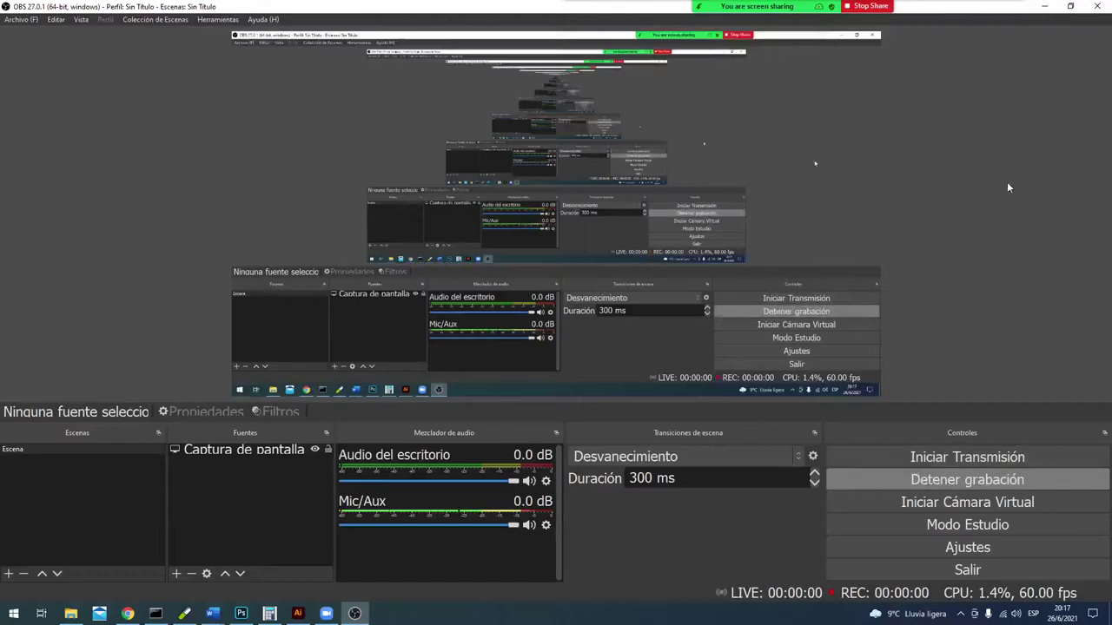
Step: Minimize the OBS Studio window so the Photoshop calendar document shows
click(1042, 6)
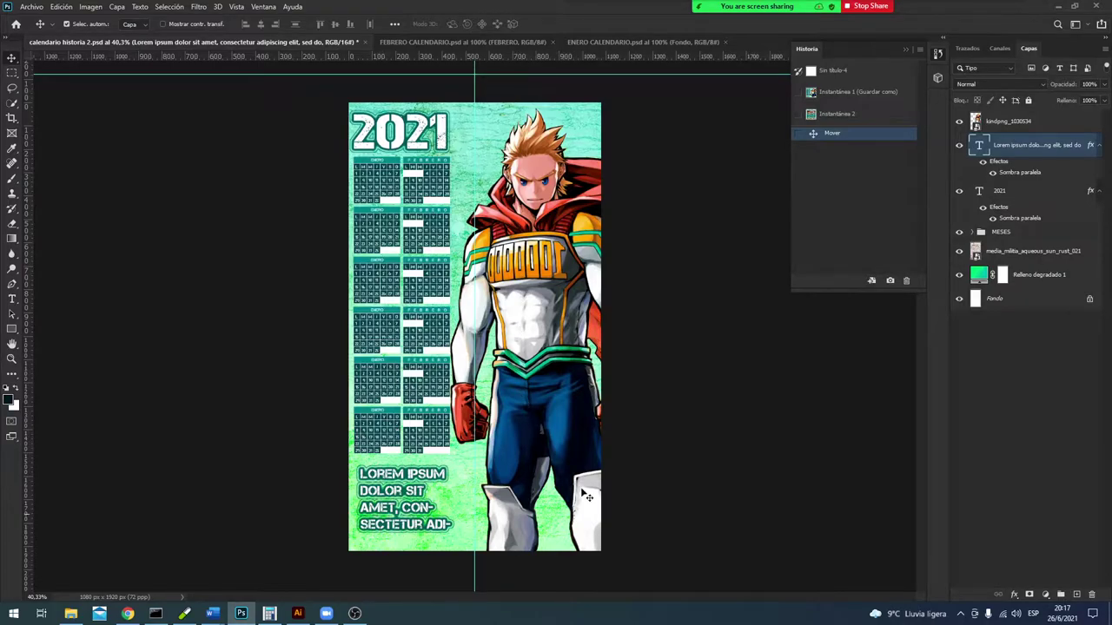
Step: Step through History snapshots Instantánea 1 and 2, then switch to the Chrome Classroom page
click(868, 101)
click(875, 116)
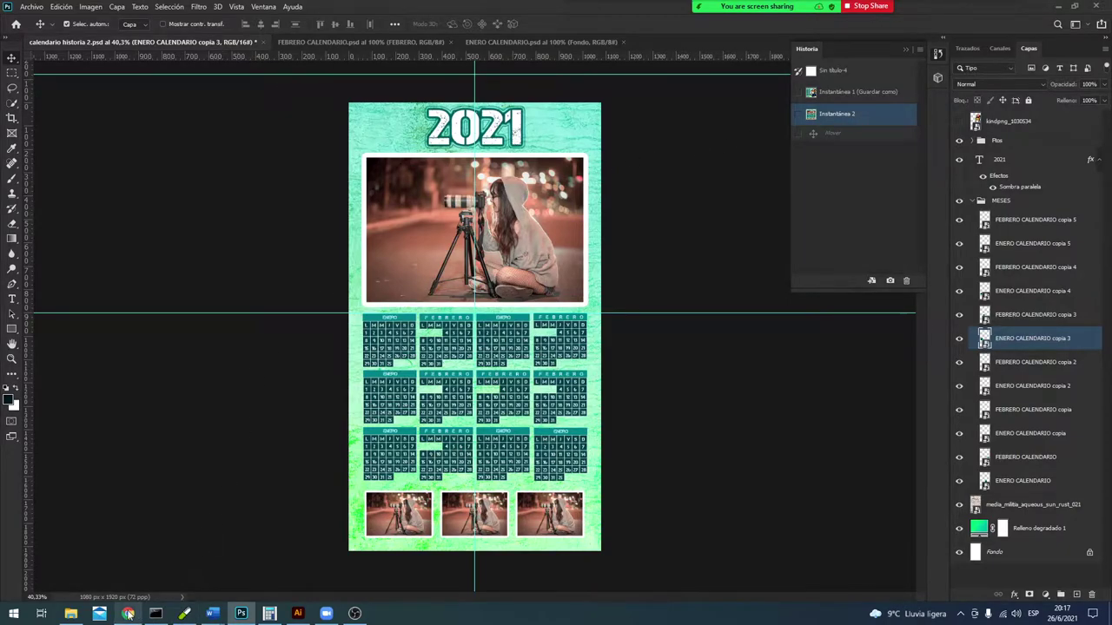
mouse_move(128, 614)
click(142, 580)
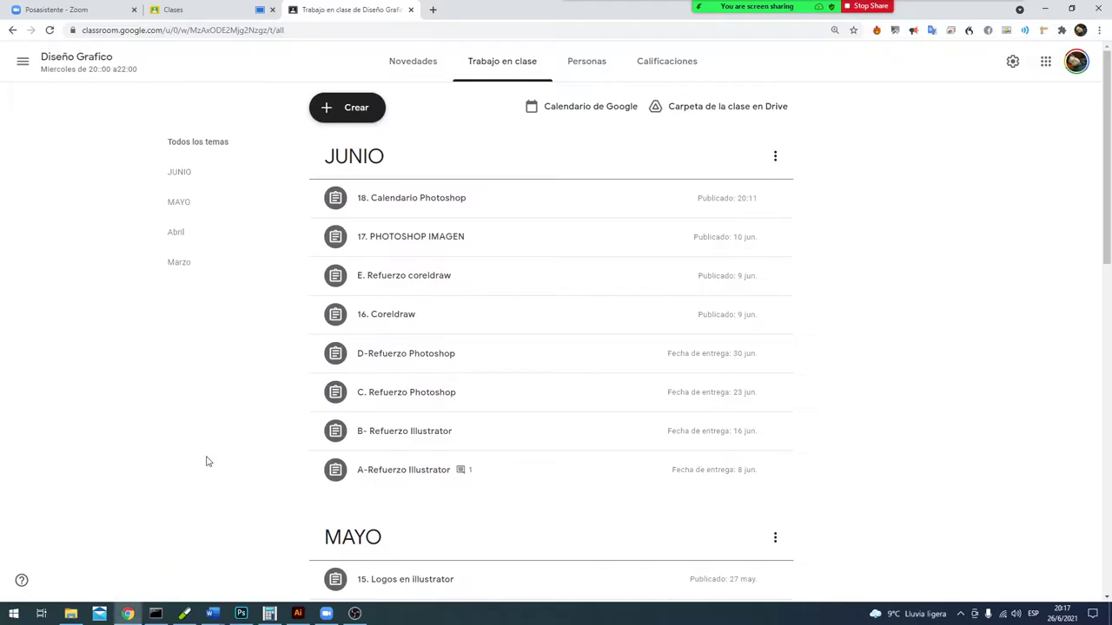
Step: In a new tab, search Google Images for 'calendar inspiration'
click(435, 9)
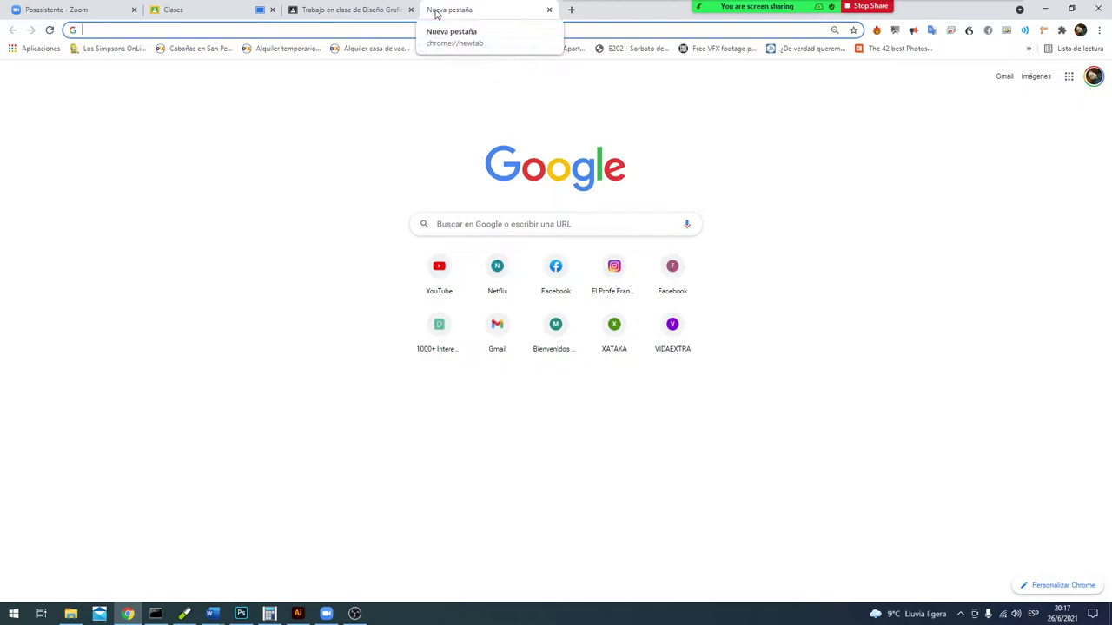
text(calen)
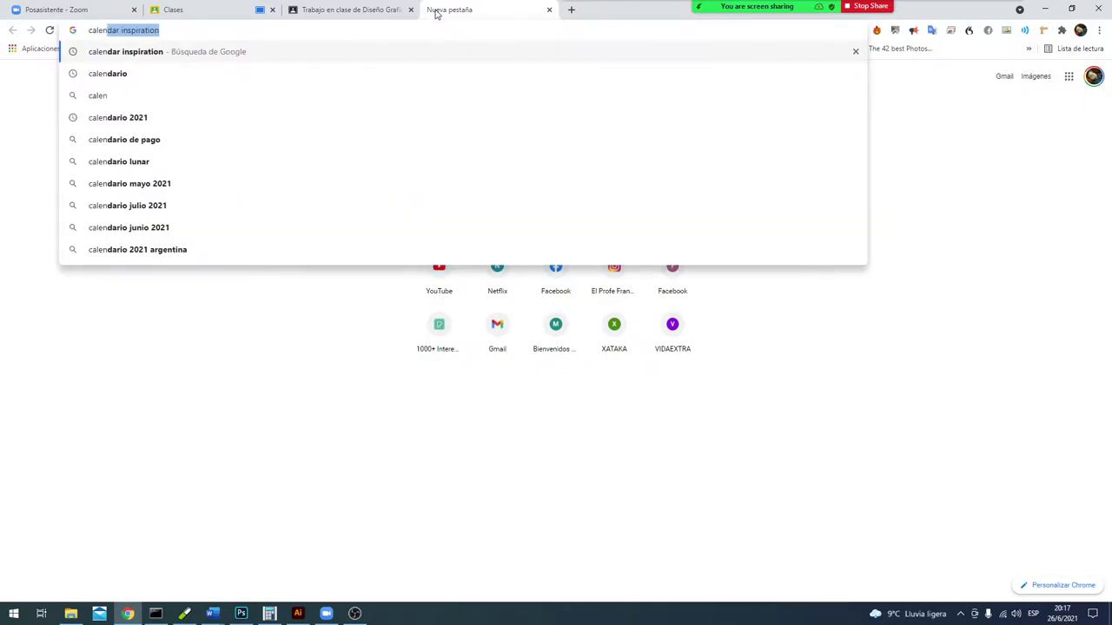
key(Return)
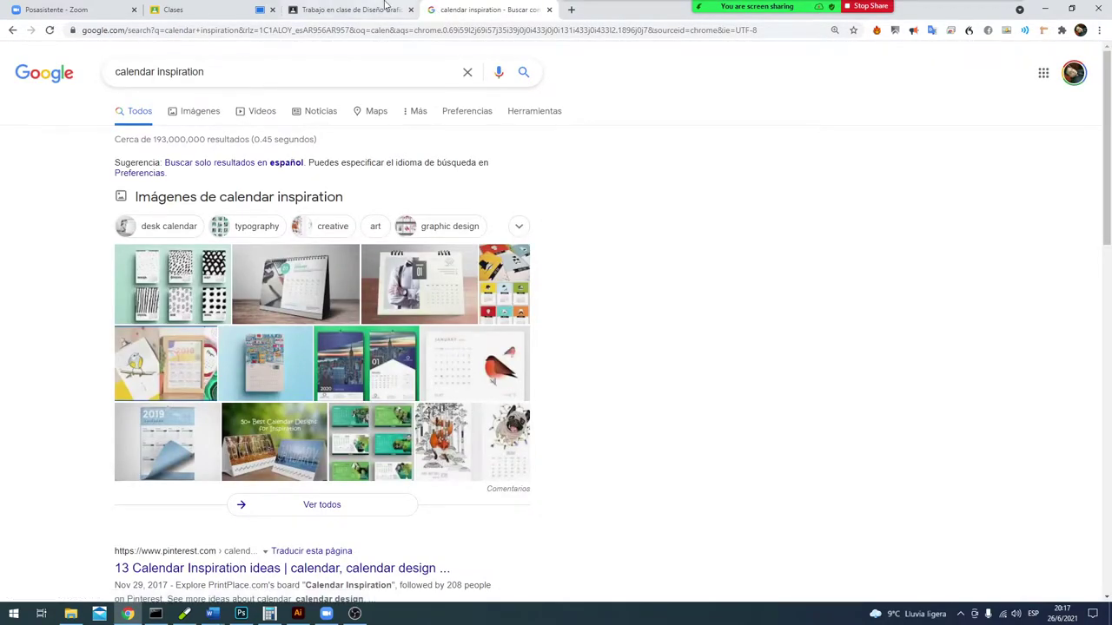
click(200, 115)
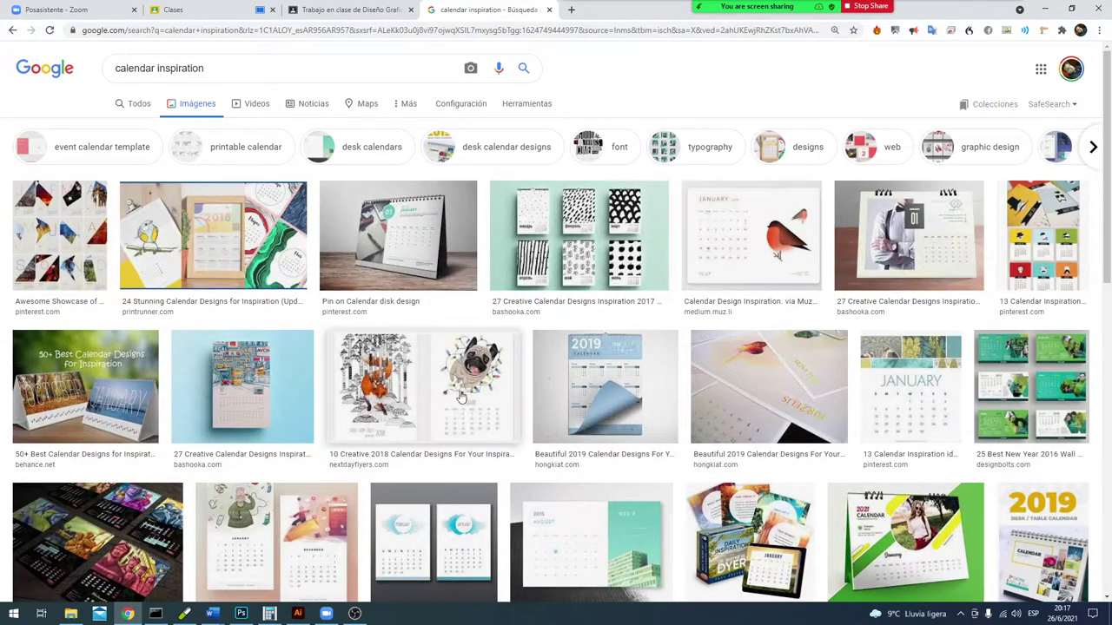
Step: Browse the calendar results and preview the 60 Web & Mobile Calendar Designs image
scroll(445, 397, down, 1)
scroll(445, 397, down, 1)
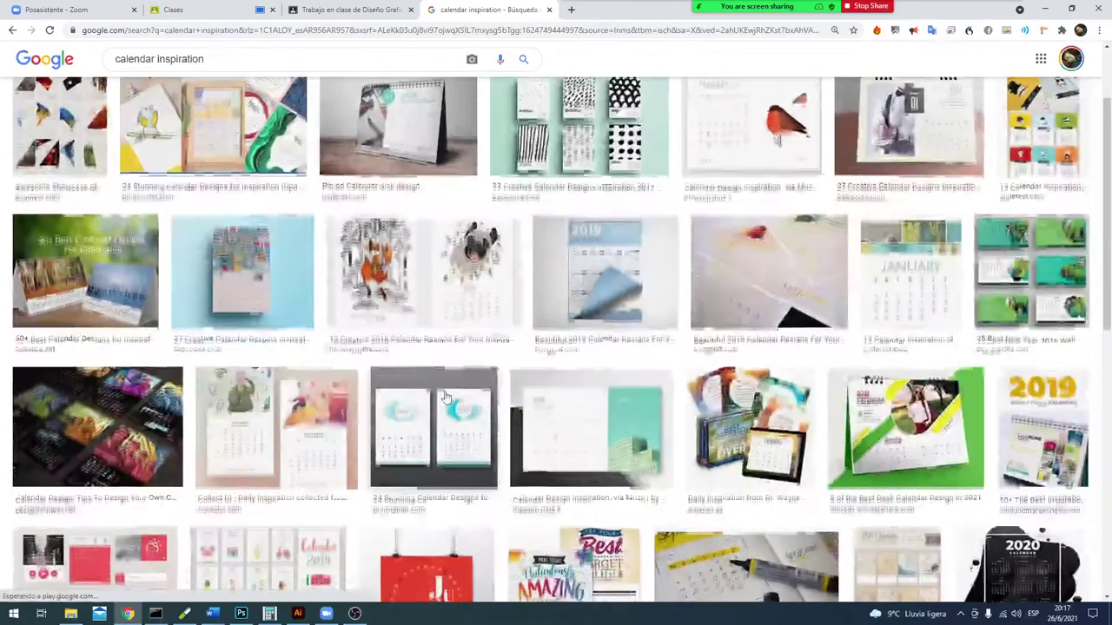
scroll(444, 397, down, 1)
scroll(445, 397, down, 1)
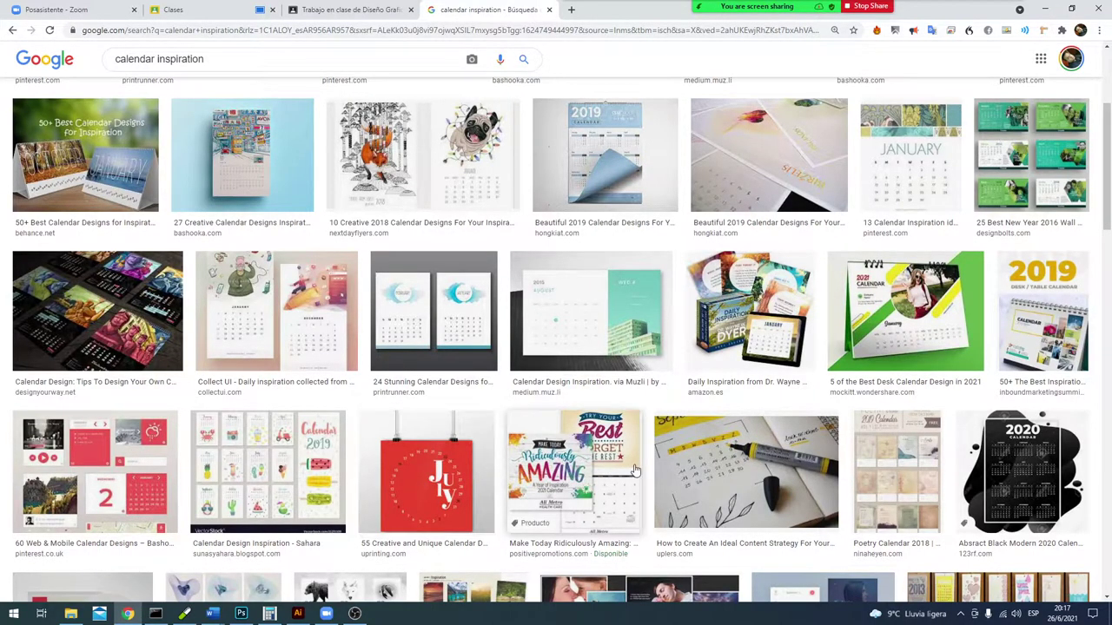
scroll(635, 470, down, 2)
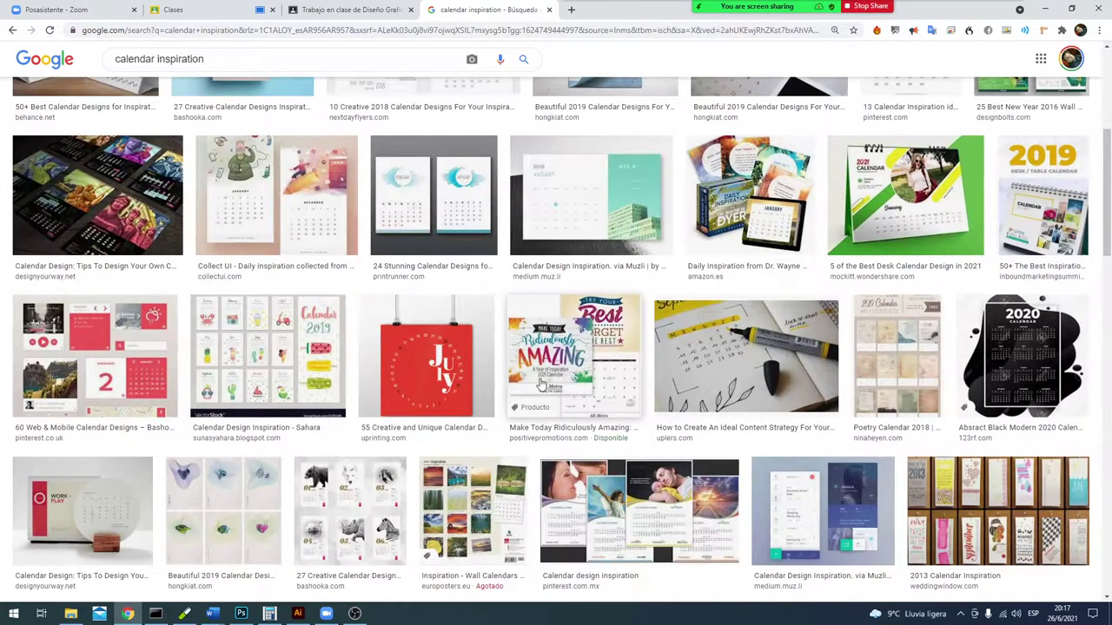
scroll(540, 385, up, 1)
click(161, 420)
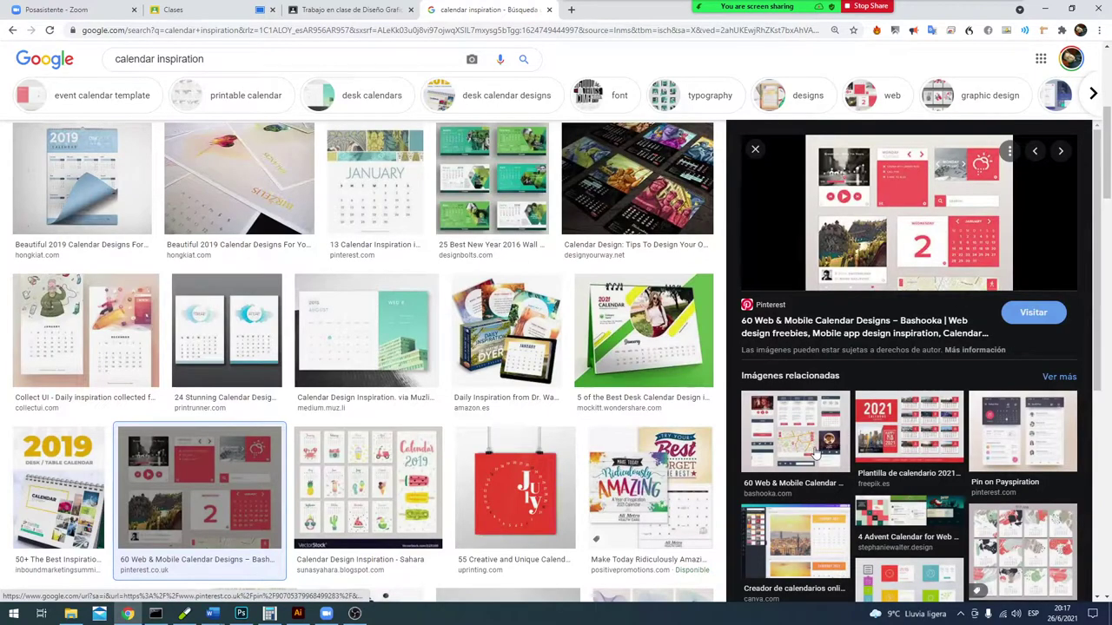
click(816, 453)
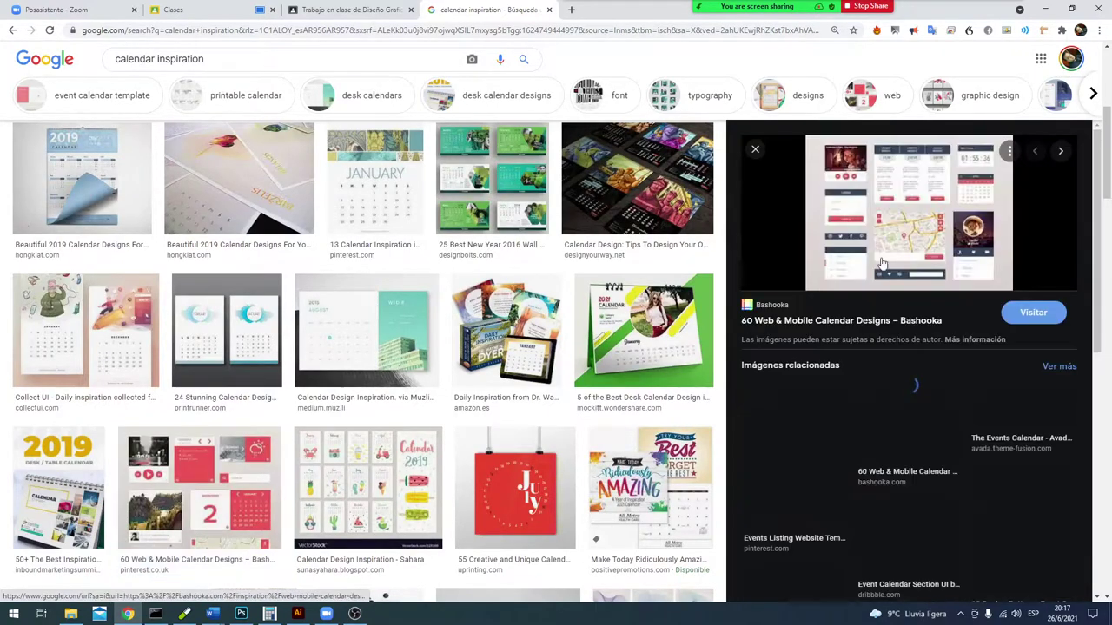
click(755, 152)
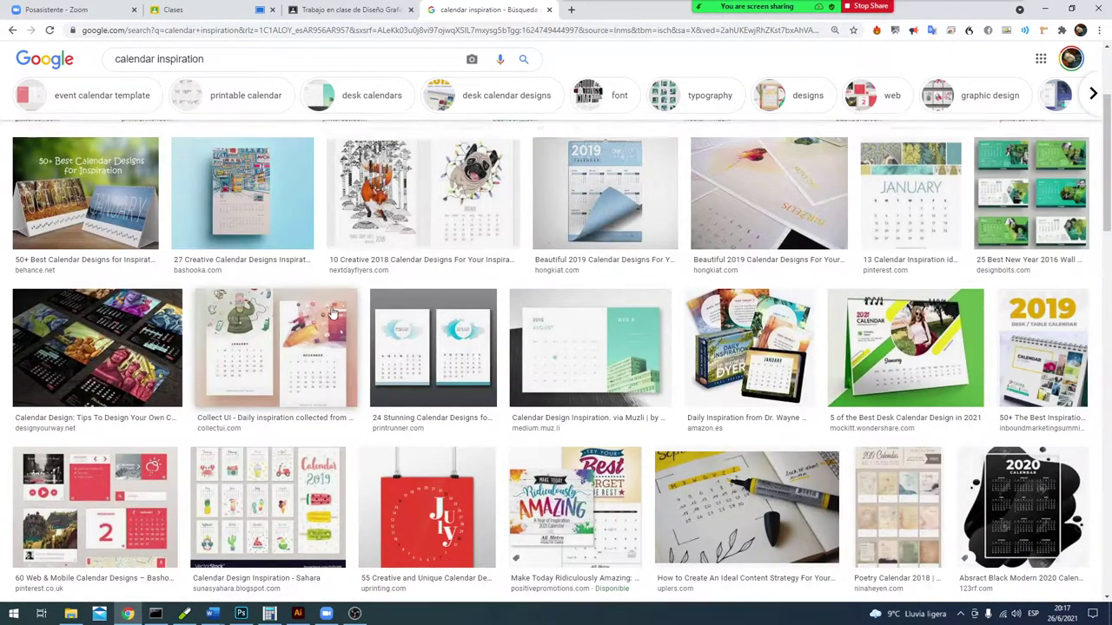
scroll(287, 304, up, 1)
scroll(225, 287, up, 1)
scroll(174, 274, up, 1)
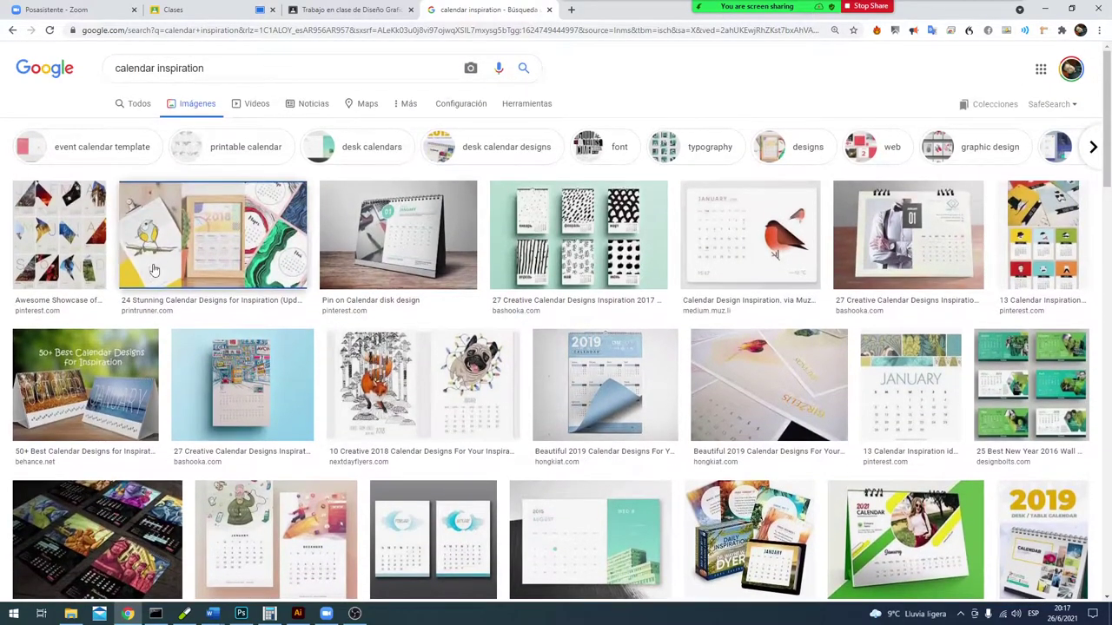
click(78, 252)
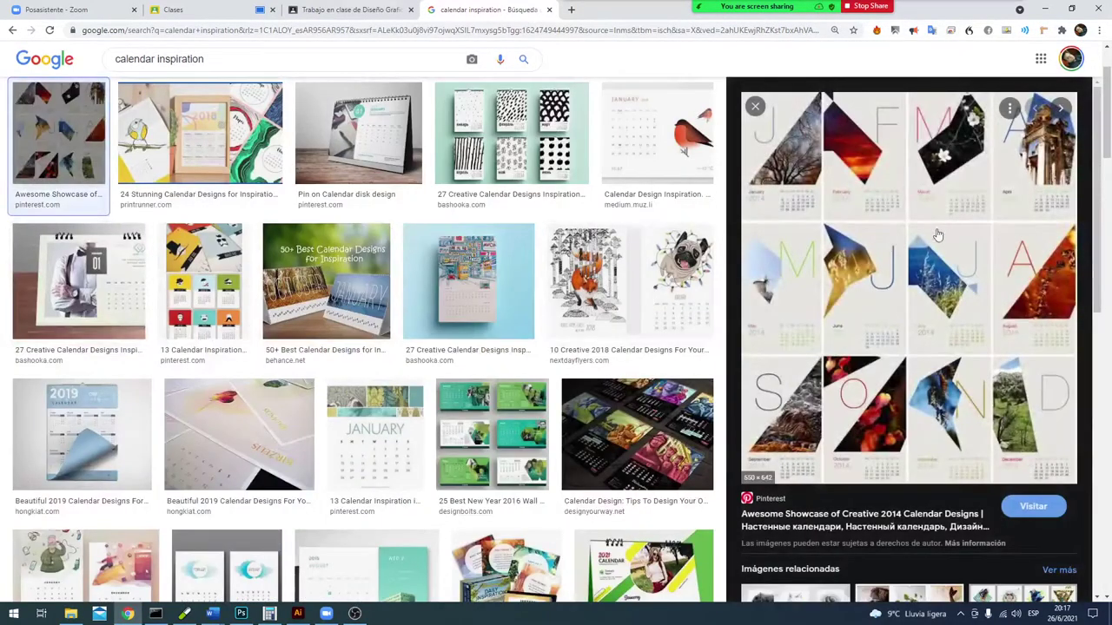
click(755, 107)
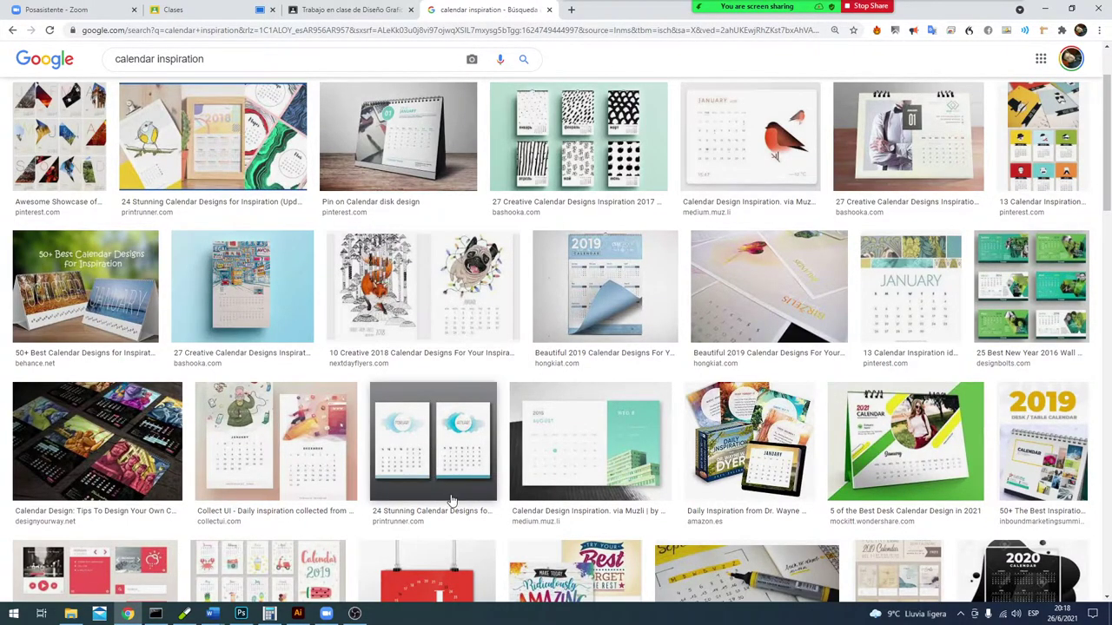
scroll(451, 501, down, 2)
scroll(451, 501, down, 1)
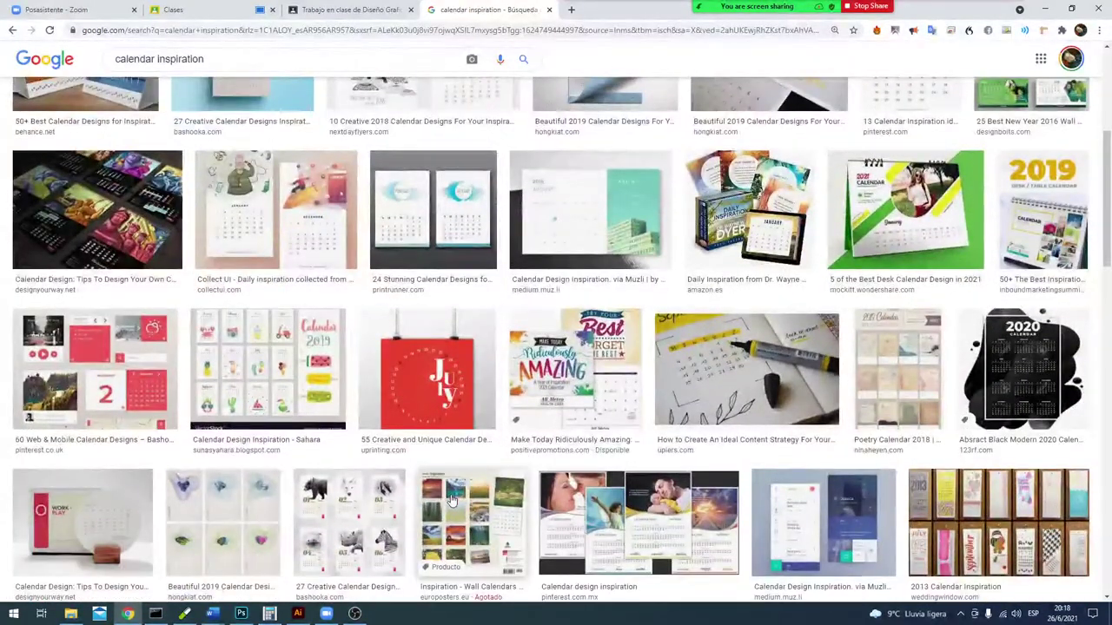
scroll(451, 502, down, 1)
scroll(451, 502, down, 1)
scroll(451, 501, down, 1)
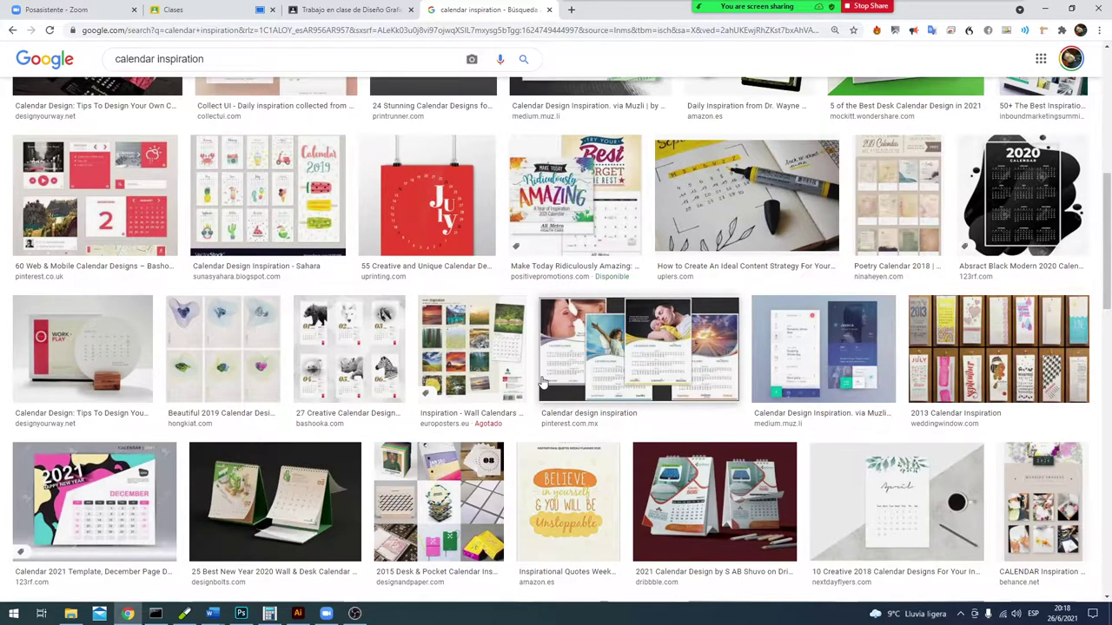
scroll(542, 382, up, 3)
scroll(542, 382, up, 2)
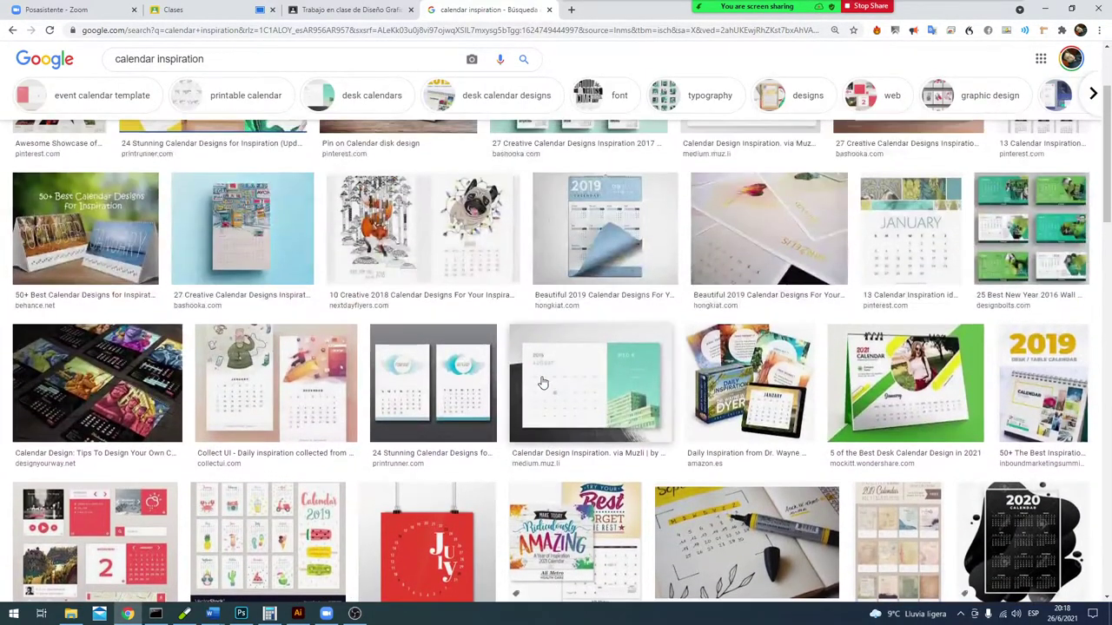
scroll(542, 382, up, 1)
scroll(542, 382, up, 1)
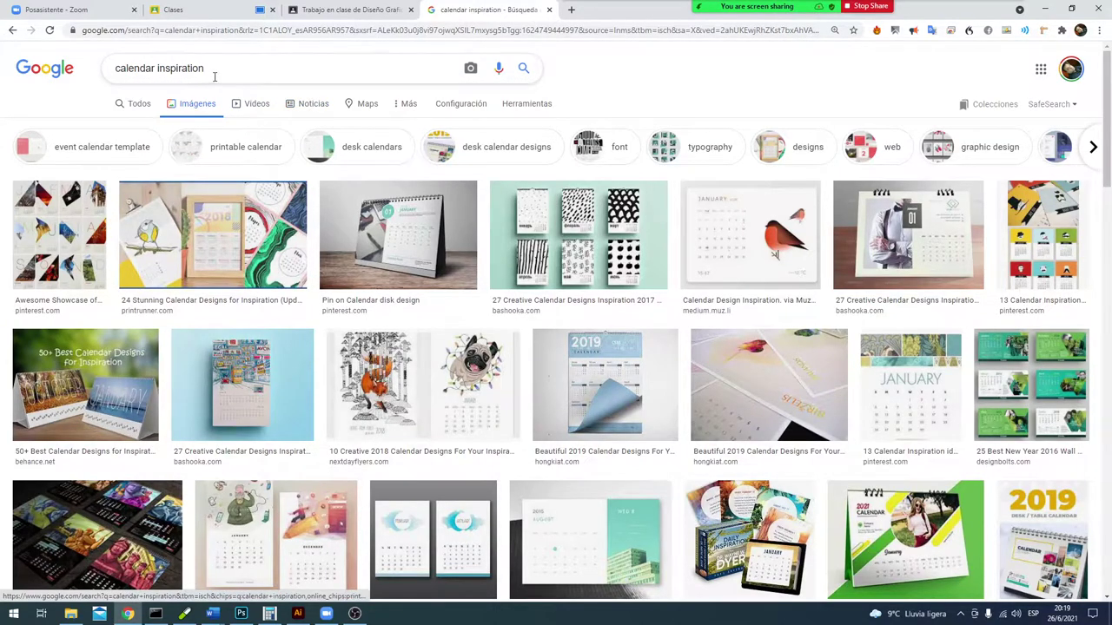
Step: Search Google Images for 'logo audio' and preview the colourful sound-wave logo
drag(215, 76, 85, 52)
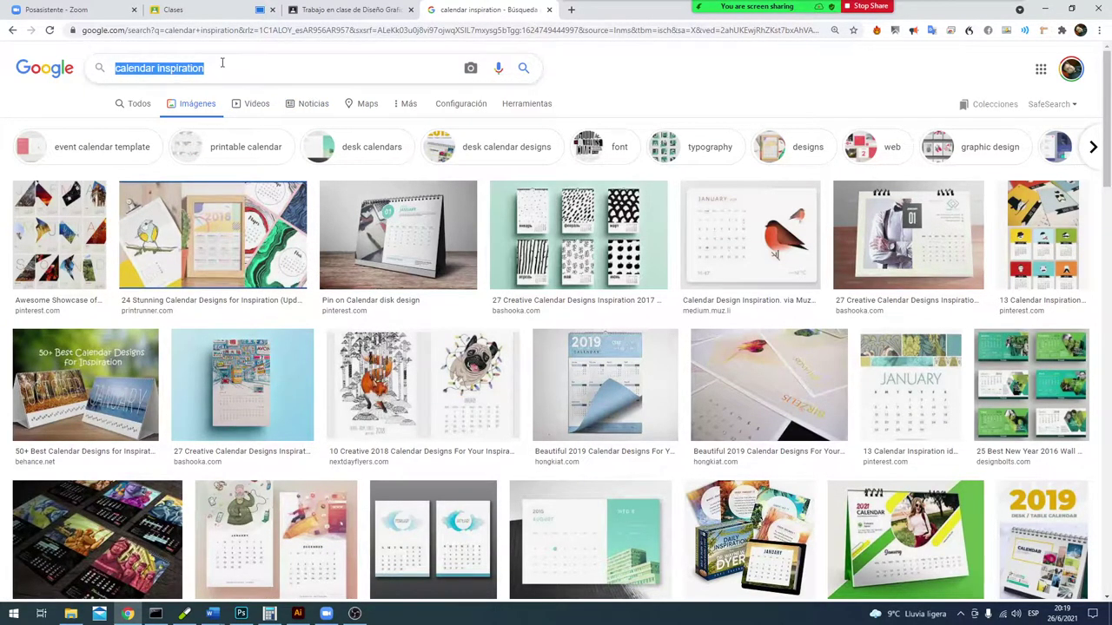
text(lo)
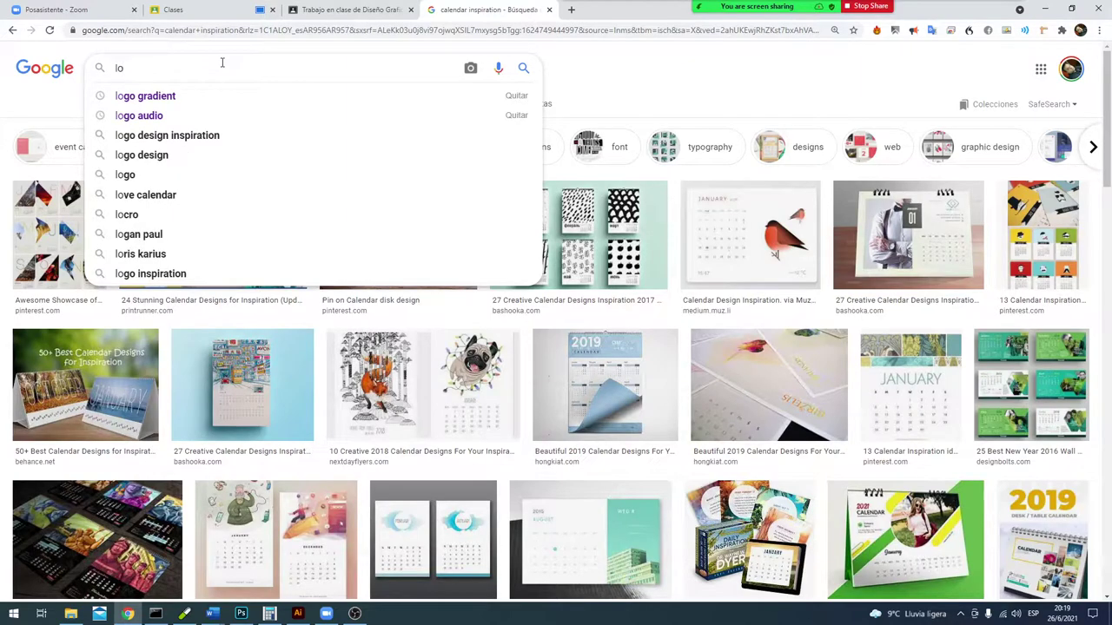
text(go a)
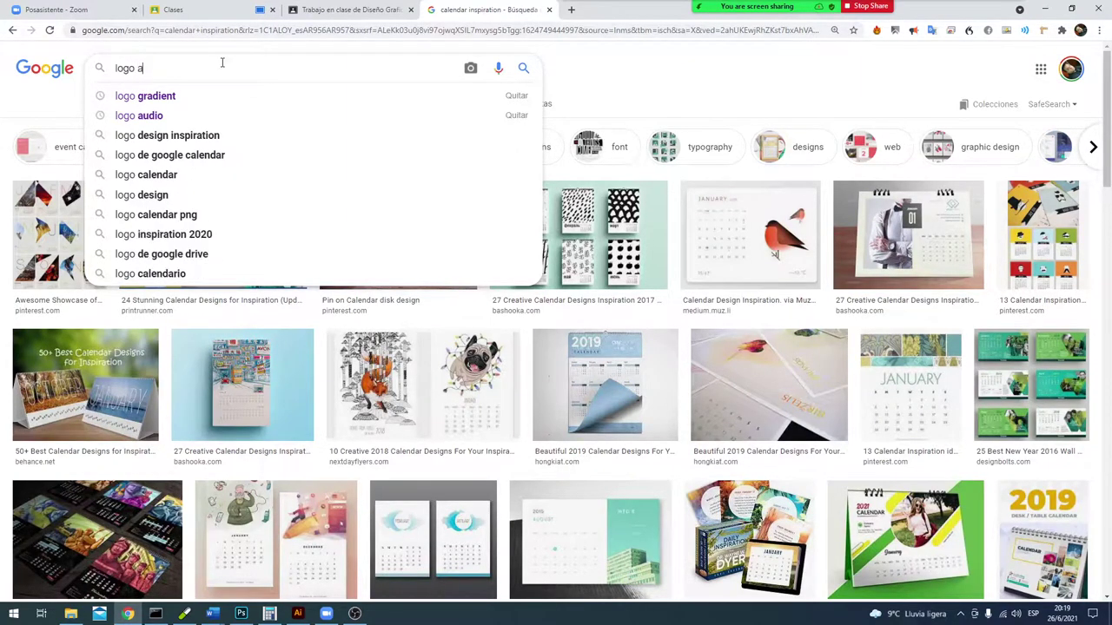
text(udio)
key(Return)
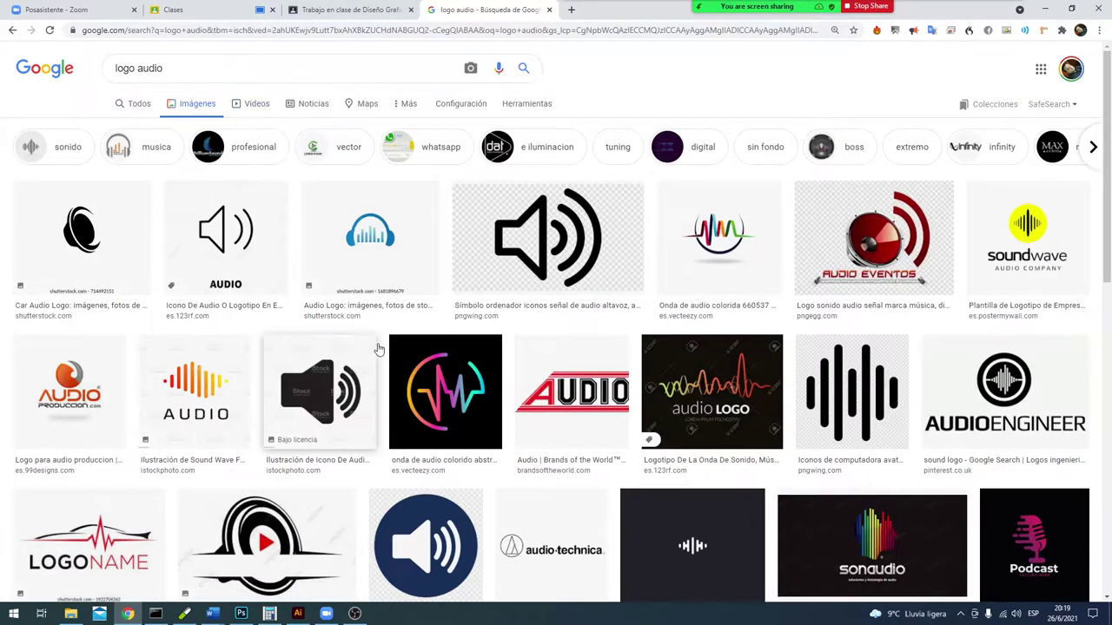
scroll(434, 356, down, 1)
scroll(476, 361, down, 2)
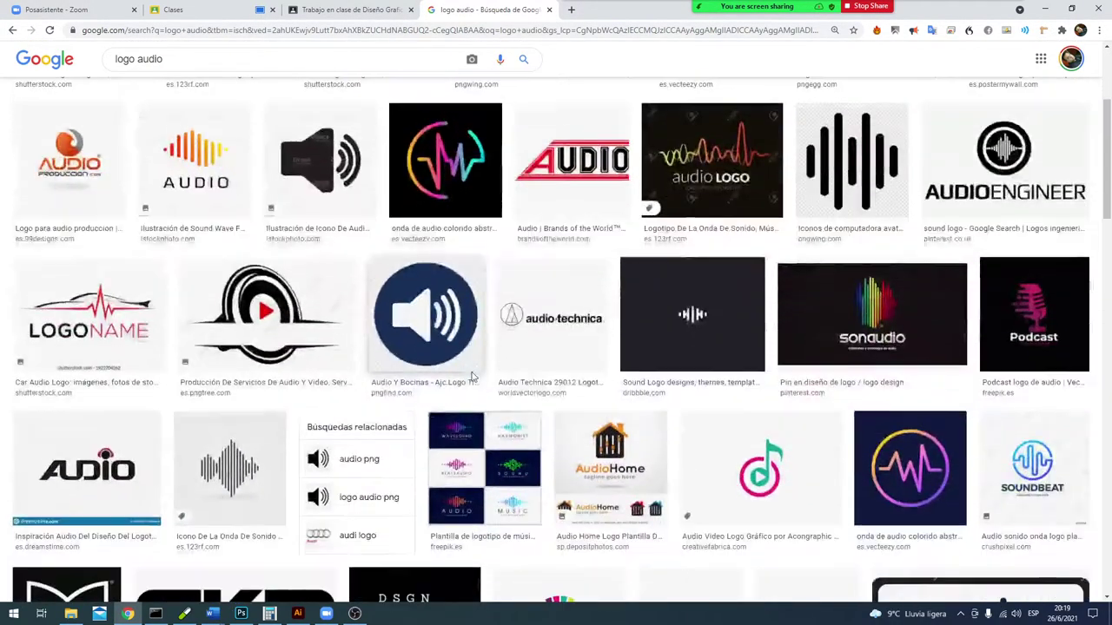
scroll(473, 373, down, 2)
scroll(472, 377, down, 2)
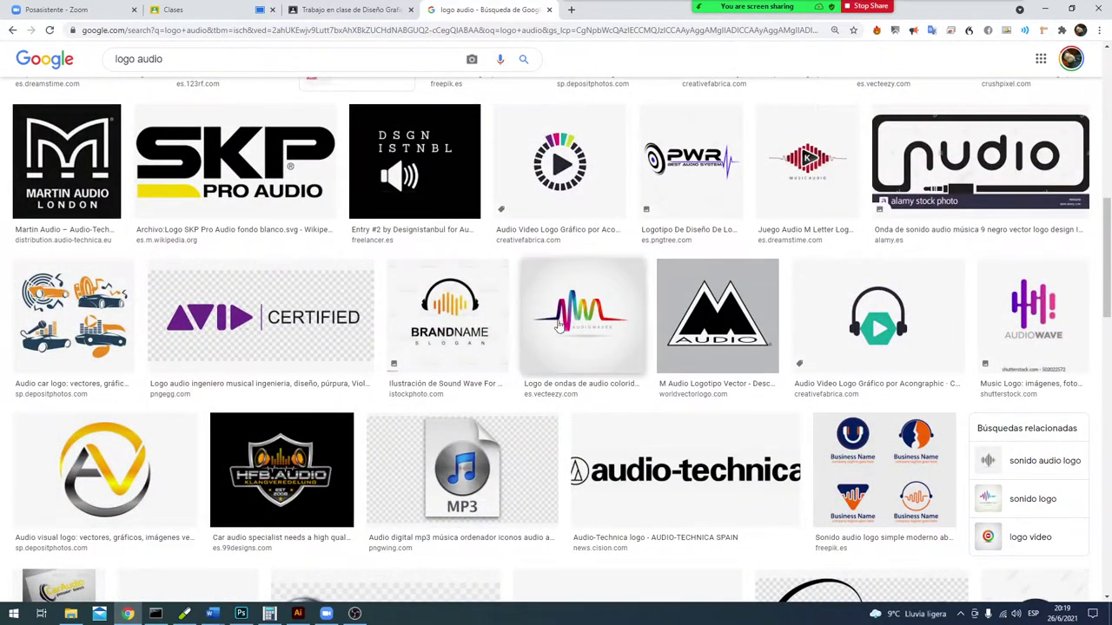
click(560, 328)
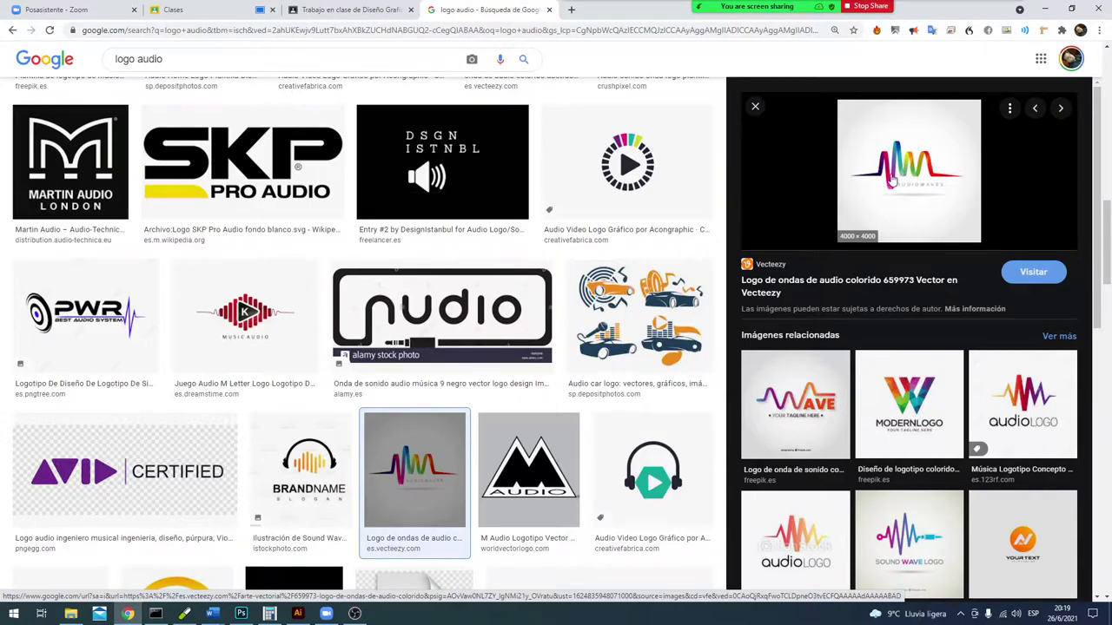
click(756, 108)
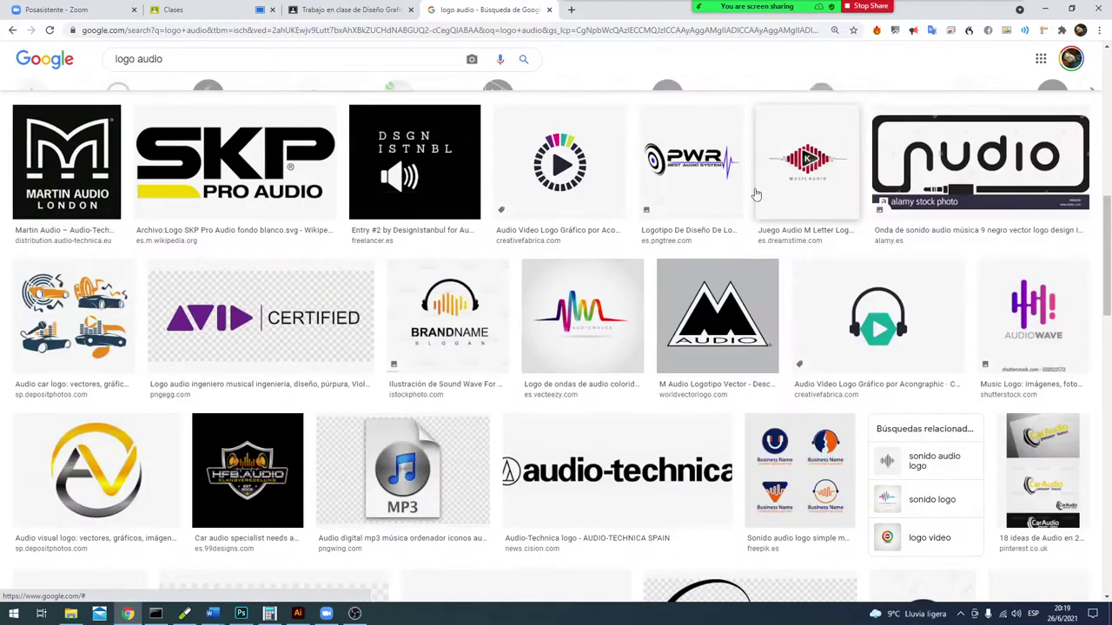
scroll(516, 381, up, 10)
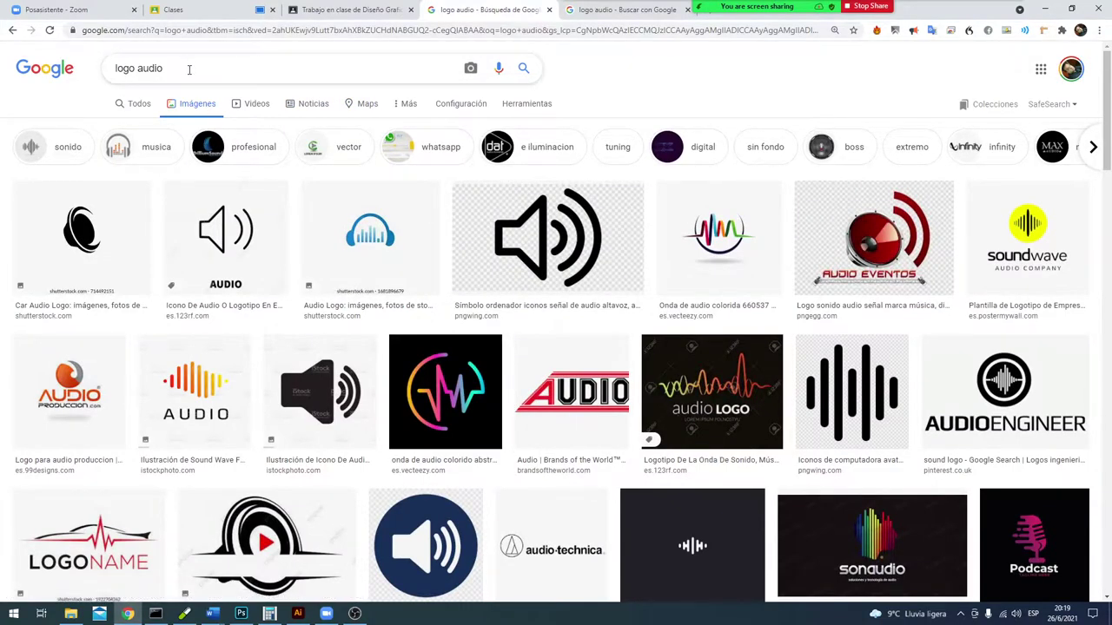
Step: Search 'logo gradient' and open the Looka gradient logo guide in a new tab
drag(189, 69, 142, 69)
text(gr)
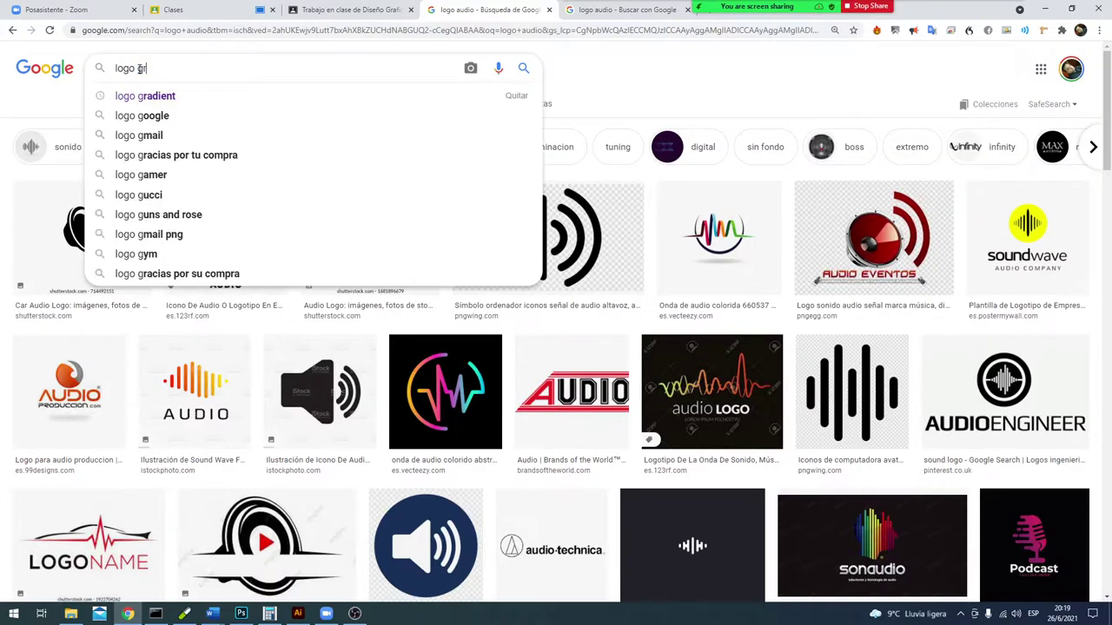
click(179, 95)
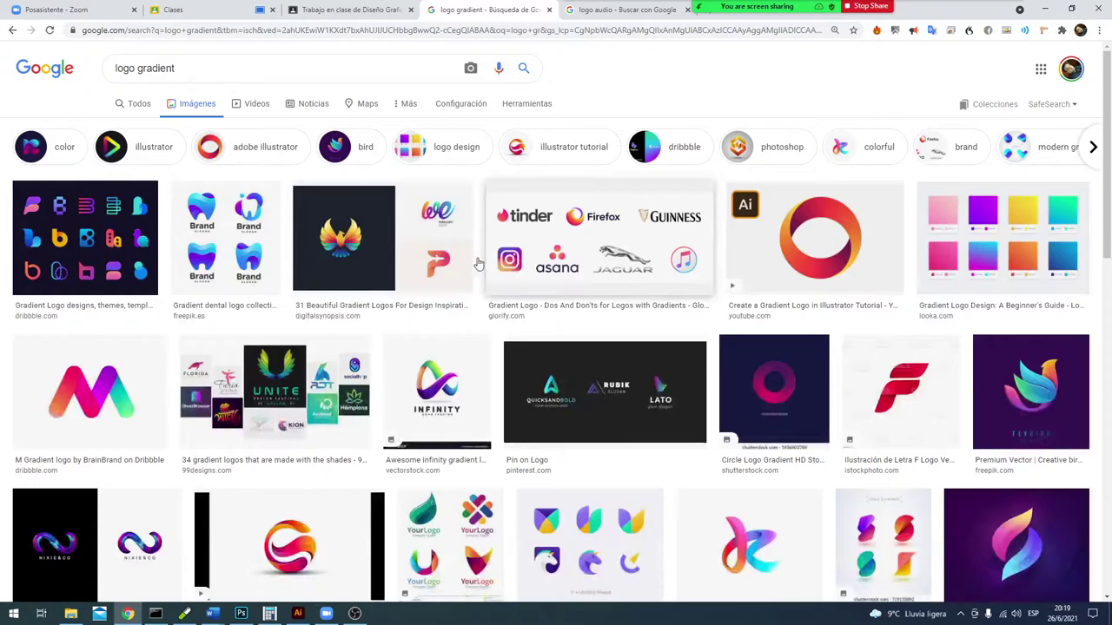
click(984, 260)
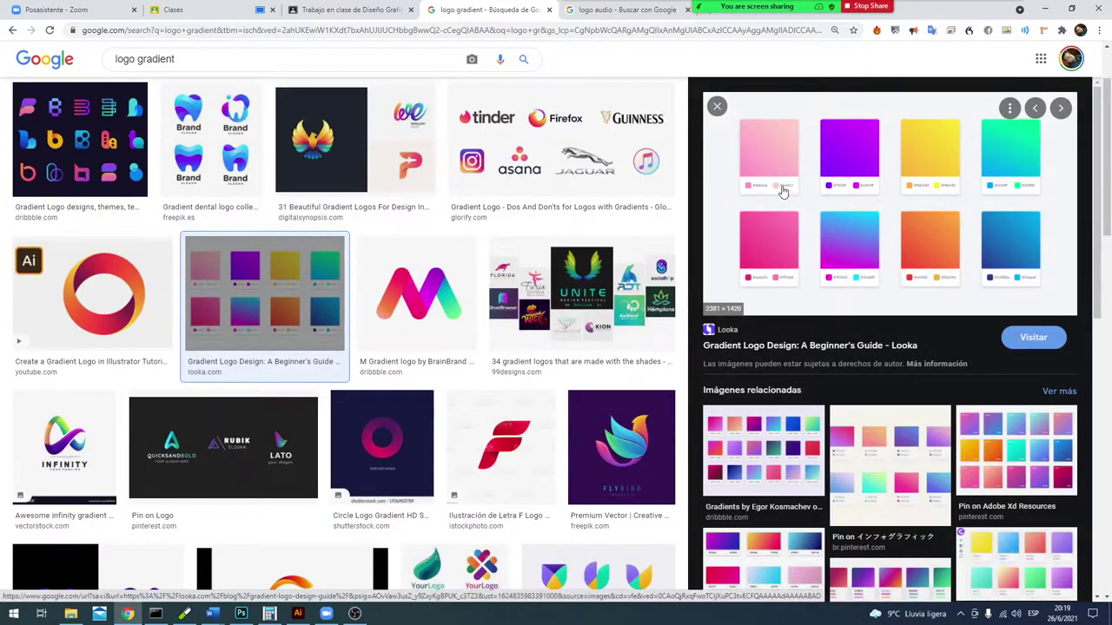
click(846, 193)
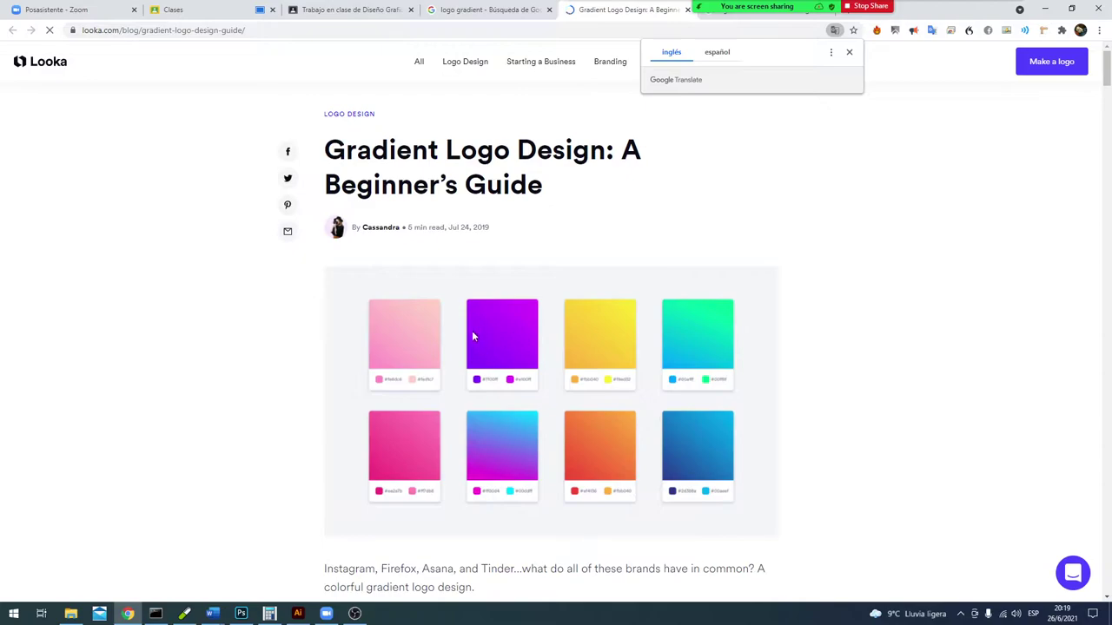
click(462, 9)
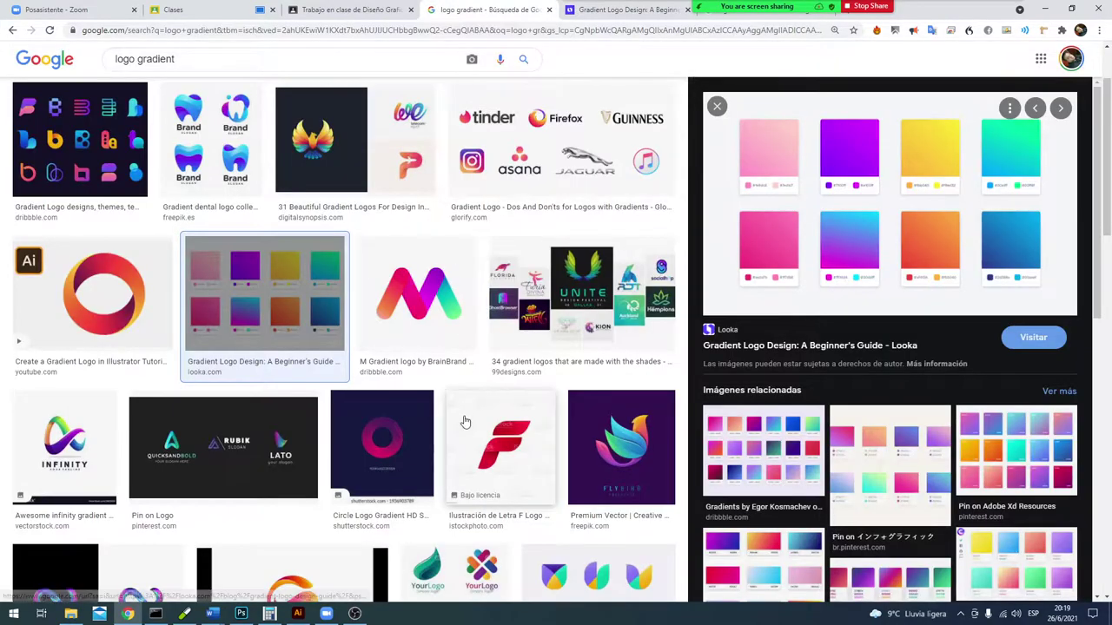
Step: Browse the logo gradient results, previewing the colourful gradient 'k' logo
scroll(465, 421, down, 1)
key(Escape)
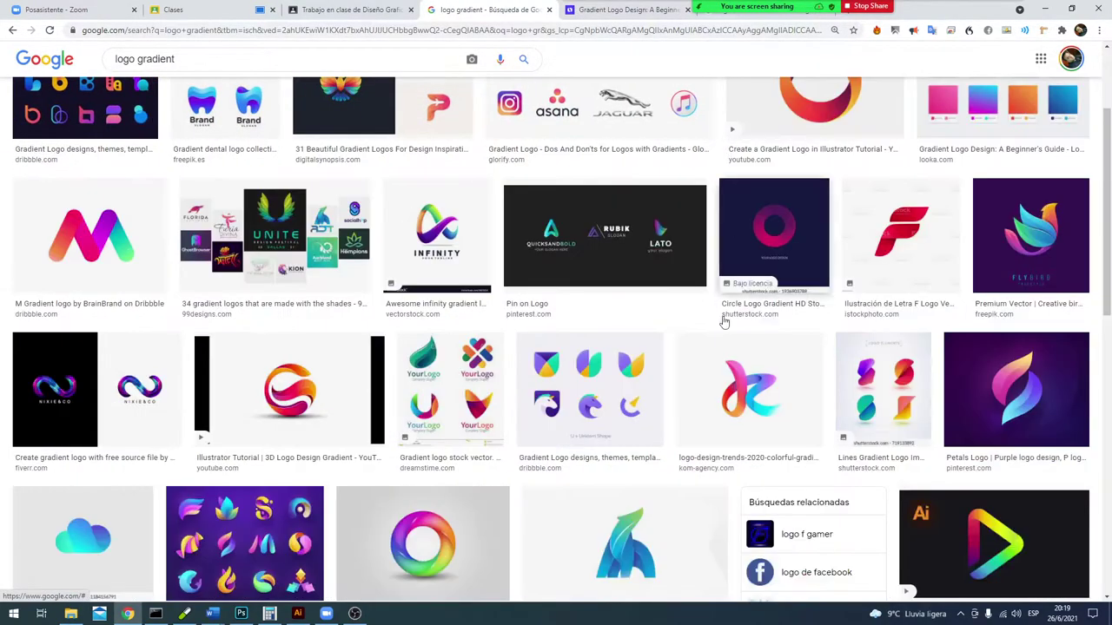
click(767, 410)
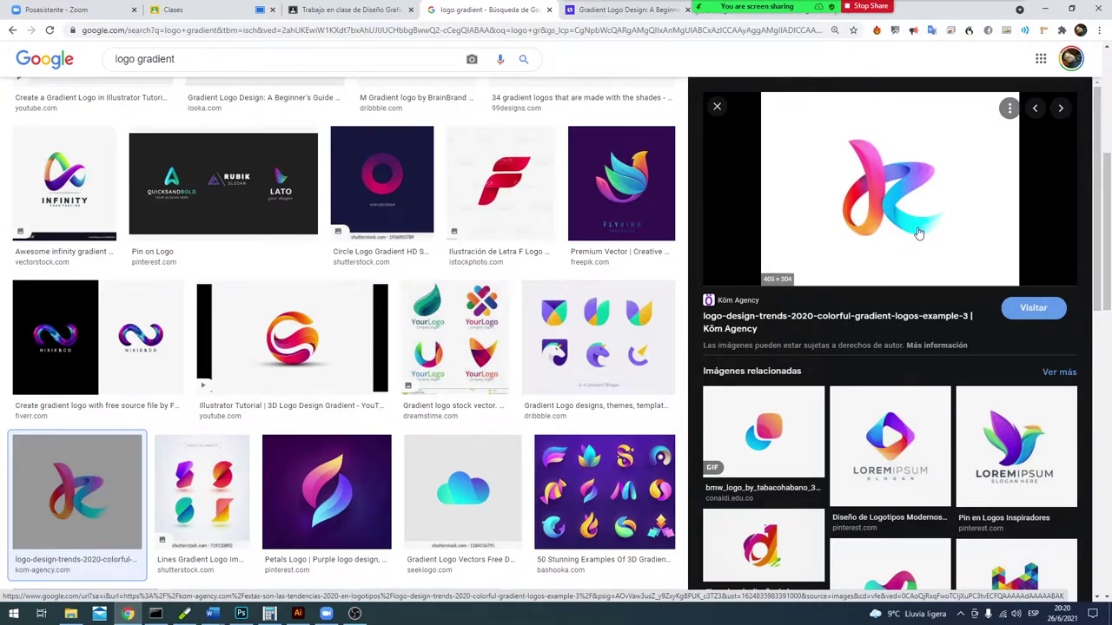
scroll(782, 456, down, 2)
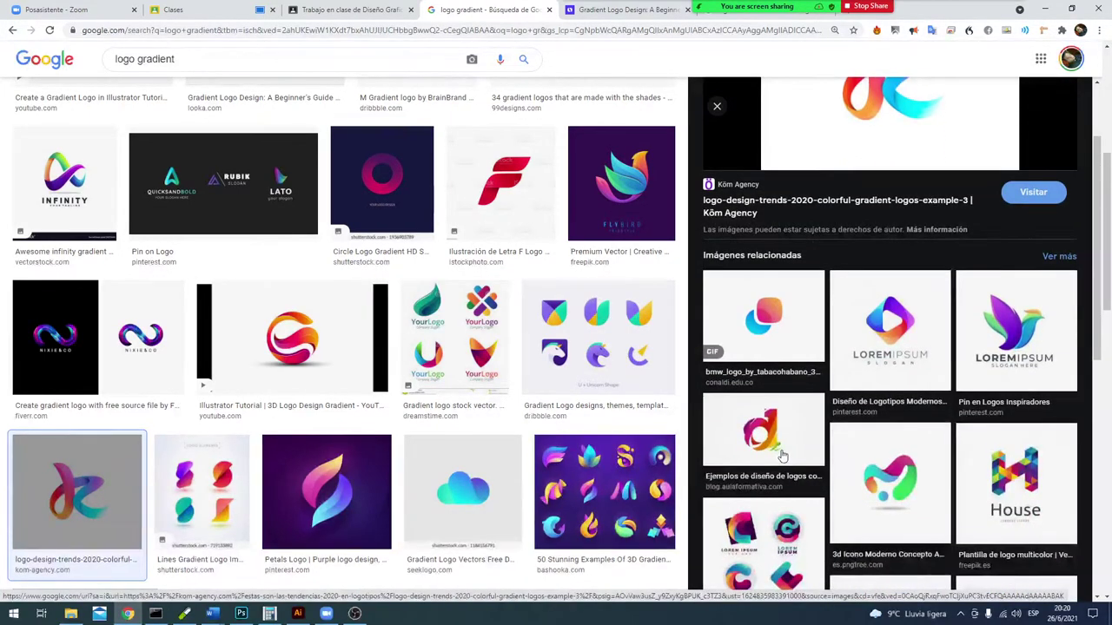
scroll(782, 456, down, 1)
scroll(782, 453, up, 3)
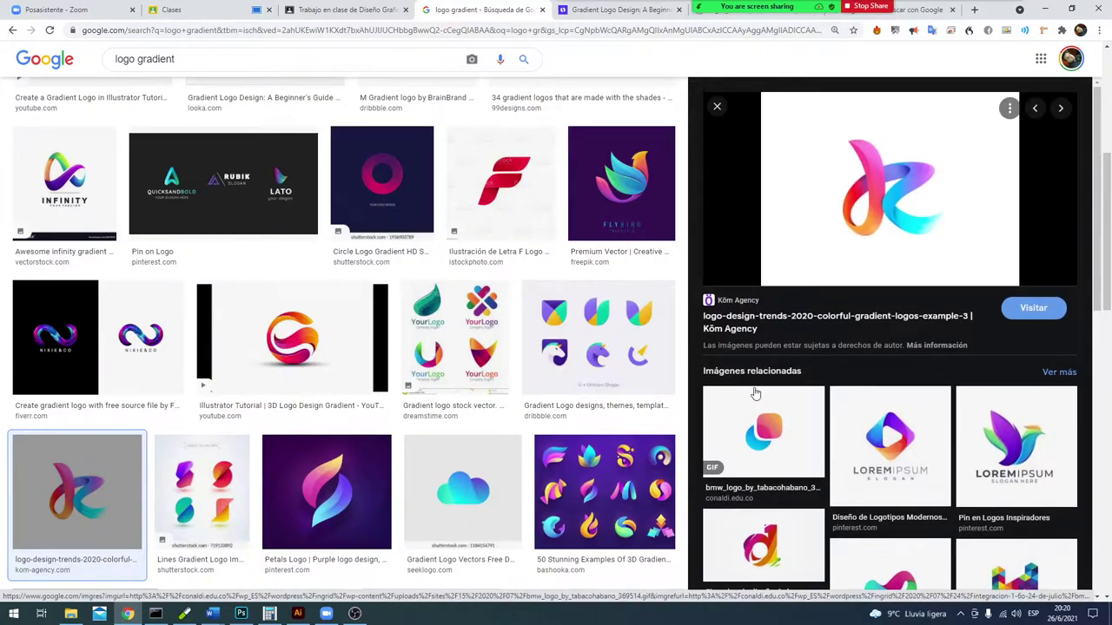
scroll(755, 364, up, 2)
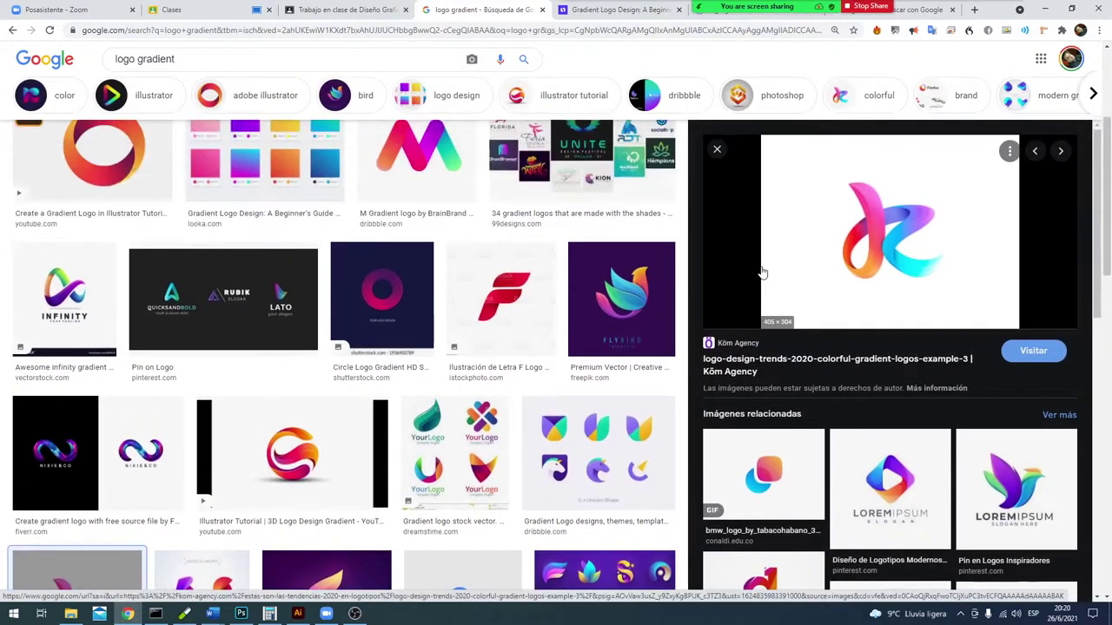
click(717, 149)
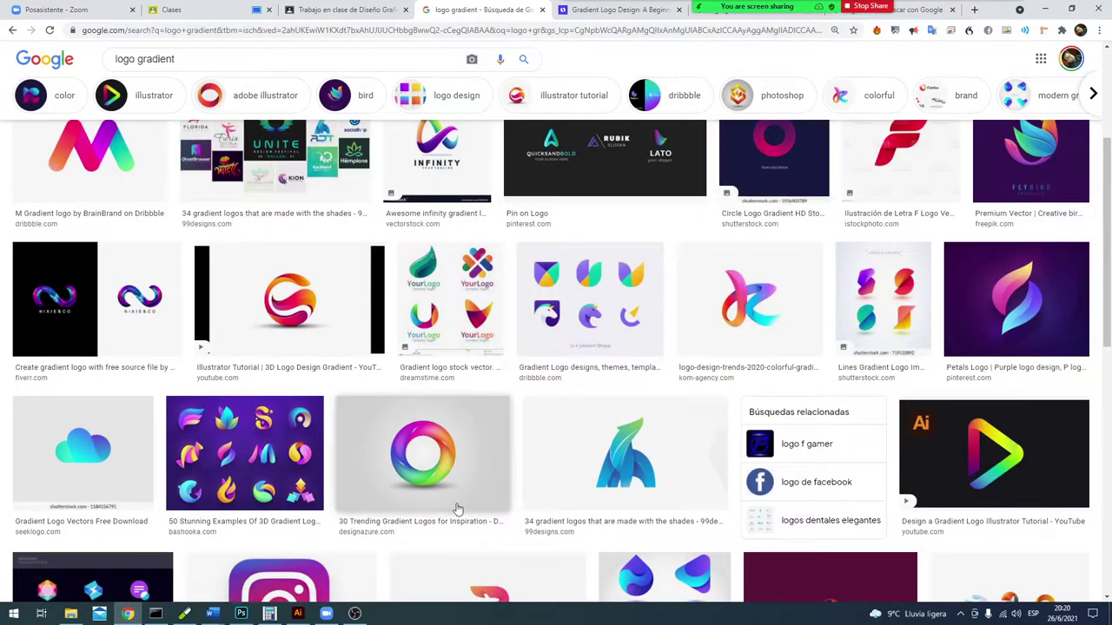
scroll(461, 504, up, 1)
scroll(476, 491, up, 2)
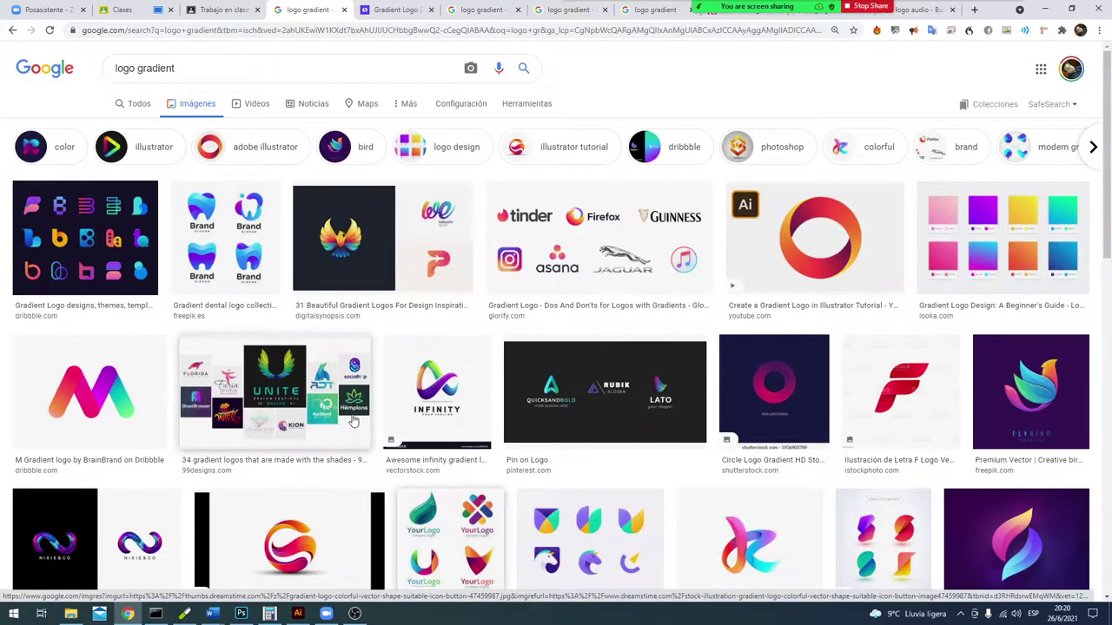
Step: Open the Glorify gradient logos result in a background tab
scroll(434, 408, down, 1)
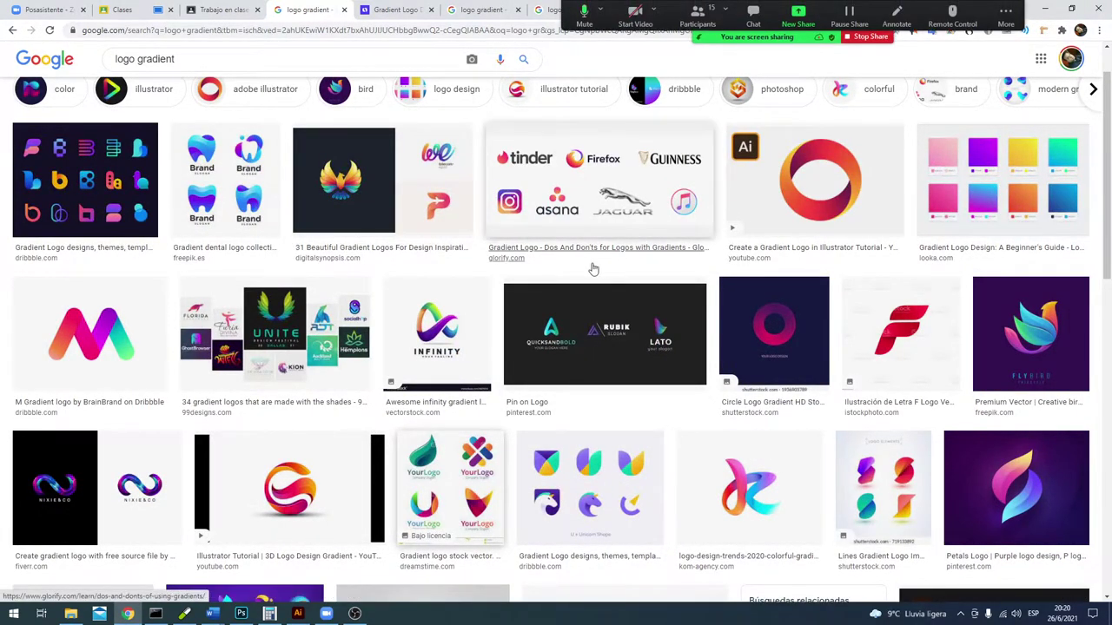
scroll(530, 264, up, 1)
middle_click(531, 265)
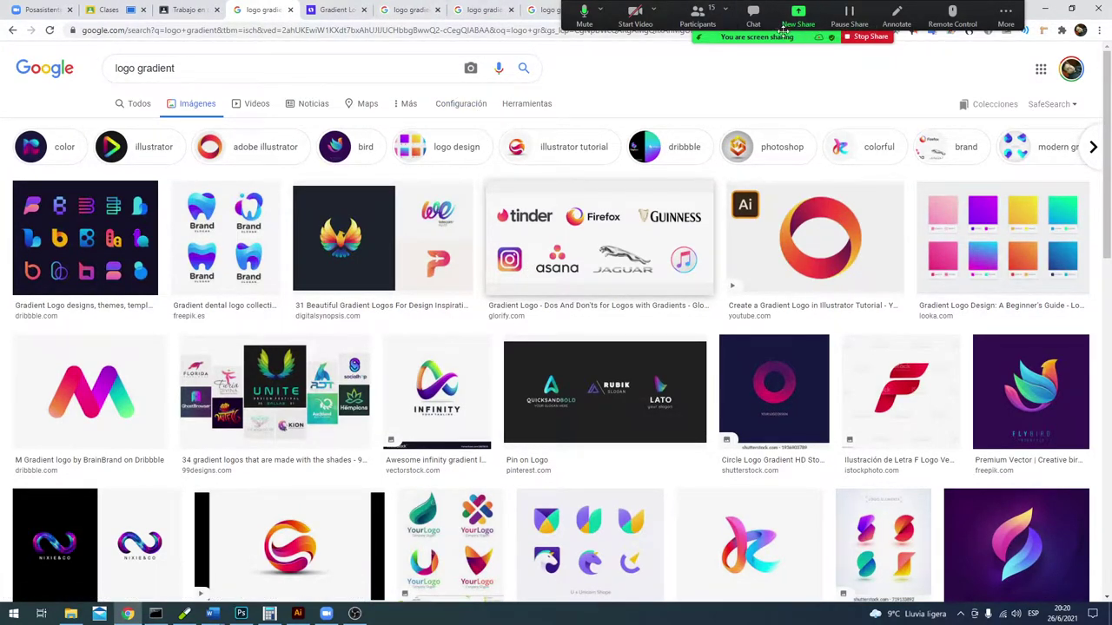
Step: Close the leftover image-viewer tabs and the logo audio tab, then minimize Chrome
click(338, 10)
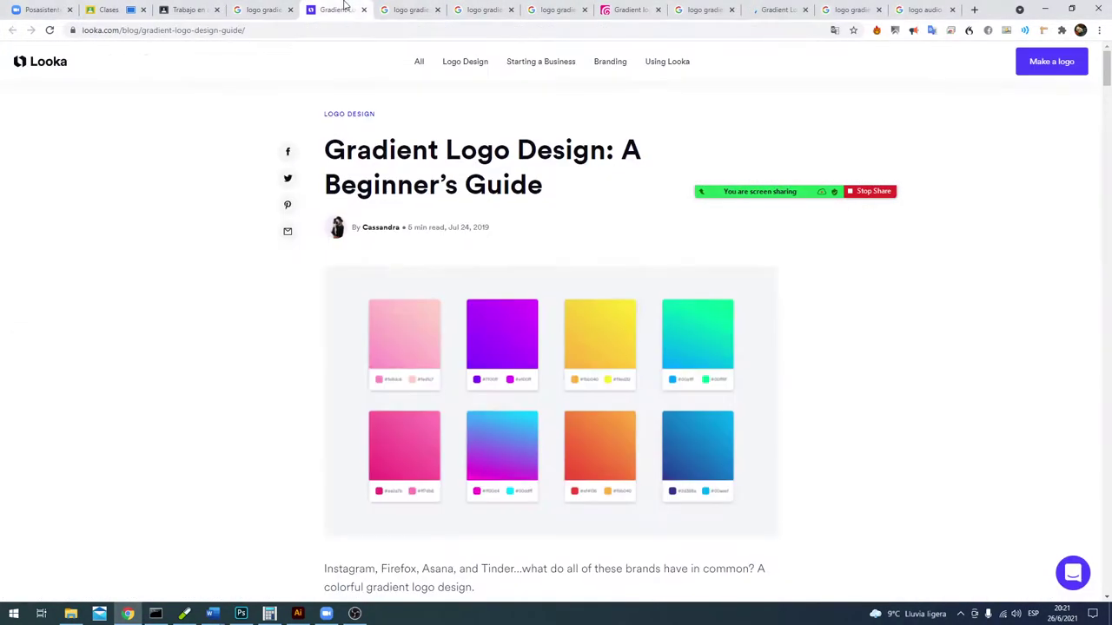
click(408, 10)
click(438, 10)
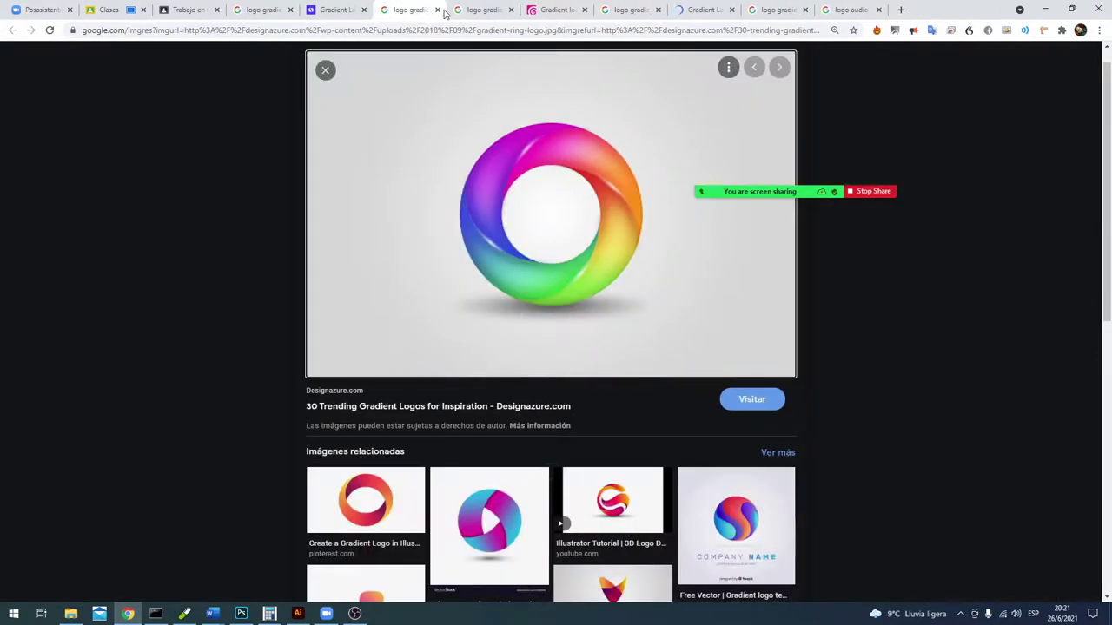
click(438, 9)
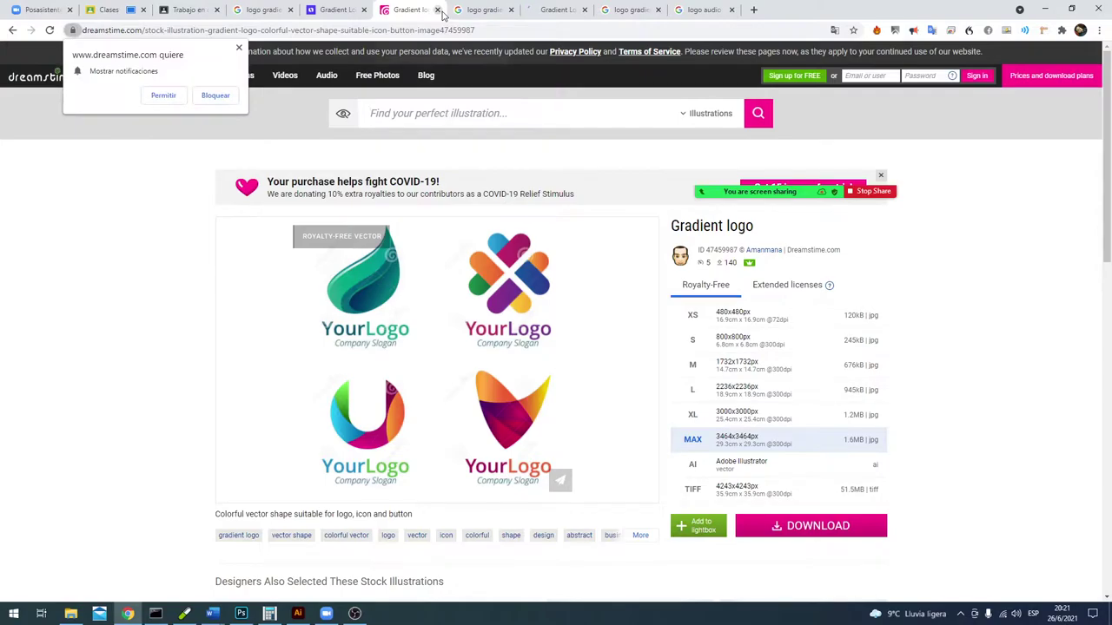
click(438, 10)
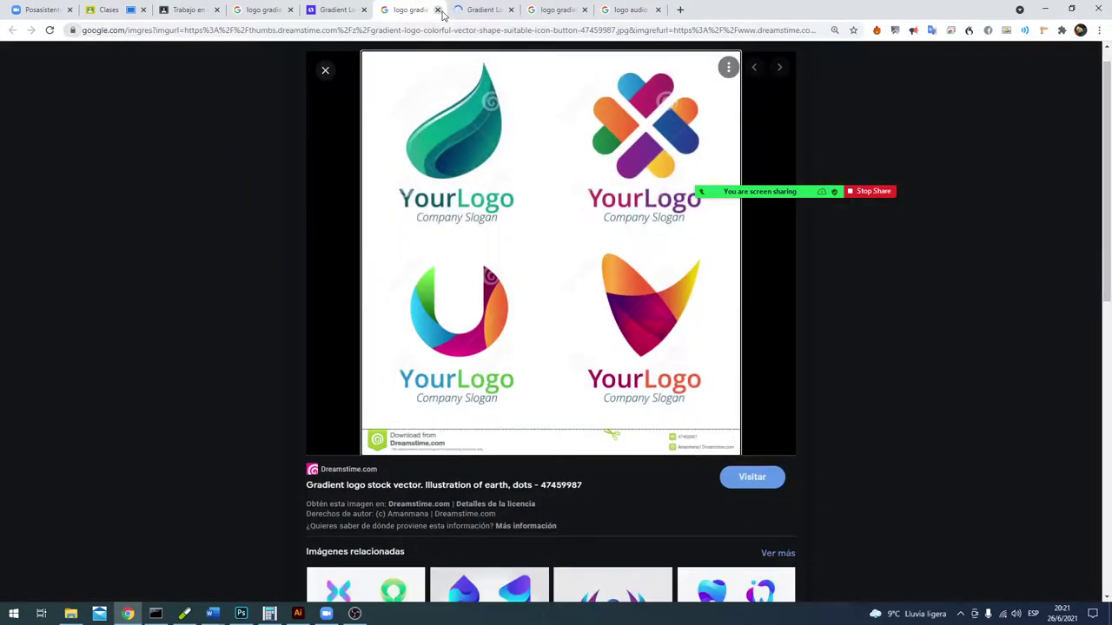
click(438, 10)
click(438, 10)
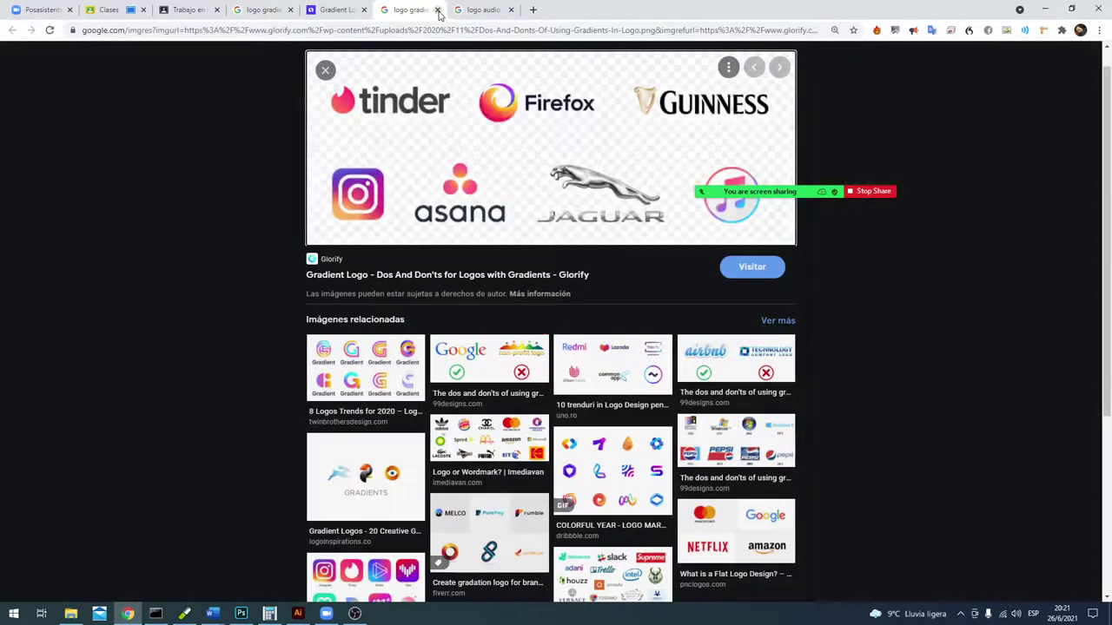
click(439, 11)
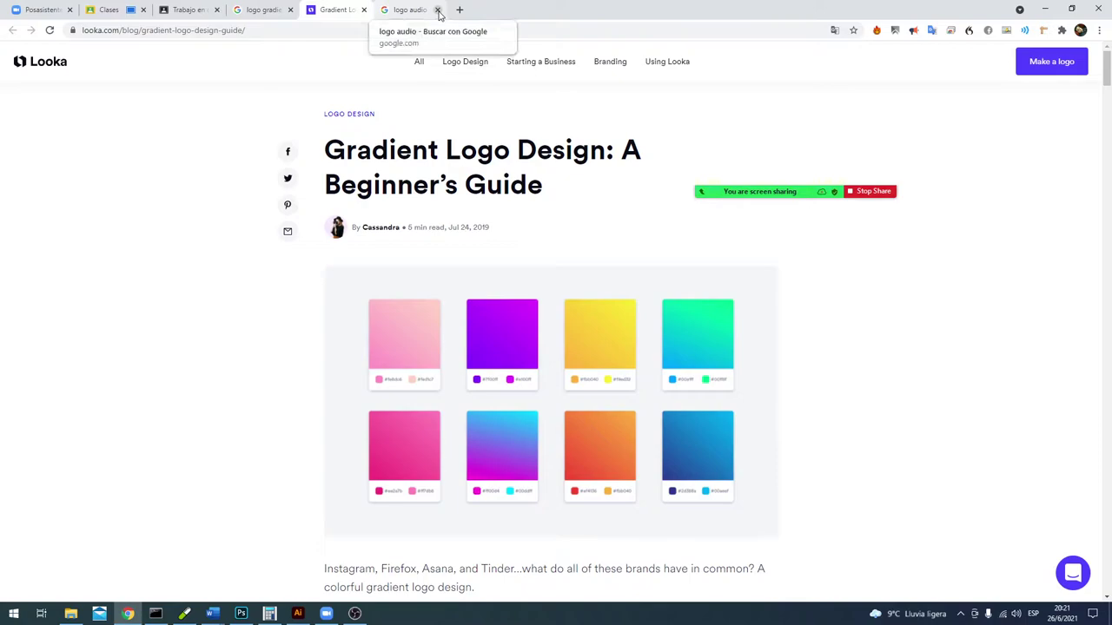
click(438, 10)
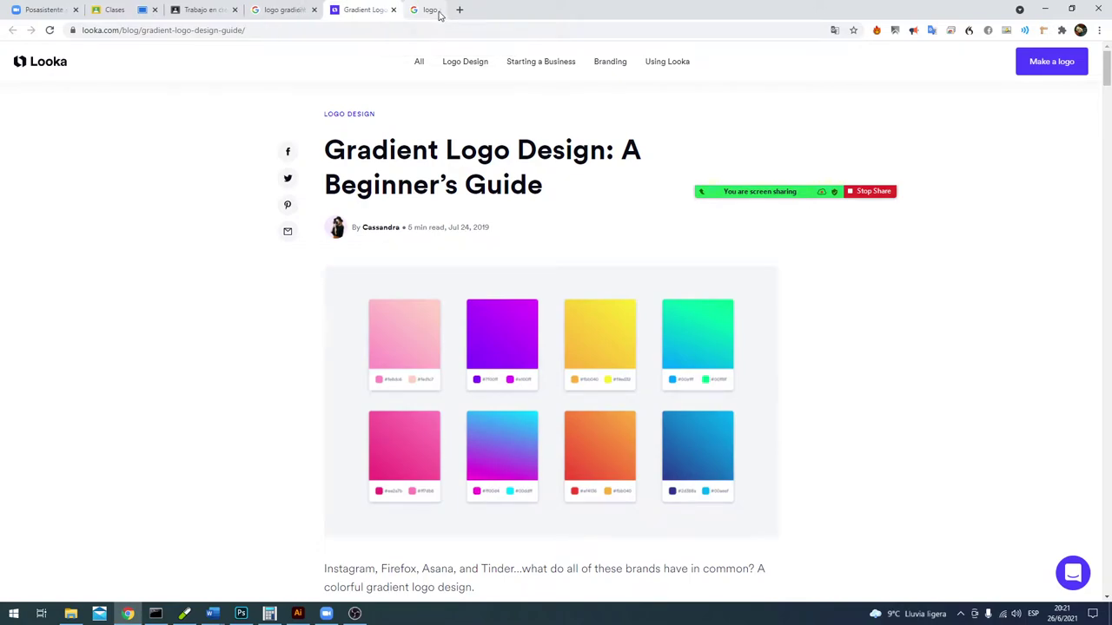
click(1045, 10)
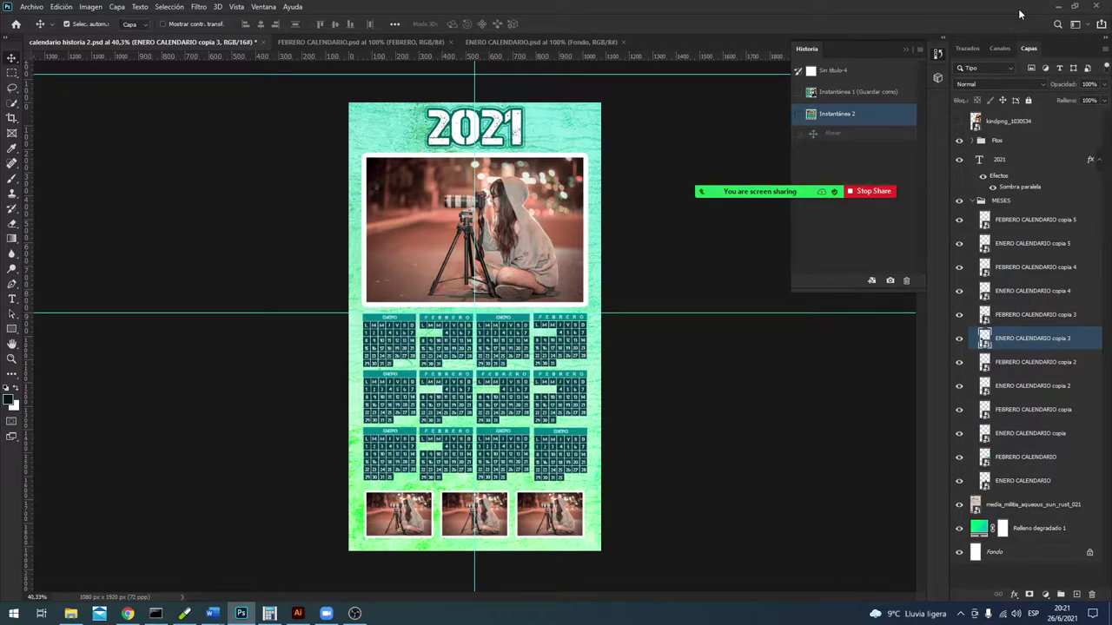
Step: Bring Chrome back up on the Google Classroom Clases page
click(122, 611)
click(199, 12)
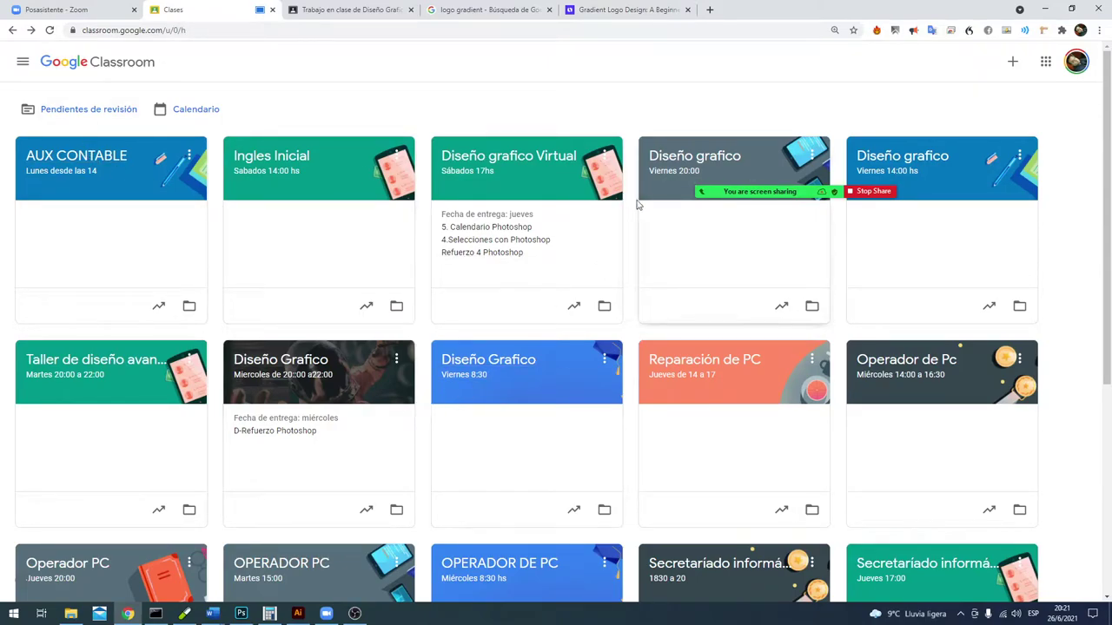
Step: Open the Diseño Grafico (Miércoles) course's Trabajo en clase list, then minimize Chrome
scroll(470, 469, down, 2)
click(347, 222)
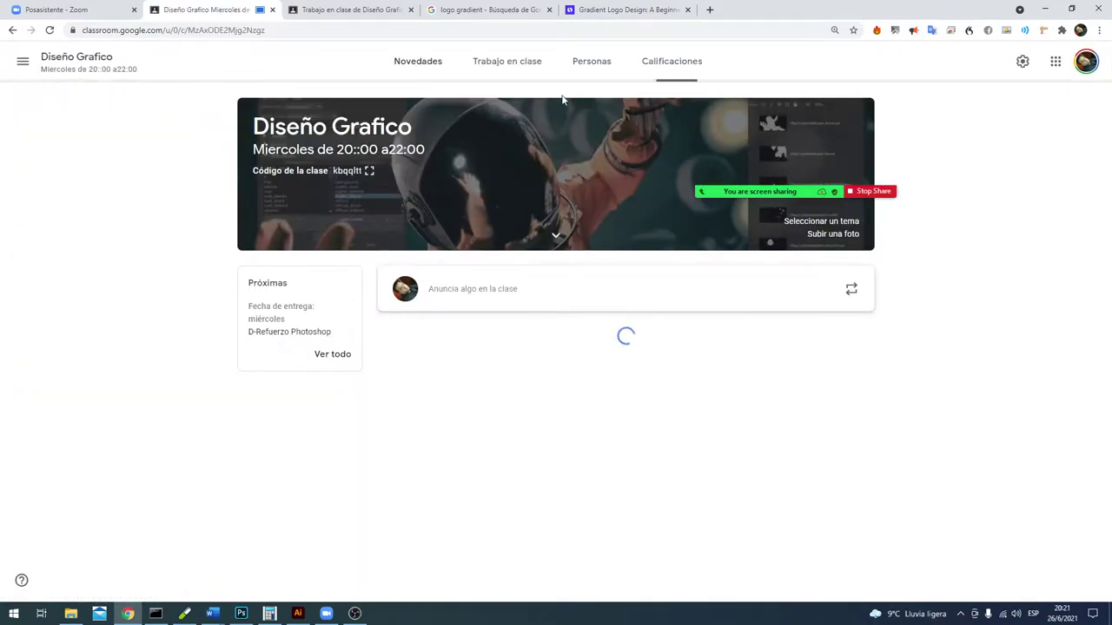
click(519, 72)
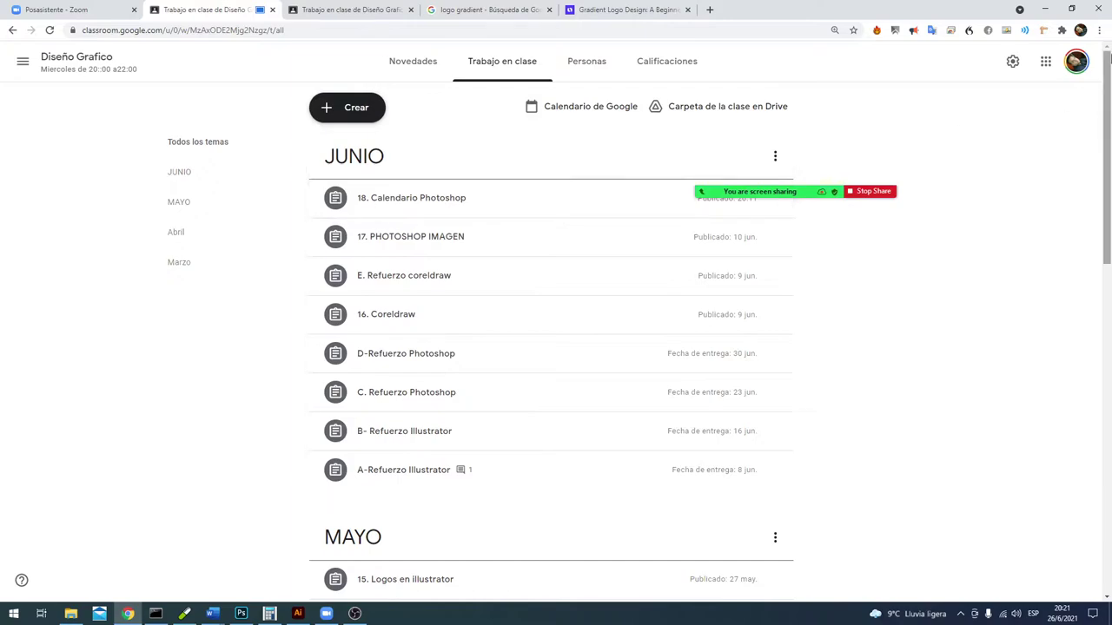
click(1047, 9)
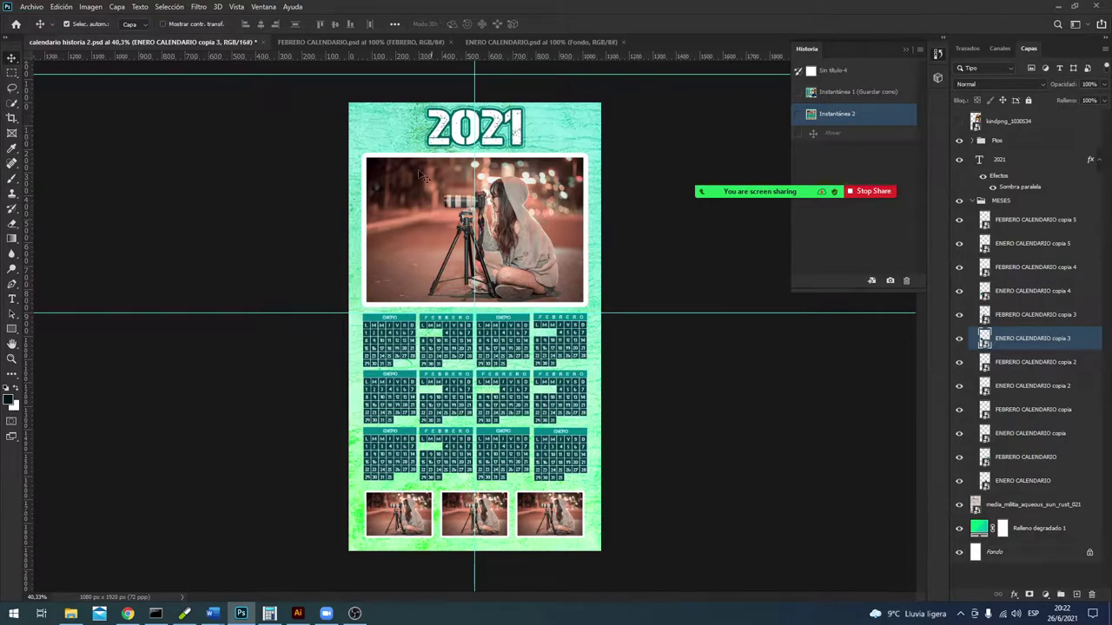
Step: Preview History snapshots, ending back on the Instantánea 2 photo calendar
click(857, 92)
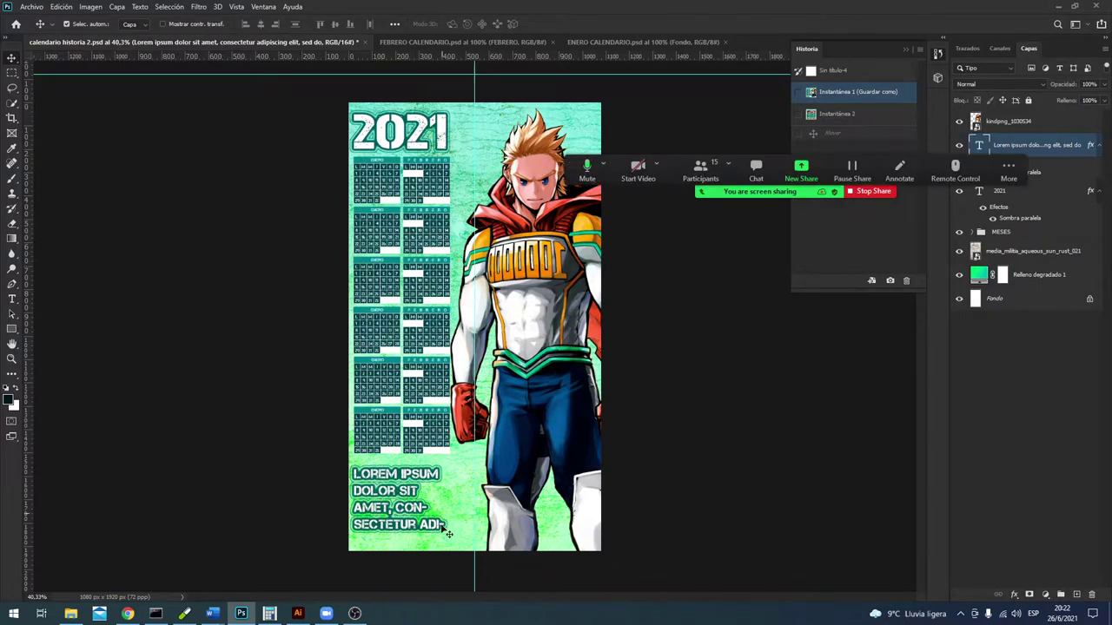
click(860, 133)
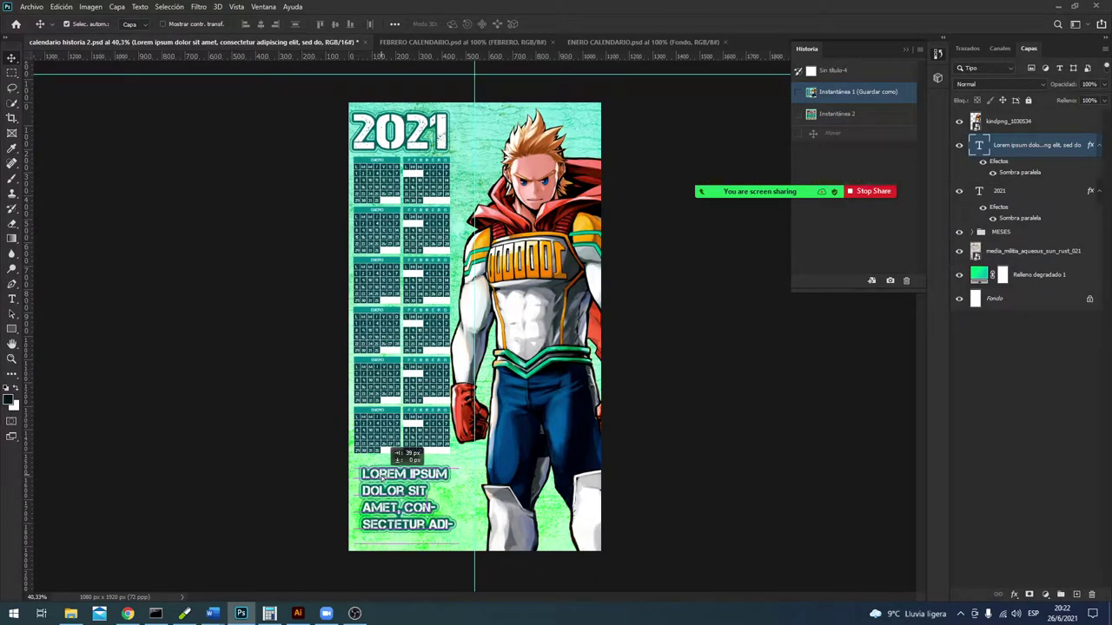
click(844, 92)
click(851, 113)
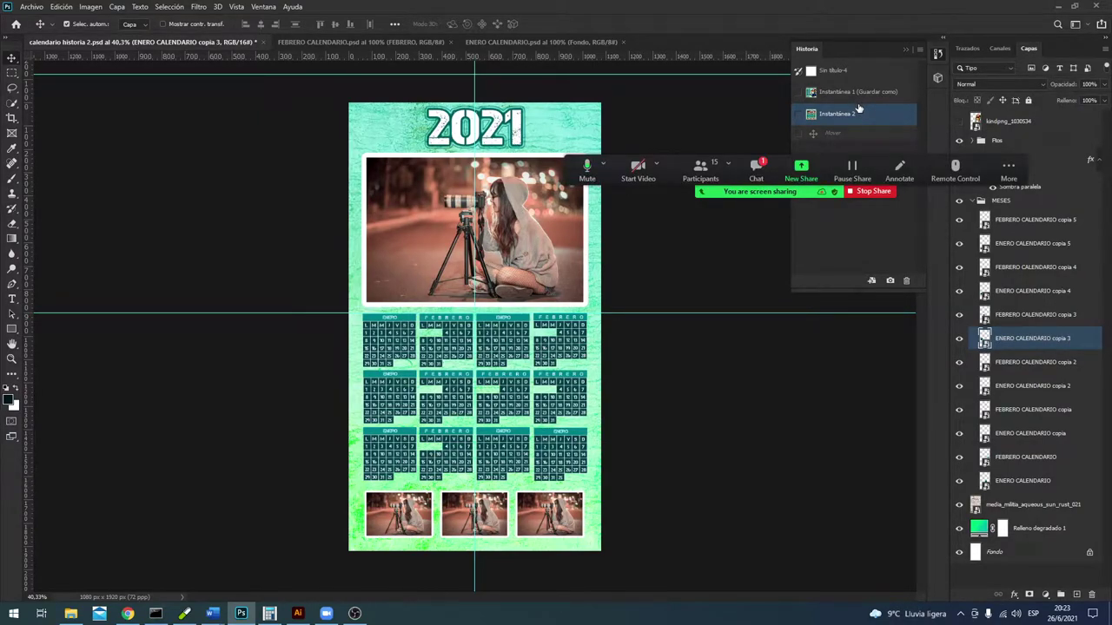
Step: Switch to the ENERO CALENDARIO.psd document, briefly checking the FEBRERO document
click(529, 44)
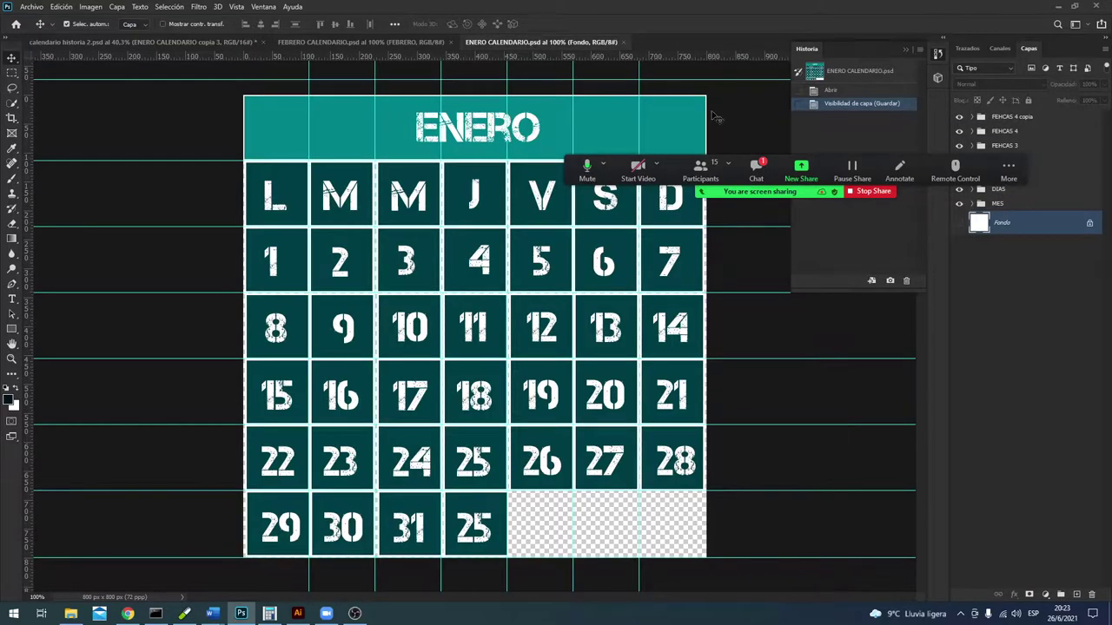
drag(786, 191, 818, 51)
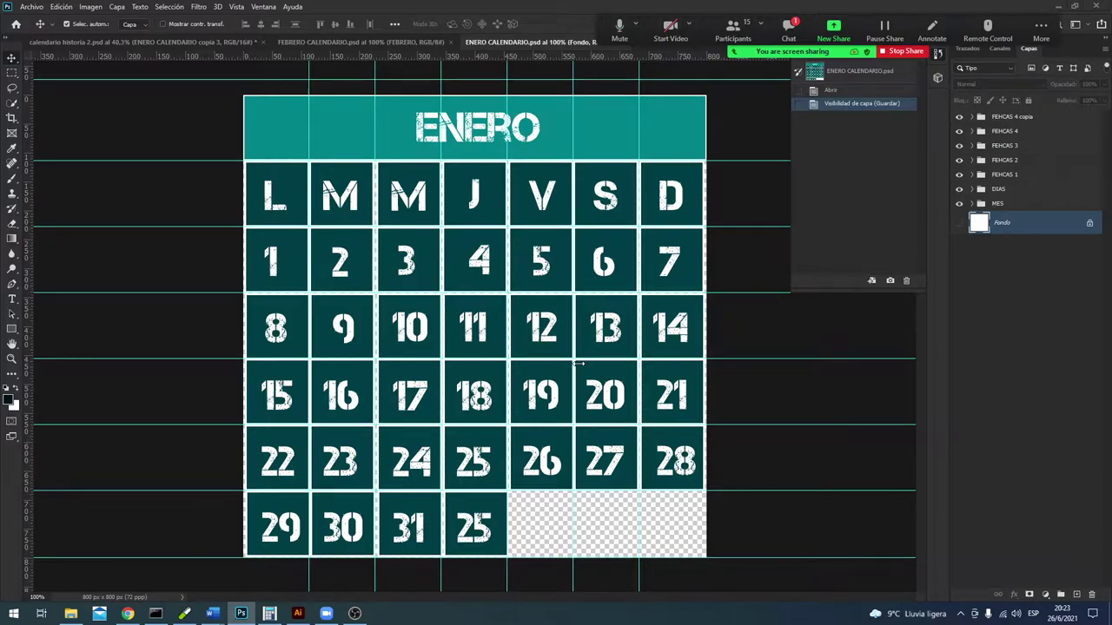
click(342, 43)
click(513, 42)
drag(758, 56, 729, 241)
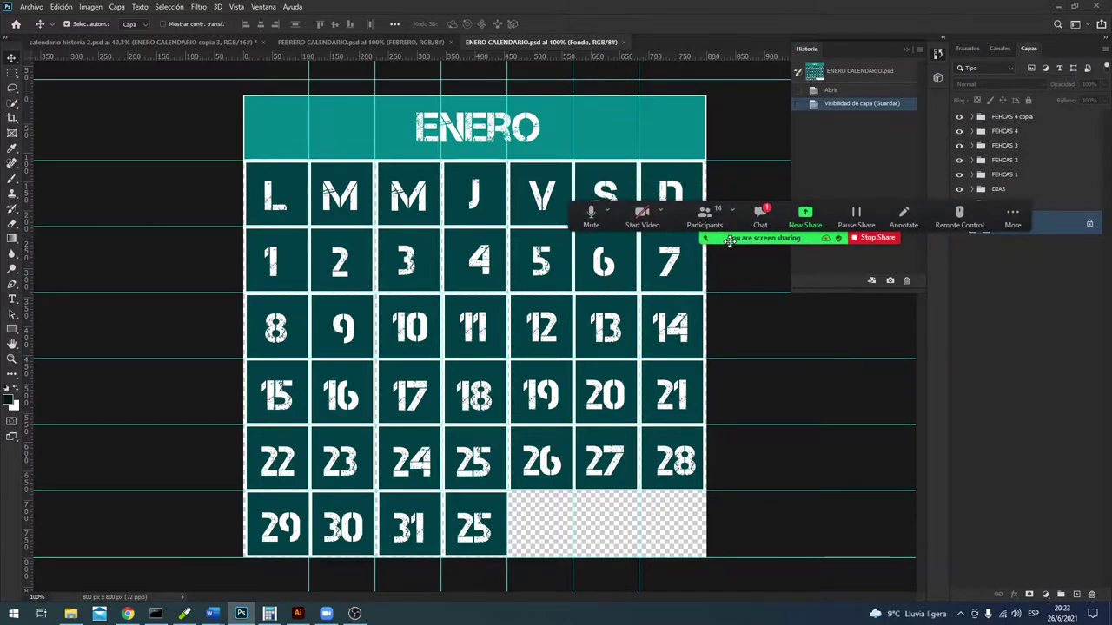
Step: Create a new 800×800 px document at 72 ppi with a Blanco background
click(35, 7)
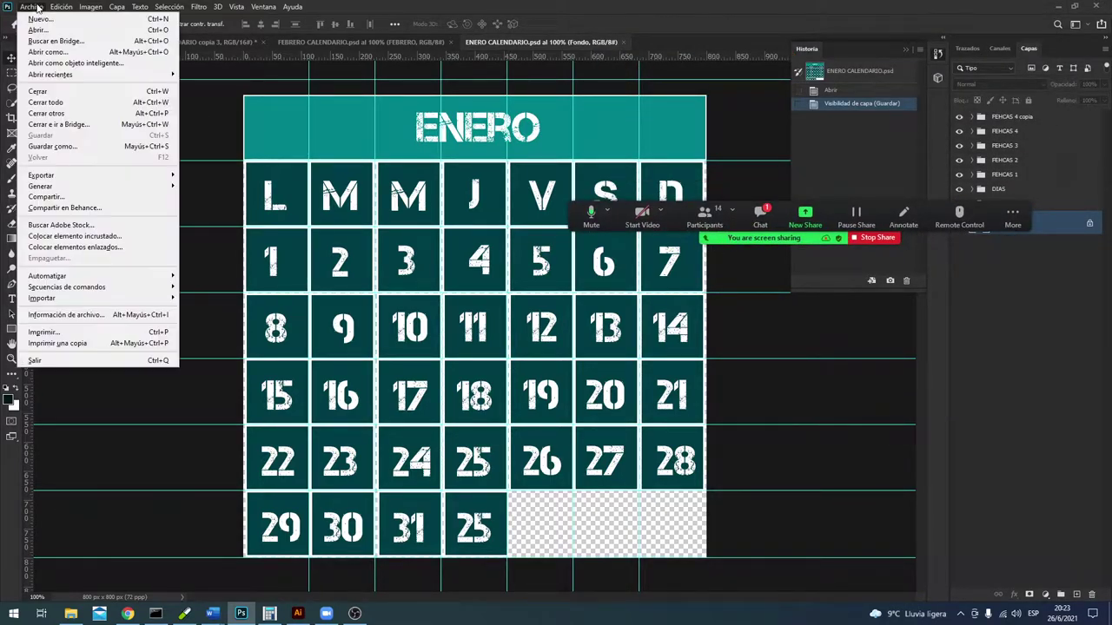
click(39, 18)
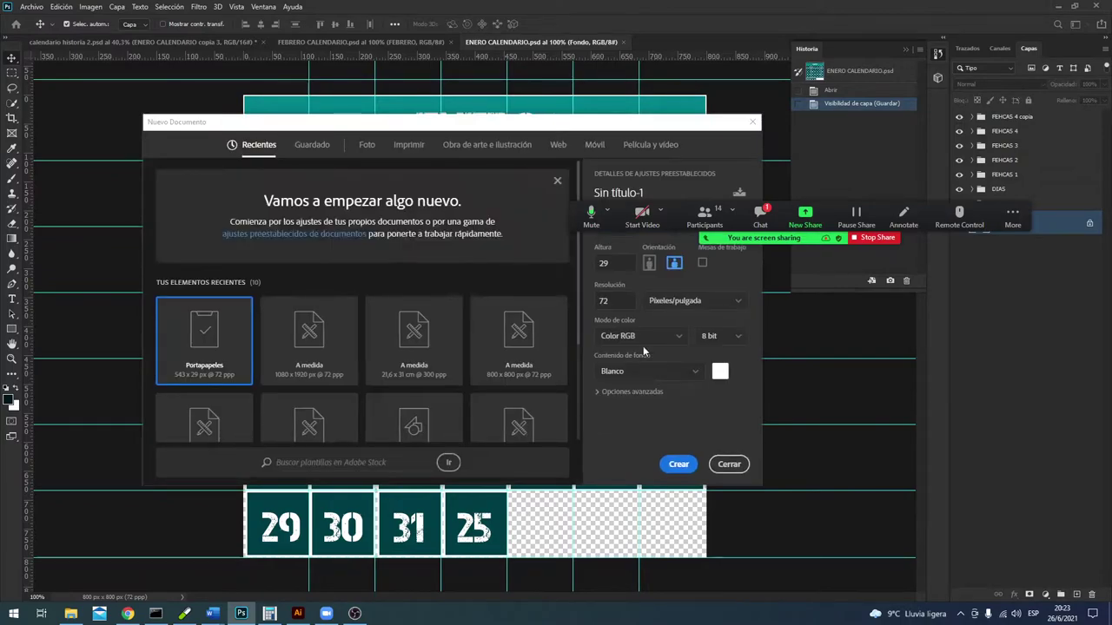
mouse_move(735, 237)
mouse_down()
mouse_move(558, 61)
mouse_move(562, 76)
mouse_up()
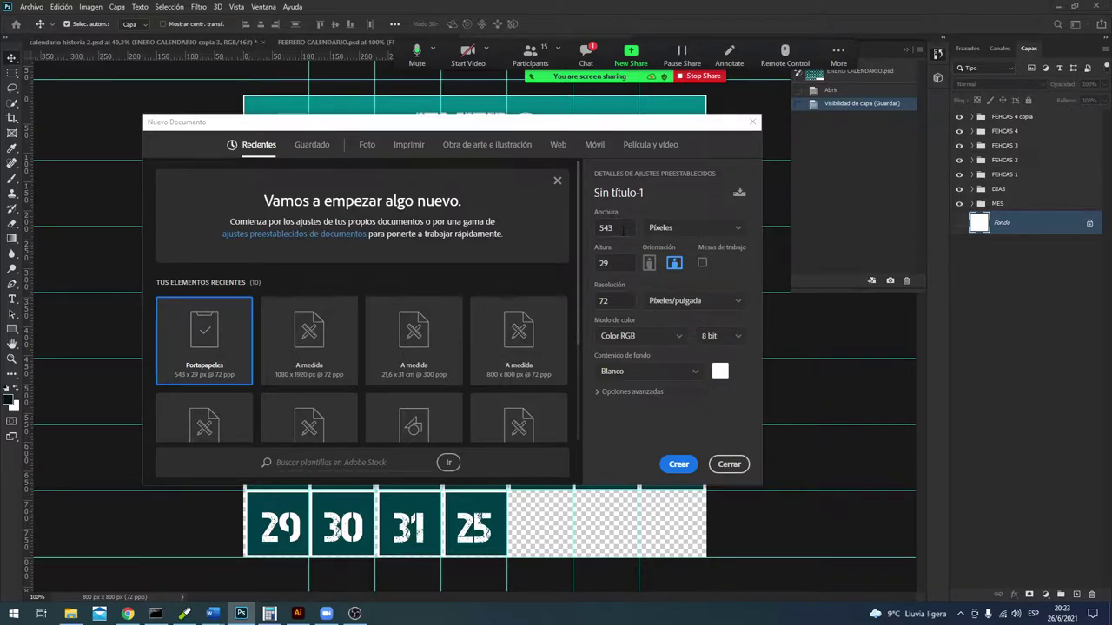
double_click(622, 229)
text(800)
key(Tab)
text(800)
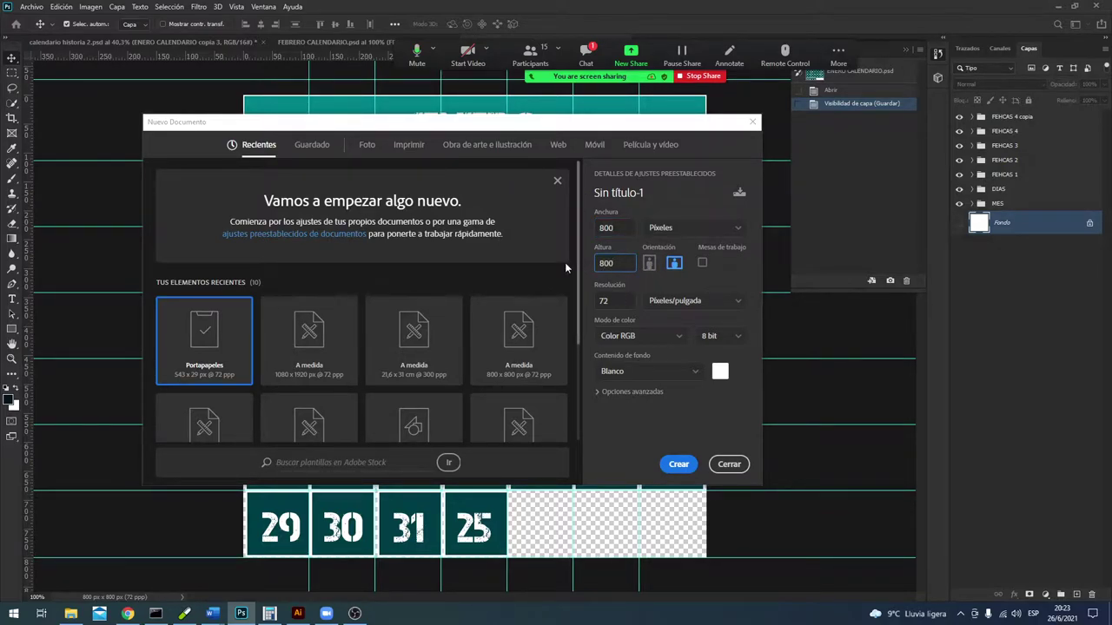
click(622, 227)
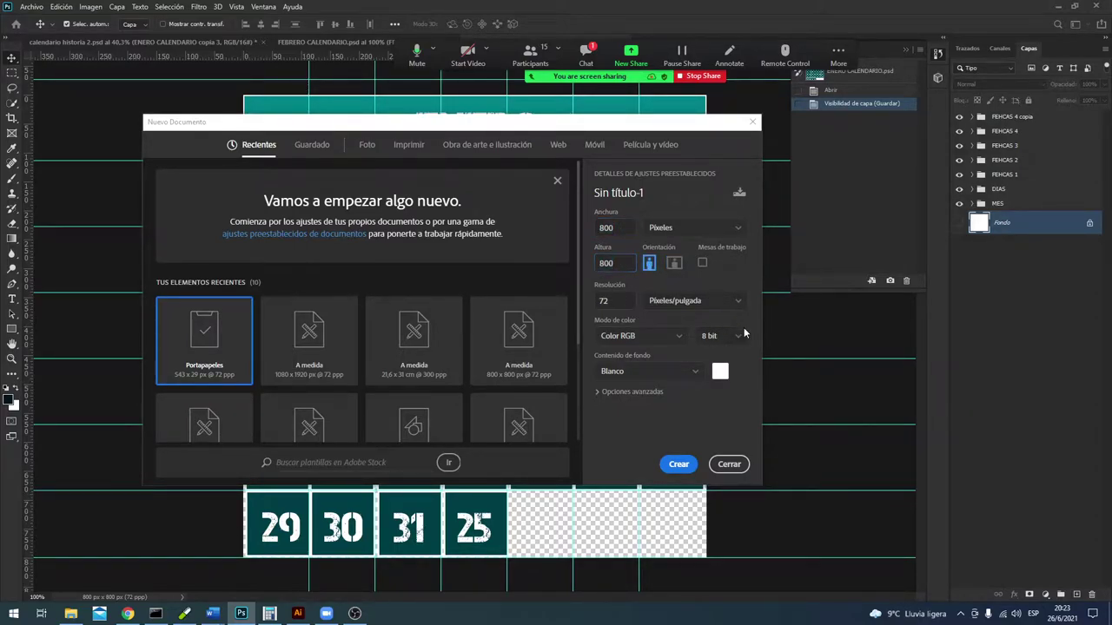
click(742, 336)
click(673, 467)
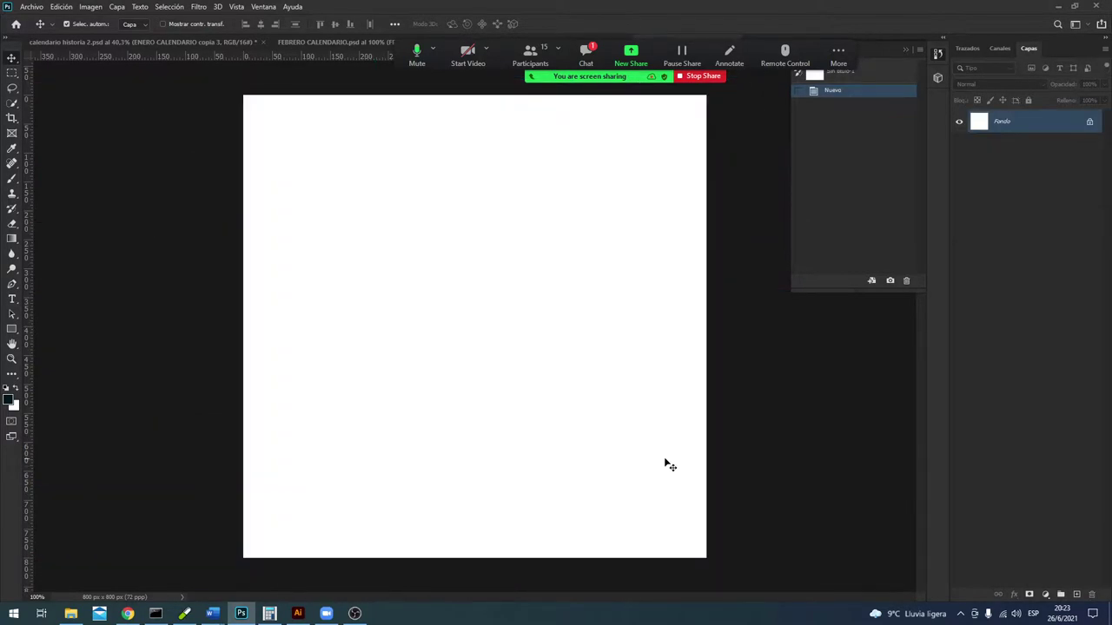
Step: Open and close the Zoom meeting chat, then bring up the Vista menu
click(586, 59)
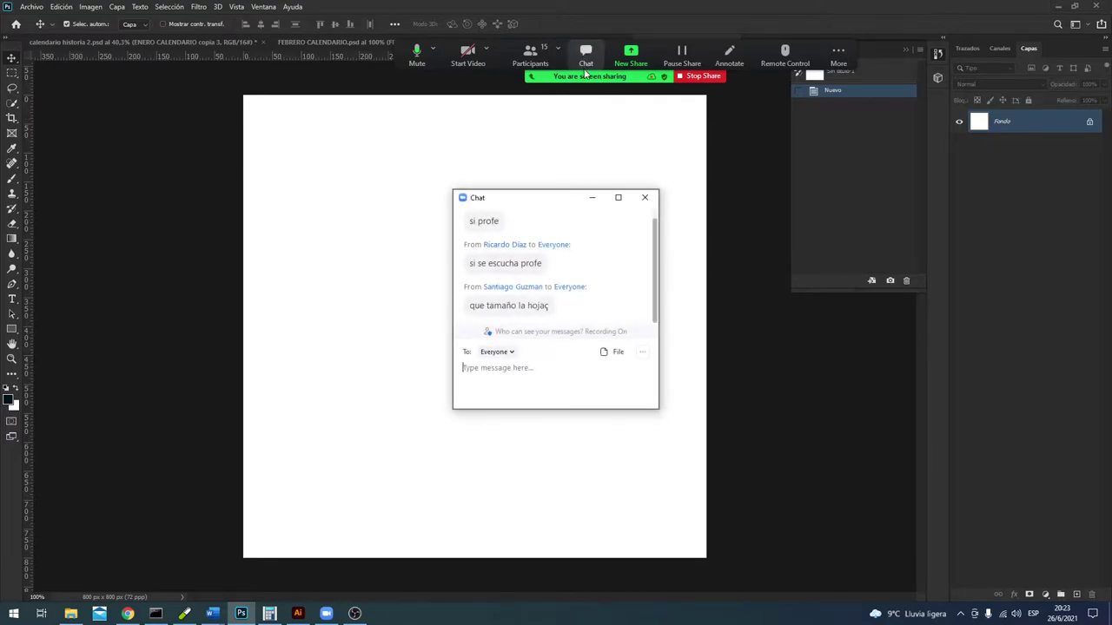
click(594, 198)
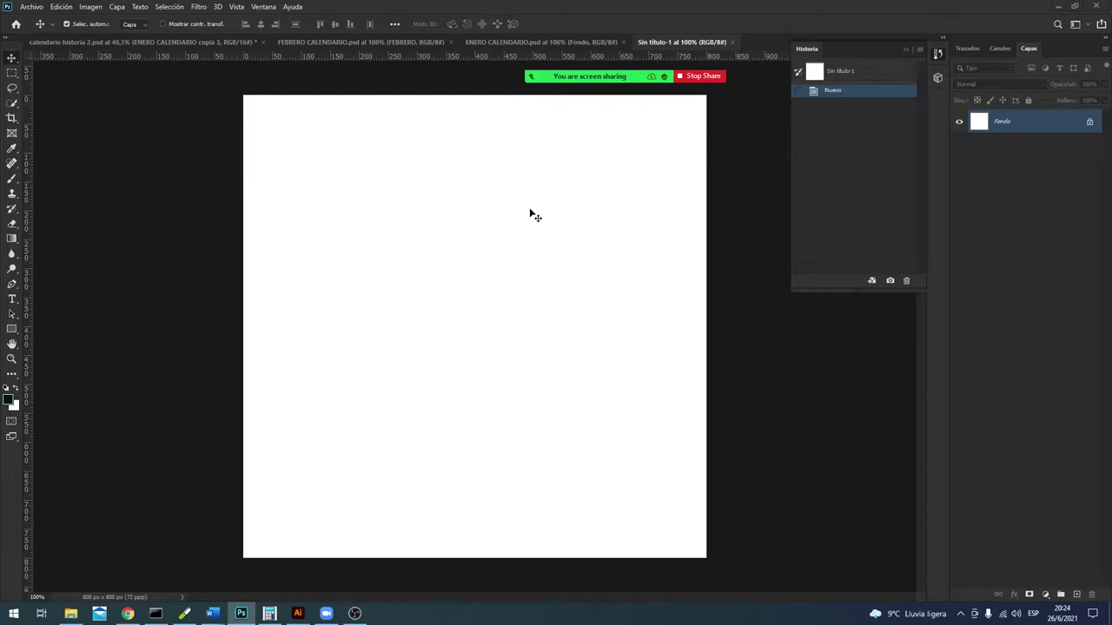
click(233, 7)
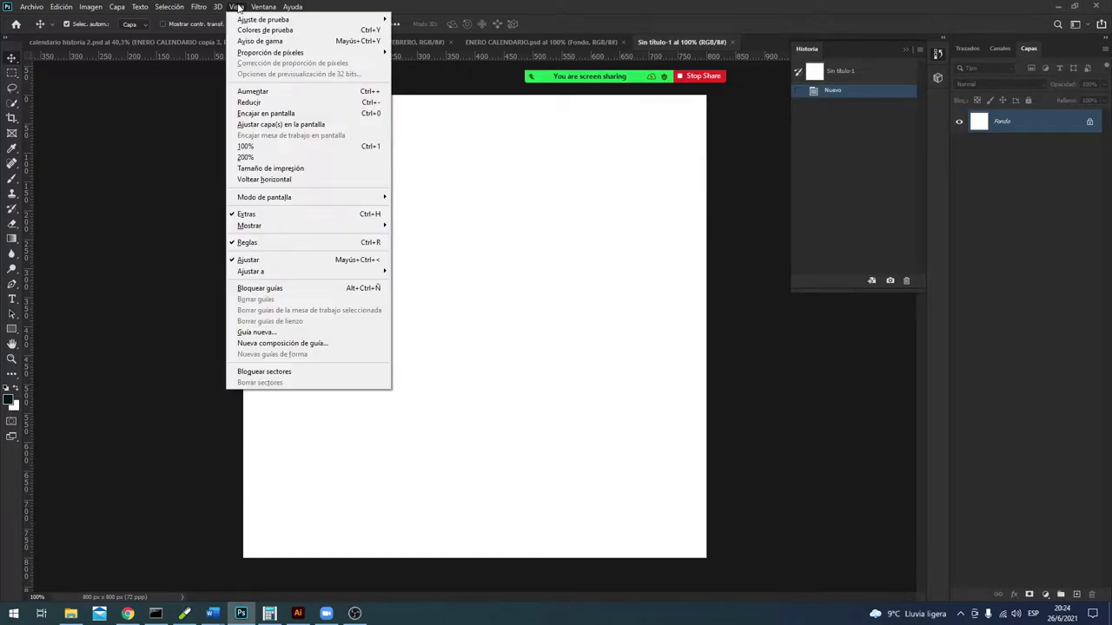
click(696, 76)
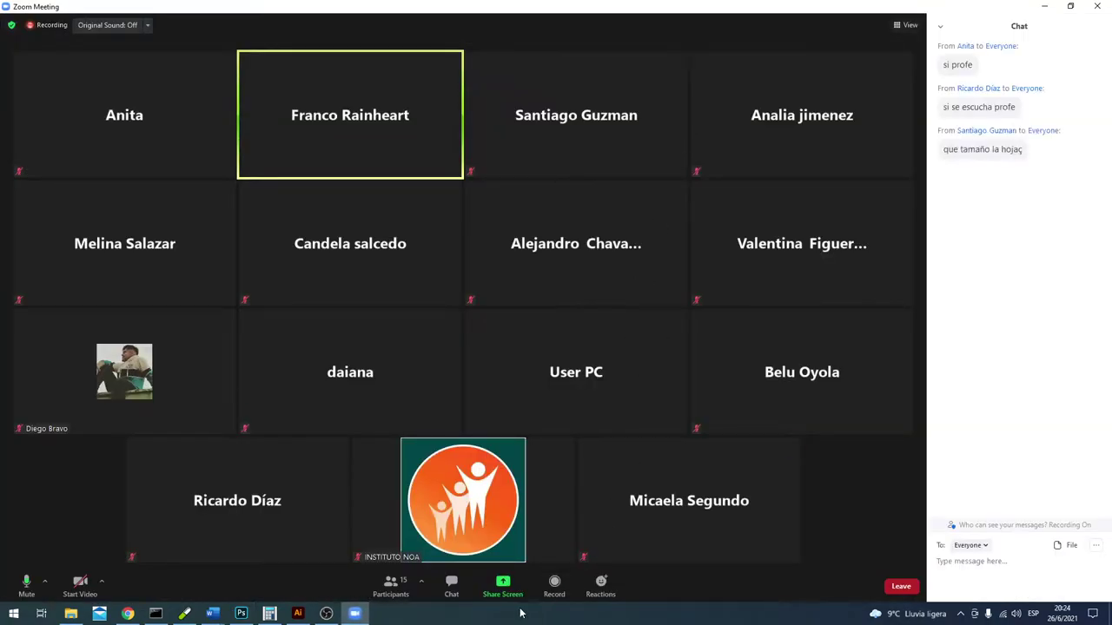
Step: Restart sharing the Photoshop window, then bring up the Windows search
click(501, 587)
double_click(360, 207)
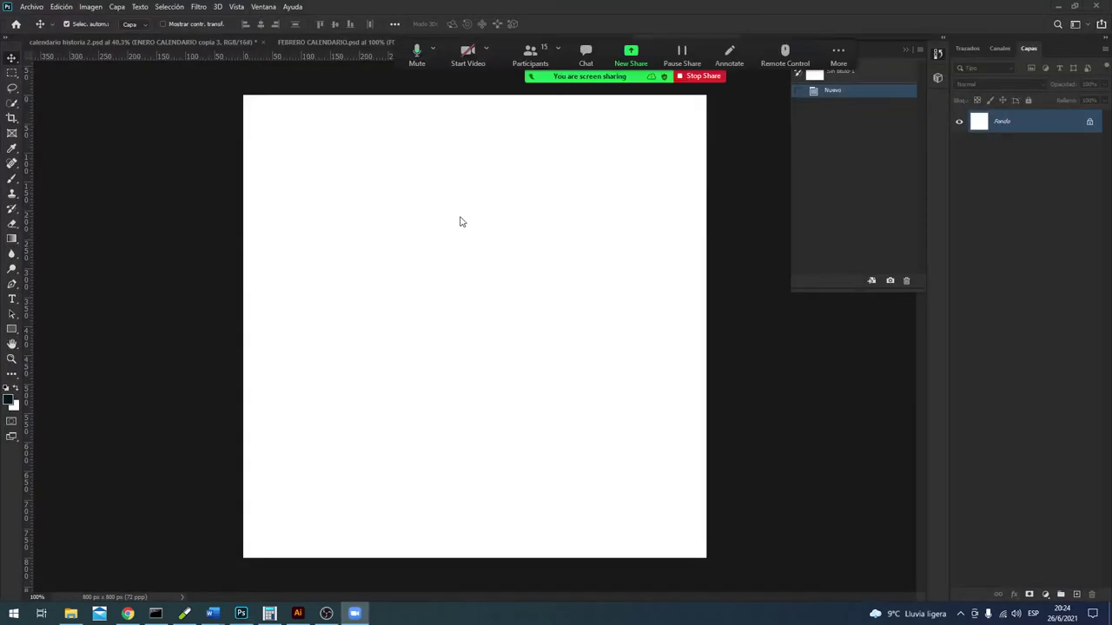
click(236, 7)
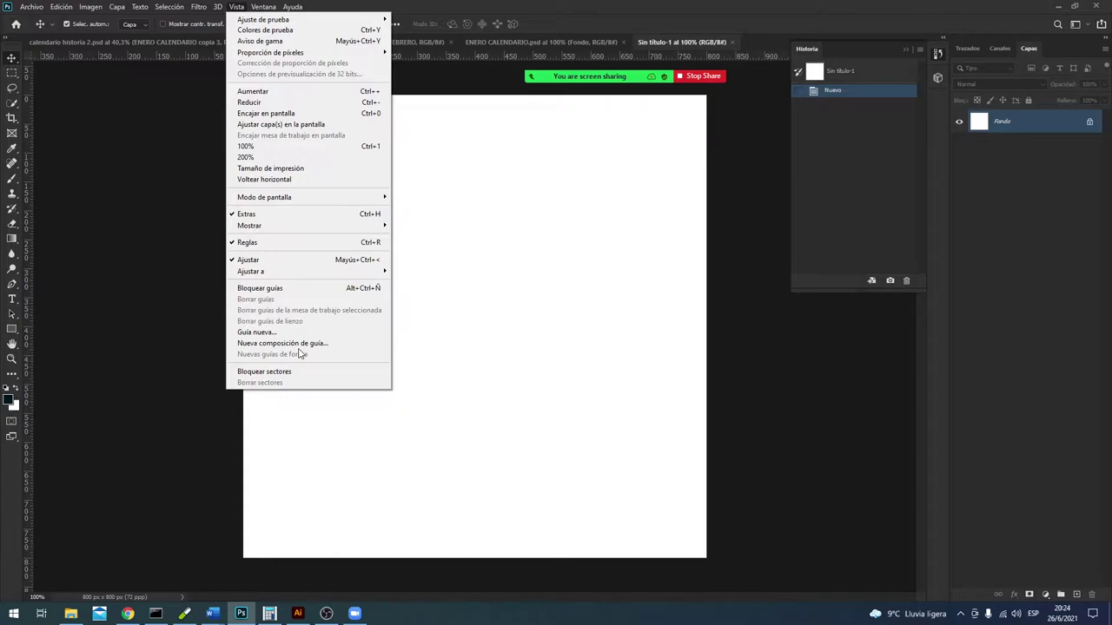
key(super)
Step: Launch Word from the 'wor' search and start a blank document
text(wor)
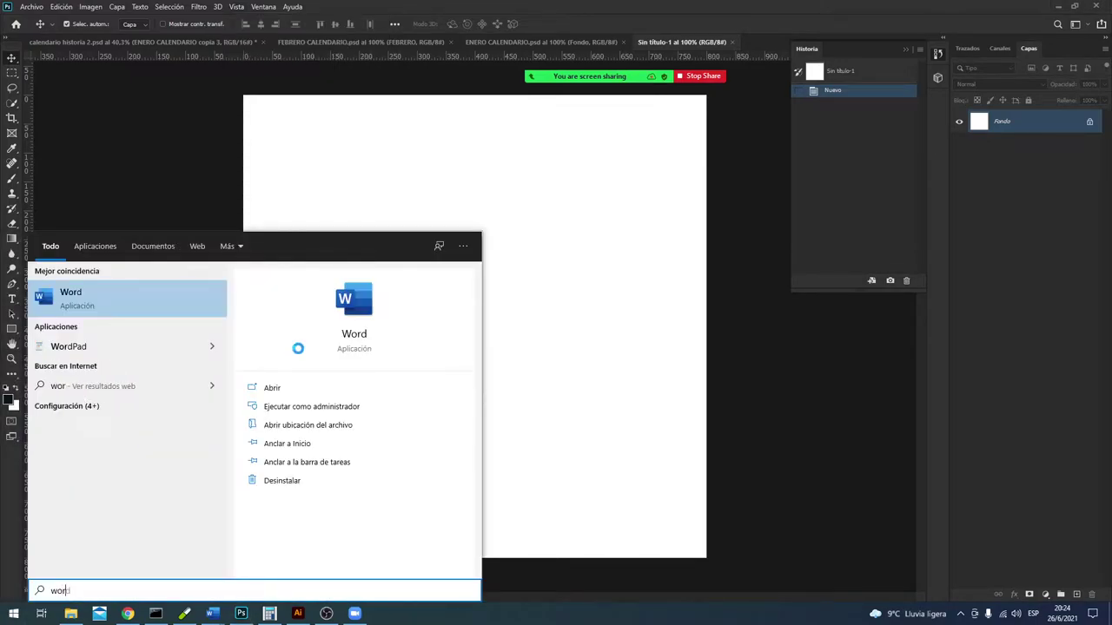
key(Return)
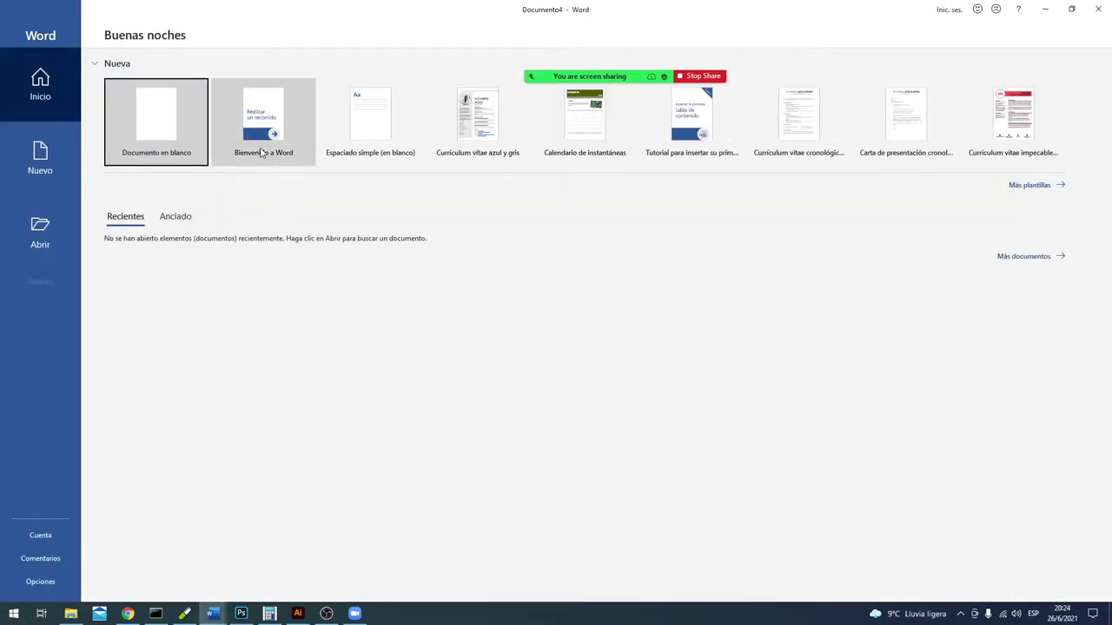
click(192, 158)
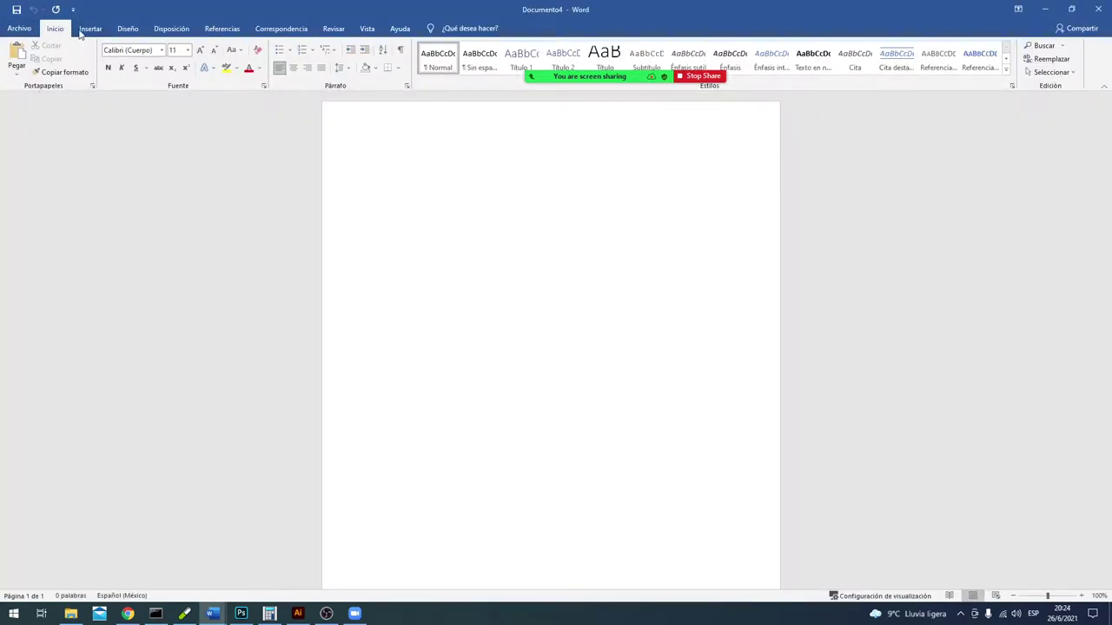
Step: Insert a table with 7 columns and 7 rows via Insertar > Tabla > Insertar tabla
click(86, 30)
click(112, 62)
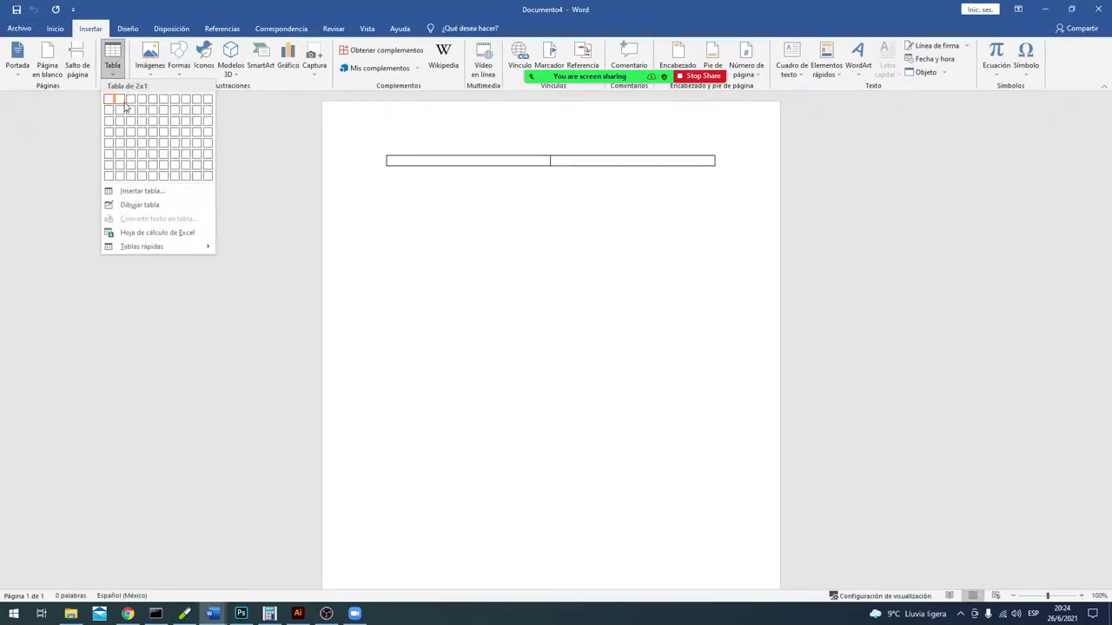
click(139, 190)
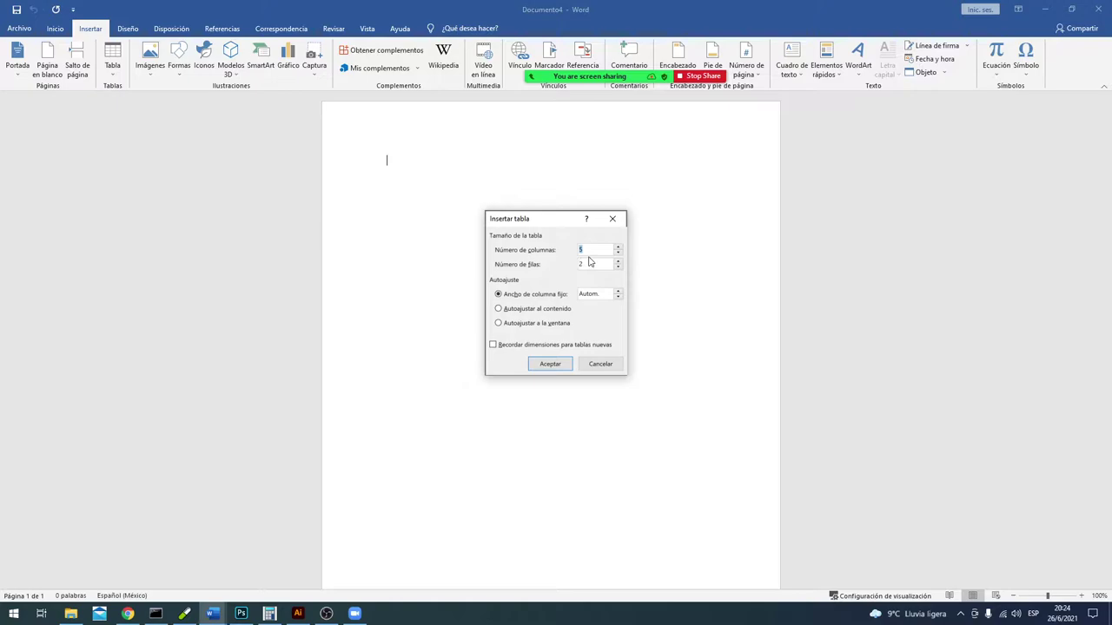
text(7)
key(Tab)
text(7)
key(Return)
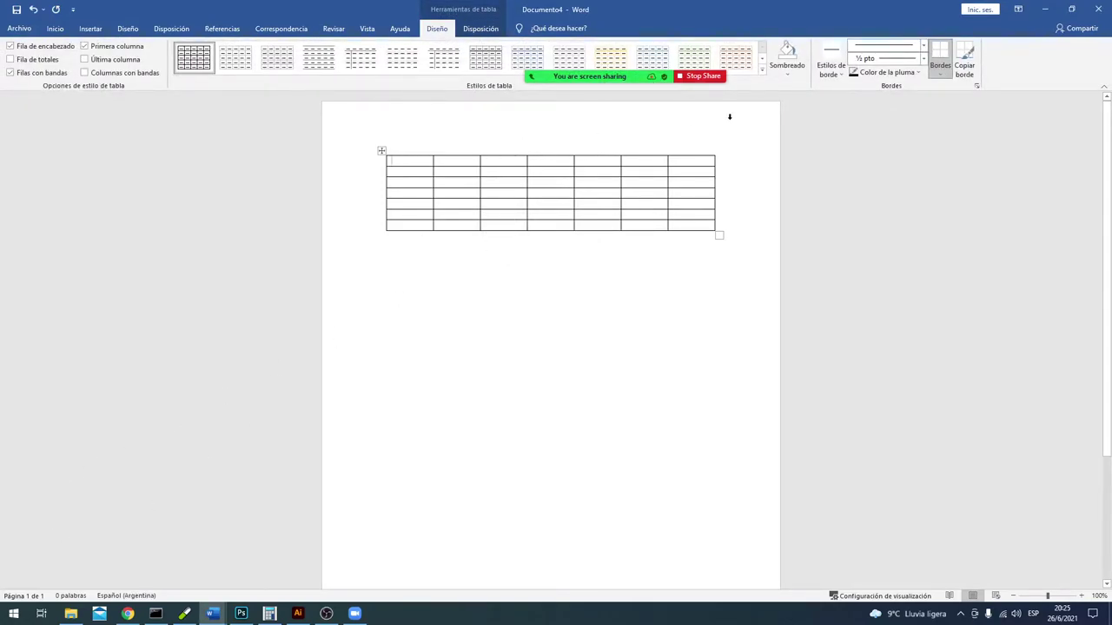
Step: Apply the green list table style with a solid header row and select the whole table
click(763, 76)
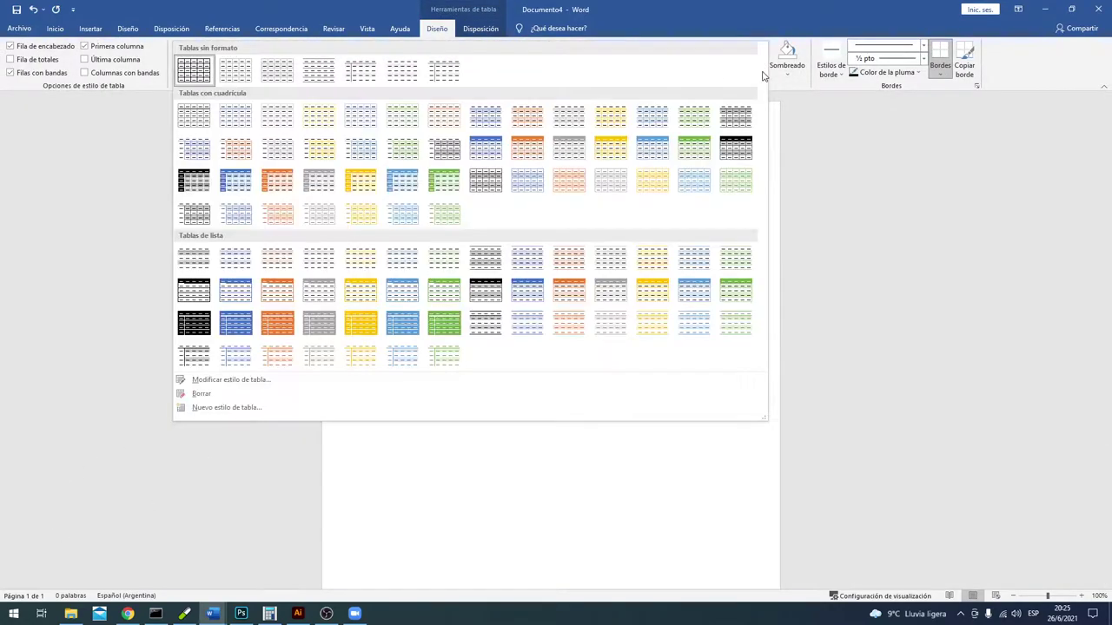
click(445, 290)
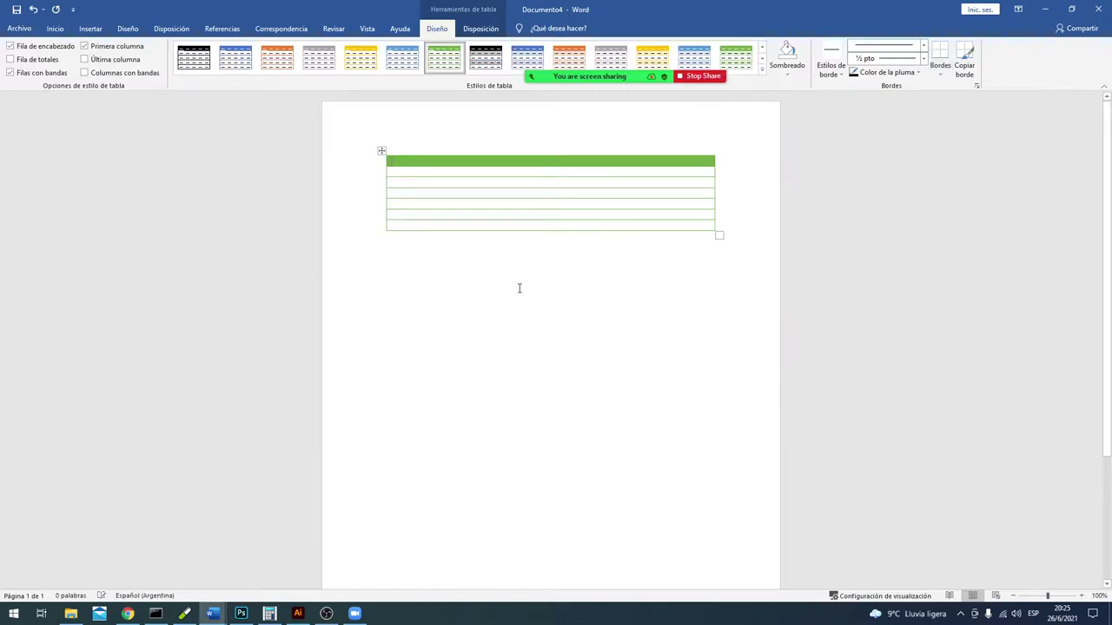
click(383, 152)
click(127, 614)
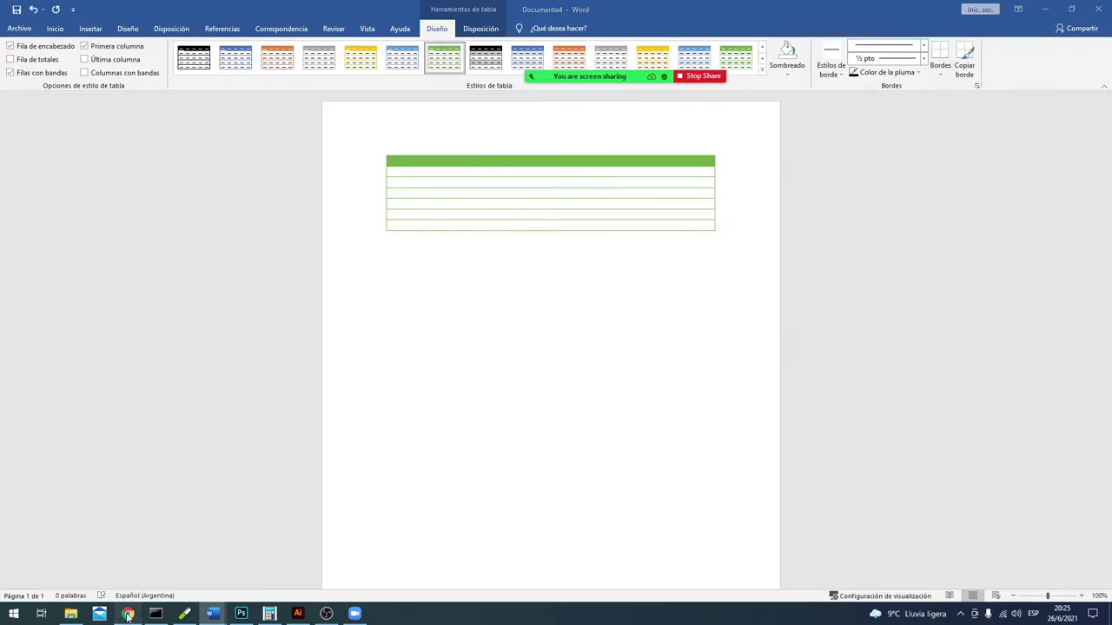
Step: Paste the Word table into Photoshop as Capa 1, then delete that layer, leaving only Fondo
key(alt+Tab)
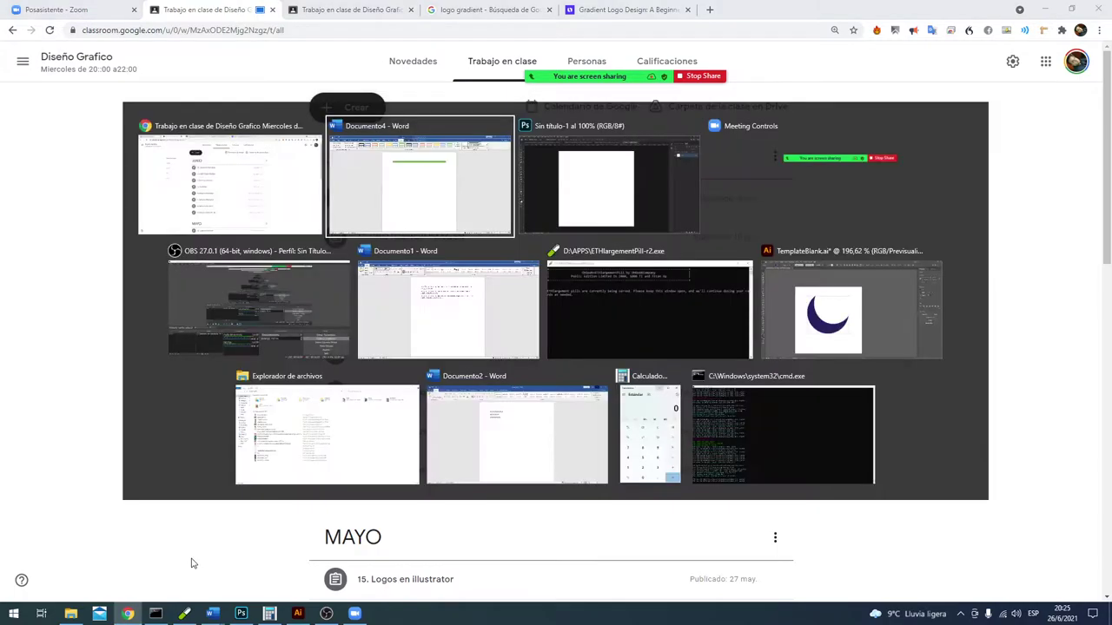
key(alt+Tab)
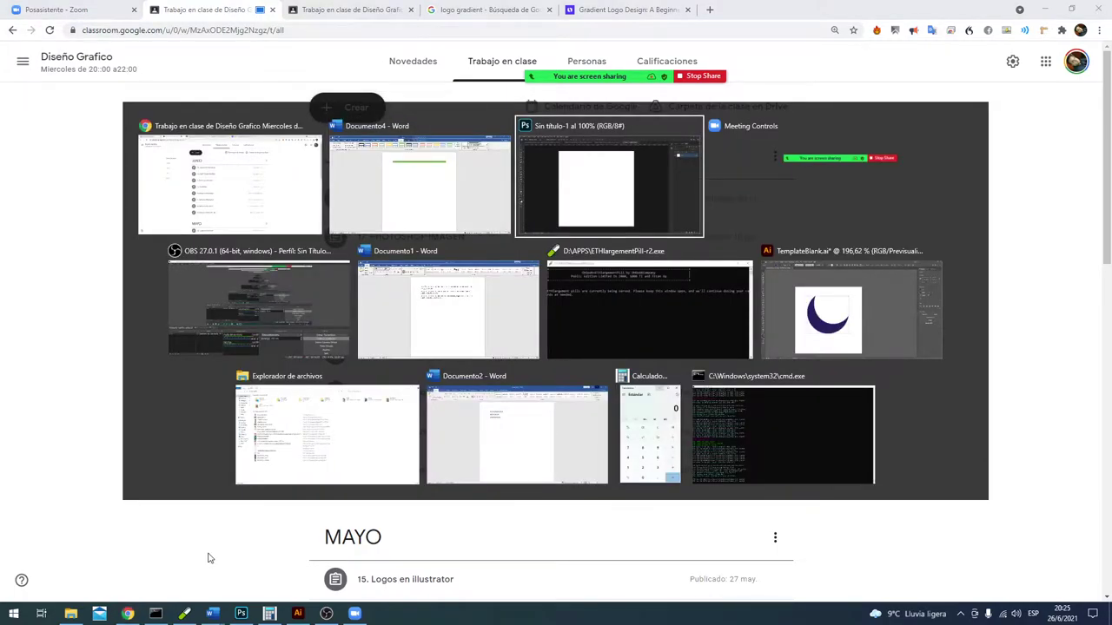
key(ctrl+v)
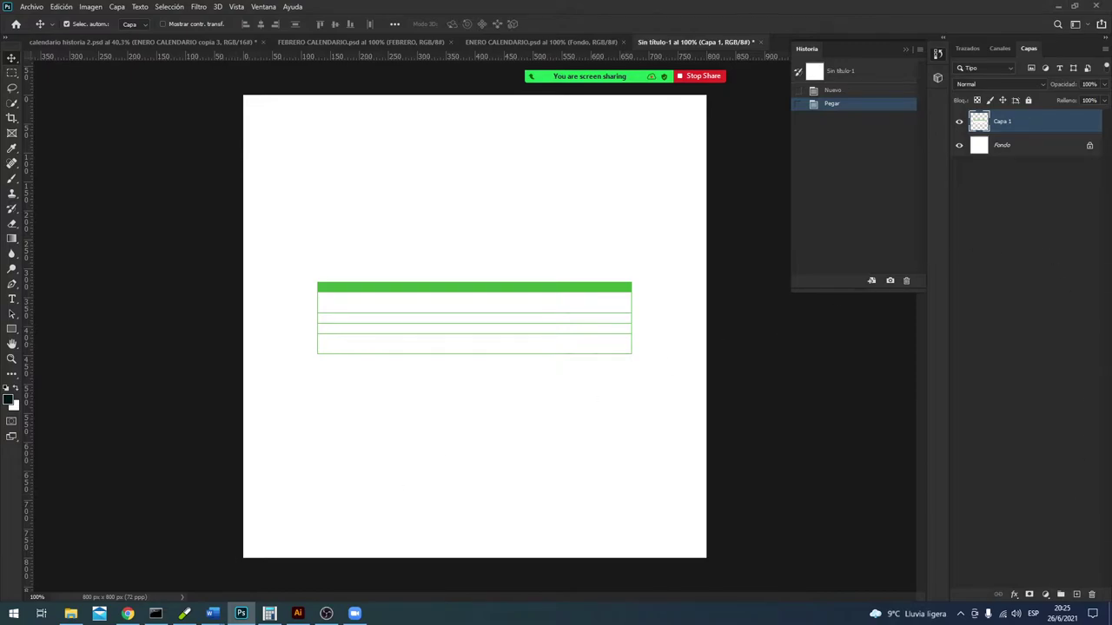
click(1092, 595)
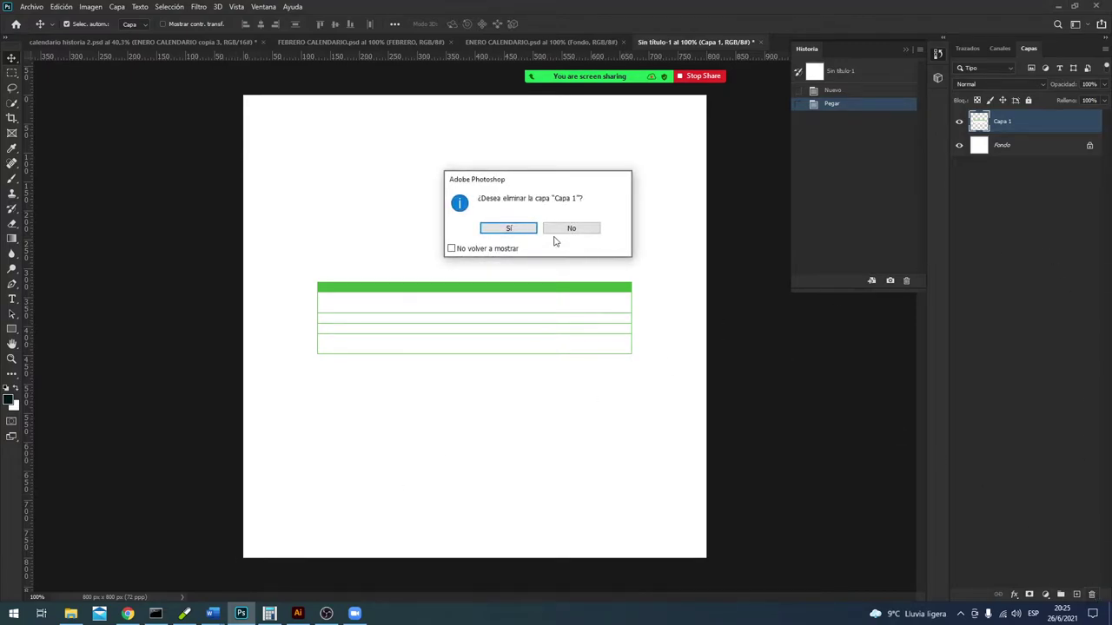
click(526, 229)
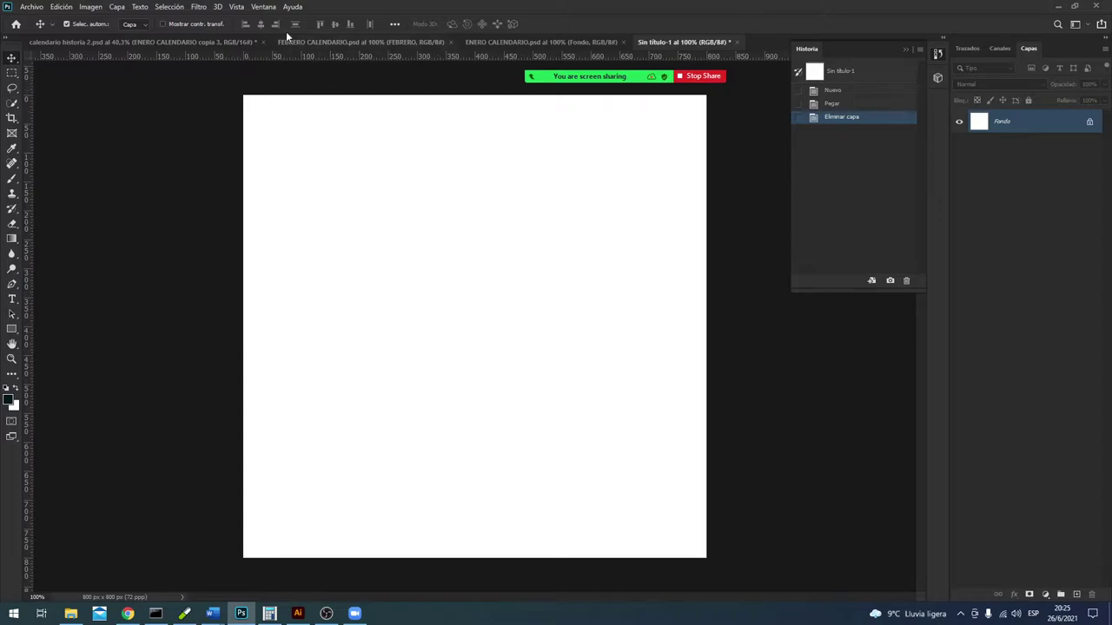
Step: Apply a New Guide Layout with 7 columns, 7 rows, 5 px gutter and no margin
click(234, 7)
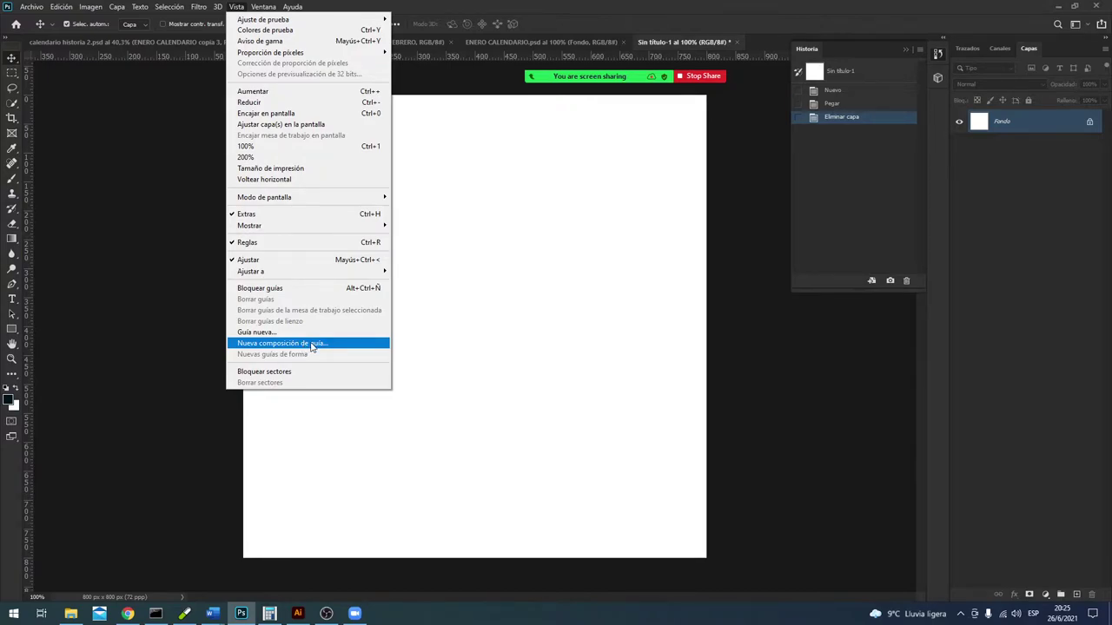
click(312, 346)
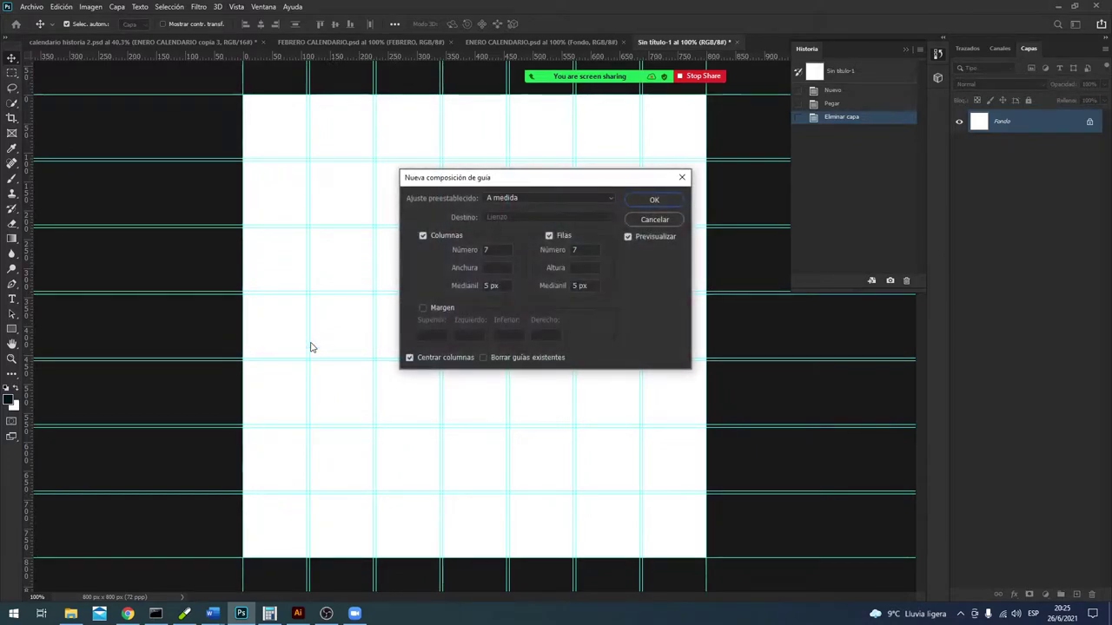
drag(525, 185, 508, 224)
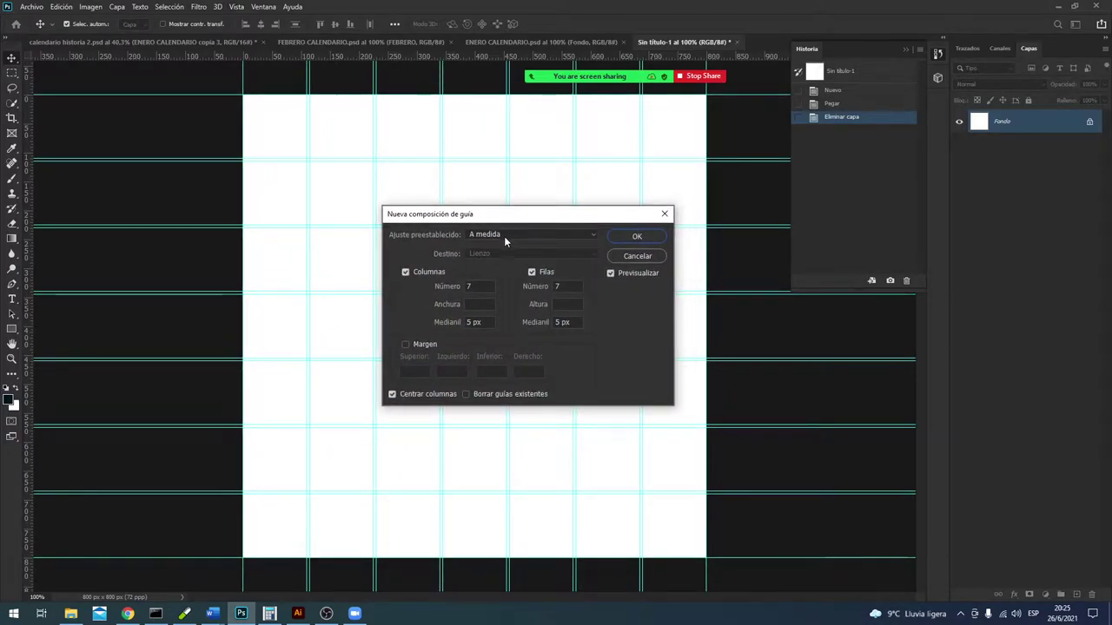
click(482, 287)
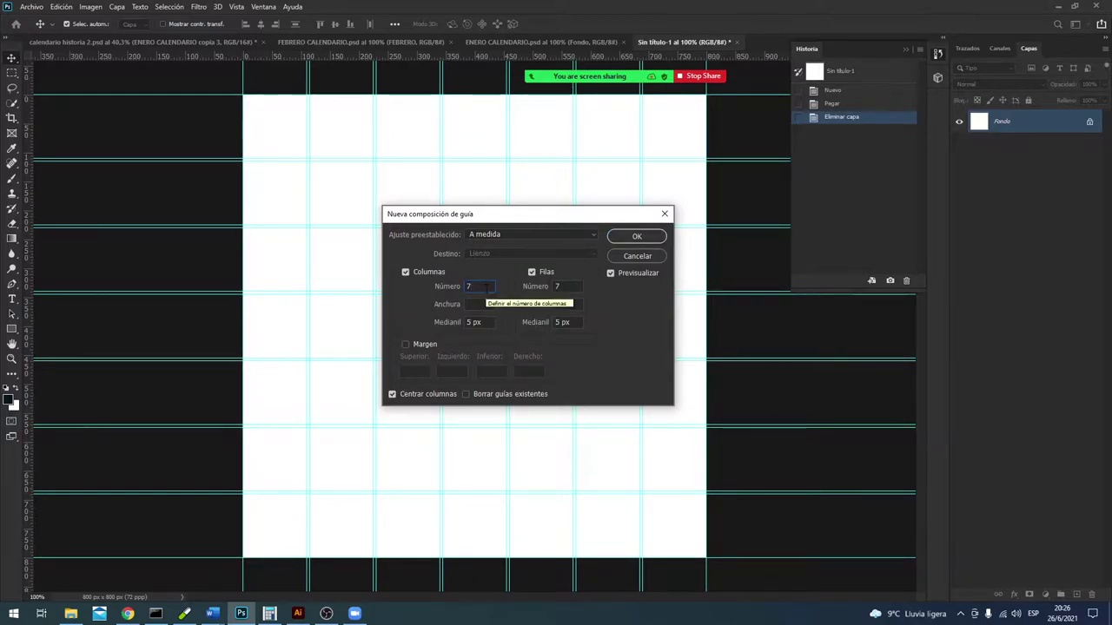
click(573, 287)
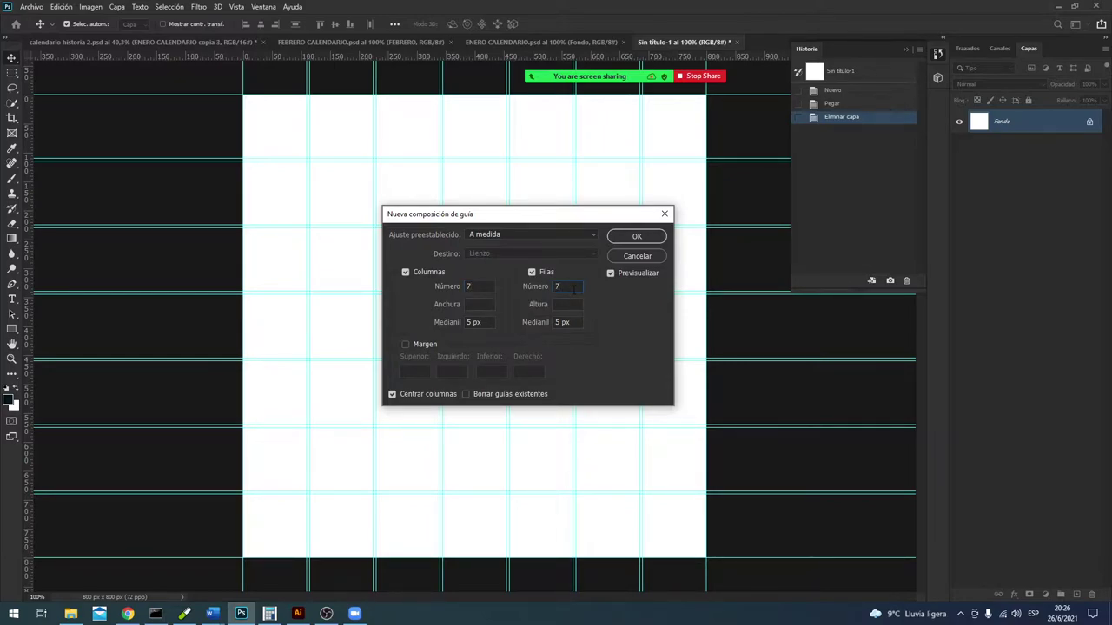
double_click(575, 289)
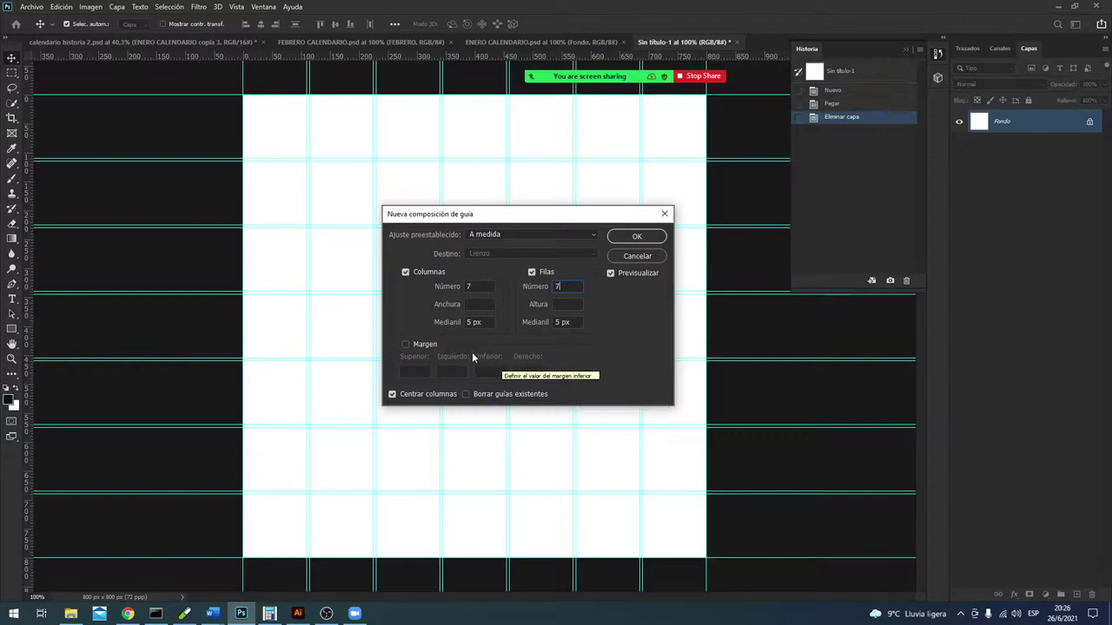
click(404, 346)
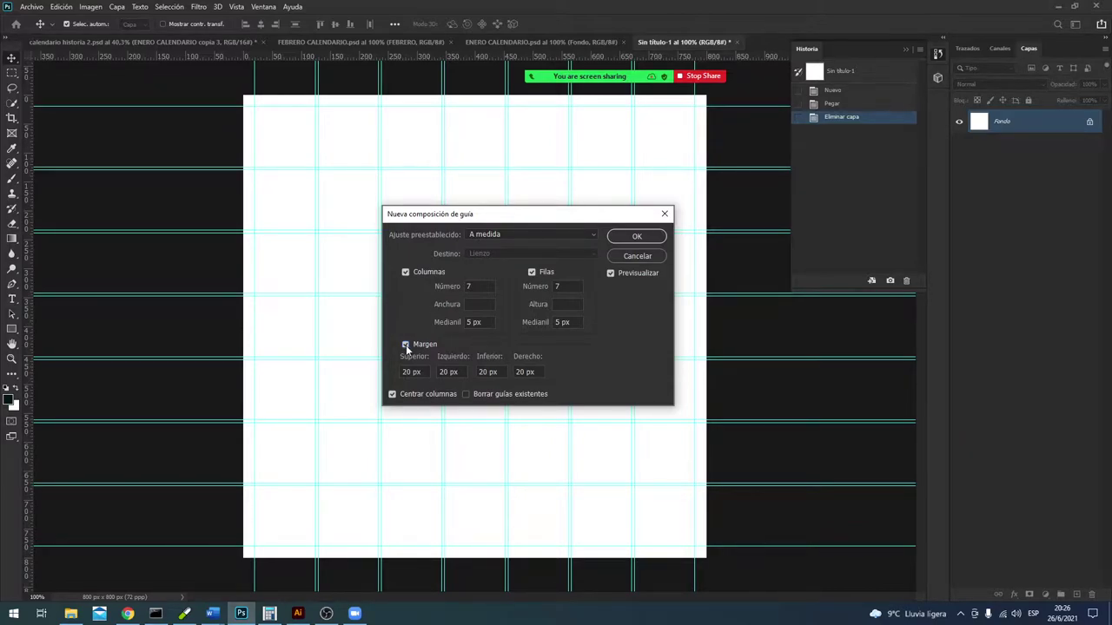
click(406, 344)
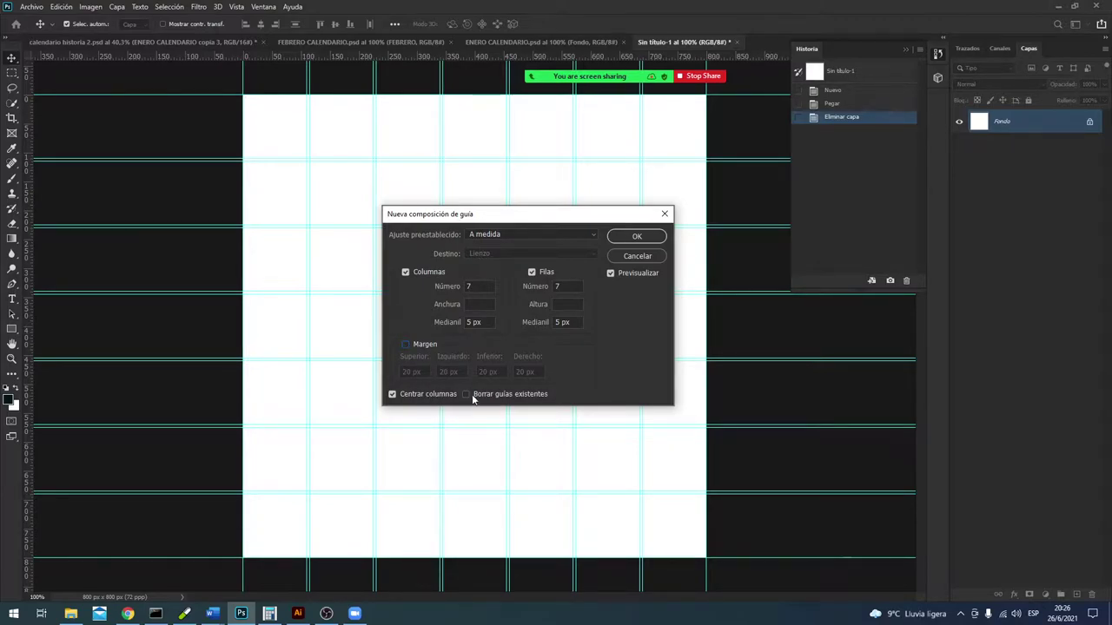
click(641, 238)
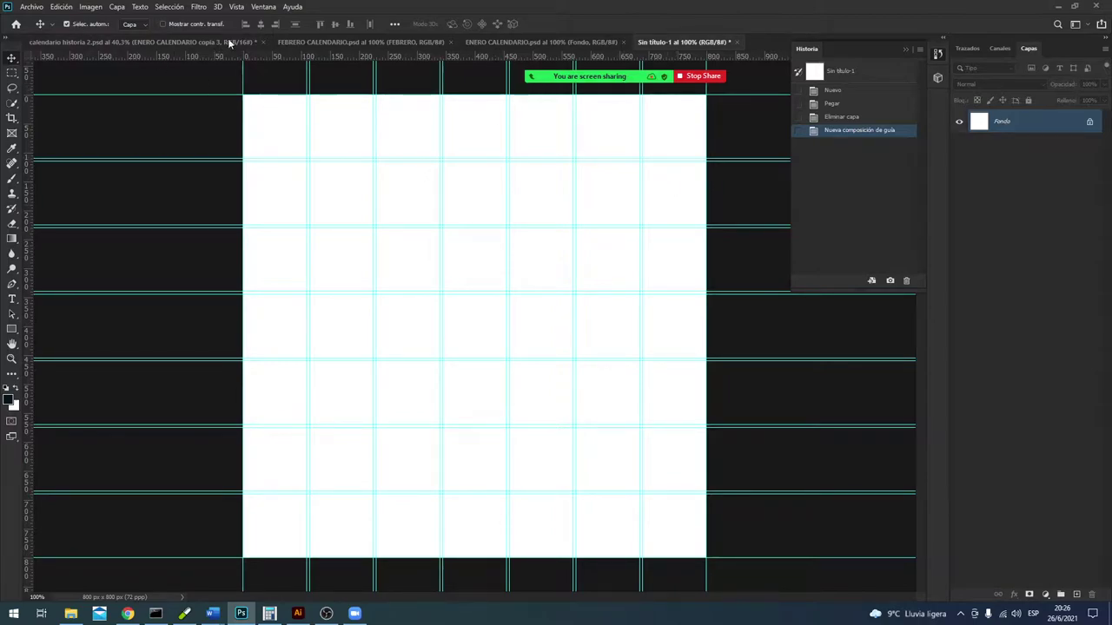
Step: Step back to 'Eliminar capa' in the History panel, removing the guide layout
click(832, 118)
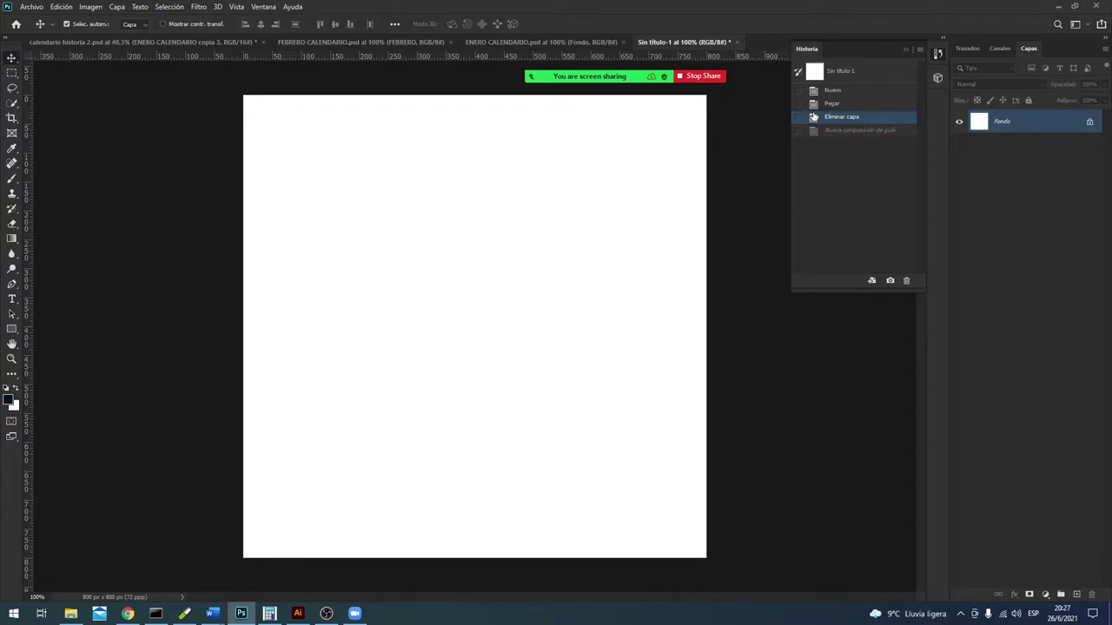
Step: Launch Windows Calculator and compute 800 ÷ 7 = 114.2857
key(super)
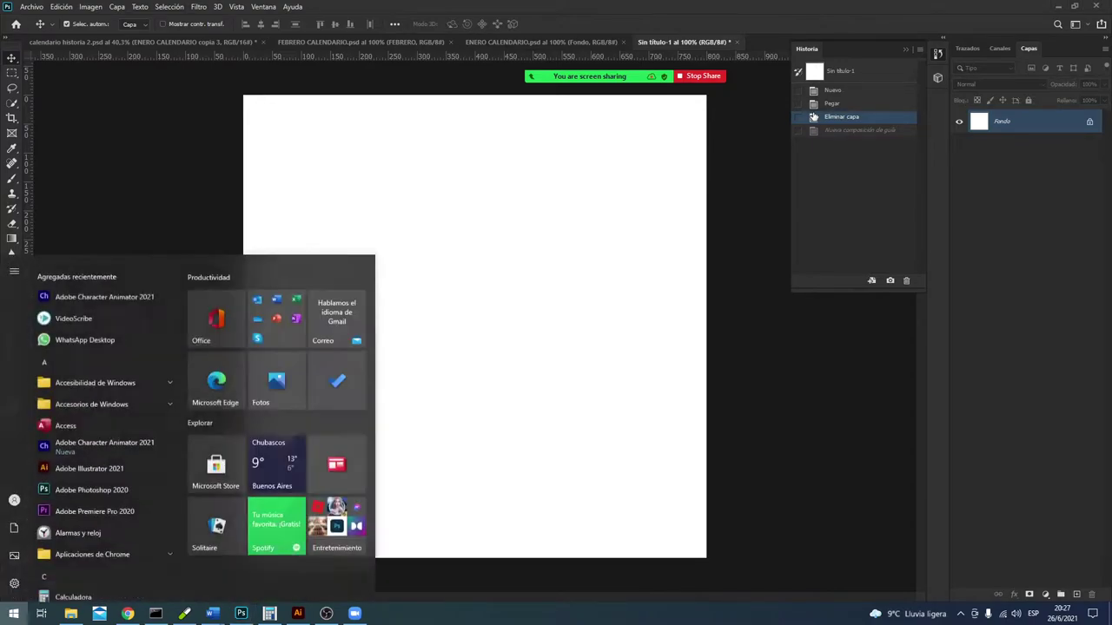
text(cal)
key(Return)
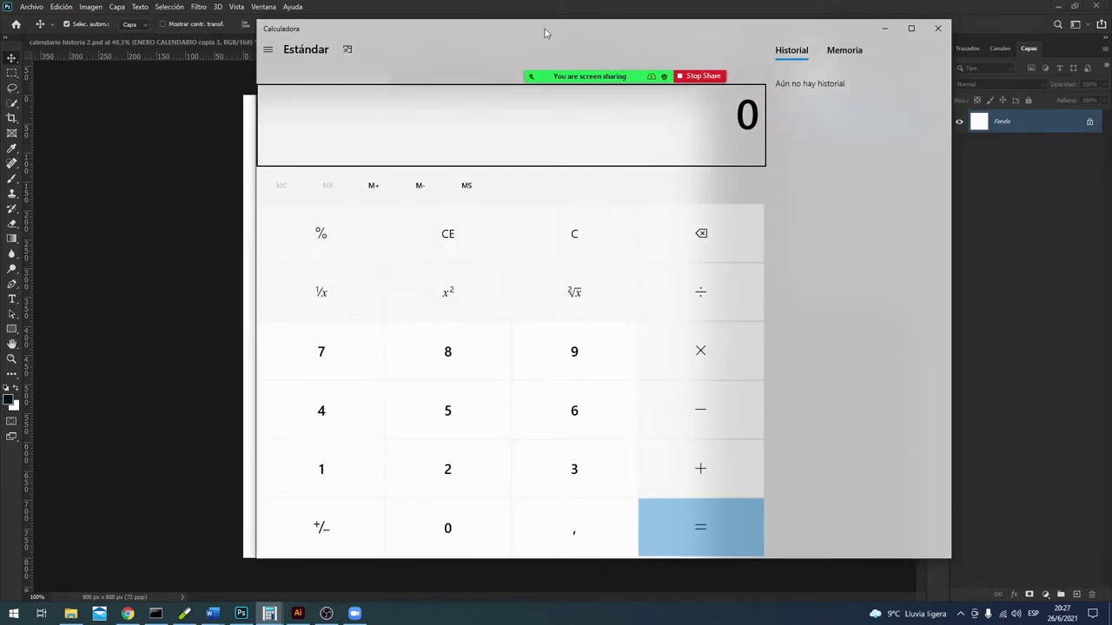
mouse_move(545, 21)
mouse_down()
mouse_move(479, 40)
mouse_move(491, 26)
mouse_up()
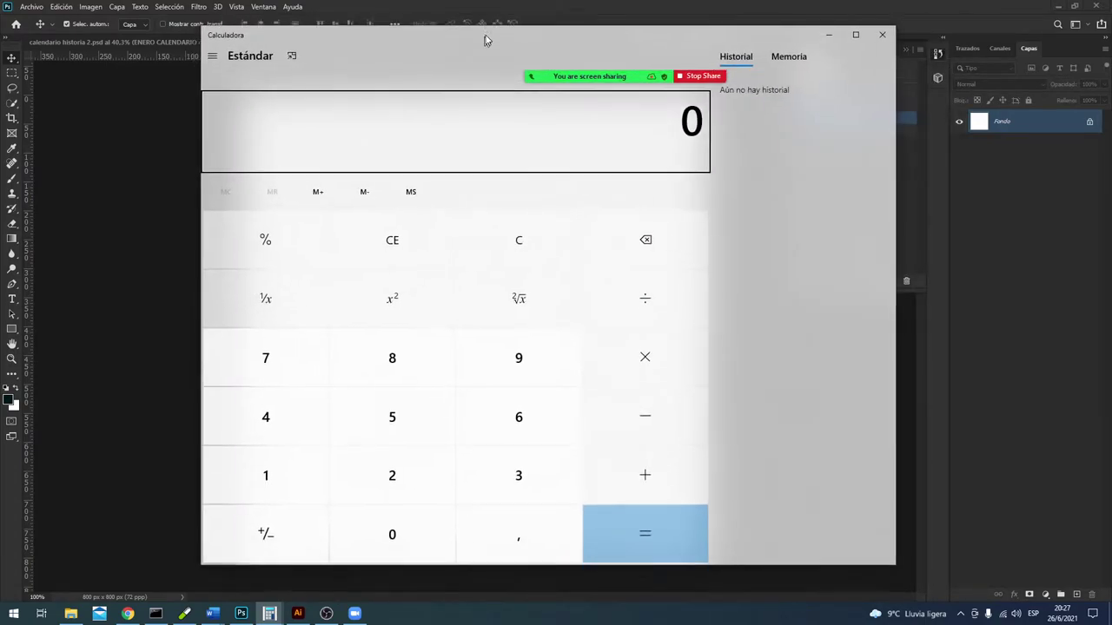
text(8)
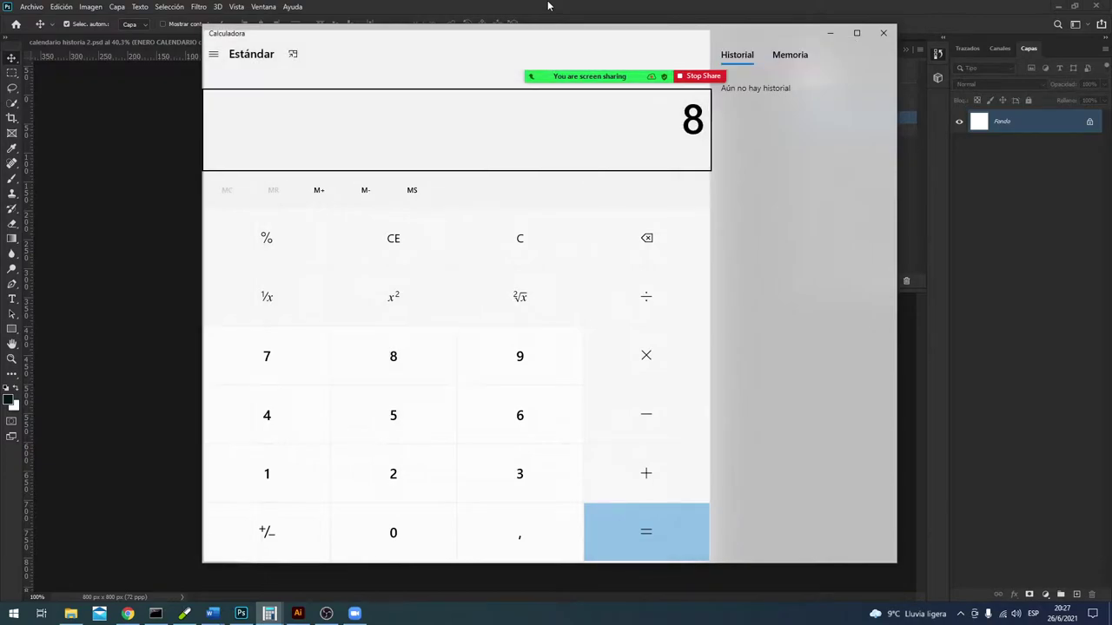
text(00)
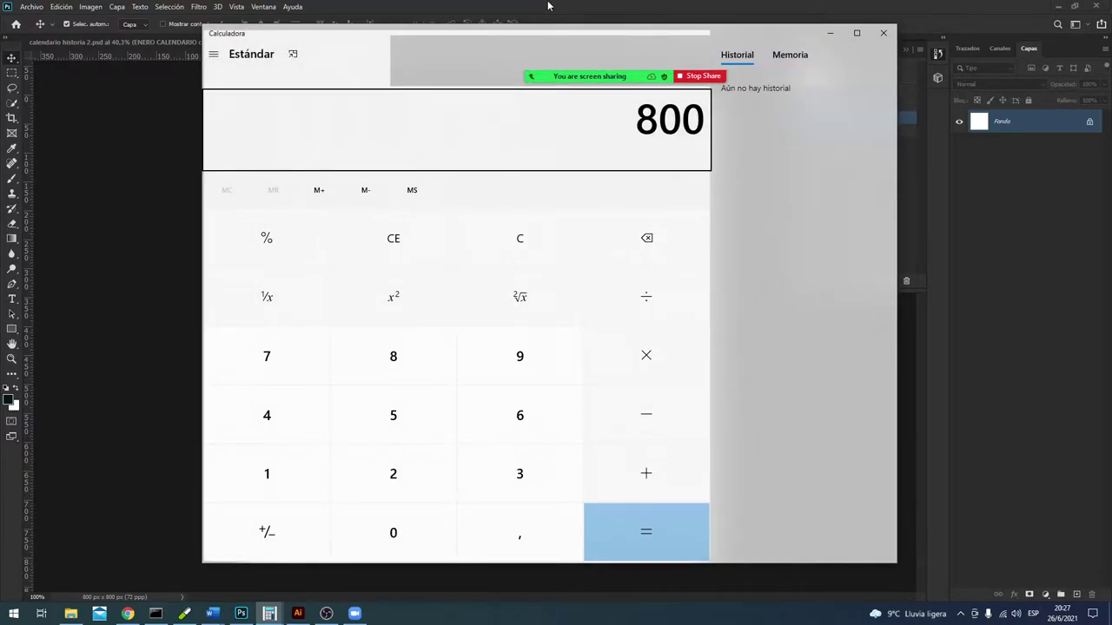
text(/)
text(7)
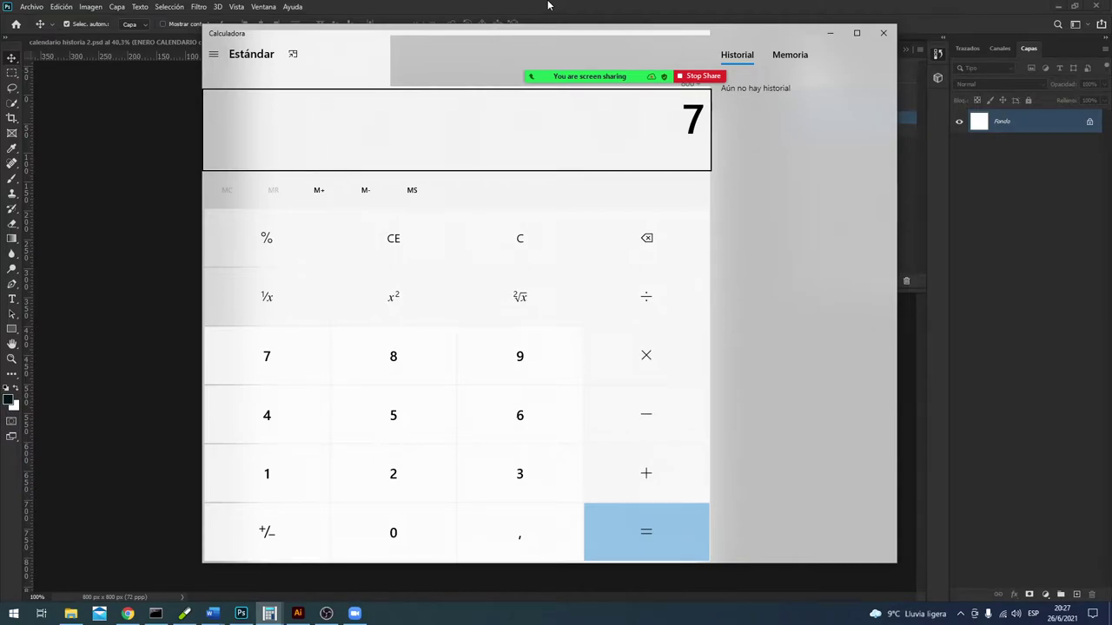
key(Return)
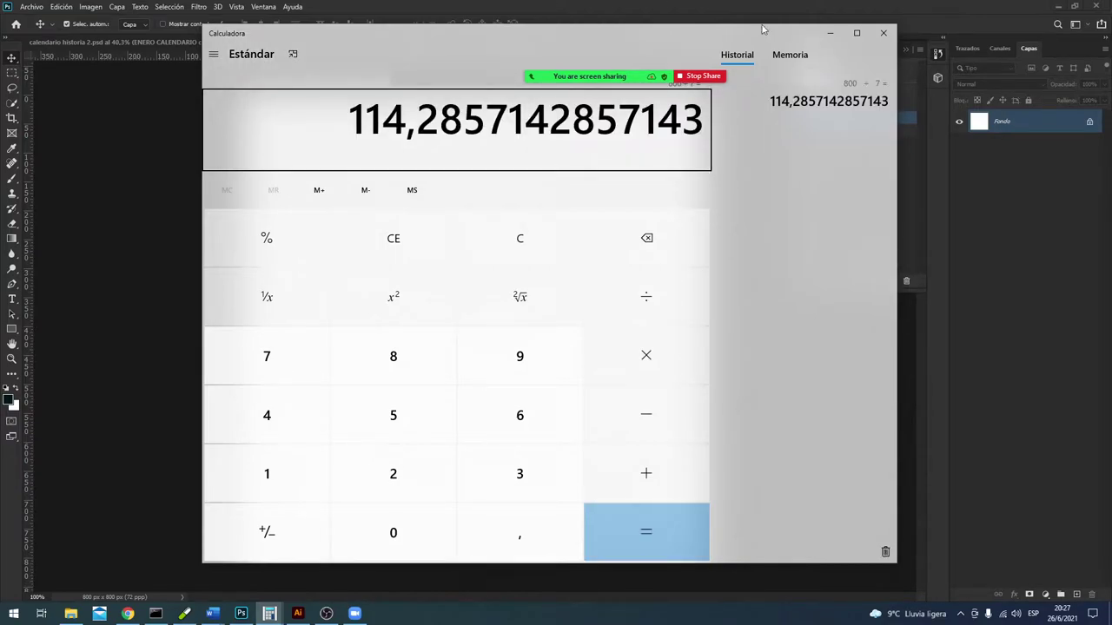
Step: Clear the calculator, enter 144, and return to the Photoshop document
click(515, 235)
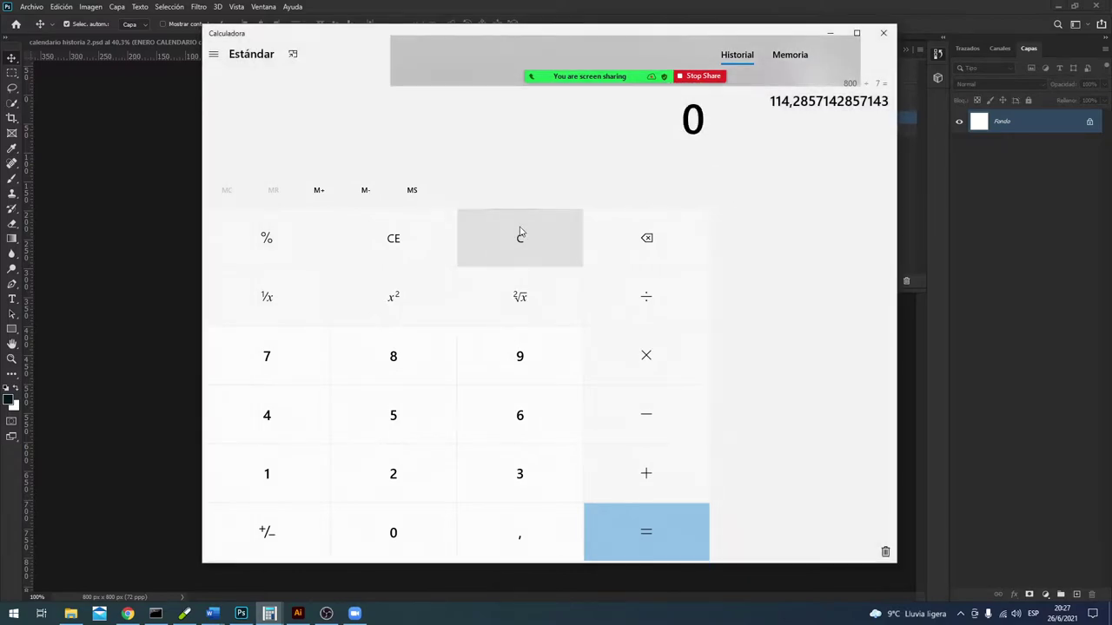
text(144)
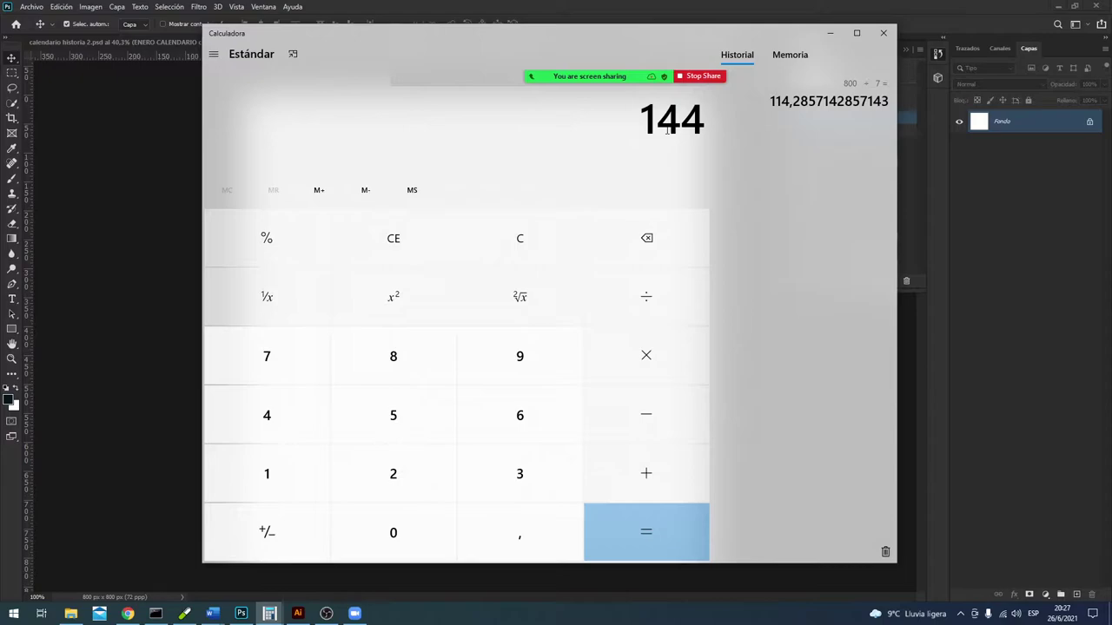
click(182, 259)
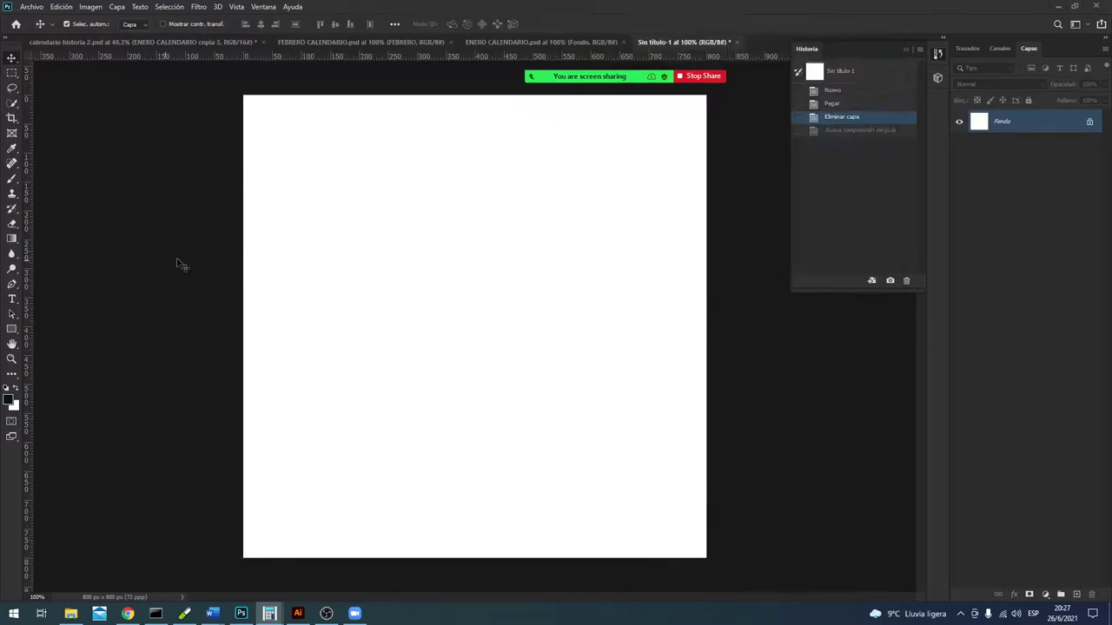
Step: Add a horizontal guide at 114 px with Vista > Guía nueva
click(236, 7)
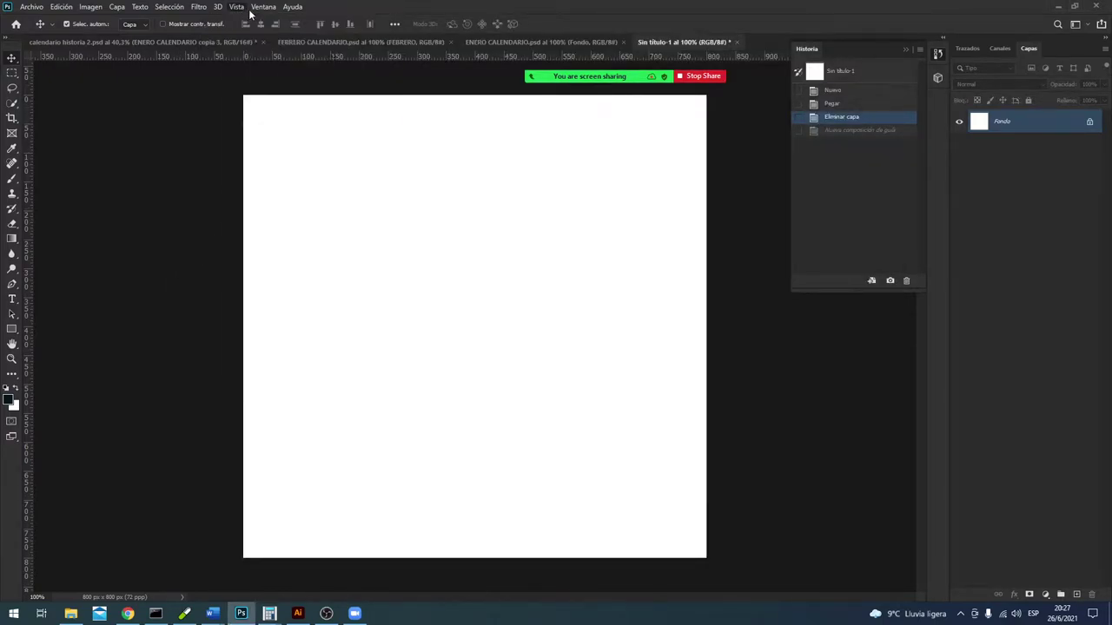
click(263, 7)
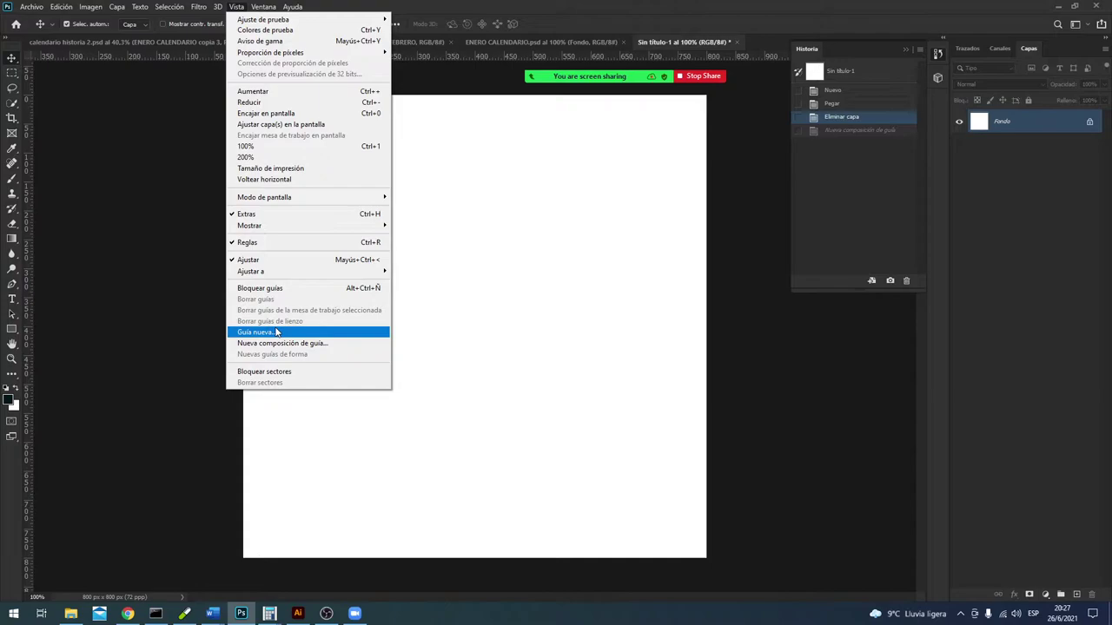
click(277, 332)
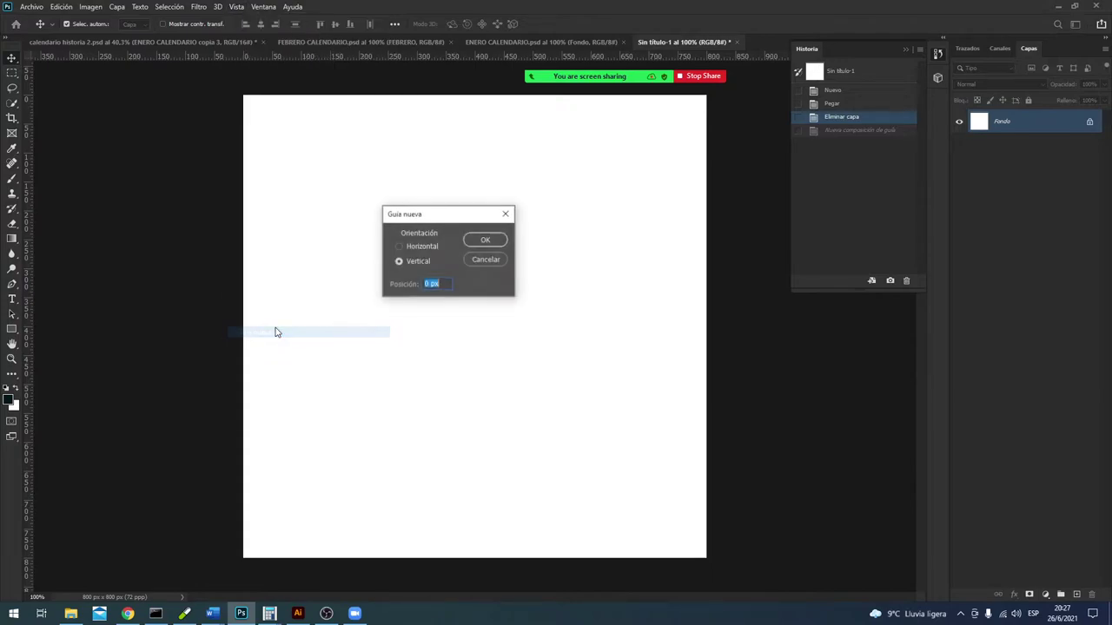
click(400, 247)
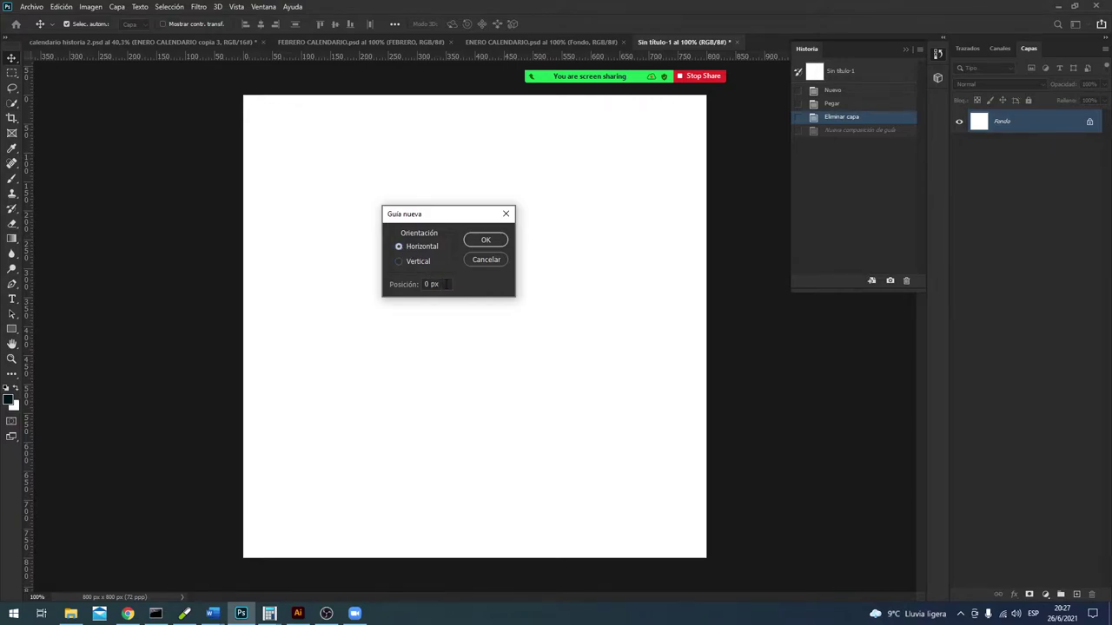
double_click(435, 284)
text(114)
click(502, 242)
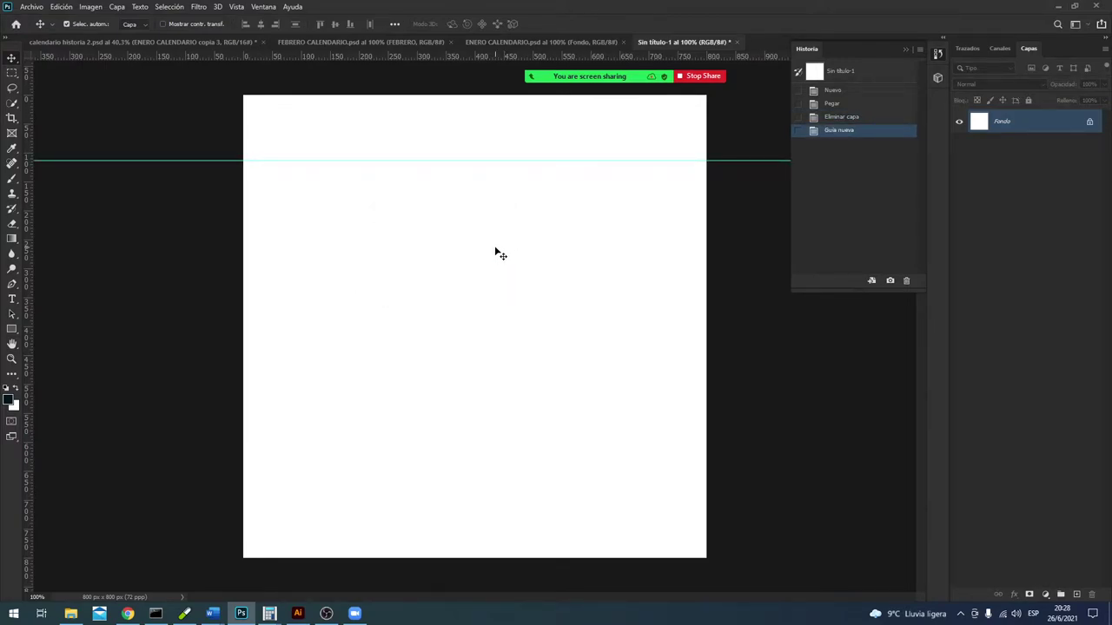
click(233, 7)
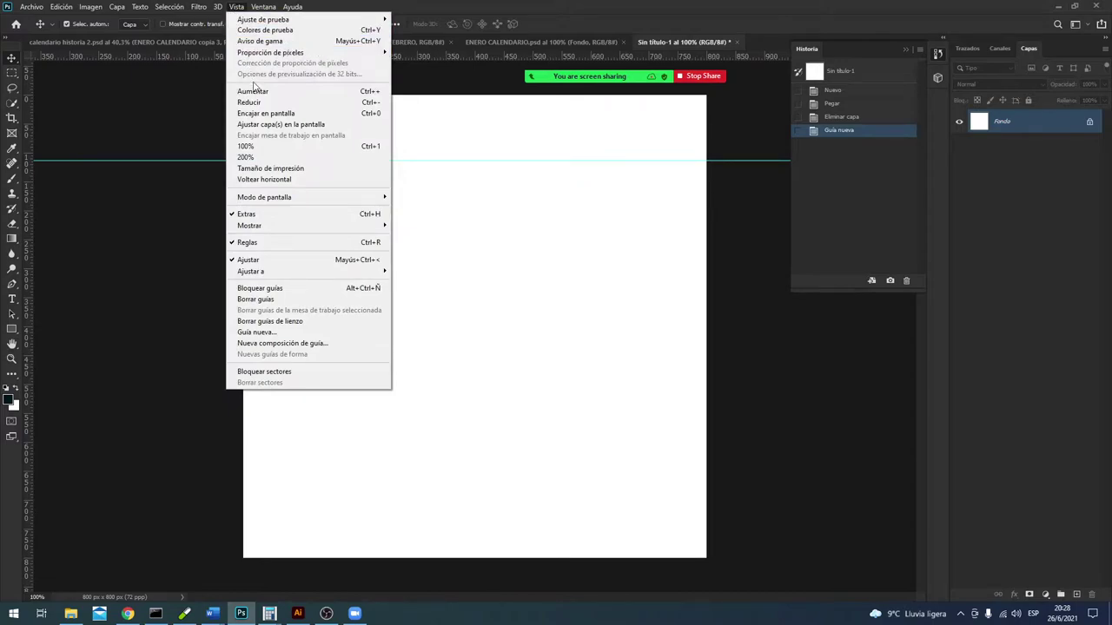
Step: In Calculator, total 144 + 144 = 288, then 114 + 144 = 258
click(312, 333)
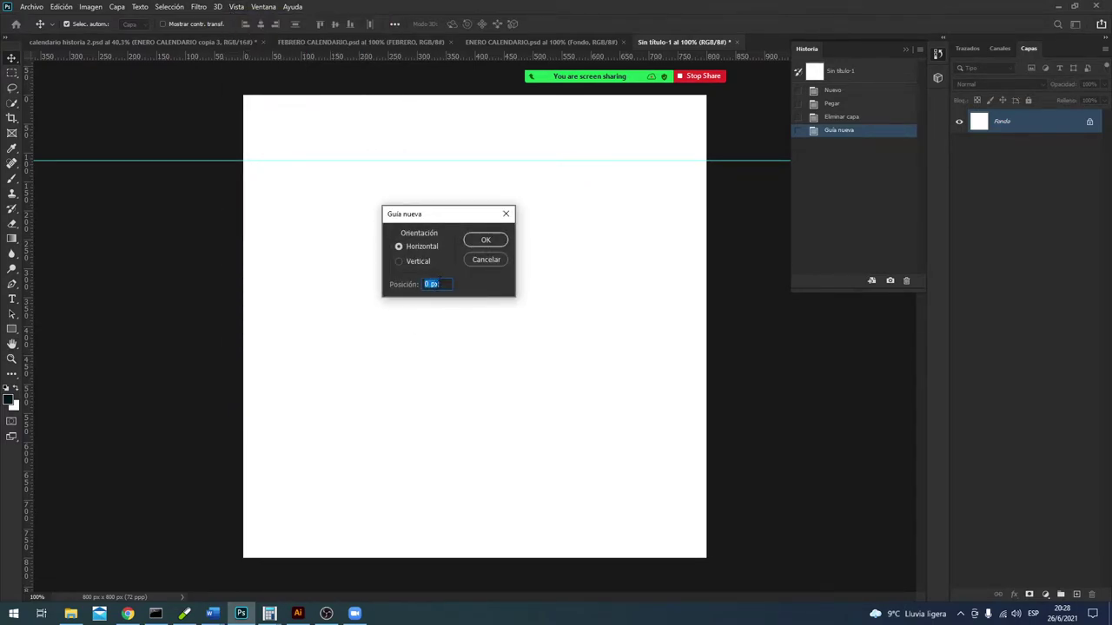
key(alt+Tab)
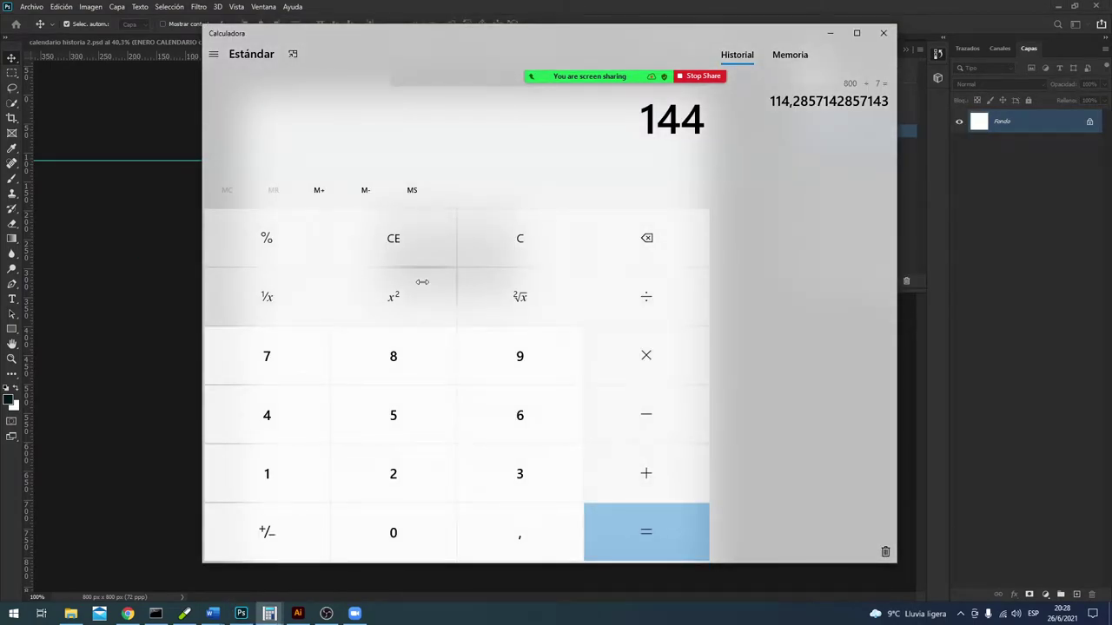
text(1)
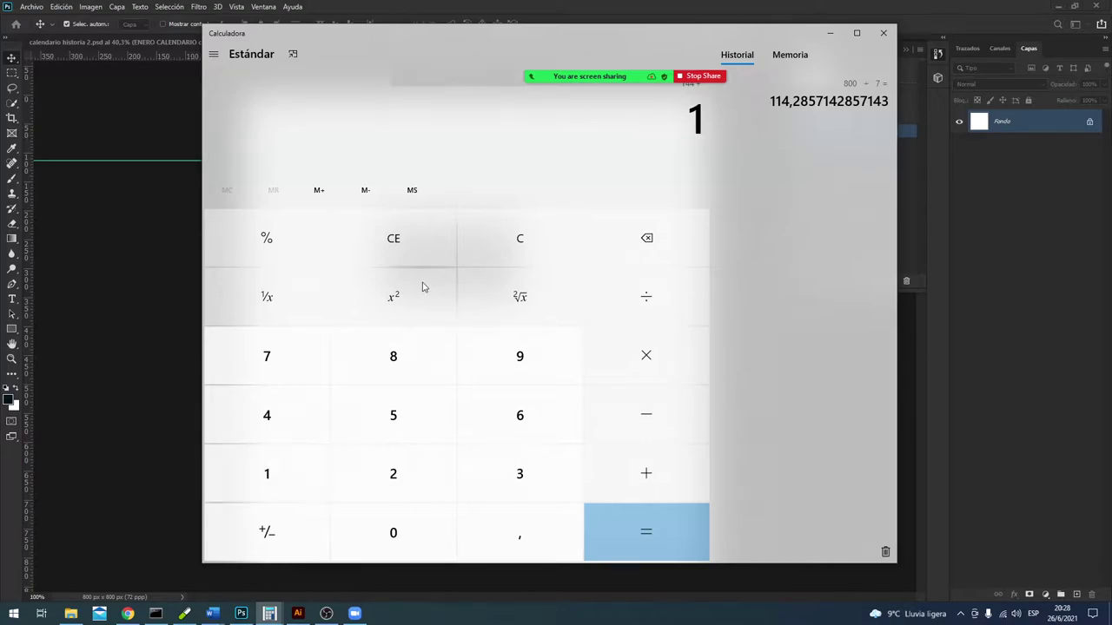
text(44)
key(Return)
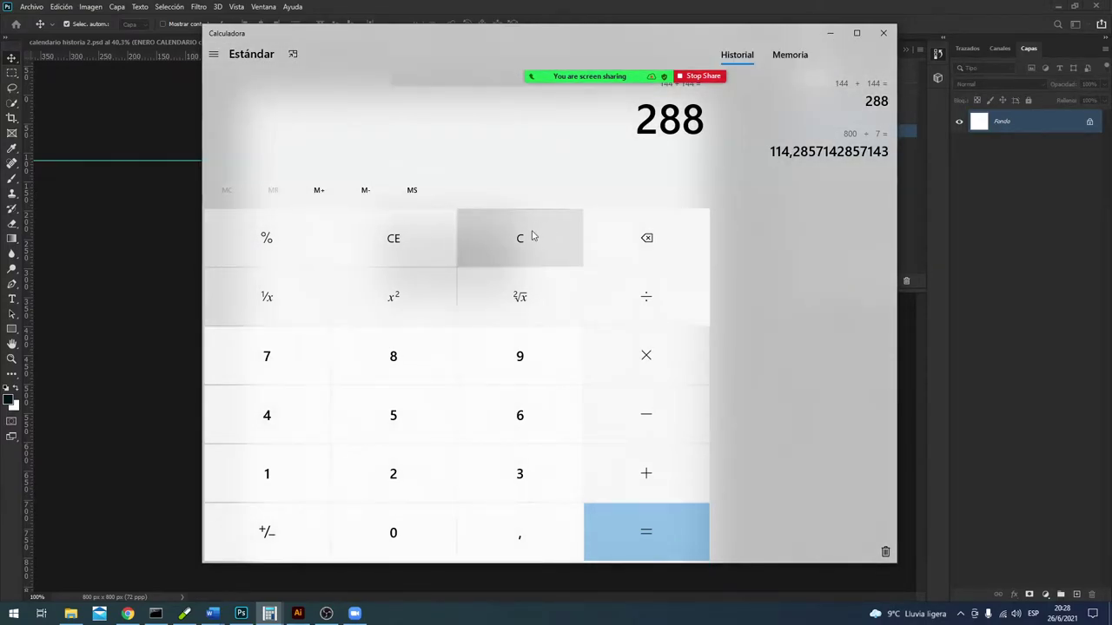
click(533, 237)
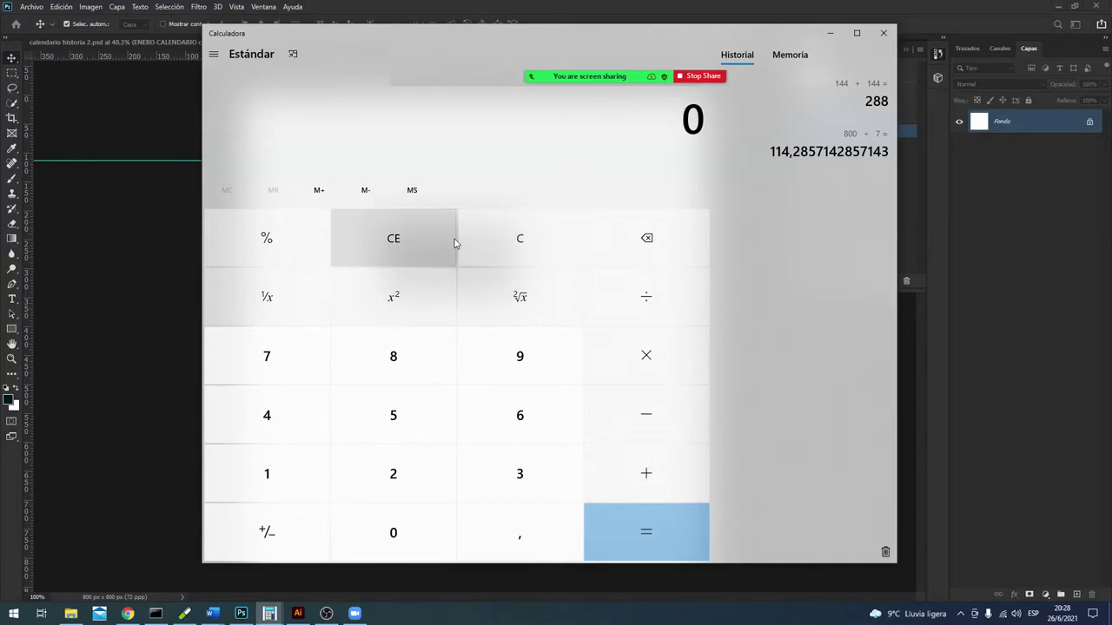
text(114)
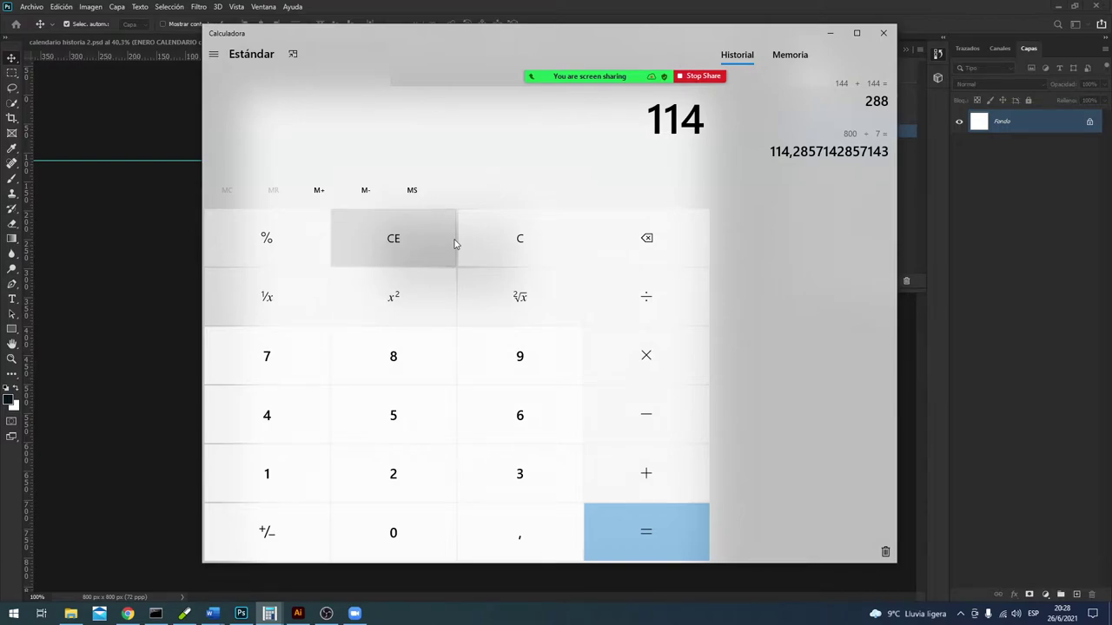
text(+144)
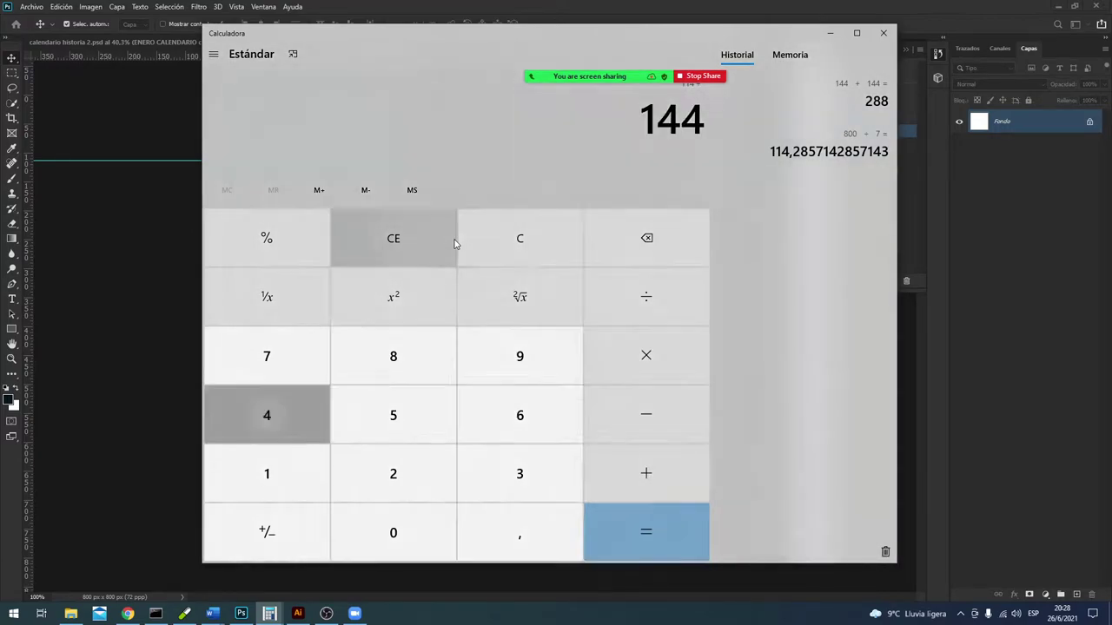
key(Return)
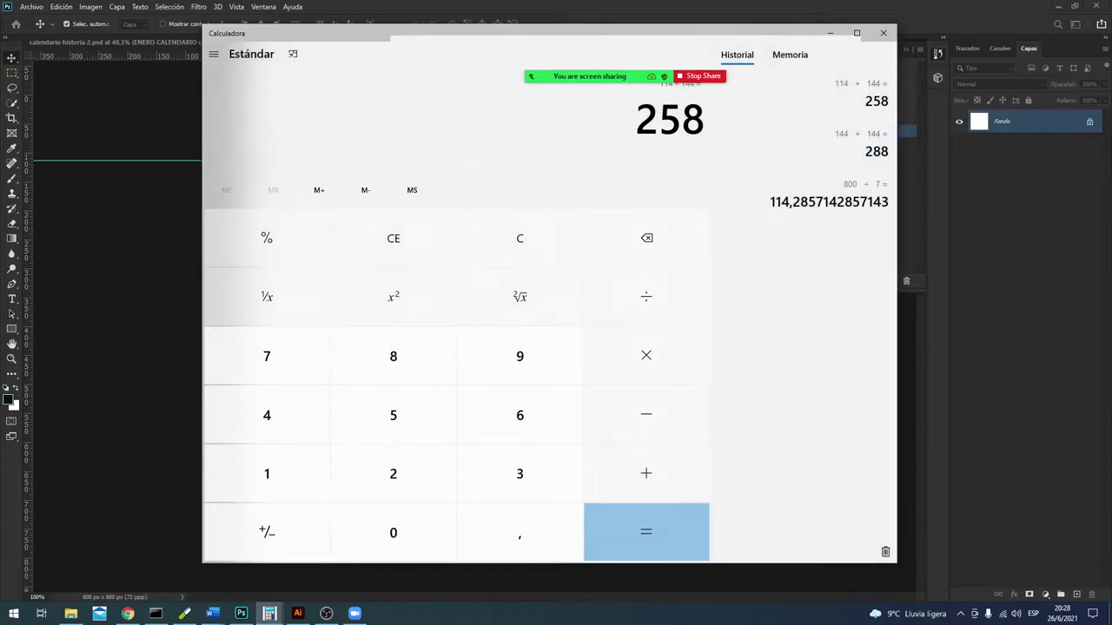
Step: Back in Photoshop, cancel the New Guide dialog and step history back to remove the guide
click(241, 613)
click(488, 260)
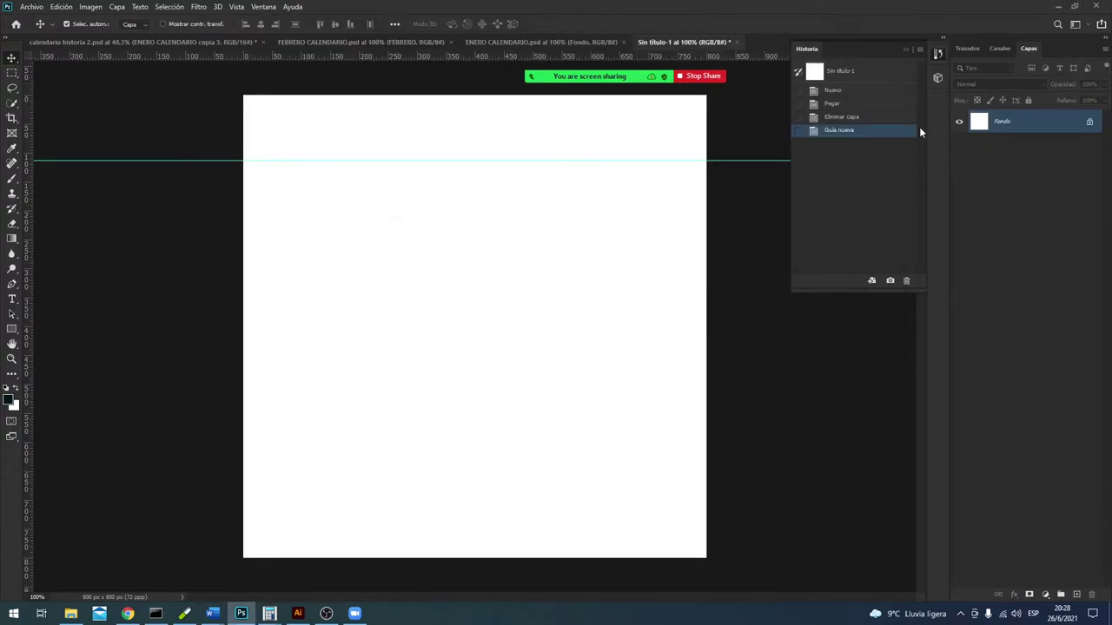
click(881, 117)
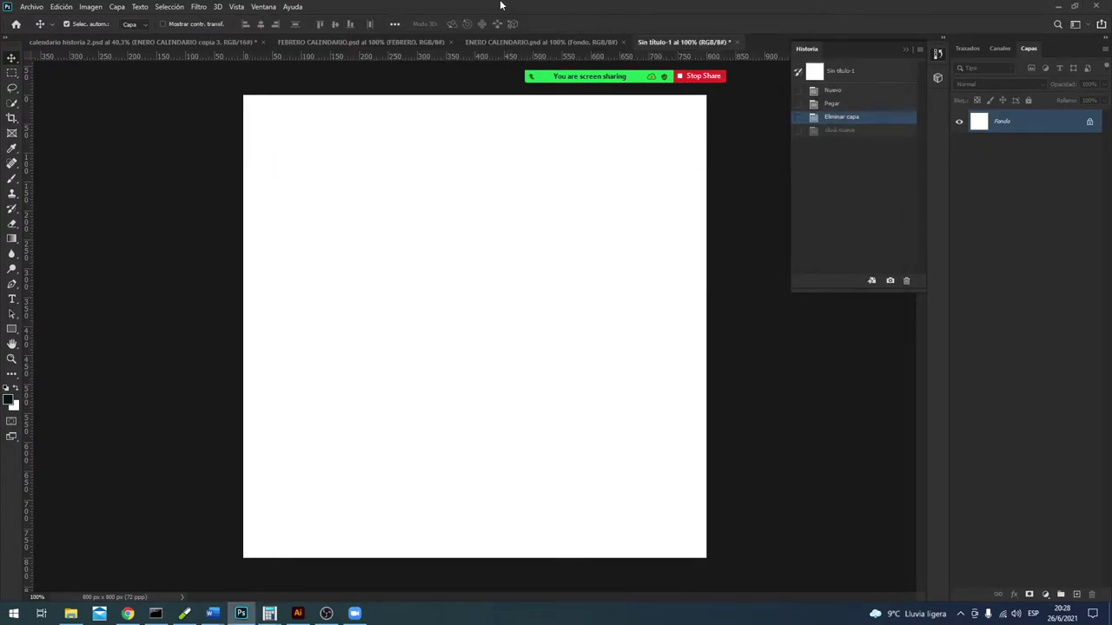
Step: Add a first horizontal row guide through Guía nueva, entering 115 as the position
click(237, 7)
click(295, 332)
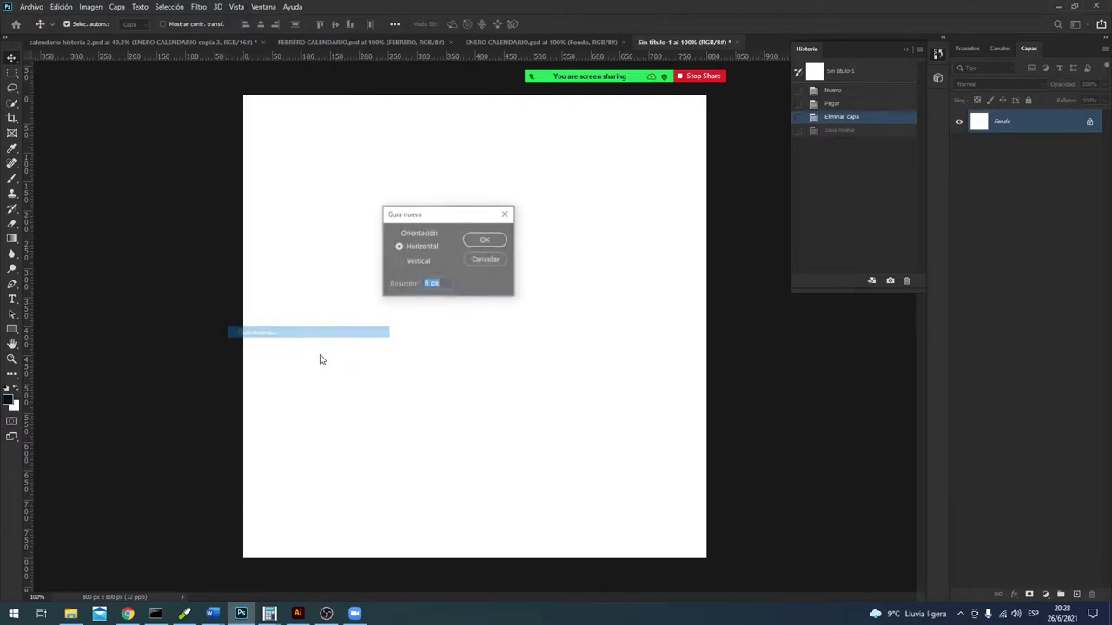
text(114)
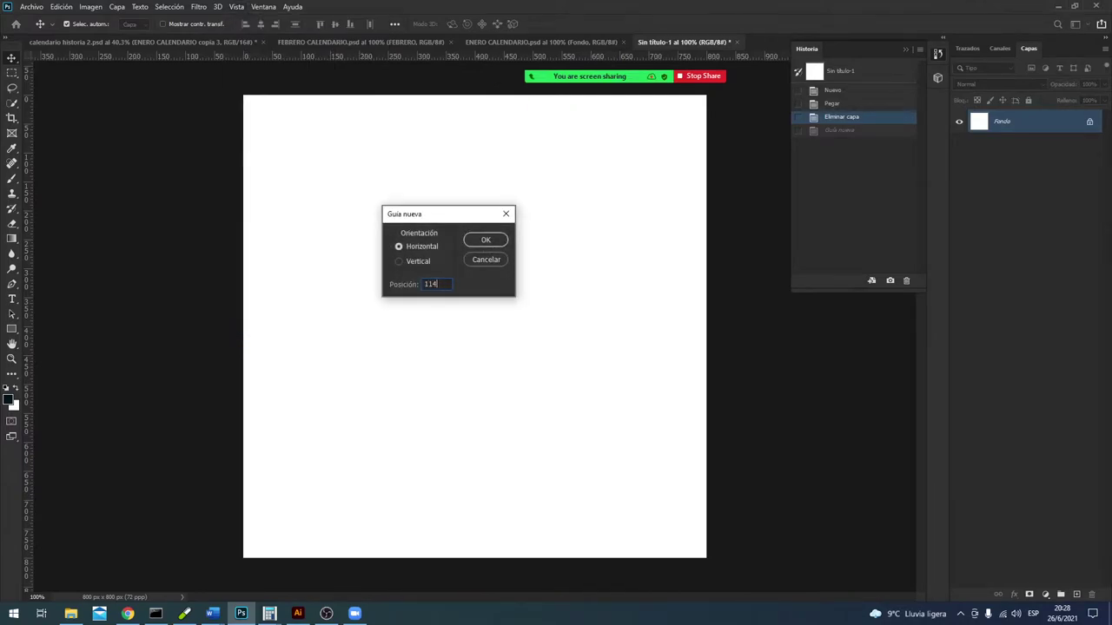
text(5)
key(Return)
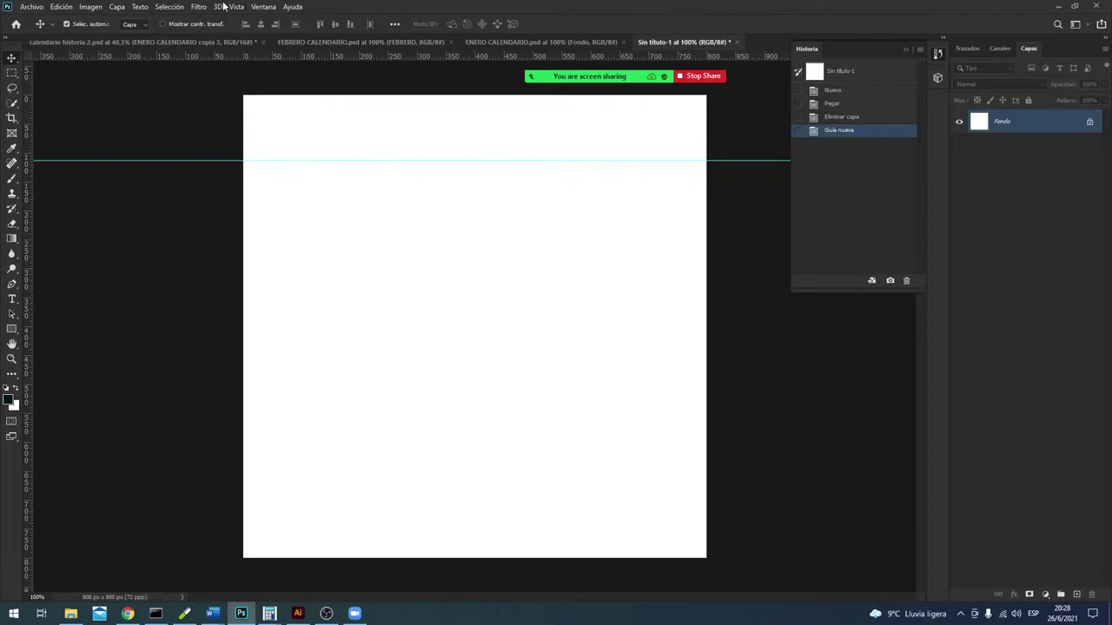
Step: Add a second horizontal guide at 258 px, then add 144 in Calculator to get 402
click(235, 6)
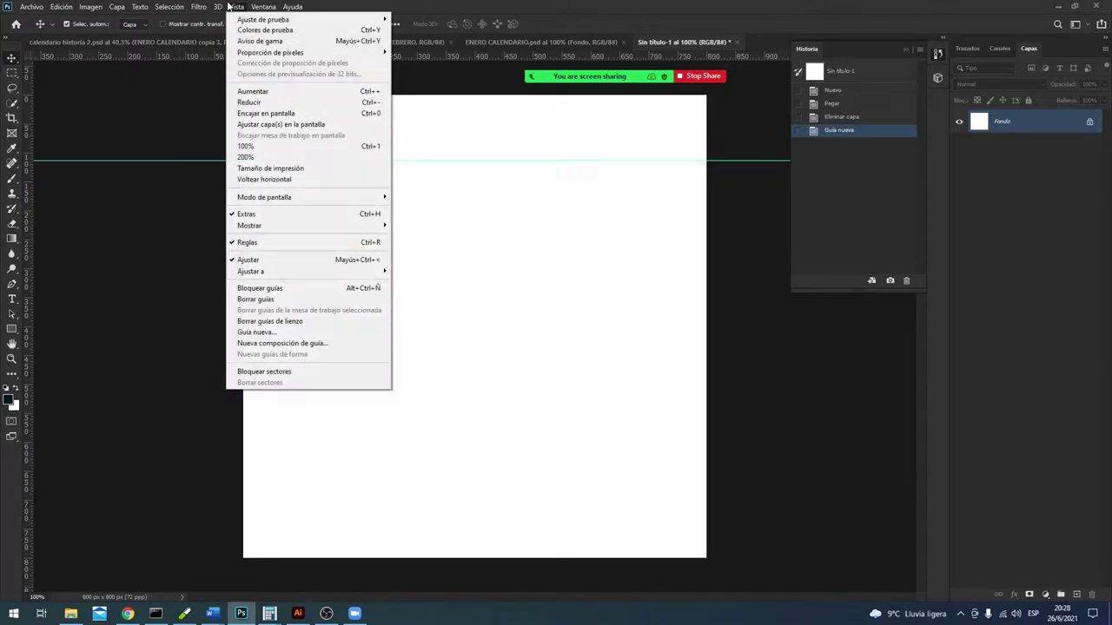
click(266, 335)
key(alt+Tab)
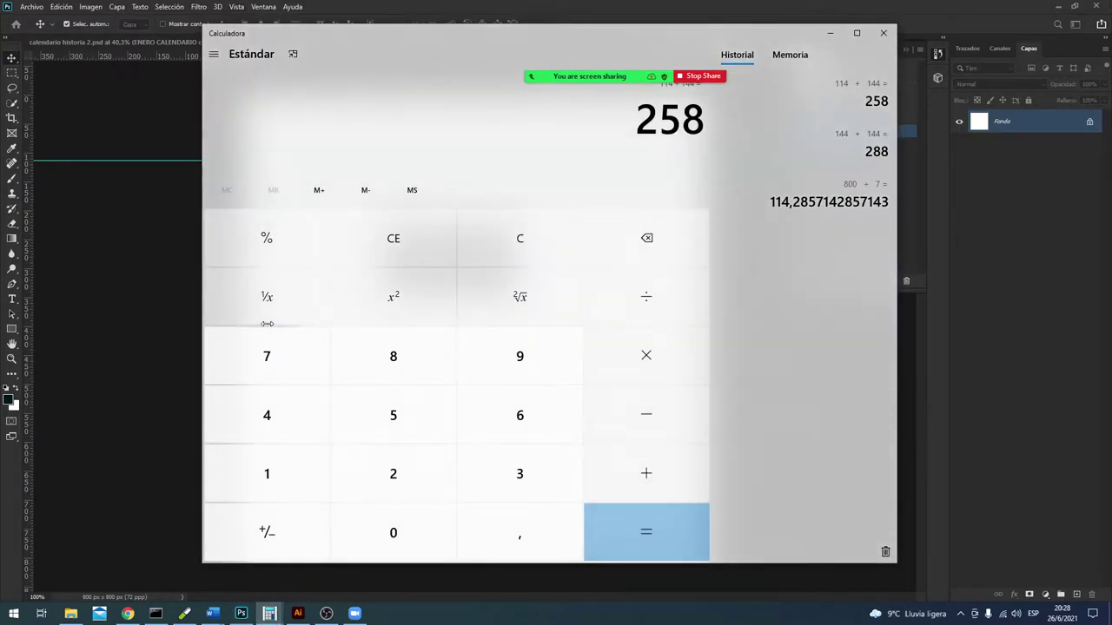
key(alt+Tab)
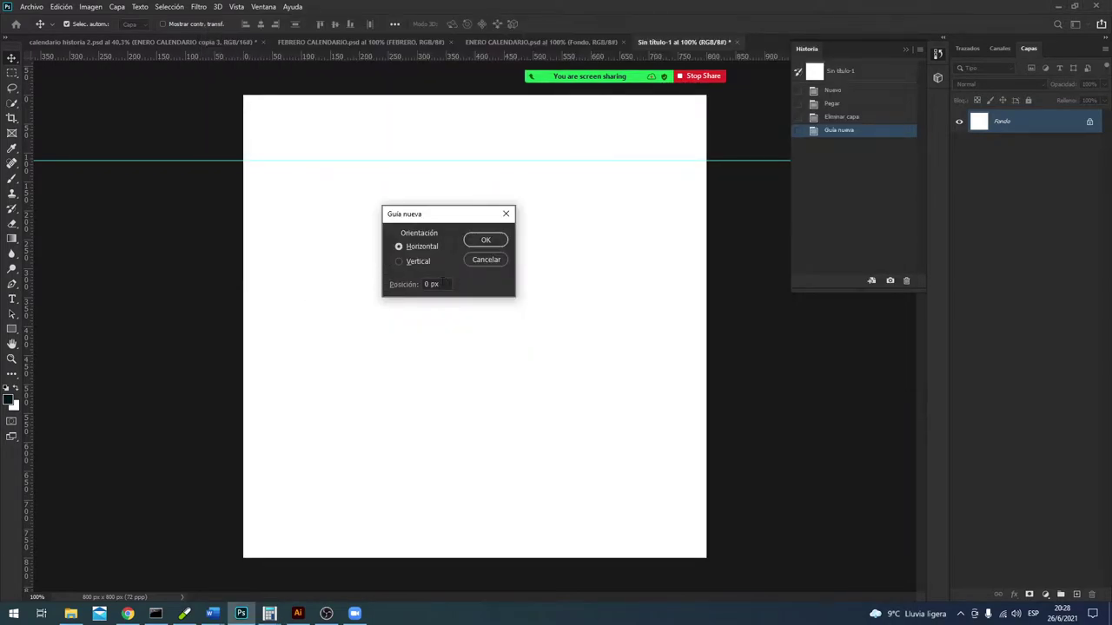
click(441, 283)
text(258)
key(Return)
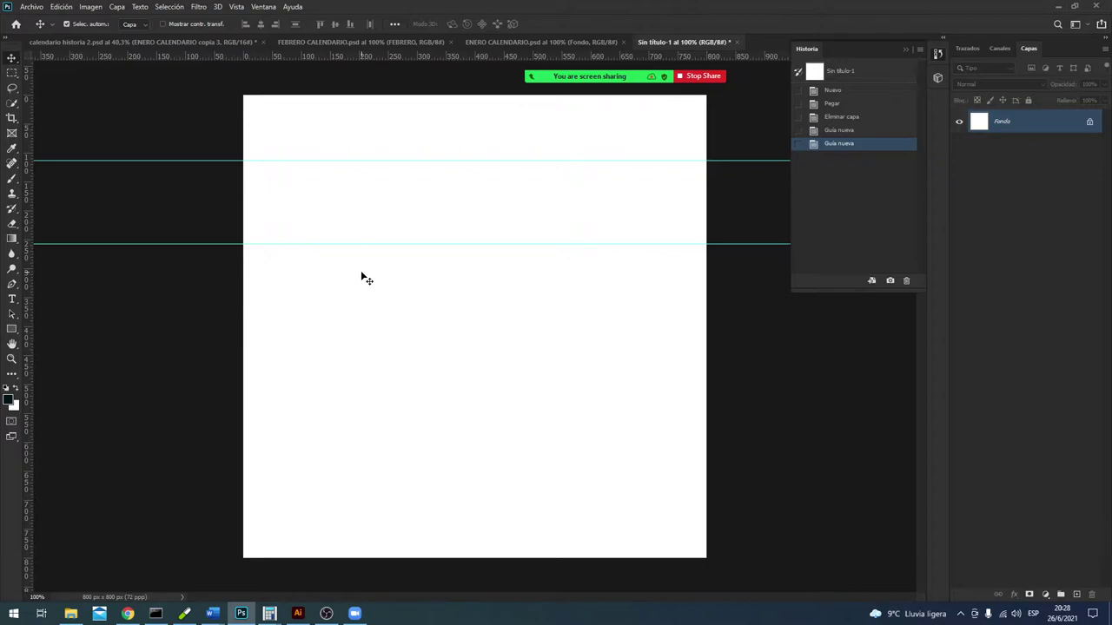
key(alt+Tab)
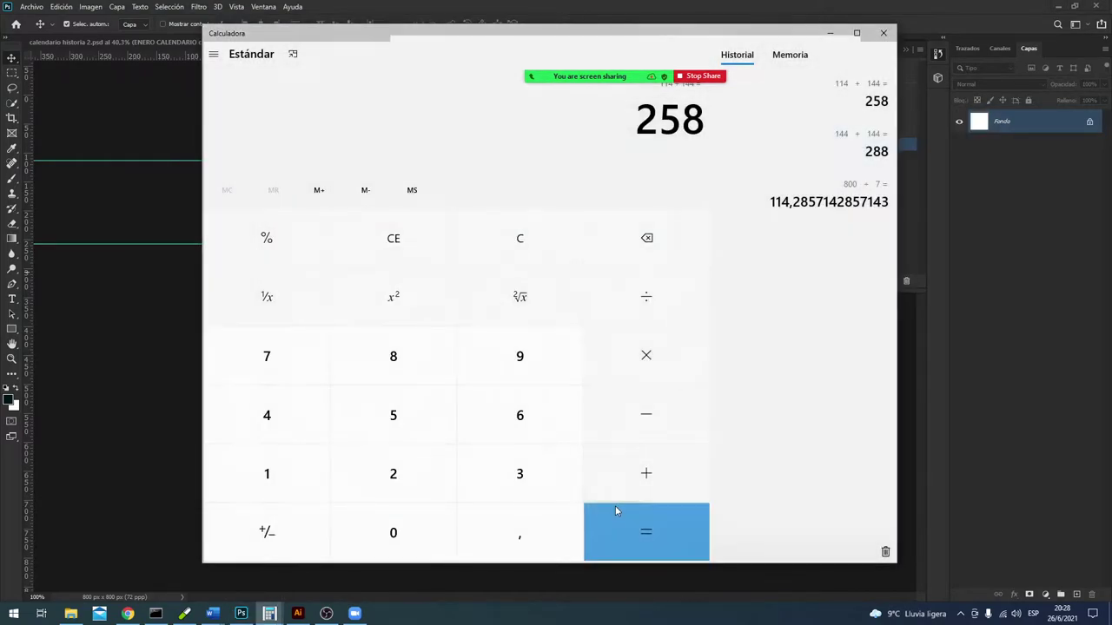
click(617, 515)
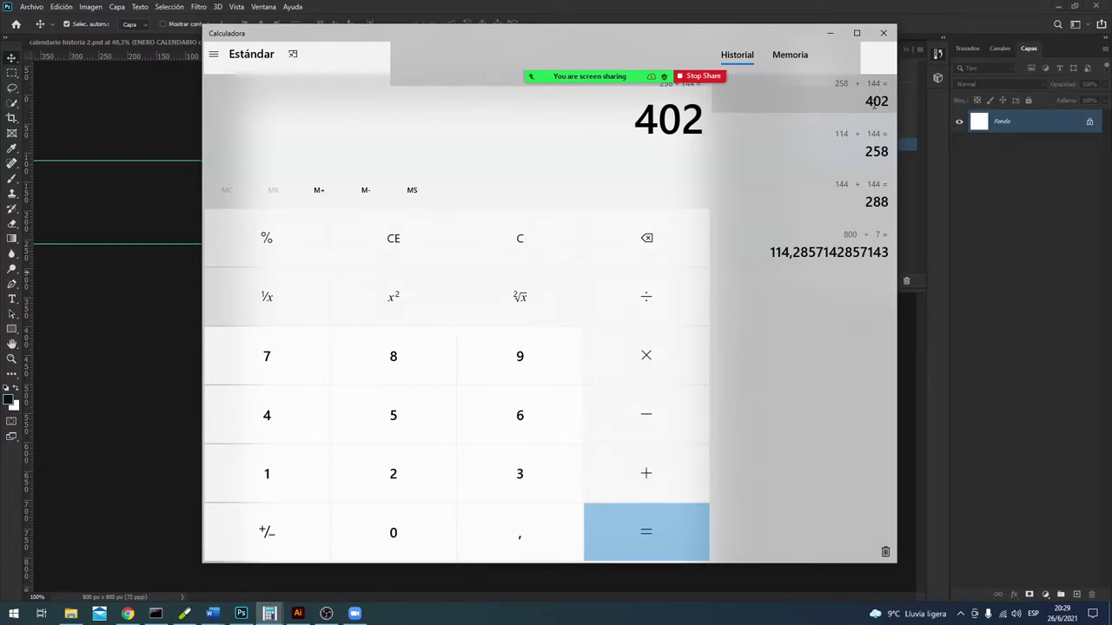
Step: Add a horizontal guide at 402 px, then add 144 in Calculator to reach 546
click(993, 192)
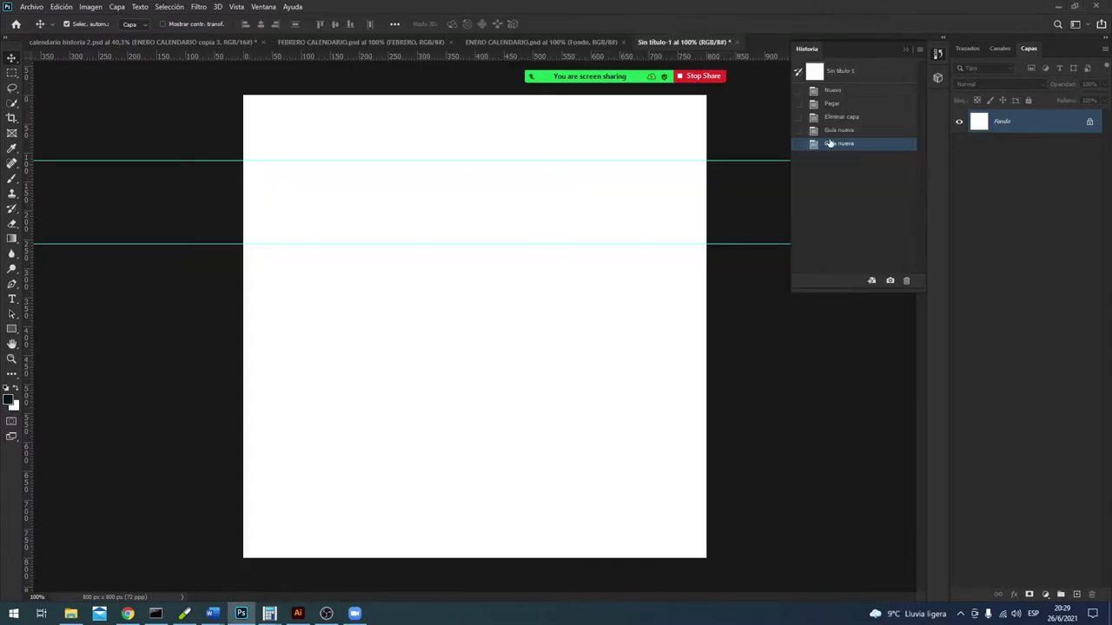
click(202, 7)
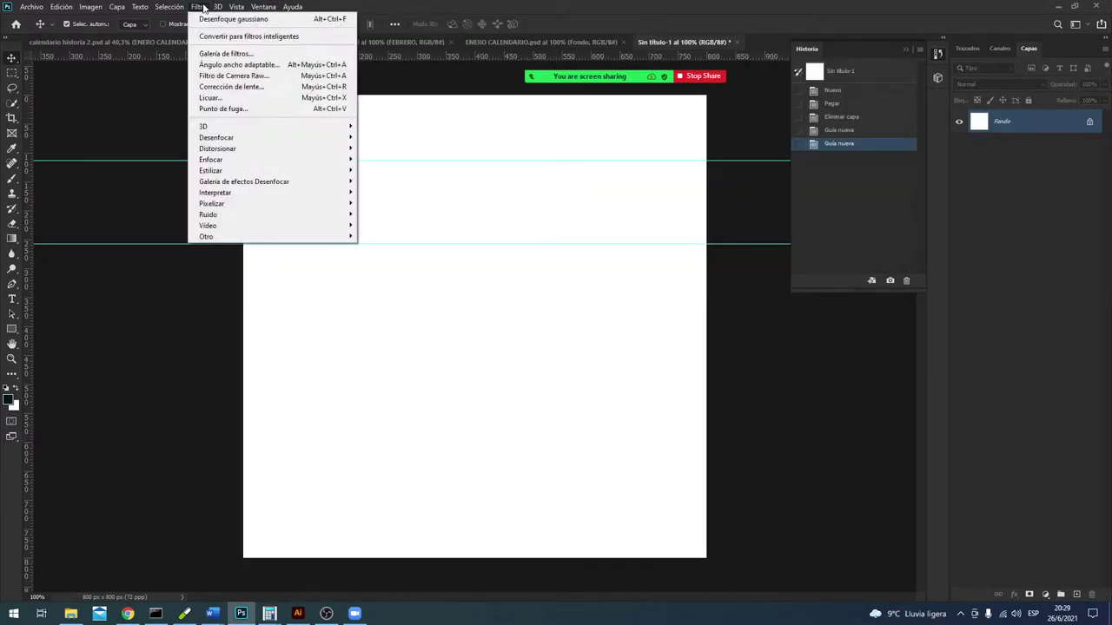
click(200, 7)
click(236, 7)
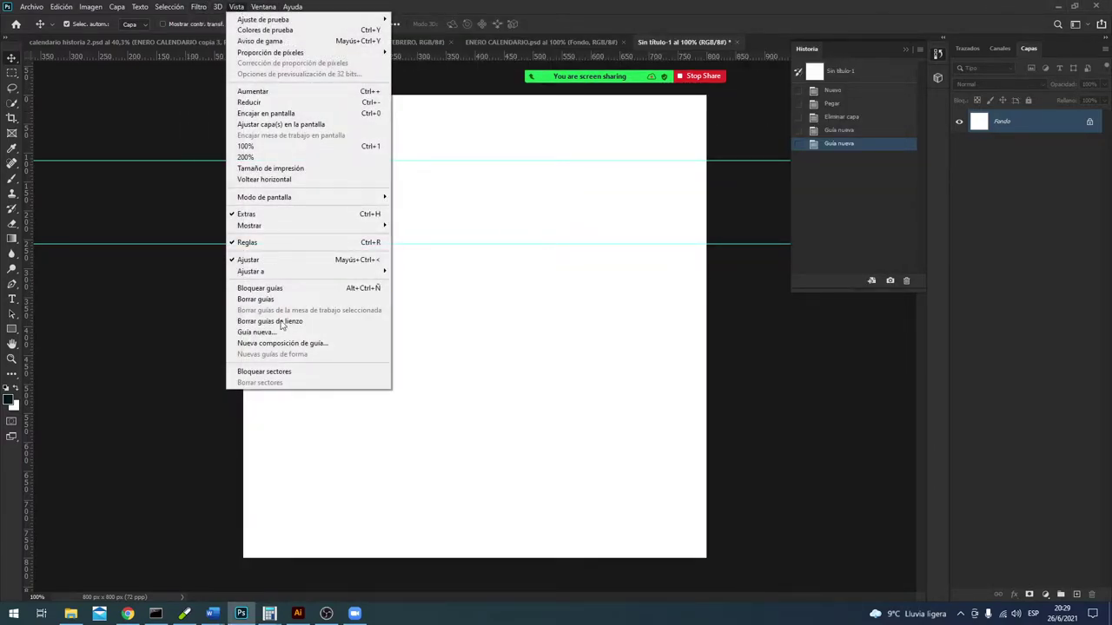
click(279, 332)
key(alt+Tab)
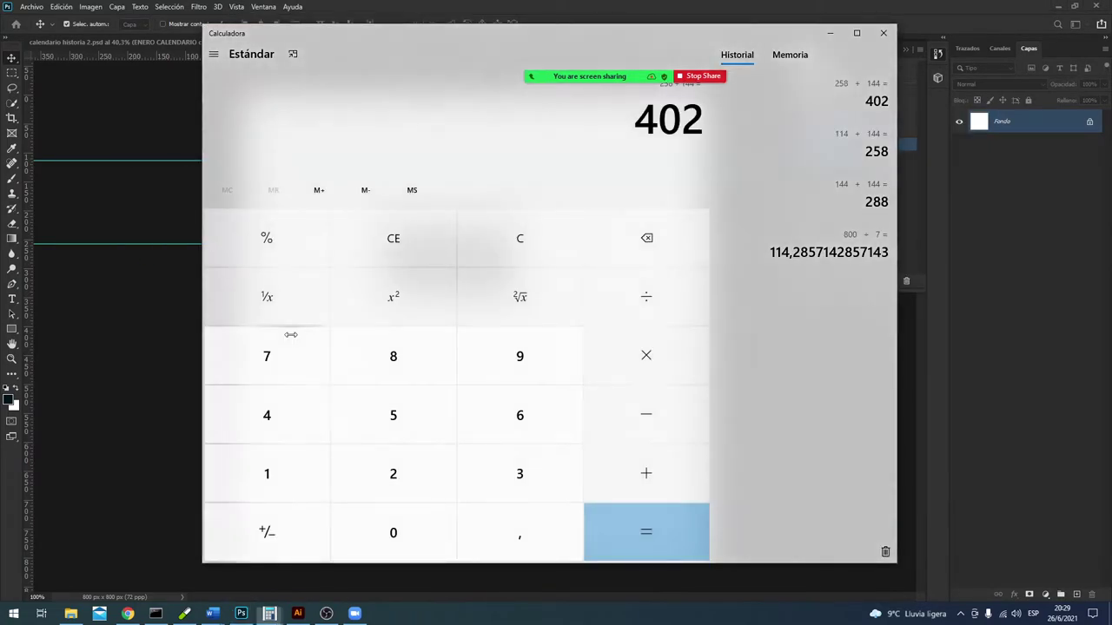
key(alt+Tab)
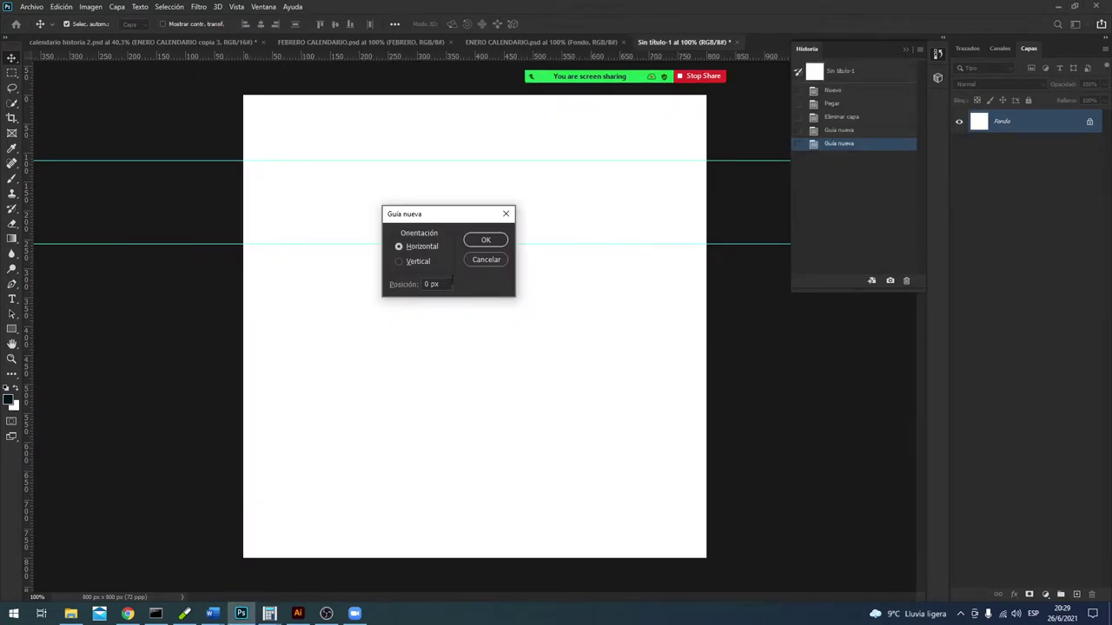
click(400, 279)
text(402)
key(Return)
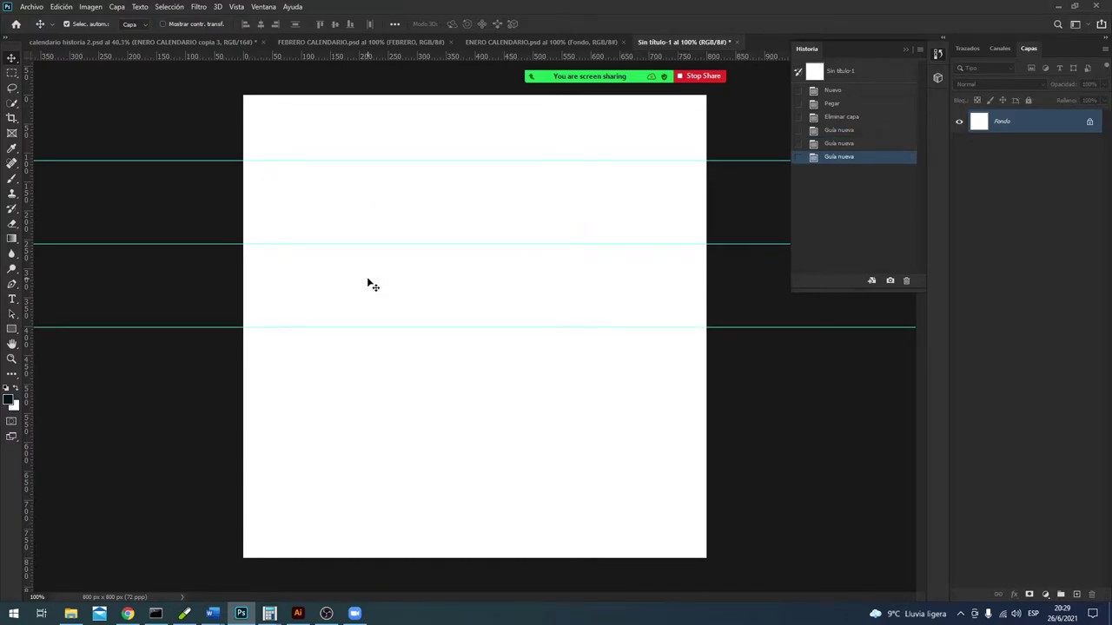
key(alt+Tab)
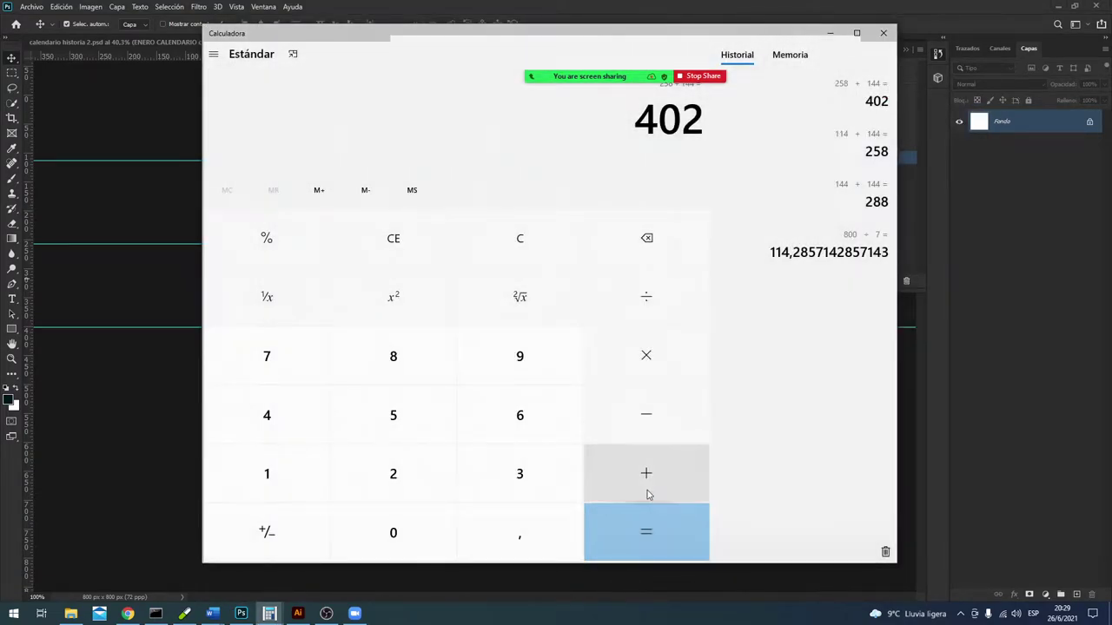
click(644, 533)
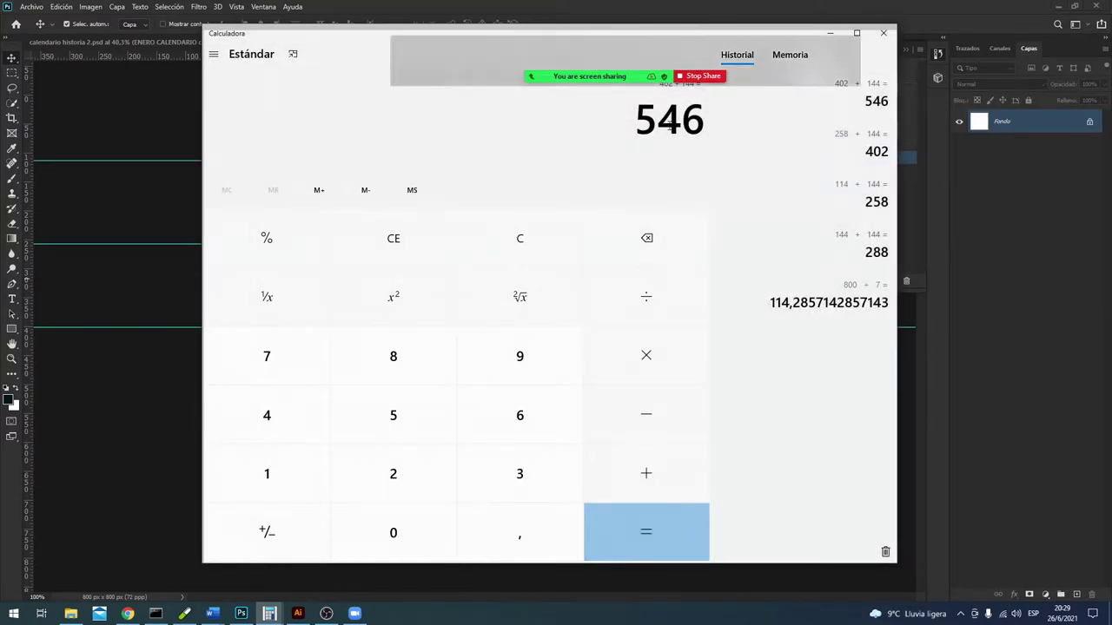
Step: Add a horizontal guide at 546 px through Vista > Guía nueva
key(alt+Tab)
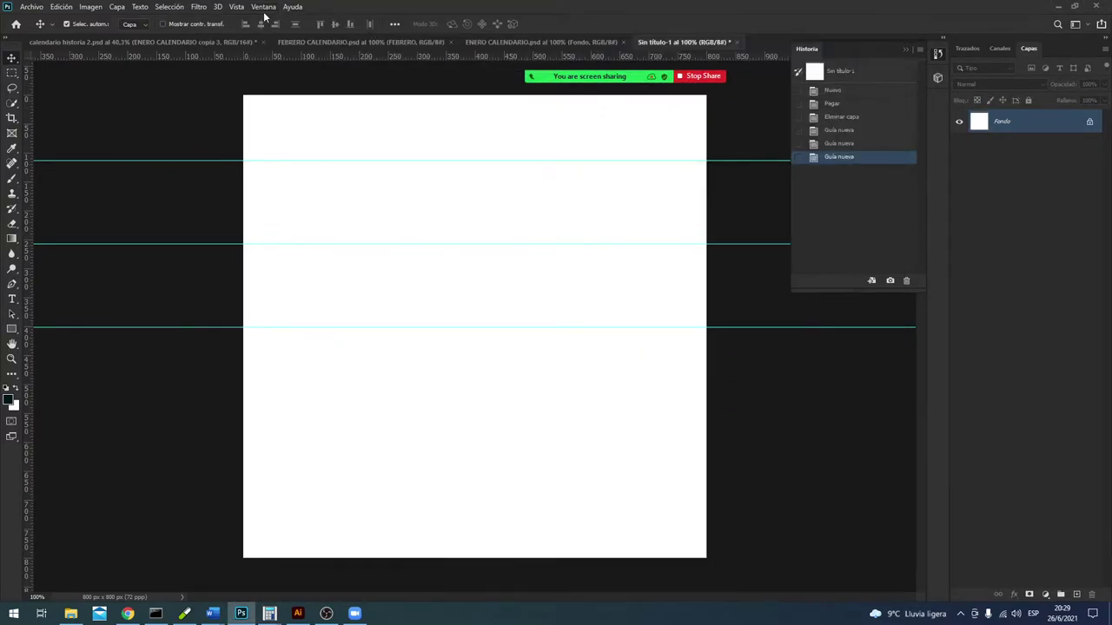
click(236, 7)
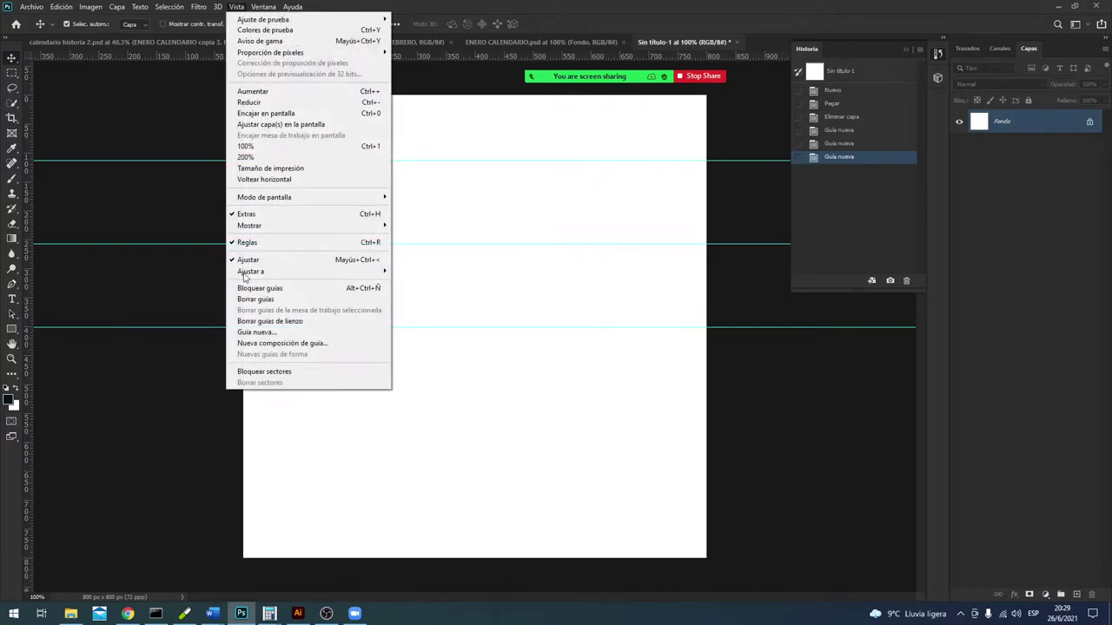
click(248, 333)
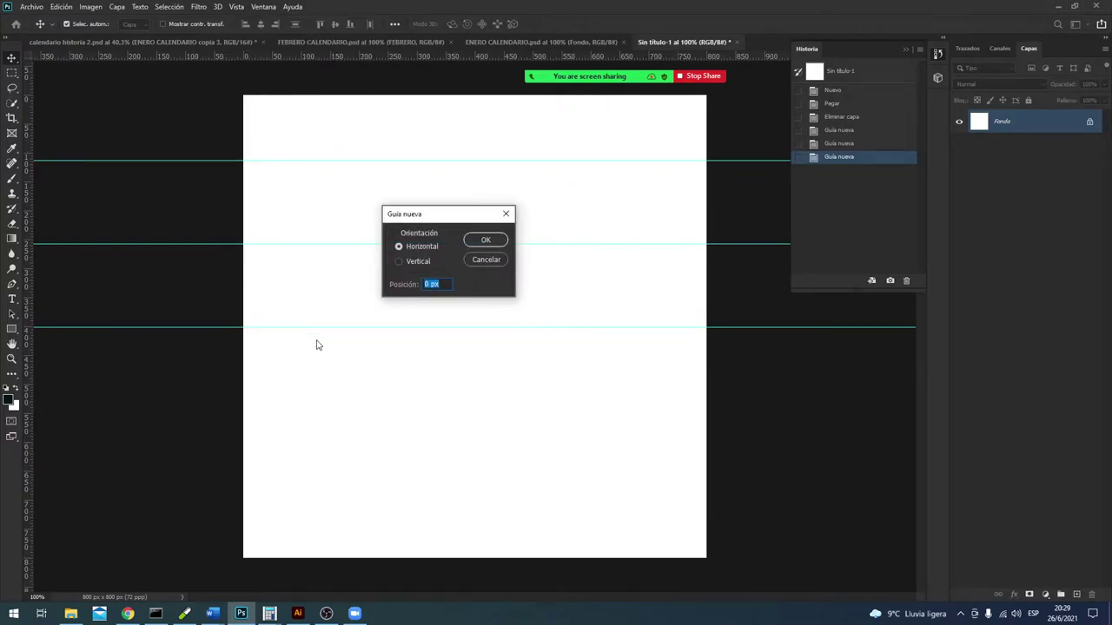
text(546)
key(alt+Tab)
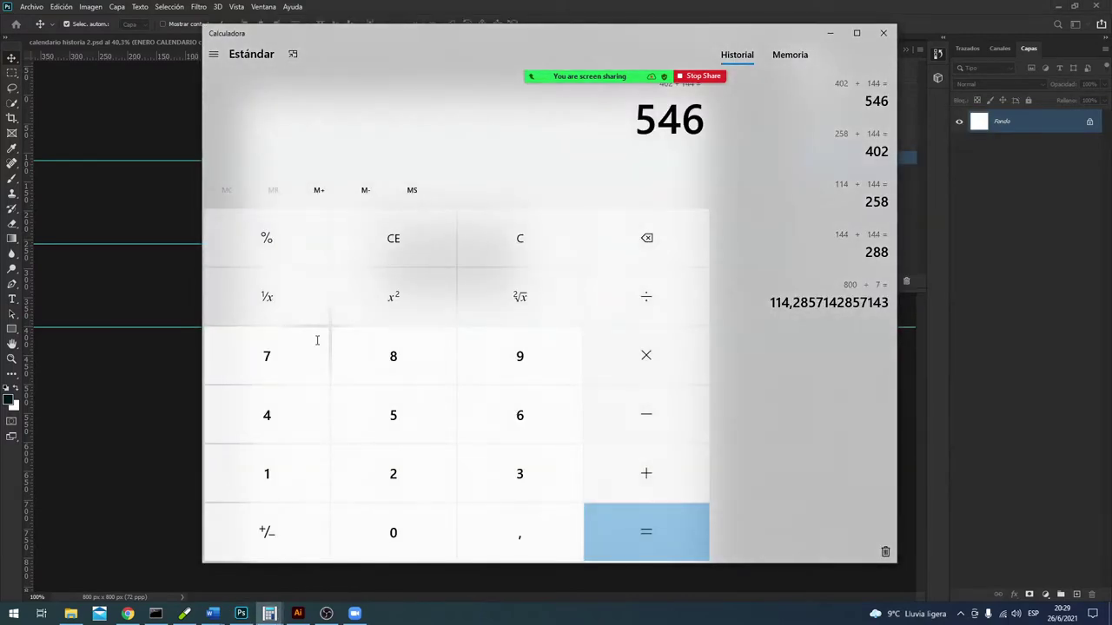
key(alt+Tab)
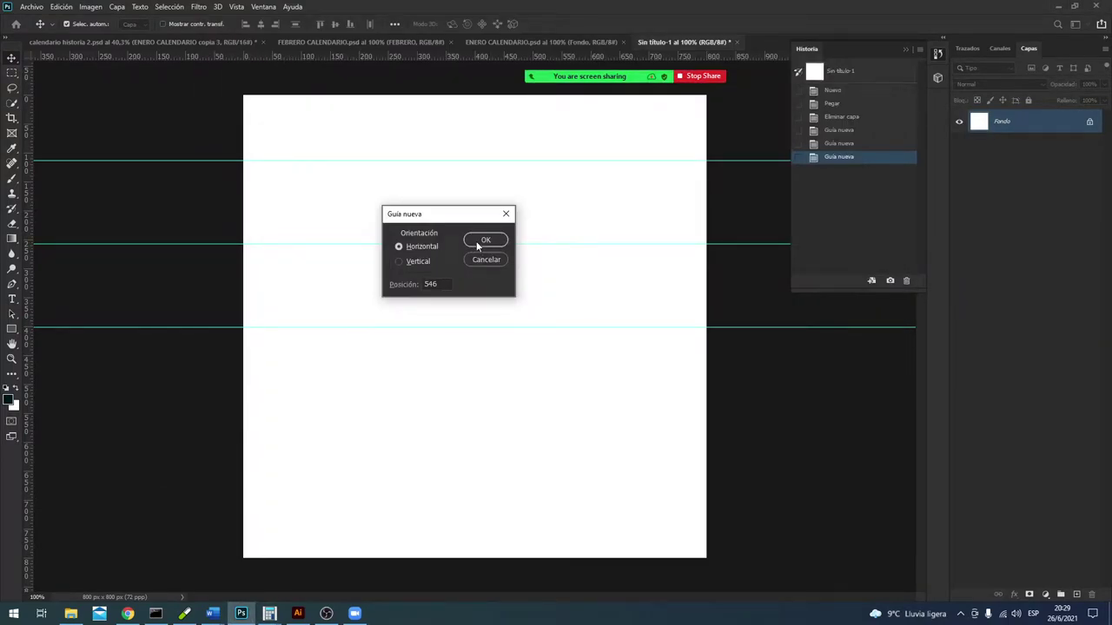
click(484, 240)
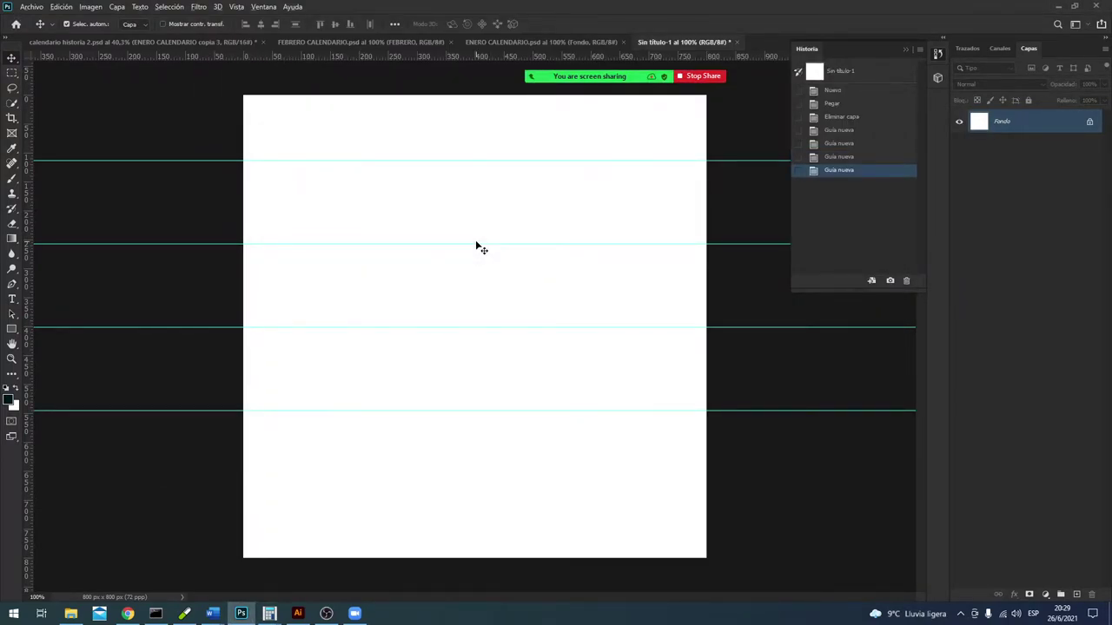
Step: Add 144 in Calculator to get 690, then add a horizontal guide at 690 px
key(alt+Tab)
click(615, 531)
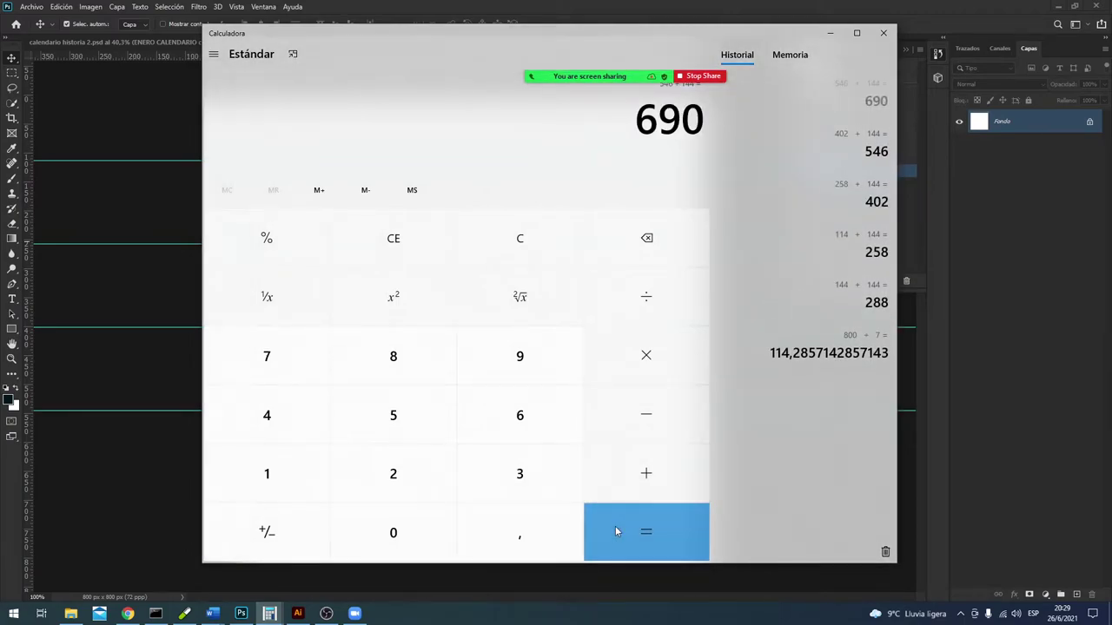
key(alt+Tab)
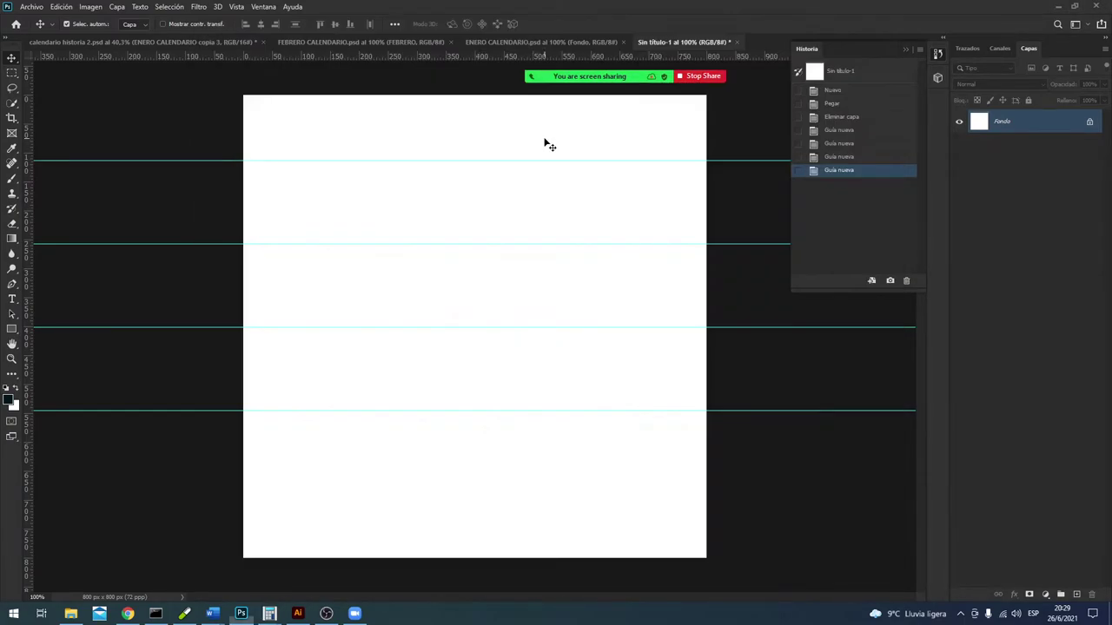
click(242, 8)
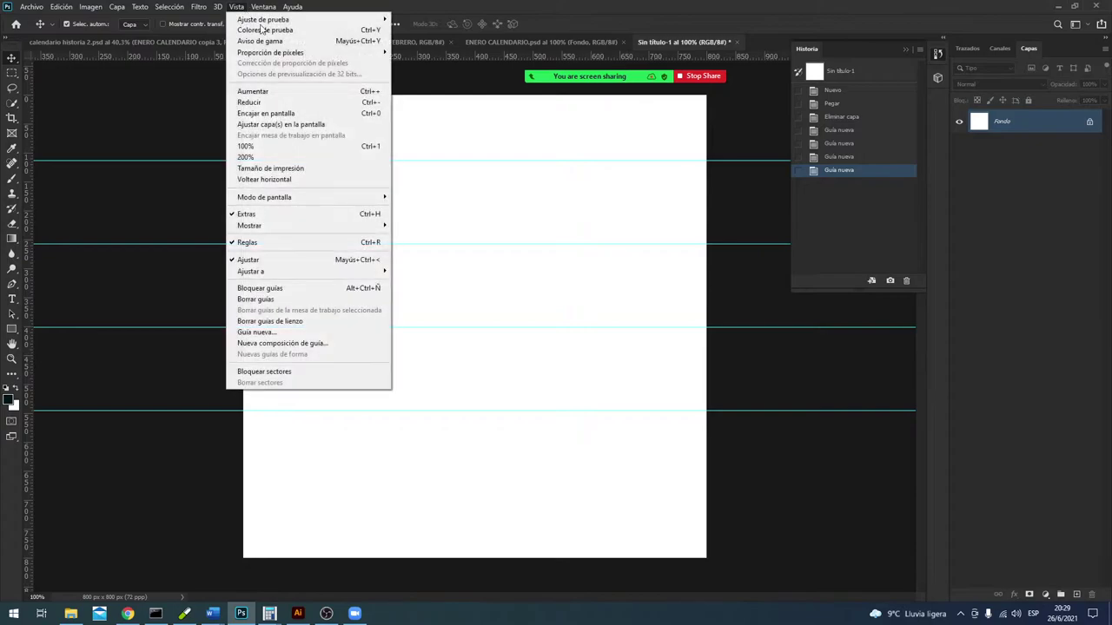
click(313, 331)
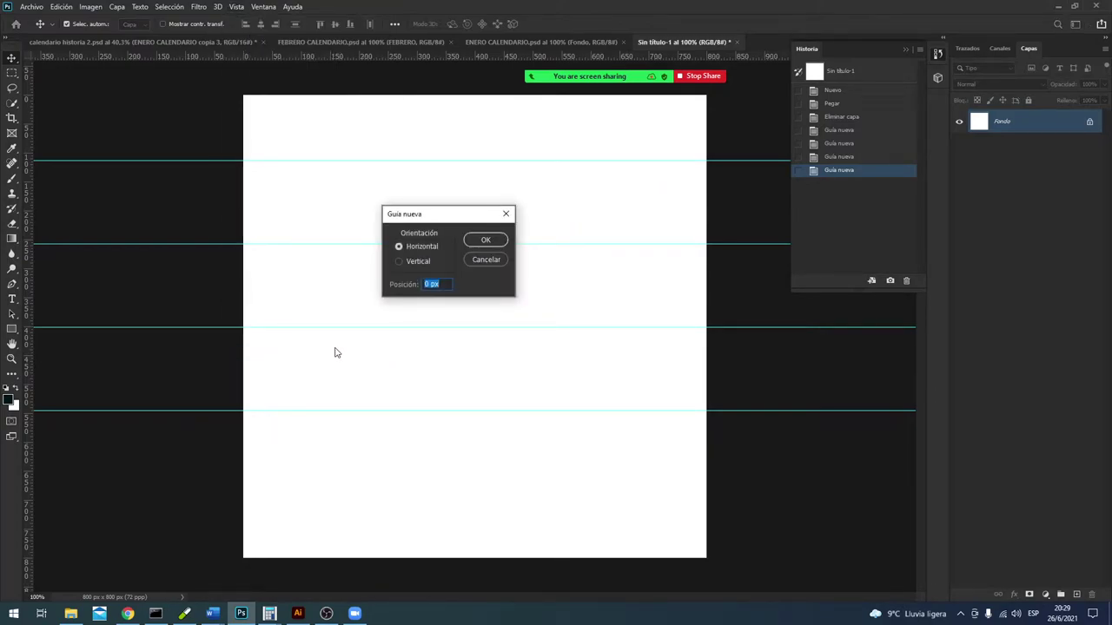
text(690)
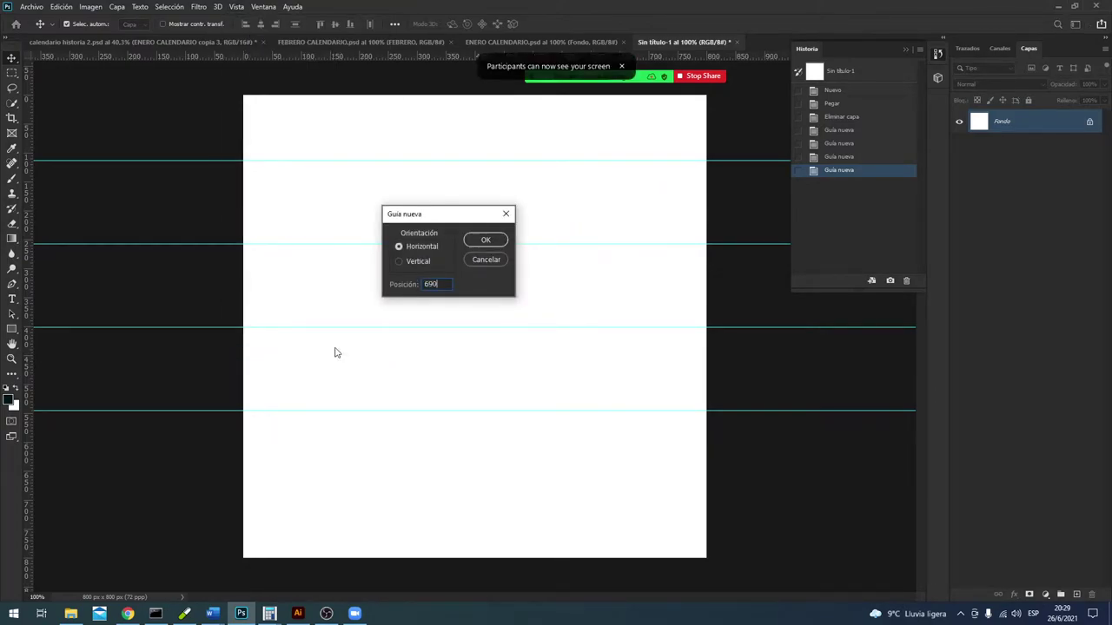
key(Return)
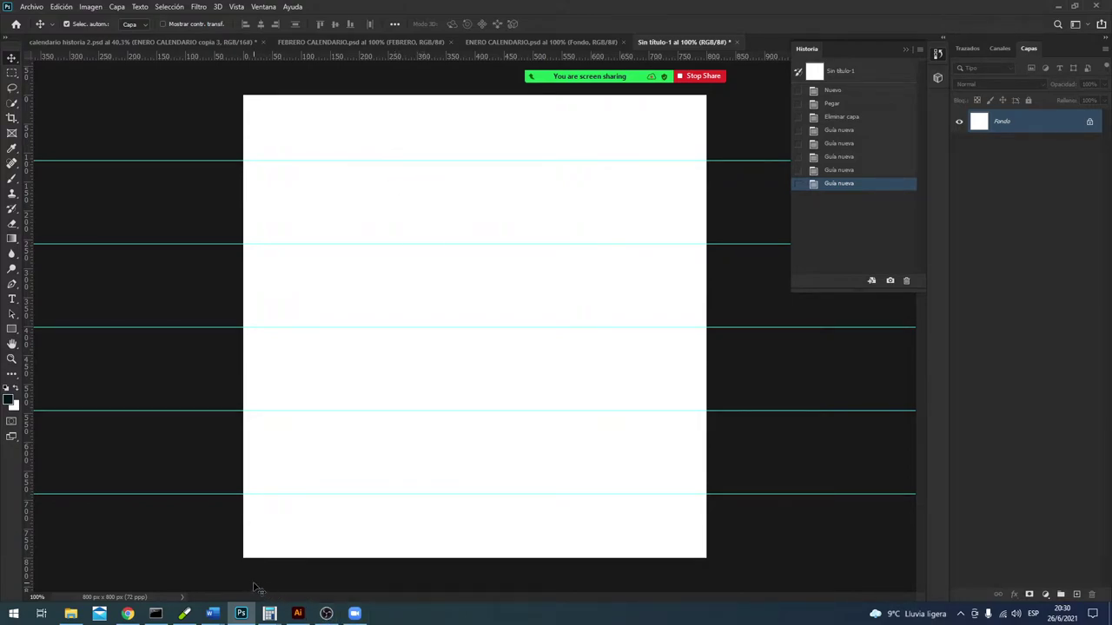
Step: Clear Calculator and compute 114 + 114 = 228
click(269, 613)
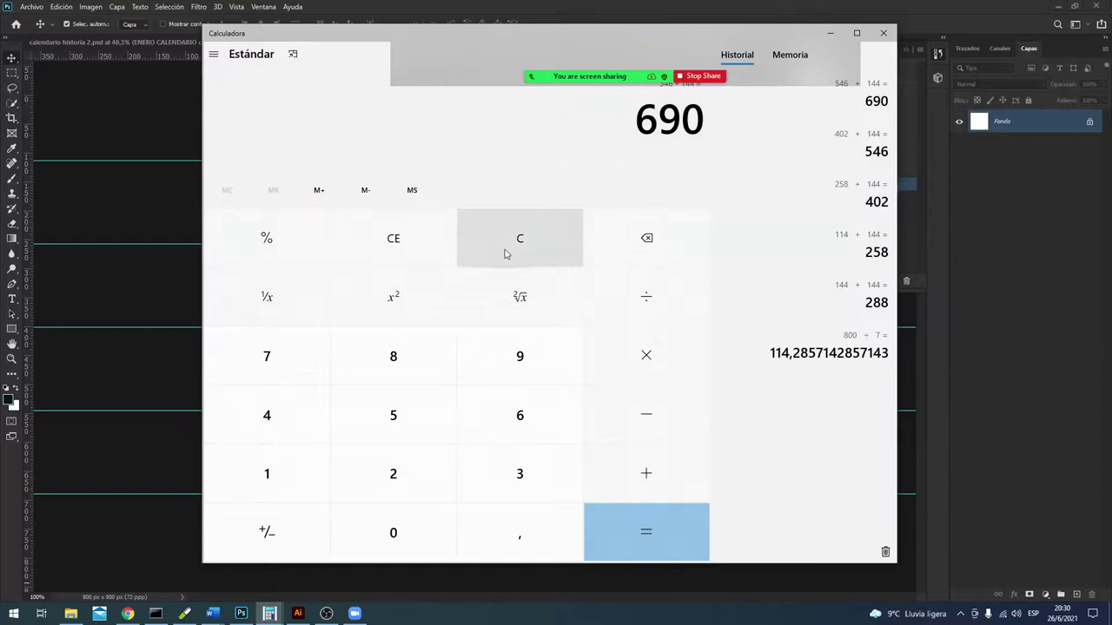
click(514, 234)
text(114)
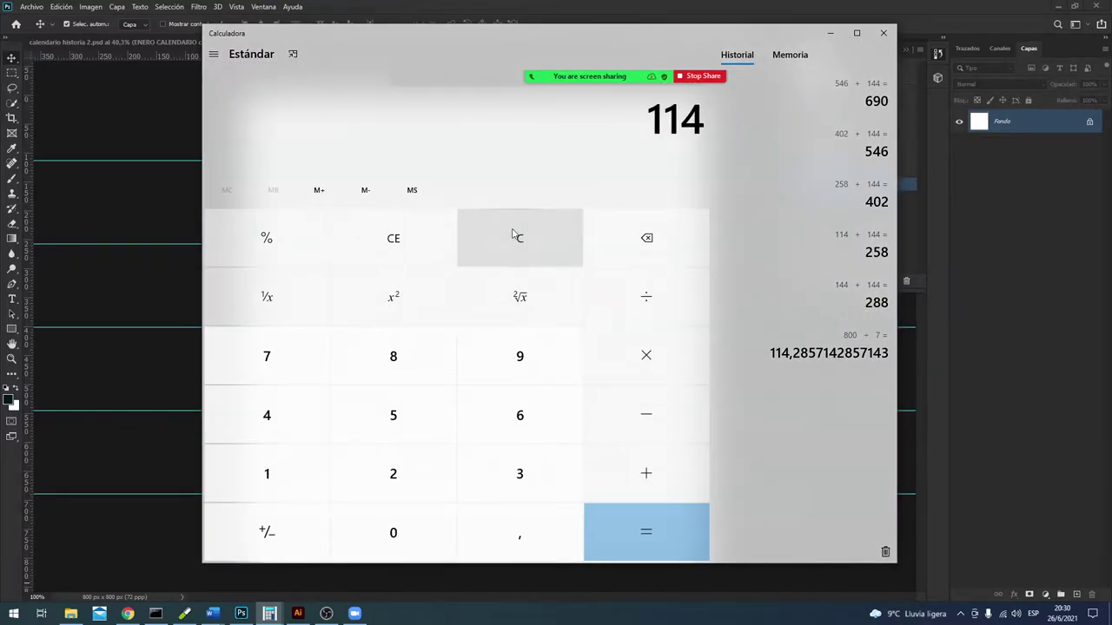
text(+1)
text(4)
key(BackSpace)
text(14)
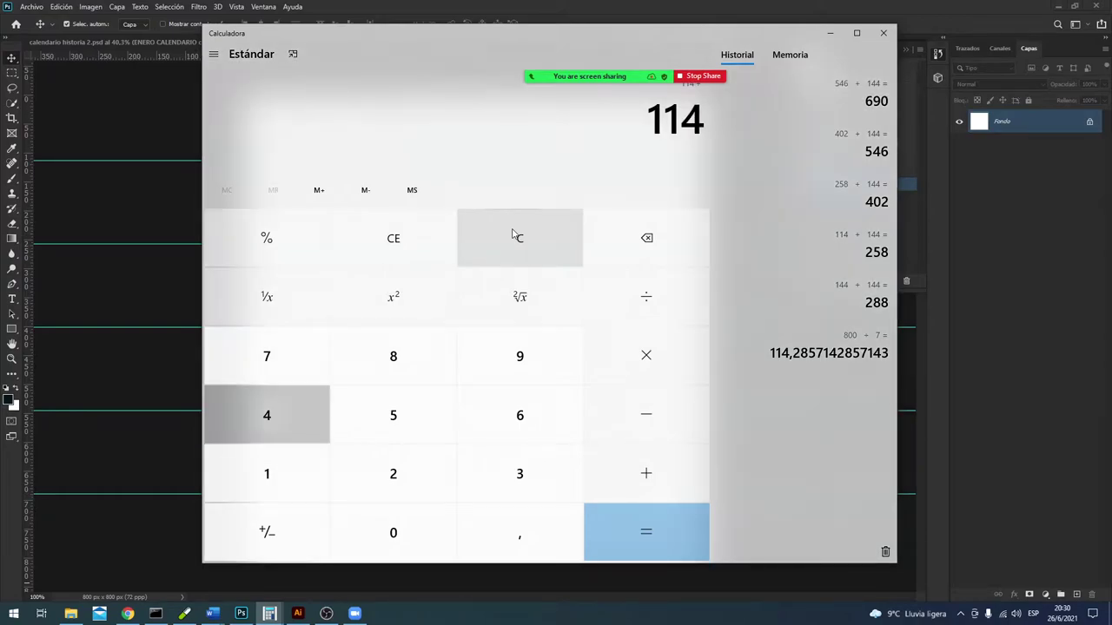
key(Return)
Step: Add 114 more for 342, then roll Photoshop's history back to two guides
text(+1)
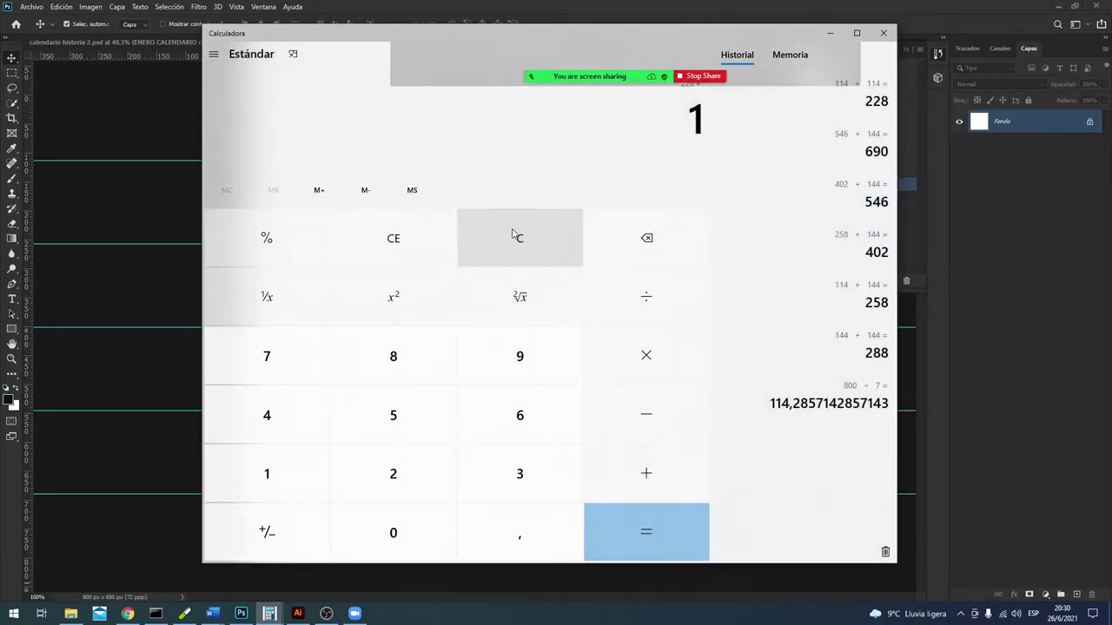
text(14)
key(Return)
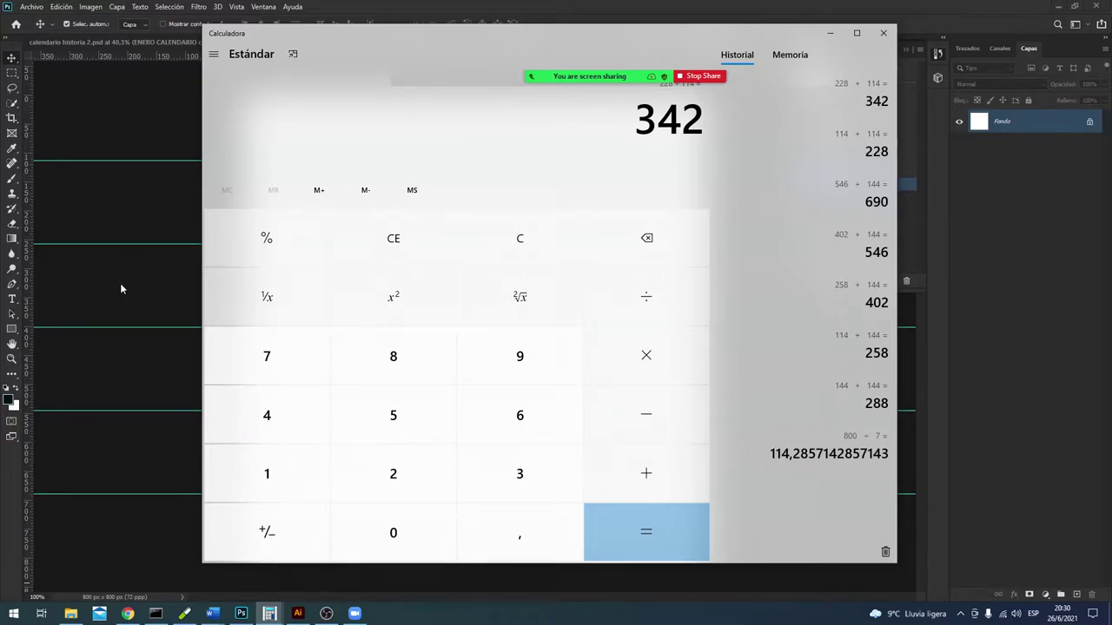
click(120, 283)
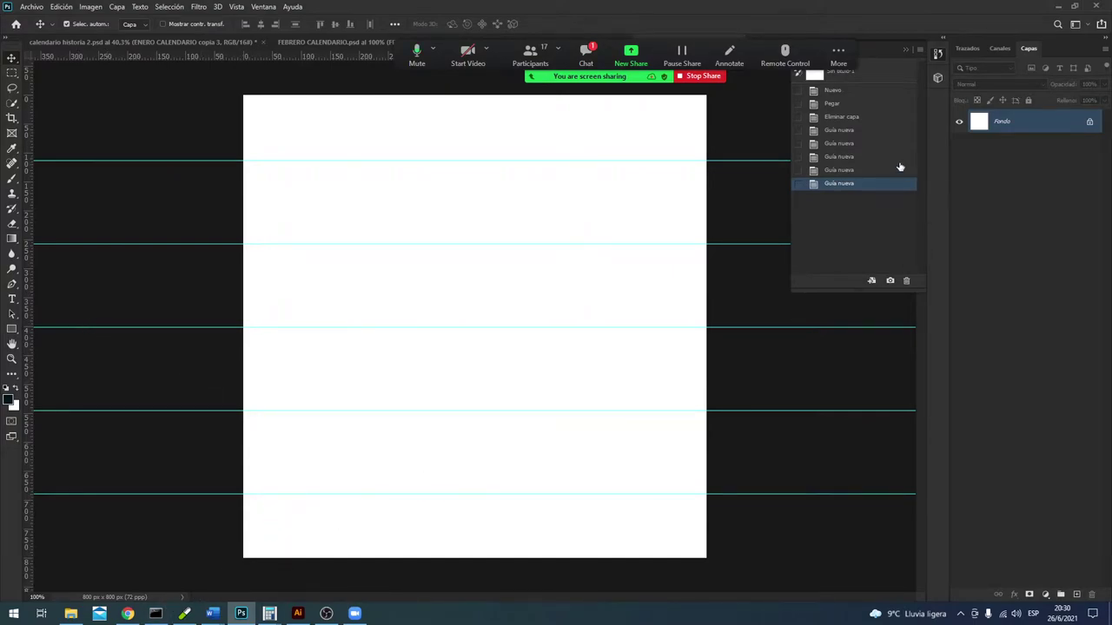
click(841, 135)
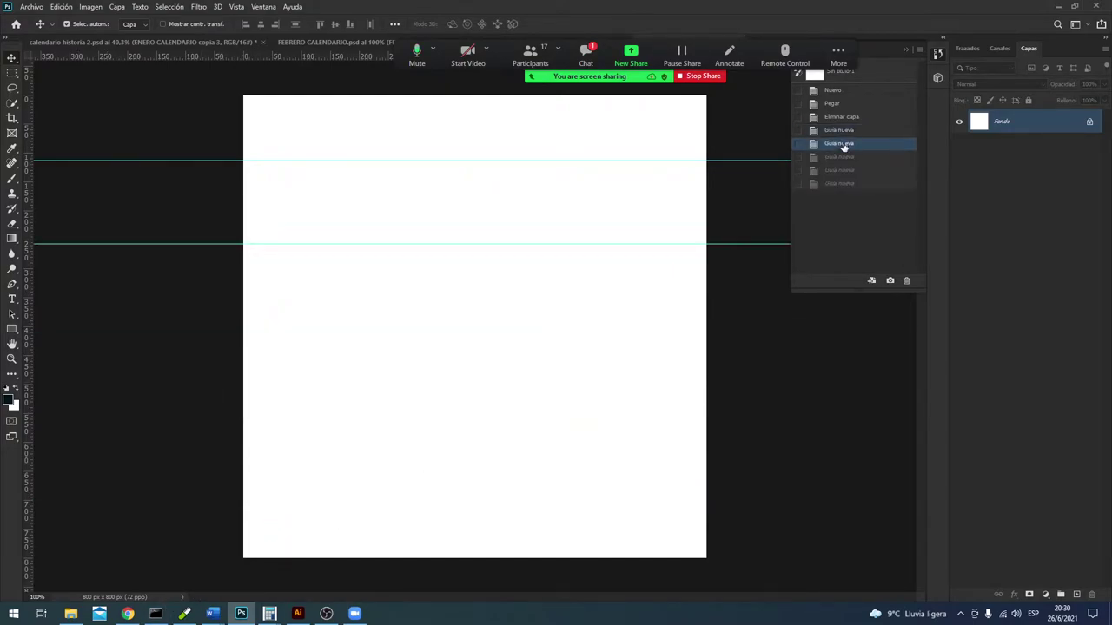
Step: Add a horizontal guide at 342 px and nudge the top guide to about 115 px
click(236, 7)
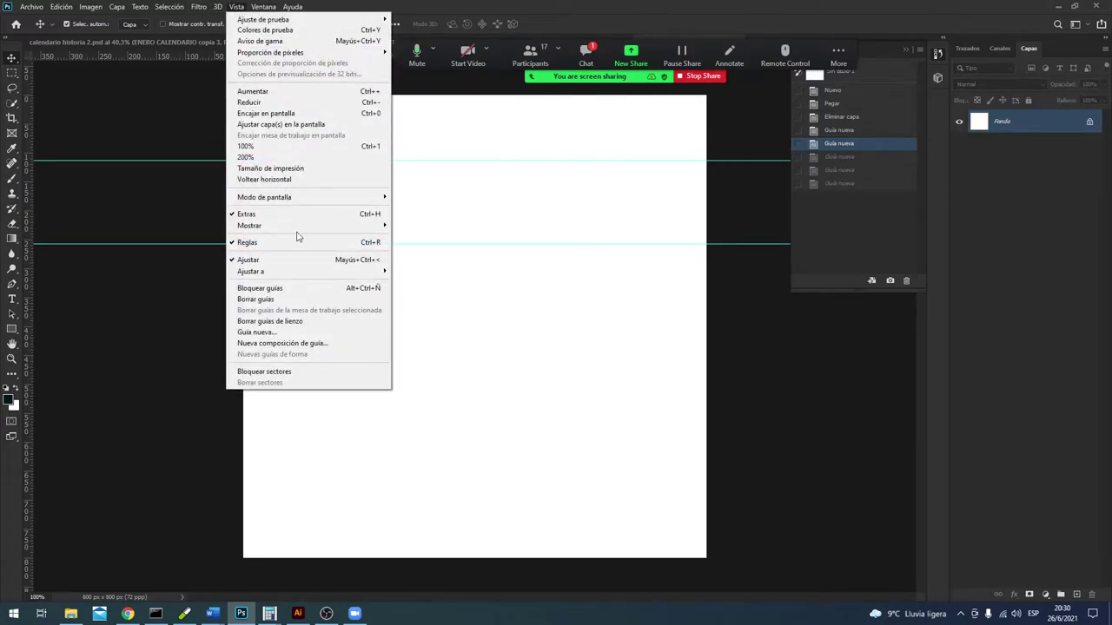
click(329, 336)
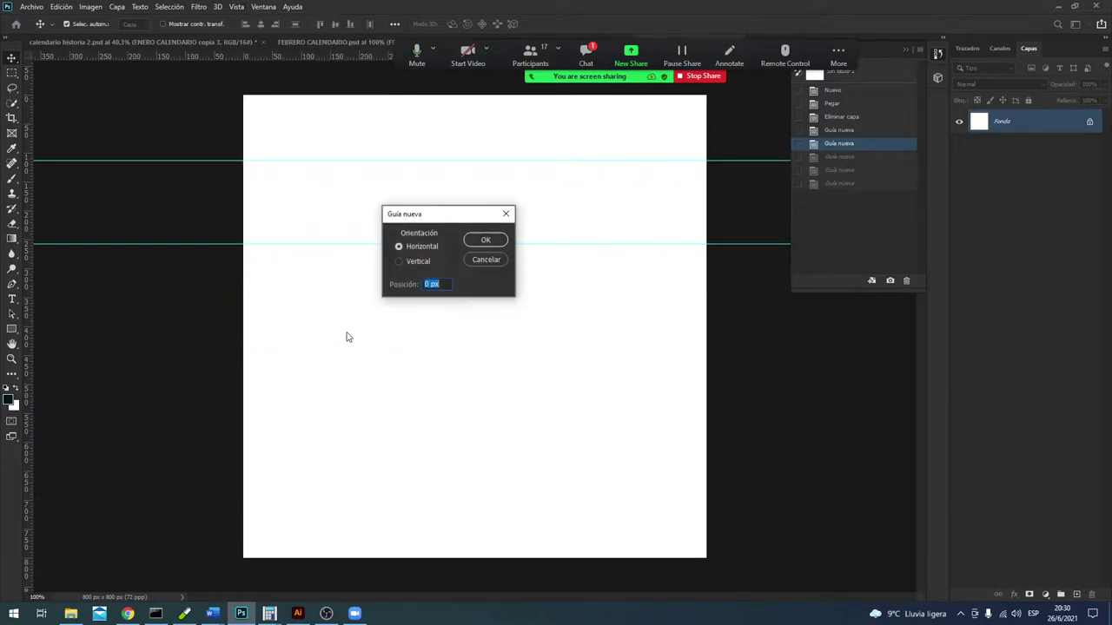
text(342)
key(alt+Tab)
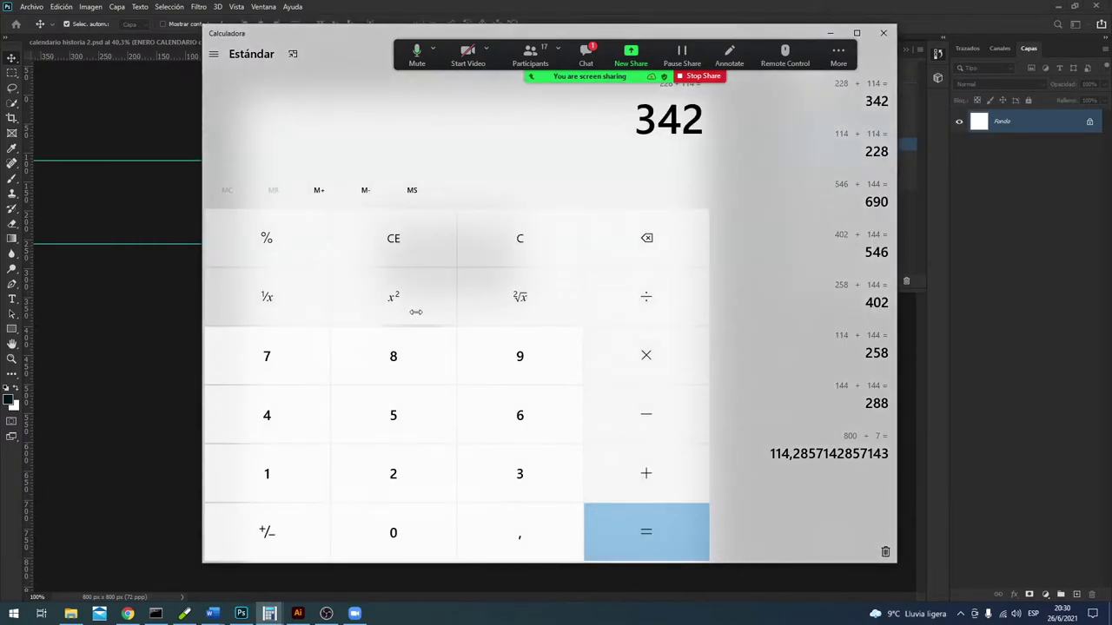
key(alt+Tab)
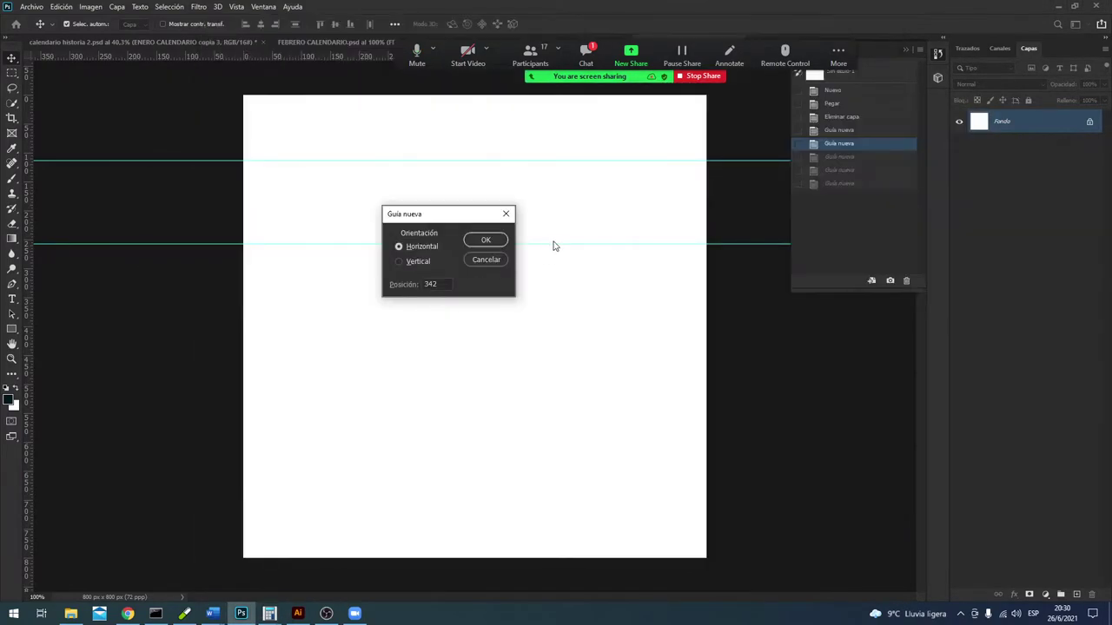
click(481, 242)
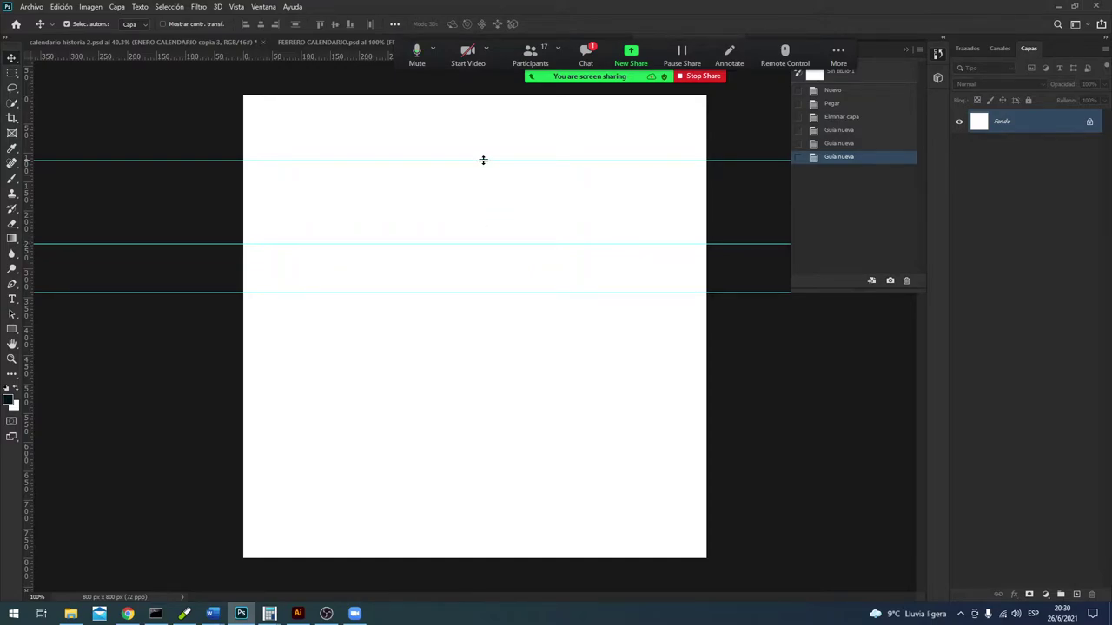
drag(482, 160, 492, 161)
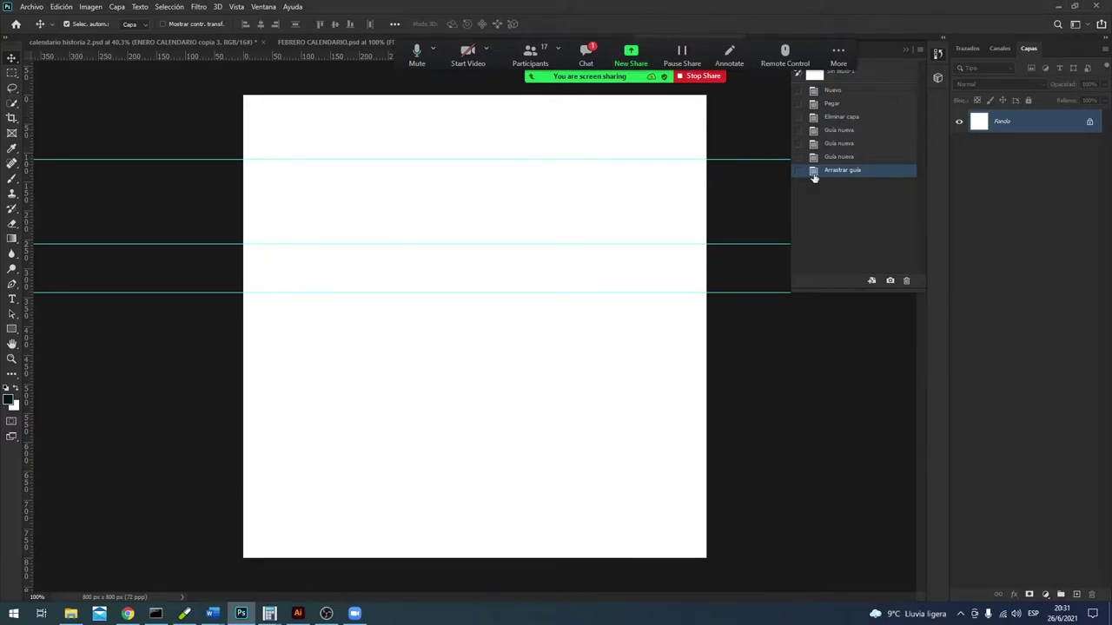
Step: Roll history back to the first guide and compute 114 + 114 = 228 in Calculator
click(855, 143)
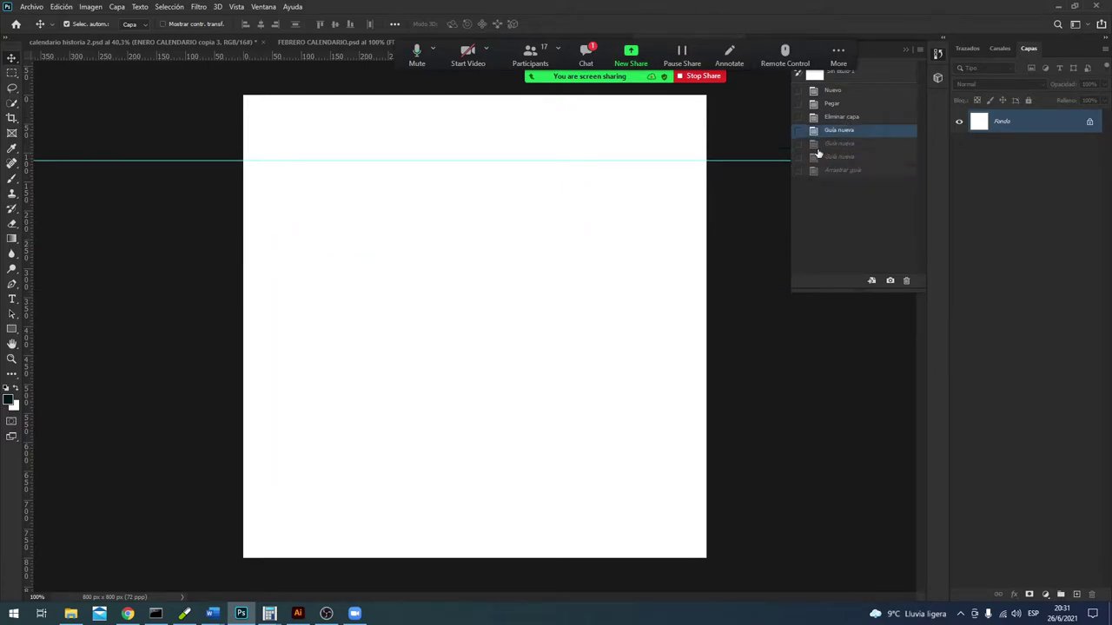
key(alt+Tab)
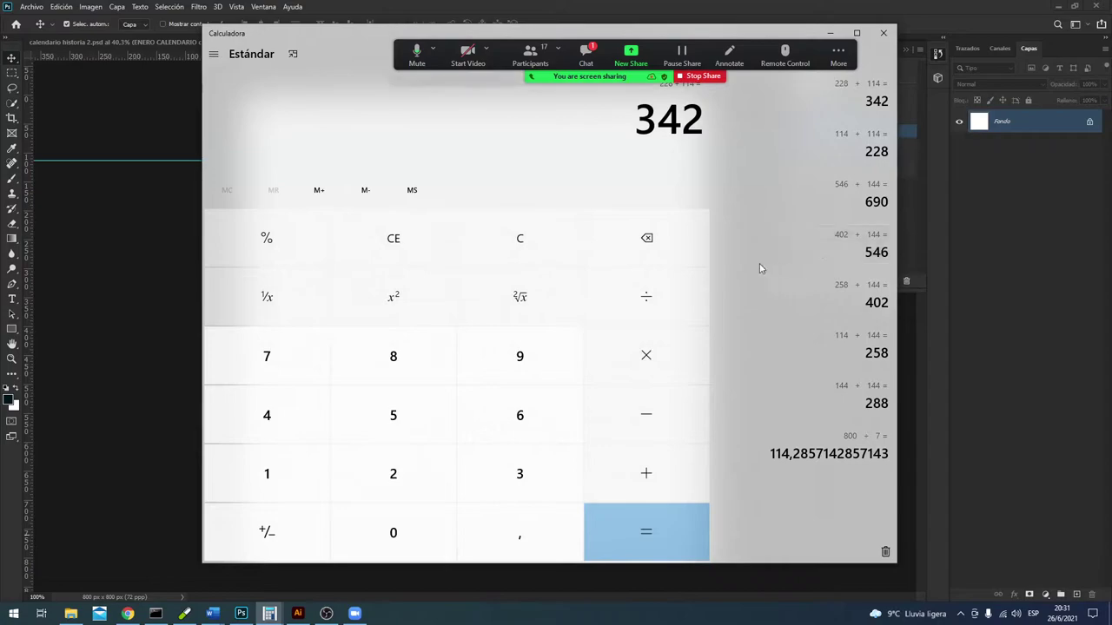
click(521, 243)
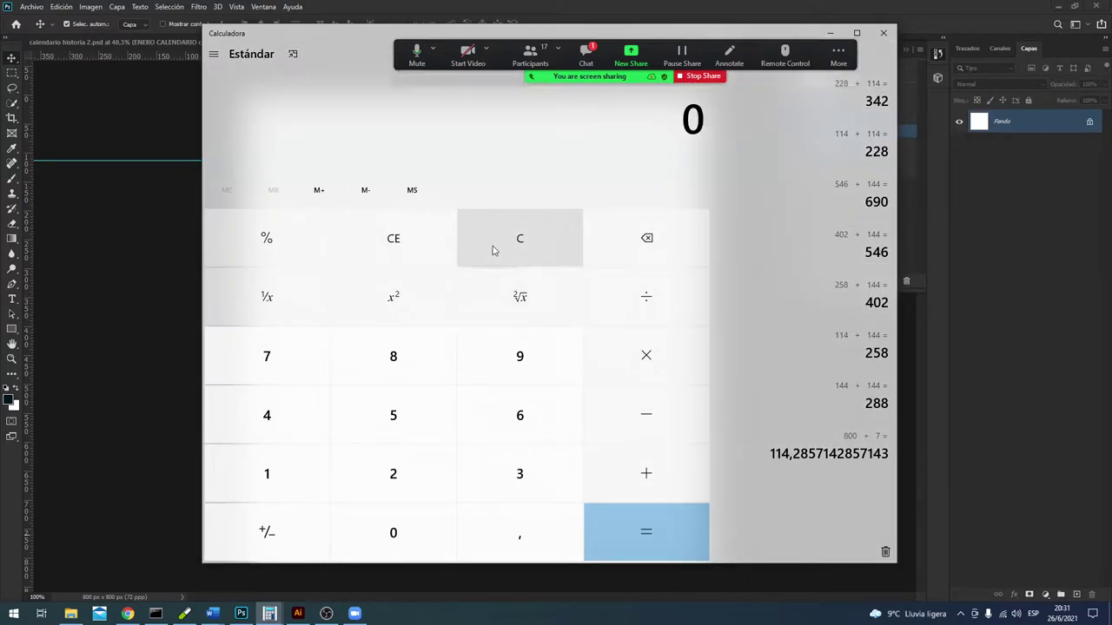
text(114 + )
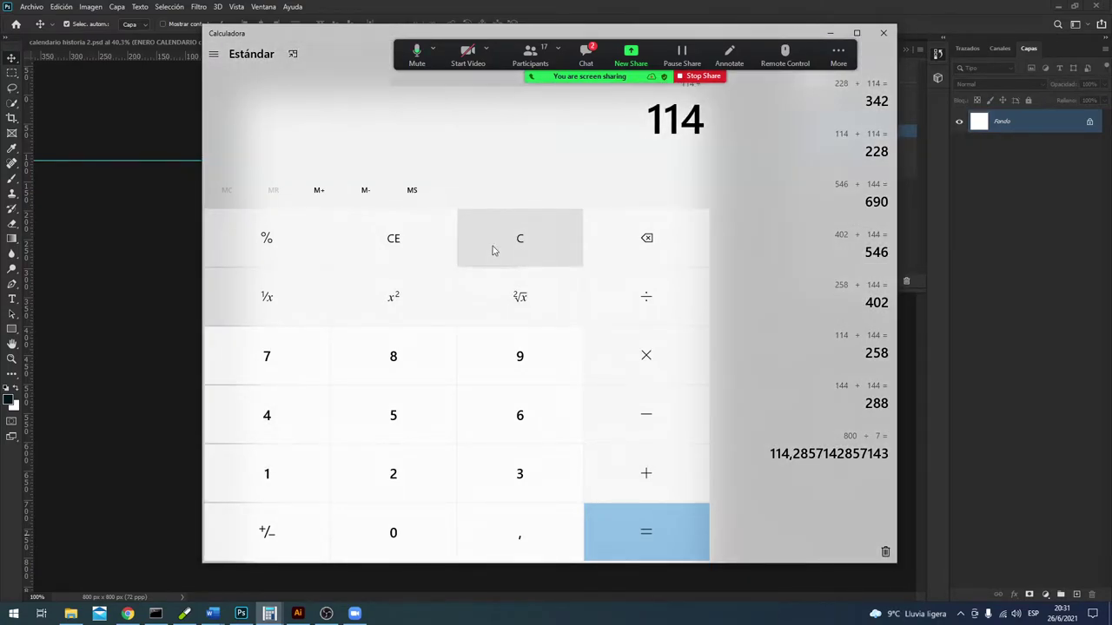
text(114)
key(Return)
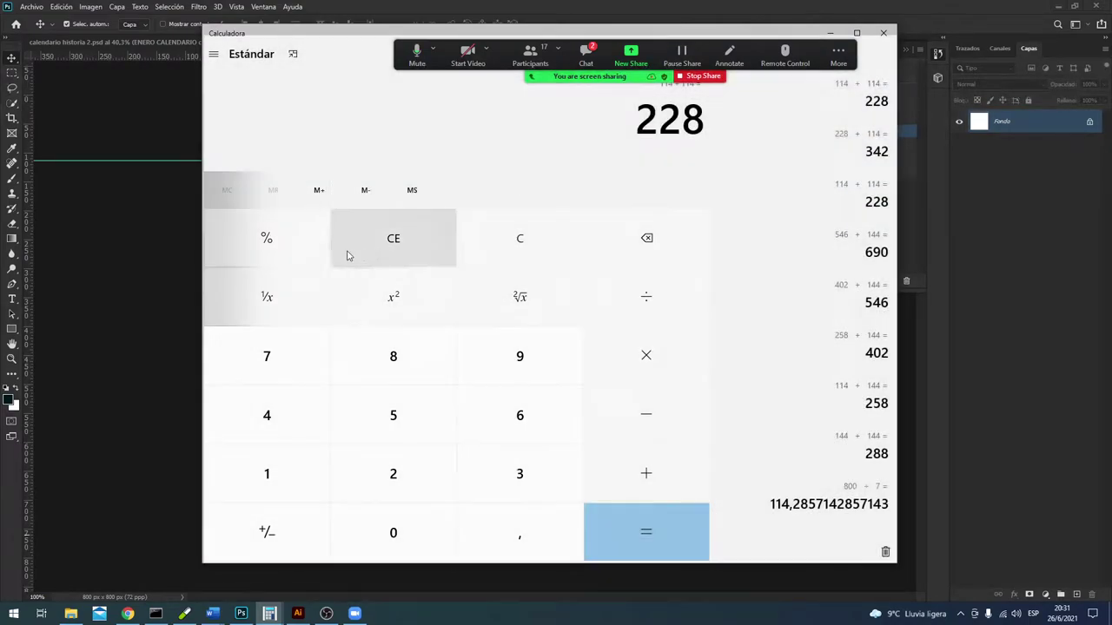
Step: Add a horizontal guide at 228 px
click(174, 272)
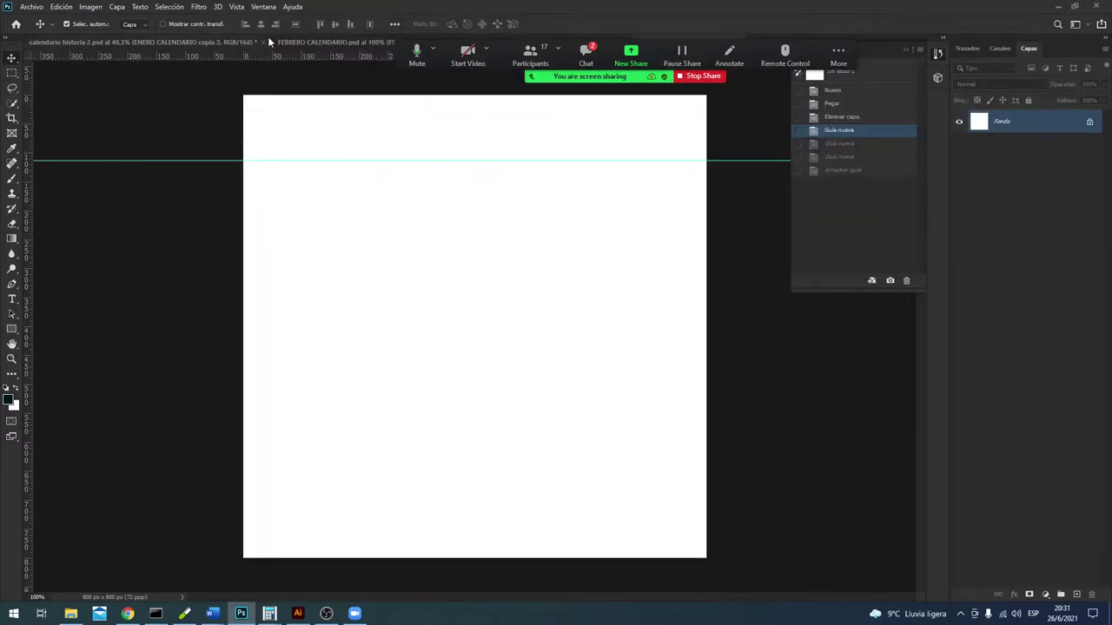
click(236, 8)
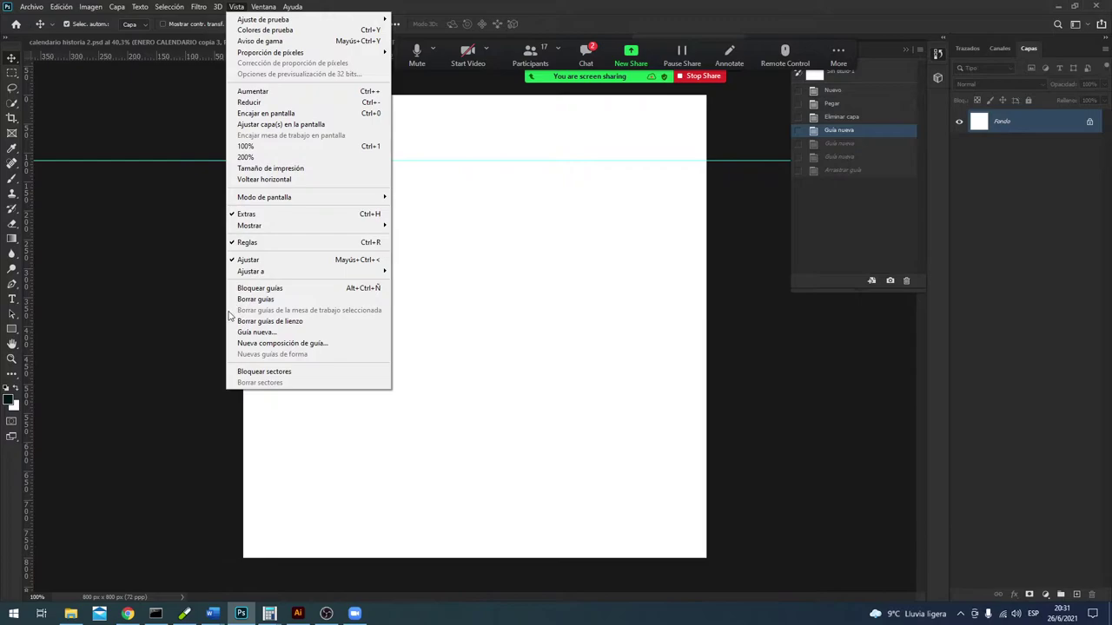
click(254, 333)
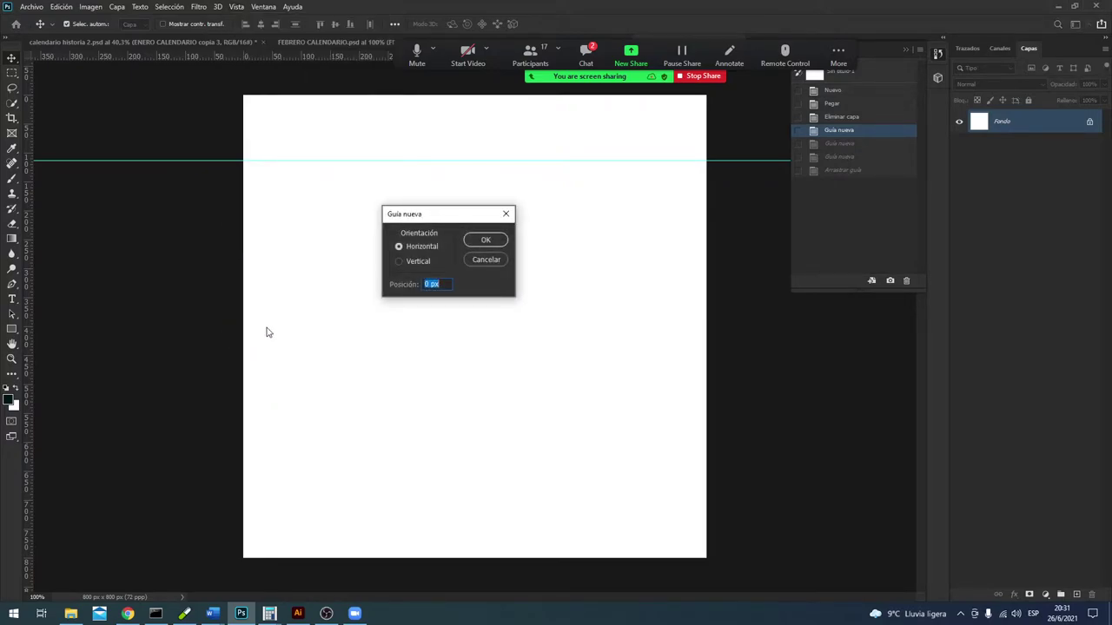
text(228)
key(Return)
Step: Compute the next row position, 228 + 114 = 342, in Calculator
key(alt+Tab)
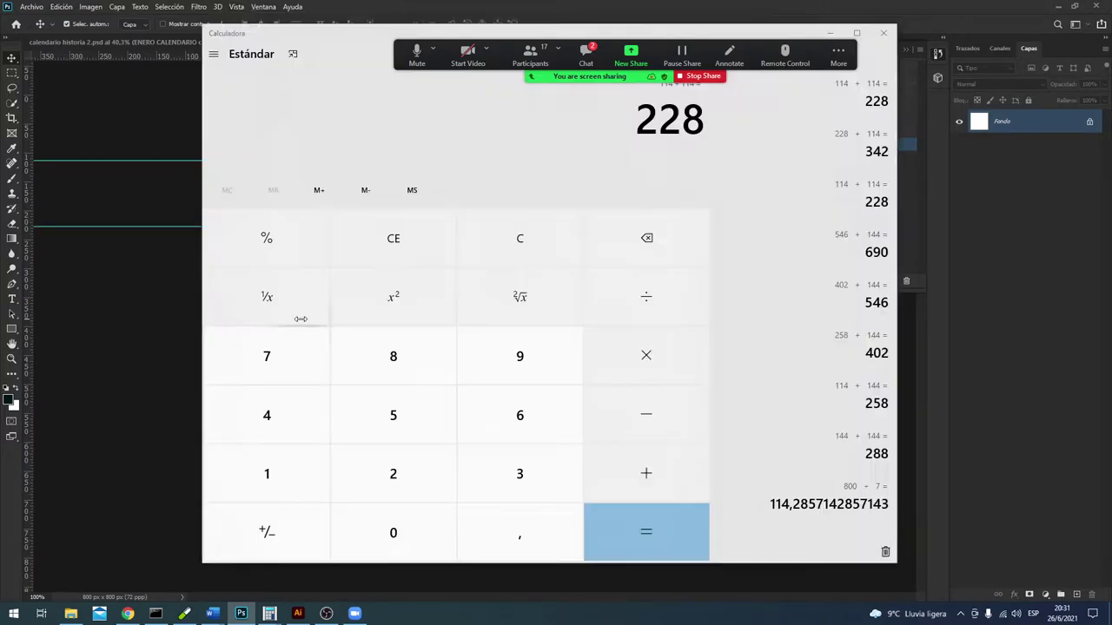
click(541, 253)
click(392, 469)
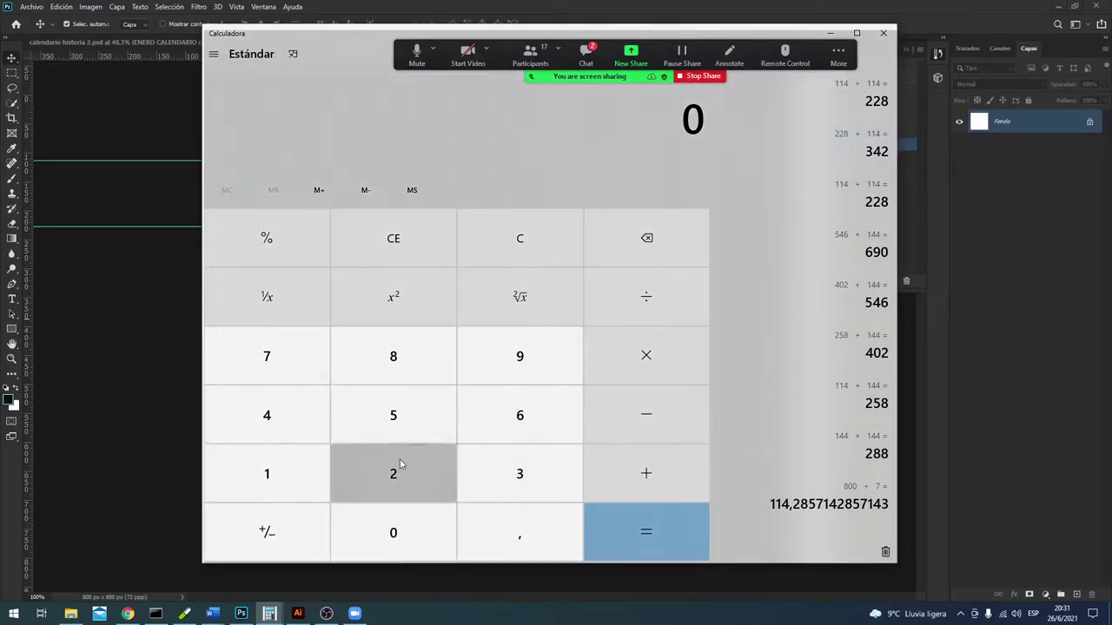
click(400, 453)
click(403, 365)
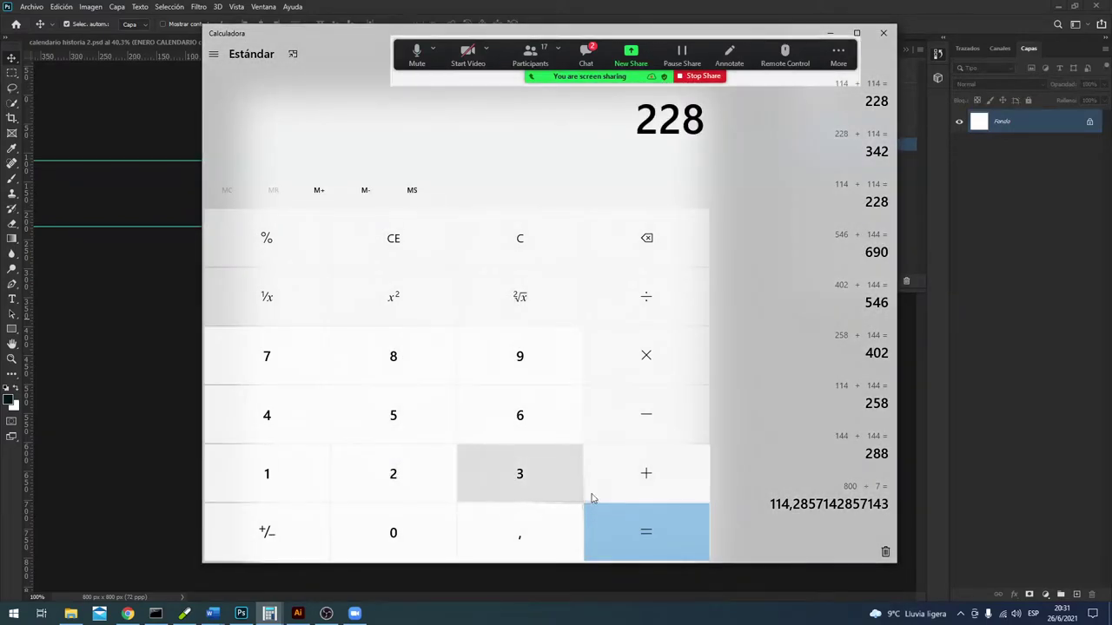
click(273, 471)
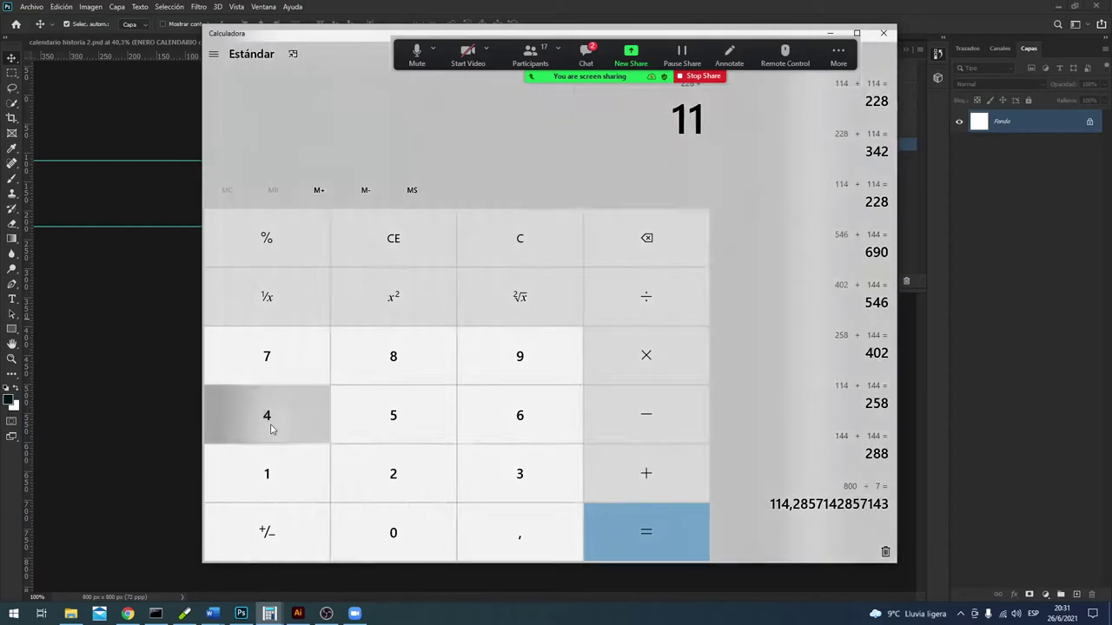
click(270, 420)
click(674, 546)
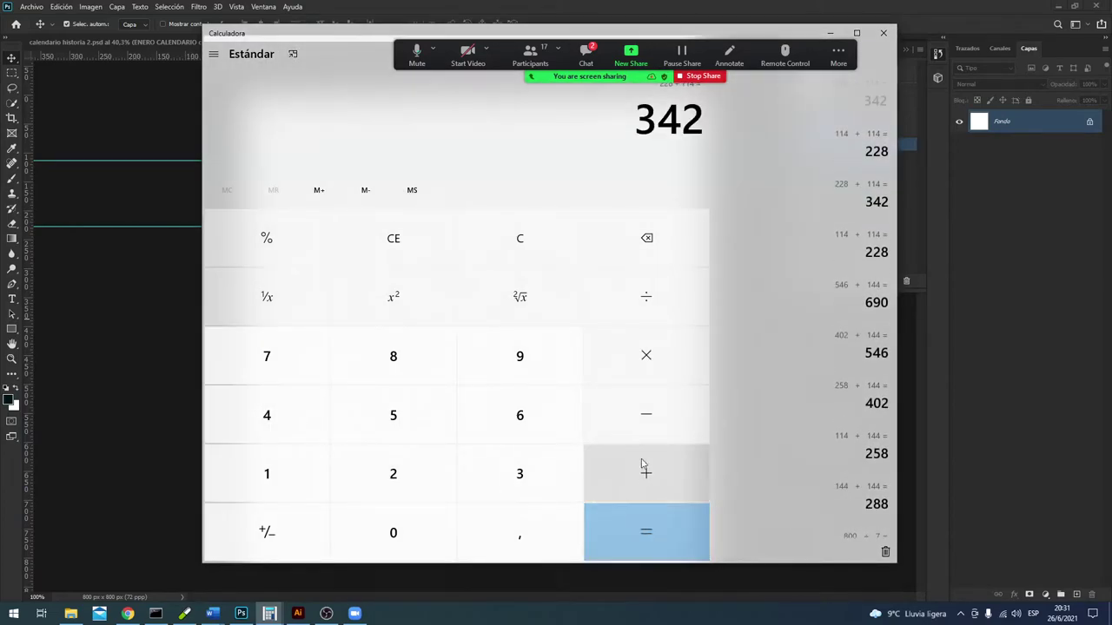
click(153, 317)
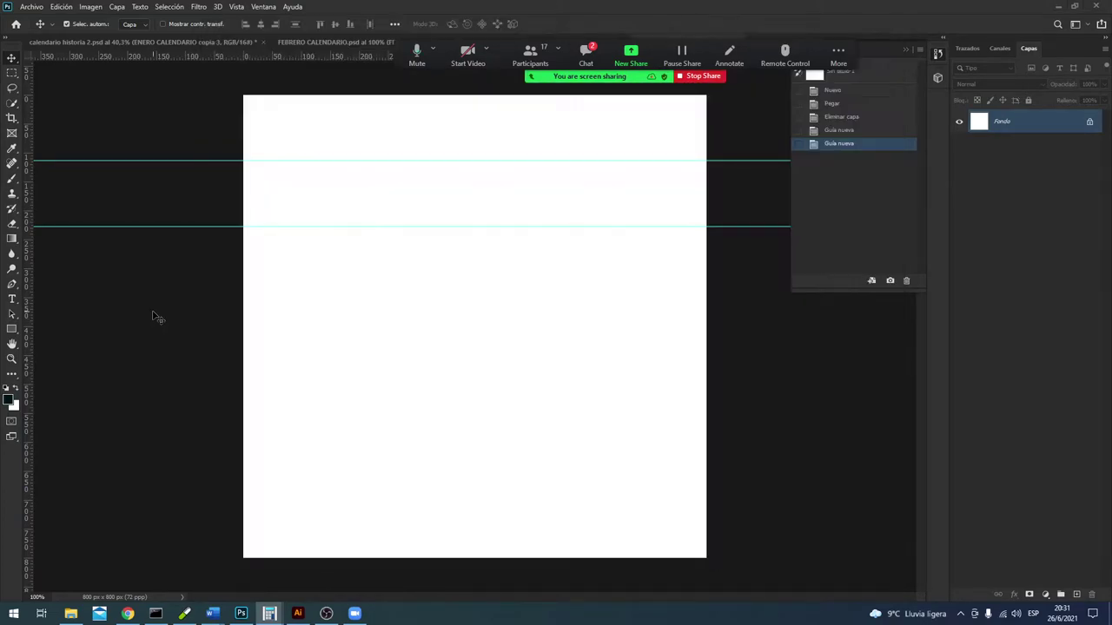
Step: Add a horizontal guide at 342 px
click(236, 7)
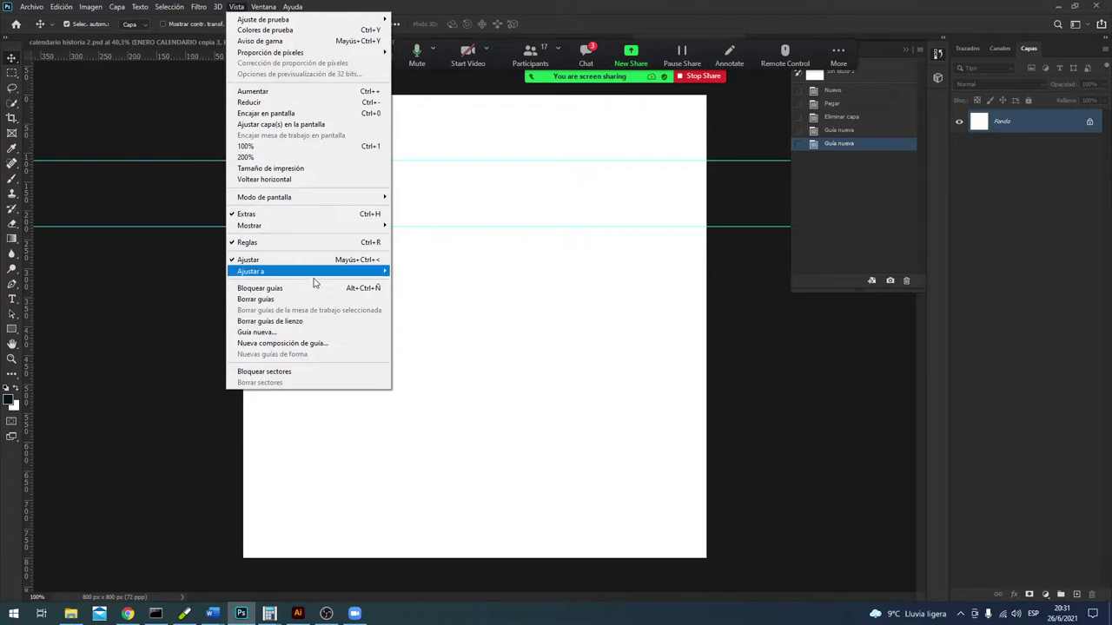
click(307, 334)
text(342)
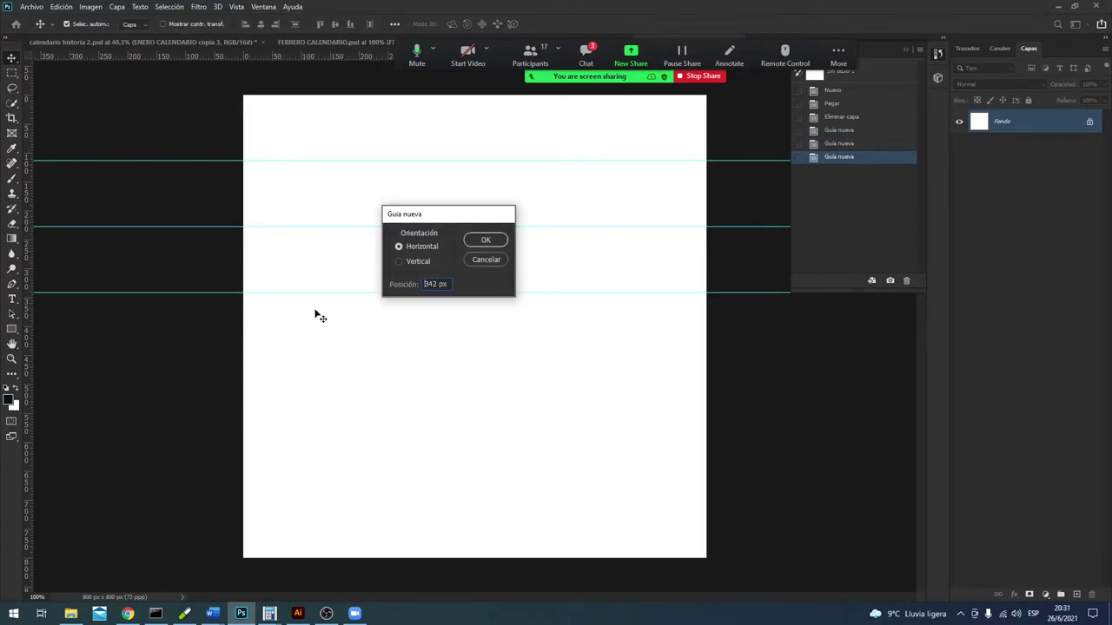
key(Return)
Step: Compute 342 + 114 = 456 and add a horizontal guide at 456 px
key(alt+Tab)
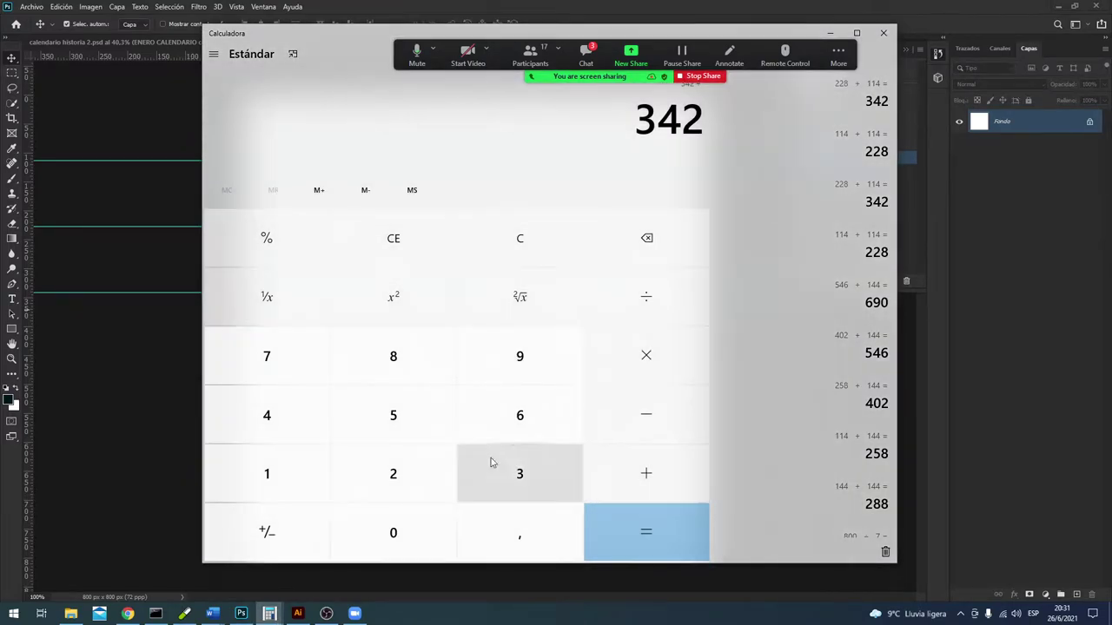
double_click(295, 460)
click(300, 426)
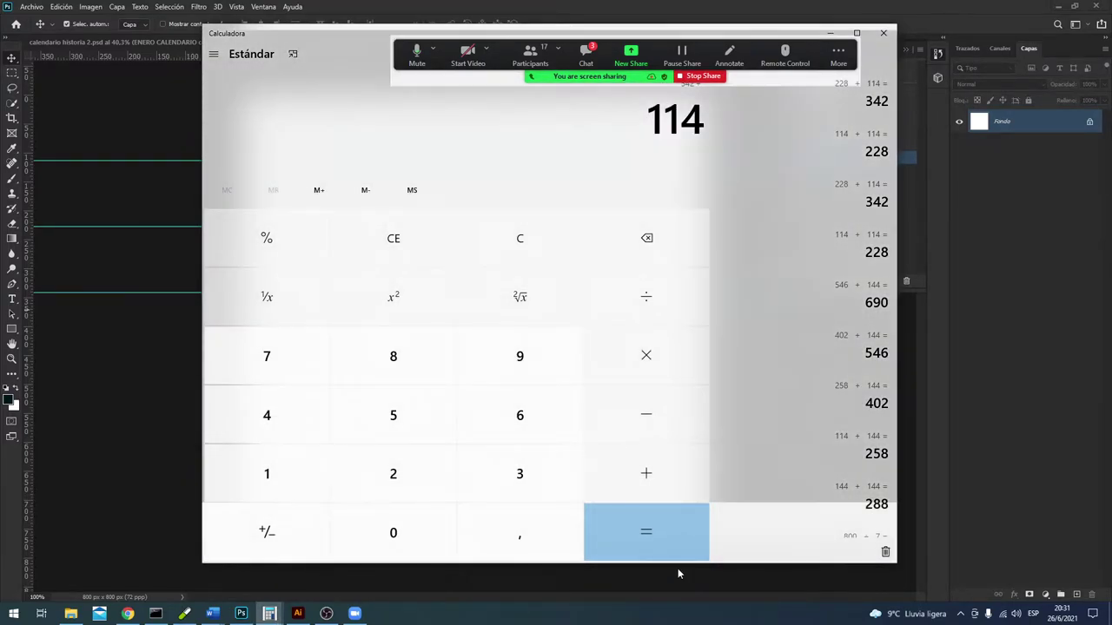
click(652, 544)
key(alt+Tab)
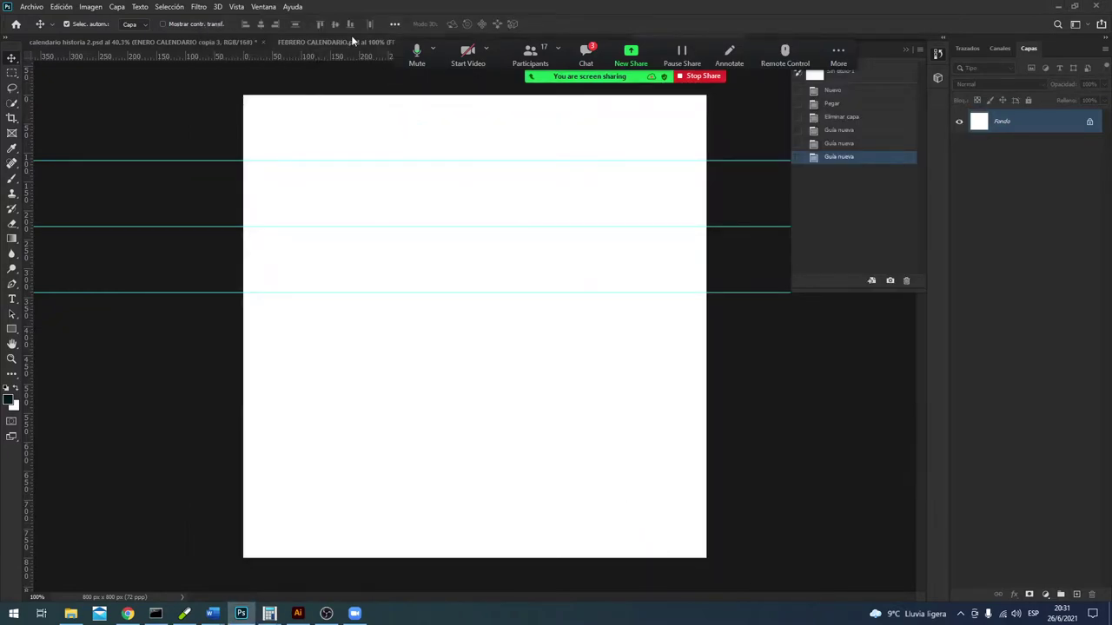
click(235, 7)
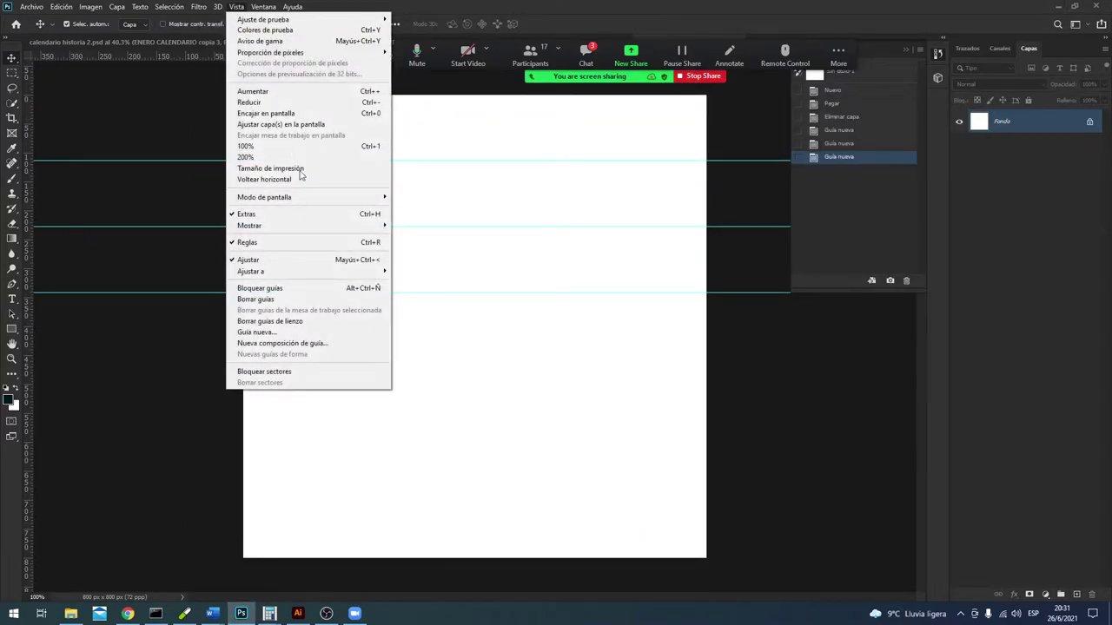
click(325, 334)
text(456)
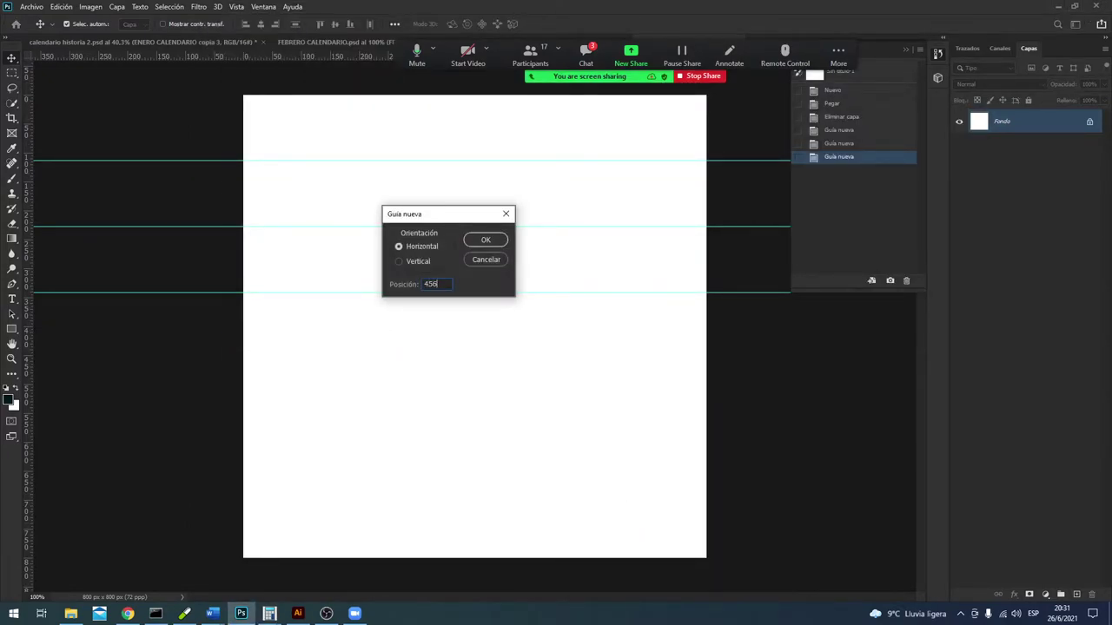
key(Return)
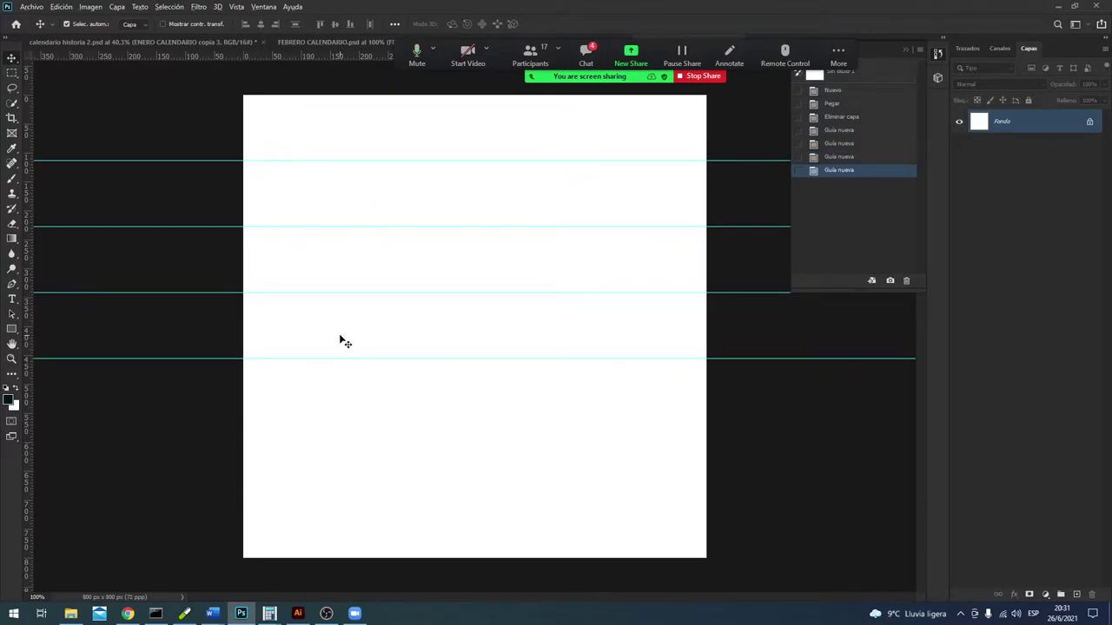
Step: Compute 456 + 114 = 570 and add a horizontal guide at 570 px
key(alt+Tab)
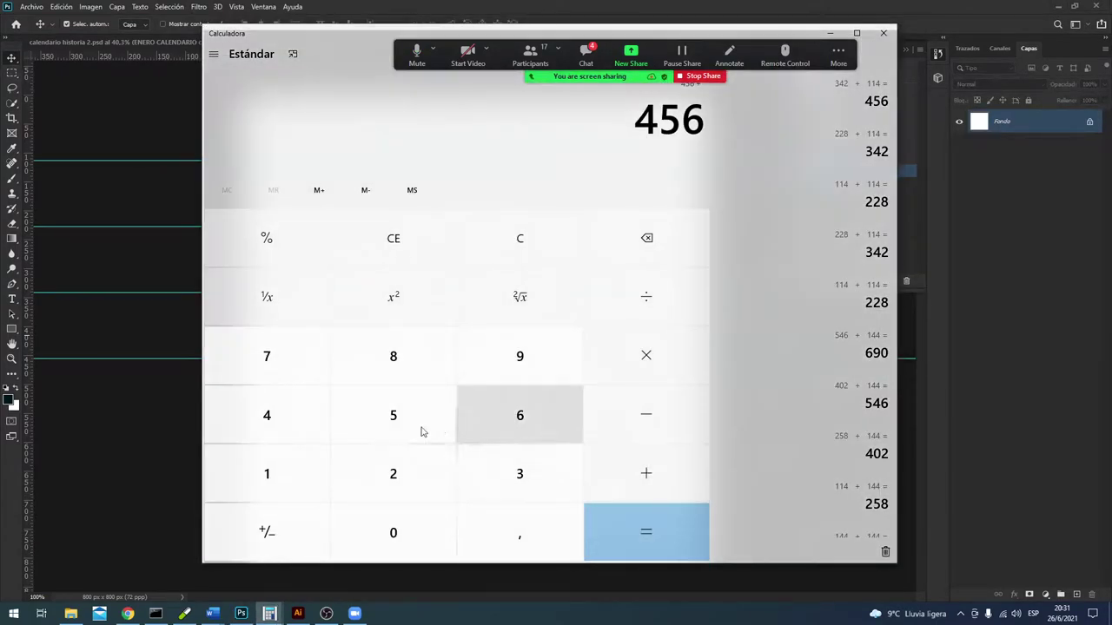
double_click(267, 474)
click(267, 415)
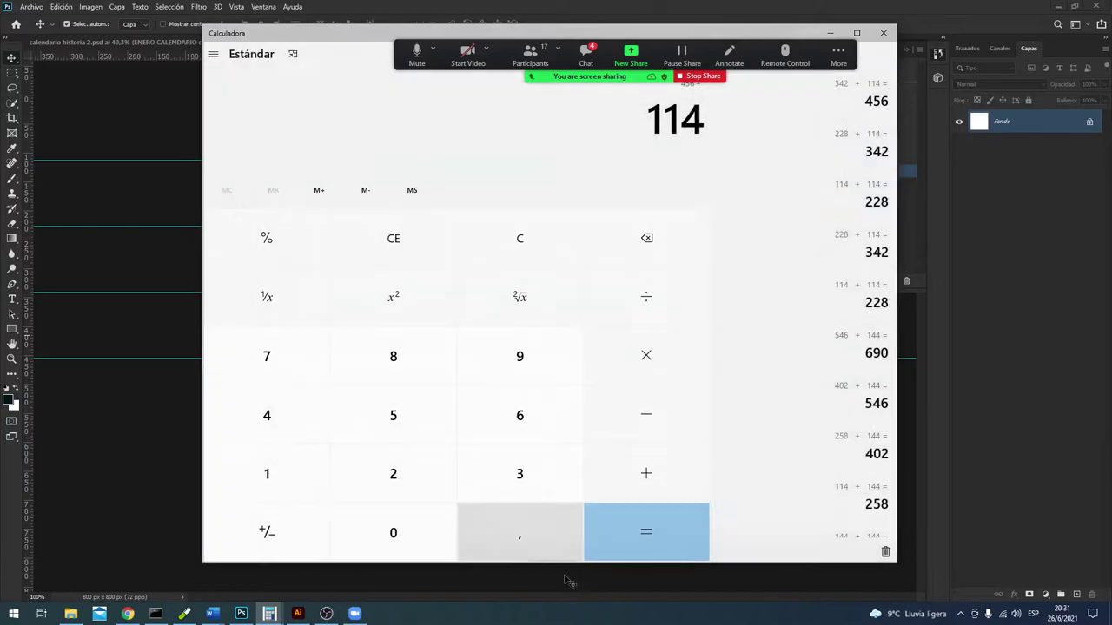
click(650, 544)
click(265, 19)
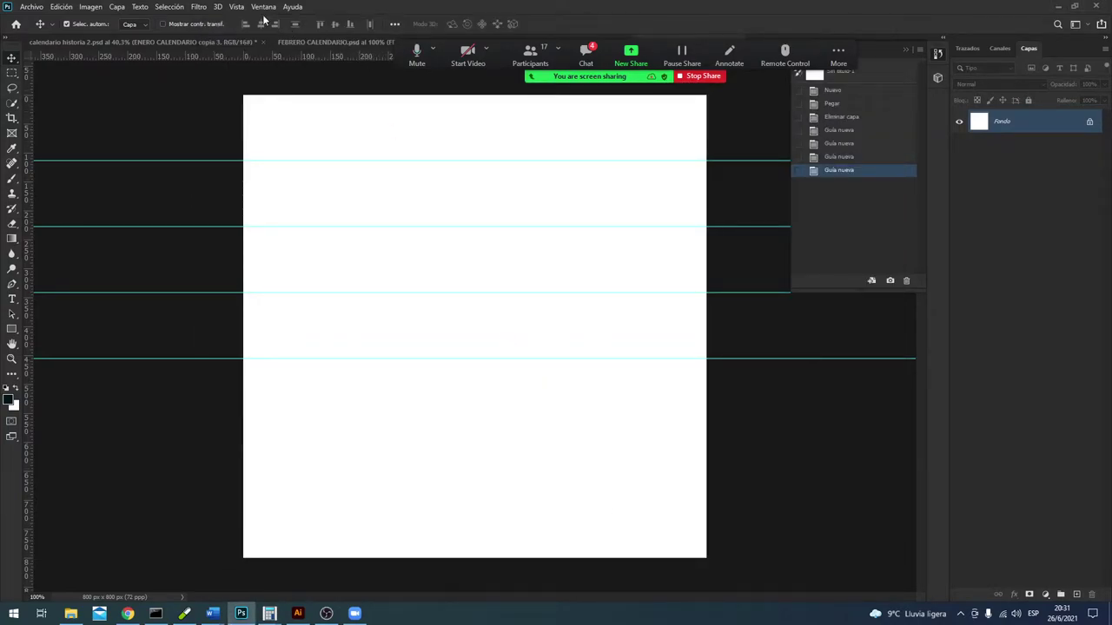
click(199, 9)
mouse_move(237, 7)
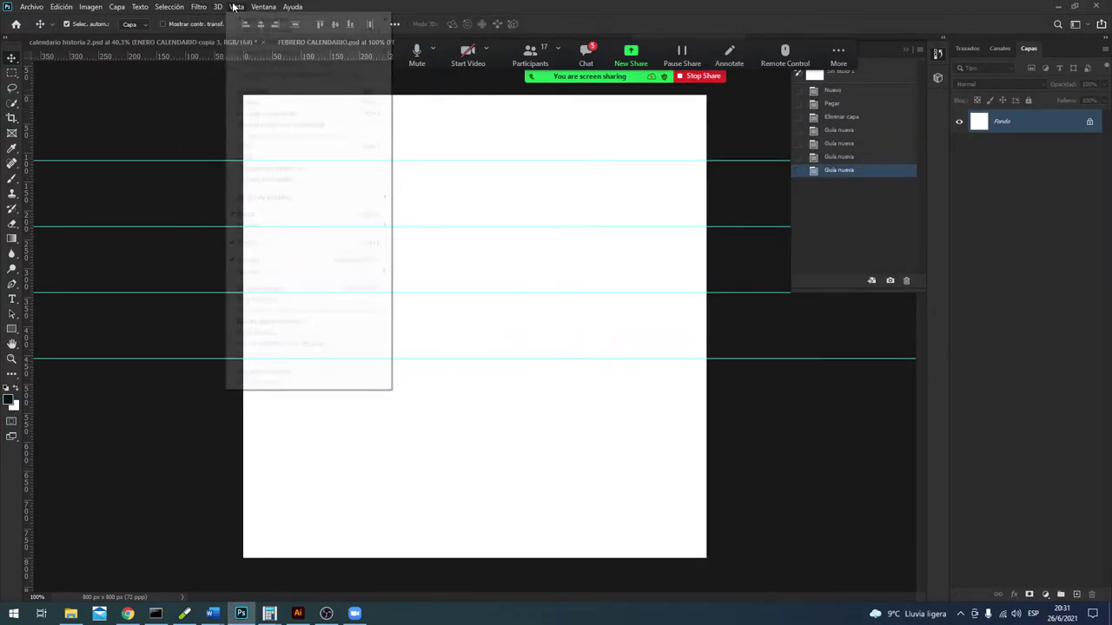
click(299, 335)
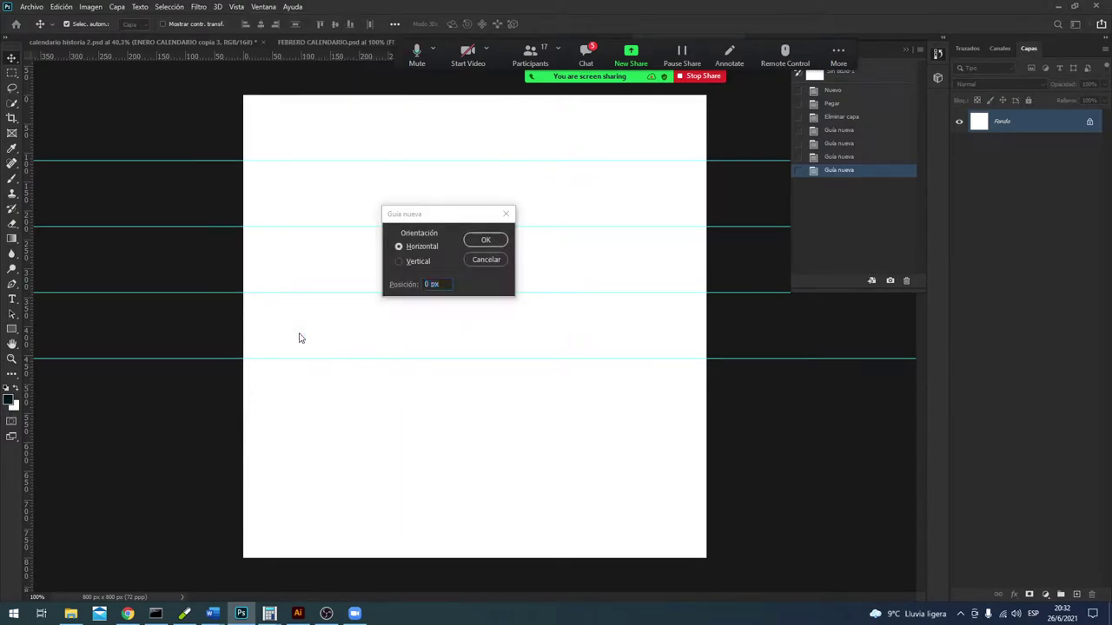
key(alt+Tab)
Step: Compute 570 + 114 = 684 and add a horizontal guide at 684 px
key(alt+Tab)
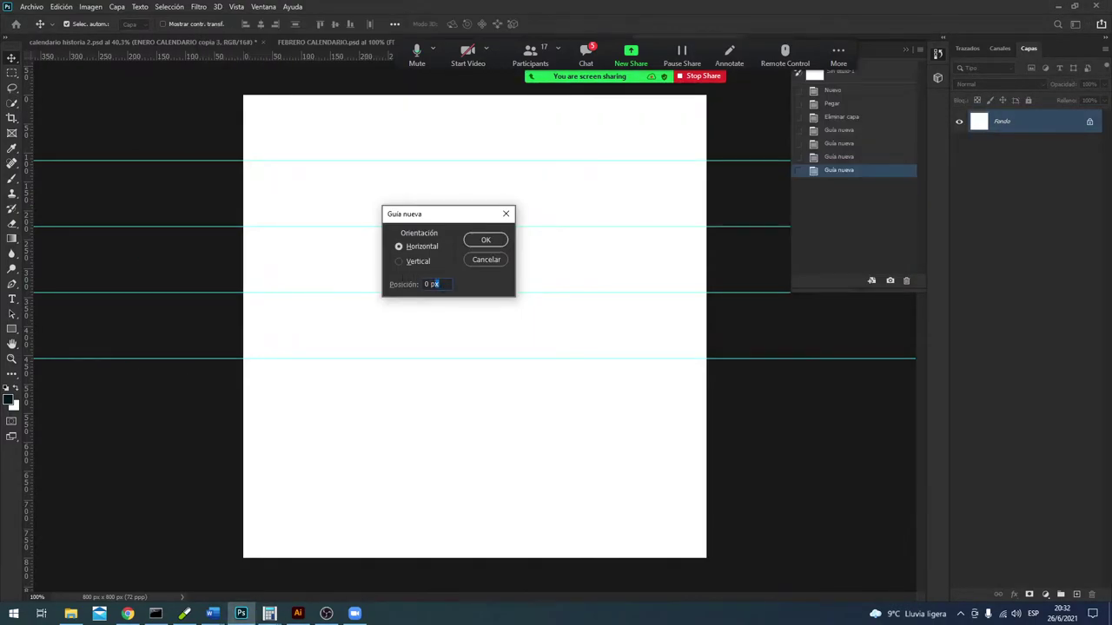
text(5)
text(70)
key(Return)
key(alt+Tab)
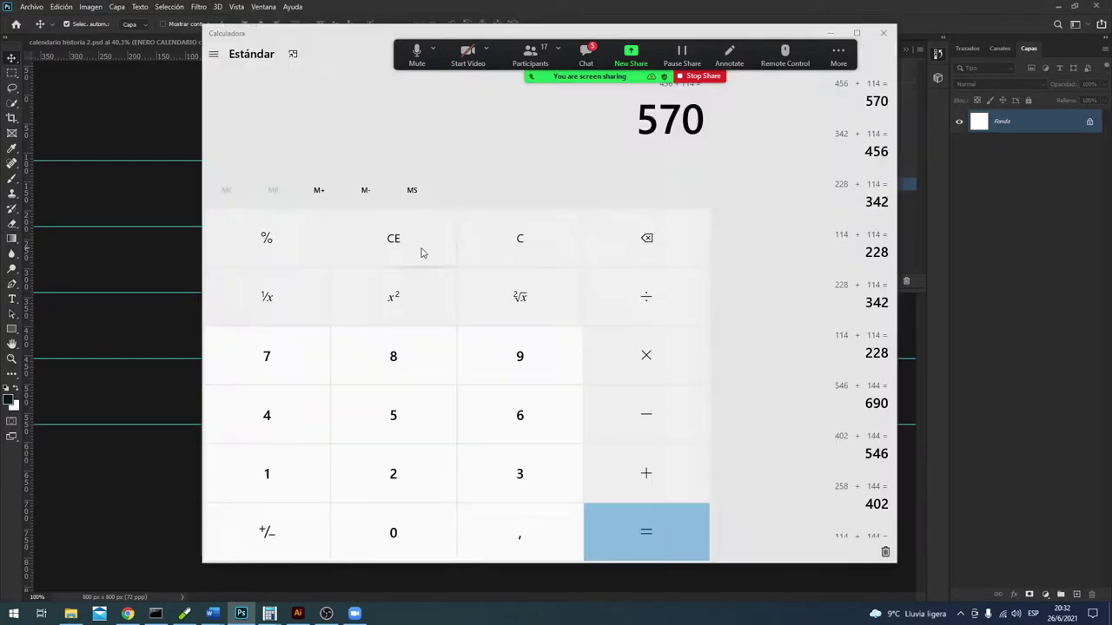
click(645, 473)
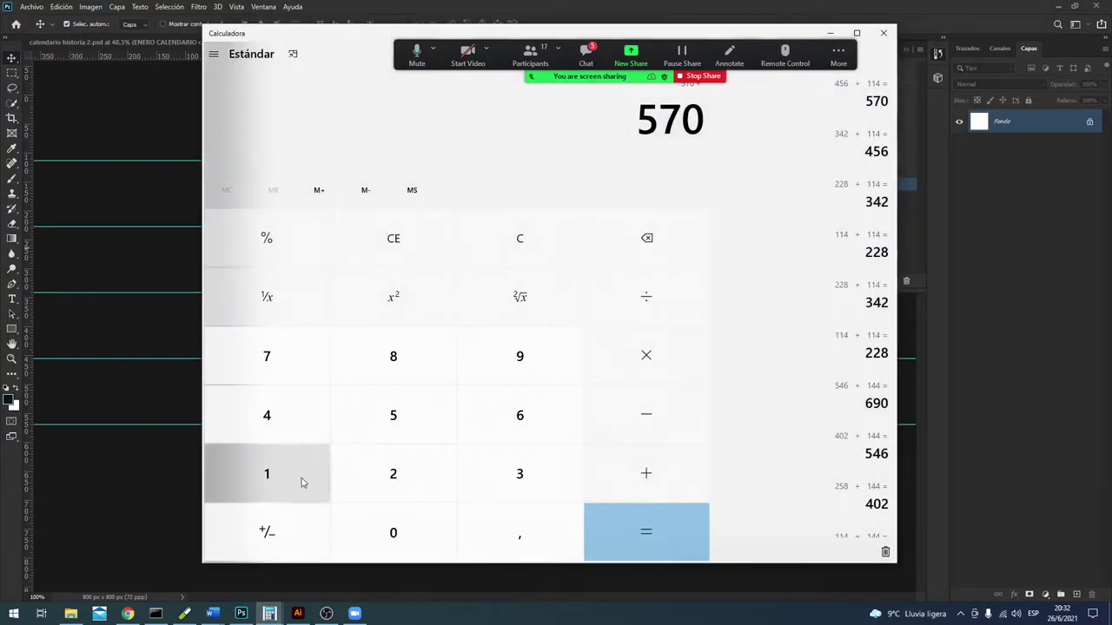
click(298, 472)
click(267, 416)
click(621, 546)
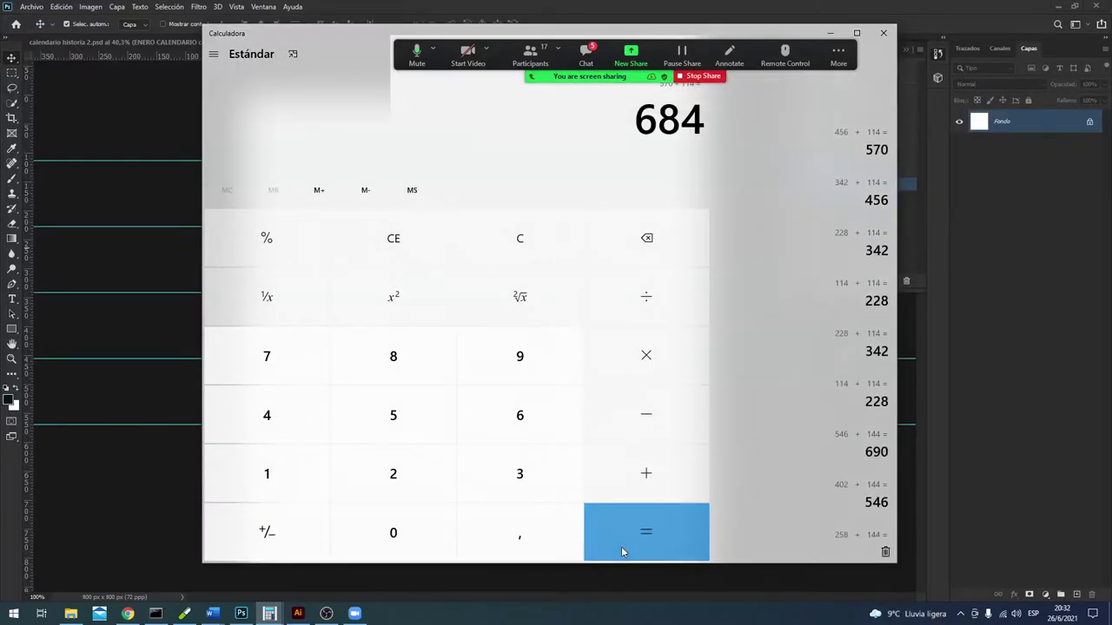
key(alt+Tab)
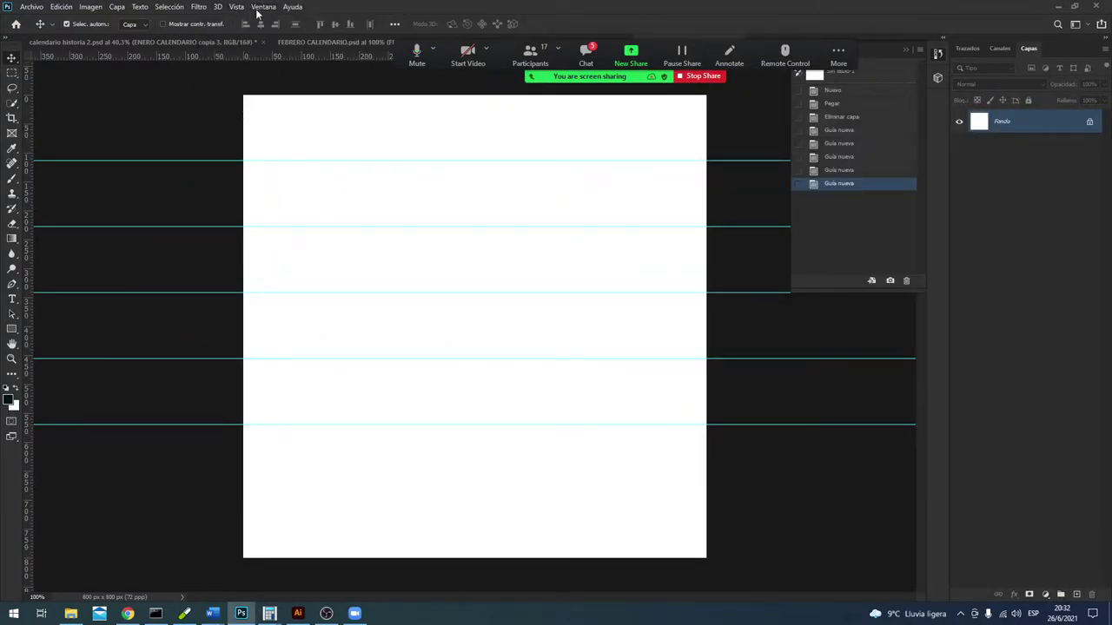
click(247, 6)
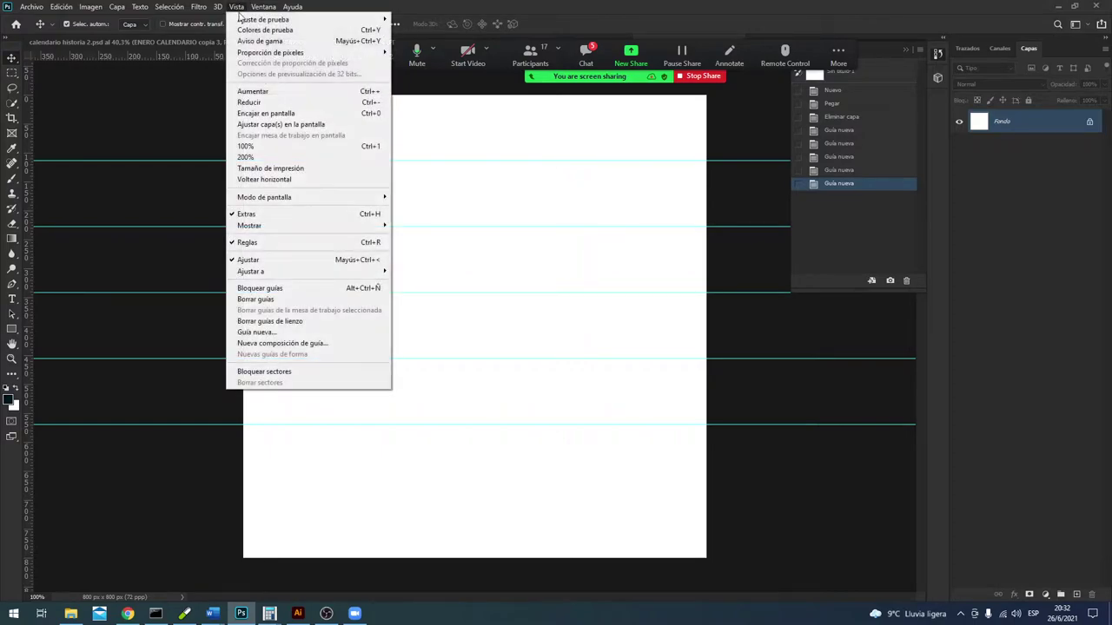
click(323, 333)
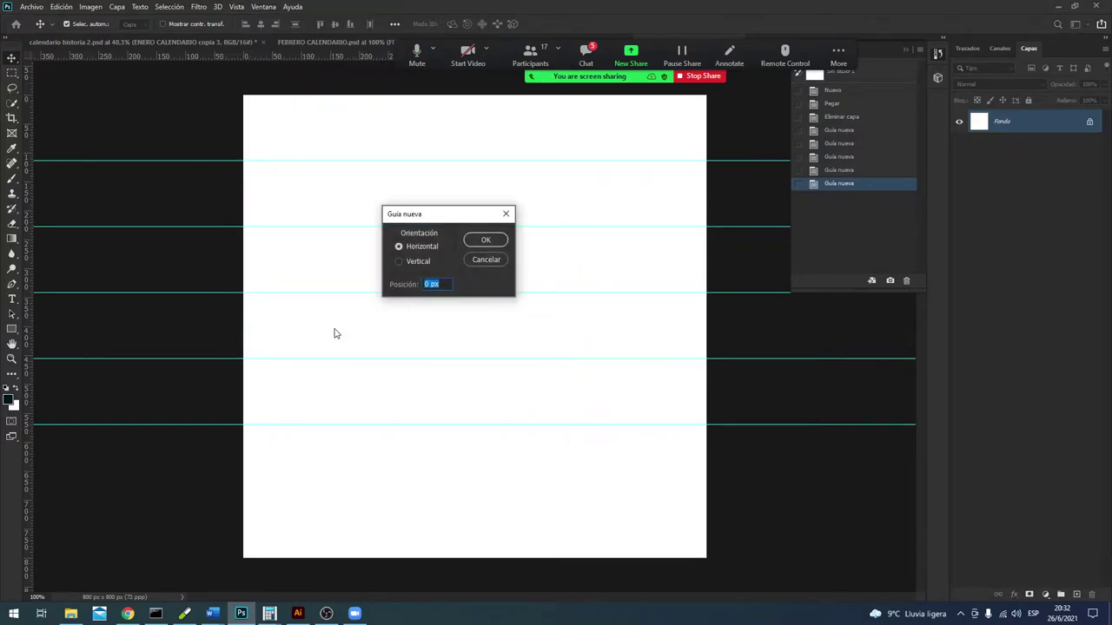
text(684)
key(Return)
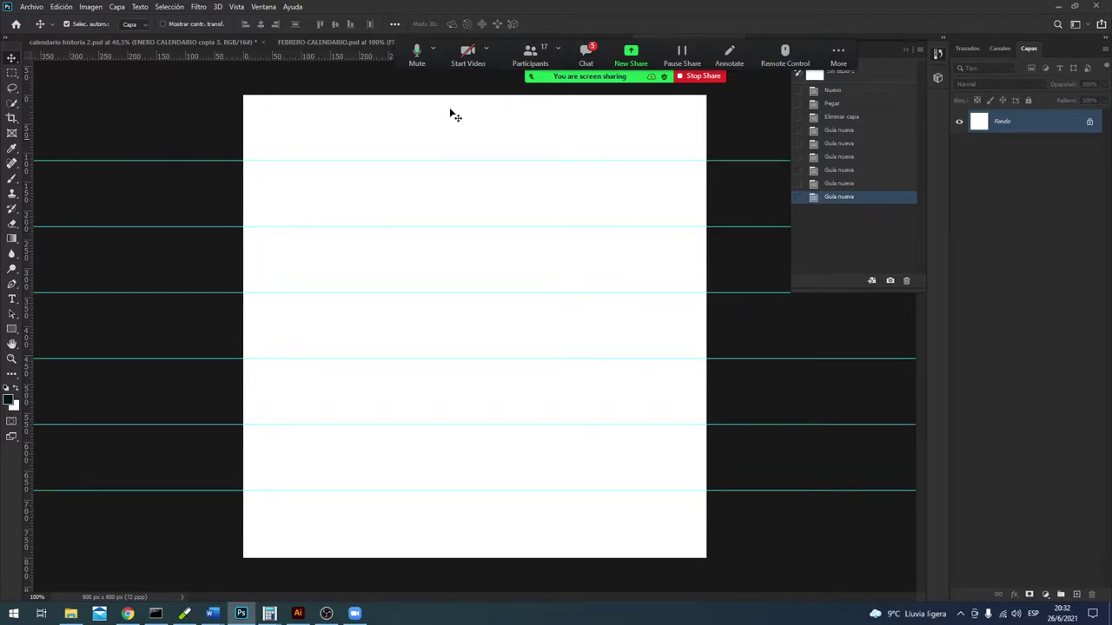
click(596, 53)
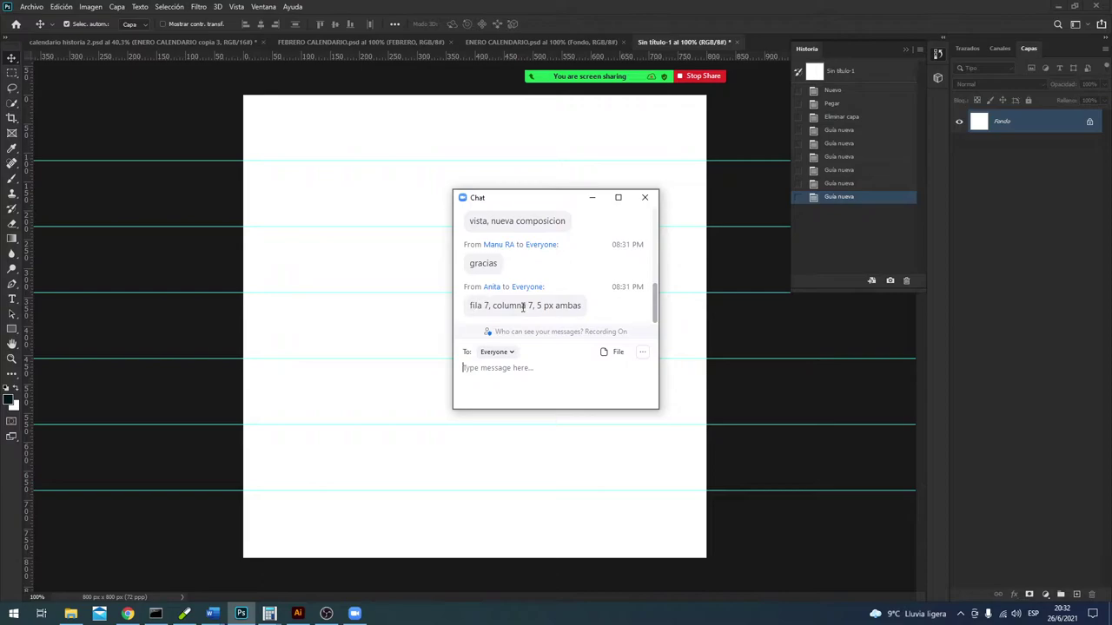
scroll(496, 303, up, 1)
scroll(513, 305, up, 1)
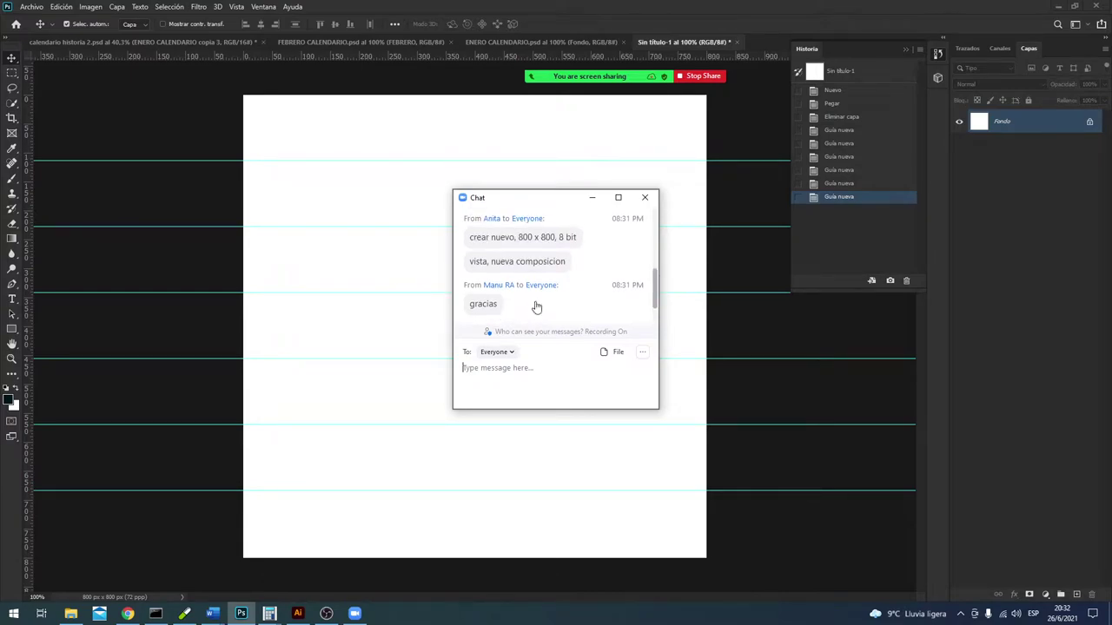
scroll(534, 302, up, 2)
scroll(547, 271, up, 1)
scroll(553, 268, down, 1)
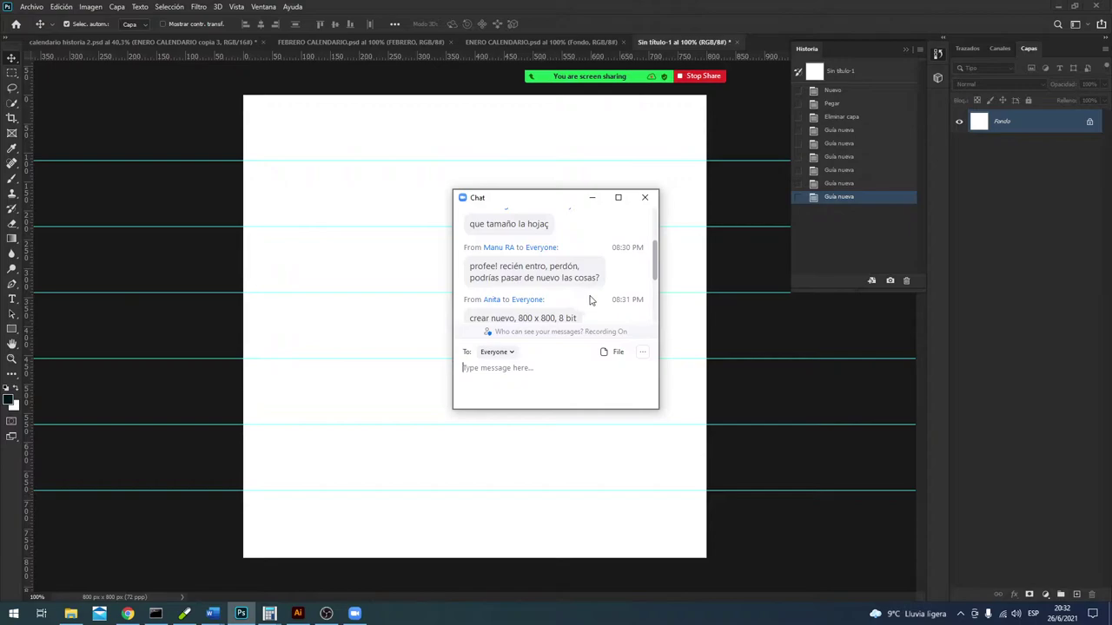
scroll(596, 296, down, 1)
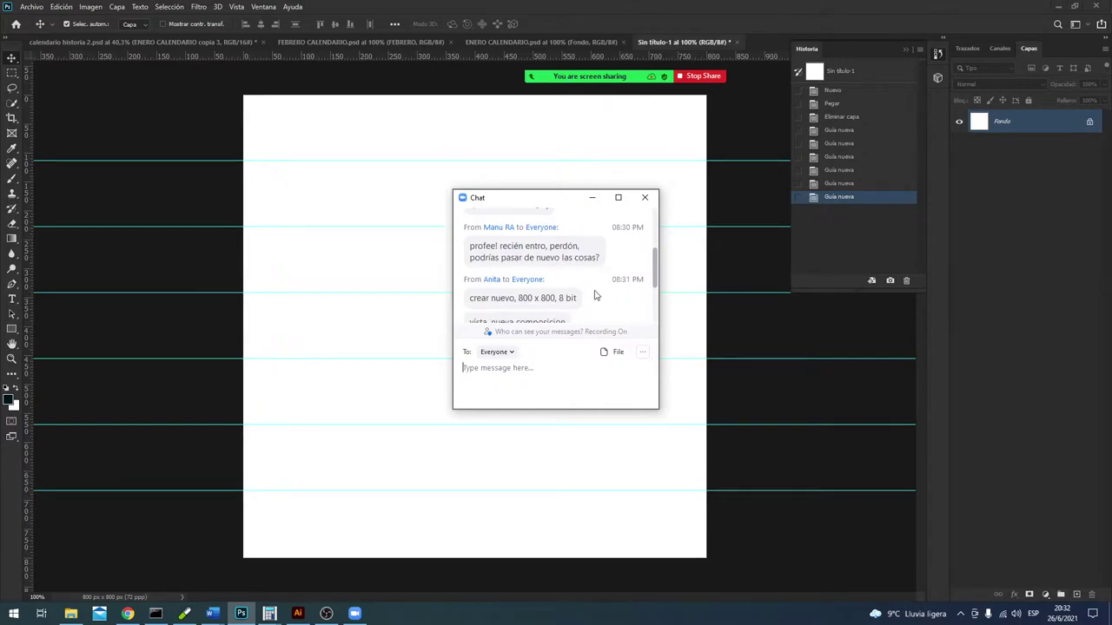
scroll(521, 293, down, 1)
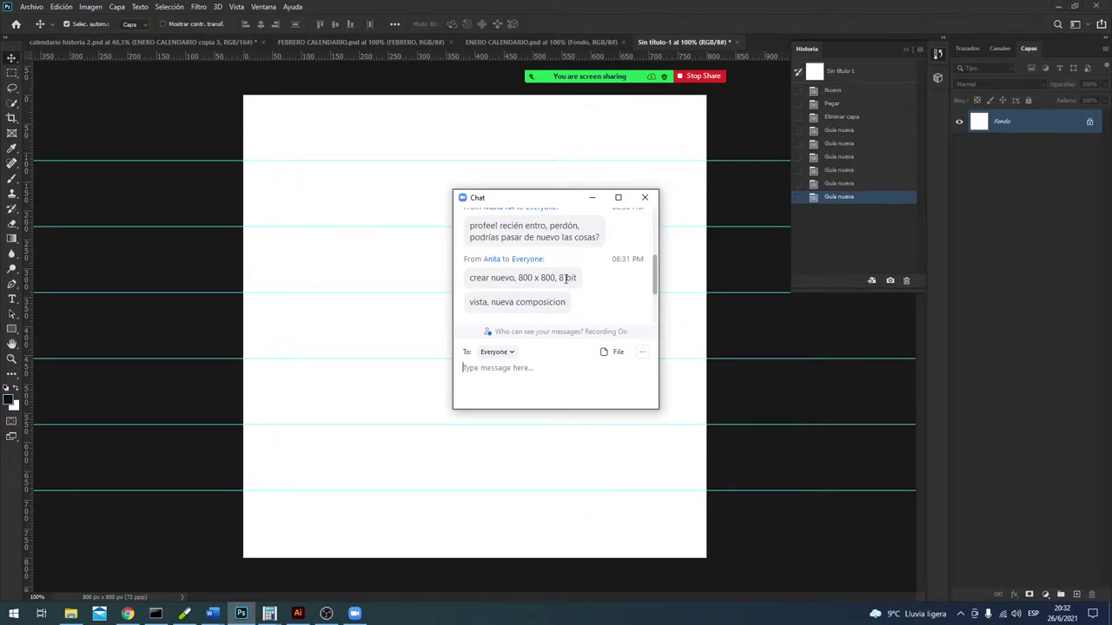
scroll(522, 301, down, 1)
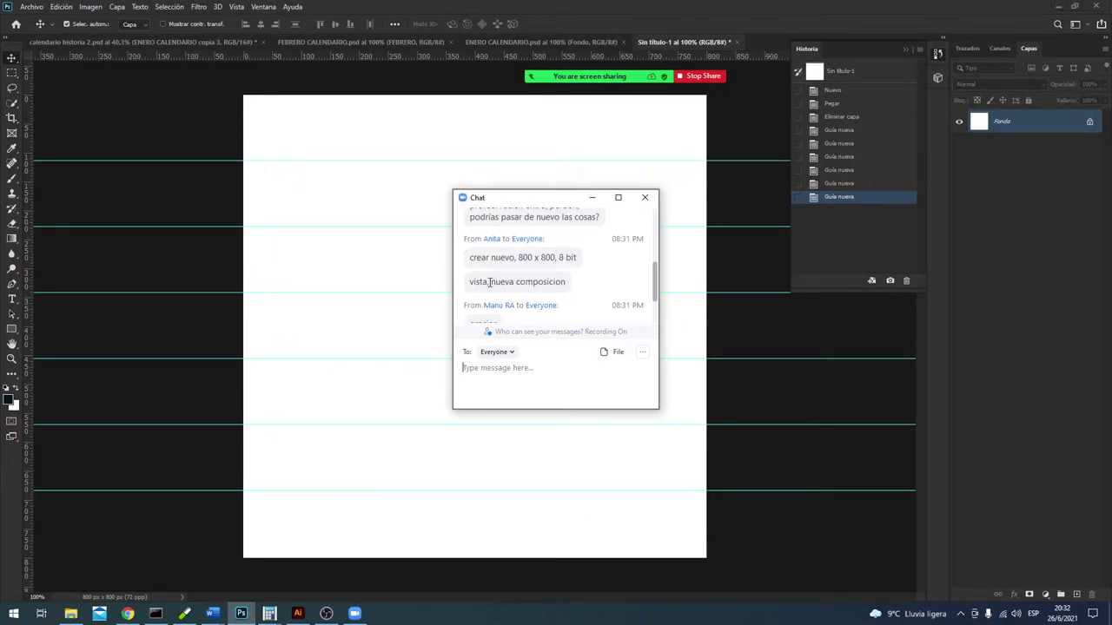
scroll(519, 281, down, 2)
scroll(519, 288, down, 1)
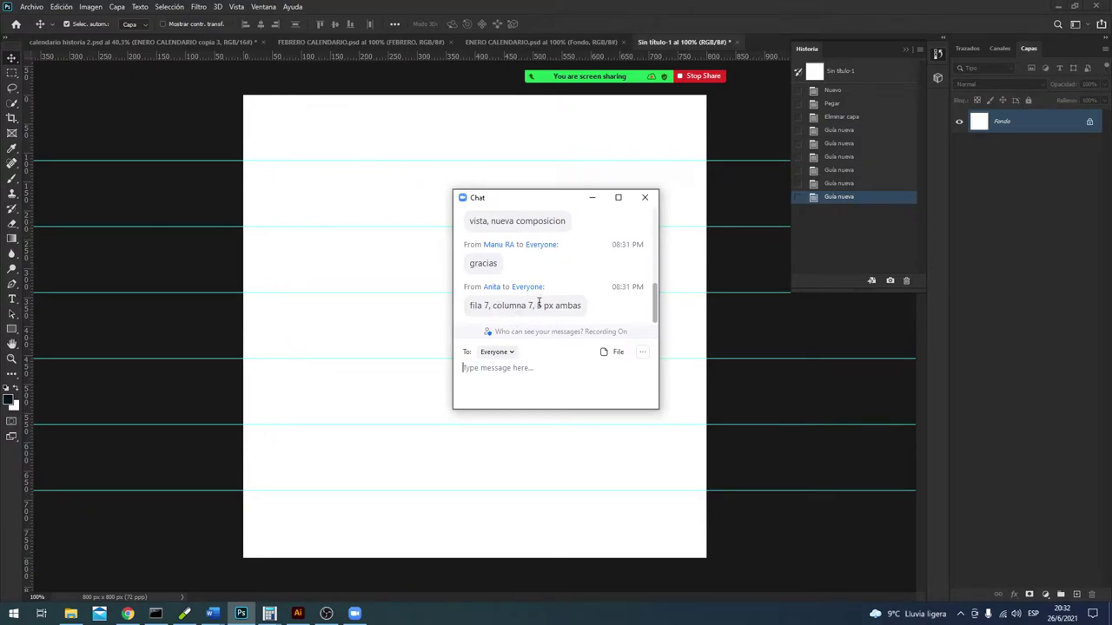
click(592, 197)
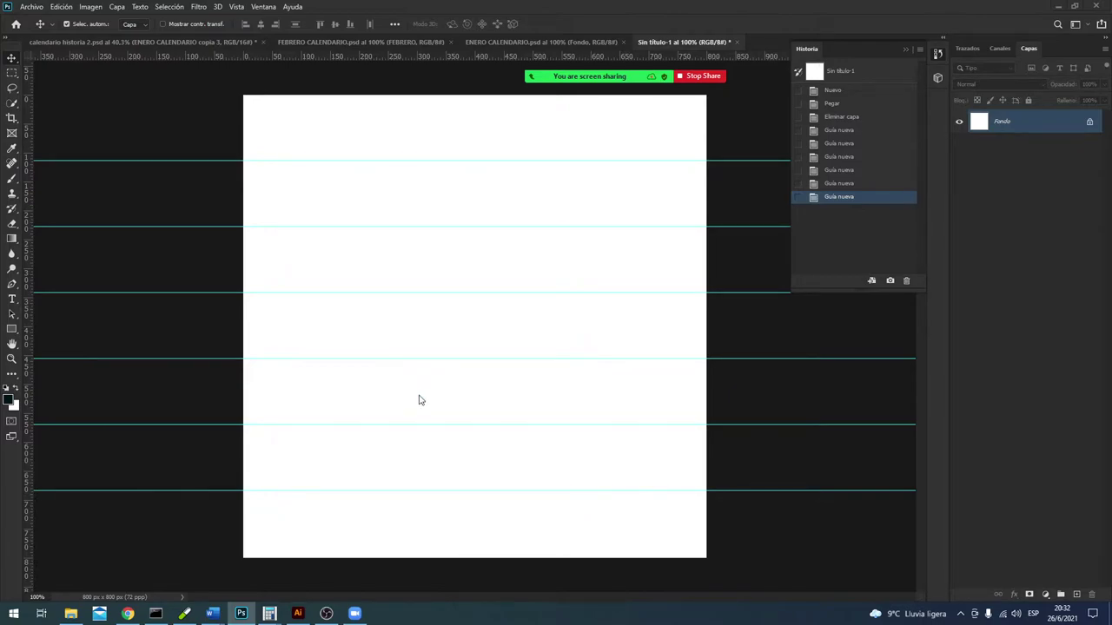
Step: Add a vertical guide at 114 px, checking positions in Calculator
key(alt+Tab)
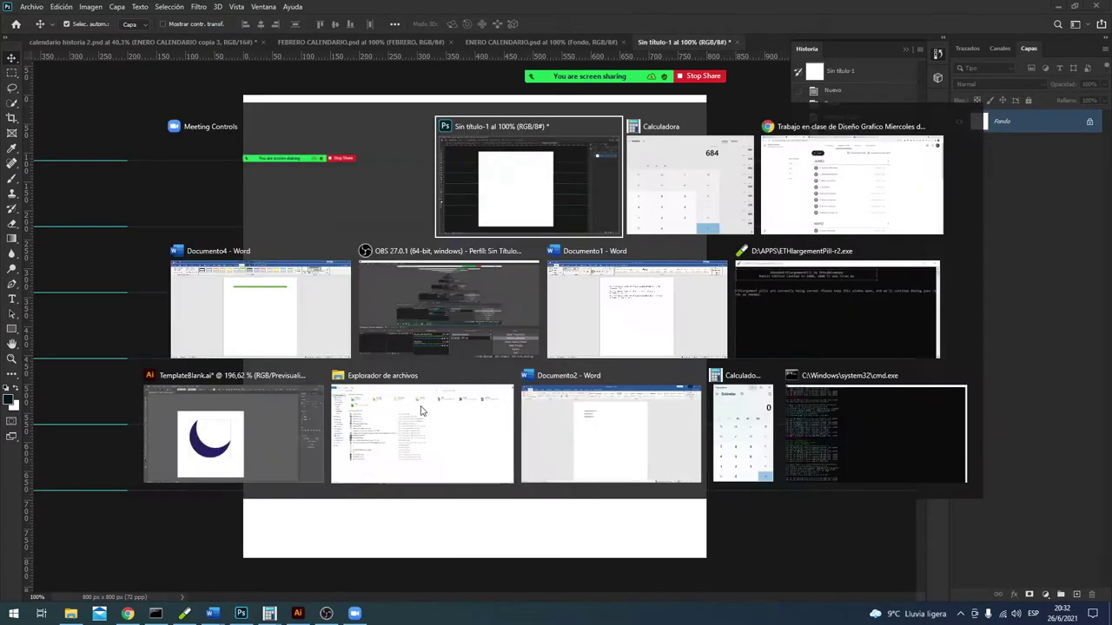
key(alt+Tab)
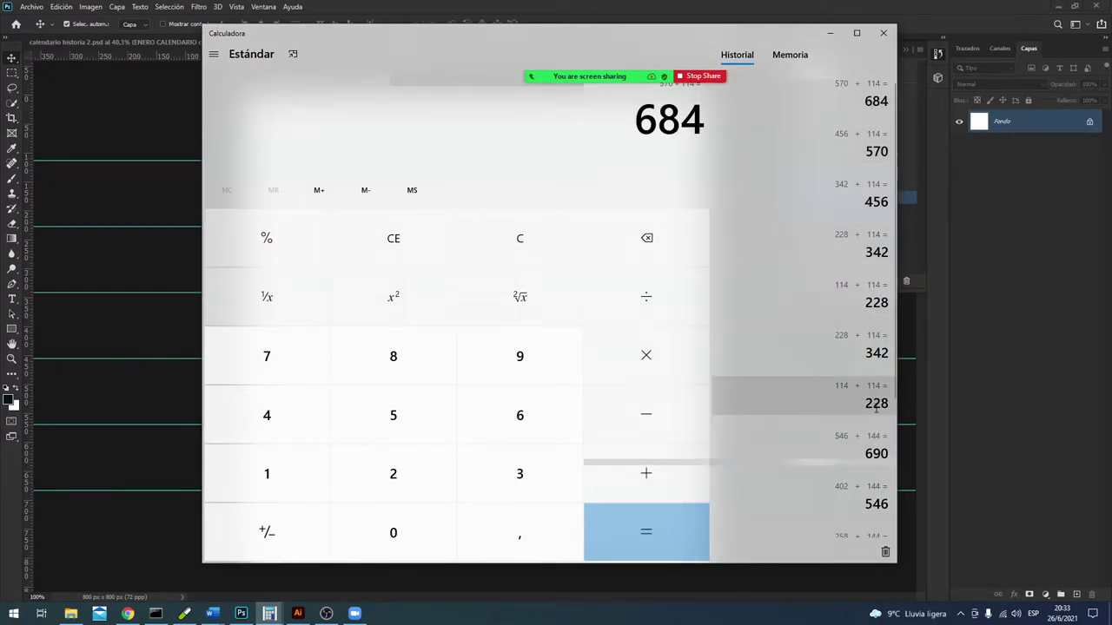
click(128, 310)
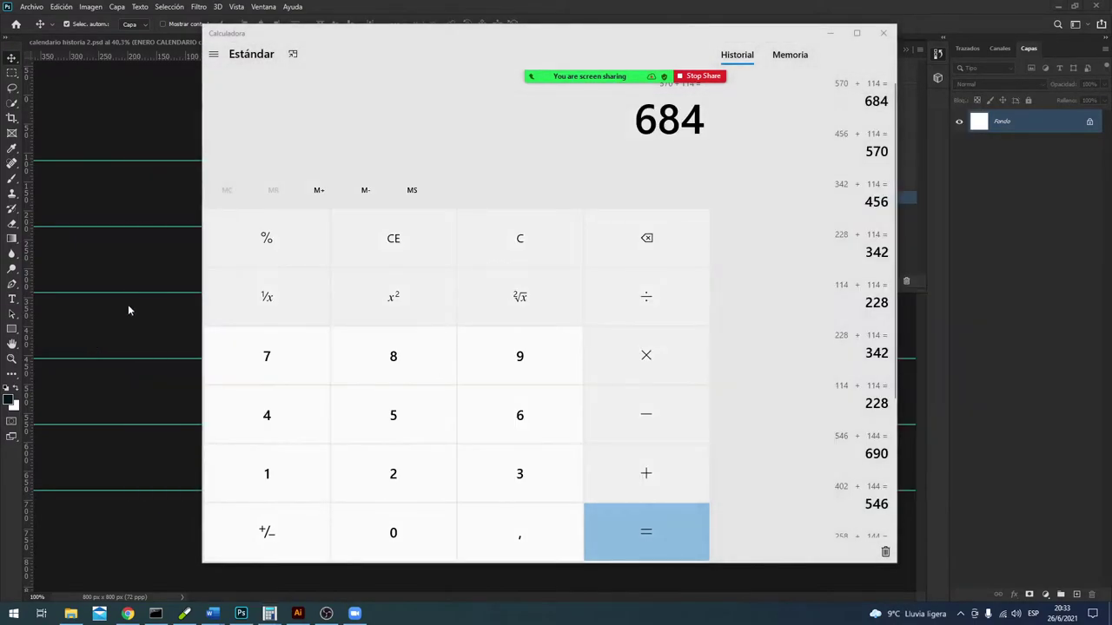
click(144, 105)
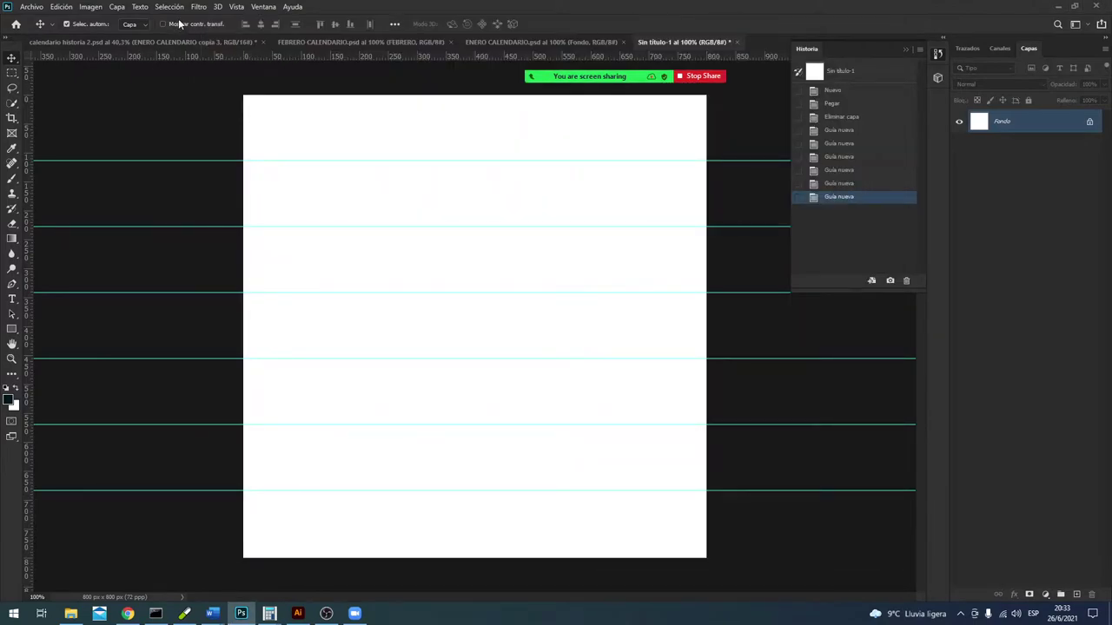
click(236, 7)
click(293, 332)
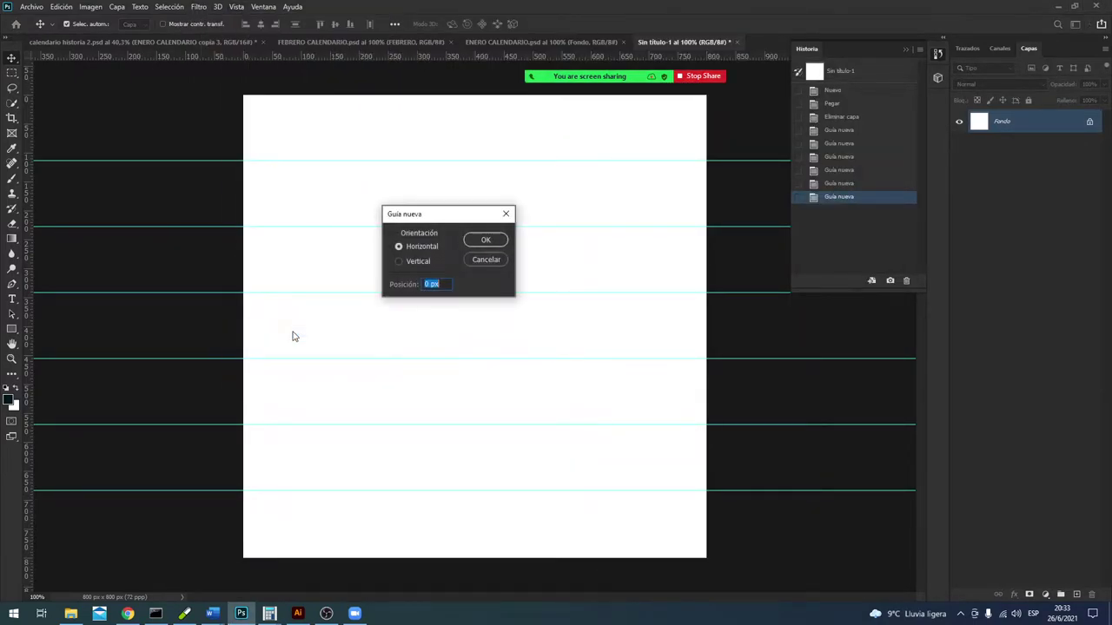
click(406, 260)
click(432, 284)
text(114)
key(Return)
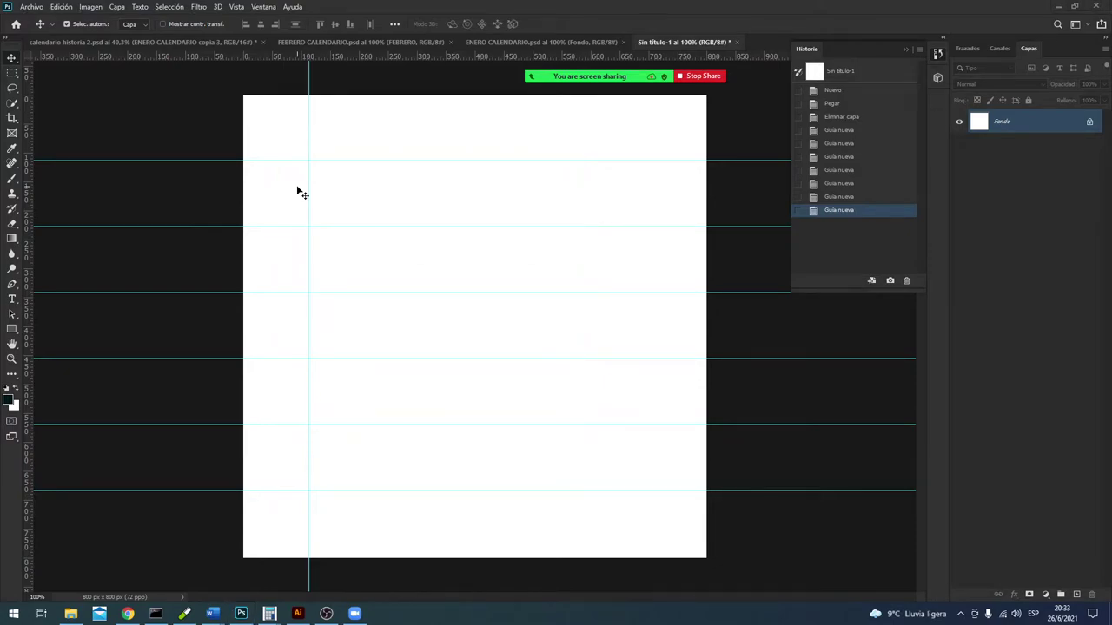
key(alt+Tab)
click(746, 230)
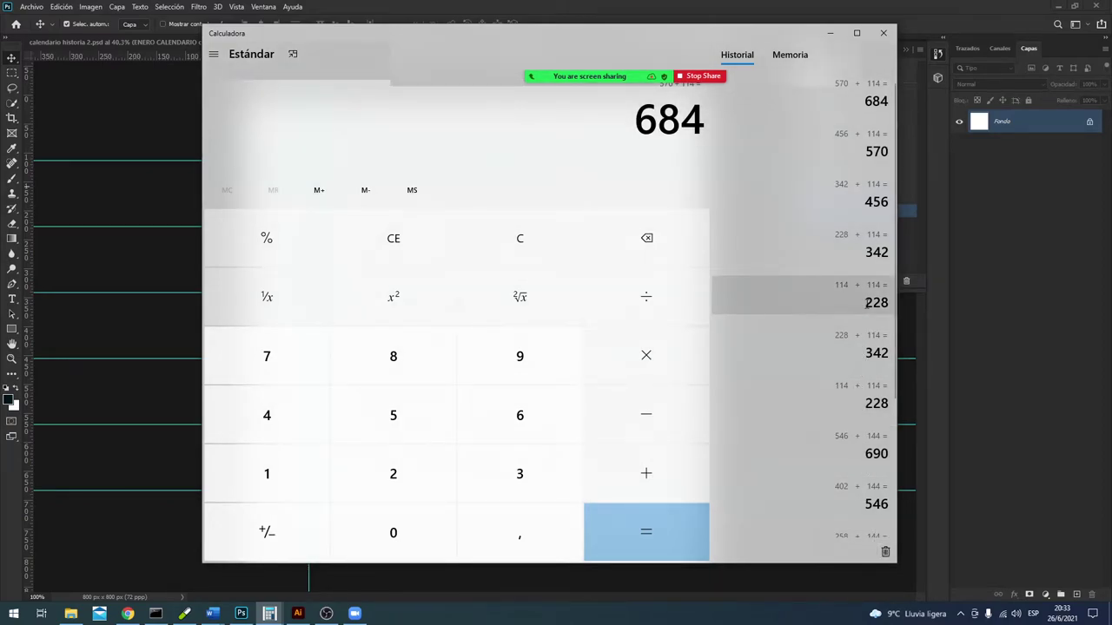
click(133, 205)
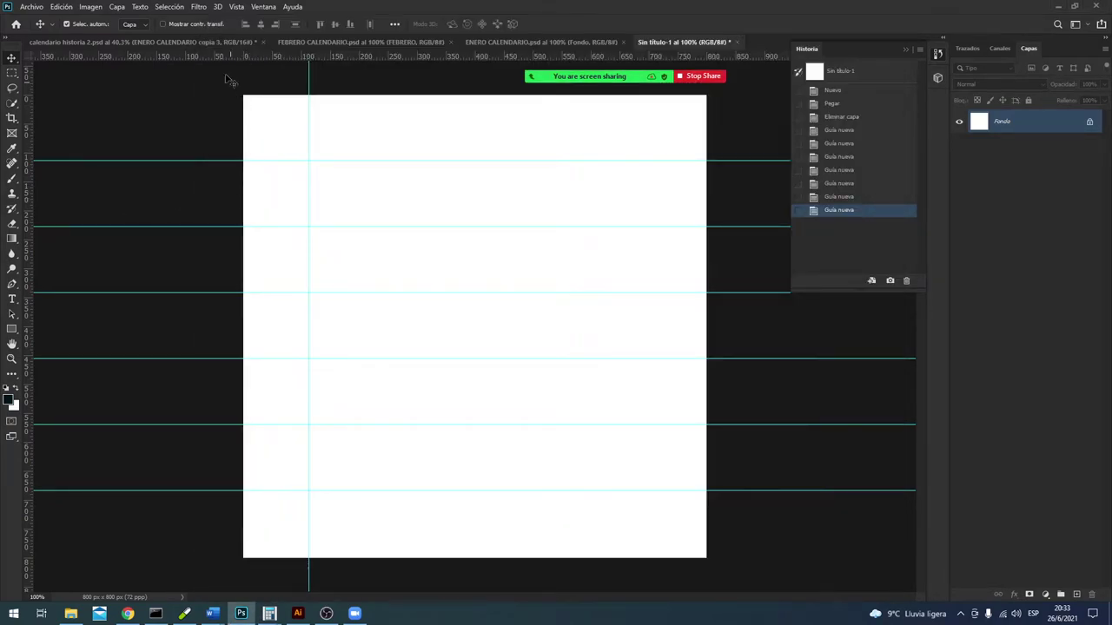
Step: Add a vertical guide at 228 px and check the next position in Calculator
click(237, 7)
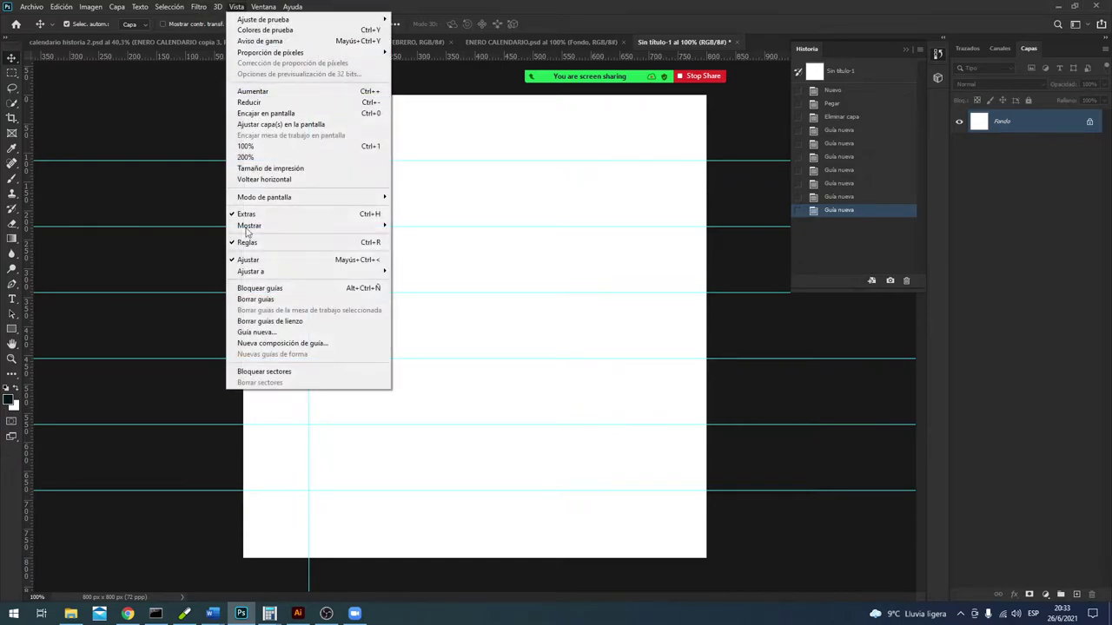
click(287, 331)
text(228)
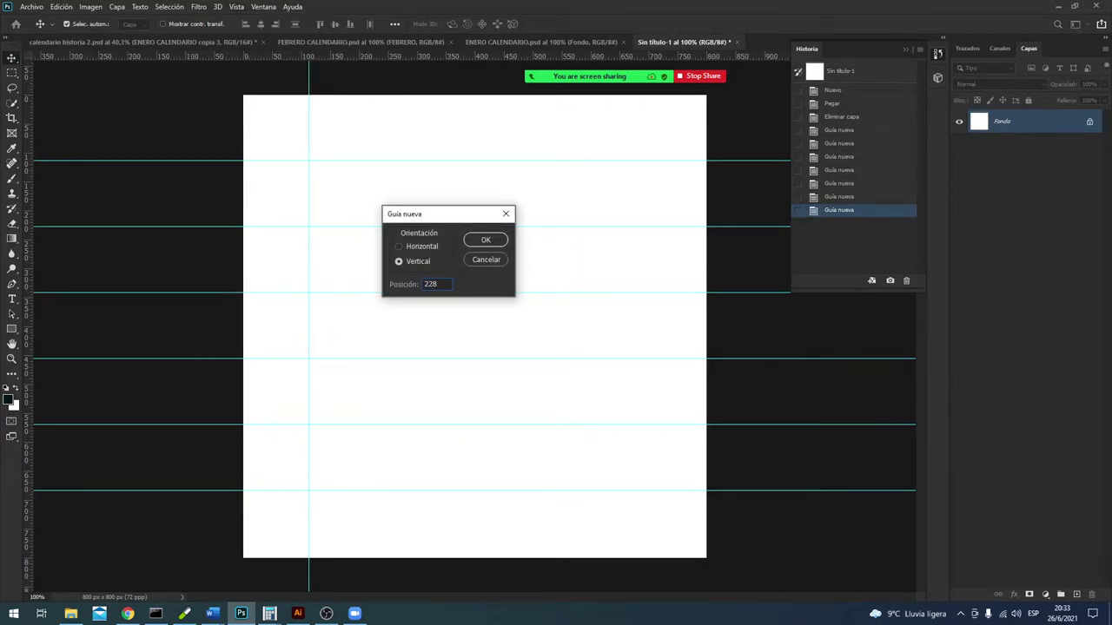
key(Return)
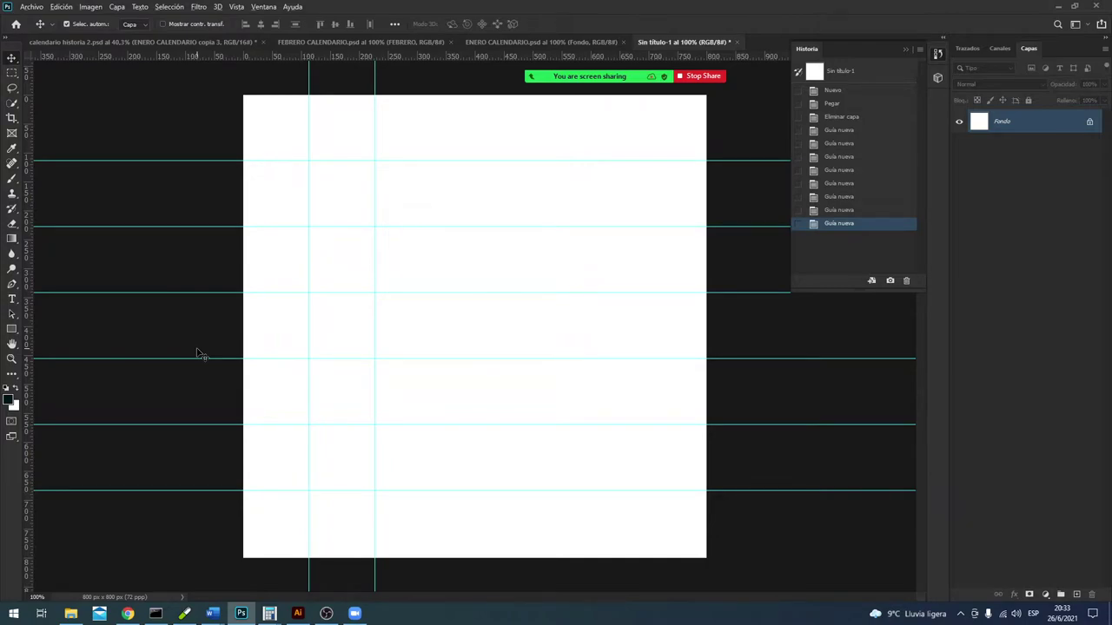
key(alt+Tab)
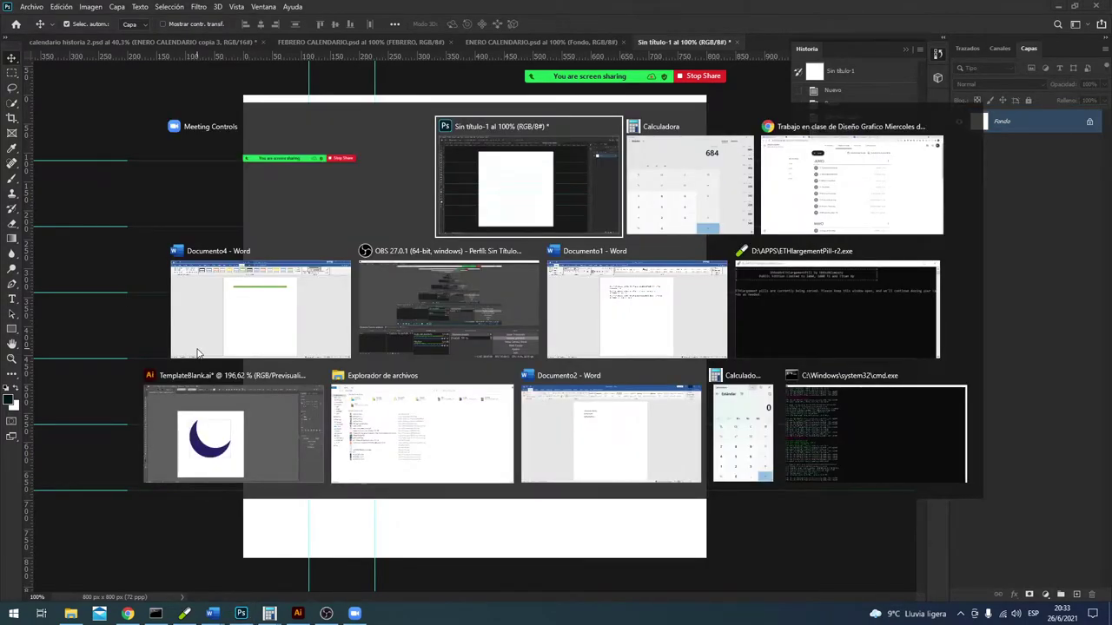
key(alt+Tab)
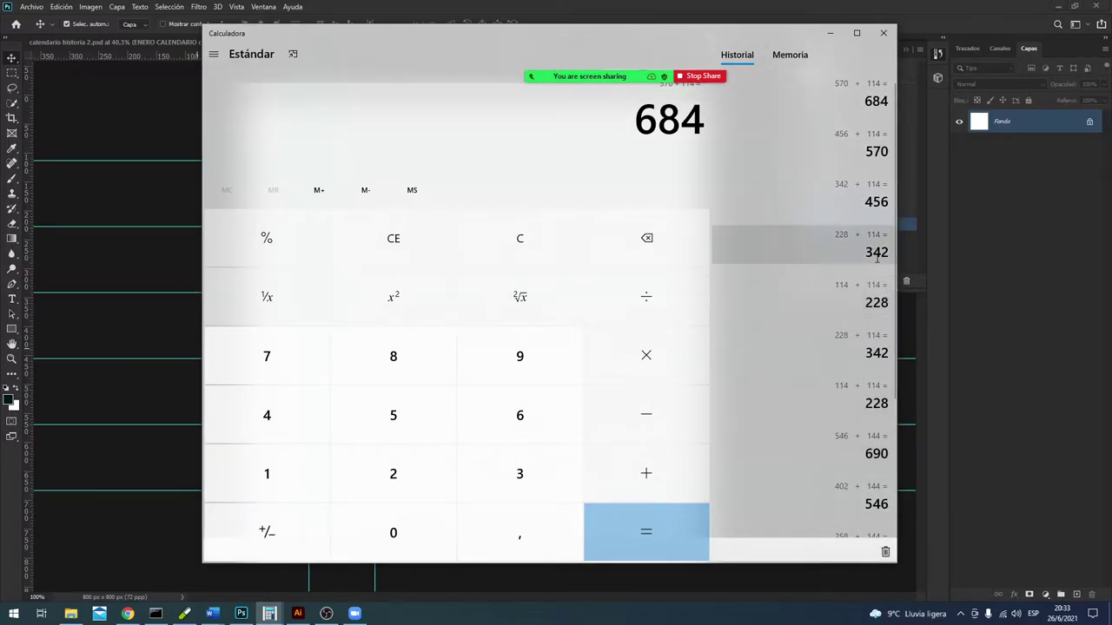
click(80, 315)
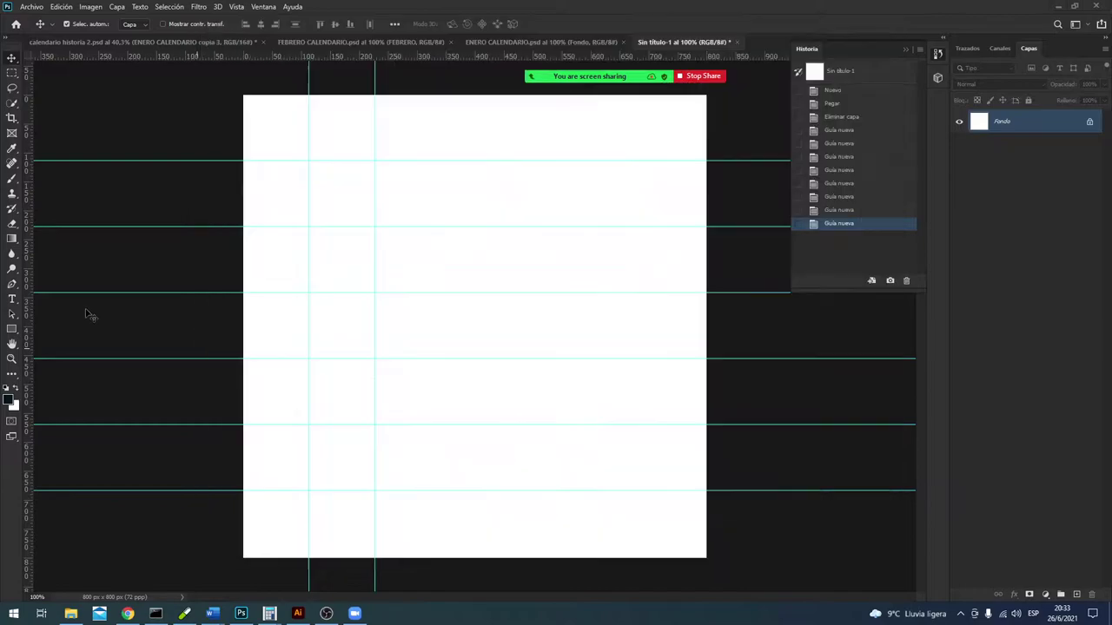
Step: Add a vertical guide at 342 px
click(237, 6)
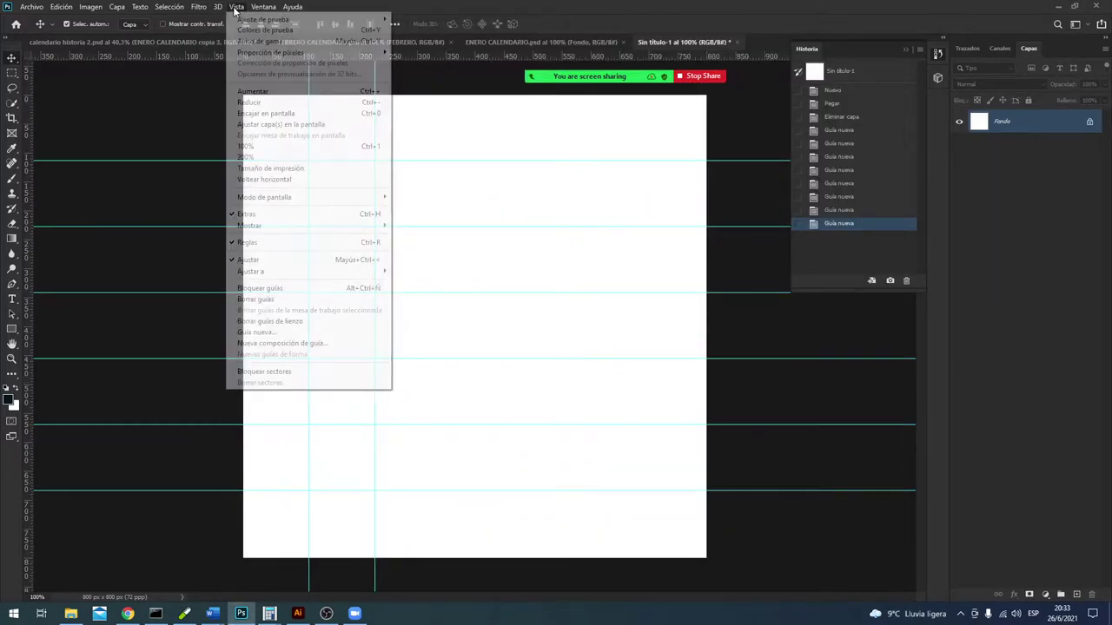
click(296, 333)
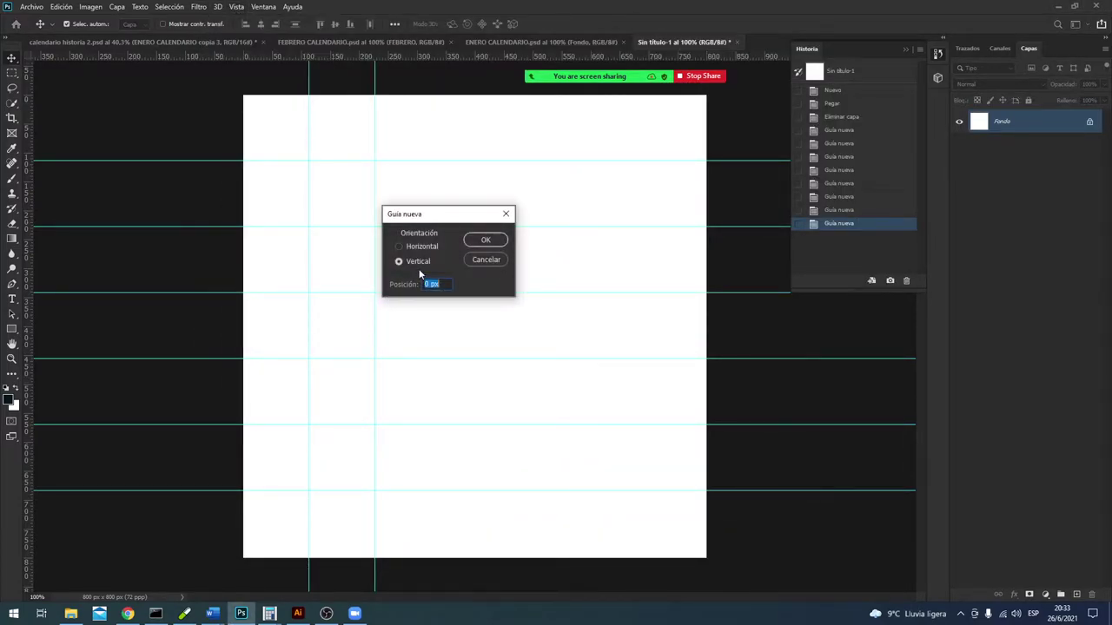
text(342)
key(Return)
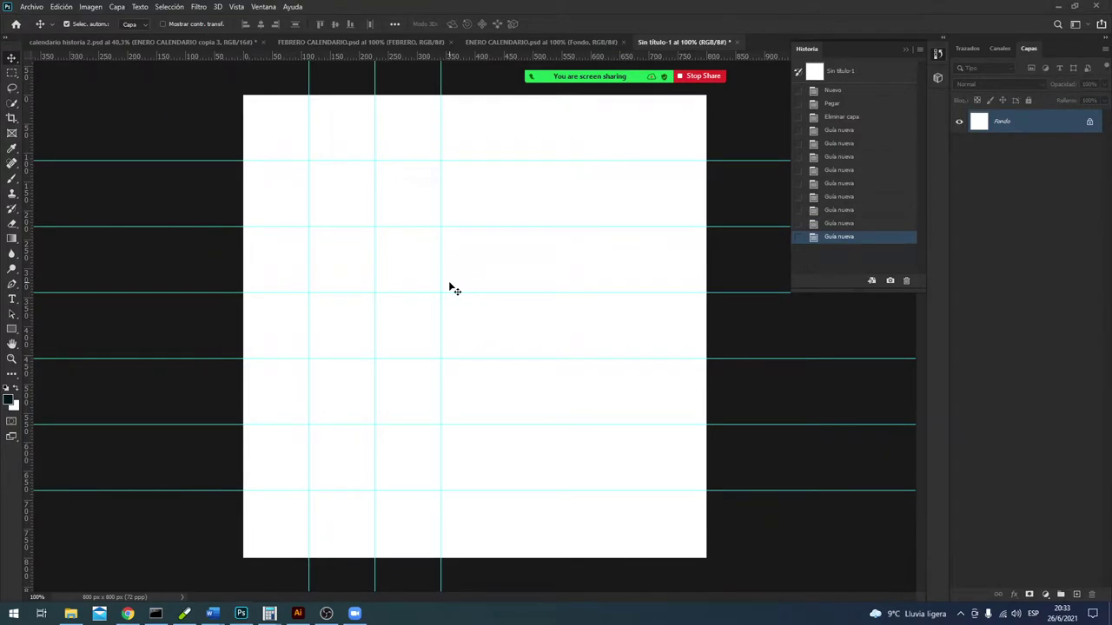
key(alt+Tab)
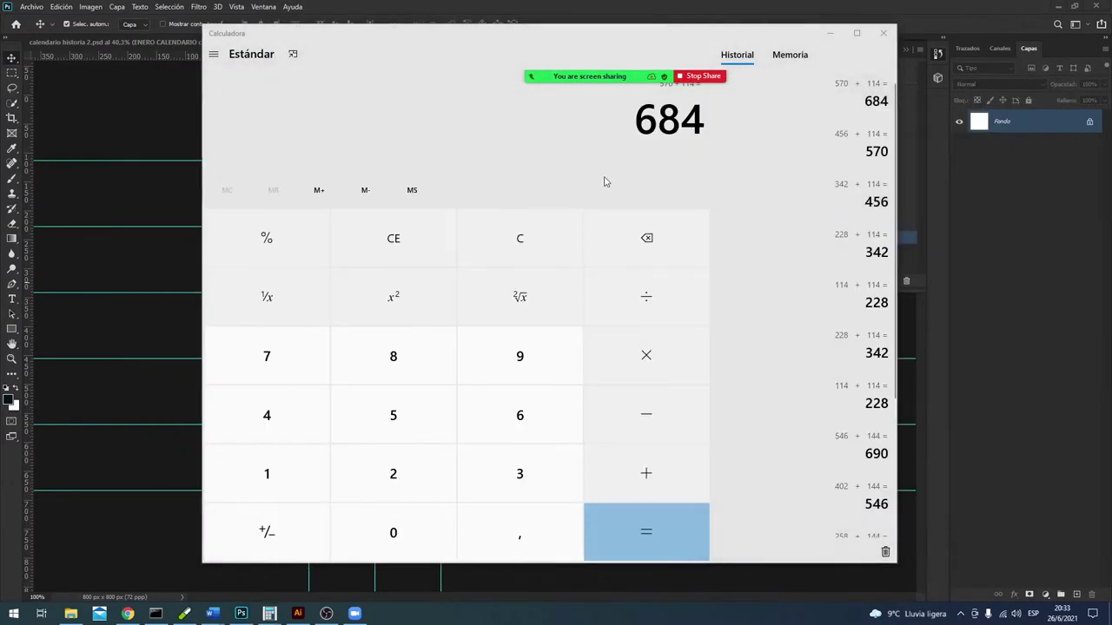
key(alt+Tab)
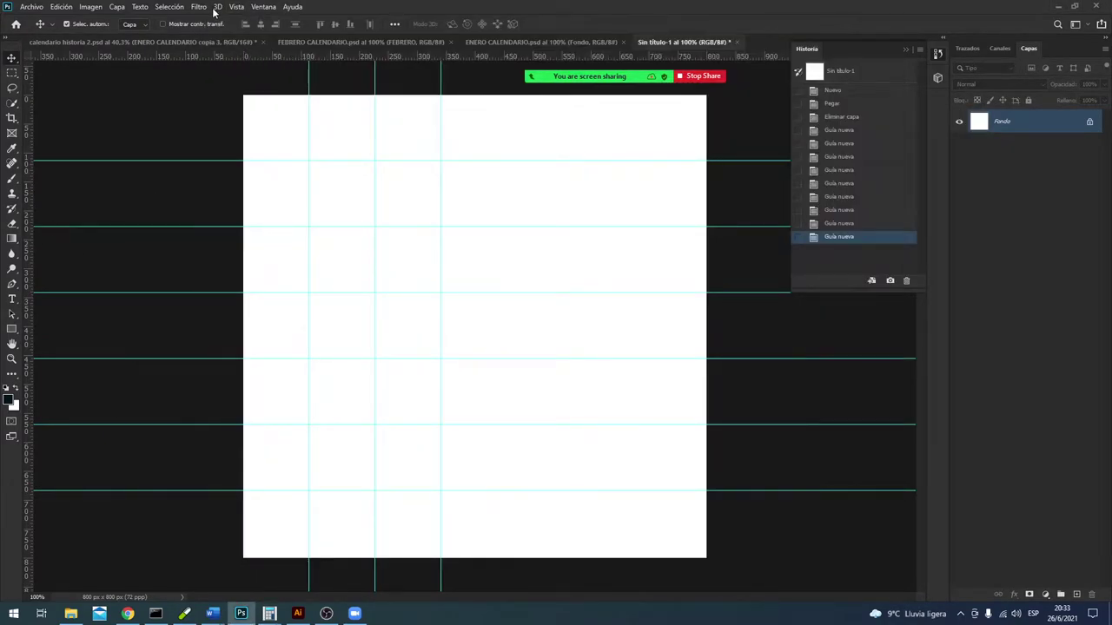
Step: Add a vertical guide at 456 px
click(236, 7)
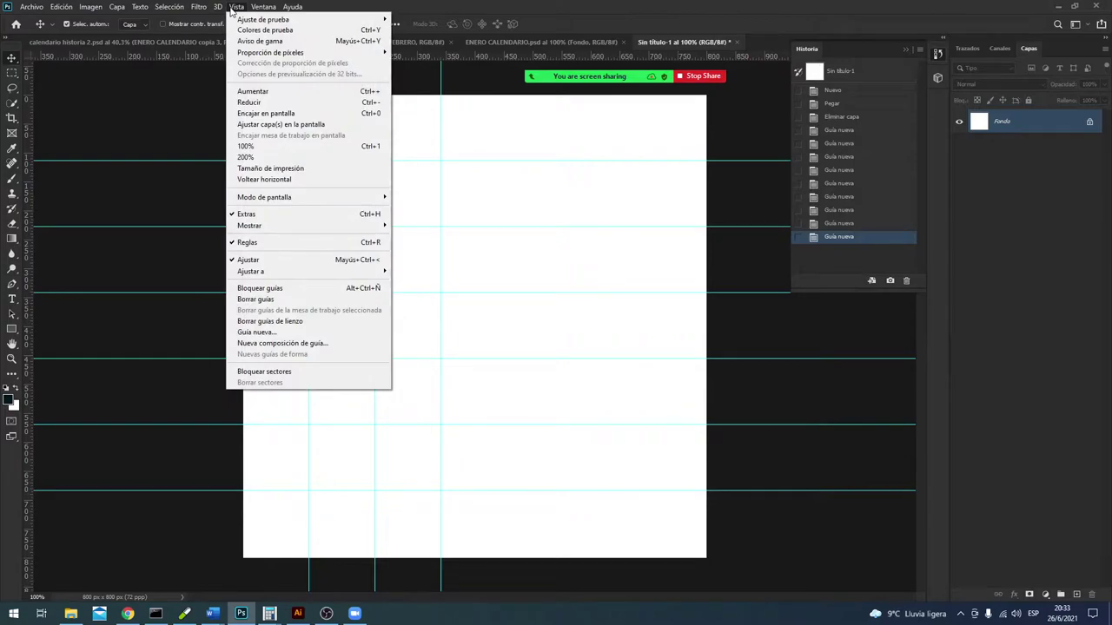
click(298, 336)
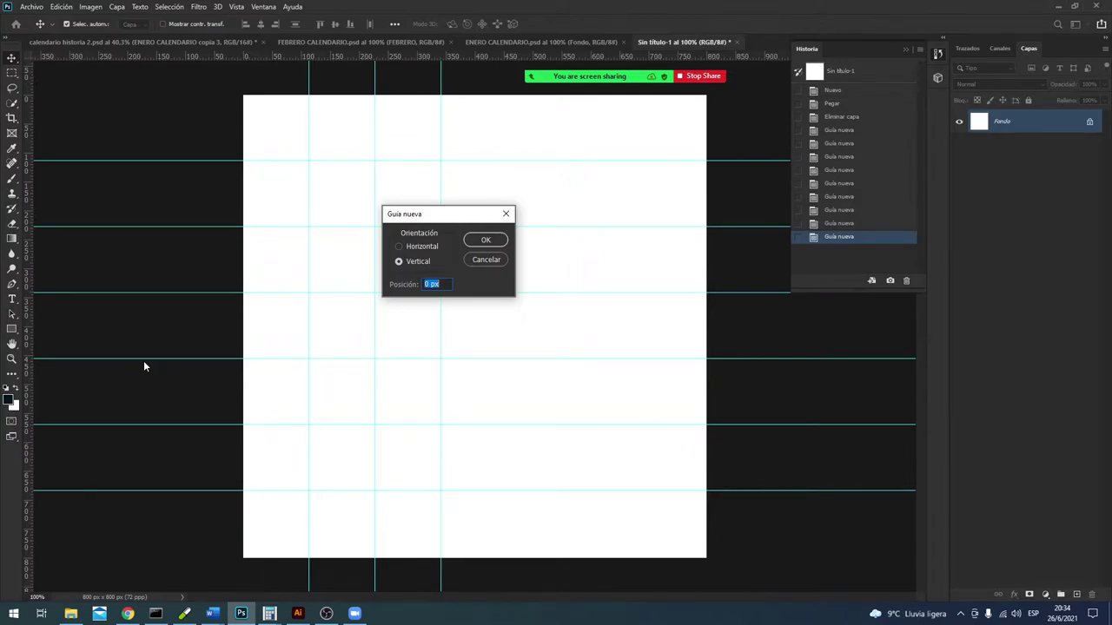
text(456)
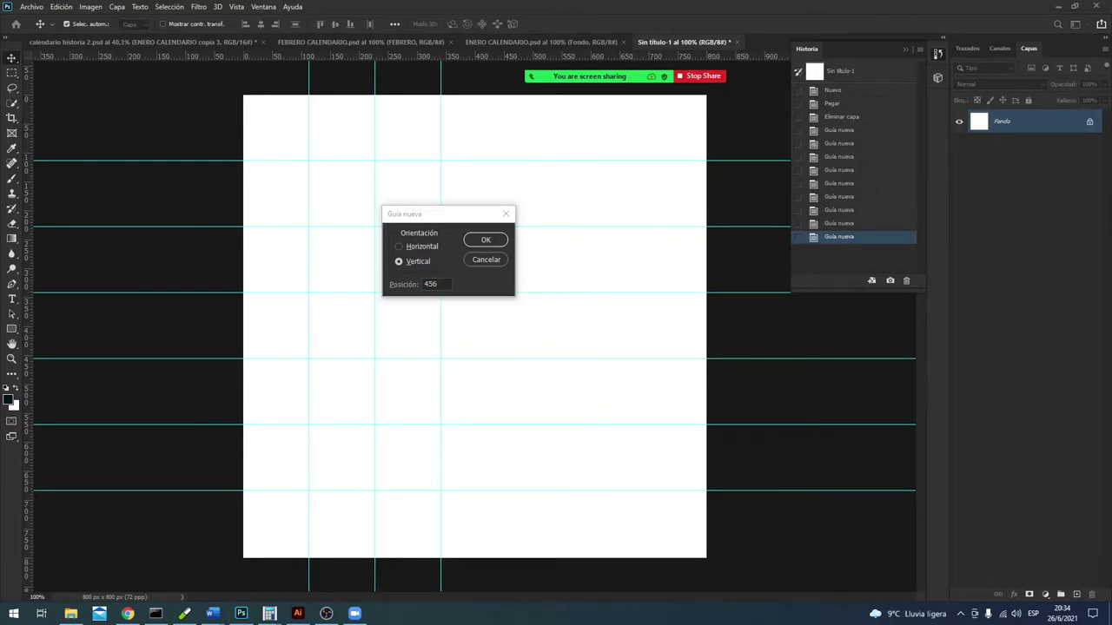
key(alt+Tab)
key(Tab)
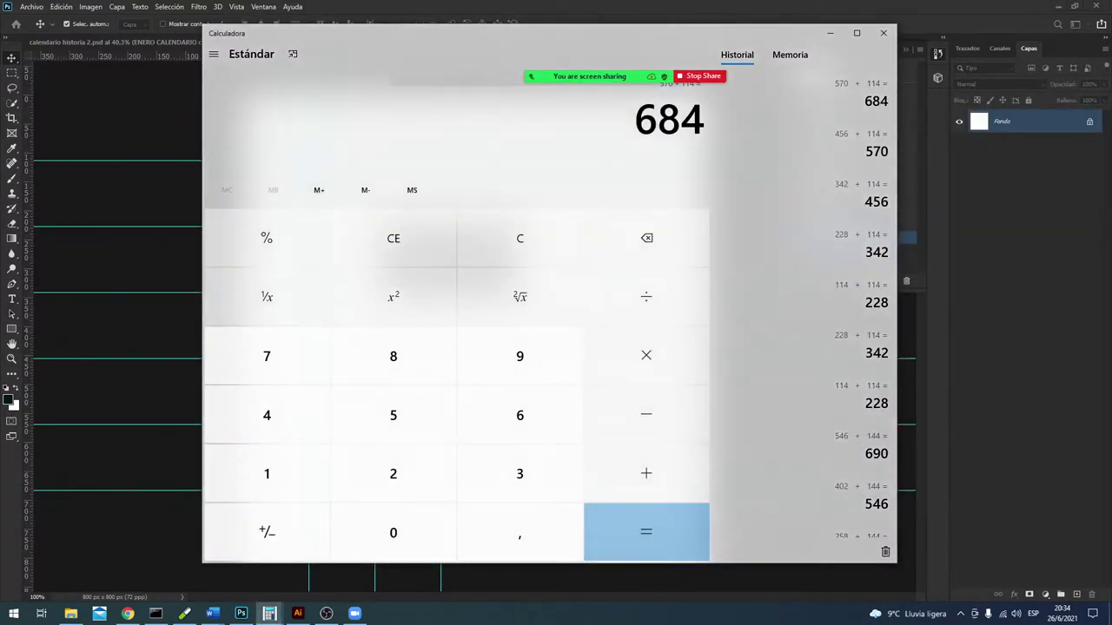
key(alt+Tab)
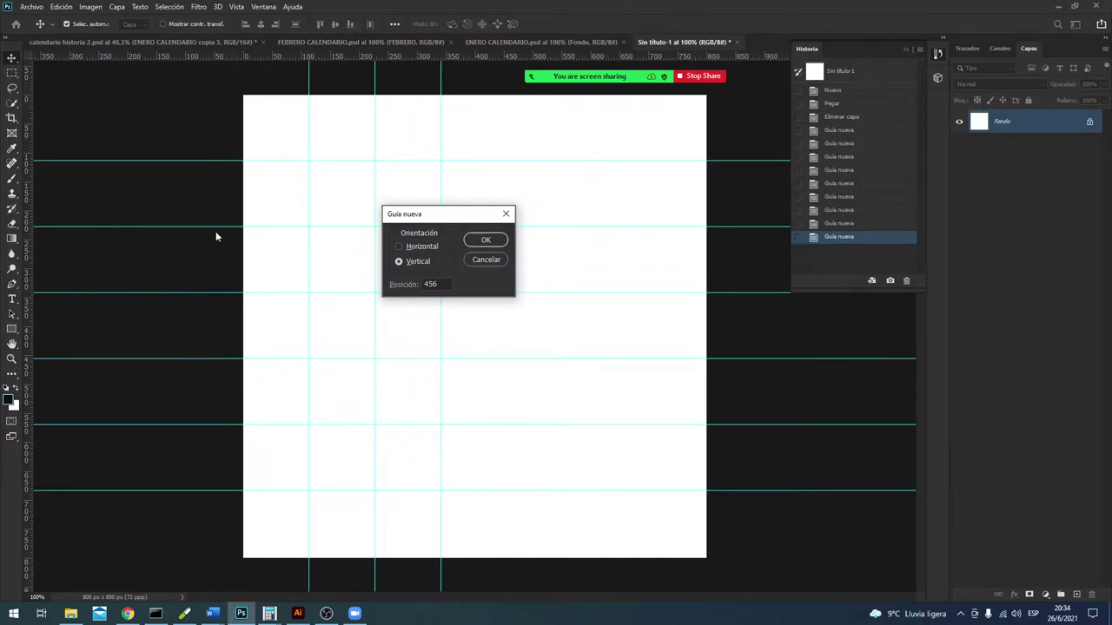
click(496, 242)
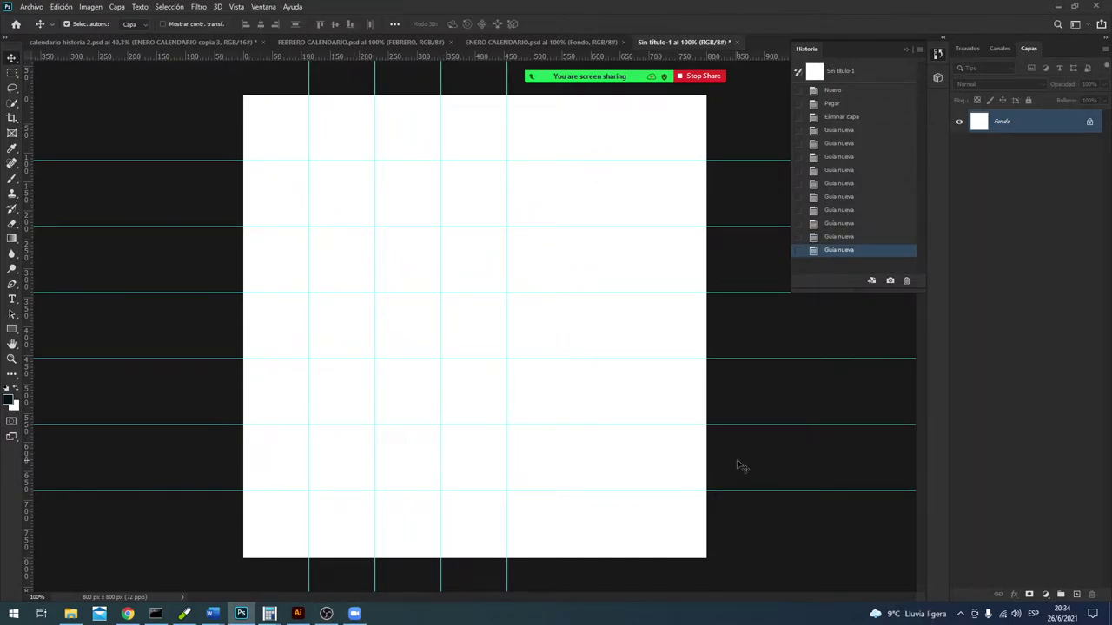
key(alt+Tab)
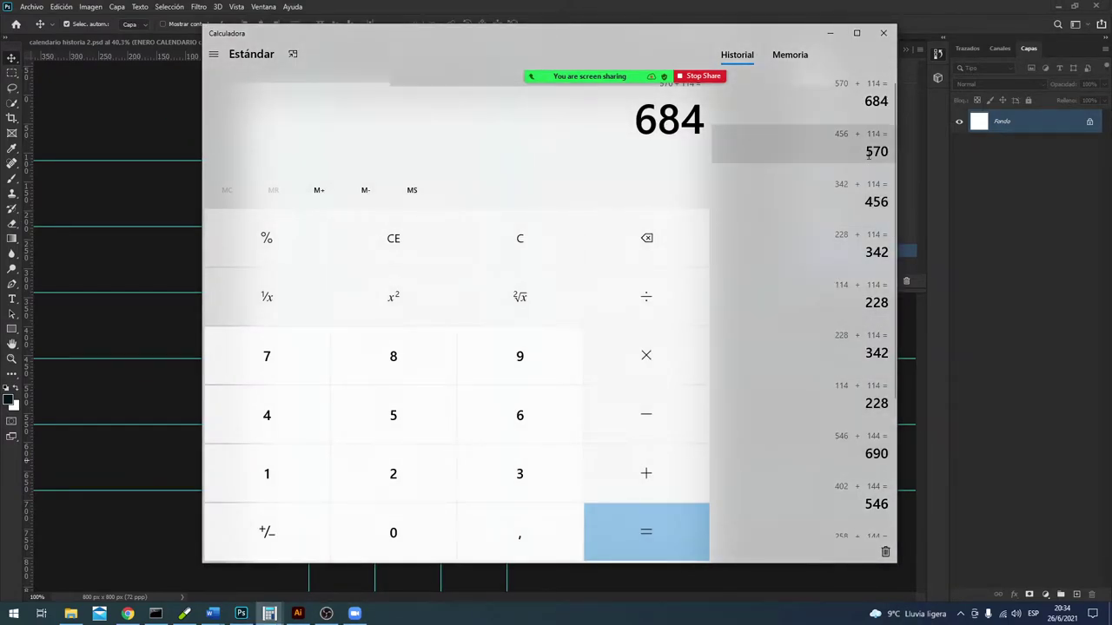
key(alt+Tab)
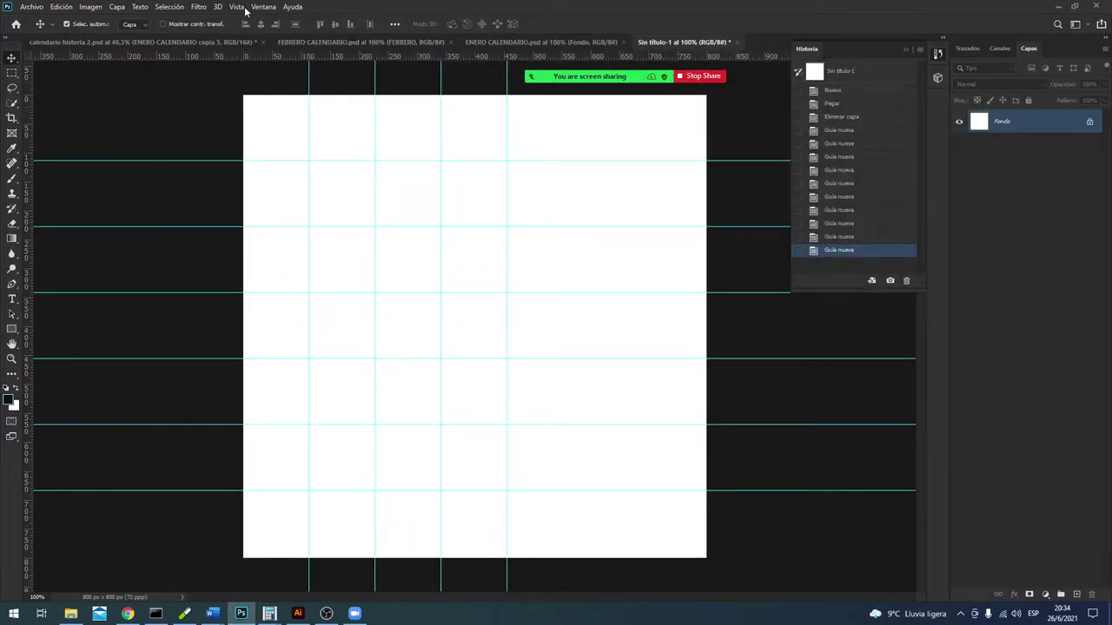
Step: Add vertical guides at 570 and 684 px, then switch to the FEBRERO CALENDARIO document
click(236, 7)
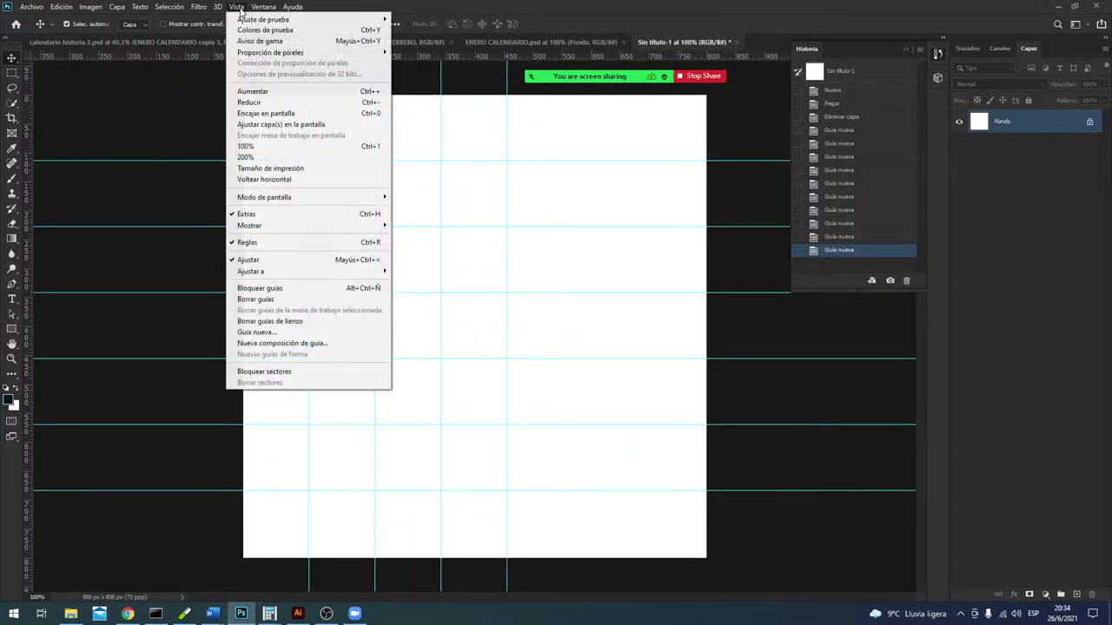
click(288, 332)
text(570)
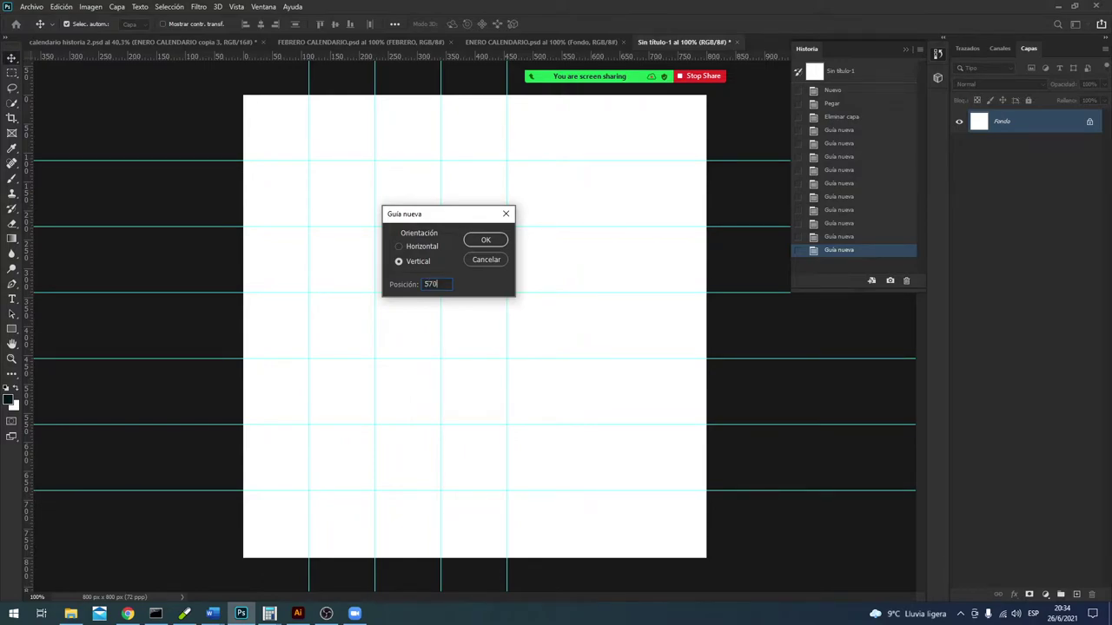
key(Return)
key(alt+Tab)
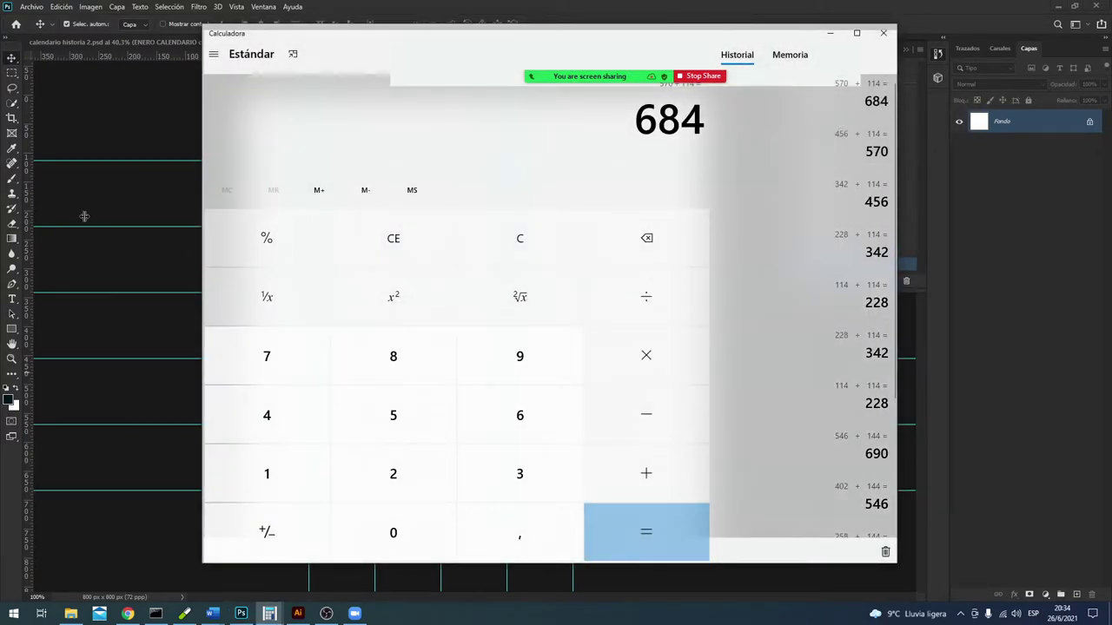
click(117, 241)
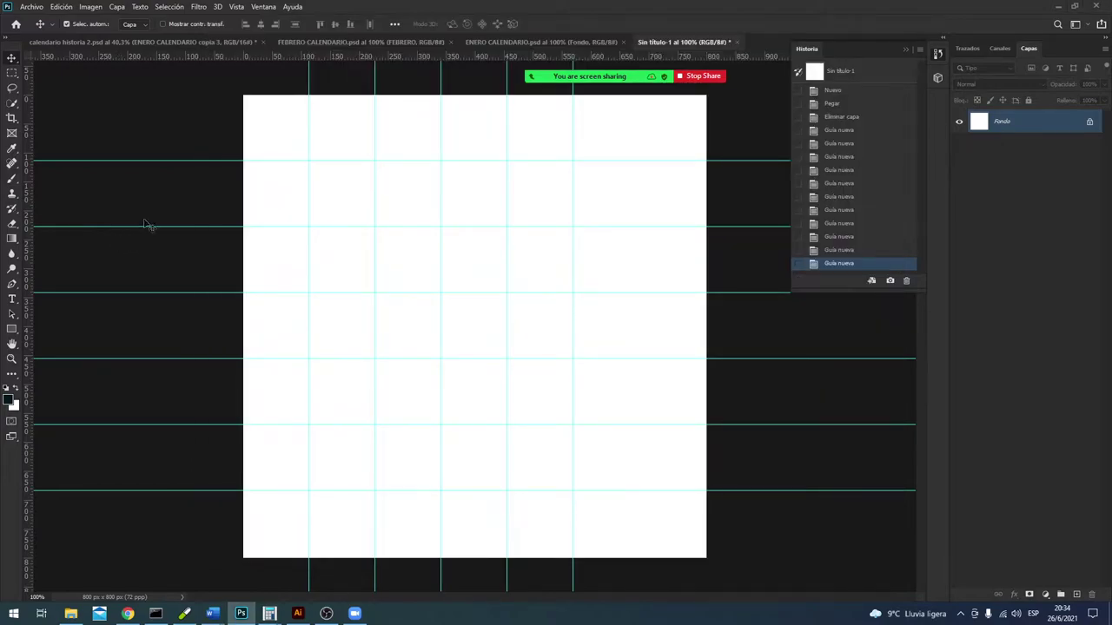
click(232, 7)
click(315, 333)
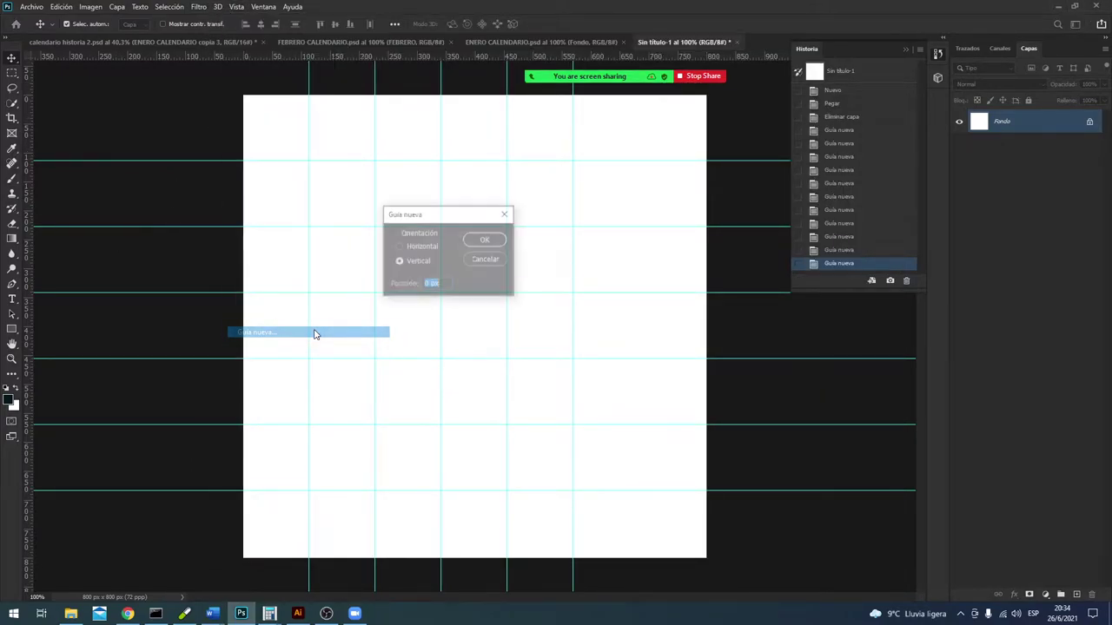
text(684)
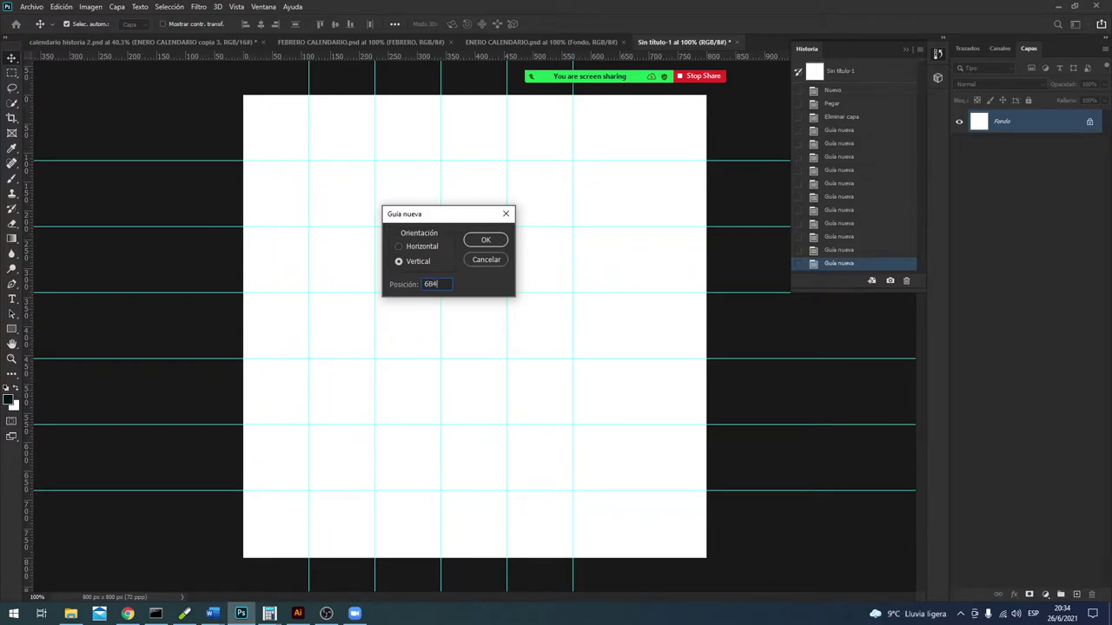
key(Return)
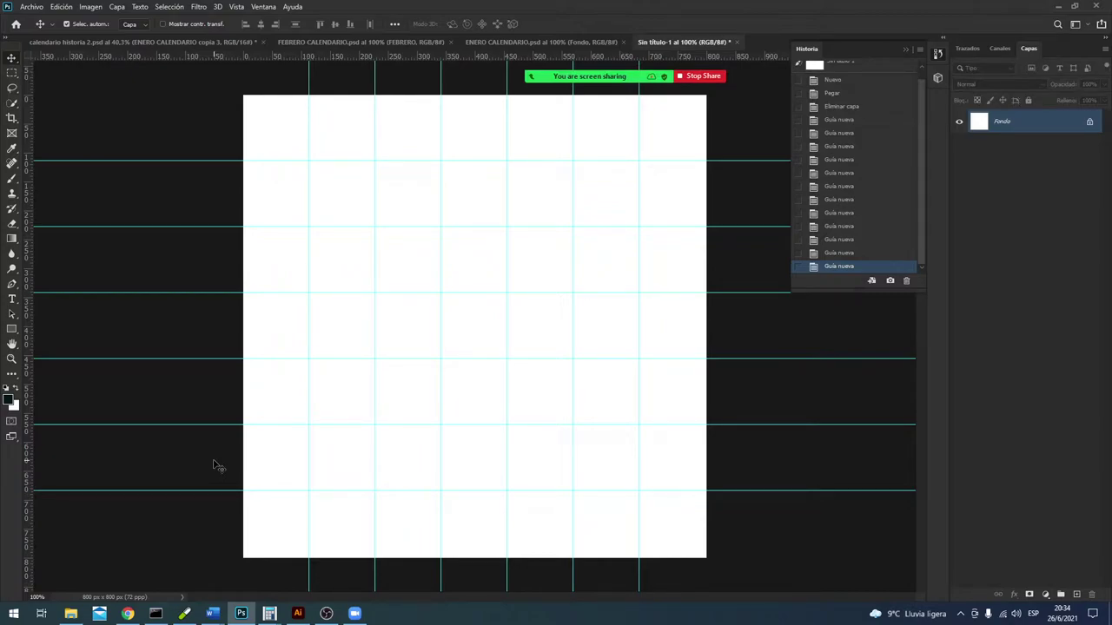
mouse_move(589, 76)
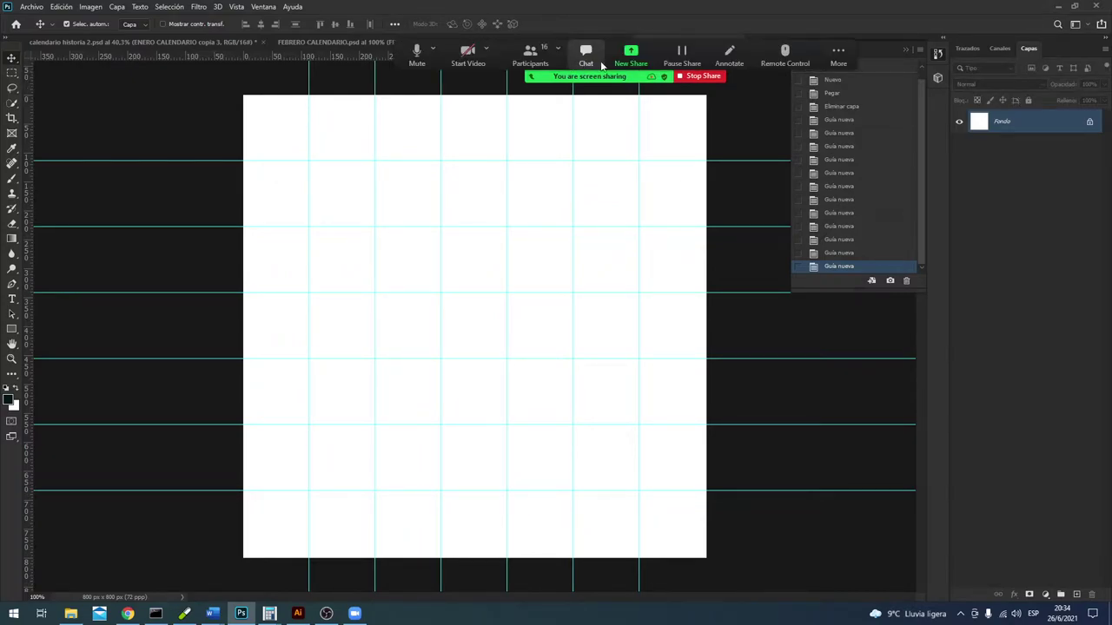
drag(579, 73, 803, 37)
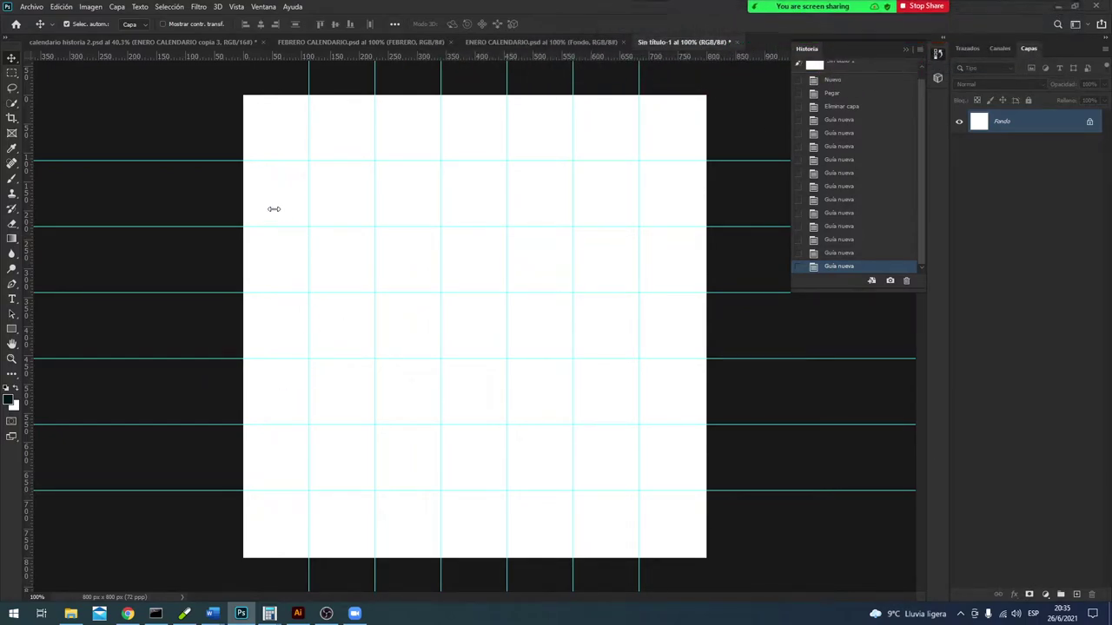
click(335, 43)
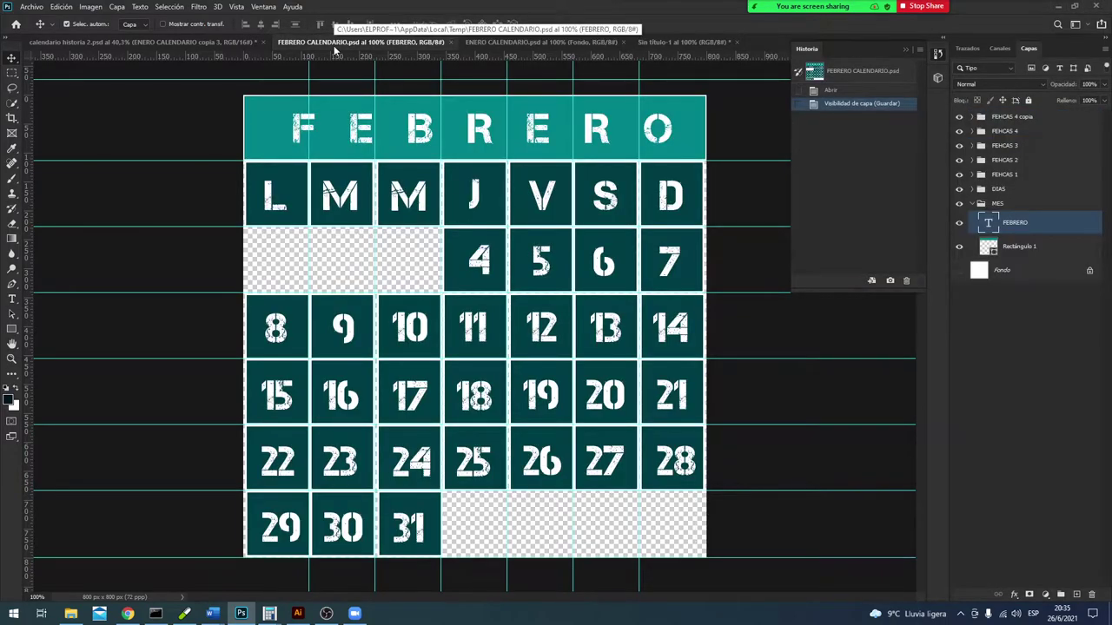
Step: Search Google Images for 'calendario 2021', preview a floral calendar, then return to Photoshop
click(128, 613)
click(486, 9)
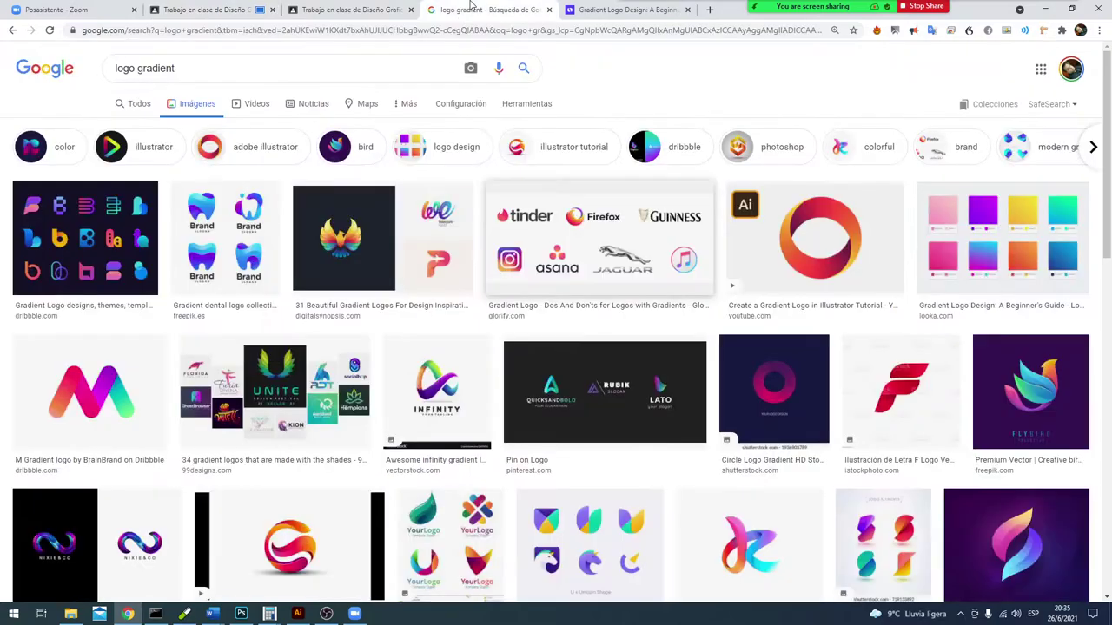
drag(328, 67, 92, 44)
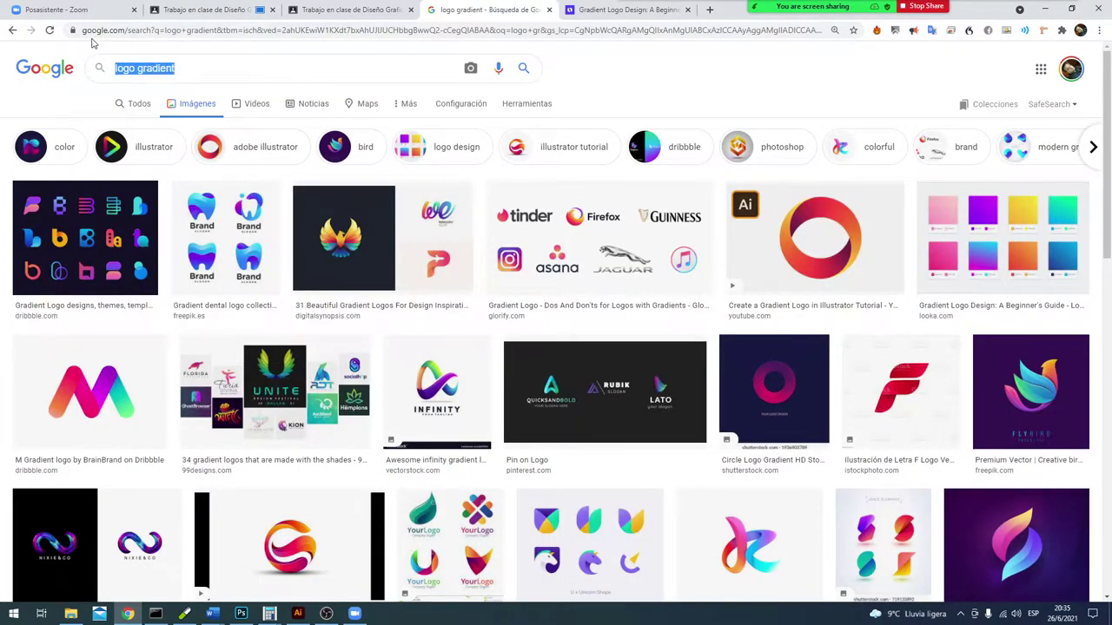
text(calenda)
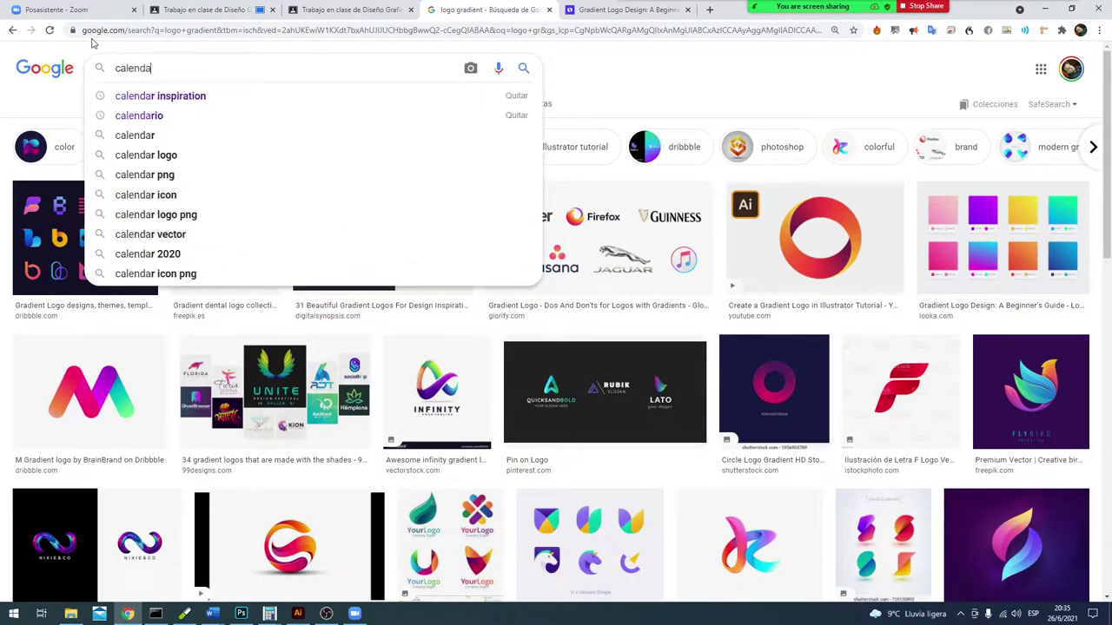
text(rio)
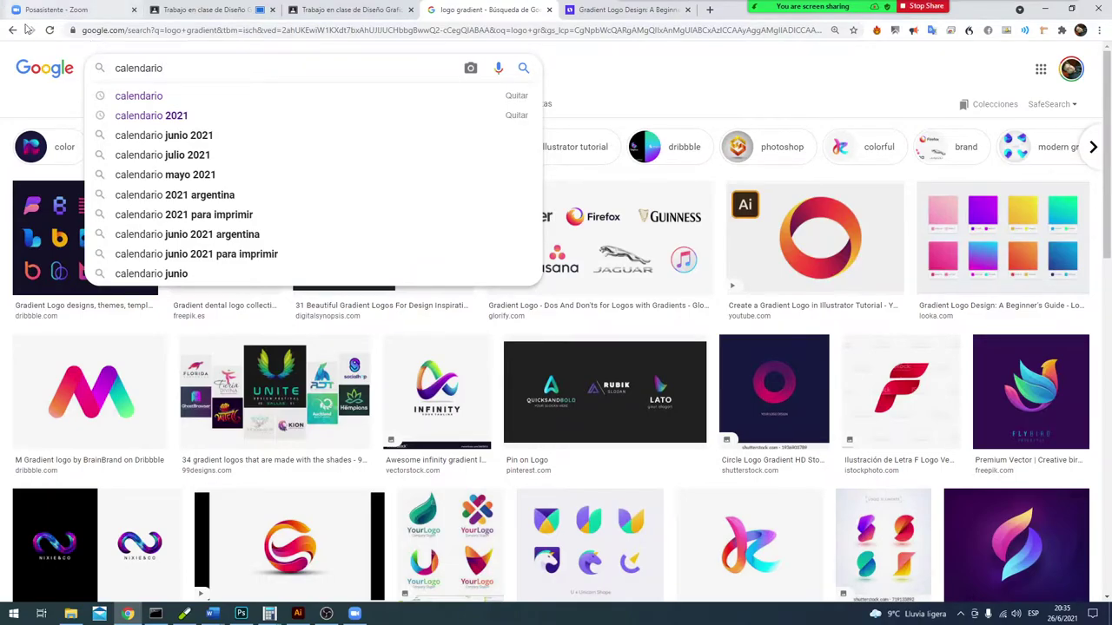
click(199, 116)
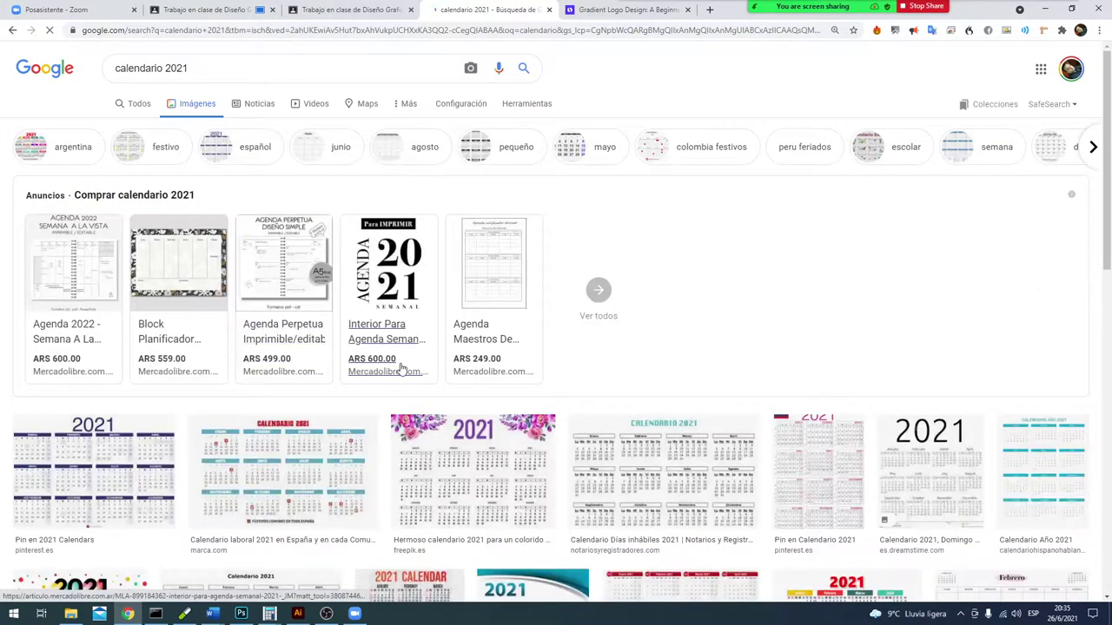
scroll(492, 375, down, 2)
click(493, 375)
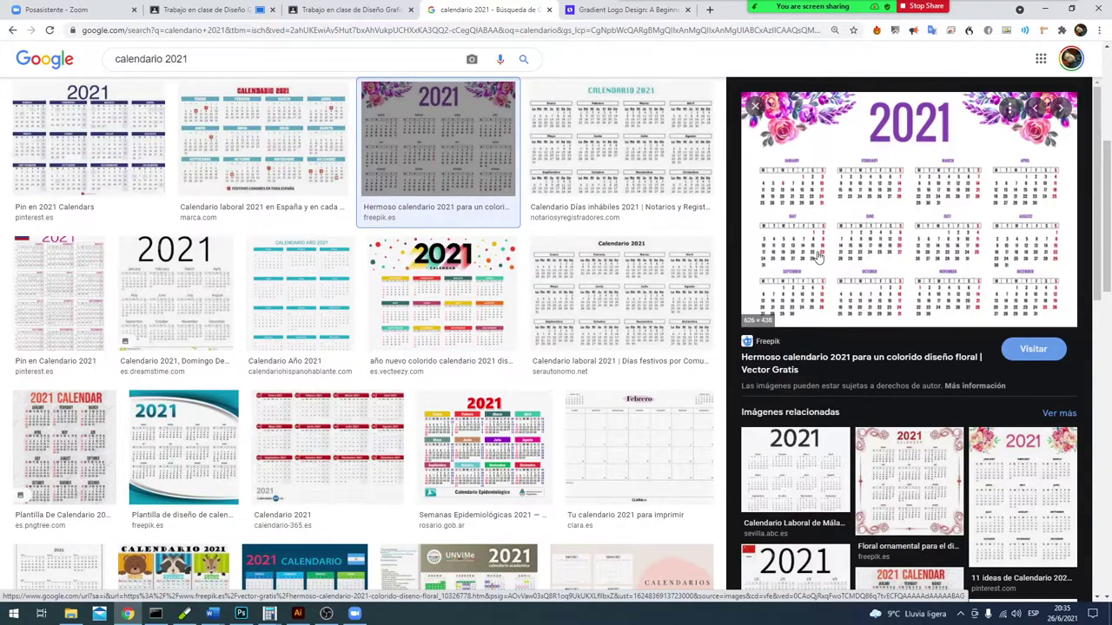
key(alt+Tab)
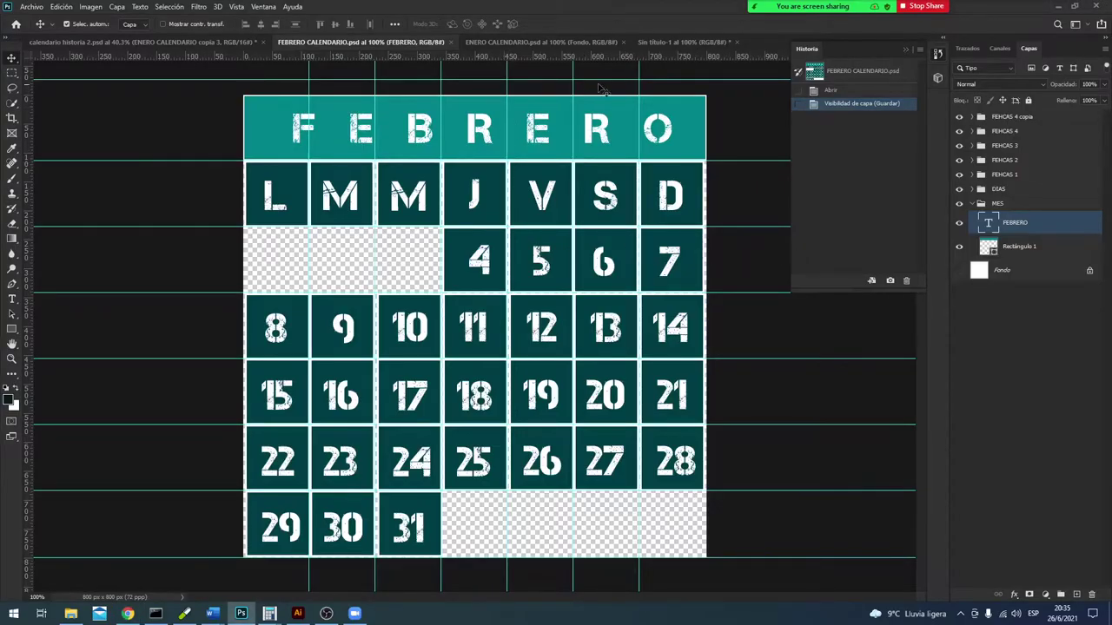
Step: Return to the untitled grid document and pick the arrow style in the screen-annotation tools
click(682, 42)
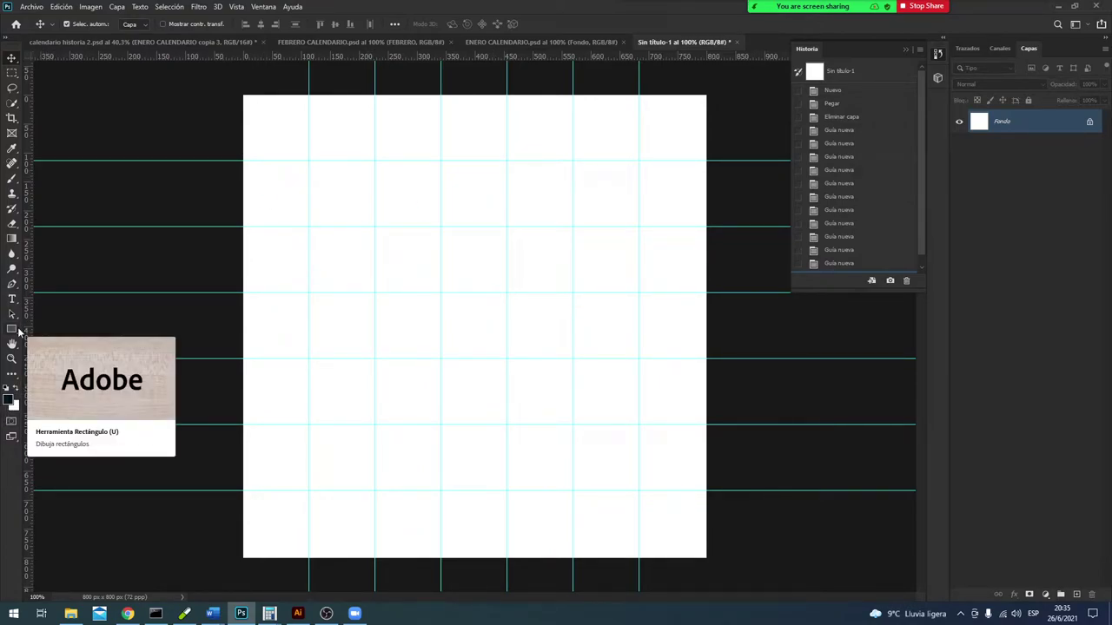
mouse_move(851, 18)
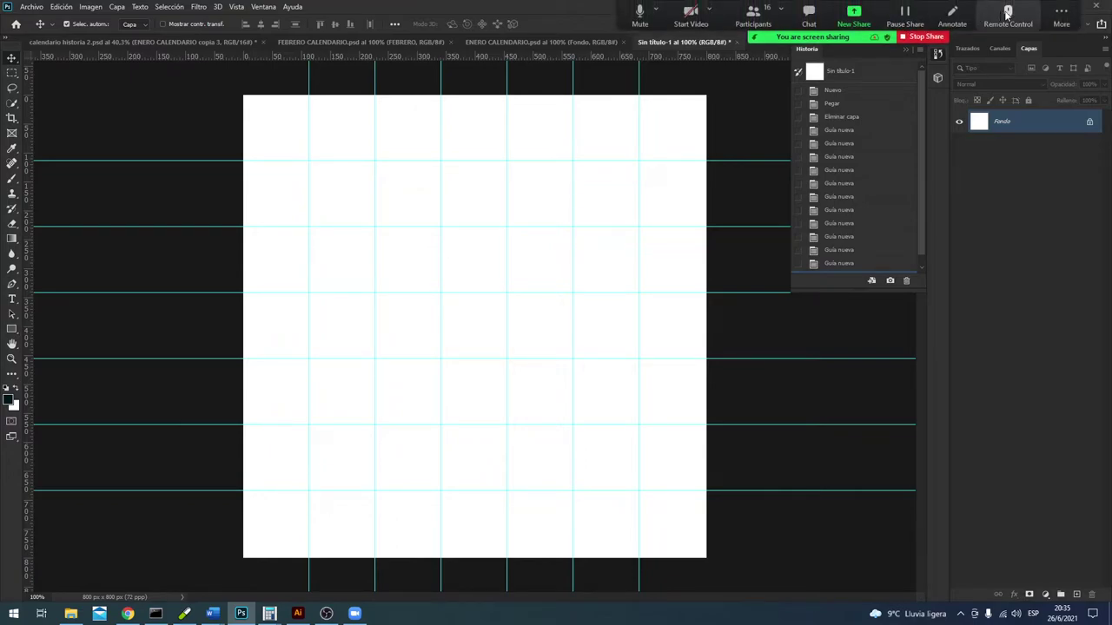
click(952, 15)
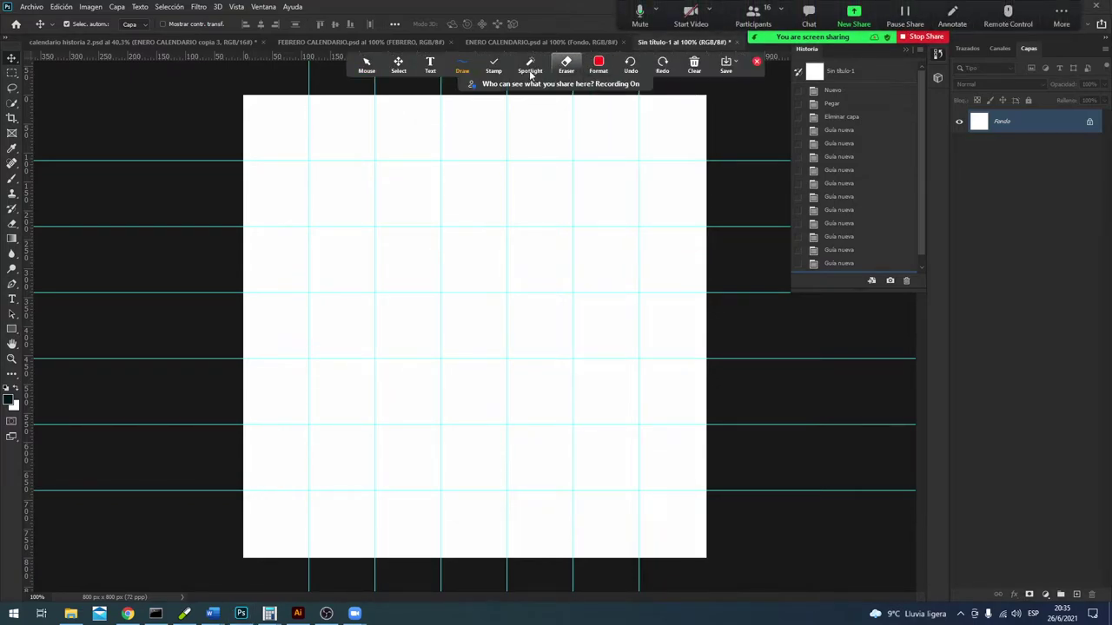
click(462, 65)
click(462, 65)
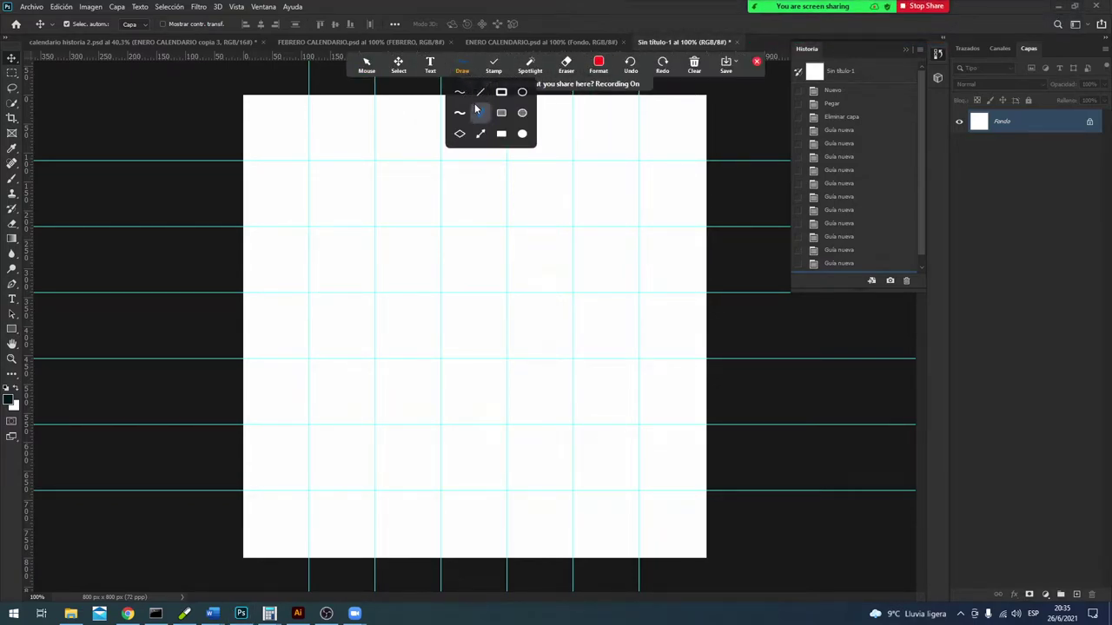
click(479, 112)
Step: Draw four annotation arrows, one marking the Fondo layer, then stop annotating
drag(140, 326, 25, 330)
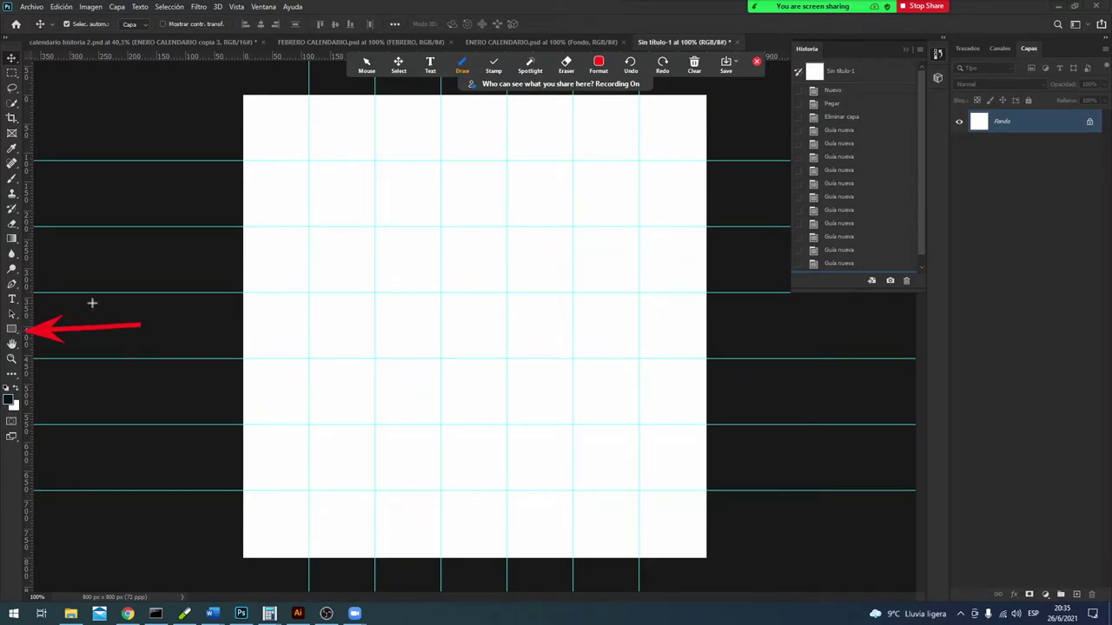
drag(92, 301, 25, 302)
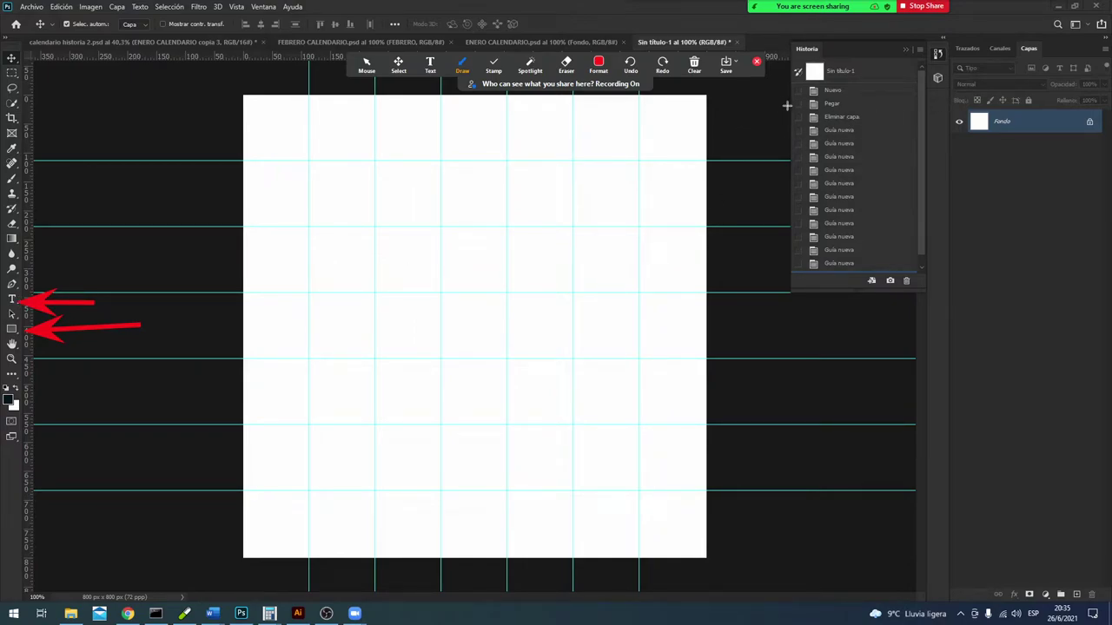
drag(754, 103, 947, 119)
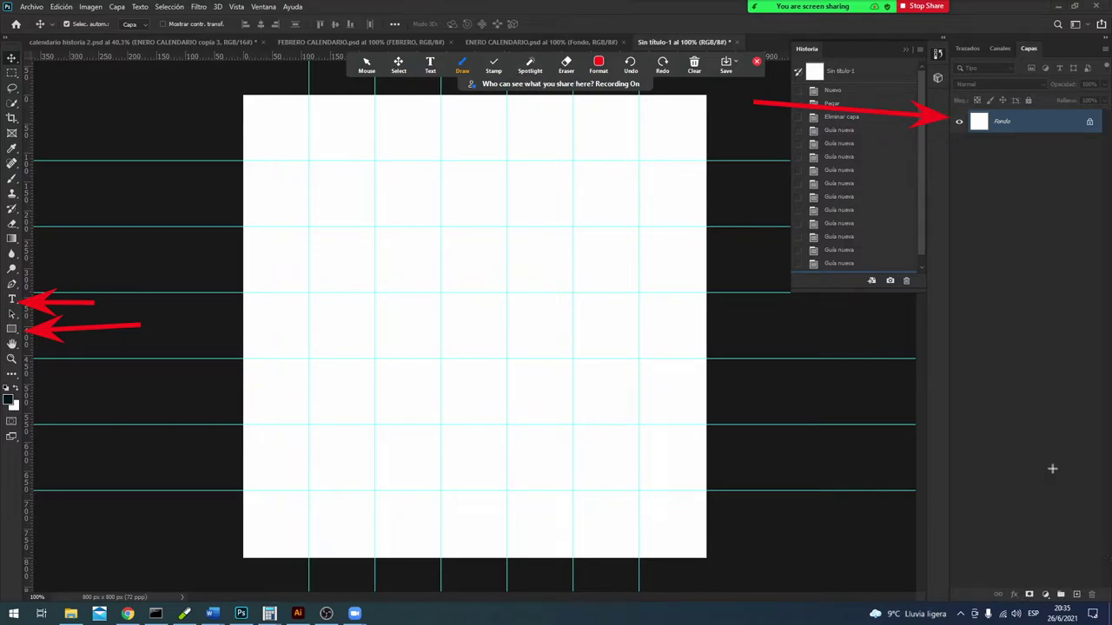
drag(1053, 465, 1057, 578)
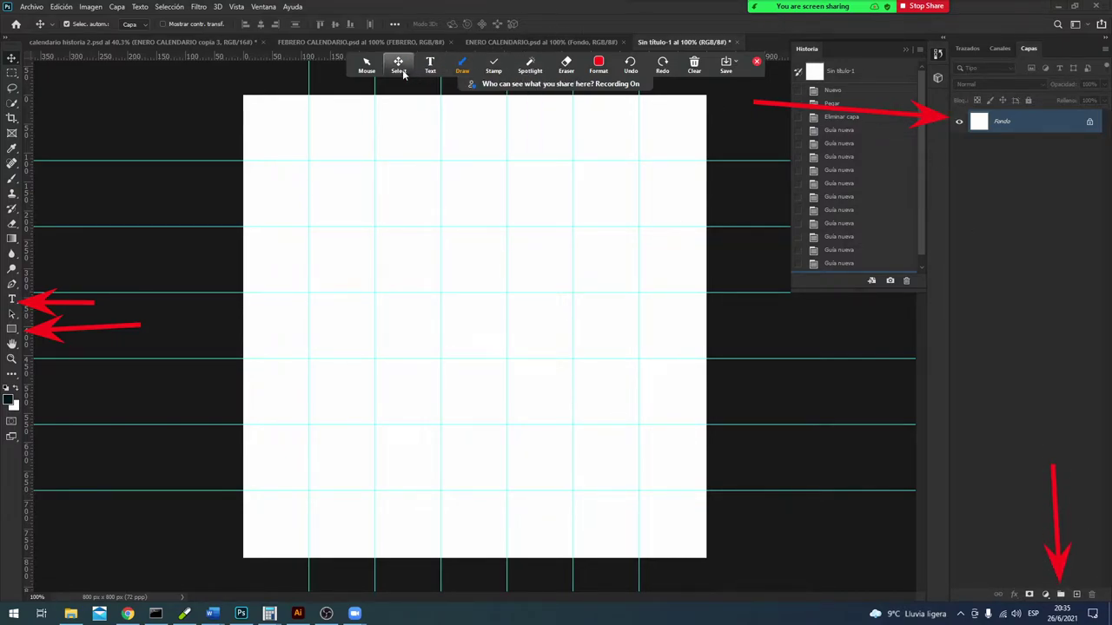
click(356, 70)
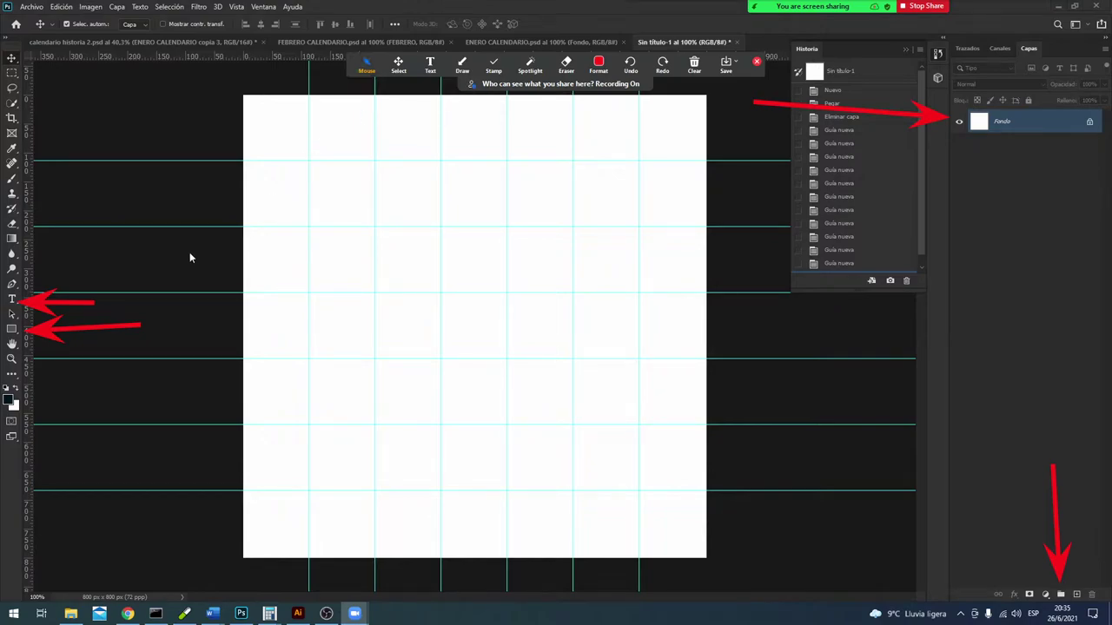
click(13, 330)
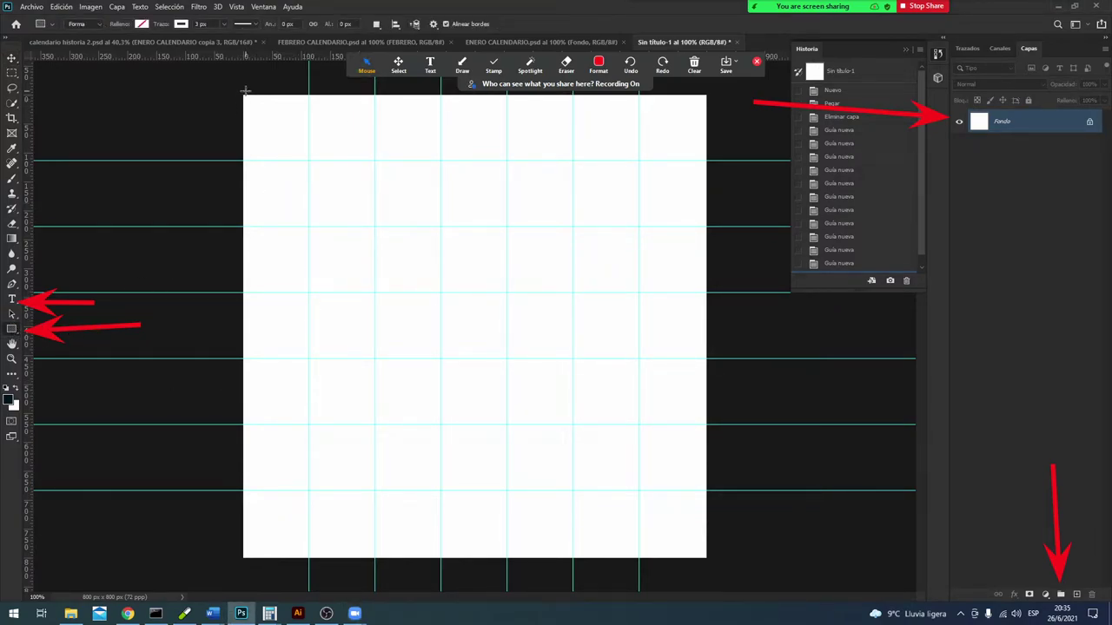
Step: Draw an 803×120 px rectangle across the top grid row with a pink-to-orange gradient fill
drag(243, 91, 706, 160)
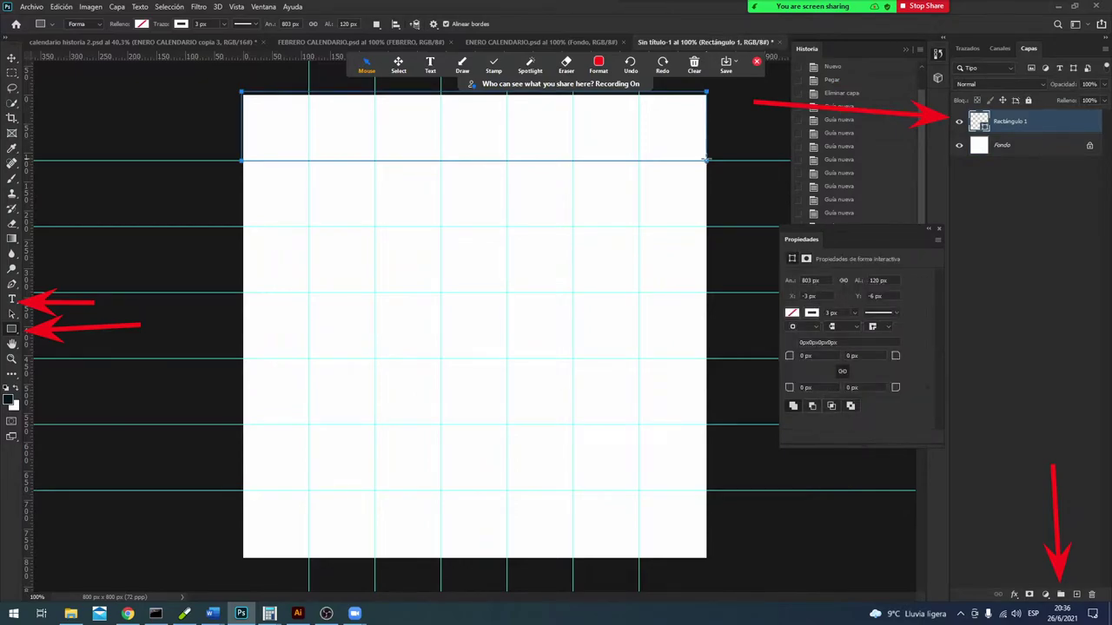
click(140, 25)
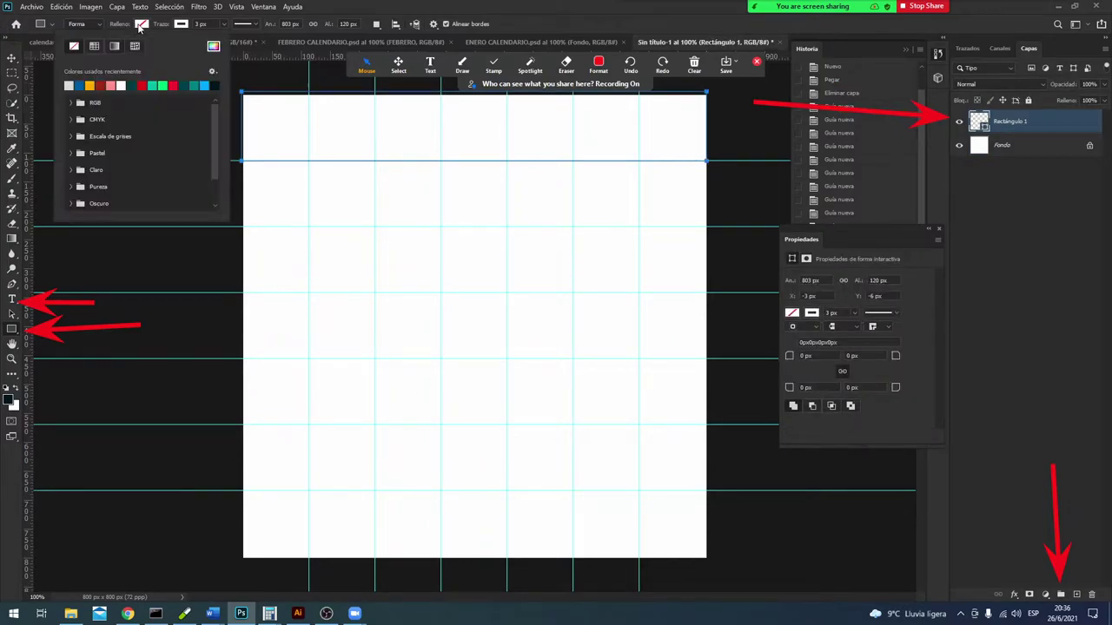
click(115, 46)
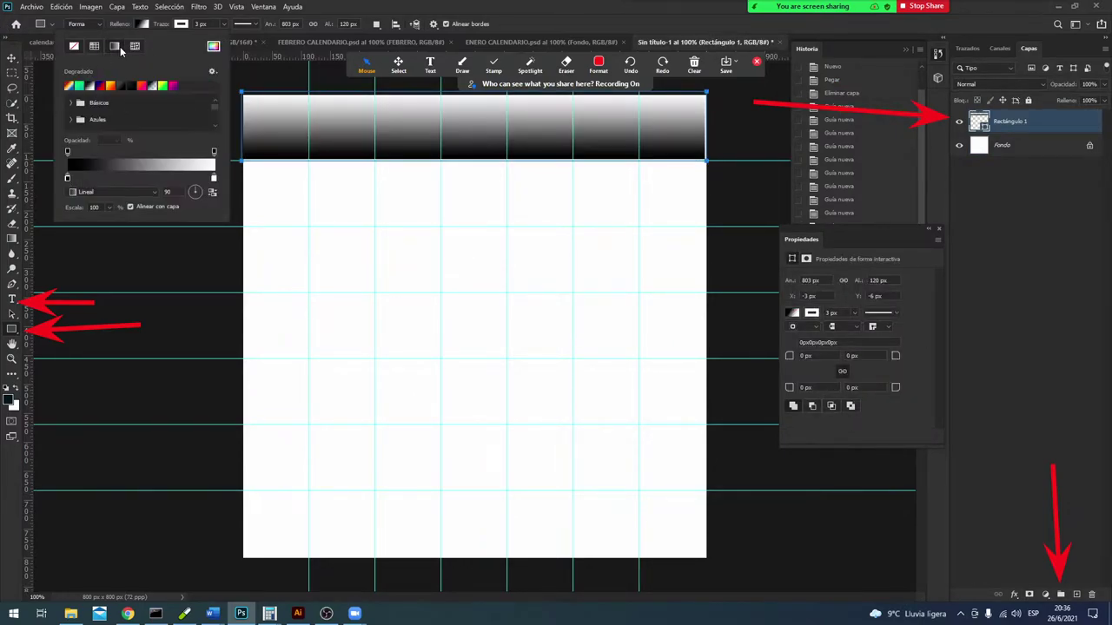
click(172, 88)
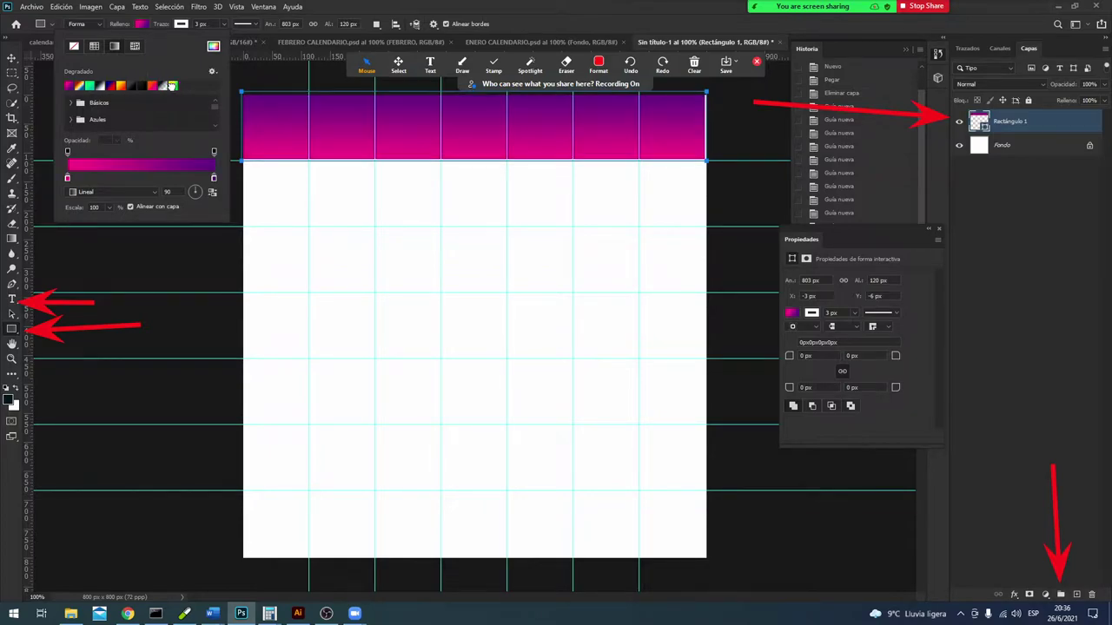
click(151, 88)
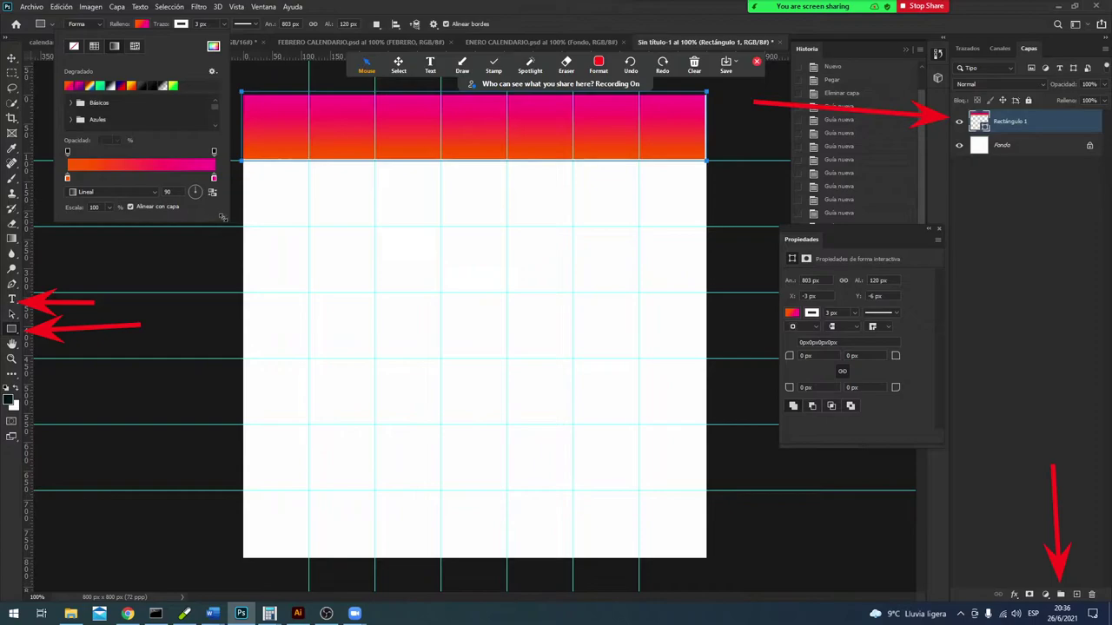
mouse_move(825, 3)
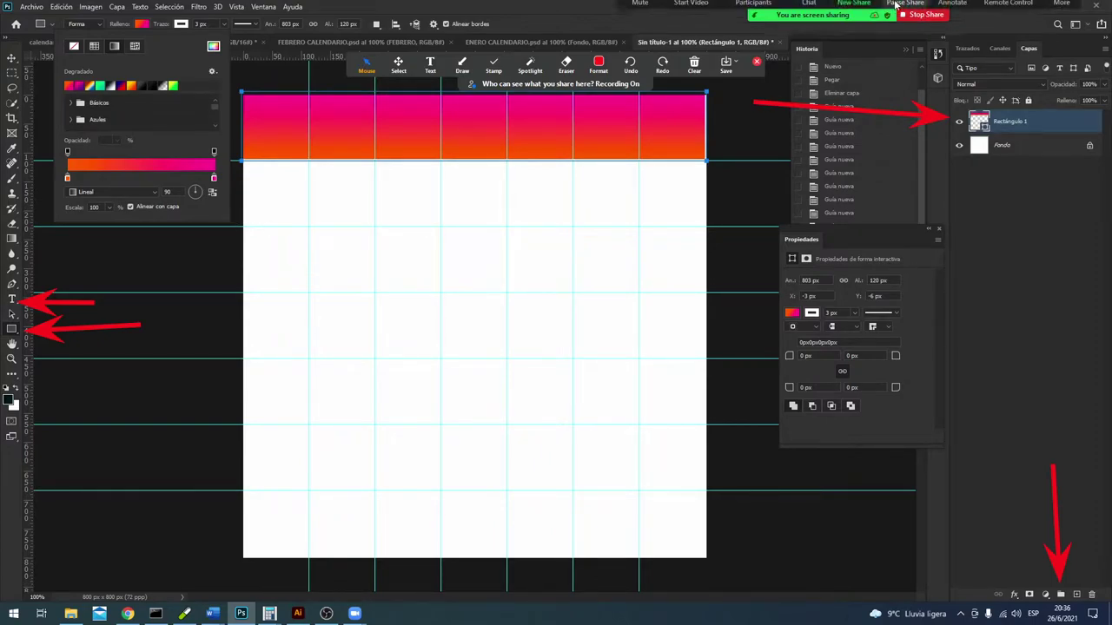
click(769, 15)
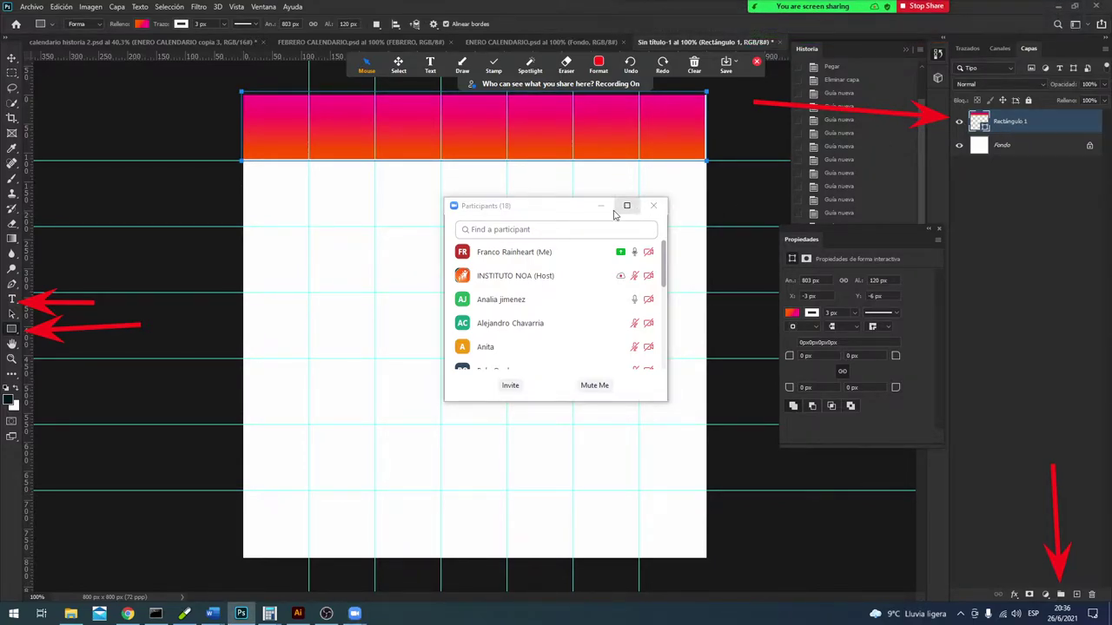
click(611, 209)
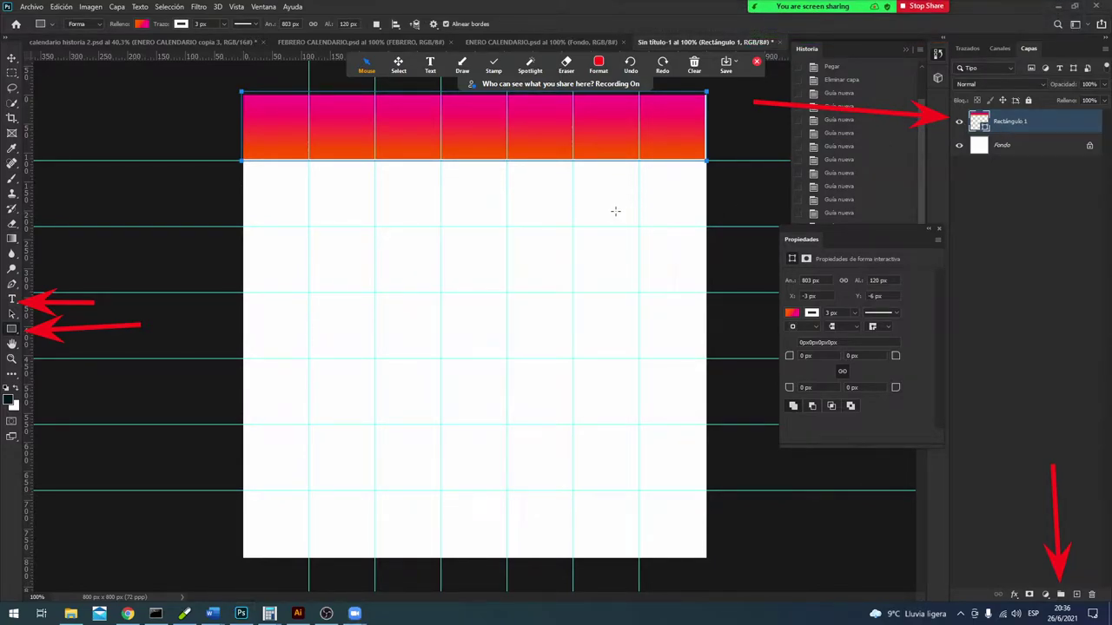
click(958, 122)
click(959, 121)
click(598, 65)
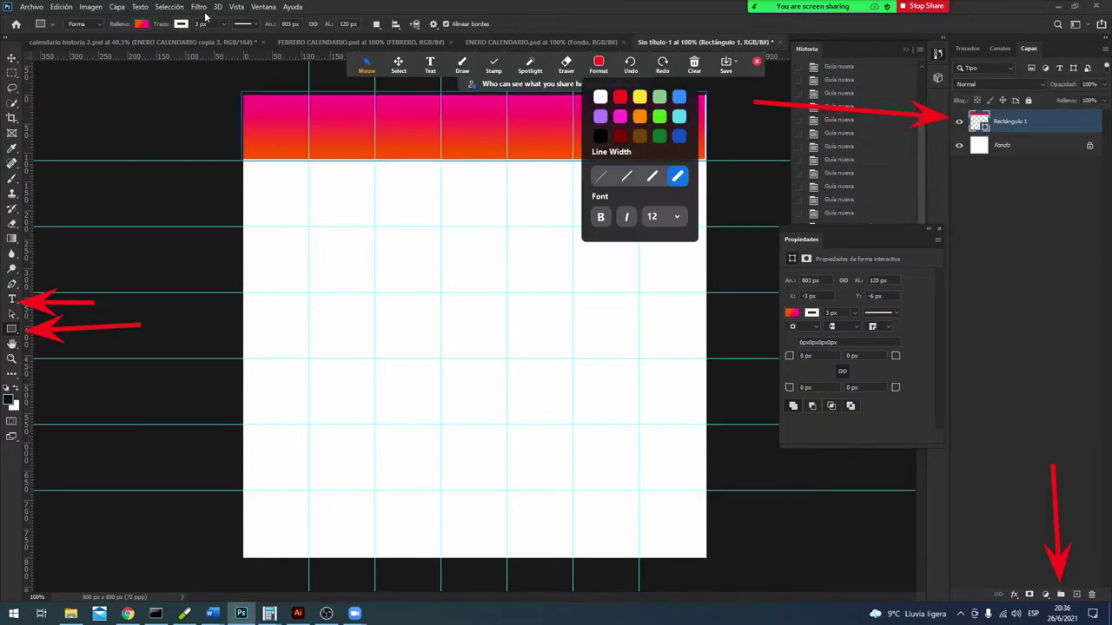
click(146, 24)
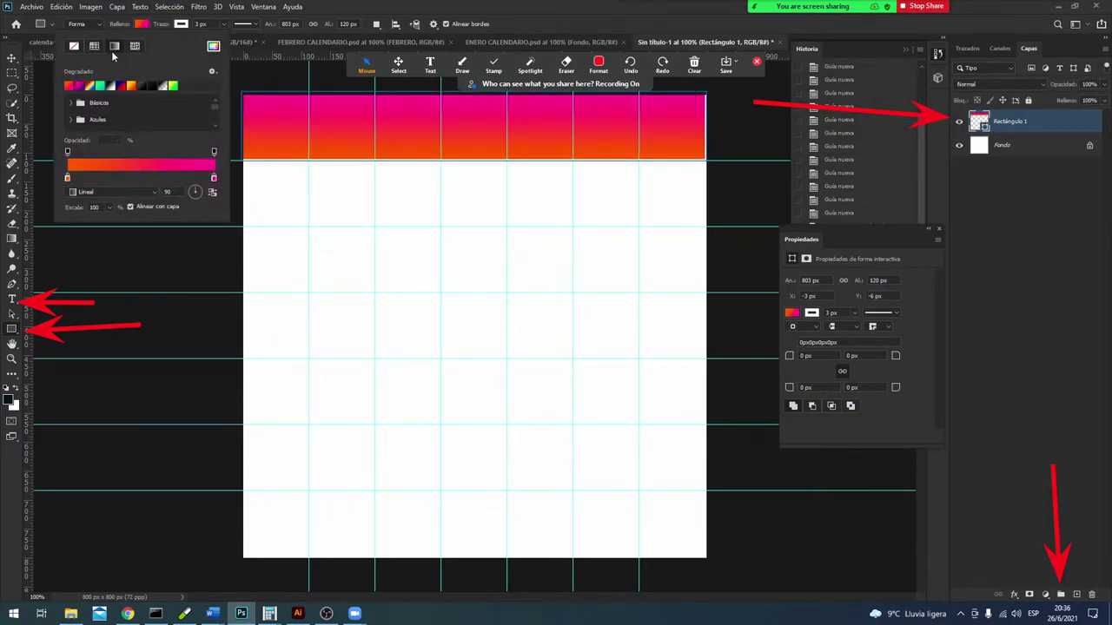
click(130, 86)
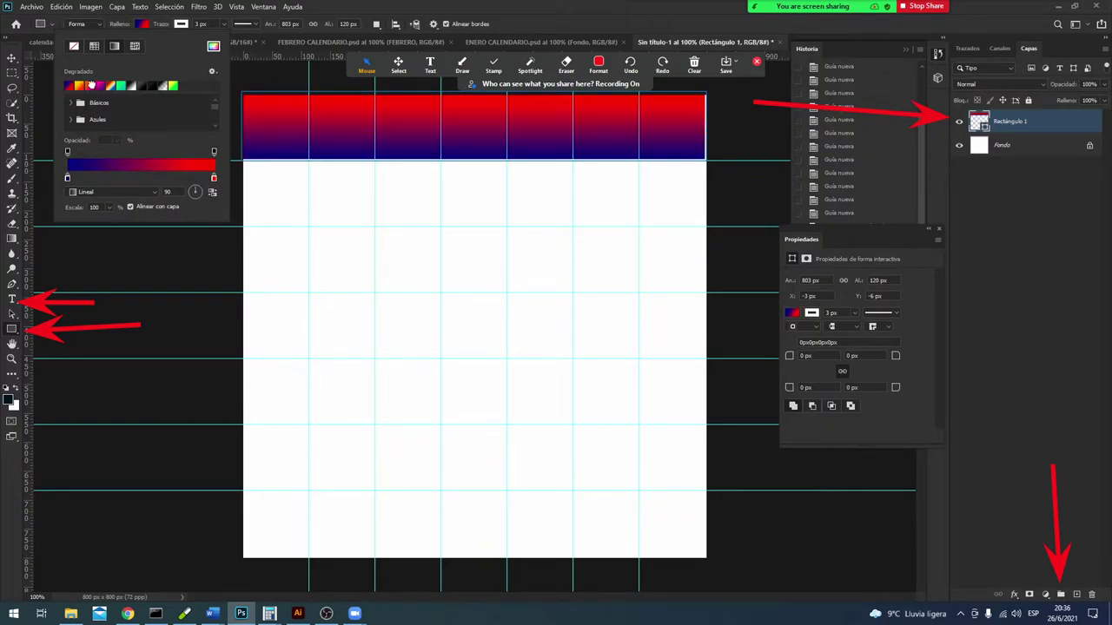
click(91, 84)
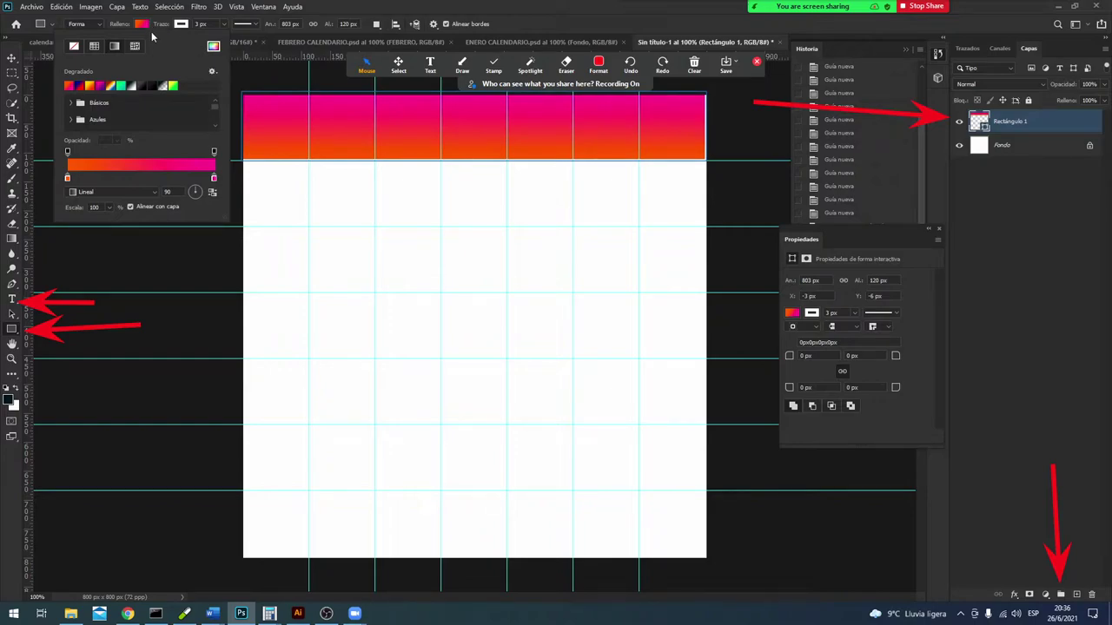
click(144, 24)
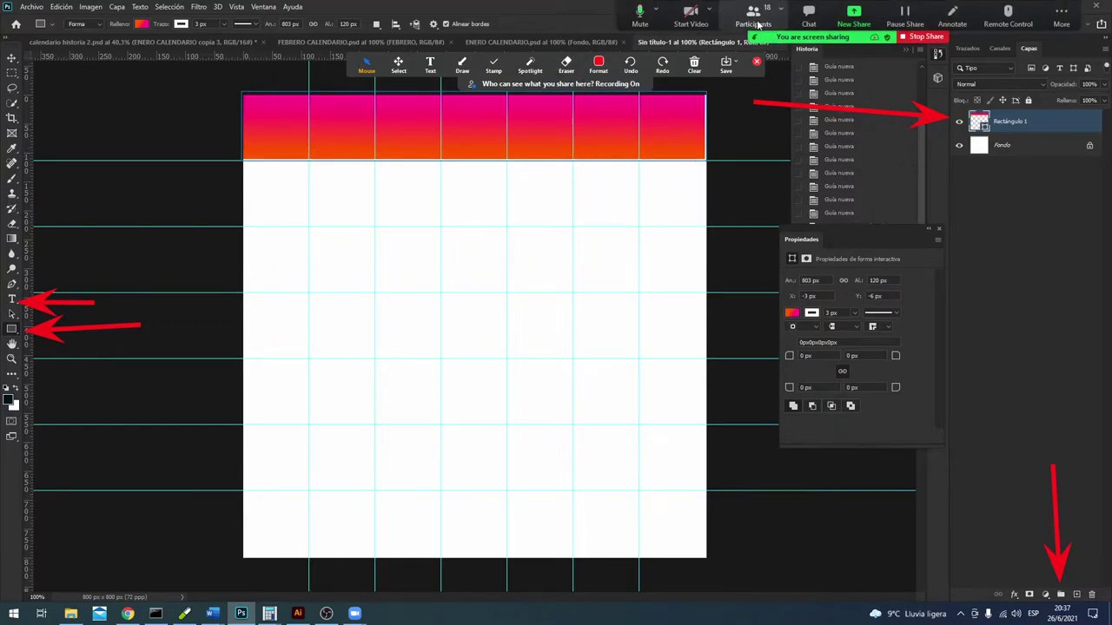
click(756, 24)
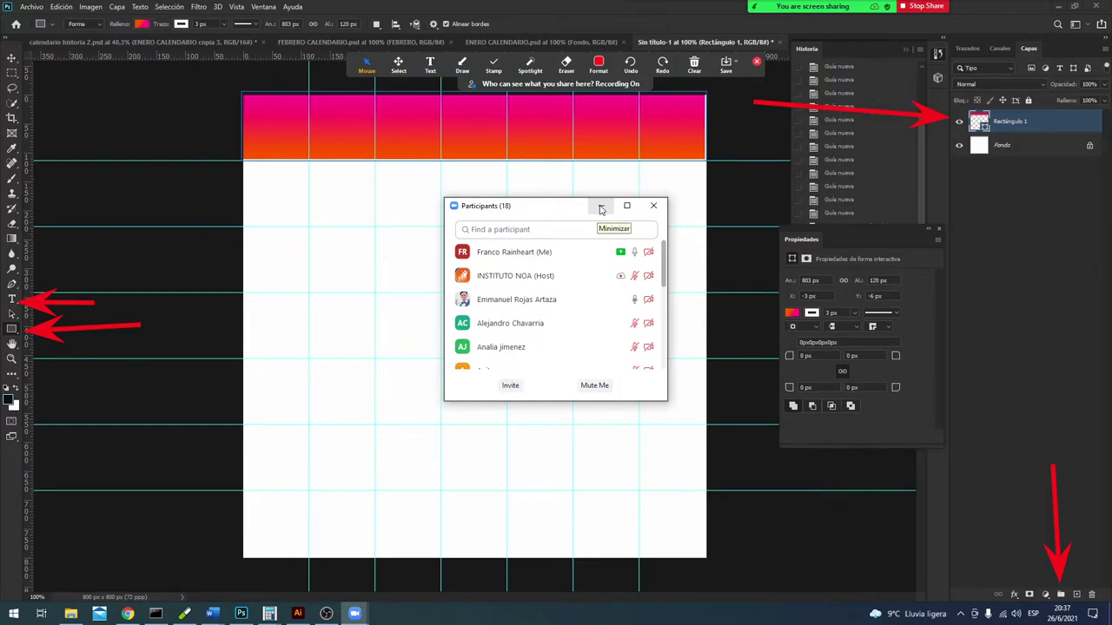
click(601, 206)
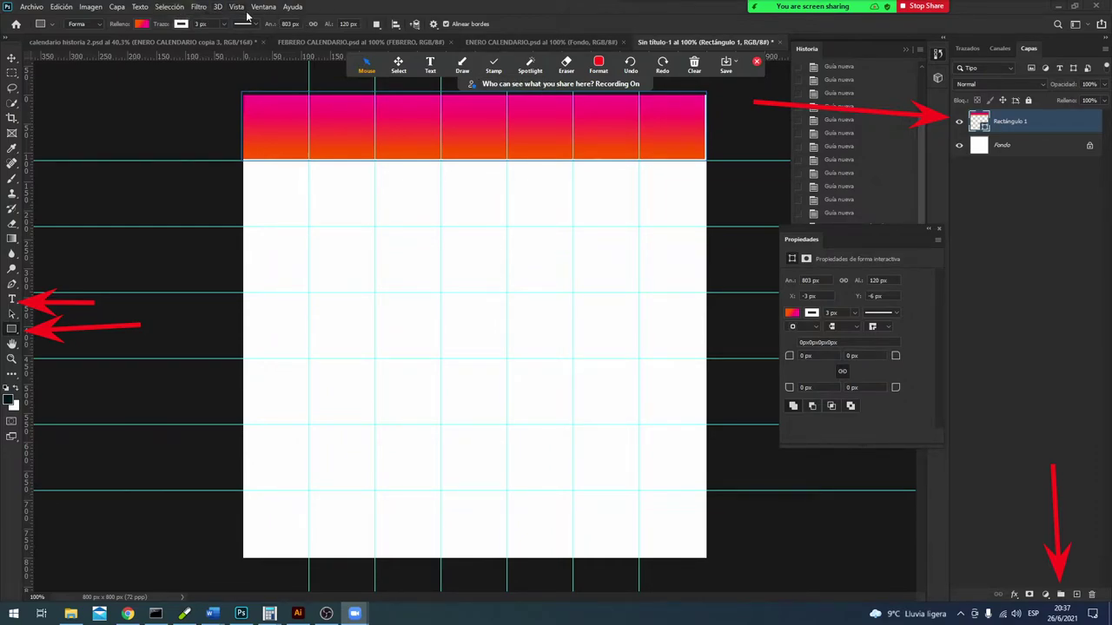
Step: On FEBRERO CALENDARIO, open Nueva composición de guía showing 7 columns, 7 rows and 5 px gutters
click(314, 42)
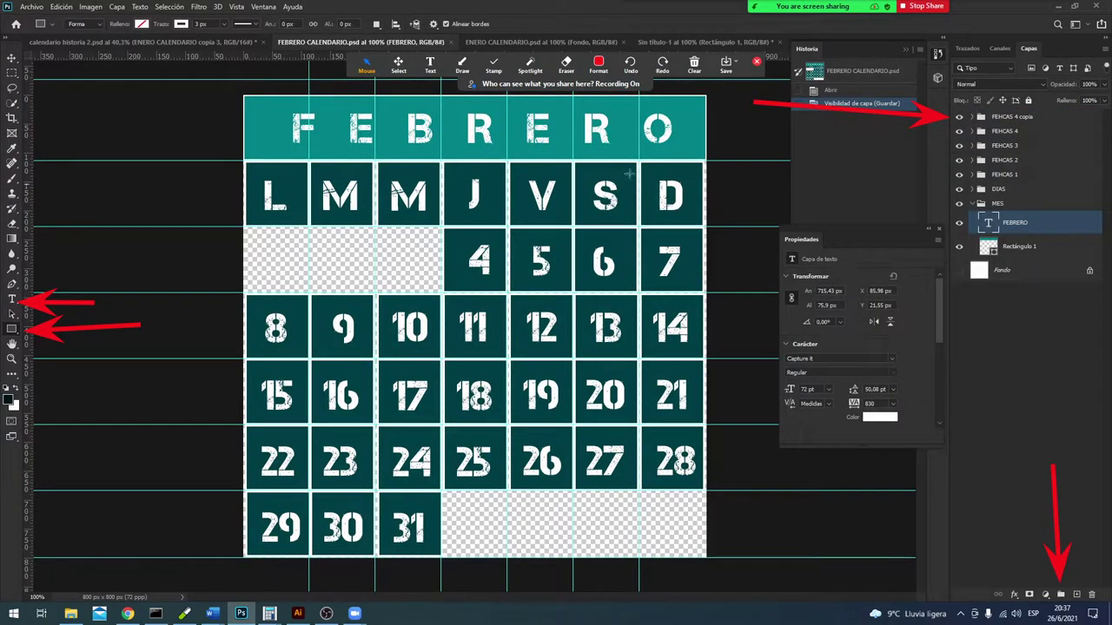
click(236, 7)
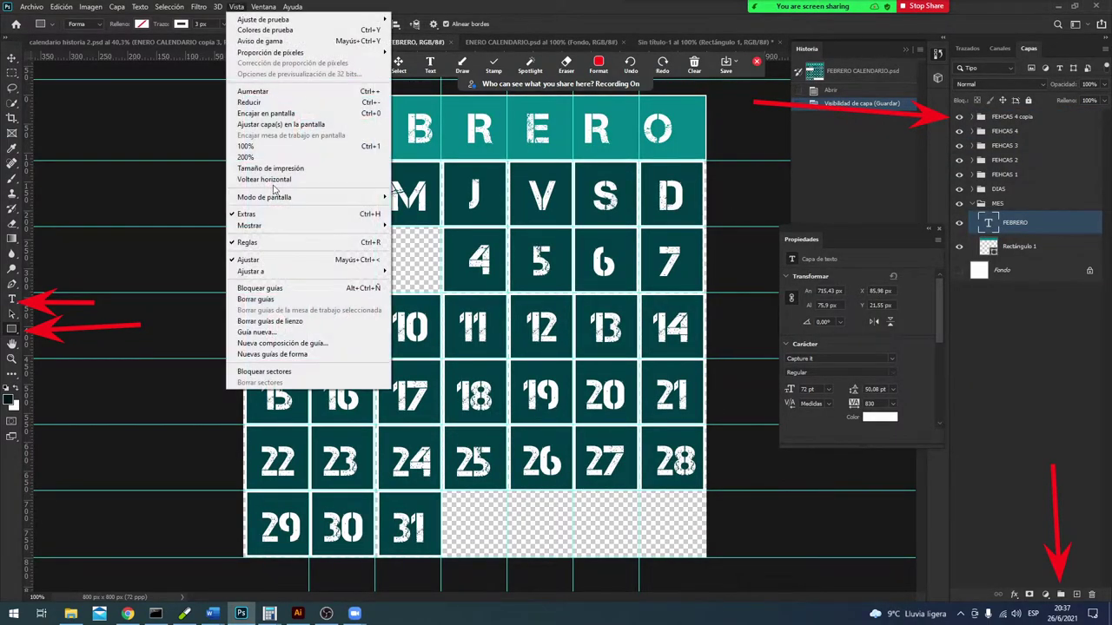
click(306, 343)
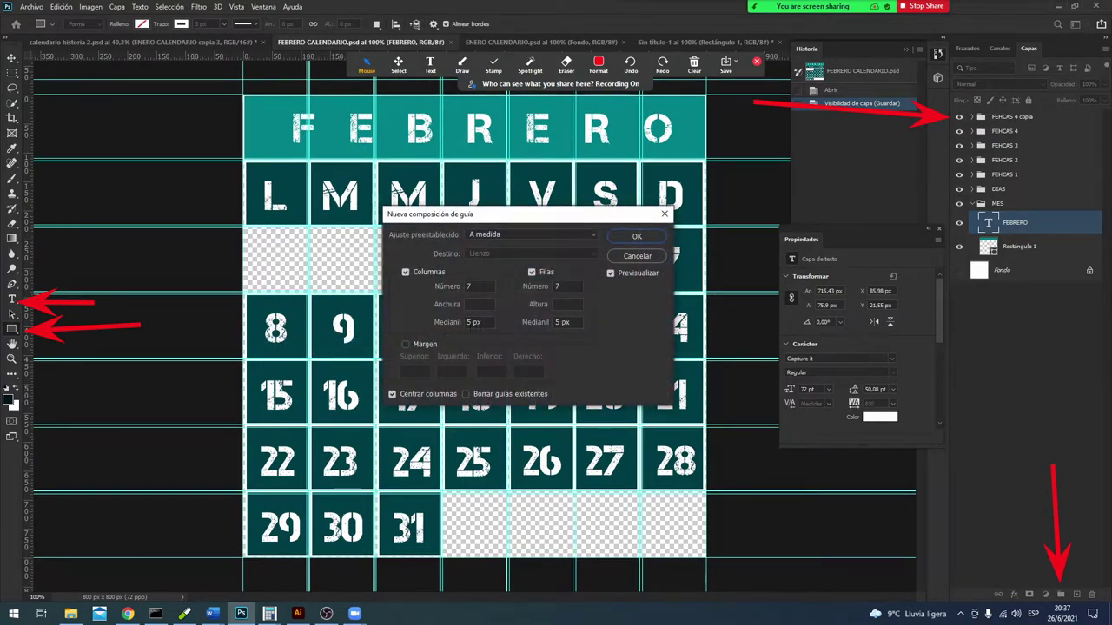
click(473, 322)
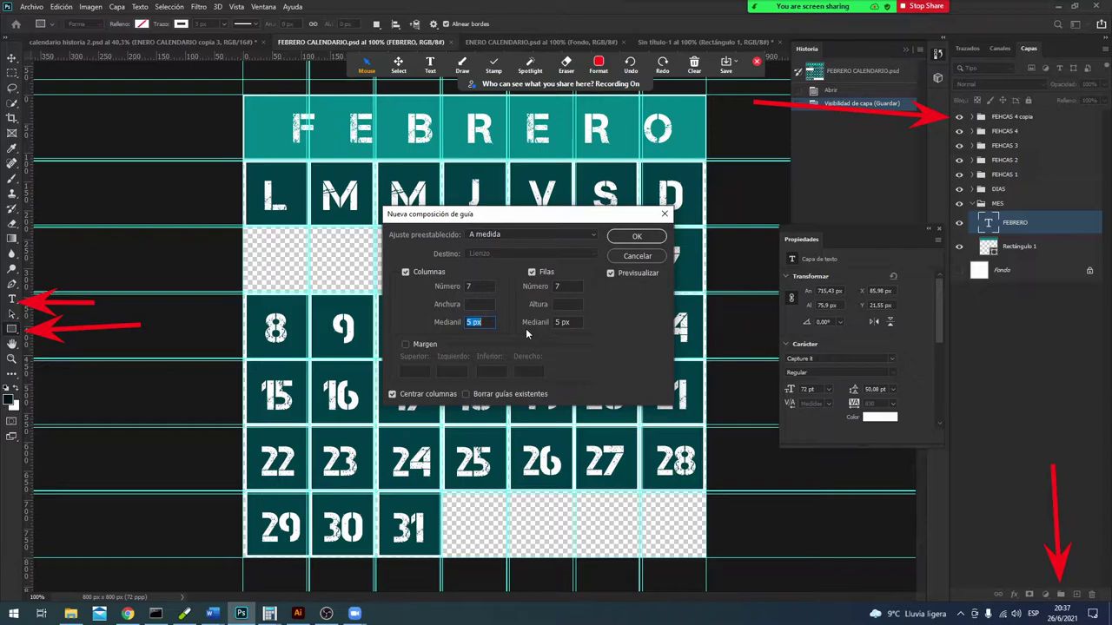
Step: Dismiss the guide dialog and restart Zoom sharing of the whole screen
click(657, 259)
mouse_move(915, 45)
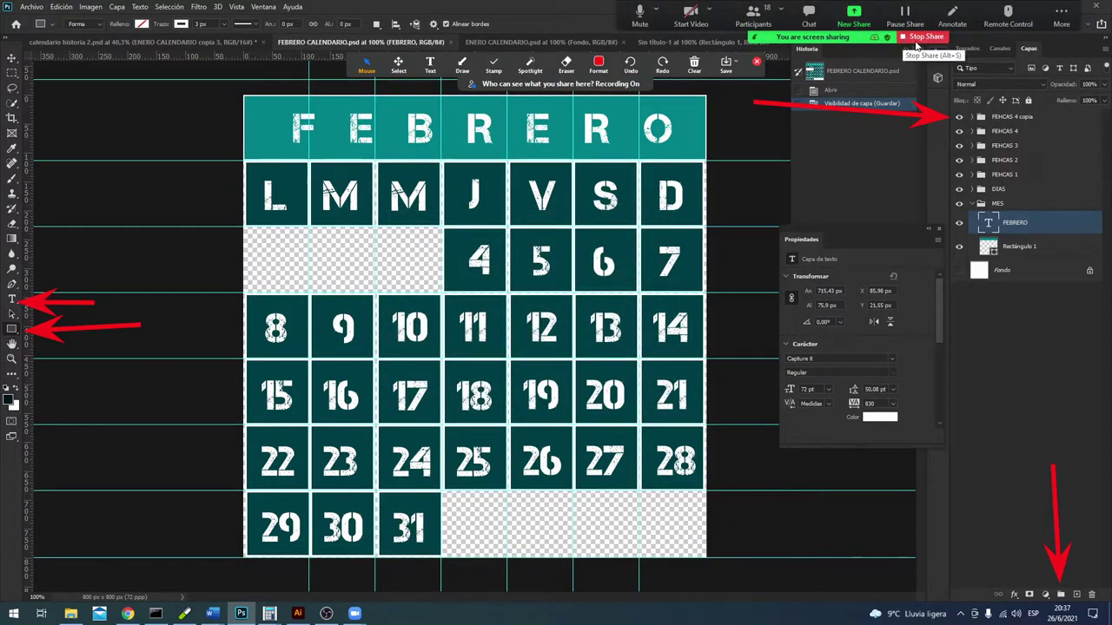
click(916, 38)
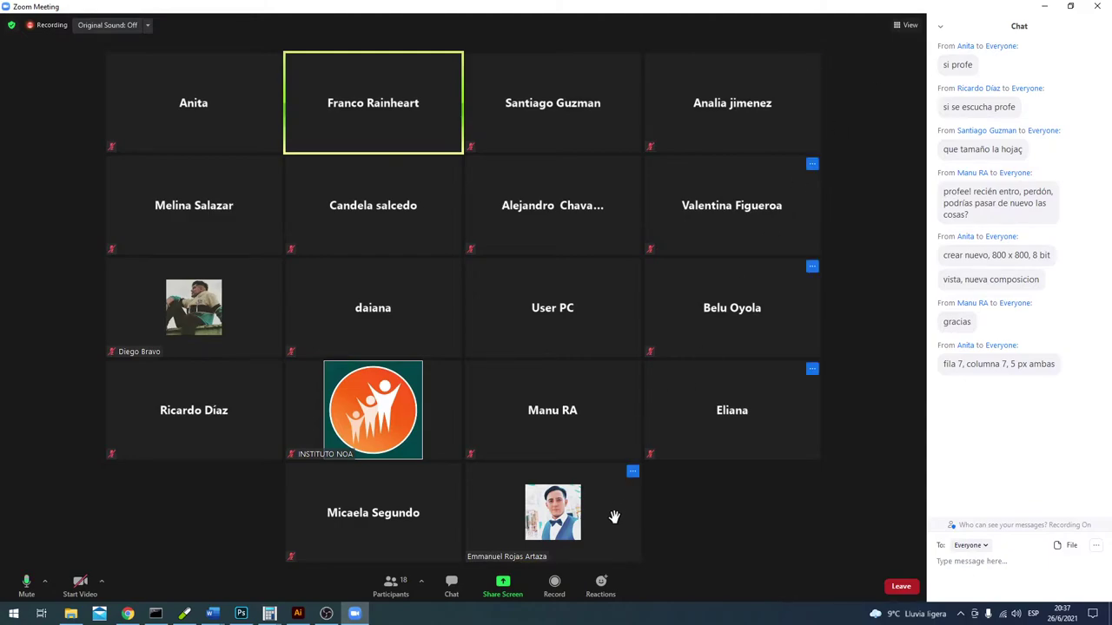
click(513, 586)
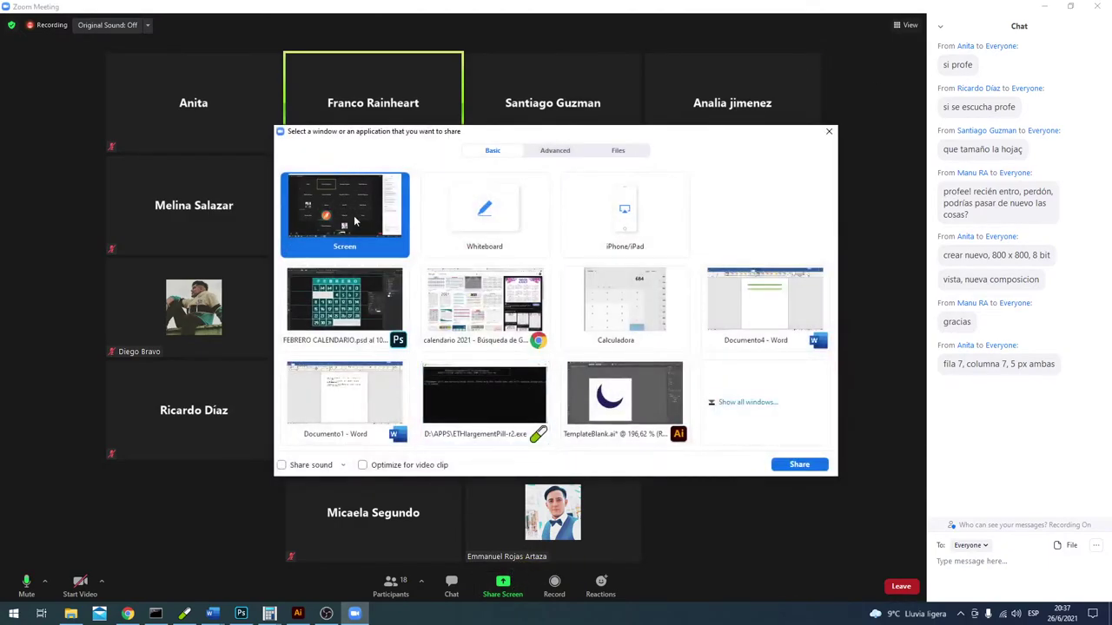
double_click(357, 221)
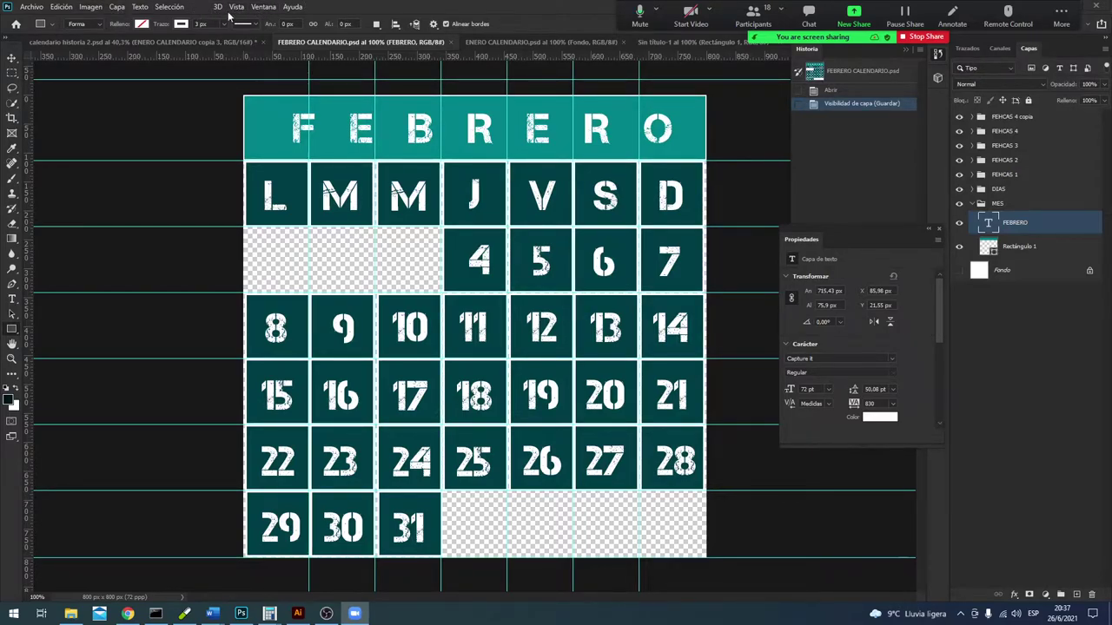
Step: Apply a 7-column by 7-row guide layout with 0 px column and row gutters
click(259, 7)
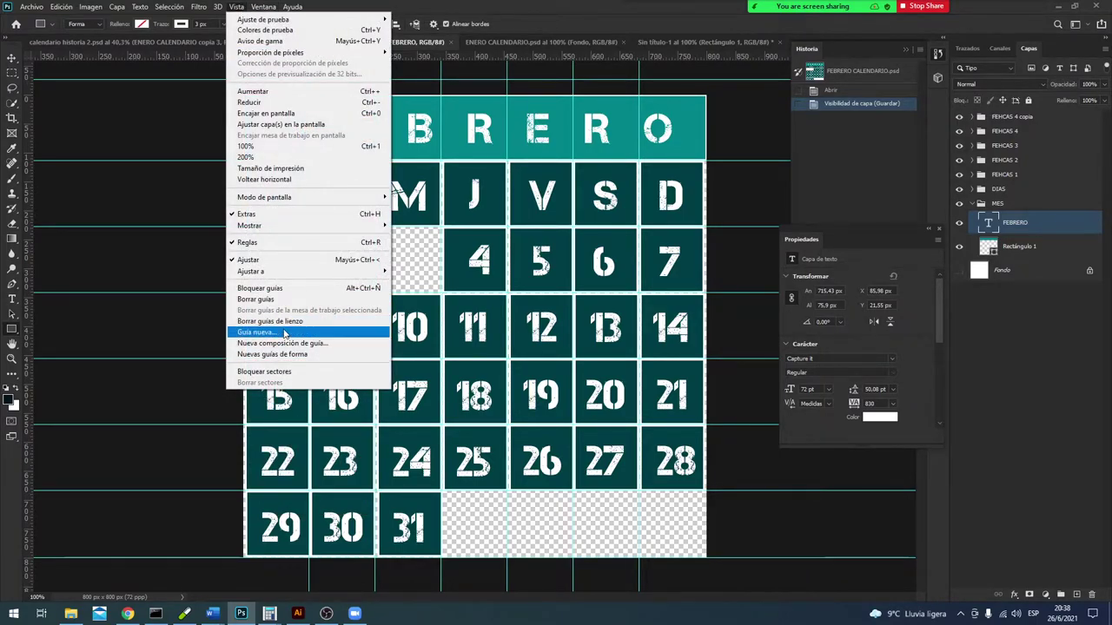
click(261, 332)
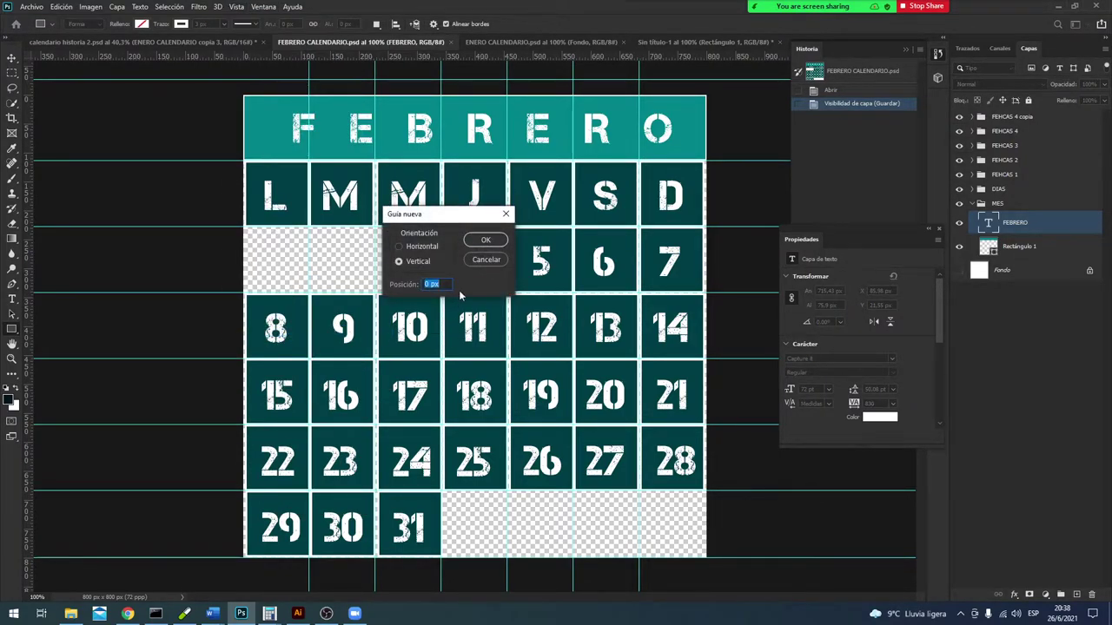
click(492, 259)
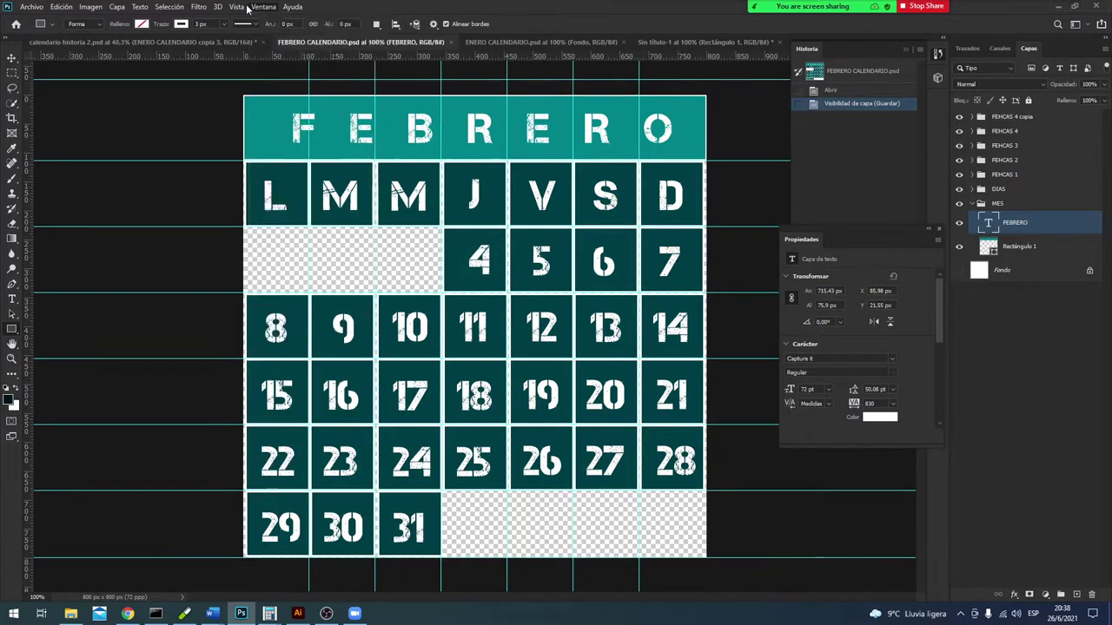
click(235, 7)
click(261, 343)
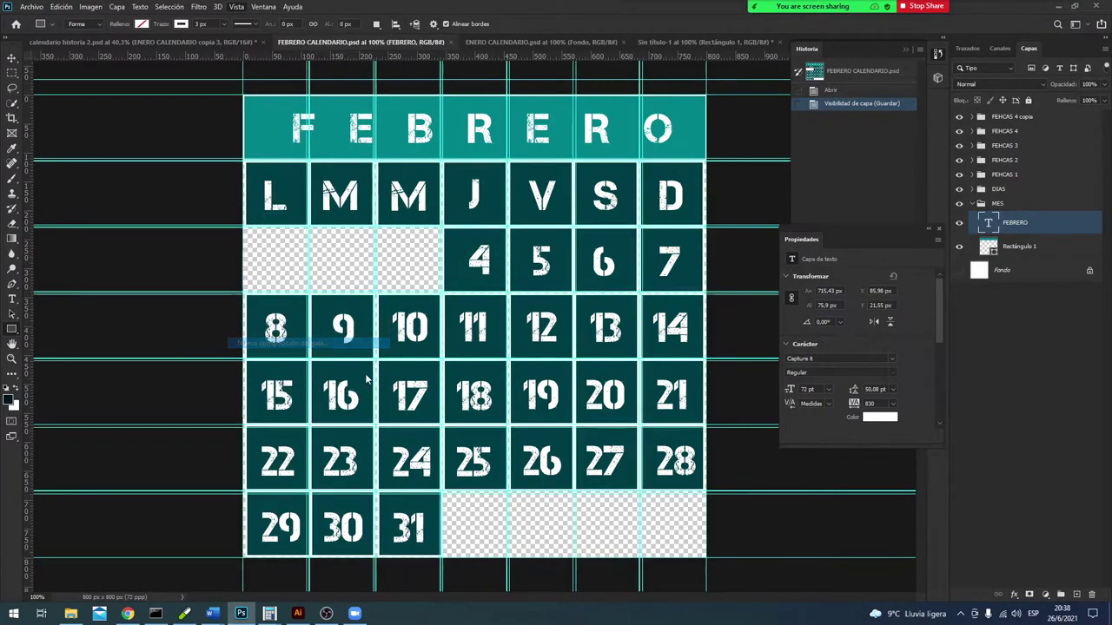
click(485, 324)
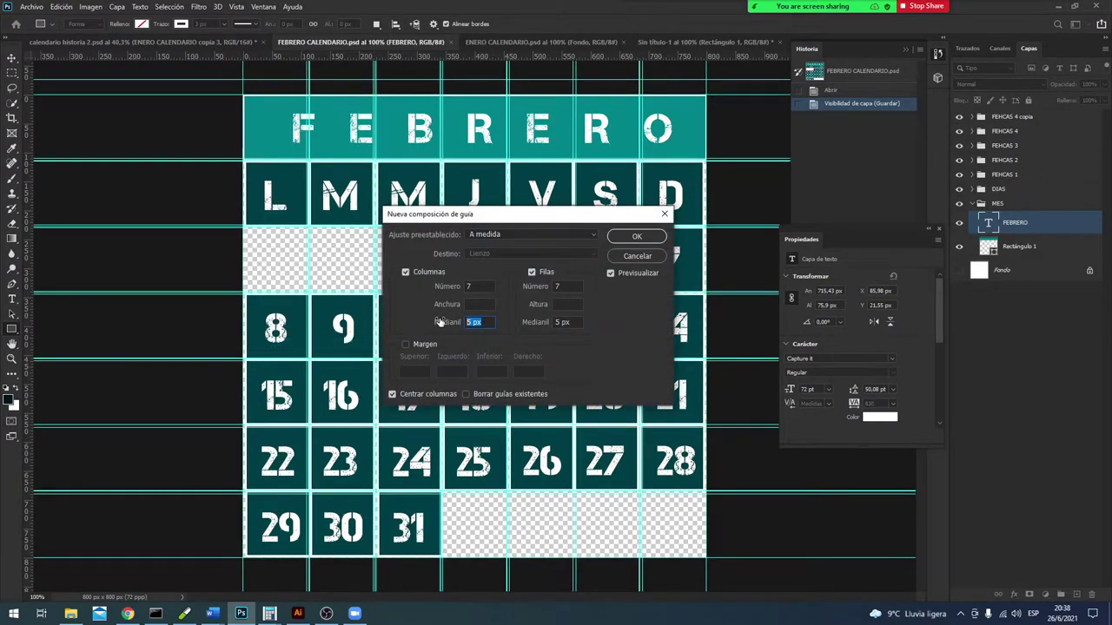
text(0)
key(Tab)
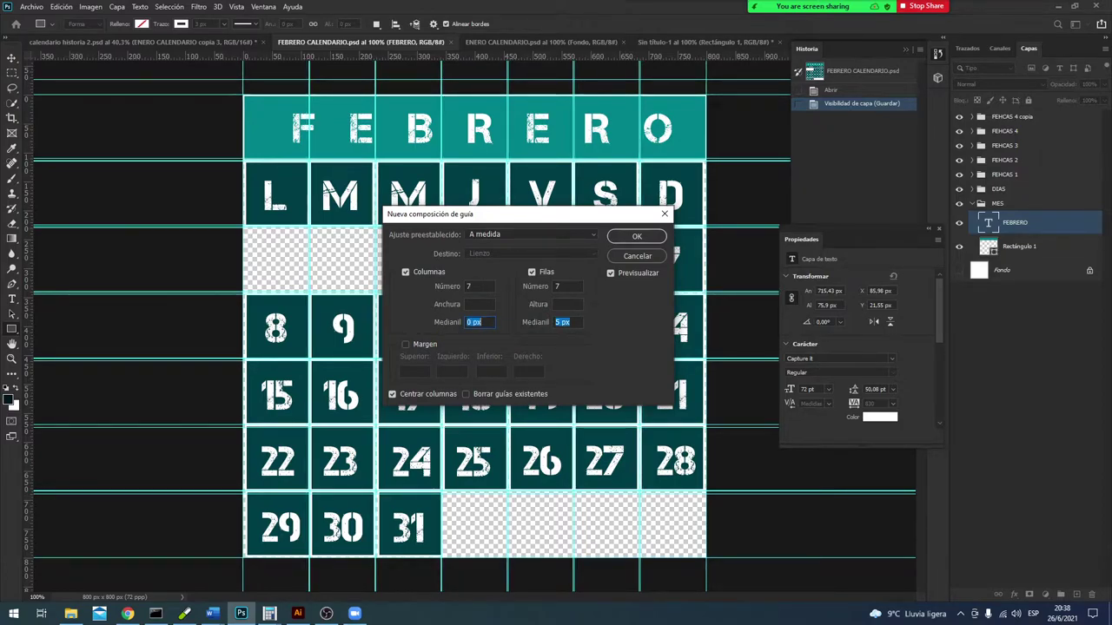
text(0)
click(643, 235)
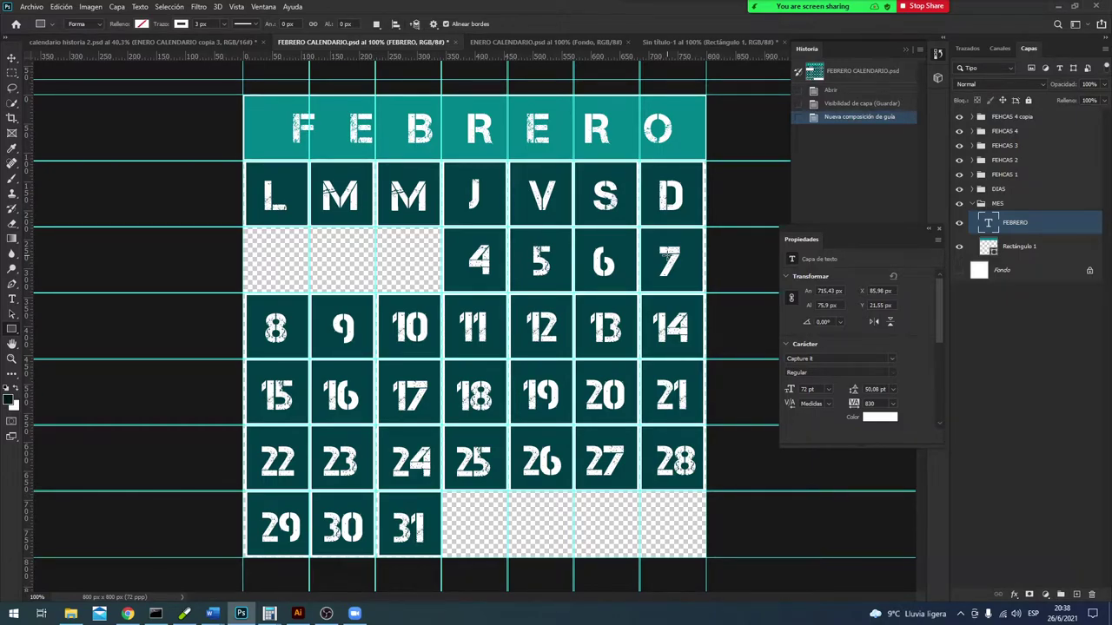
Step: Switch to the Sin título-1 document and choose arrows for Zoom annotations
click(548, 46)
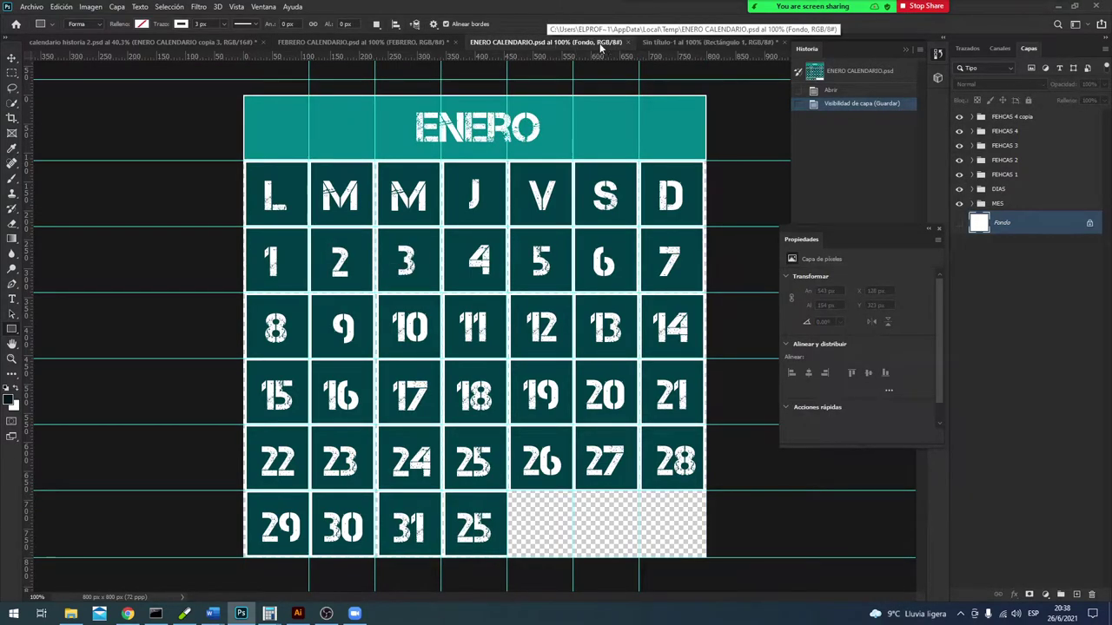
click(658, 44)
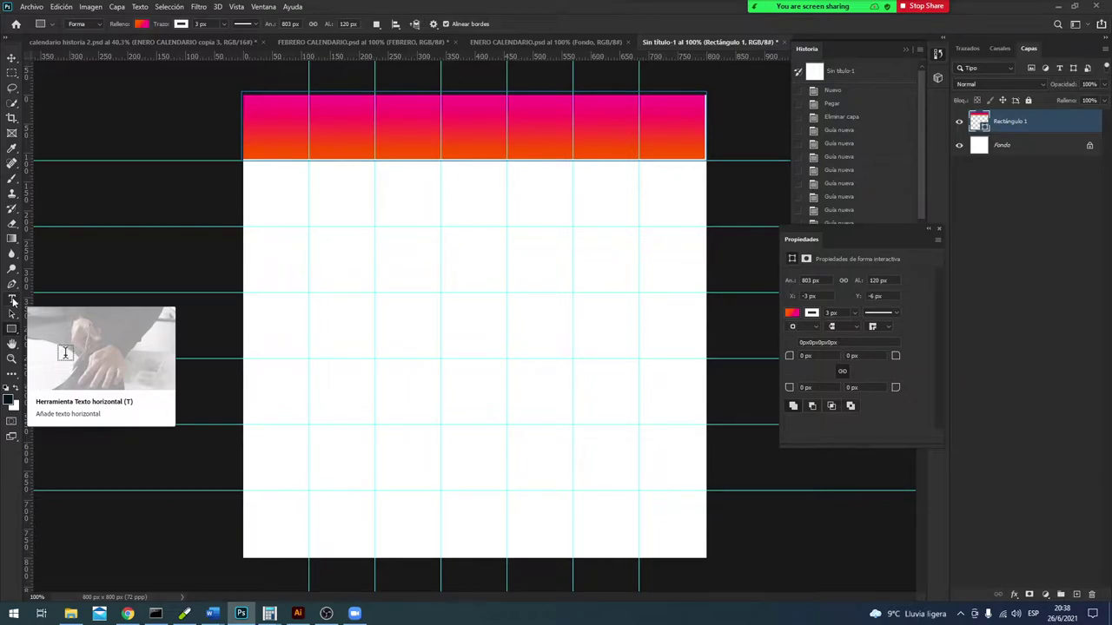
mouse_move(825, 7)
click(951, 15)
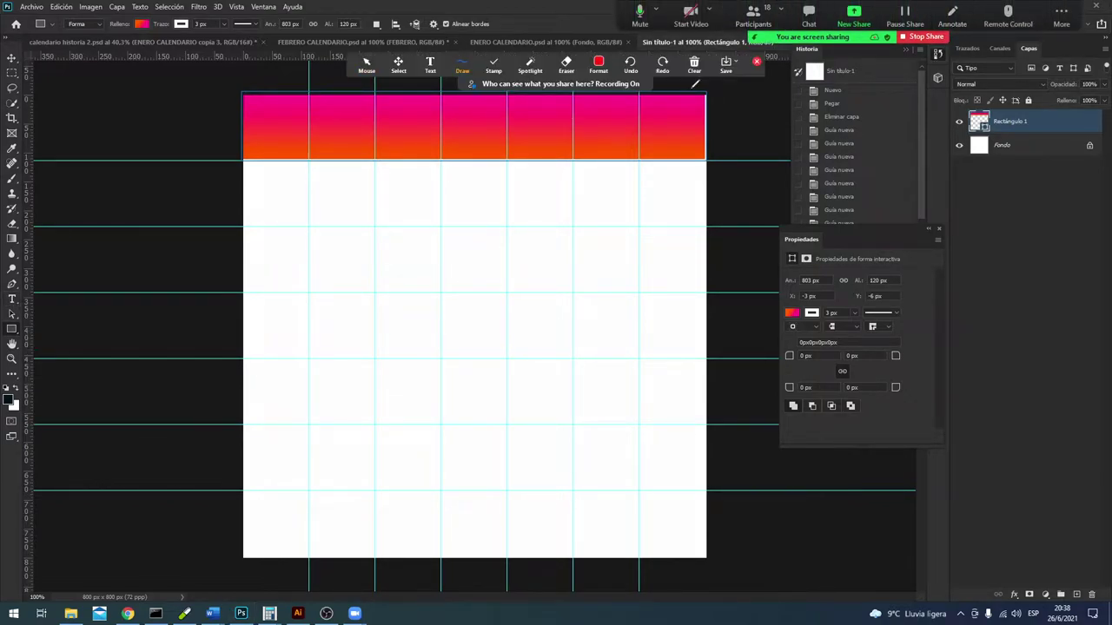
click(462, 65)
click(478, 94)
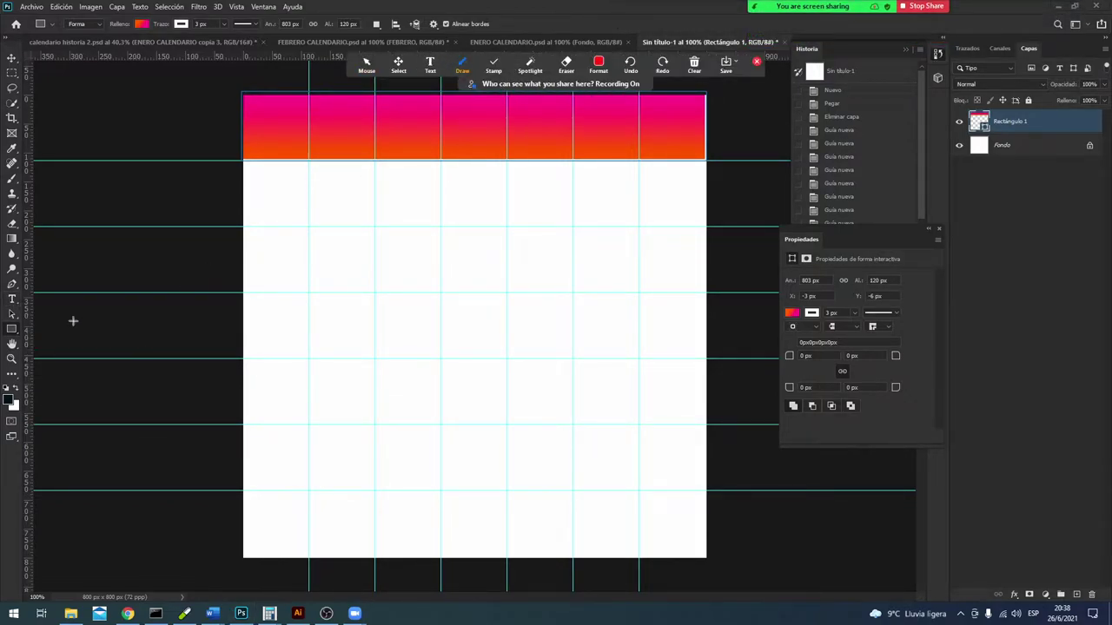
Step: Draw four annotation arrows over the document, then exit annotation and select the Horizontal Type tool
drag(161, 337, 21, 330)
drag(85, 305, 26, 300)
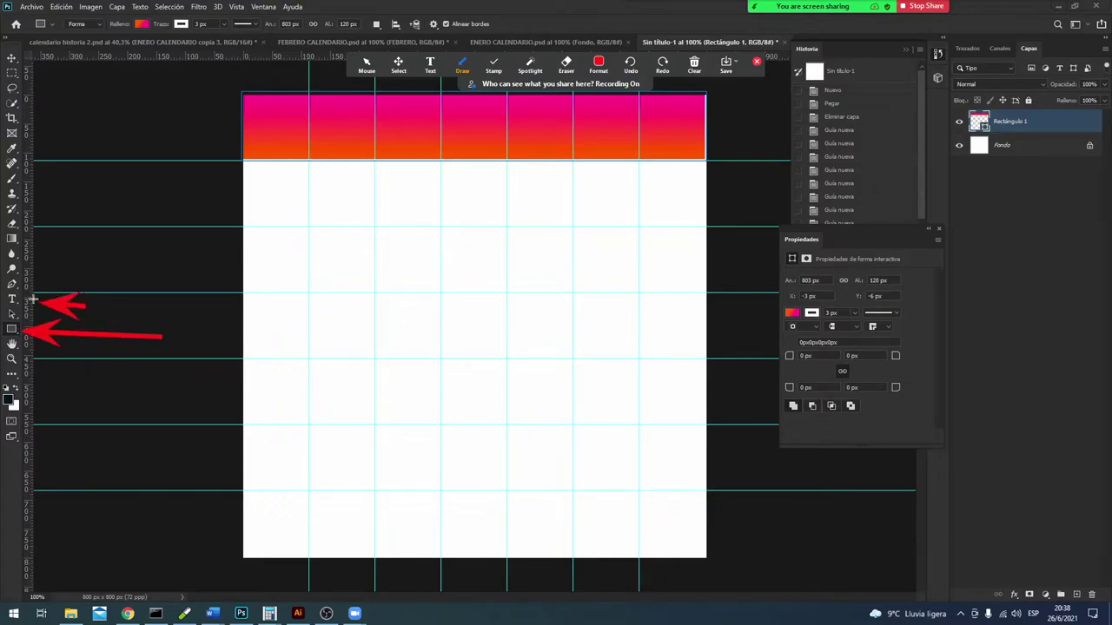
drag(762, 112, 955, 124)
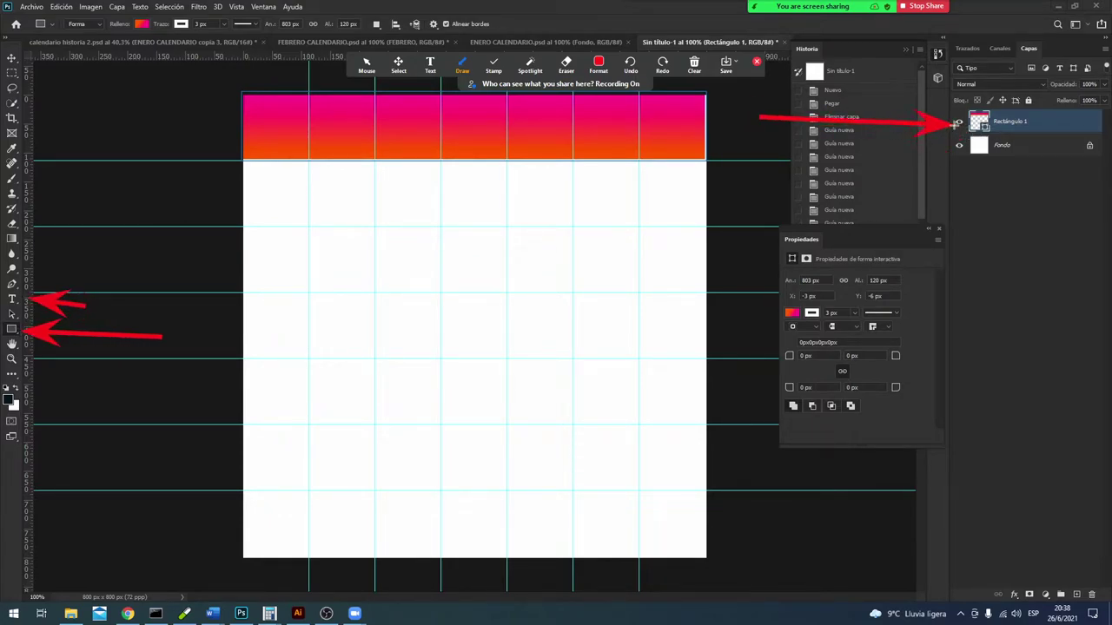
mouse_move(696, 295)
mouse_down()
mouse_move(946, 521)
mouse_move(1054, 584)
mouse_up()
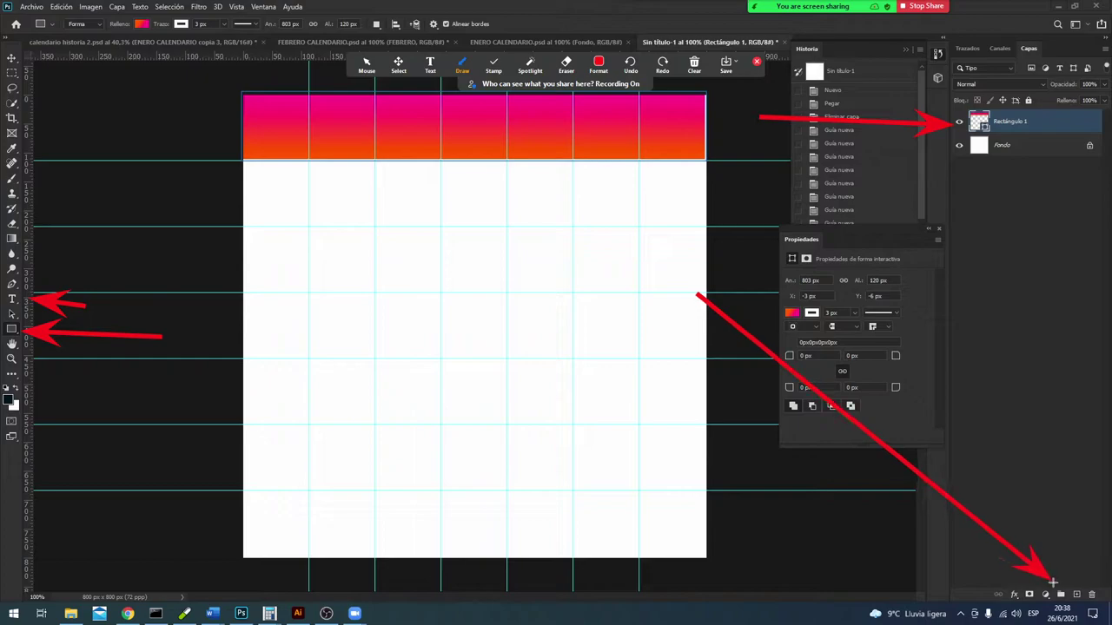
click(367, 63)
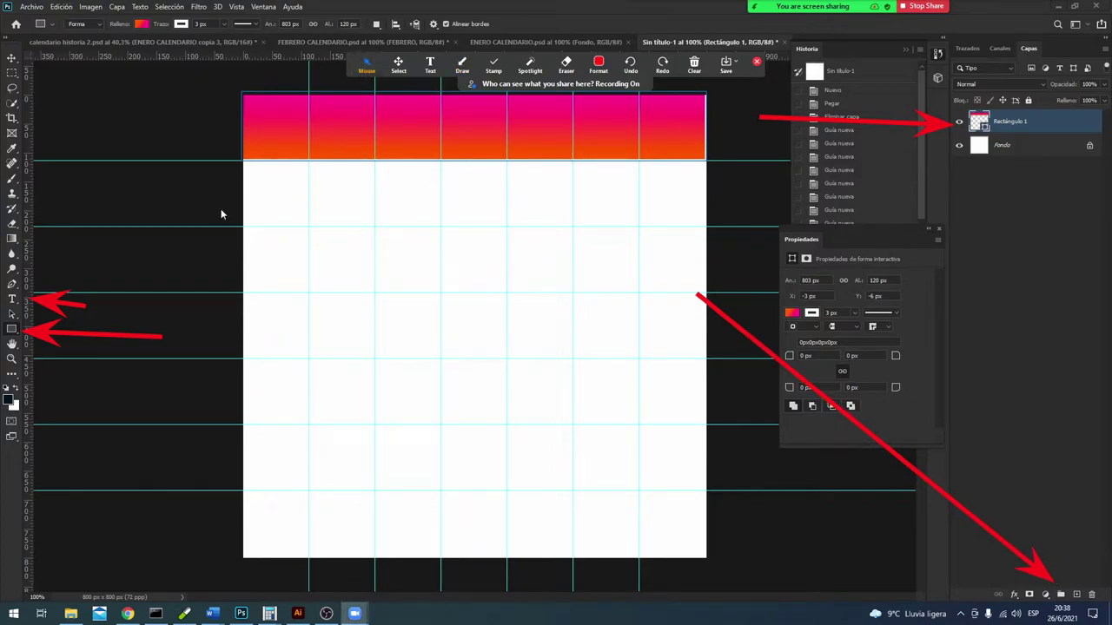
click(13, 300)
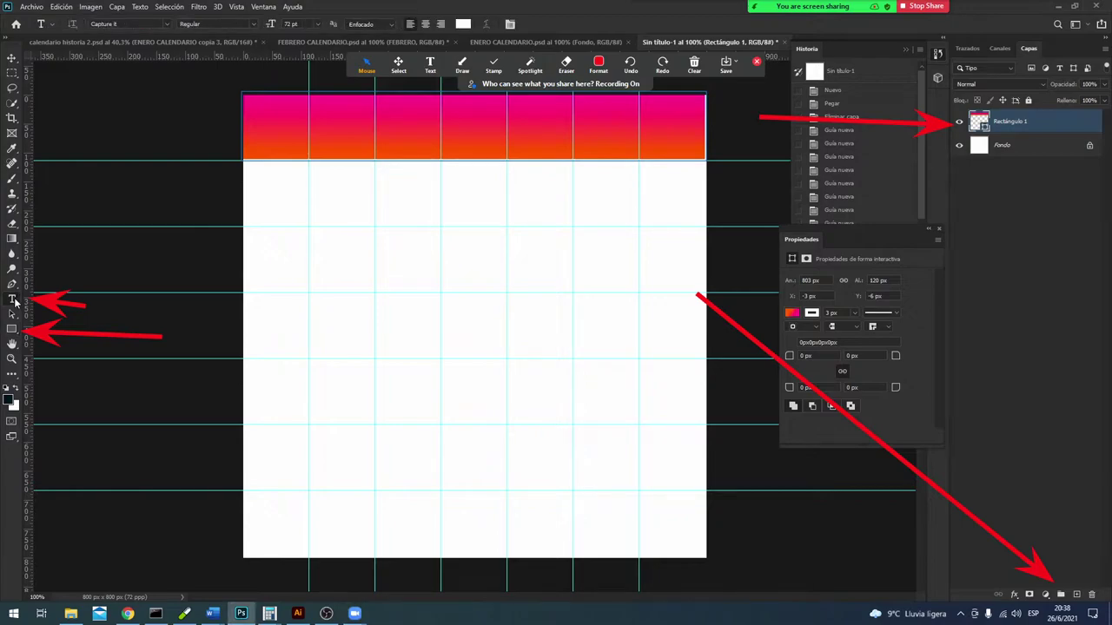
Step: Type the month title, move it into the header bar, and insert an E so it reads ENERTO
click(383, 259)
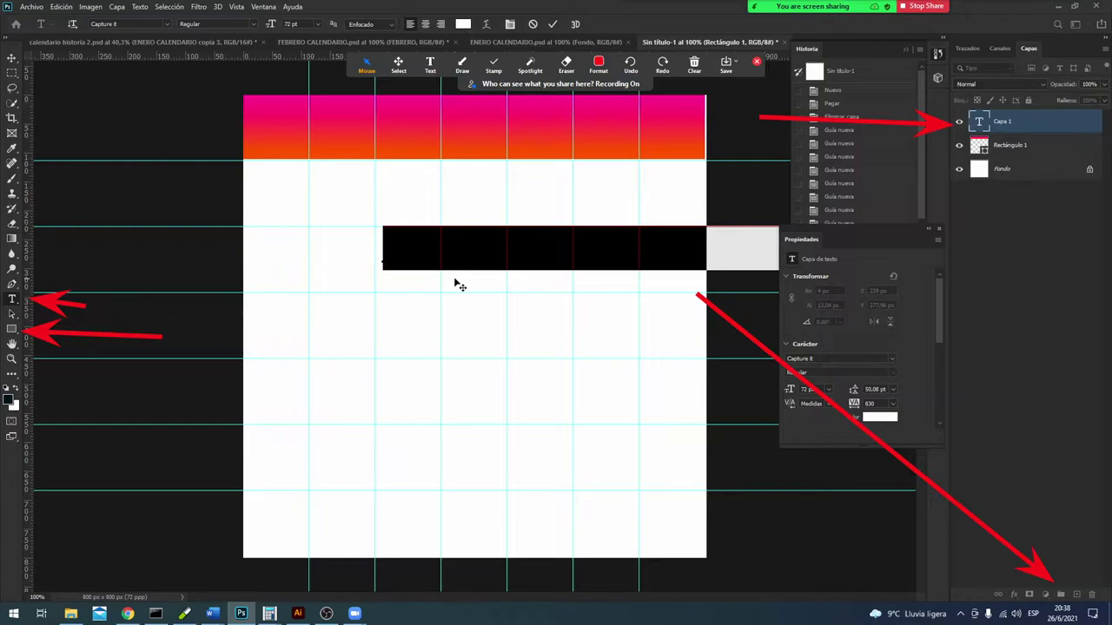
text(MA)
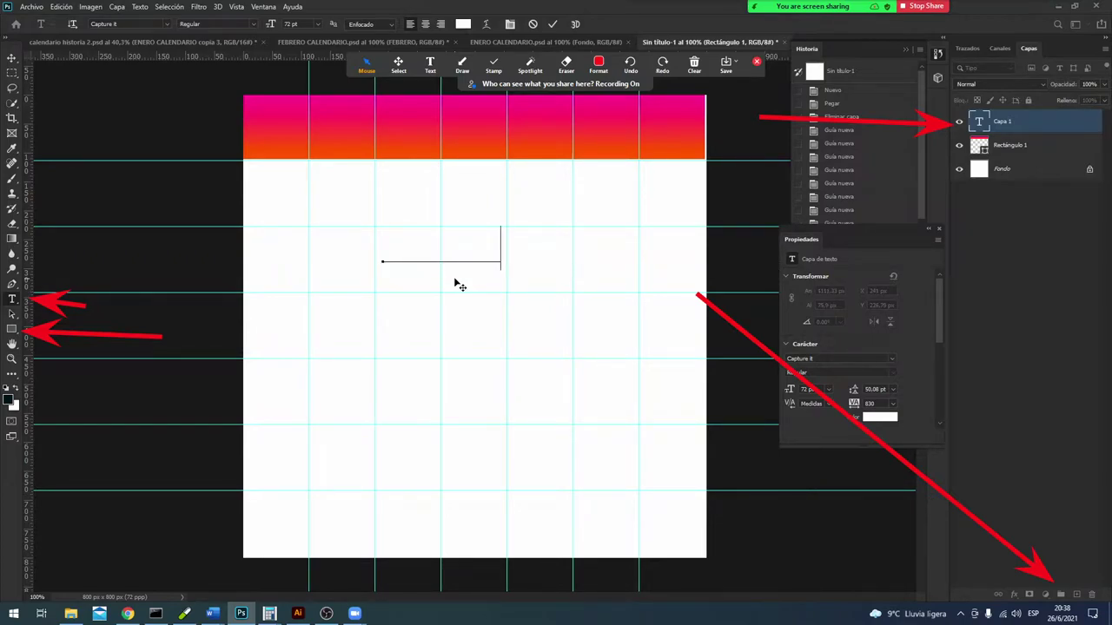
text(RZO)
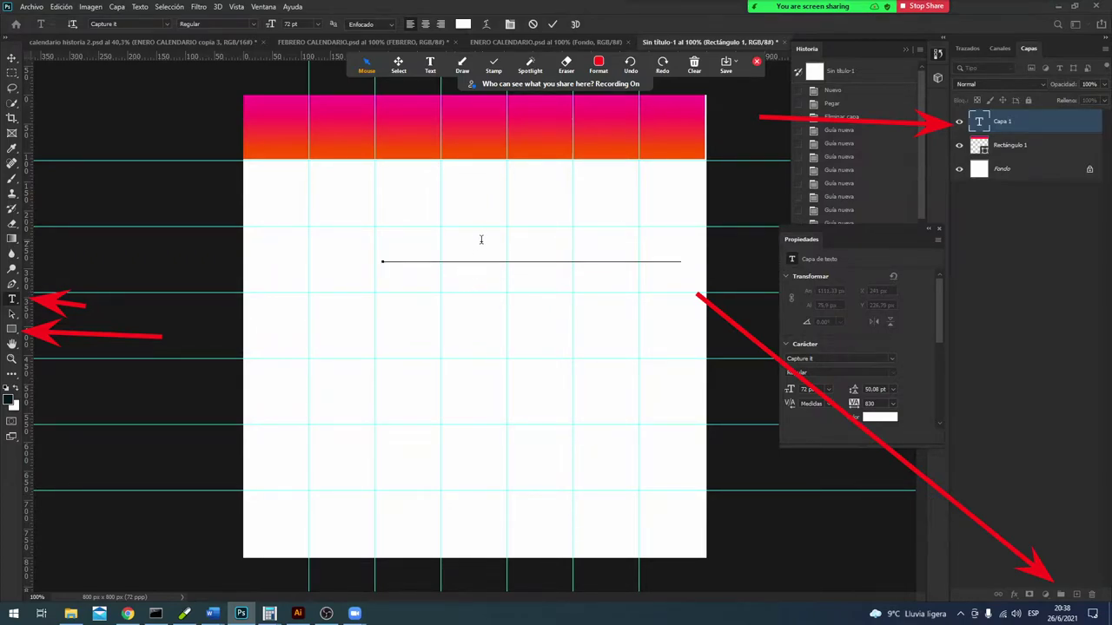
drag(478, 258, 438, 132)
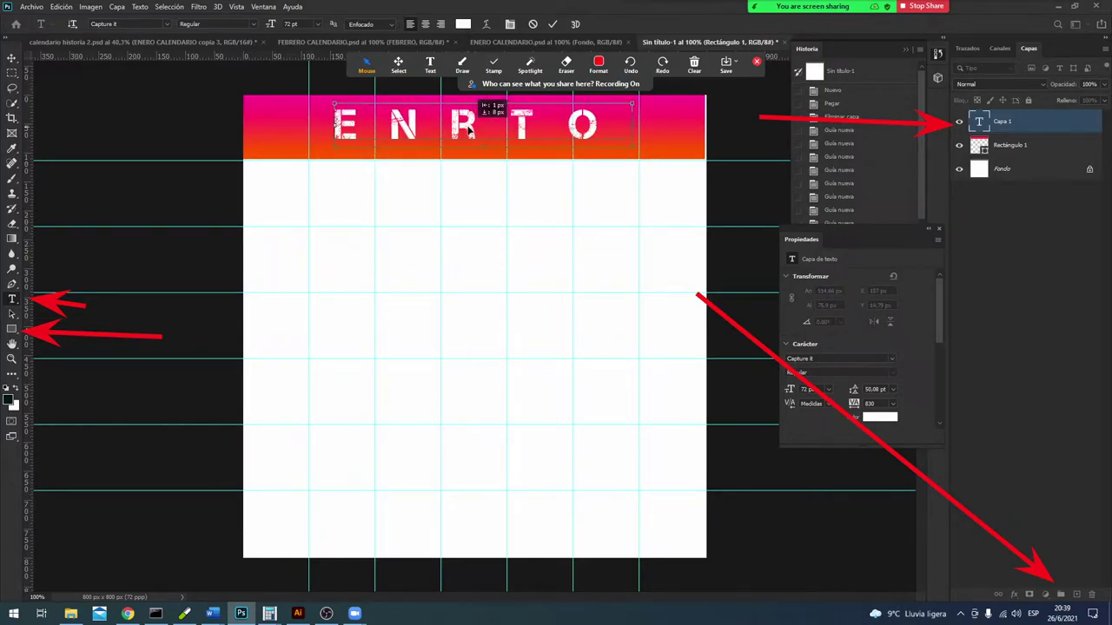
drag(470, 127, 455, 131)
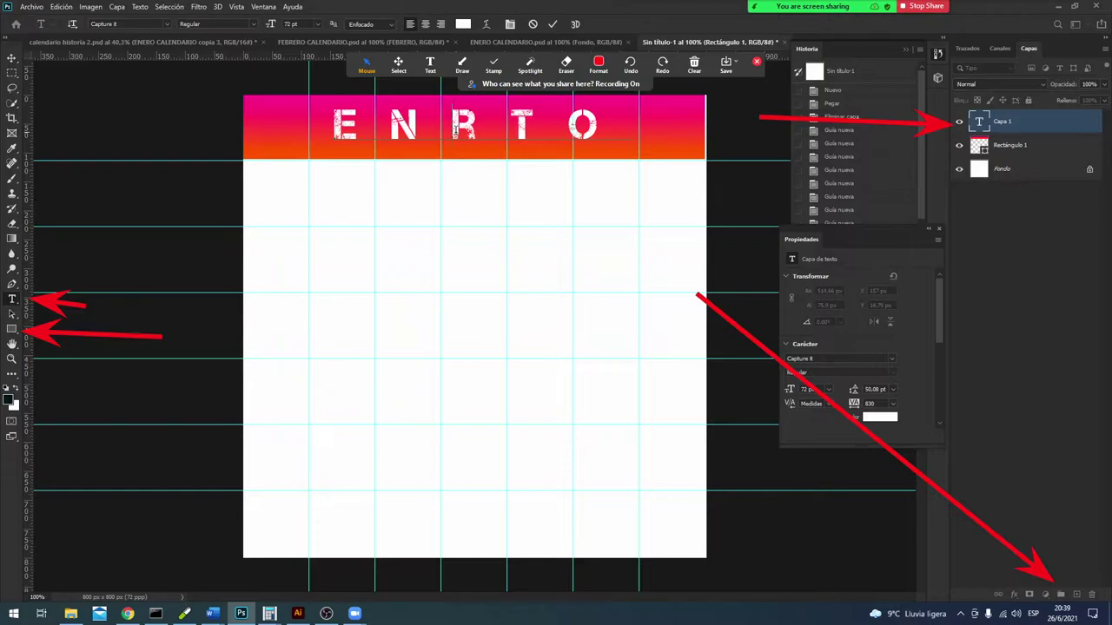
click(454, 128)
text(E)
drag(529, 128, 502, 129)
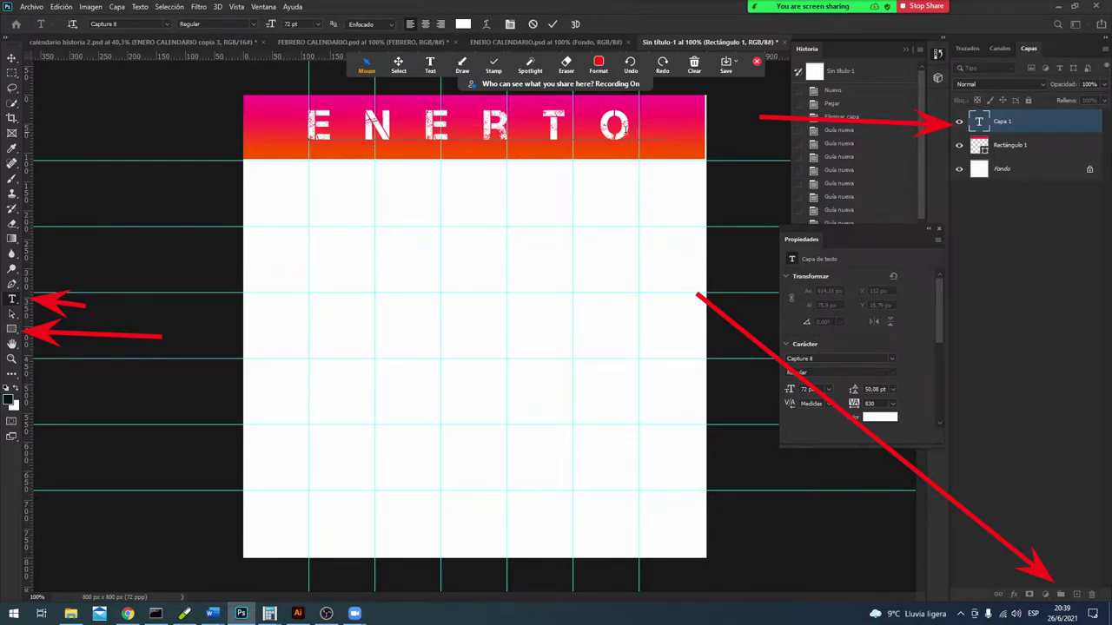
mouse_move(565, 135)
mouse_down()
mouse_move(468, 143)
mouse_move(659, 140)
mouse_up()
click(617, 133)
click(264, 7)
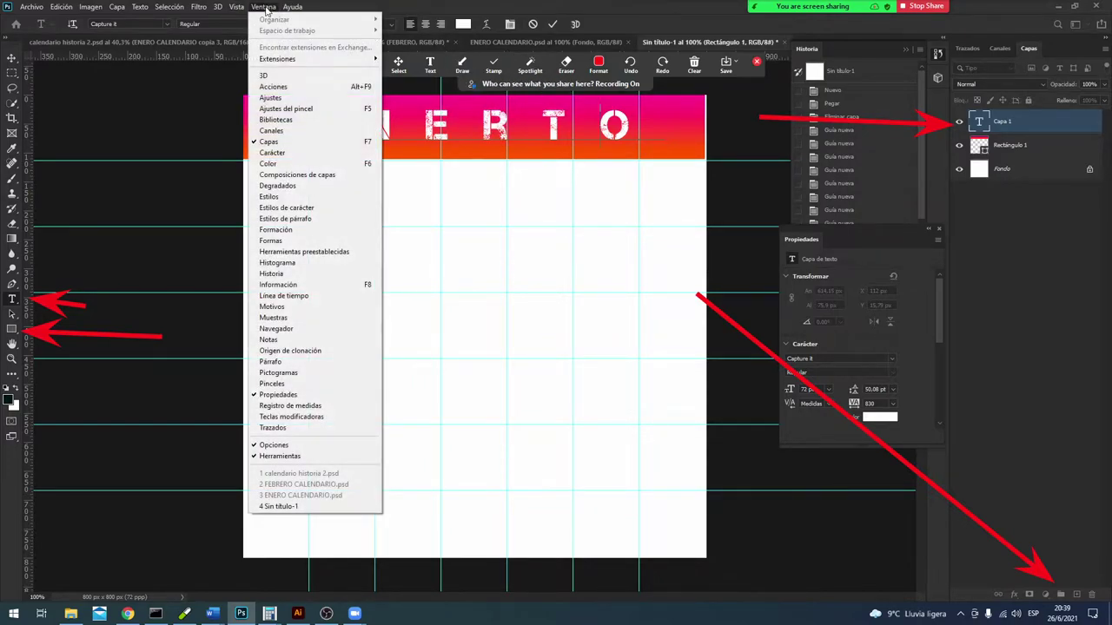
Step: Open the Carácter panel and draw a Zoom arrow pointing at the tracking setting
click(276, 151)
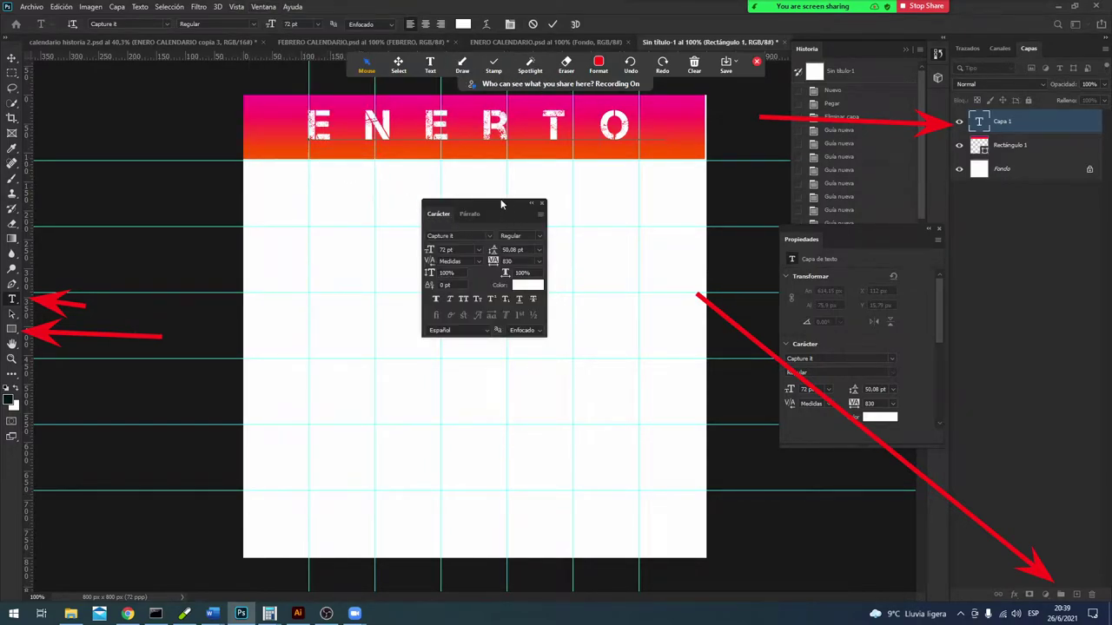
click(462, 62)
drag(484, 430, 492, 262)
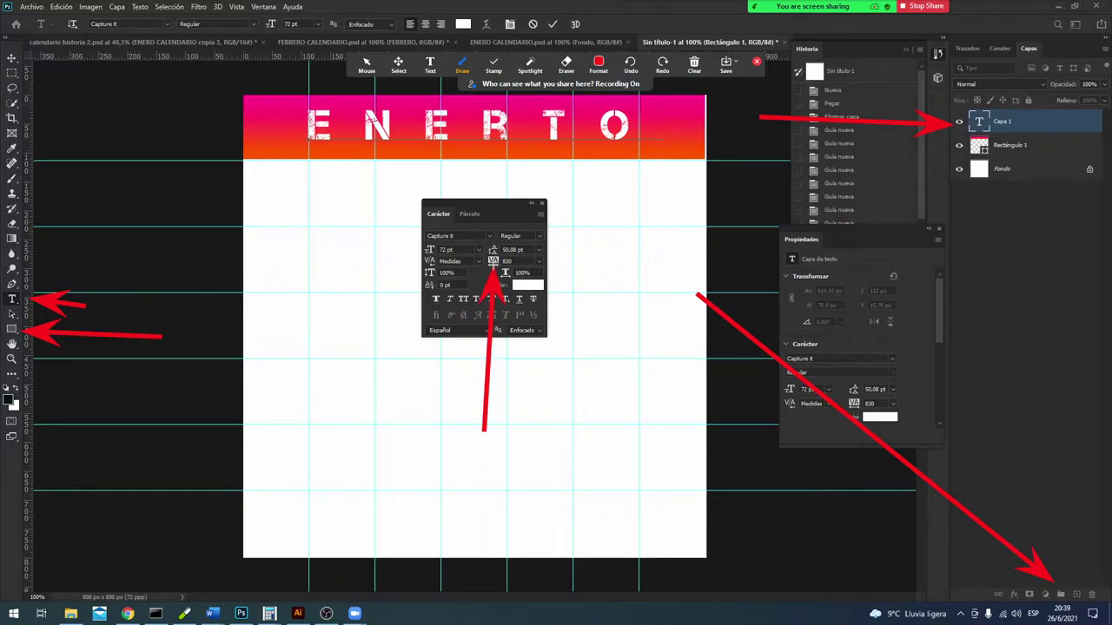
click(367, 70)
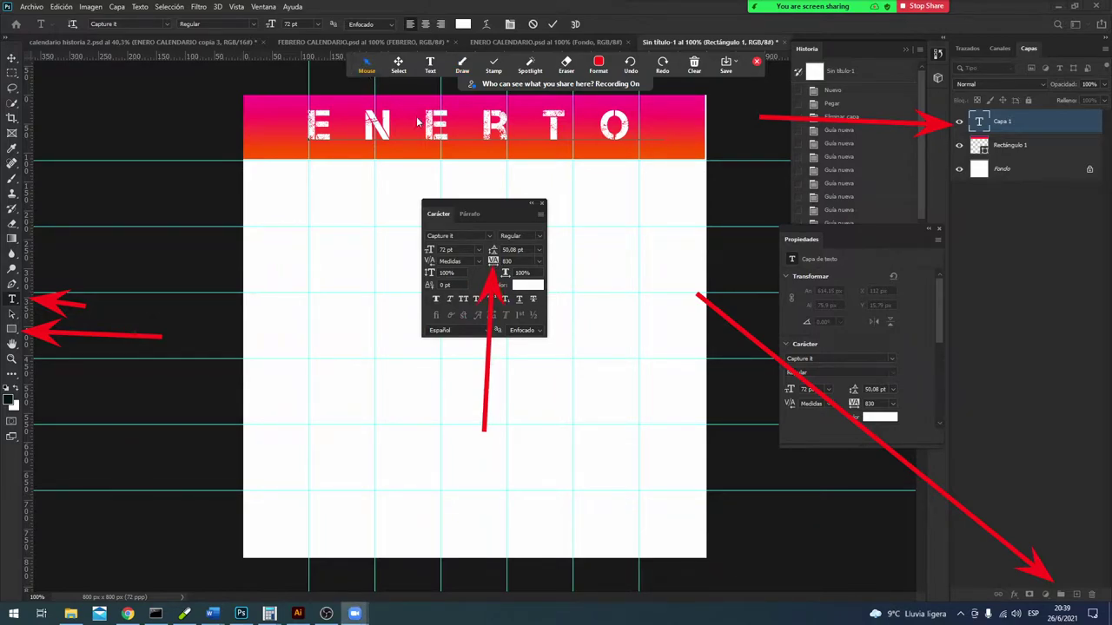
click(599, 106)
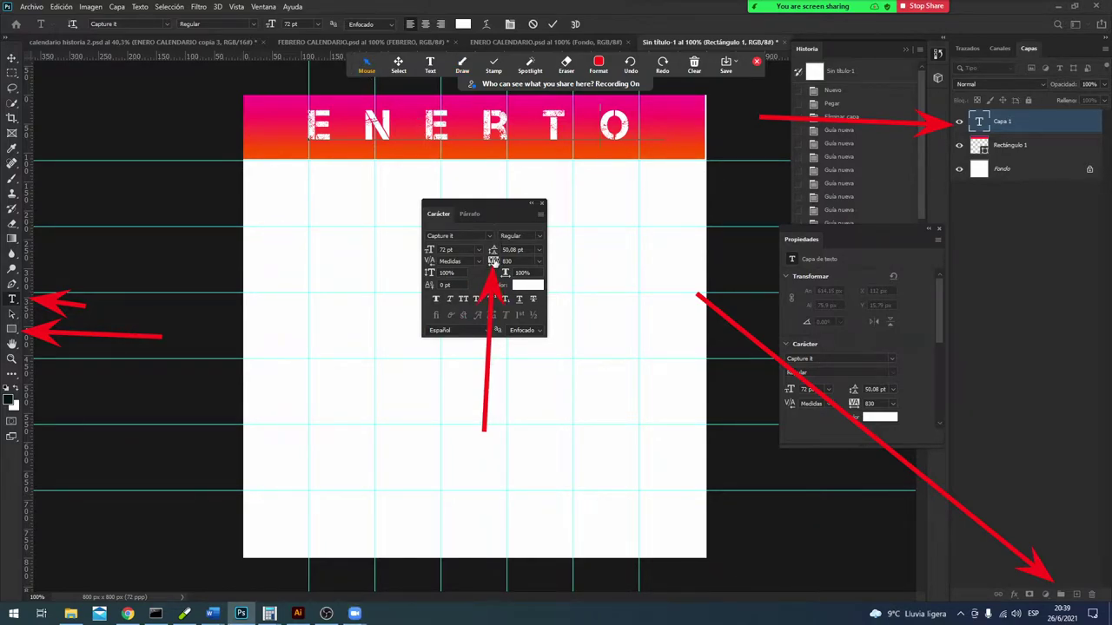
Step: Set tracking to 0 and delete the stray T so the title reads ENERO
click(493, 260)
key(Return)
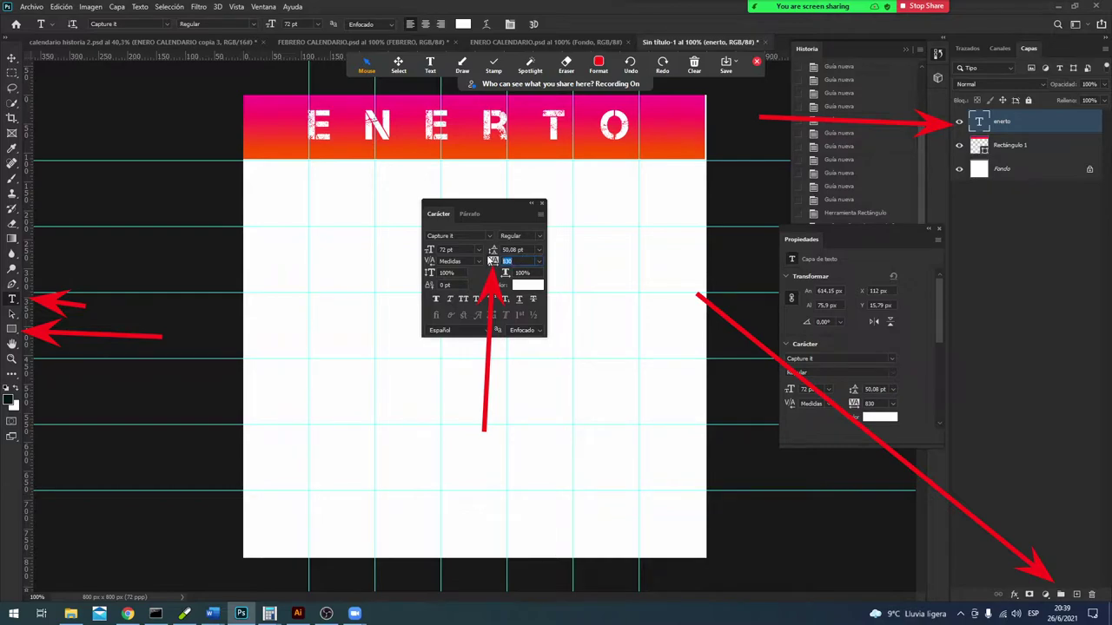
text(0)
key(Return)
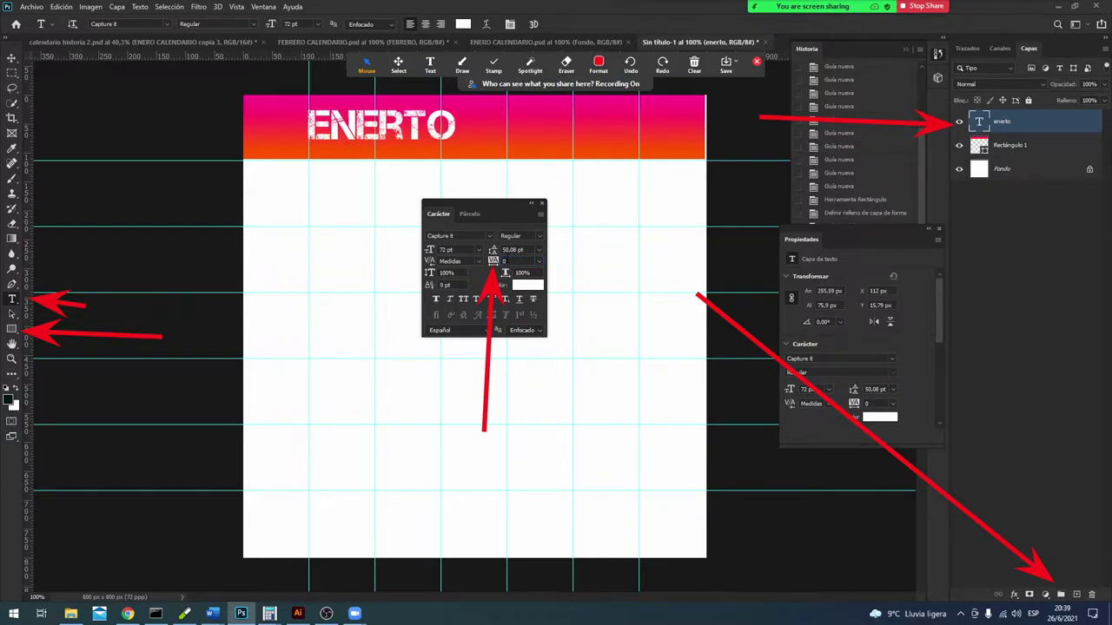
click(415, 128)
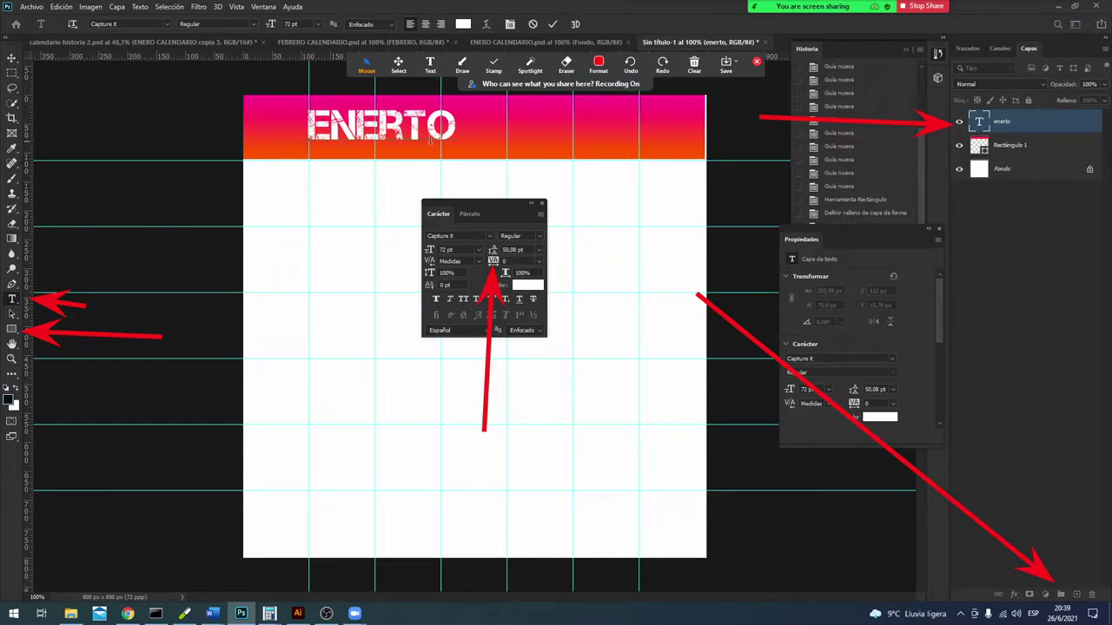
key(BackSpace)
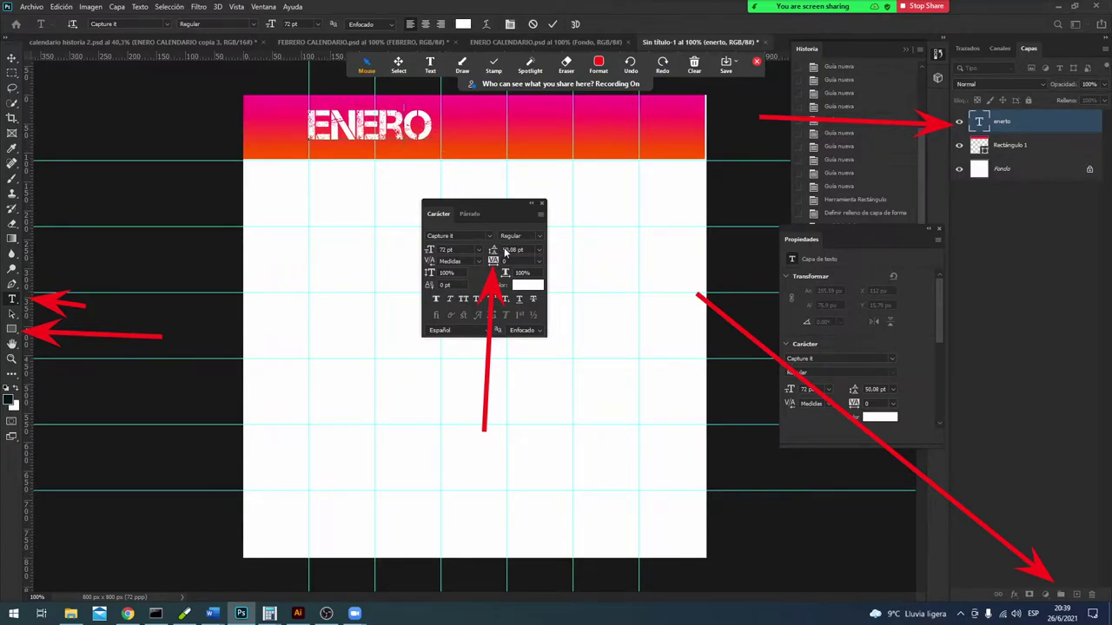
Step: Set the ENERO title's tracking back to 830
click(492, 261)
key(Return)
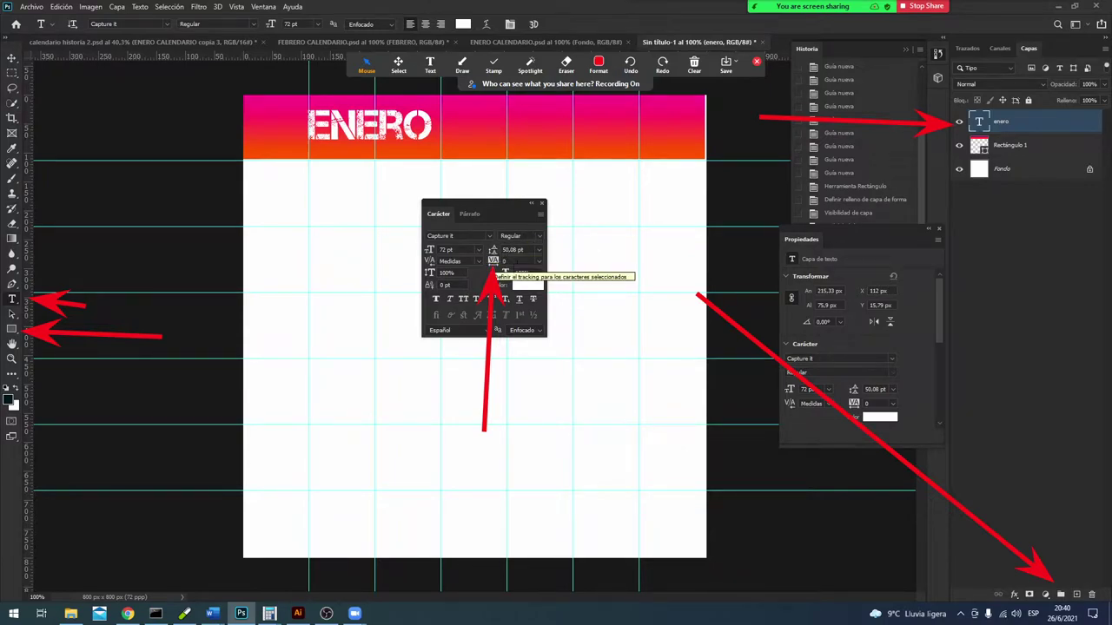
click(492, 261)
text(80)
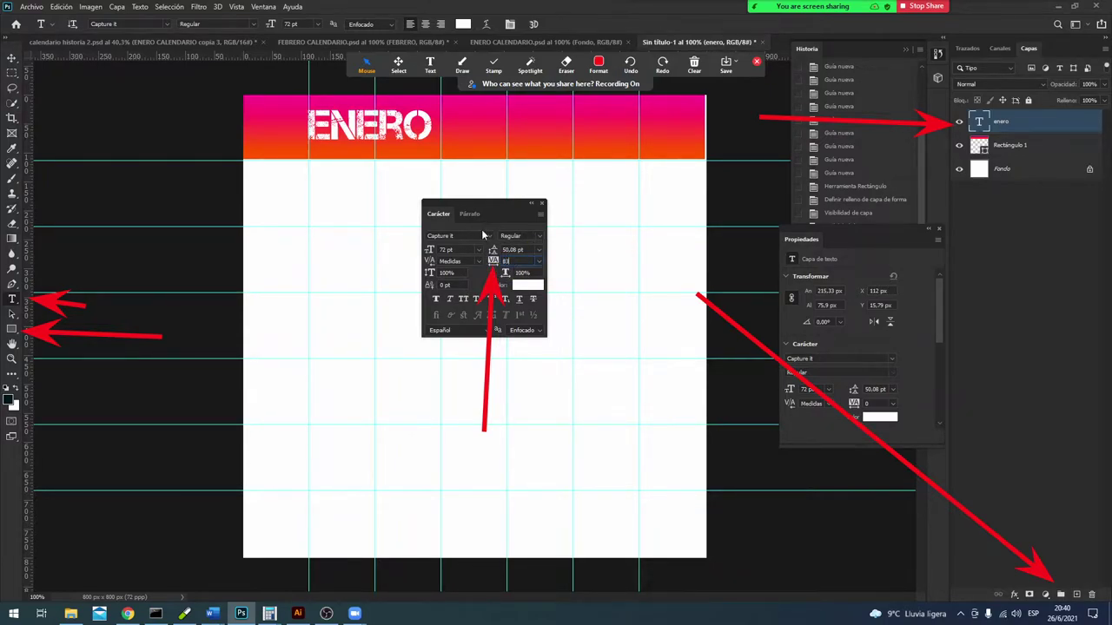
key(Return)
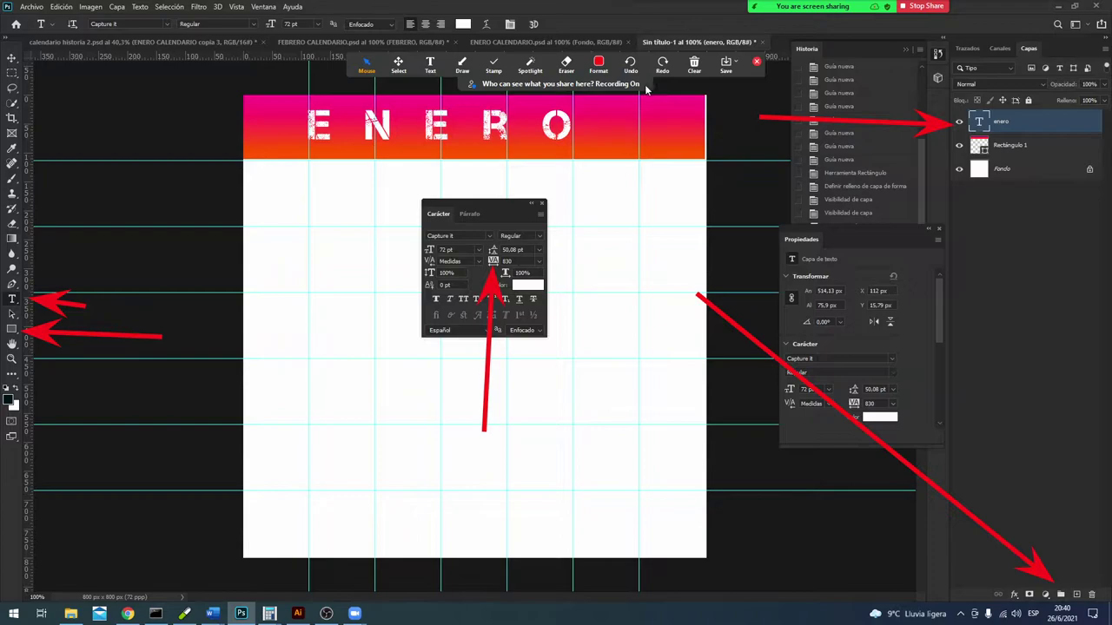
click(694, 64)
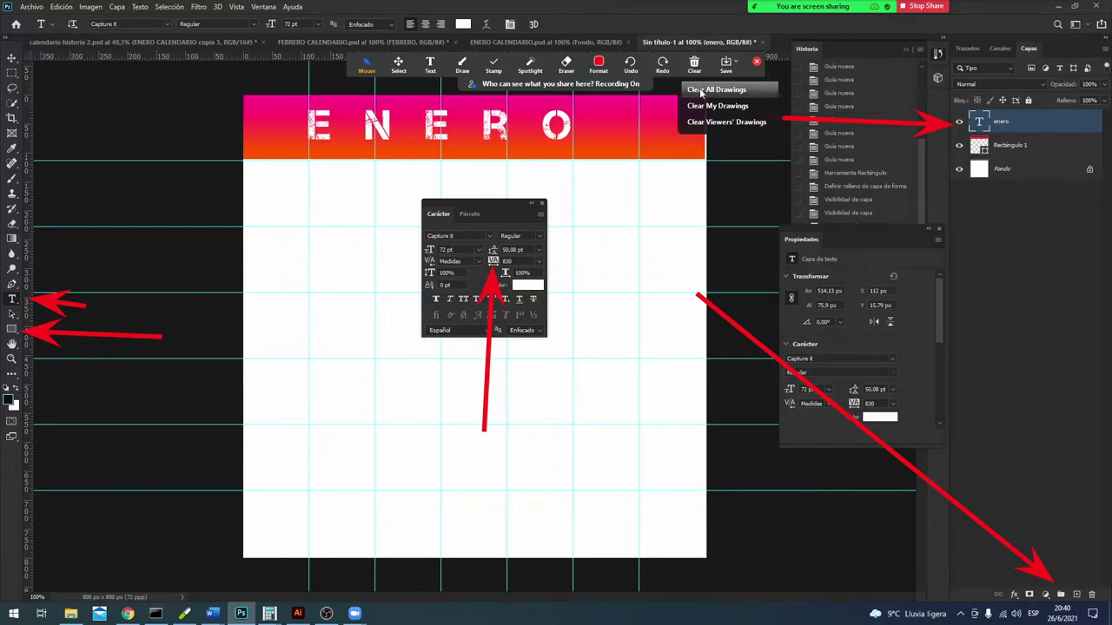
Step: Draw four Zoom annotation arrows around the title and character settings
click(701, 90)
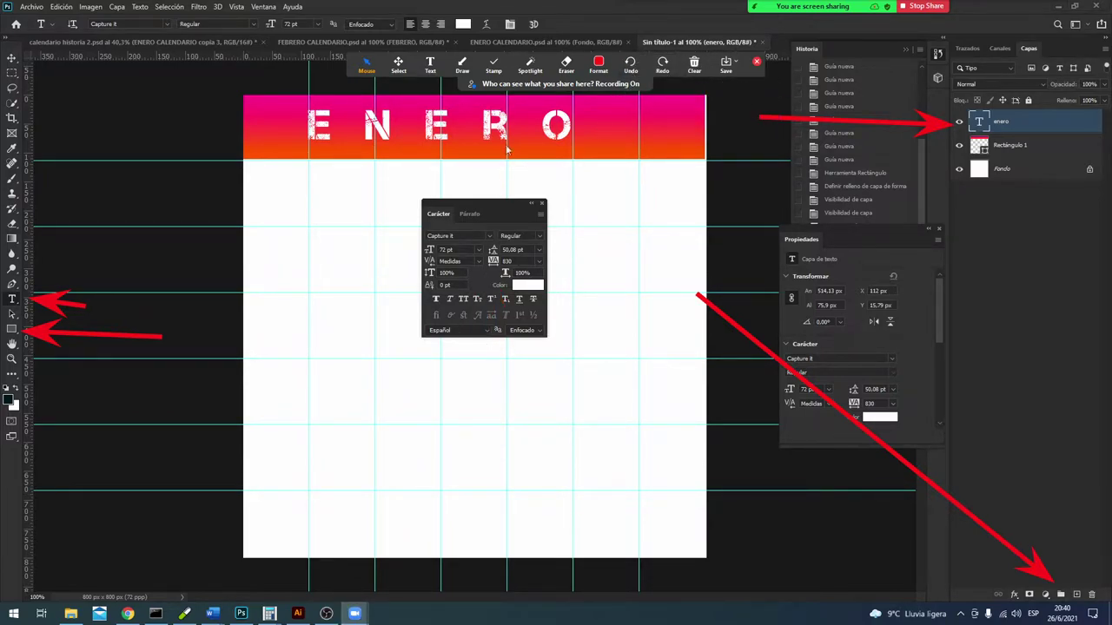
click(467, 59)
click(480, 115)
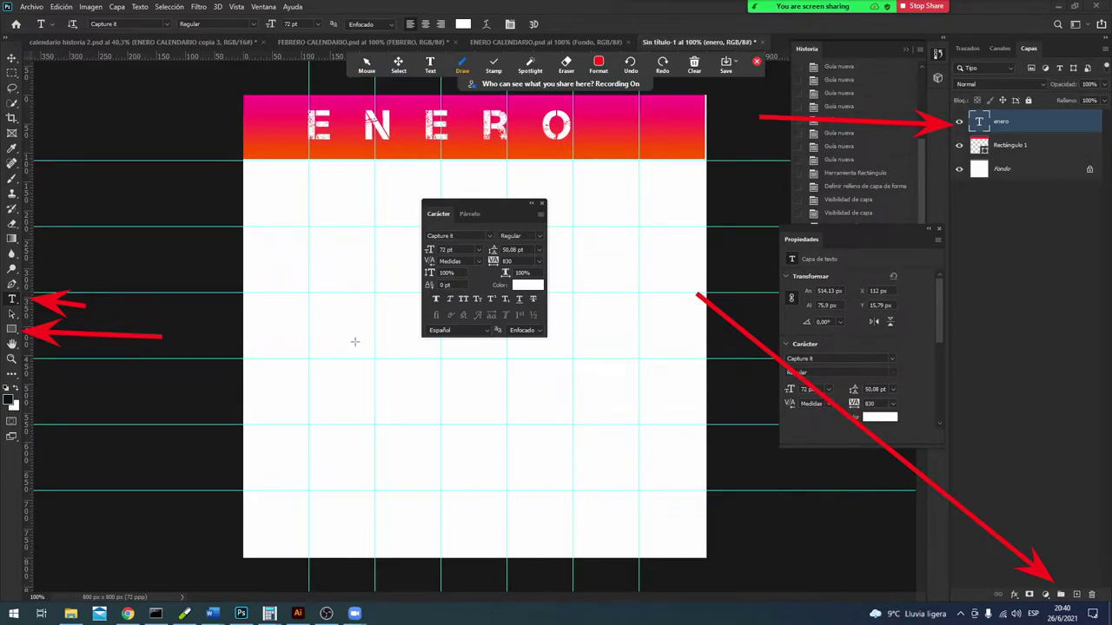
drag(355, 342, 429, 303)
drag(433, 428, 449, 299)
drag(530, 426, 466, 308)
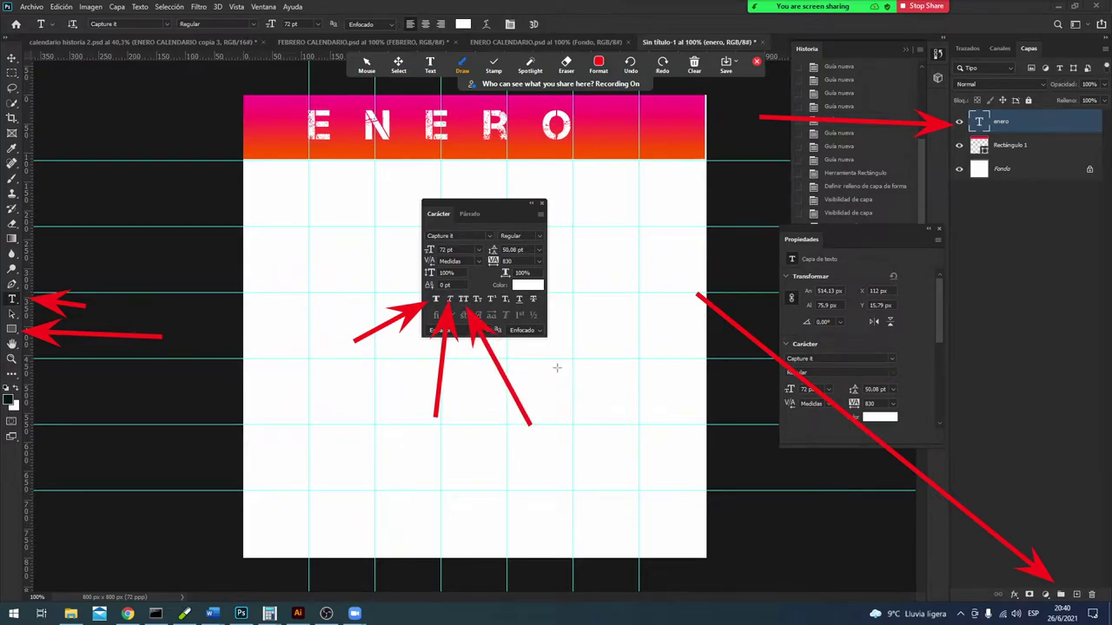
drag(573, 384, 521, 322)
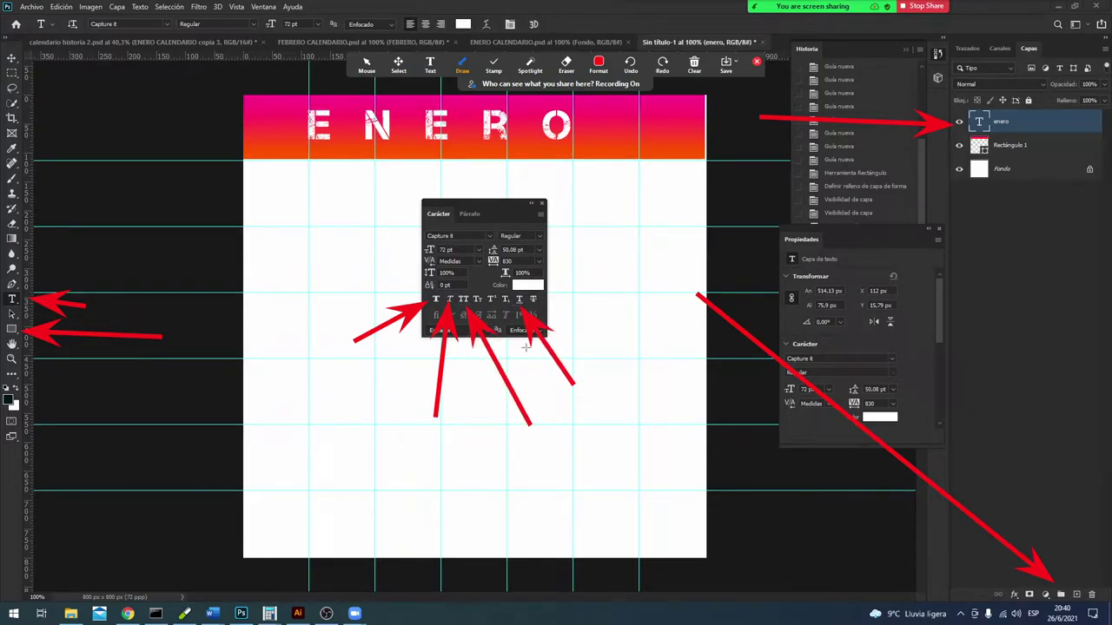
click(630, 62)
click(630, 62)
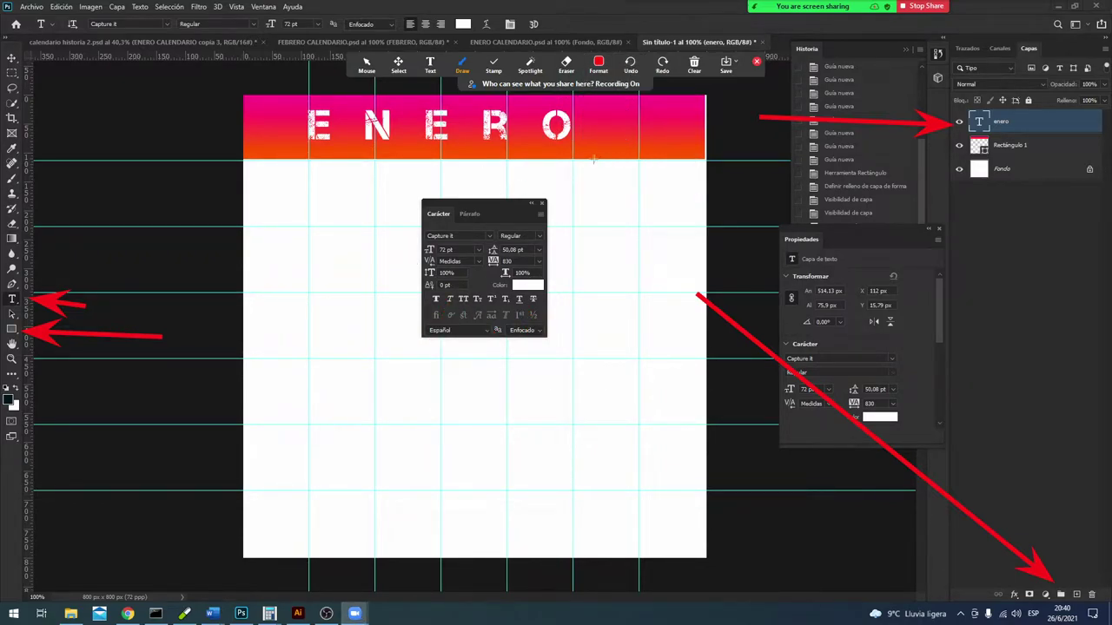
click(366, 63)
Step: Check the Párrafo settings, close the character panel, and start a new text layer on the header
click(471, 214)
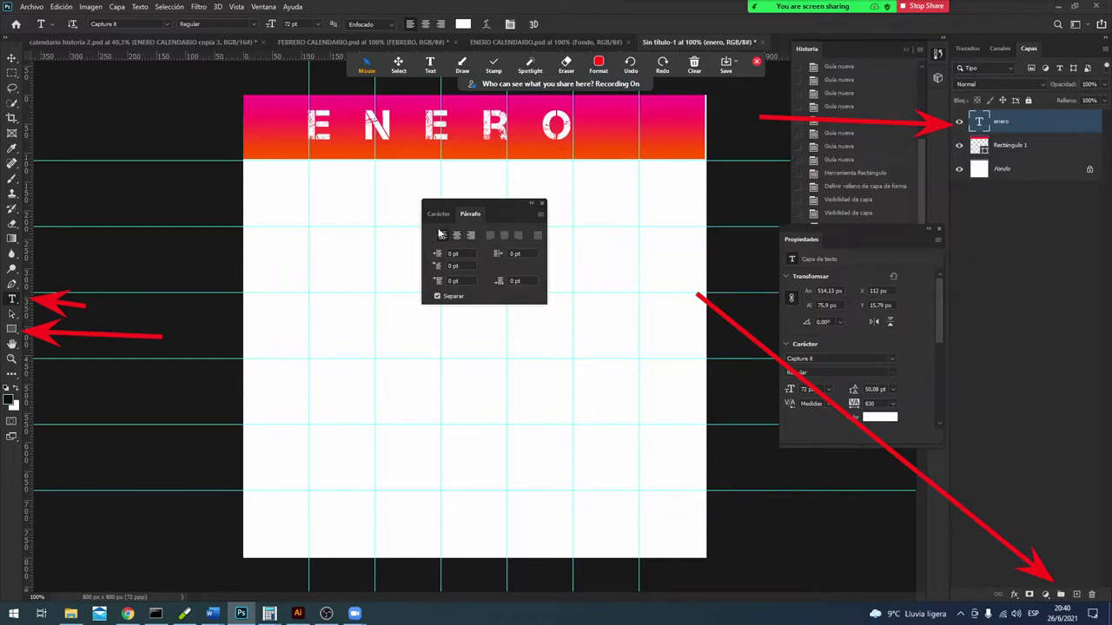
click(438, 215)
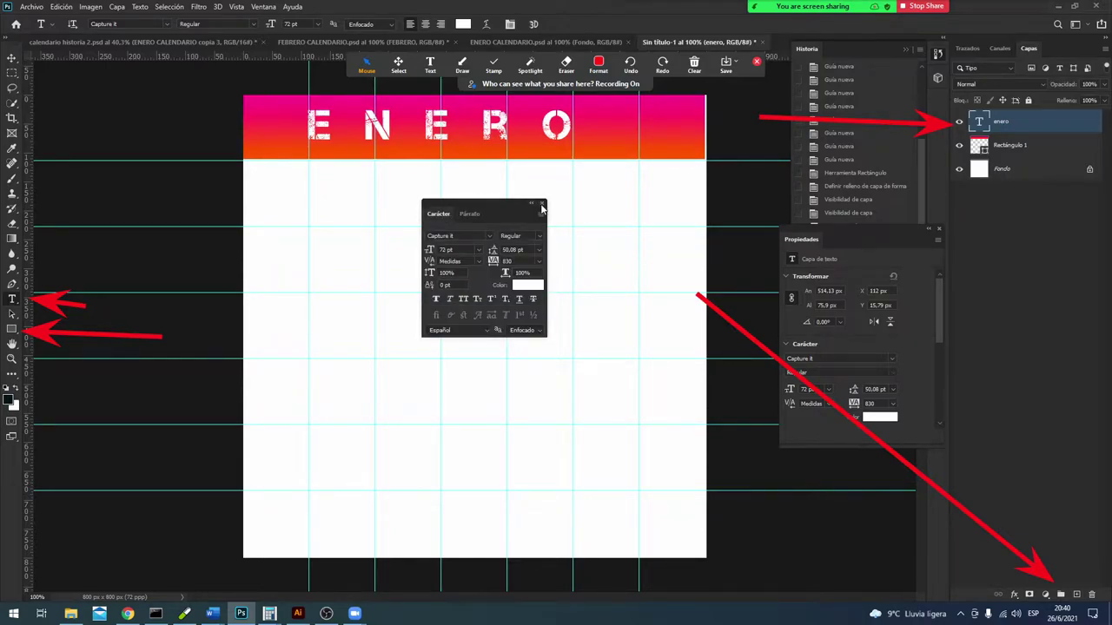
click(541, 205)
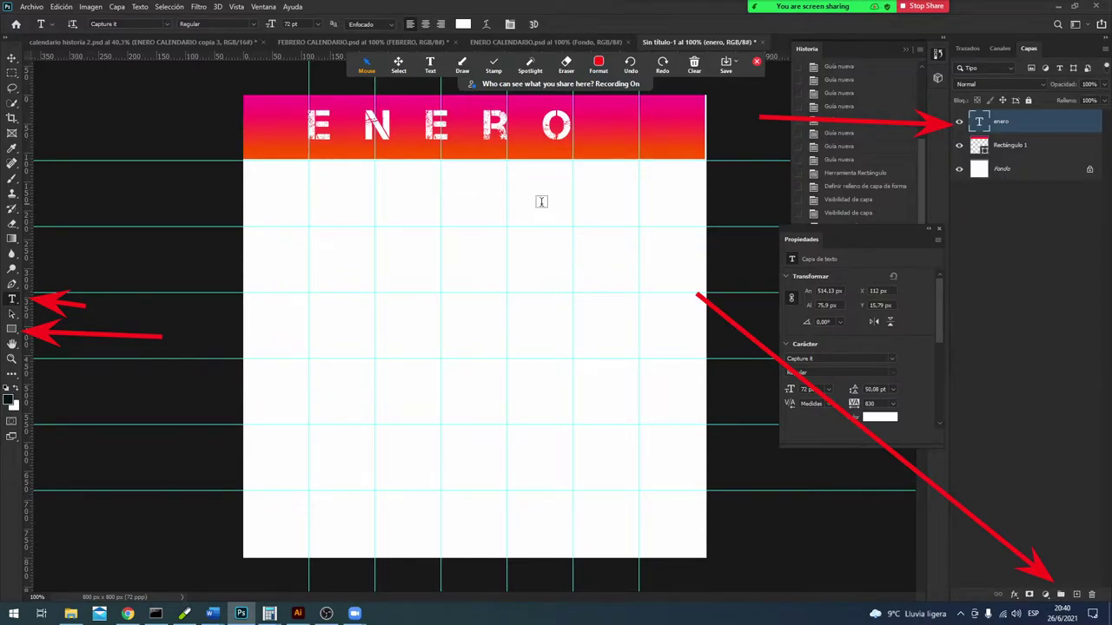
click(365, 78)
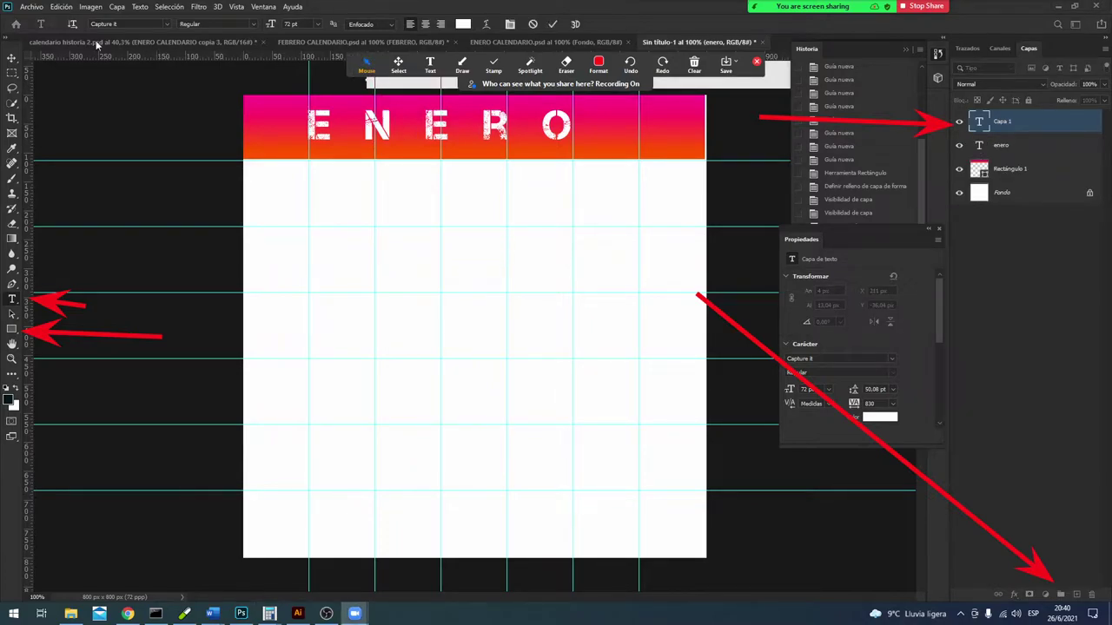
Step: Discard the empty text layer and move ENERO right to X 170 px in the header
click(11, 61)
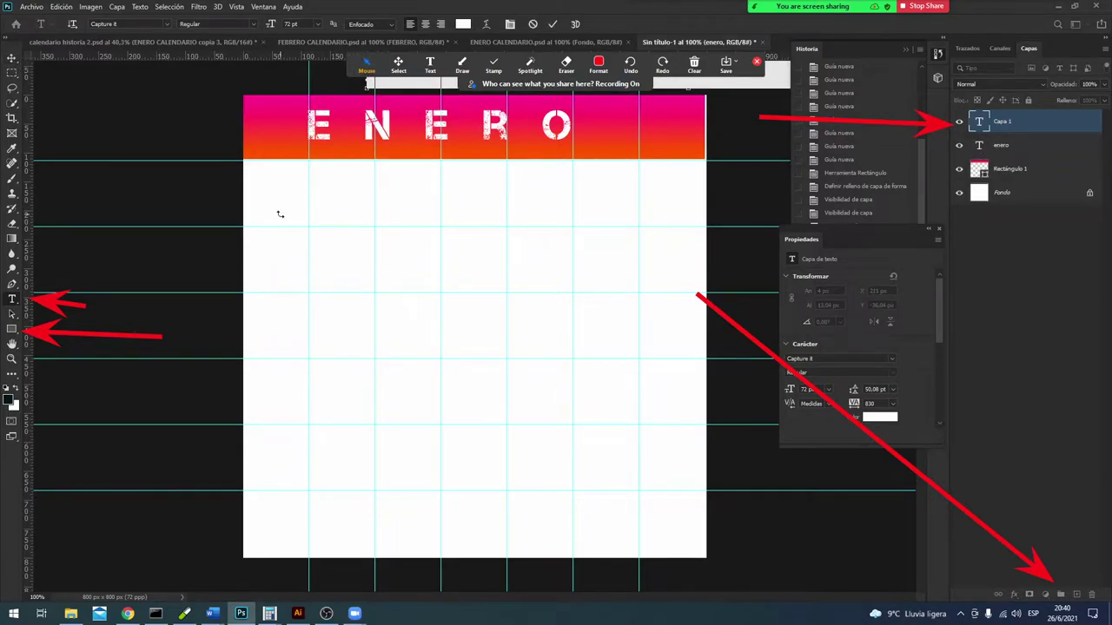
click(599, 66)
click(493, 66)
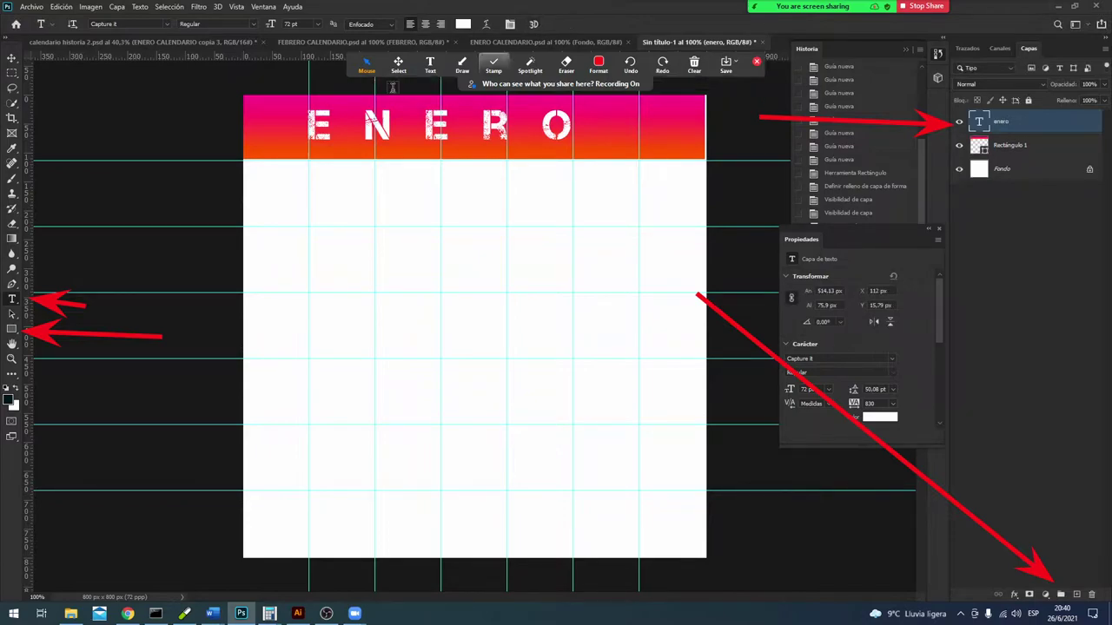
click(11, 58)
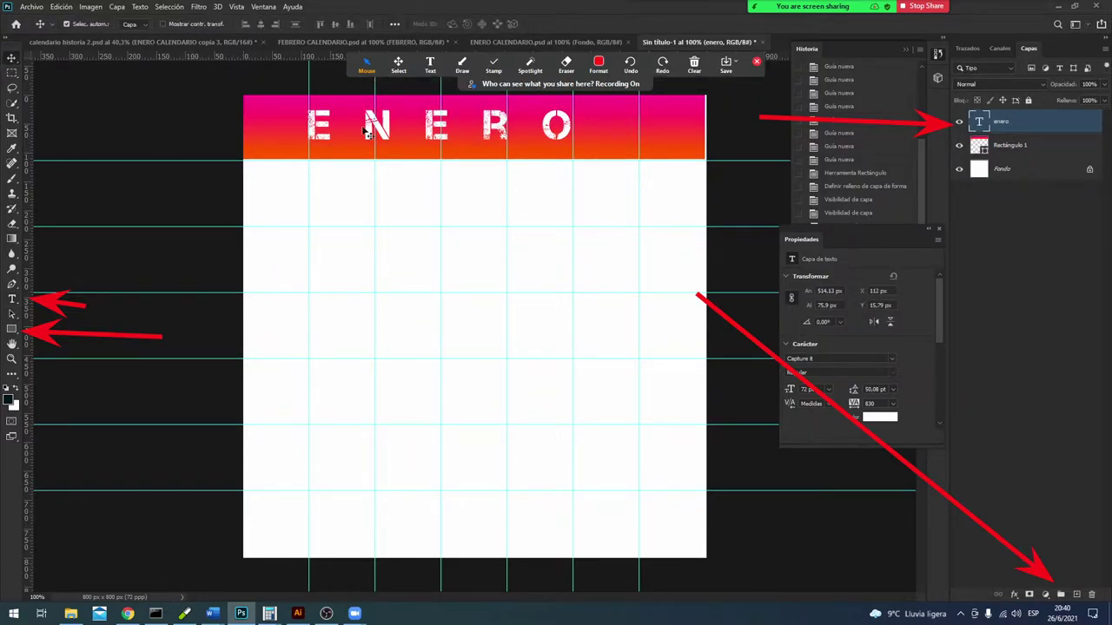
drag(563, 141, 593, 145)
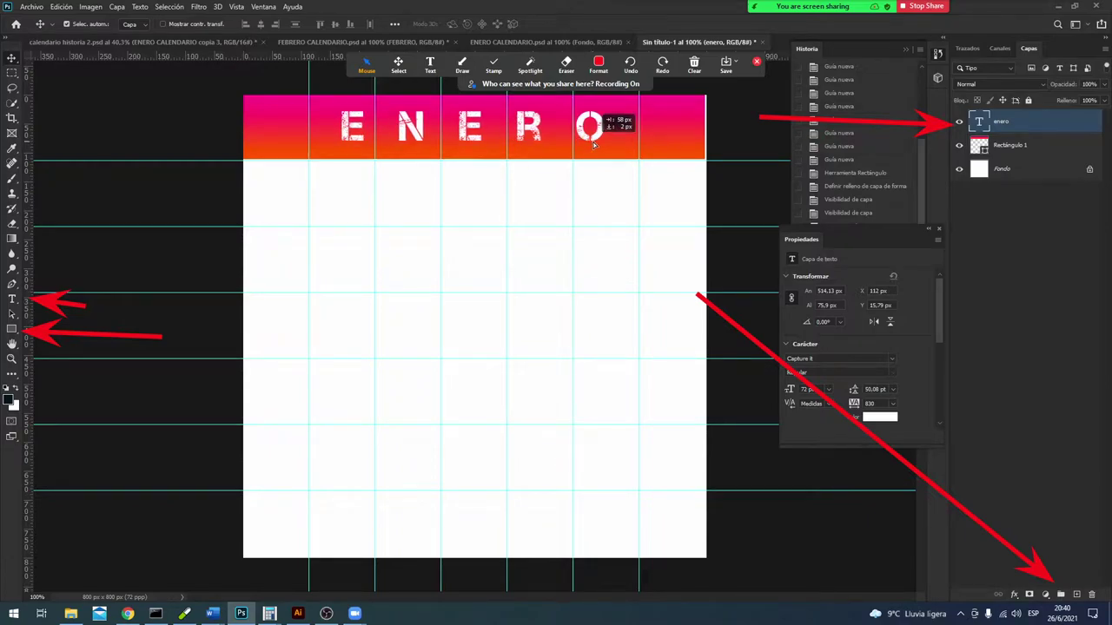
drag(594, 145, 593, 145)
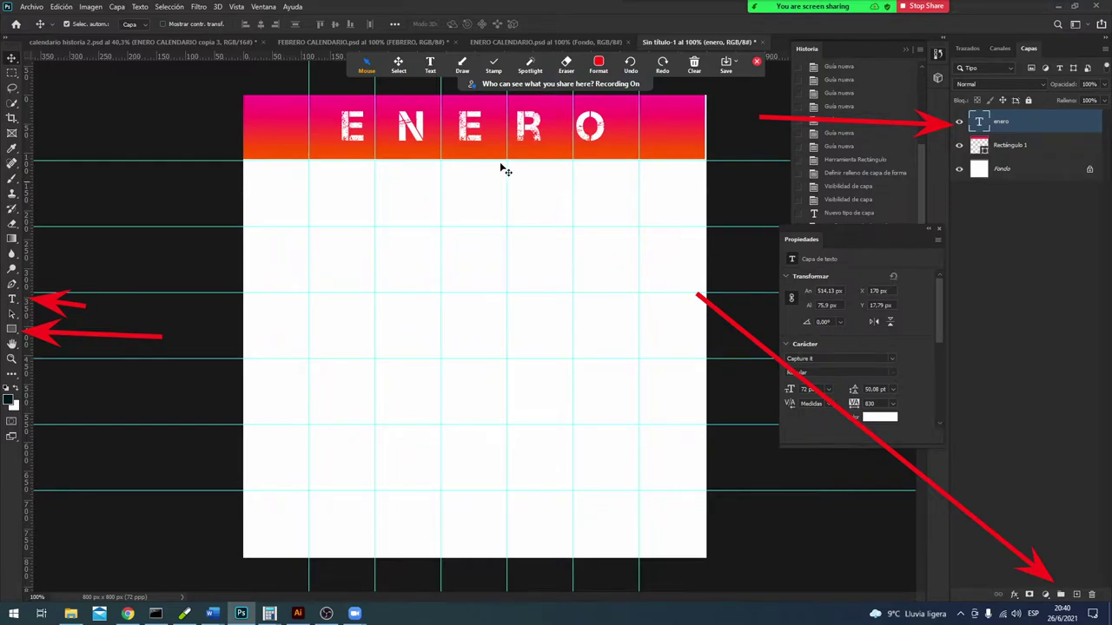
click(12, 329)
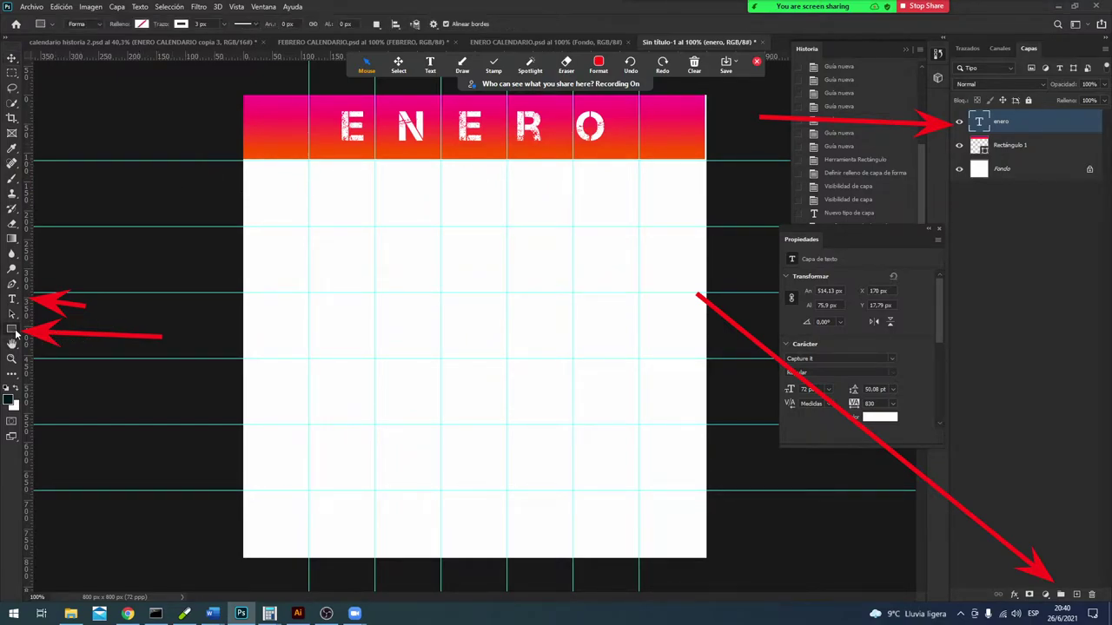
Step: Group the enero text and Rectángulo 1 layers and name the group MES
click(1037, 142)
click(1044, 124)
shift+click(1049, 147)
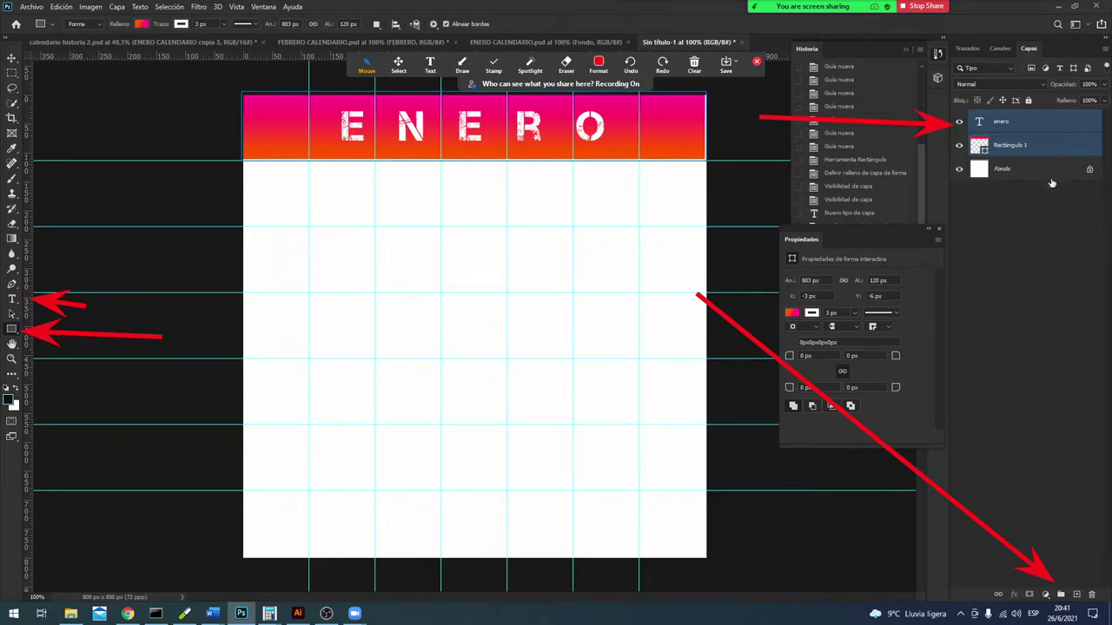
click(1060, 594)
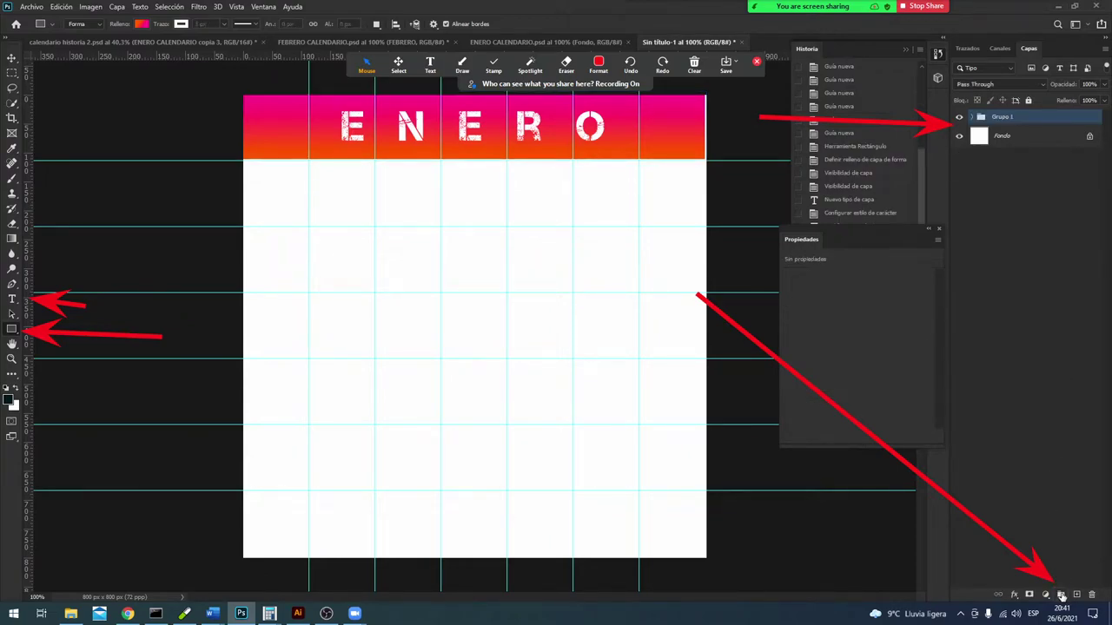
double_click(1004, 117)
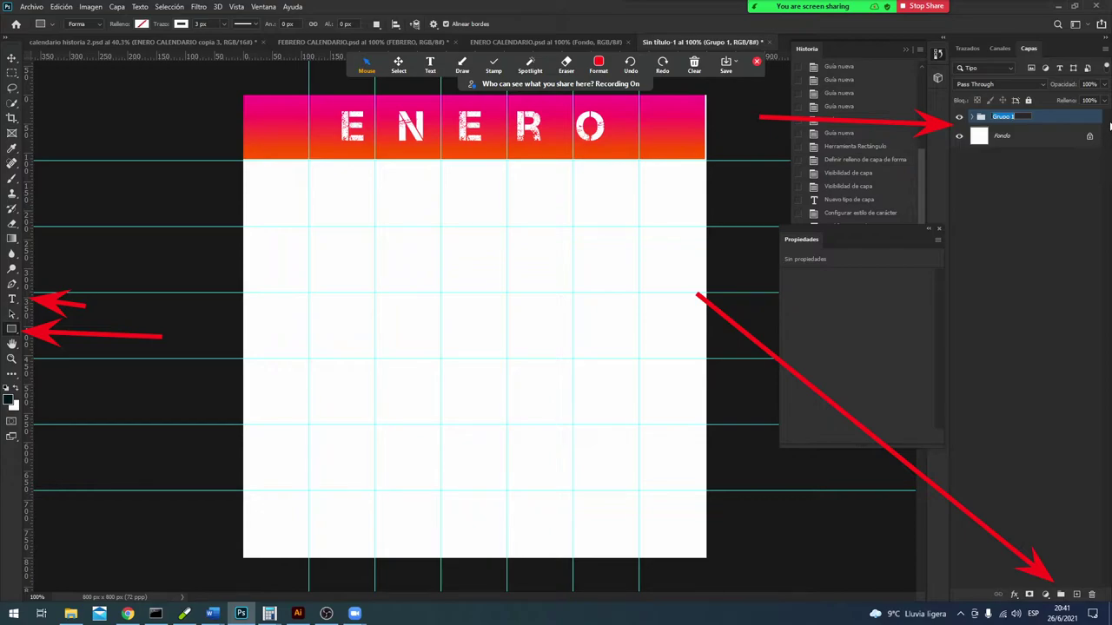
text(MES)
click(1014, 201)
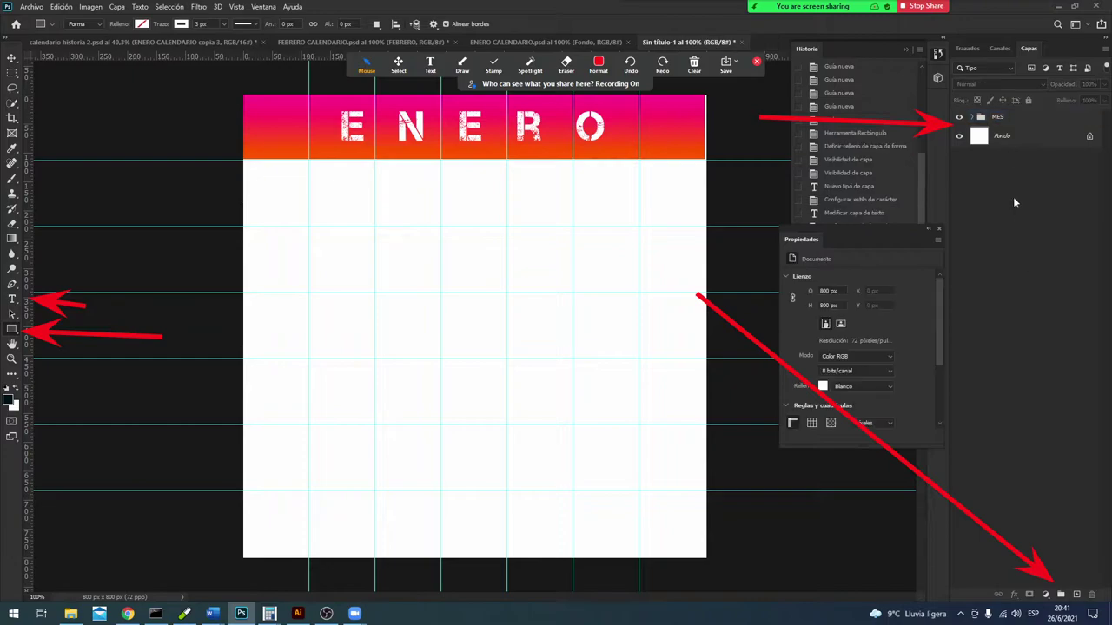
click(1027, 121)
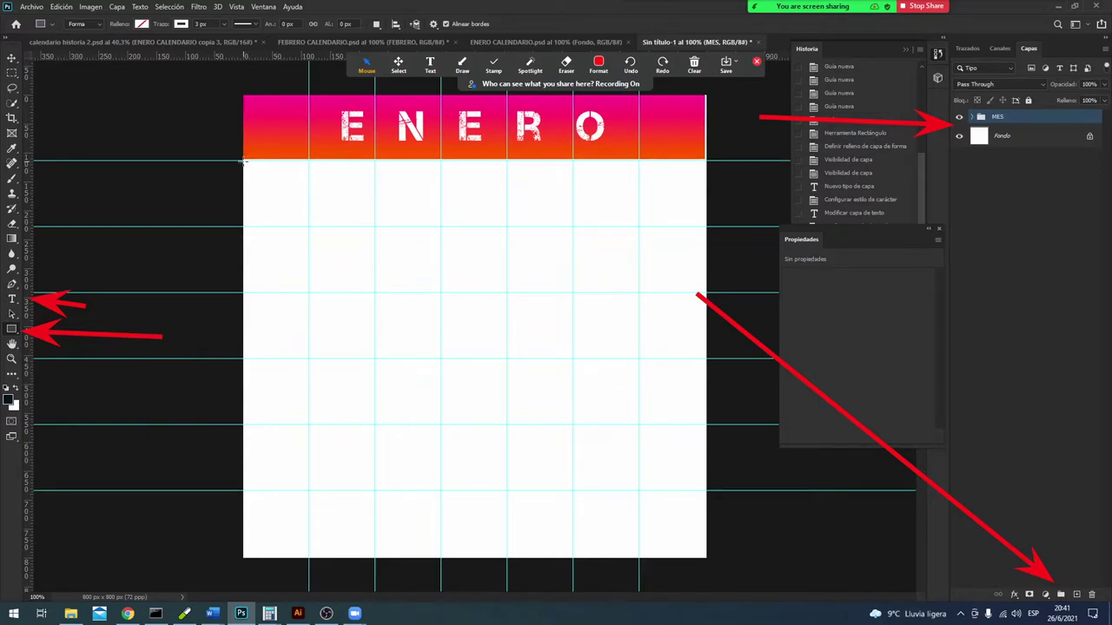
Step: Draw a red-filled 113 × 114 px square, Rectángulo 2, over the first grid cell
click(145, 24)
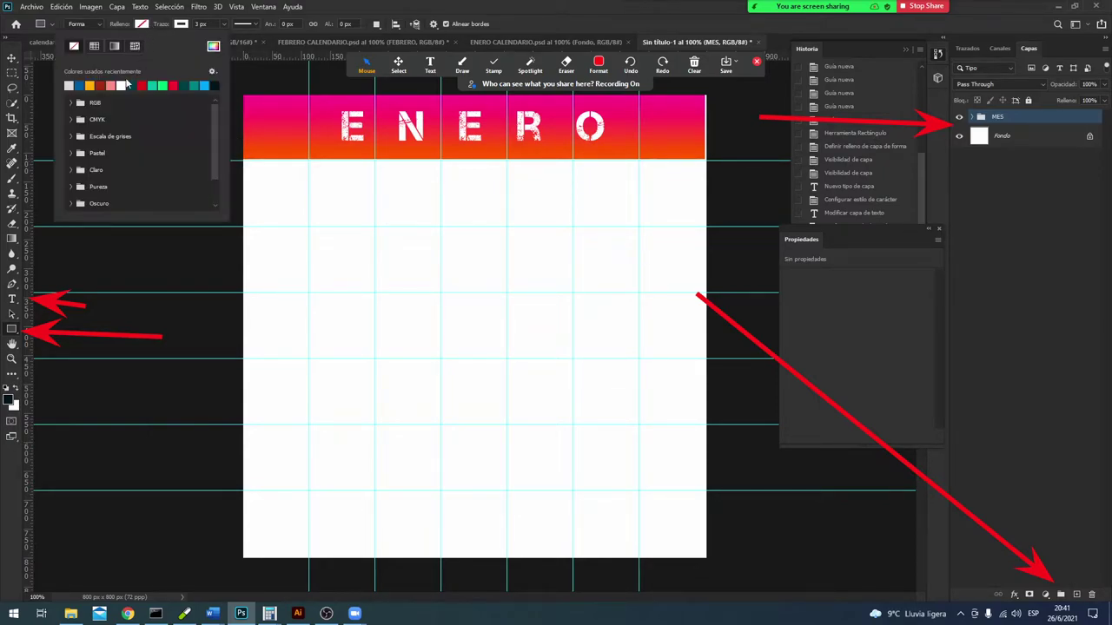
click(173, 85)
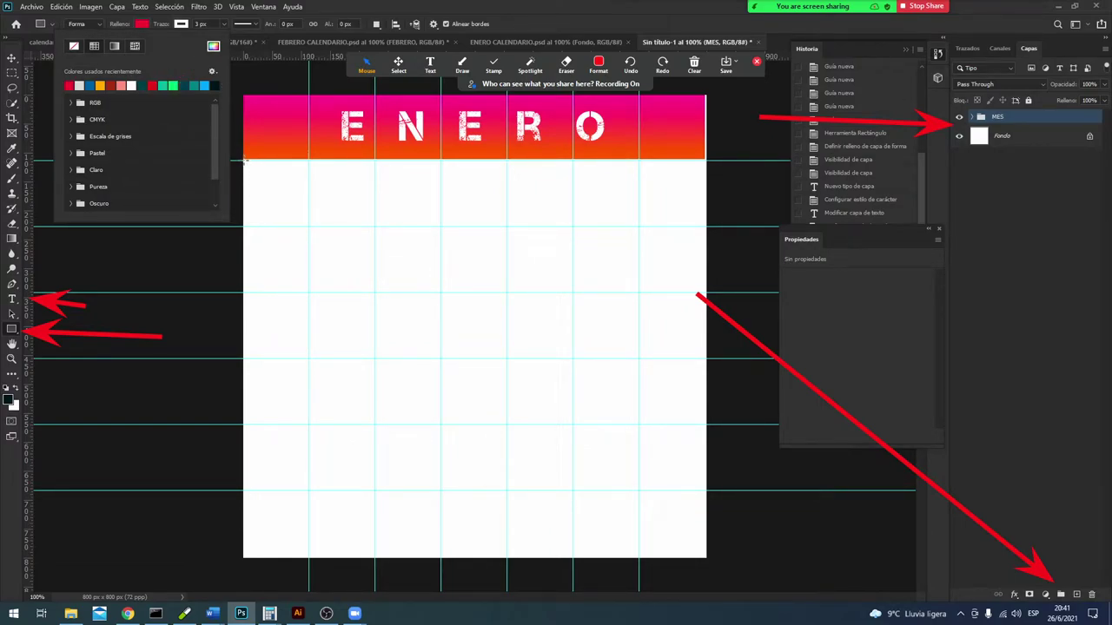
drag(244, 161, 308, 225)
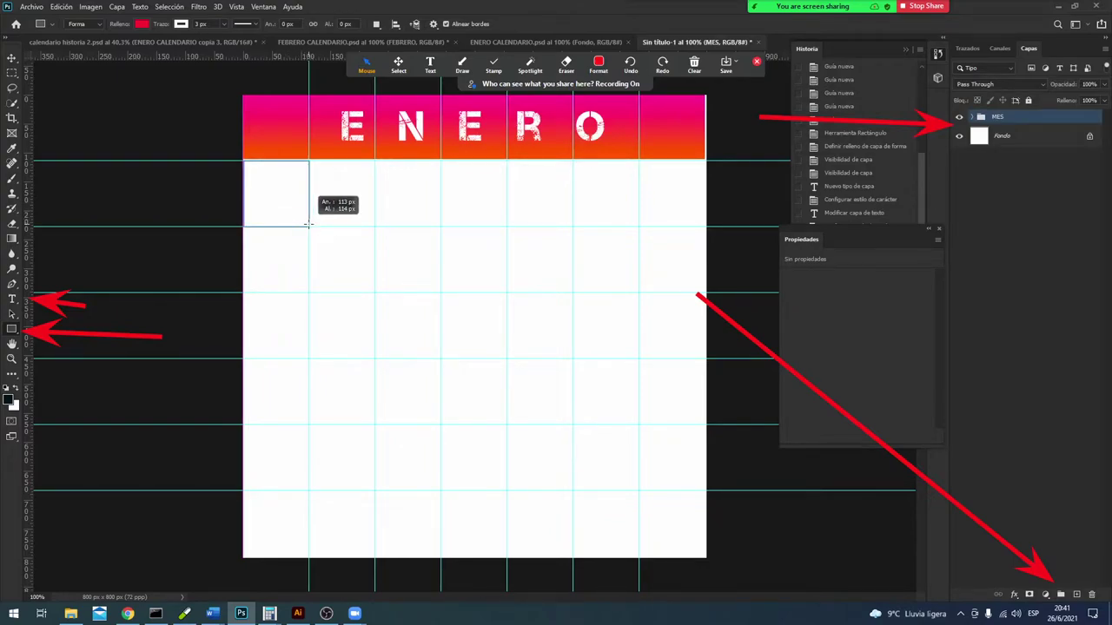
drag(307, 225, 309, 225)
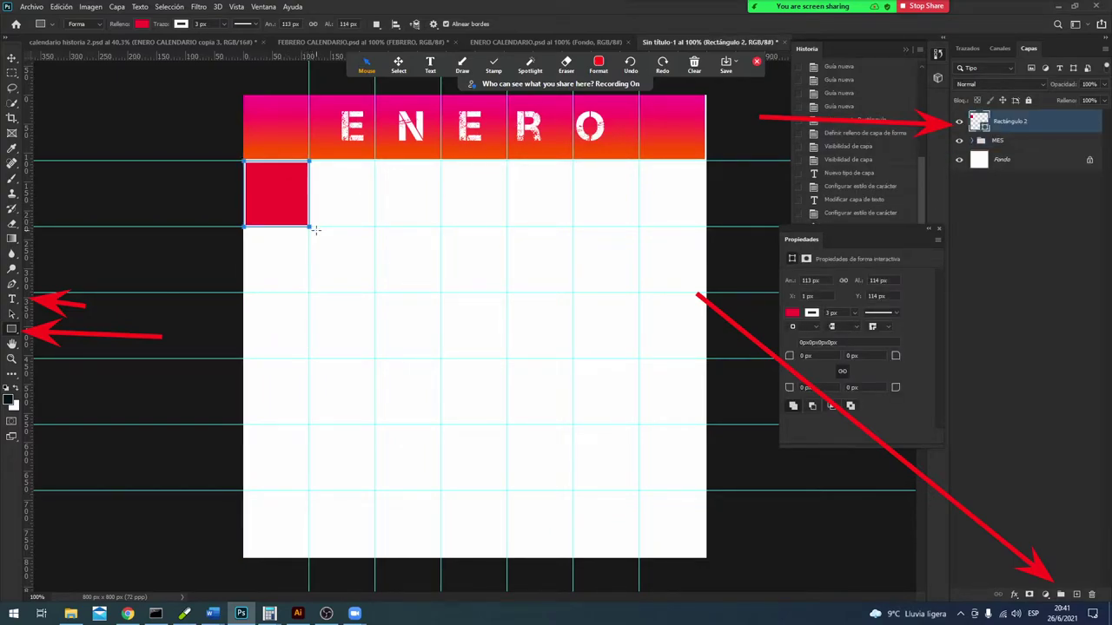
click(140, 27)
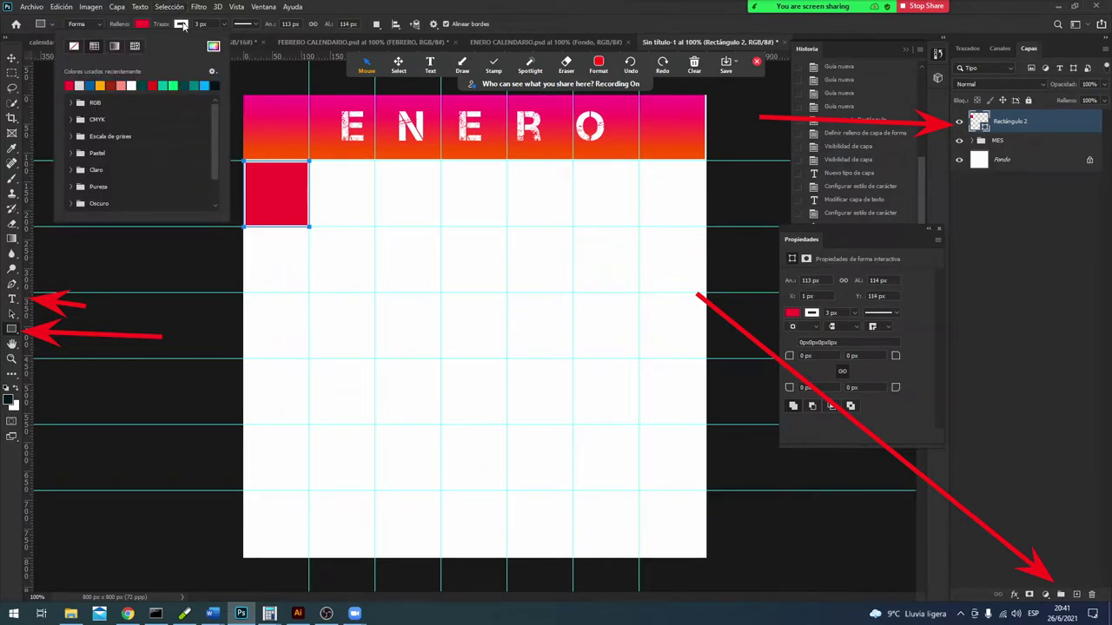
click(181, 25)
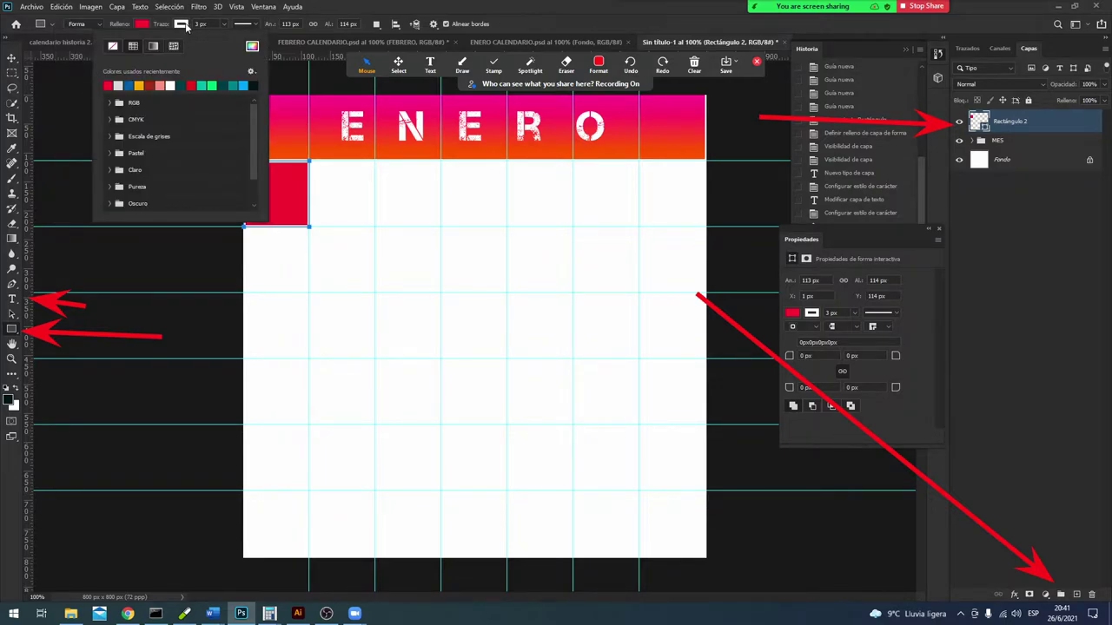
click(185, 26)
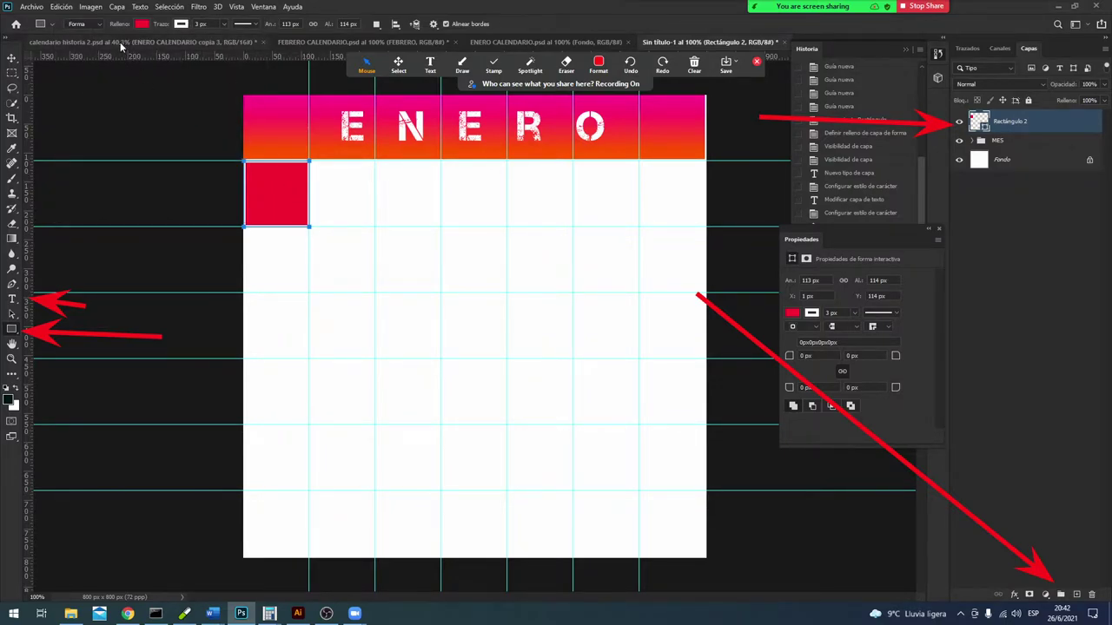
click(143, 27)
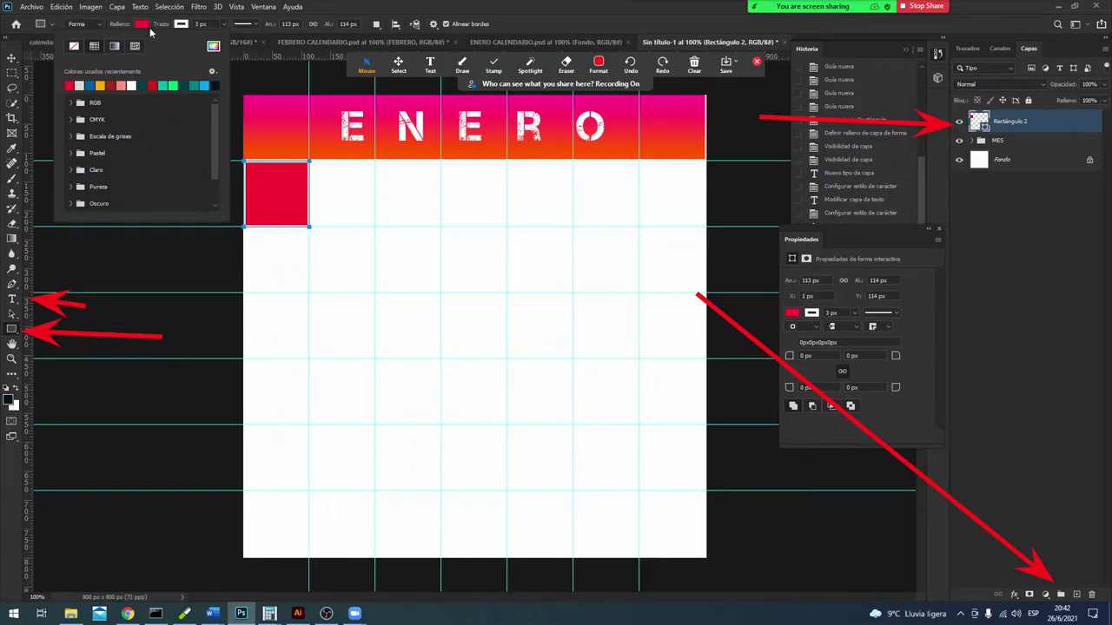
click(146, 27)
click(13, 58)
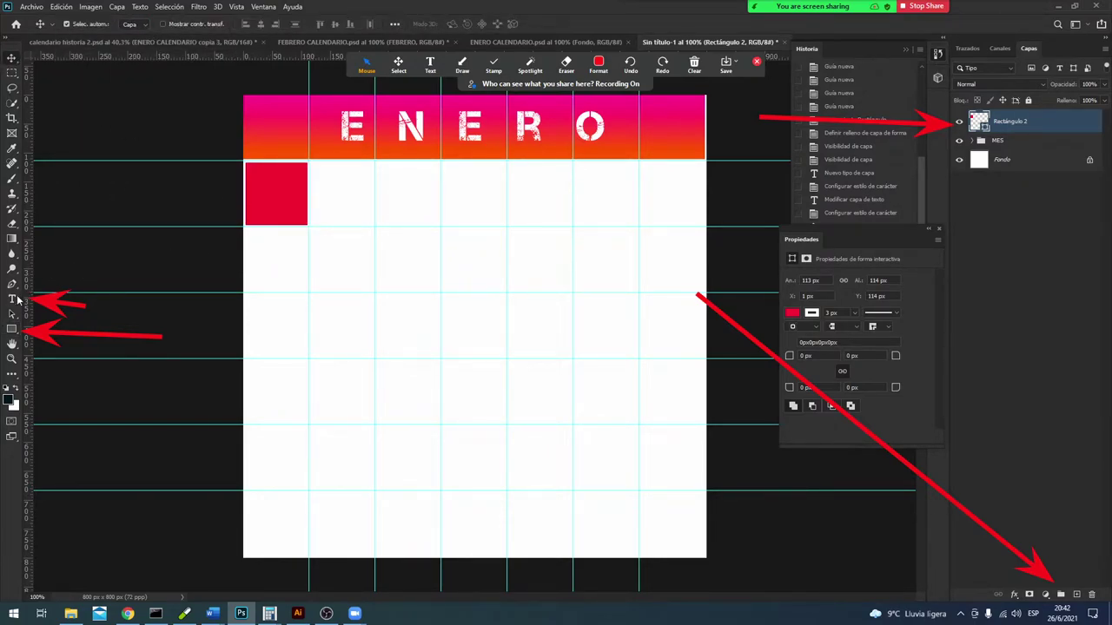
Step: Type a white letter L on a new text layer inside the red square
click(13, 301)
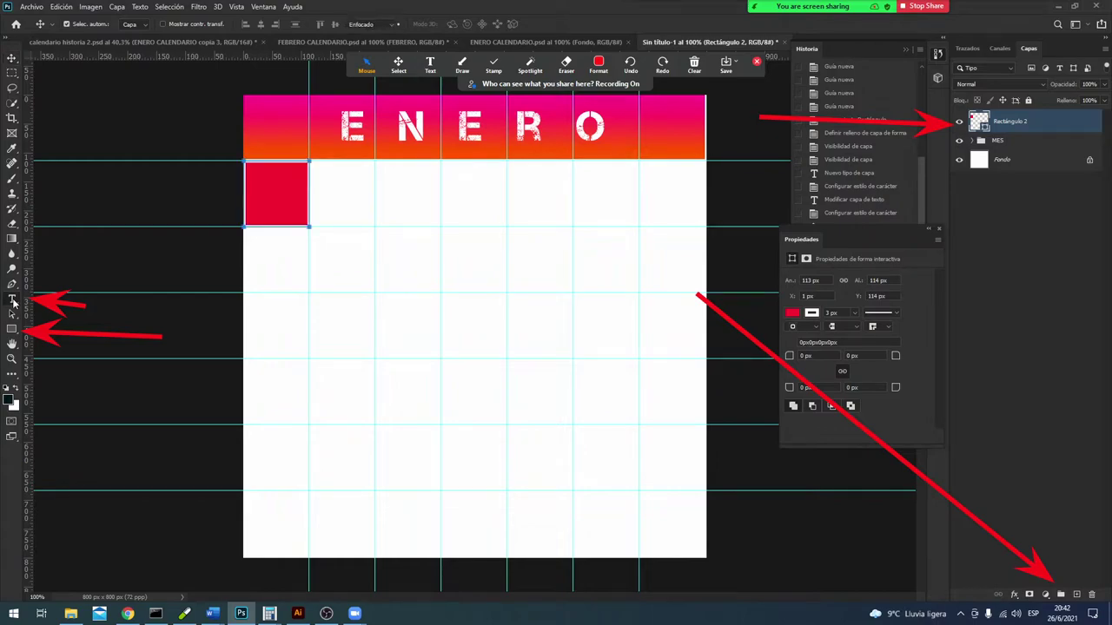
click(402, 277)
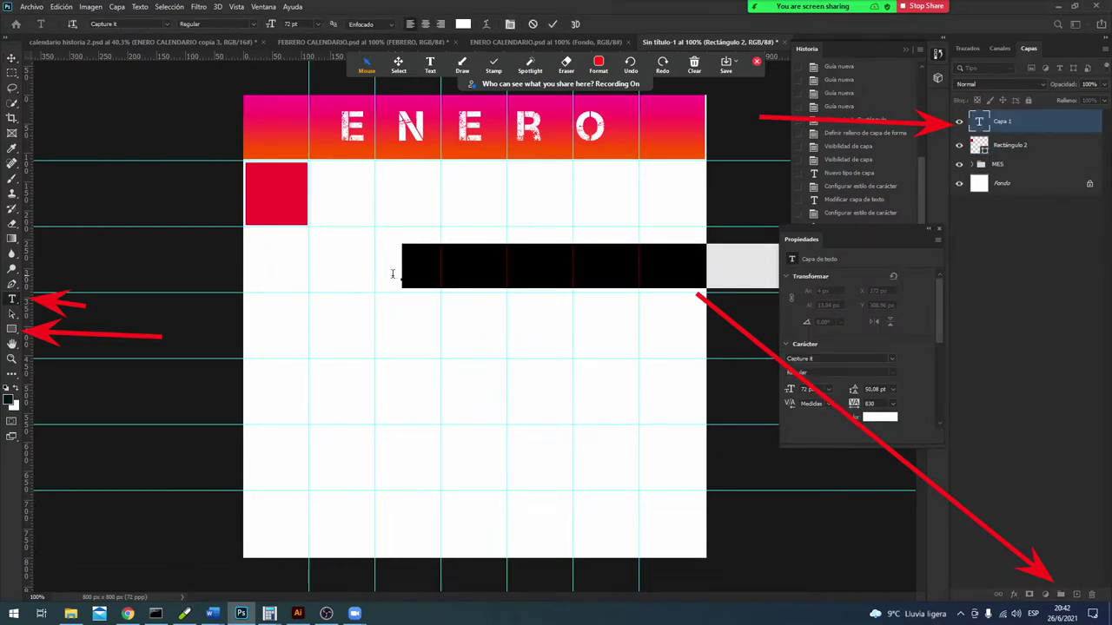
key(BackSpace)
drag(417, 269, 294, 203)
text(L)
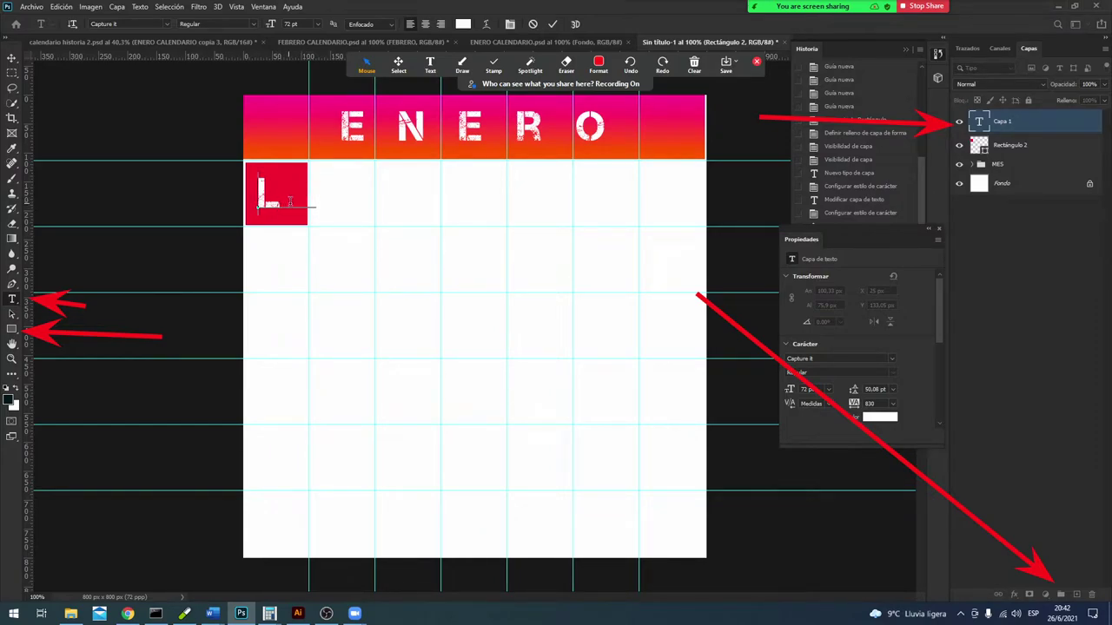
double_click(285, 199)
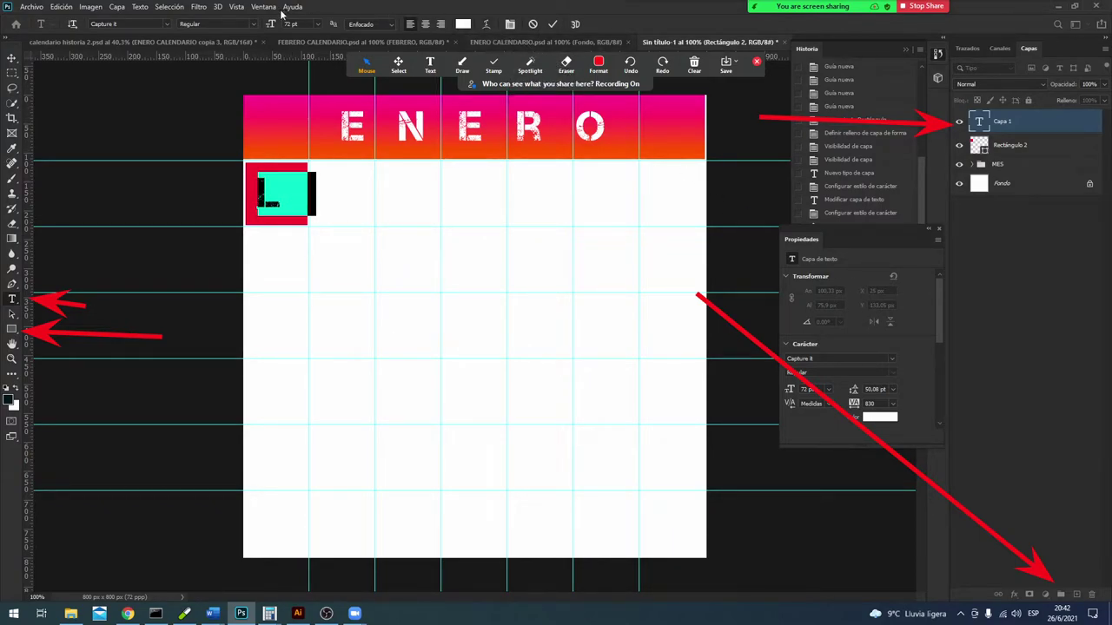
Step: Set the L's tracking to 0 in the Character panel, then close the panel
click(264, 6)
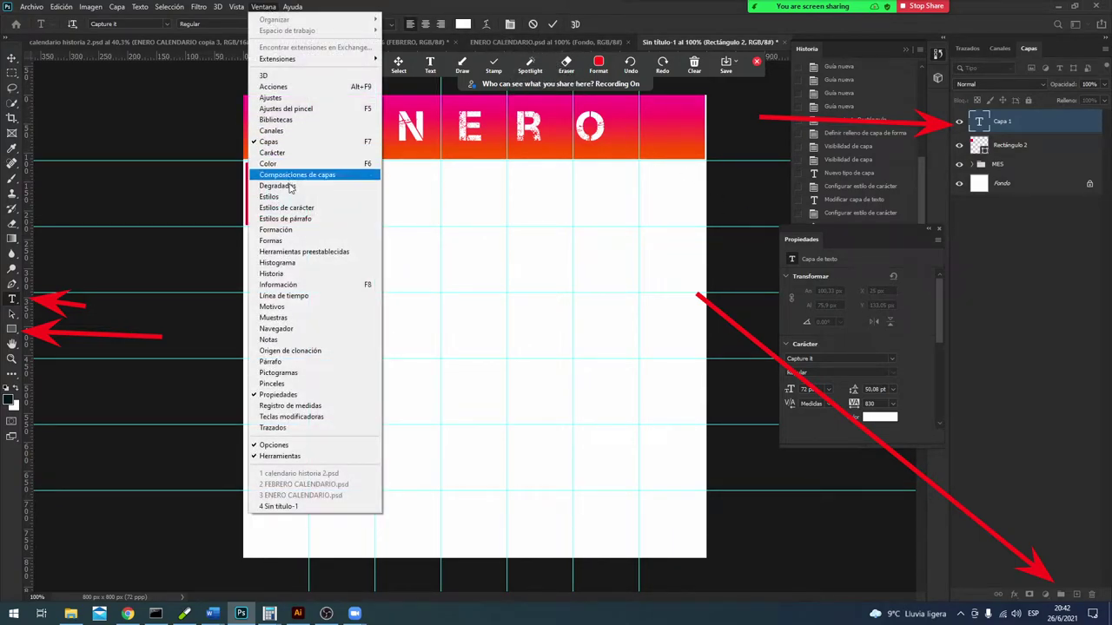
click(284, 153)
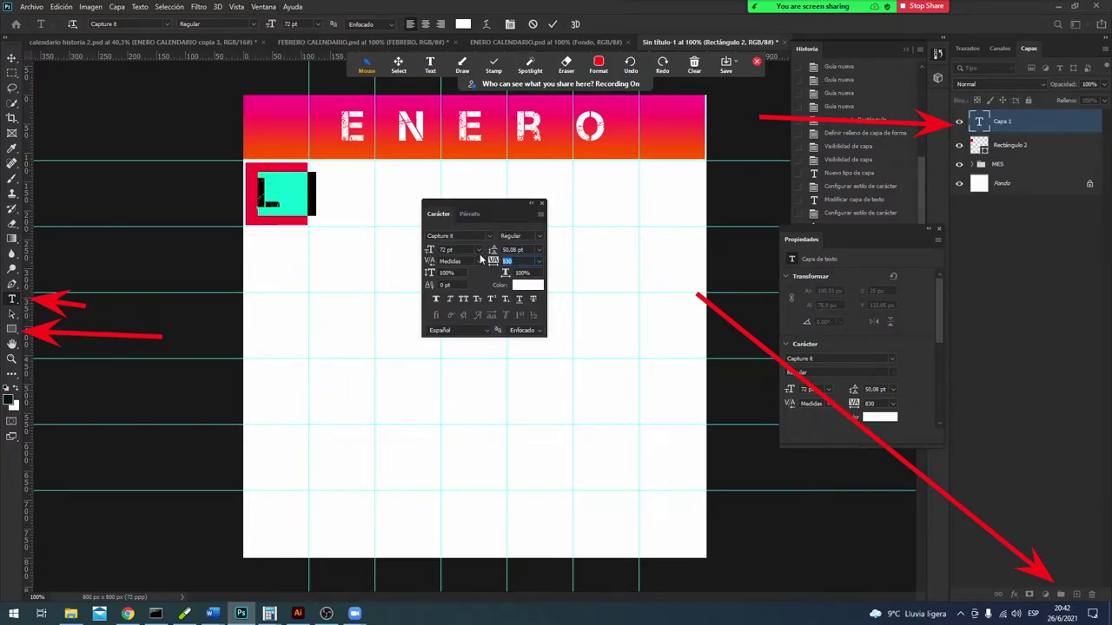
text(0)
key(Return)
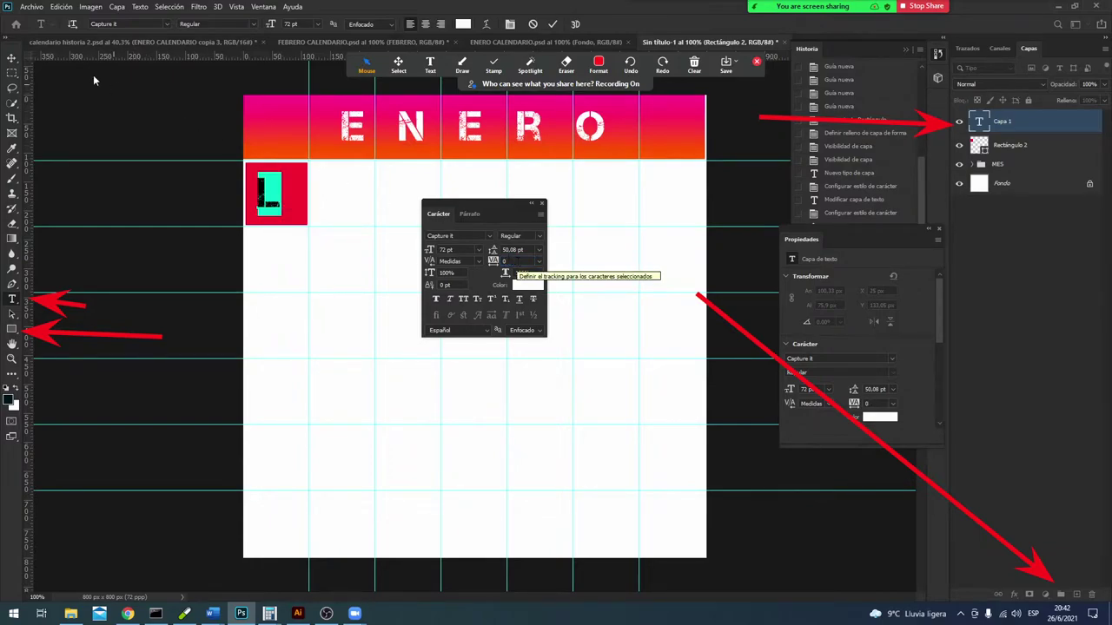
click(15, 62)
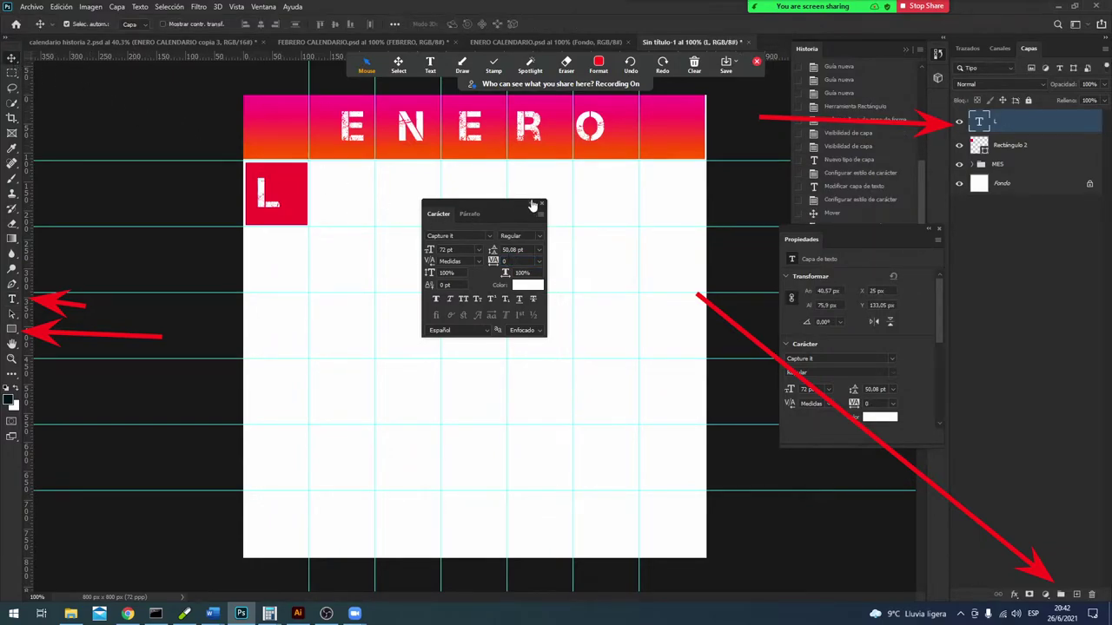
click(541, 204)
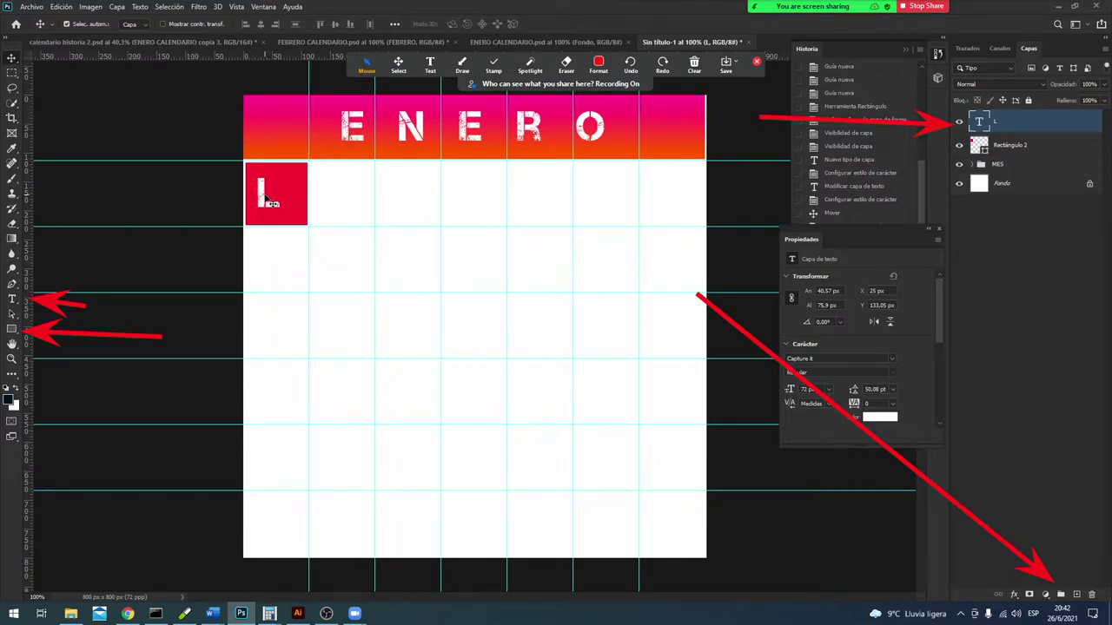
Step: Centre the L in the red square and group both layers as LUNES
drag(267, 199, 280, 200)
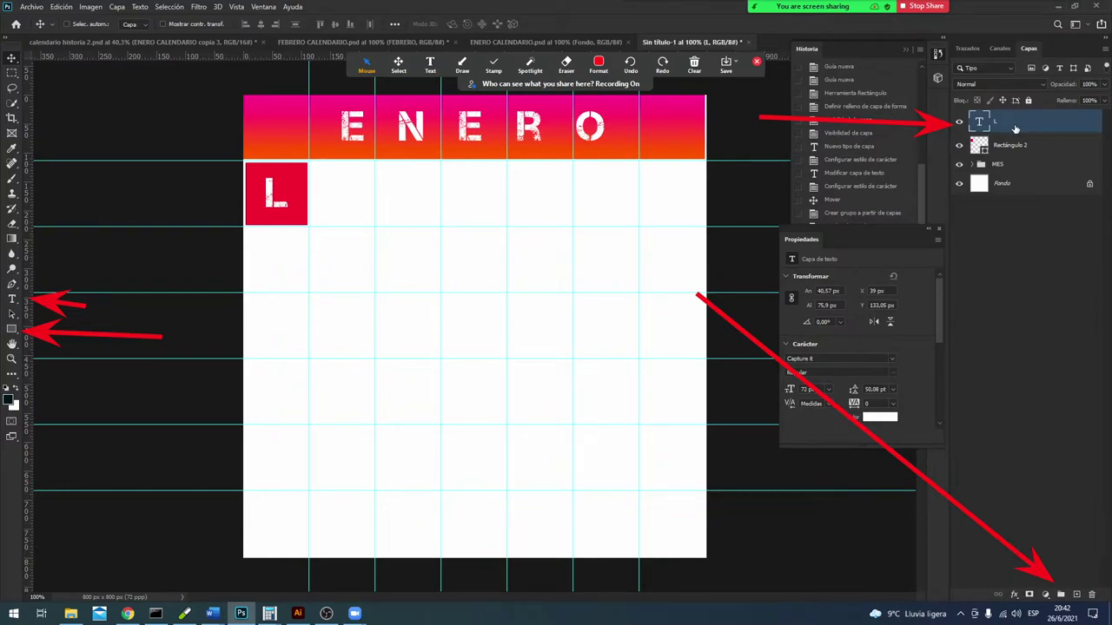
shift+click(1018, 148)
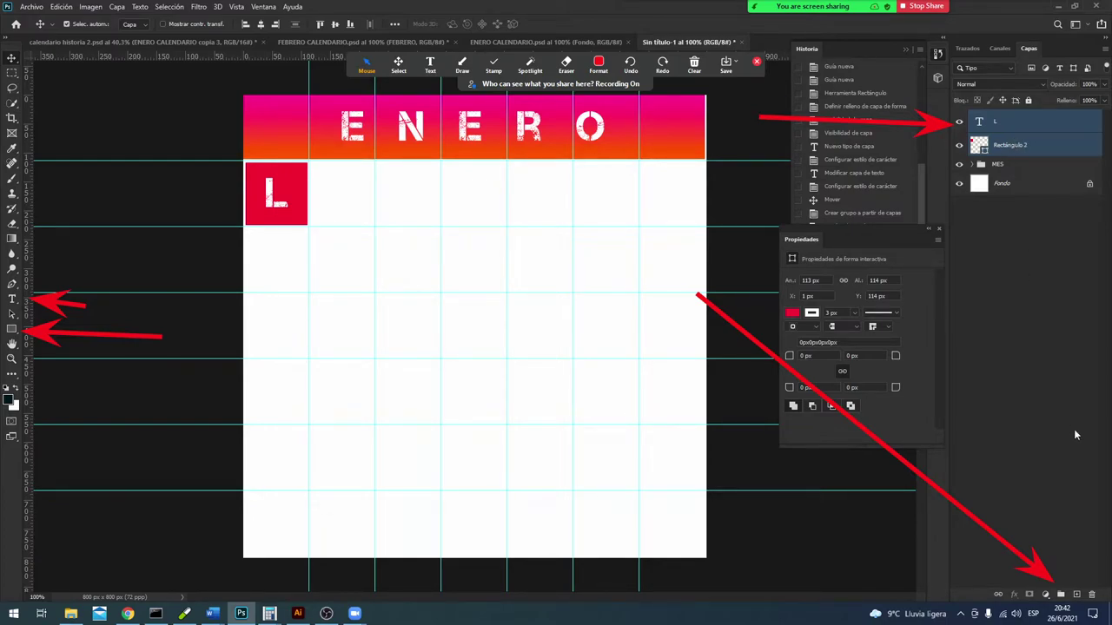
click(1060, 595)
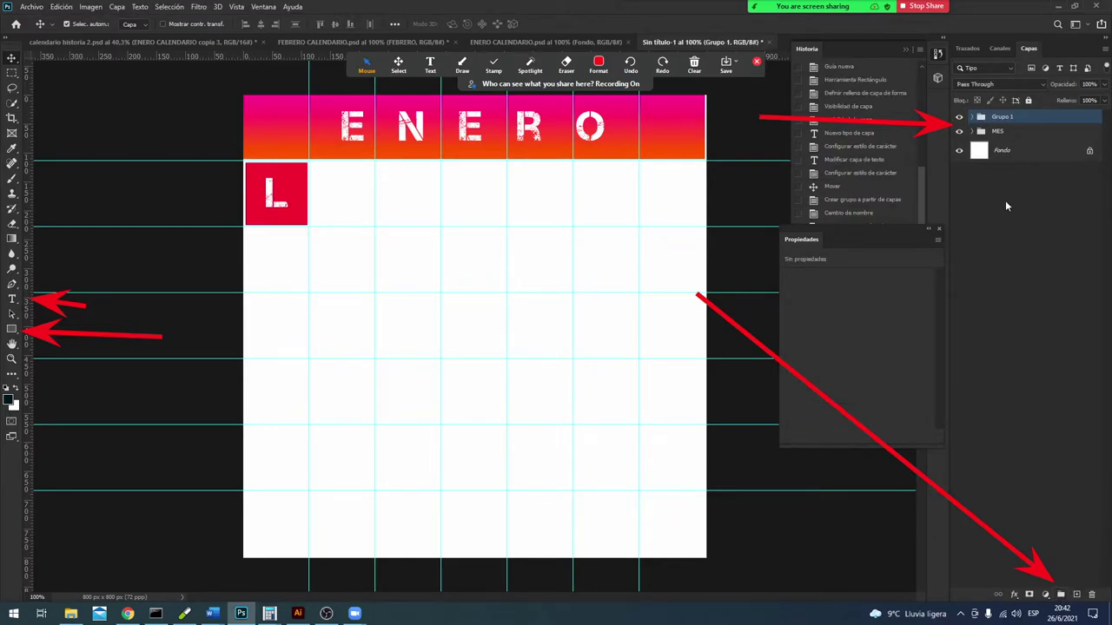
double_click(1003, 116)
text(LUNES)
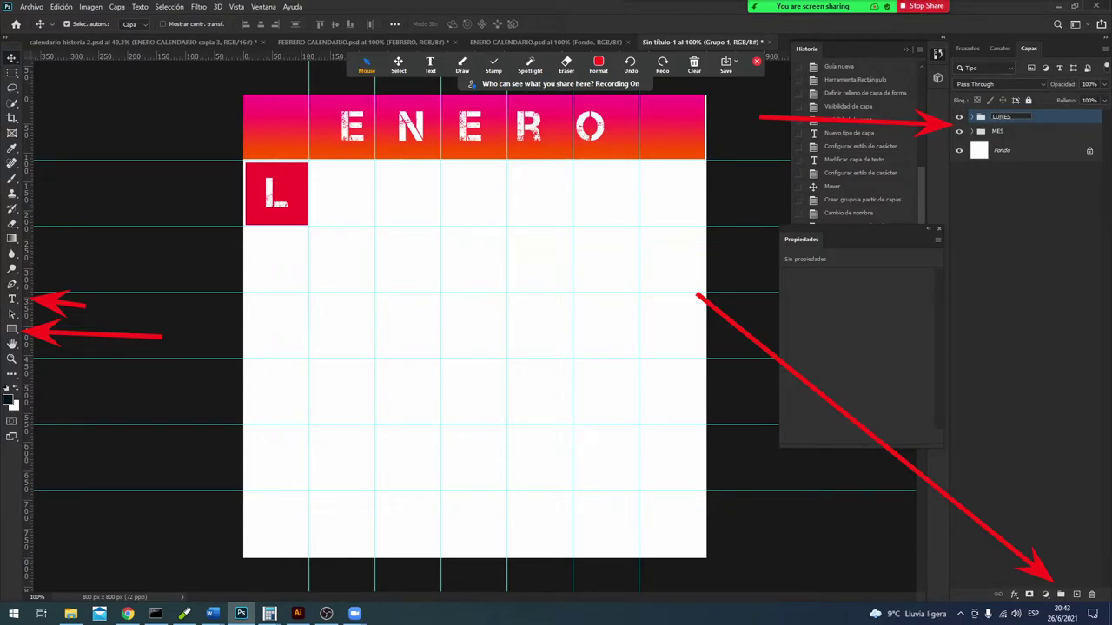
click(1080, 238)
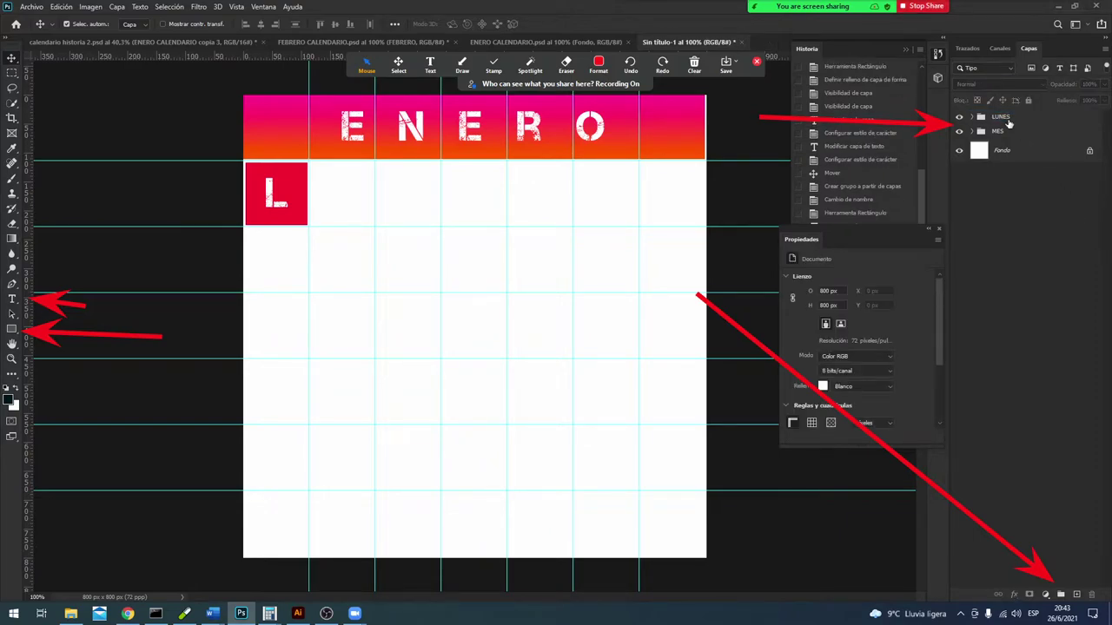
Step: Tag the LUNES group with the red (Rojo) label and collapse it
click(1002, 115)
right_click(1002, 115)
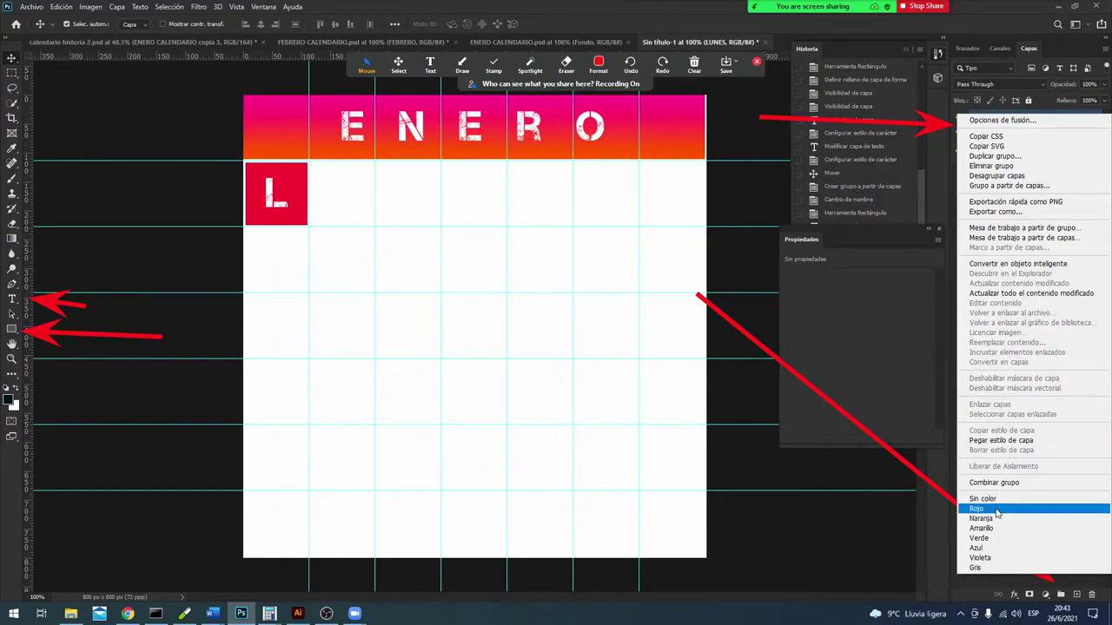
click(997, 511)
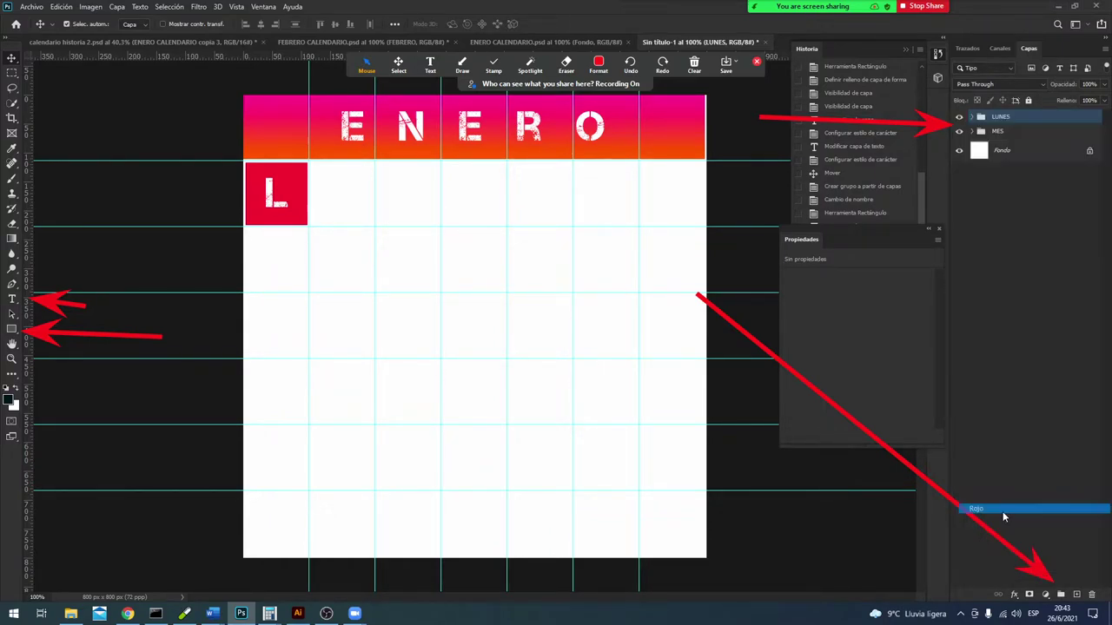
click(973, 117)
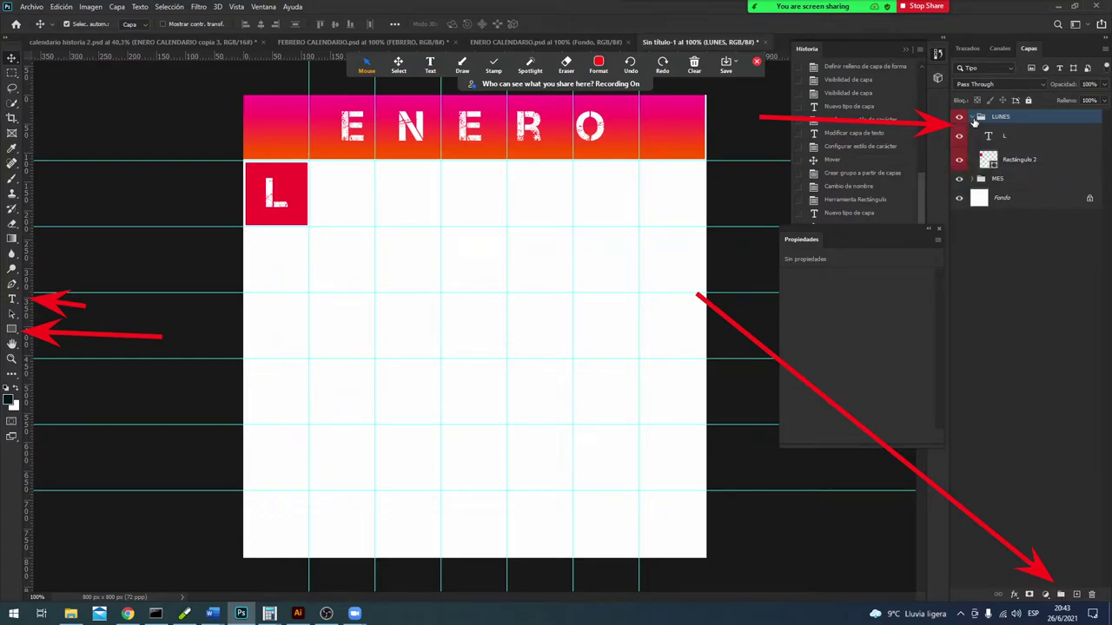
click(972, 117)
click(973, 117)
click(972, 117)
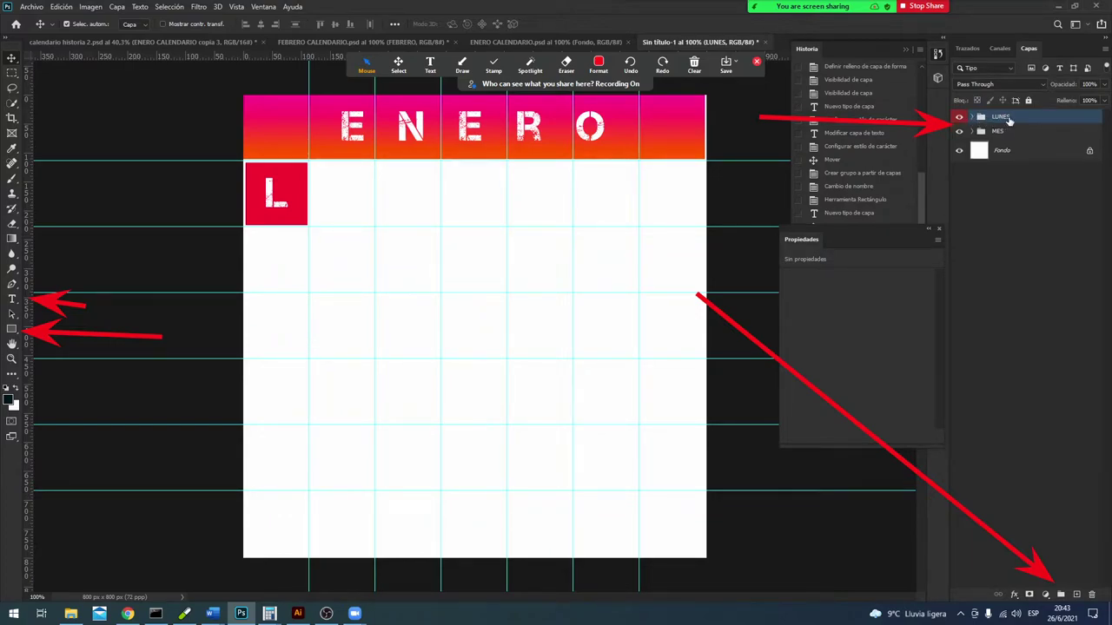
Step: Duplicate LUNES and place the copy in the second grid cell
key(ctrl+j)
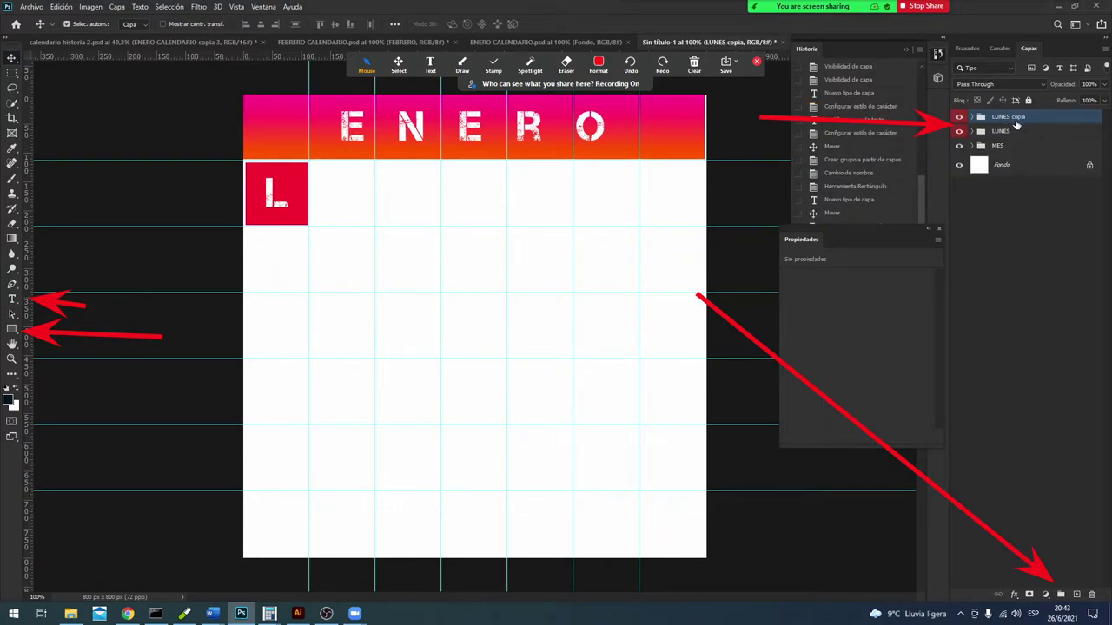
click(1015, 131)
right_click(1014, 130)
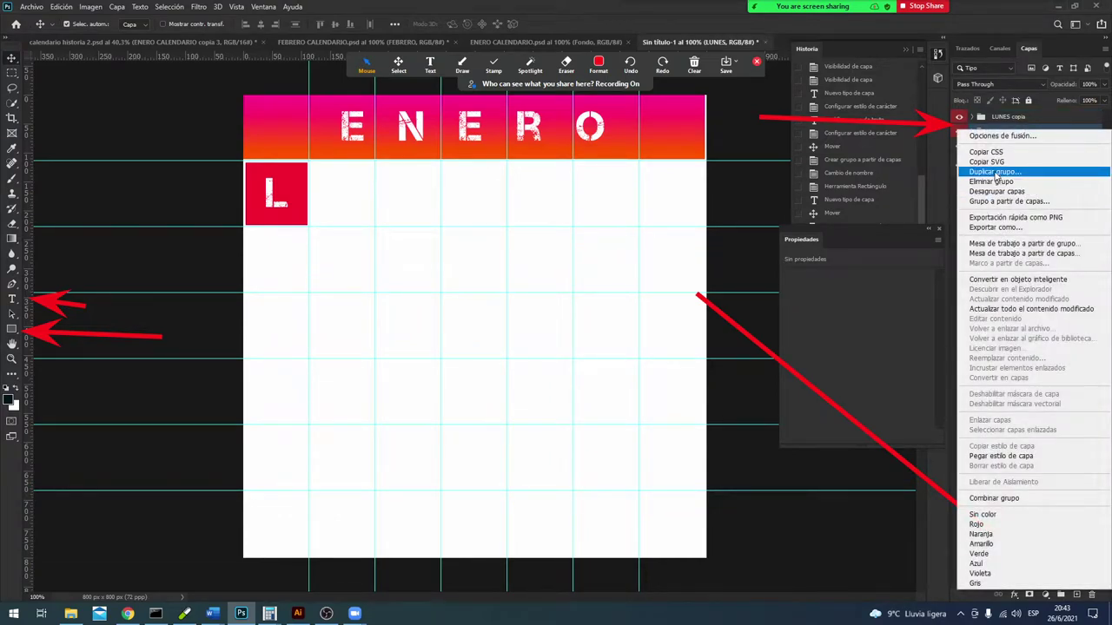
click(1021, 118)
click(1021, 118)
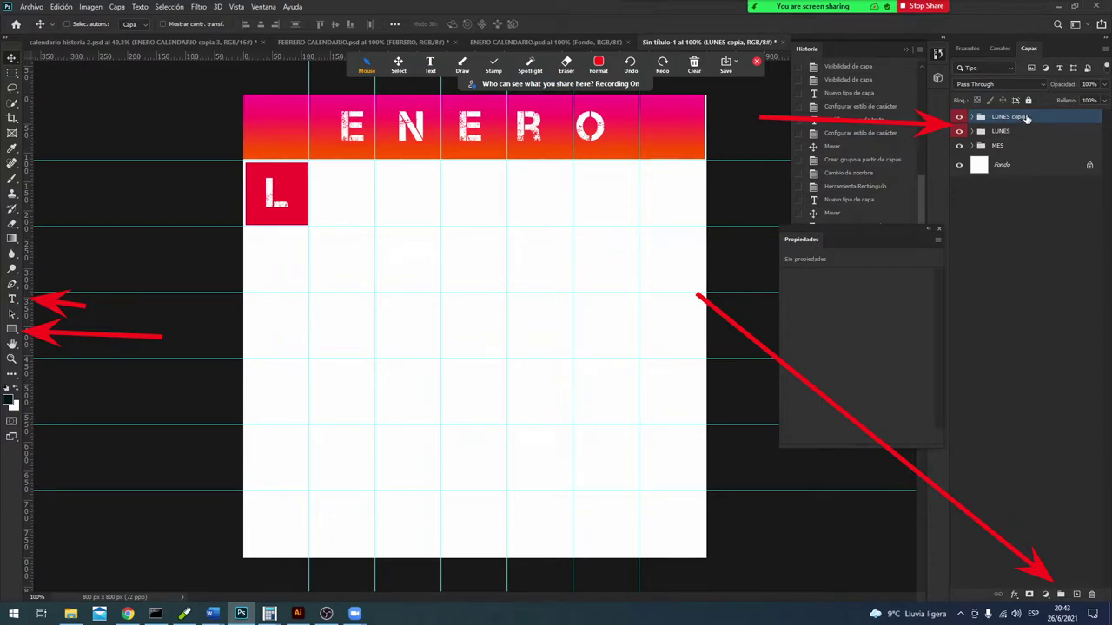
key(ctrl+t)
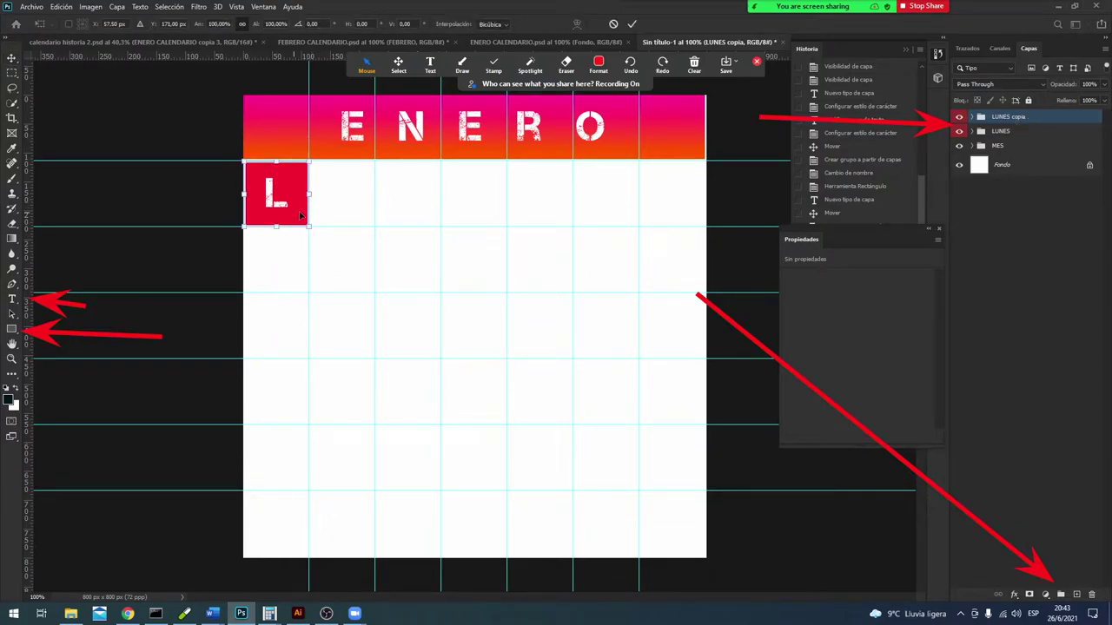
drag(301, 215, 359, 211)
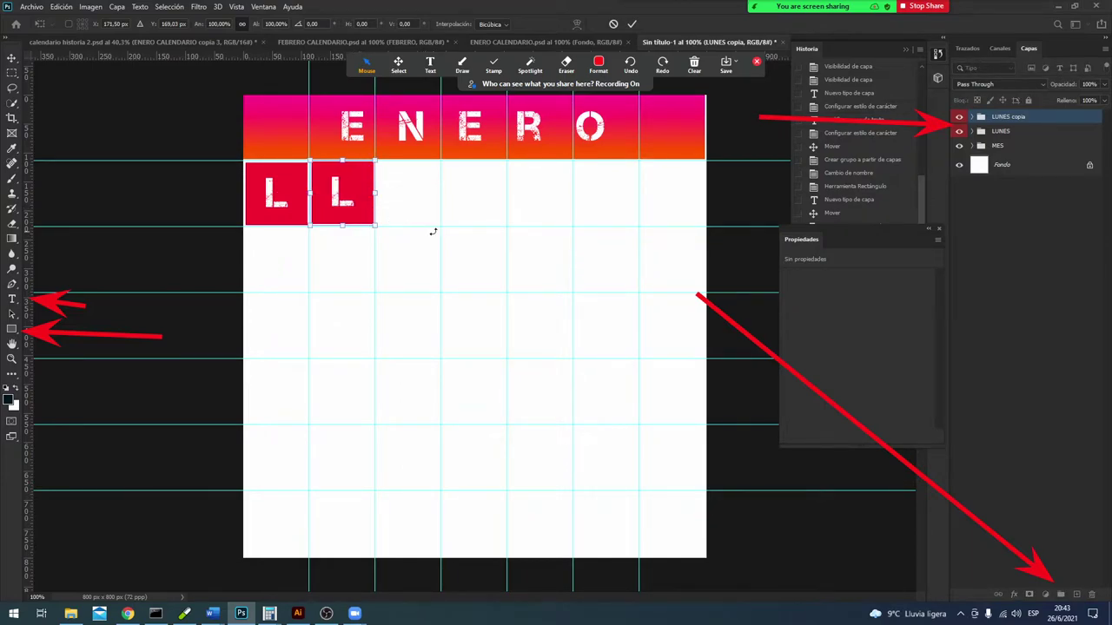
key(Return)
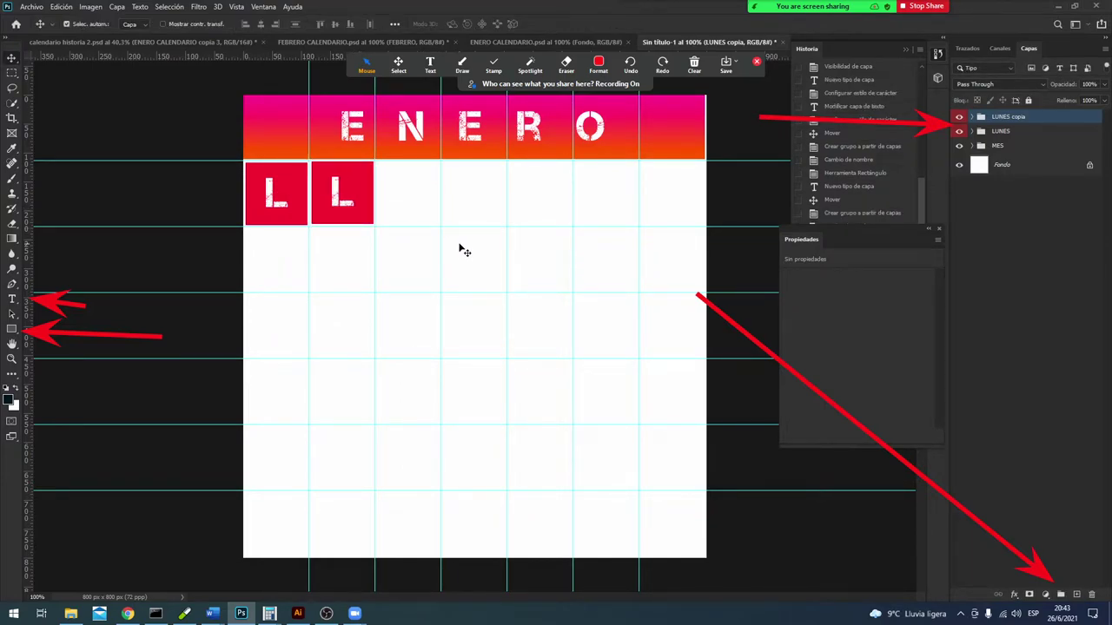
key(ctrl+t)
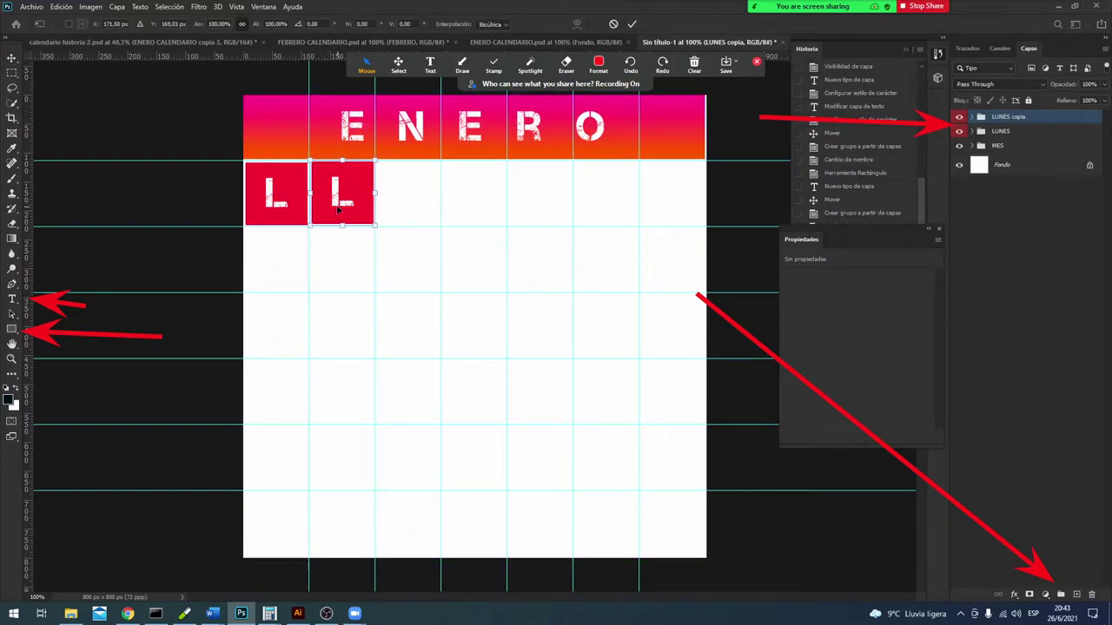
drag(339, 208, 337, 210)
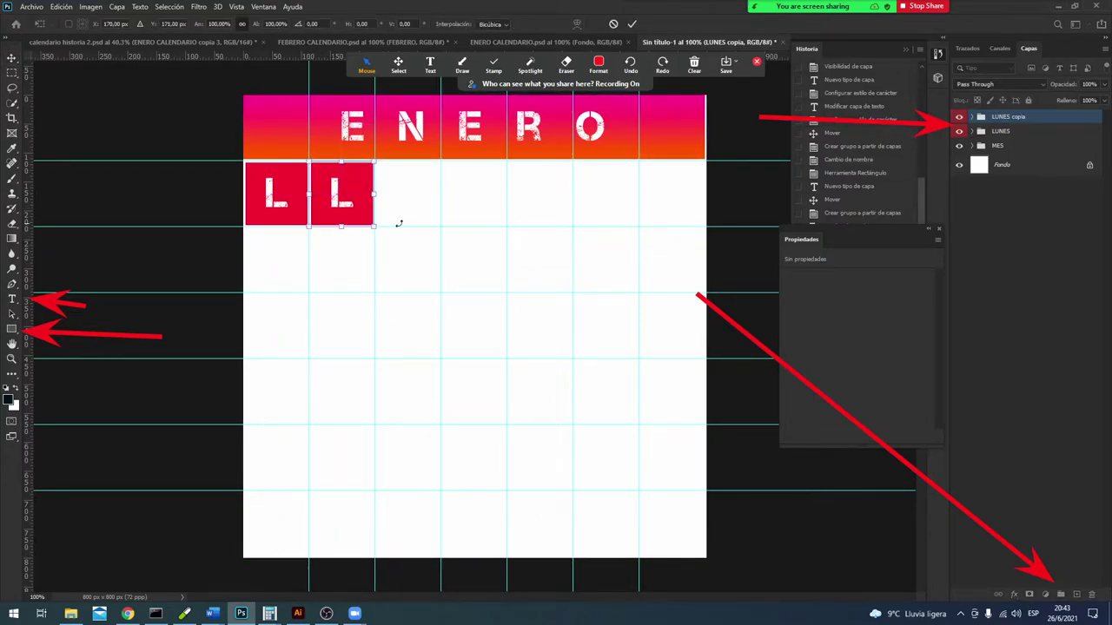
key(Return)
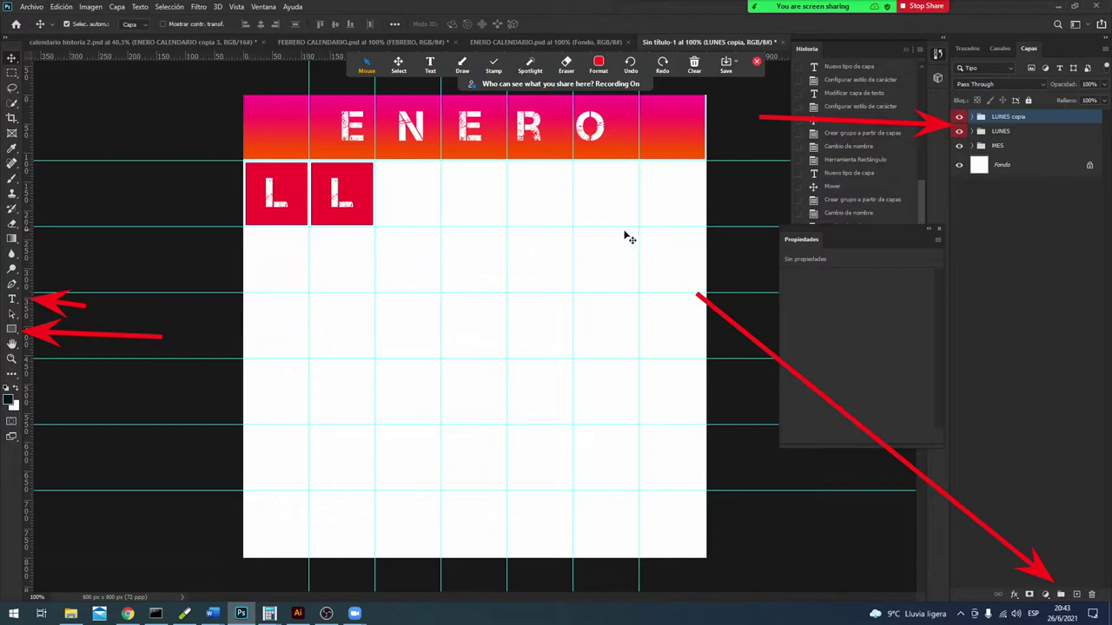
Step: Add two more red L square copies in the third and fourth grid cells
key(ctrl+j)
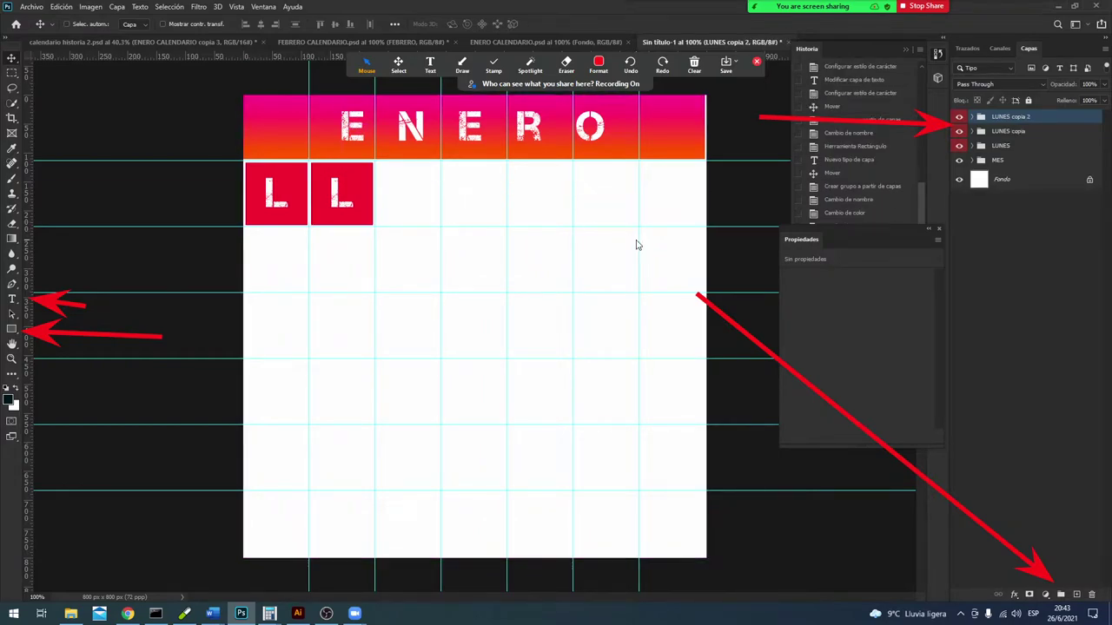
key(ctrl+t)
drag(352, 209, 420, 210)
key(Return)
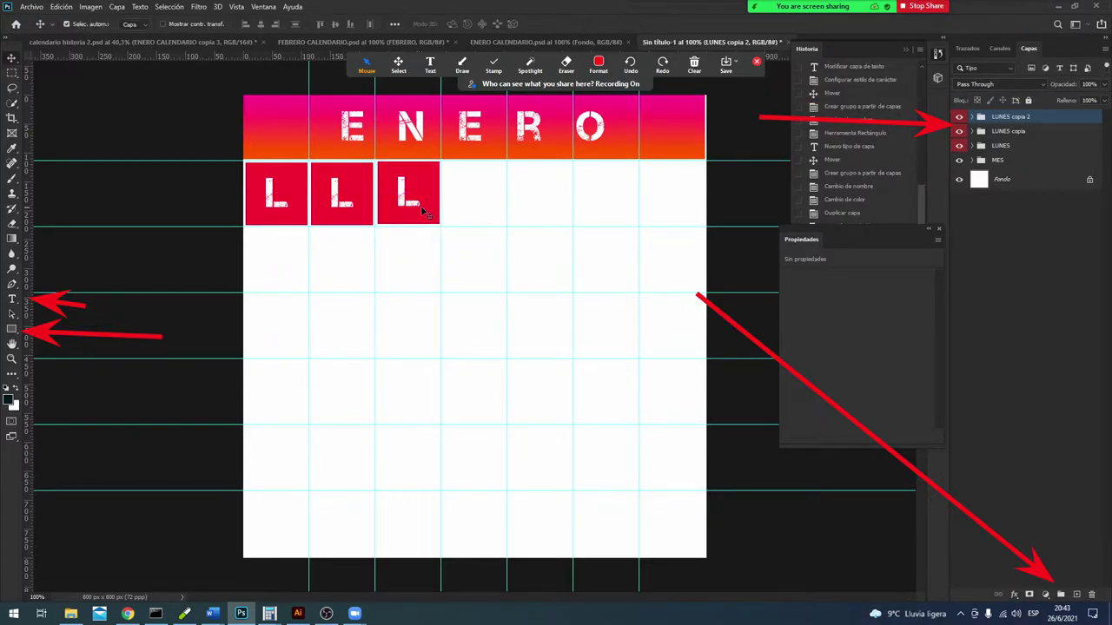
key(ctrl+j)
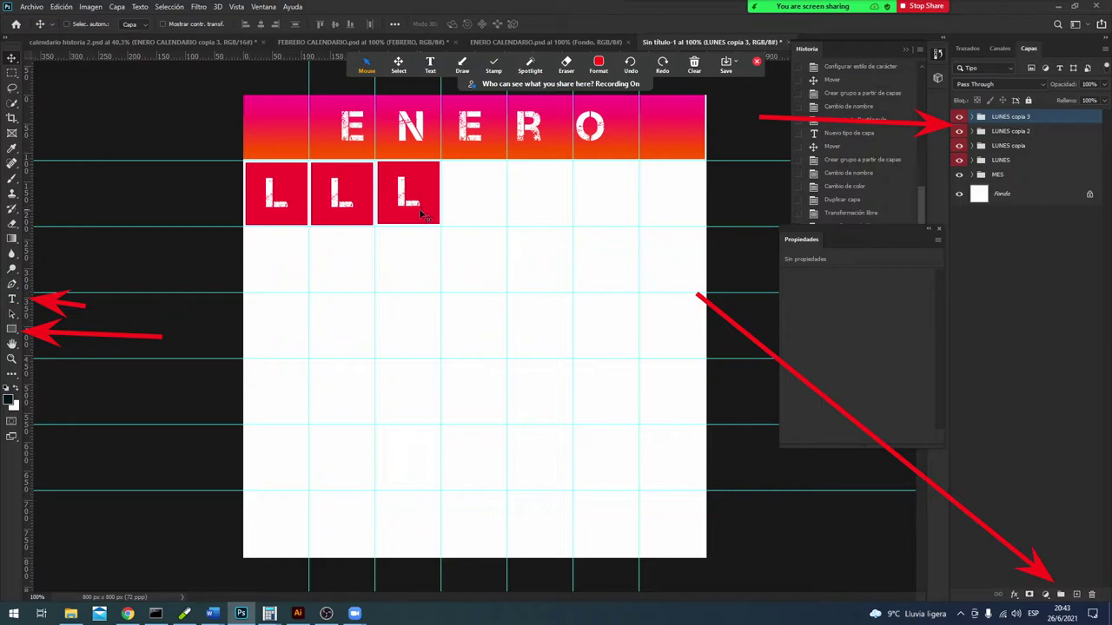
key(ctrl+t)
drag(427, 217, 491, 217)
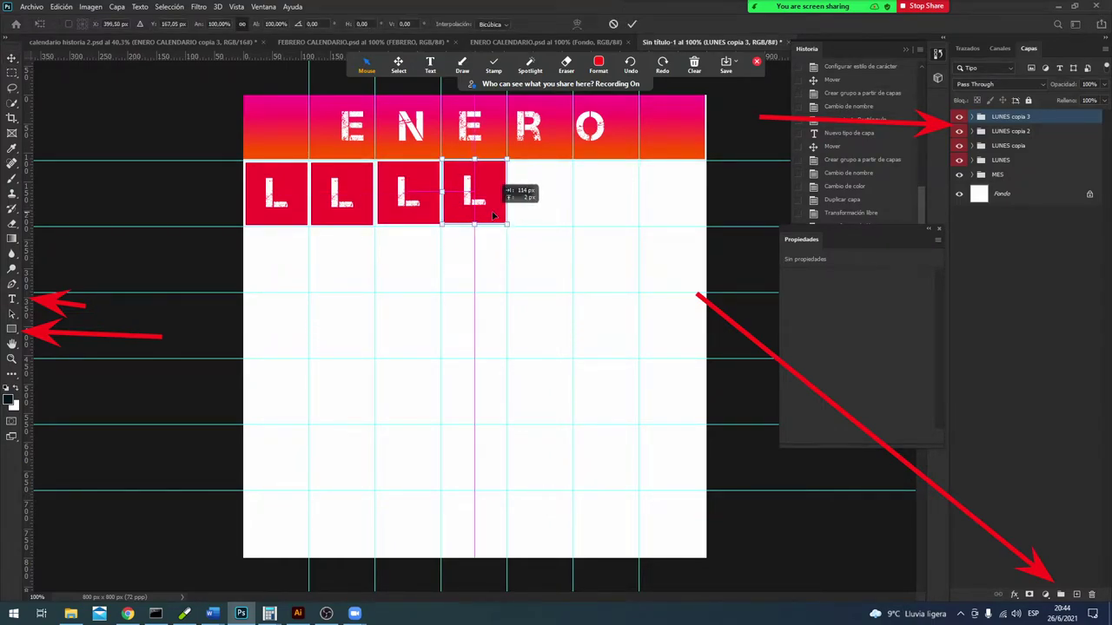
drag(491, 216, 498, 205)
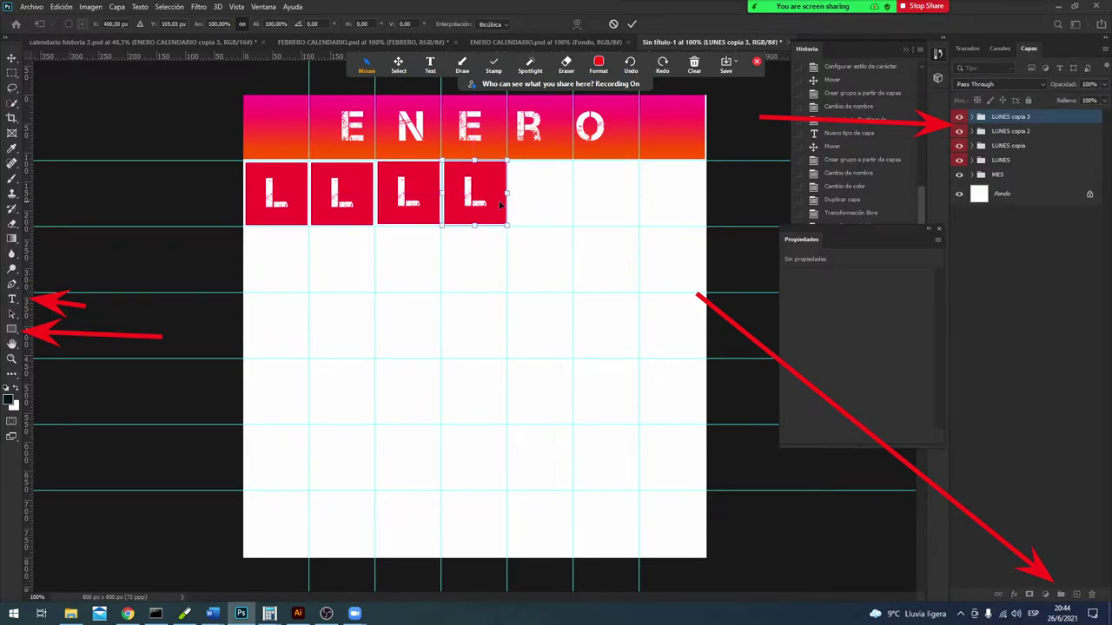
click(633, 25)
Step: Add a fifth copy and align it with the rest of the row
key(ctrl+j)
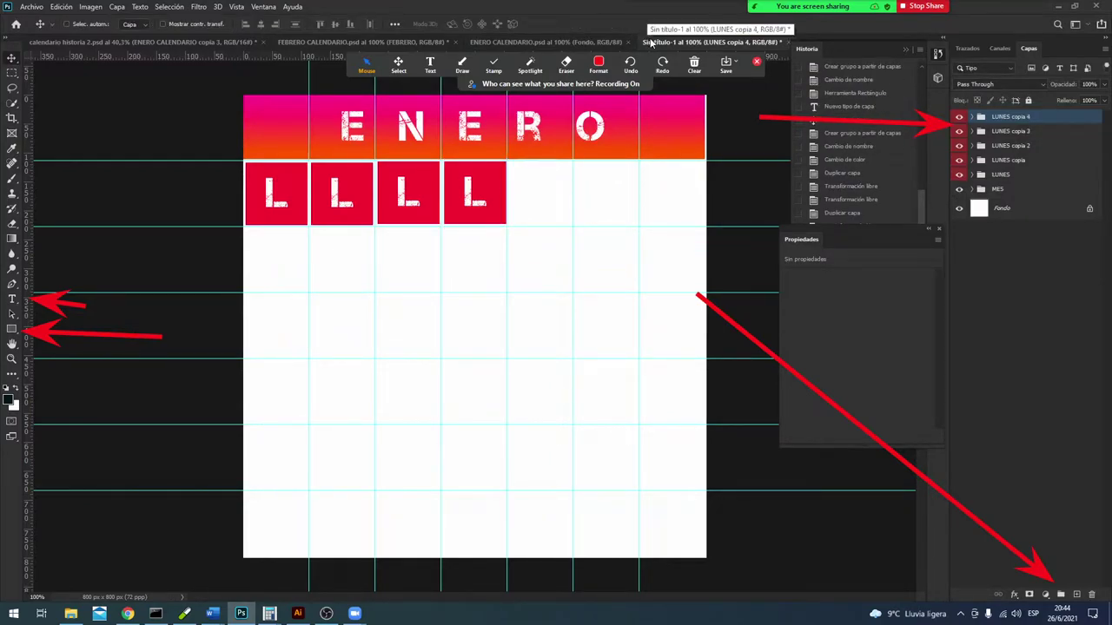
key(ctrl+t)
drag(472, 210, 536, 212)
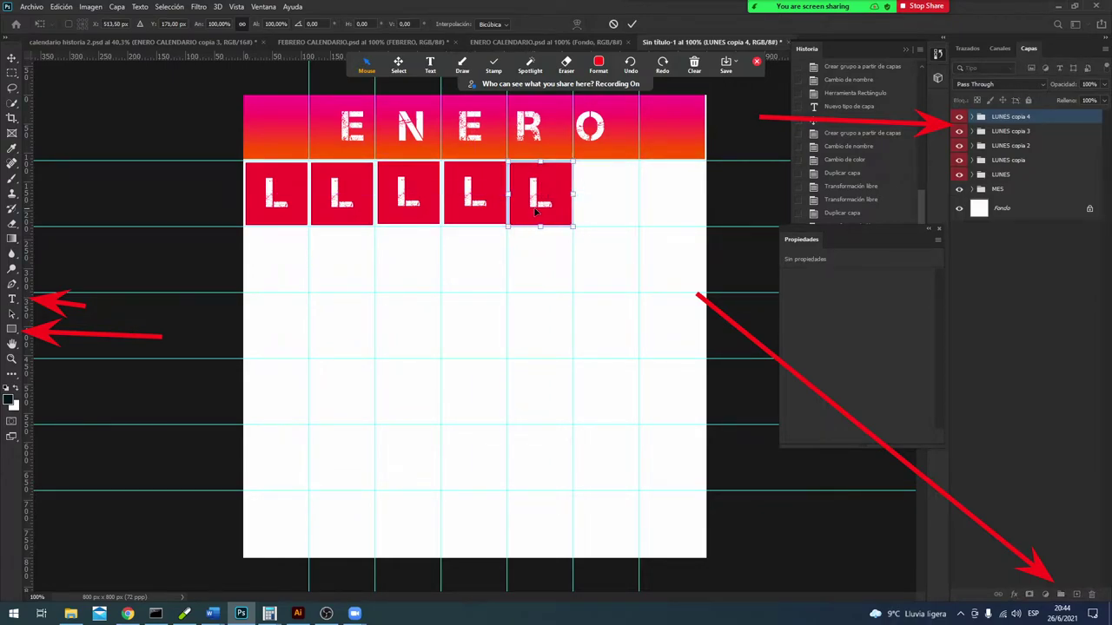
click(632, 24)
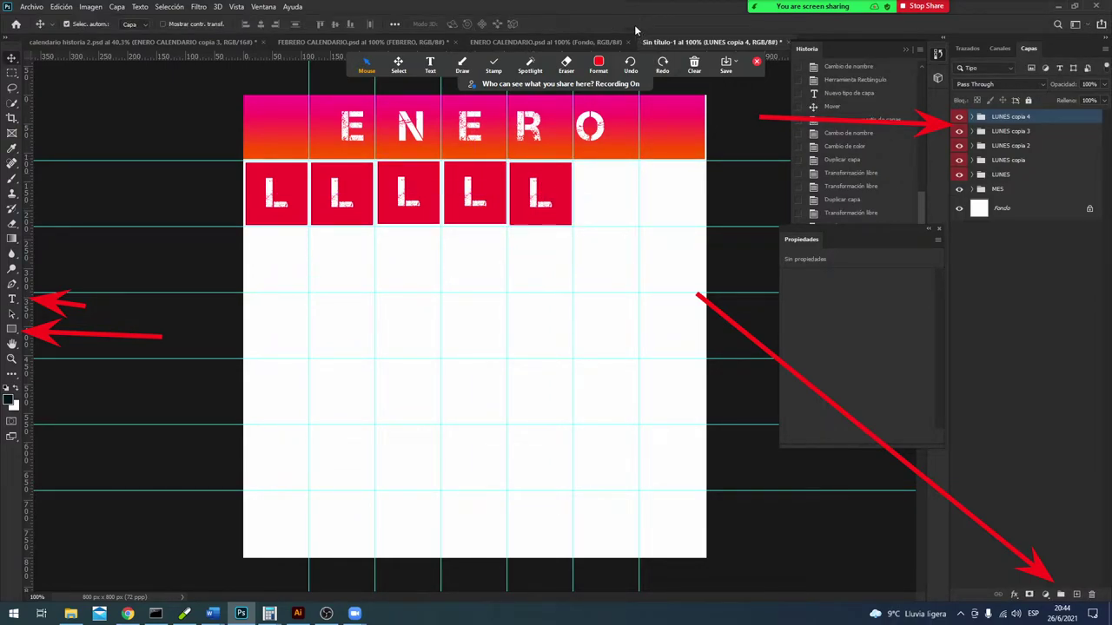
key(ctrl+t)
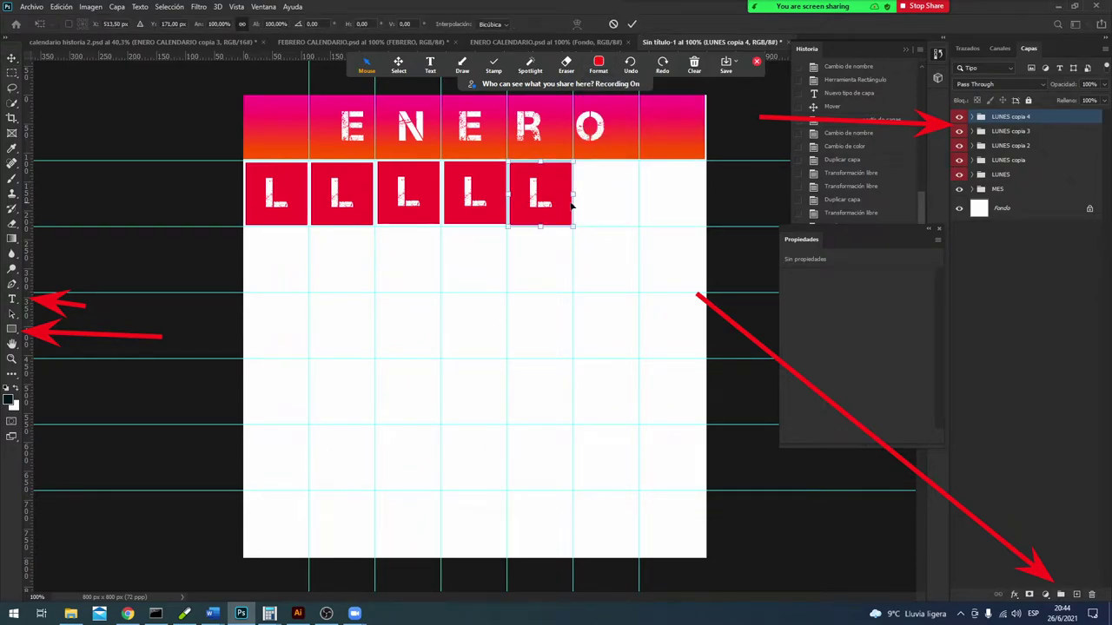
drag(560, 202, 562, 200)
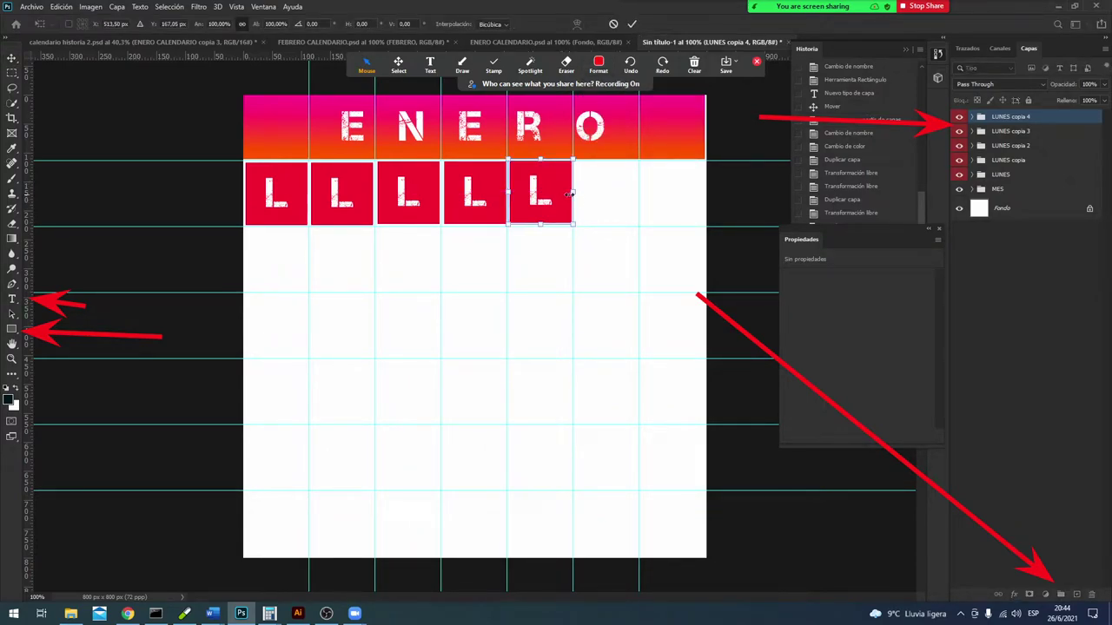
key(Return)
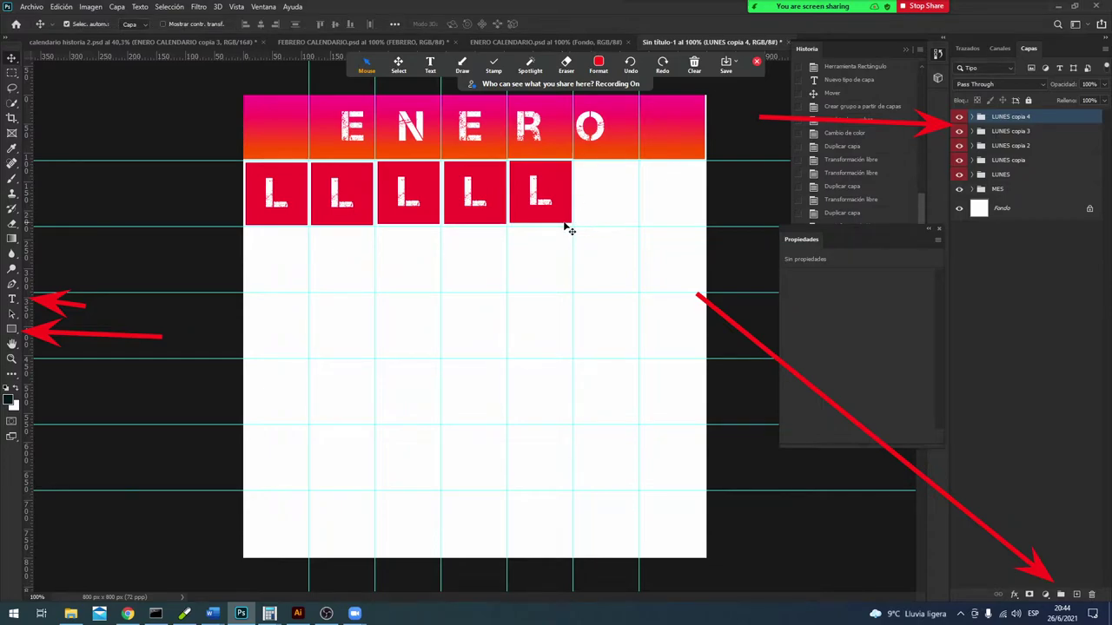
key(ctrl)
key(ctrl)
key(ctrl+t)
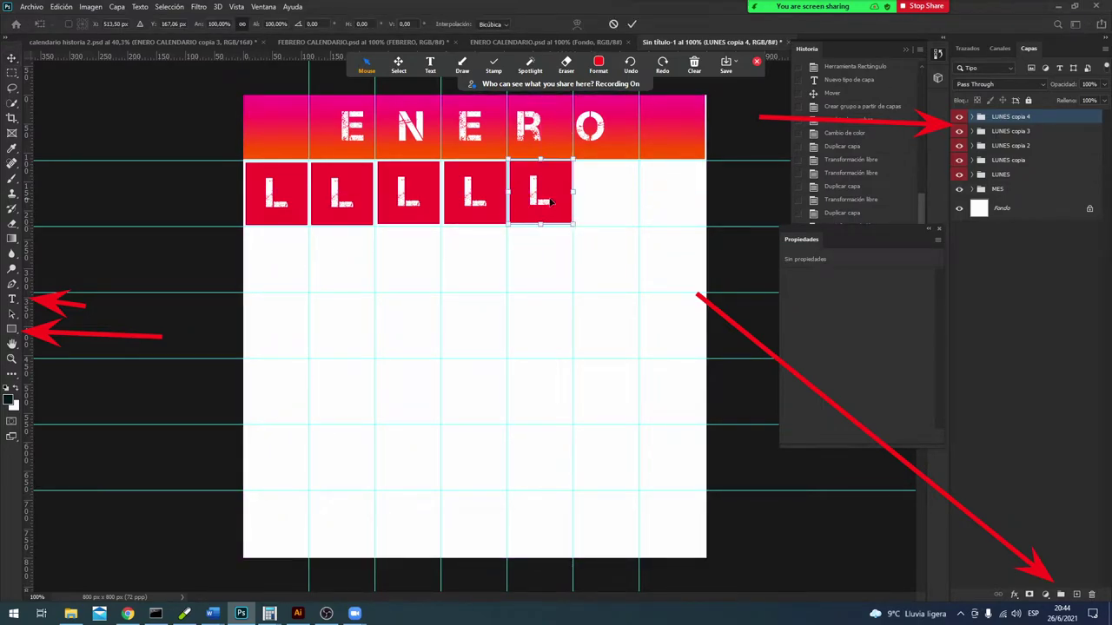
drag(549, 202, 550, 205)
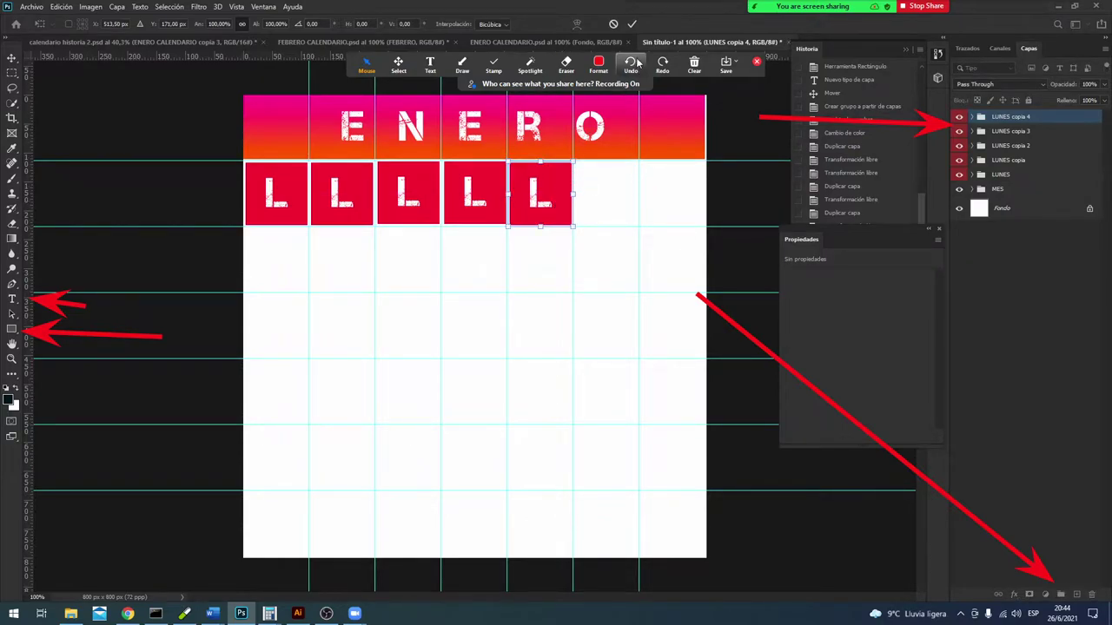
click(633, 25)
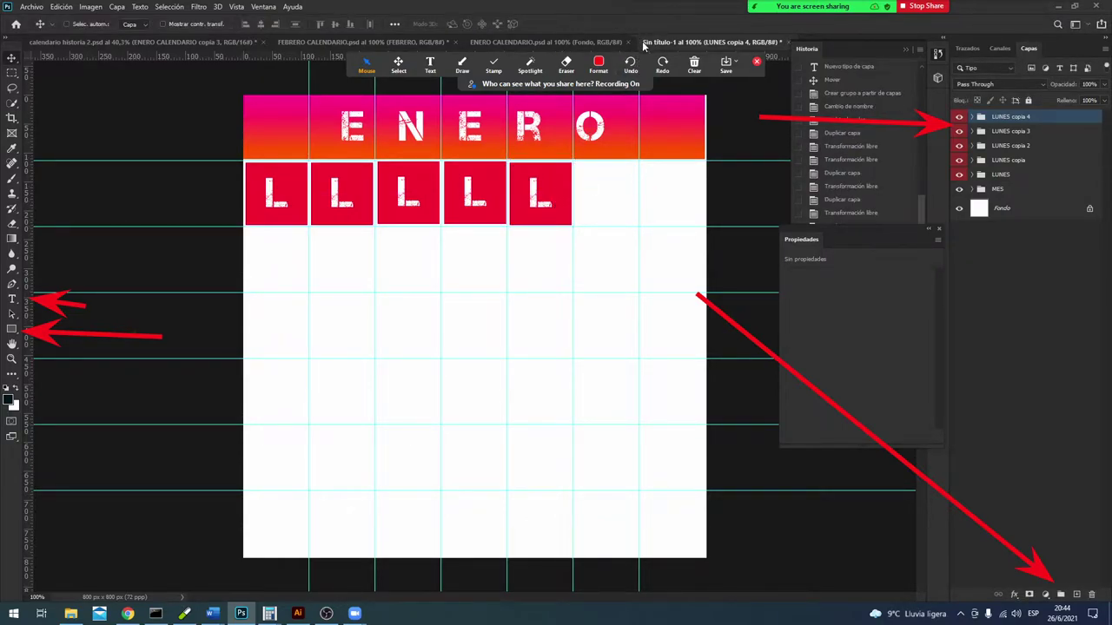
Step: Fill the sixth and seventh grid cells with two final copies
key(ctrl+j)
key(ctrl+t)
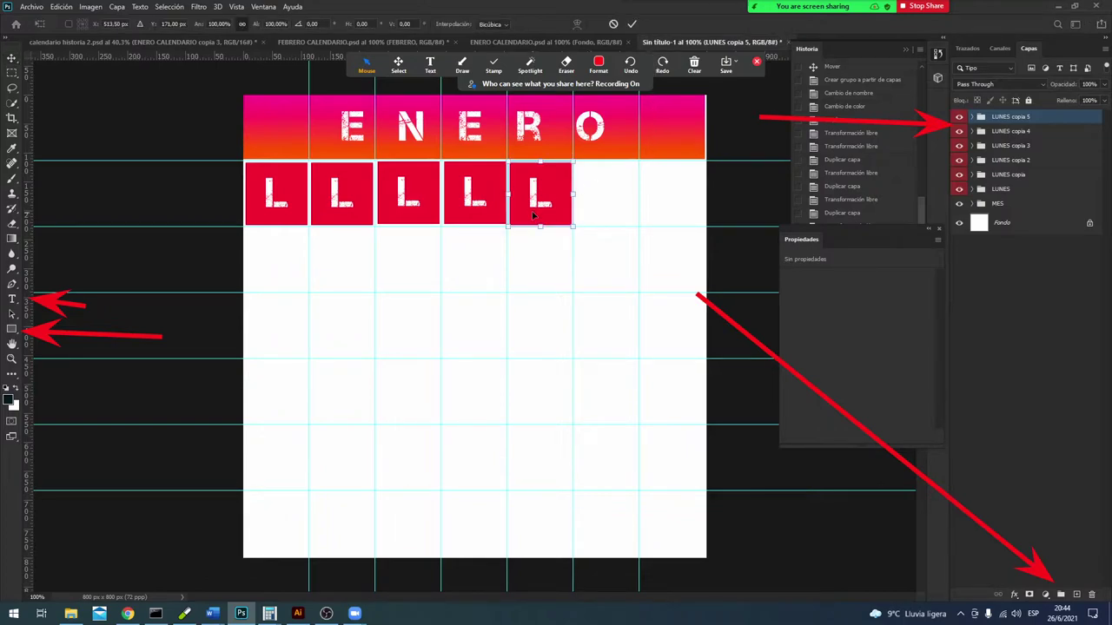
drag(535, 215, 606, 215)
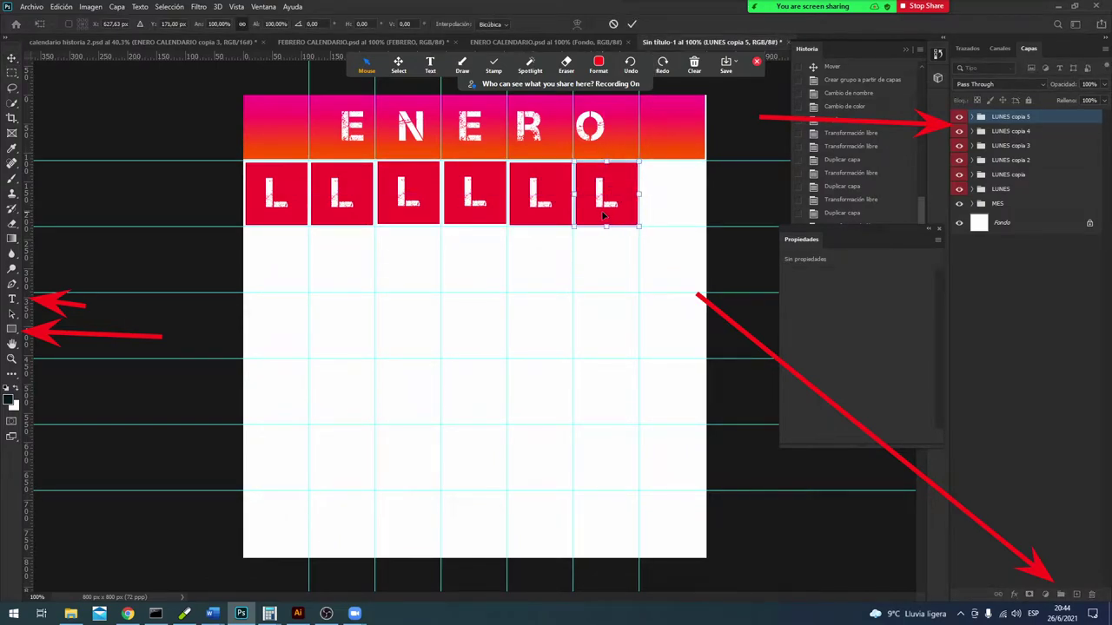
key(Return)
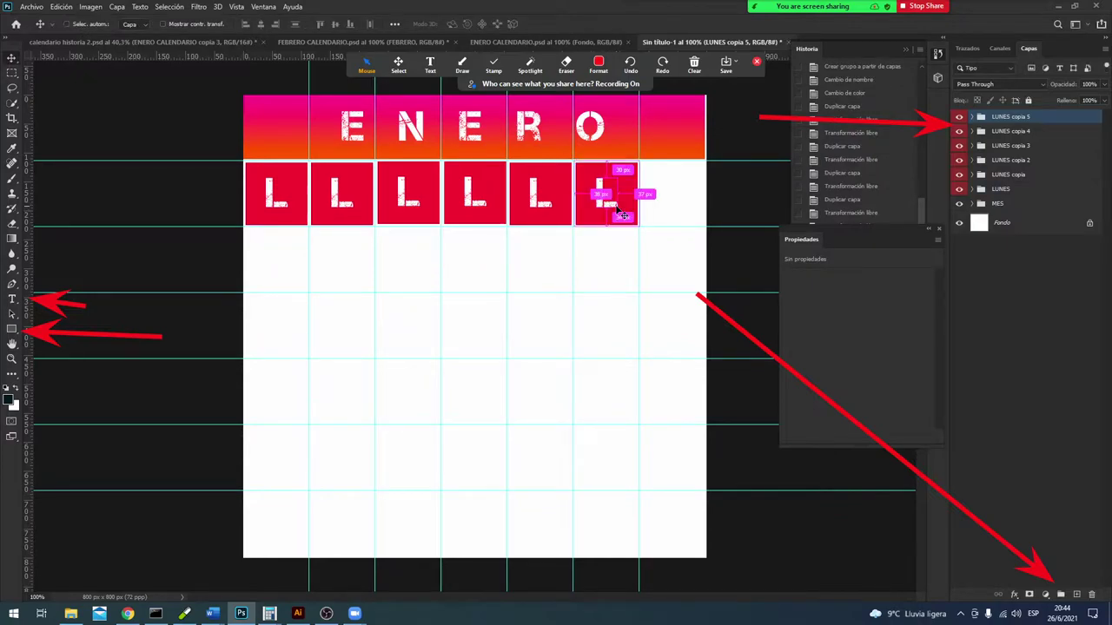
key(ctrl+alt+t)
drag(622, 218, 683, 220)
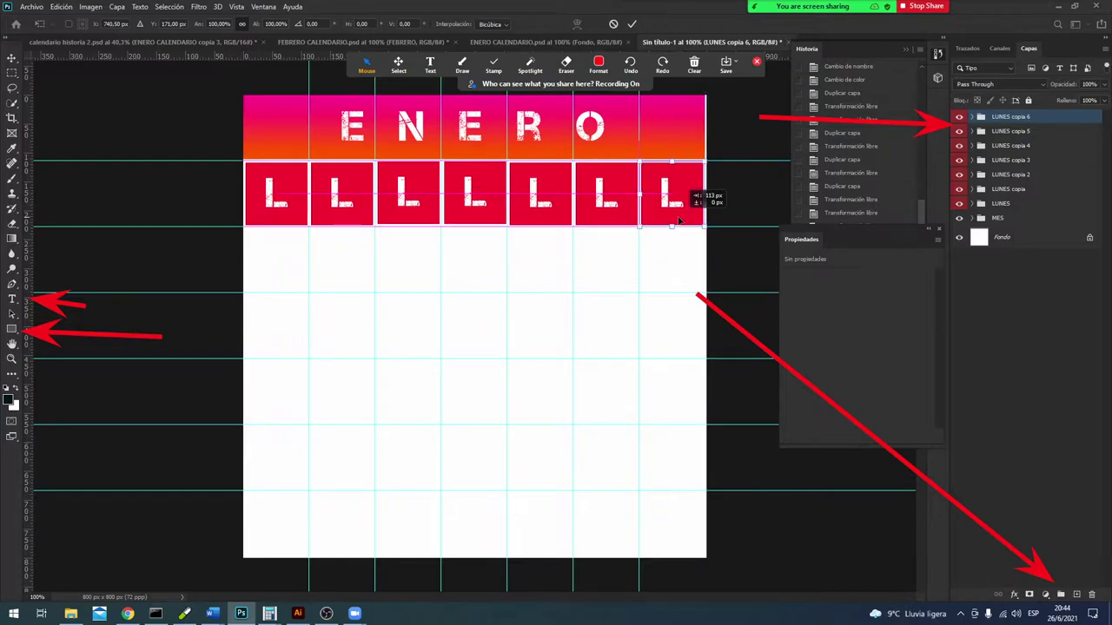
click(631, 25)
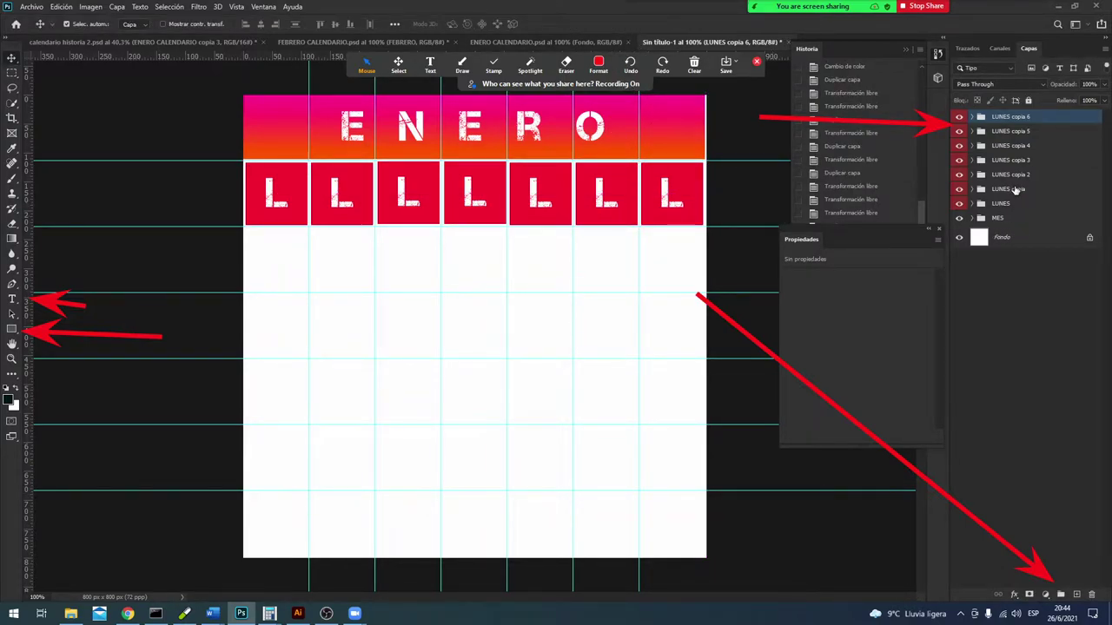
Step: Rename the first three copies MARTES, MIERCOLES and JUEVES
click(1004, 191)
double_click(1004, 191)
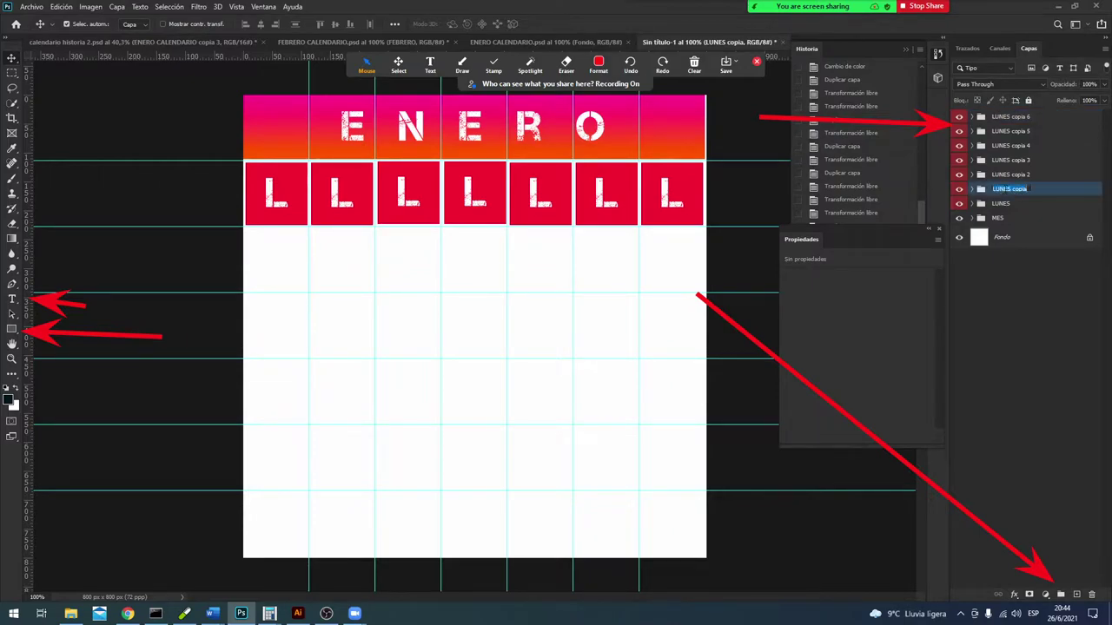
text(MARTE)
text(S)
double_click(1011, 175)
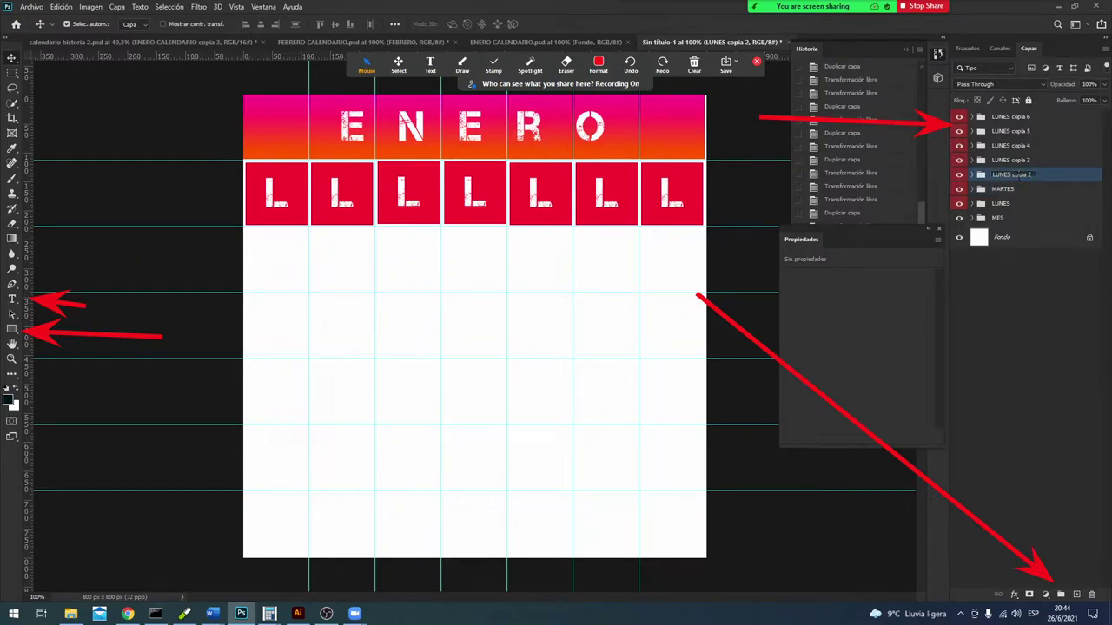
double_click(1018, 175)
click(1031, 175)
key(ctrl+a)
text(MI)
double_click(1025, 160)
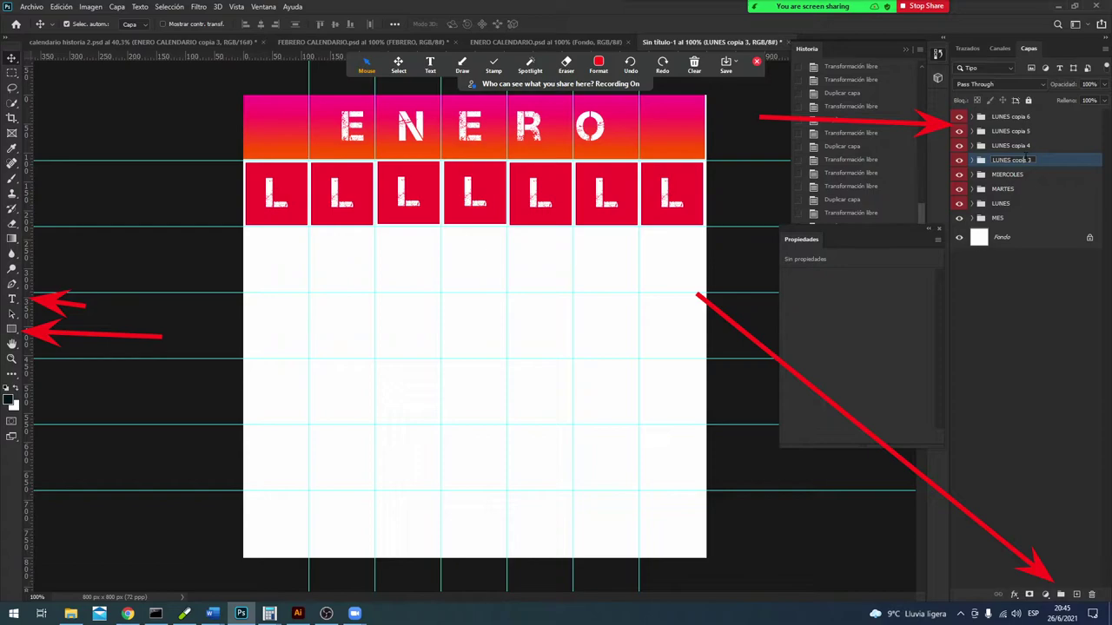
key(ctrl+a)
text(JU)
text(EV)
Step: Rename the remaining copies VIERNES, SABADO and DOMINGO
double_click(1006, 145)
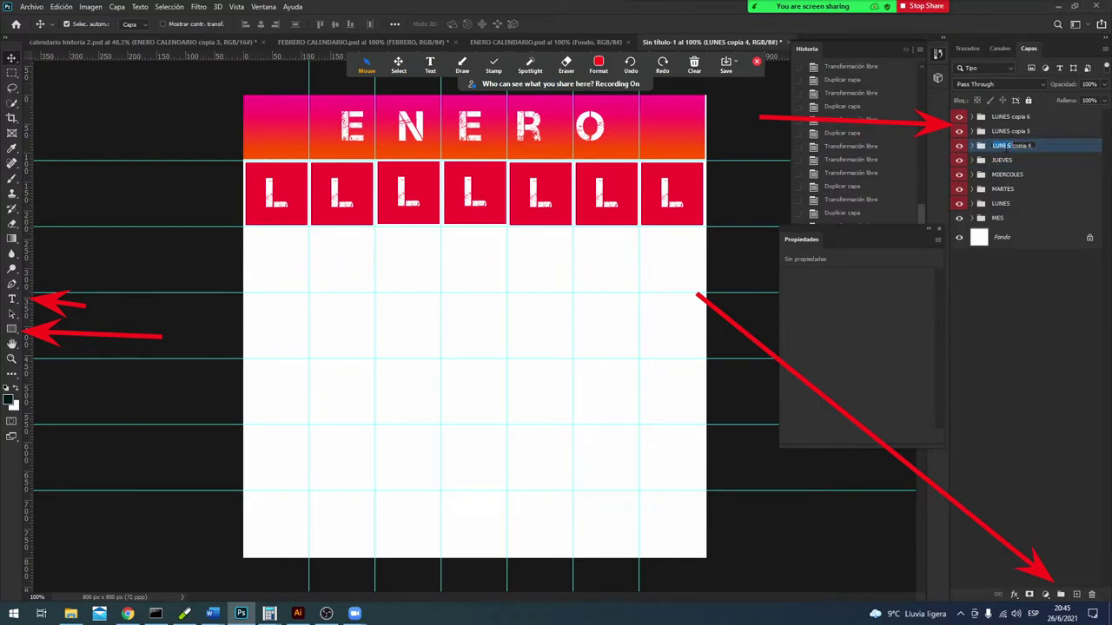
drag(1033, 145, 943, 139)
text(VIERNES)
click(1013, 132)
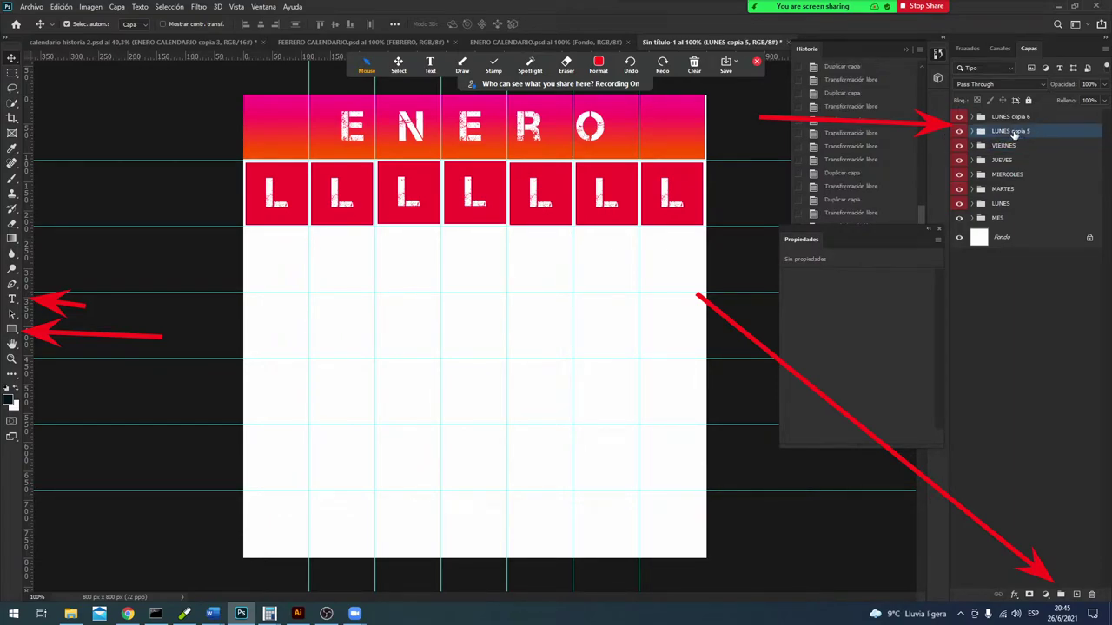
double_click(1013, 132)
text(SABADO)
click(1021, 122)
double_click(1022, 123)
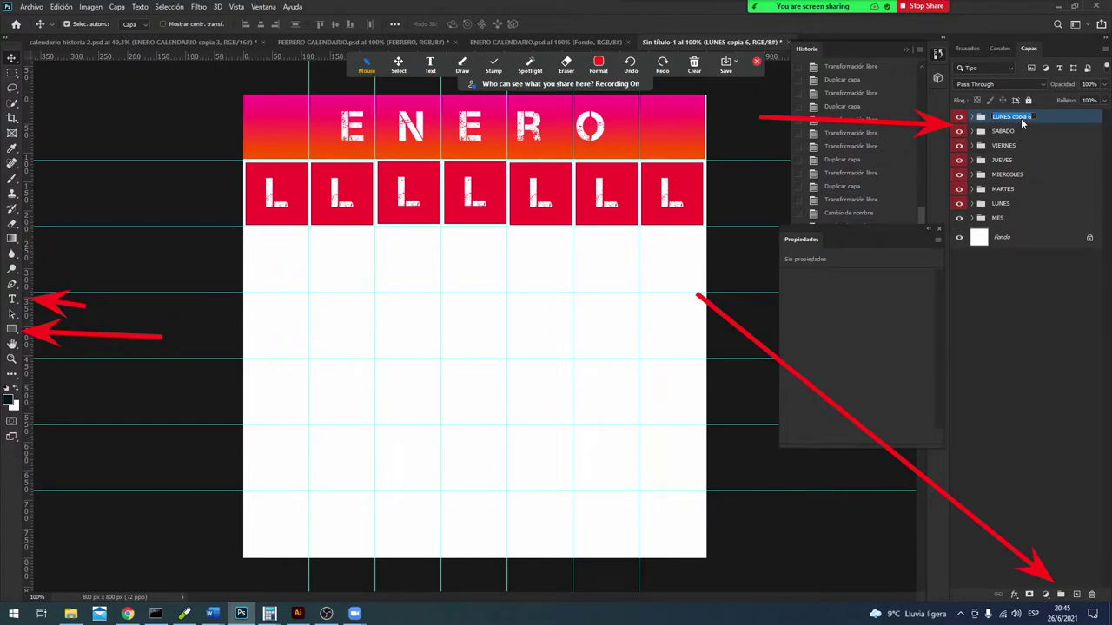
text(D)
text(OMI)
text(NGO)
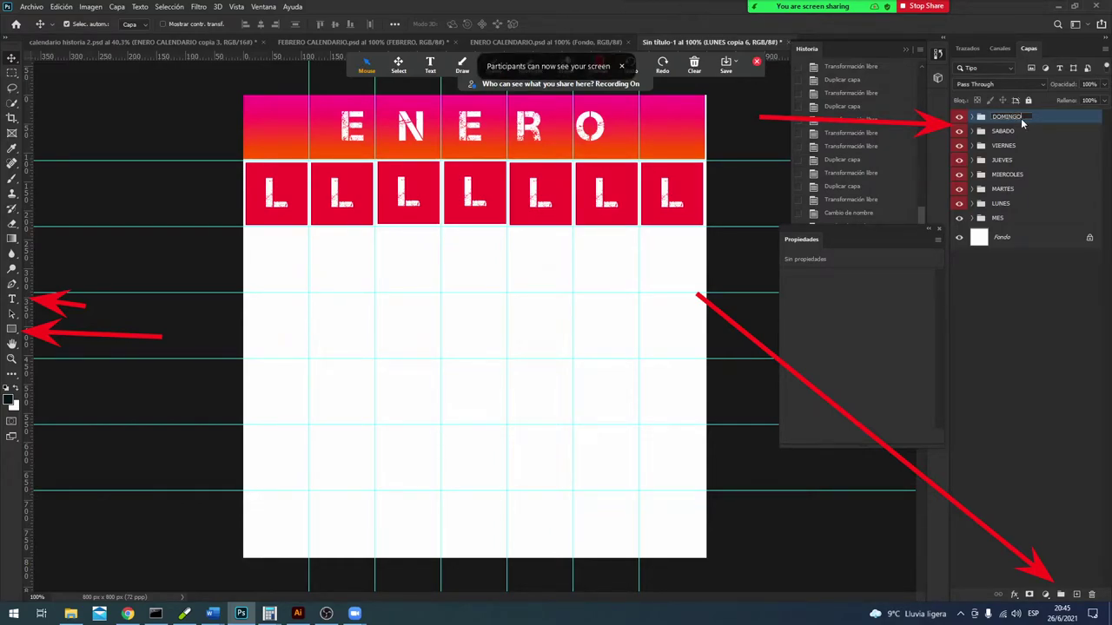
Step: Confirm the DOMINGO name and select all seven day groups, LUNES through DOMINGO
click(1060, 189)
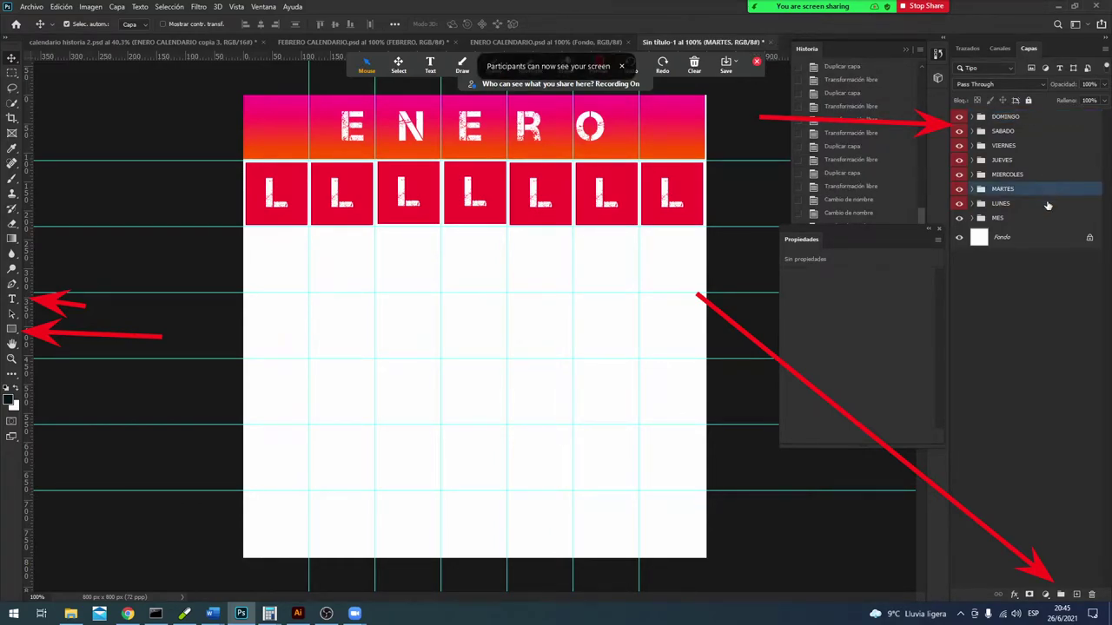
click(1047, 205)
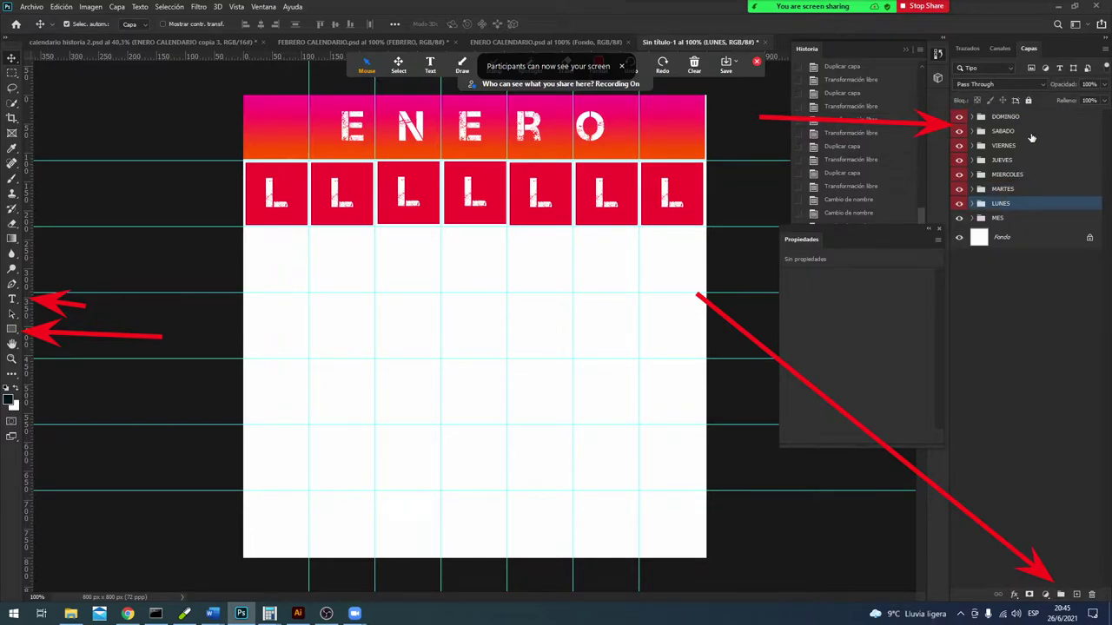
click(1017, 122)
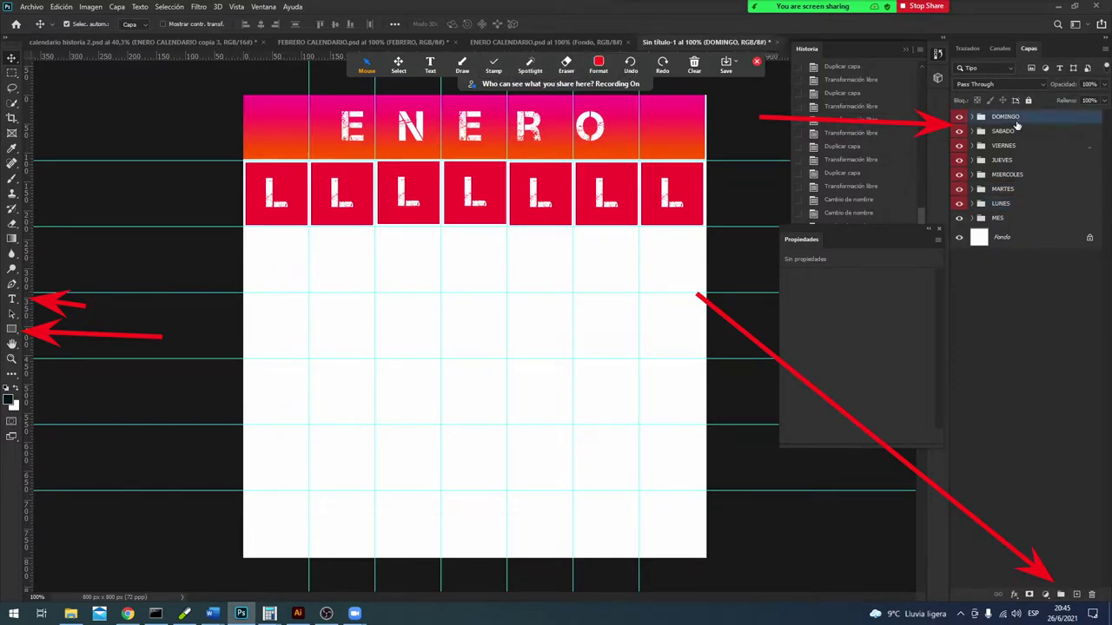
click(1016, 133)
click(1015, 180)
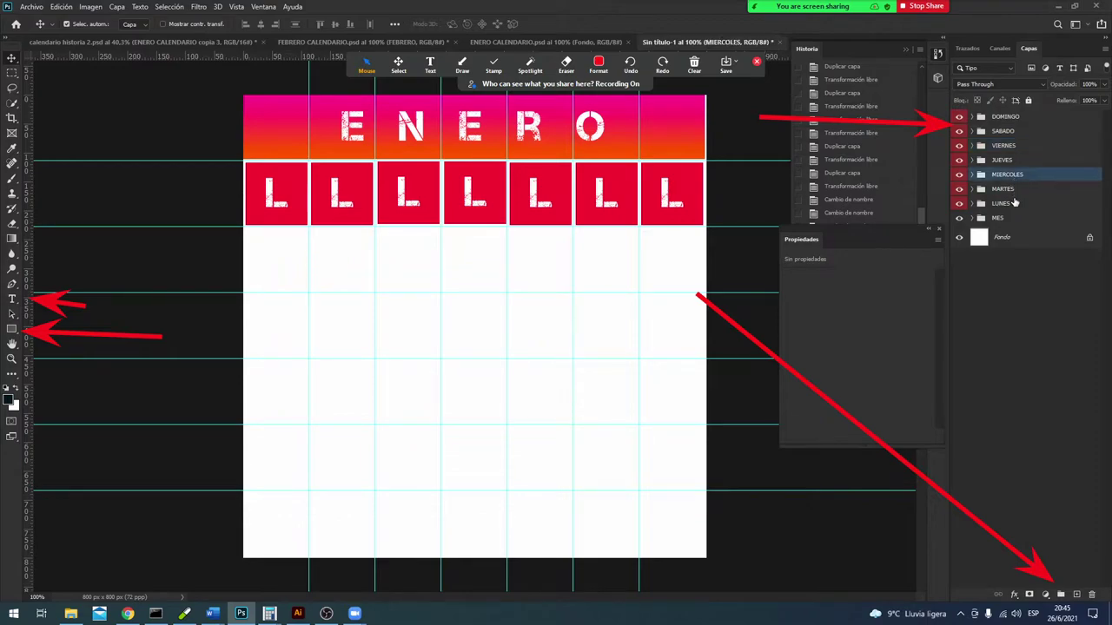
click(1009, 202)
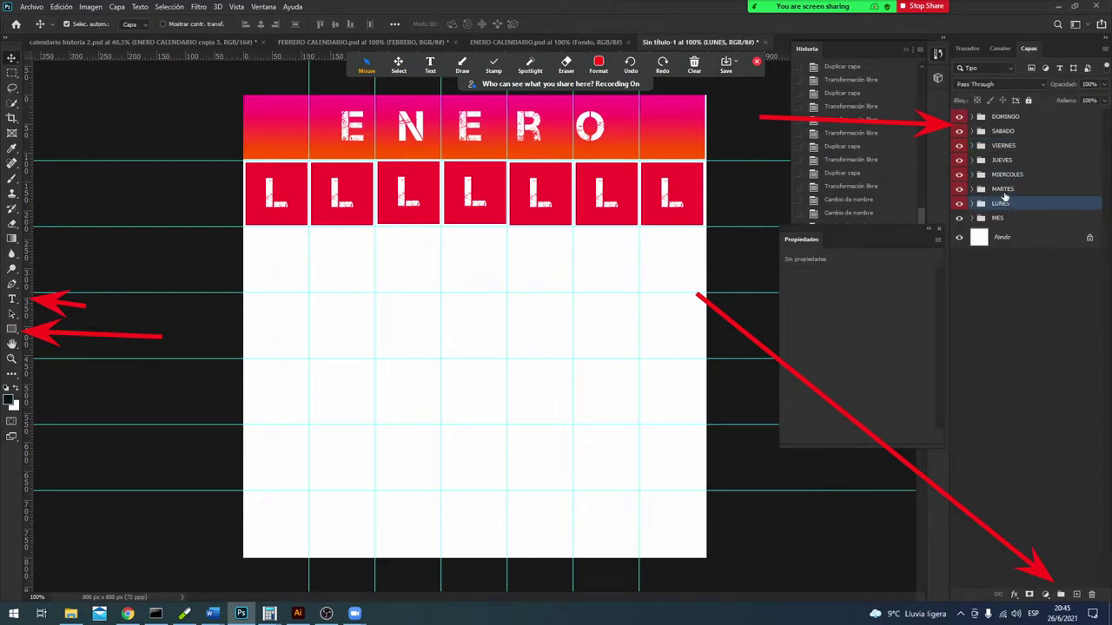
shift+click(1010, 179)
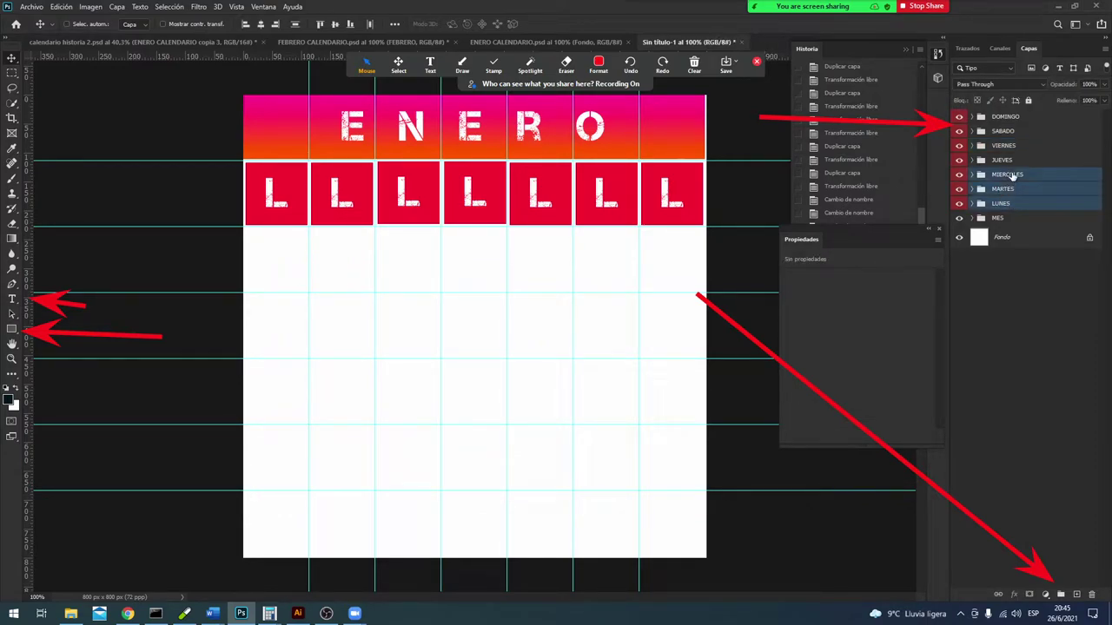
shift+click(1013, 163)
shift+click(1019, 131)
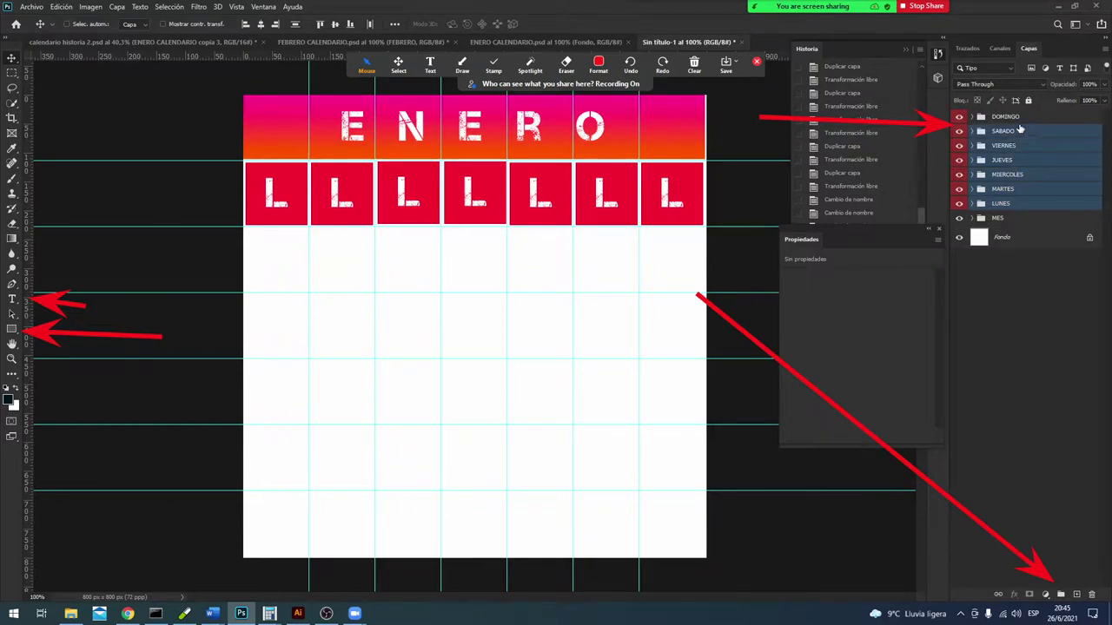
shift+click(1022, 119)
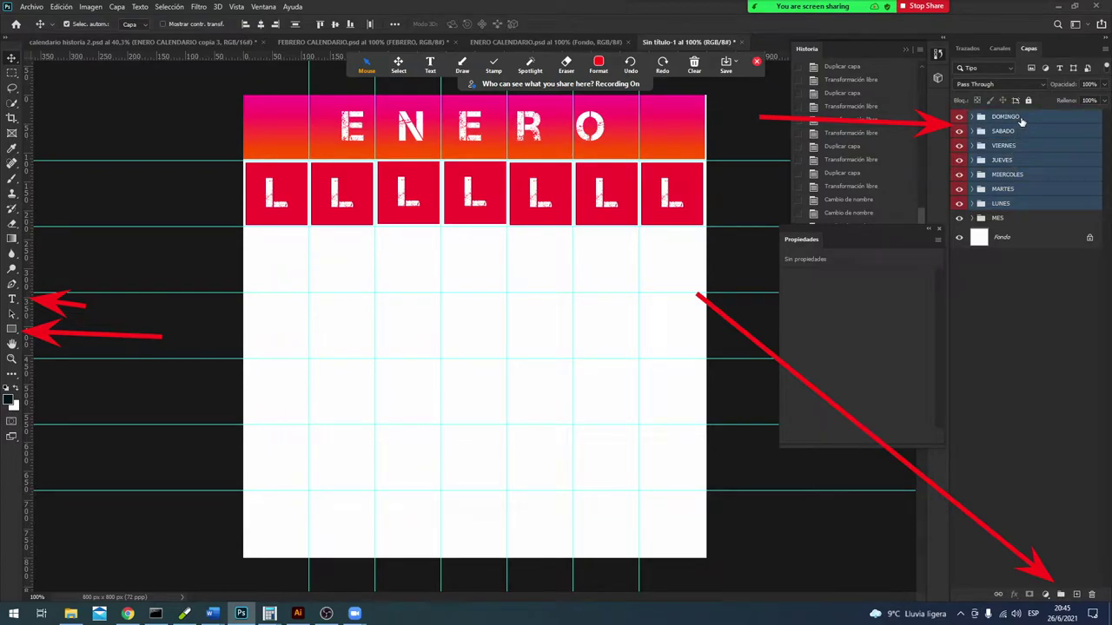
Step: Group the selected days into a group named DIAS and collapse it
click(1061, 594)
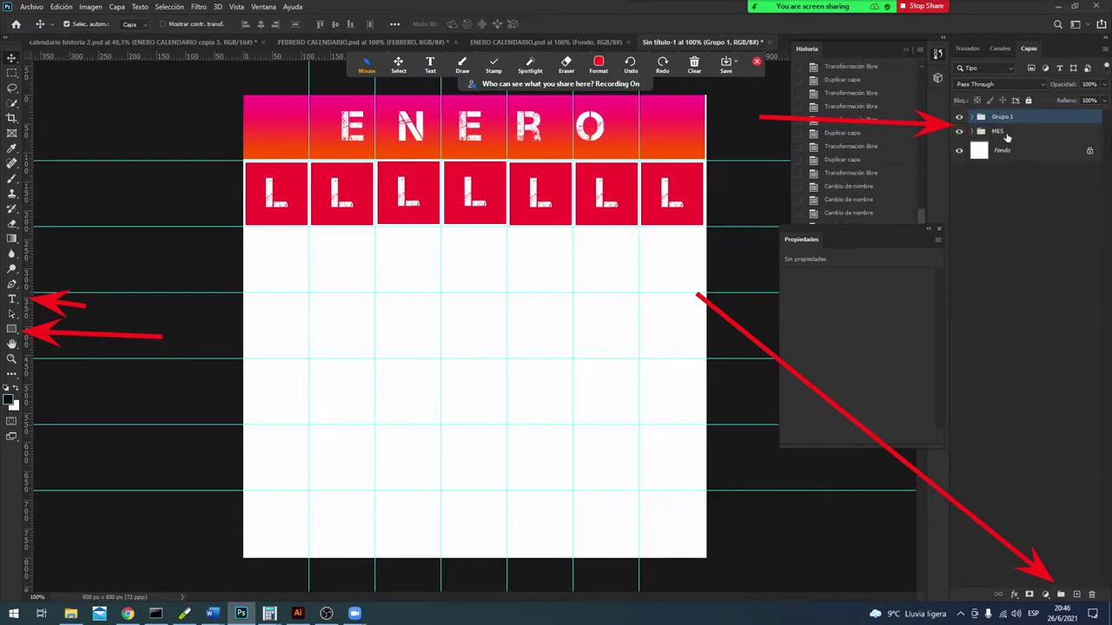
double_click(1003, 117)
text(DIAS)
click(979, 187)
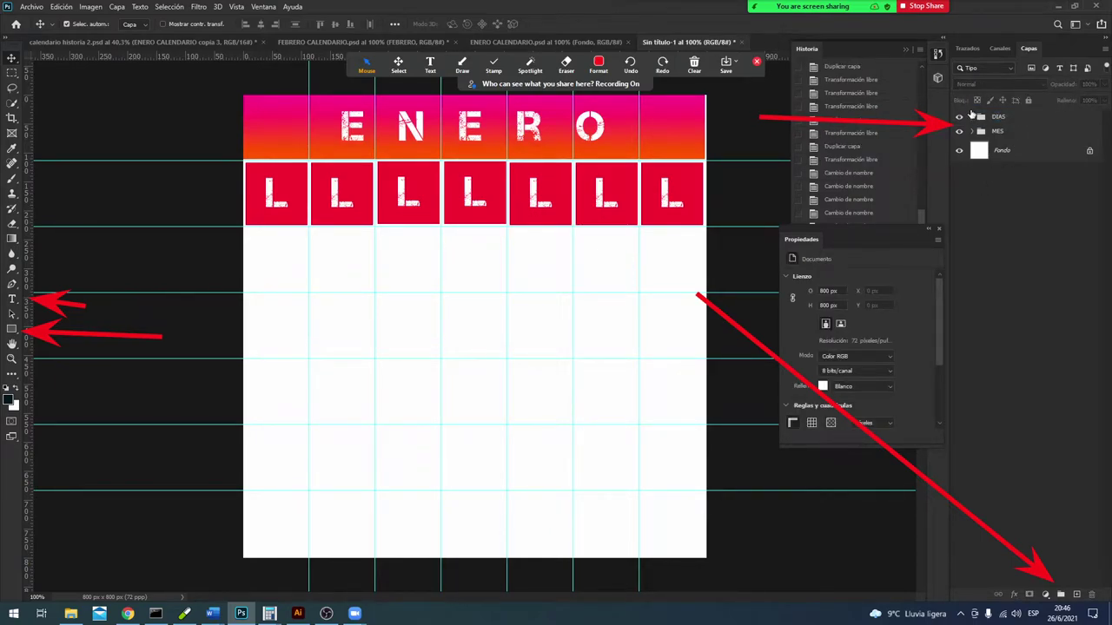
click(972, 116)
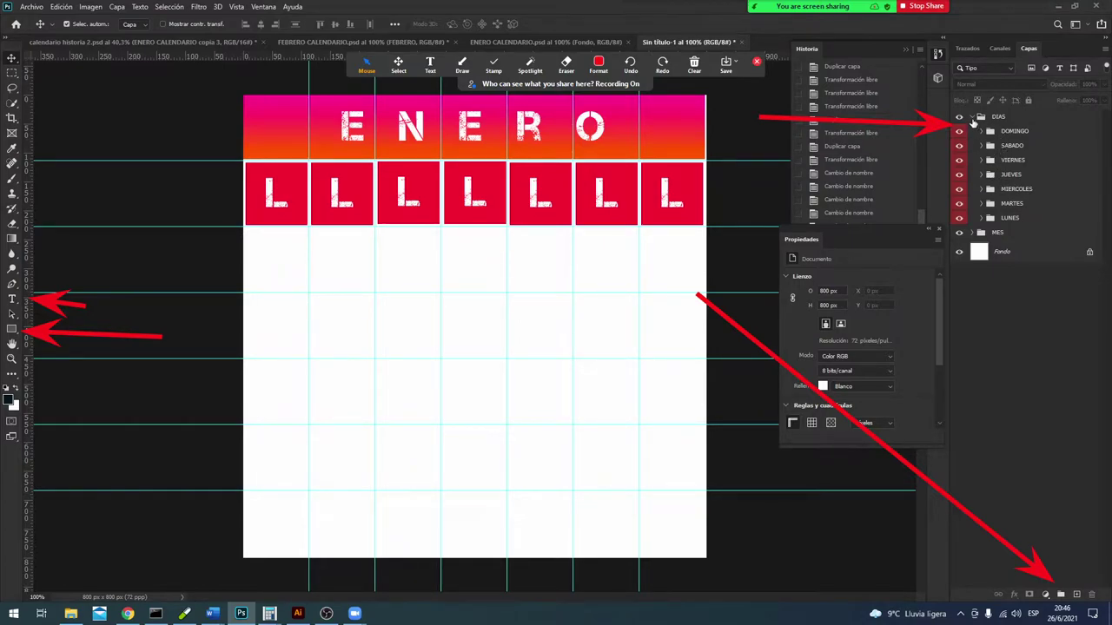
click(971, 117)
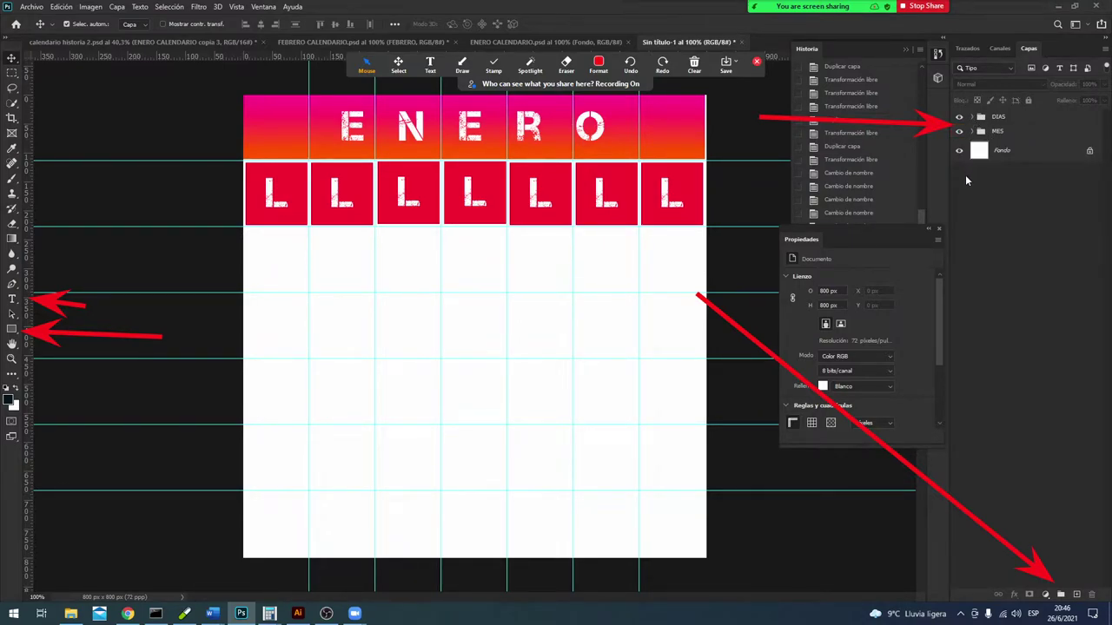
Step: Nudge the ENERO title down 2 px
click(599, 122)
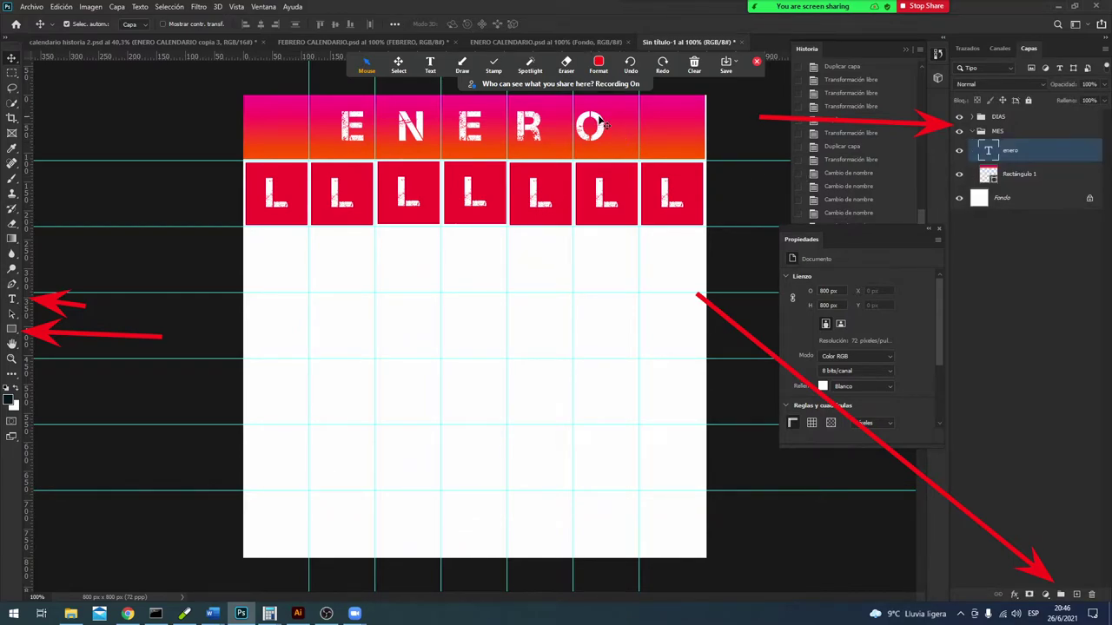
drag(608, 129, 611, 131)
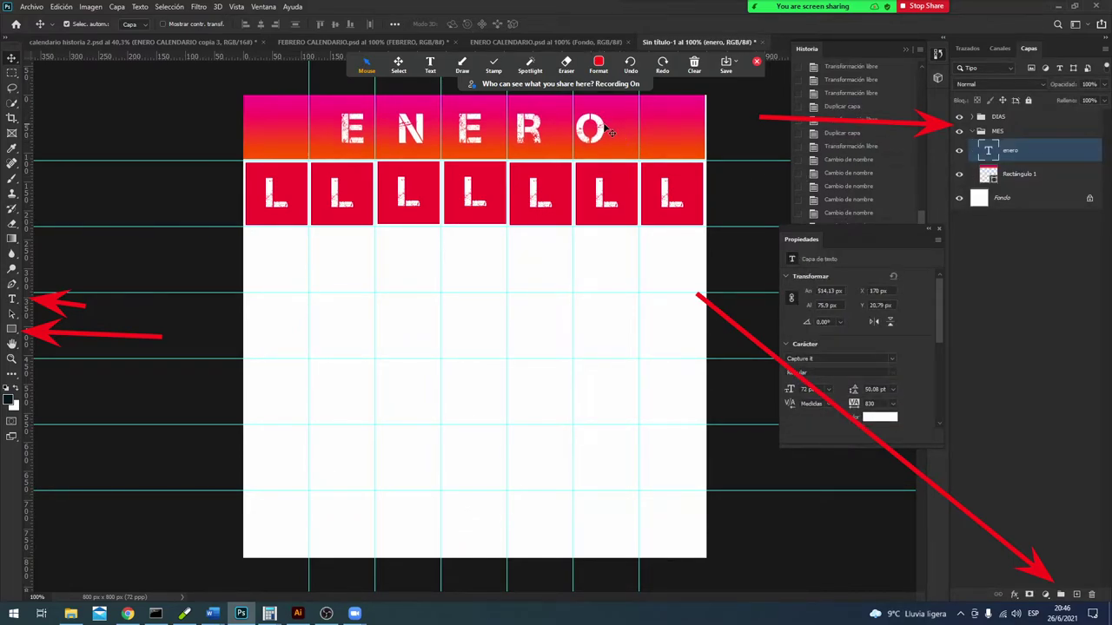
key(Down)
key(Down)
click(462, 64)
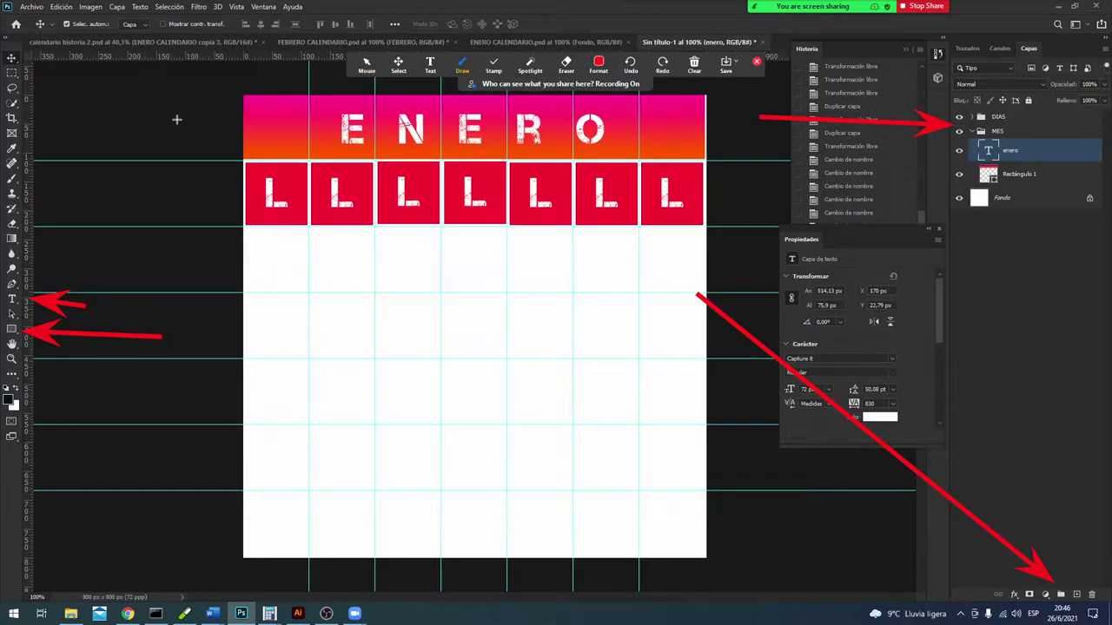
drag(178, 119, 18, 58)
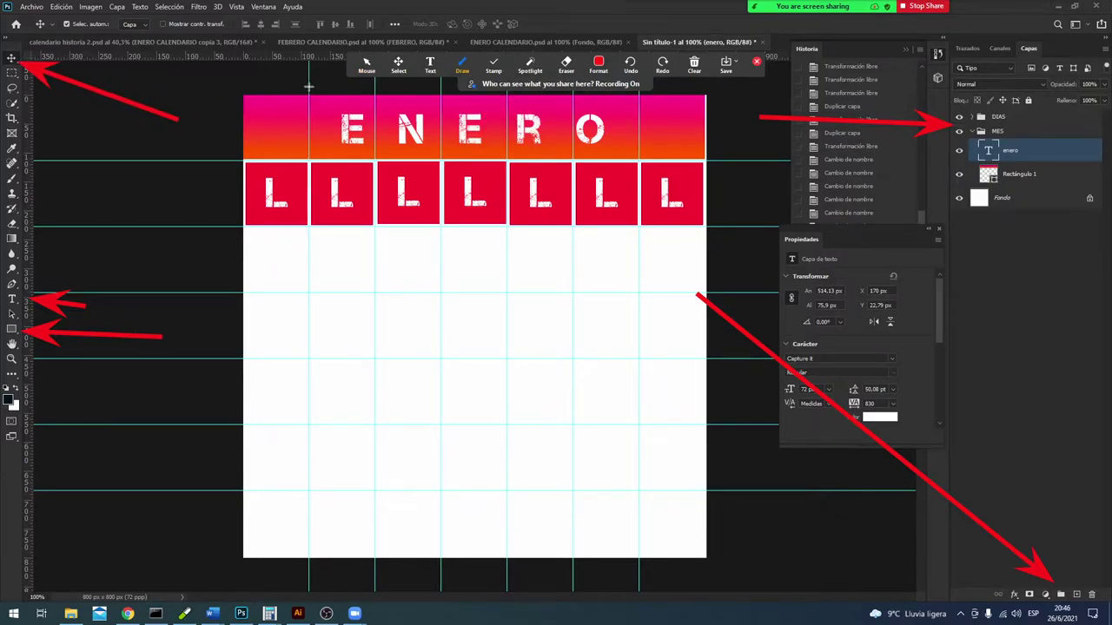
click(365, 69)
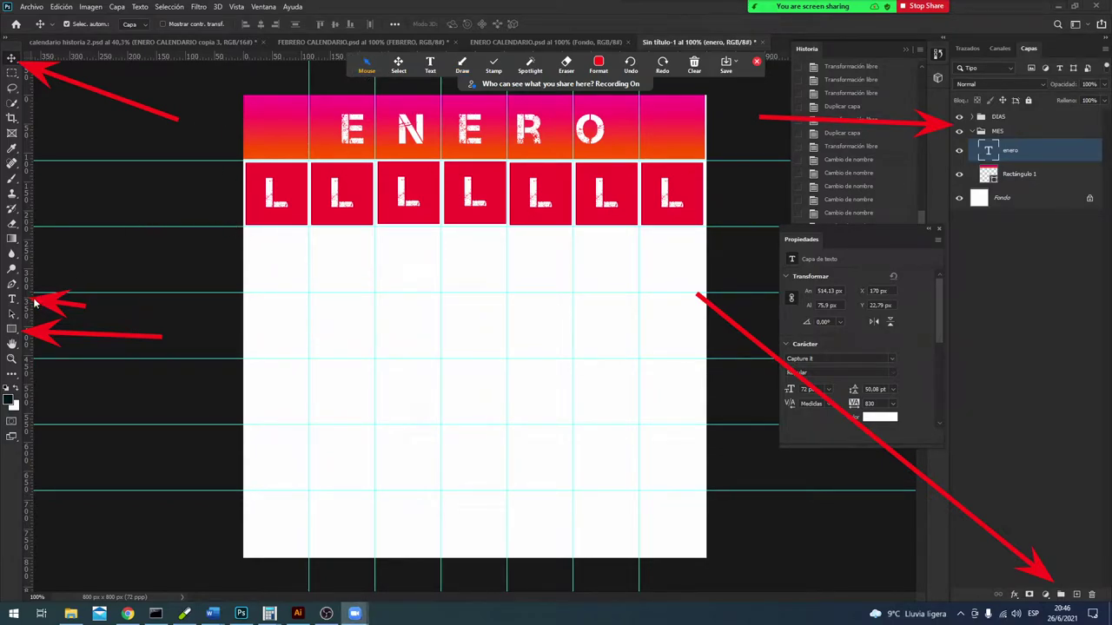
click(15, 300)
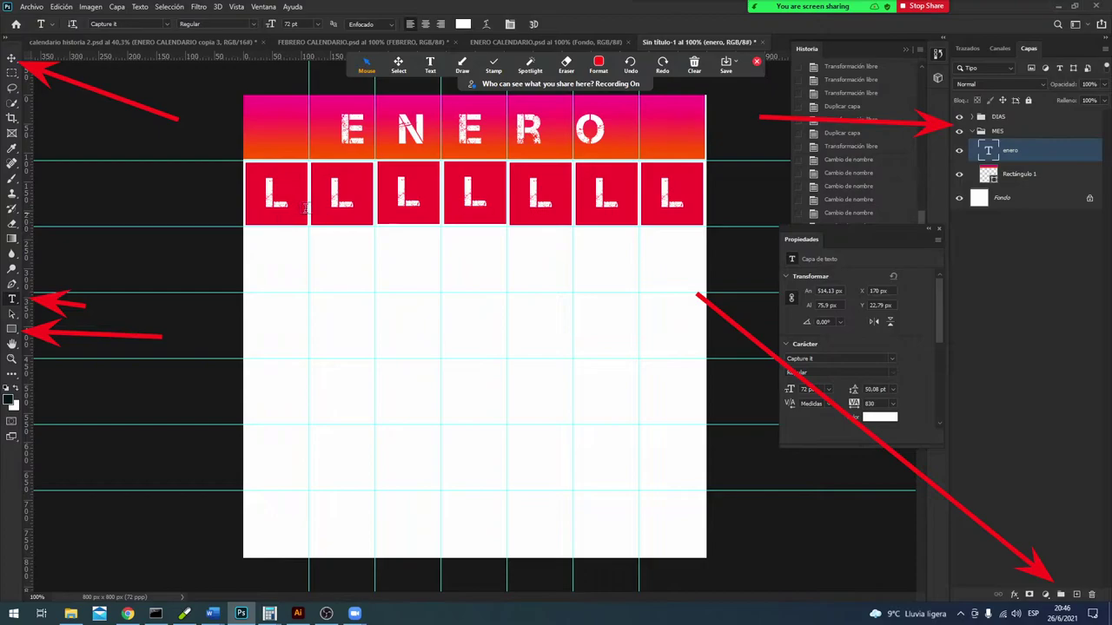
Step: Change the second and third squares' letters to M, centred in each
double_click(334, 198)
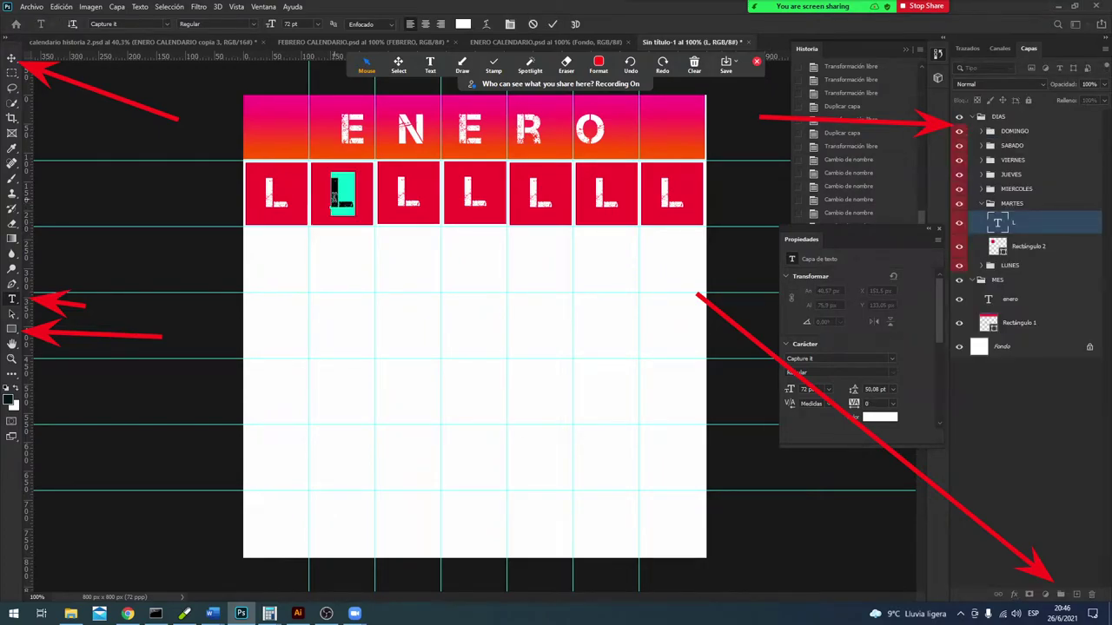
text(M)
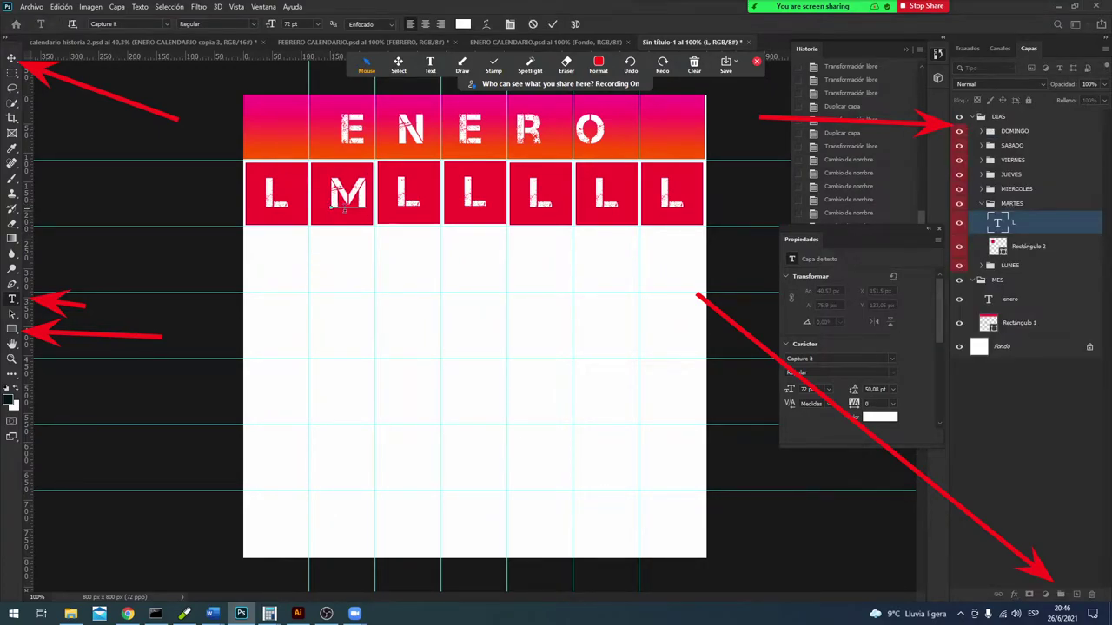
drag(361, 201, 354, 198)
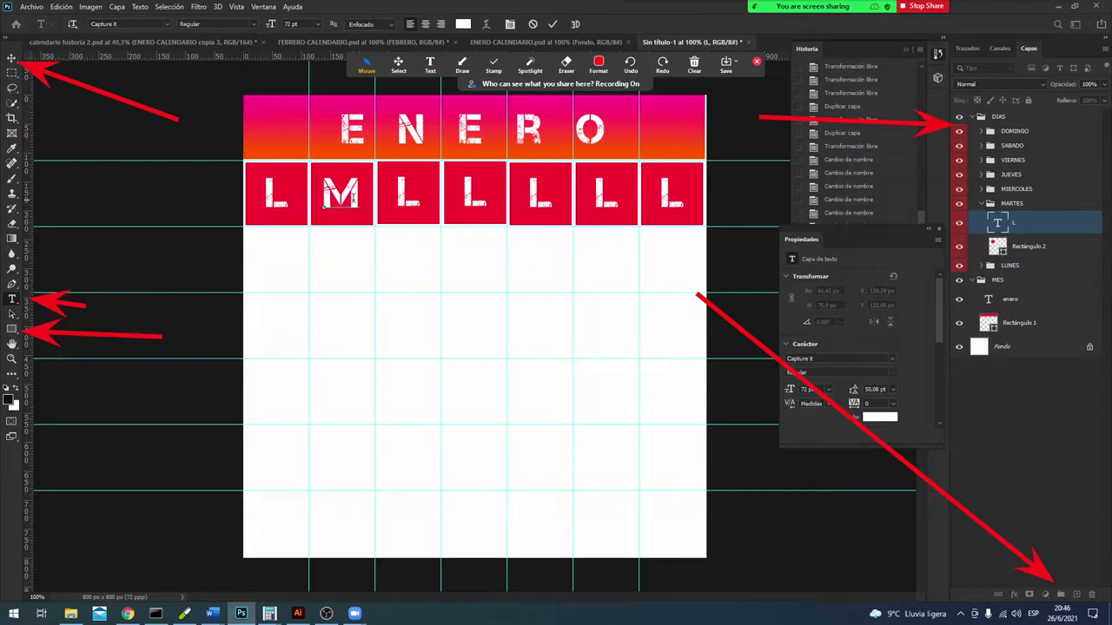
click(553, 25)
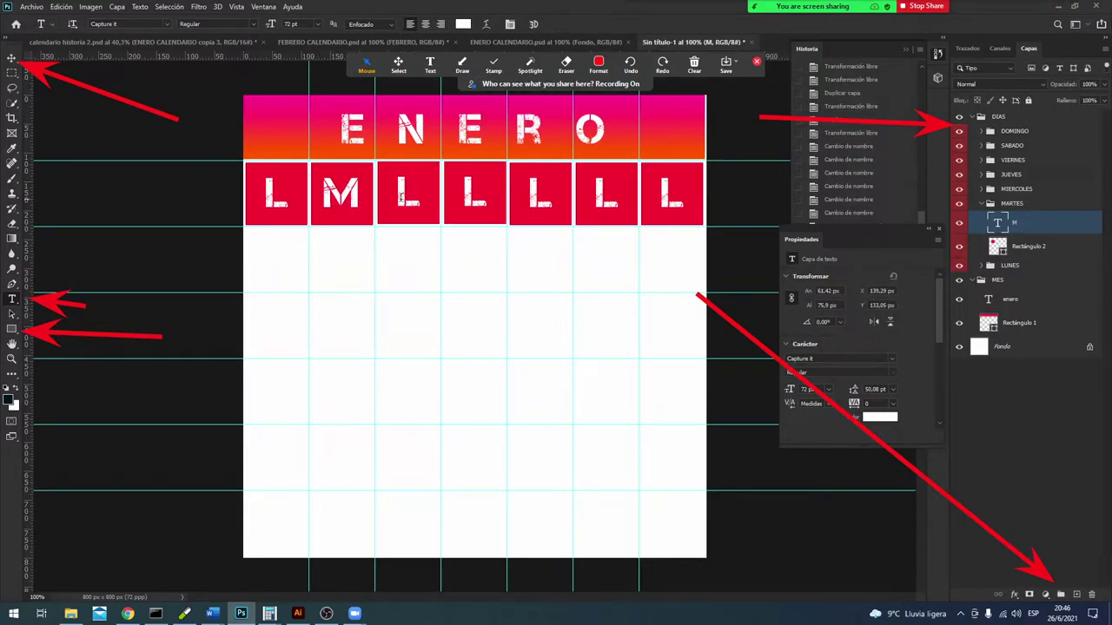
click(401, 198)
double_click(402, 198)
text(M)
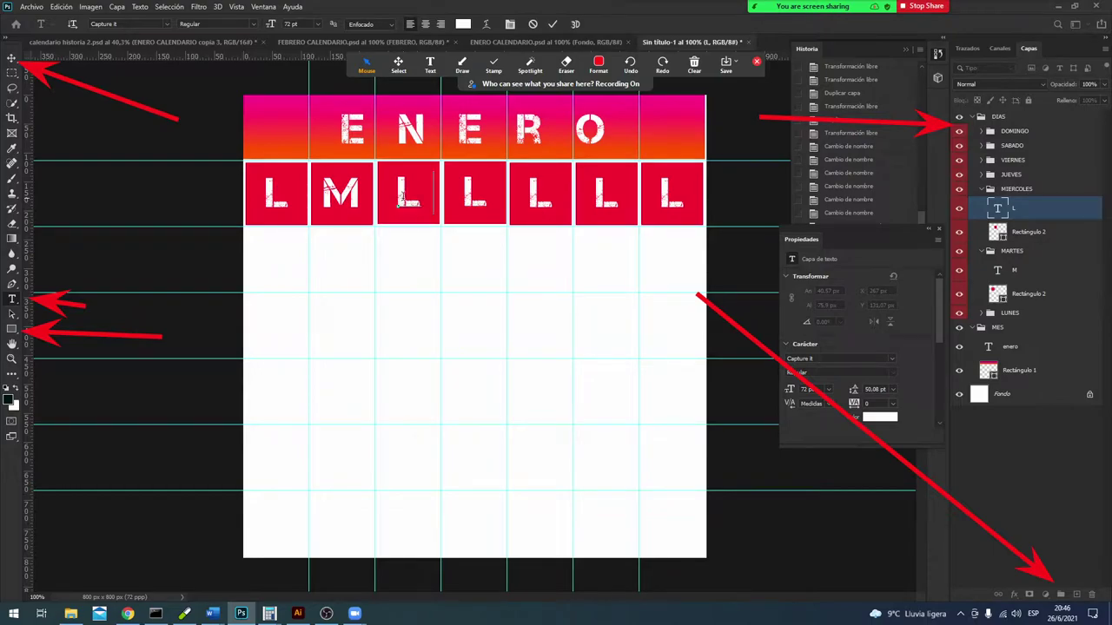
drag(420, 198, 423, 201)
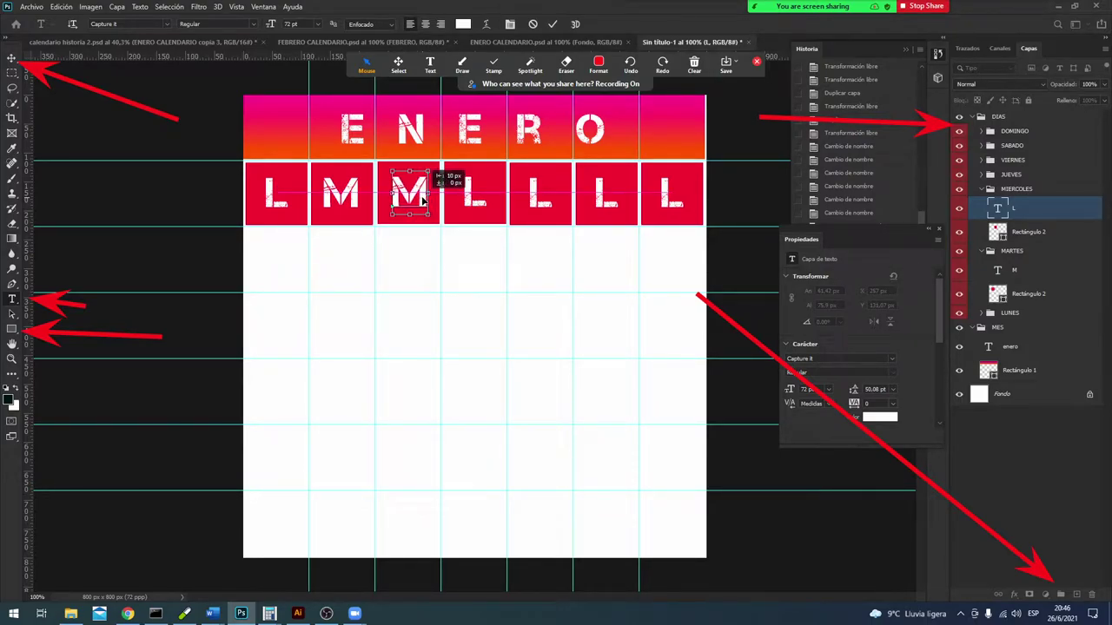
click(554, 25)
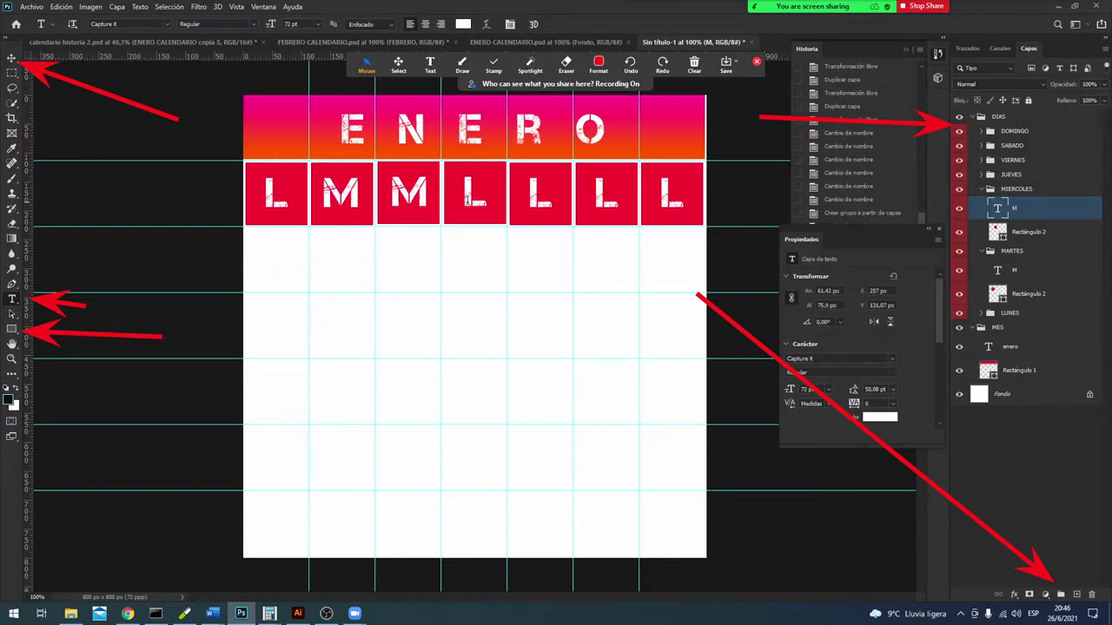
Step: Change the fourth square's letter to J and the fifth's to V
double_click(468, 199)
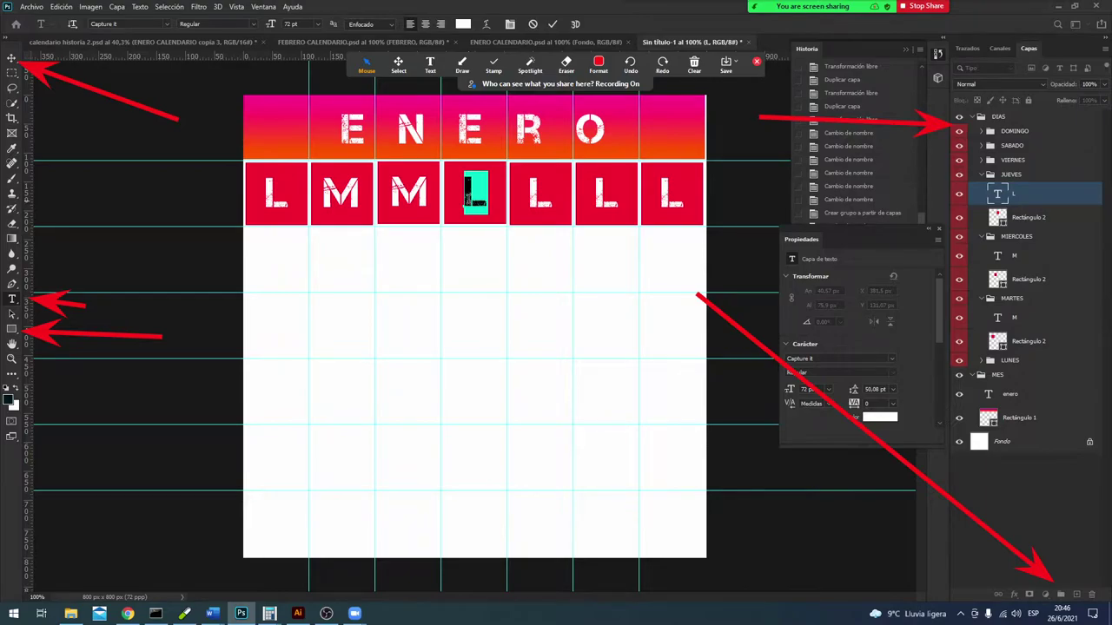
text(J)
drag(475, 199, 478, 200)
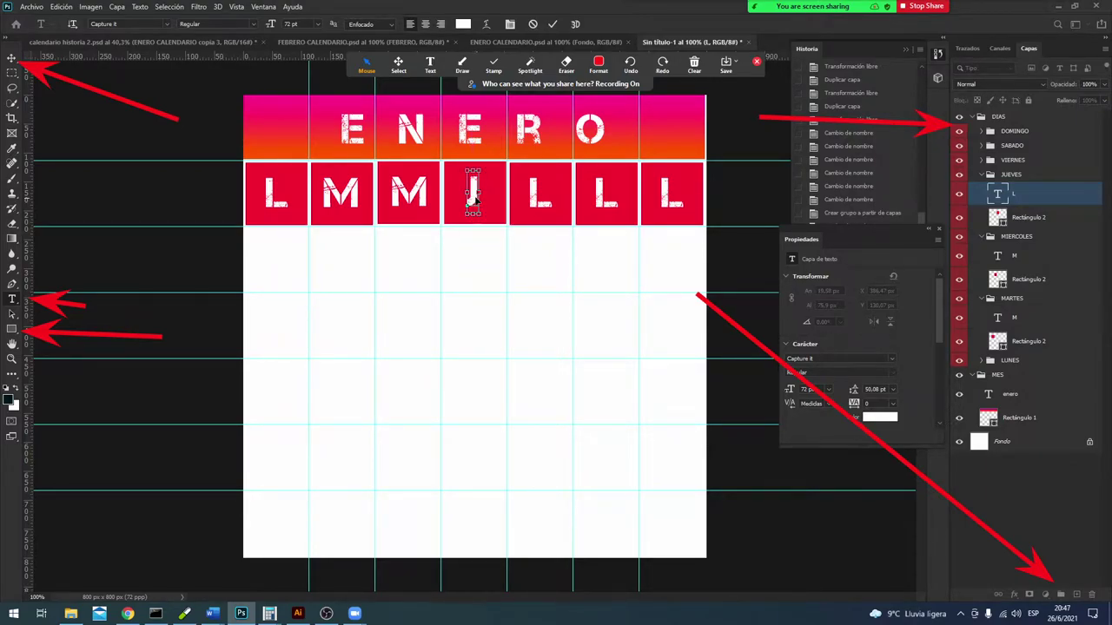
drag(475, 198, 475, 199)
click(552, 25)
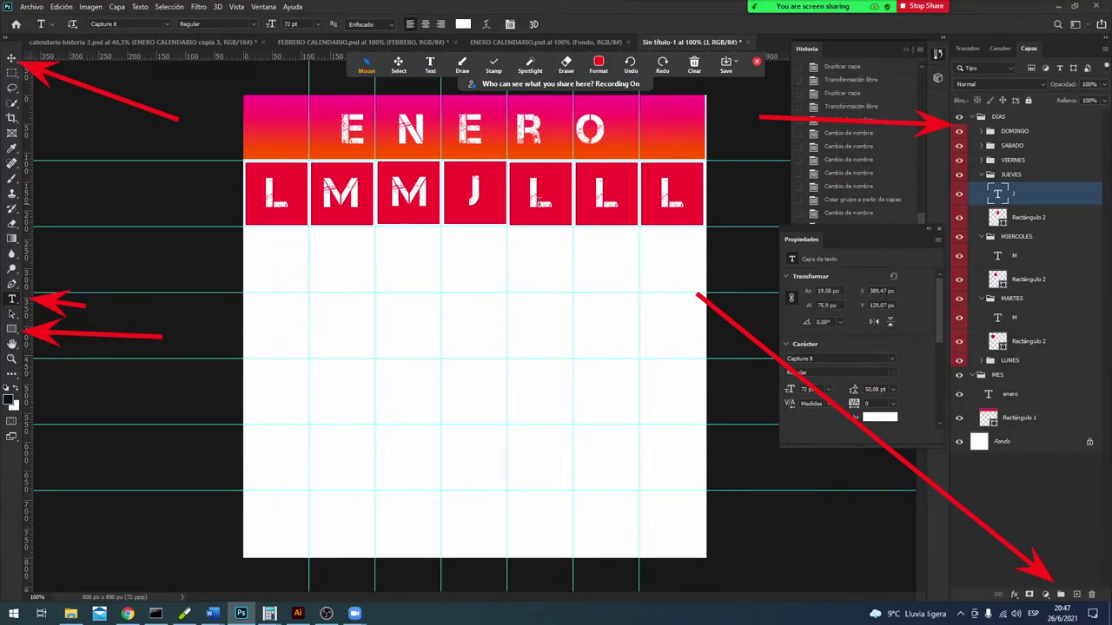
double_click(539, 201)
text(V)
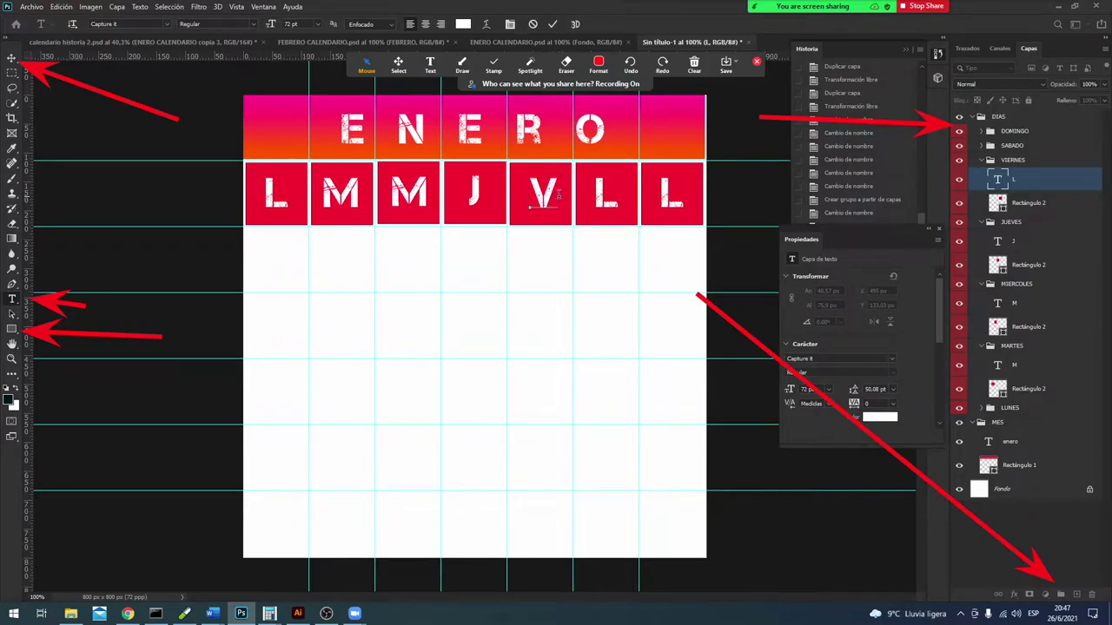
click(552, 24)
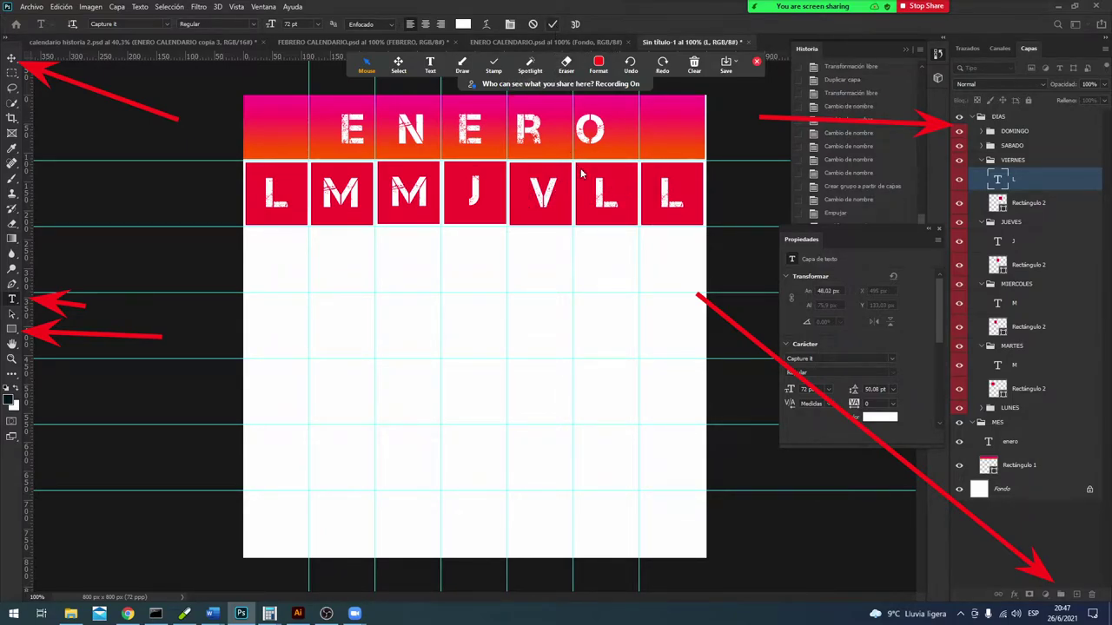
Step: Change the sixth square's letter to S and the last one's to D
double_click(603, 198)
text(S)
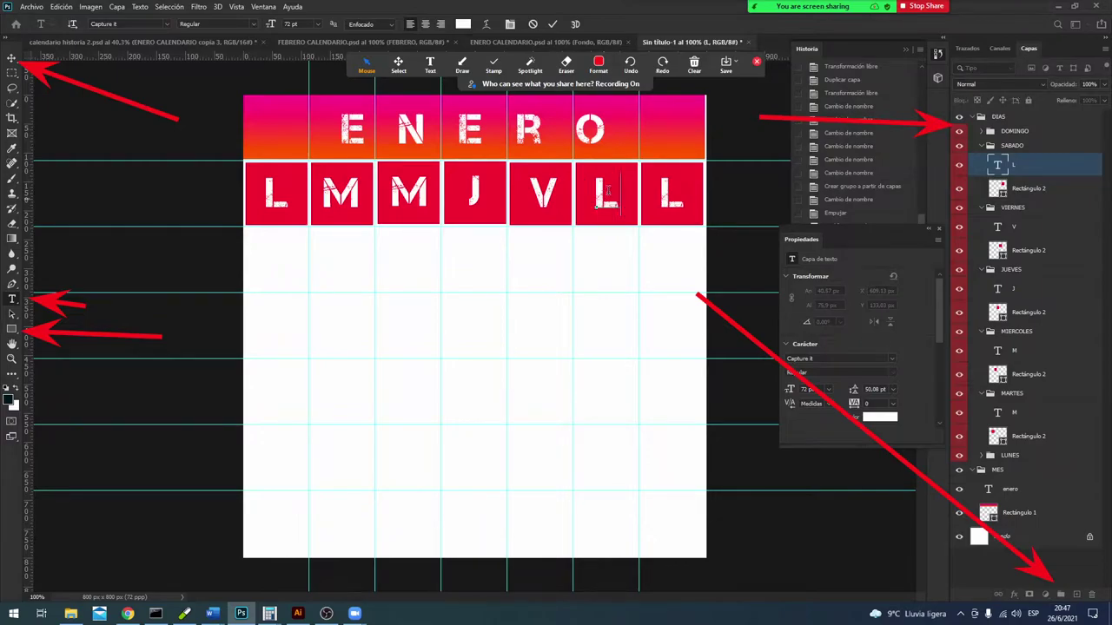
click(552, 23)
click(598, 63)
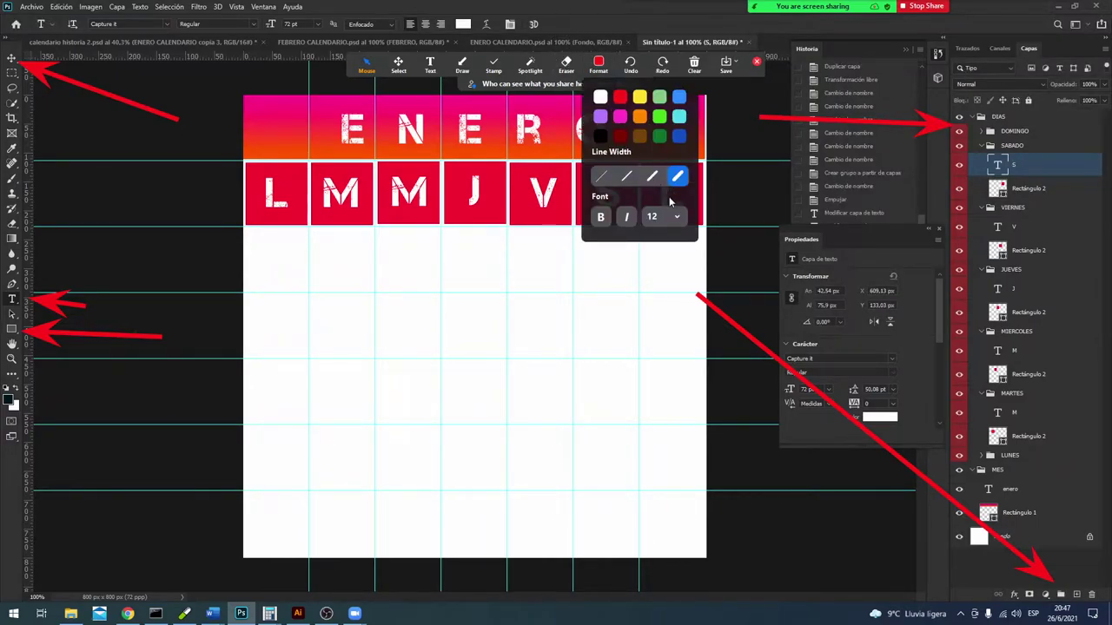
click(694, 64)
double_click(665, 202)
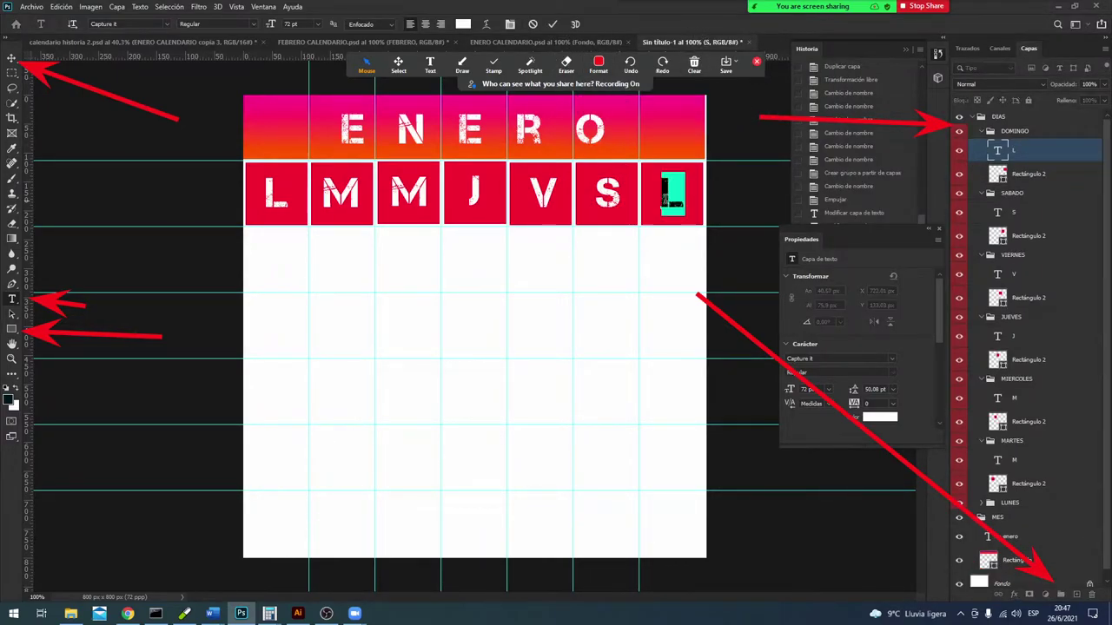
text(D)
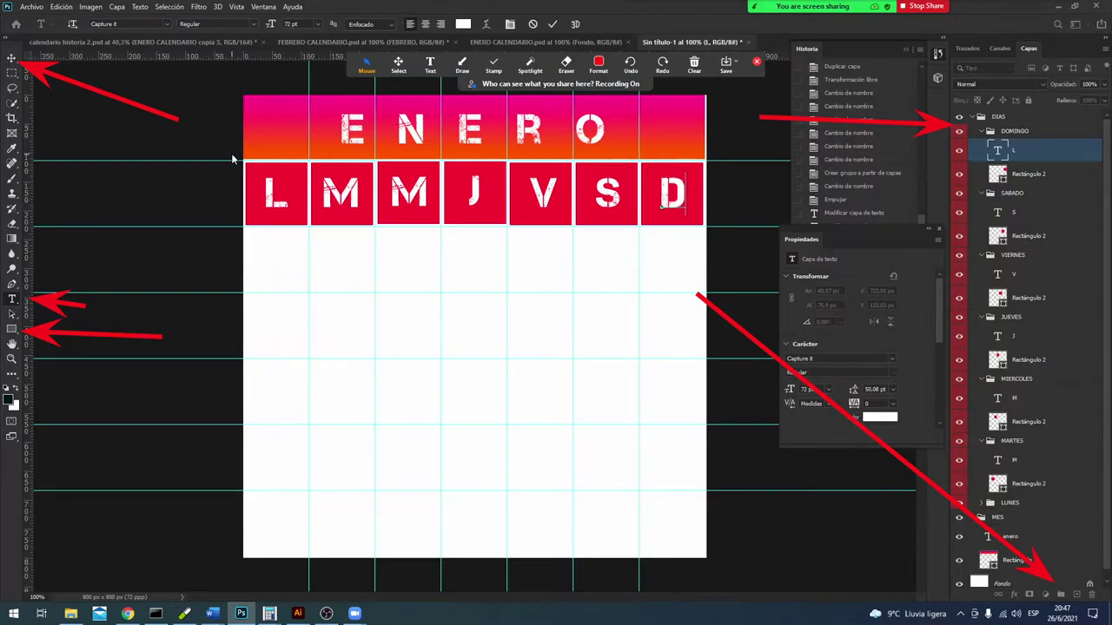
click(11, 58)
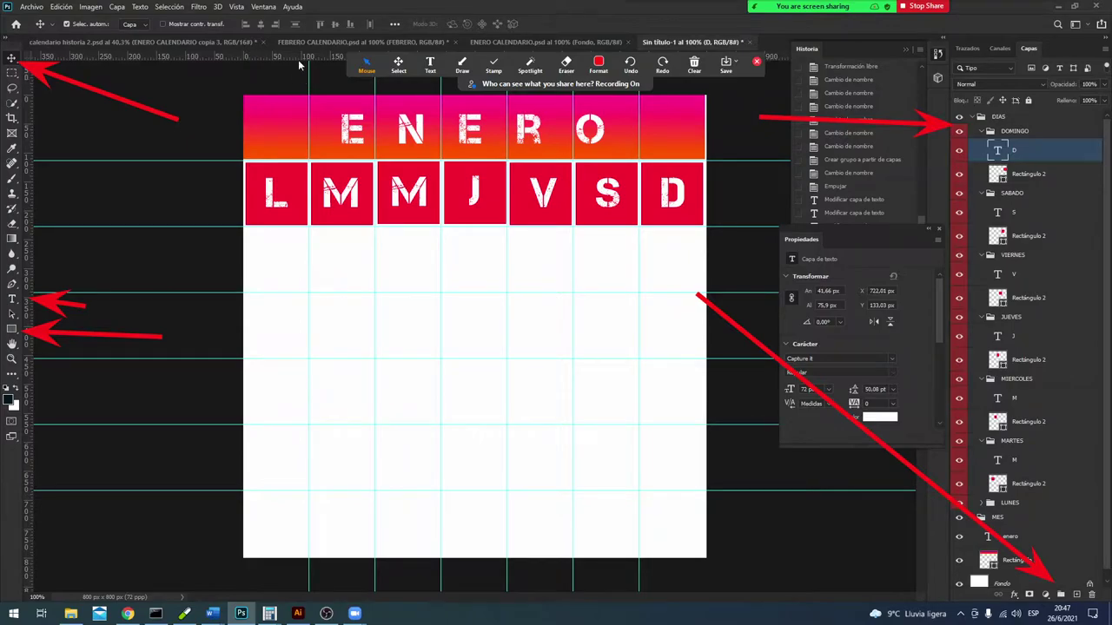
Step: Align the J one pixel lower against a guide at the letter baseline, then collapse DIAS
drag(290, 57, 321, 206)
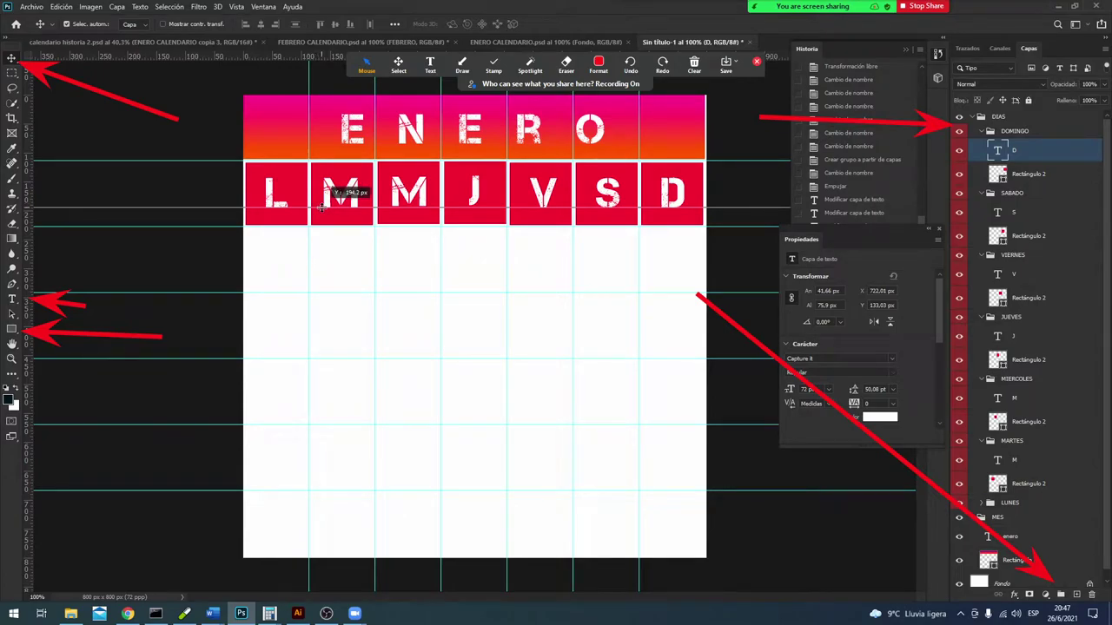
drag(322, 206, 322, 207)
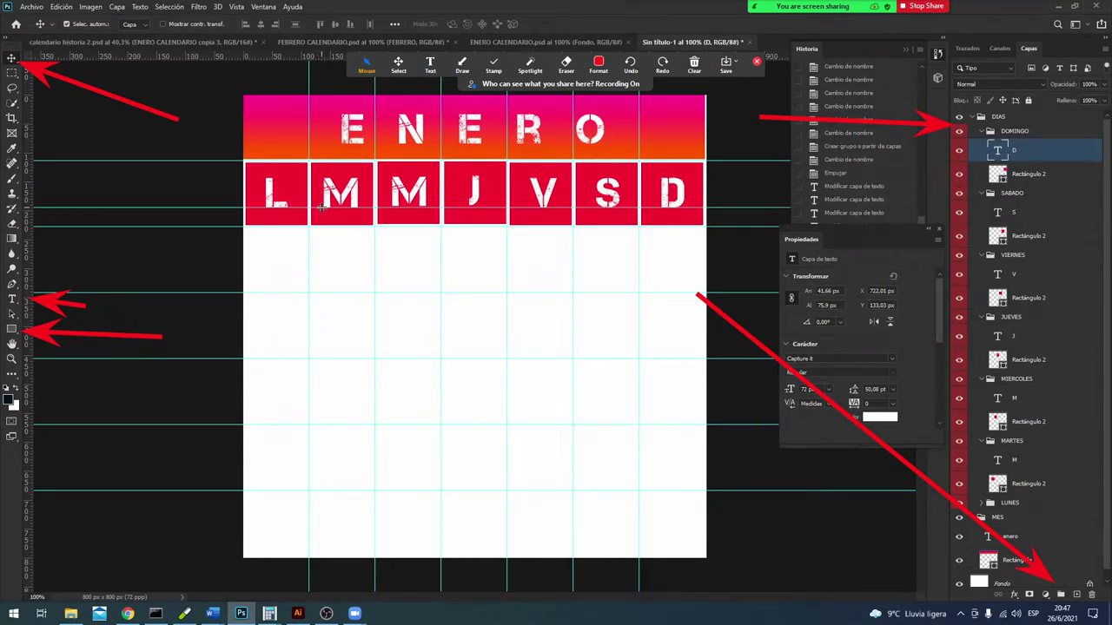
click(476, 197)
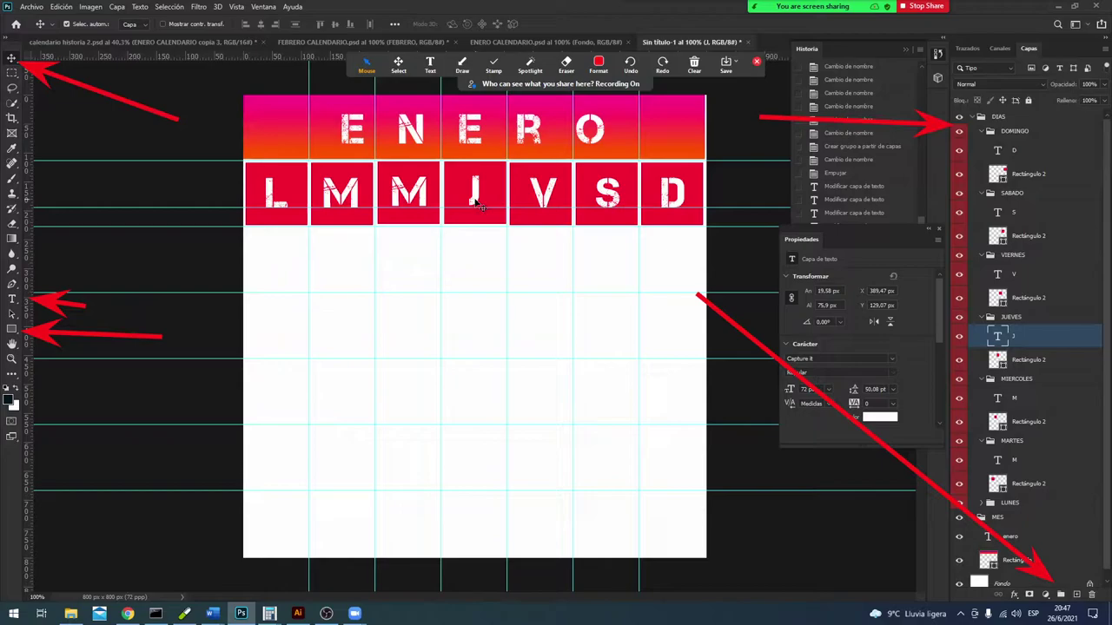
key(Down)
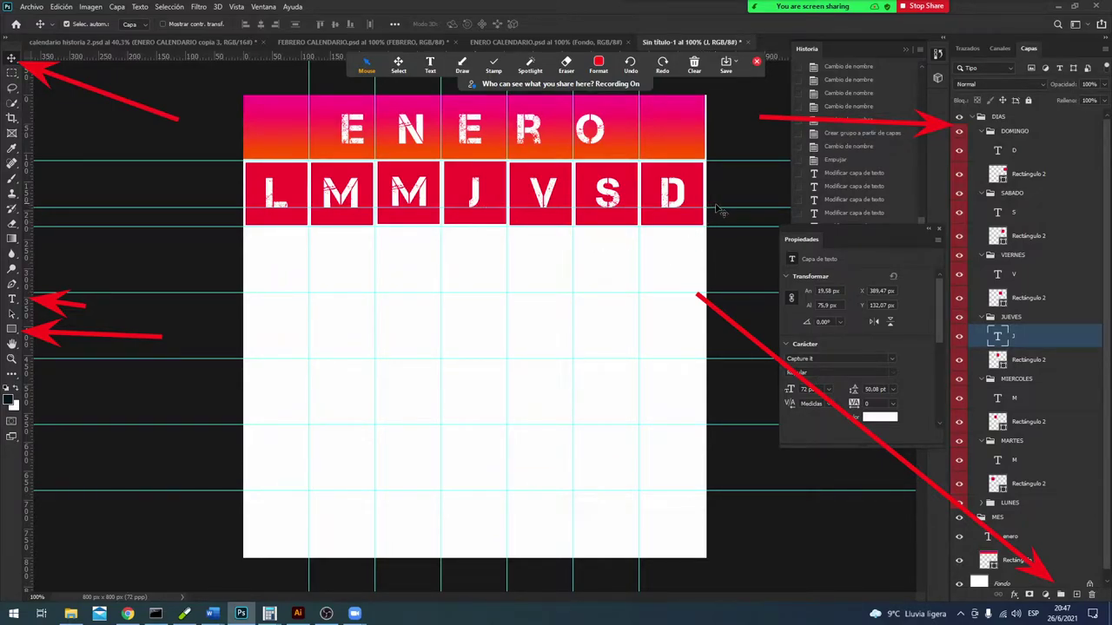
drag(718, 207, 730, 84)
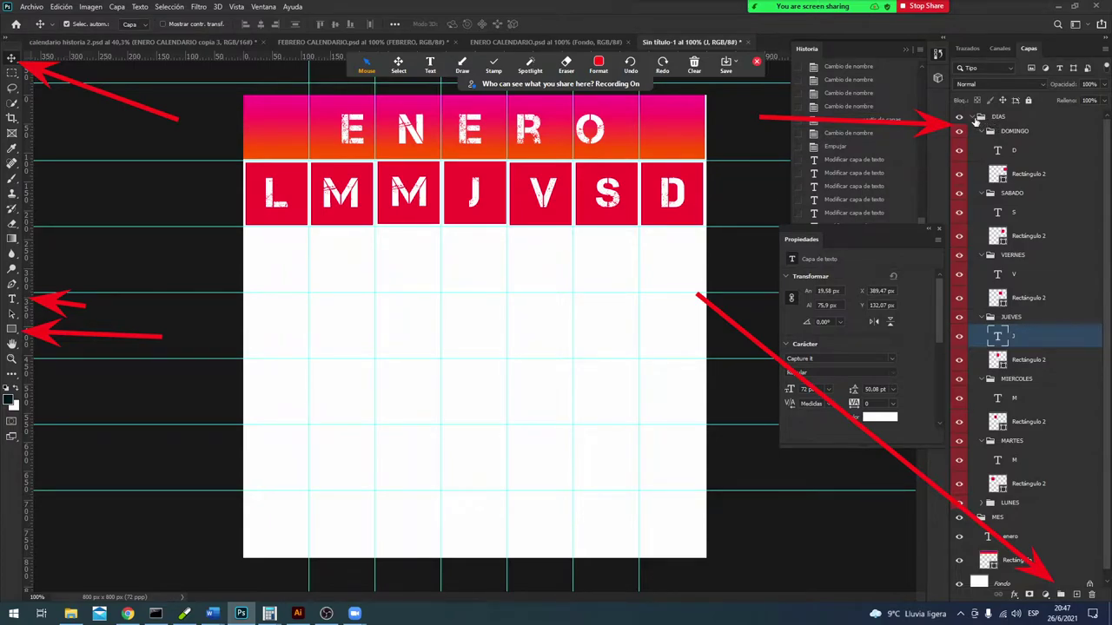
click(972, 117)
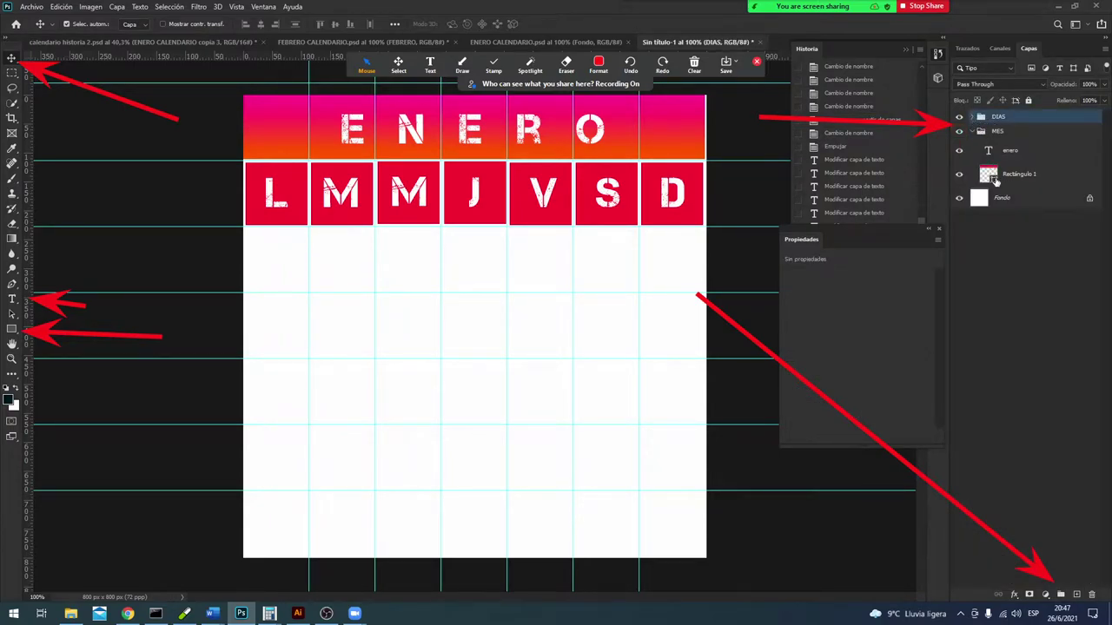
Step: Turn the header gradient to about 169° so pink to orange runs sideways
double_click(988, 173)
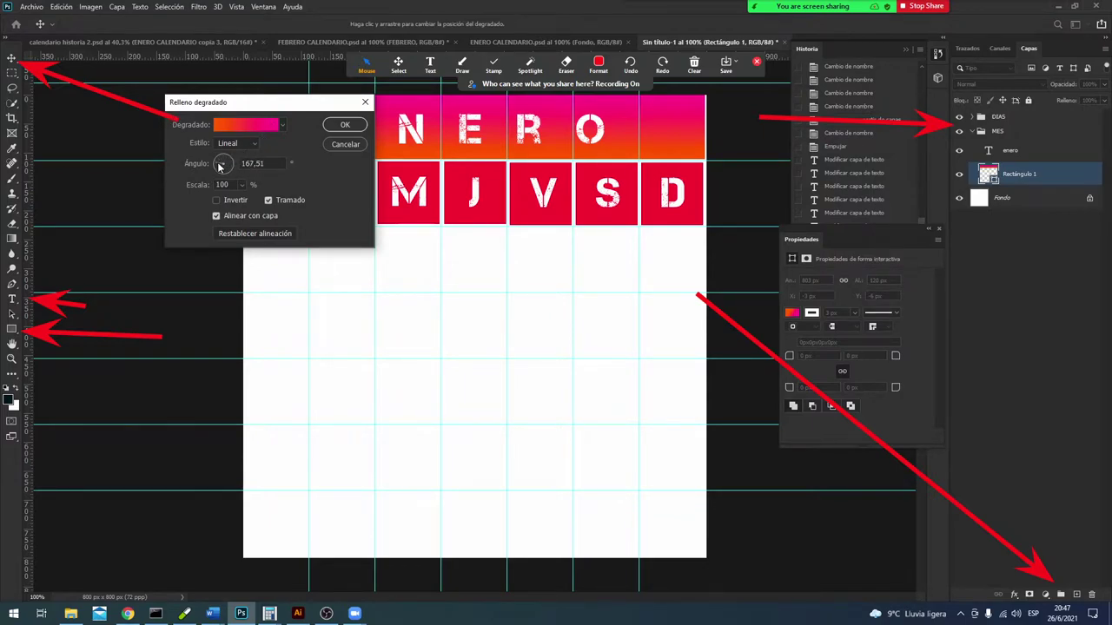
drag(232, 162, 231, 164)
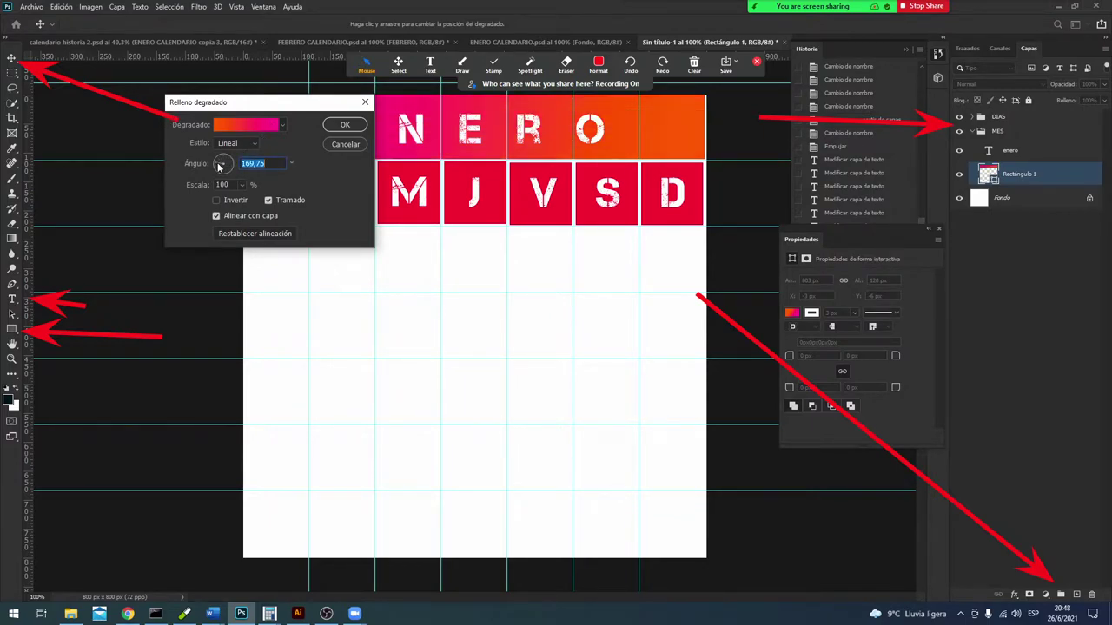
click(346, 123)
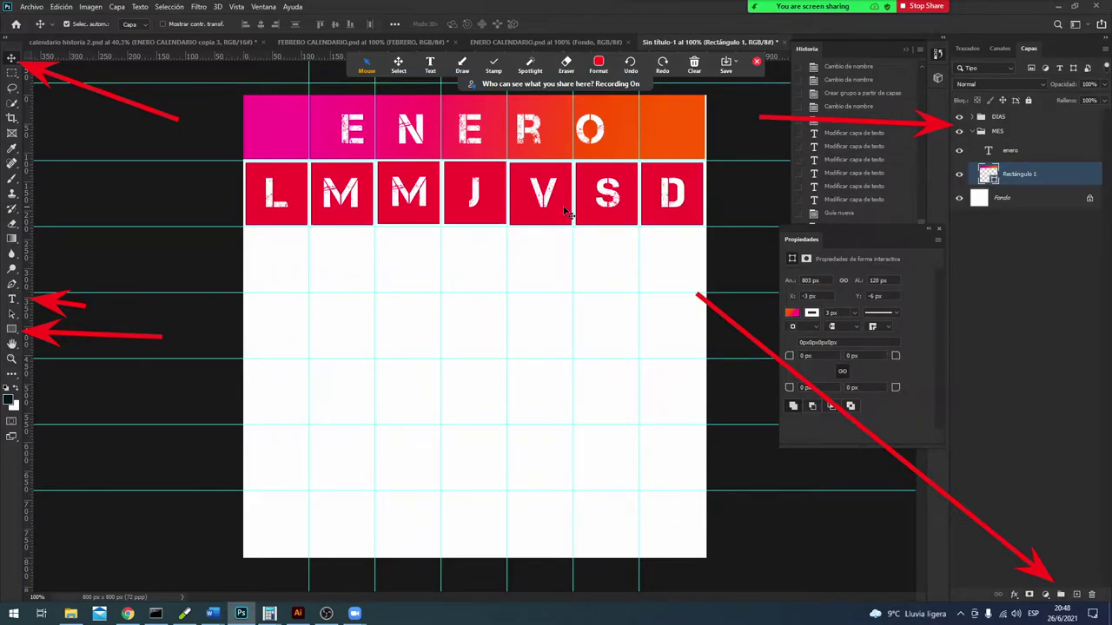
Step: Nudge the Jueves square into line and shift the Domingo square one pixel right
click(503, 217)
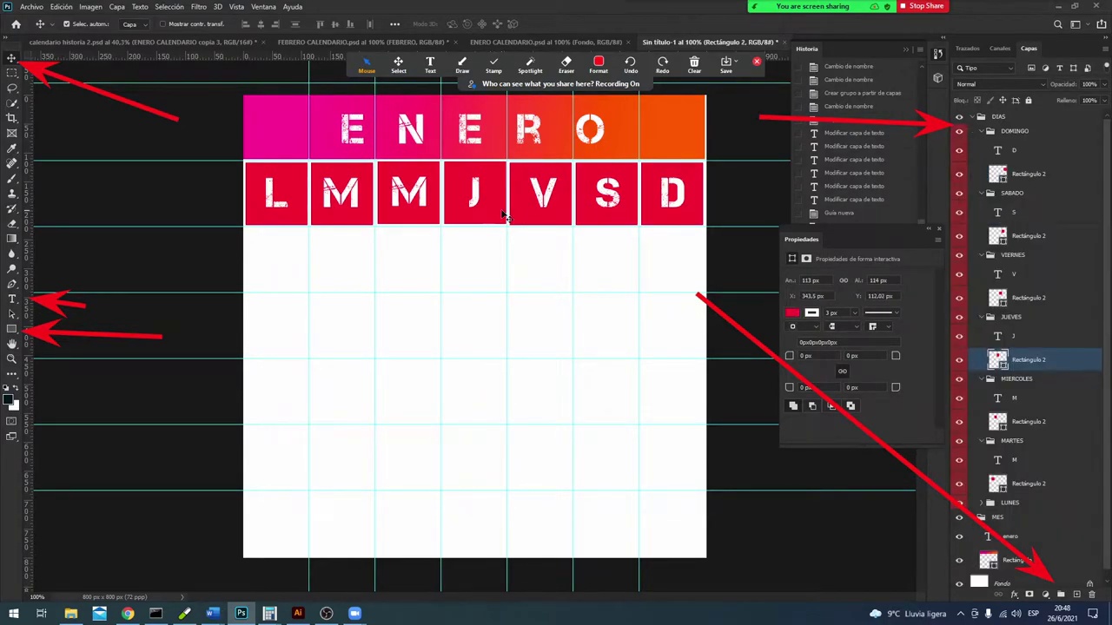
key(Down)
key(Left)
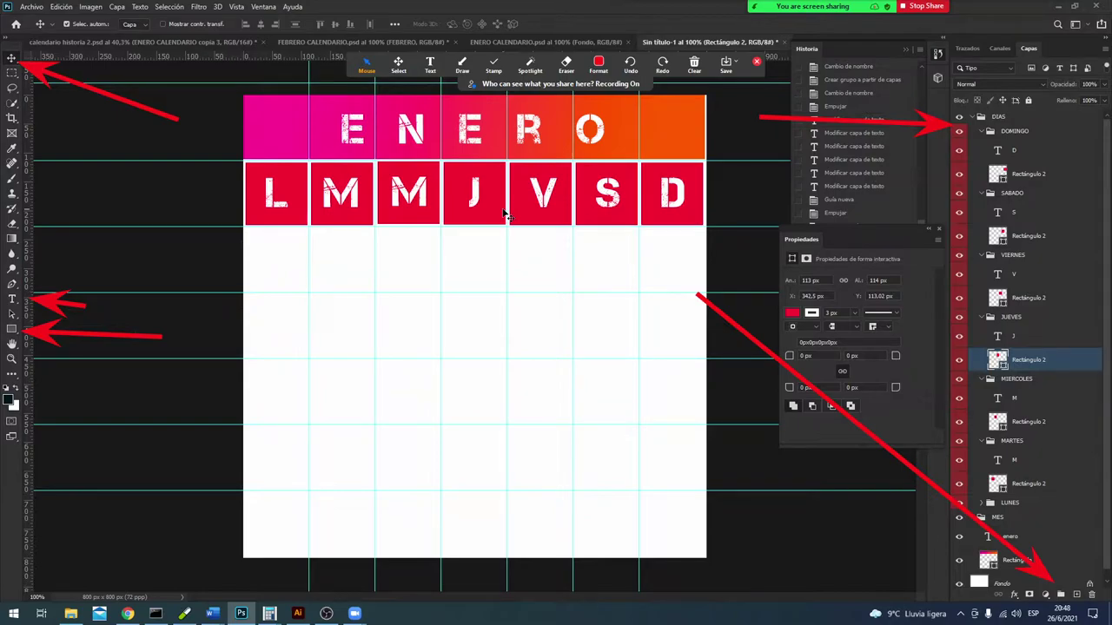
key(Down)
key(Up)
click(432, 223)
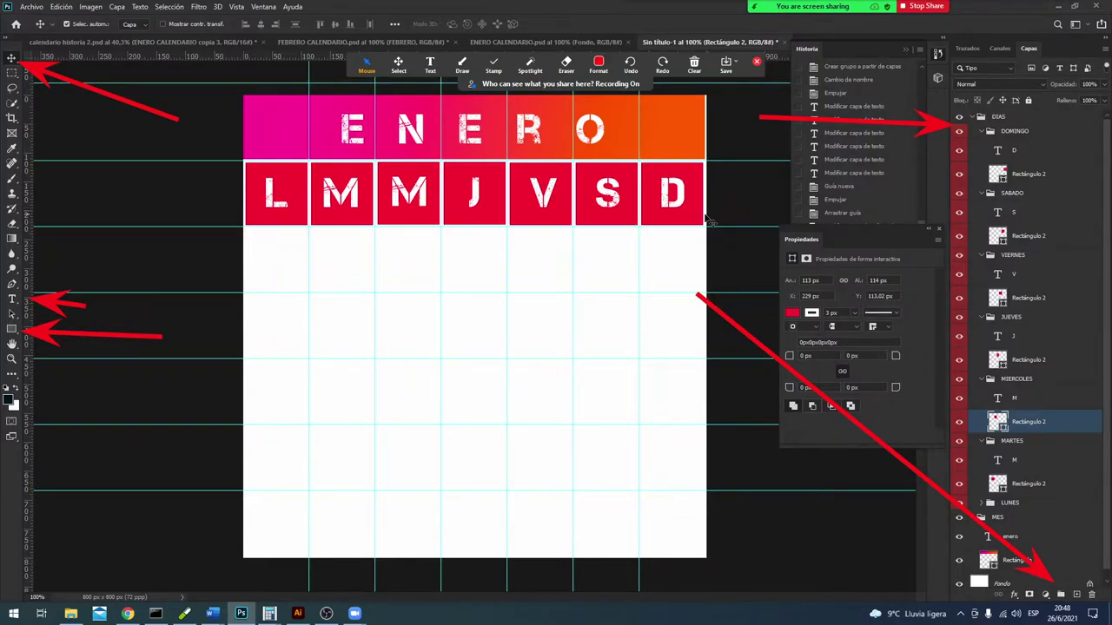
click(685, 214)
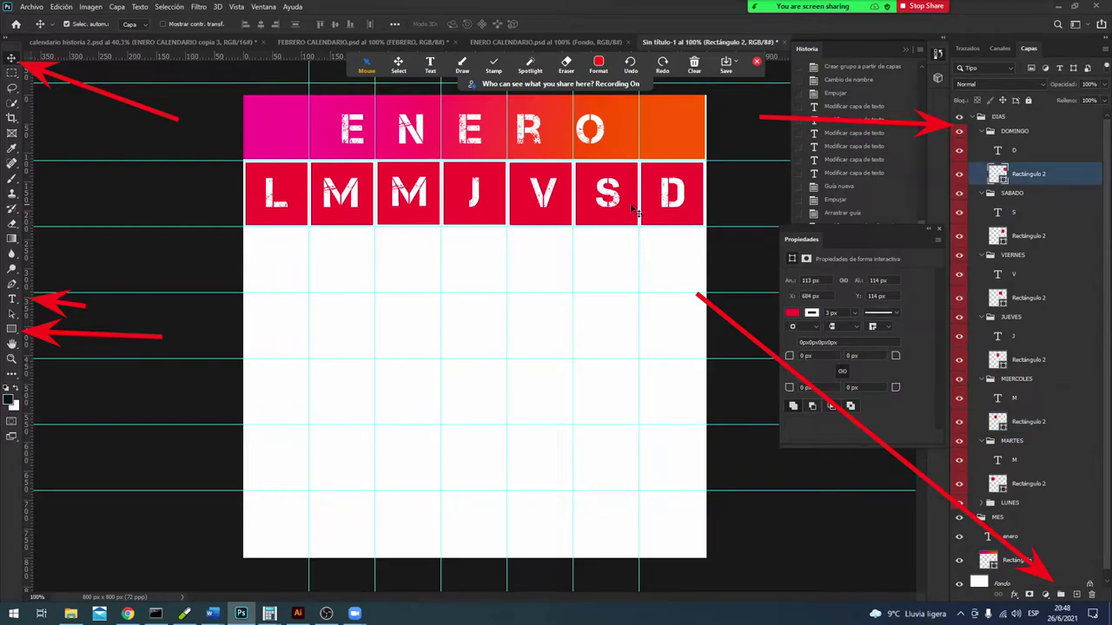
key(Right)
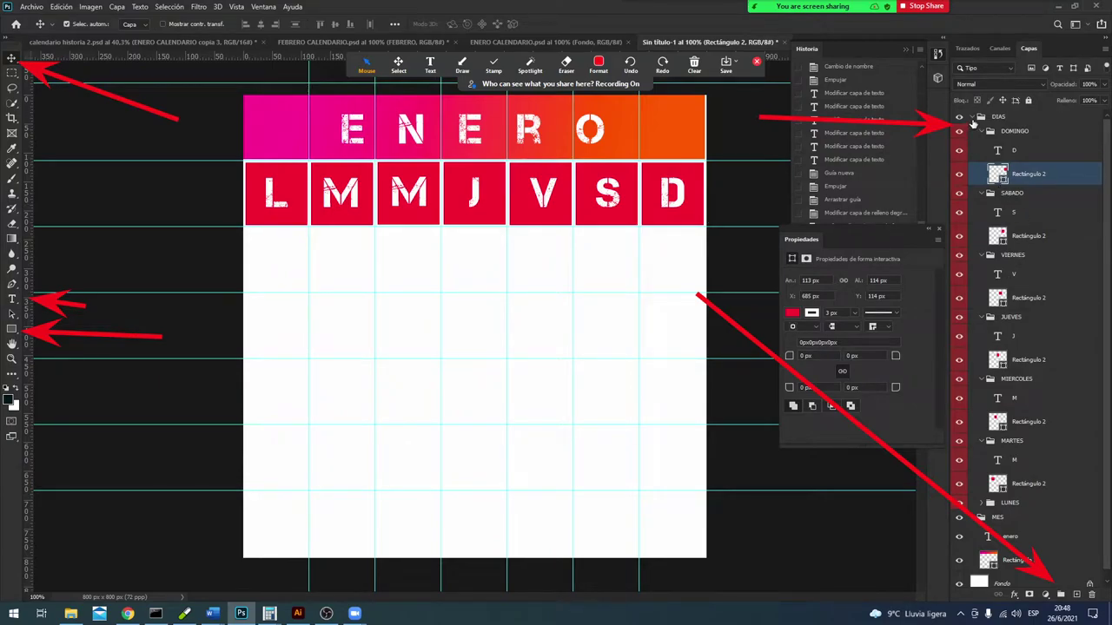
Step: Collapse DIAS and reopen the header's gradient fill settings
click(971, 117)
click(989, 132)
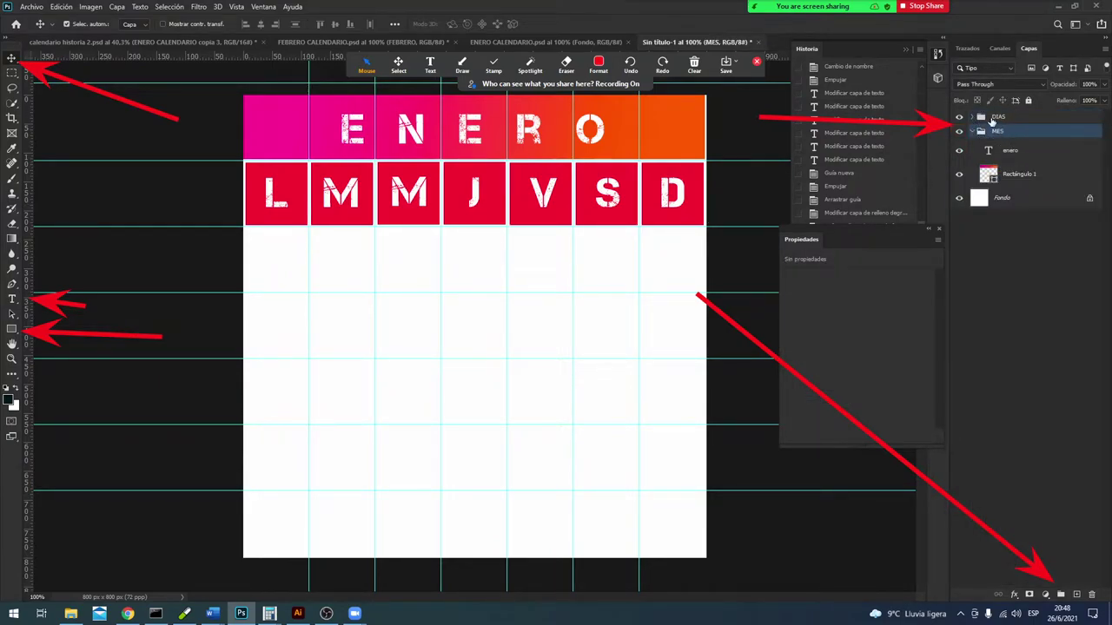
click(991, 119)
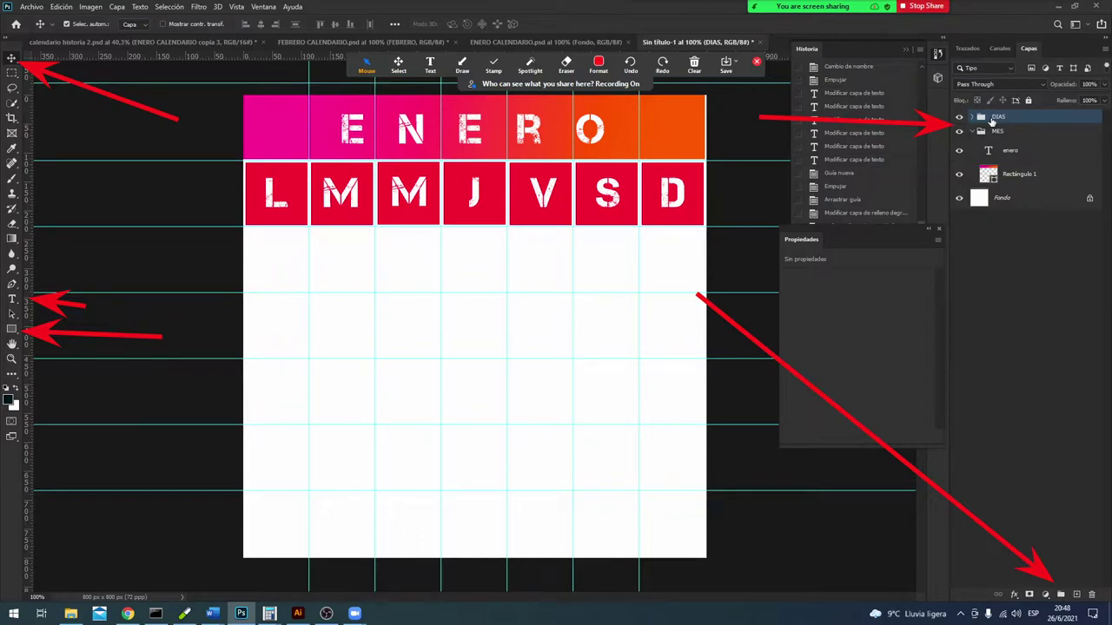
double_click(987, 175)
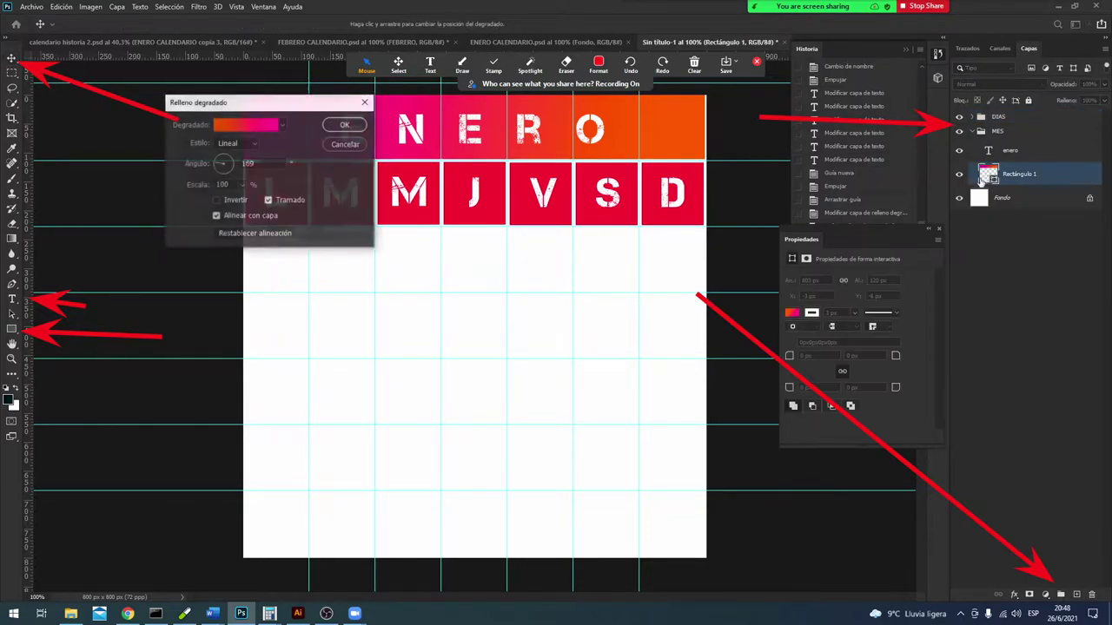
Step: Replace the ENERO header's gradient with a solid pastel salmon fill, after trying red, green and teal
click(356, 146)
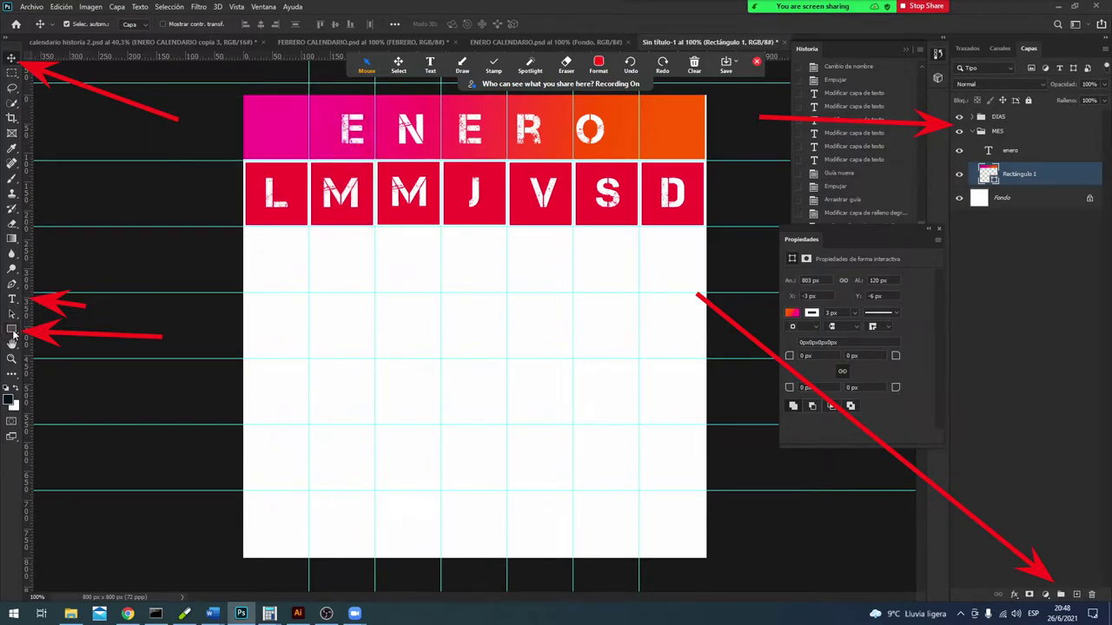
click(12, 329)
click(140, 24)
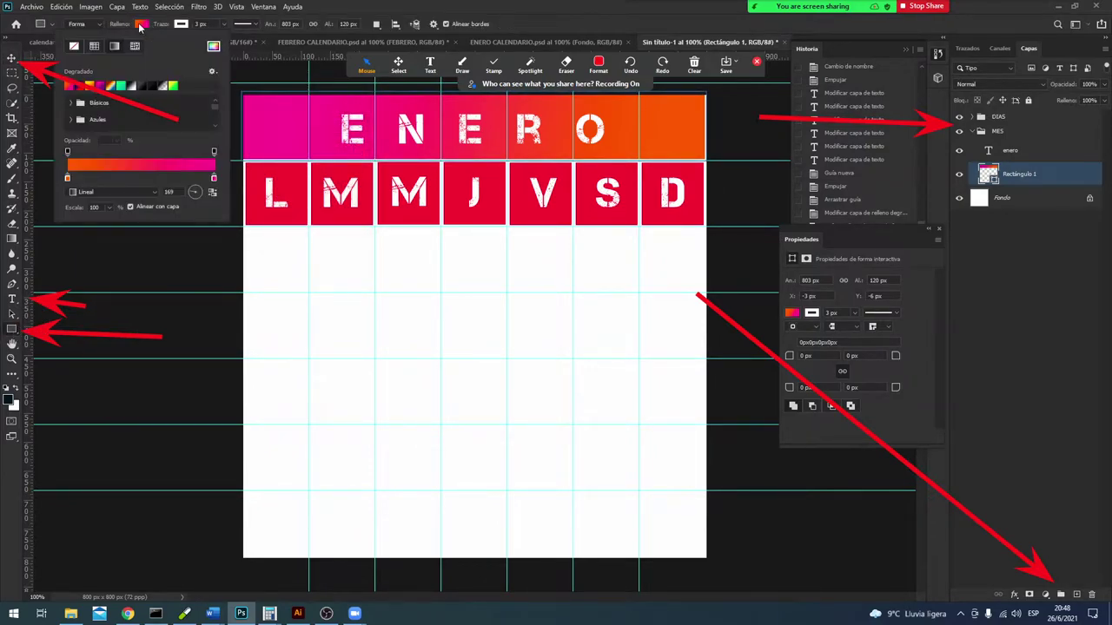
click(94, 46)
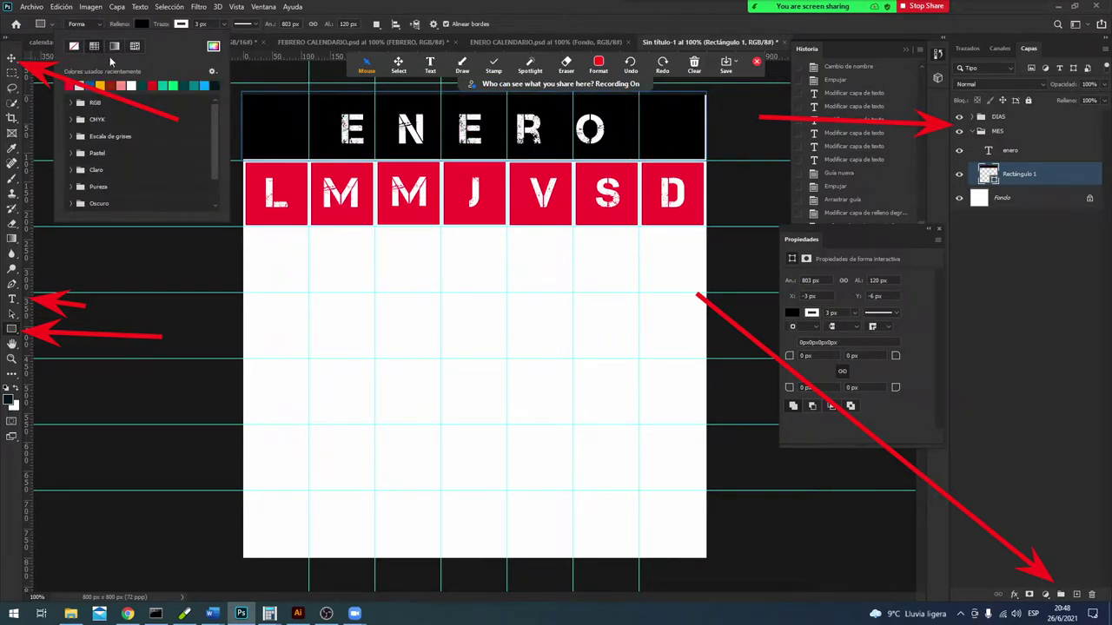
click(158, 84)
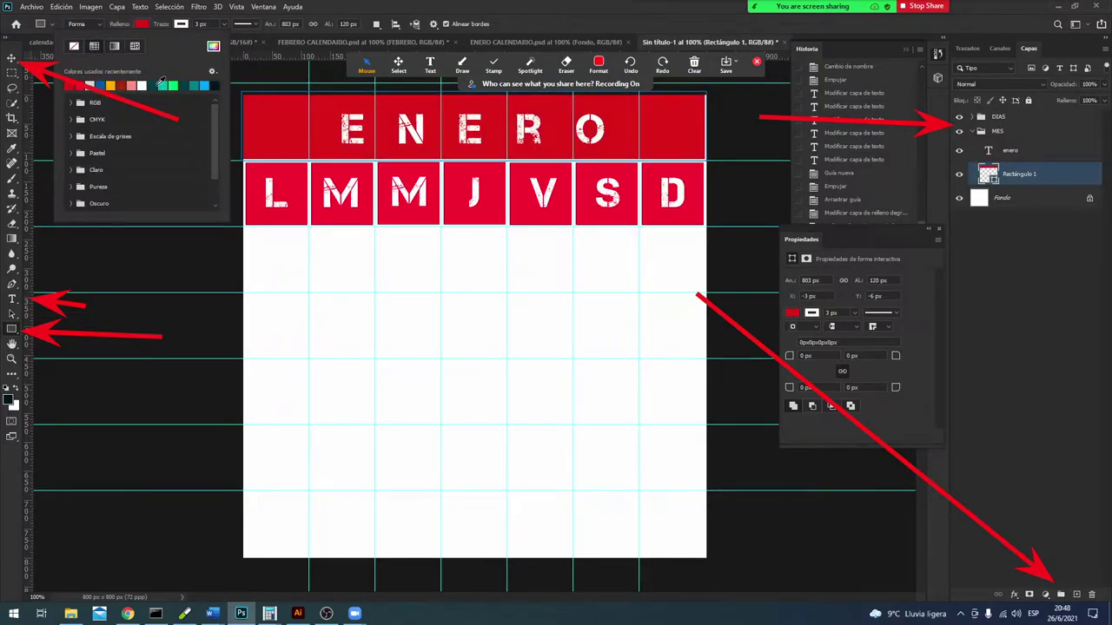
click(172, 84)
click(195, 84)
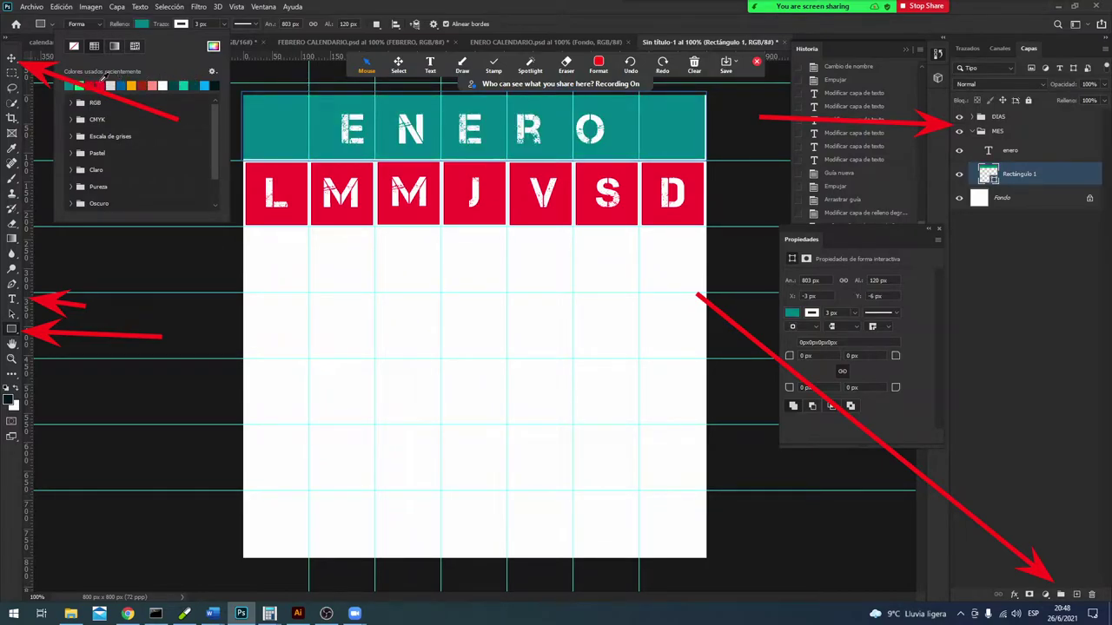
click(100, 80)
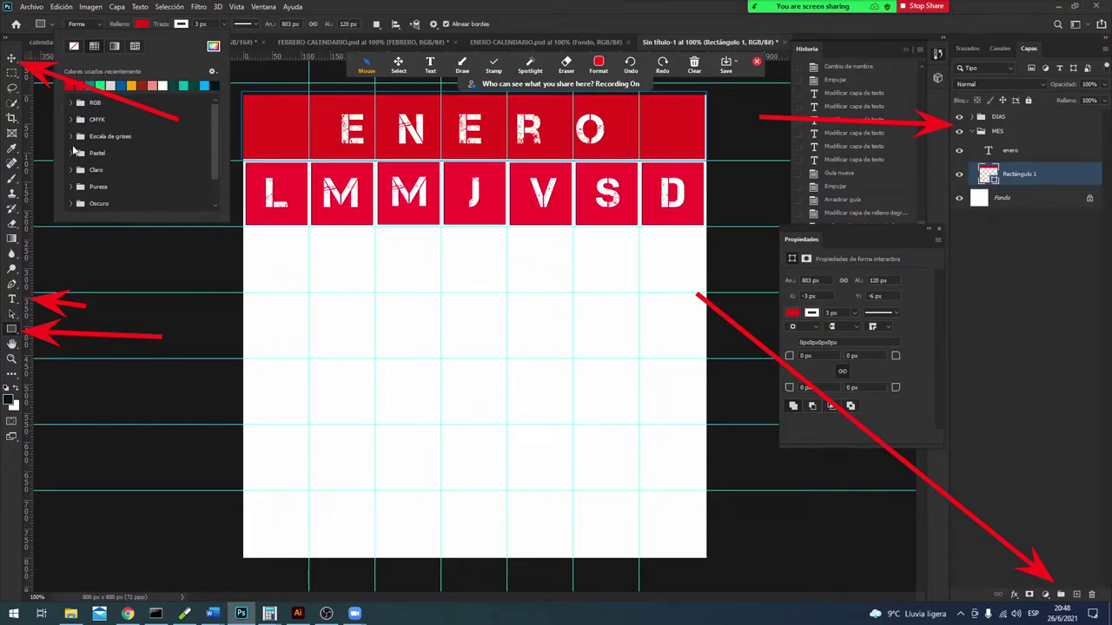
click(71, 153)
click(91, 165)
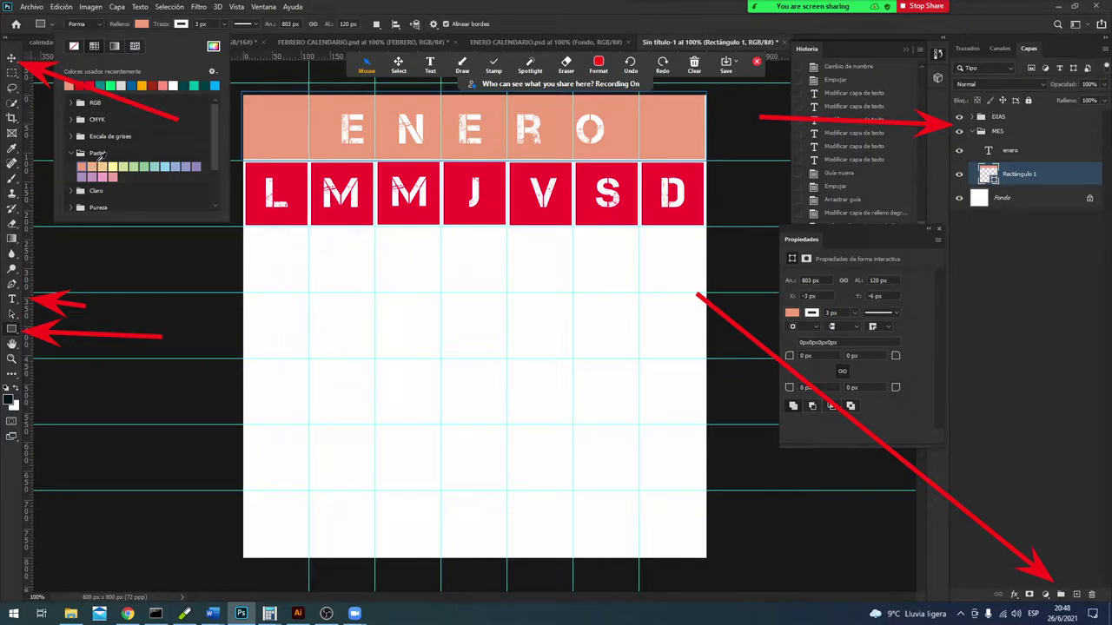
click(142, 25)
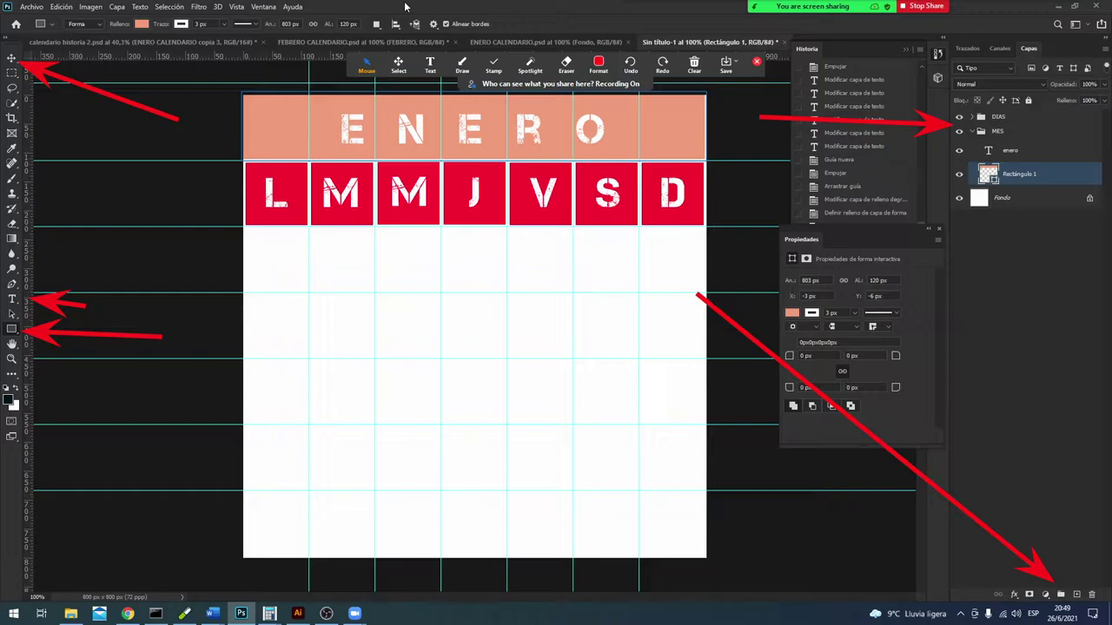
Step: With the Move tool active, select the whole DIAS group in the Layers panel
click(15, 58)
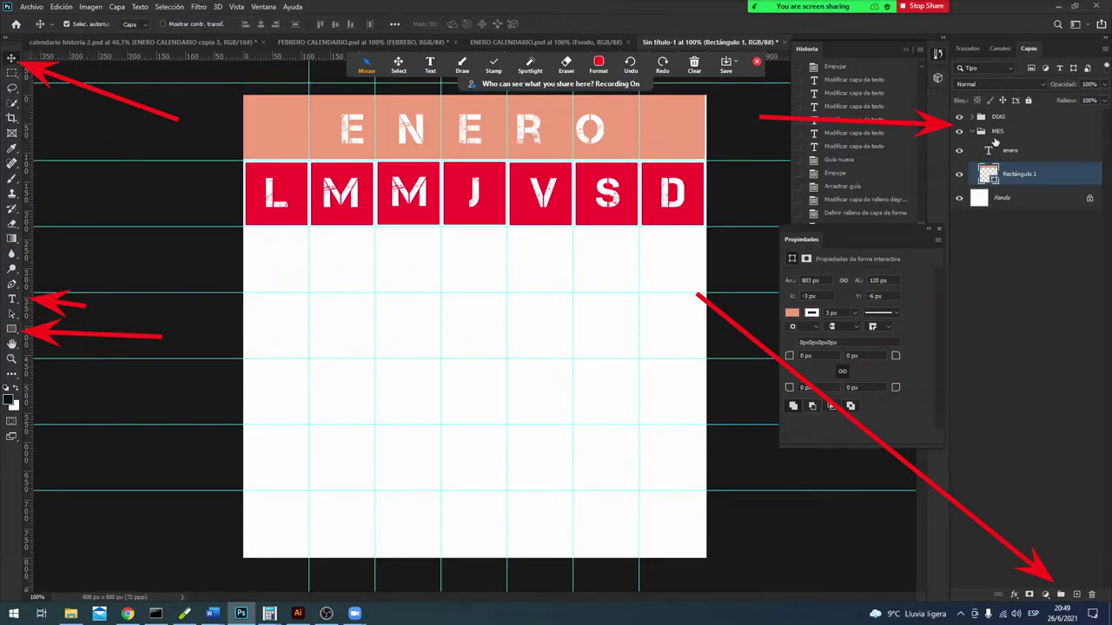
click(999, 136)
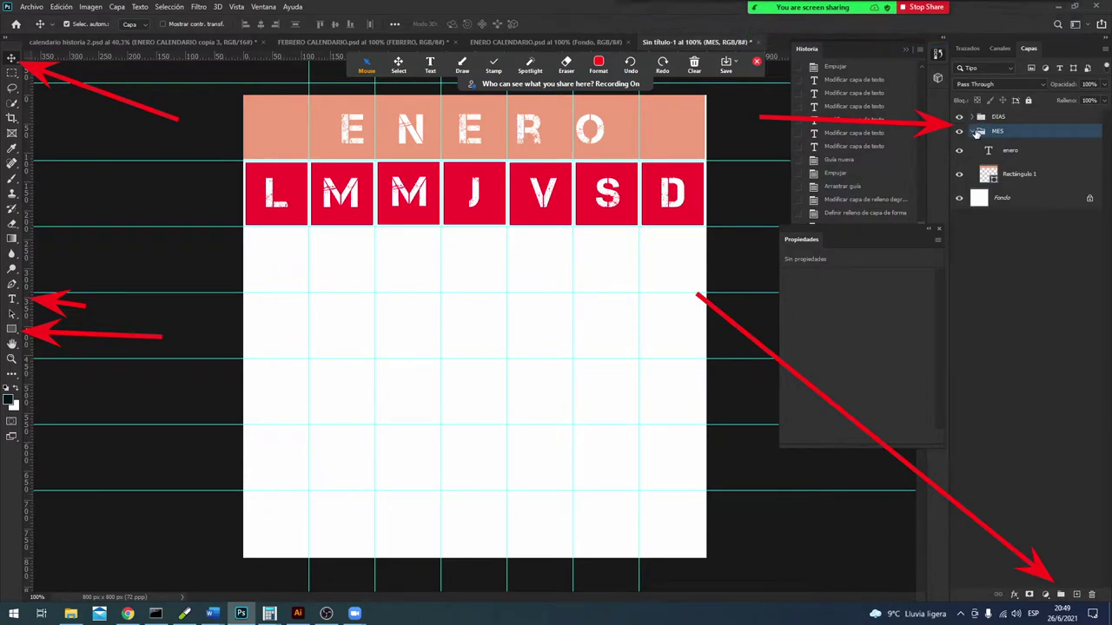
click(972, 131)
click(972, 131)
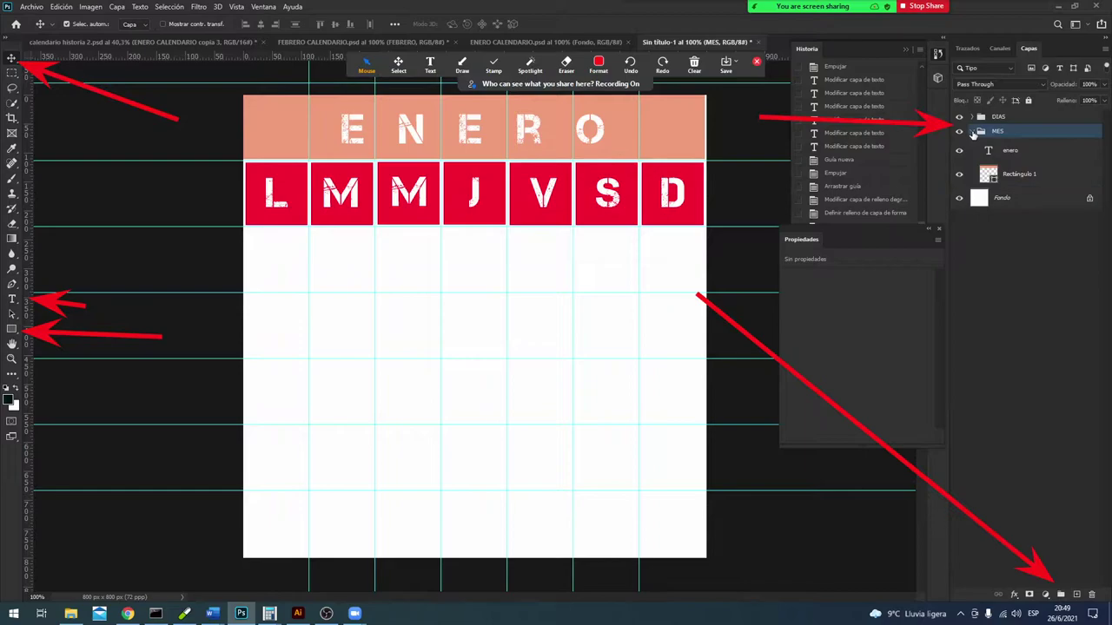
click(1019, 177)
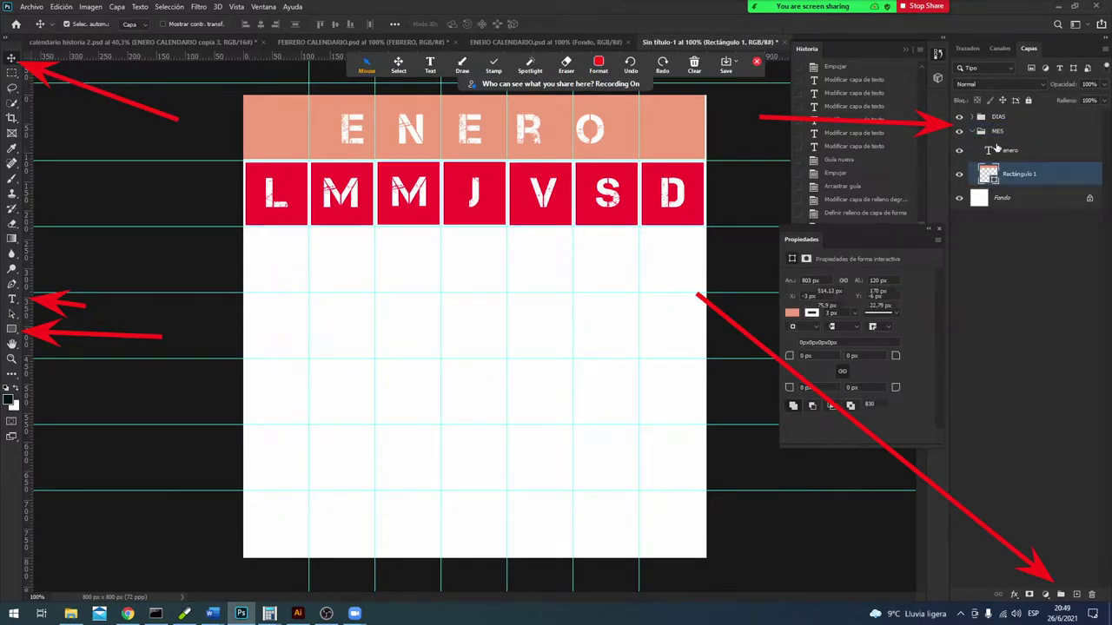
click(1014, 151)
click(980, 132)
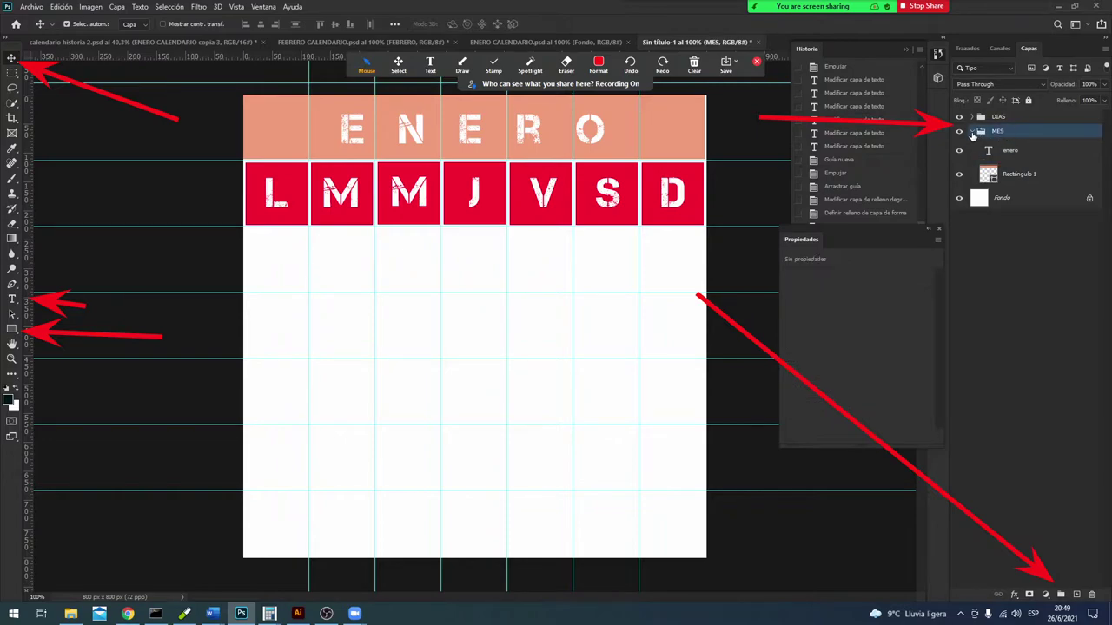
click(972, 132)
click(972, 118)
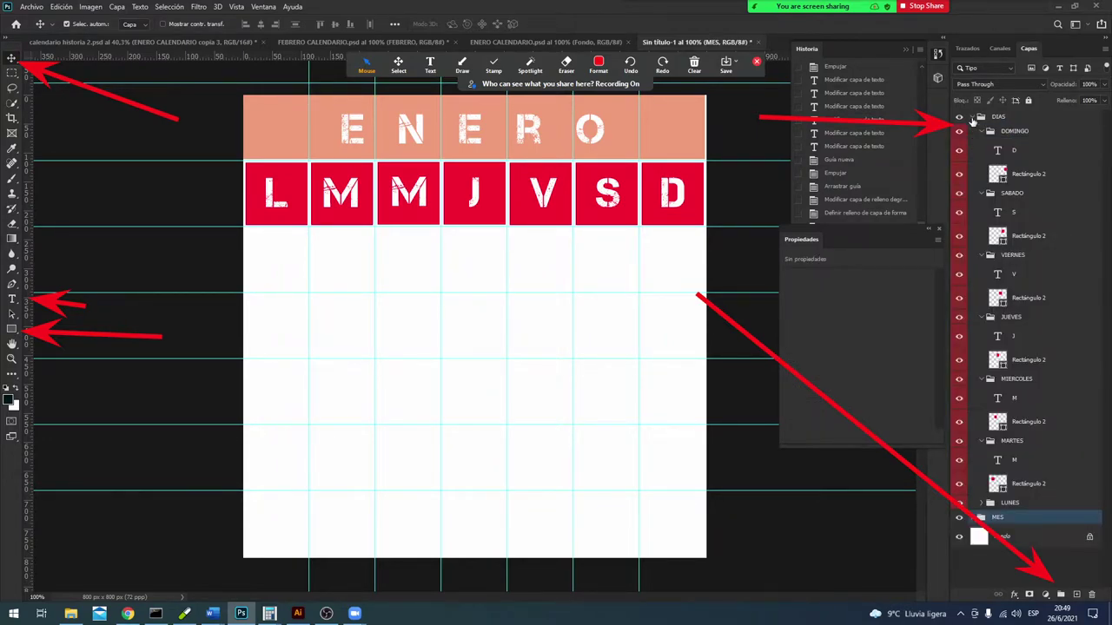
click(971, 119)
click(982, 119)
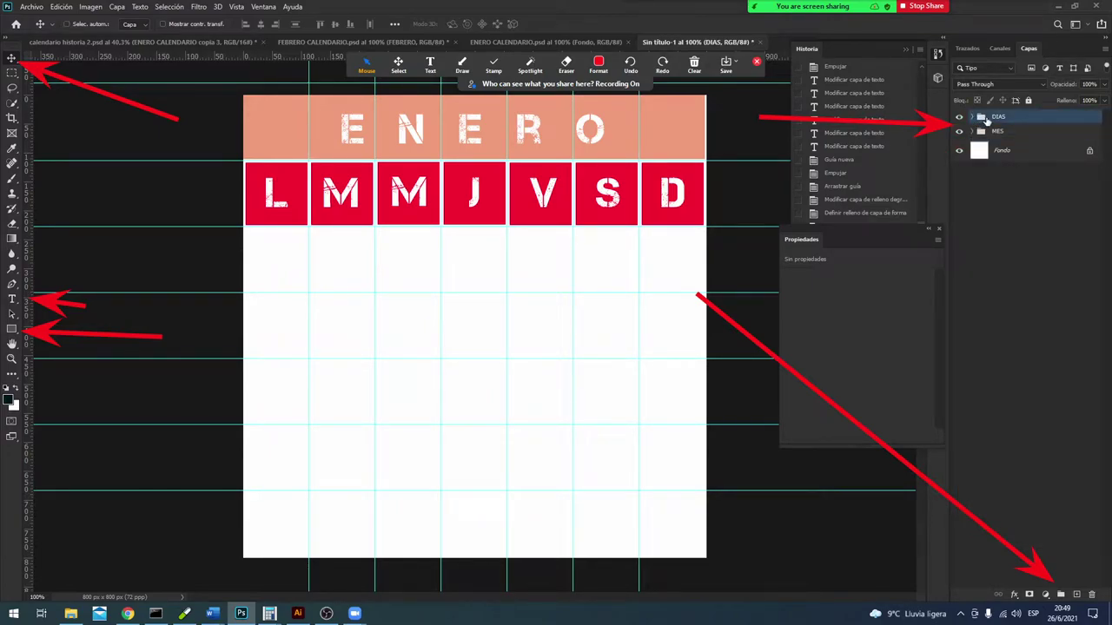
Step: Duplicate the DIAS row twice, moving the copies into the second and third grid rows
key(ctrl+j)
key(ctrl+t)
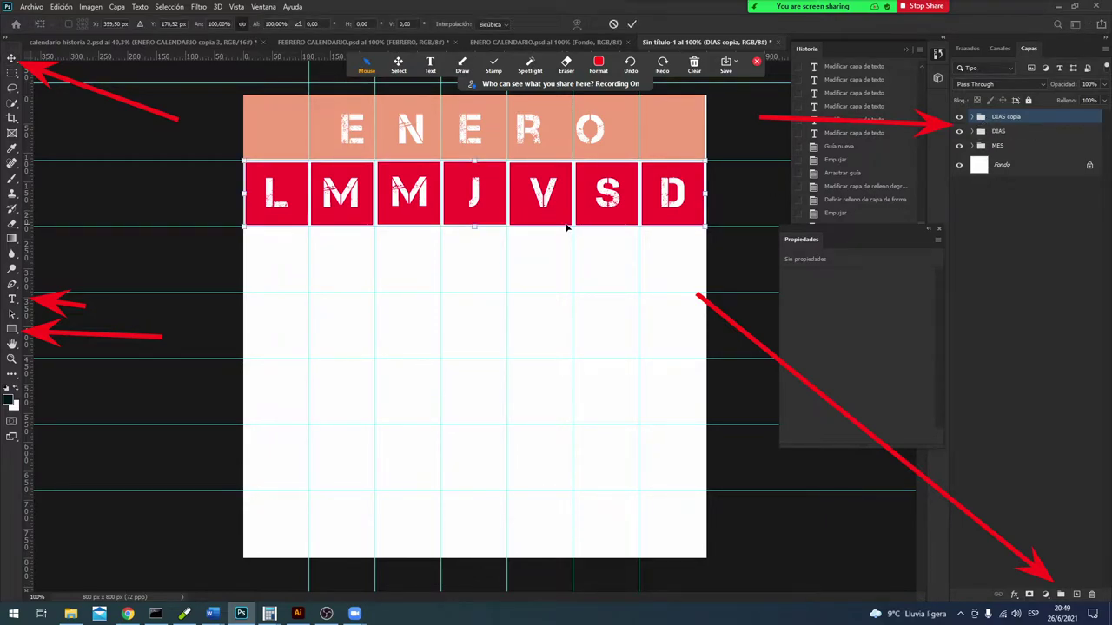
drag(560, 217, 556, 280)
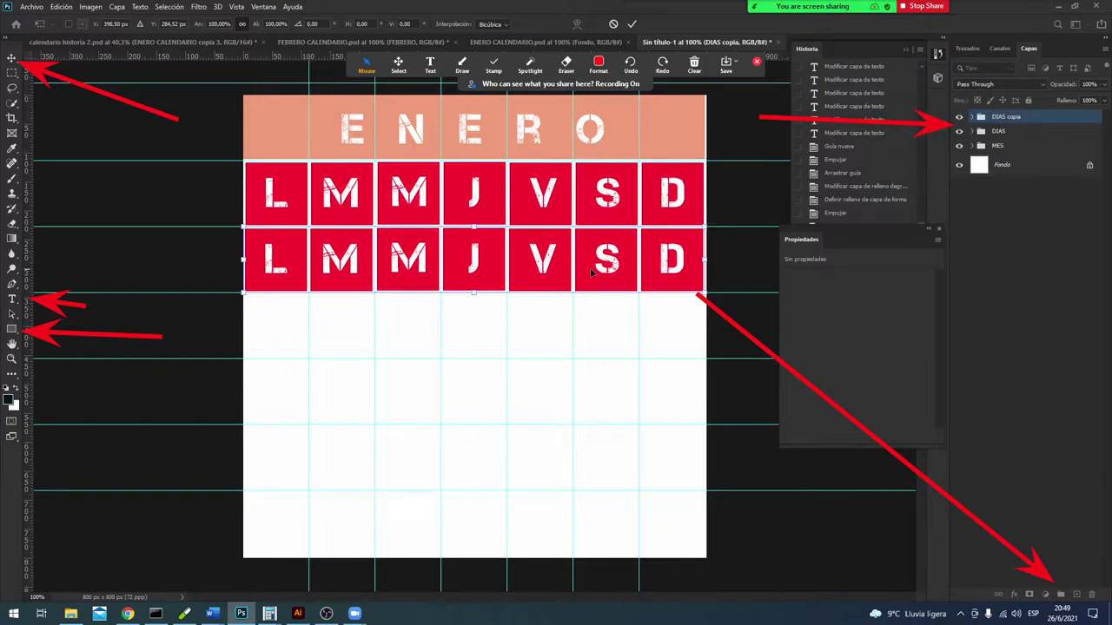
key(Right)
key(Right)
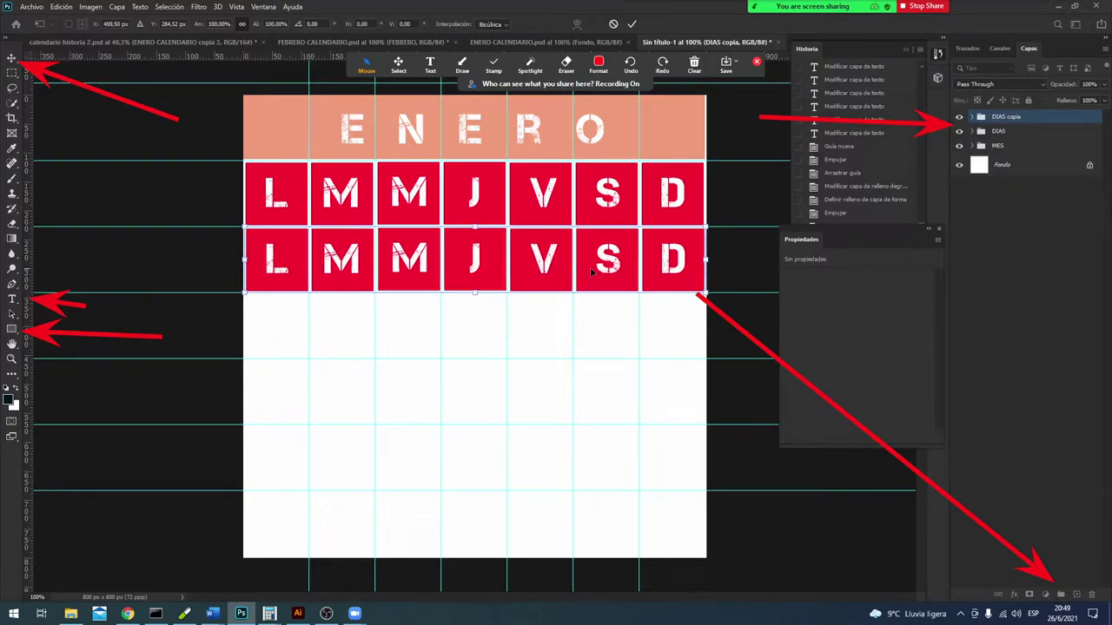
key(Return)
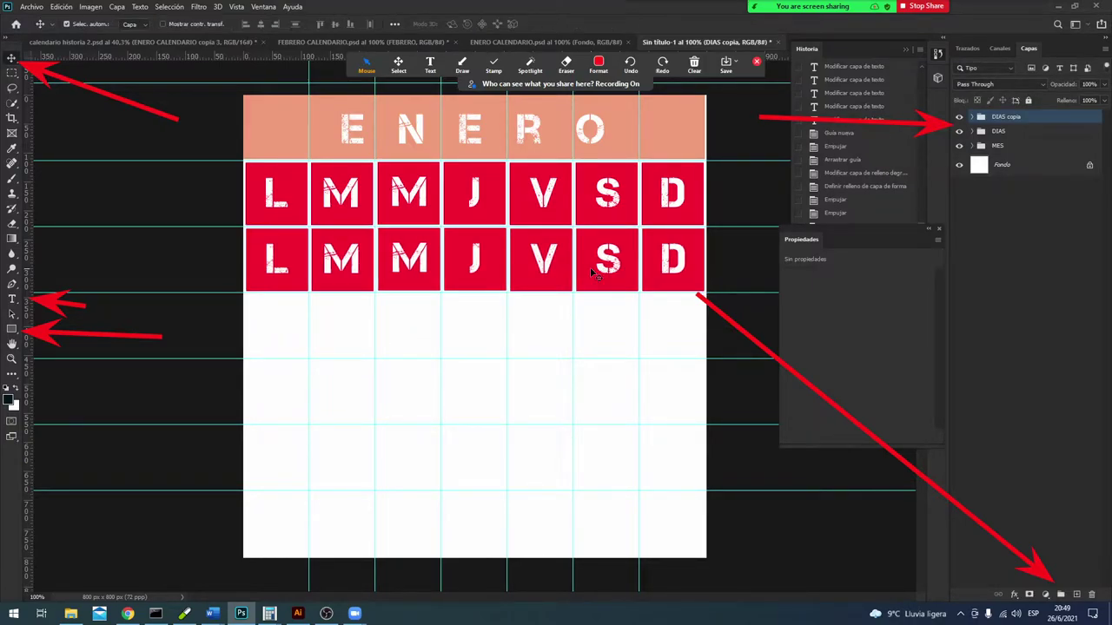
key(Down)
key(ctrl+j)
key(ctrl+t)
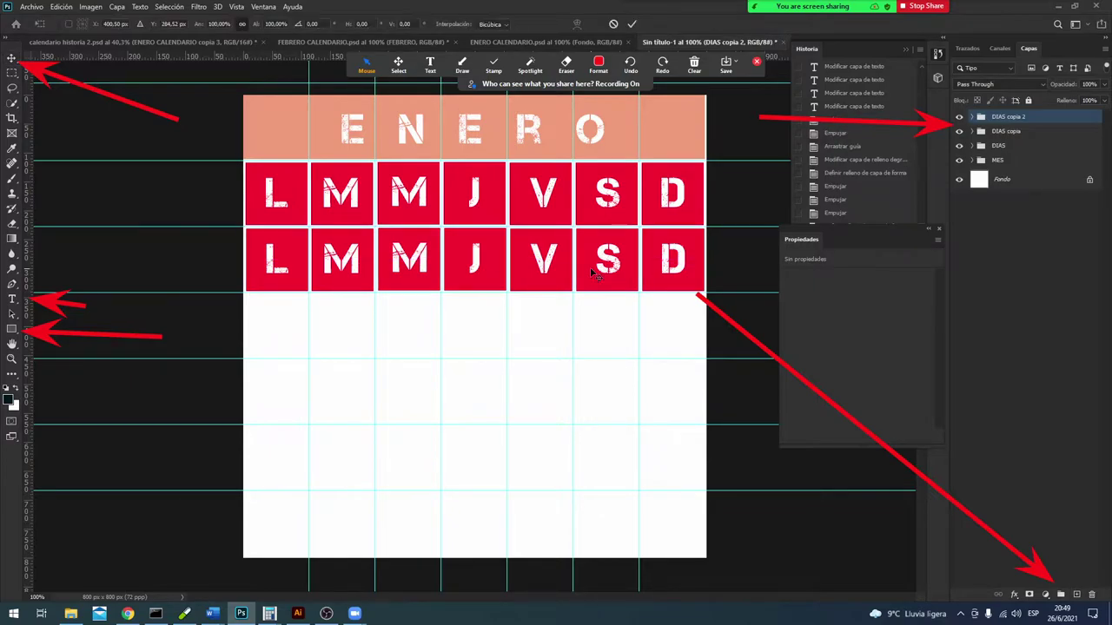
mouse_move(532, 267)
mouse_down()
mouse_move(536, 336)
mouse_move(546, 342)
mouse_up()
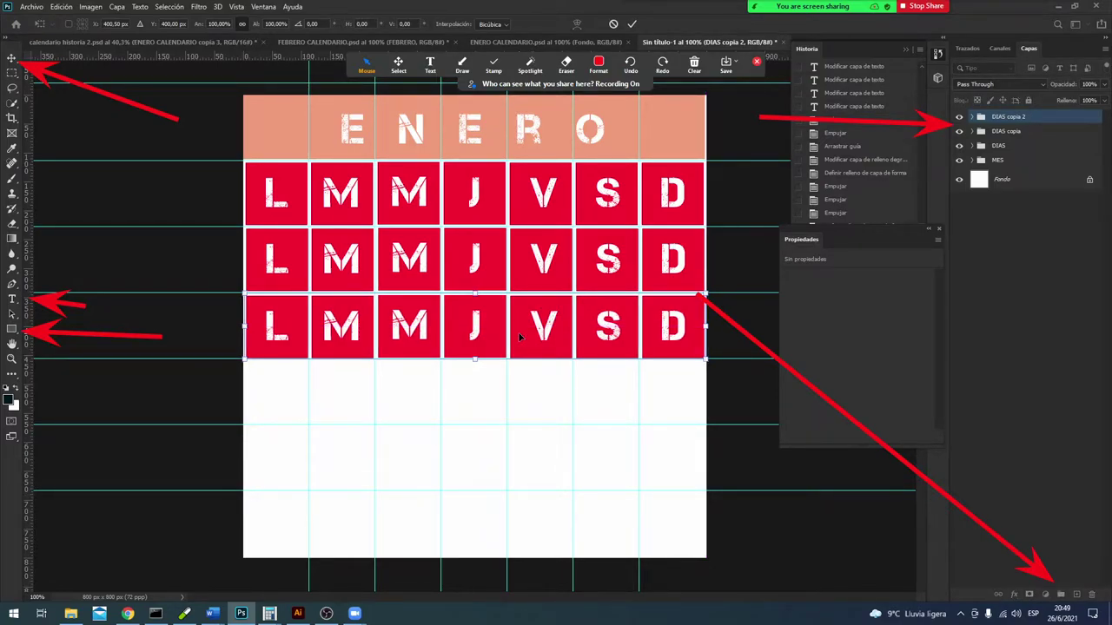
key(Return)
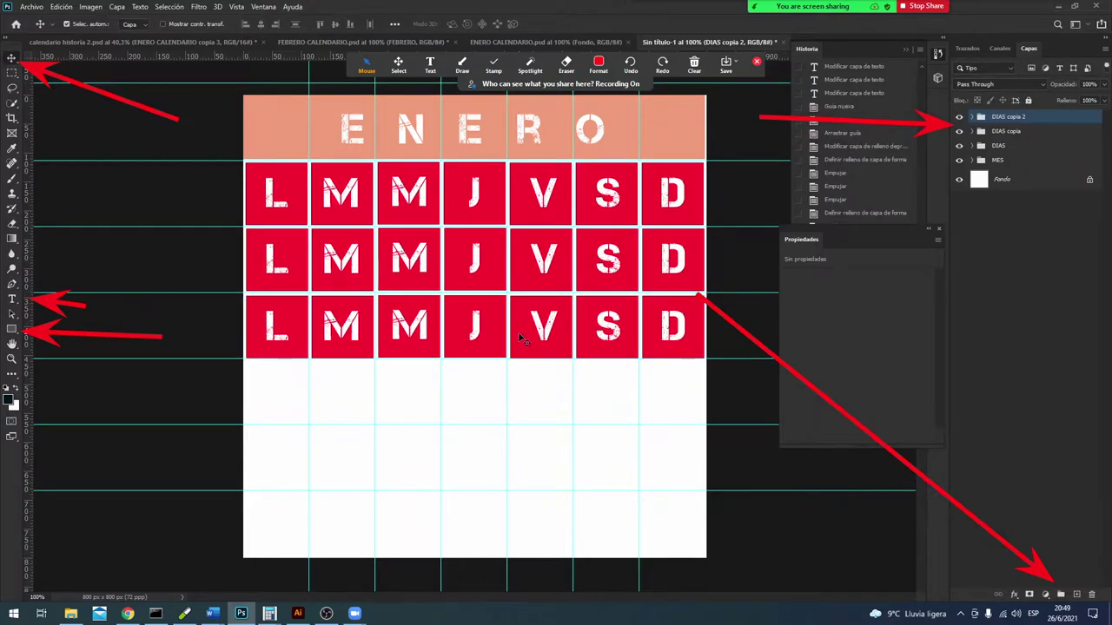
Step: Add three more row copies into the fourth, fifth and bottom grid rows, nudging the last into place
key(ctrl+j)
key(ctrl+t)
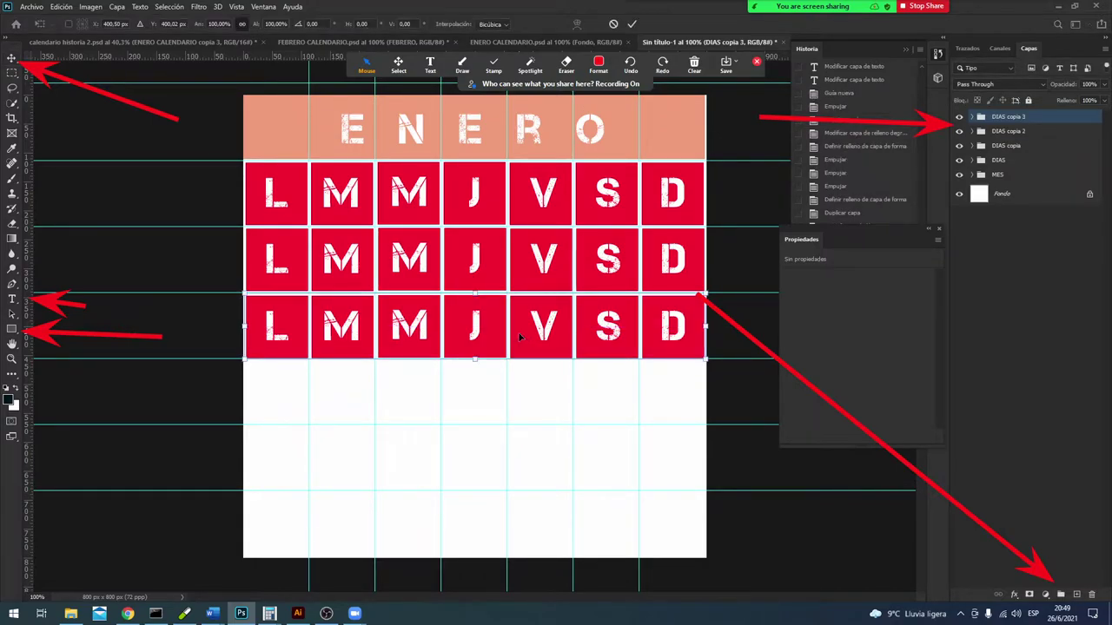
mouse_move(551, 334)
mouse_down()
mouse_move(566, 369)
mouse_move(550, 395)
mouse_up()
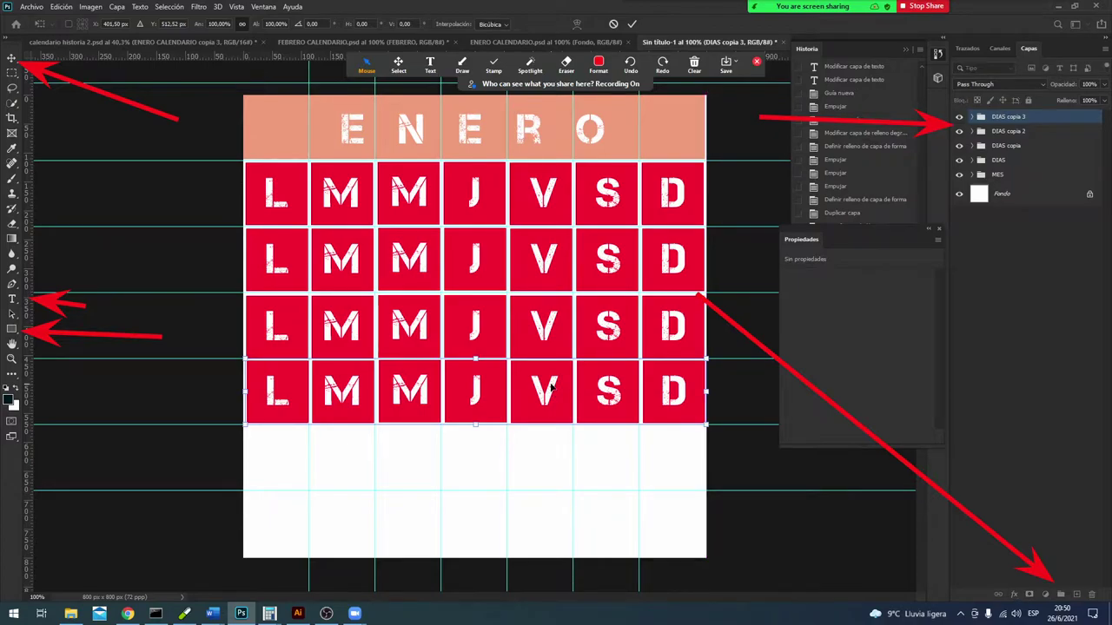
key(Return)
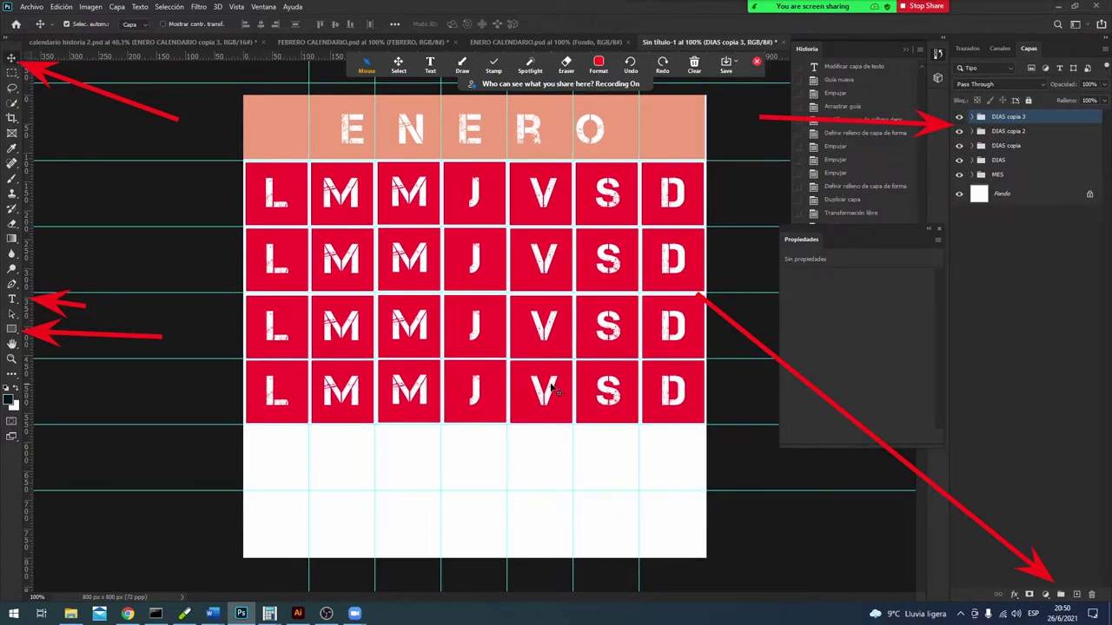
key(ctrl+j)
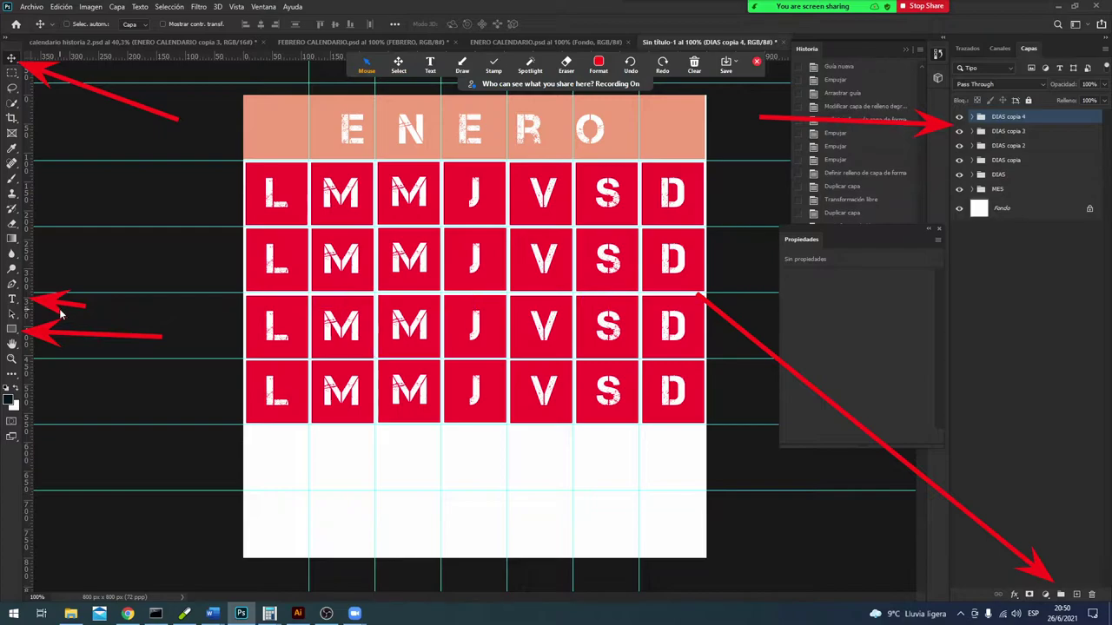
key(ctrl+t)
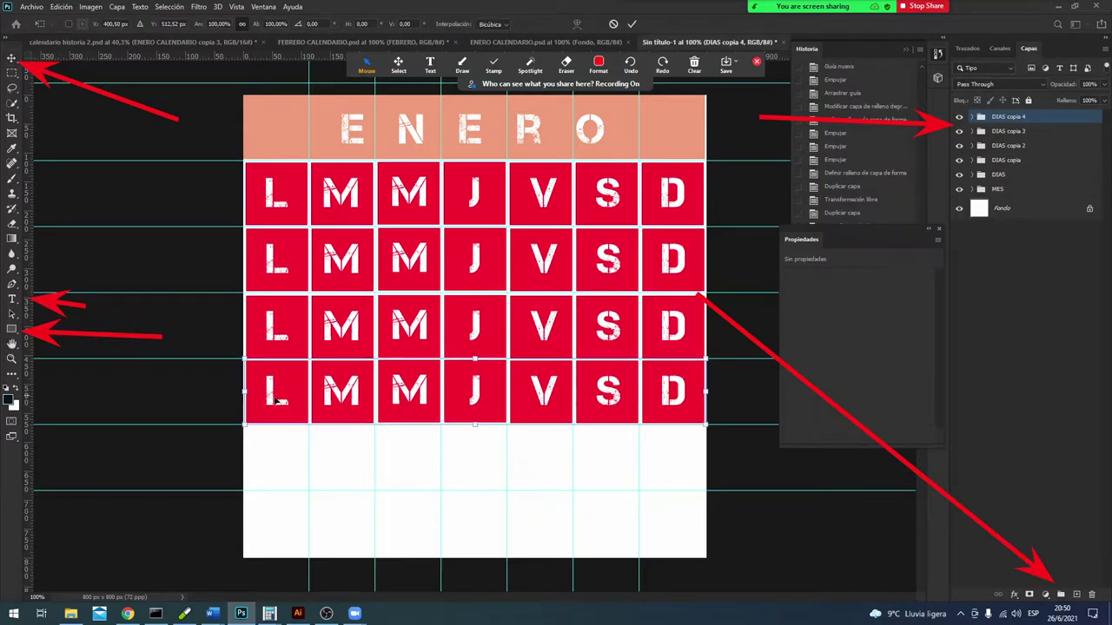
mouse_move(536, 411)
mouse_down()
mouse_move(536, 482)
mouse_move(540, 472)
mouse_up()
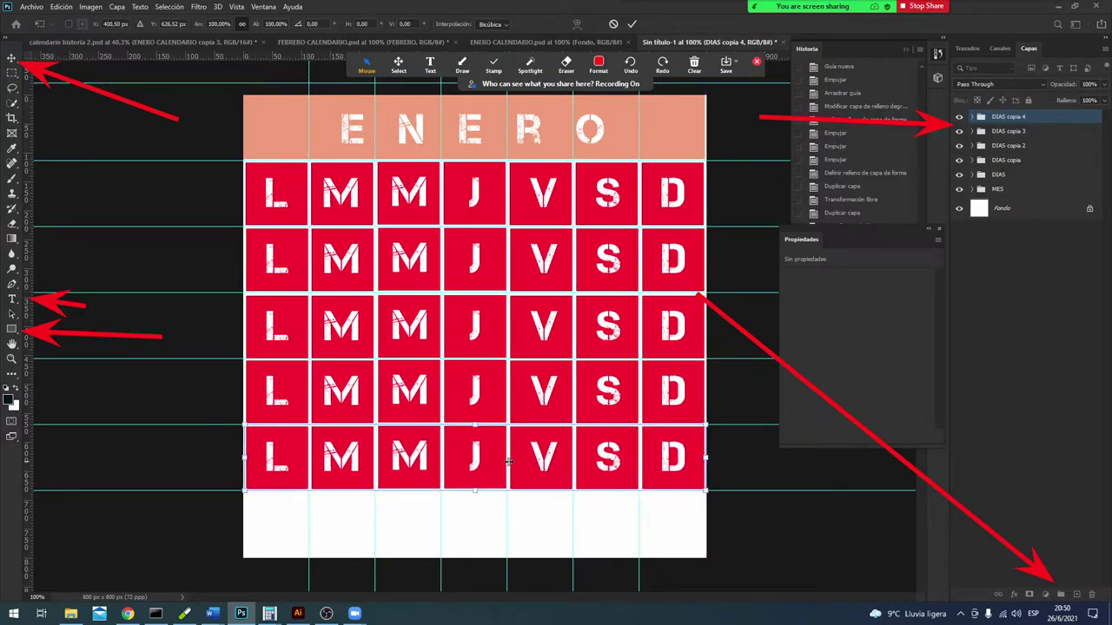
key(Return)
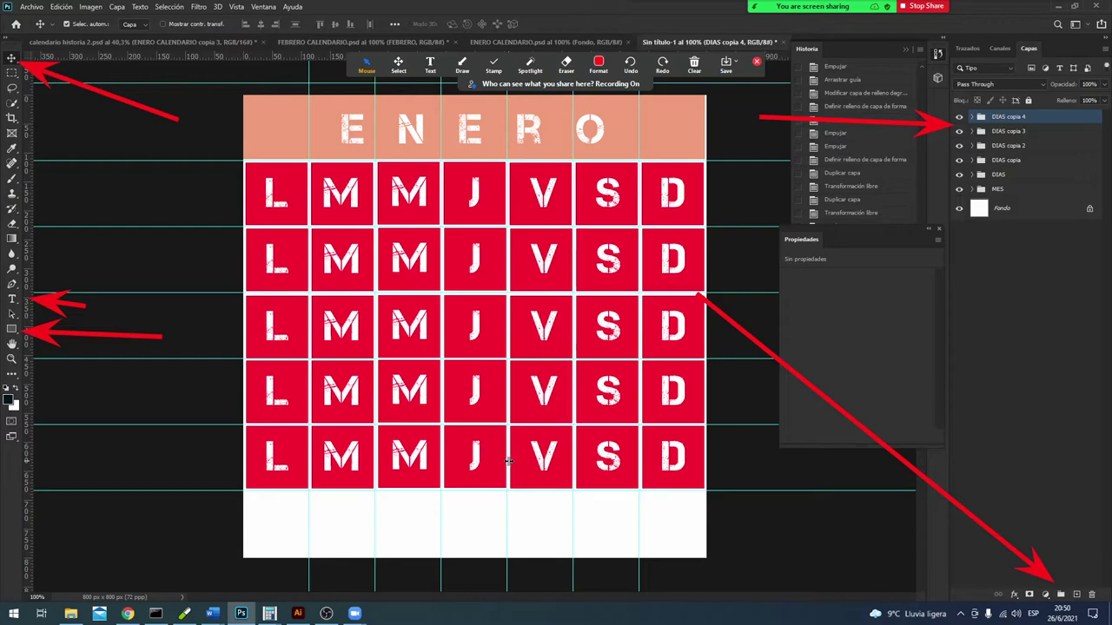
key(ctrl+j)
key(ctrl+t)
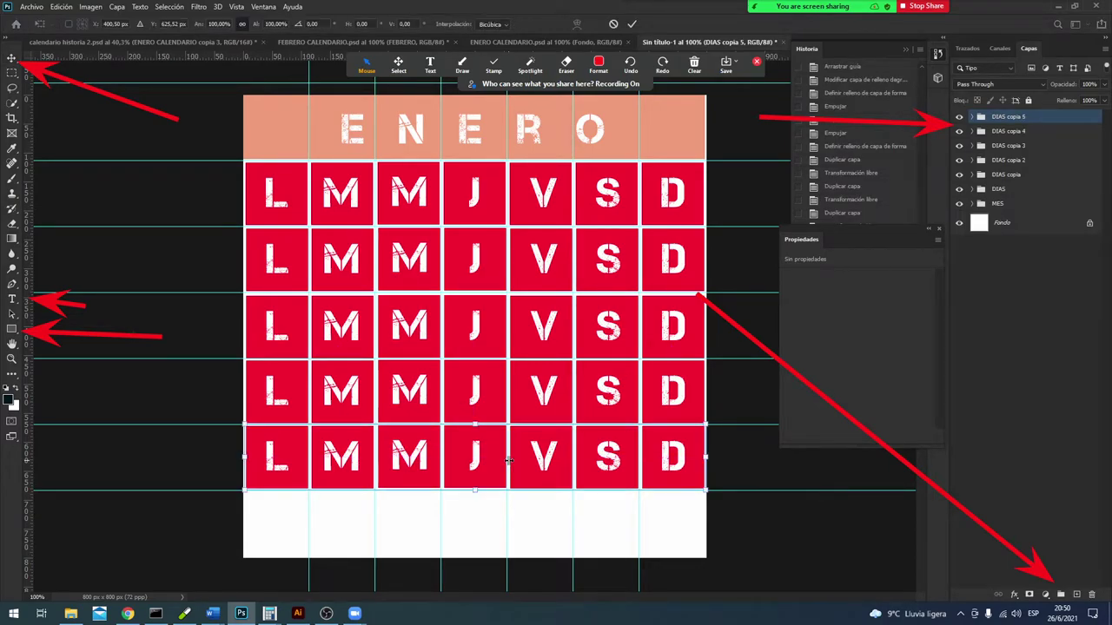
drag(568, 489, 547, 519)
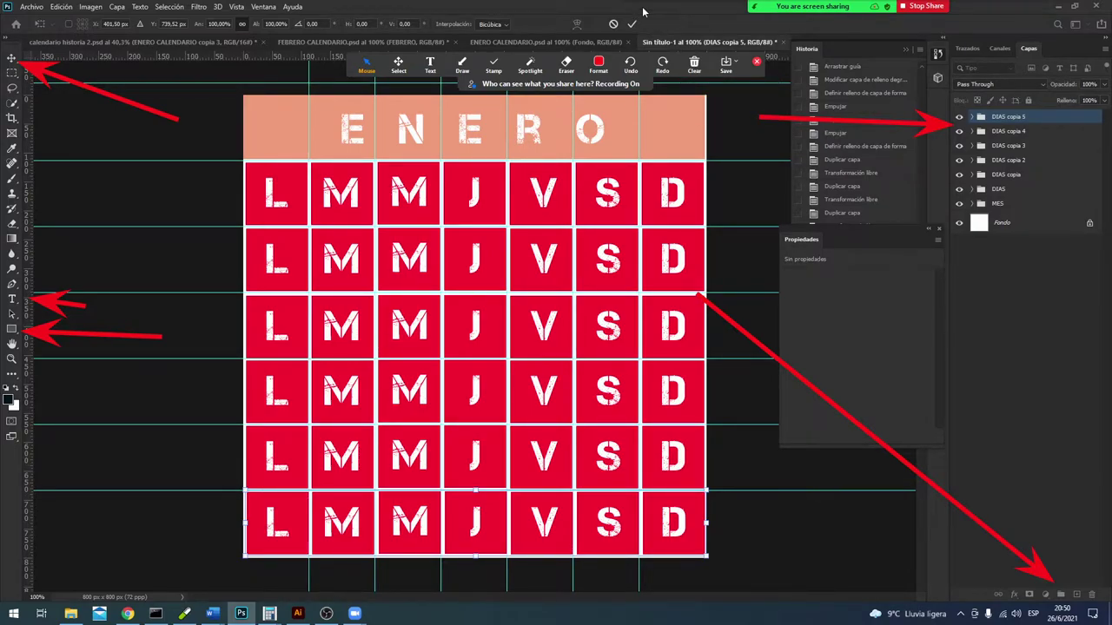
key(Left)
key(Down)
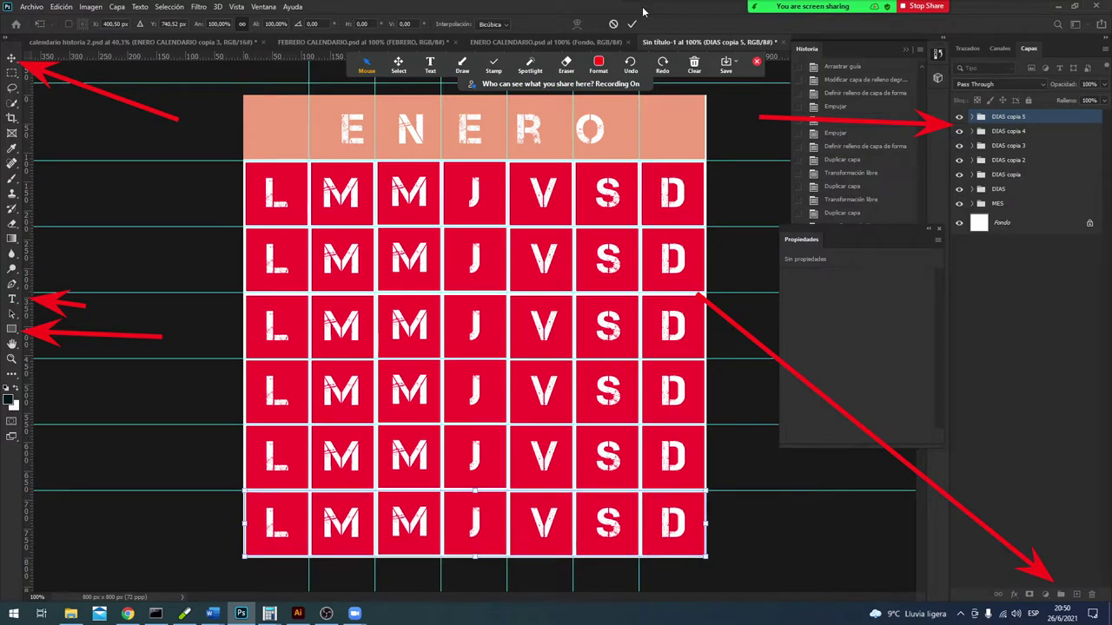
key(Return)
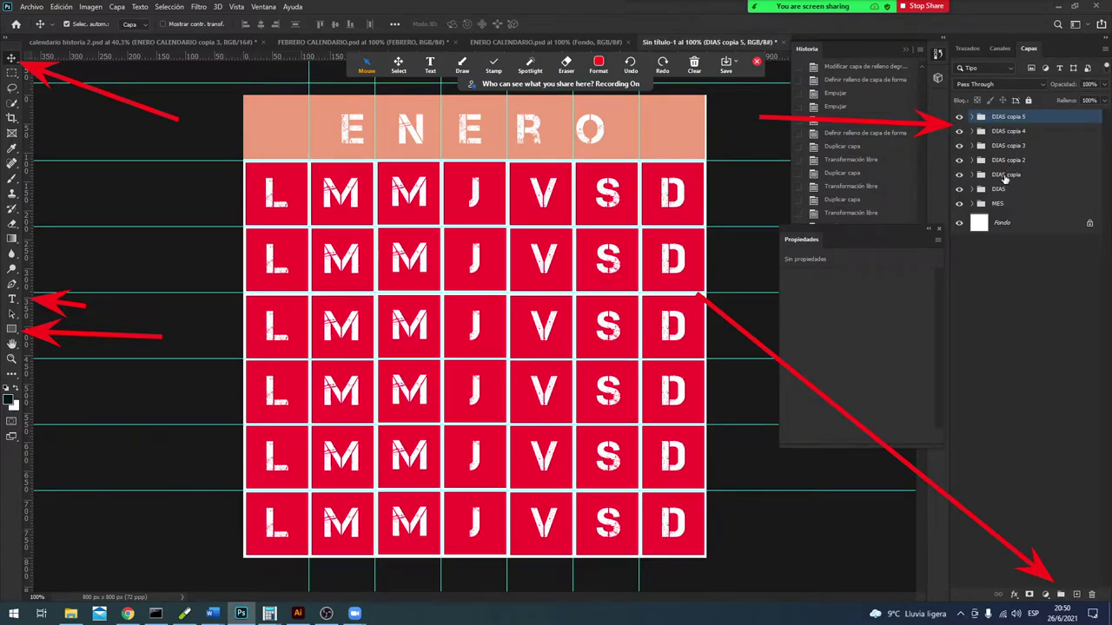
Step: Rename the first two DIAS copia groups to FECHA1 and FECHA 2
click(1003, 175)
double_click(1001, 176)
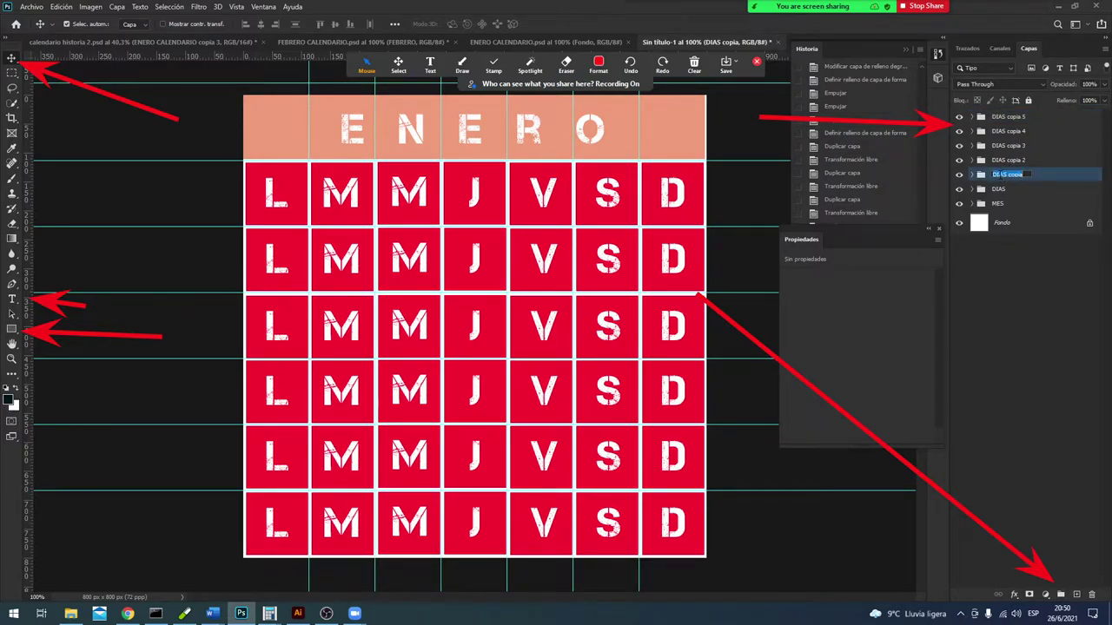
text(FECHA1)
double_click(1001, 174)
double_click(1007, 160)
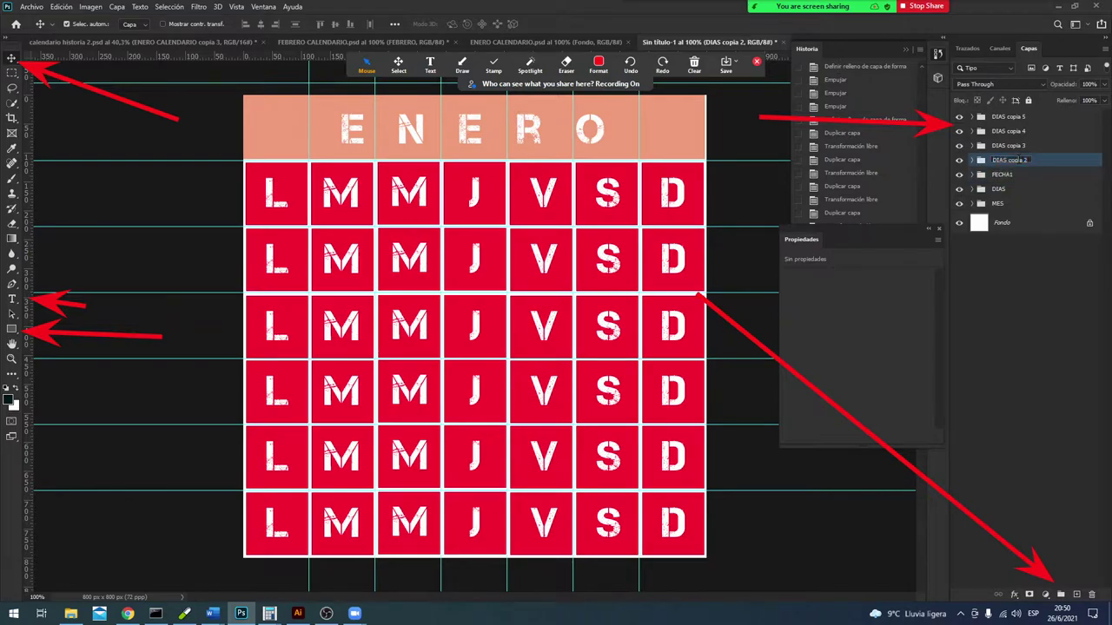
double_click(1010, 160)
drag(1006, 160, 948, 158)
text(V)
text(FECHA)
key(Return)
Step: Rename the remaining three copies to FECHA 3, FECHA 4 and FECHA 5
double_click(1009, 145)
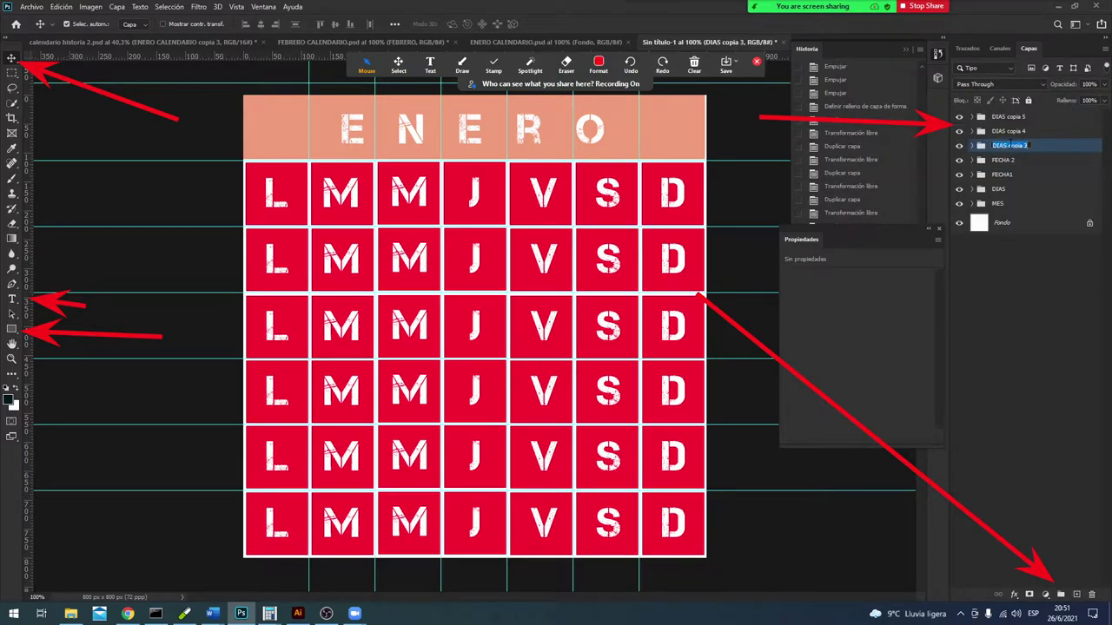
text(FECHA)
text( 3)
key(Return)
double_click(1010, 131)
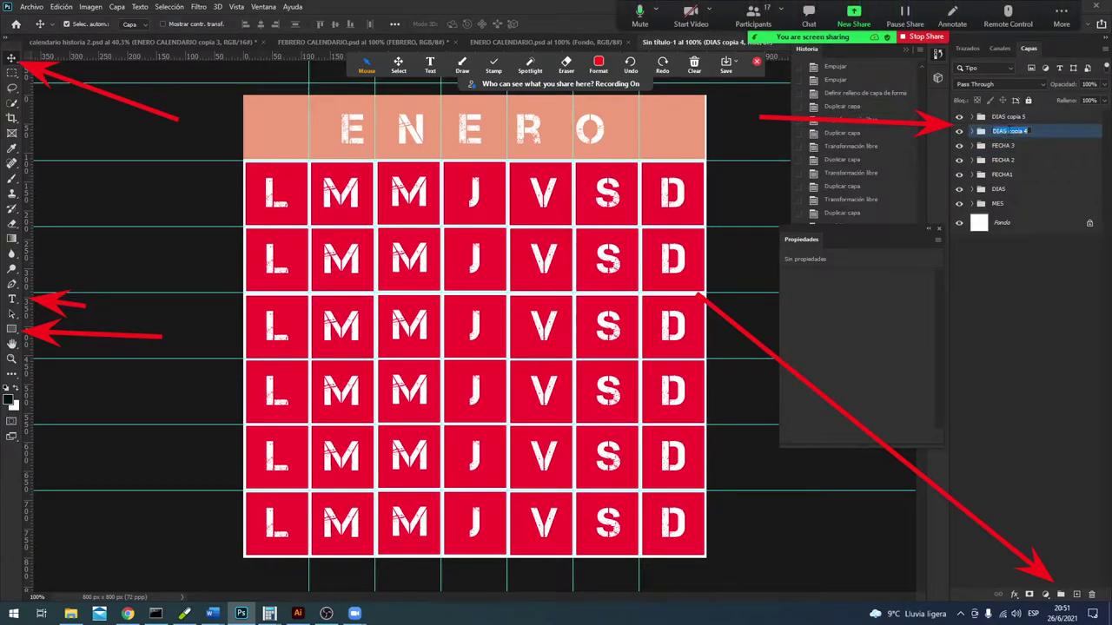
text(FECHA)
key(Return)
double_click(1010, 116)
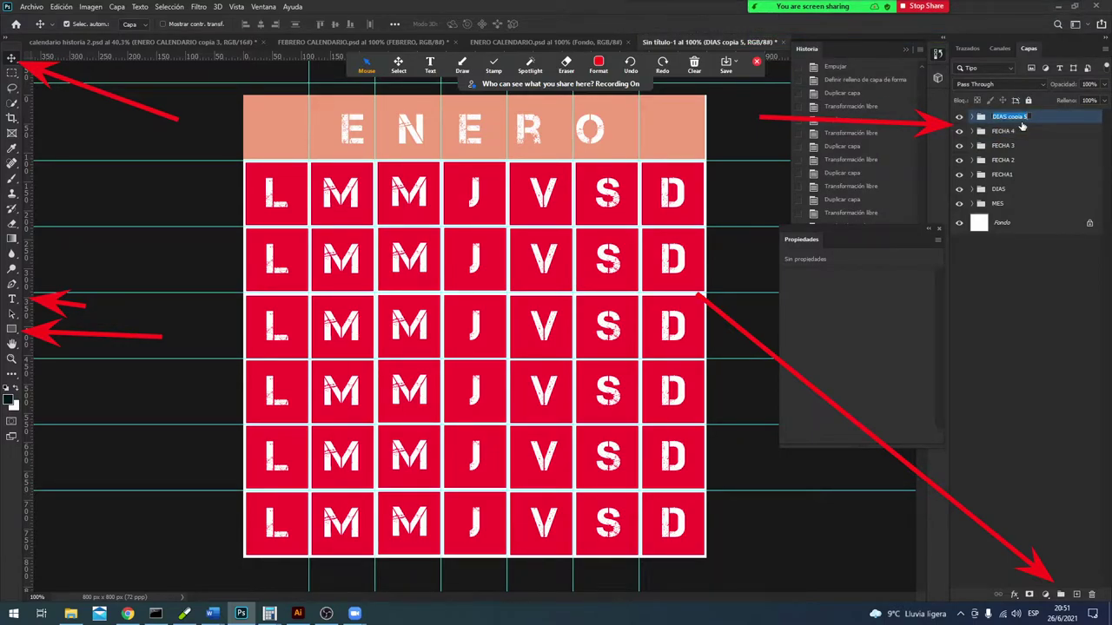
text(FECHA)
key(Return)
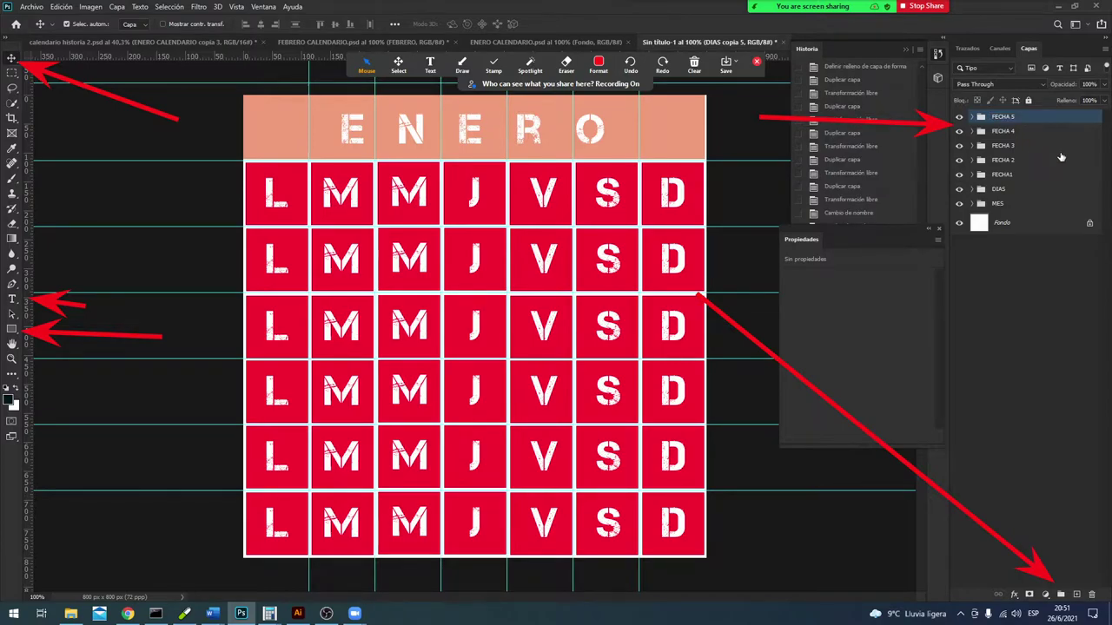
click(1060, 151)
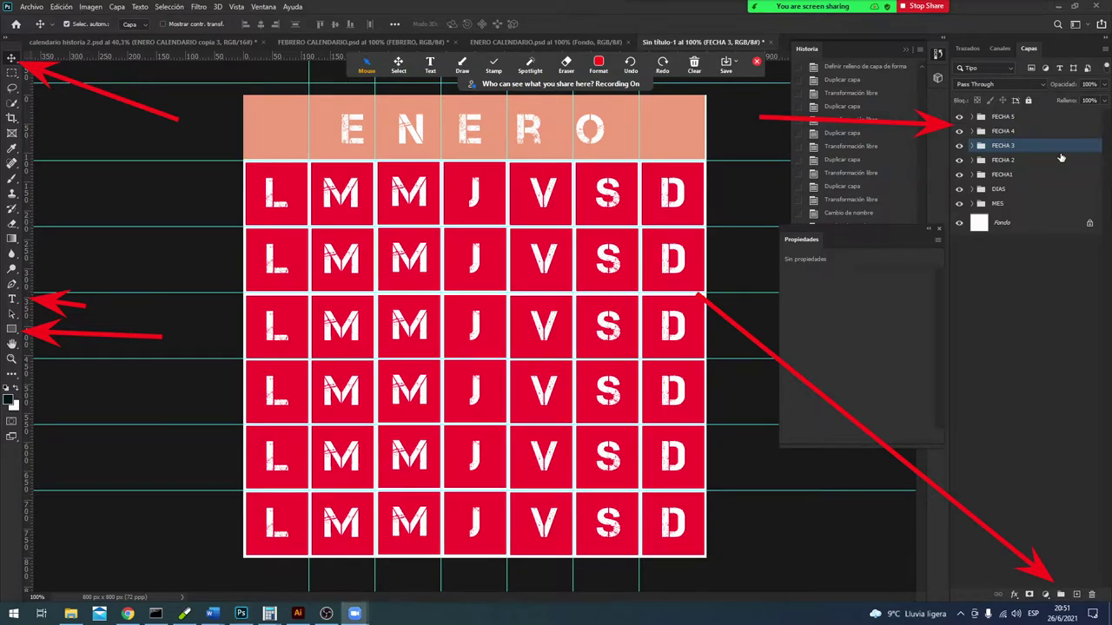
click(127, 614)
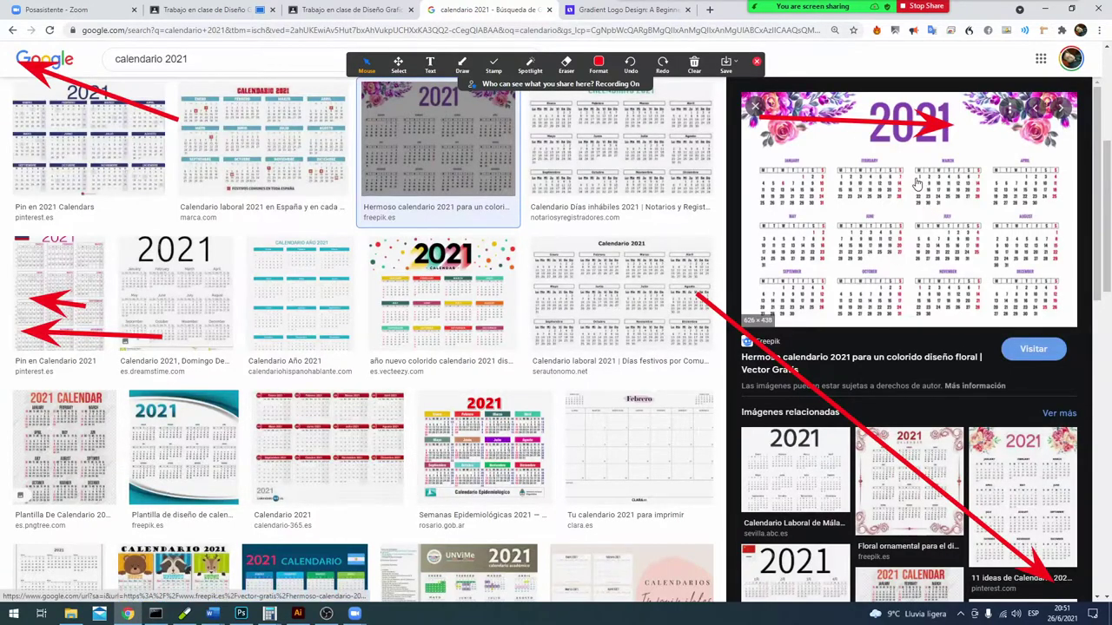
click(209, 55)
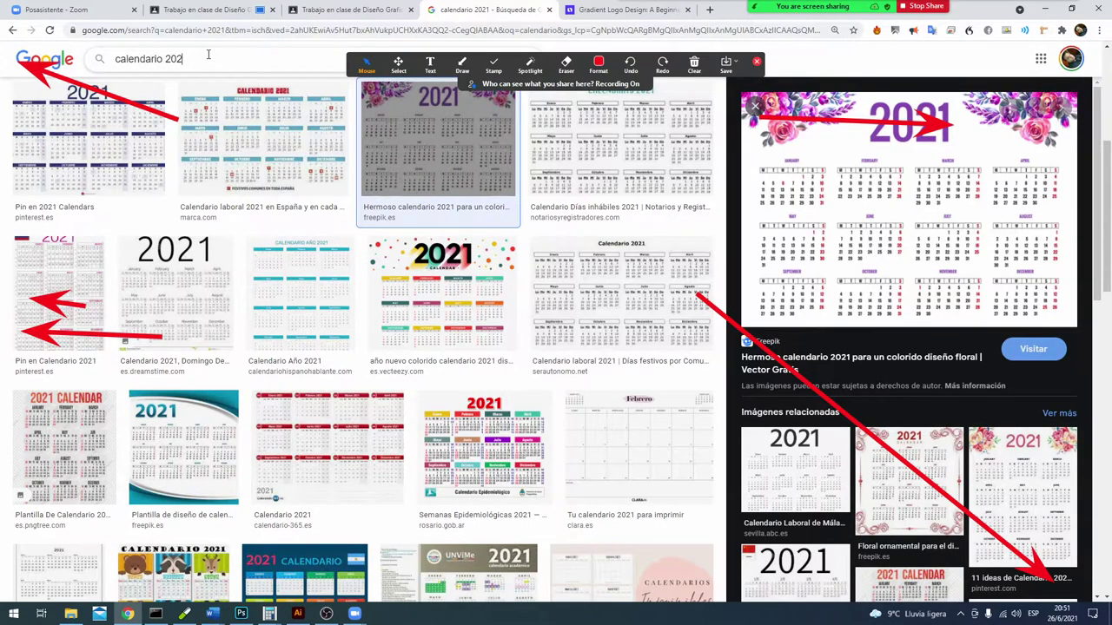
text(2)
key(Return)
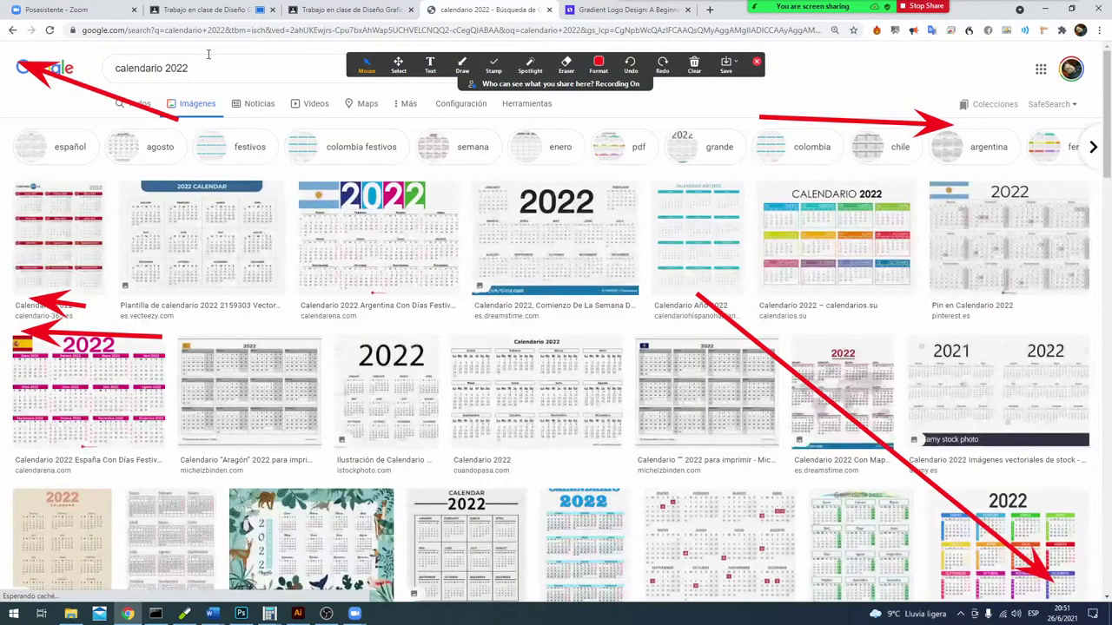
click(812, 237)
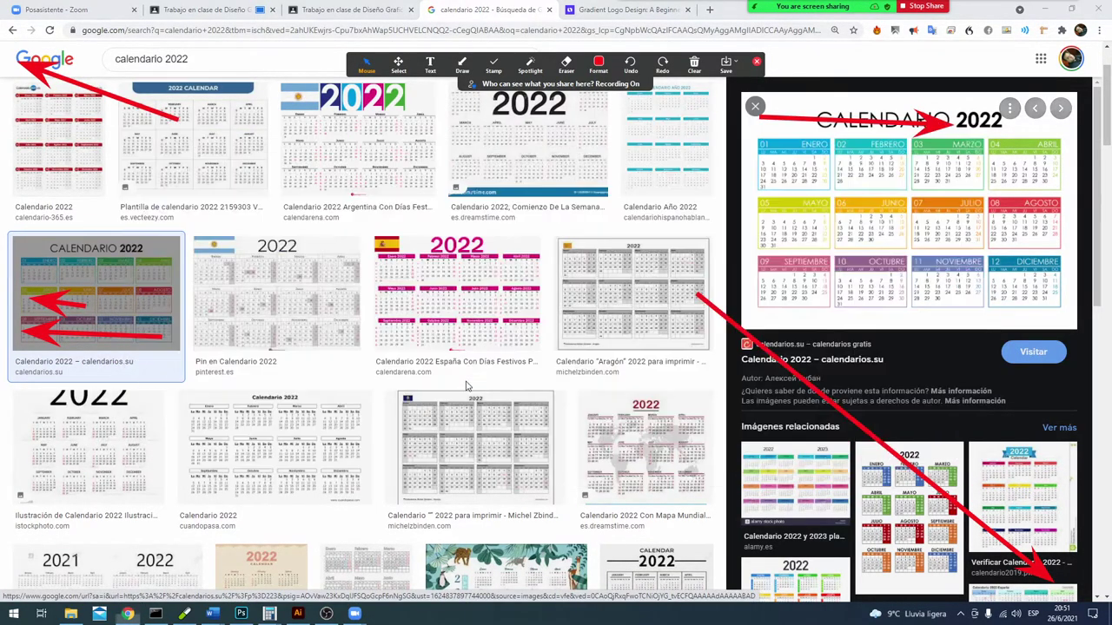
key(alt+Tab)
key(alt+Tab)
key(alt+Tab)
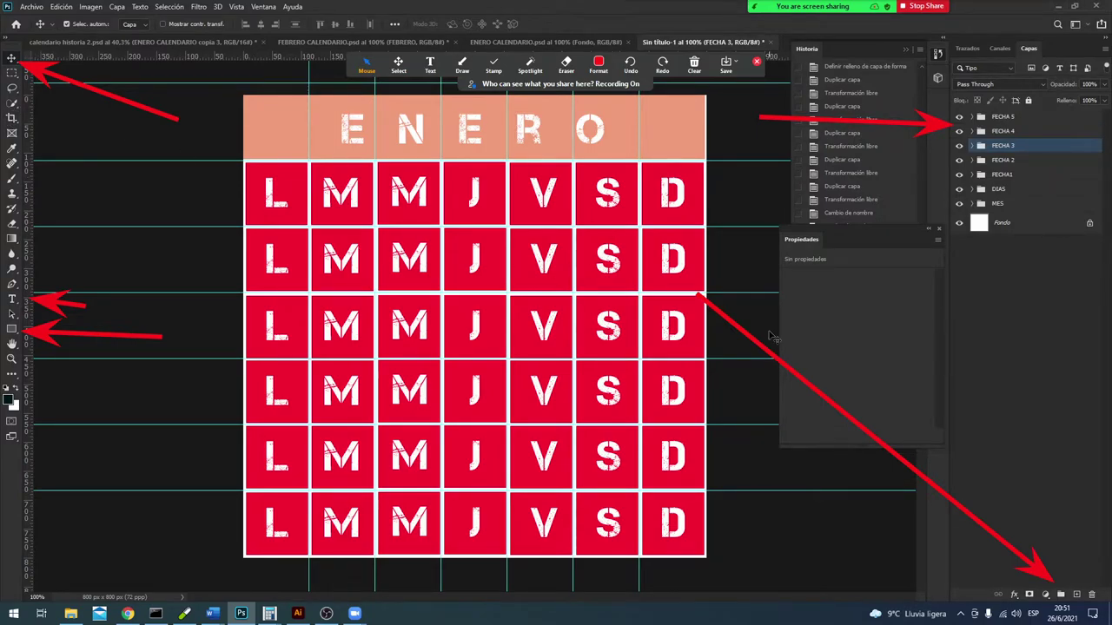
Step: Delete the L, M, M, J and V letters from the second row's squares
click(271, 265)
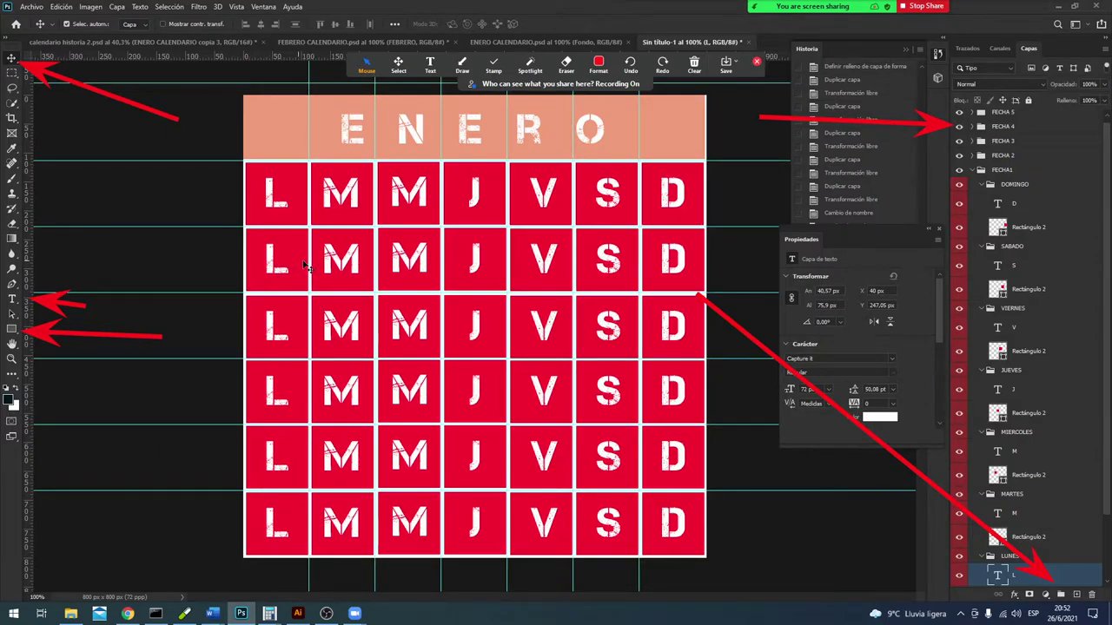
key(Delete)
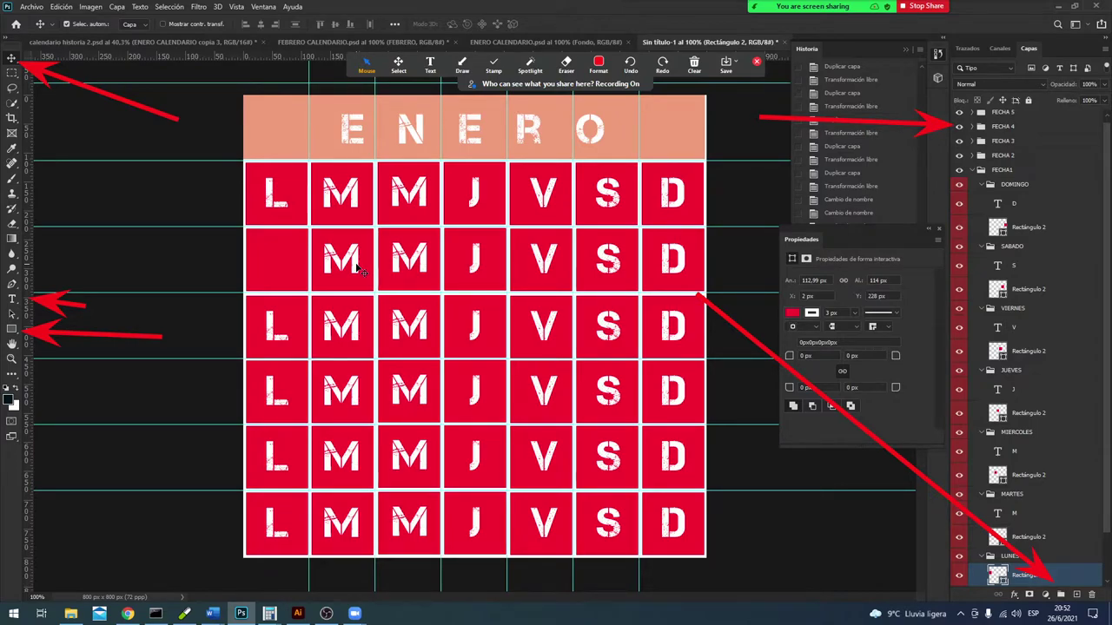
click(356, 269)
key(Delete)
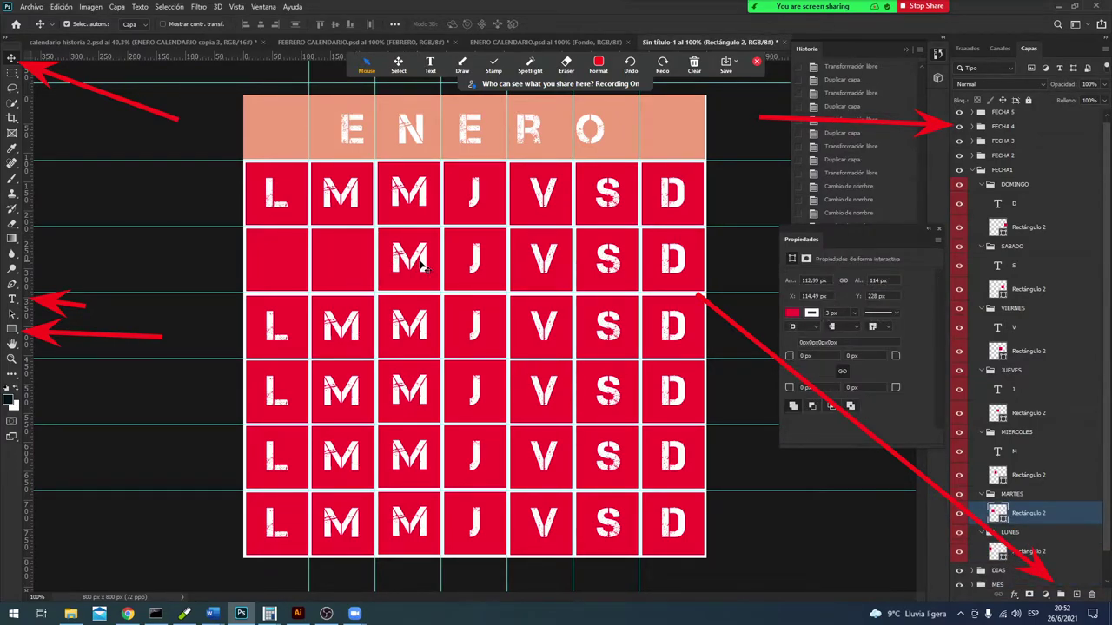
click(423, 268)
key(Delete)
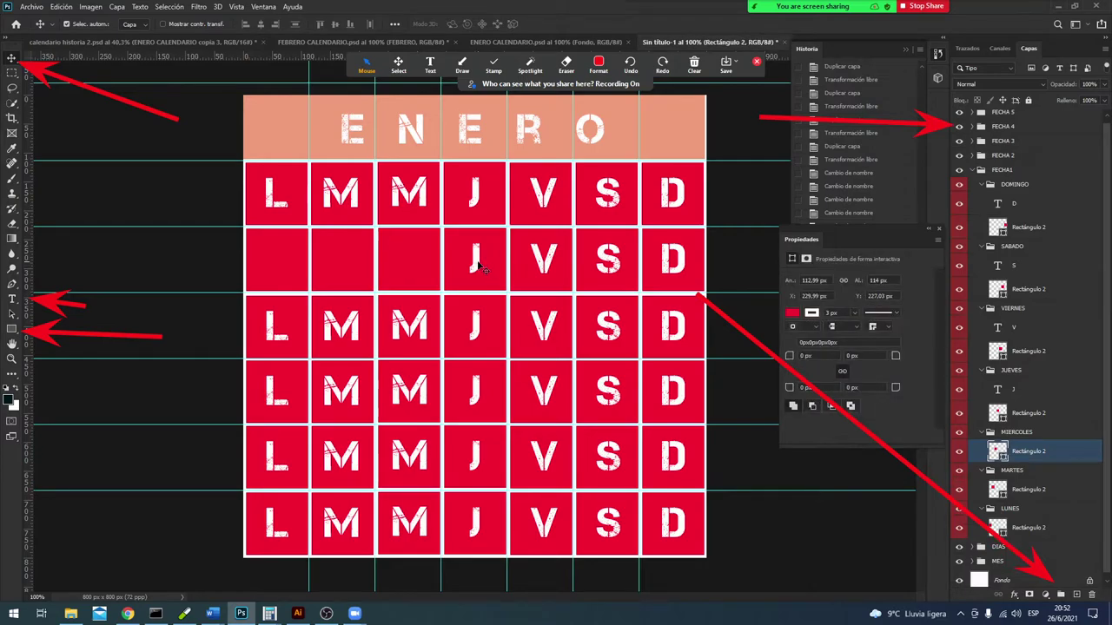
click(478, 265)
key(Delete)
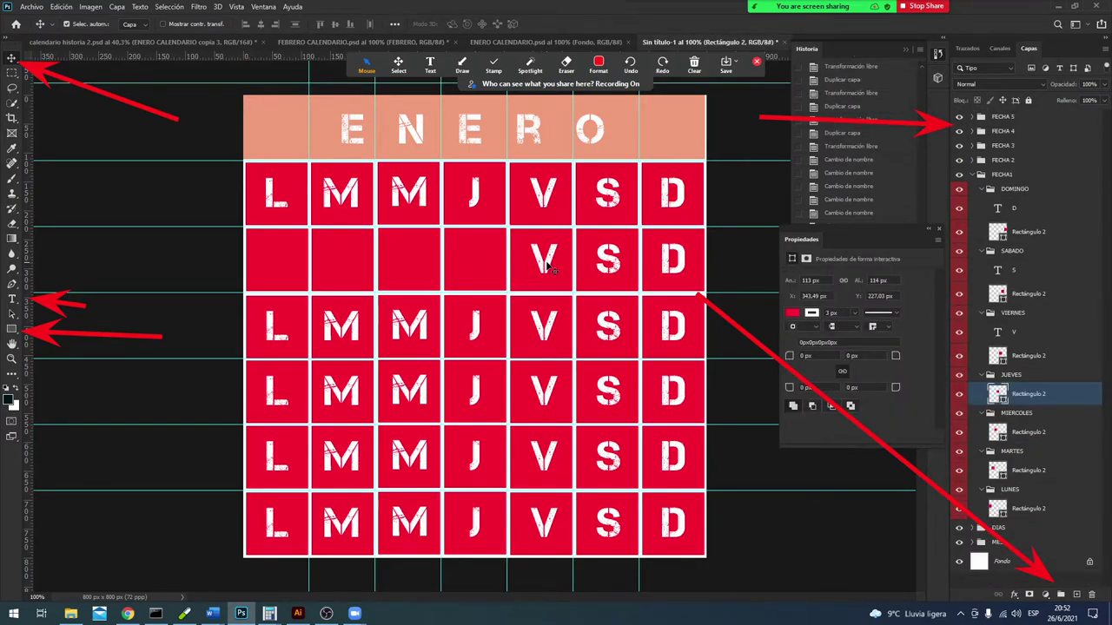
click(547, 268)
key(Delete)
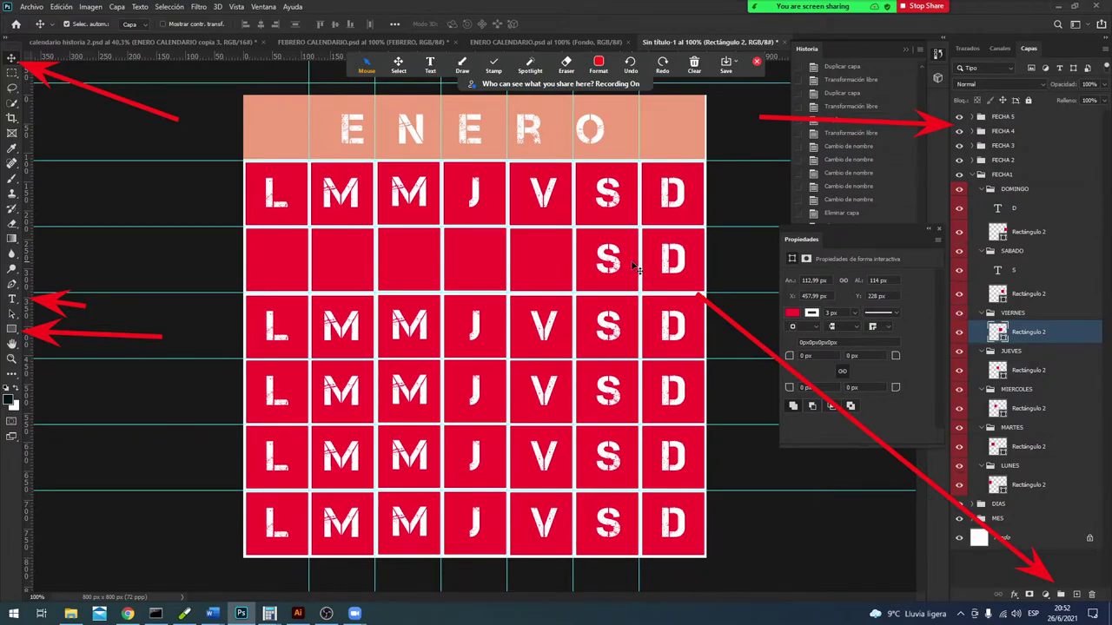
Step: Replace the S and D in row two with the dates 1 and 2
key(t)
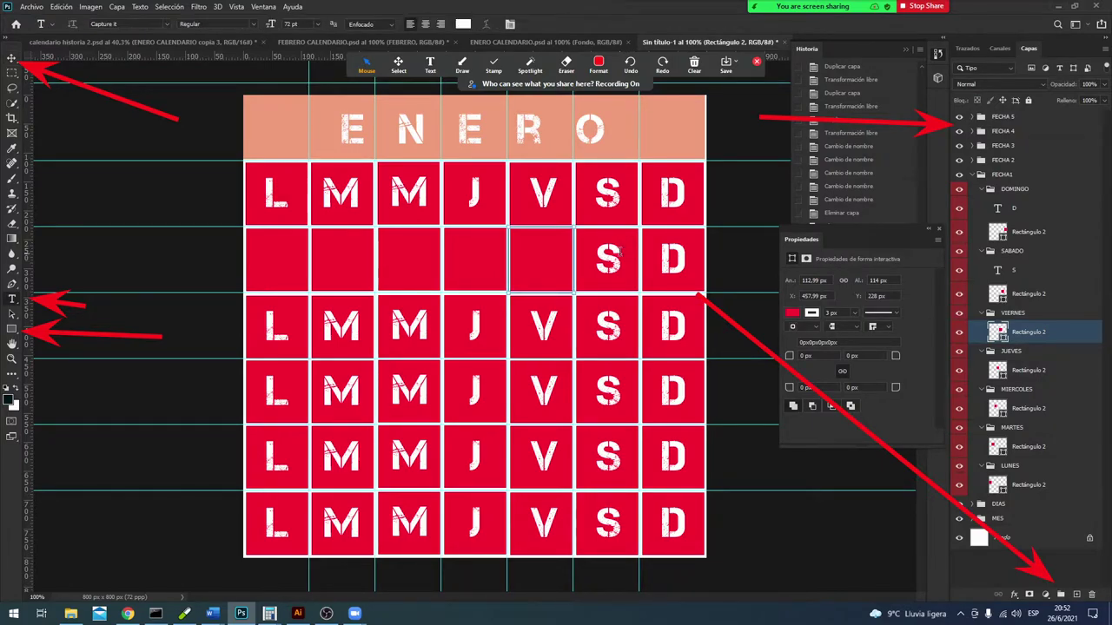
click(610, 262)
double_click(608, 262)
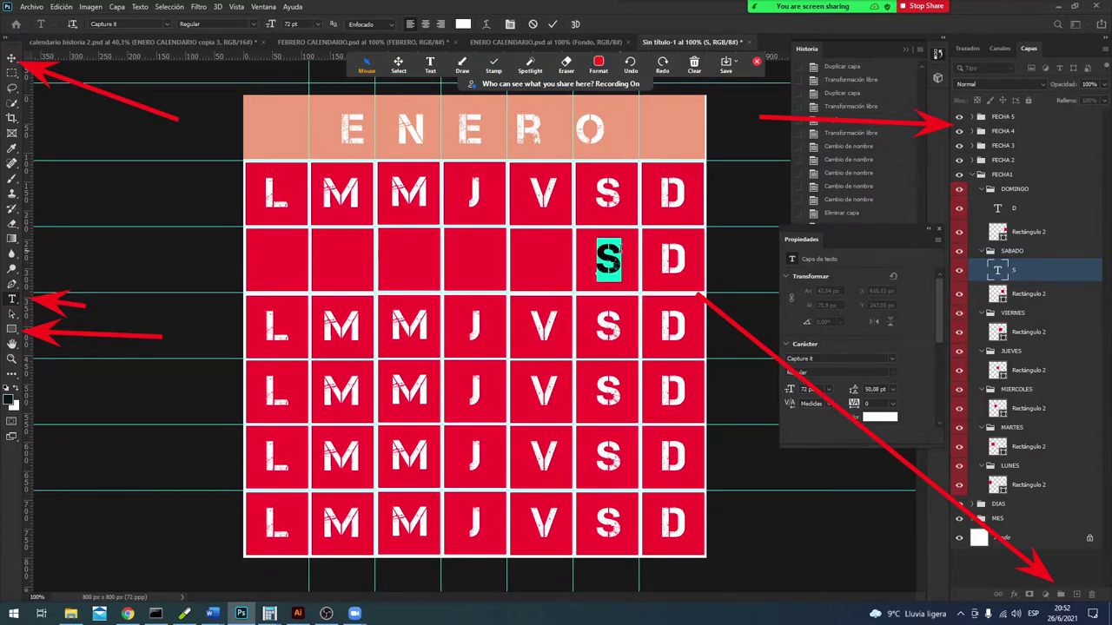
key(BackSpace)
text(1)
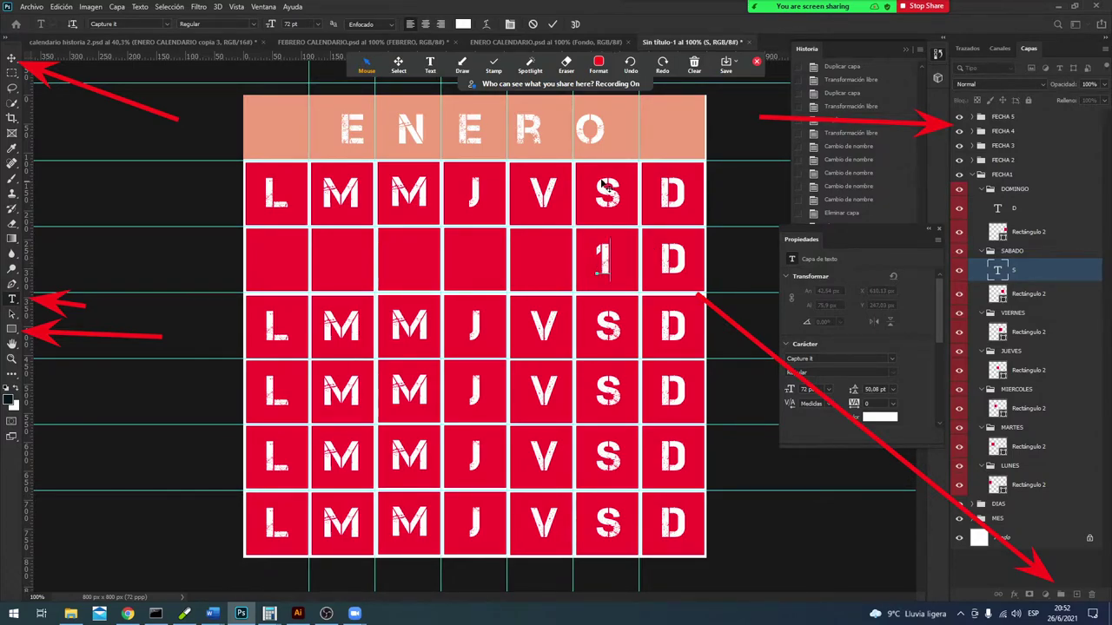
click(598, 65)
click(660, 216)
click(659, 257)
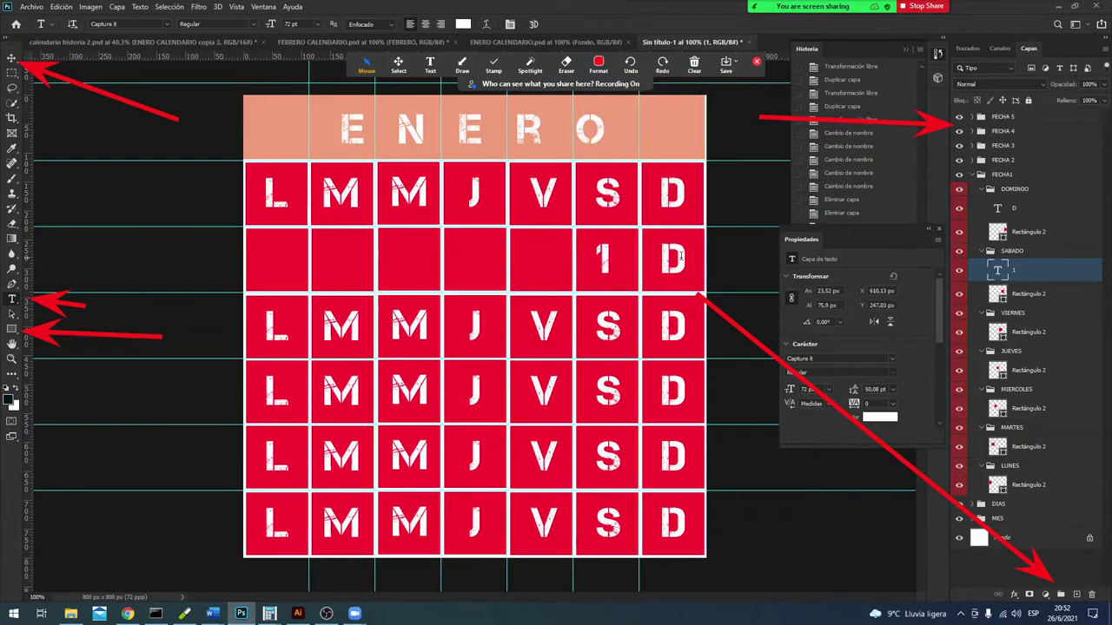
double_click(674, 259)
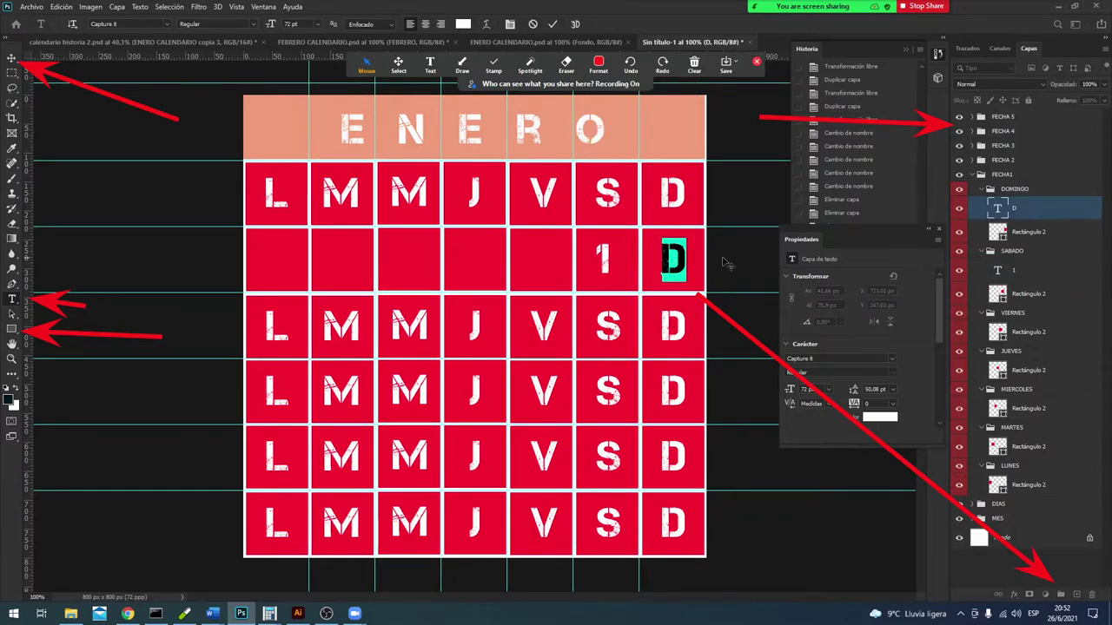
text(2)
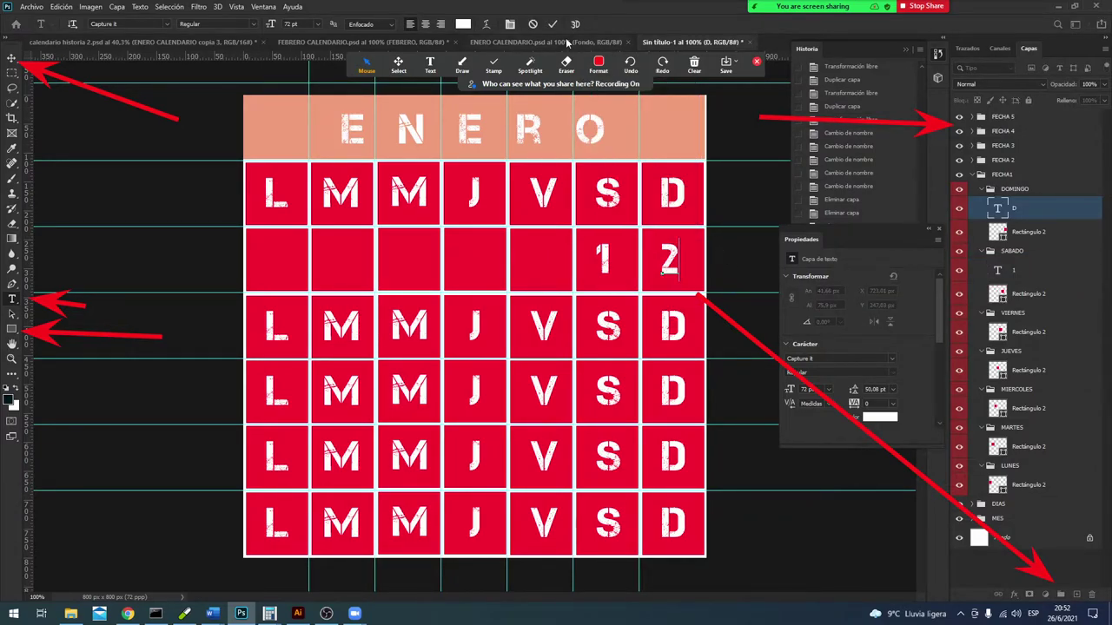
click(552, 23)
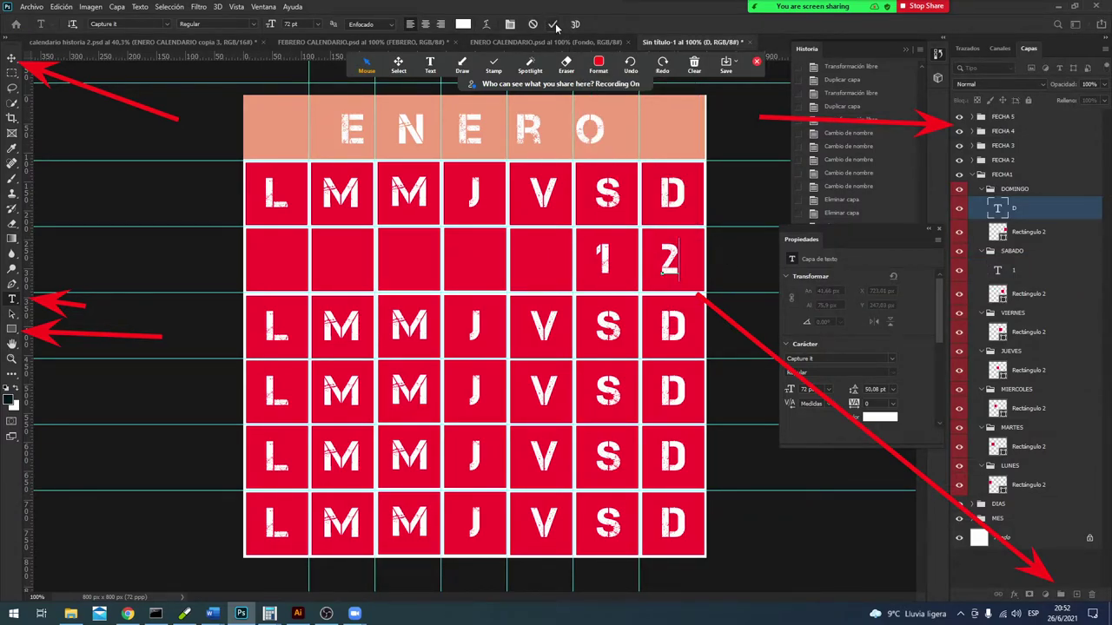
Step: Replace the L, M and M starting row three with the dates 3, 4 and 5
double_click(277, 328)
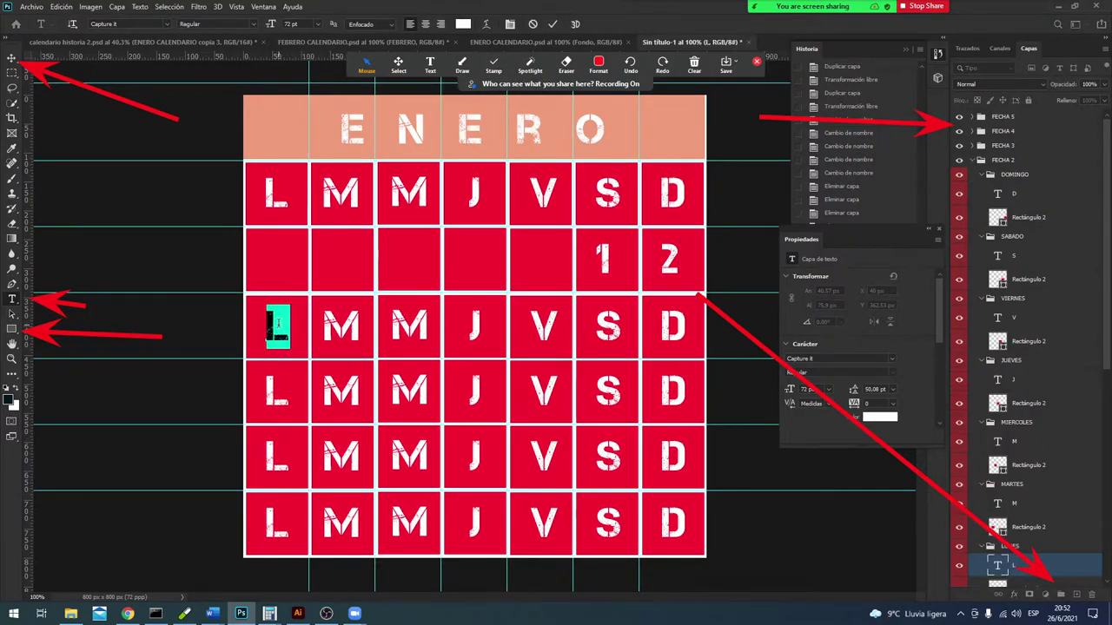
text(3)
click(551, 24)
double_click(347, 328)
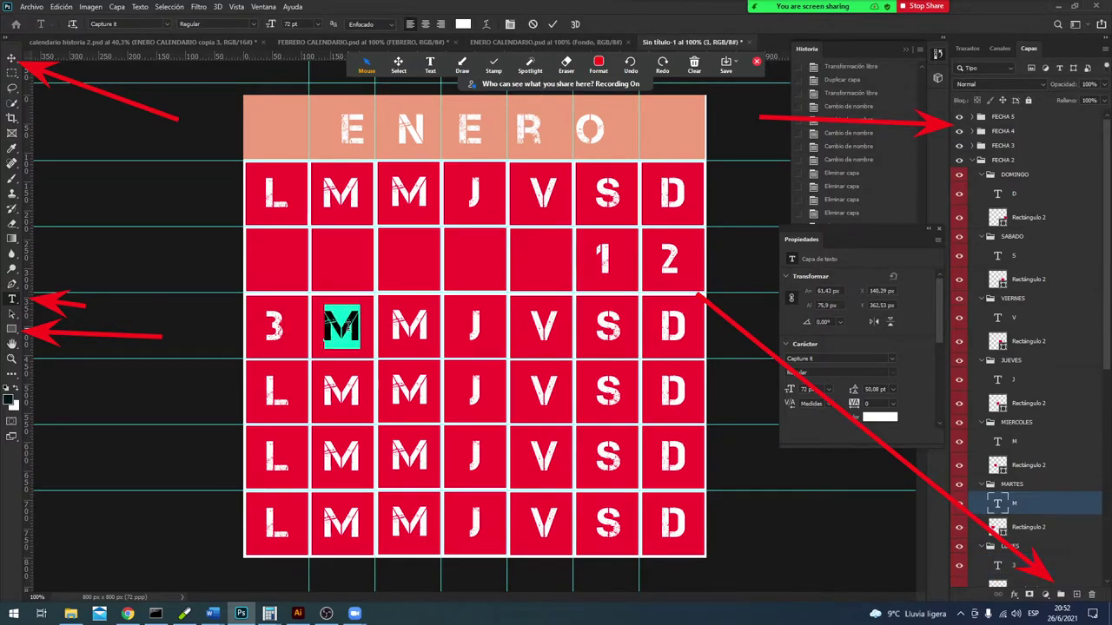
text(4)
click(552, 24)
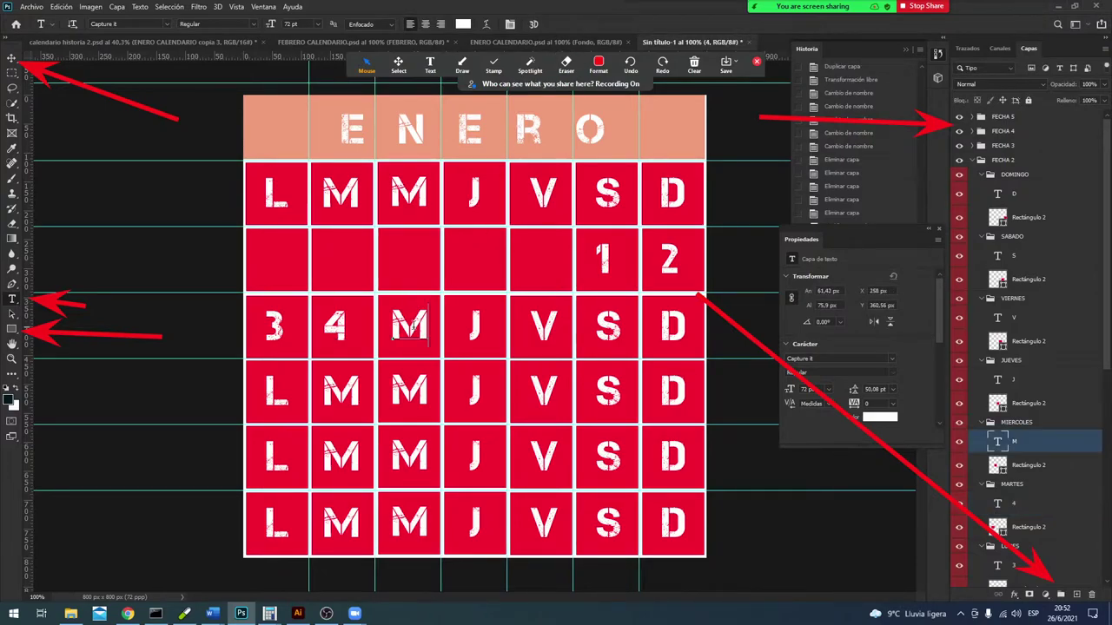
double_click(414, 321)
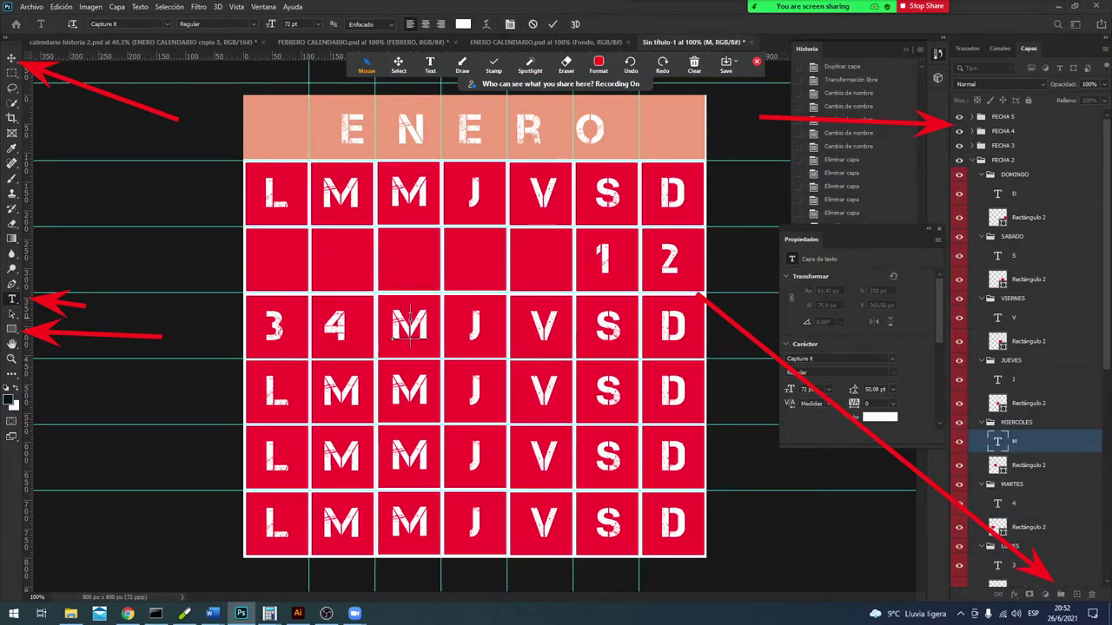
text(5)
click(553, 24)
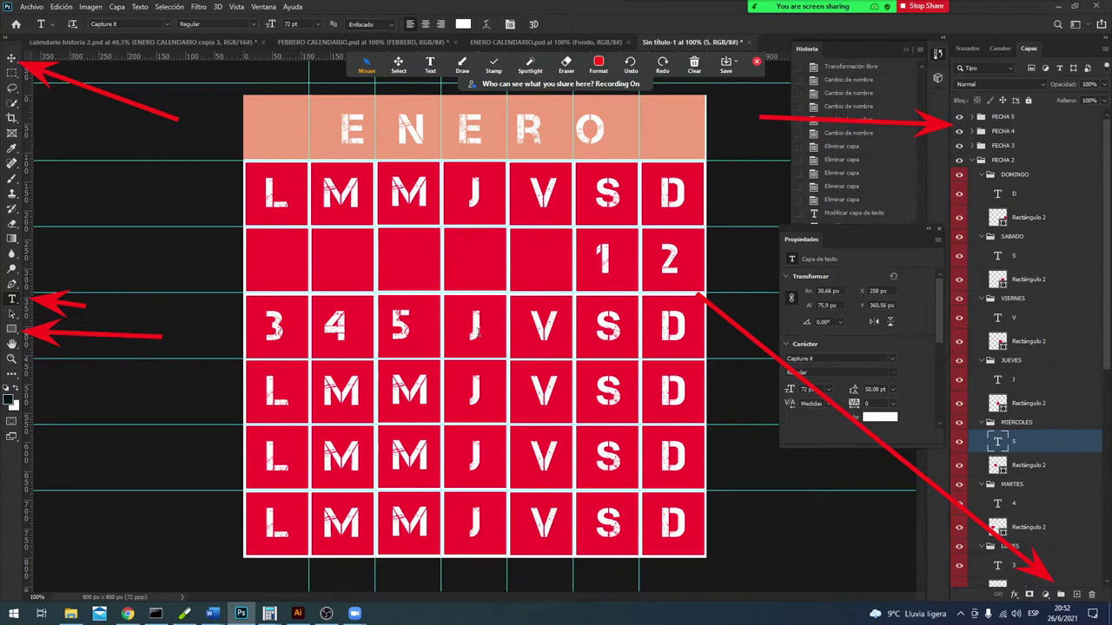
double_click(474, 325)
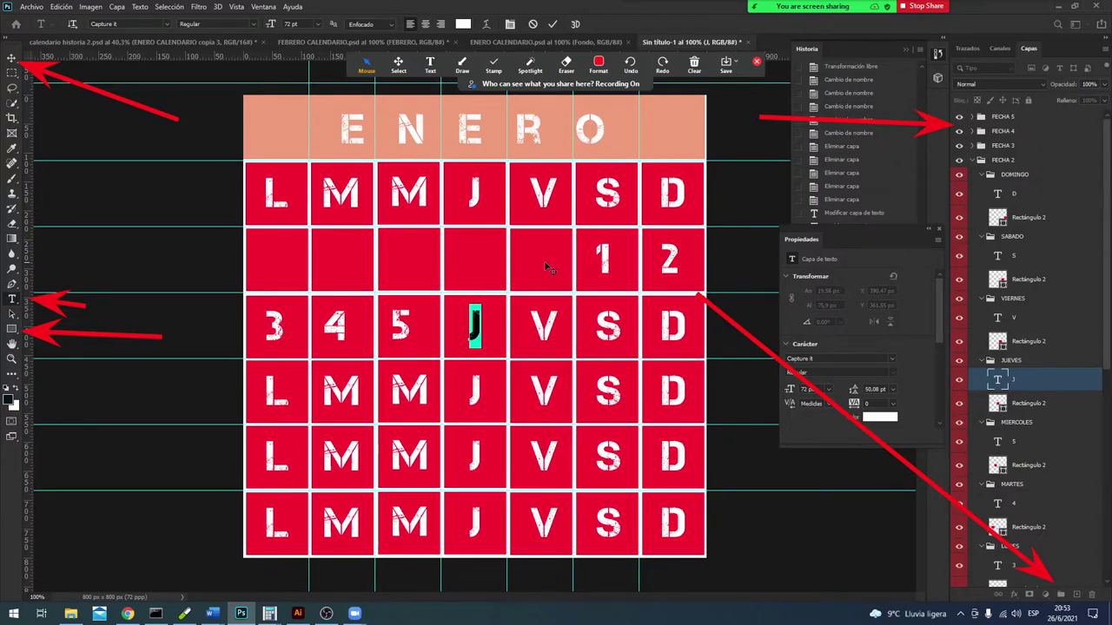
Step: Enter 6 and 7 in the Thursday and Friday cells of ENERO's week beginning 3
text(6)
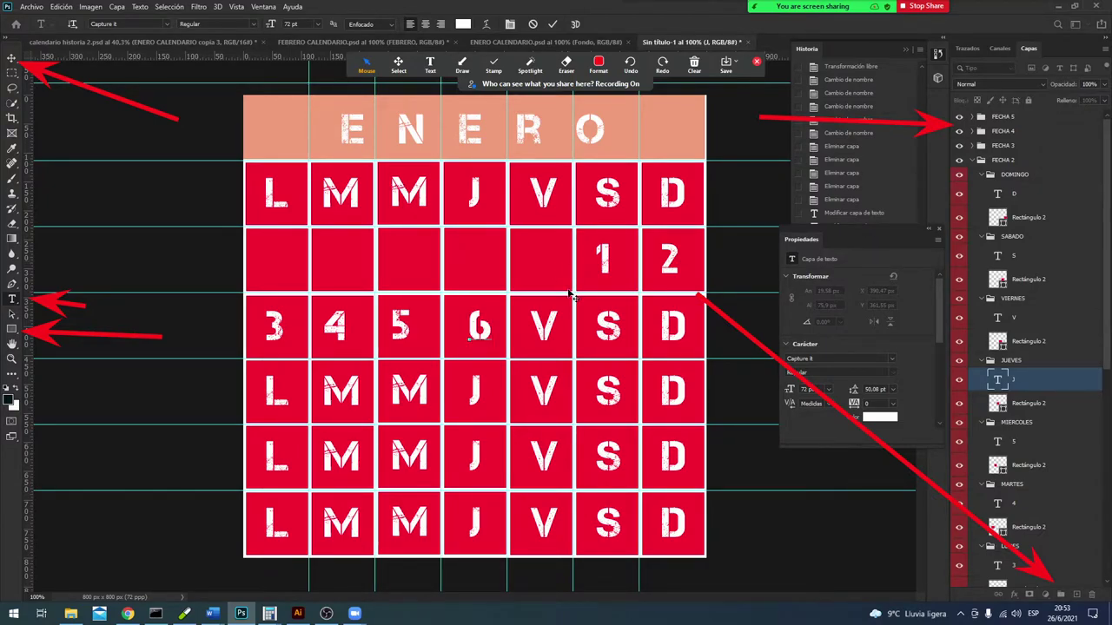
click(554, 24)
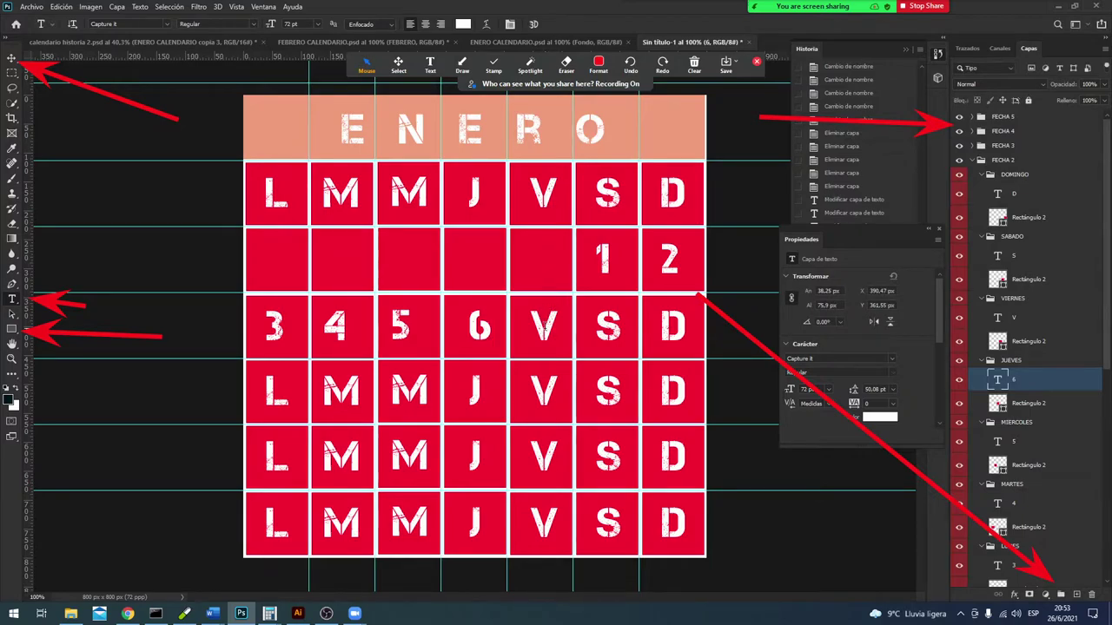
double_click(544, 327)
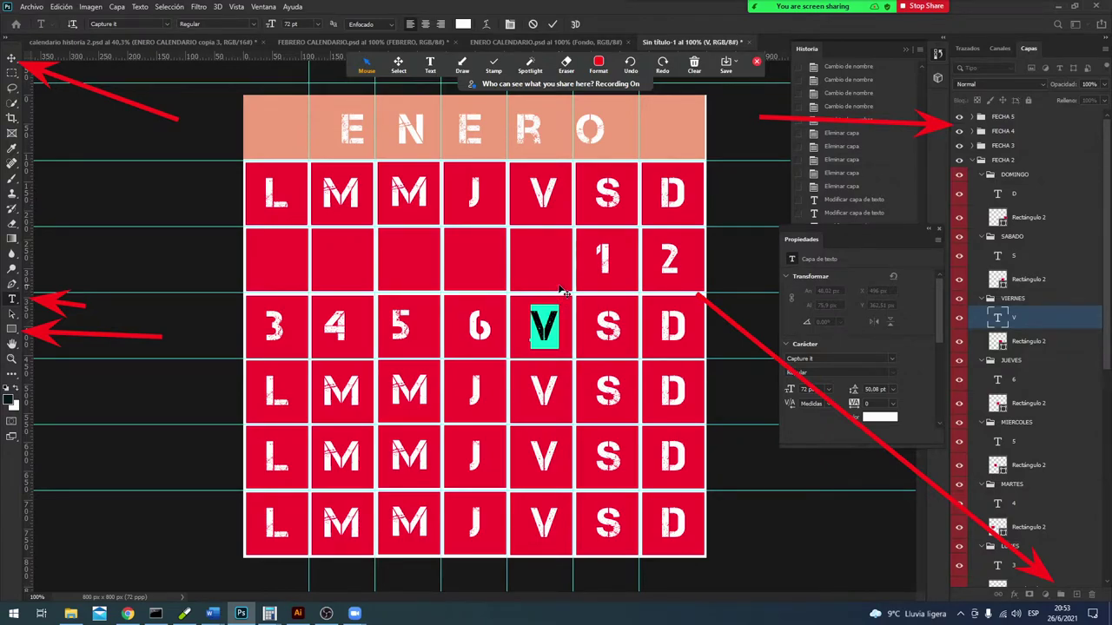
text(7)
click(553, 24)
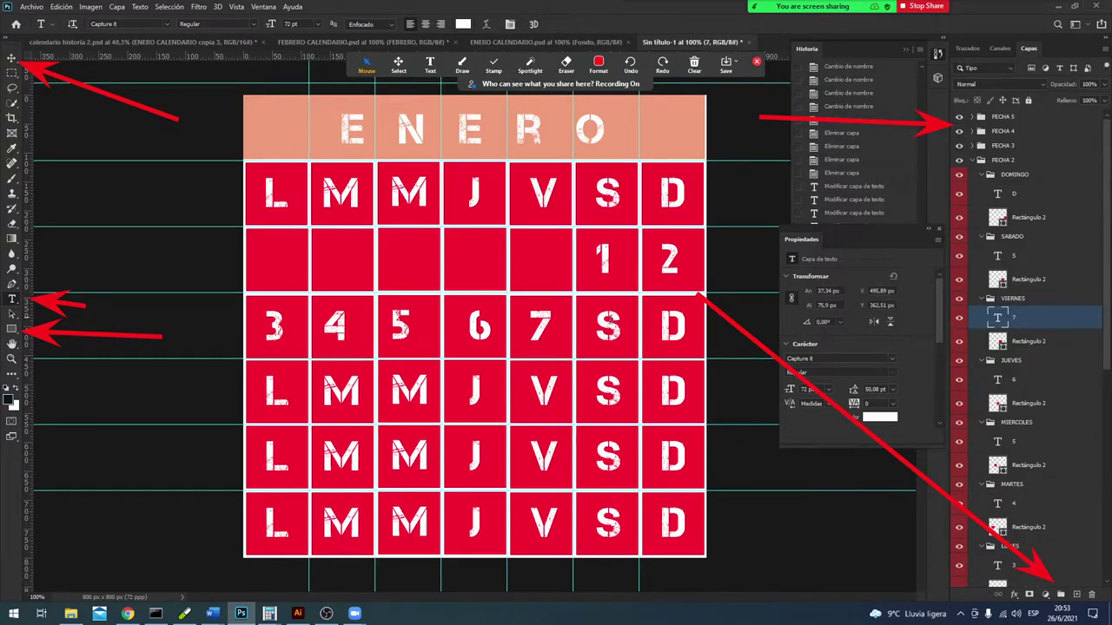
Step: Enter 8 and 9 in the Saturday and Sunday cells, then select the next row's Monday L
double_click(610, 325)
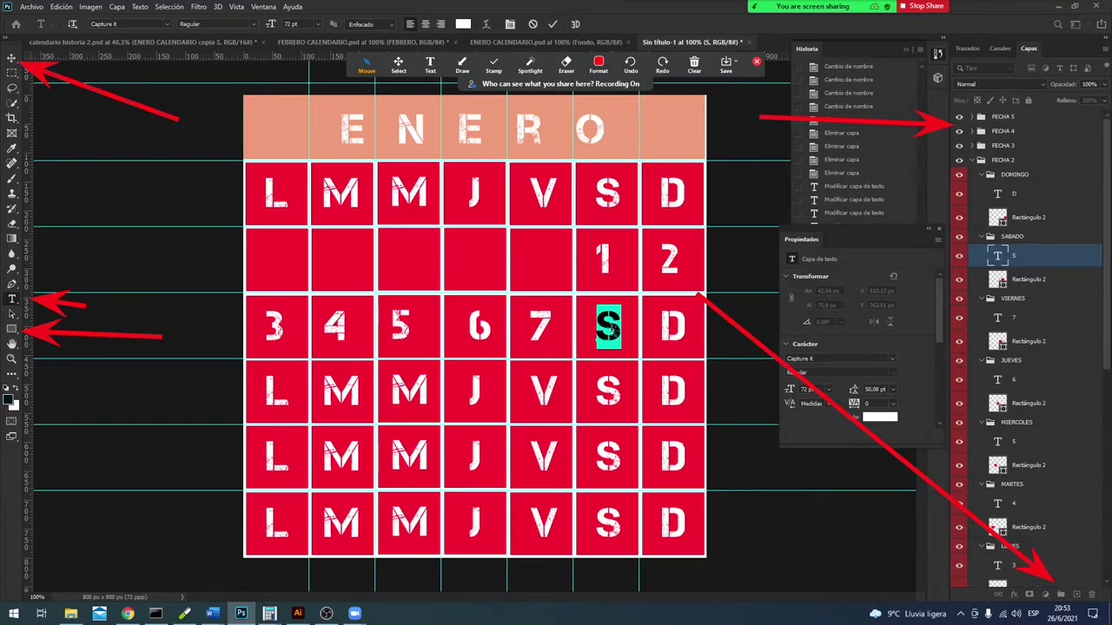
text(8)
click(553, 23)
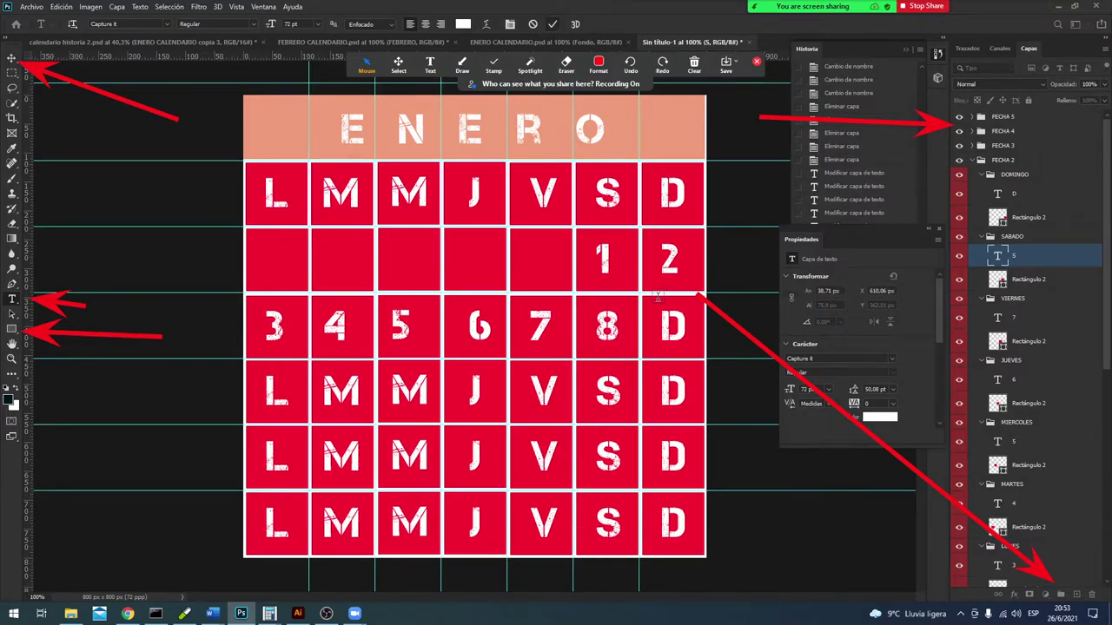
double_click(668, 325)
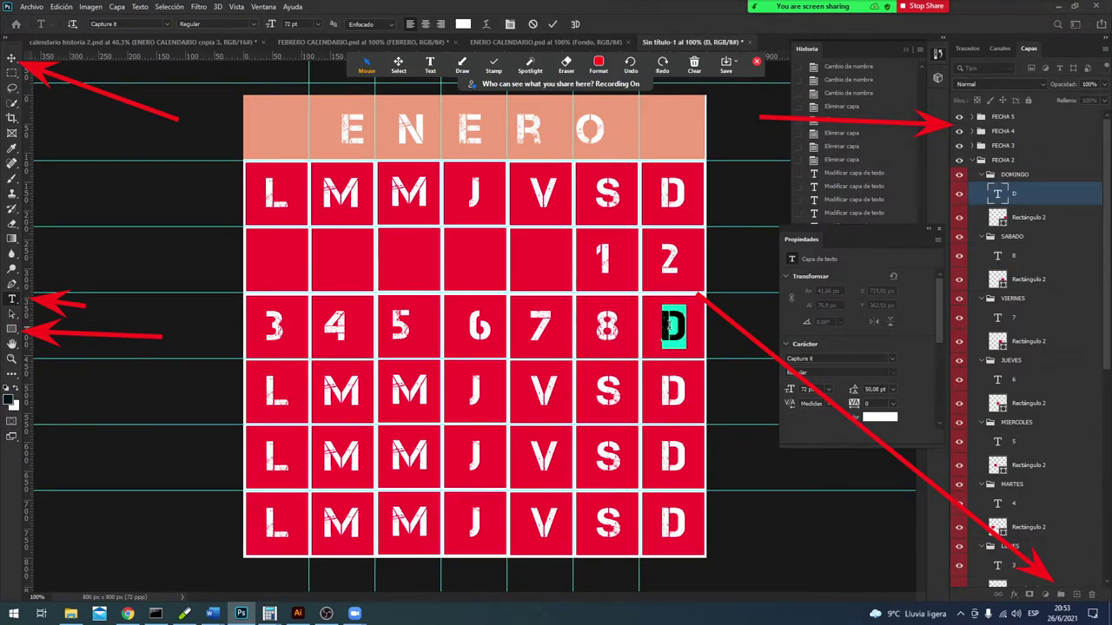
text(9)
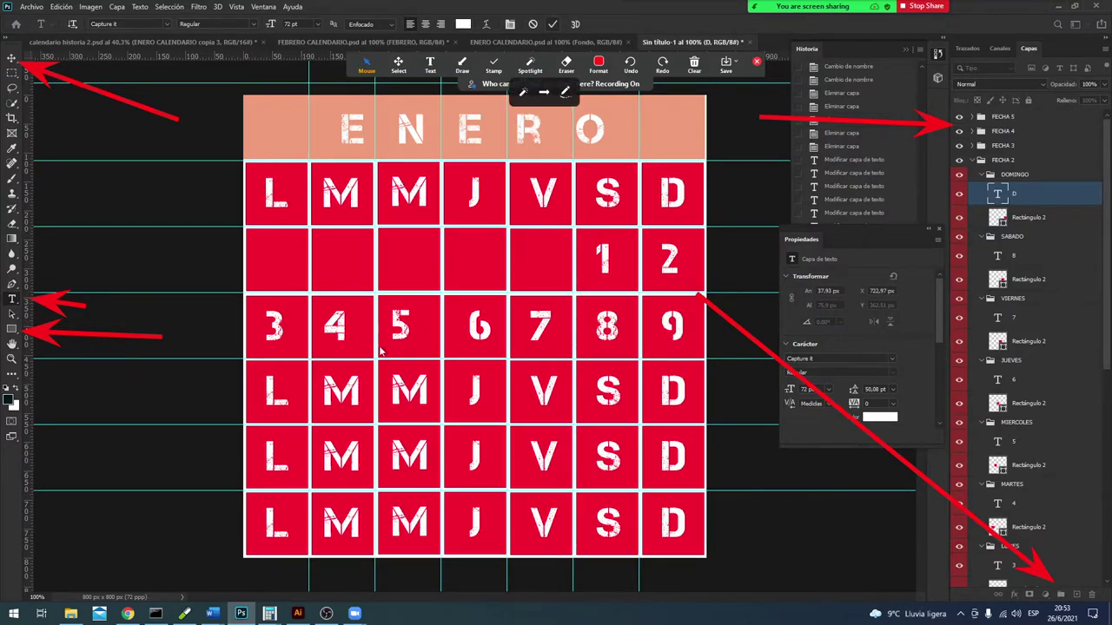
click(552, 23)
click(276, 398)
double_click(276, 397)
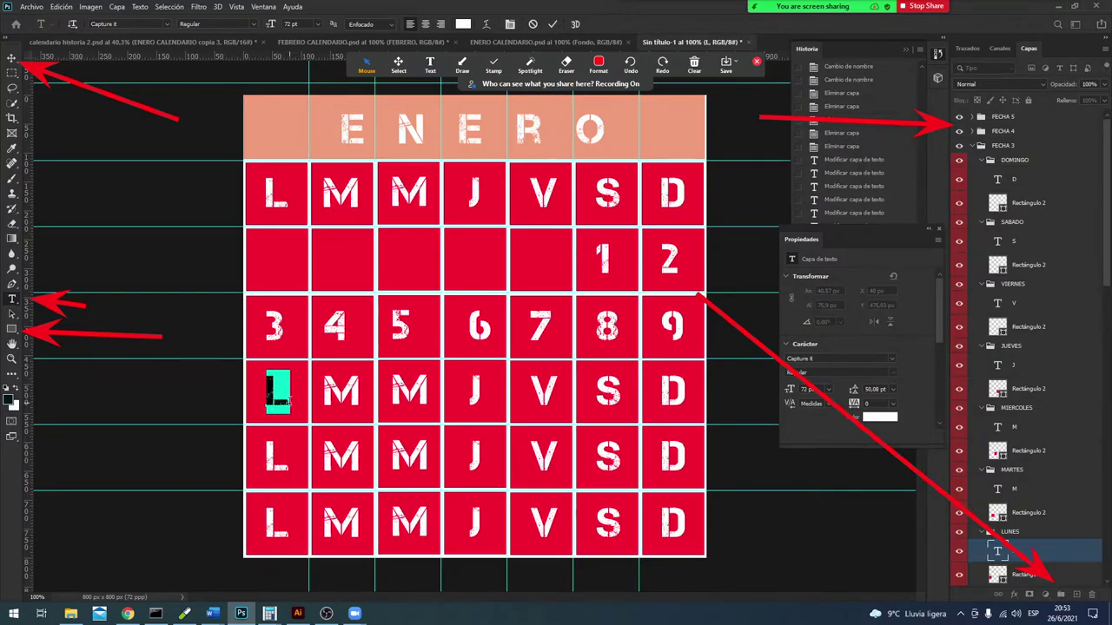
Step: Replace the Monday-to-Wednesday letters of ENERO's third week with 10, 11 and 12
text(10)
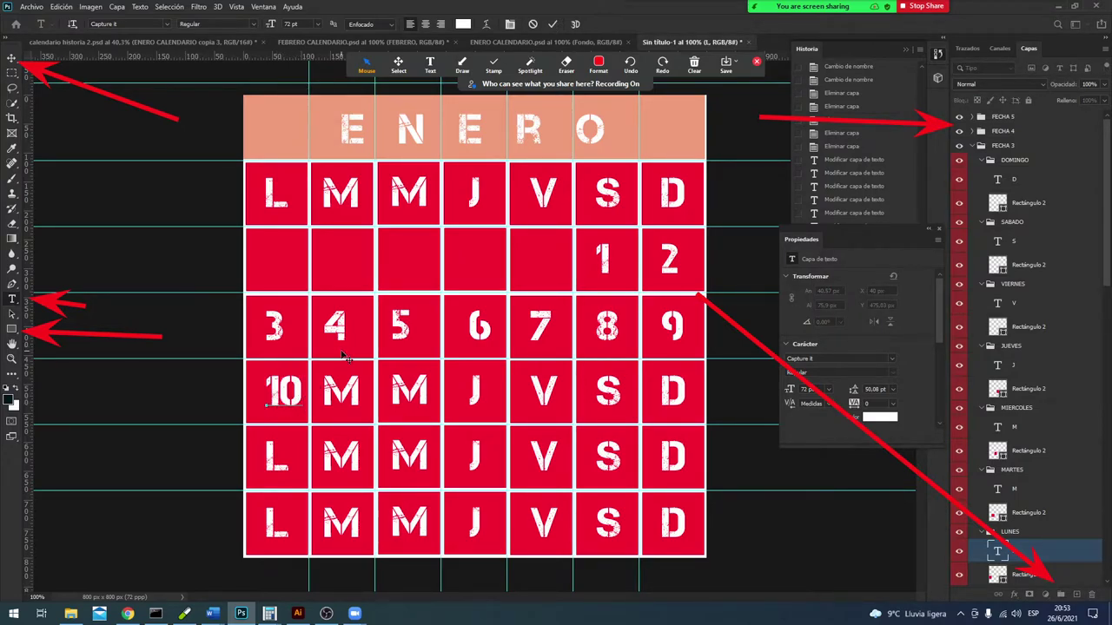
click(552, 23)
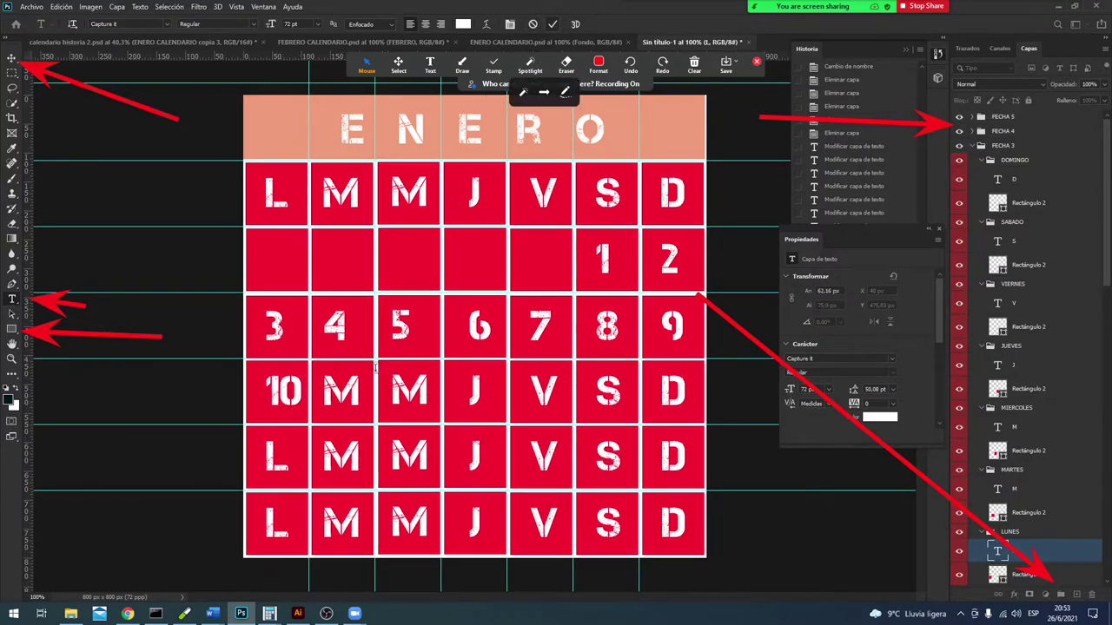
click(326, 401)
double_click(326, 402)
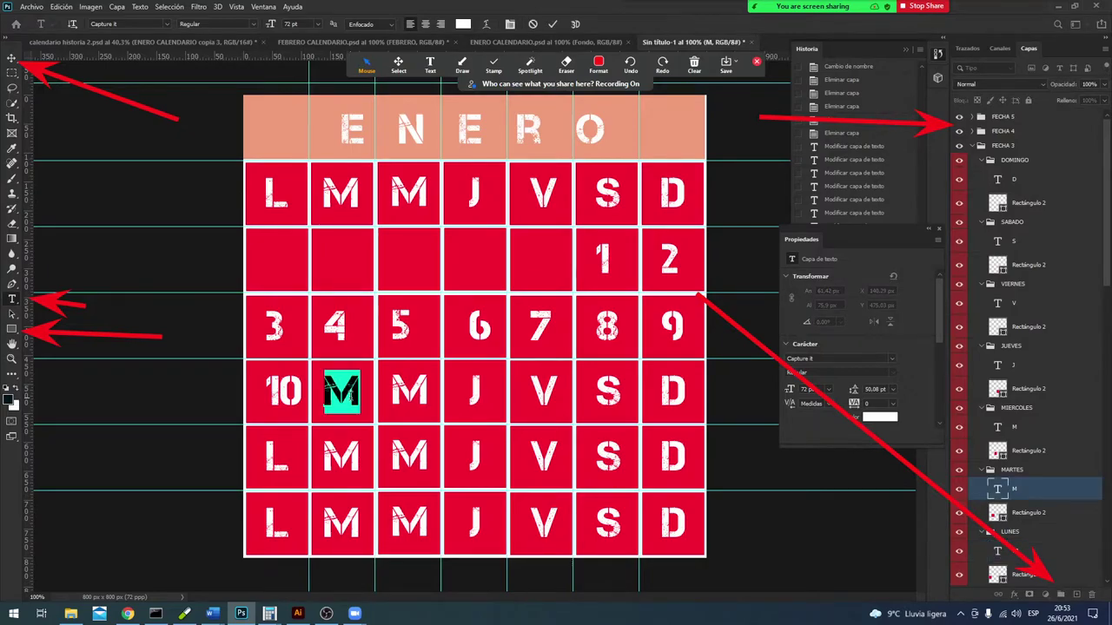
text(11)
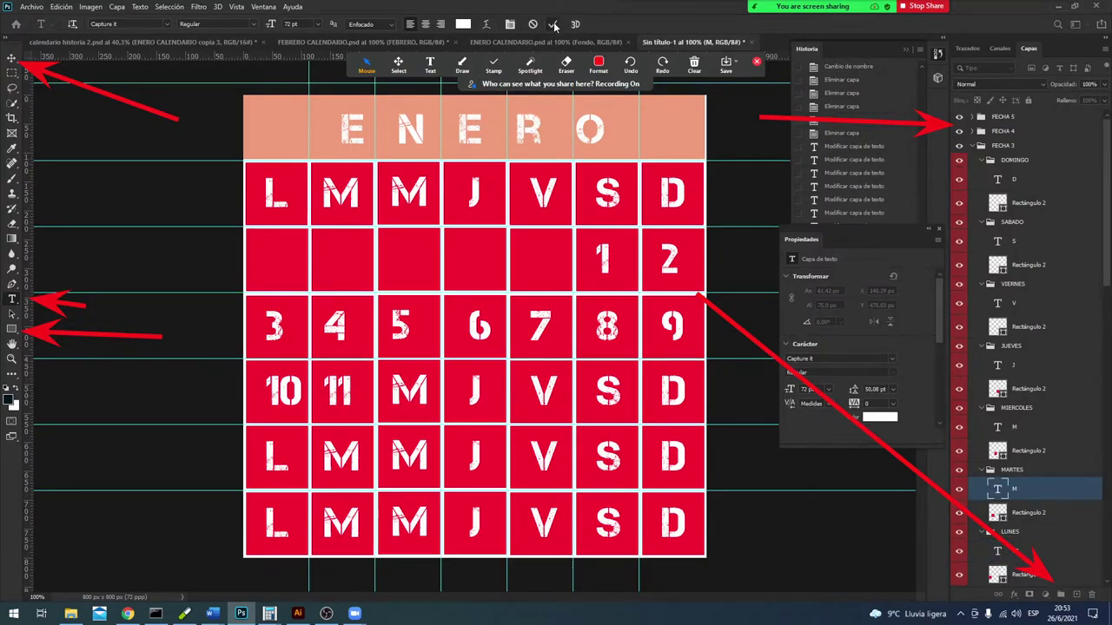
click(552, 23)
click(400, 397)
double_click(399, 397)
click(397, 400)
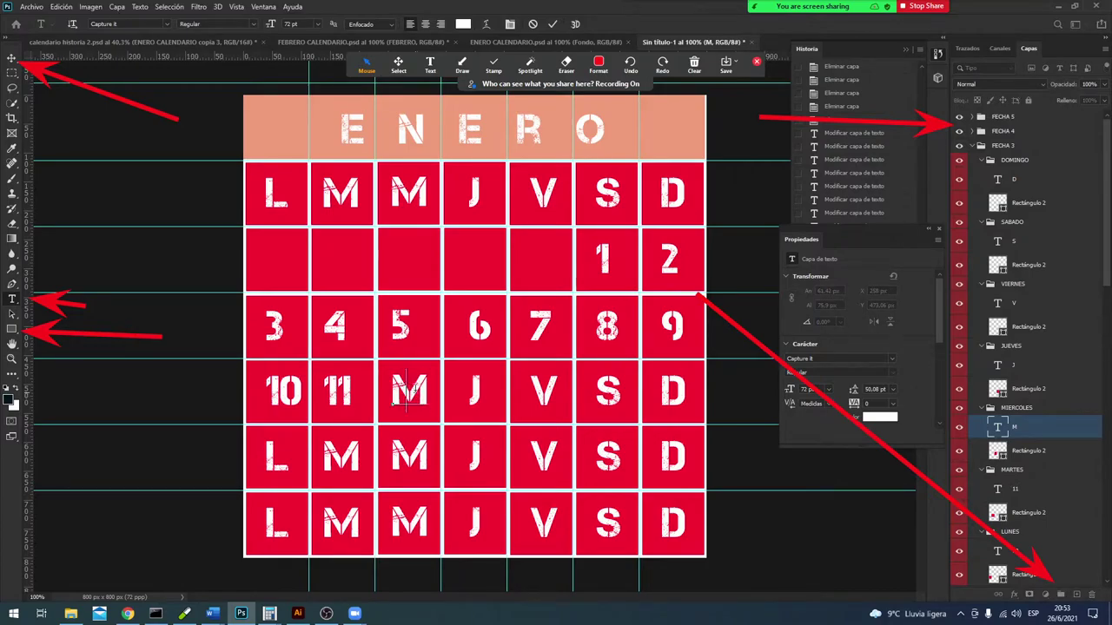
text(12)
click(552, 24)
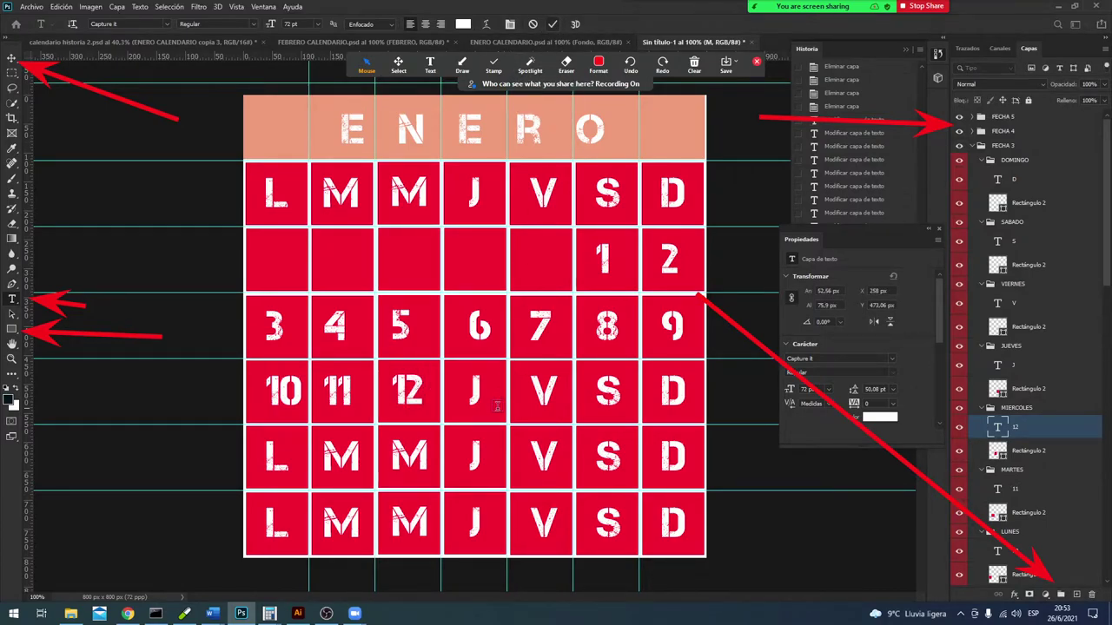
Step: Replace the Thursday-to-Sunday letters with 13, 14, 15 and 16, then select the next row's Monday L
double_click(474, 393)
text(1)
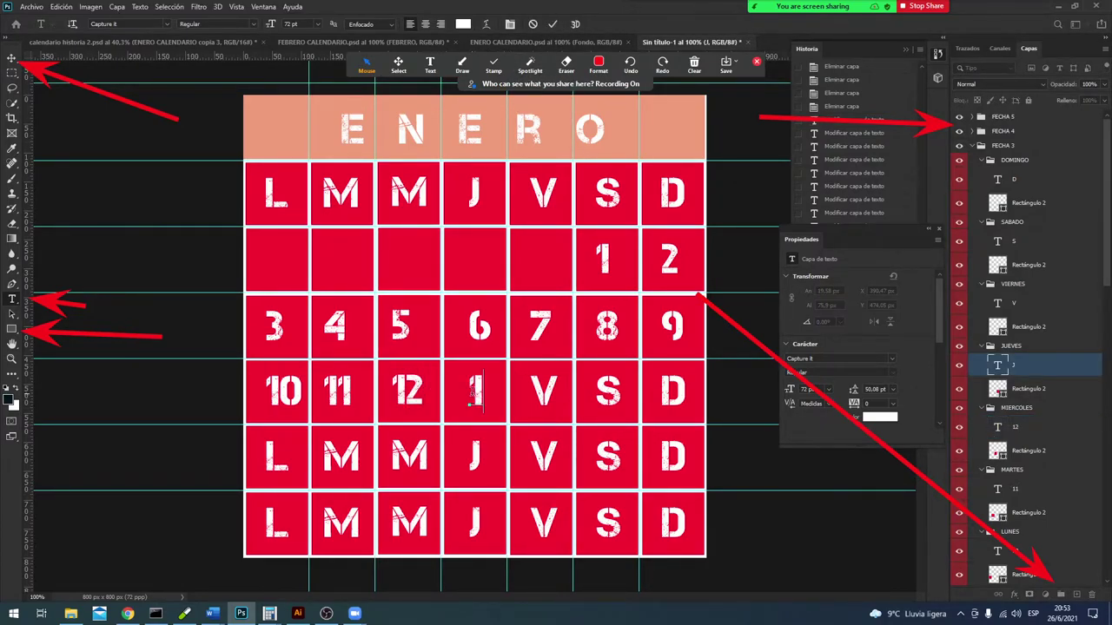
text(3)
click(556, 24)
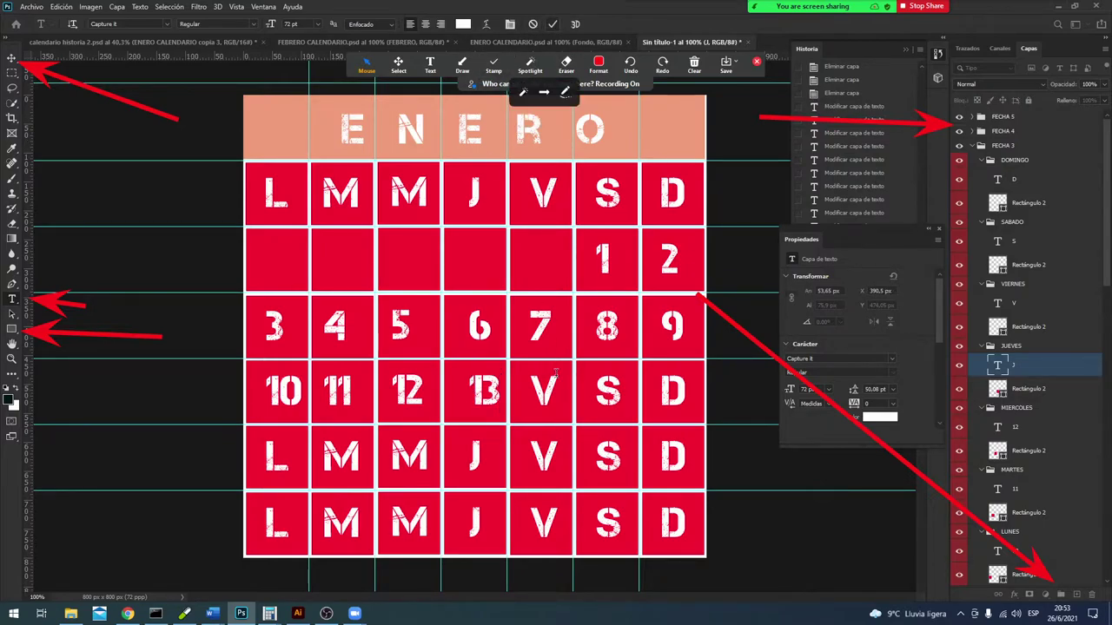
double_click(544, 393)
text(1)
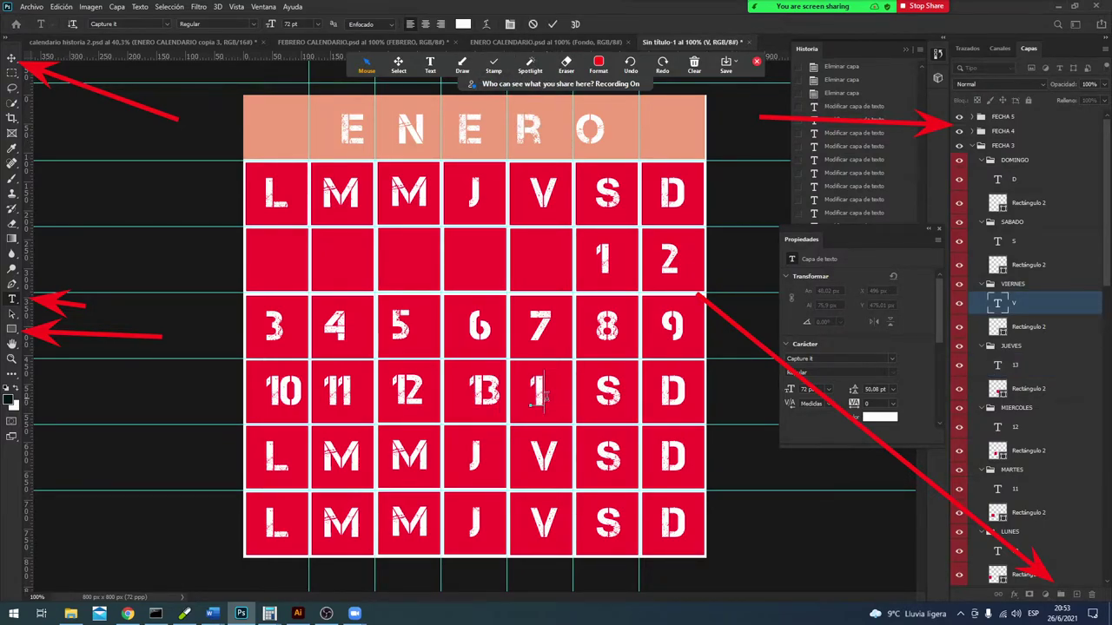
text(4)
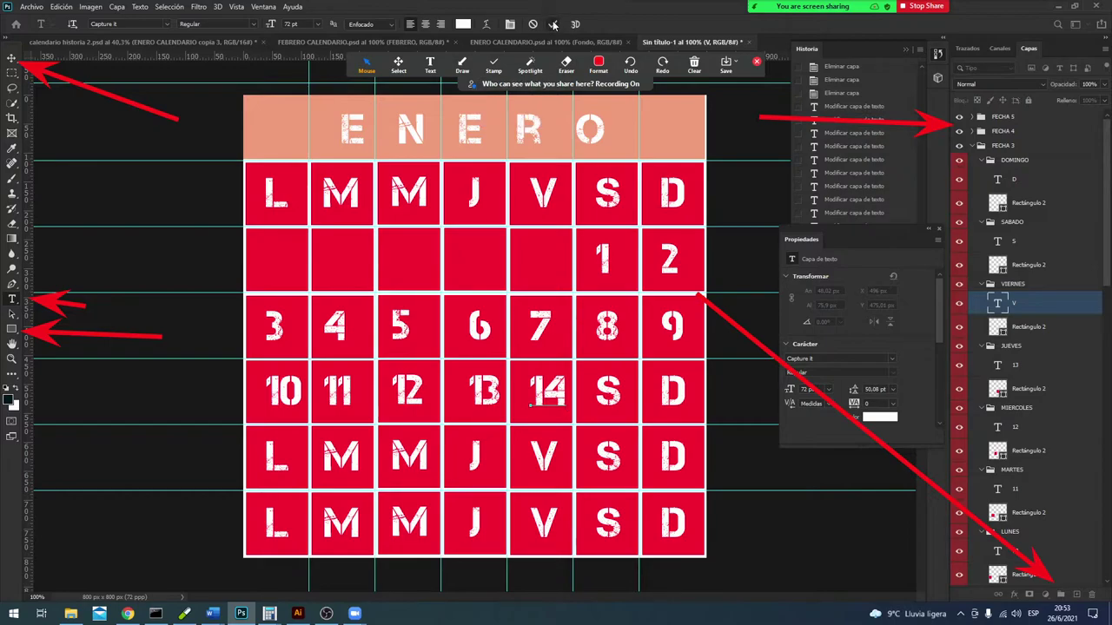
click(555, 23)
double_click(608, 392)
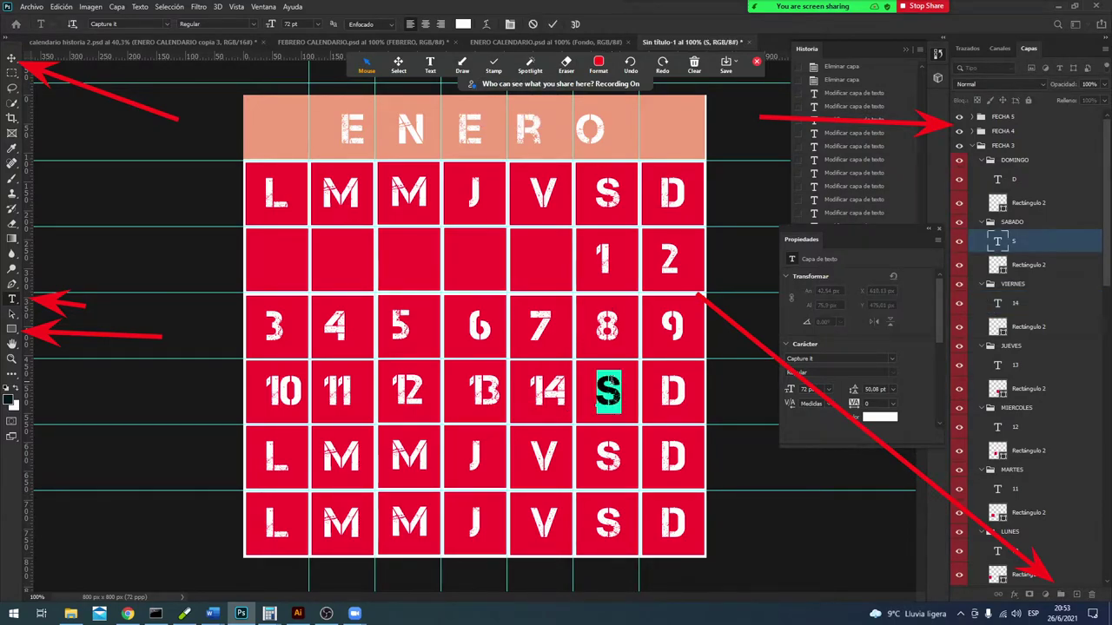
text(15)
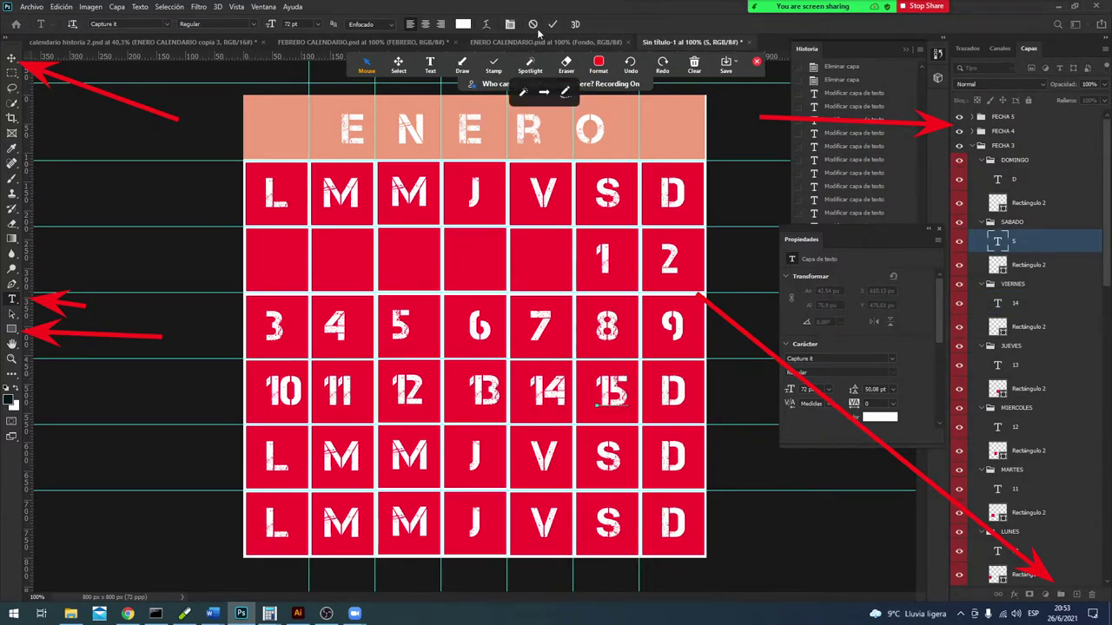
click(555, 24)
double_click(673, 391)
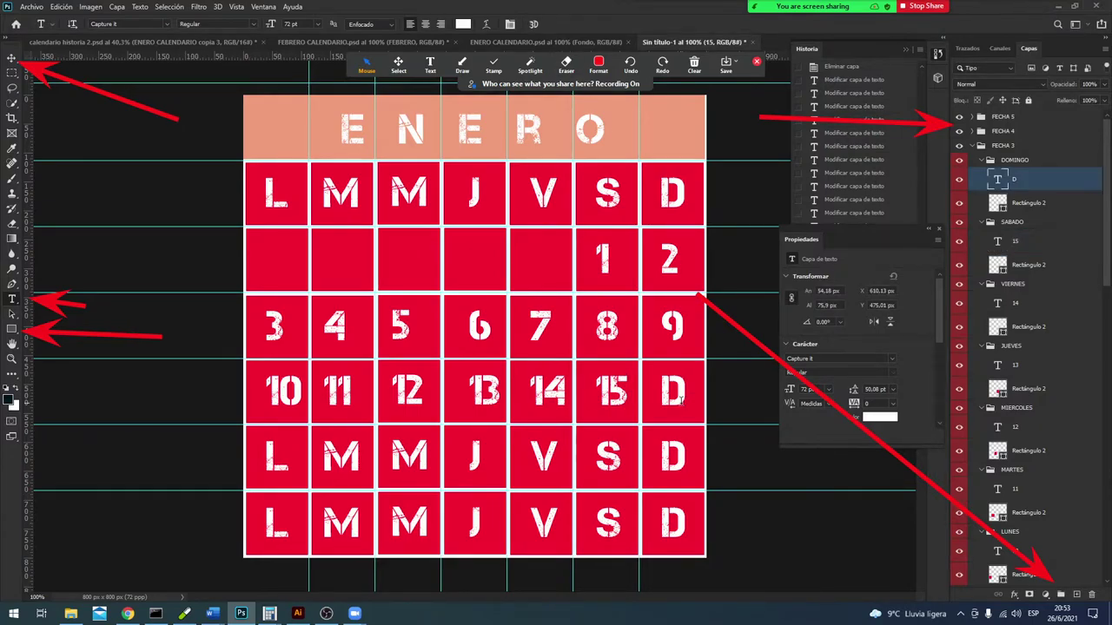
text(1)
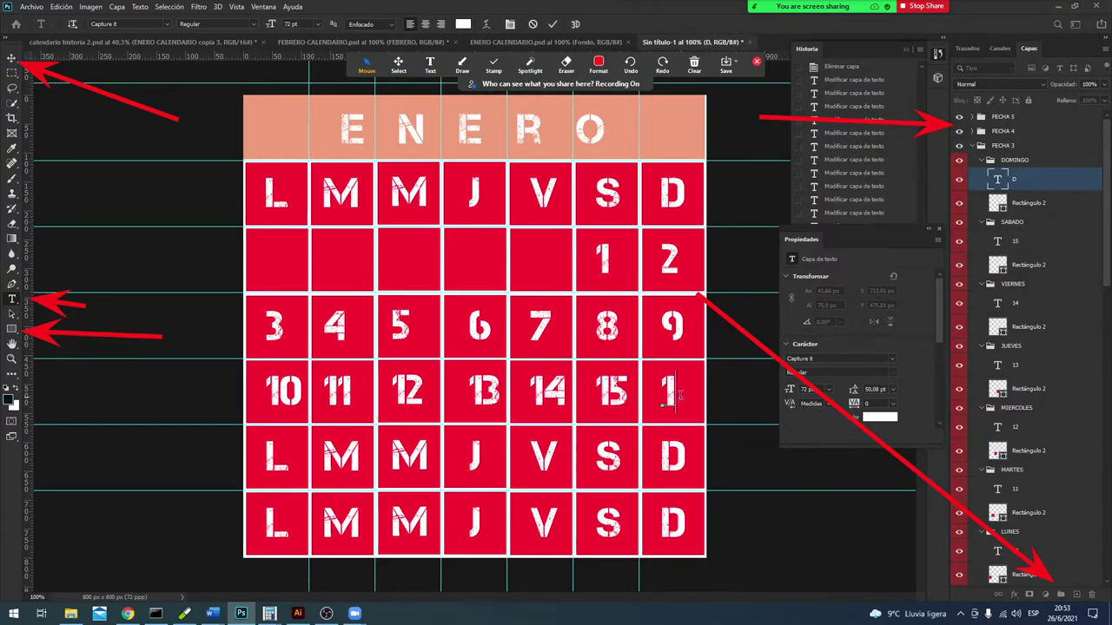
text(6)
click(551, 24)
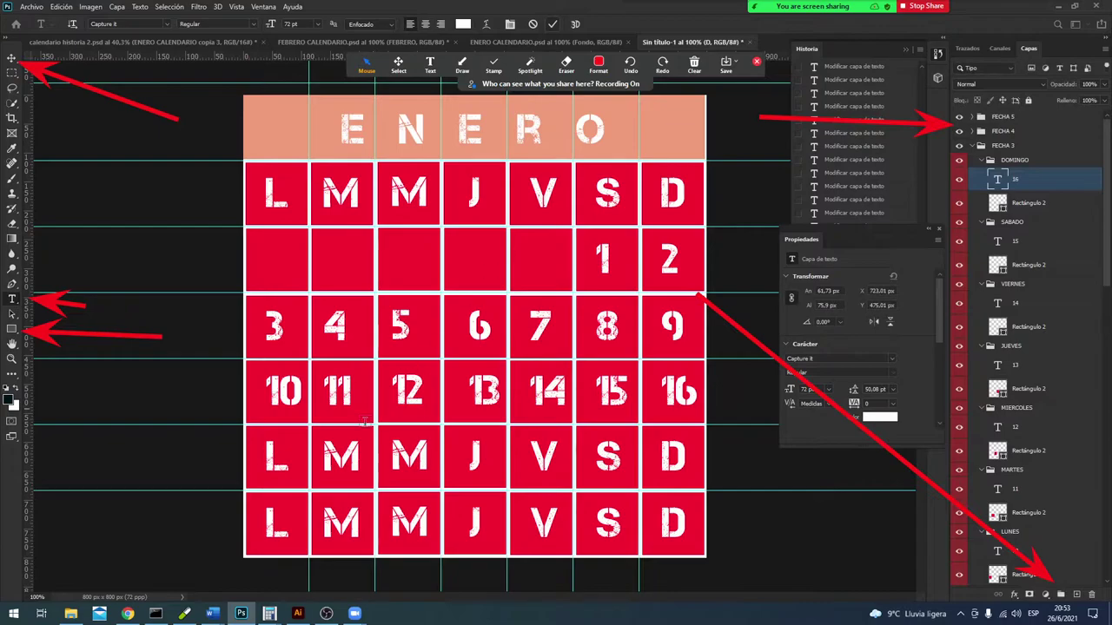
double_click(271, 461)
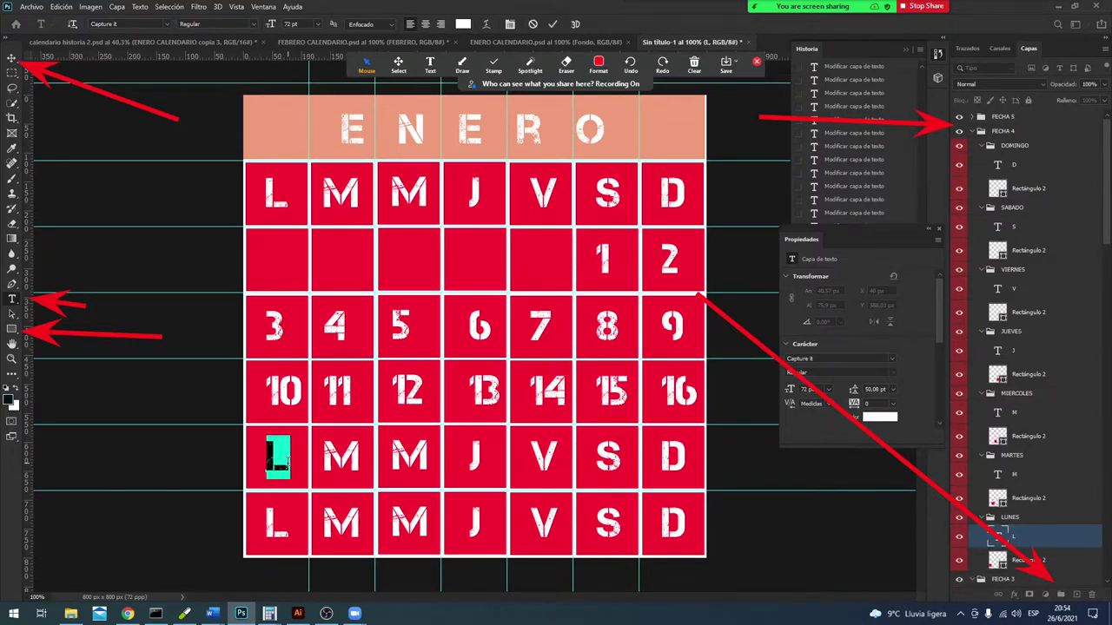
Step: Enter 17, 18 and 19 in the Monday-to-Wednesday cells of ENERO's fifth row
text(17)
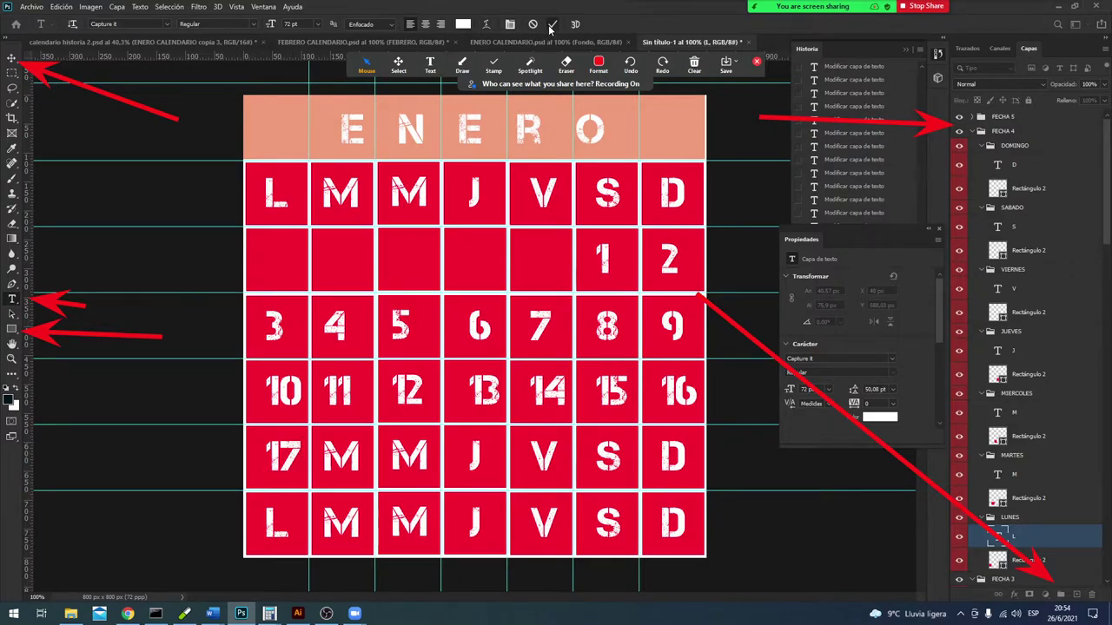
click(551, 23)
double_click(341, 458)
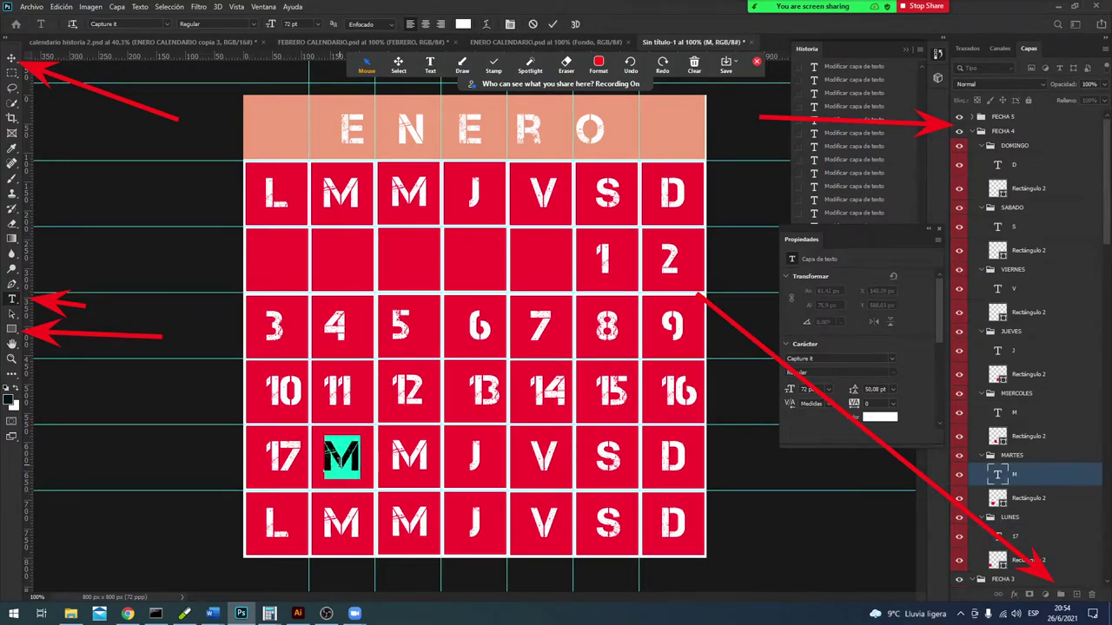
text(18)
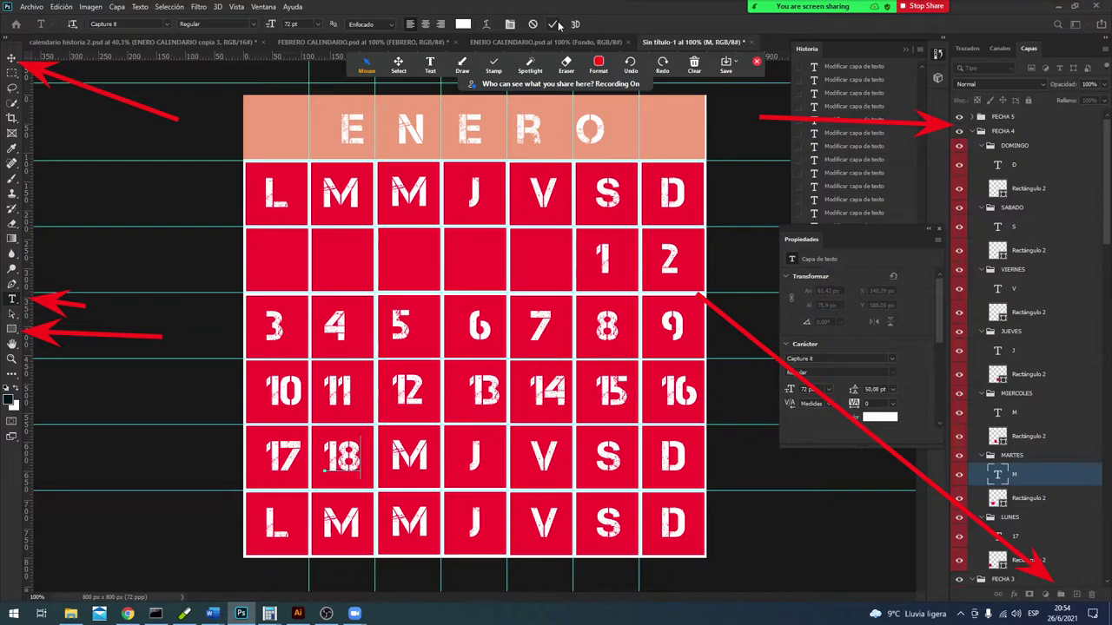
click(558, 24)
double_click(424, 456)
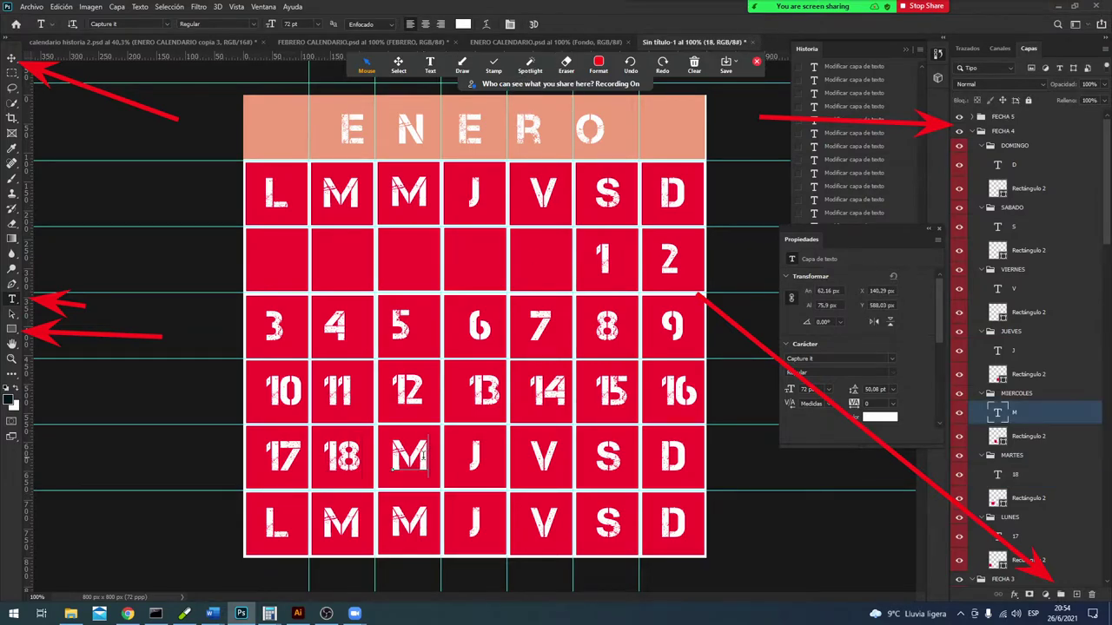
text(1)
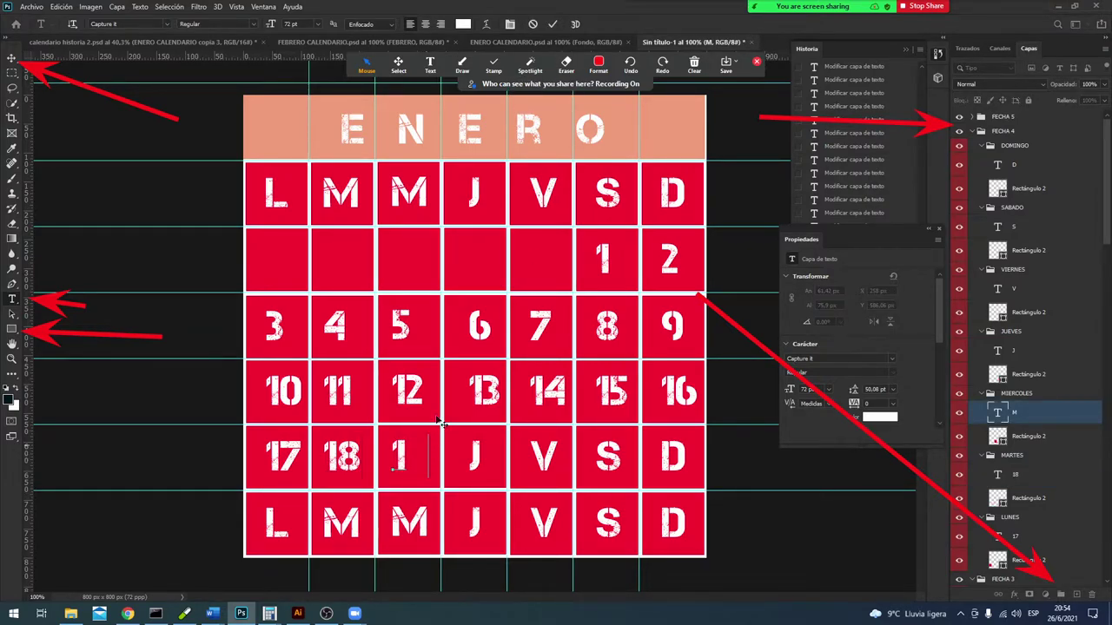
text(9)
click(553, 25)
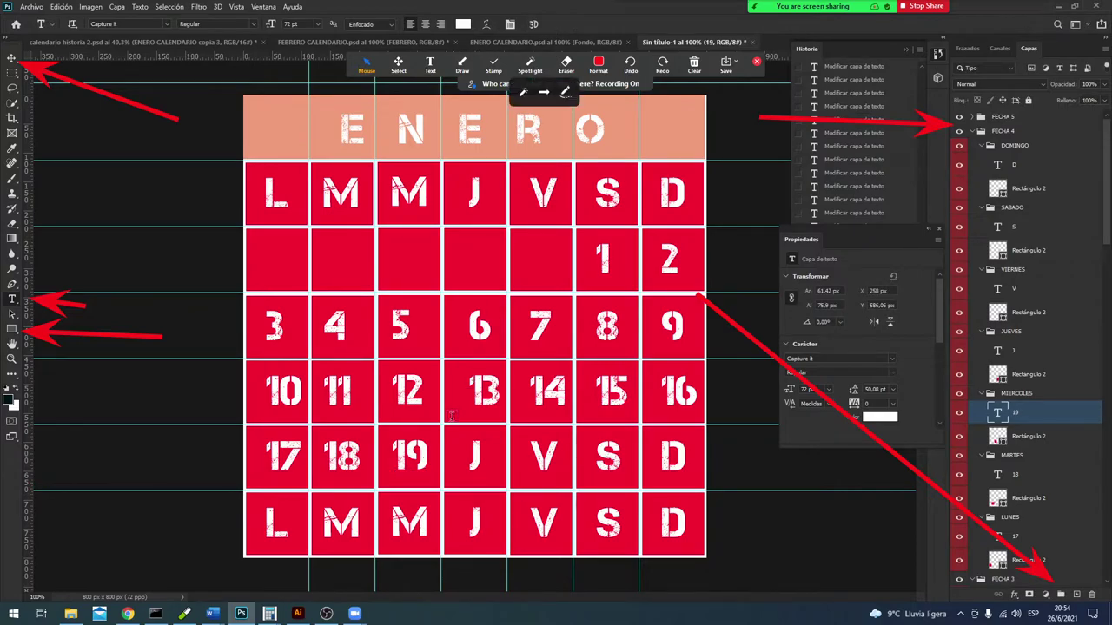
Step: Enter 20, 21, 22 and 23 in Thursday to Sunday, then select the bottom-left L
double_click(474, 456)
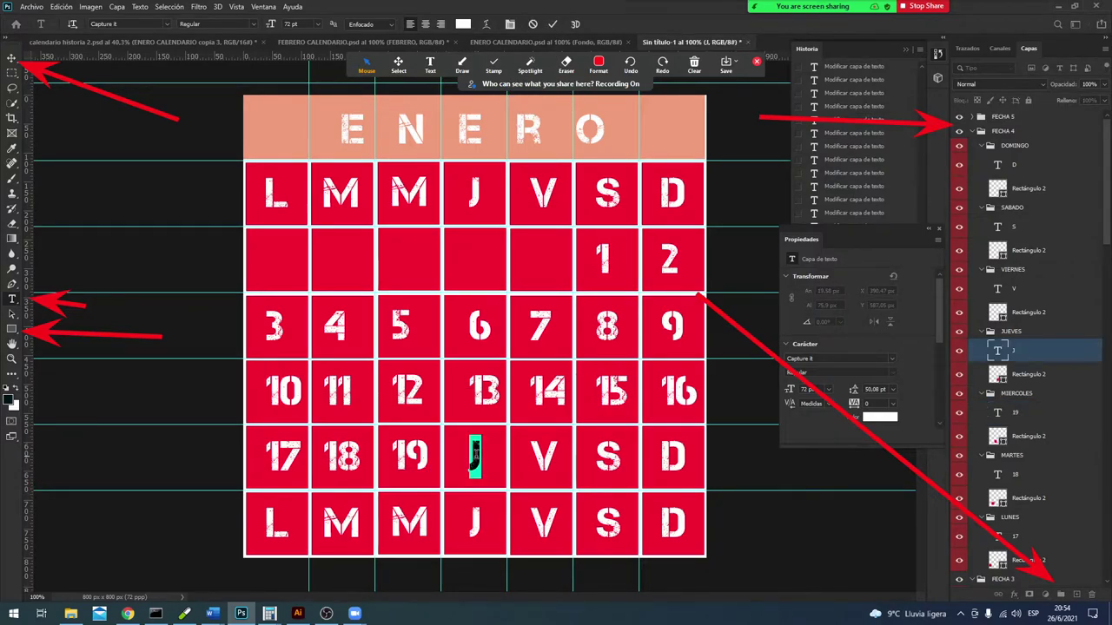
text(20)
click(553, 24)
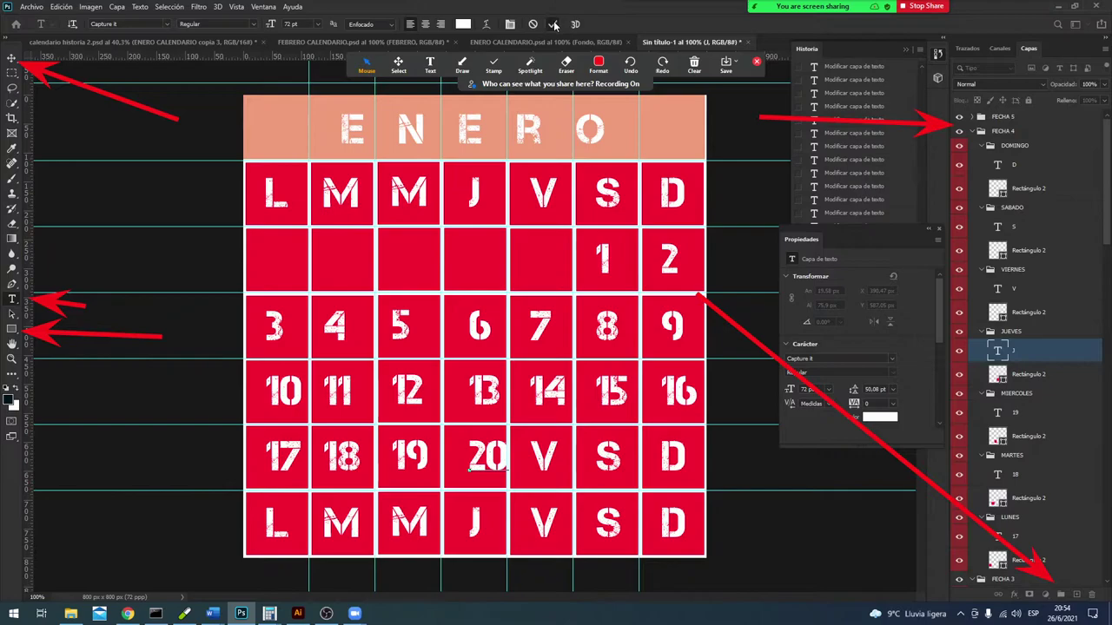
double_click(544, 456)
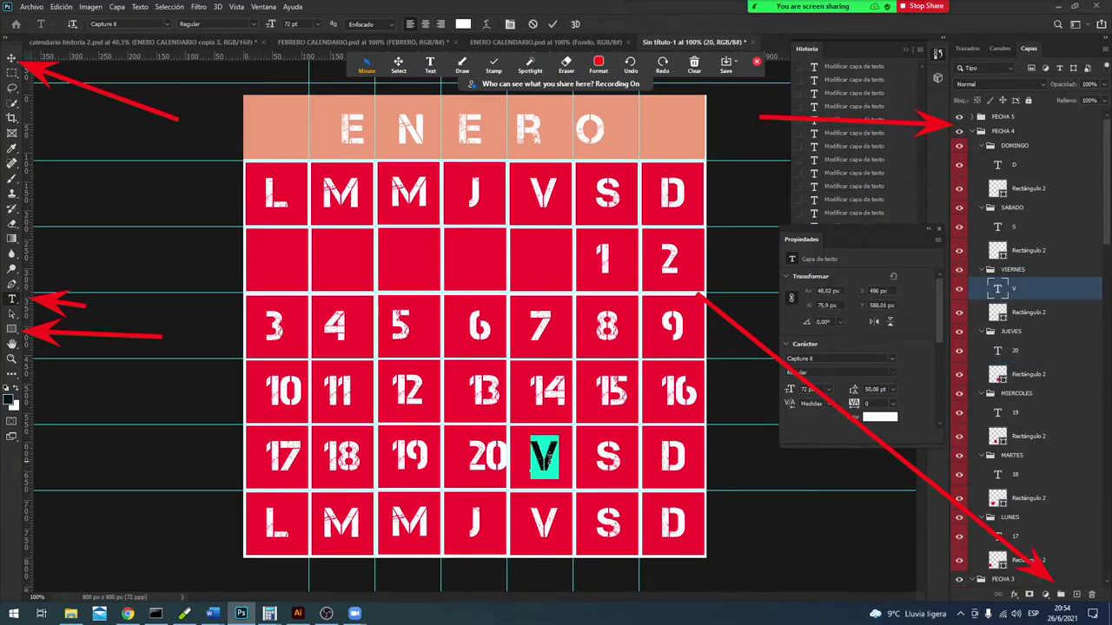
text(21)
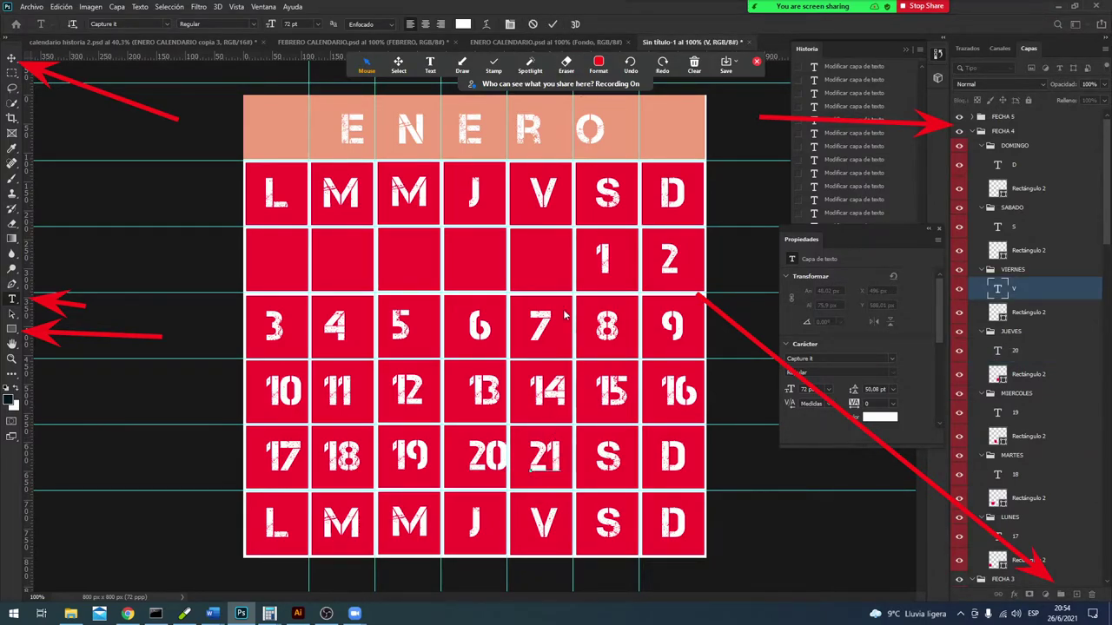
click(553, 25)
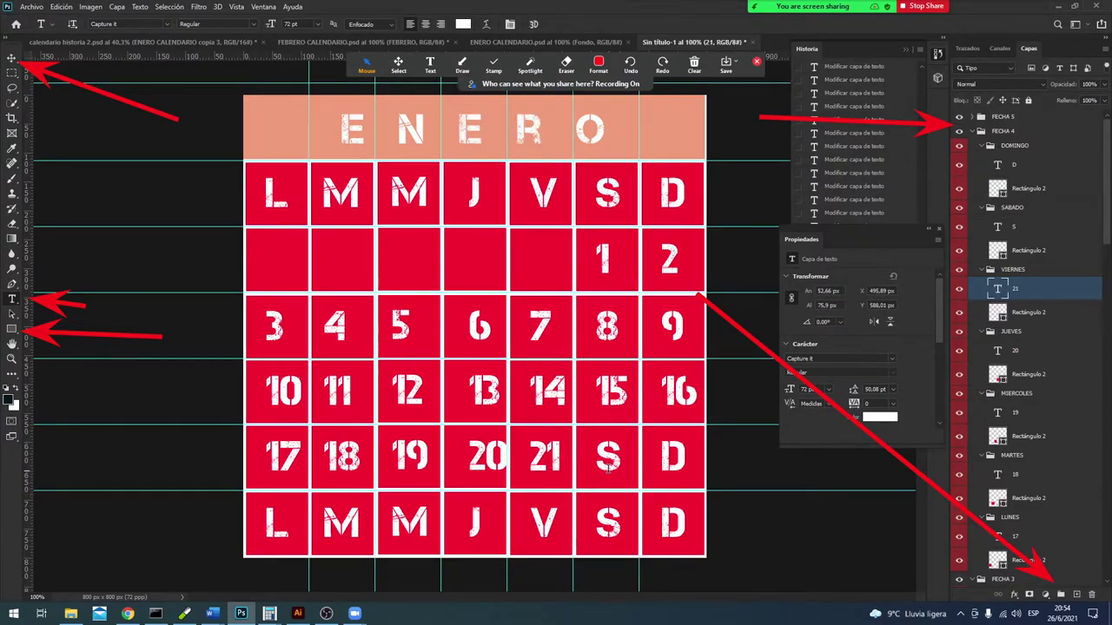
double_click(607, 456)
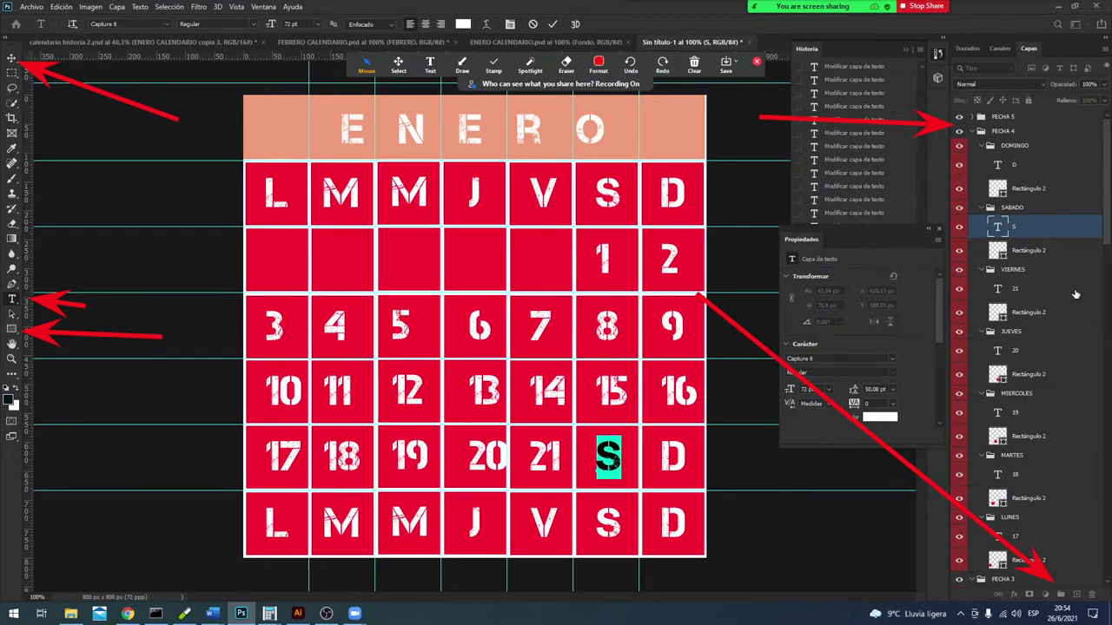
text(22)
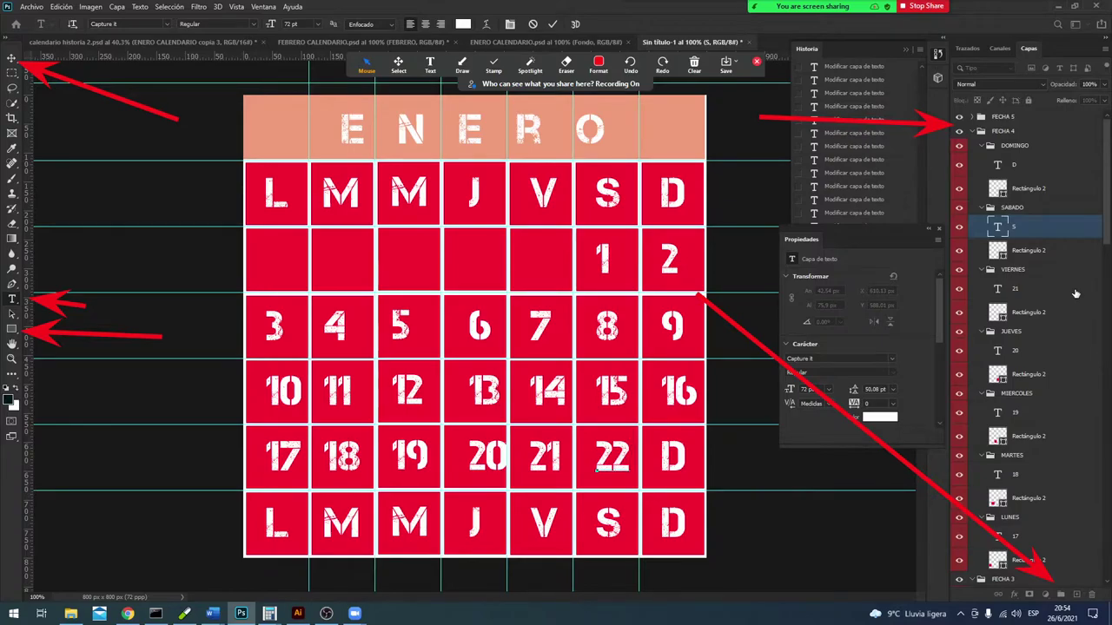
click(552, 23)
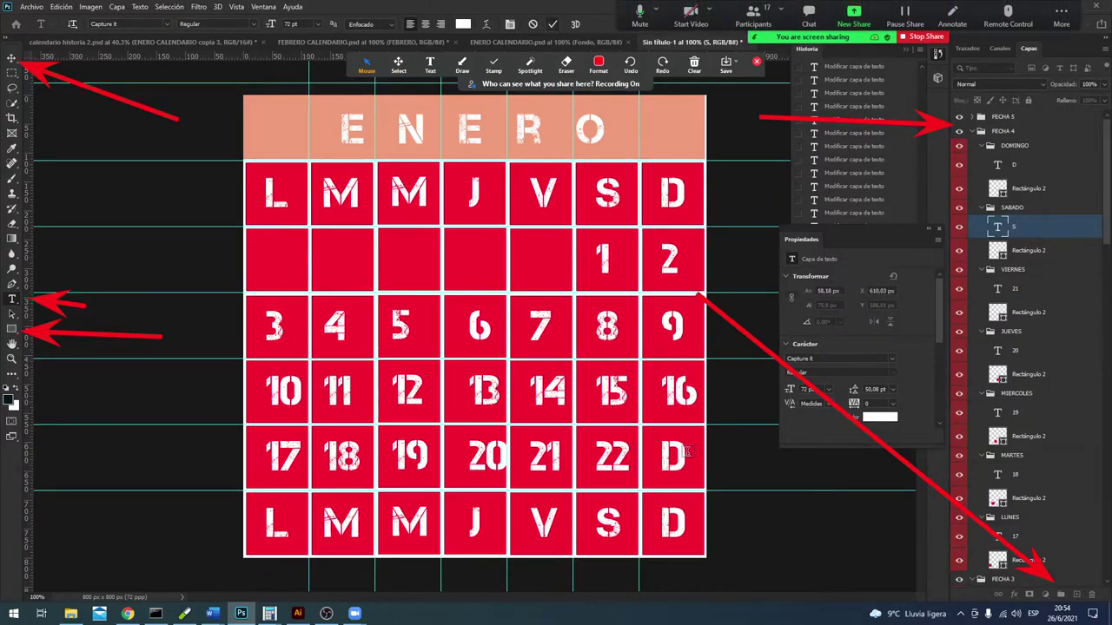
double_click(673, 458)
text(2)
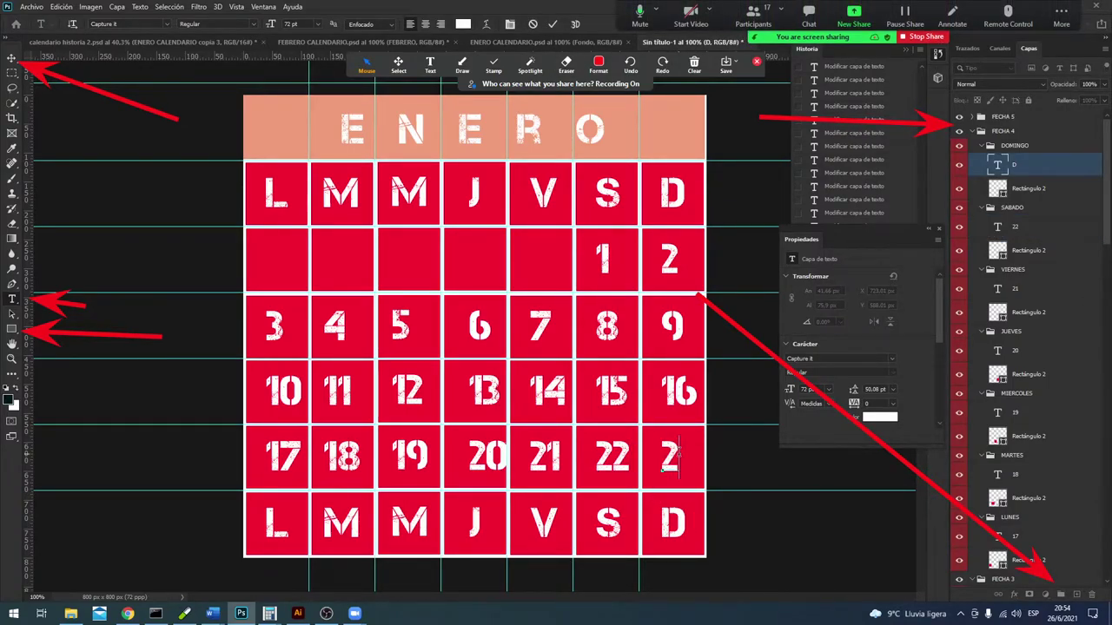
text(3)
click(552, 24)
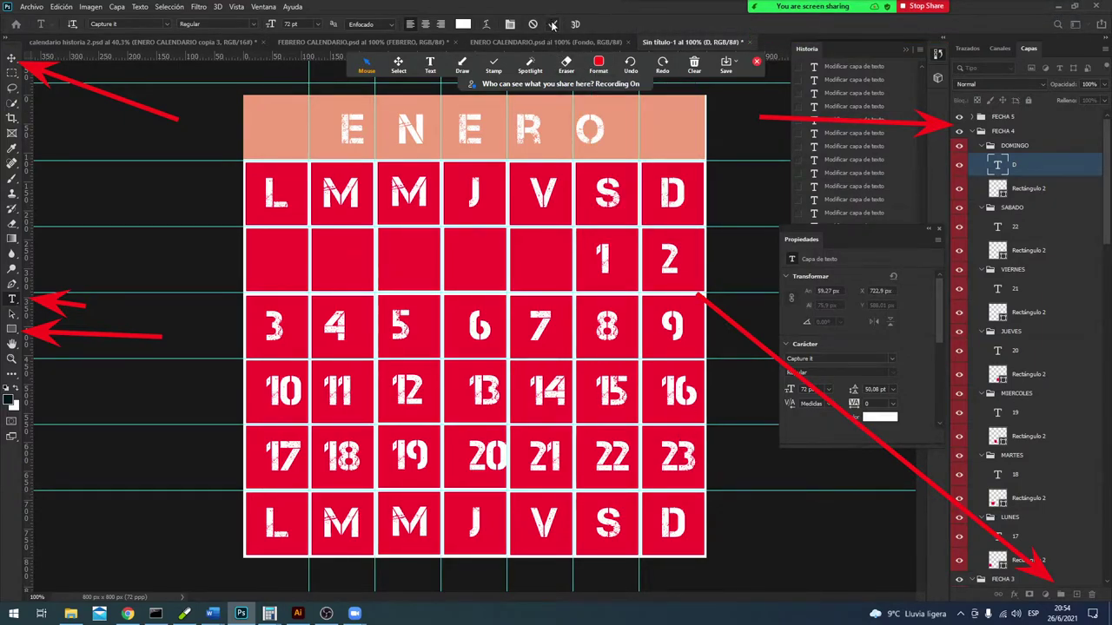
double_click(278, 524)
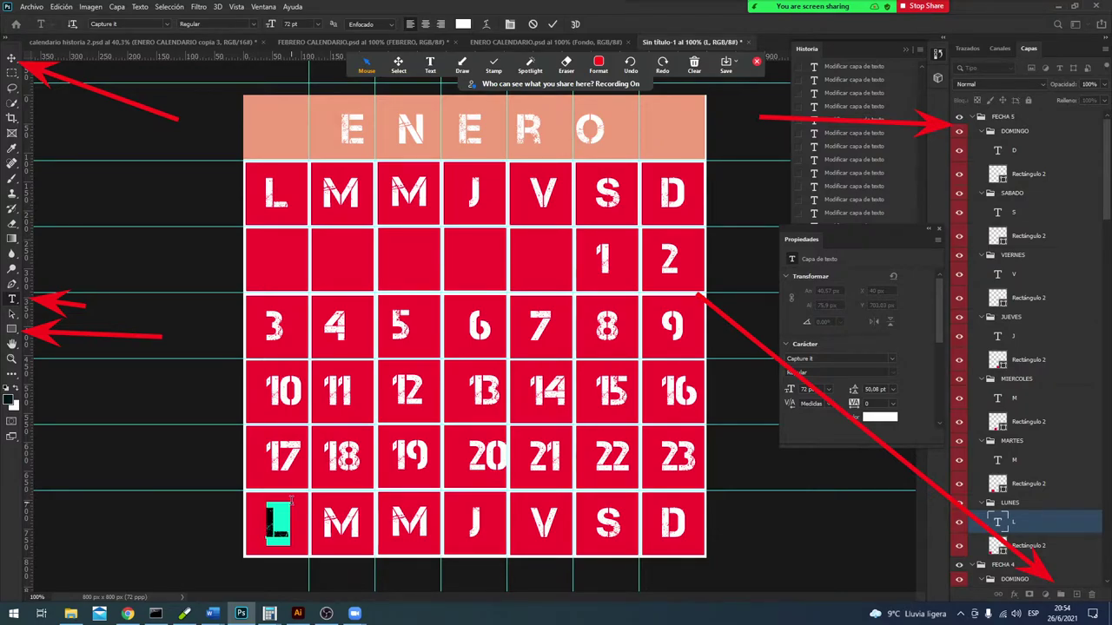
Step: Enter 24, 25 and 26 in the Monday-to-Wednesday cells of ENERO's last row
text(2)
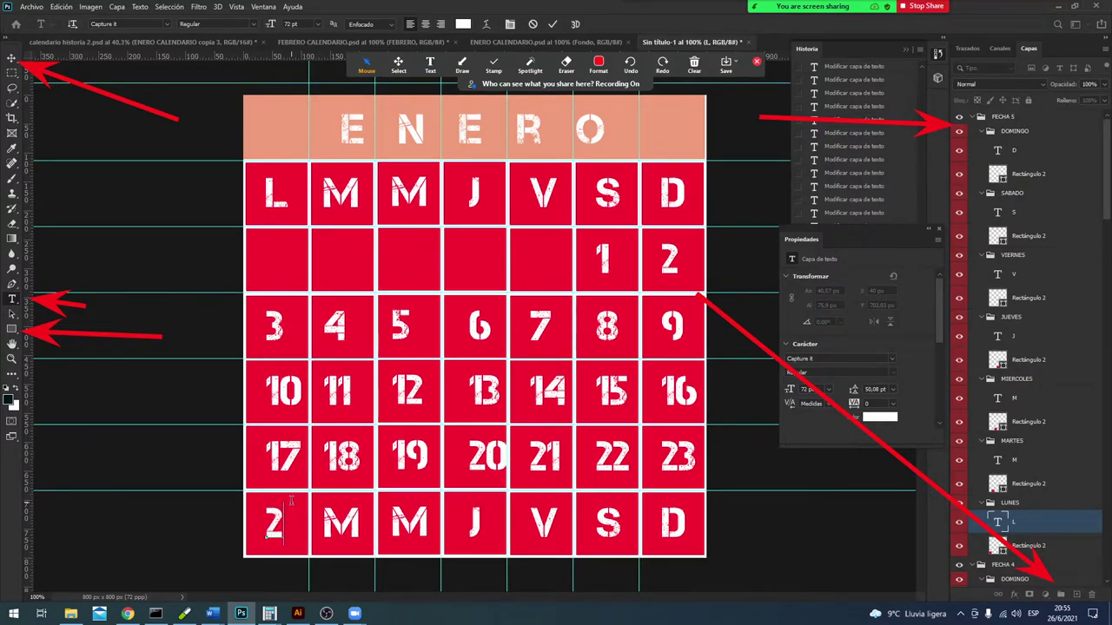
text(4)
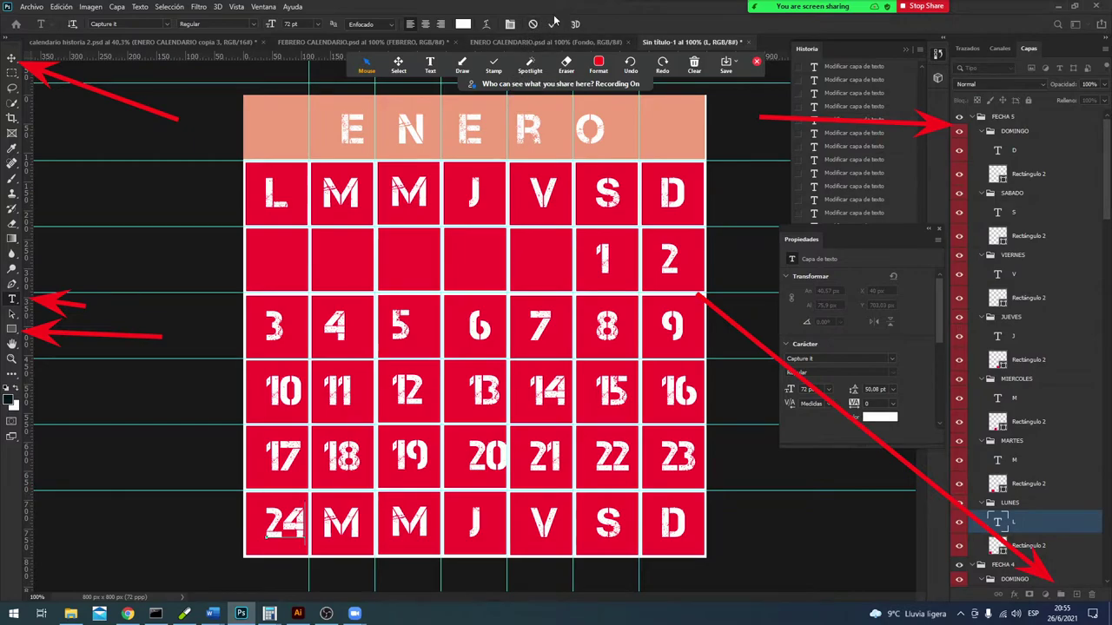
click(552, 23)
double_click(344, 524)
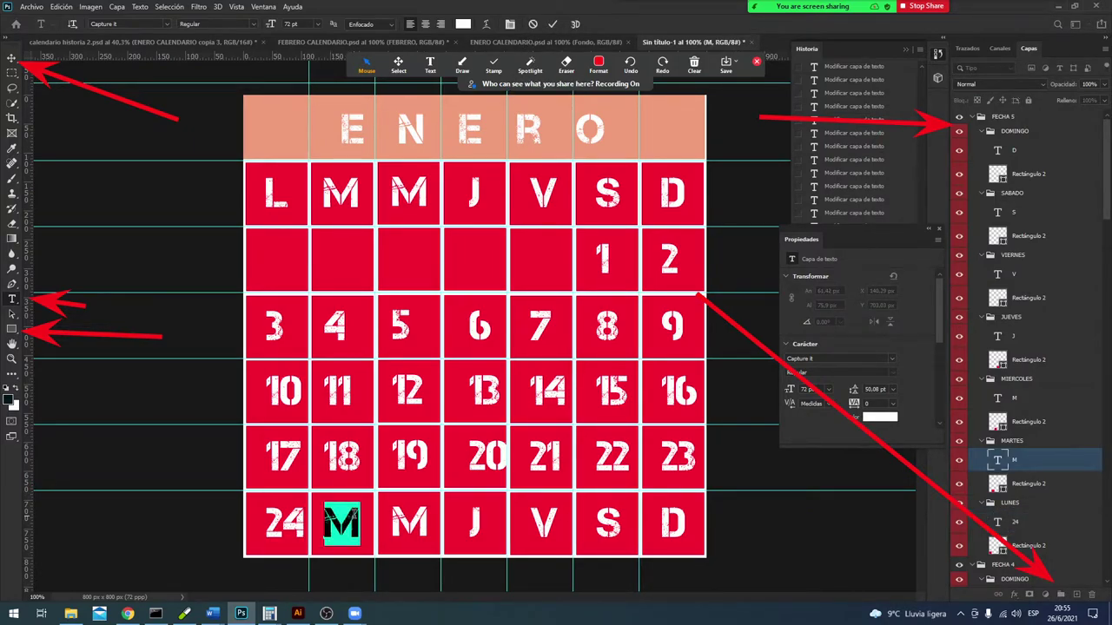
text(25)
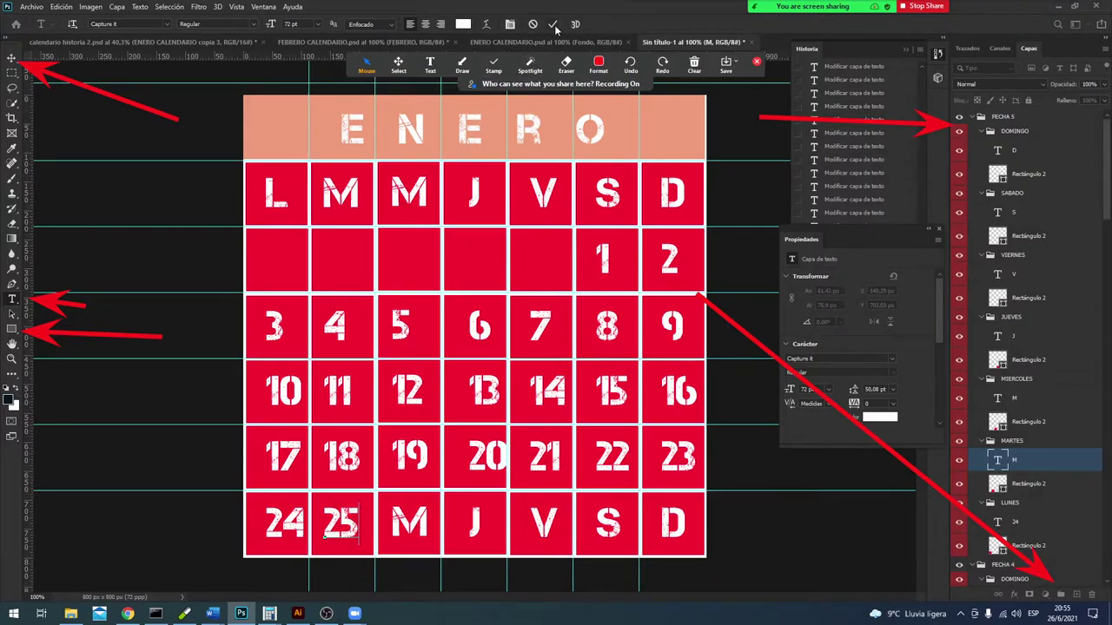
click(552, 23)
click(392, 525)
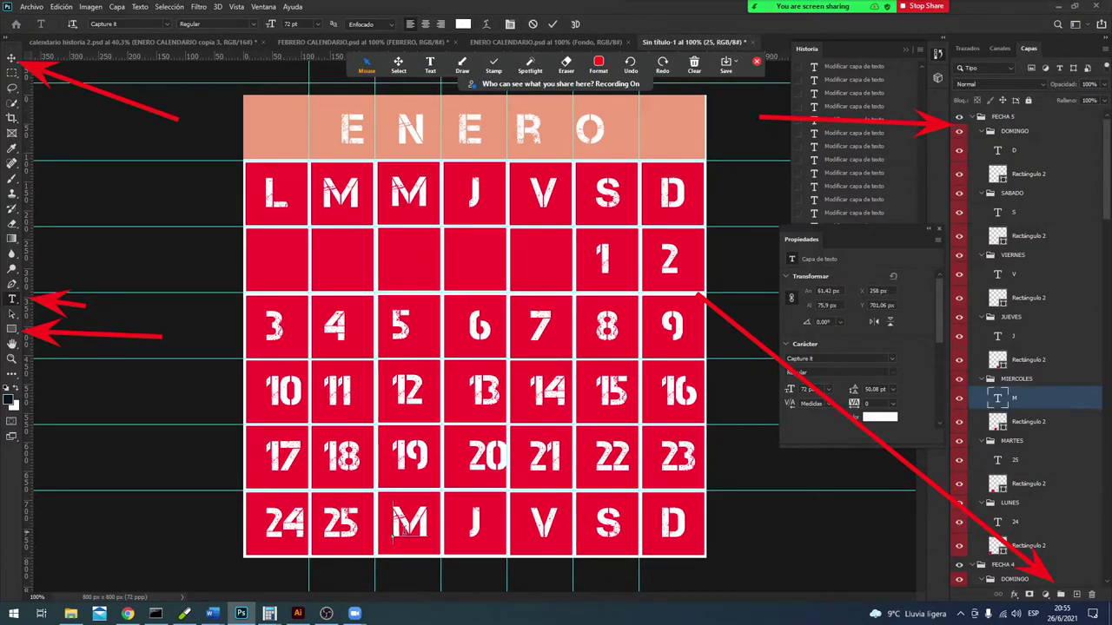
double_click(392, 525)
text(26)
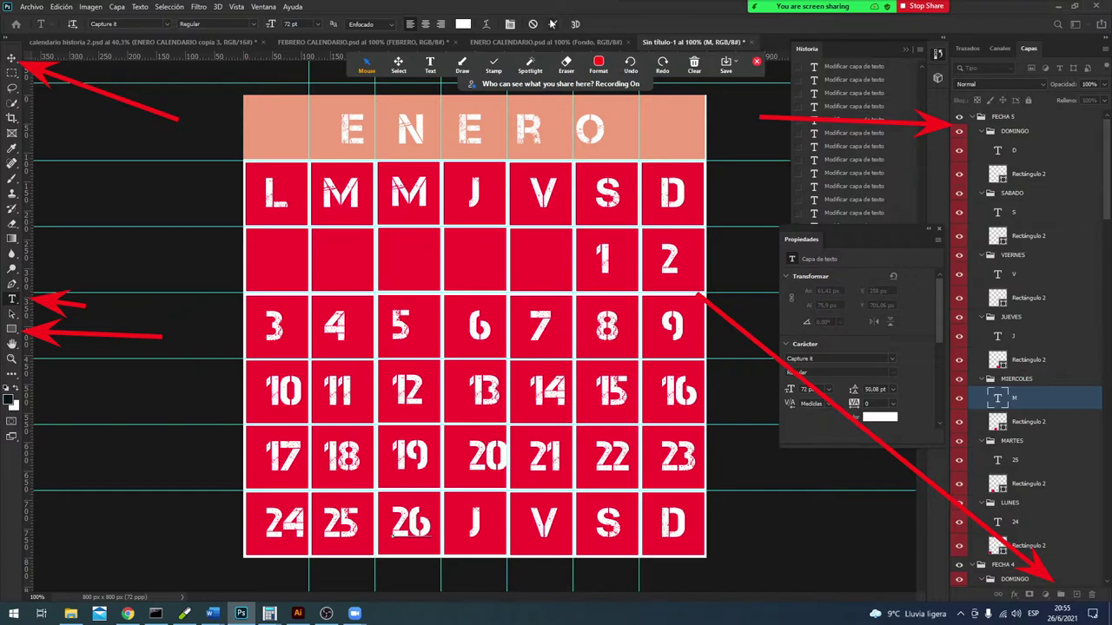
click(552, 23)
Step: Enter 27, 28 and 29 in the last row's Thursday, Friday and Saturday cells
click(475, 521)
double_click(474, 521)
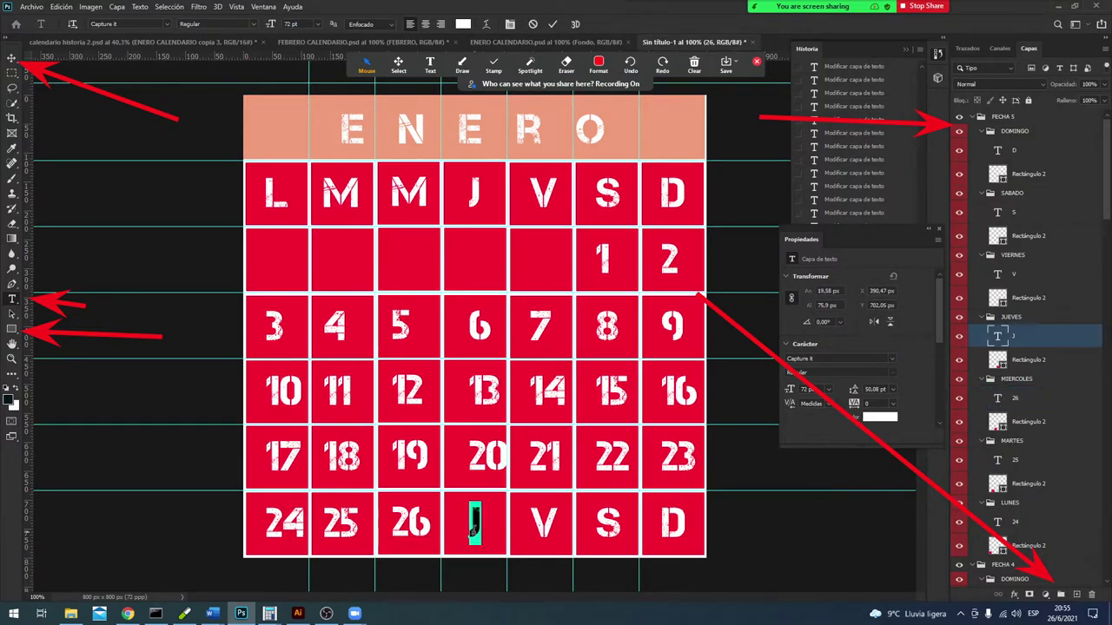
text(27)
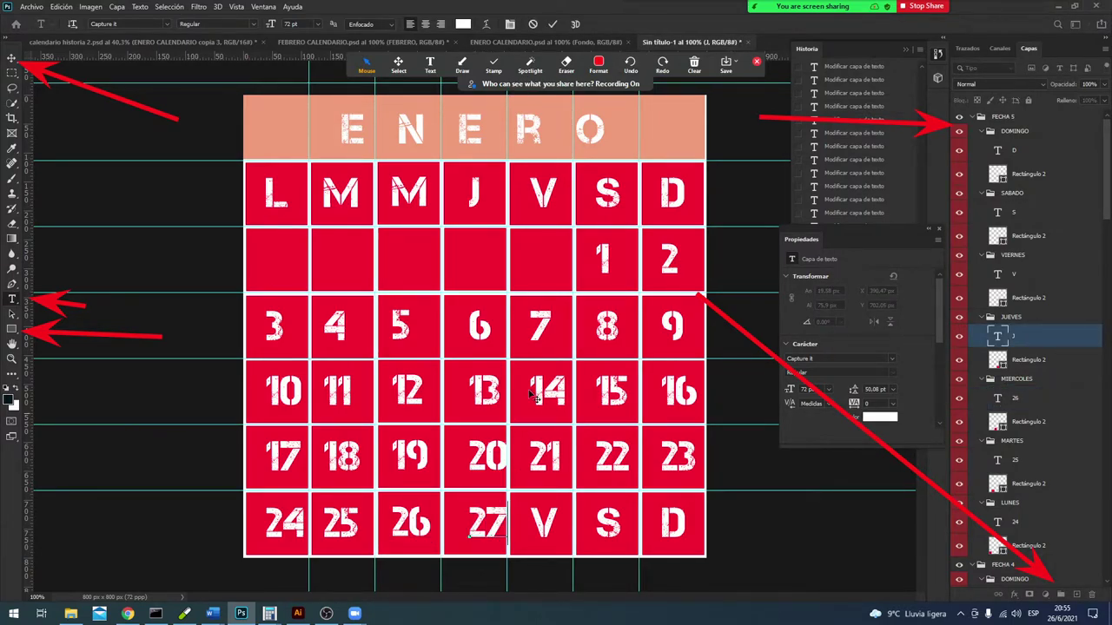
click(552, 23)
click(544, 527)
double_click(543, 525)
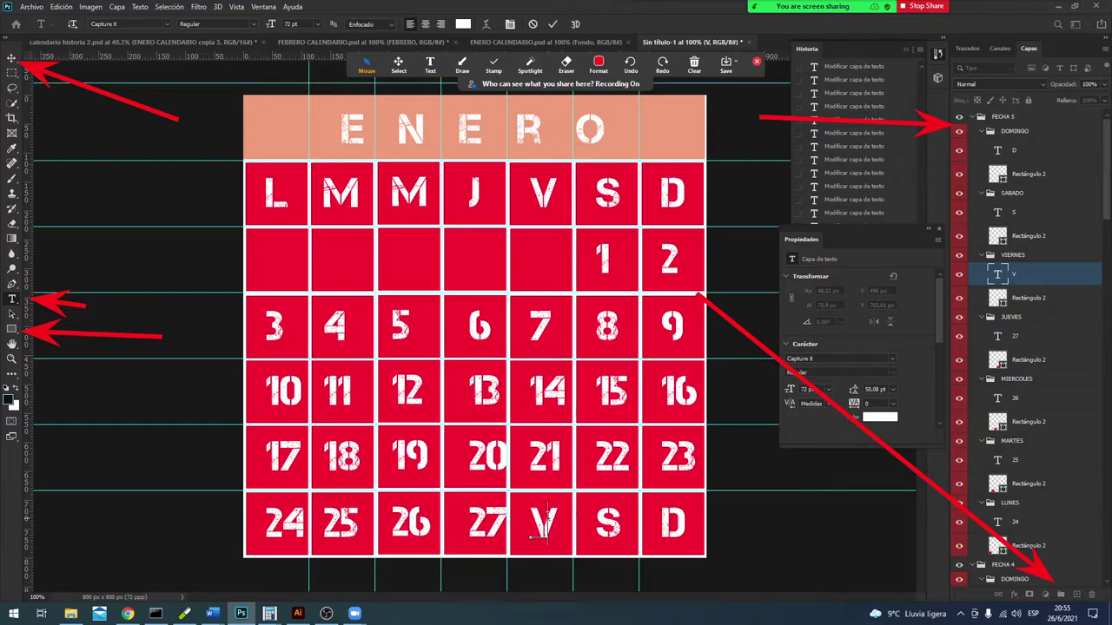
text(28)
click(553, 24)
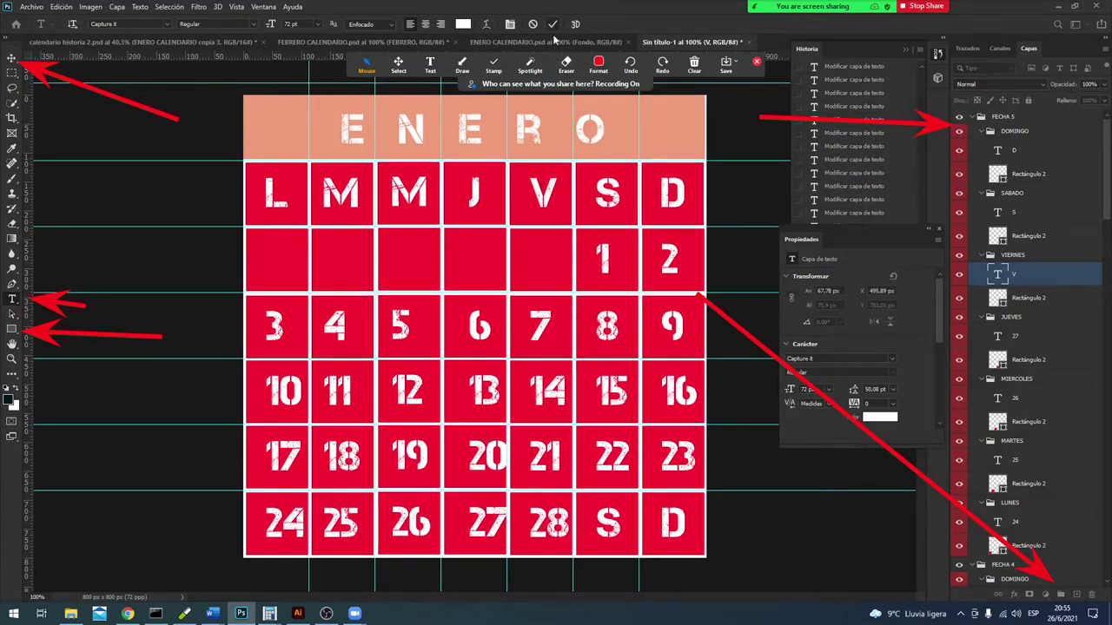
click(610, 527)
double_click(611, 527)
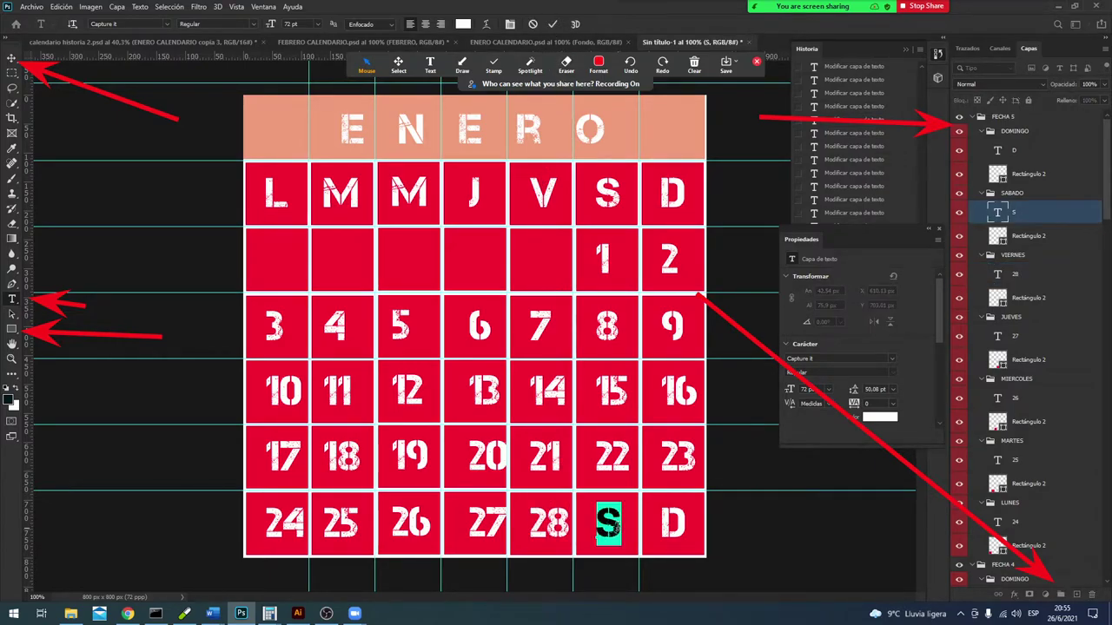
text(29)
click(552, 24)
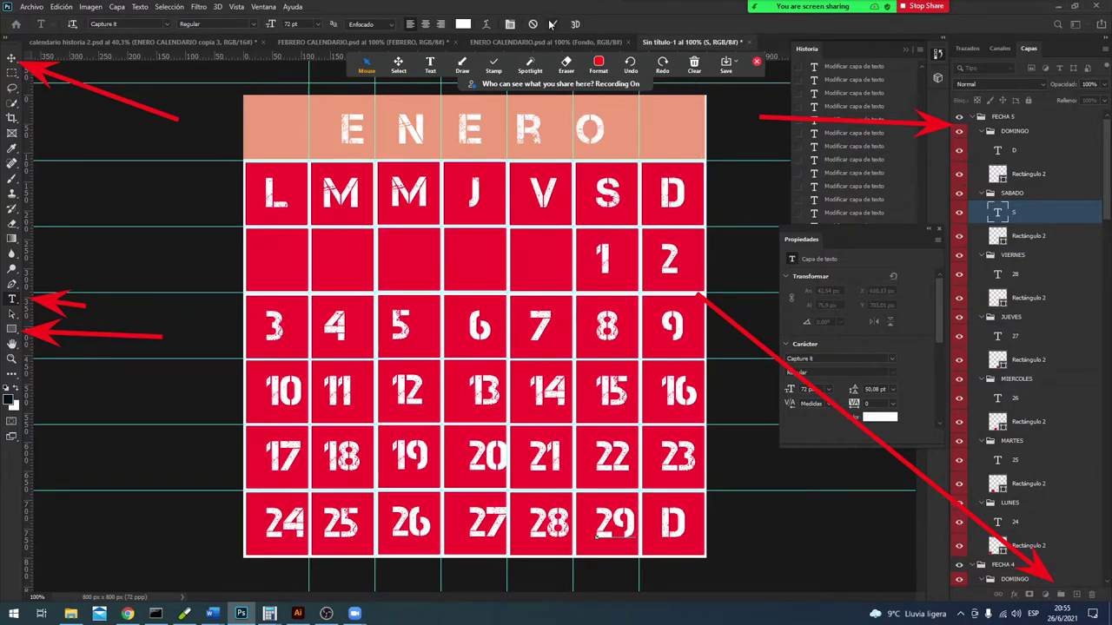
Step: Type 30 in the Sunday cell and bring up the calendario 2022 image results
double_click(673, 527)
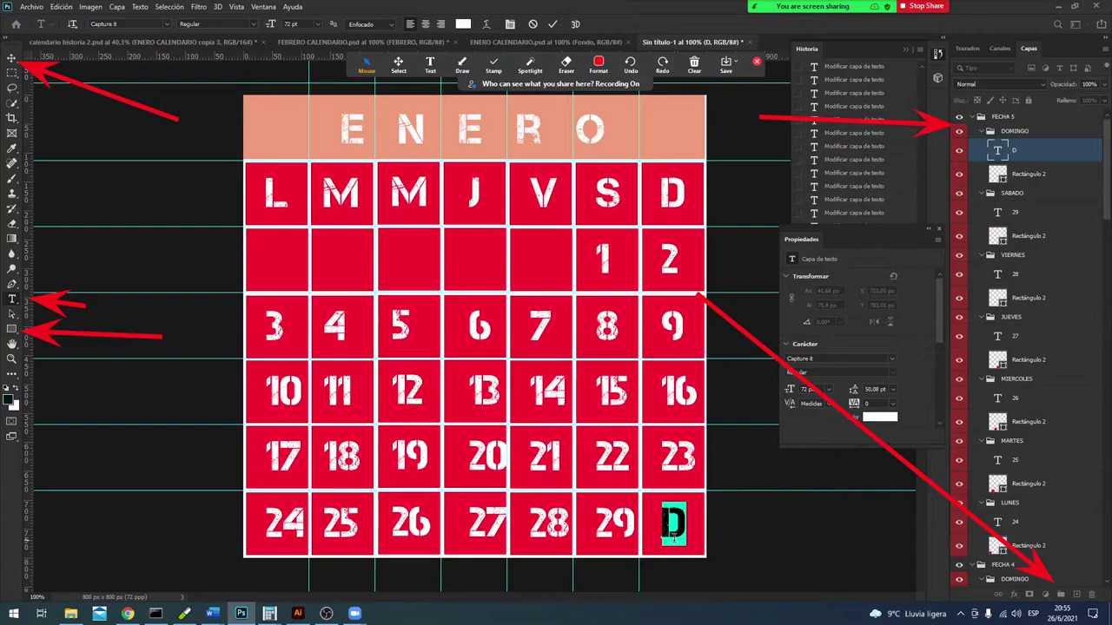
text(30)
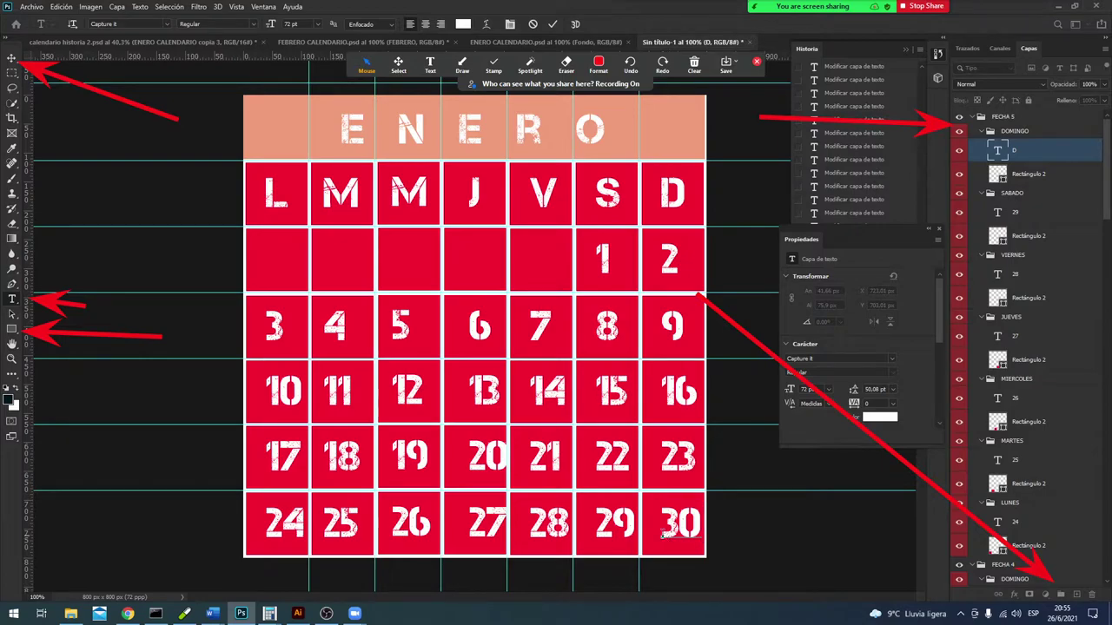
click(130, 615)
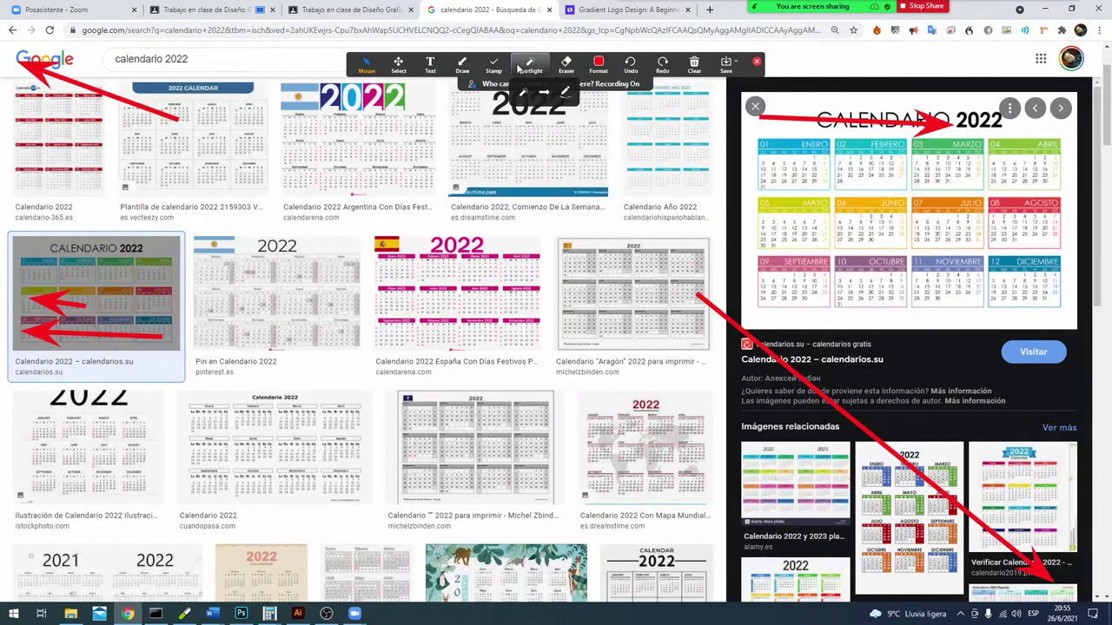
mouse_move(462, 65)
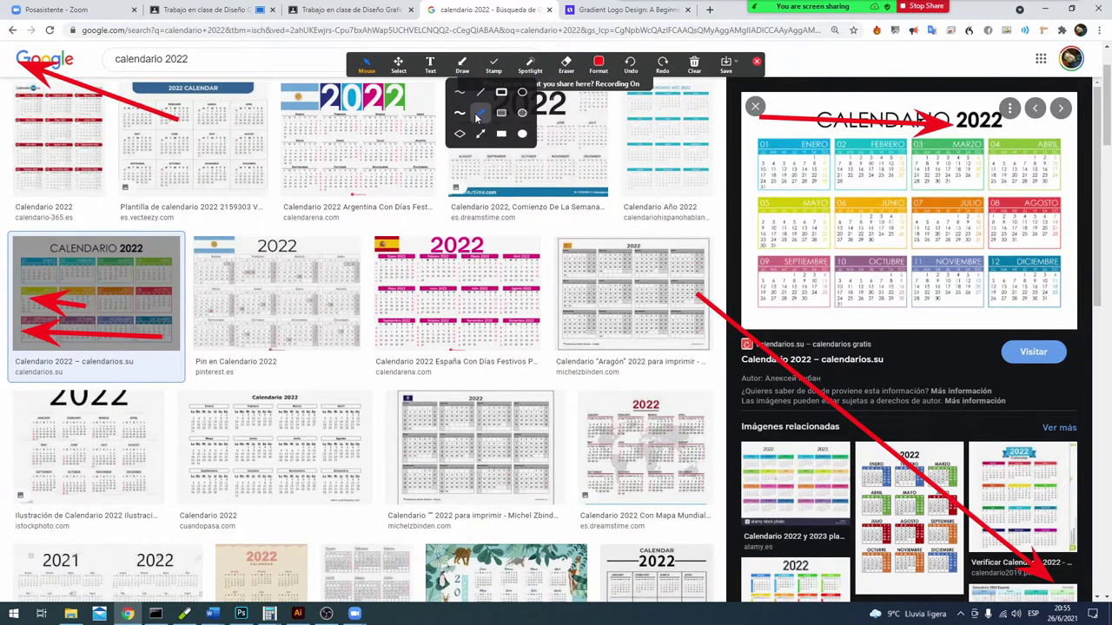
Step: Draw annotation arrows across the month rows and columns of the 2022 calendar reference
click(477, 119)
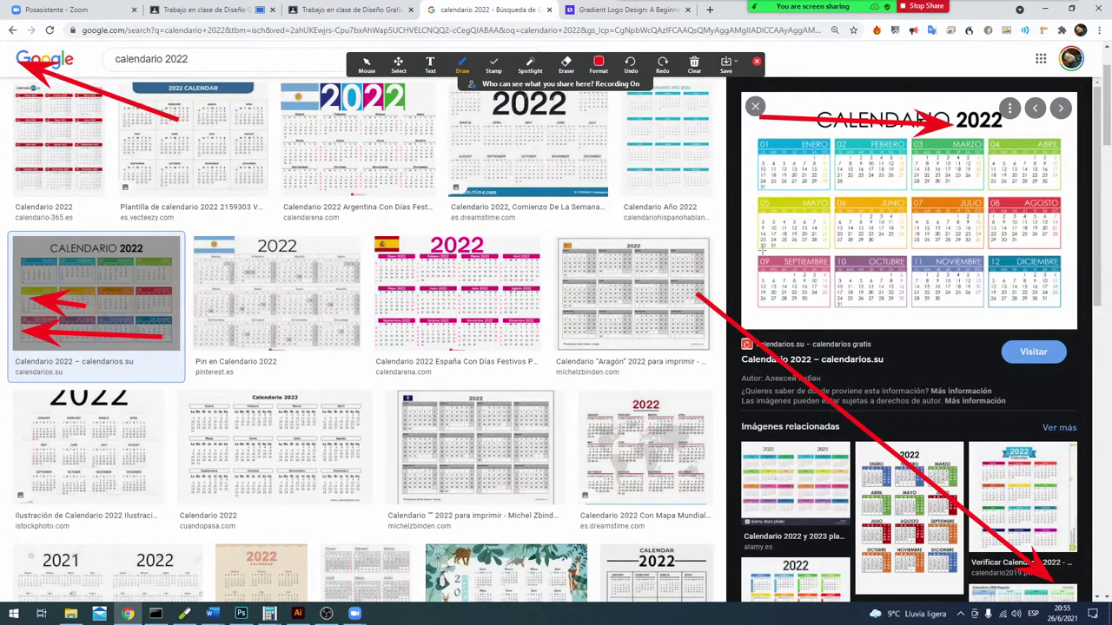
drag(717, 258, 800, 260)
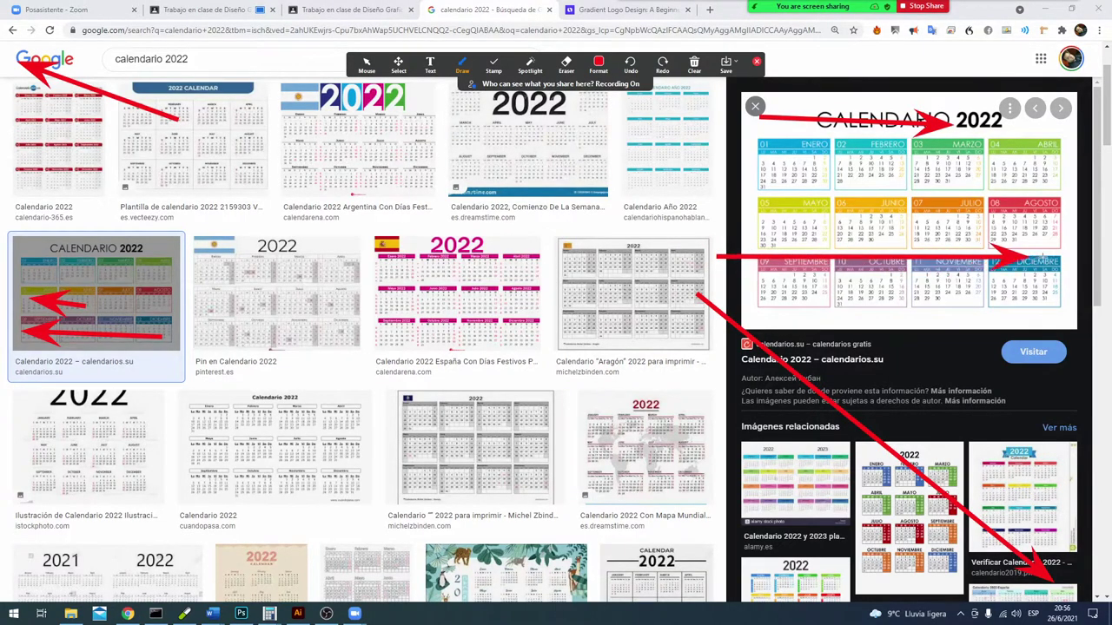
drag(801, 259, 1063, 258)
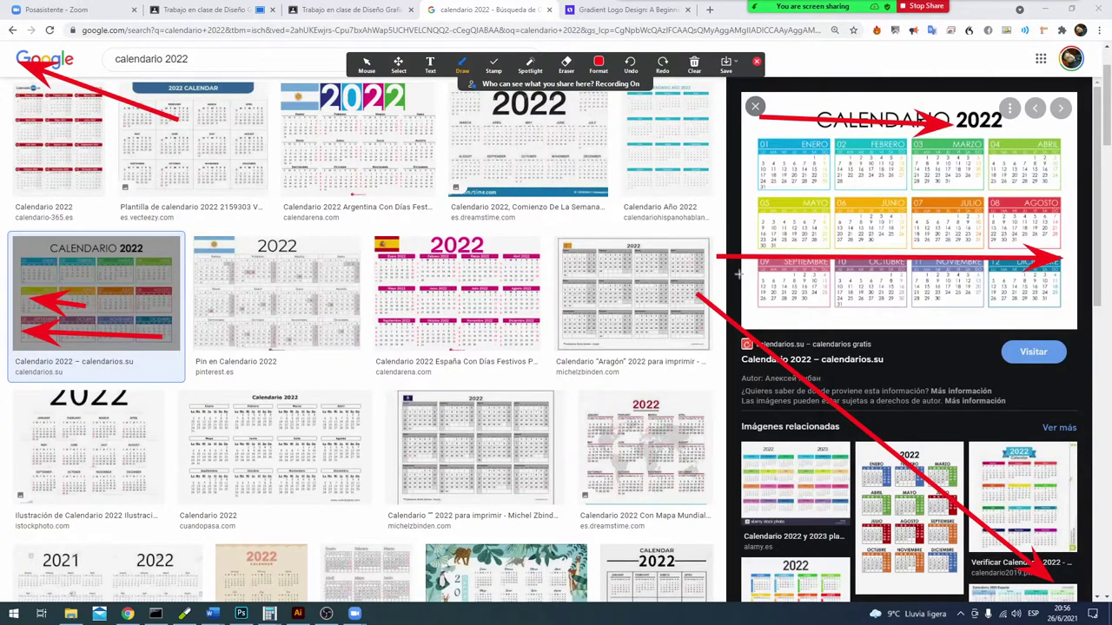
drag(715, 270, 1056, 270)
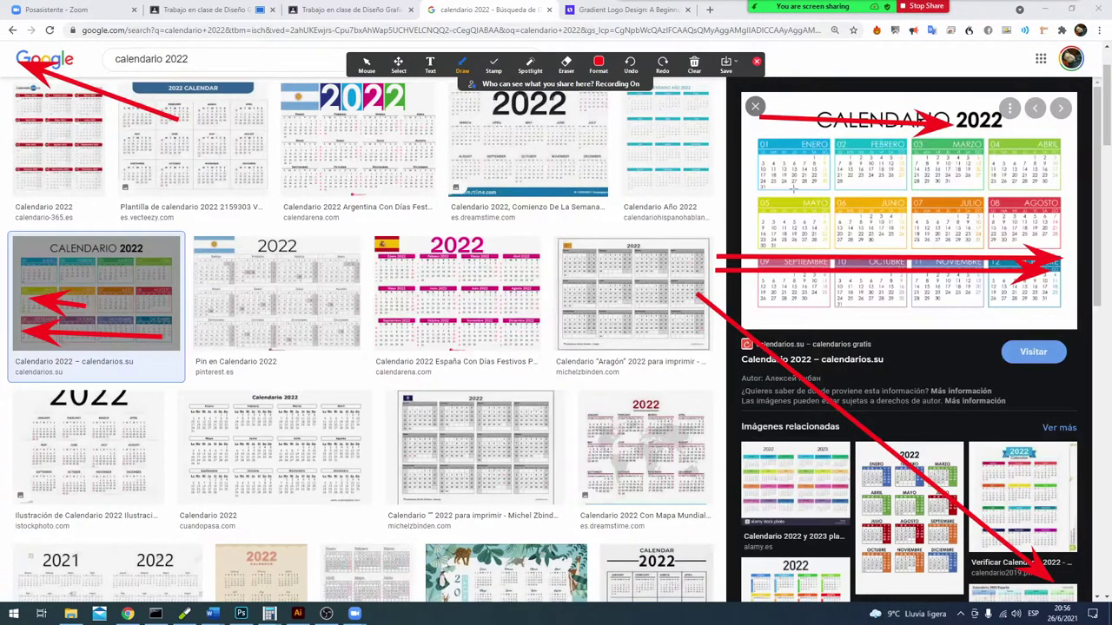
mouse_move(771, 178)
mouse_down()
mouse_move(769, 313)
mouse_move(795, 236)
mouse_move(794, 323)
mouse_up()
drag(836, 186, 830, 337)
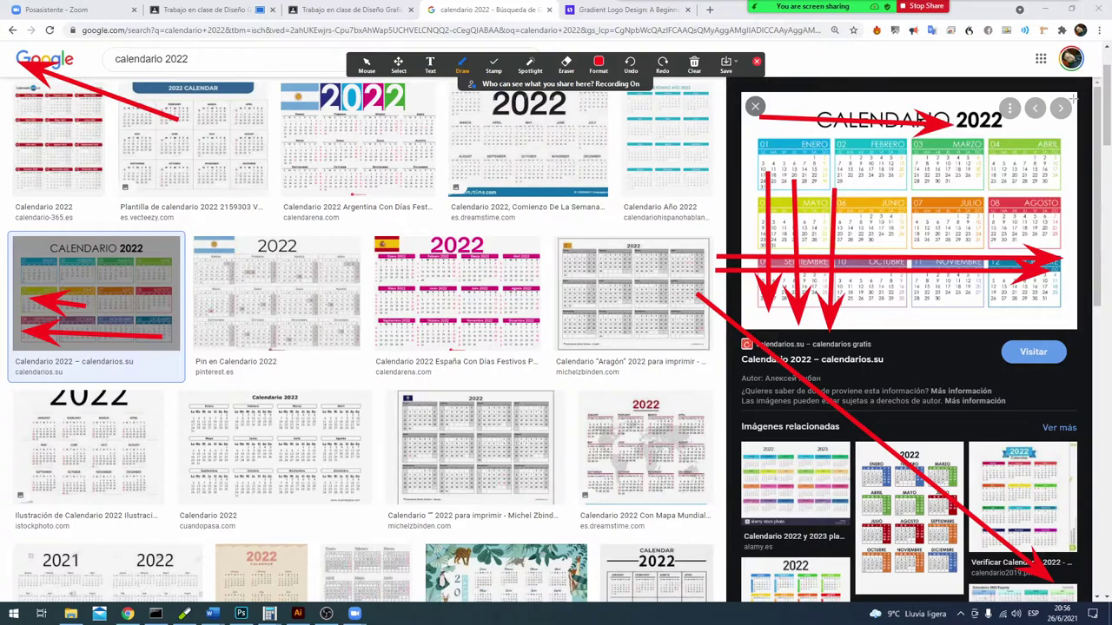
Step: Clear all annotations and switch back to the Photoshop 'Sin título-1' document
click(694, 65)
click(704, 91)
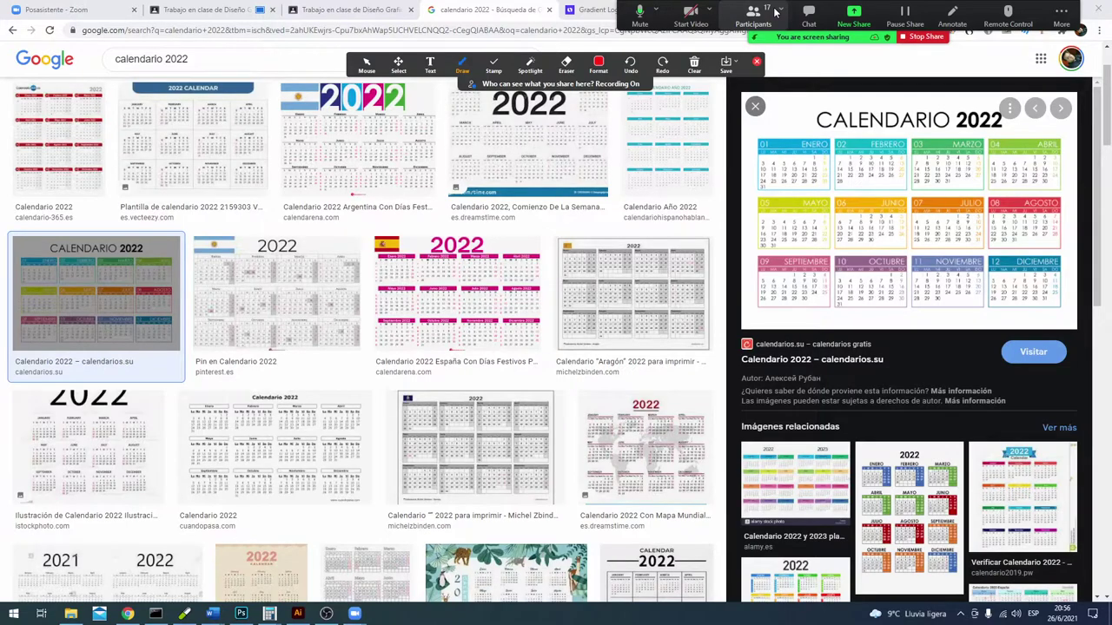
click(775, 12)
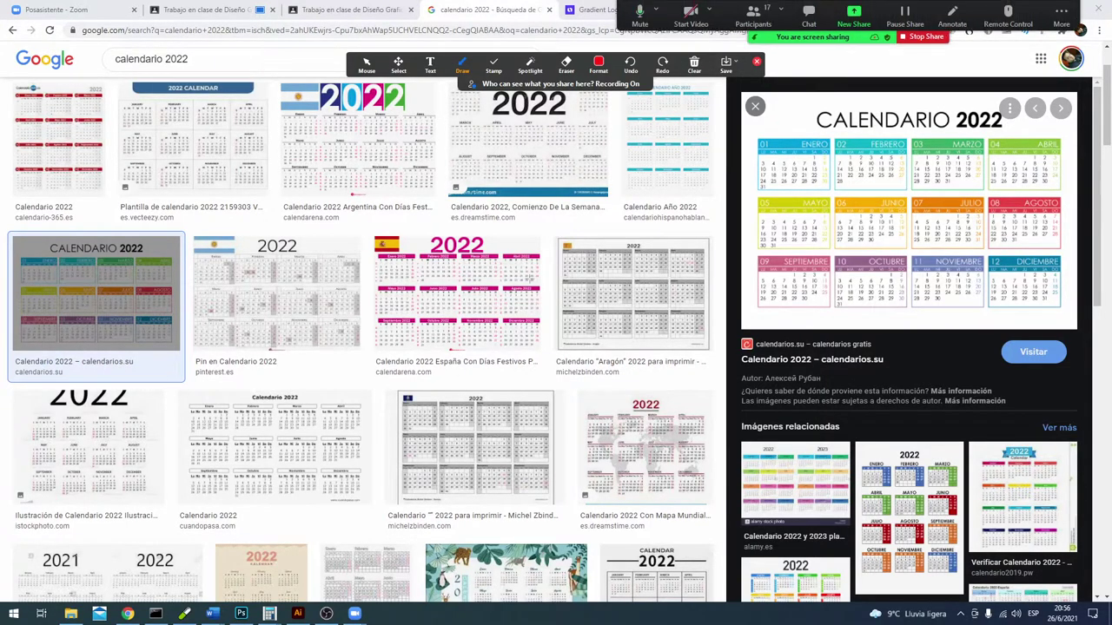
key(alt+Tab)
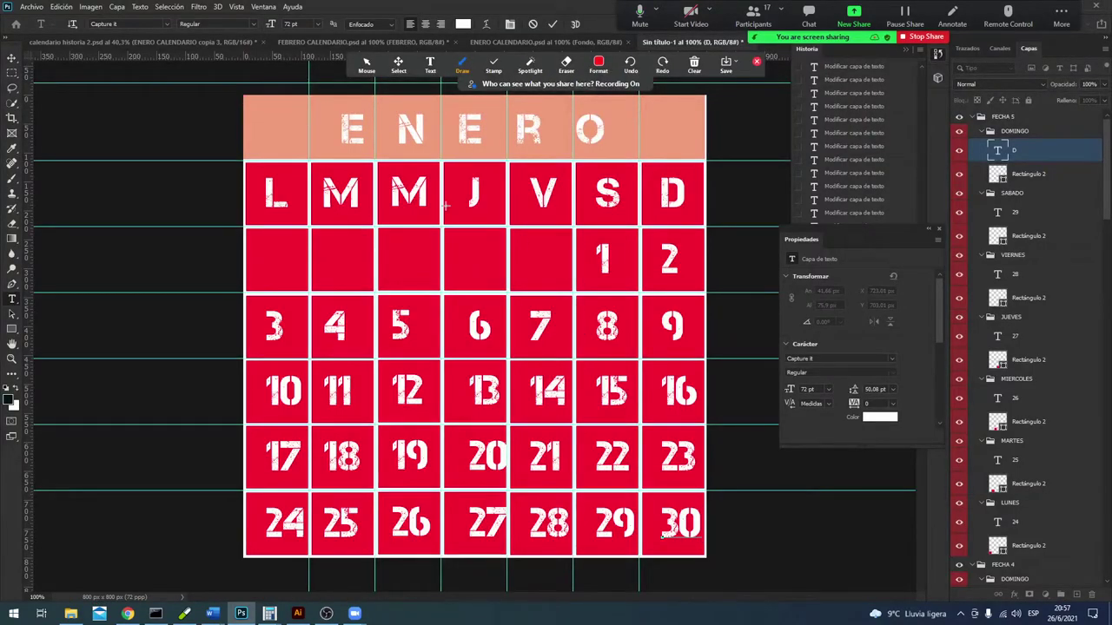
Step: Commit the 30 text with the Move tool and collapse layer groups FECHA 5 through FECHA1
click(366, 63)
click(13, 58)
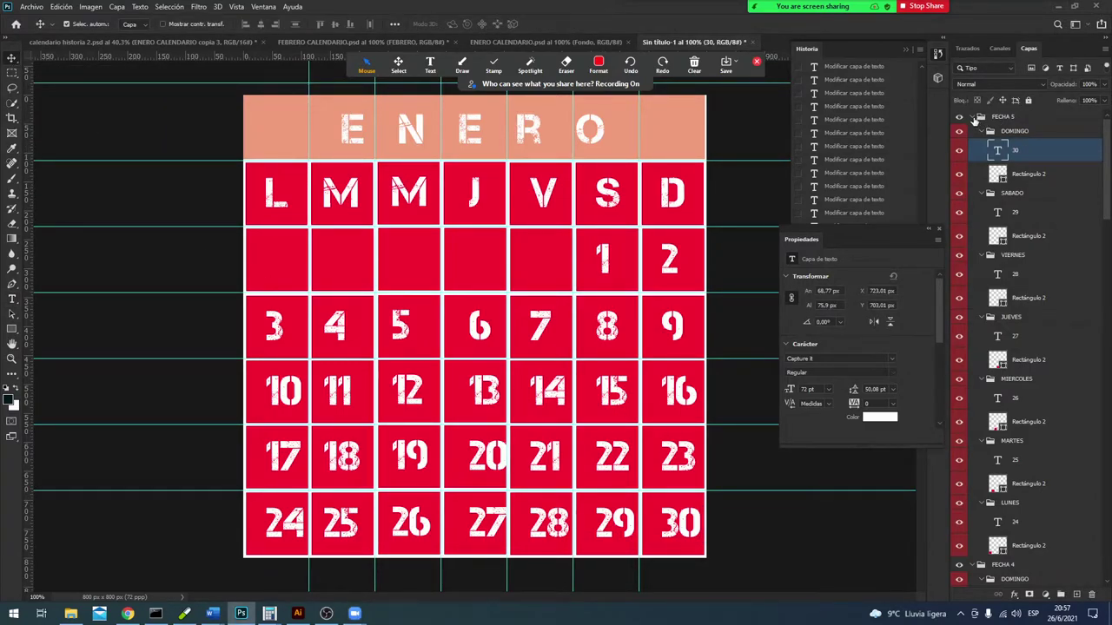
click(974, 117)
click(976, 131)
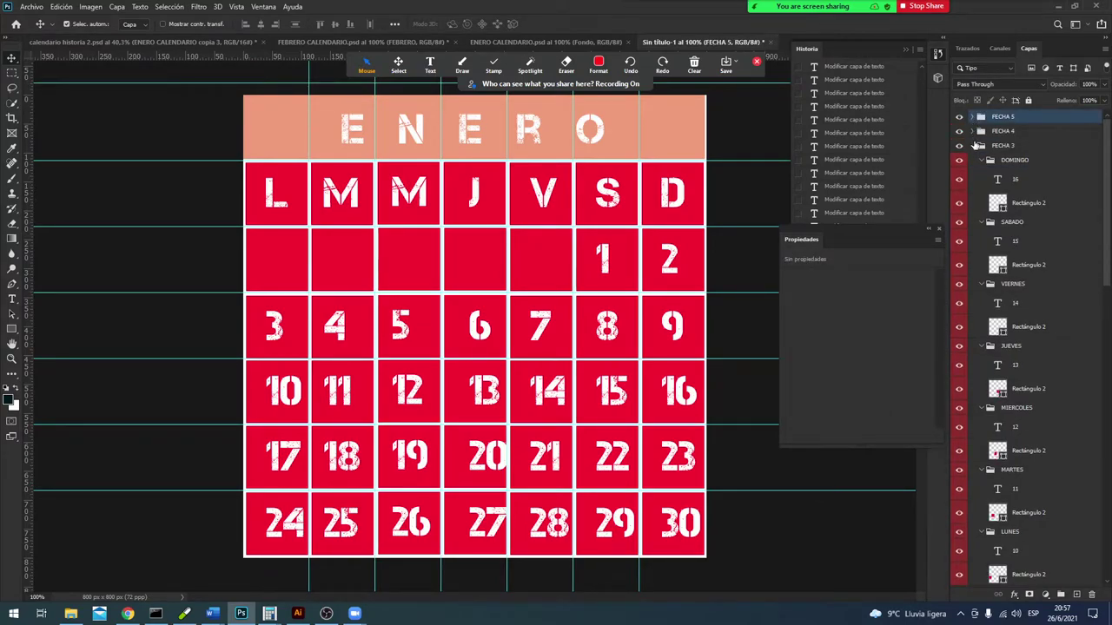
click(975, 146)
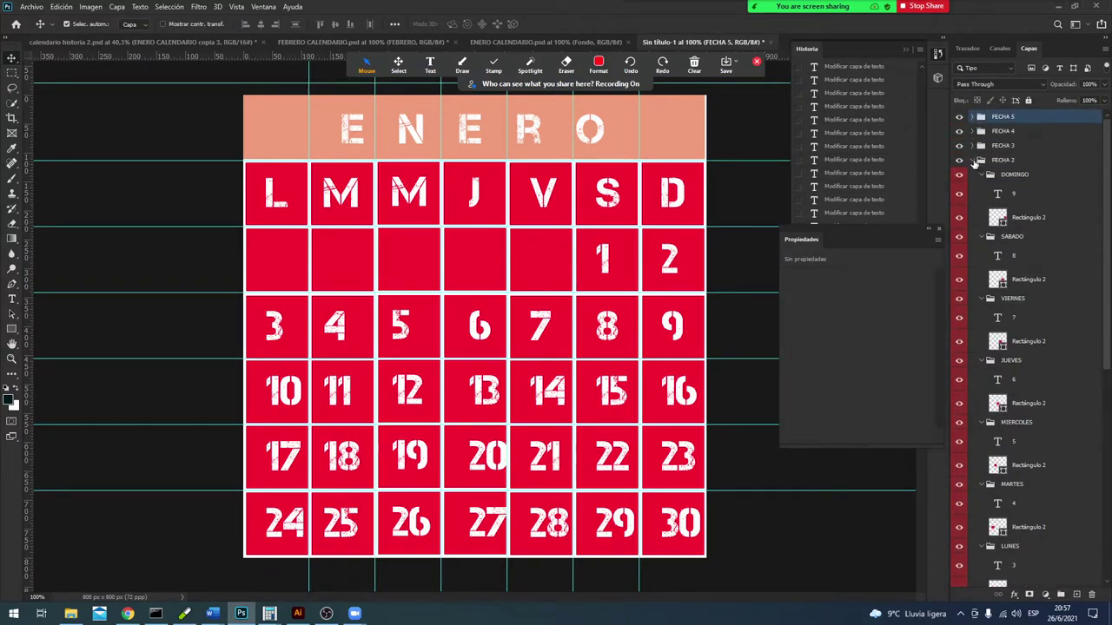
click(974, 160)
click(980, 189)
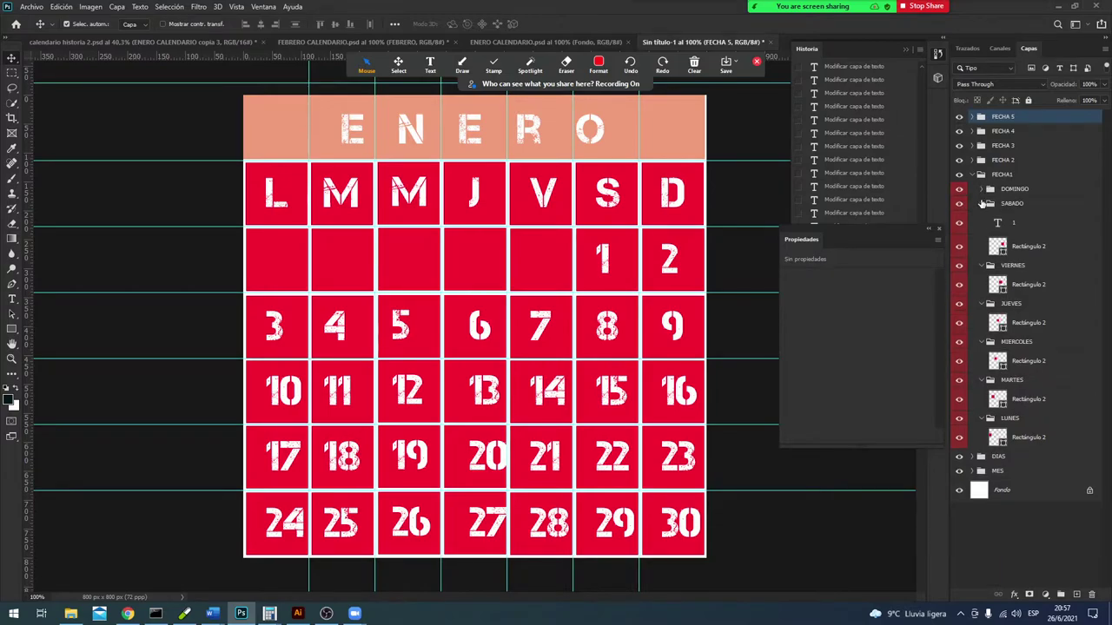
click(975, 178)
click(972, 174)
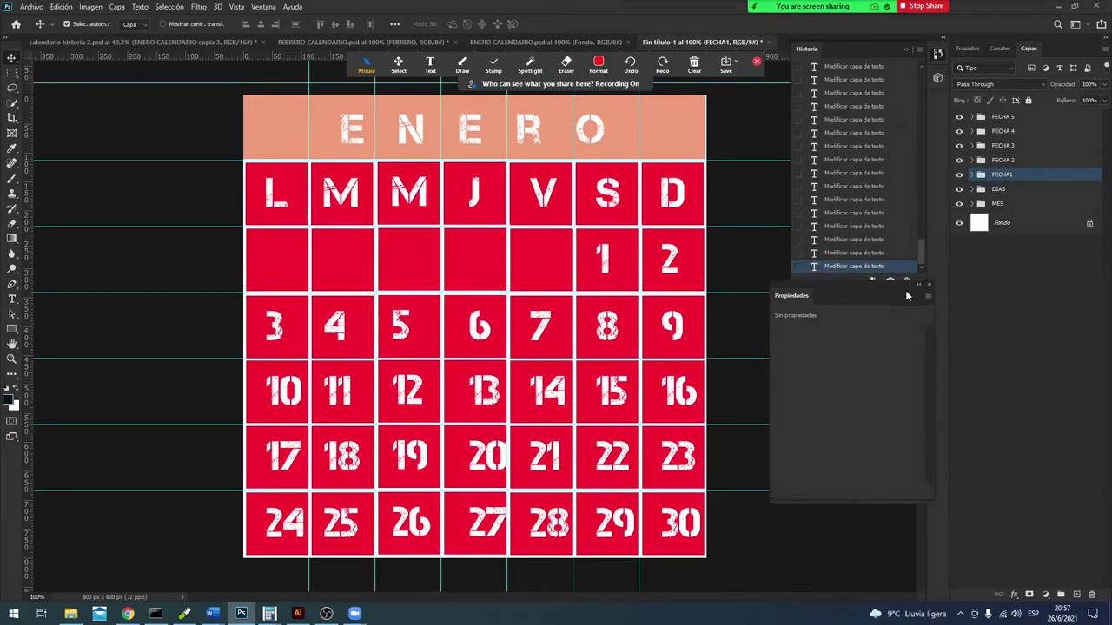
Step: Resize the panels to enlarge the History panel and browse its entries
drag(913, 229, 905, 291)
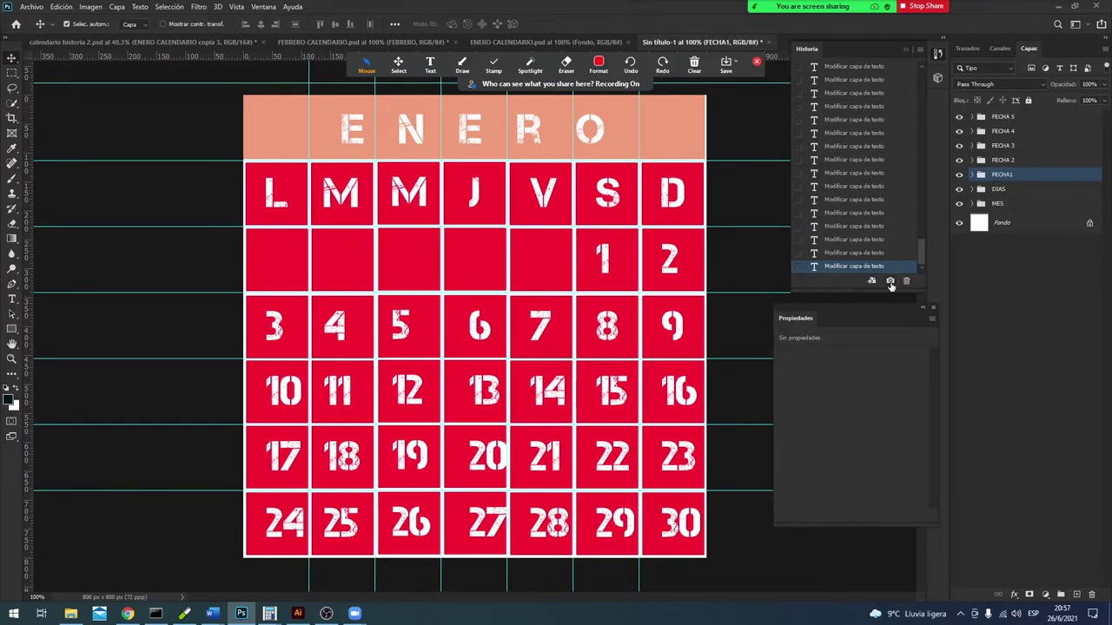
drag(922, 252, 922, 73)
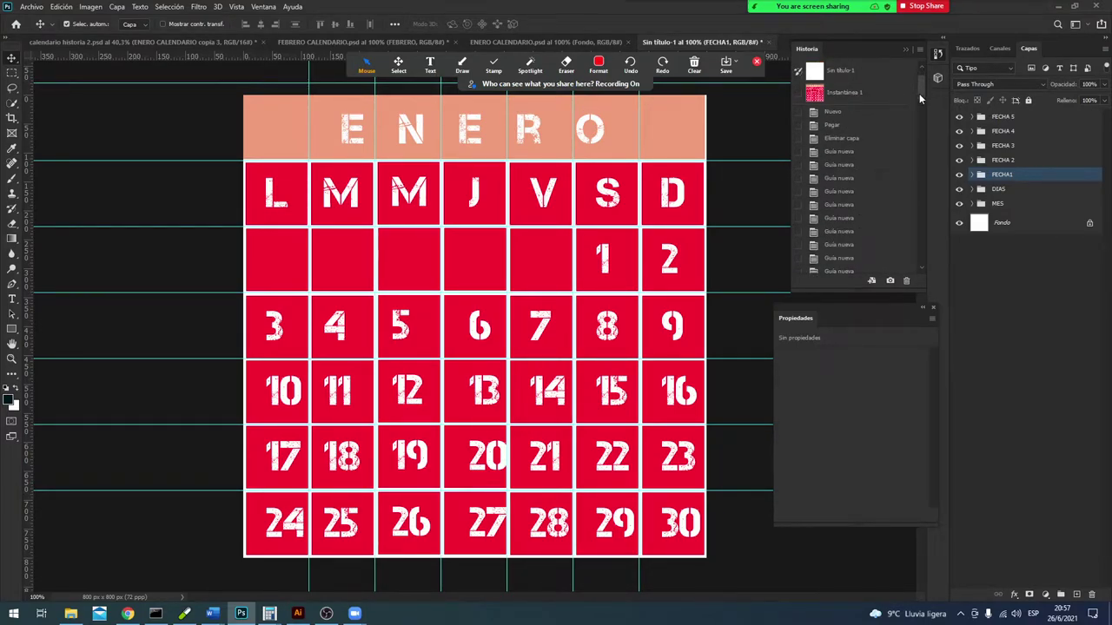
drag(919, 96, 924, 261)
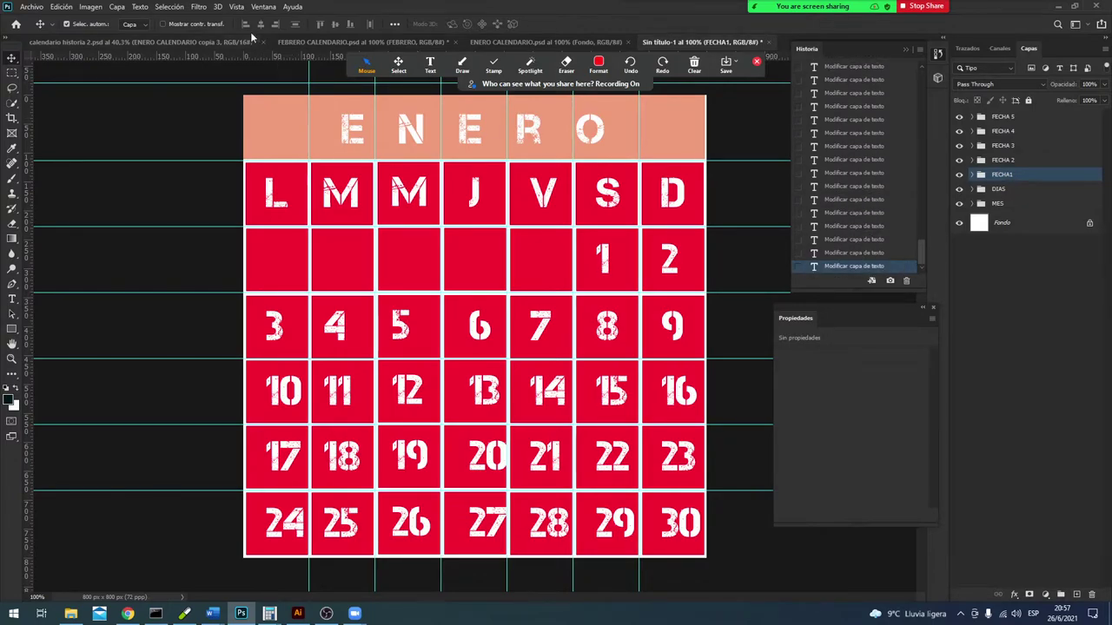
click(87, 7)
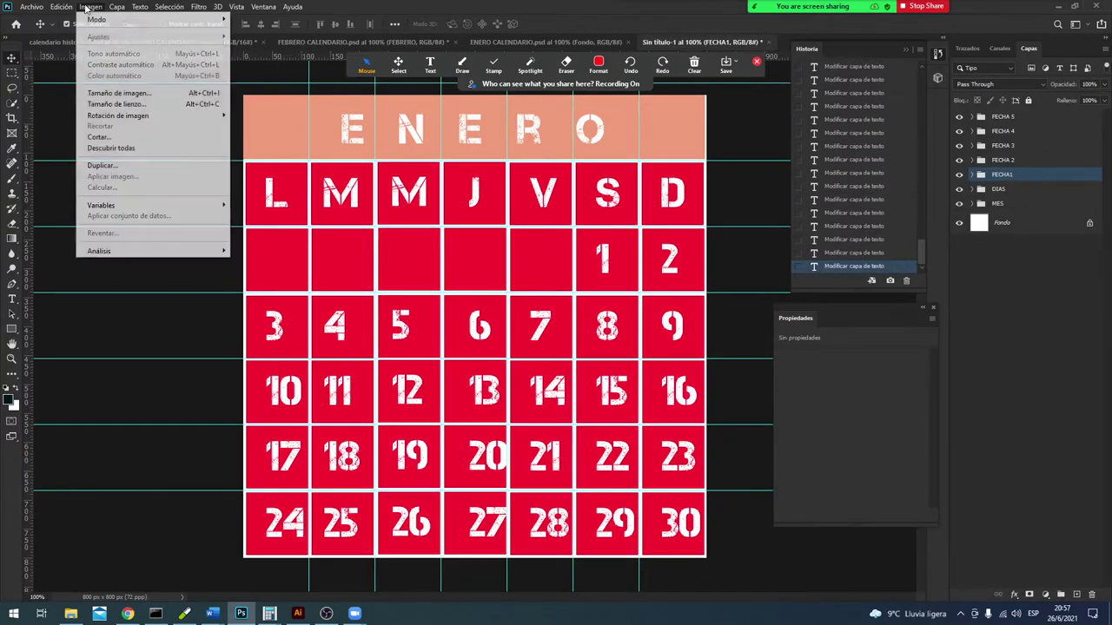
click(119, 93)
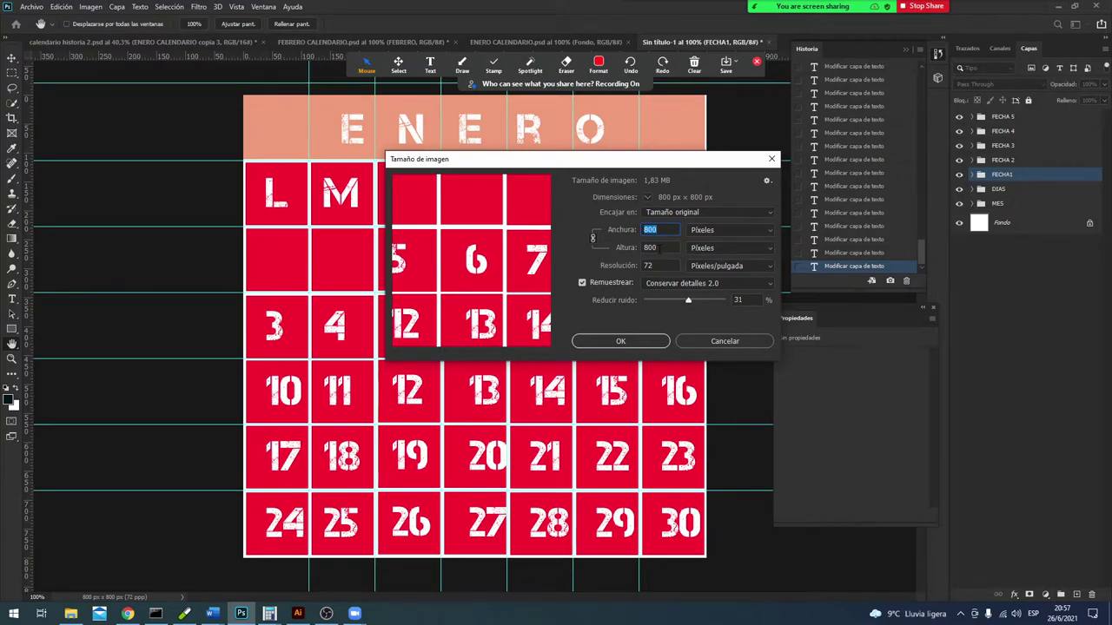
click(653, 248)
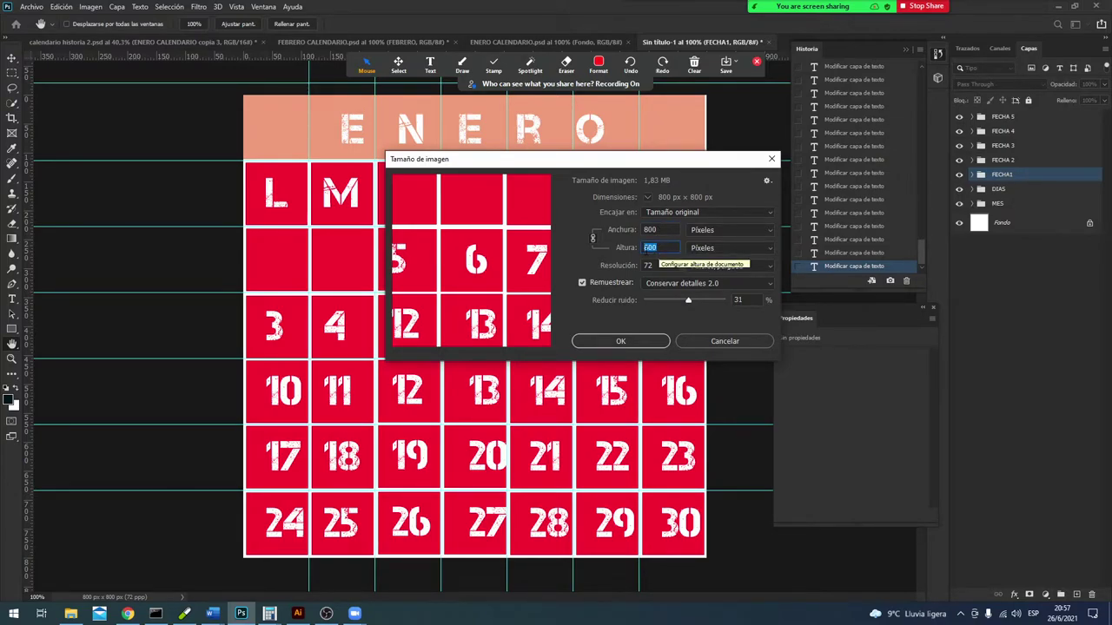
text(9)
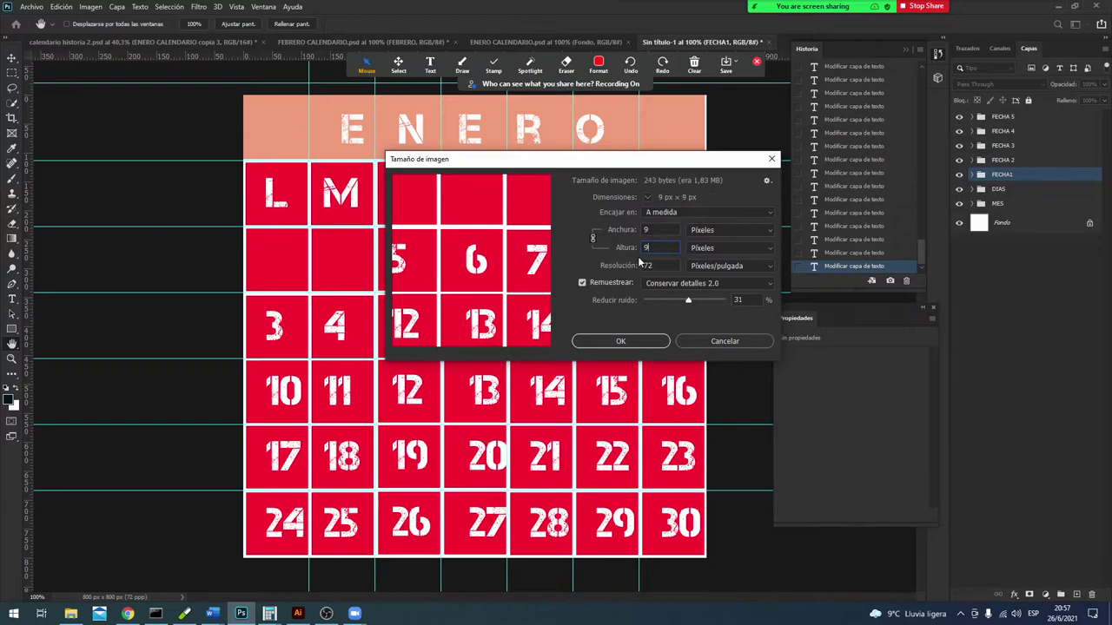
text(1)
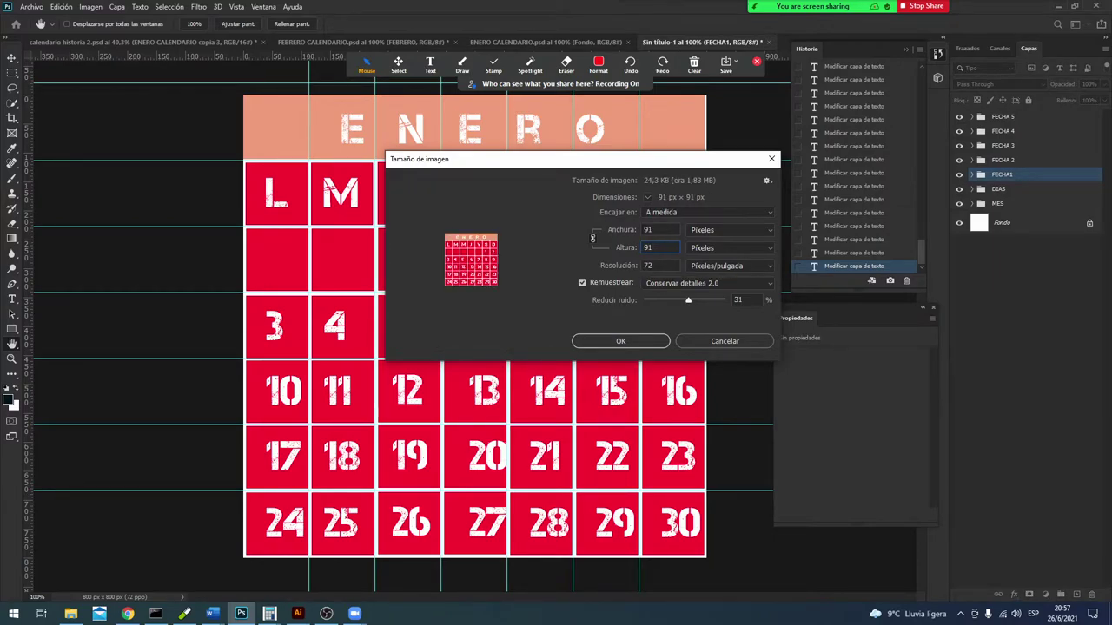
text(1)
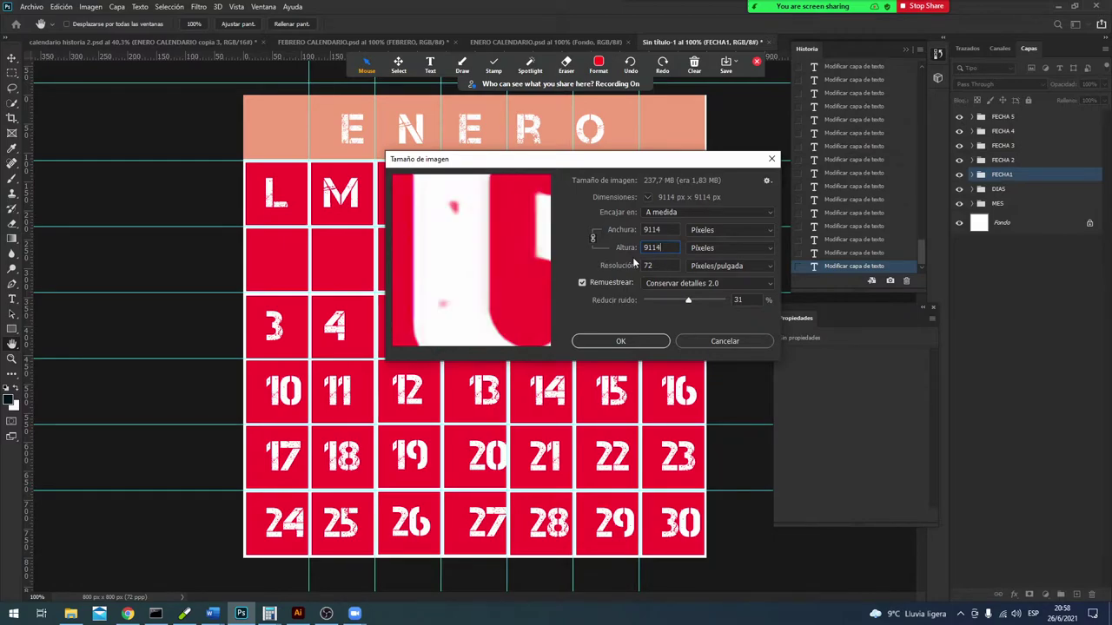
key(BackSpace)
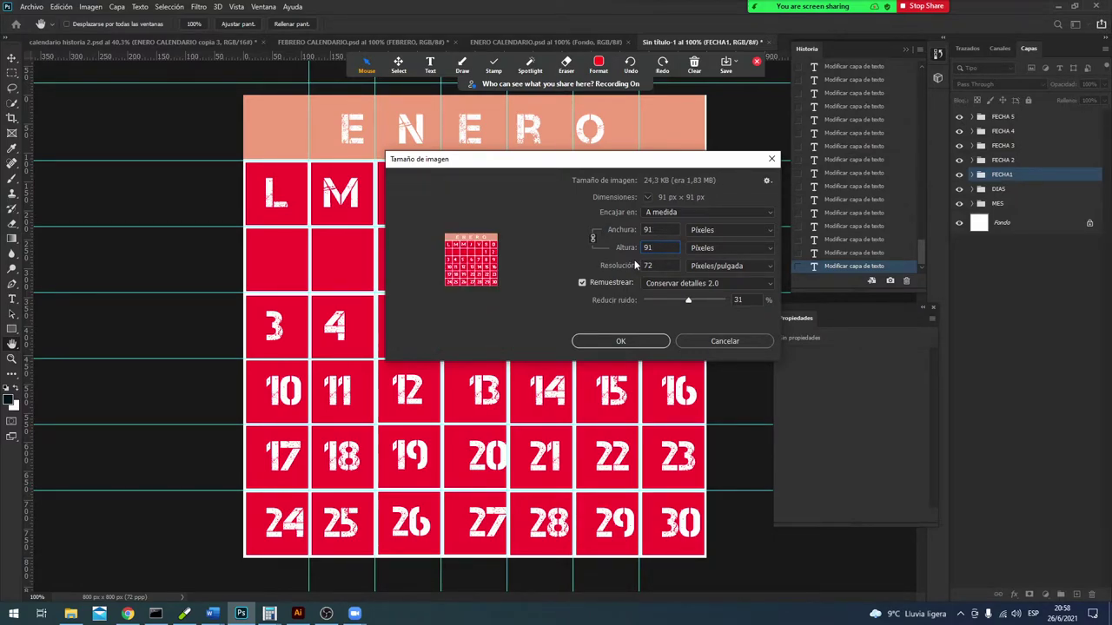
text(4)
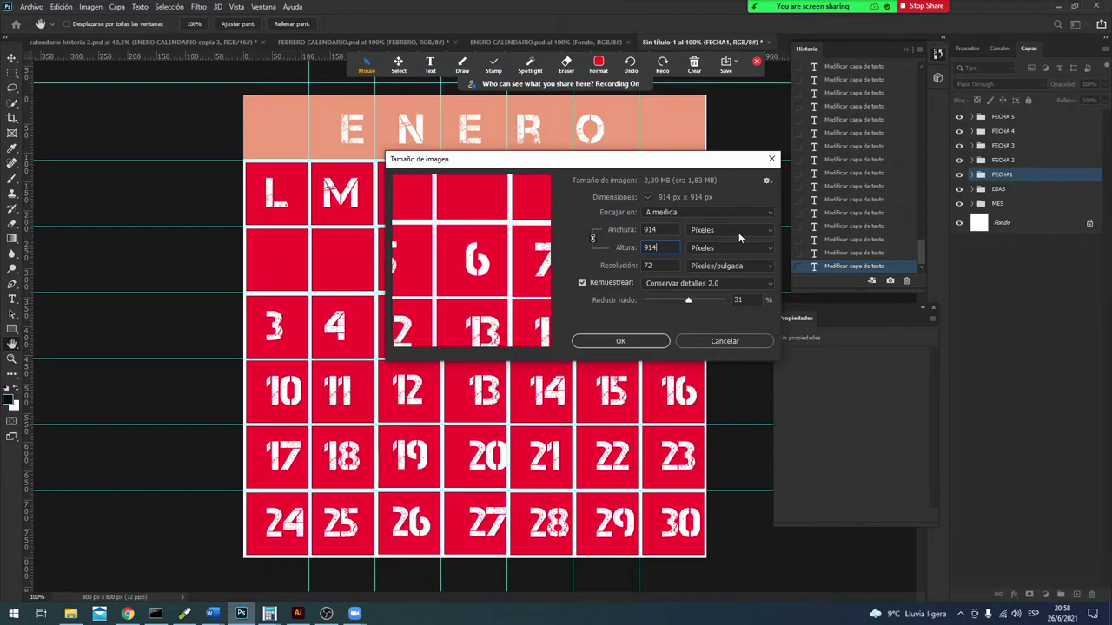
click(647, 341)
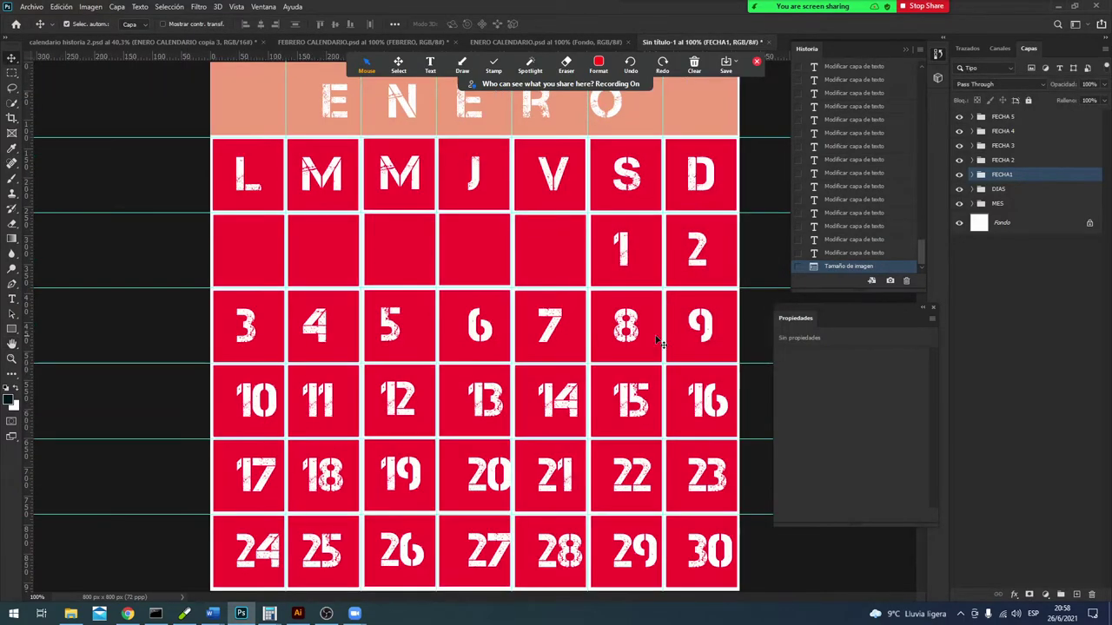
key(ctrl+0)
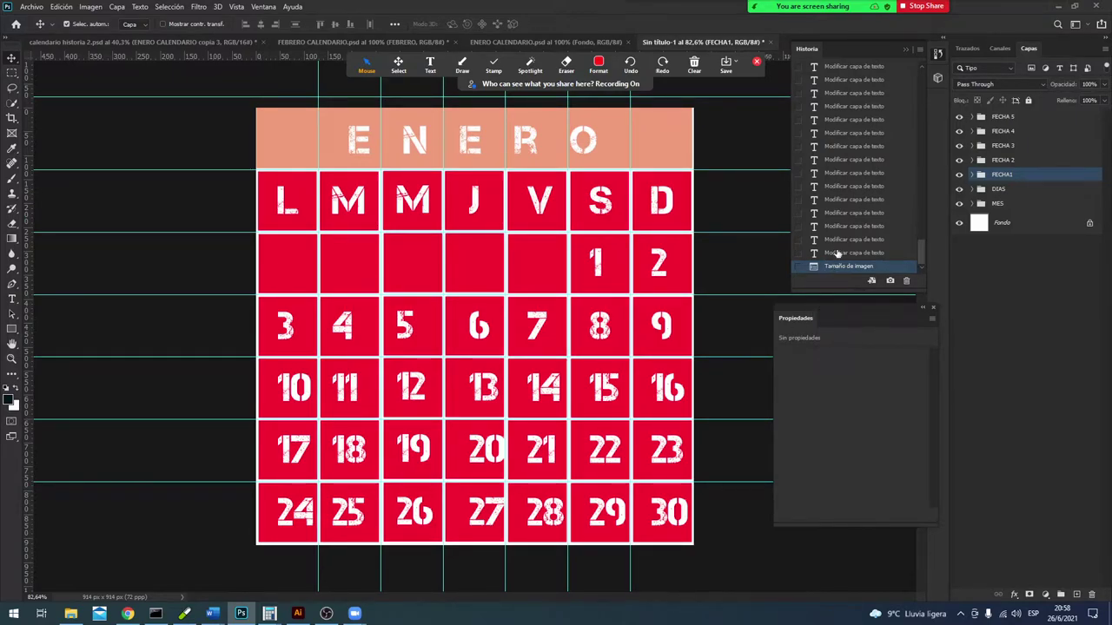
click(837, 253)
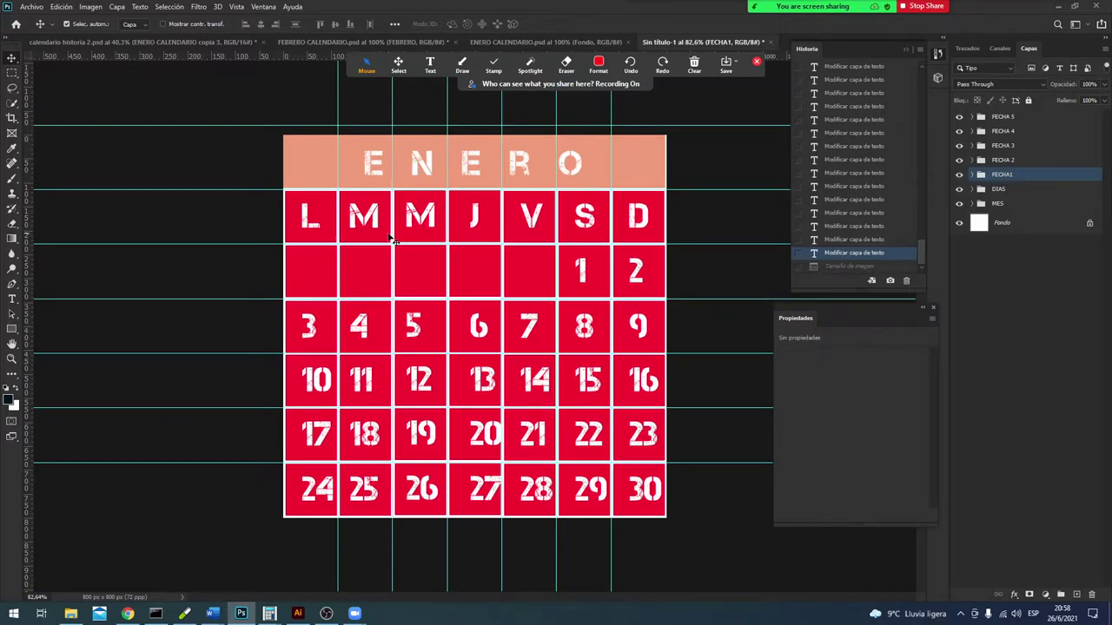
Step: Draw an artboard over the ENERO calendar and extend its height to 901 px
right_click(19, 59)
click(54, 68)
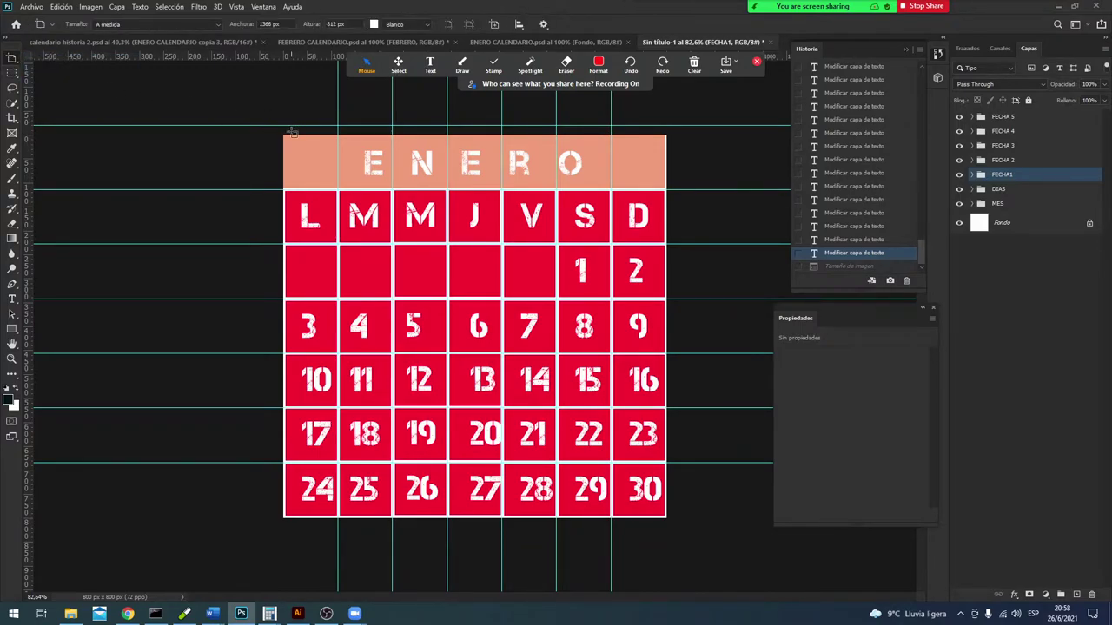
mouse_move(284, 136)
mouse_down()
mouse_move(428, 505)
mouse_move(493, 570)
mouse_move(670, 560)
mouse_up()
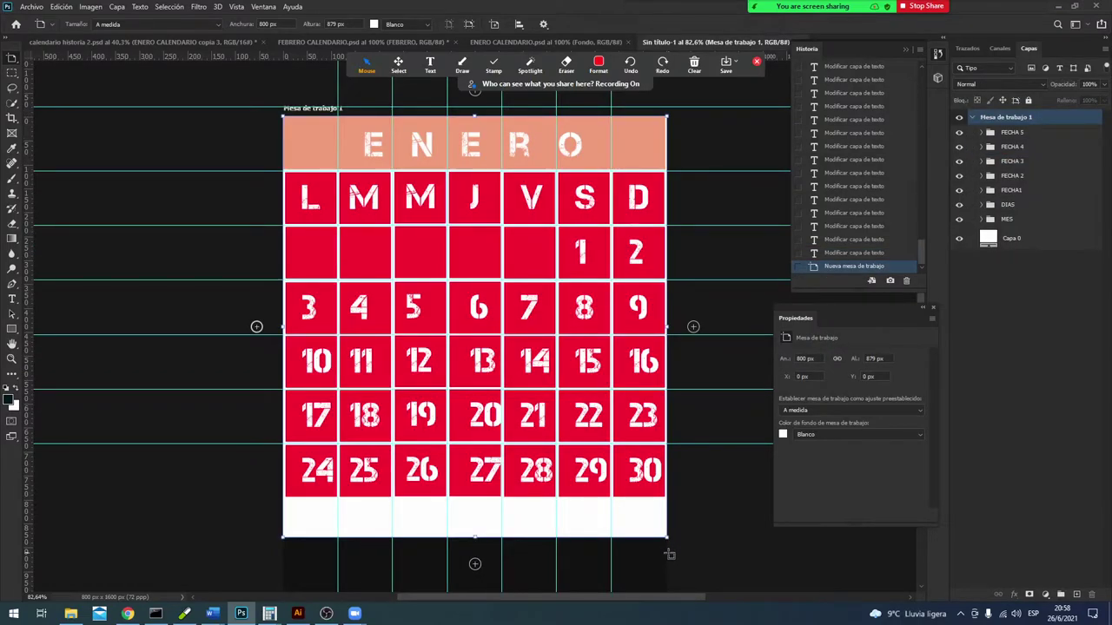
right_click(13, 61)
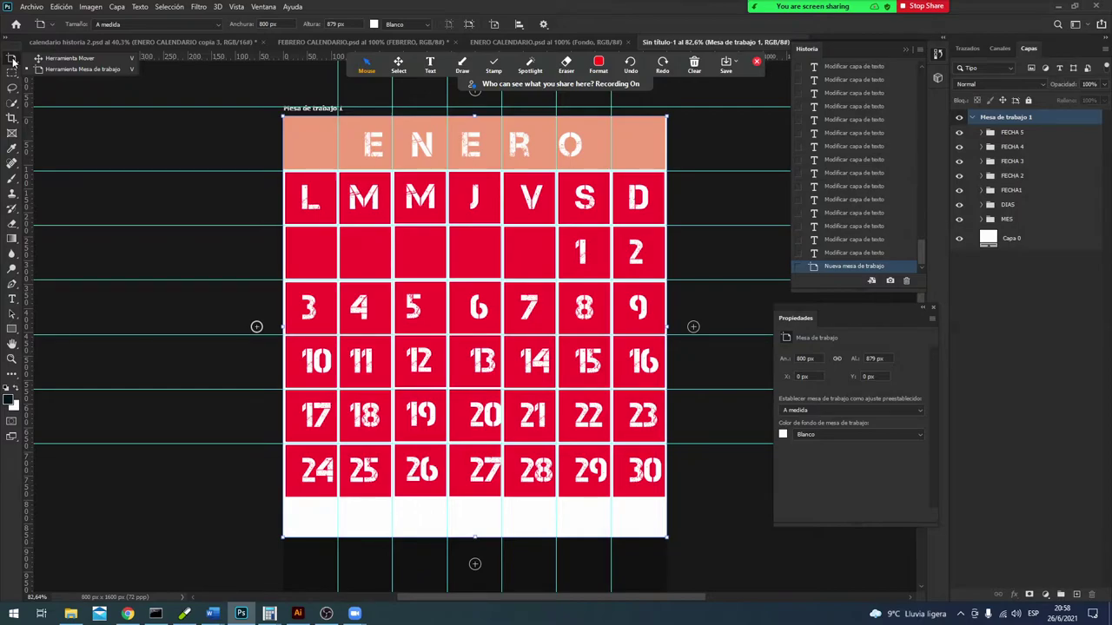
click(78, 69)
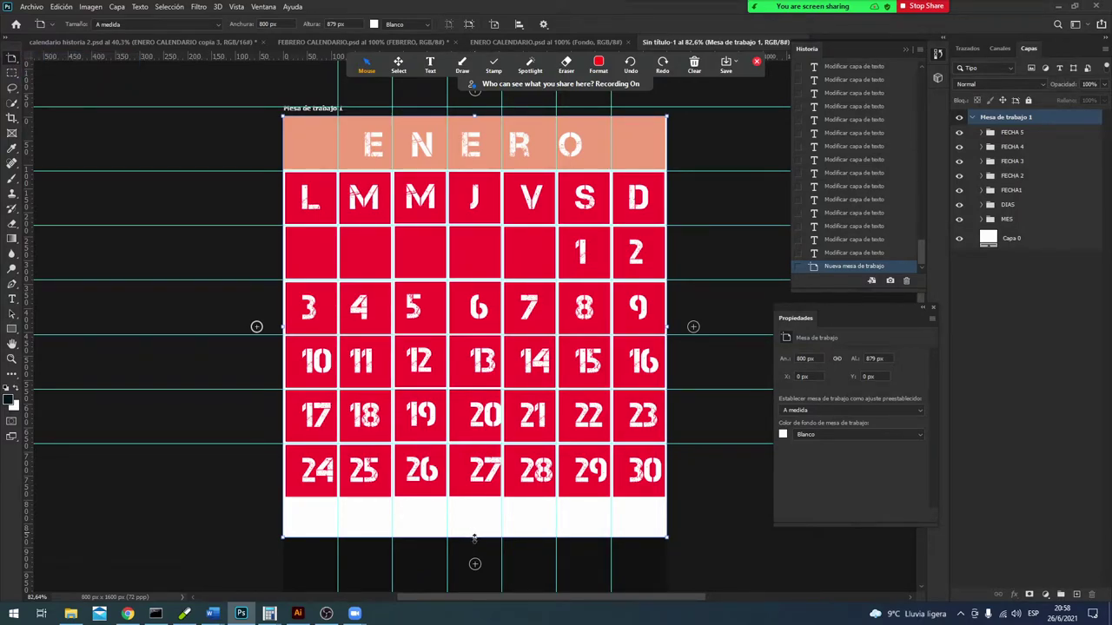
drag(475, 538, 475, 548)
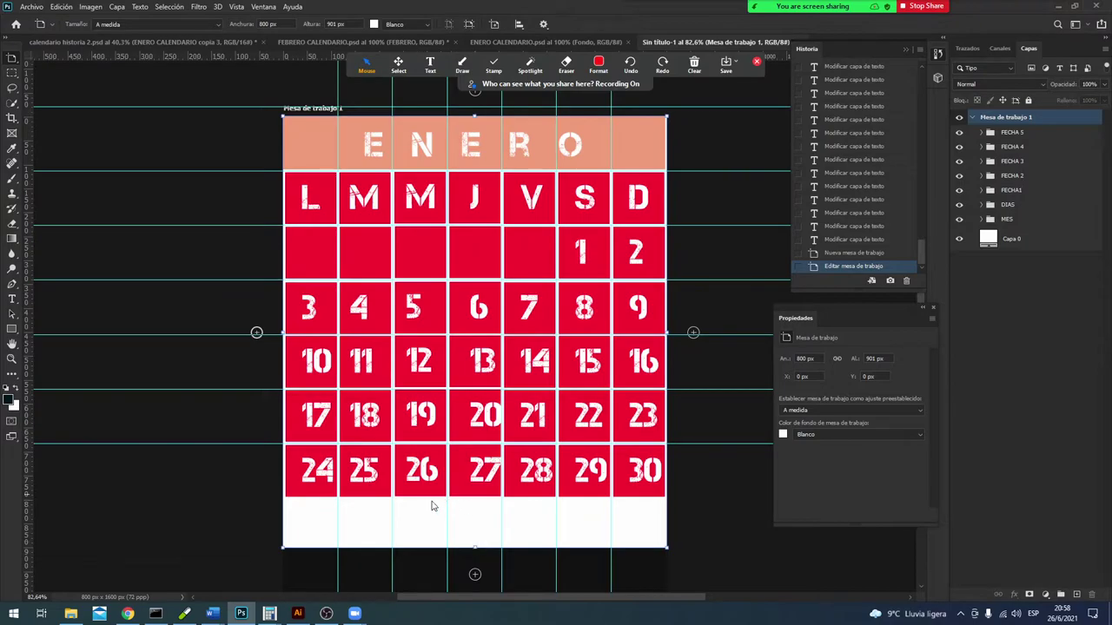
Step: Toggle History between 'Modificar capa de texto' and 'Nueva mesa de trabajo', ending without the artboard
click(853, 239)
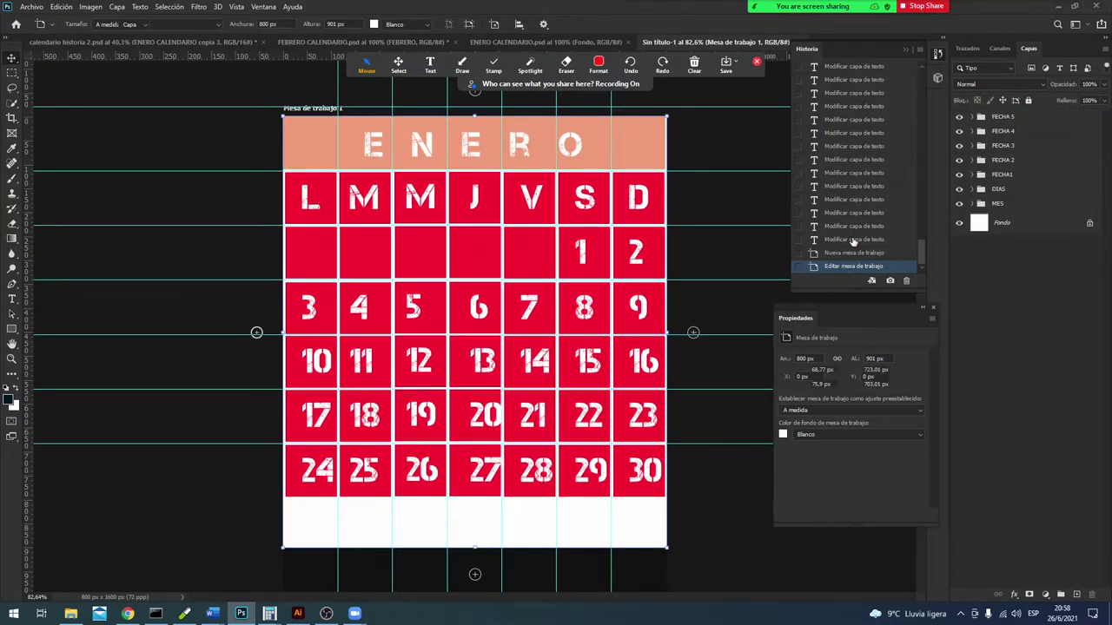
click(853, 253)
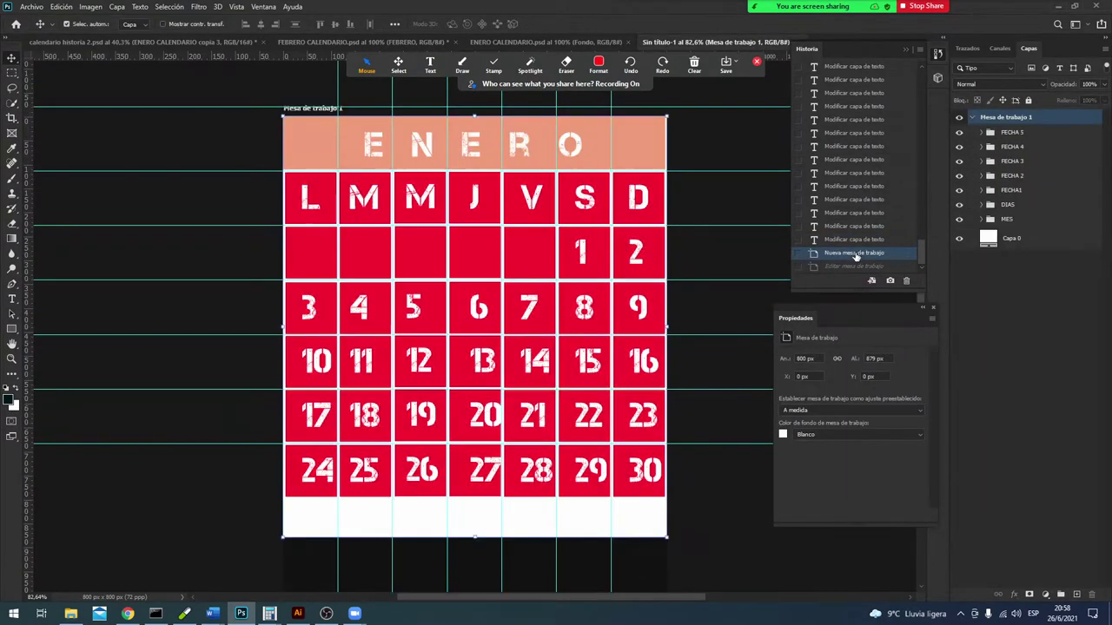
click(853, 240)
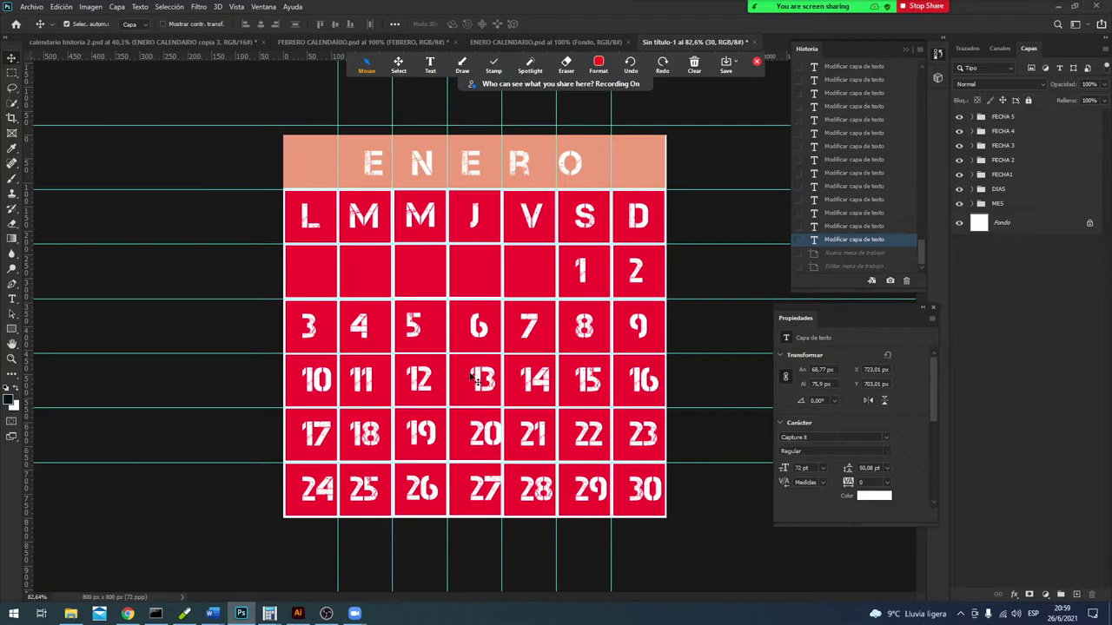
Step: Nudge the 20, 30, 28 and 24 date numbers left to centre them in their cells
drag(496, 447, 477, 441)
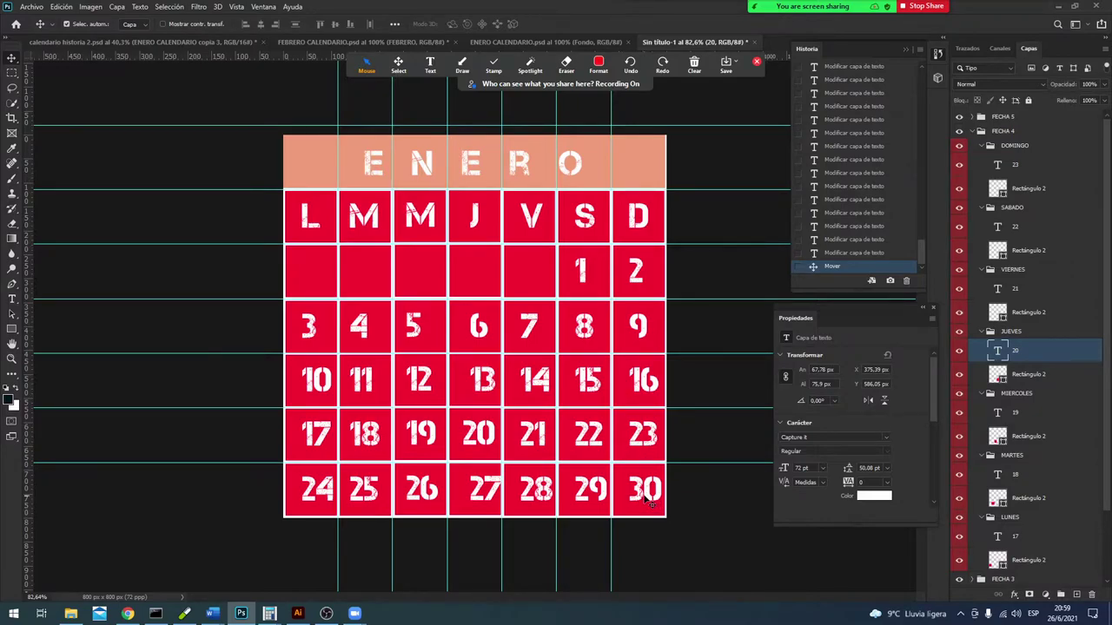
drag(649, 504, 645, 504)
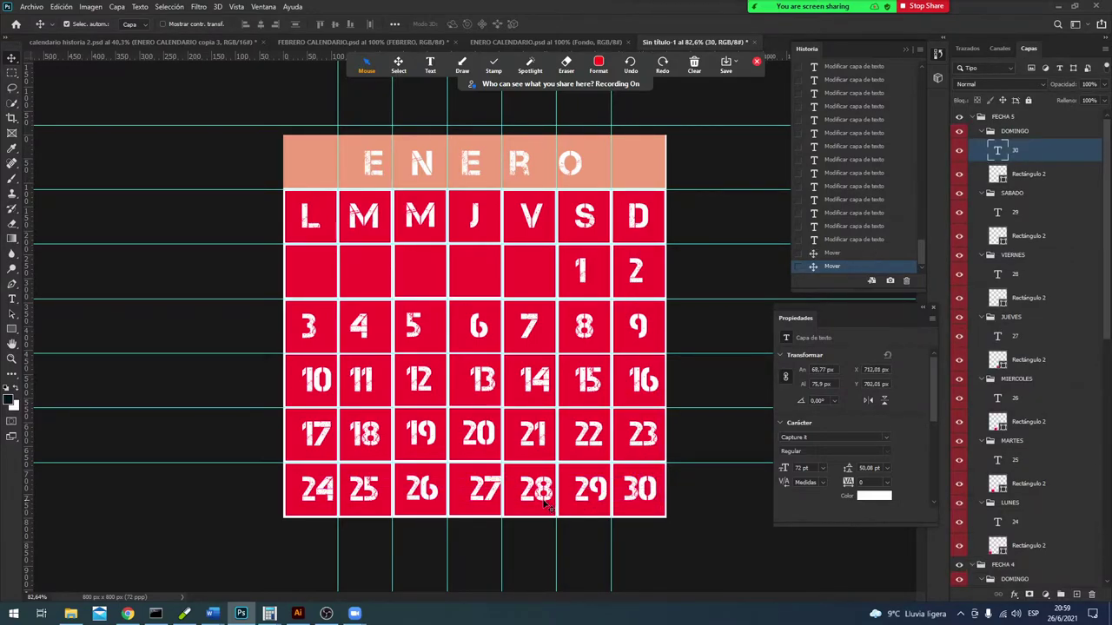
drag(547, 503, 474, 503)
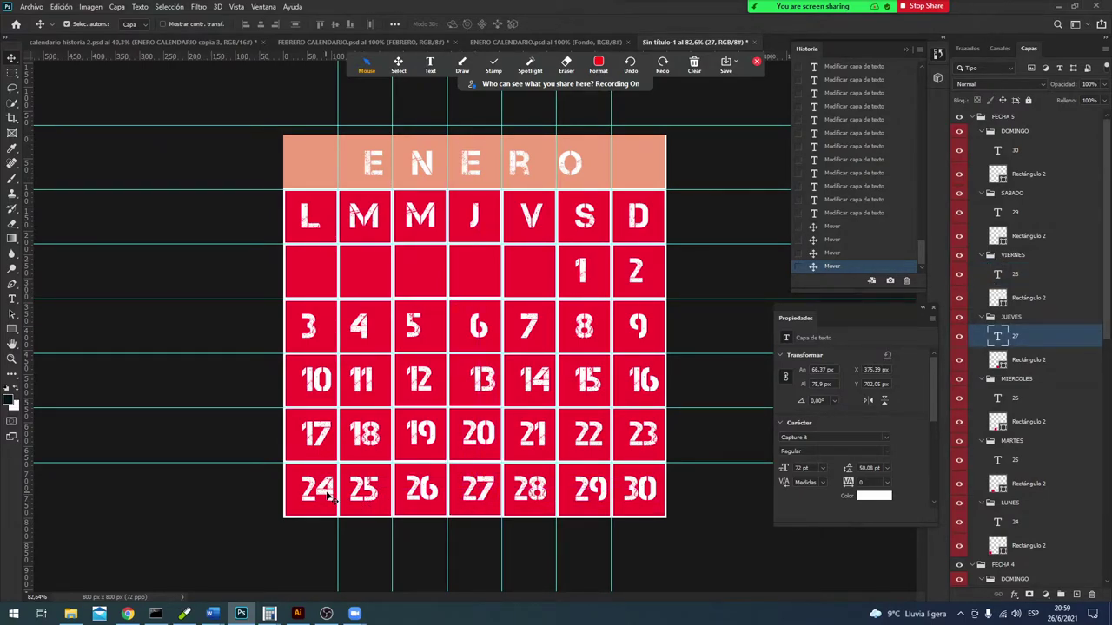
drag(318, 491, 312, 491)
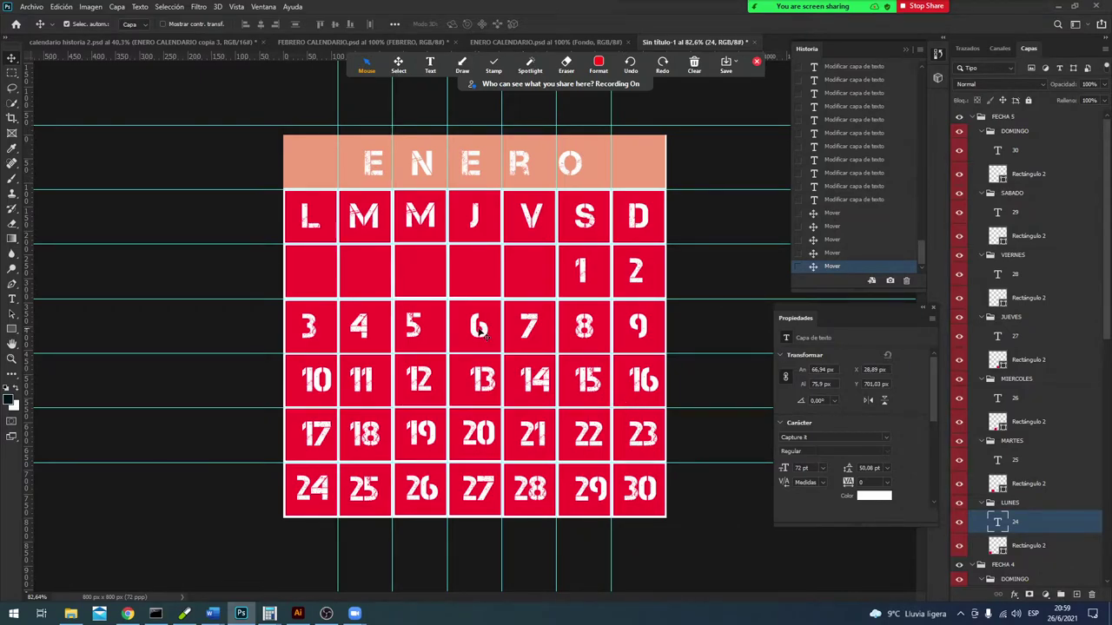
Step: Centre day numbers 13, 5 and 4 in their ENERO grid cells with arrow-key nudges
click(491, 385)
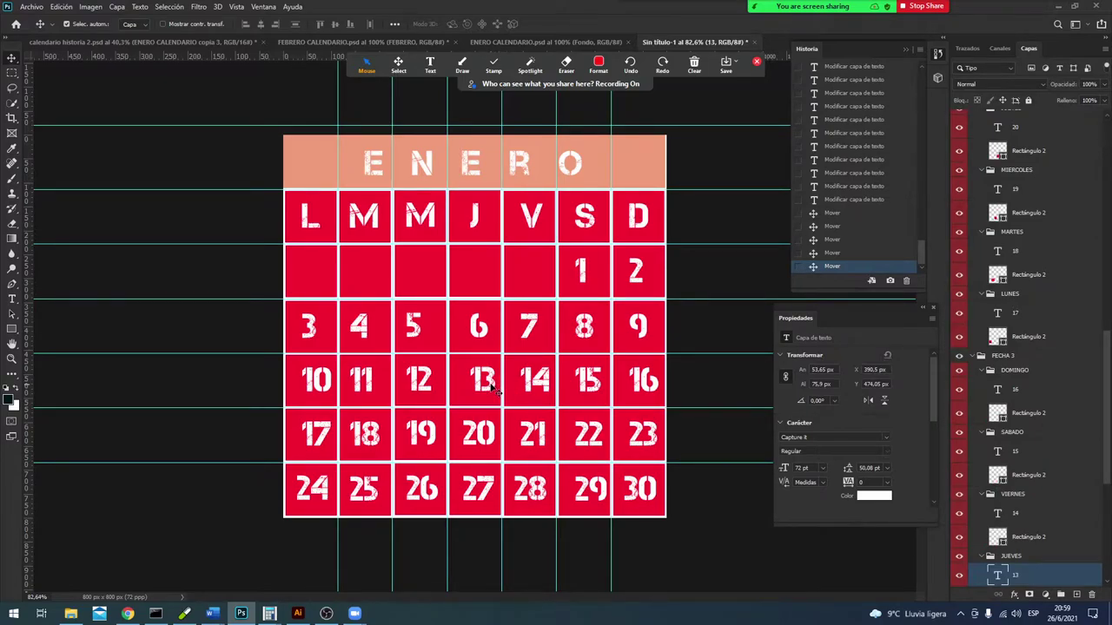
key(Left)
key(Left)
key(Left)
key(Left)
key(Left)
key(Left)
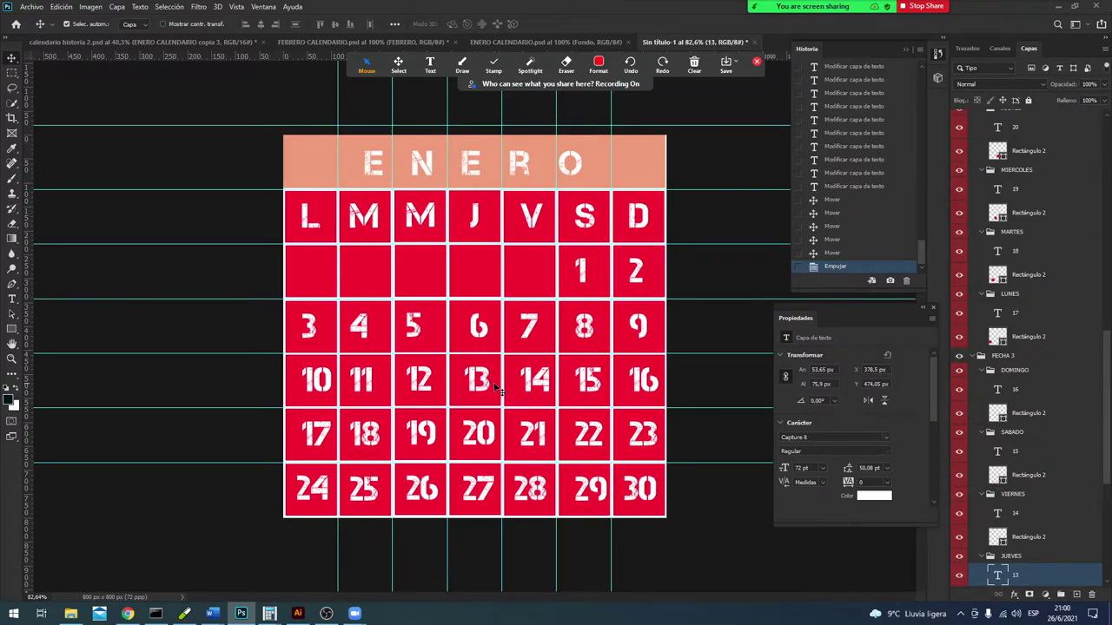
key(Left)
key(Left)
key(Left)
click(421, 334)
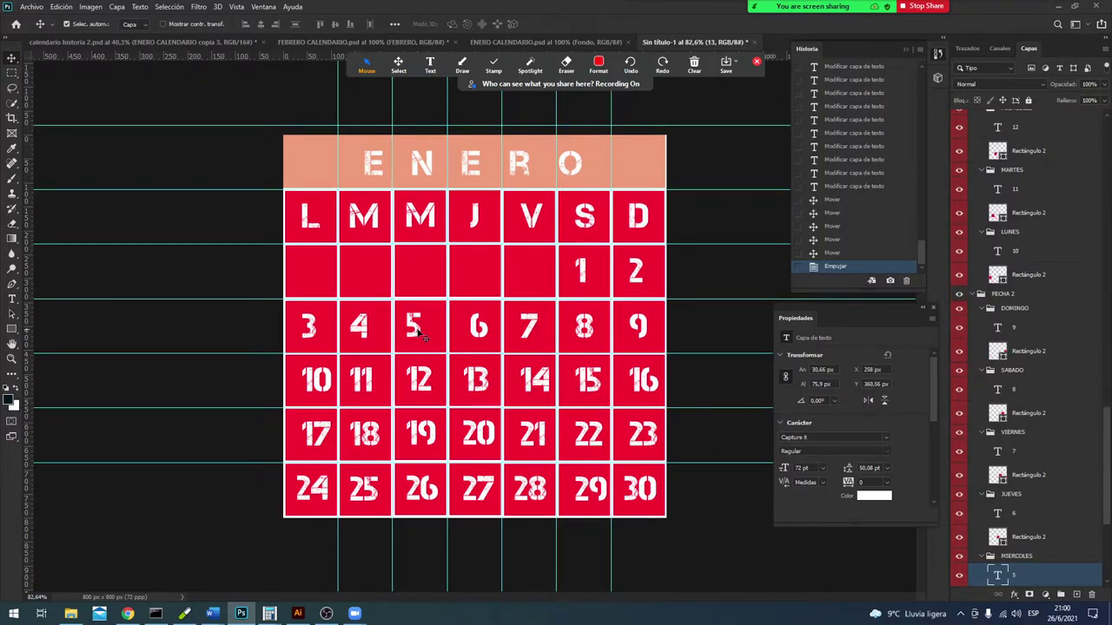
key(Right)
key(Right)
key(Right)
key(Right)
key(Right)
key(Right)
key(Right)
key(Right)
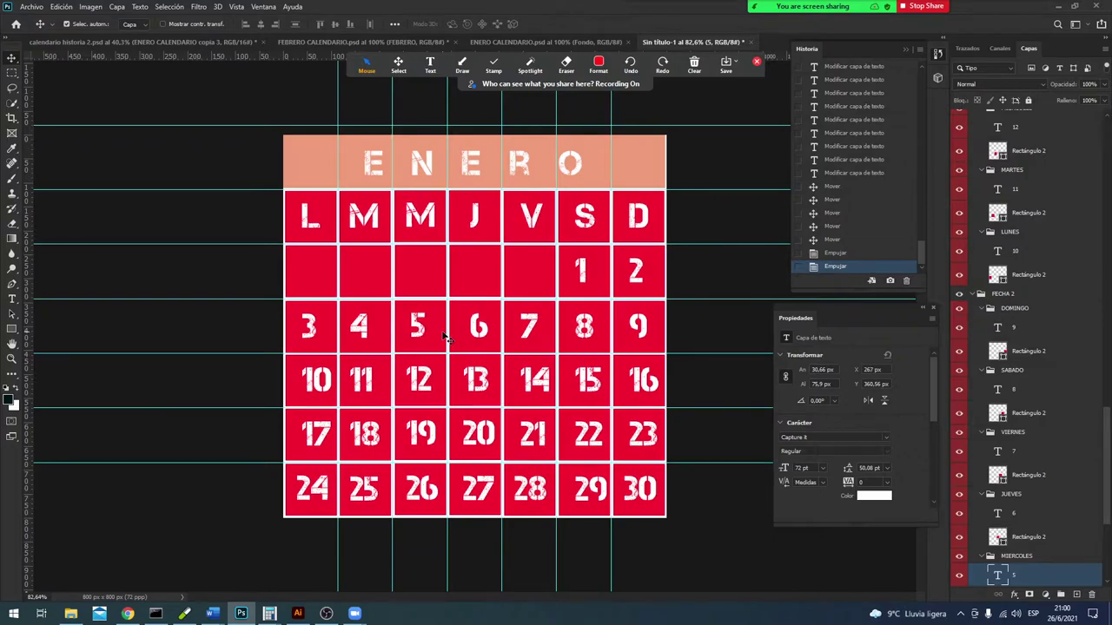
key(Right)
key(Right)
key(Right)
click(363, 330)
key(Right)
Step: Centre day numbers 16, 2, 23 and 6 in their ENERO grid cells
key(Right)
key(Right)
key(Right)
key(Right)
key(Right)
key(Right)
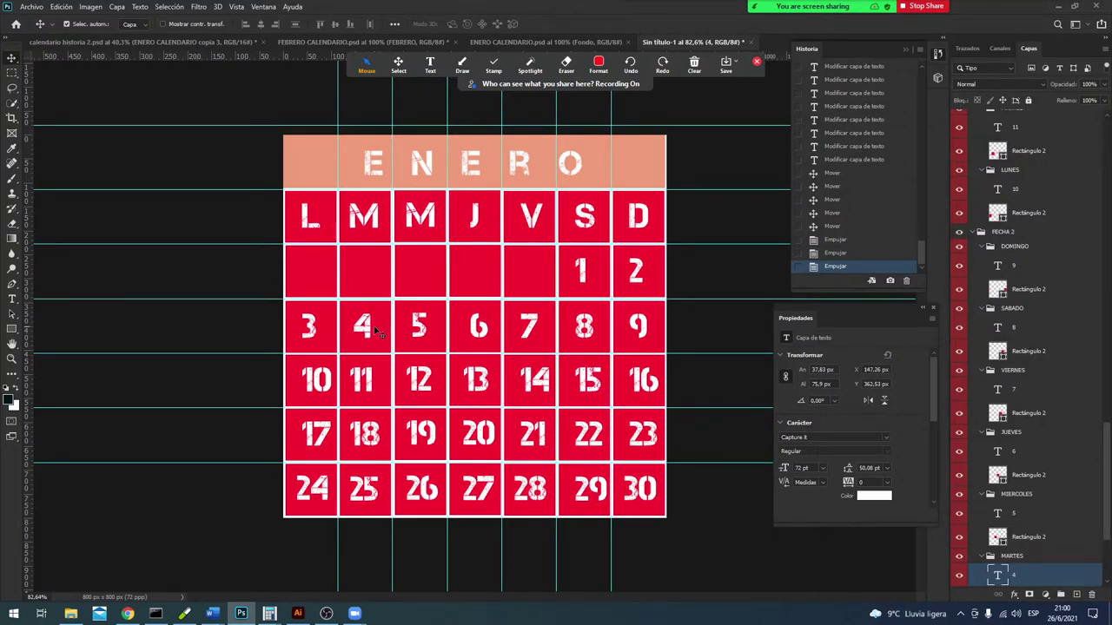
key(Right)
key(Right)
click(647, 386)
key(Right)
key(Right)
key(Right)
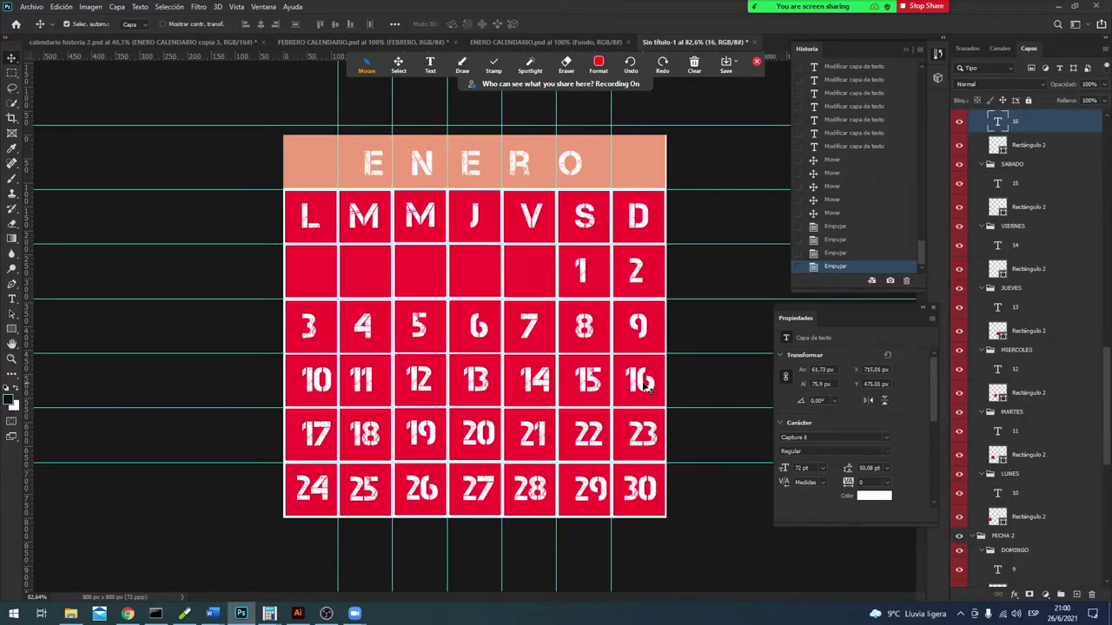
click(639, 271)
key(Right)
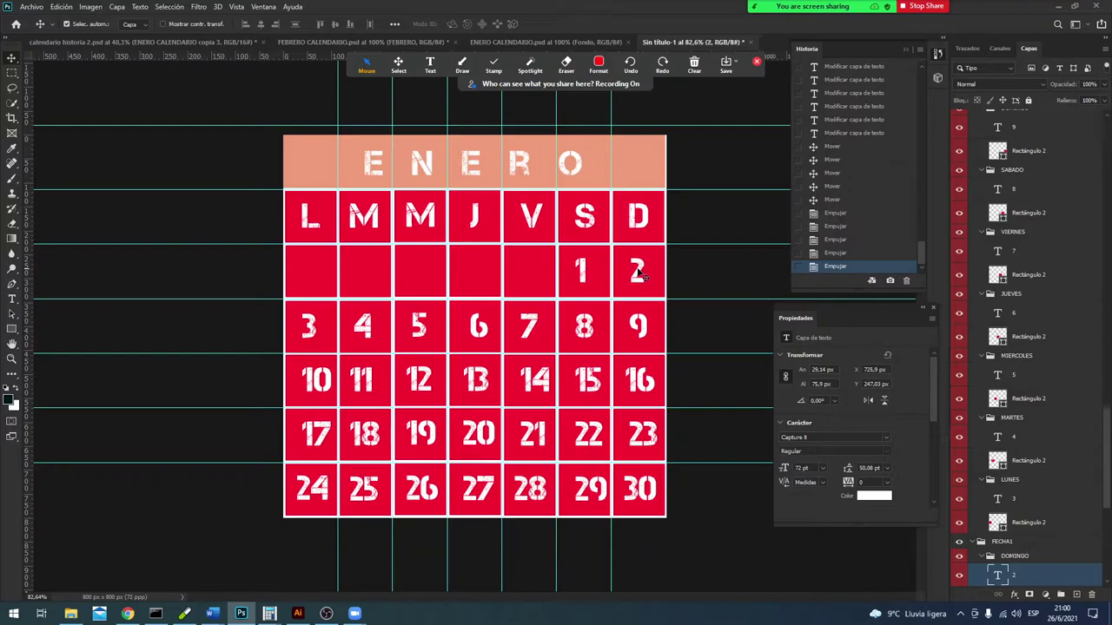
click(655, 444)
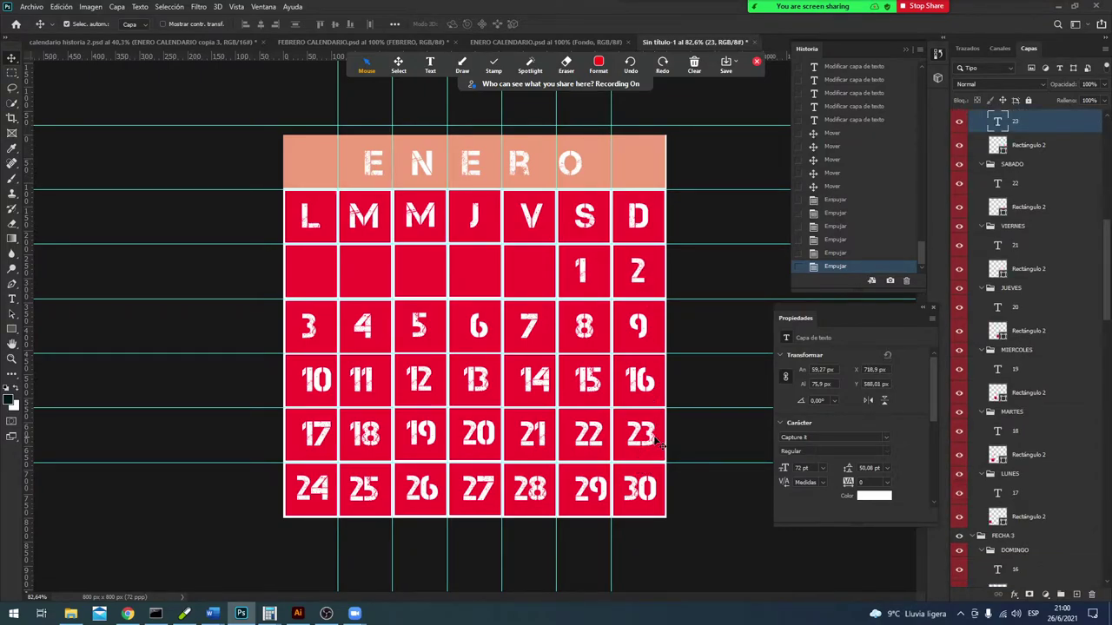
key(Left)
click(489, 331)
key(Left)
key(Left)
key(Left)
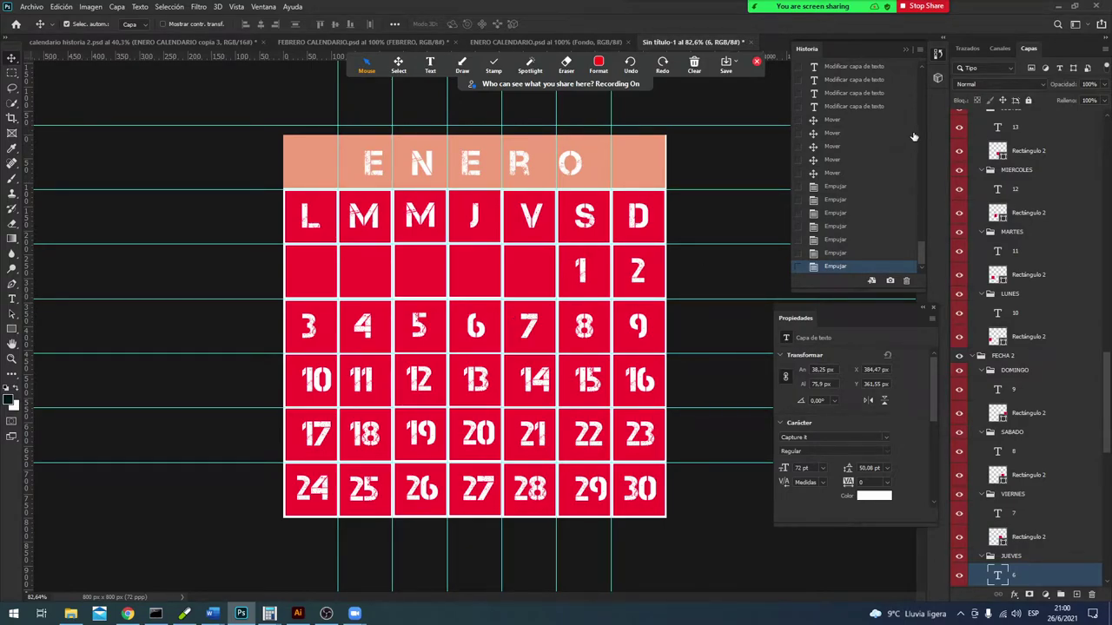
scroll(971, 165, up, 2)
scroll(971, 165, up, 2)
scroll(971, 165, up, 1)
scroll(971, 165, up, 2)
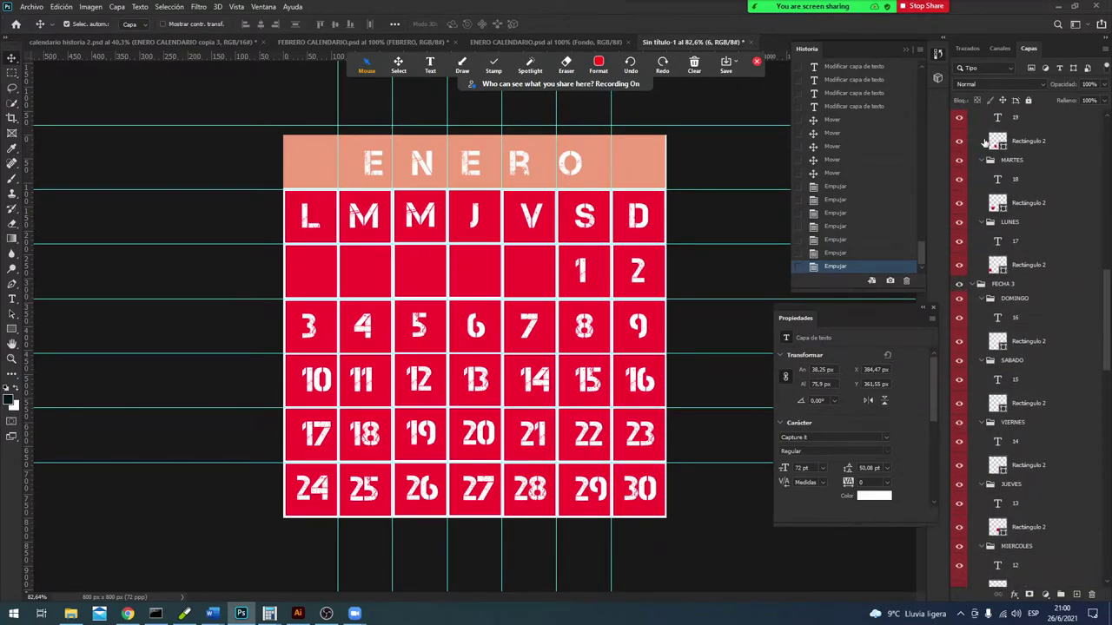
scroll(971, 165, up, 2)
scroll(971, 165, up, 2)
scroll(971, 165, up, 1)
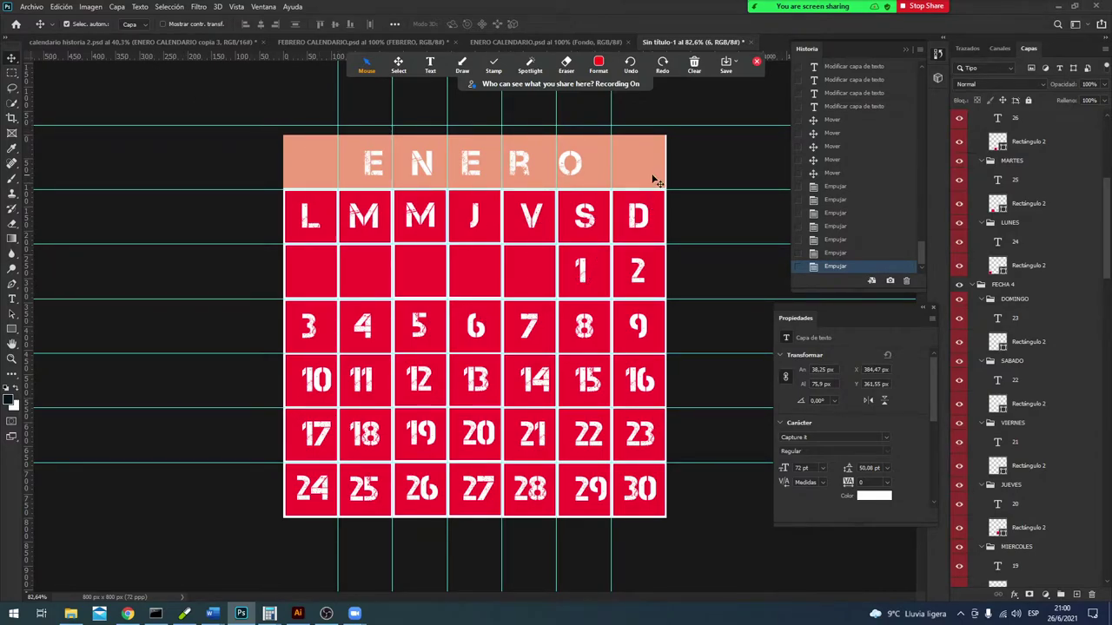
click(31, 6)
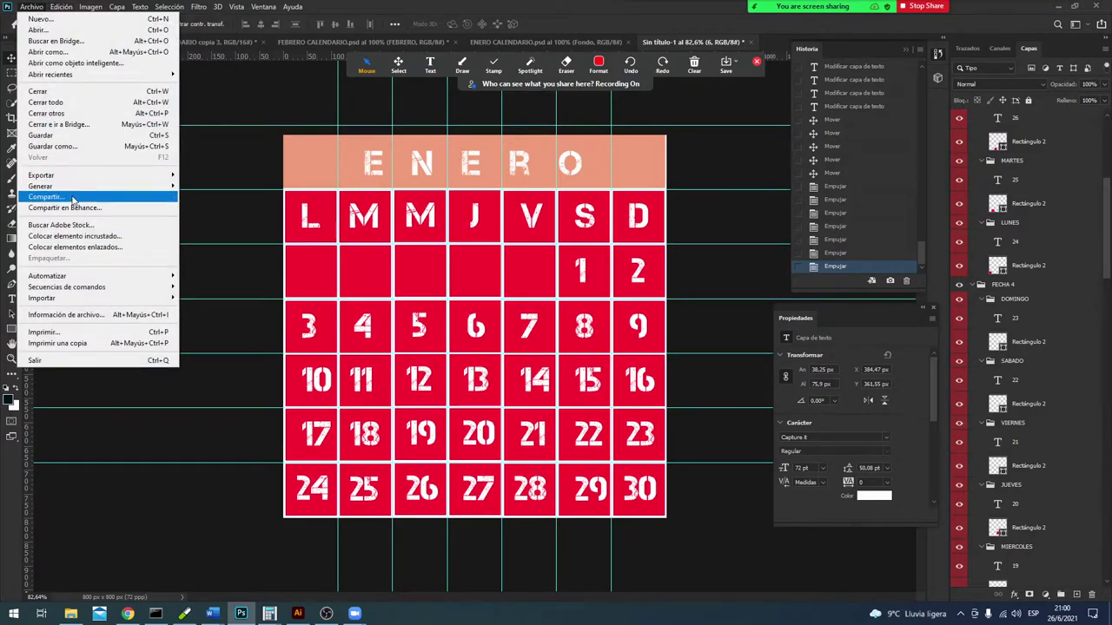
Step: Start Save As and browse up to Imagenes › Editables › PSD
click(70, 146)
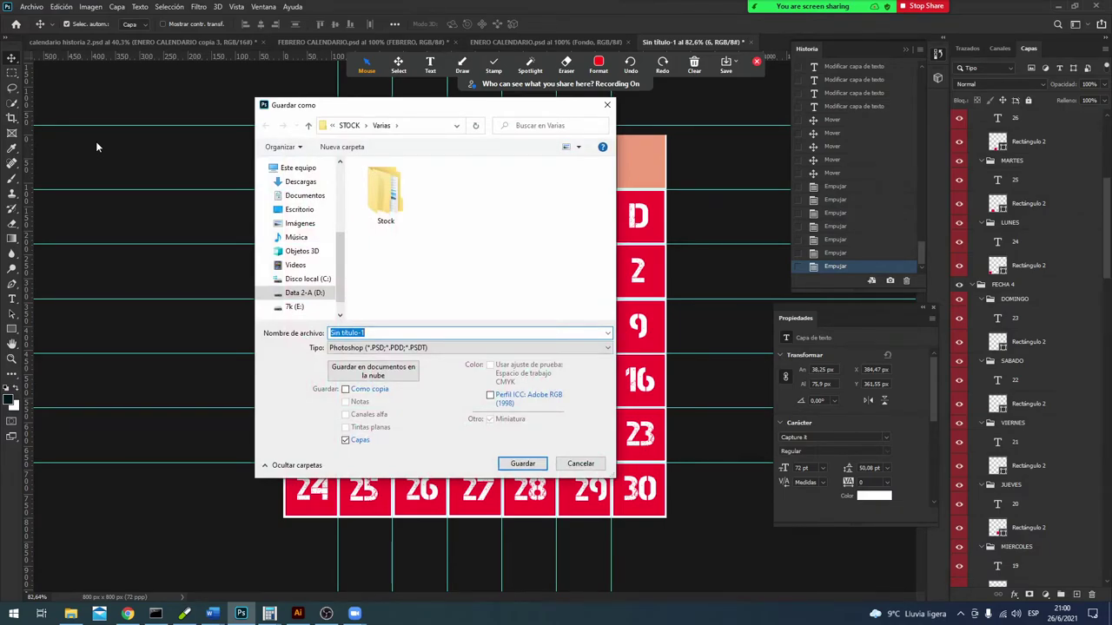
mouse_move(304, 292)
click(334, 126)
click(345, 126)
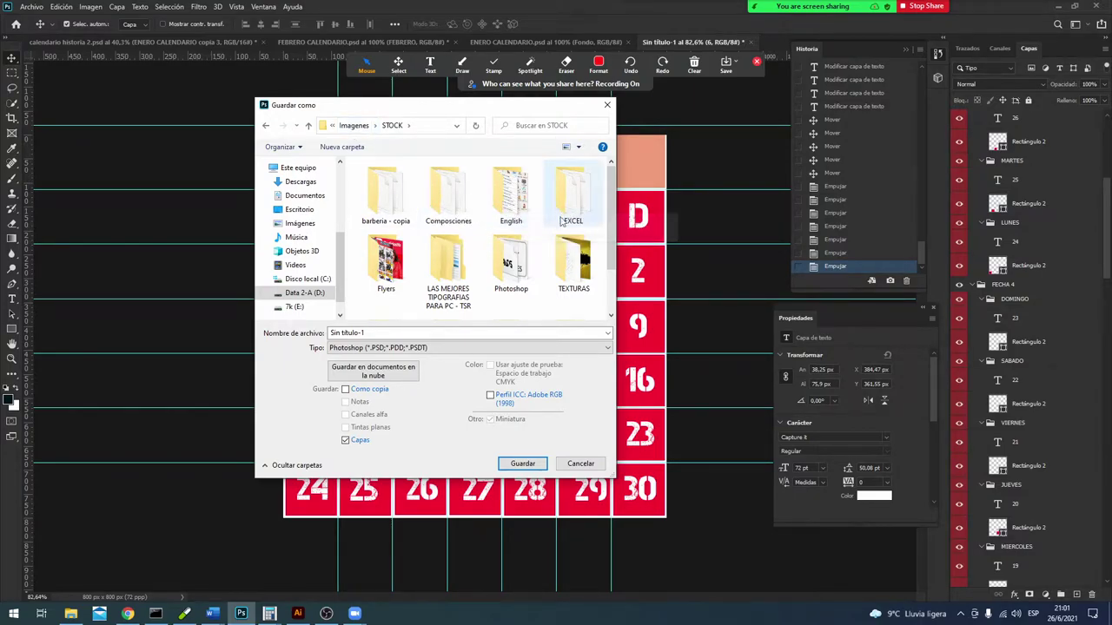
click(354, 125)
double_click(384, 182)
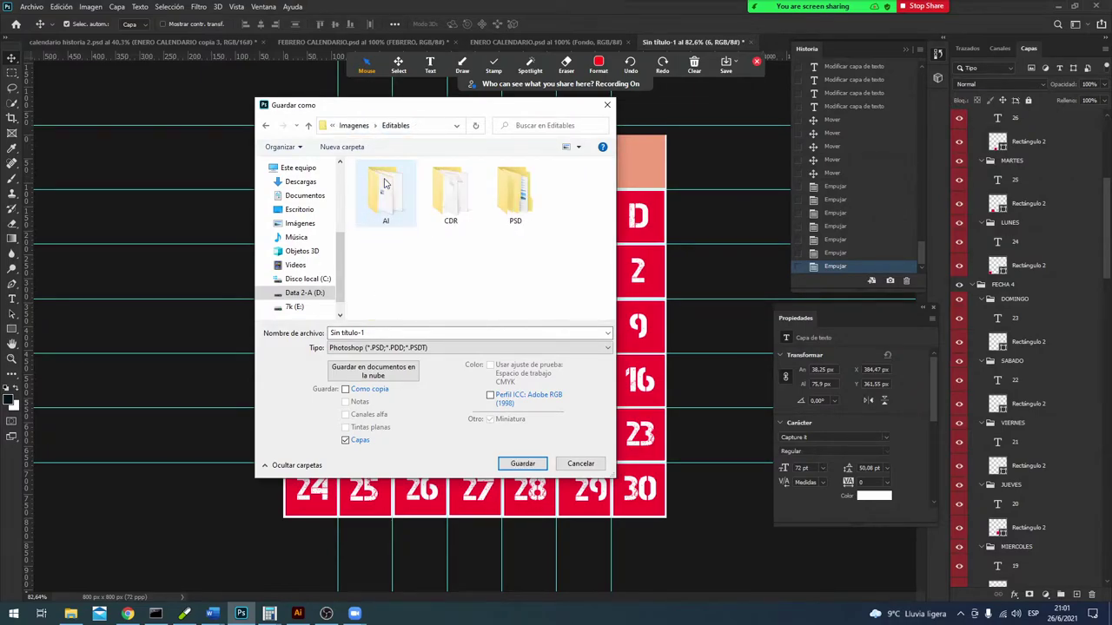
double_click(526, 208)
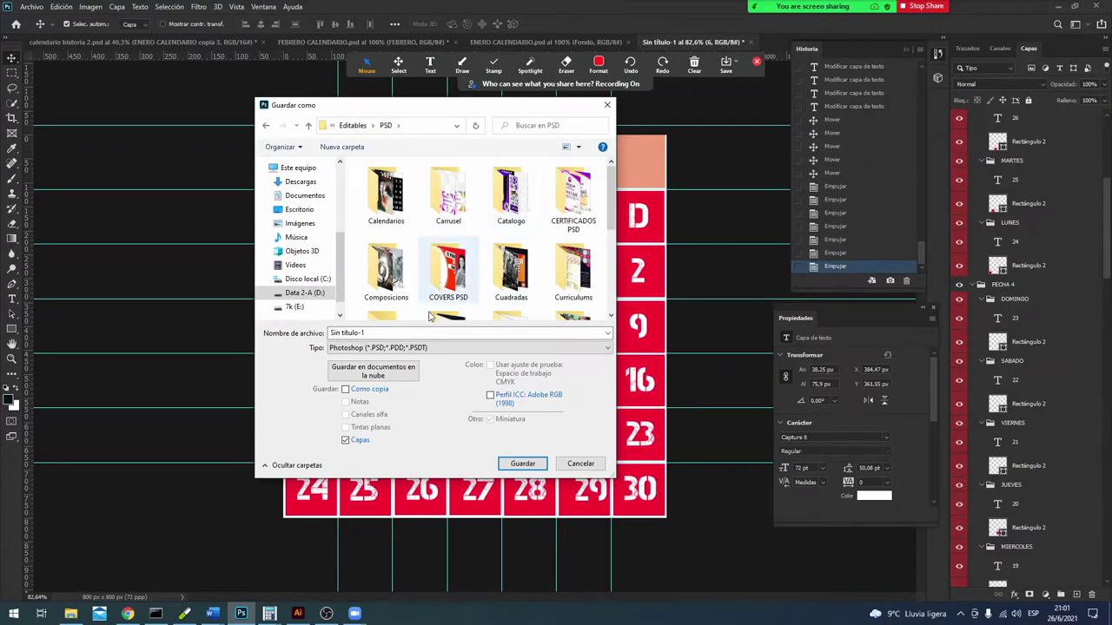
Step: Name the file ENERO and save it in the Cuadradas folder, accepting the format options
double_click(429, 333)
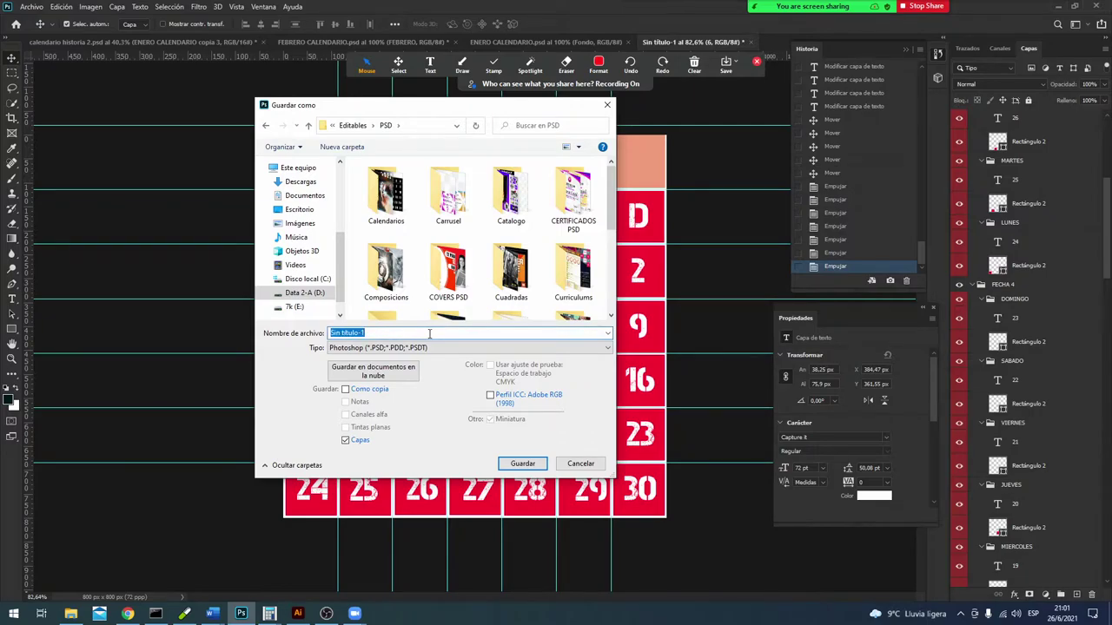
text(ENERO)
scroll(611, 219, down, 1)
scroll(612, 219, down, 1)
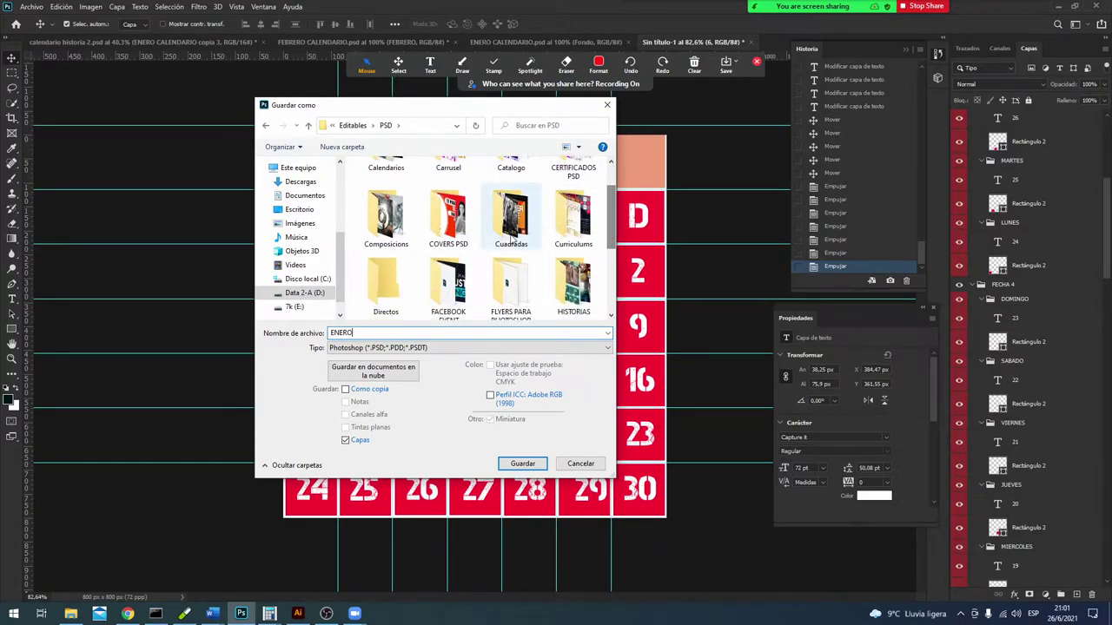
double_click(510, 216)
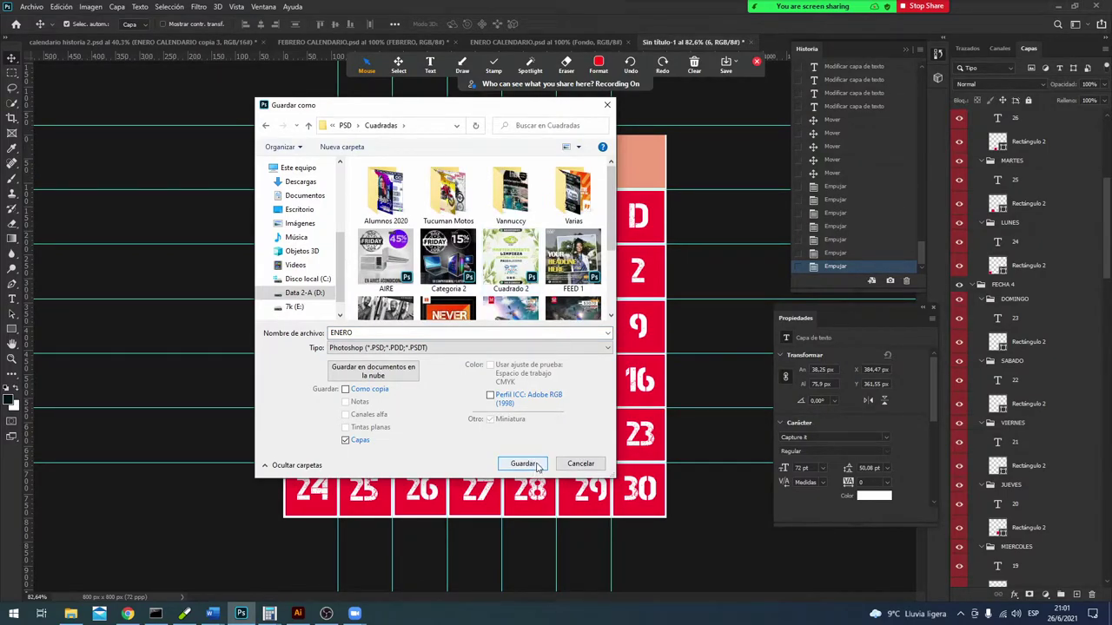
click(524, 463)
click(529, 162)
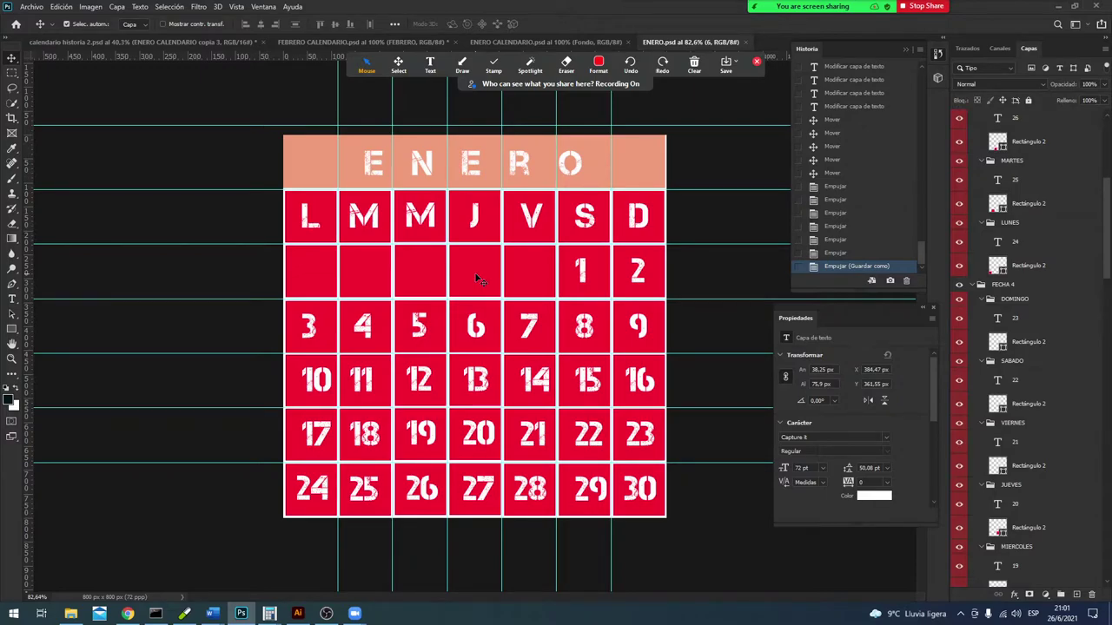
Step: Retype the ENERO title as FEBRERO and reposition it centred in the salmon header band
key(t)
double_click(463, 169)
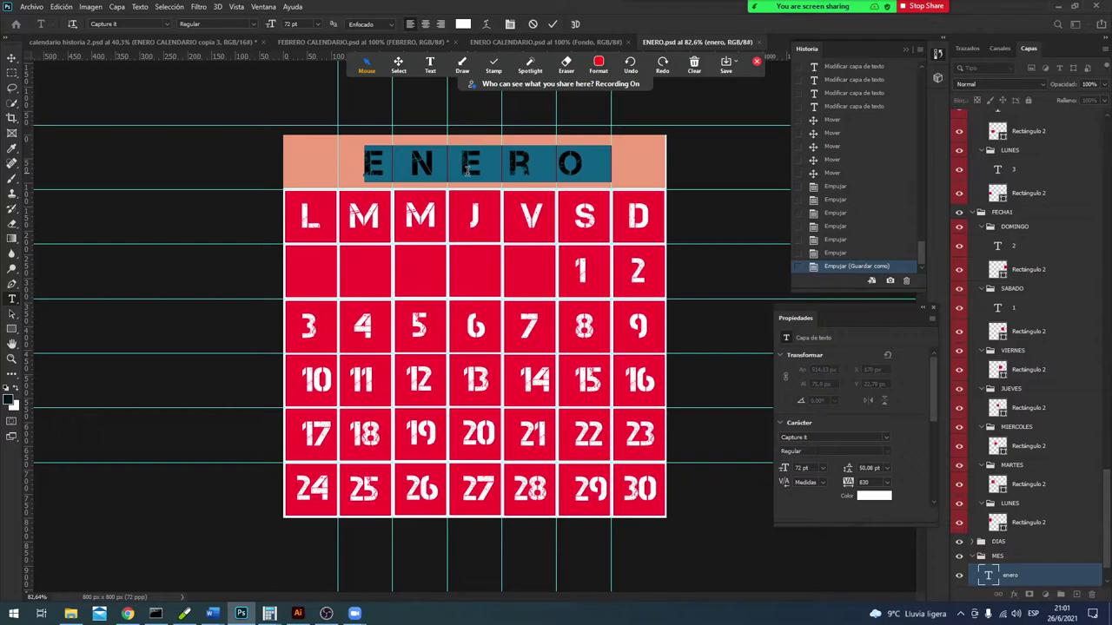
text(FEBR)
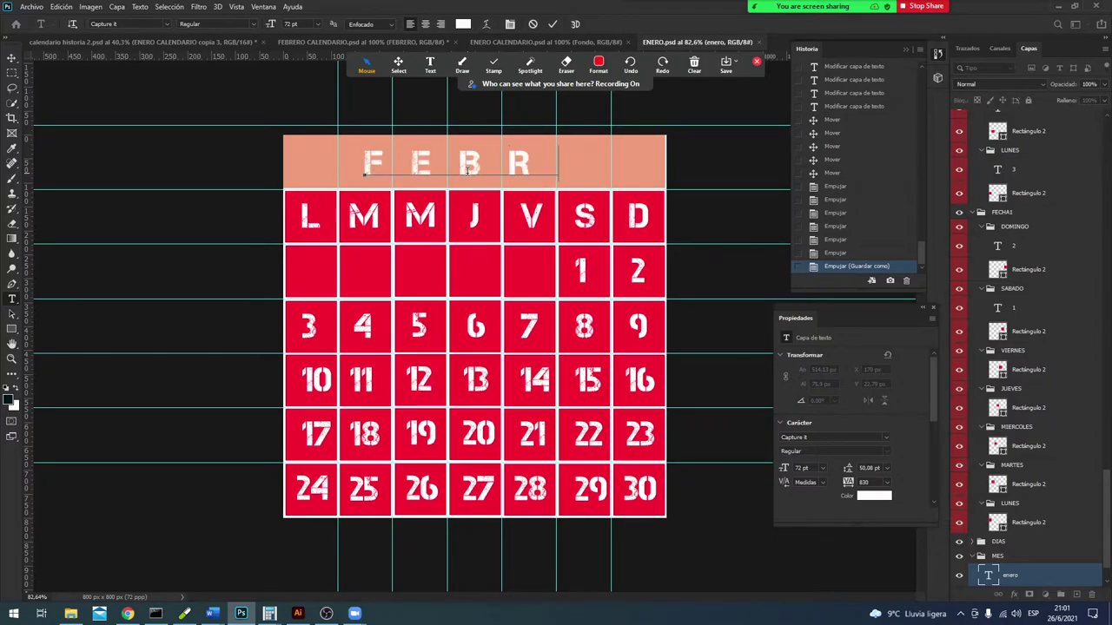
text(ERO)
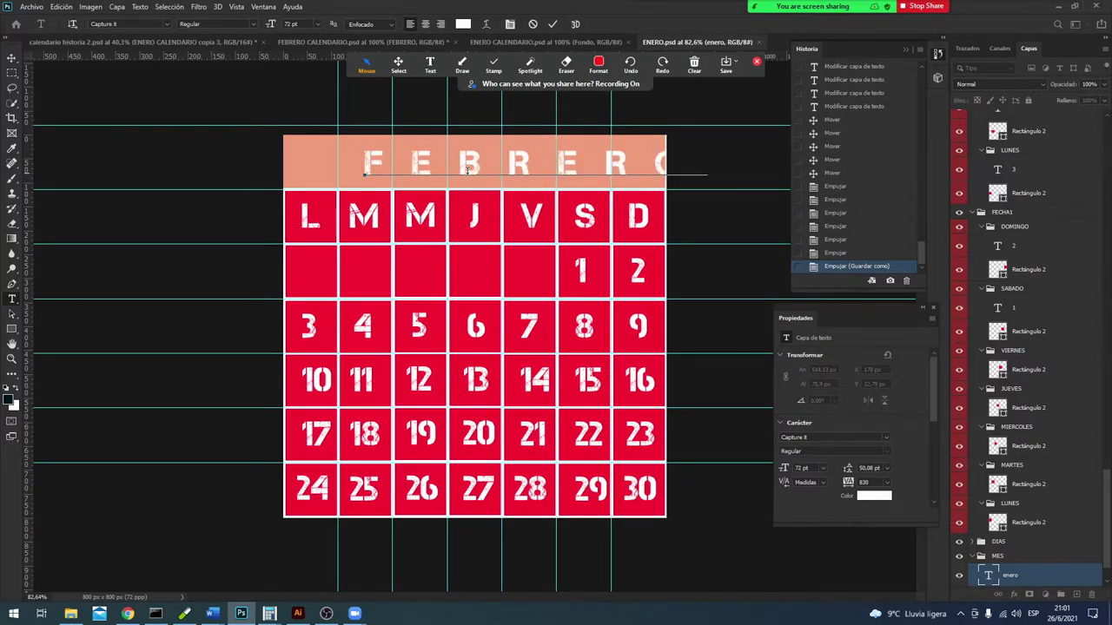
key(ctrl)
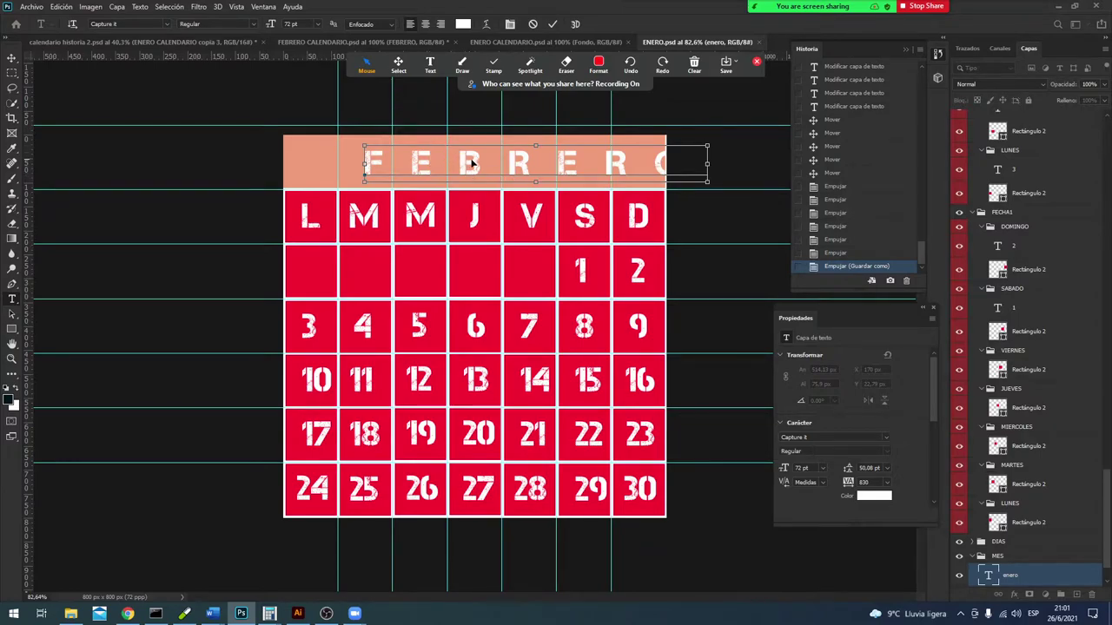
drag(472, 163, 425, 170)
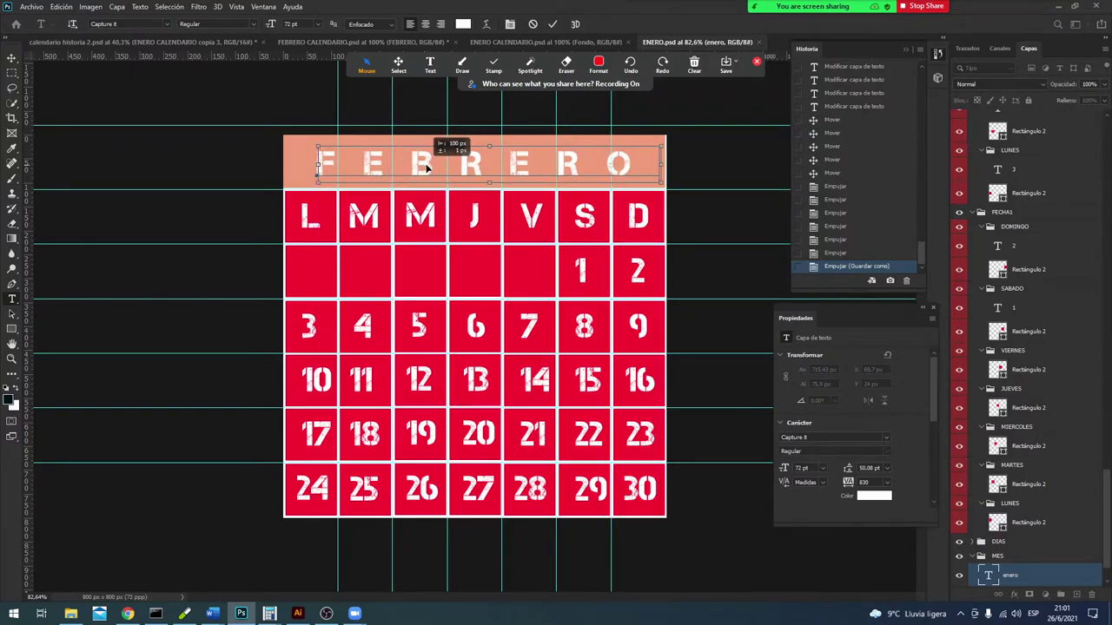
drag(425, 170, 425, 162)
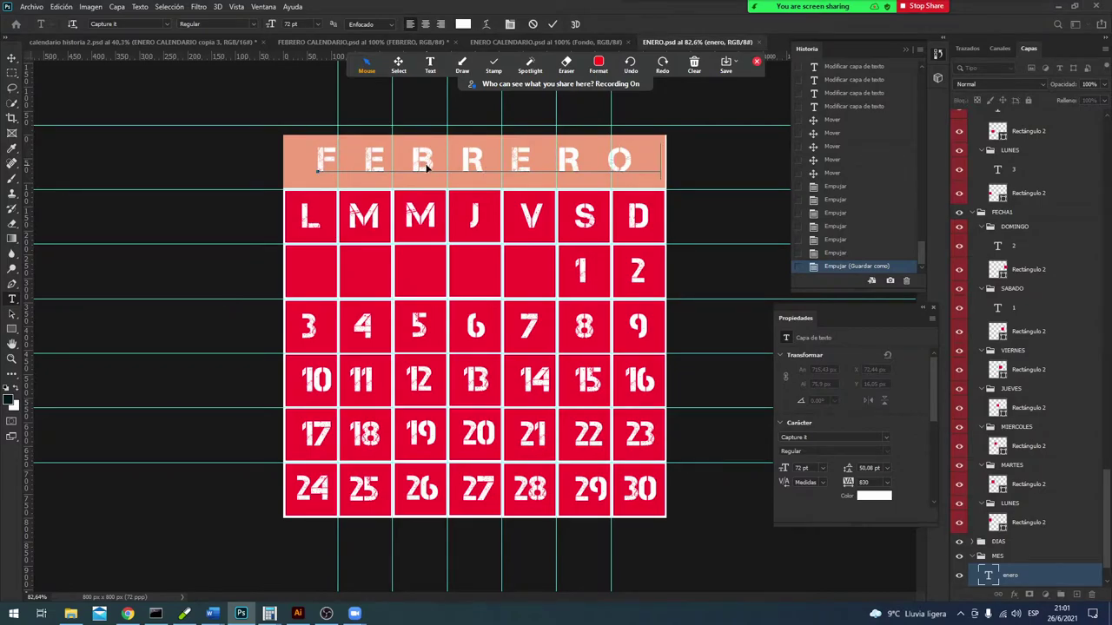
click(426, 165)
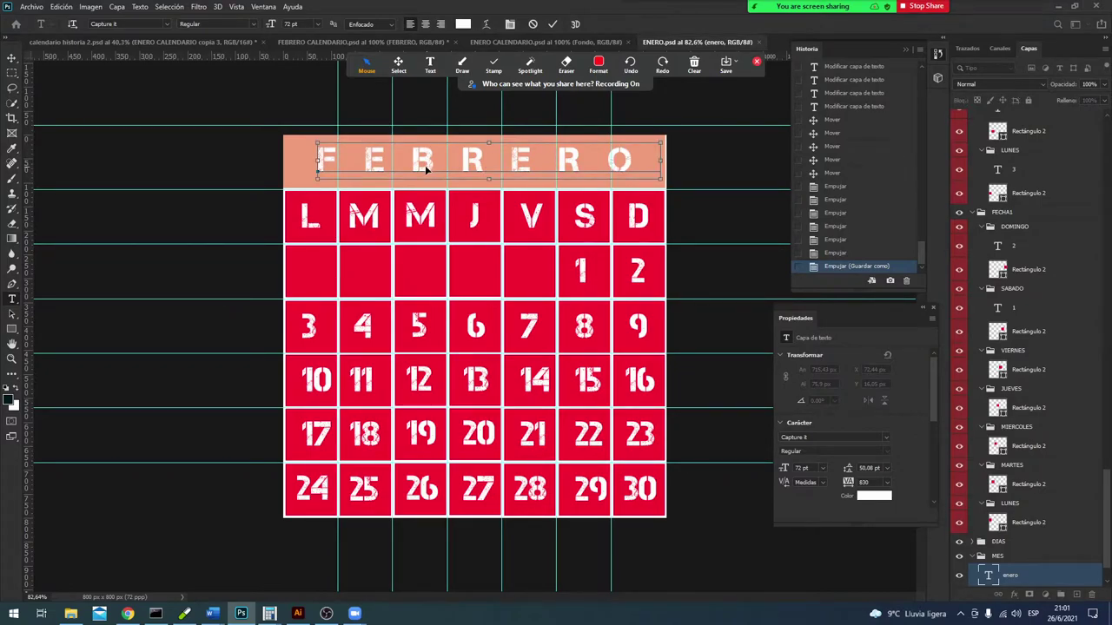
drag(426, 167, 426, 169)
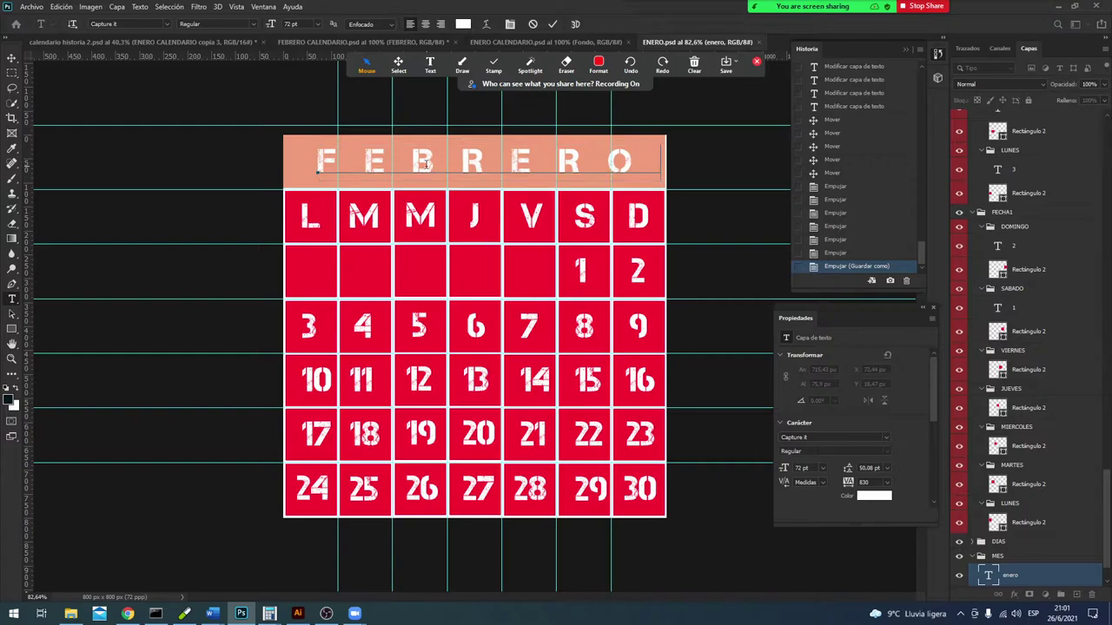
click(12, 58)
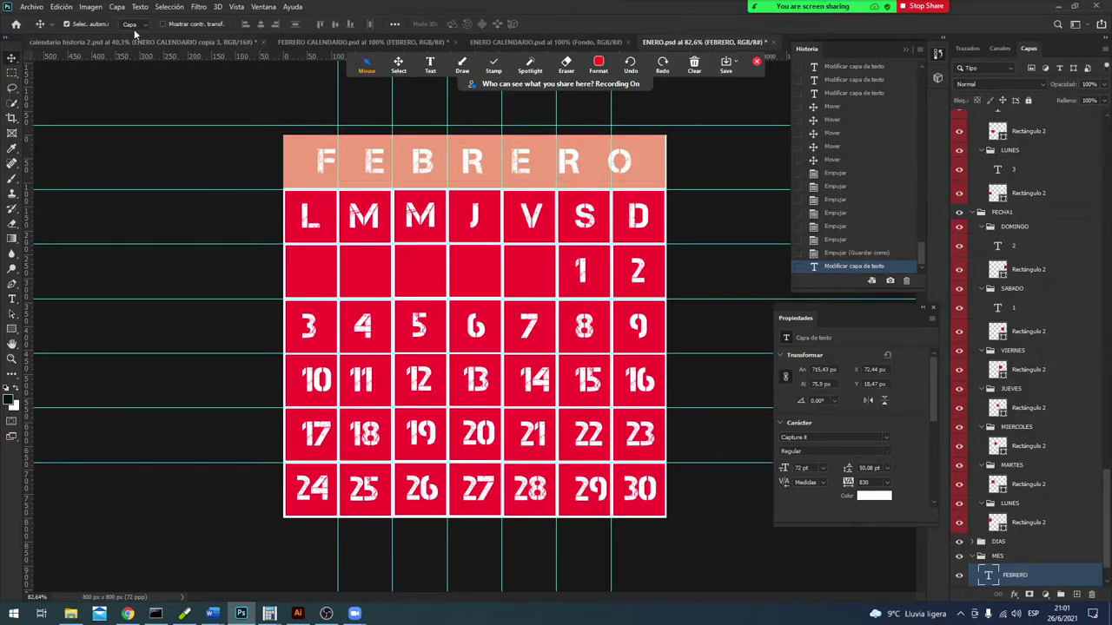
click(33, 7)
Step: Save the calendar as FEBRERO.psd, confirming the Maximize Compatibility prompt
click(91, 146)
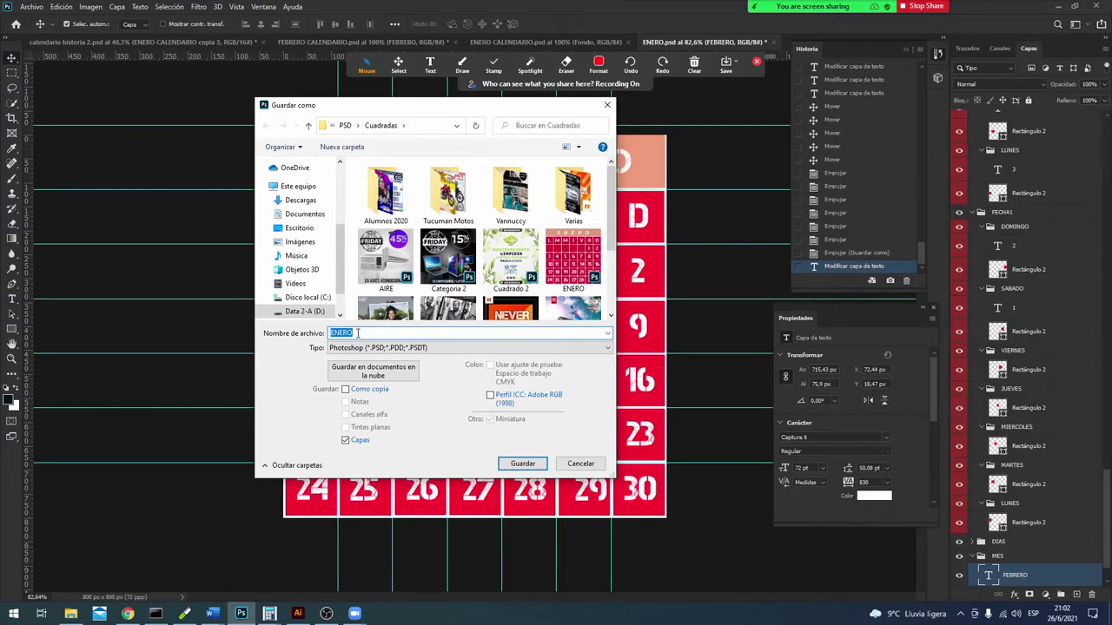
text(FE)
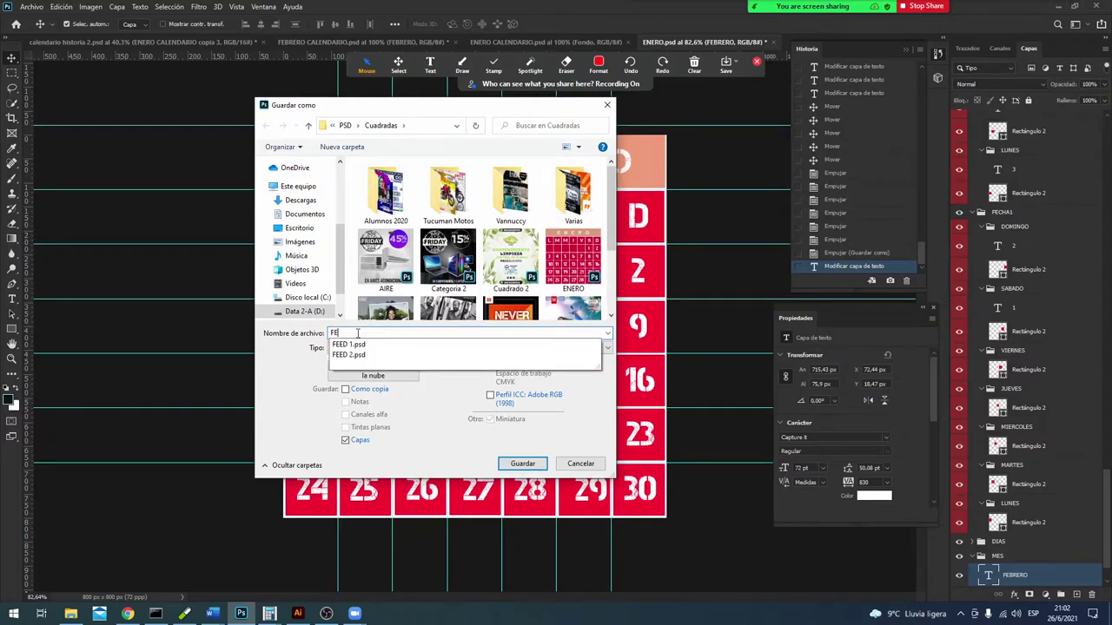
text(BRERO)
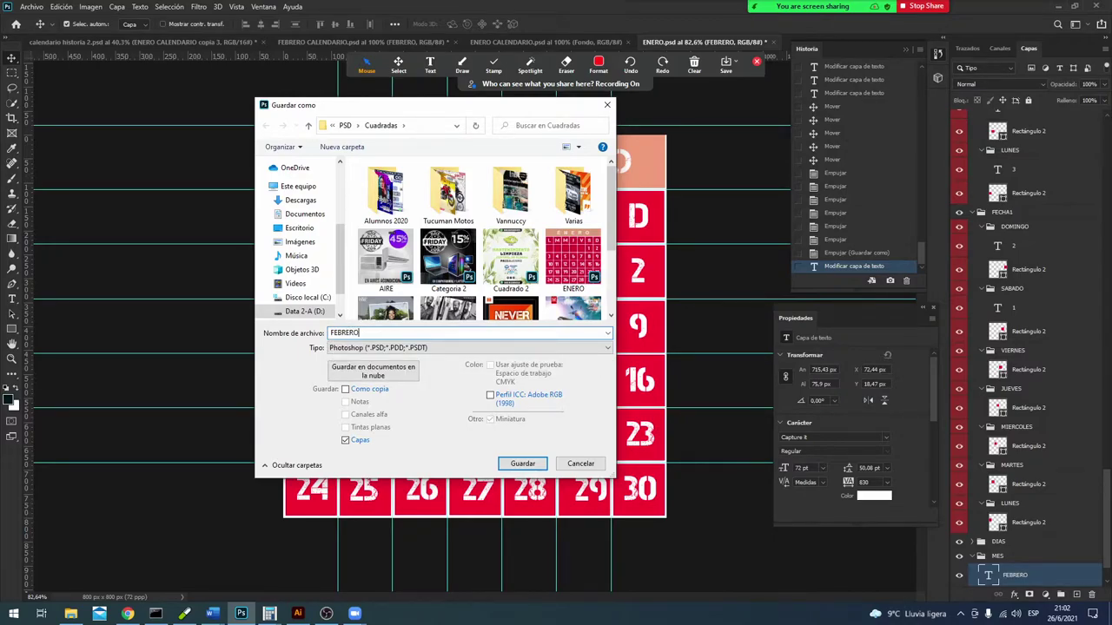
click(522, 464)
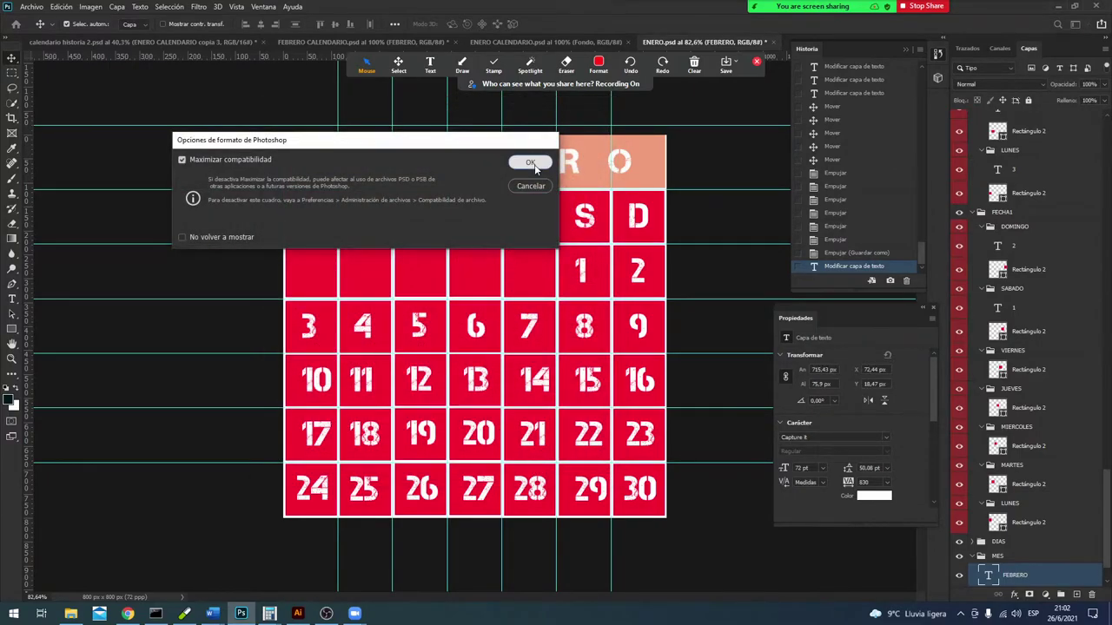
click(530, 163)
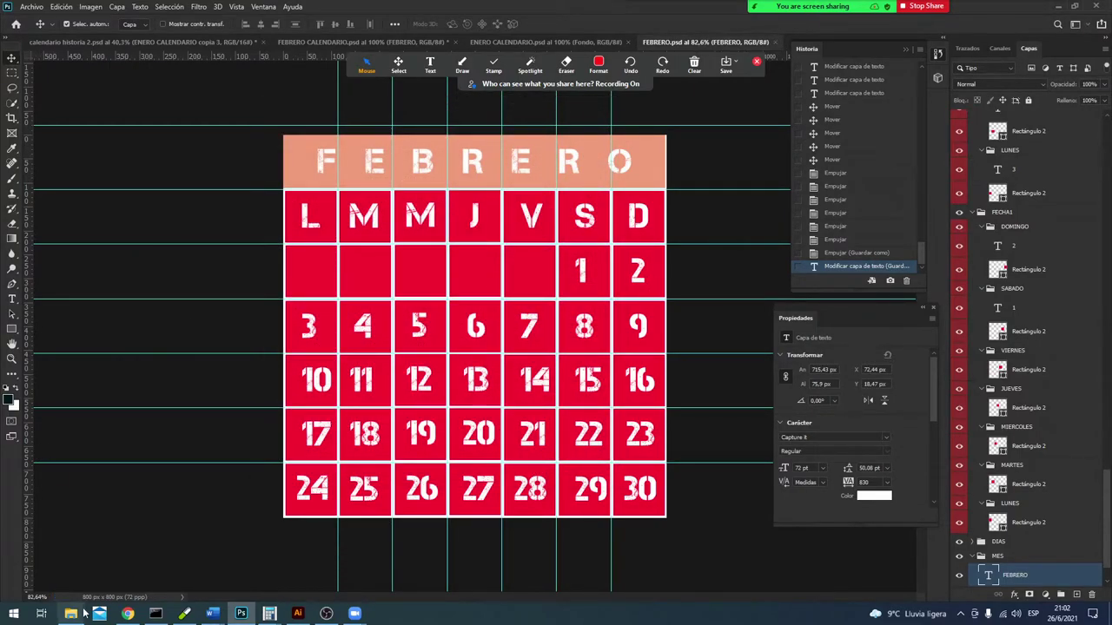
click(127, 613)
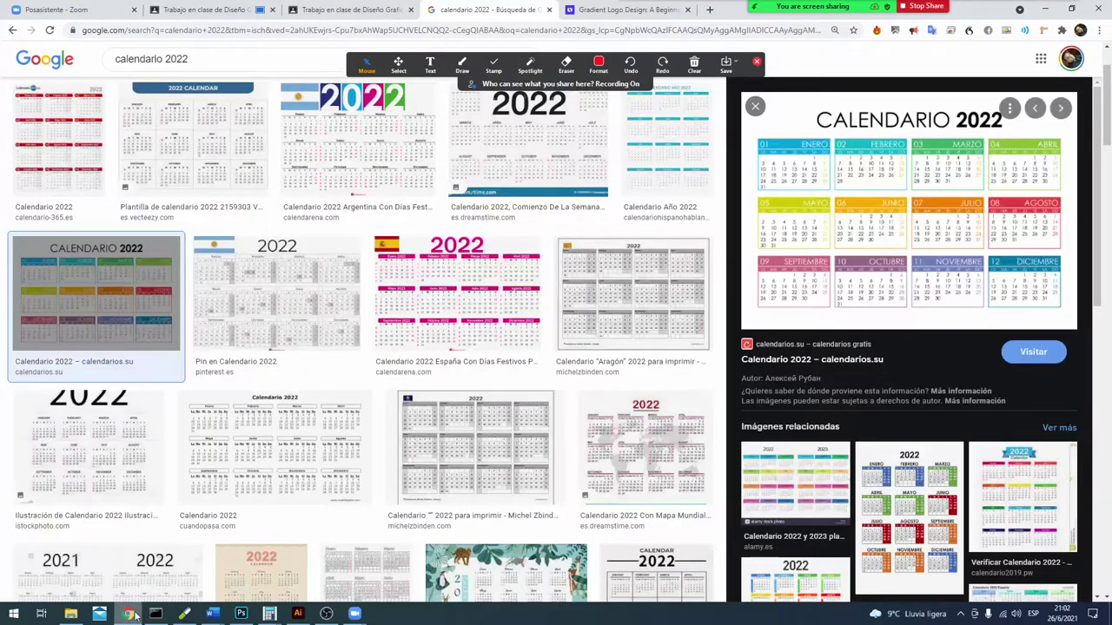
Step: Open the calendarios.su 2022 source page and scroll down to its calendar collage
click(852, 164)
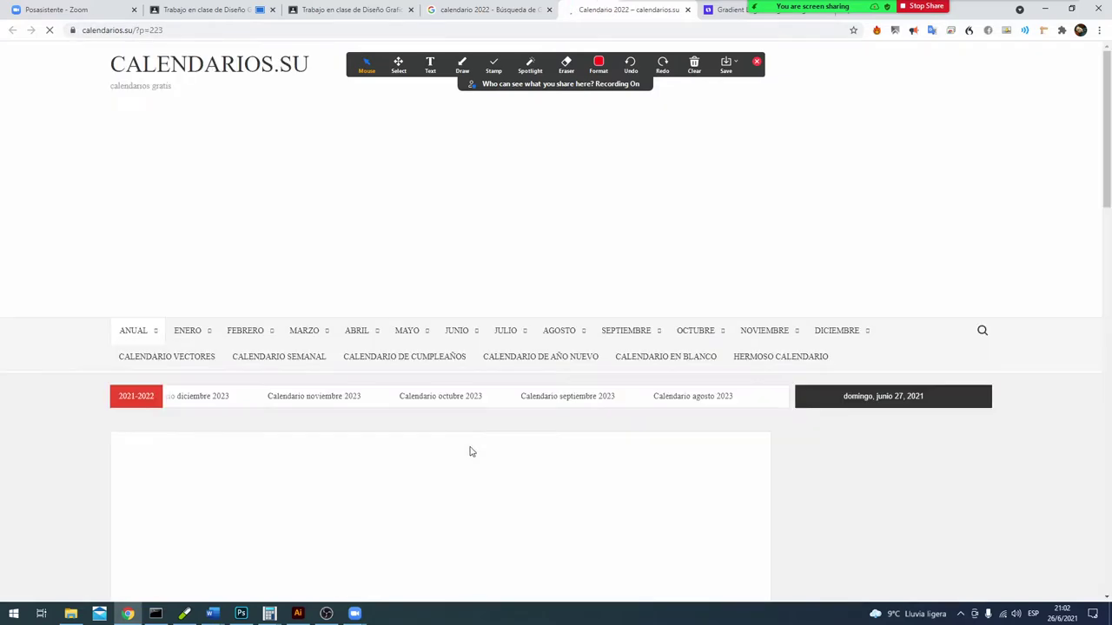
scroll(321, 356, down, 1)
scroll(320, 355, down, 1)
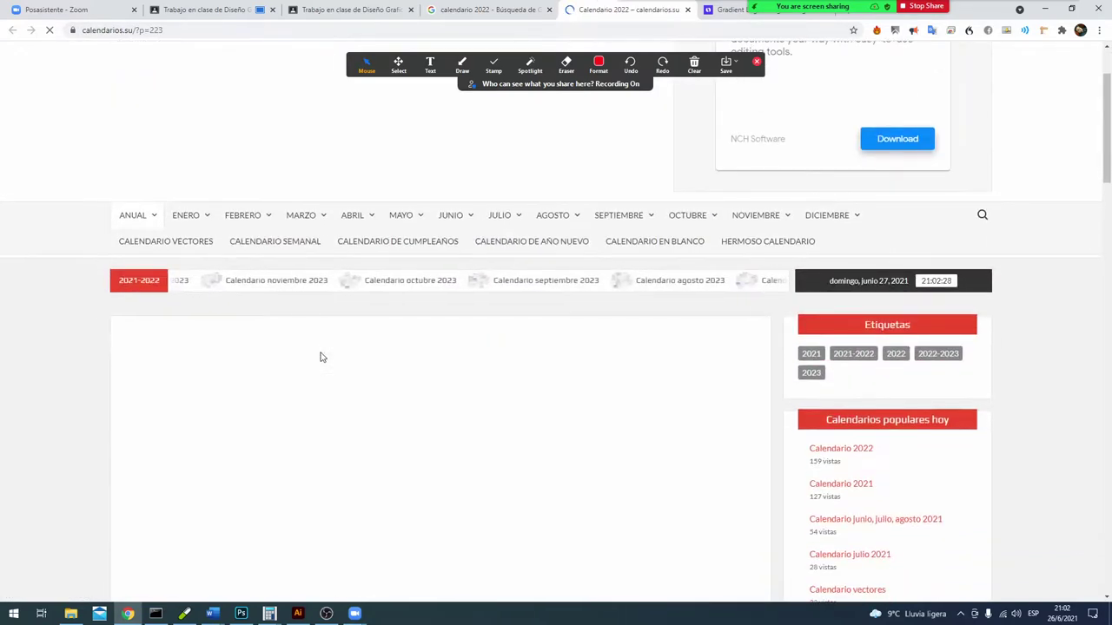
scroll(364, 291, down, 1)
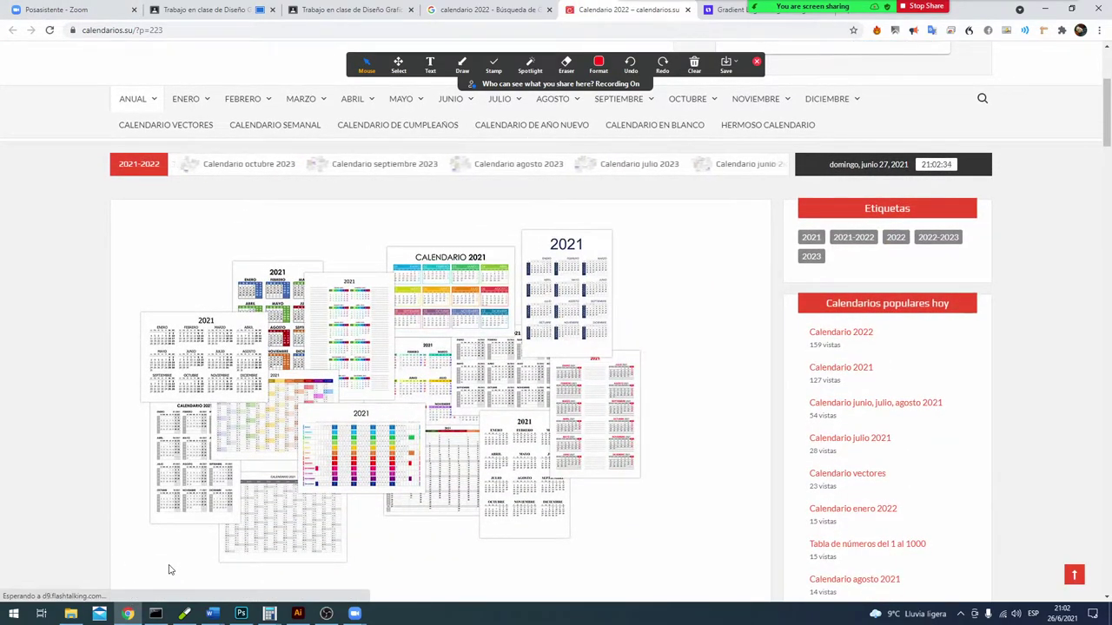
key(alt+Tab)
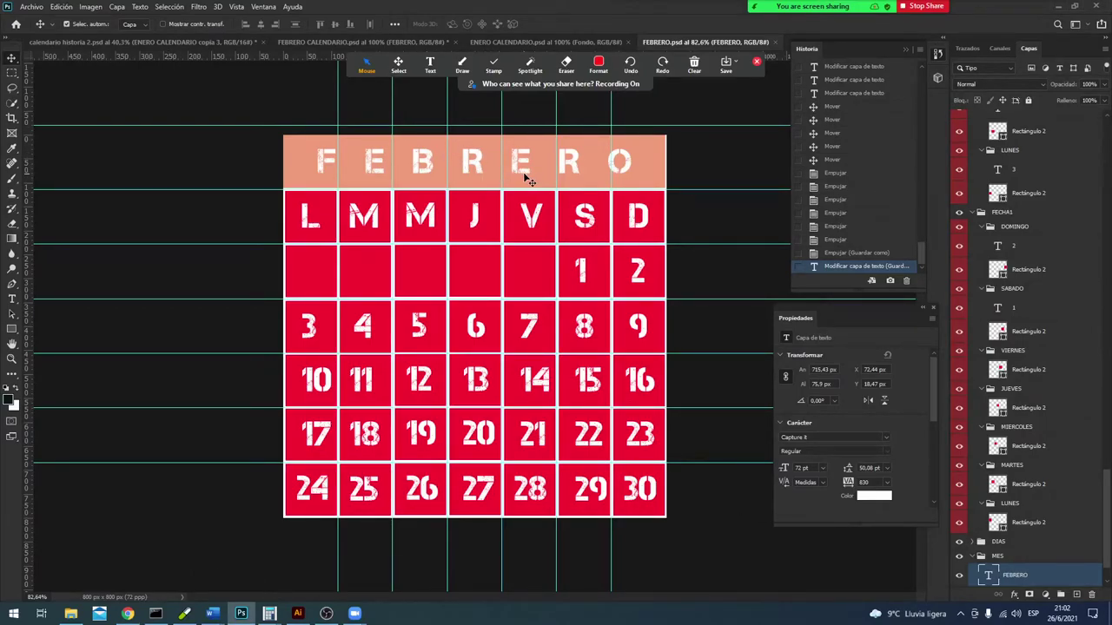
Step: Nudge the FEBRERO title down two steps and save the file
key(Down)
key(Down)
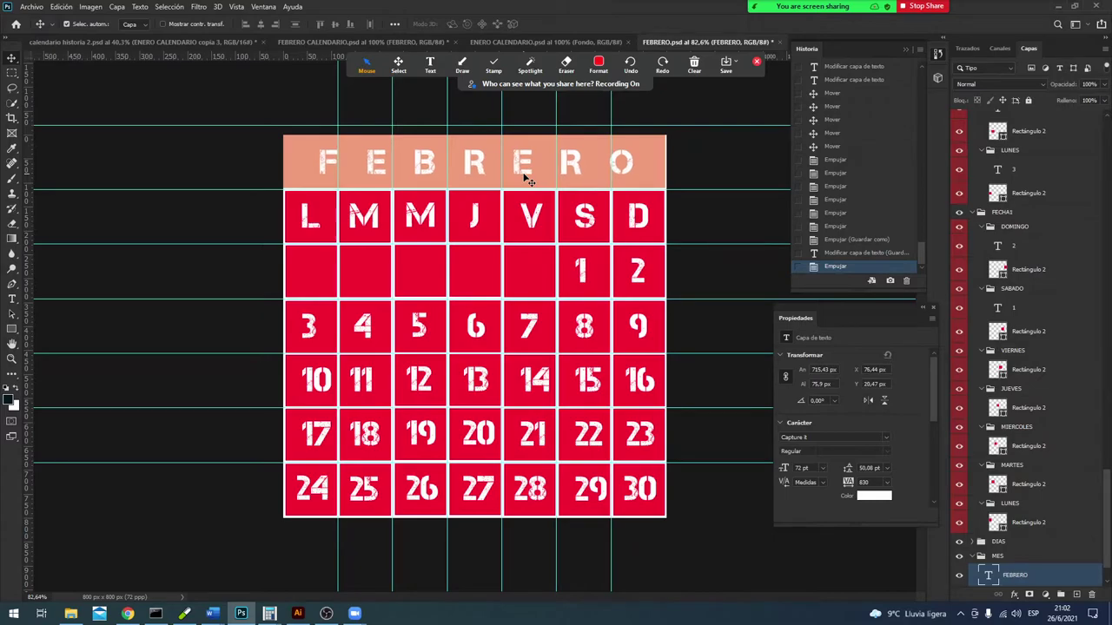
key(Down)
click(31, 6)
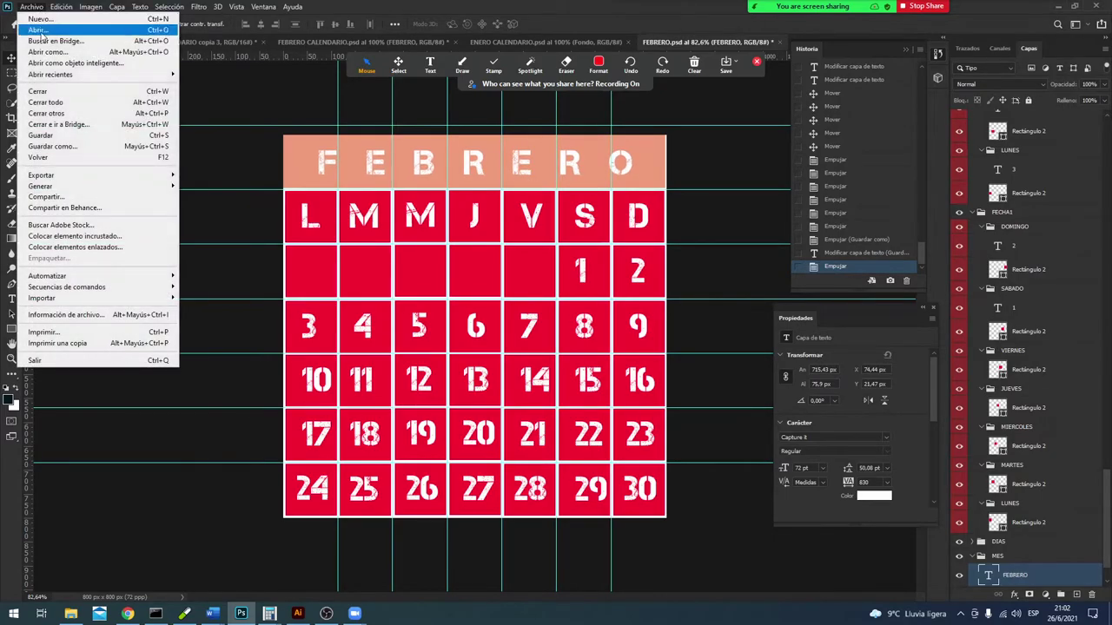
click(44, 135)
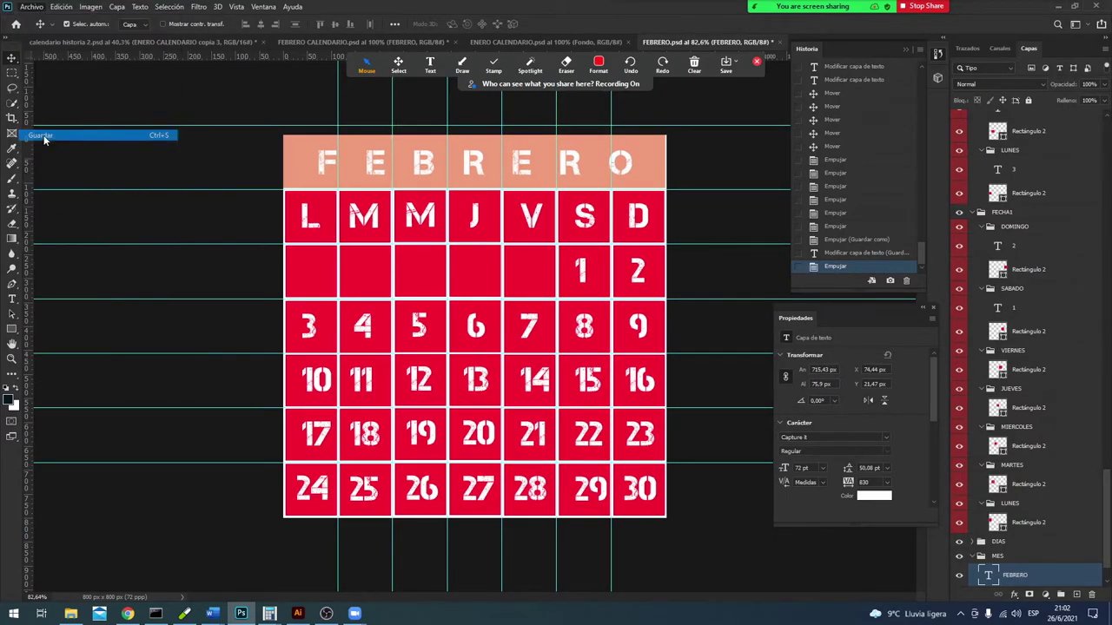
Step: Close FEBRERO.psd, ENERO CALENDARIO and FEBRERO CALENDARIO without saving the latter
click(777, 41)
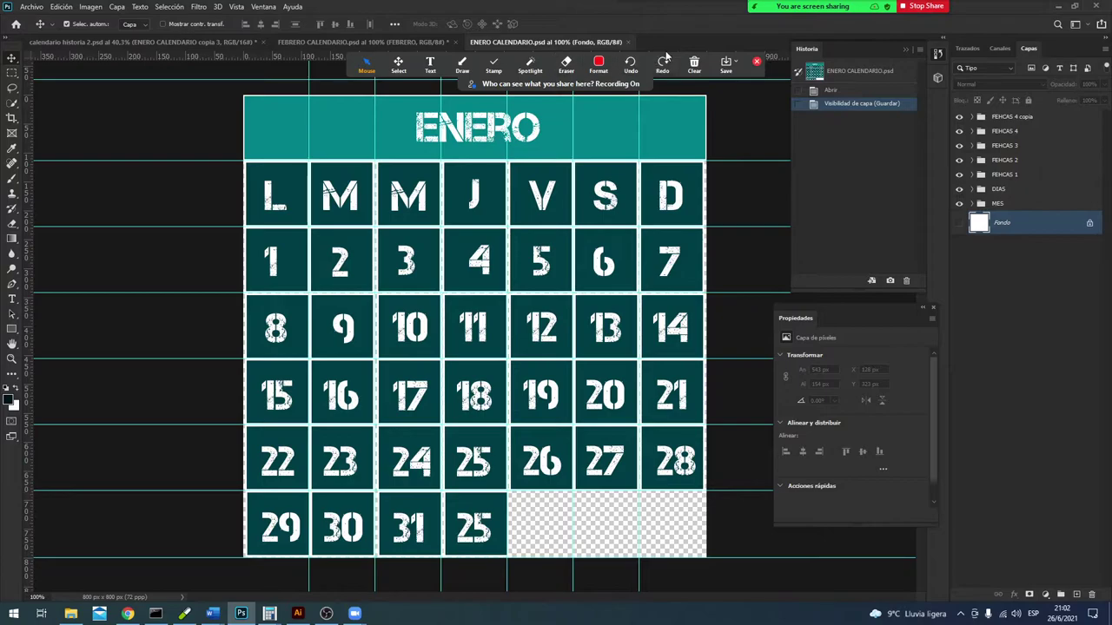
click(627, 42)
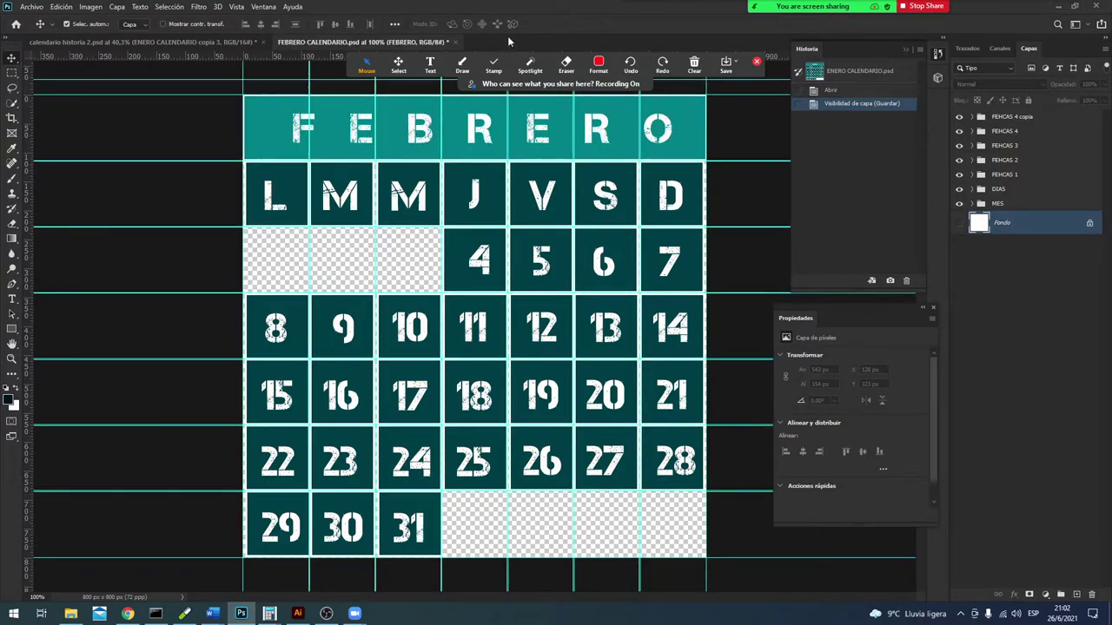
click(454, 42)
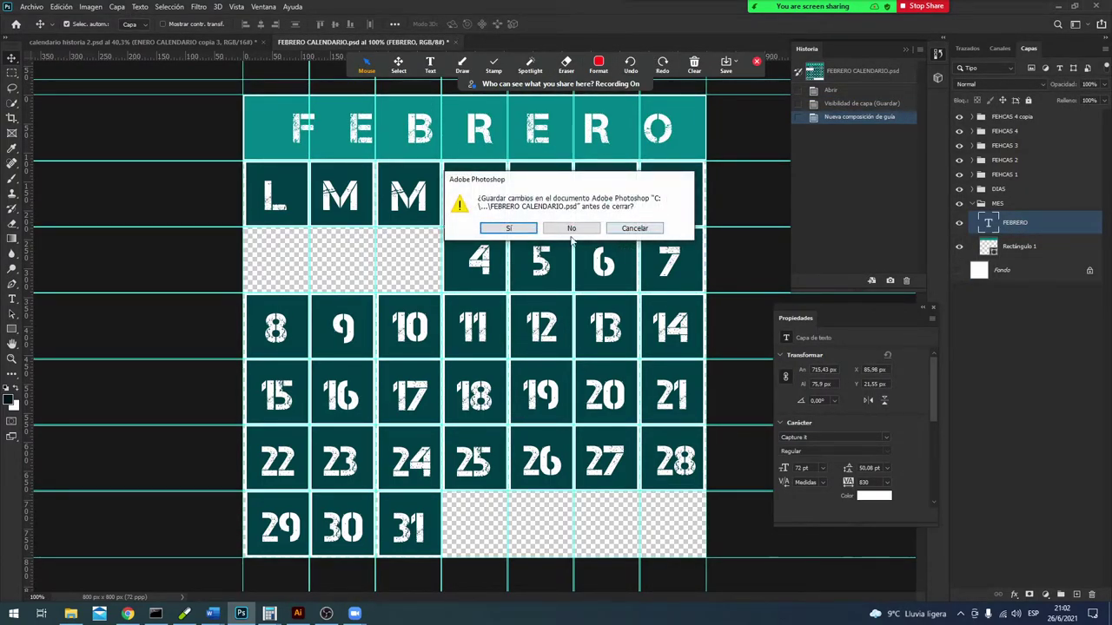
click(559, 231)
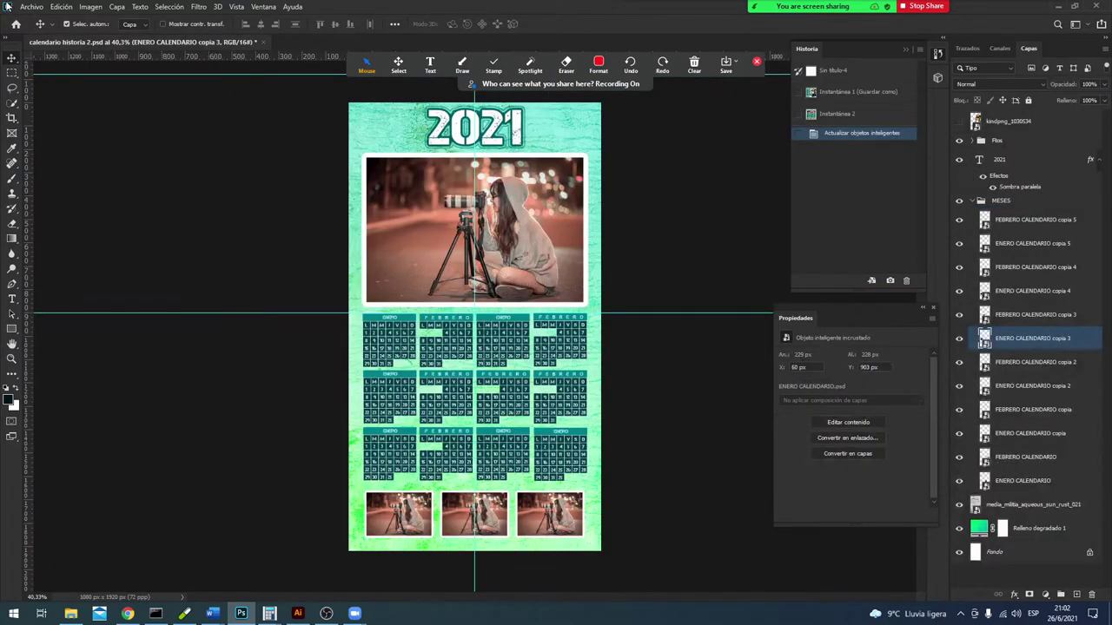
Step: Open ENERO.psd, leaving its missing colour profile unchanged
click(32, 7)
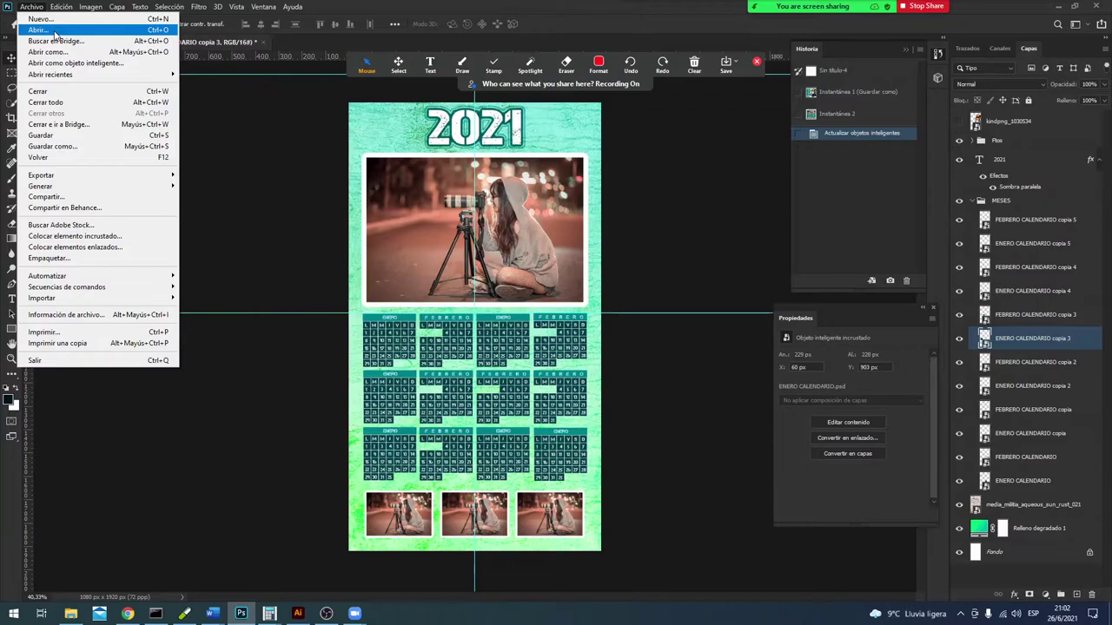
click(54, 33)
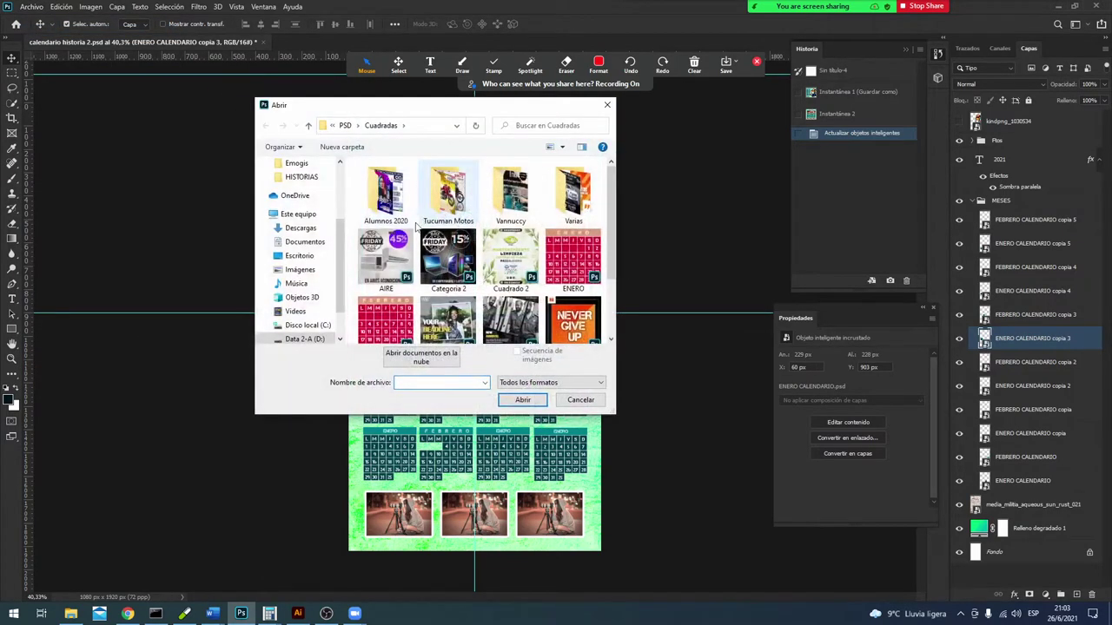
click(575, 263)
double_click(575, 263)
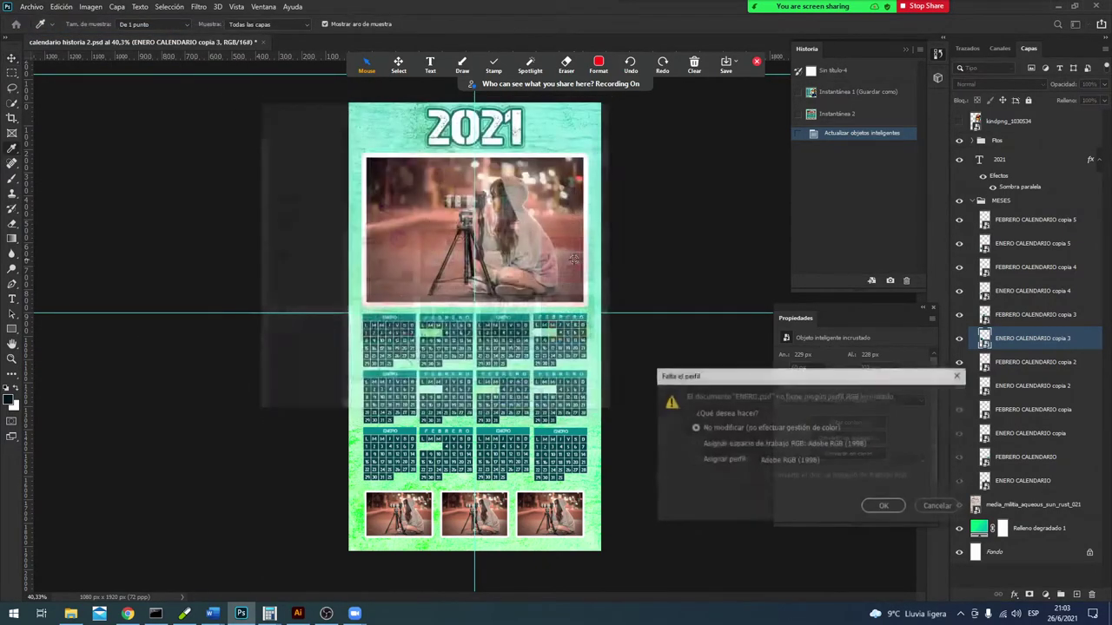
click(888, 509)
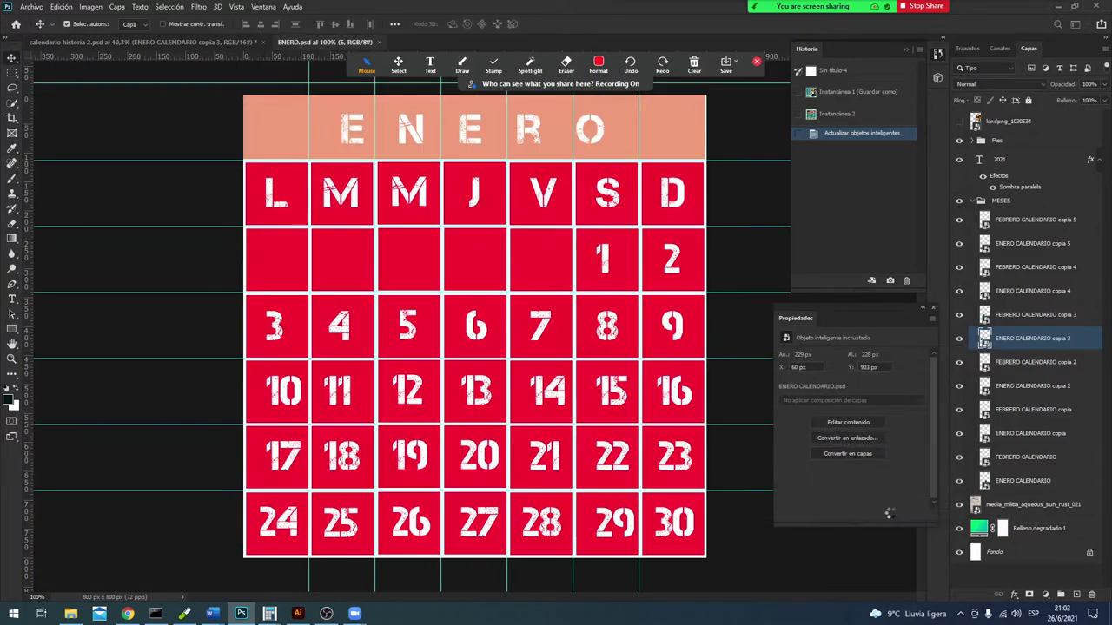
Step: Hide ENERO's Fondo background layer, then go to the calendario historia 2 poster
scroll(1068, 261, down, 3)
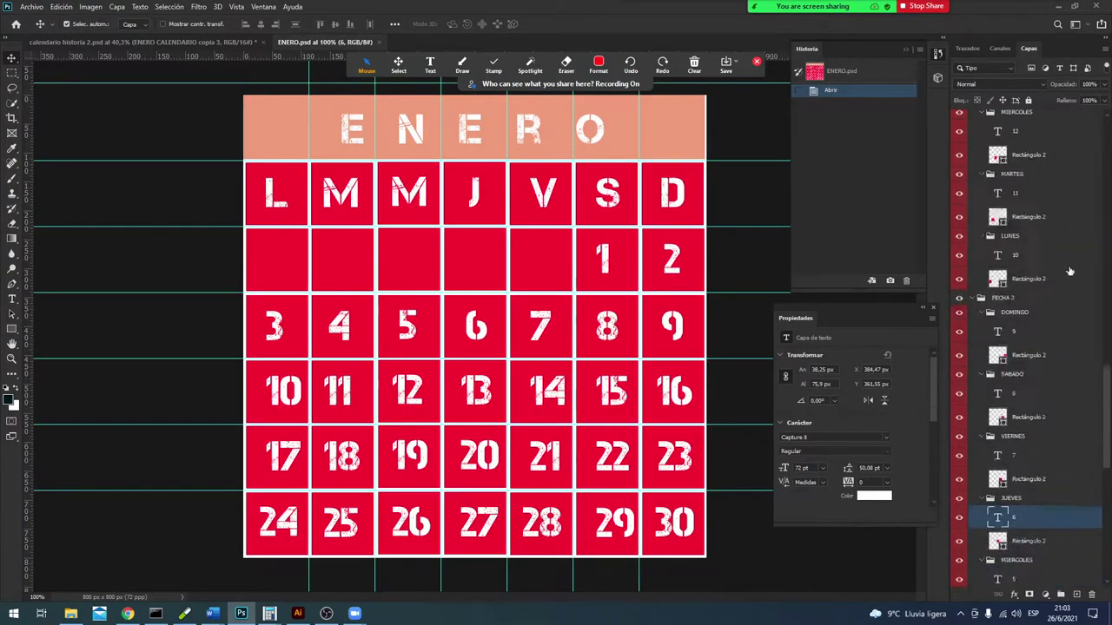
scroll(1071, 312, down, 5)
scroll(1075, 373, down, 5)
scroll(1079, 434, down, 5)
scroll(1079, 434, down, 2)
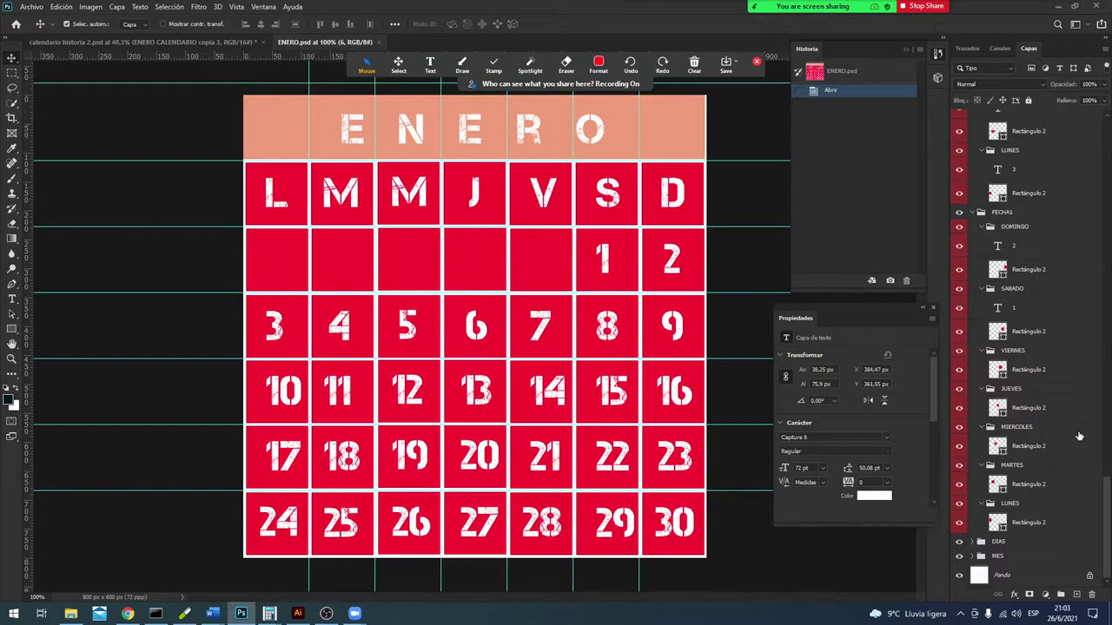
click(1036, 582)
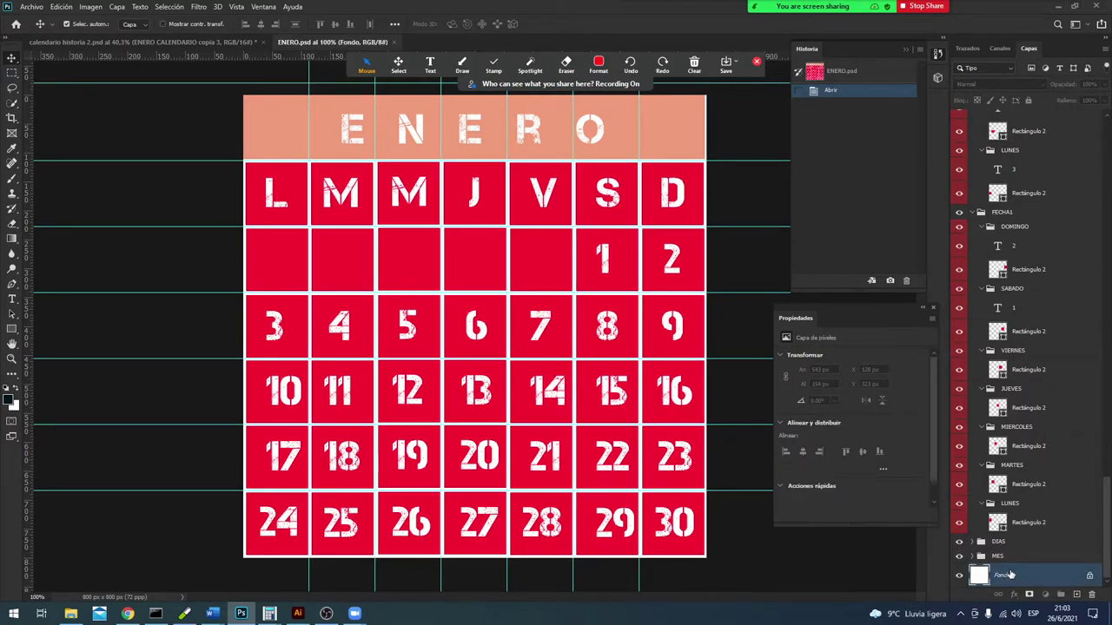
click(960, 578)
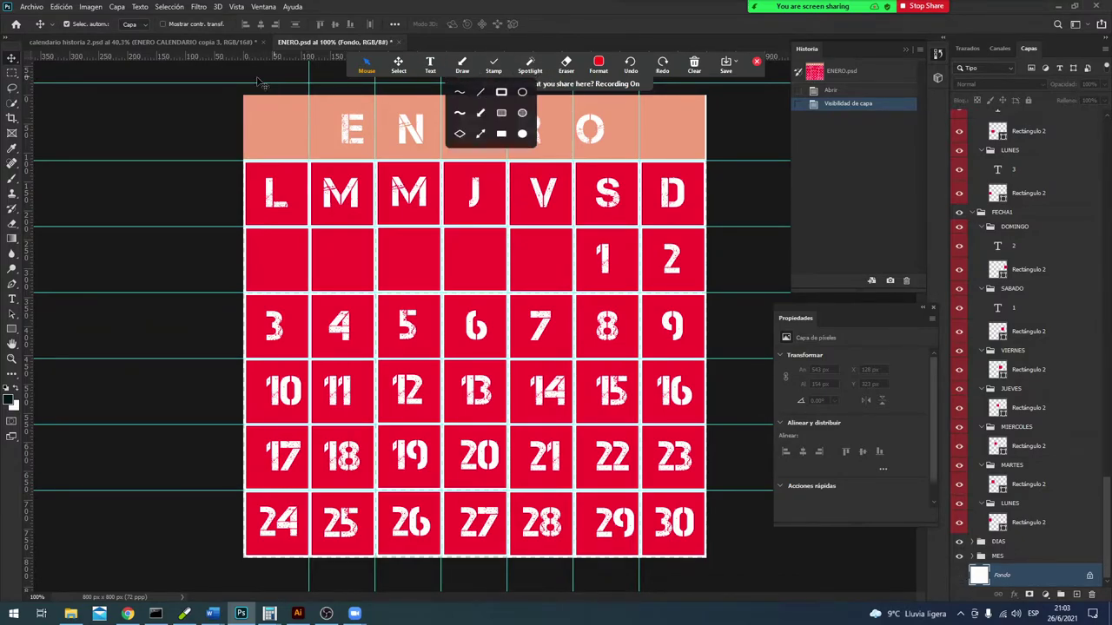
click(107, 44)
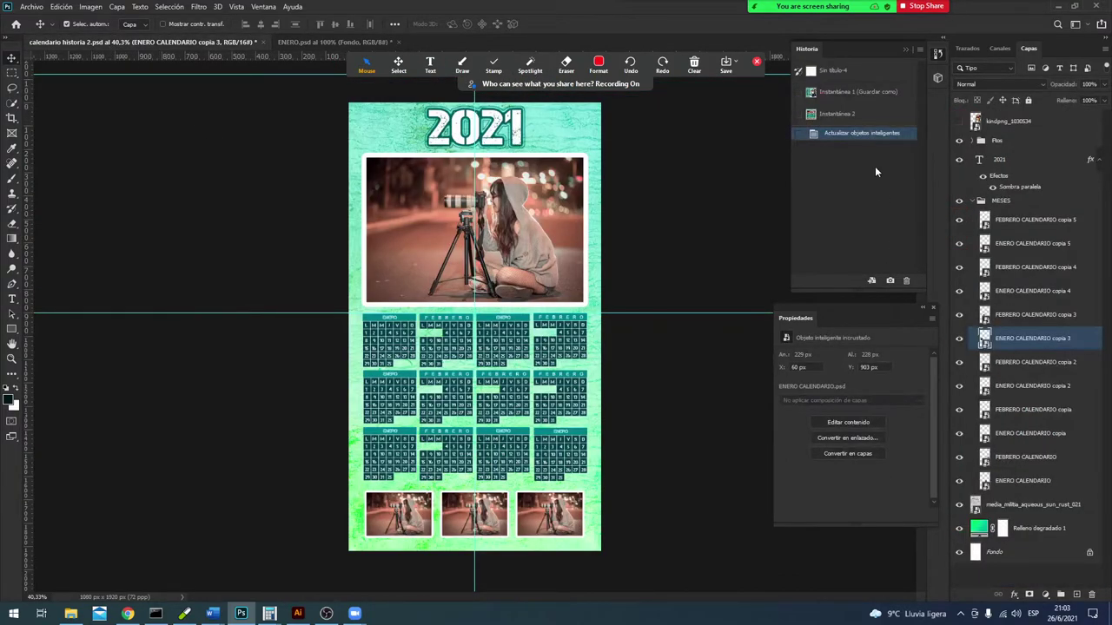
Step: Restore the poster to history snapshot Instantánea 1 and zoom in and out to inspect it
click(864, 94)
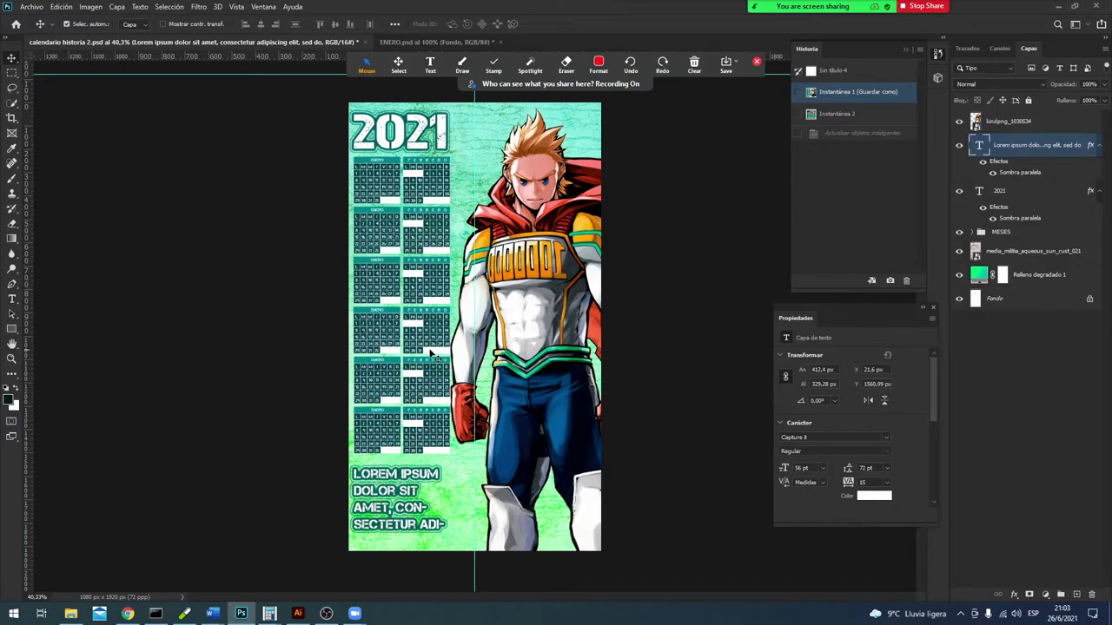
scroll(429, 357, up, 2)
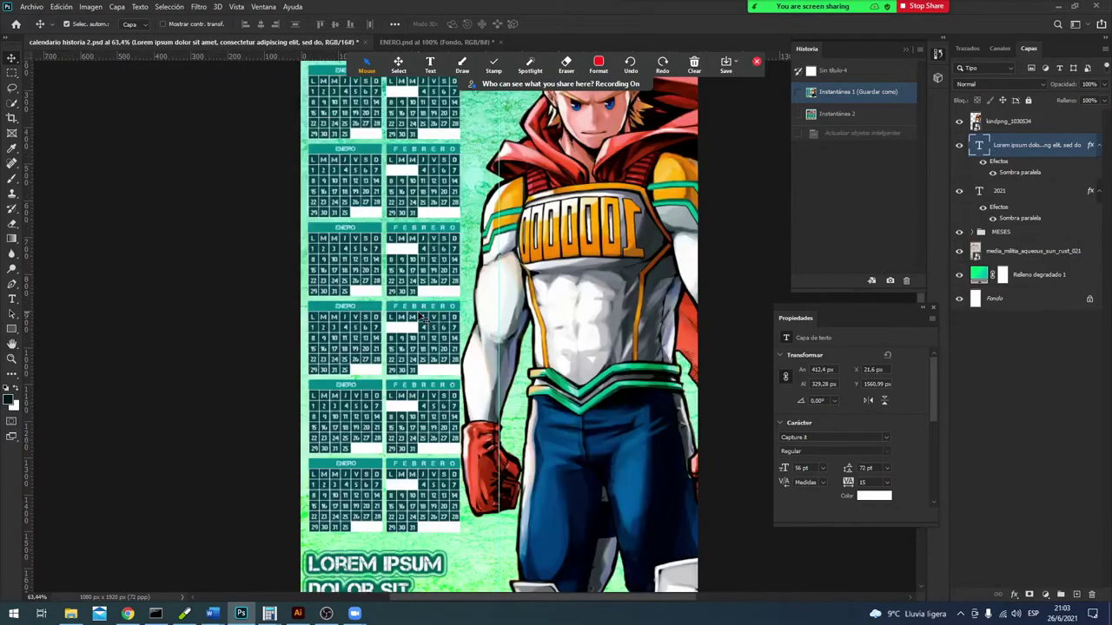
scroll(423, 400, up, 3)
scroll(425, 405, up, 2)
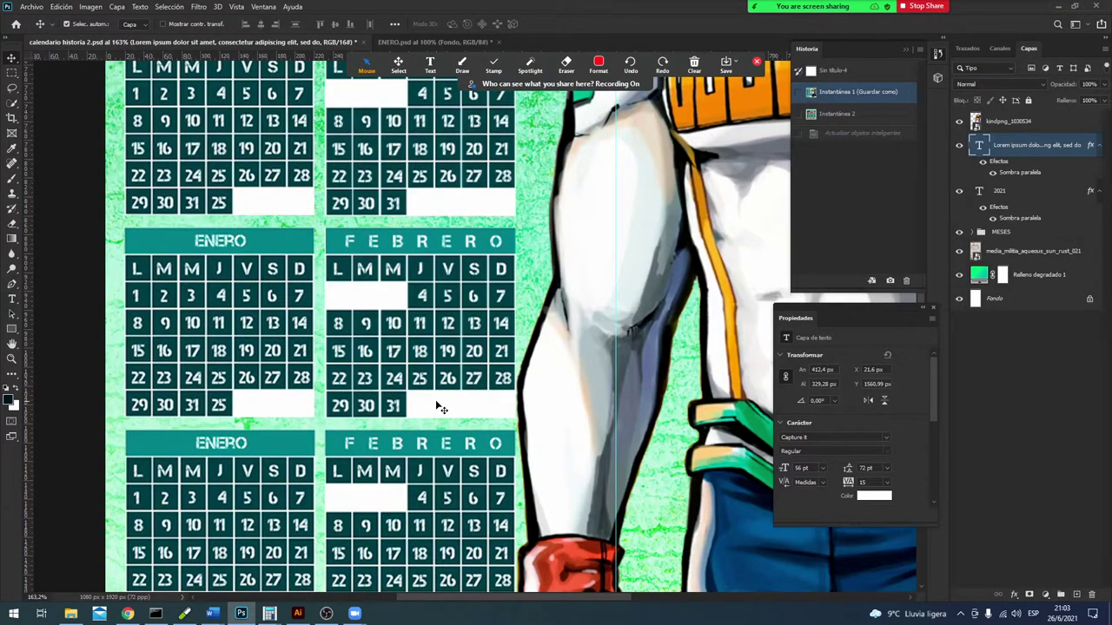
scroll(441, 404, down, 3)
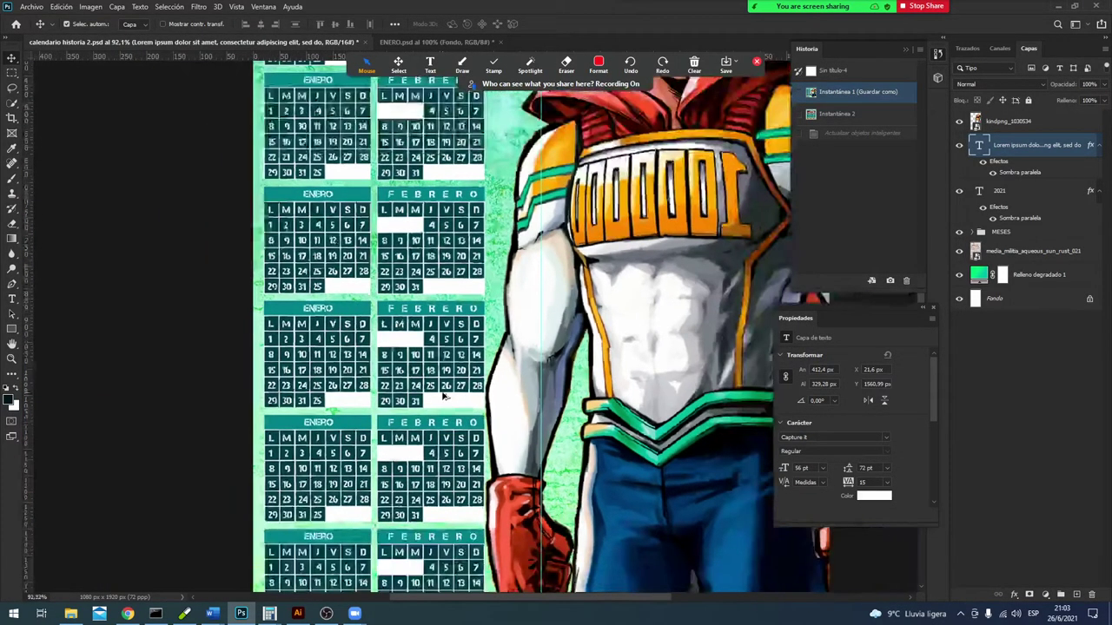
scroll(437, 395, down, 2)
scroll(437, 395, down, 1)
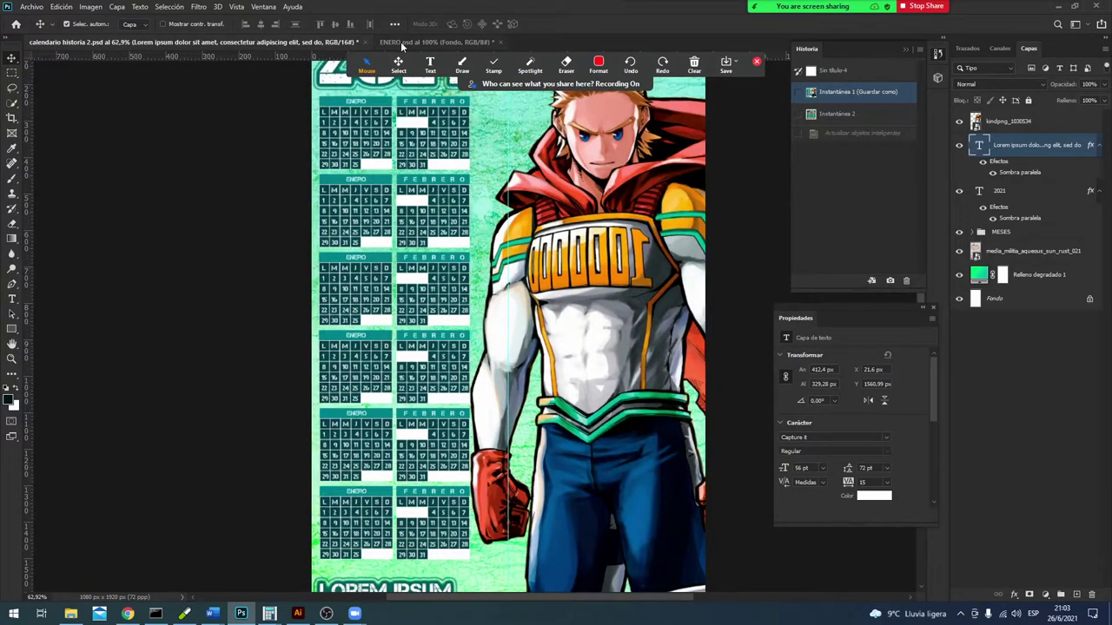
click(400, 42)
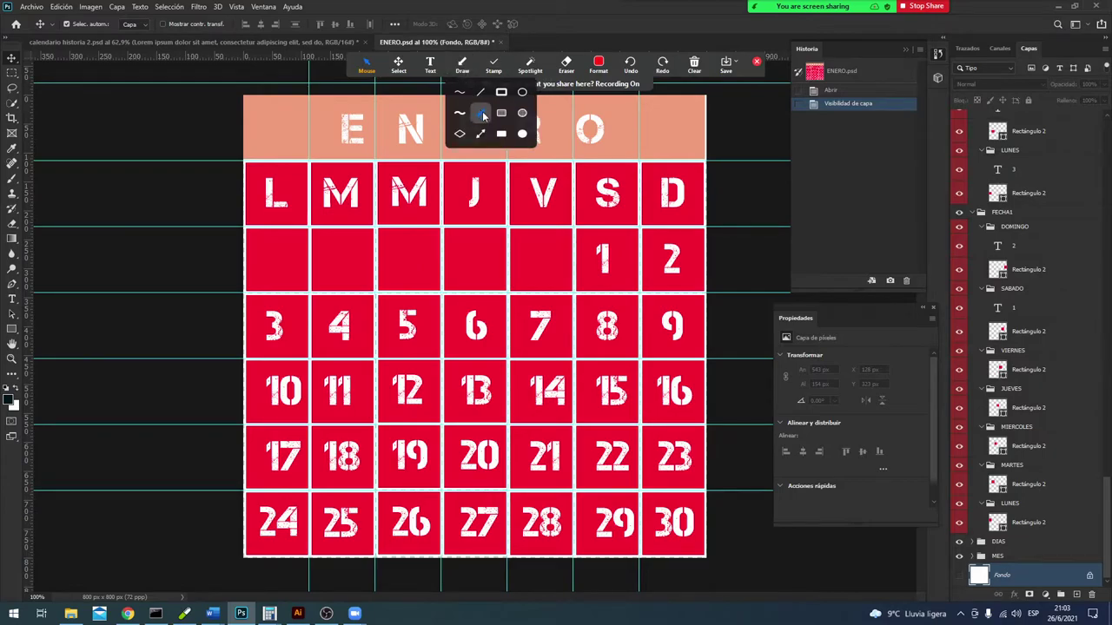
Step: Adjust the Layers panel, then save and close ENERO.psd
click(463, 65)
drag(991, 321, 997, 569)
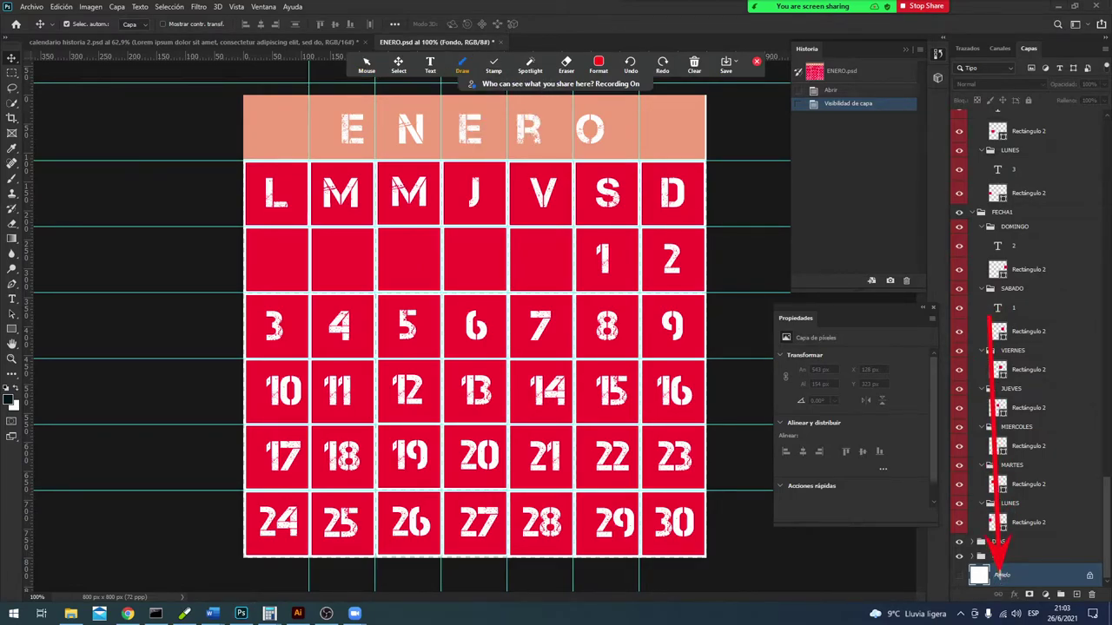
drag(858, 576, 953, 576)
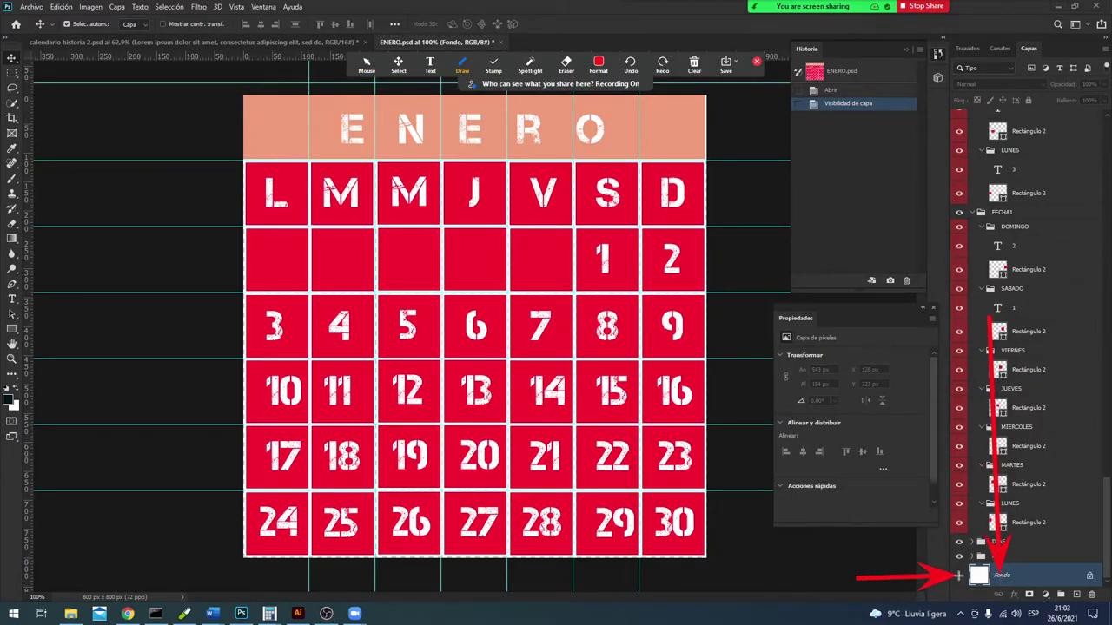
click(366, 65)
click(31, 6)
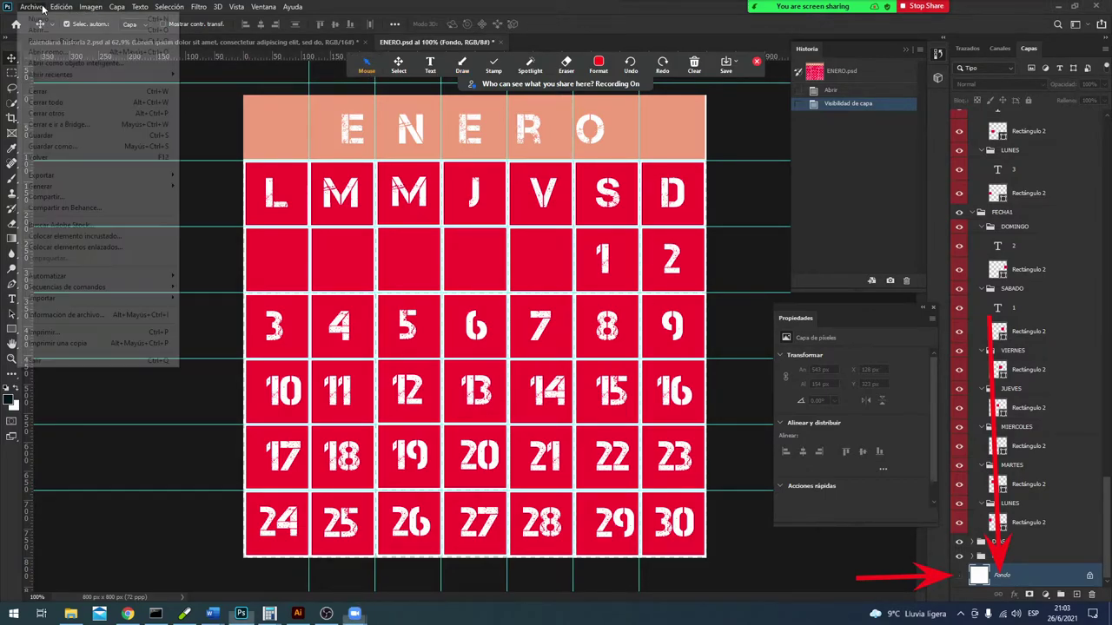
click(41, 135)
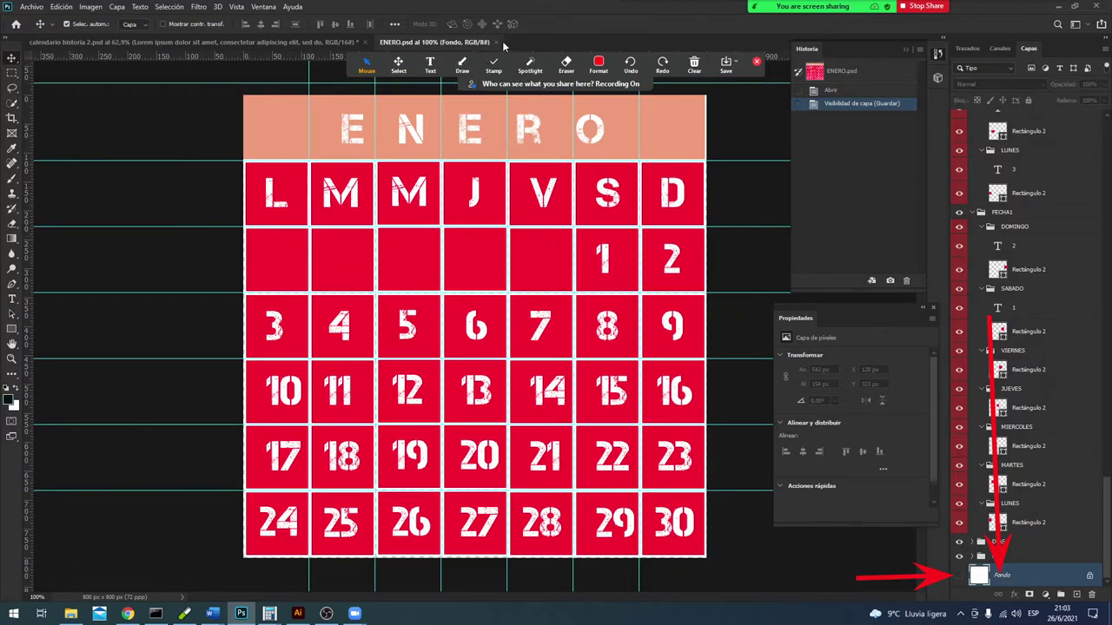
click(495, 42)
Step: Open FEBRERO.psd, hide its white Fondo background layer, save and close it
click(32, 6)
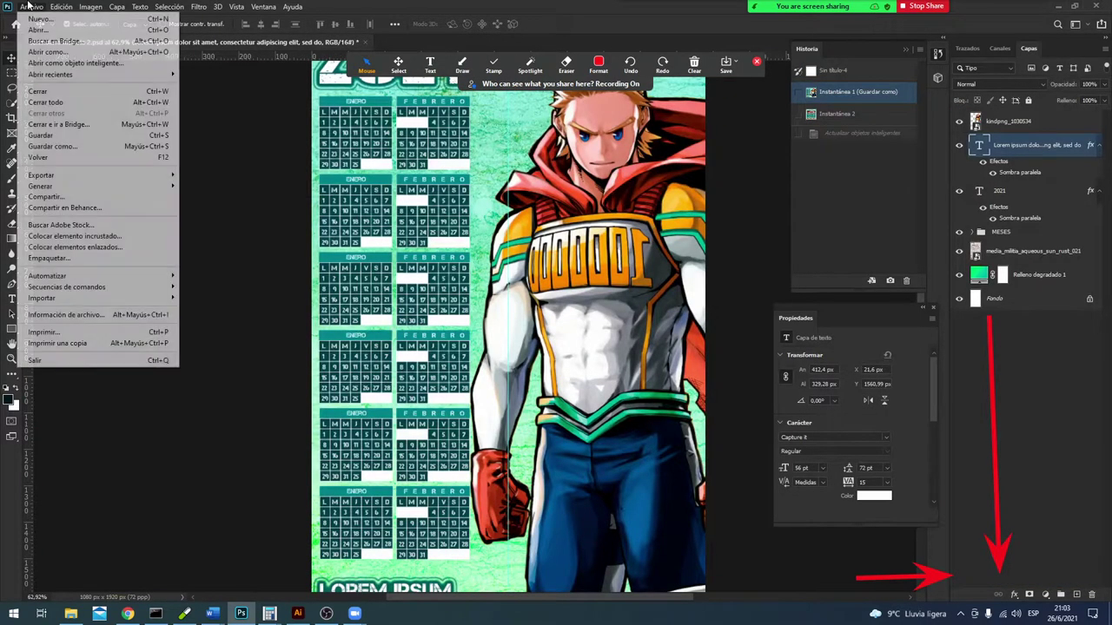
click(45, 35)
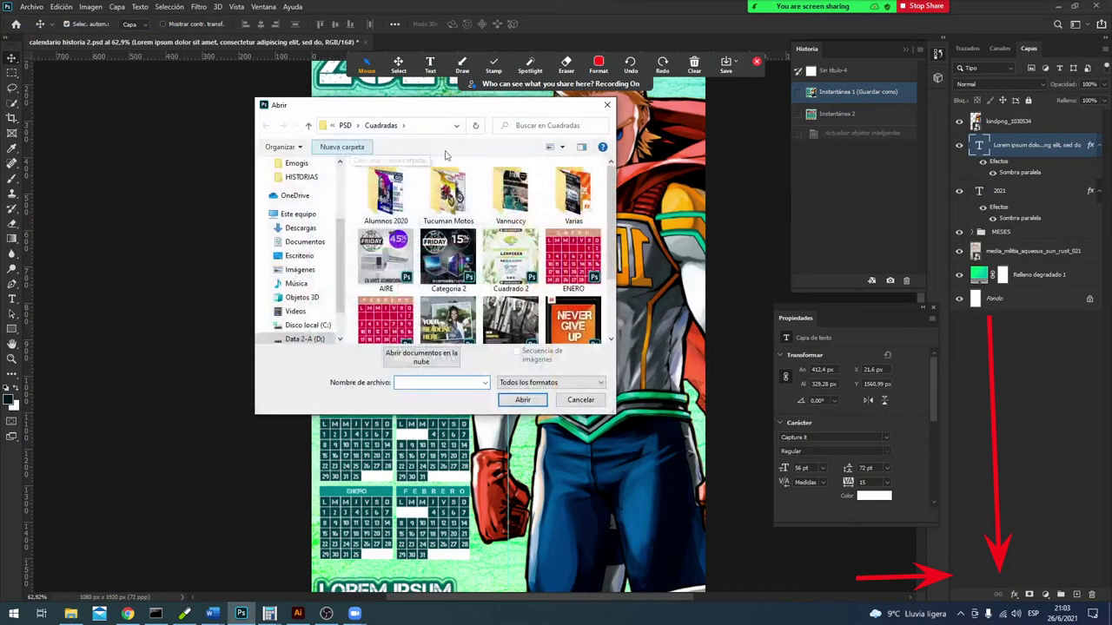
double_click(390, 317)
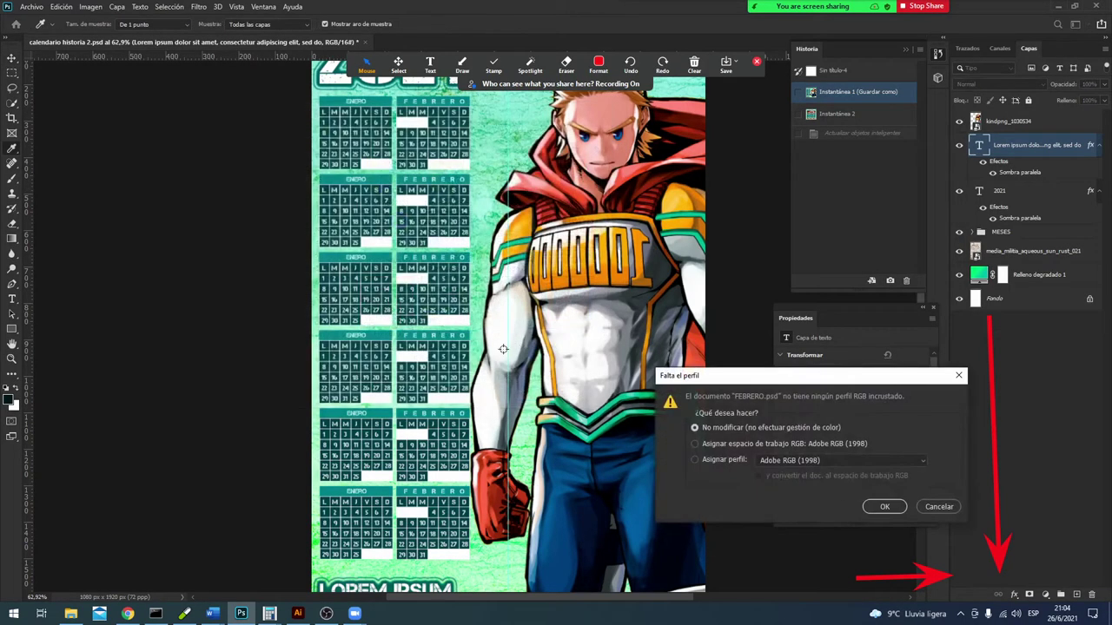
click(896, 509)
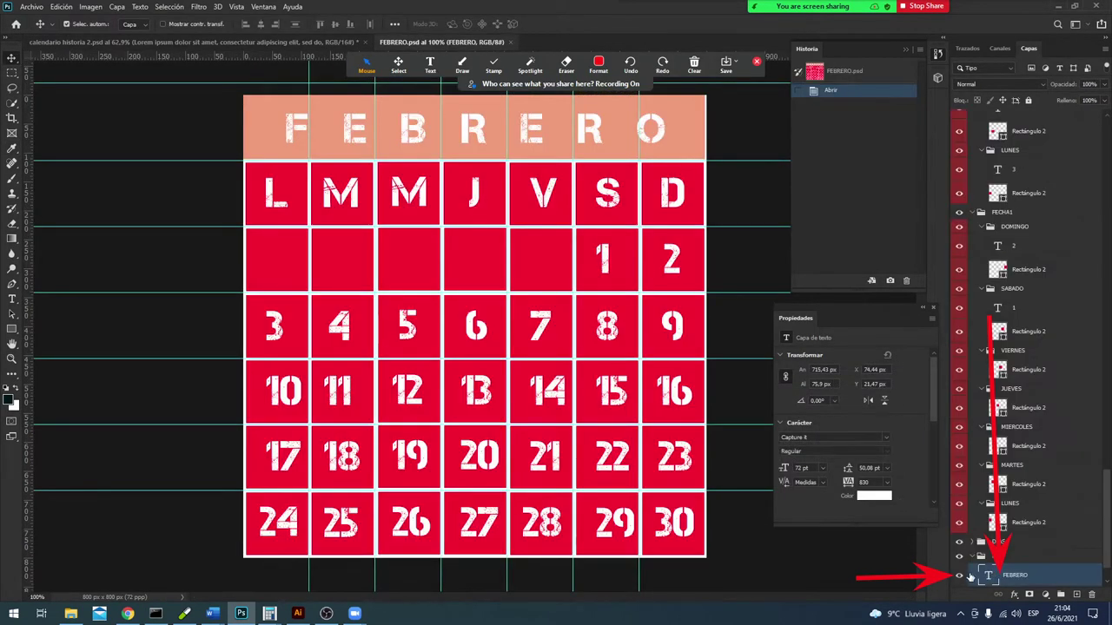
scroll(985, 574, down, 1)
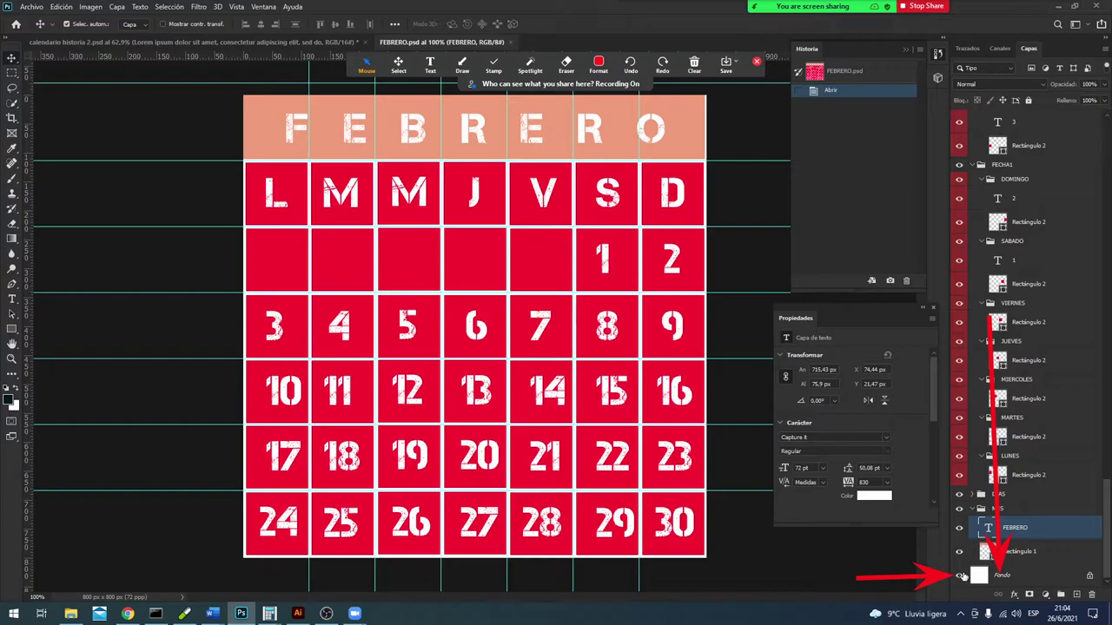
click(959, 575)
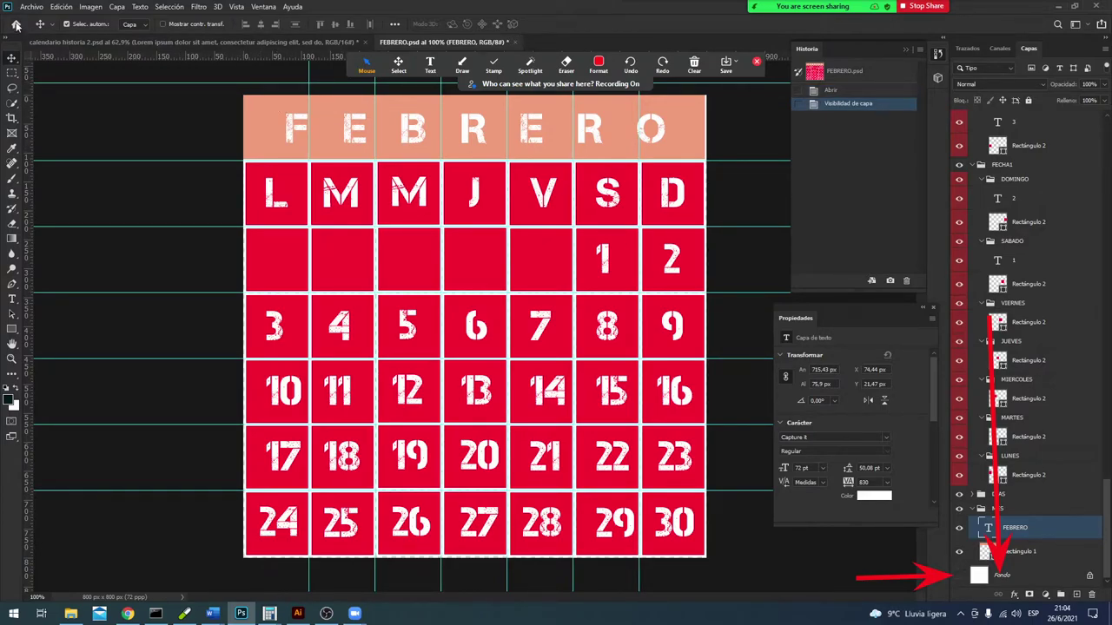
click(31, 7)
click(51, 135)
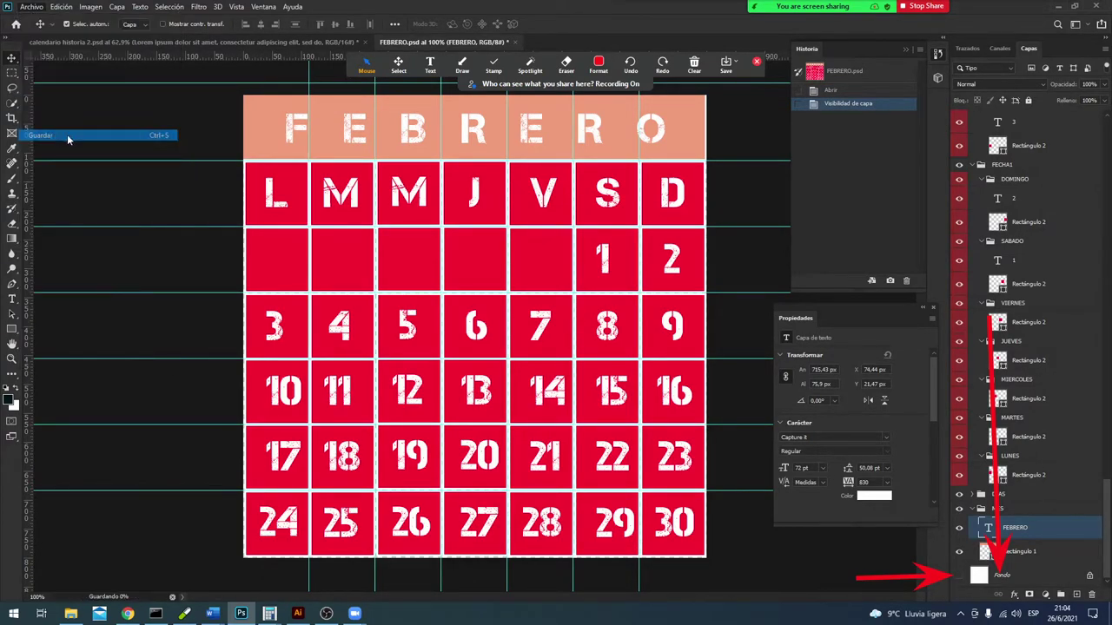
click(513, 42)
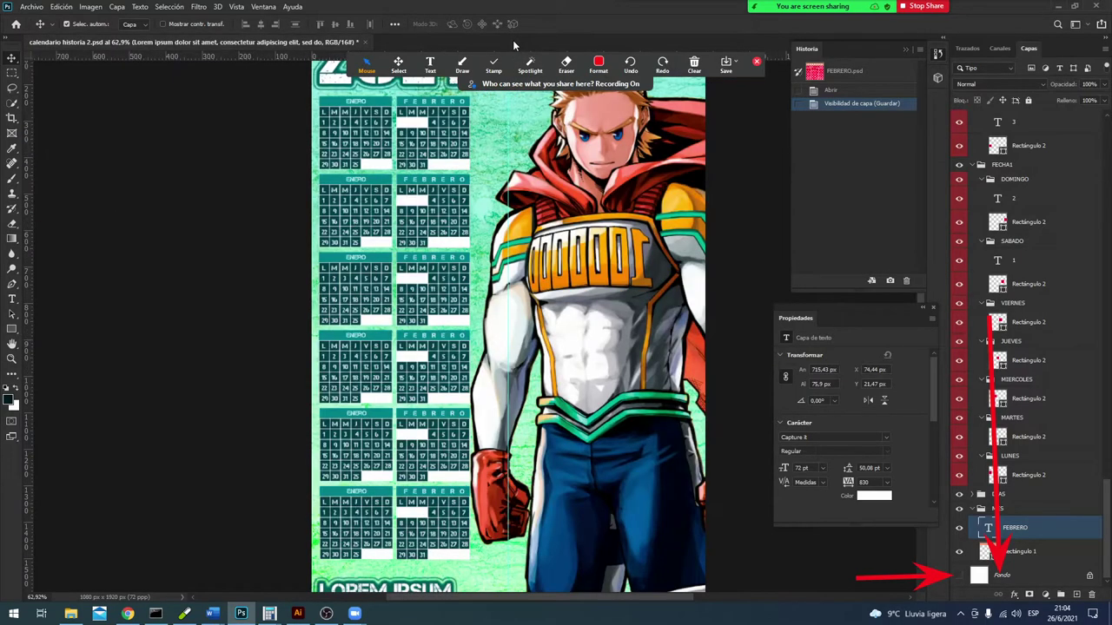
Step: Open the New Document settings and select the width value
click(38, 7)
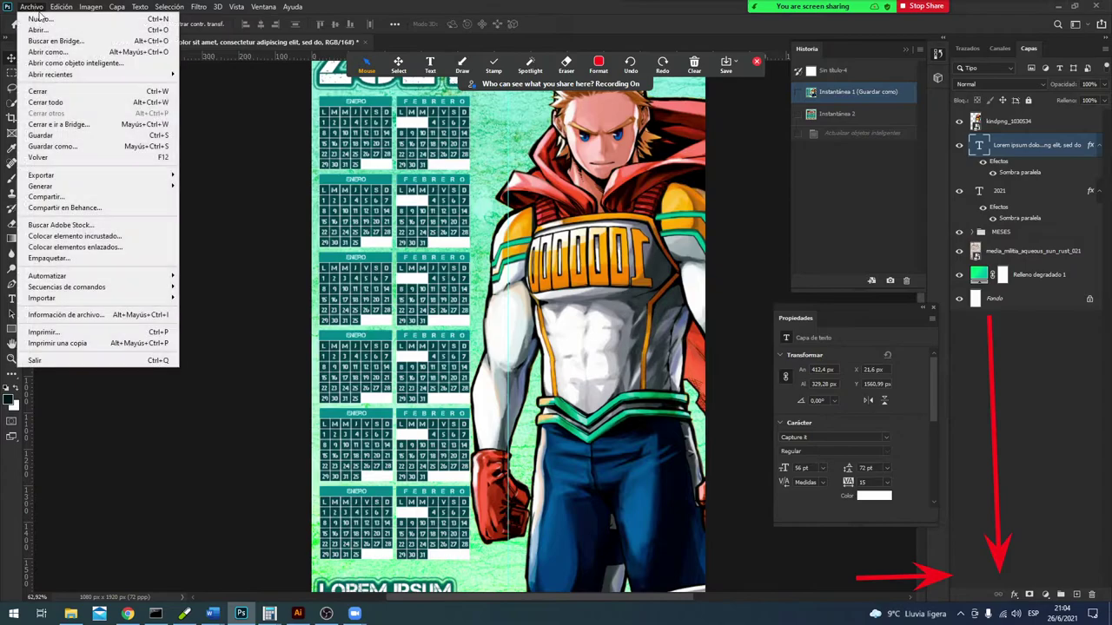
click(52, 24)
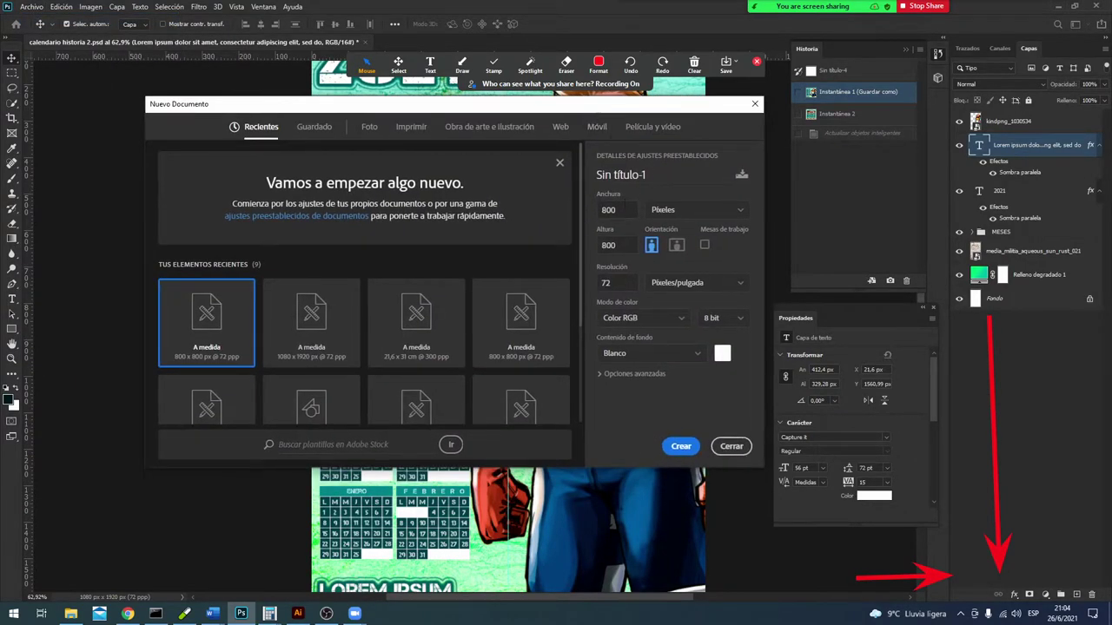
double_click(631, 210)
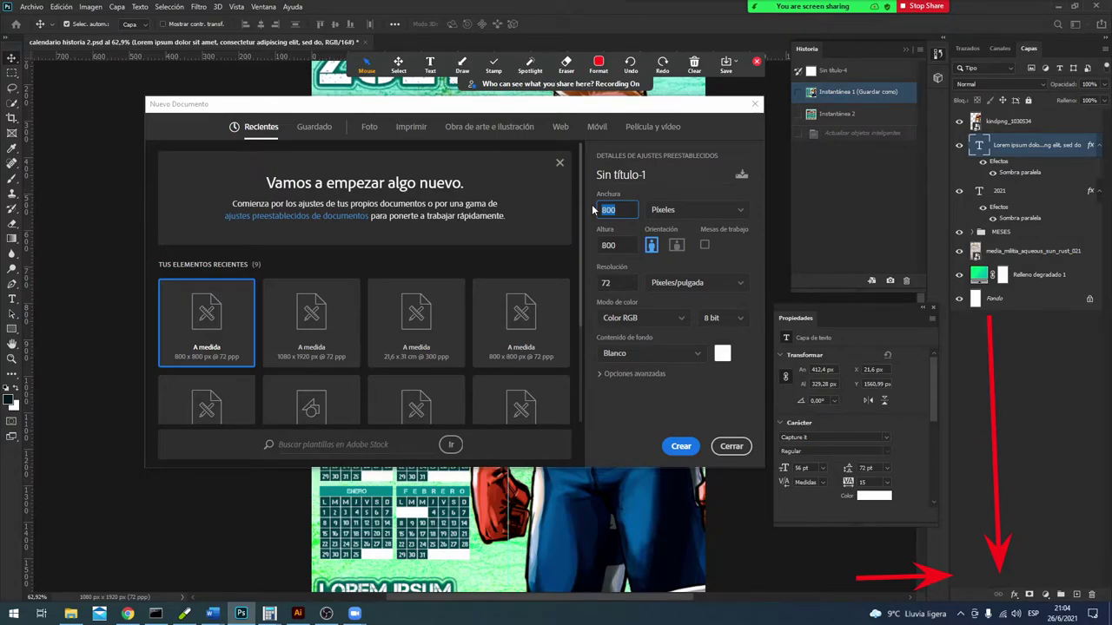
click(462, 64)
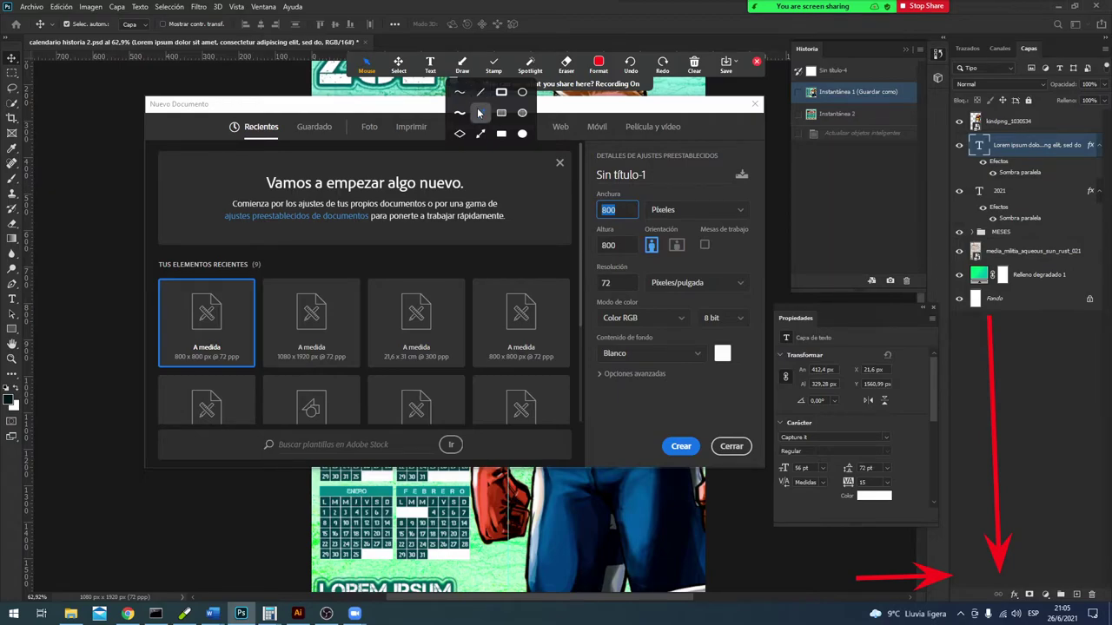
click(480, 133)
mouse_move(93, 404)
mouse_down()
mouse_move(390, 165)
mouse_move(400, 136)
mouse_up()
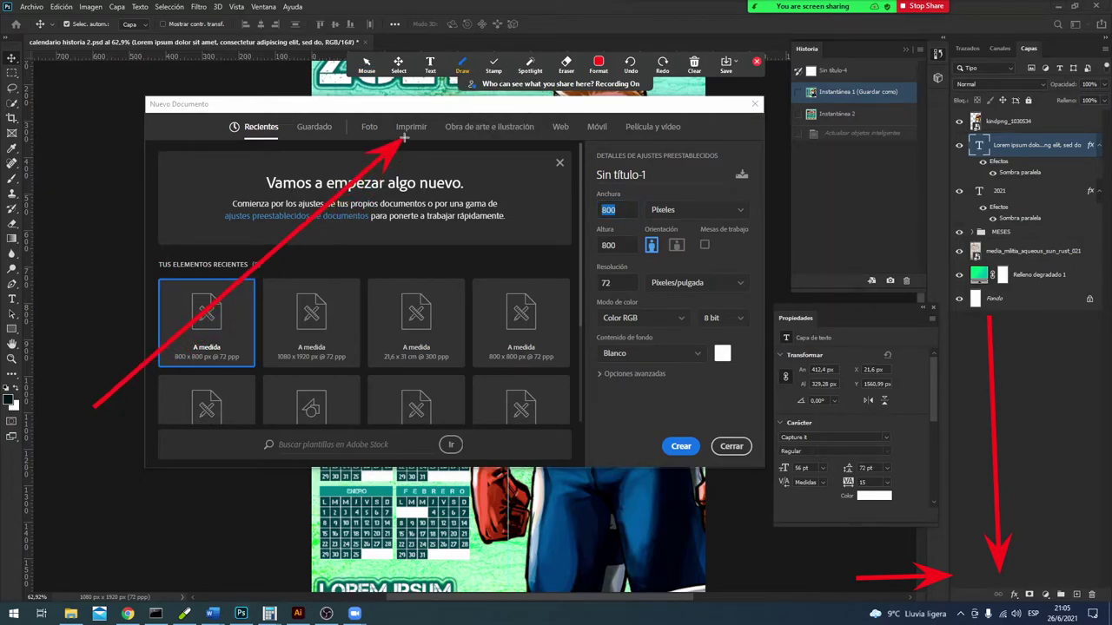
click(368, 68)
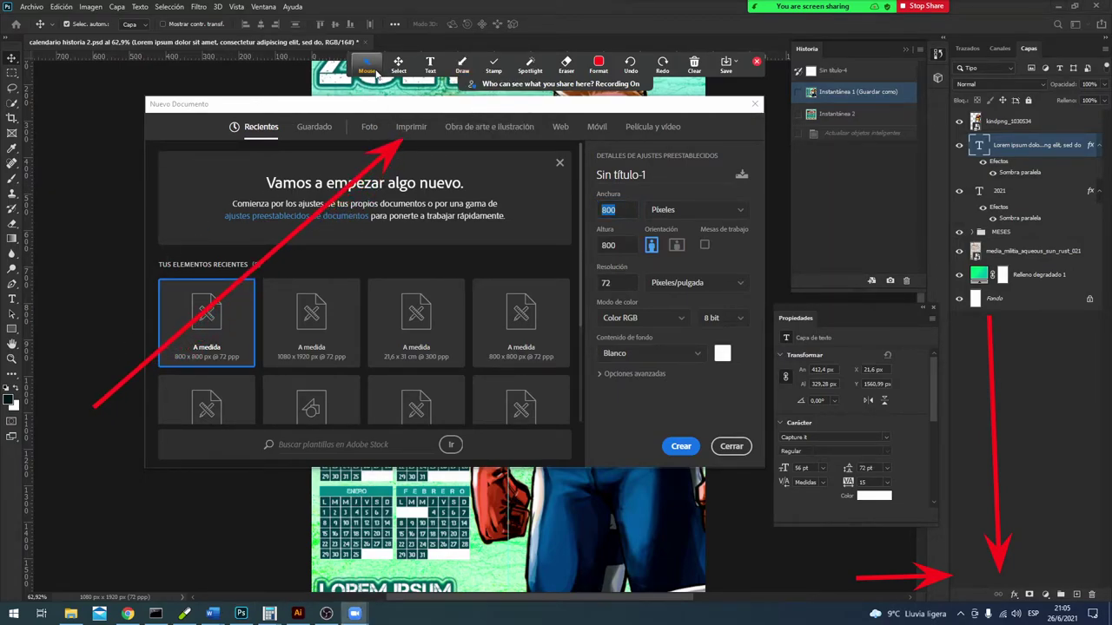
Step: Choose the B3 print preset (353 × 500 mm, 300 ppi)
click(416, 132)
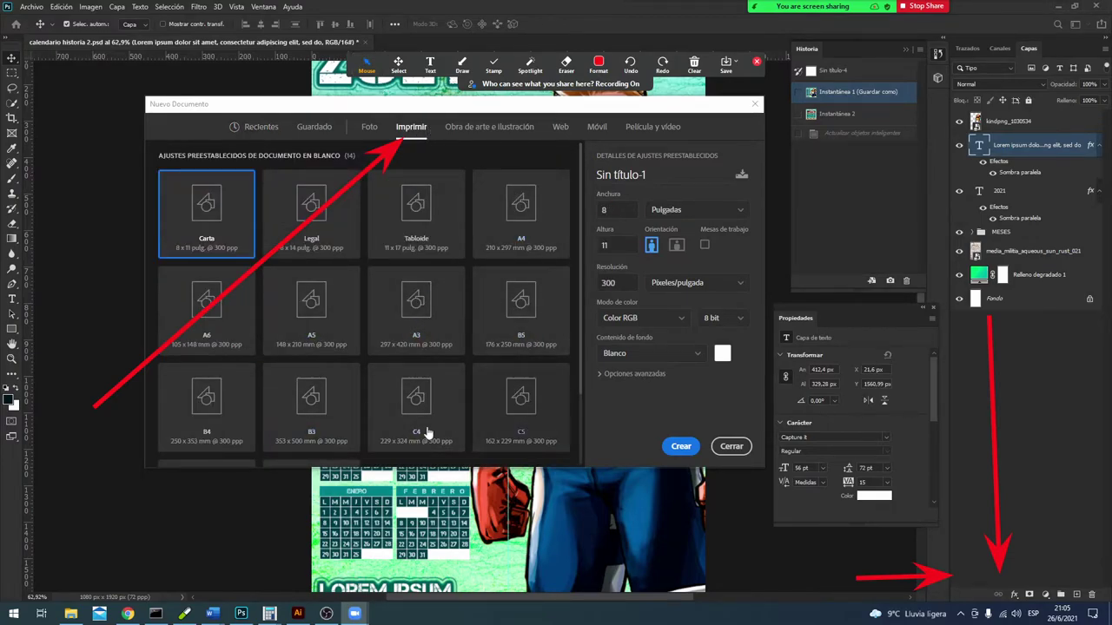
scroll(408, 277, down, 2)
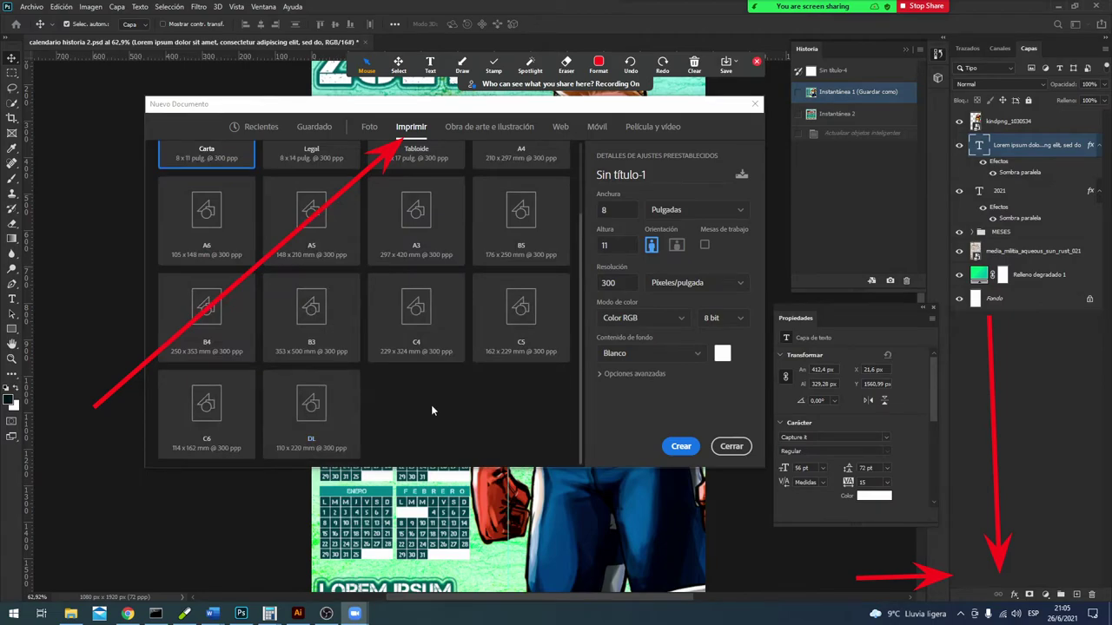
click(310, 304)
scroll(310, 304, up, 2)
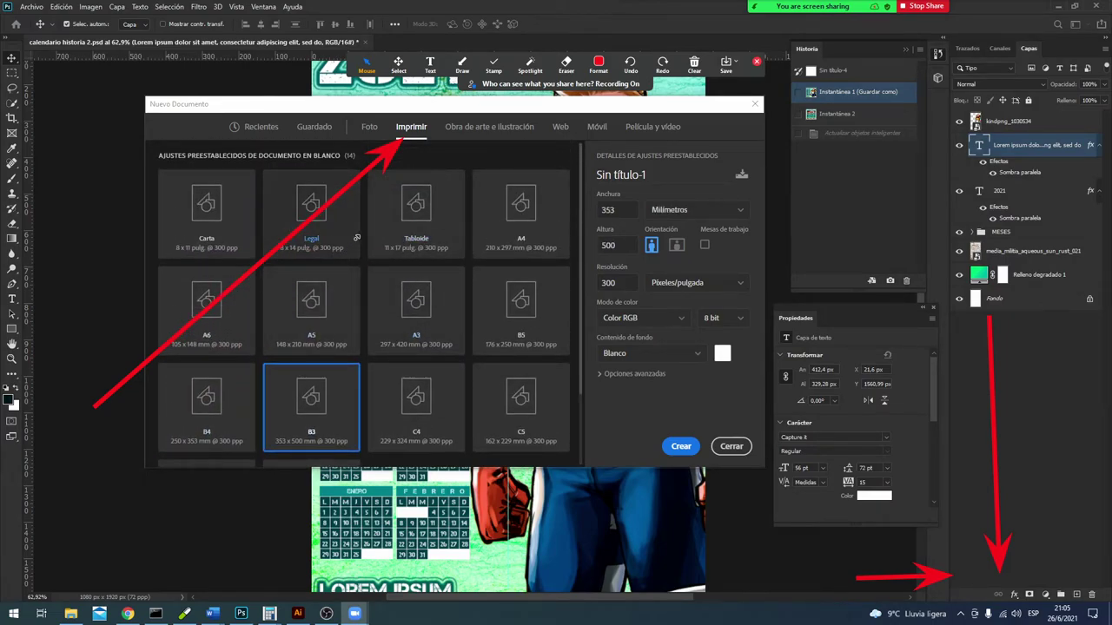
scroll(404, 254, down, 2)
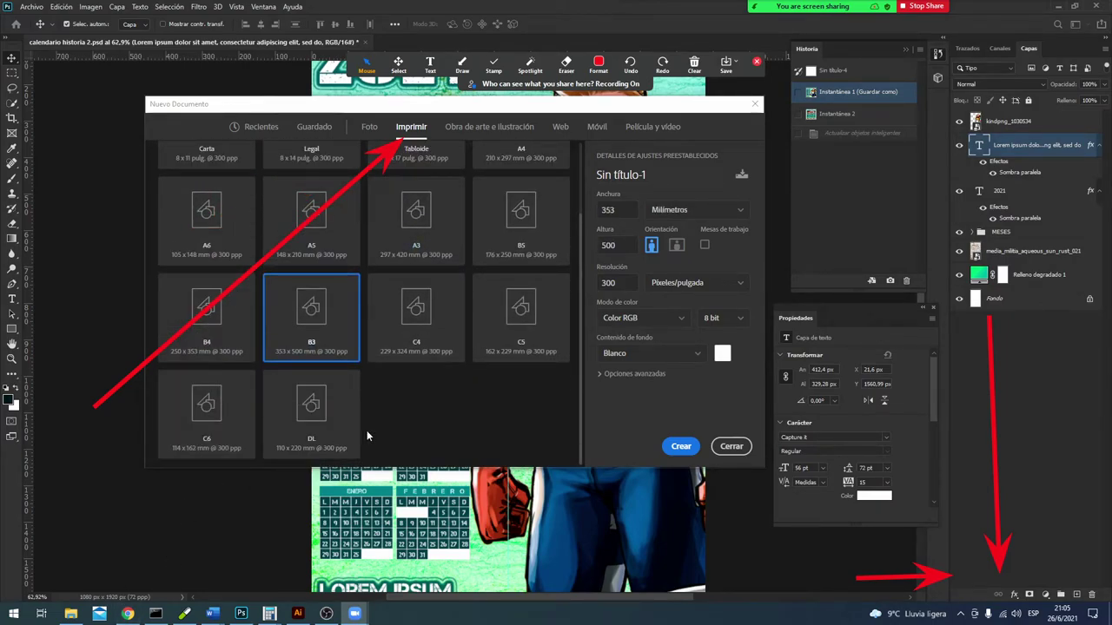
Step: Search Google for 'oficio medidas' to find the Oficio paper dimensions
click(128, 614)
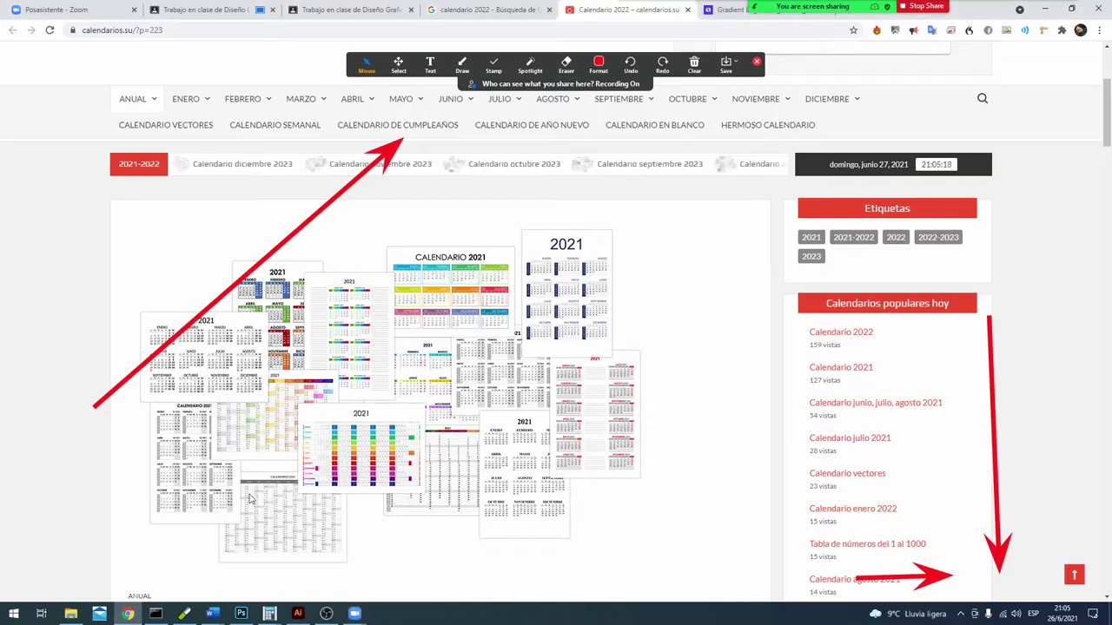
click(286, 34)
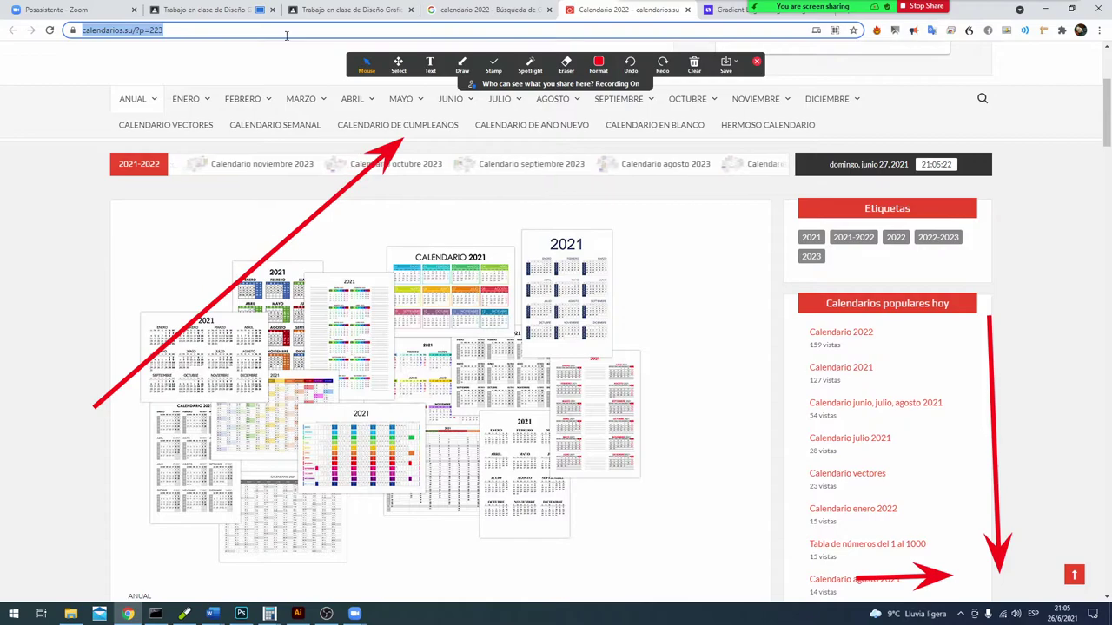
text(OFIC)
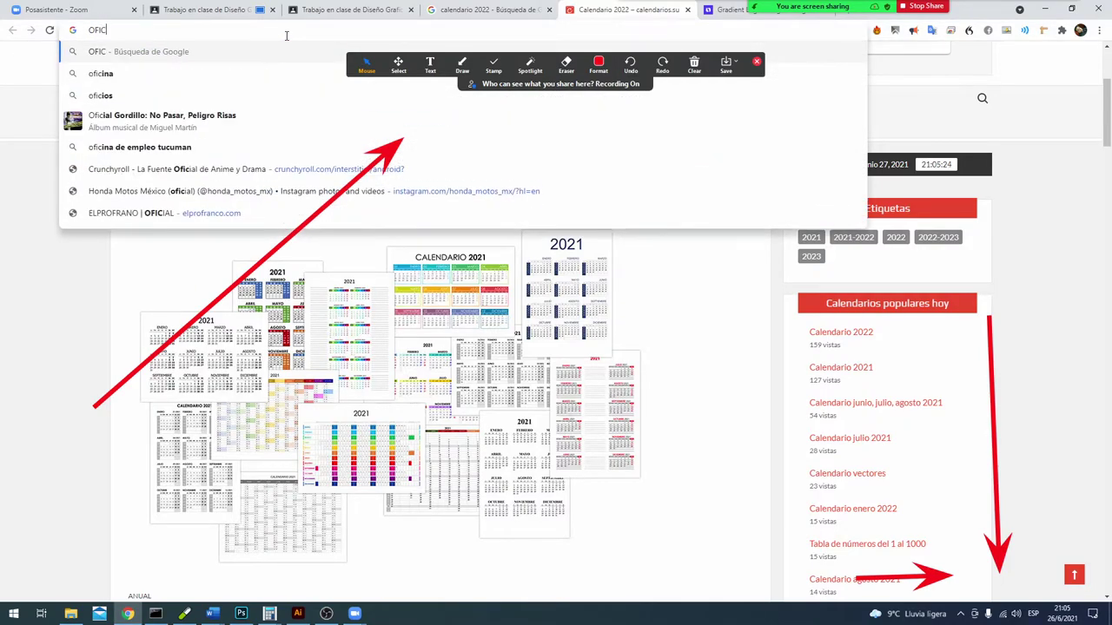
text(IO)
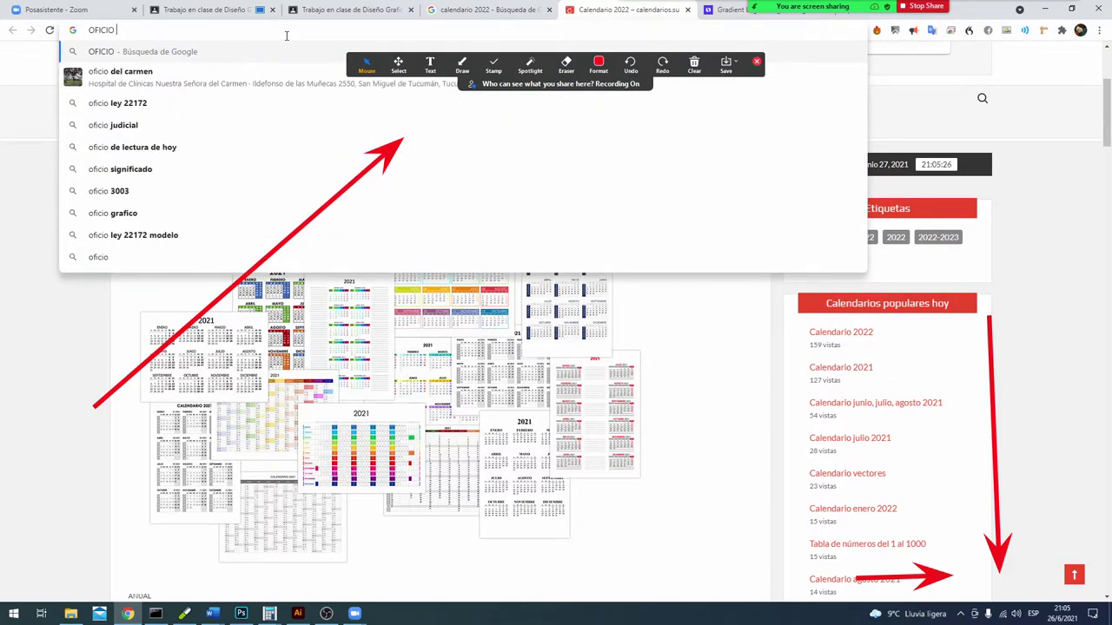
text( MED)
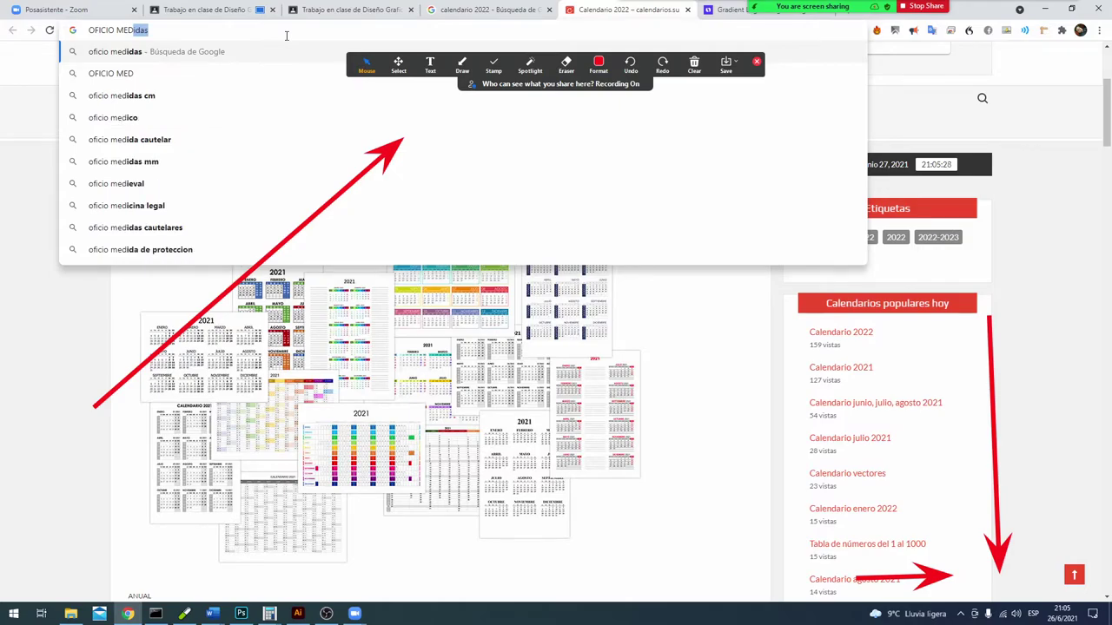
key(Return)
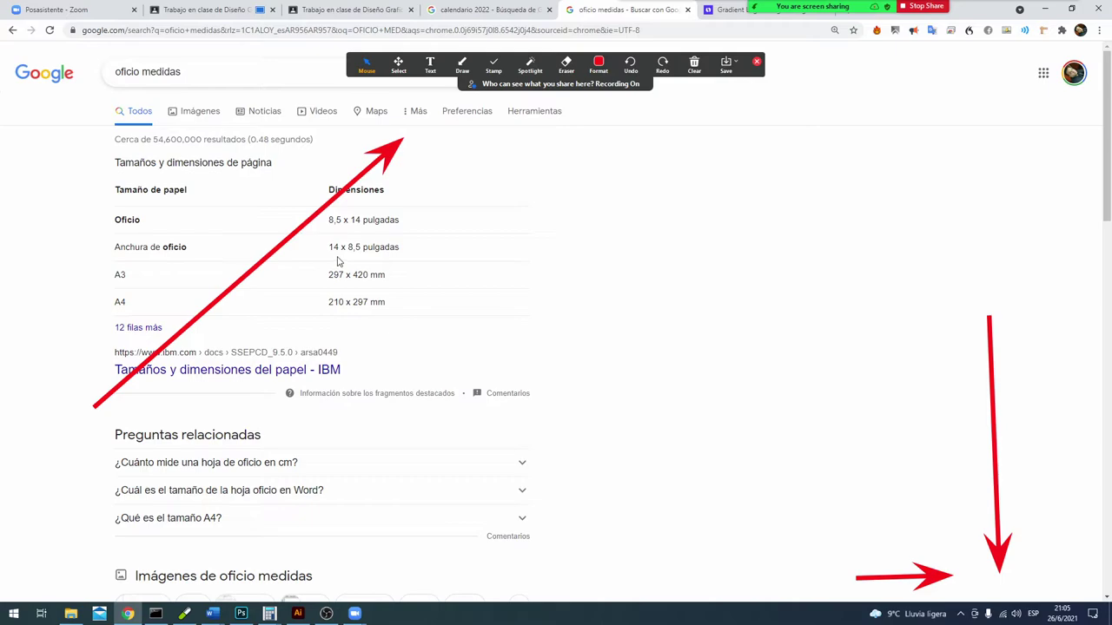
Step: Preview the image result showing Oficio paper as 21.6 × 33 cm
click(200, 117)
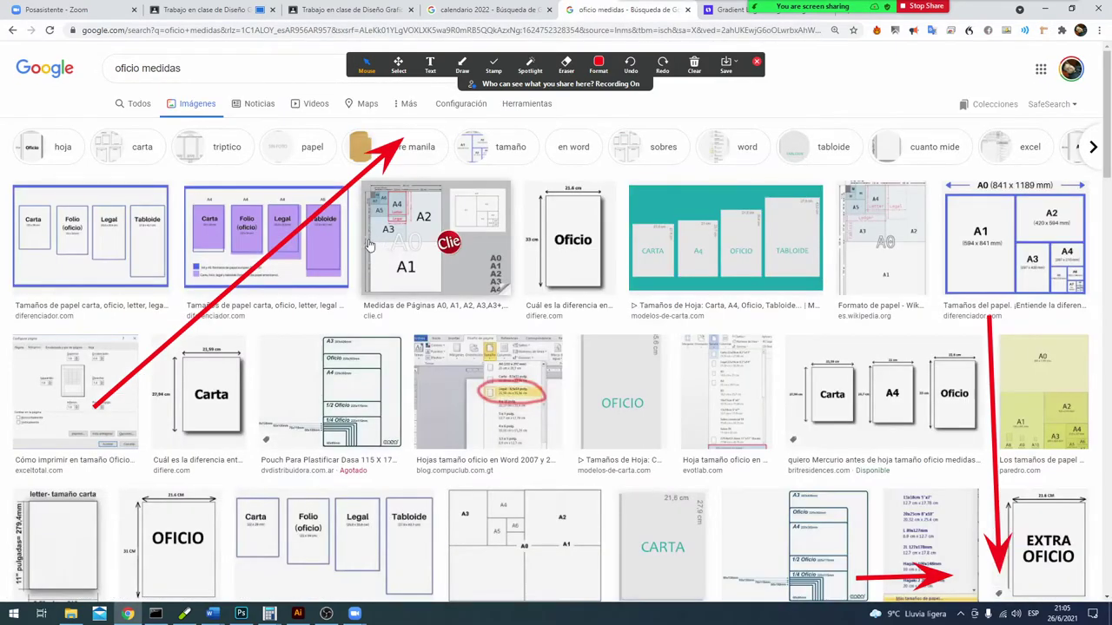
click(560, 227)
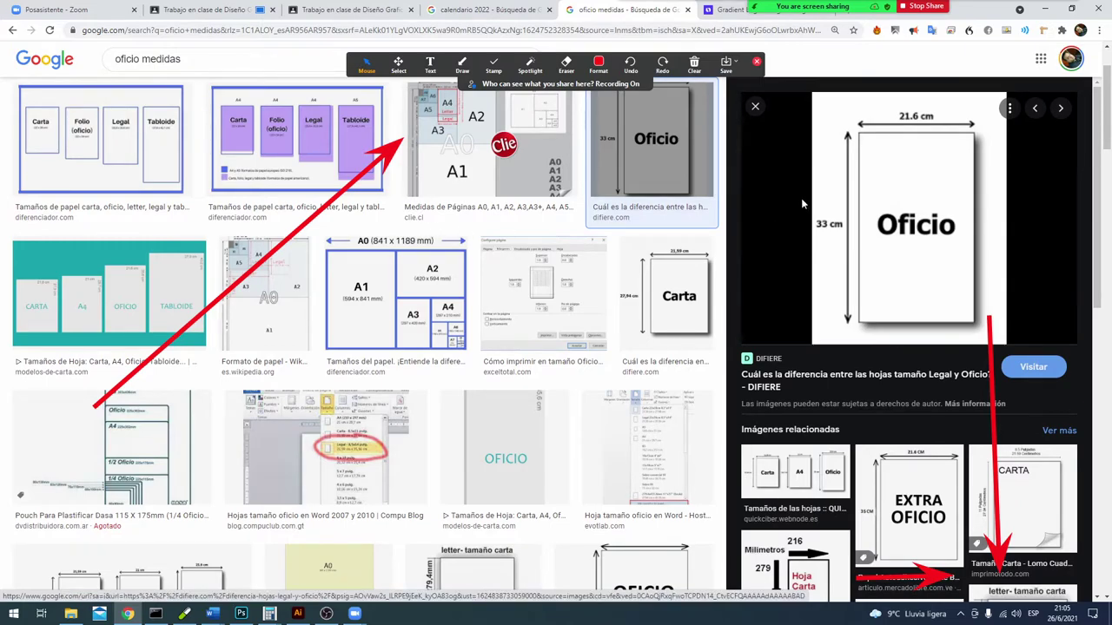
key(alt+Tab)
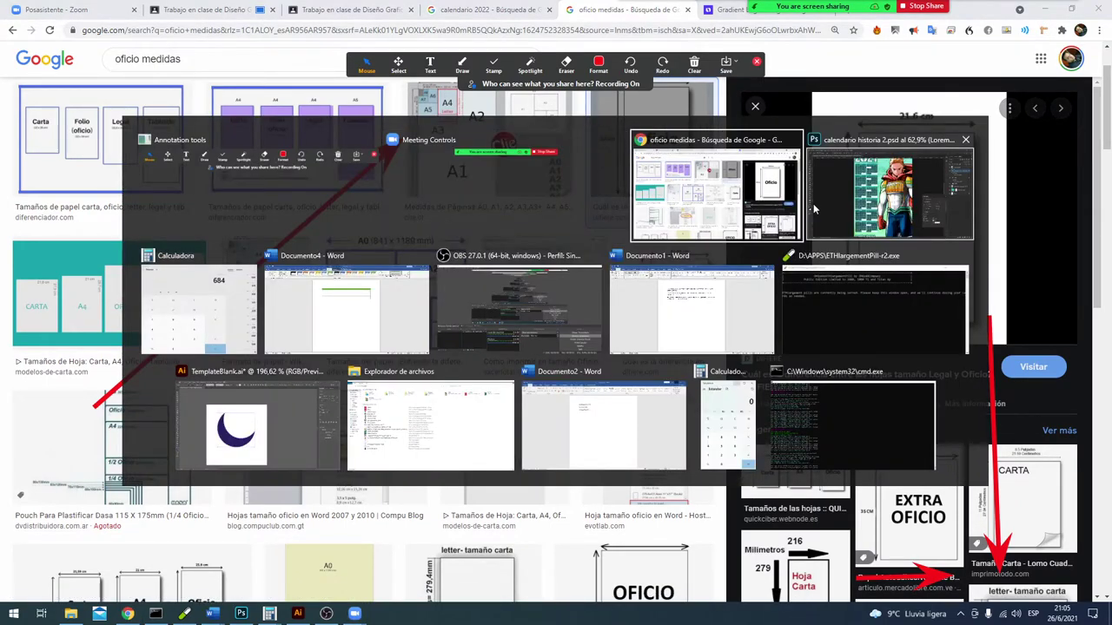
Step: Set the new document size to 21.6 × 33 cm at 300 ppi
click(813, 203)
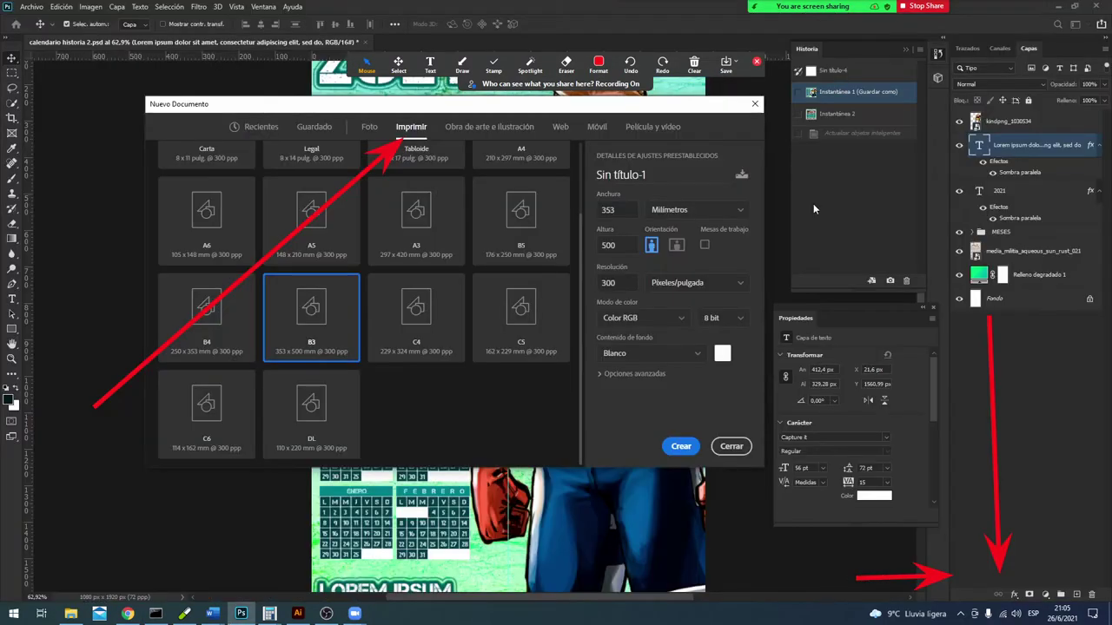
click(683, 211)
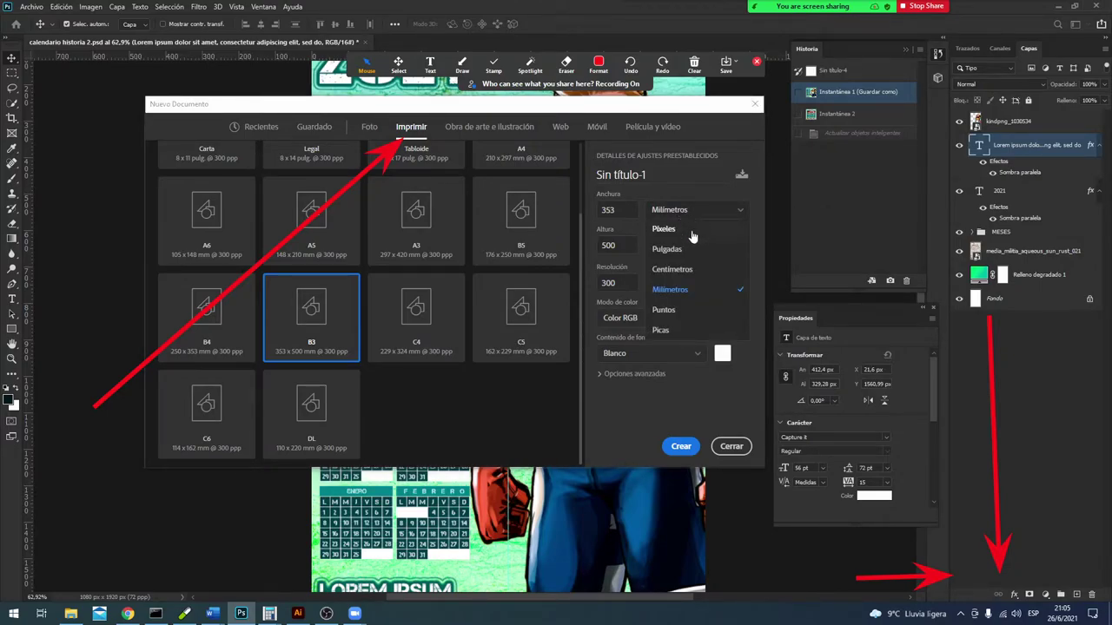
click(673, 269)
click(622, 218)
text(21)
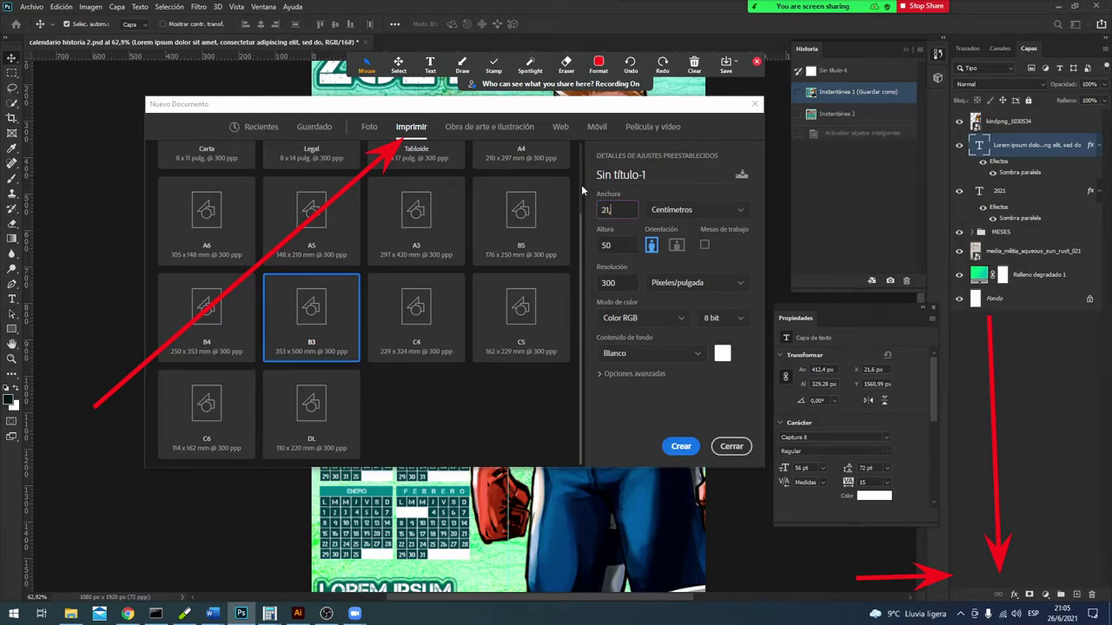
text(,6)
click(622, 246)
text(33)
click(626, 285)
Step: Use CMYK colour at 16-bit depth and create the document
click(666, 318)
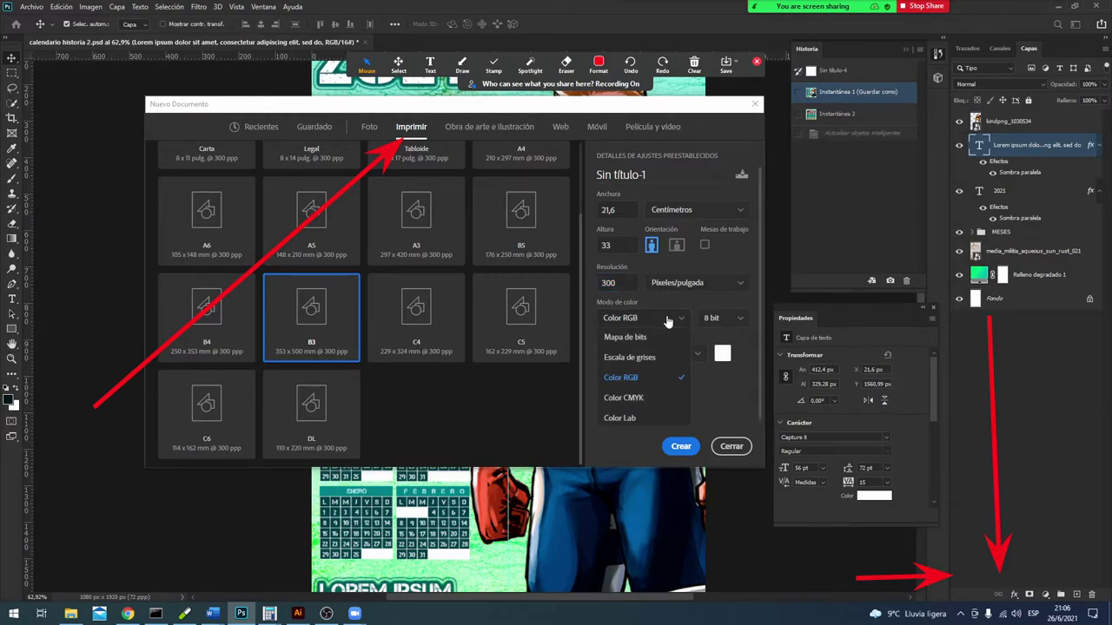
click(643, 399)
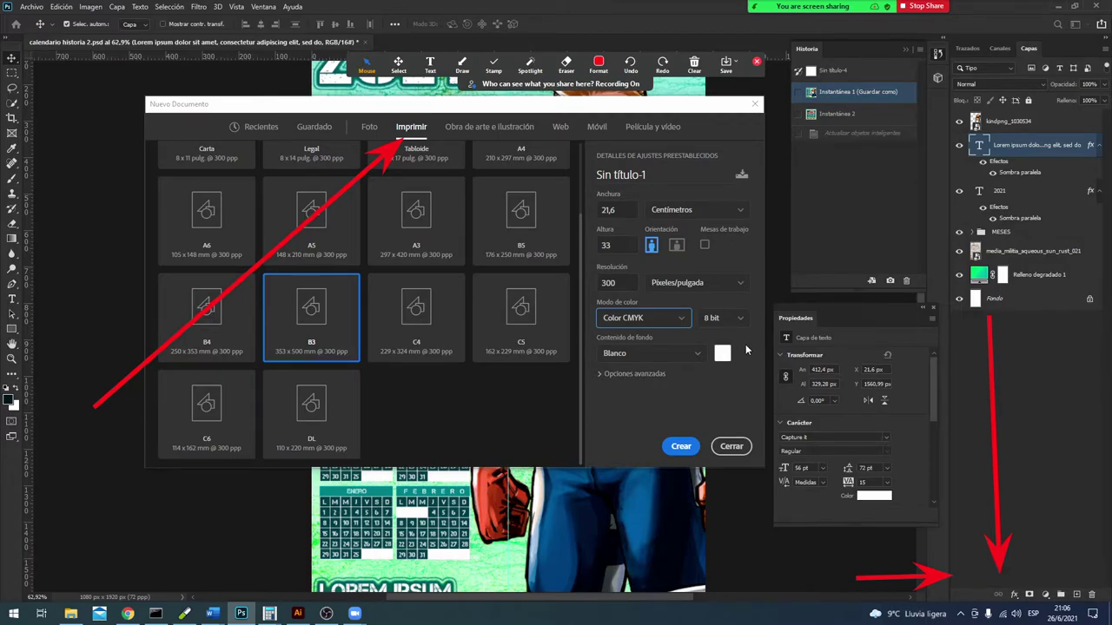
click(745, 320)
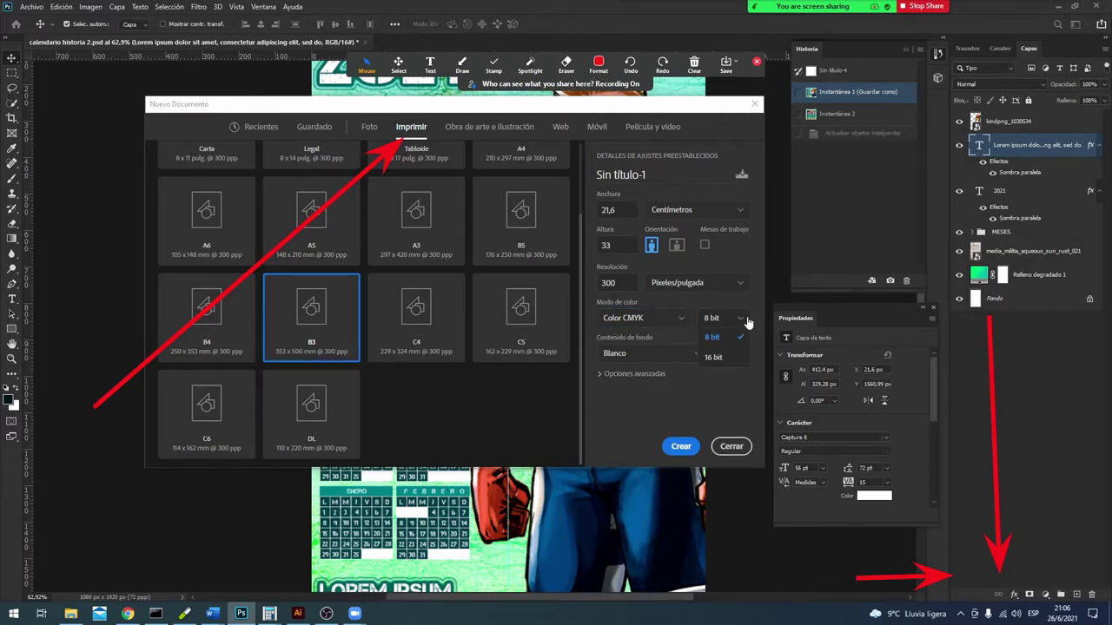
click(714, 358)
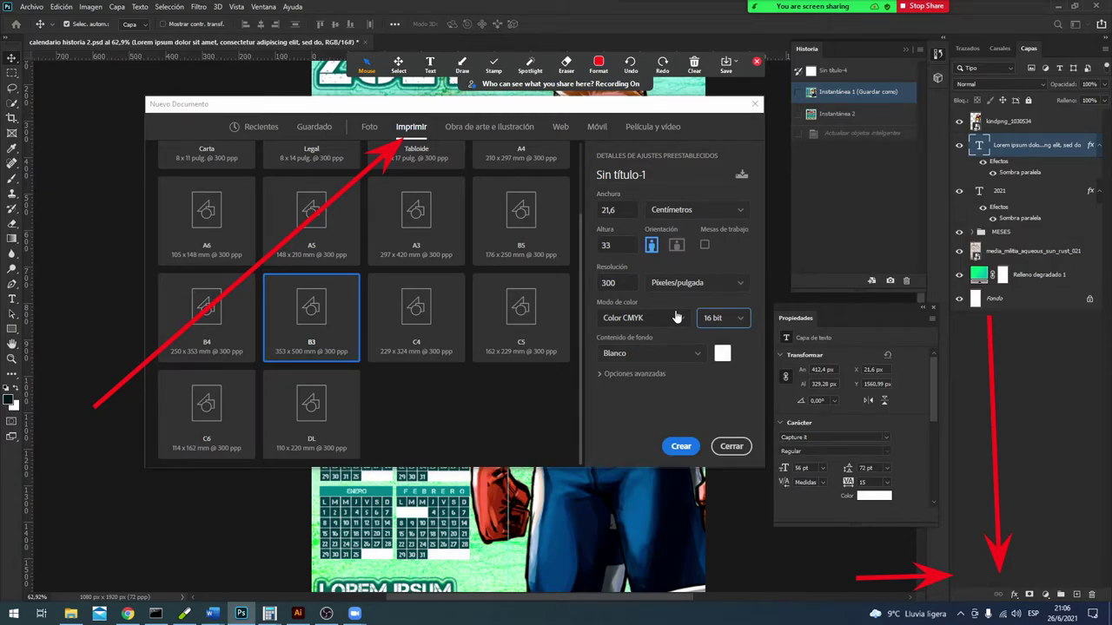
click(686, 450)
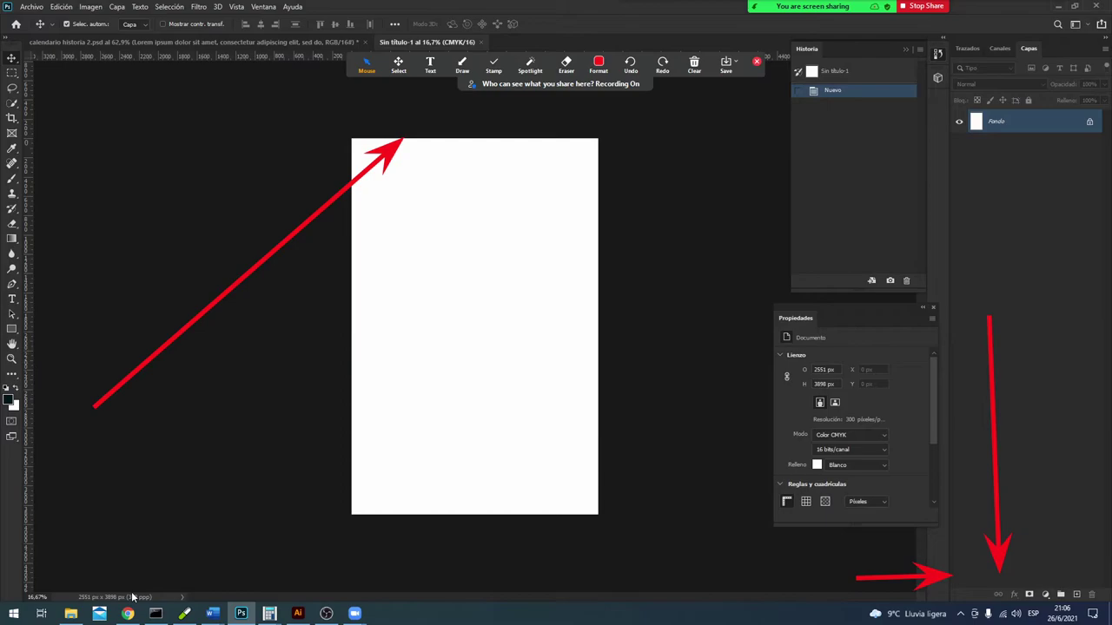
Step: Check Image Size without changing it, then close the blank Sin título-1 document
click(91, 6)
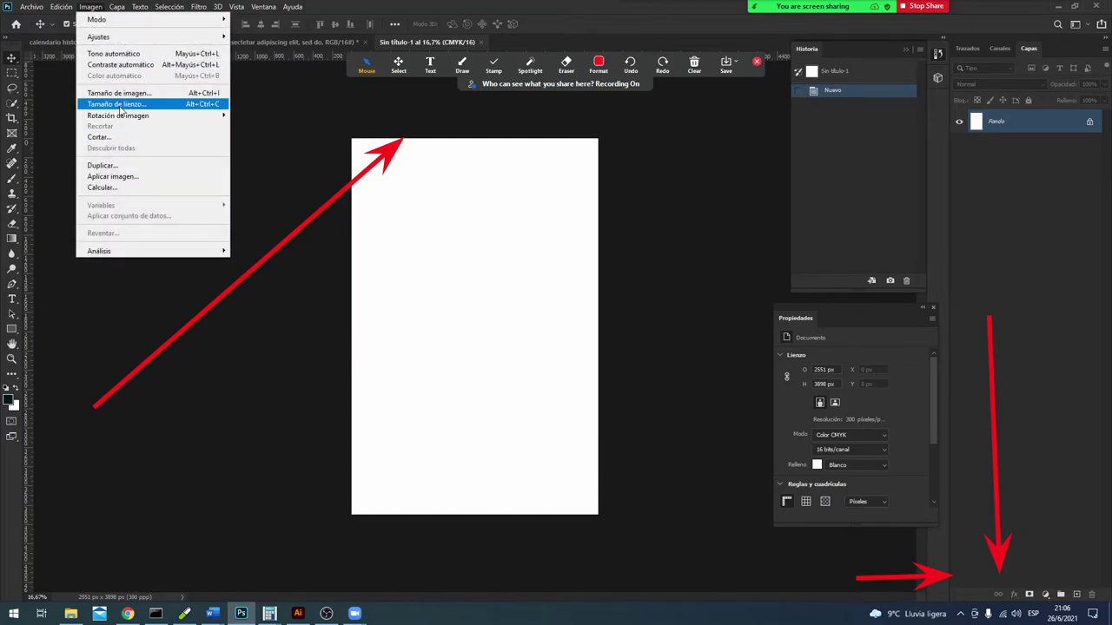
click(123, 94)
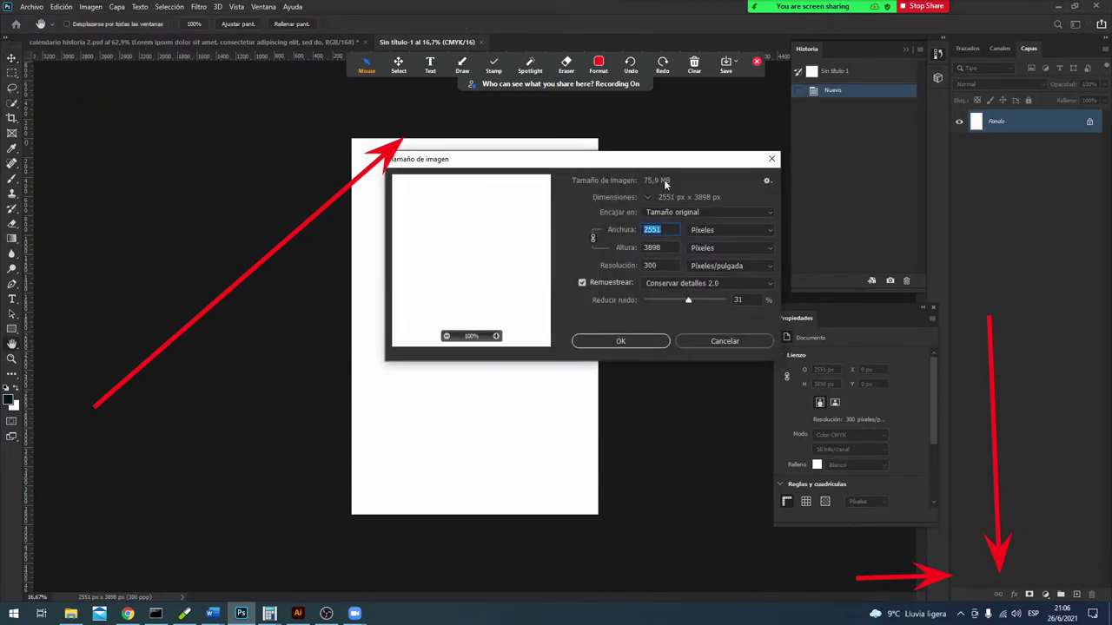
click(700, 344)
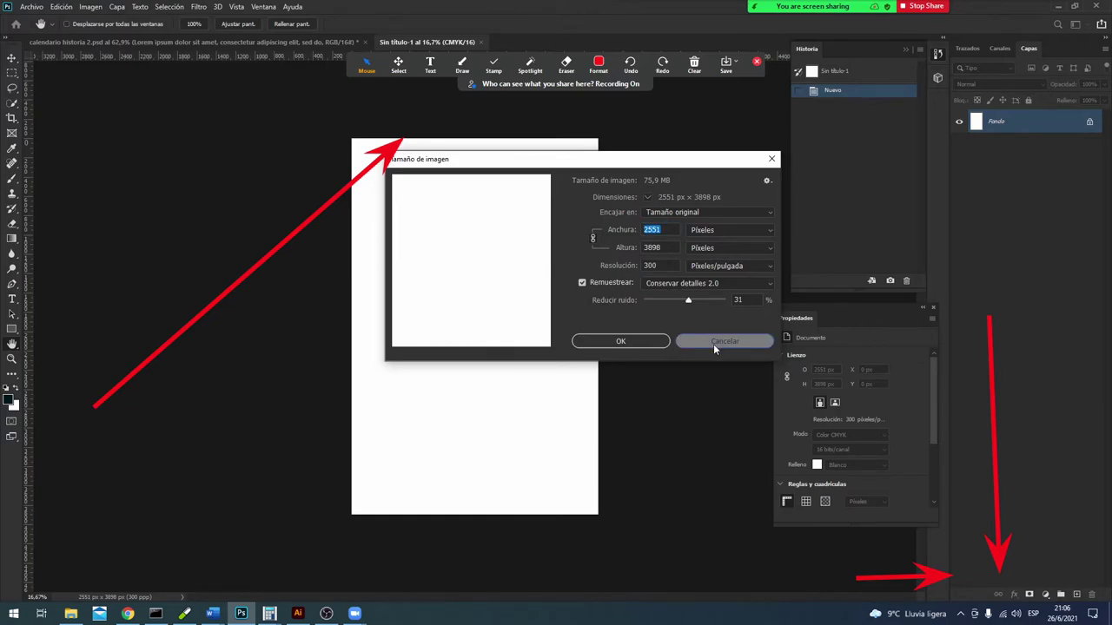
click(482, 42)
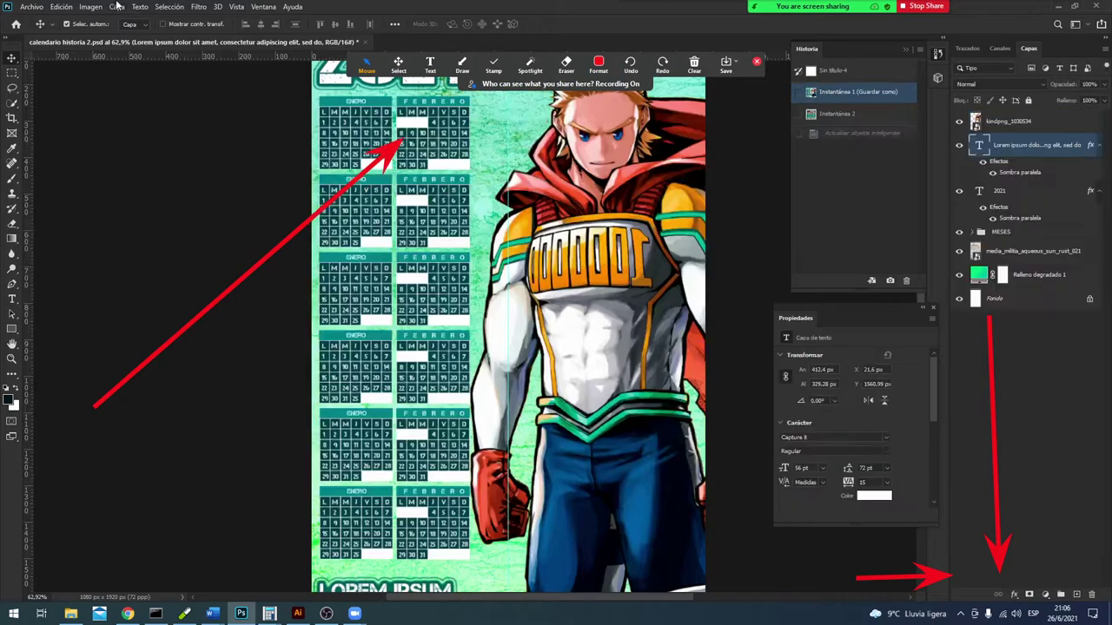
click(33, 7)
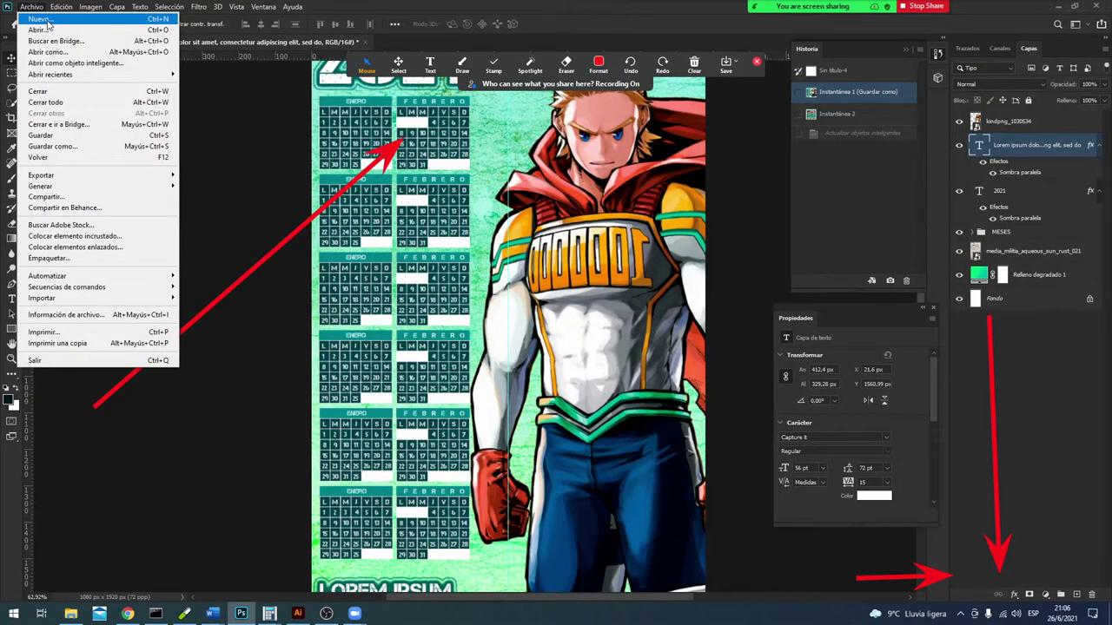
Step: Start a new document in pixels from the recent 1080 × 1920 px preset
click(47, 22)
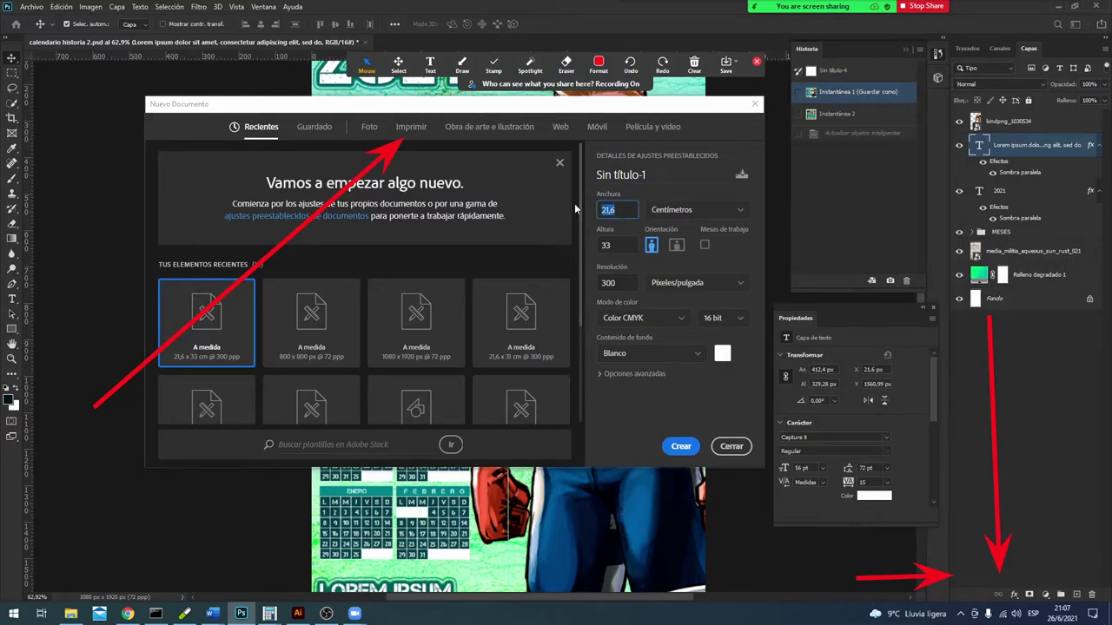
click(718, 212)
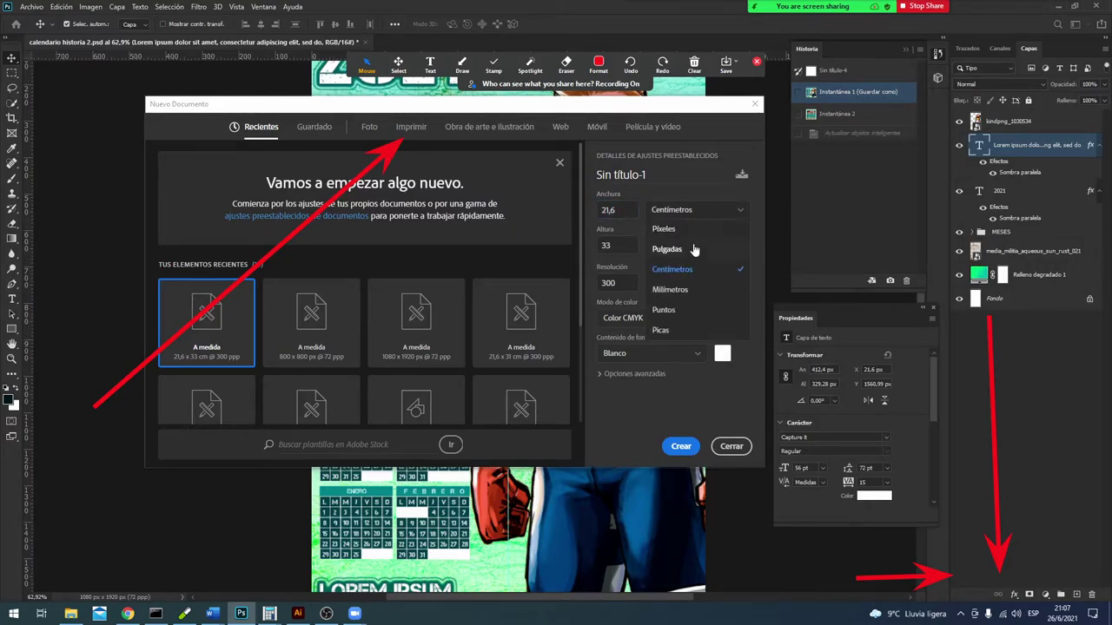
click(696, 229)
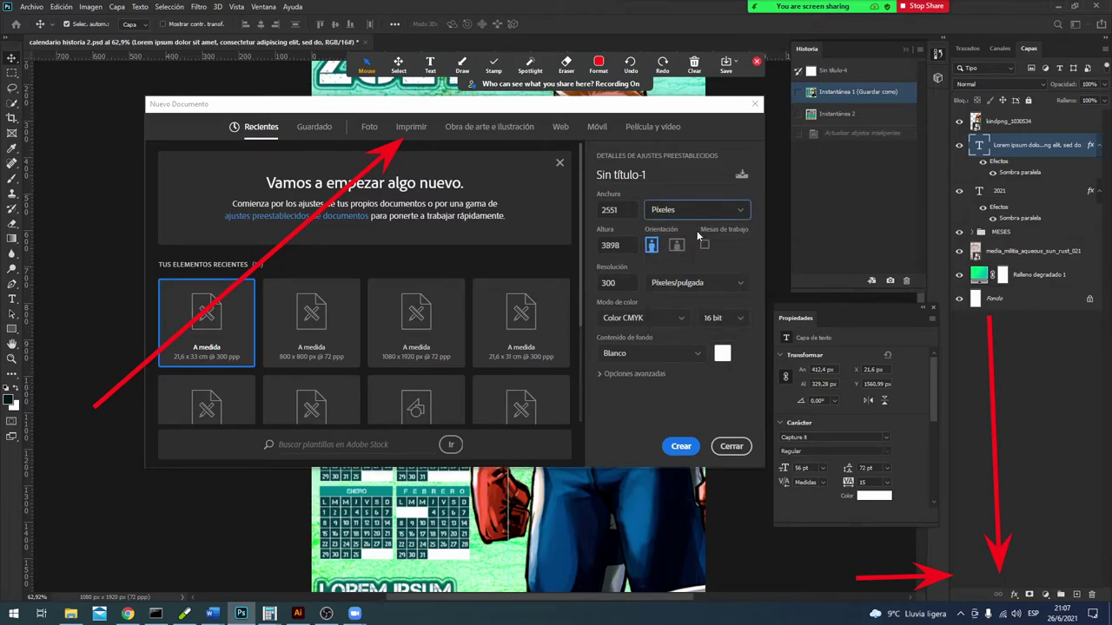
click(450, 347)
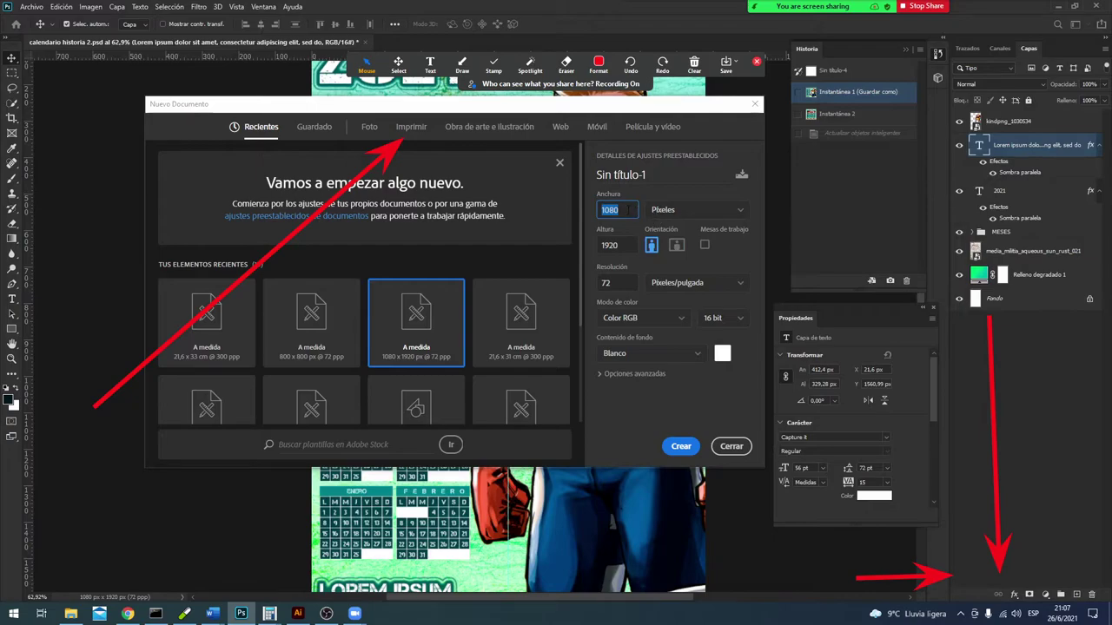
Step: Confirm width 1080, height 1920 and 72 ppi, then create the document
click(628, 210)
double_click(626, 243)
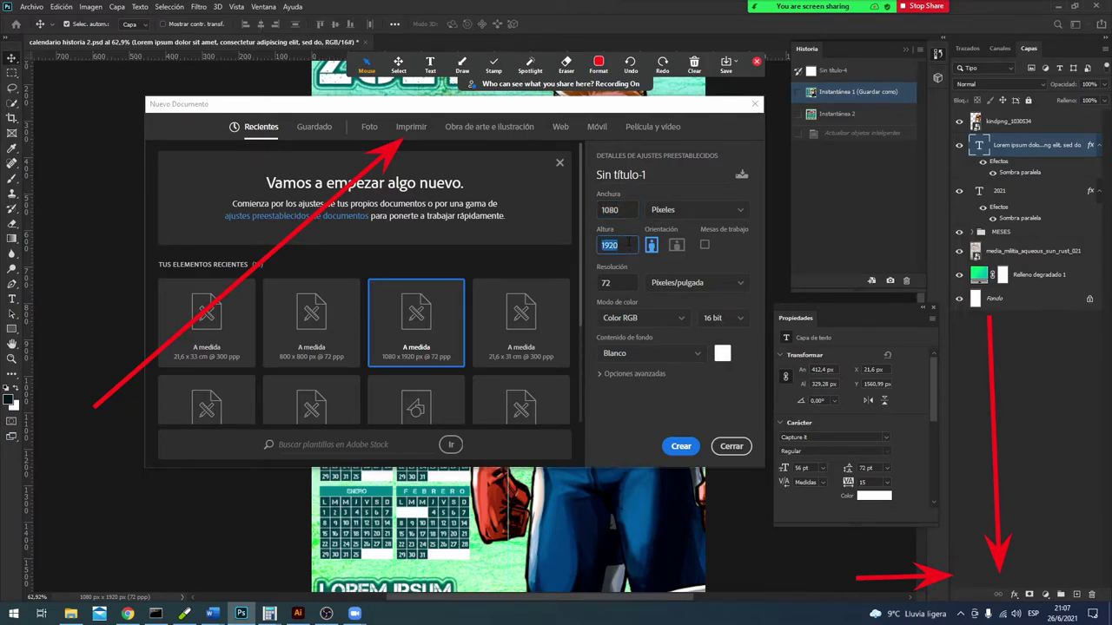
double_click(624, 277)
click(636, 269)
double_click(622, 279)
click(615, 209)
click(621, 246)
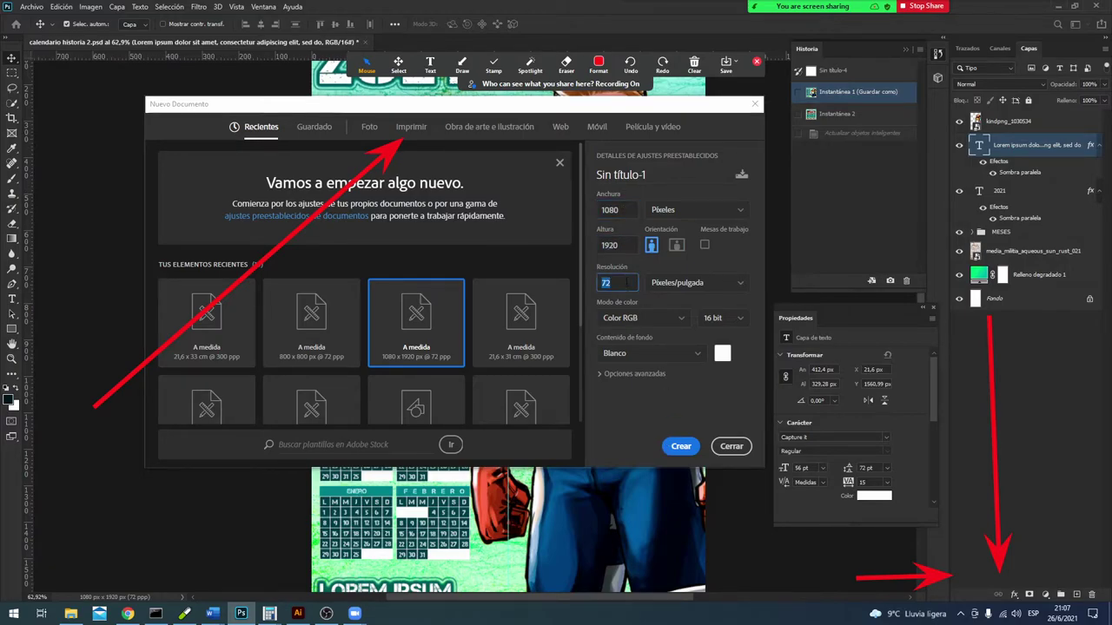
click(616, 283)
click(681, 446)
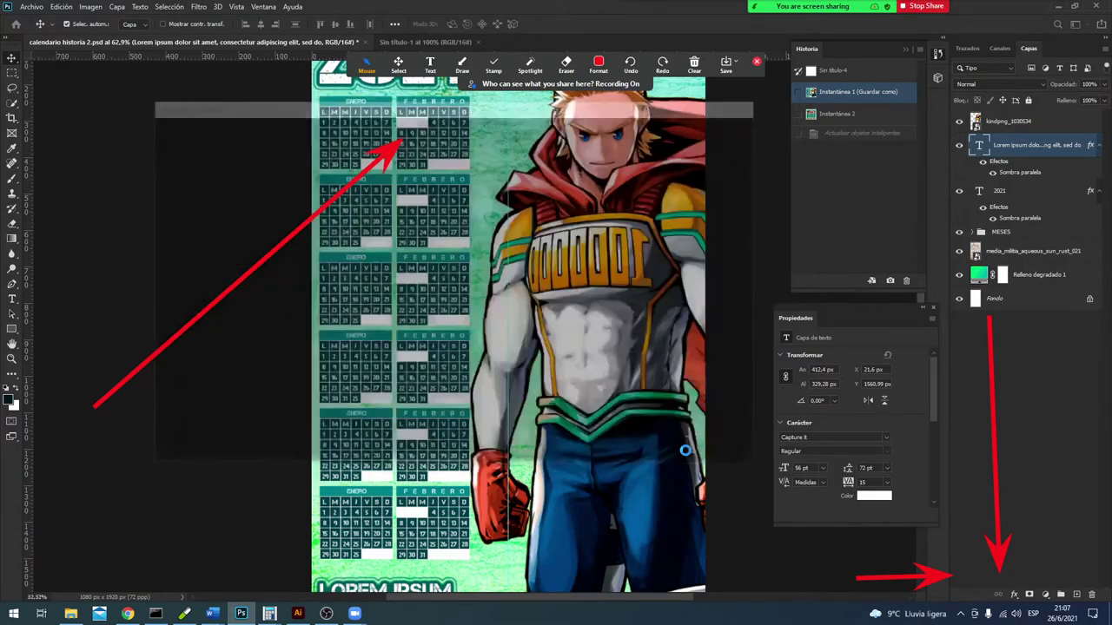
Step: Switch from Photoshop back to Chrome showing the Oficio size diagram
click(694, 63)
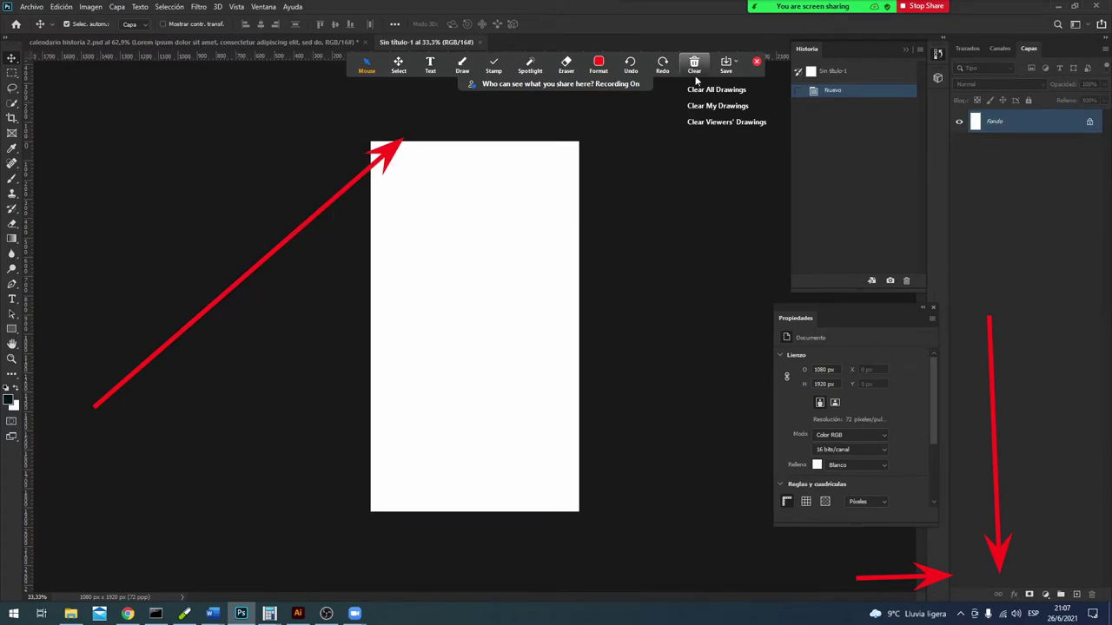
click(705, 93)
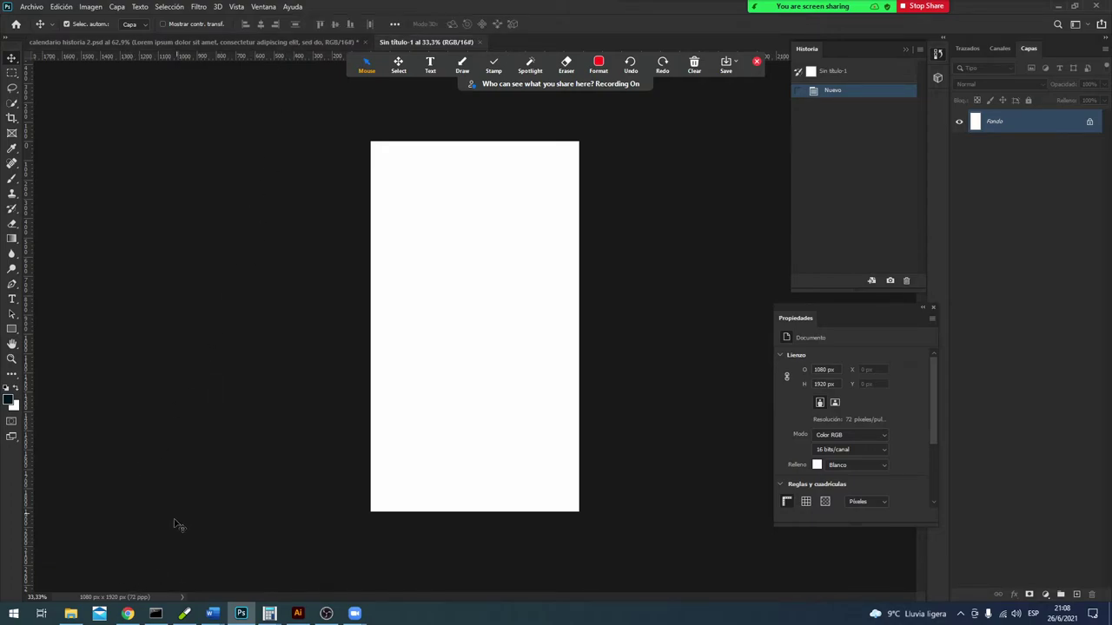
click(127, 614)
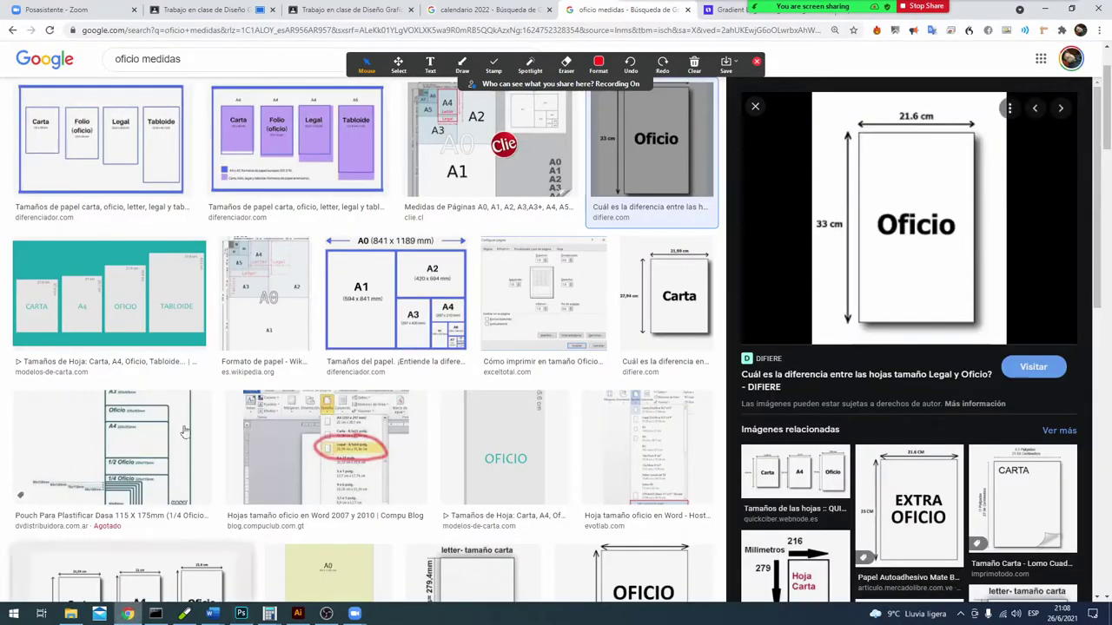
Step: Step back to the calendarios.su page and close its tab
click(13, 32)
click(12, 31)
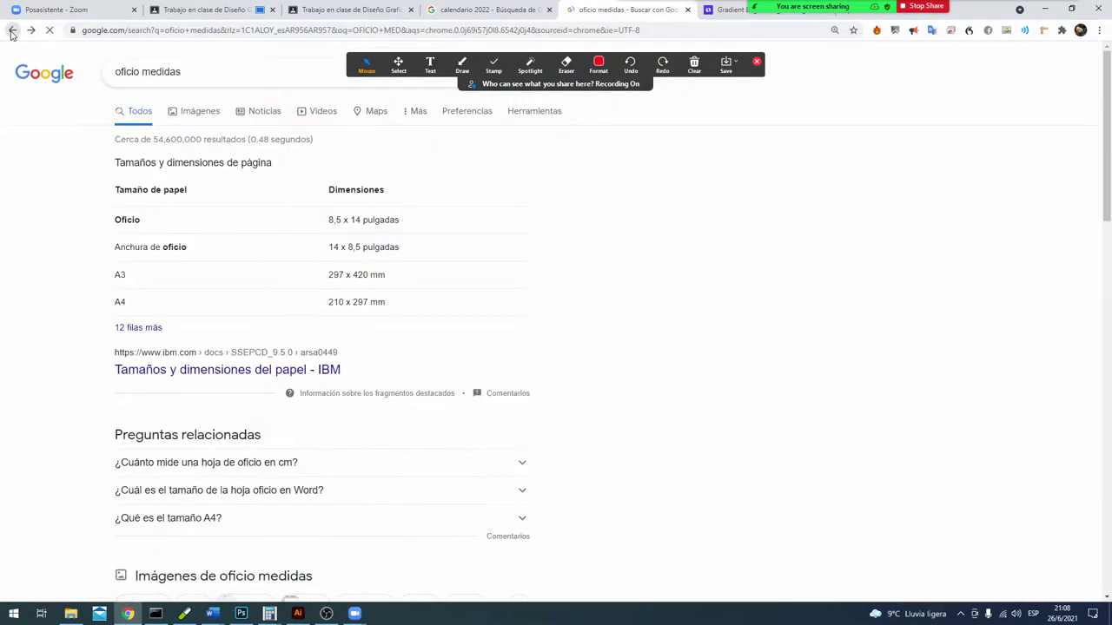
click(12, 32)
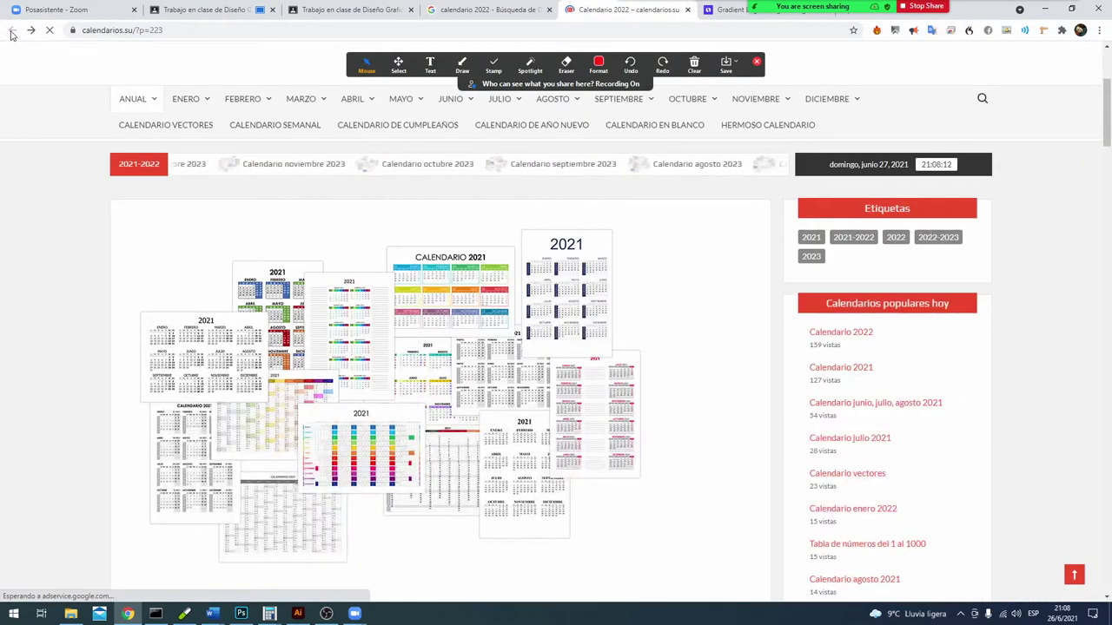
click(473, 10)
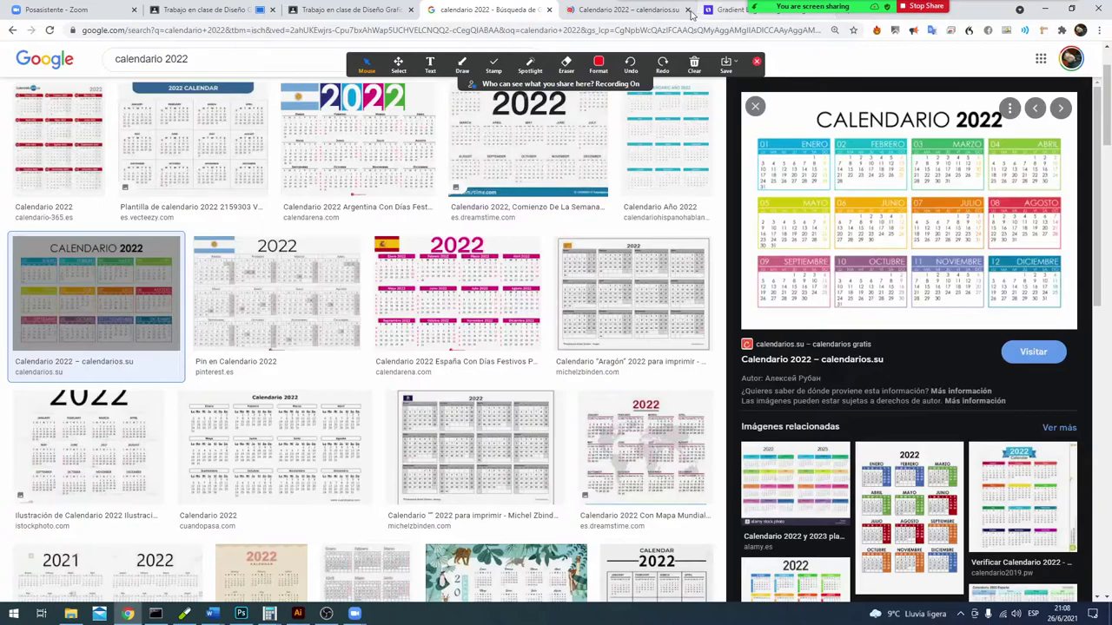
click(652, 9)
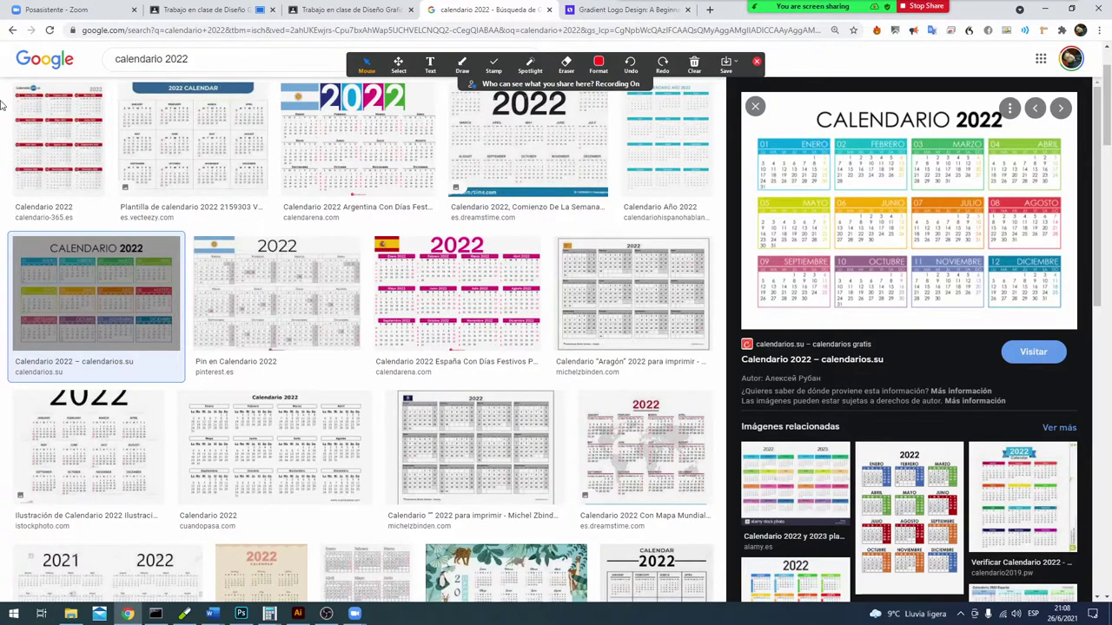
Step: Go back past the calendario 2021 and logo searches to the calendar inspiration results
click(10, 32)
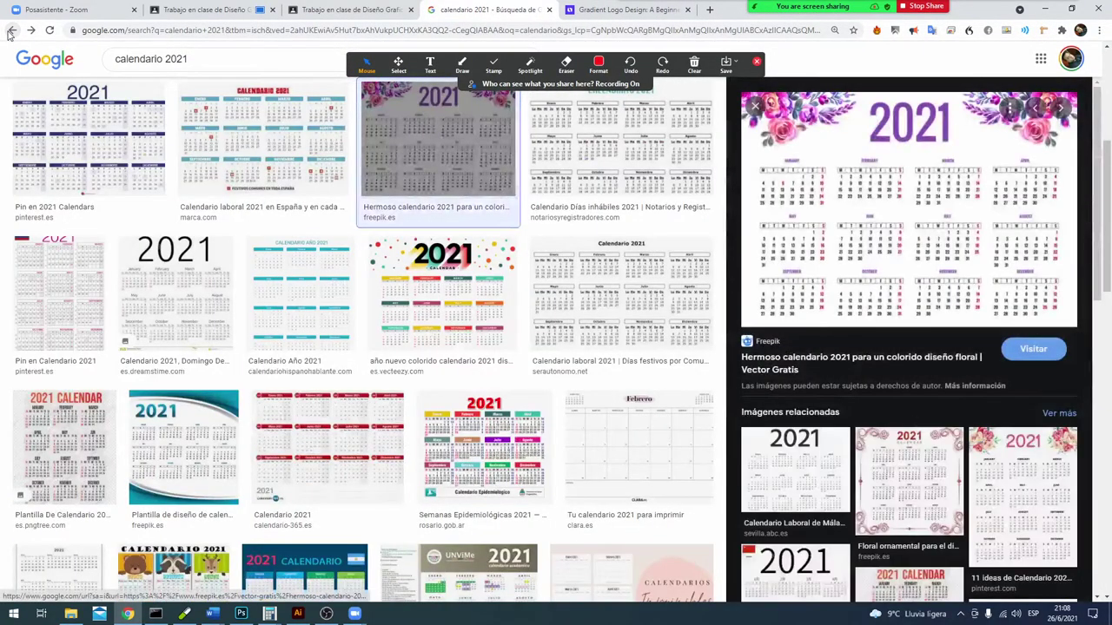
click(11, 32)
click(11, 32)
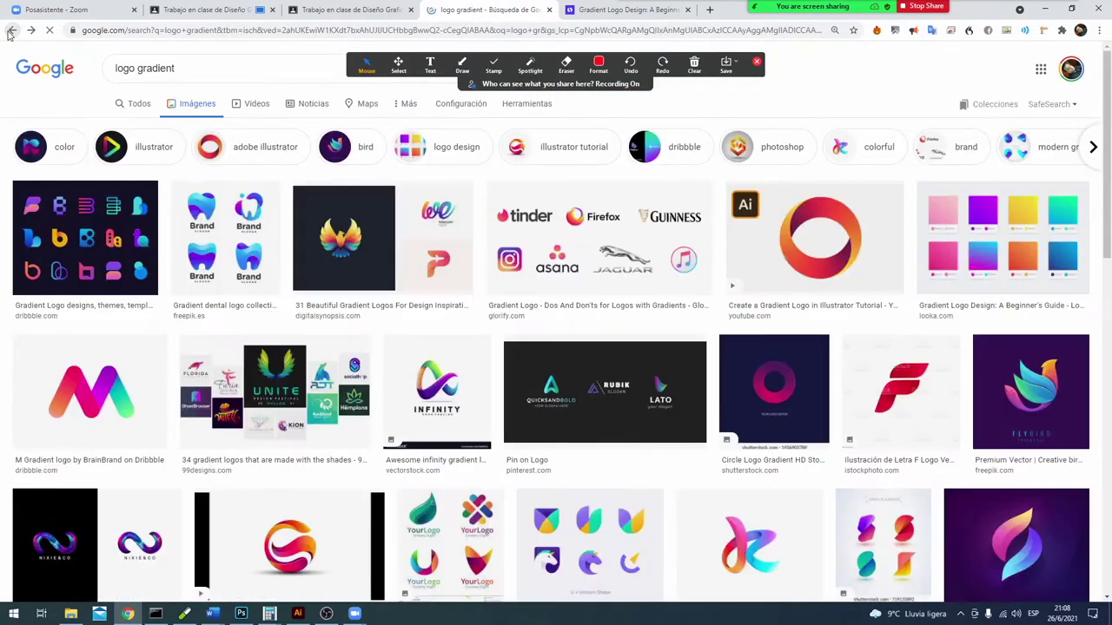
click(11, 32)
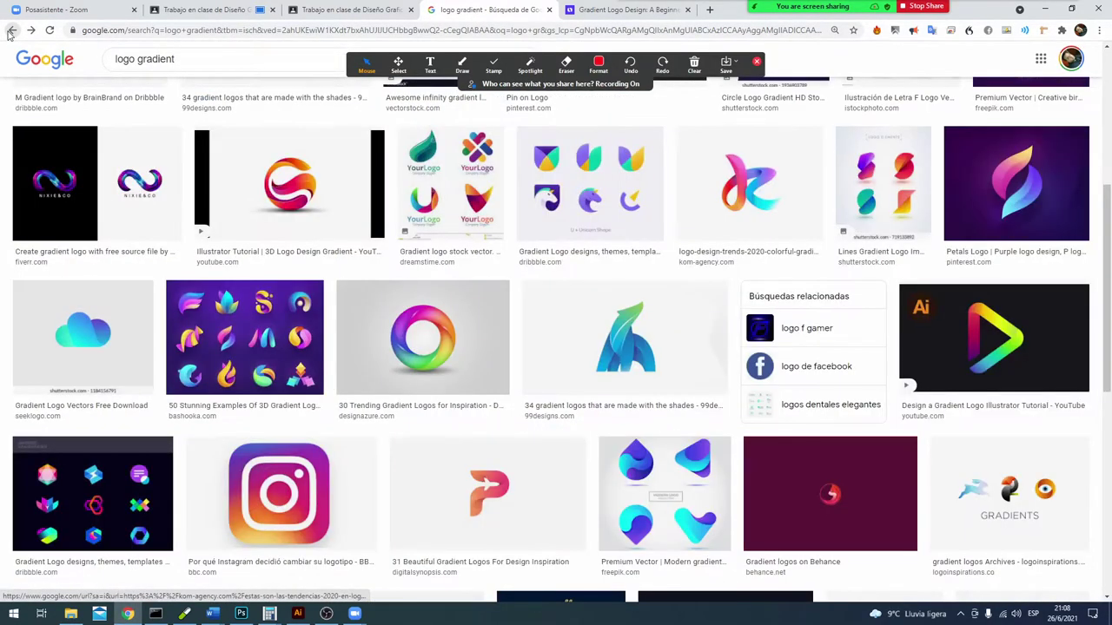
click(10, 32)
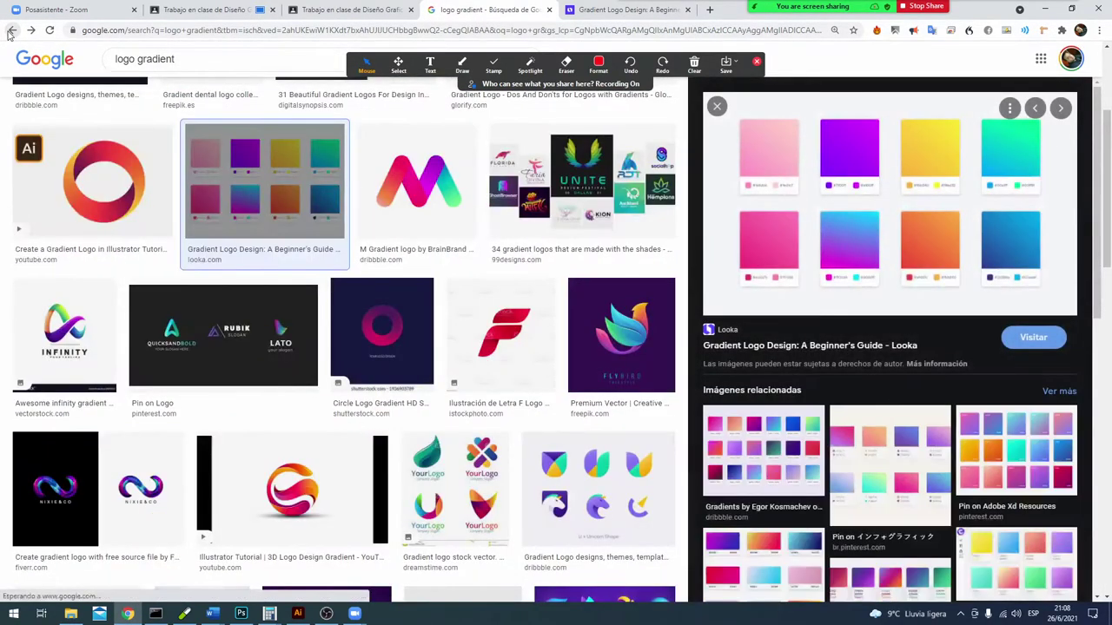
click(10, 32)
click(10, 32)
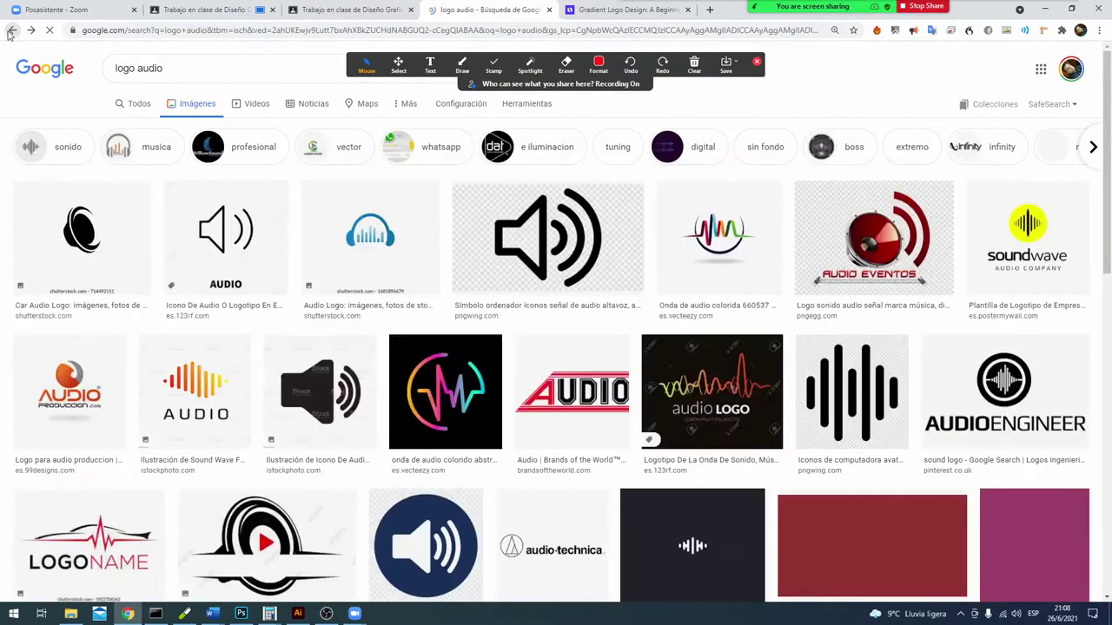
click(11, 32)
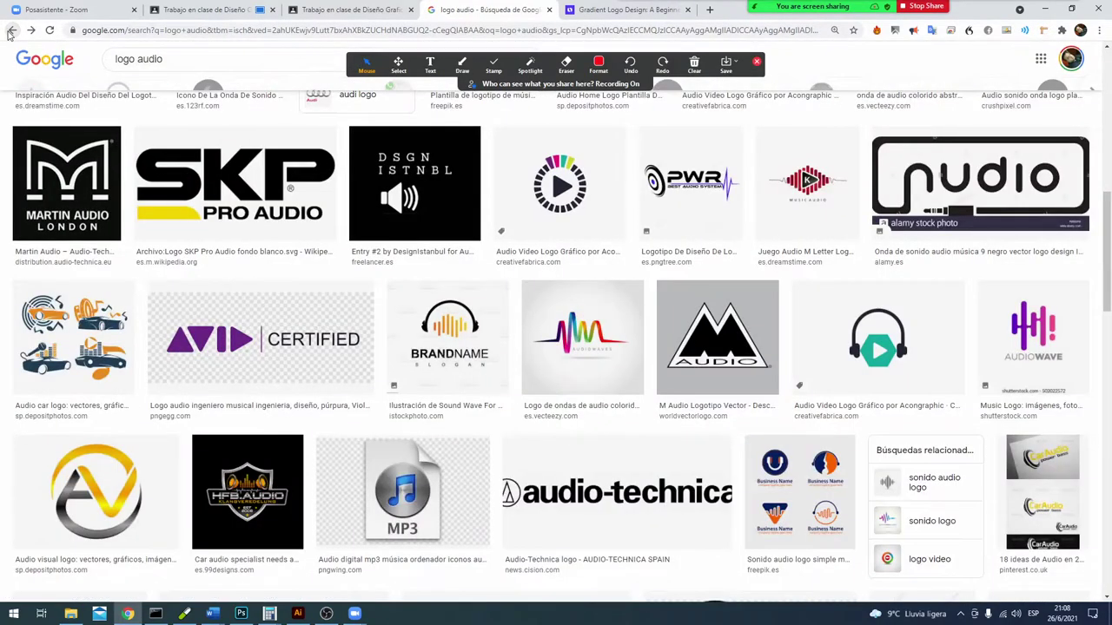
click(10, 32)
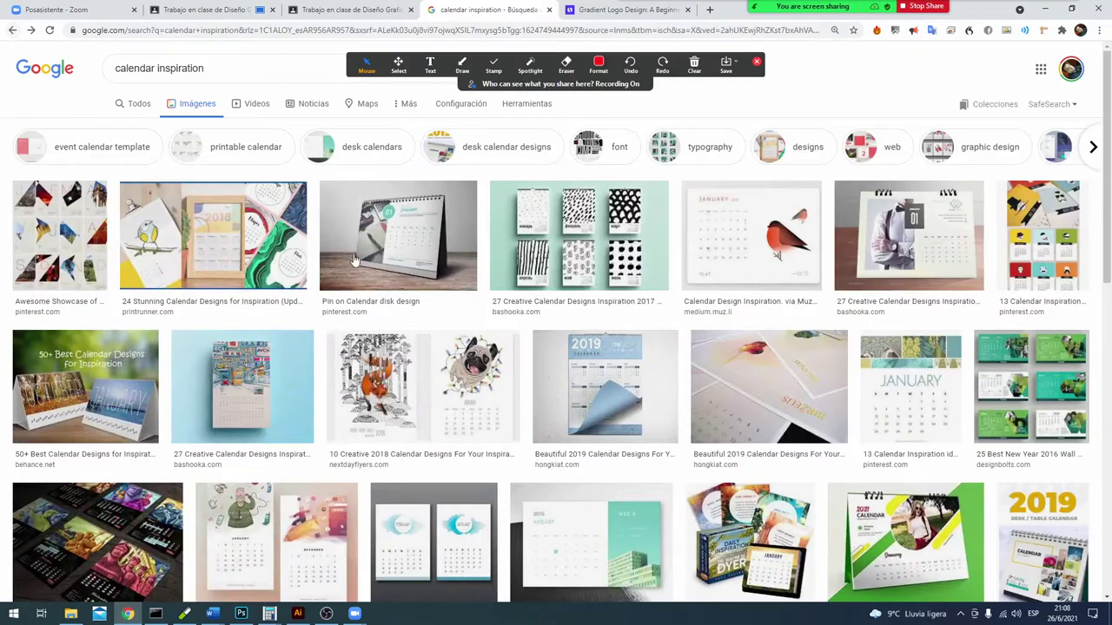
scroll(808, 224, down, 1)
scroll(812, 251, down, 1)
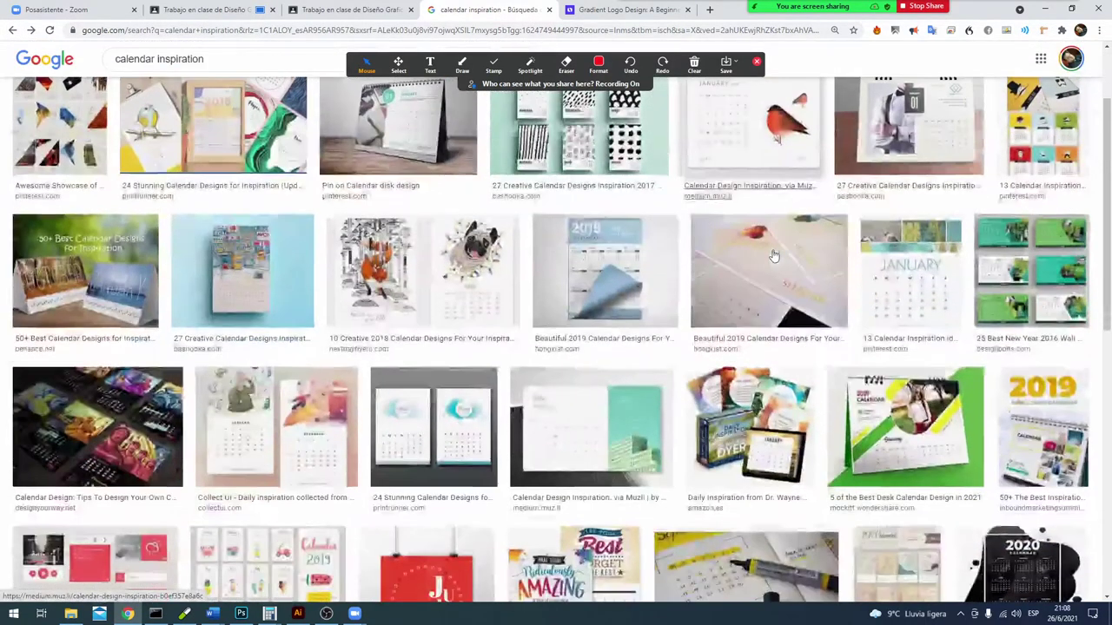
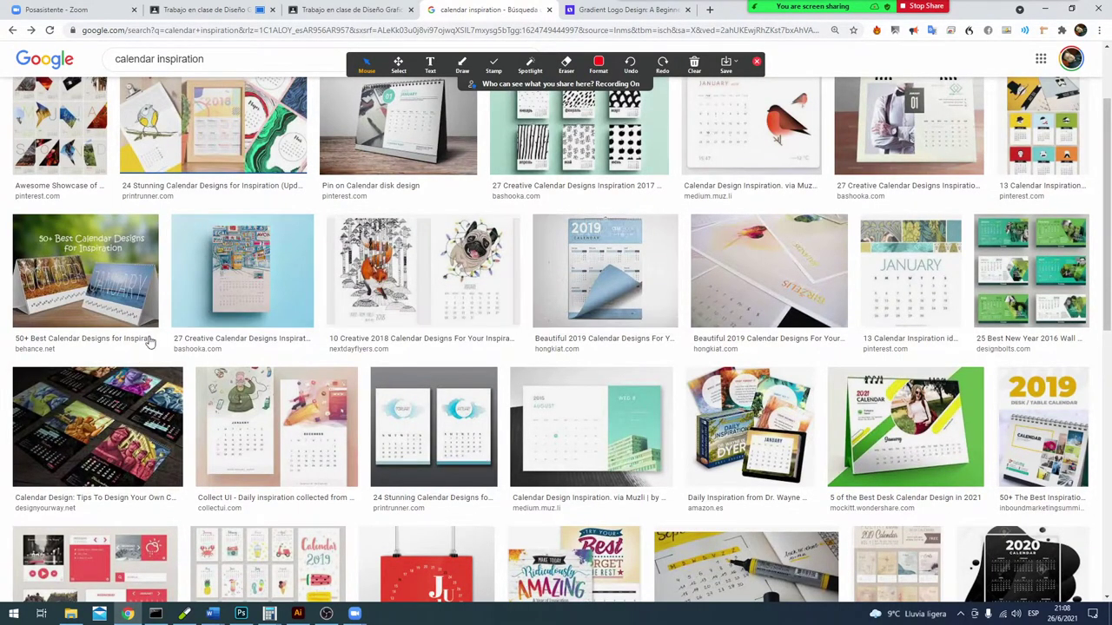
Step: Preview the fox and pug calendar design, then return to Photoshop
click(374, 341)
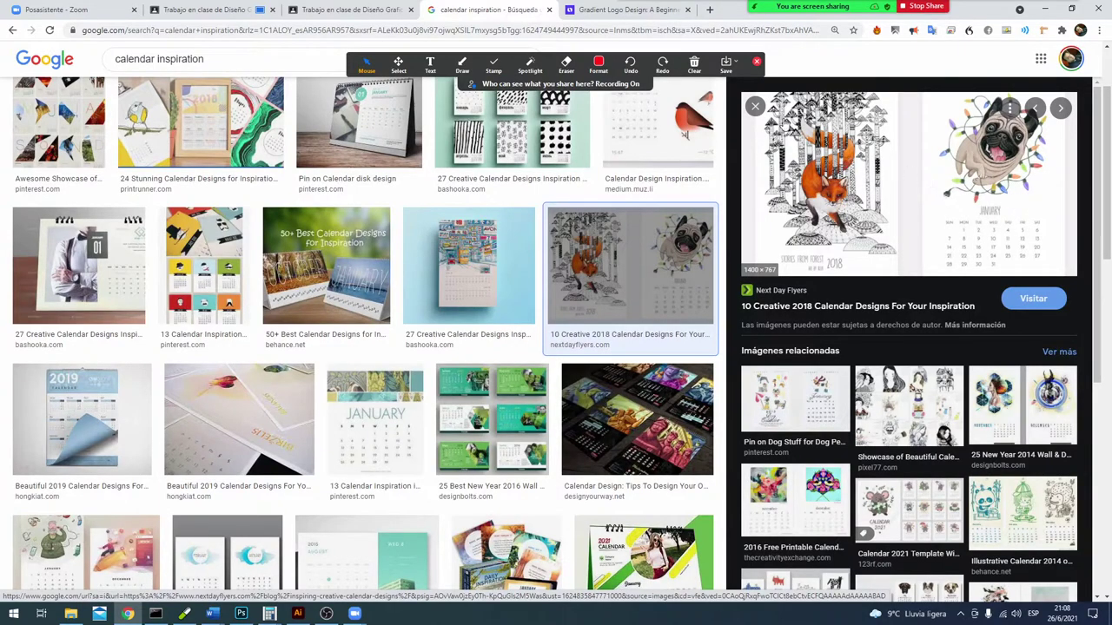
click(755, 106)
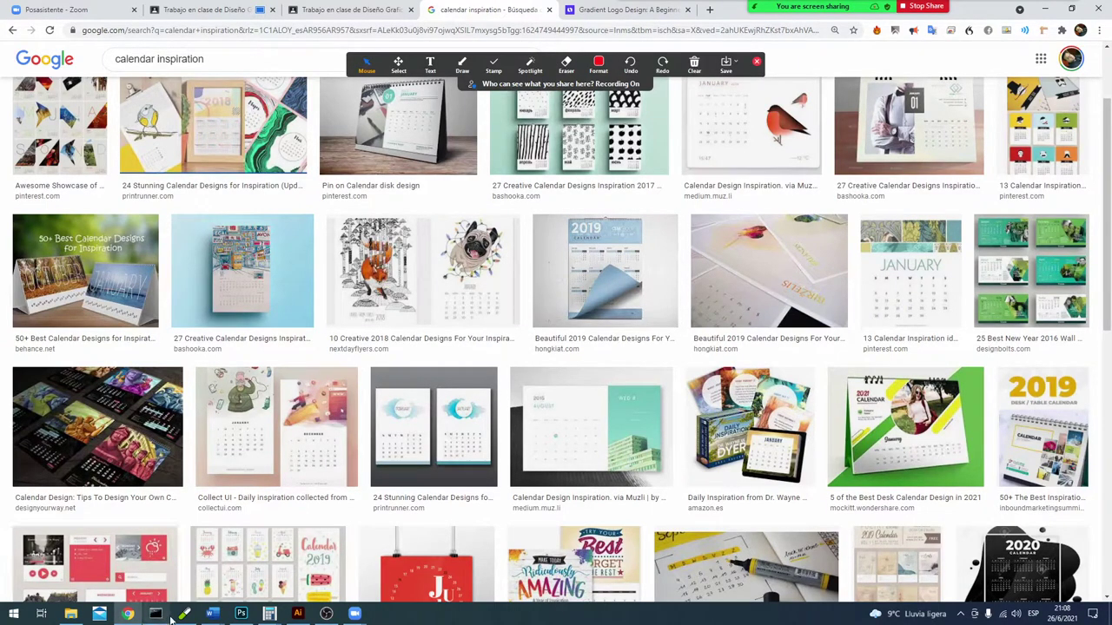
key(alt+Tab)
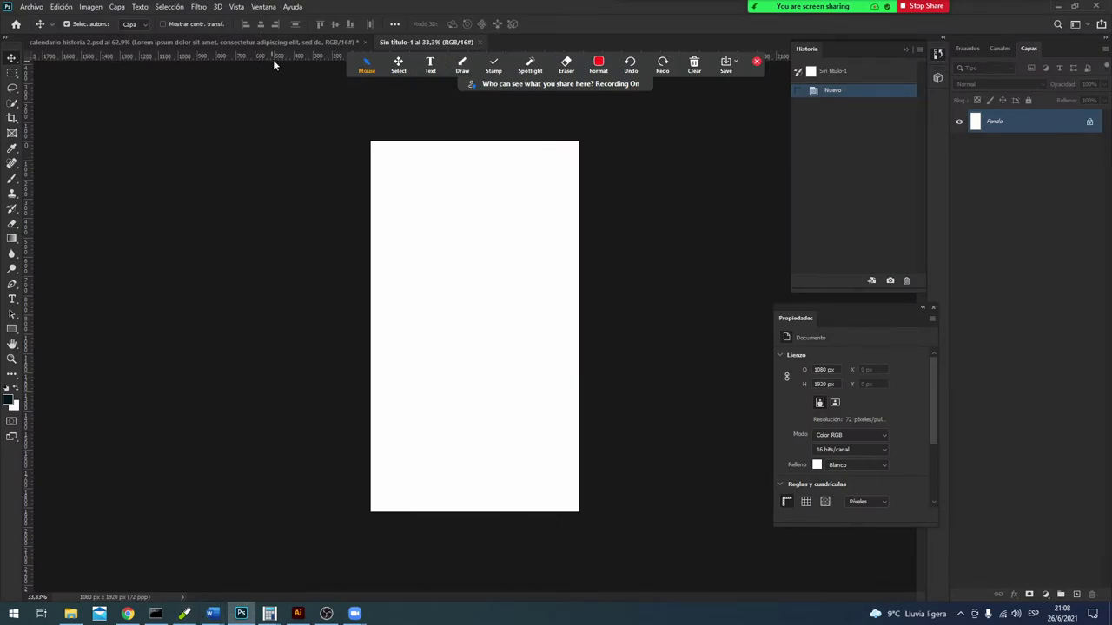
Step: Add horizontal guides at mid-height and near the bottom of the 1080×1920 canvas
mouse_move(283, 60)
mouse_down()
mouse_move(278, 191)
mouse_move(305, 314)
mouse_up()
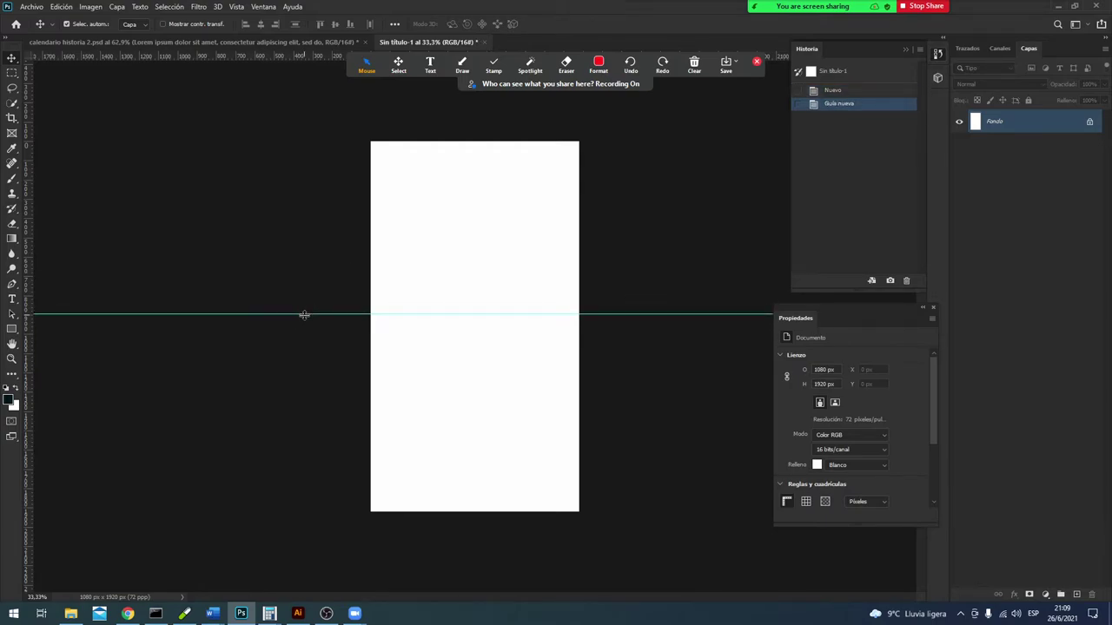
click(304, 314)
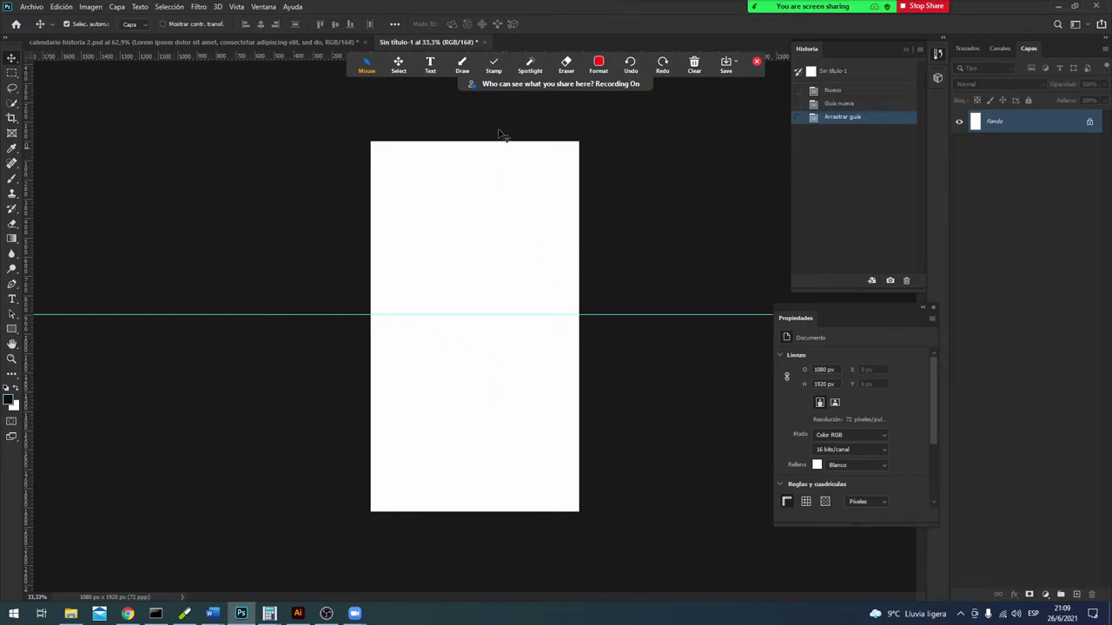
drag(262, 59, 319, 468)
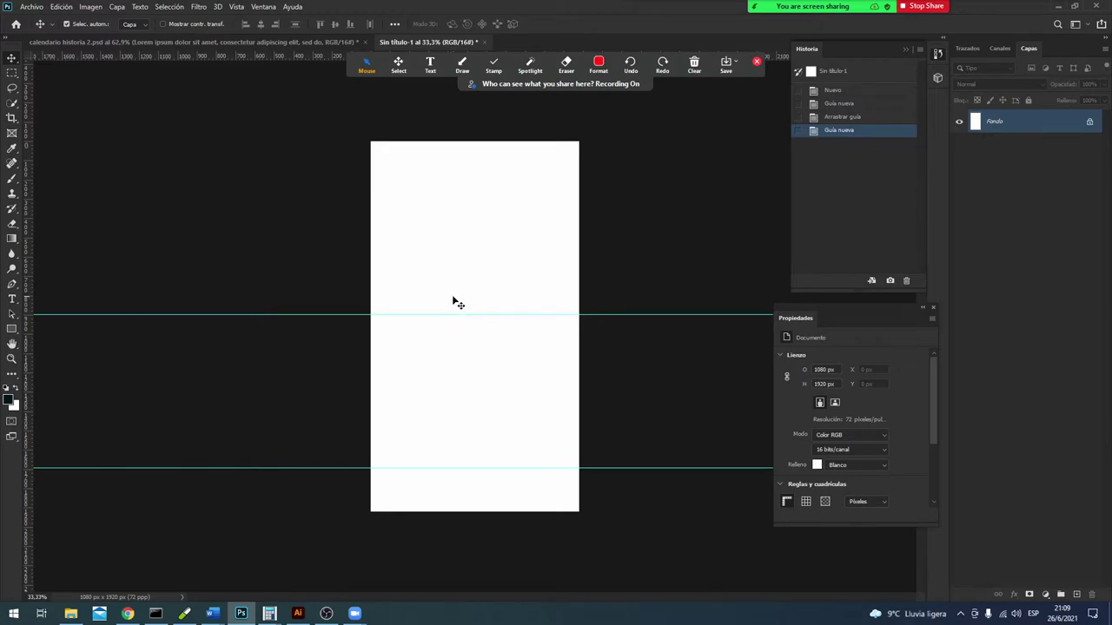
click(36, 6)
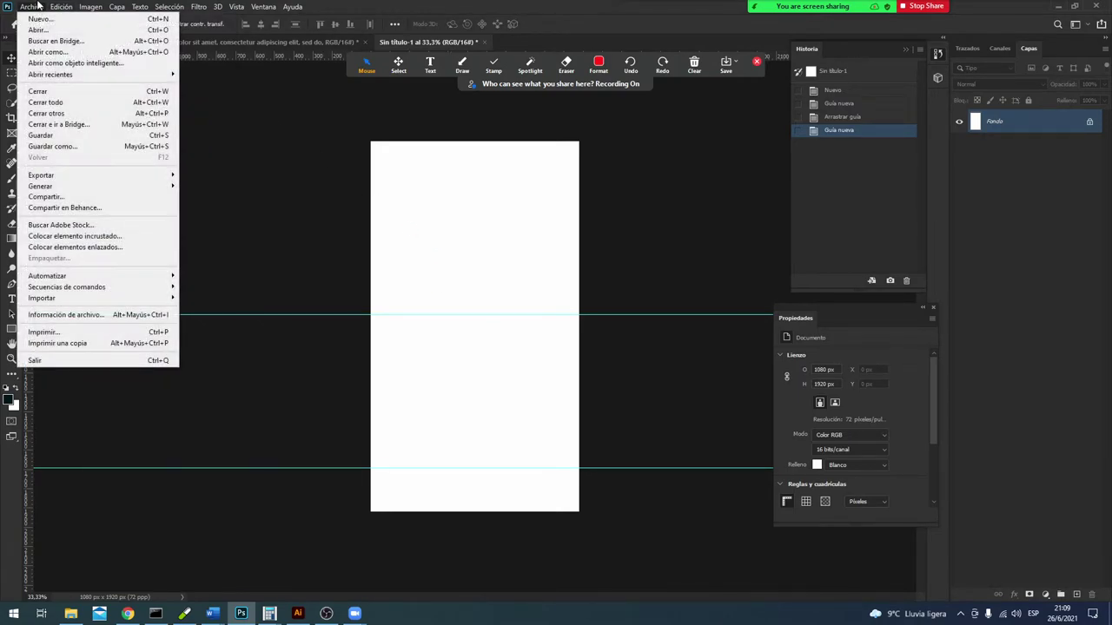
Step: Place the ENERO calendar file as an embedded layer, scaled to about 46%
click(88, 238)
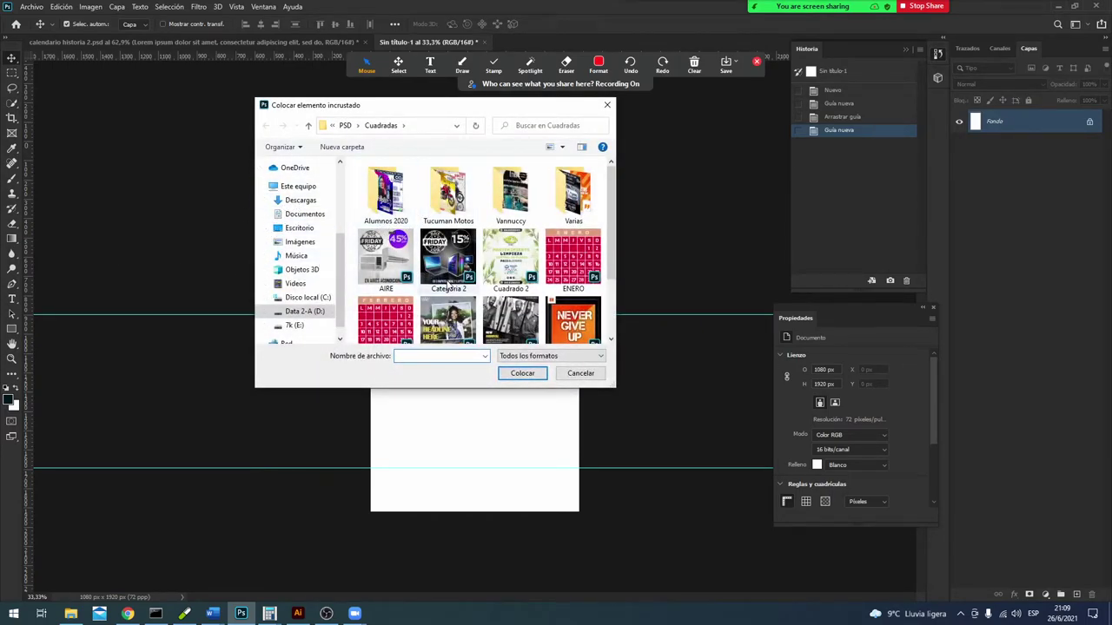
click(574, 265)
click(522, 373)
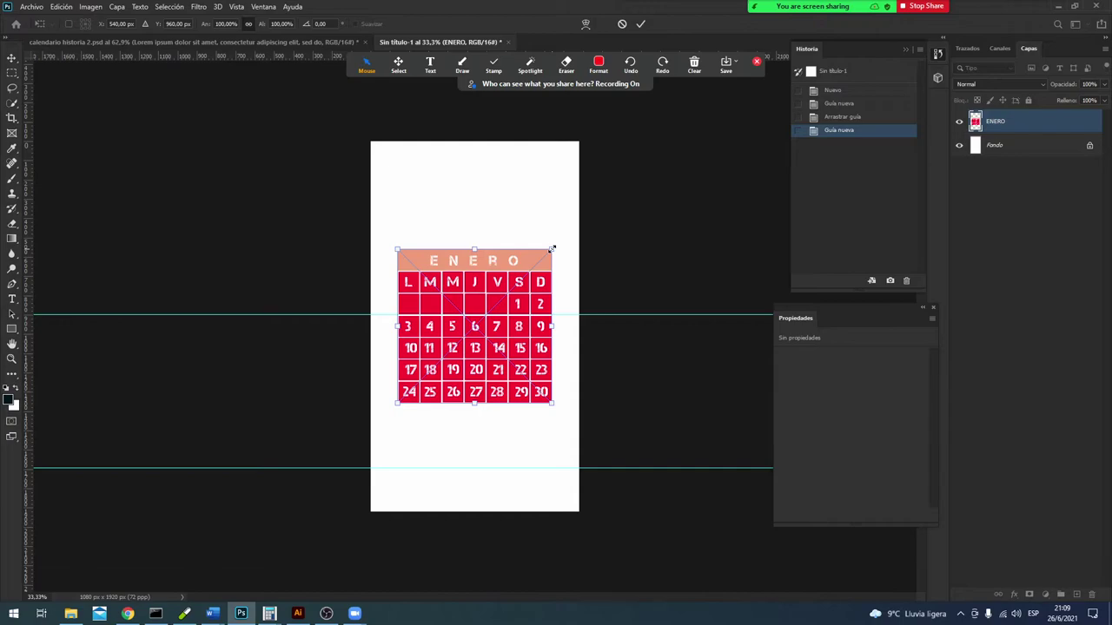
drag(551, 251, 470, 334)
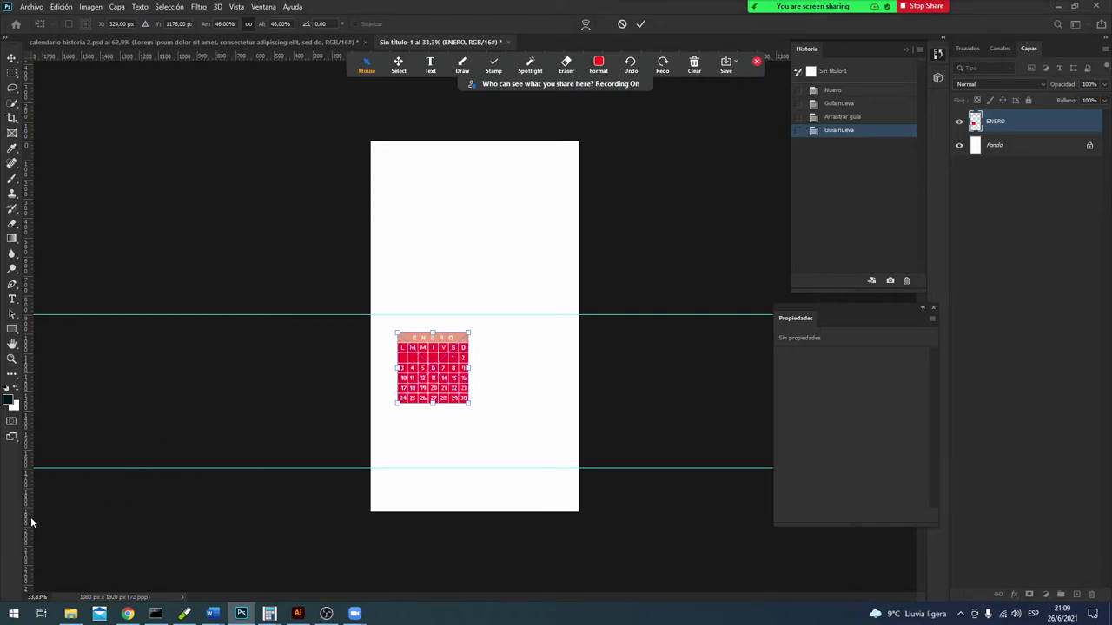
Step: Add vertical margin guides at the canvas's left and right edges and commit the calendar placement
drag(31, 522, 373, 526)
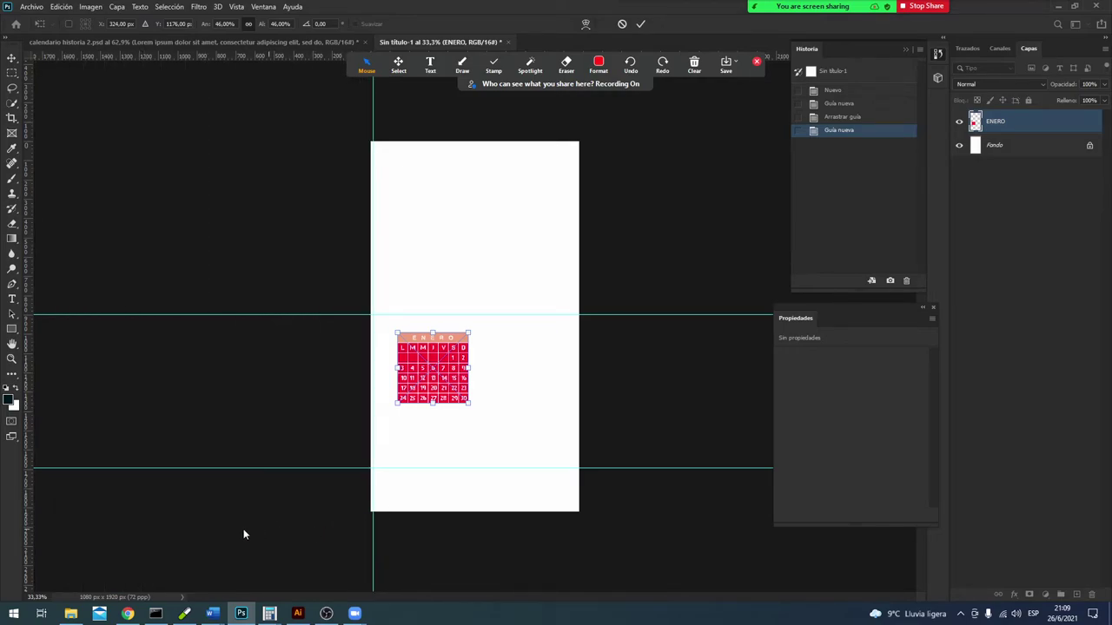
drag(31, 539, 576, 540)
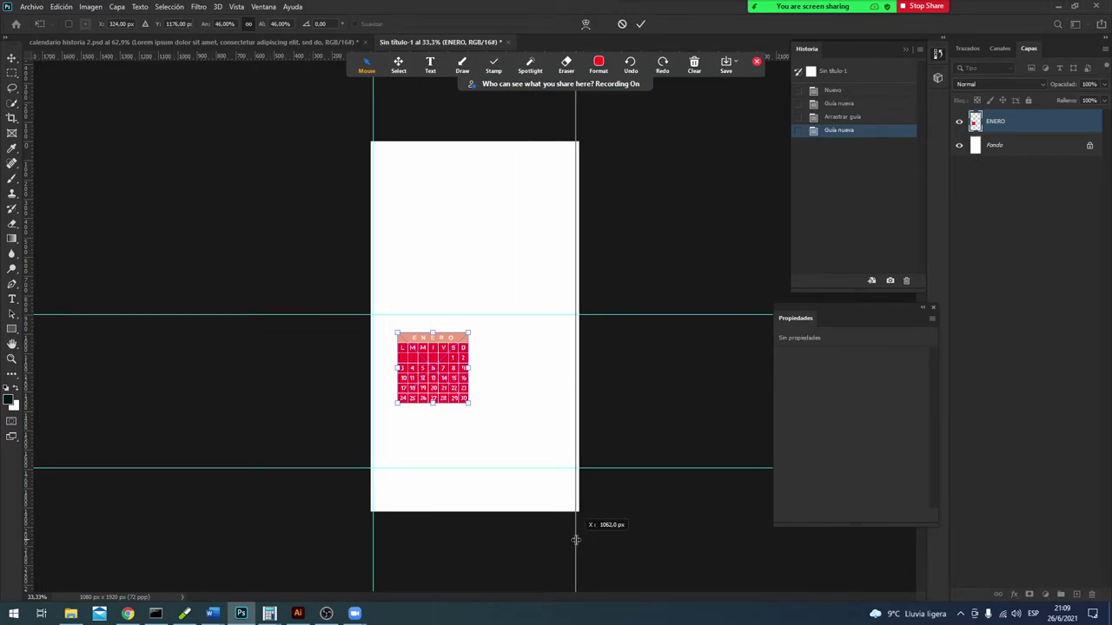
drag(576, 541, 574, 547)
key(Return)
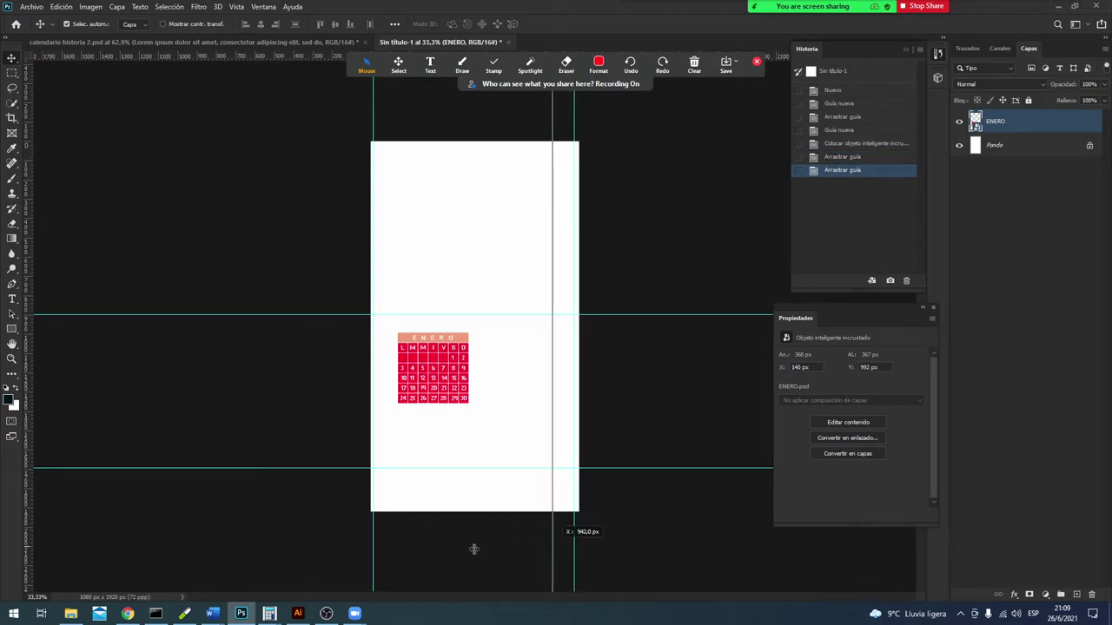
mouse_move(574, 547)
mouse_down()
mouse_move(35, 523)
mouse_move(573, 535)
mouse_up()
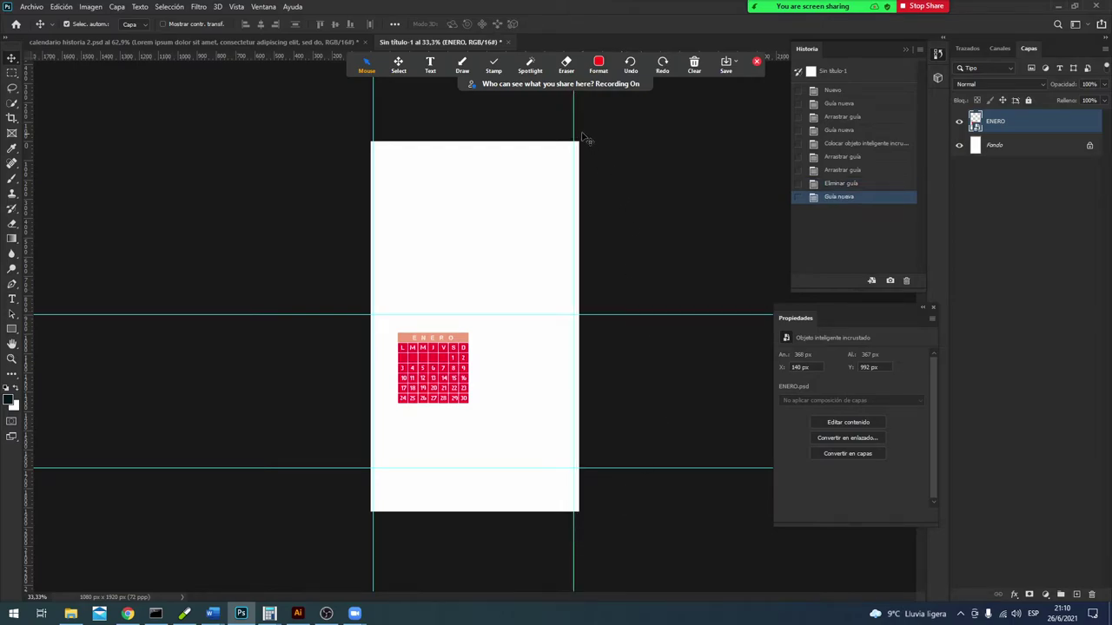
Step: Add horizontal margin guides near the top and bottom, and move the calendar to X 15, Y 900 px
drag(210, 56, 243, 146)
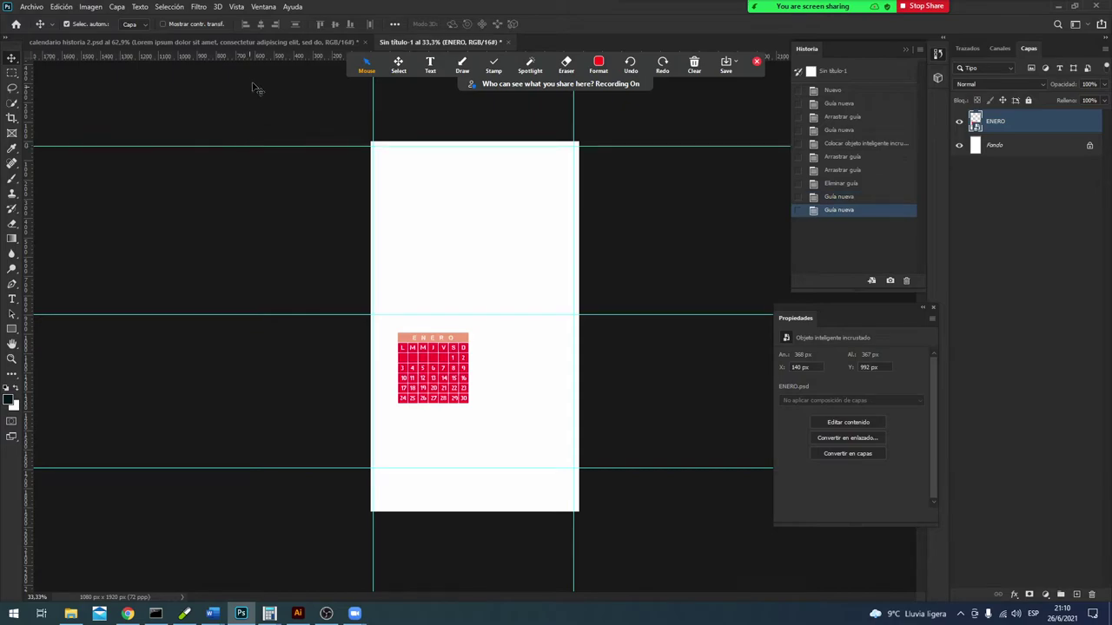
click(258, 60)
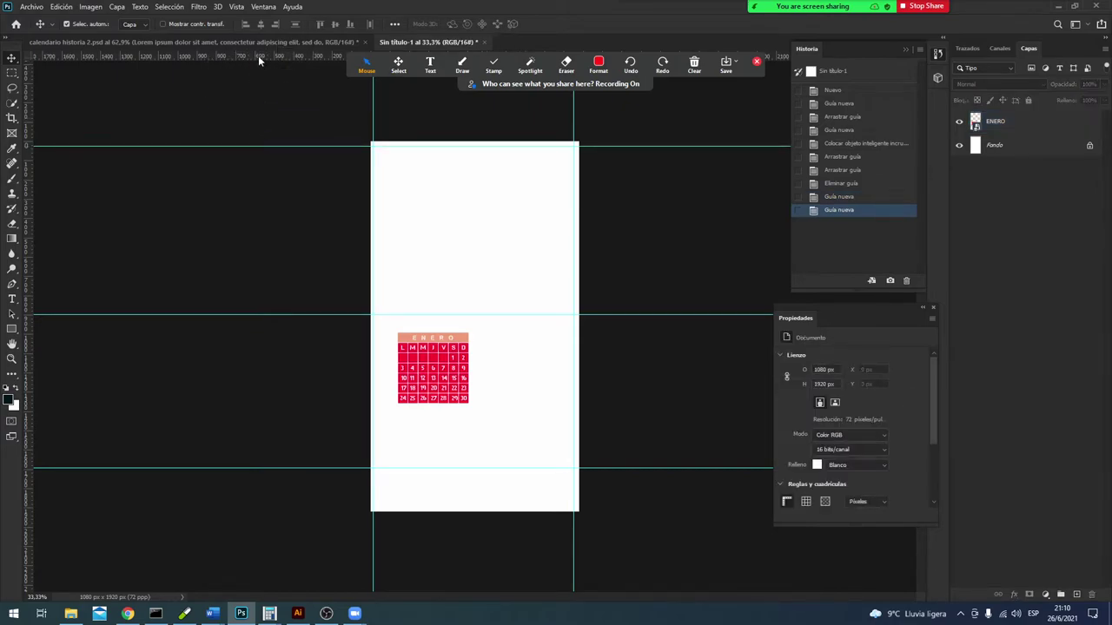
drag(258, 56, 312, 504)
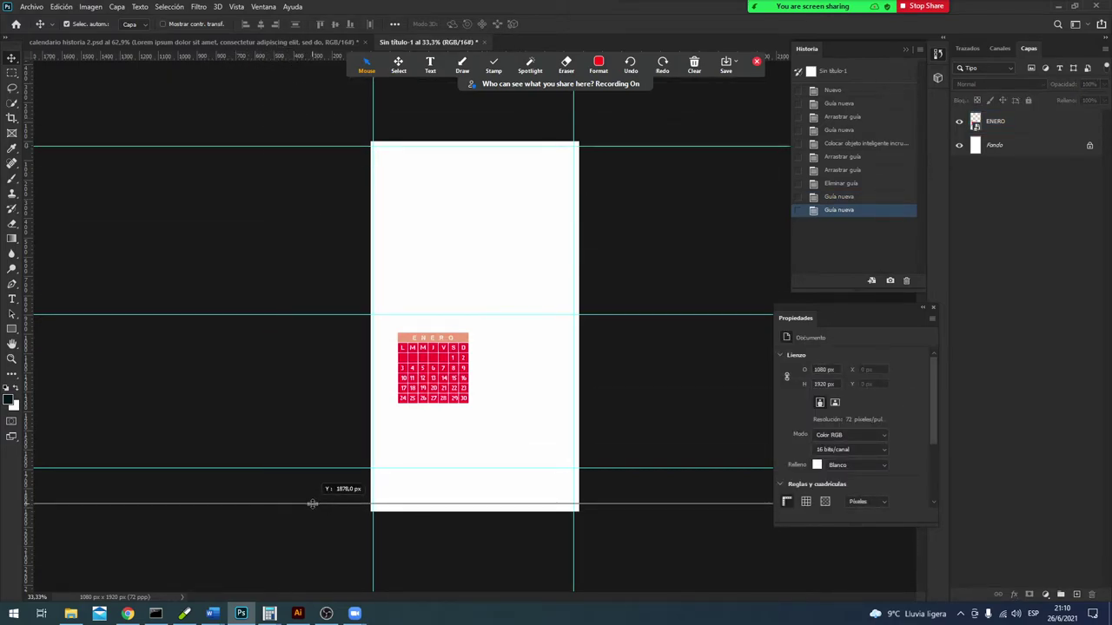
drag(312, 504, 314, 505)
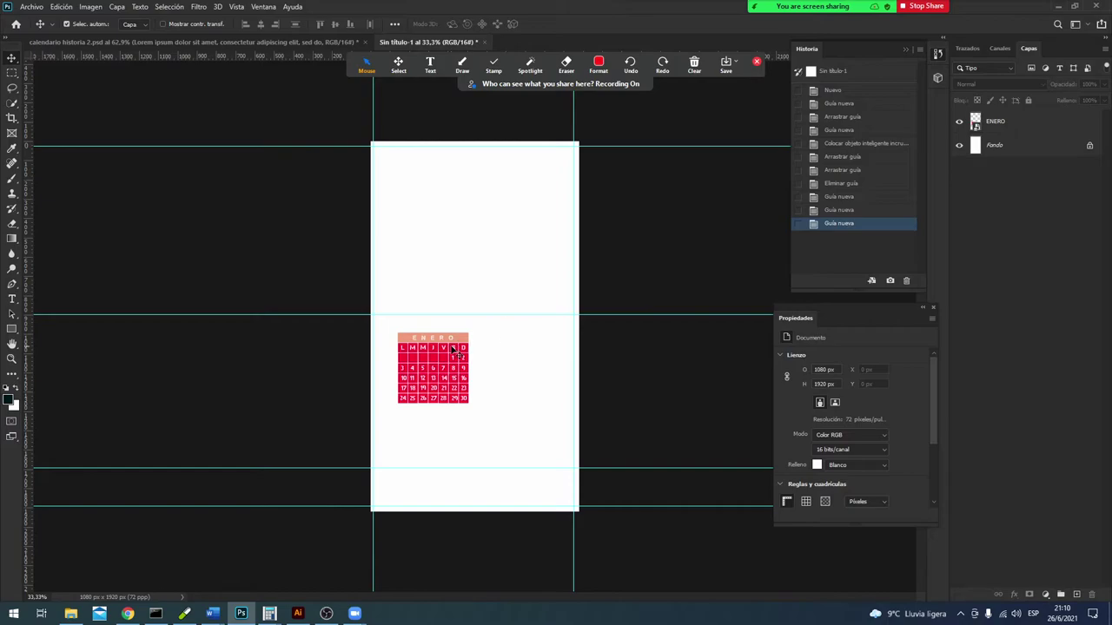
drag(462, 339, 448, 338)
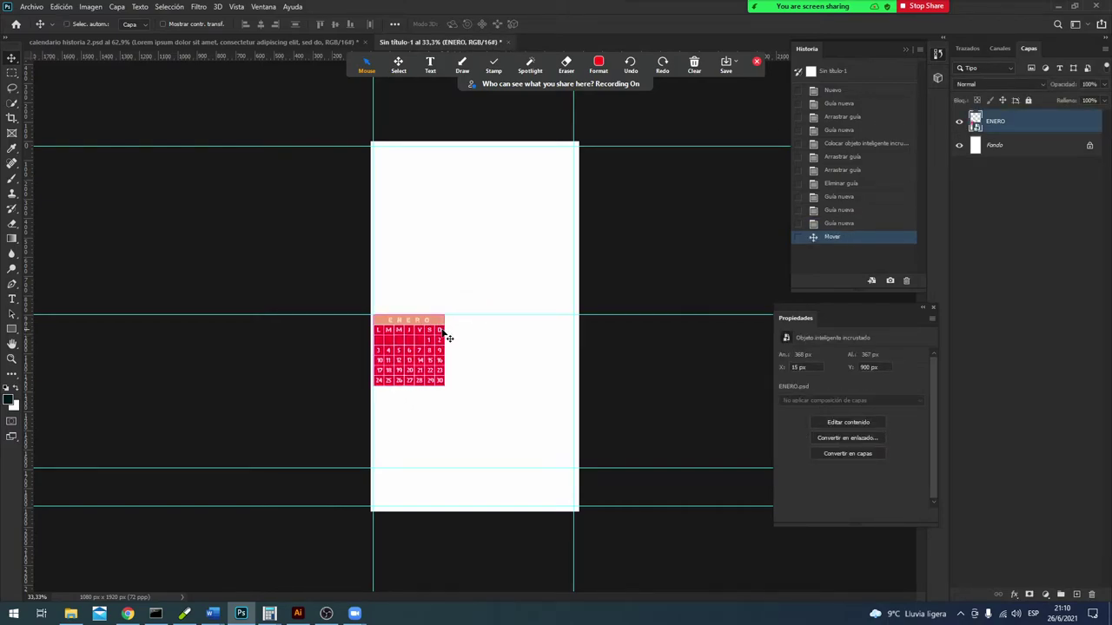
Step: Resize the ENERO calendar to about 263 px wide
key(ctrl+t)
drag(445, 385, 425, 365)
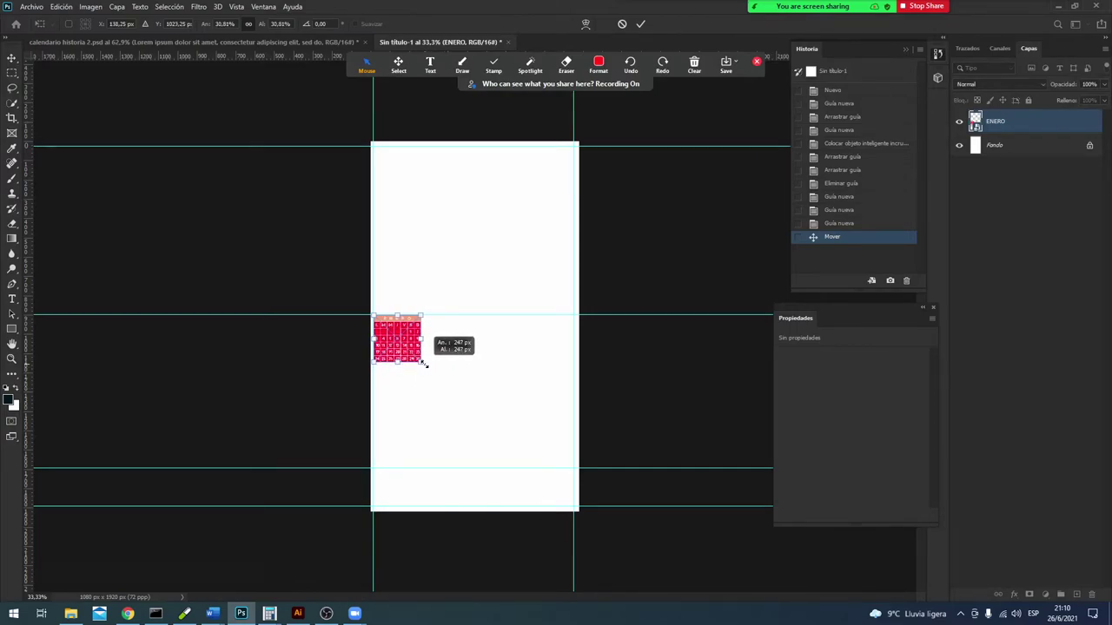
drag(425, 364, 430, 367)
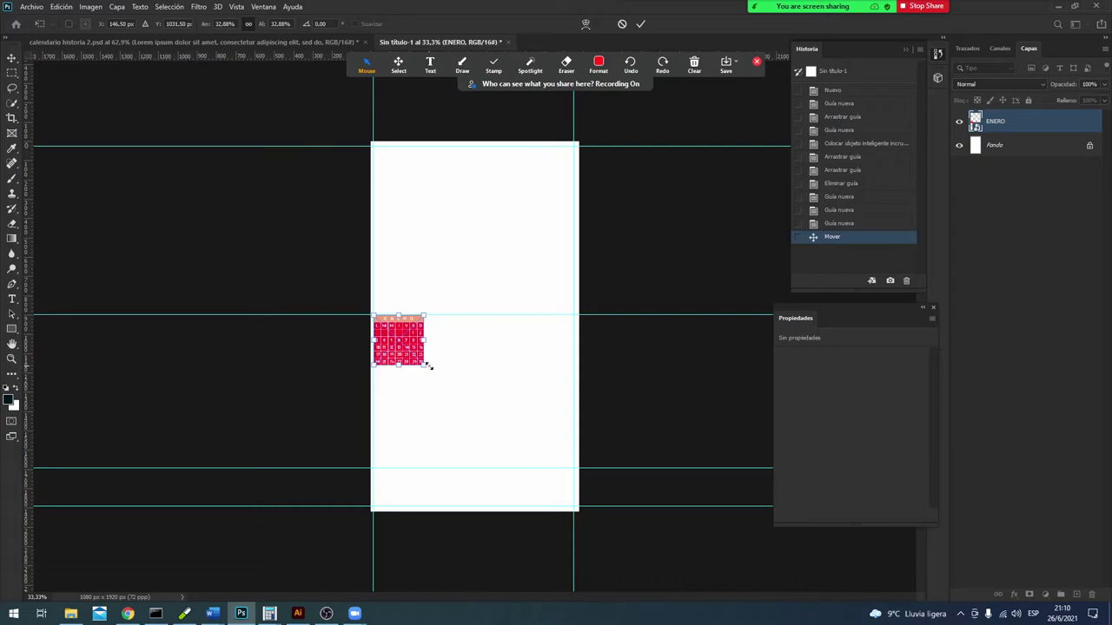
key(Return)
Step: Duplicate the calendar as ENERO copia and place it beside the original at X 287, Y 900 px
key(ctrl+j)
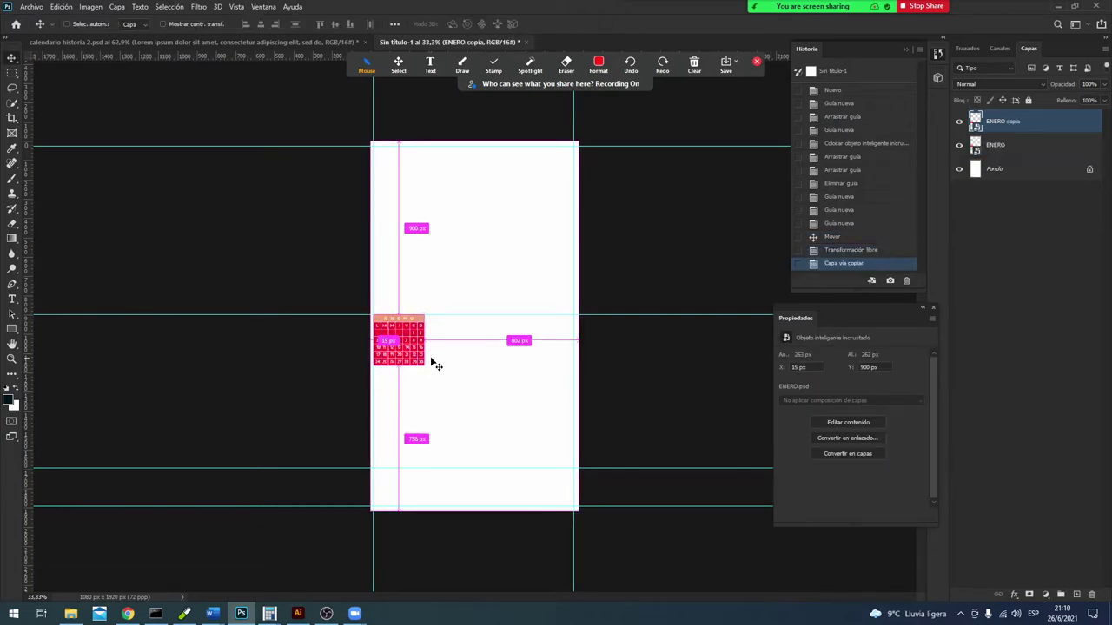
key(ctrl+r)
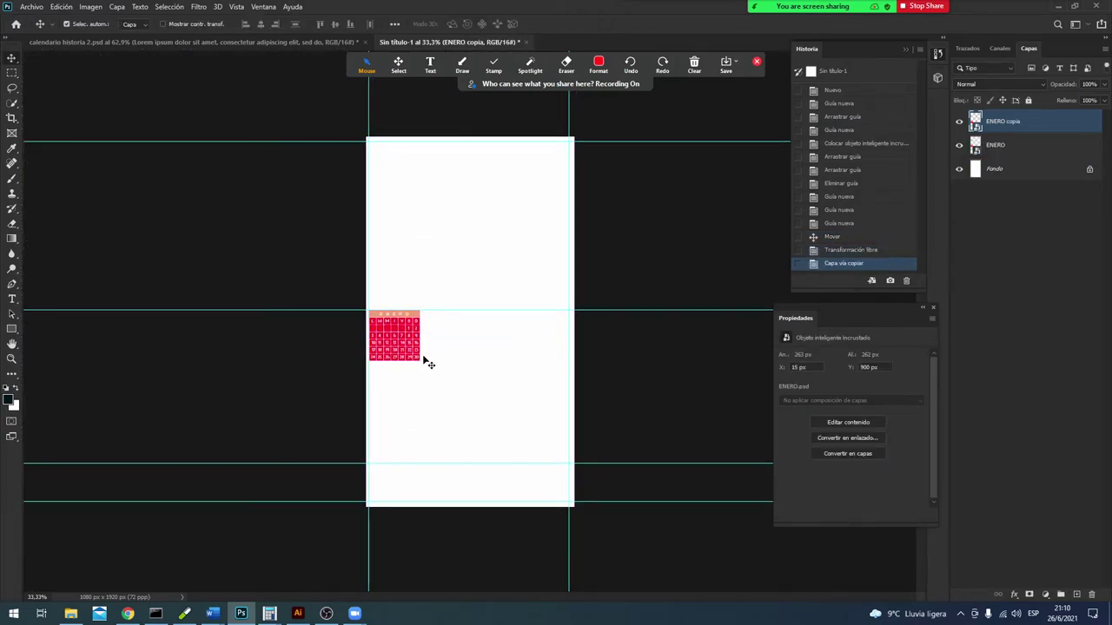
key(ctrl)
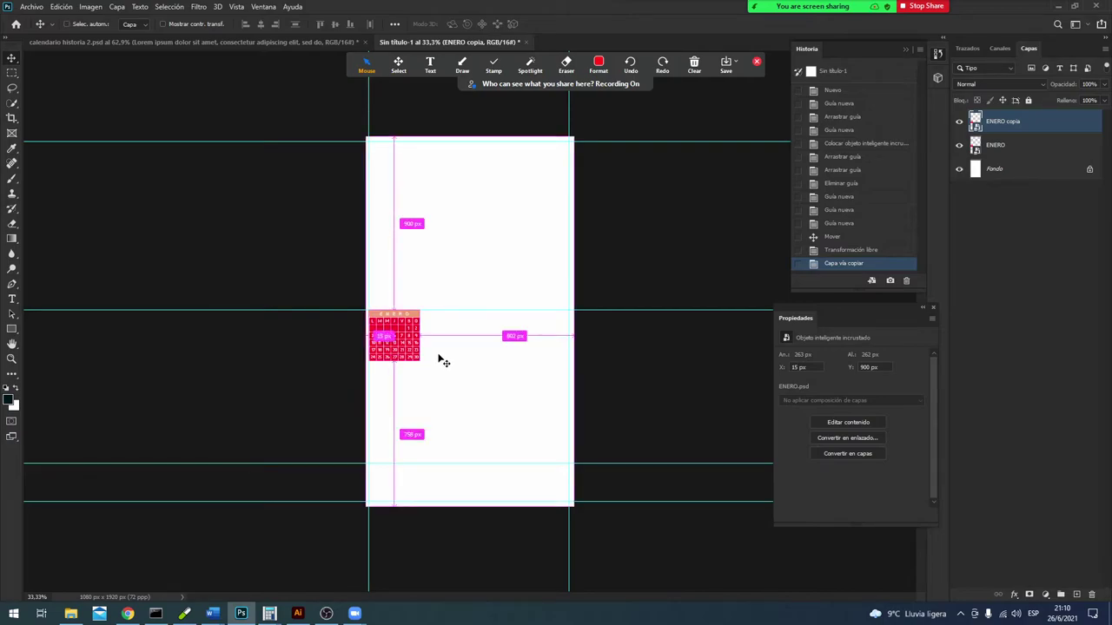
key(ctrl+t)
mouse_move(403, 354)
mouse_down()
mouse_move(460, 357)
mouse_move(449, 360)
mouse_up()
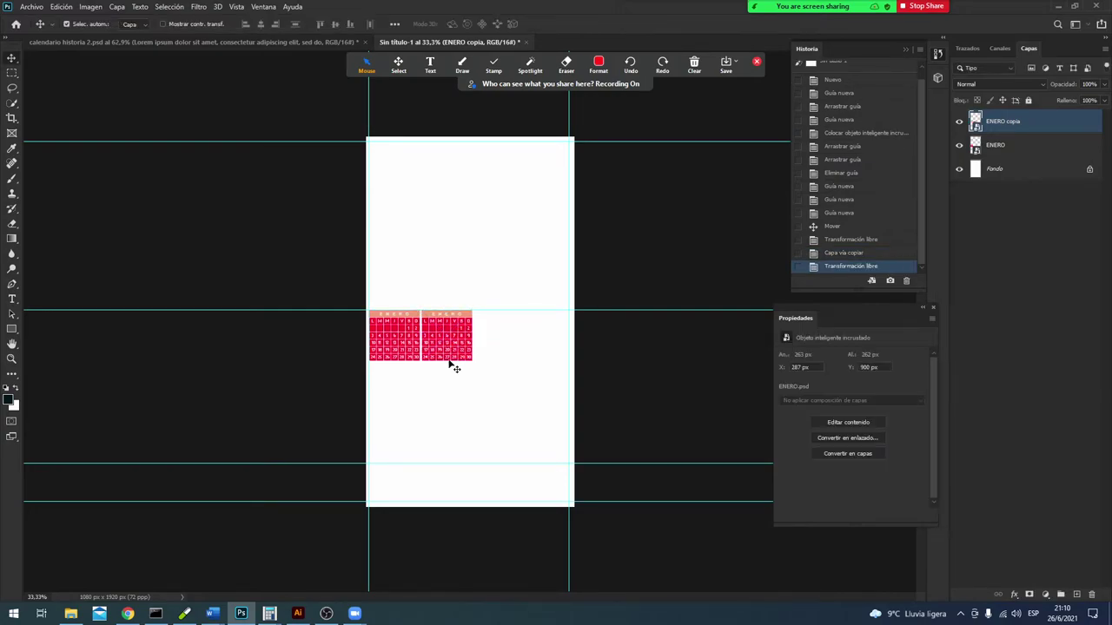
key(Return)
shift+click(1013, 148)
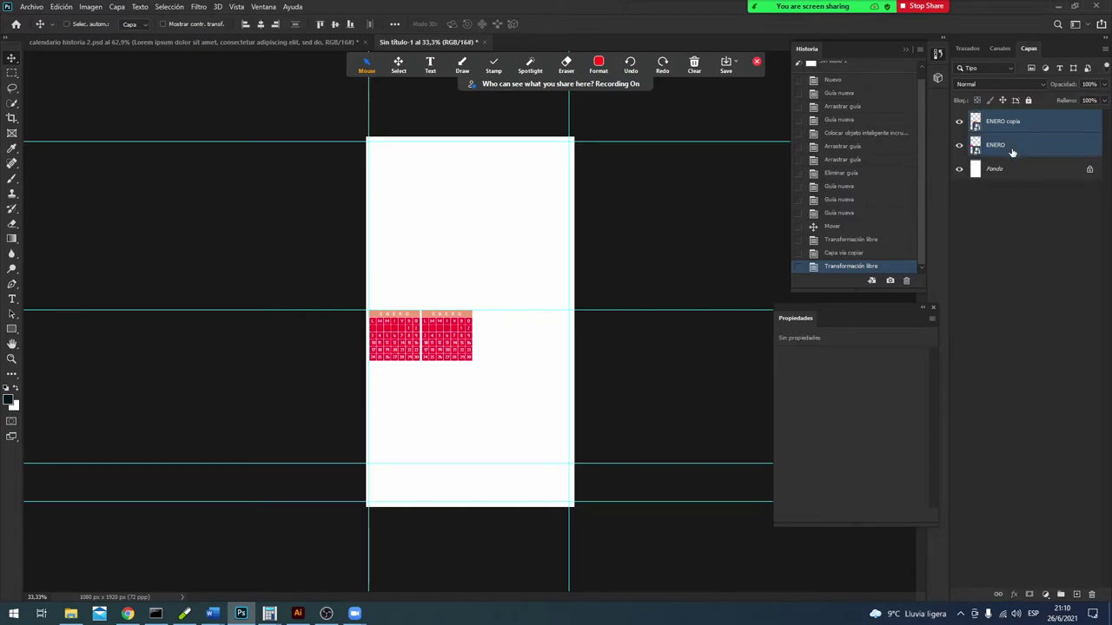
Step: Duplicate both calendars and move the copies right to the margin, making four in a row
key(ctrl)
key(ctrl+j)
key(ctrl+t)
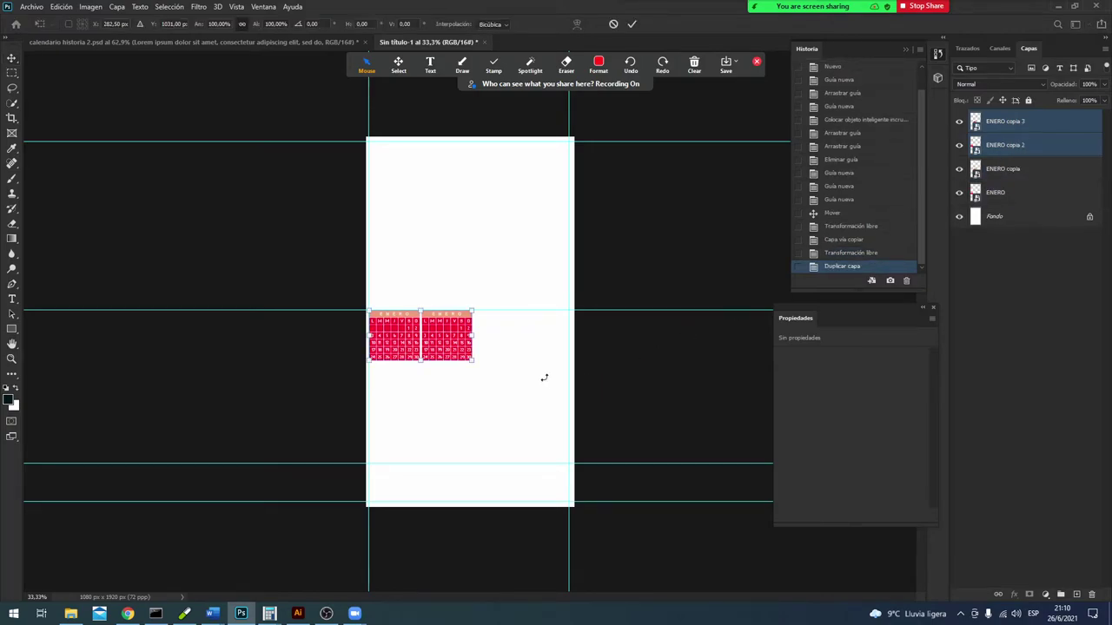
drag(450, 350, 556, 350)
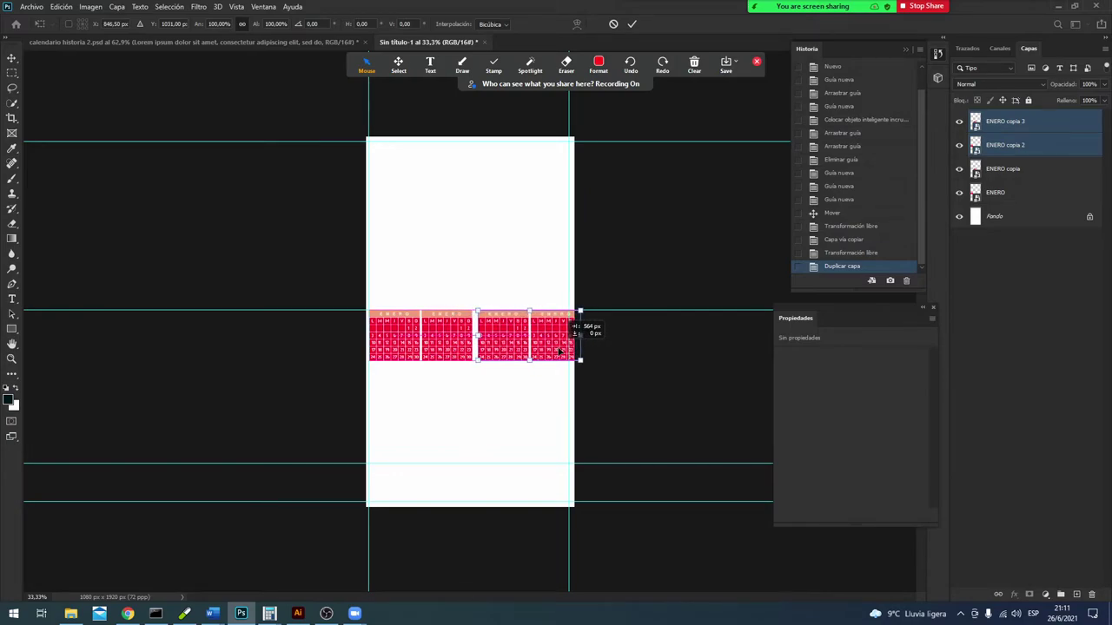
drag(557, 351, 559, 350)
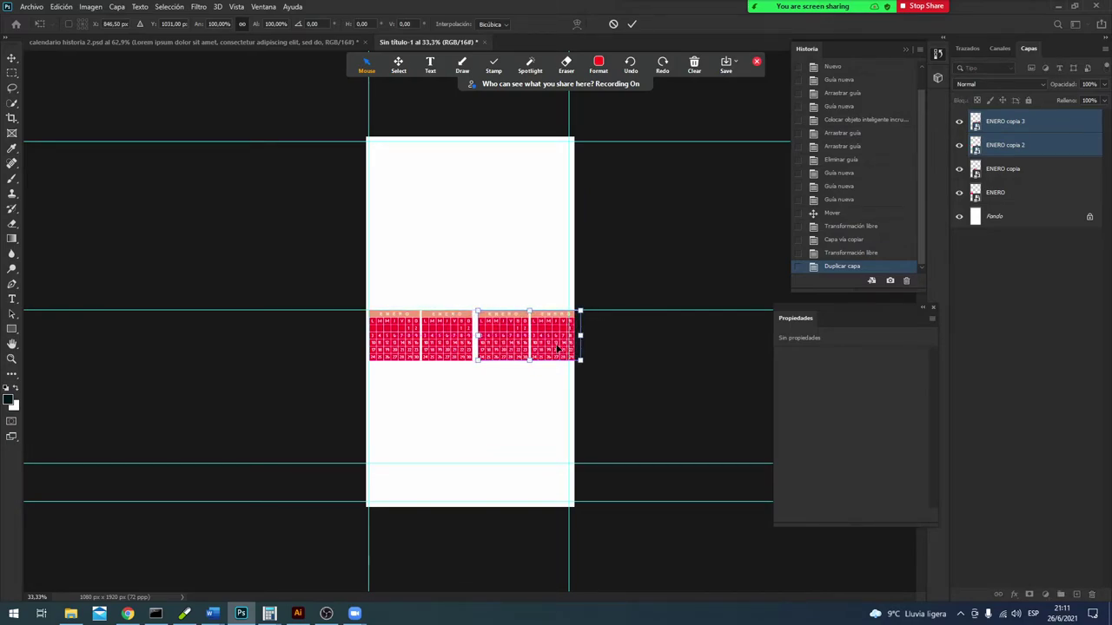
key(Left)
key(Left)
key(Left)
key(Left)
key(Left)
key(Left)
key(Left)
key(Left)
key(Left)
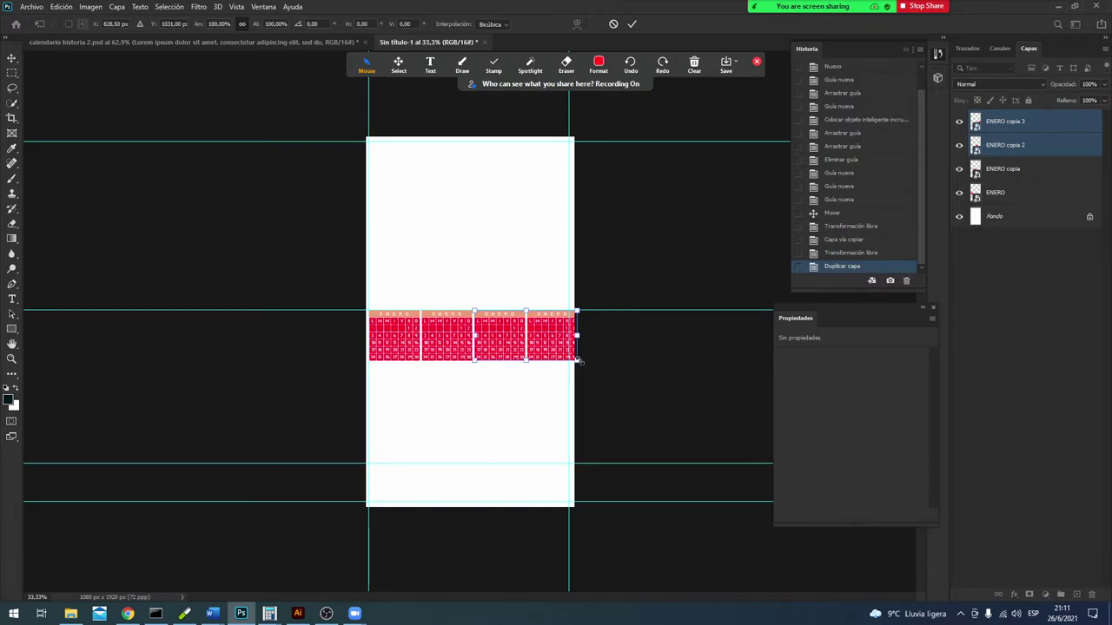
key(Return)
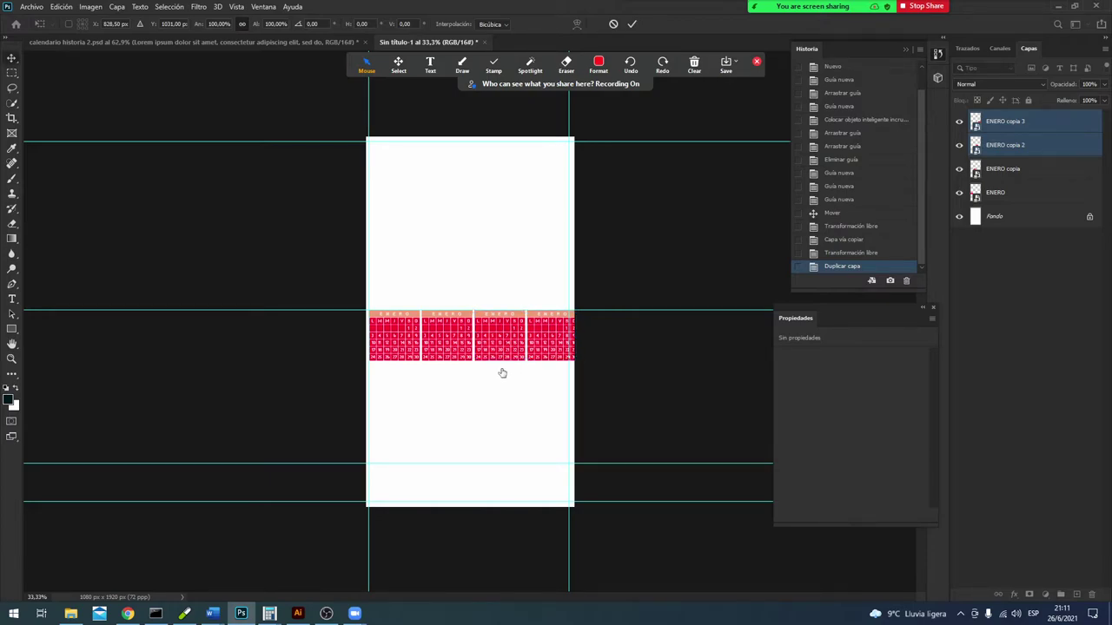
click(394, 347)
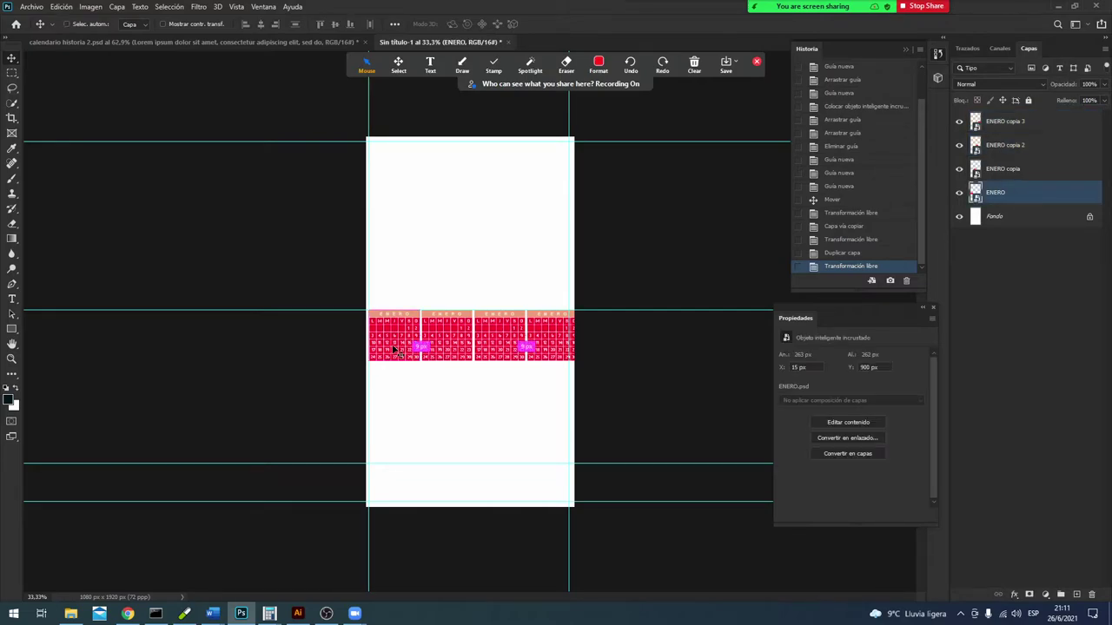
Step: Shrink ENERO to about 250 px square and delete the three old calendar copies
key(ctrl+t)
drag(418, 359, 414, 357)
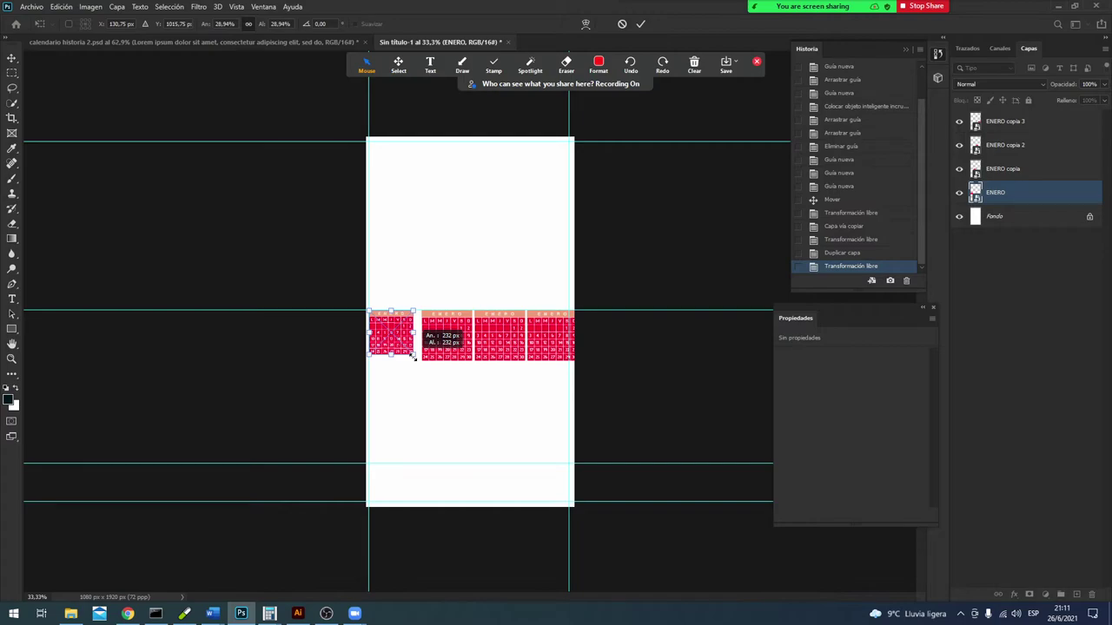
drag(413, 357, 413, 356)
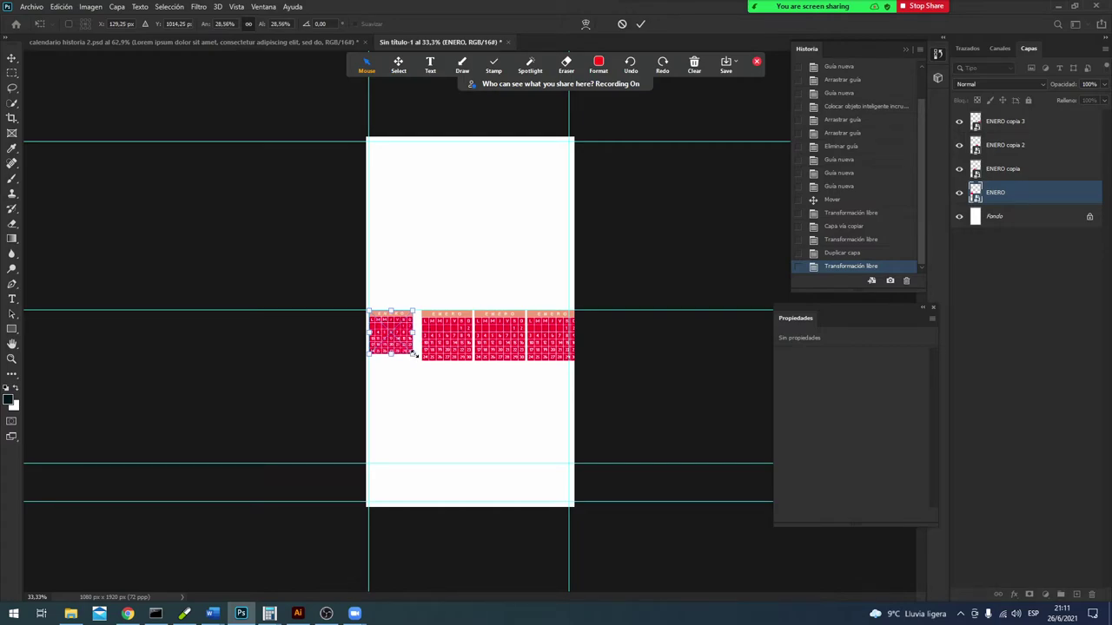
key(Return)
click(455, 349)
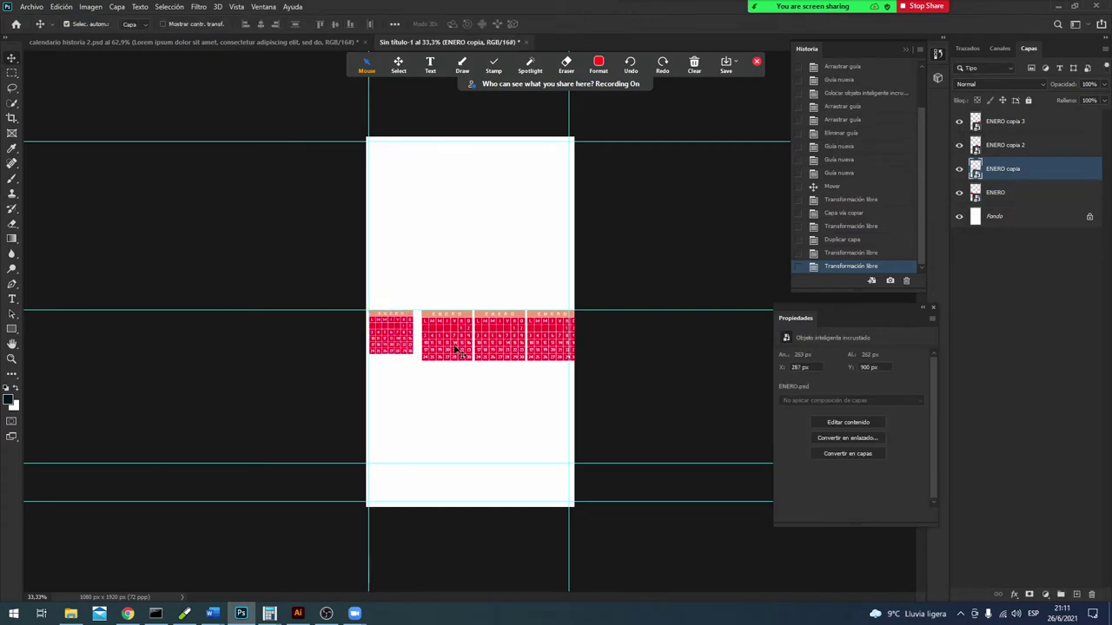
key(Delete)
click(489, 347)
key(Delete)
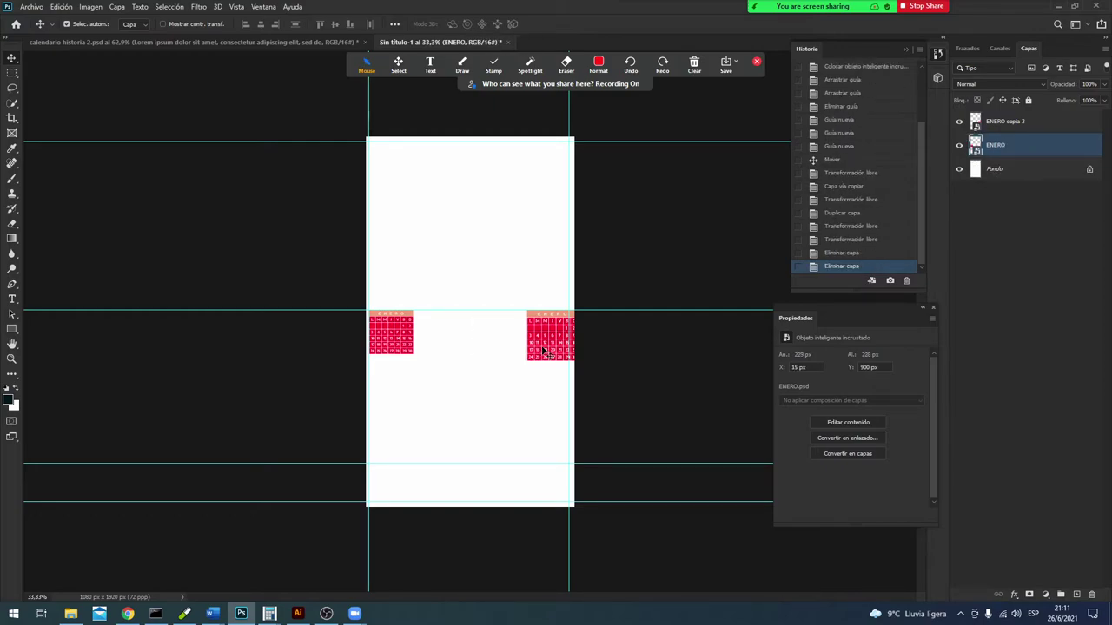
click(537, 352)
key(Delete)
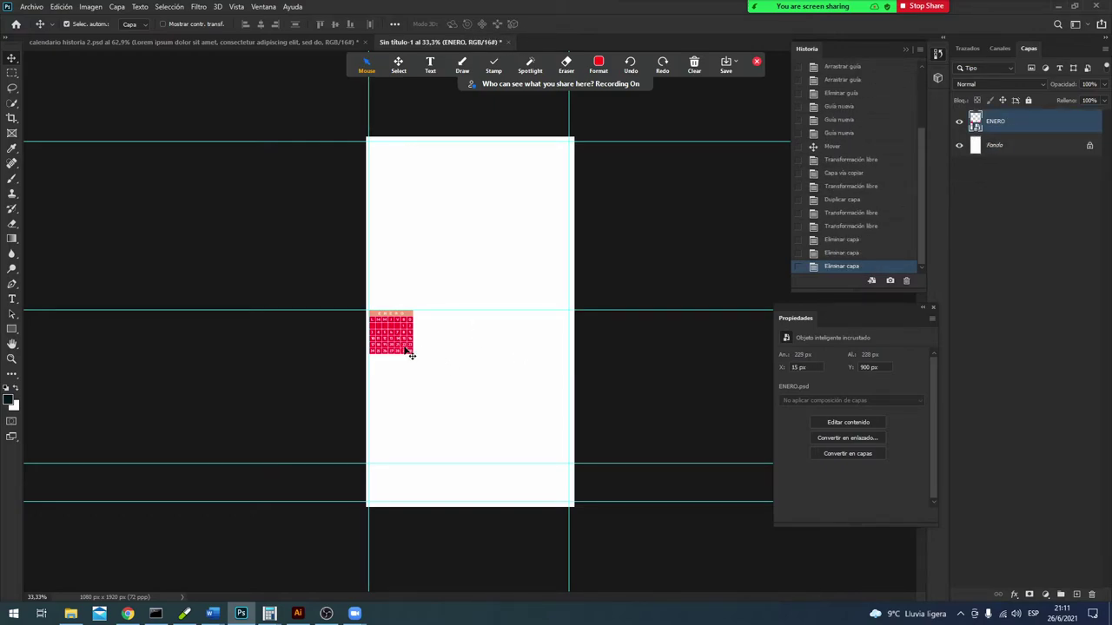
Step: Duplicate the calendar and place the copy right beside the first one
key(ctrl+t)
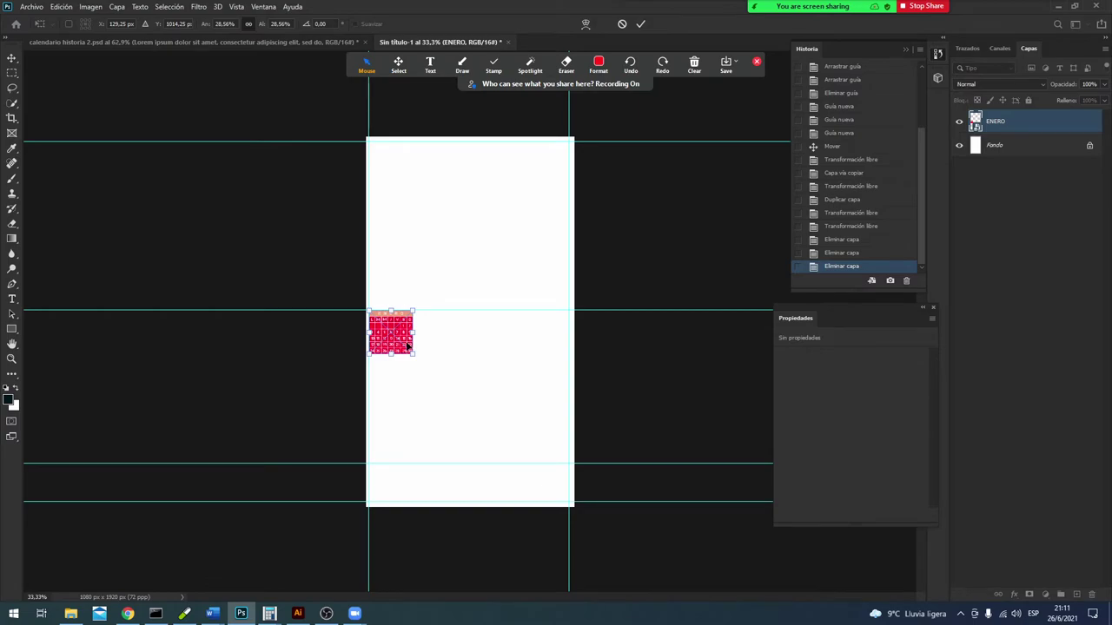
key(Return)
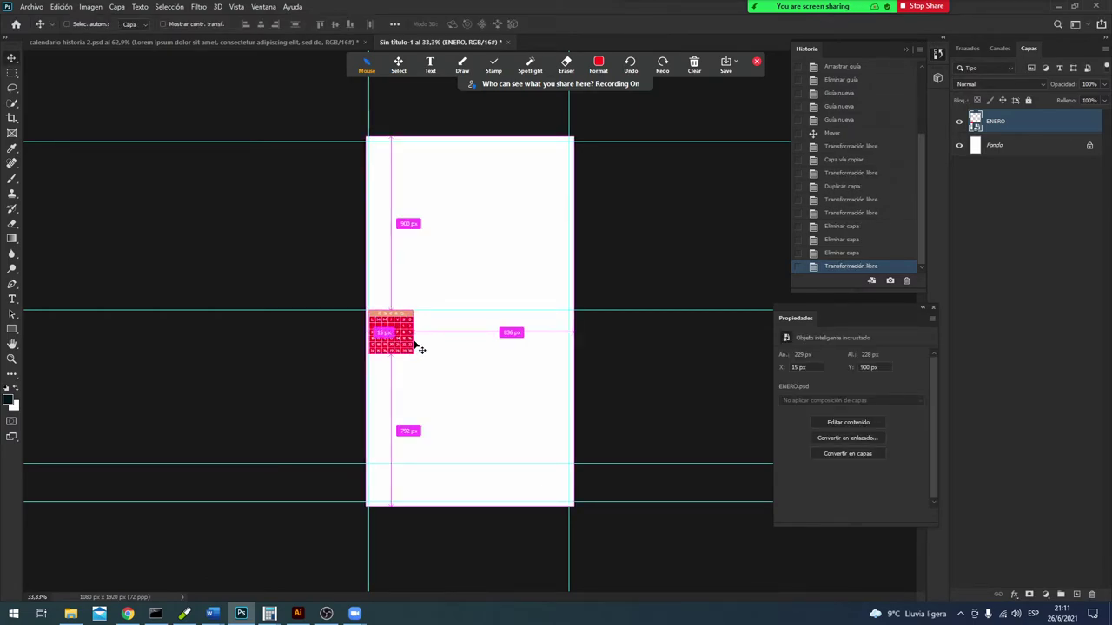
key(ctrl+j)
key(ctrl+t)
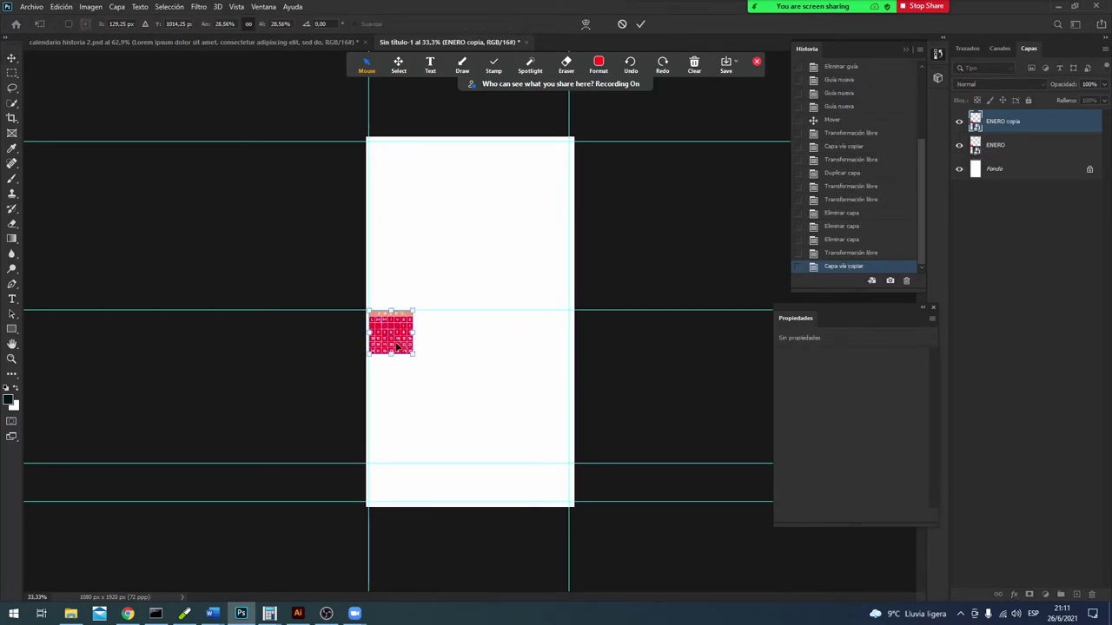
drag(397, 347, 446, 347)
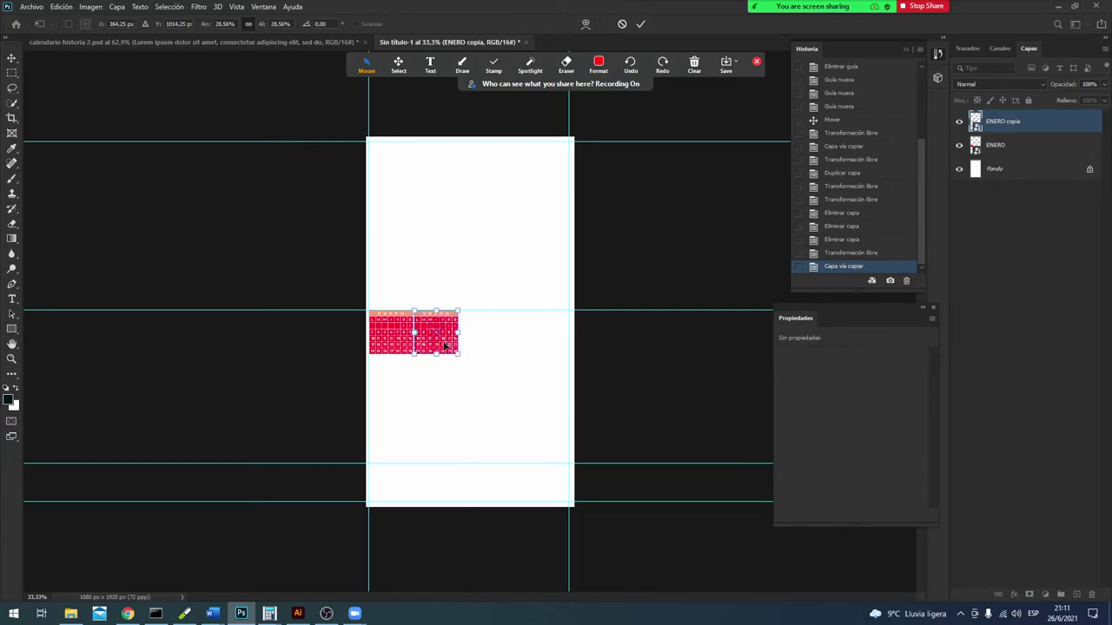
key(Return)
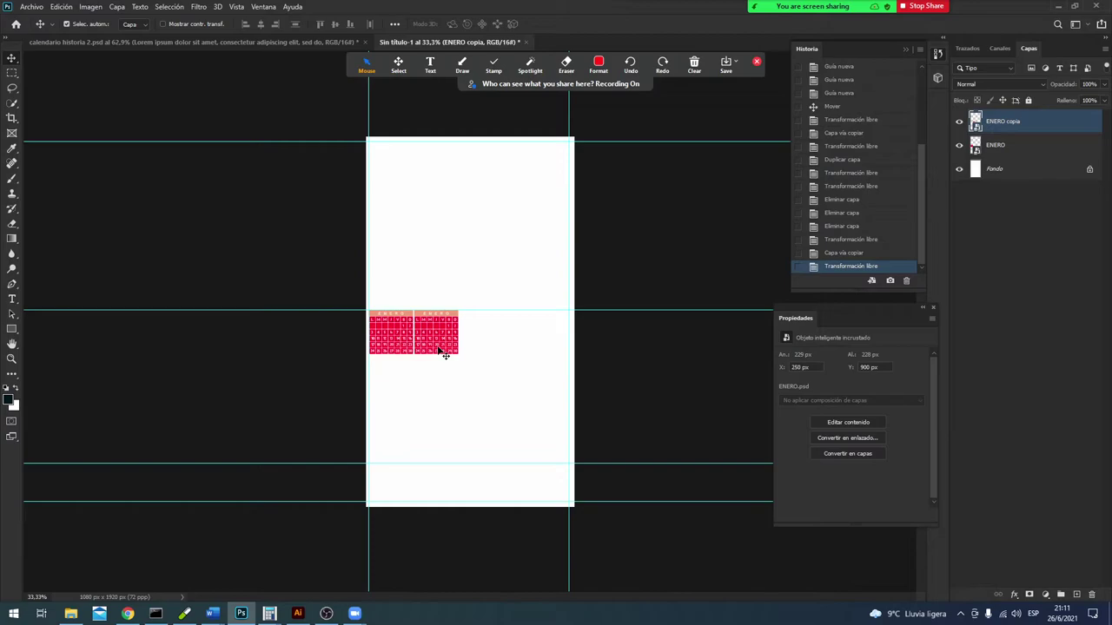
Step: Add a third calendar, ENERO copia 2, beside the others at X 486, Y 900 px
key(ctrl+j)
key(ctrl+t)
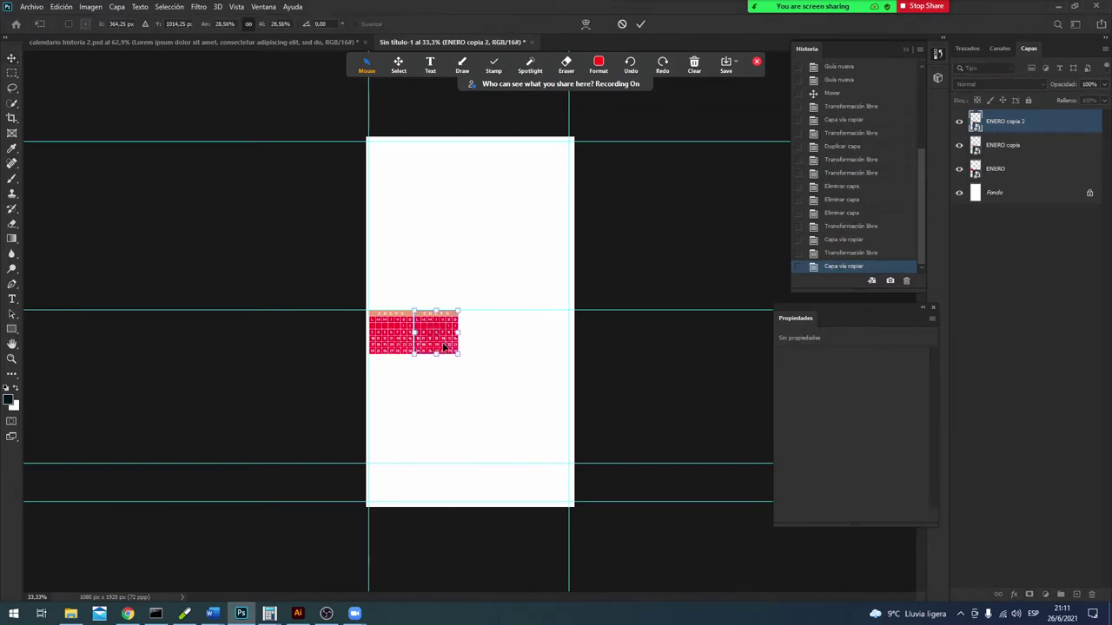
drag(444, 347, 499, 345)
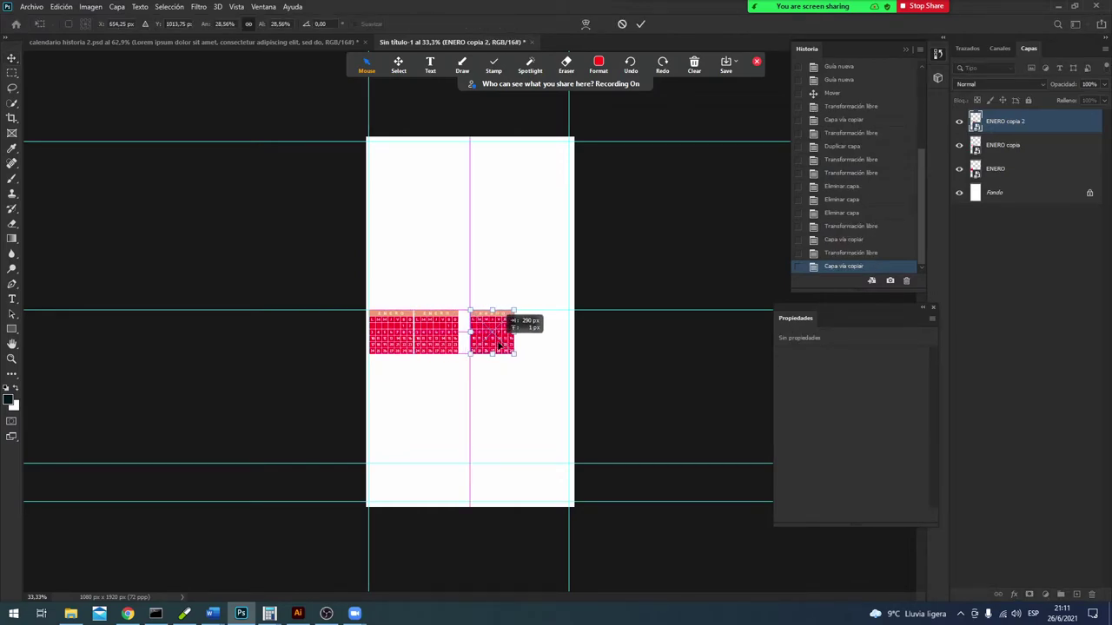
key(Left)
key(Left)
key(Left)
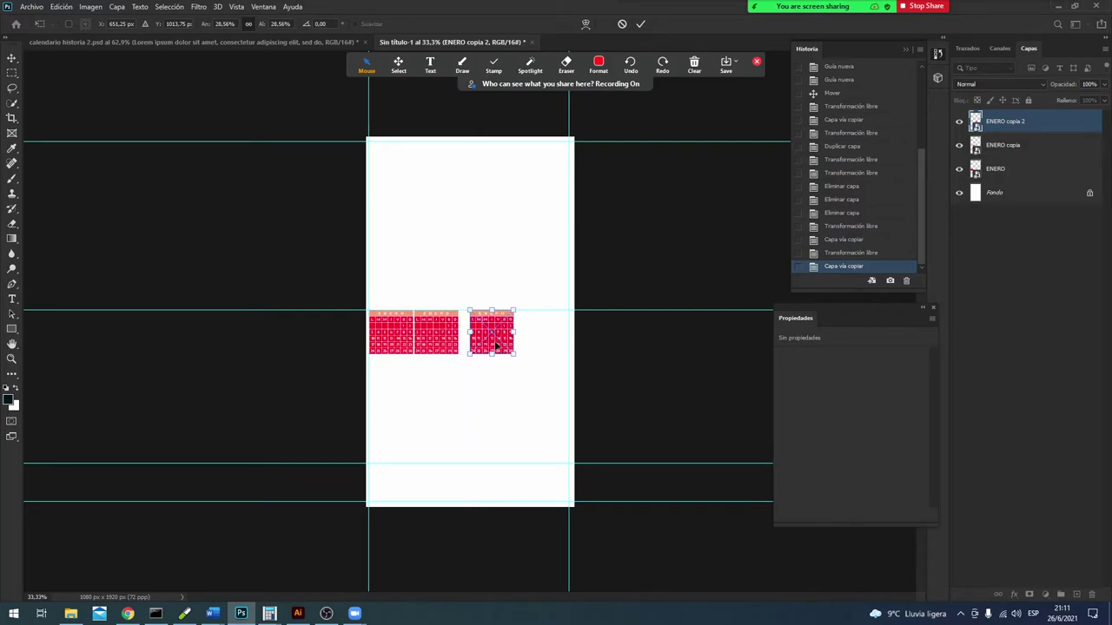
key(Left)
key(Left)
key(Left)
key(Left)
key(Left)
key(Left)
key(Left)
key(Left)
key(Left)
key(Left)
key(Left)
key(Left)
key(Left)
key(Left)
key(Left)
key(Left)
key(Left)
key(Left)
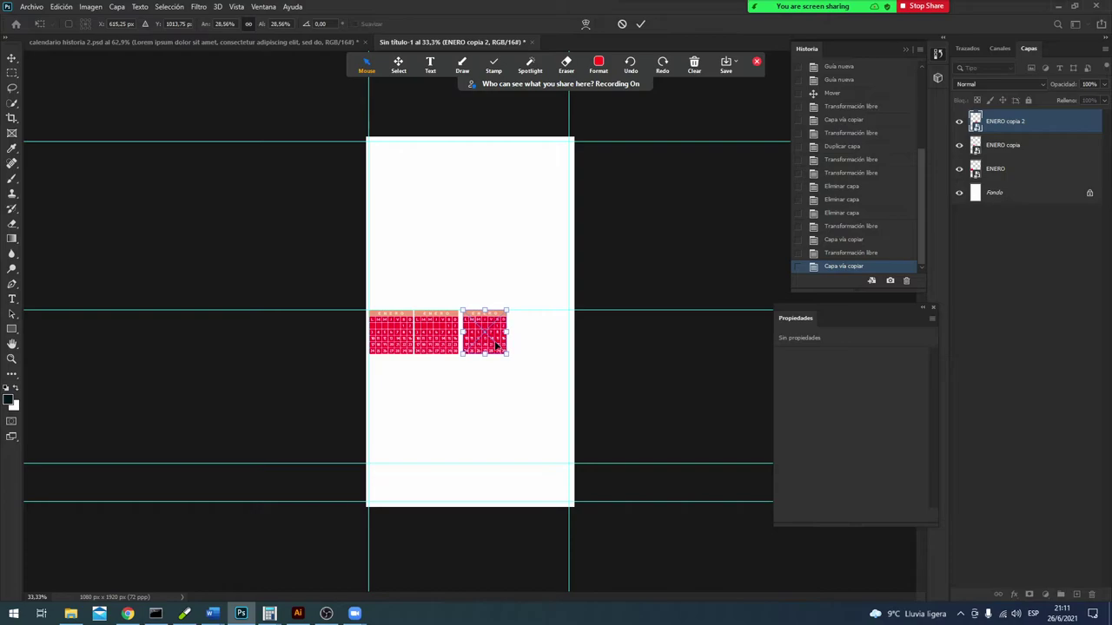
key(Left)
key(Left)
key(Left)
key(Left)
key(Left)
key(Left)
key(Left)
key(Left)
key(Left)
key(Return)
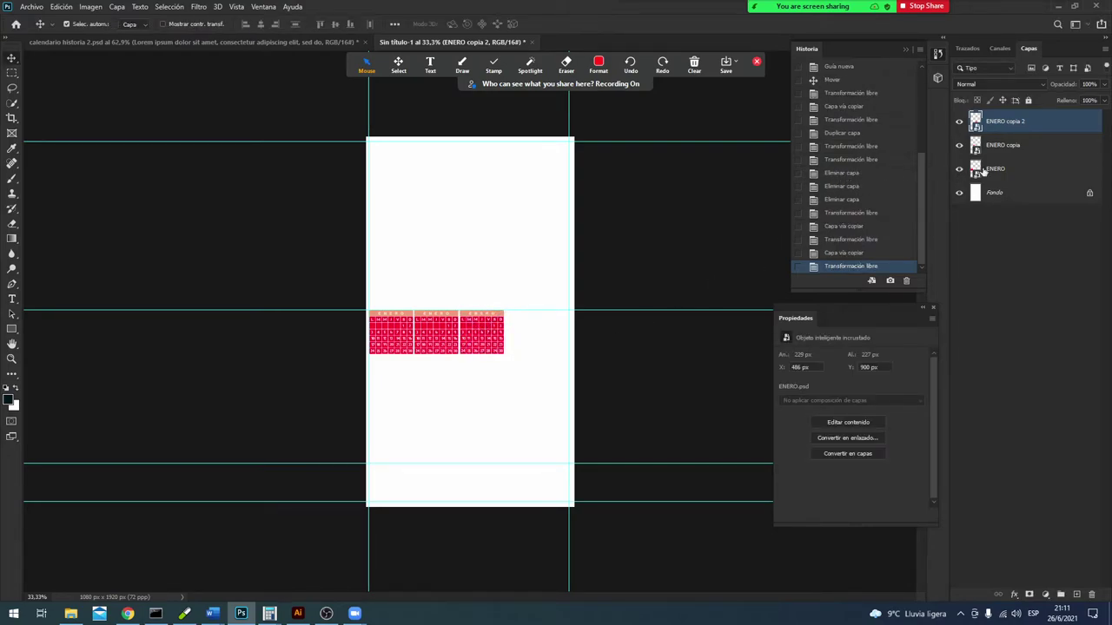
Step: Duplicate the three calendars and move the copies to the right, making six in a row
shift+click(986, 171)
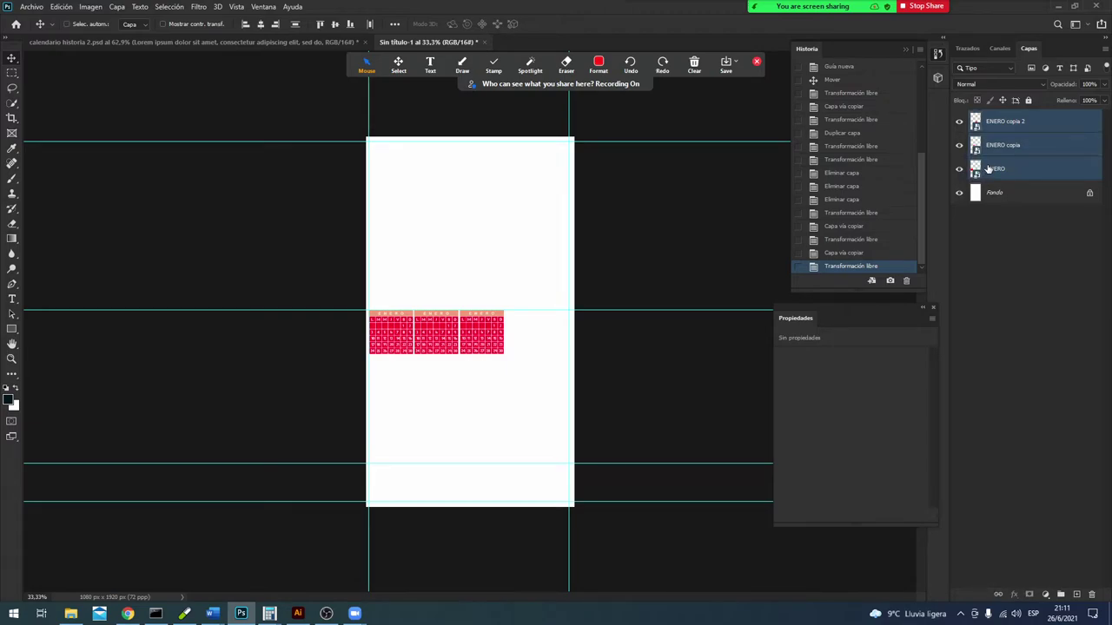
key(ctrl+j)
key(ctrl+t)
drag(424, 345, 560, 350)
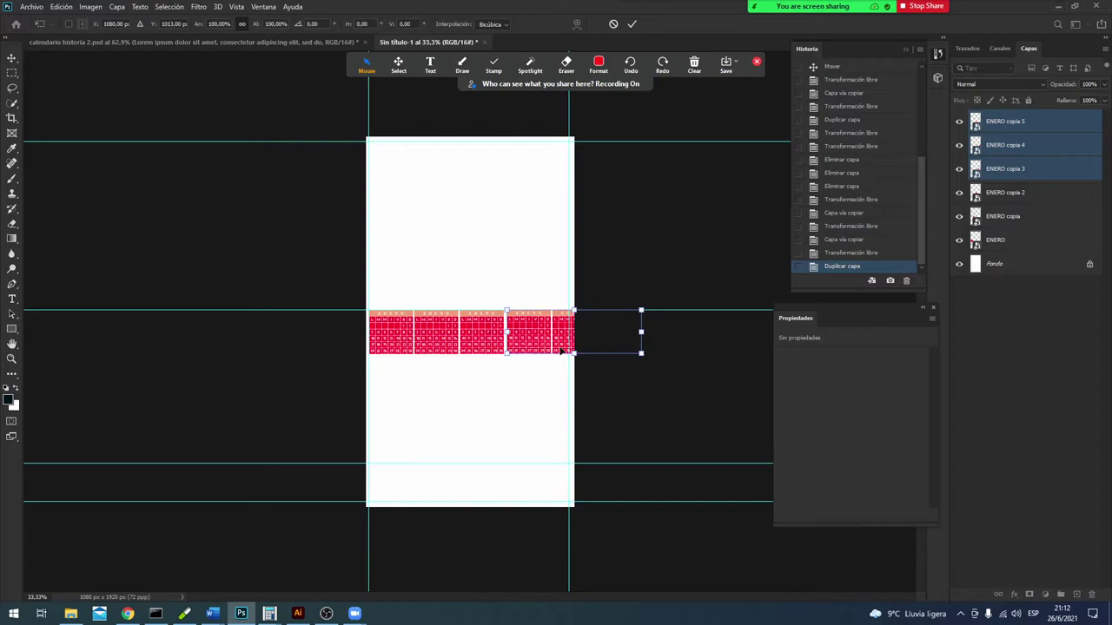
drag(562, 348, 561, 348)
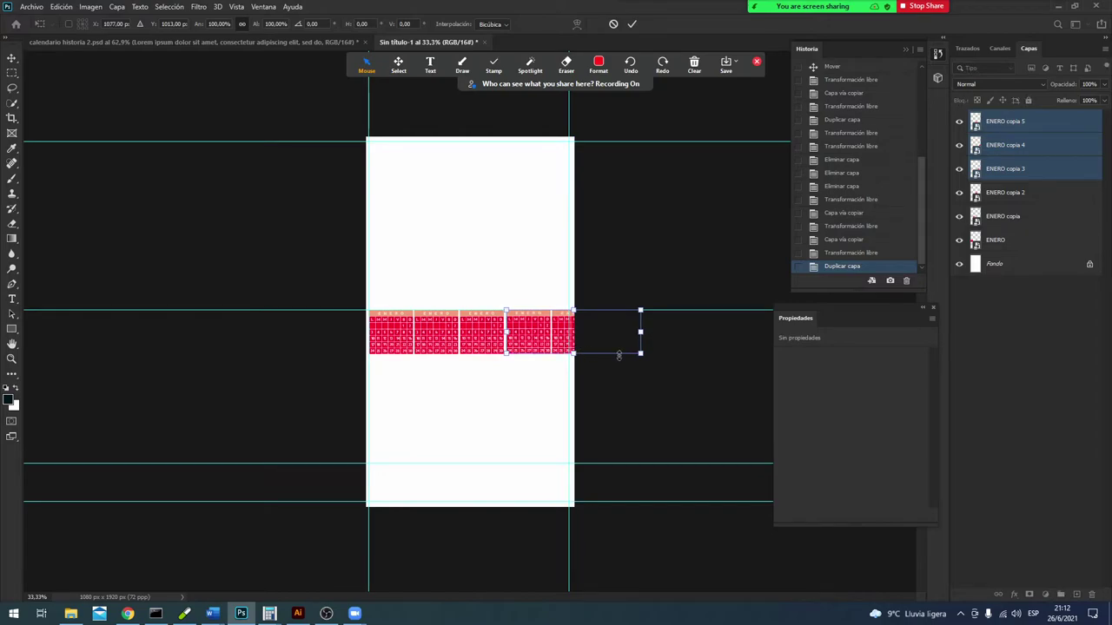
key(Return)
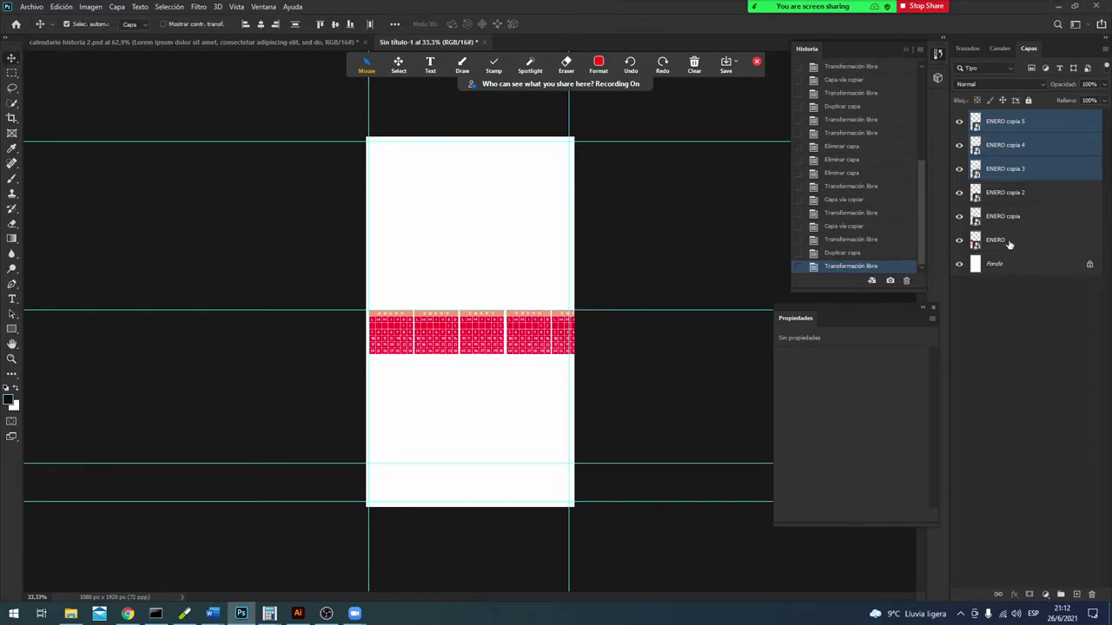
Step: Scale all six ENERO calendars down together so the row fits inside the margins
click(1007, 242)
shift+click(1034, 128)
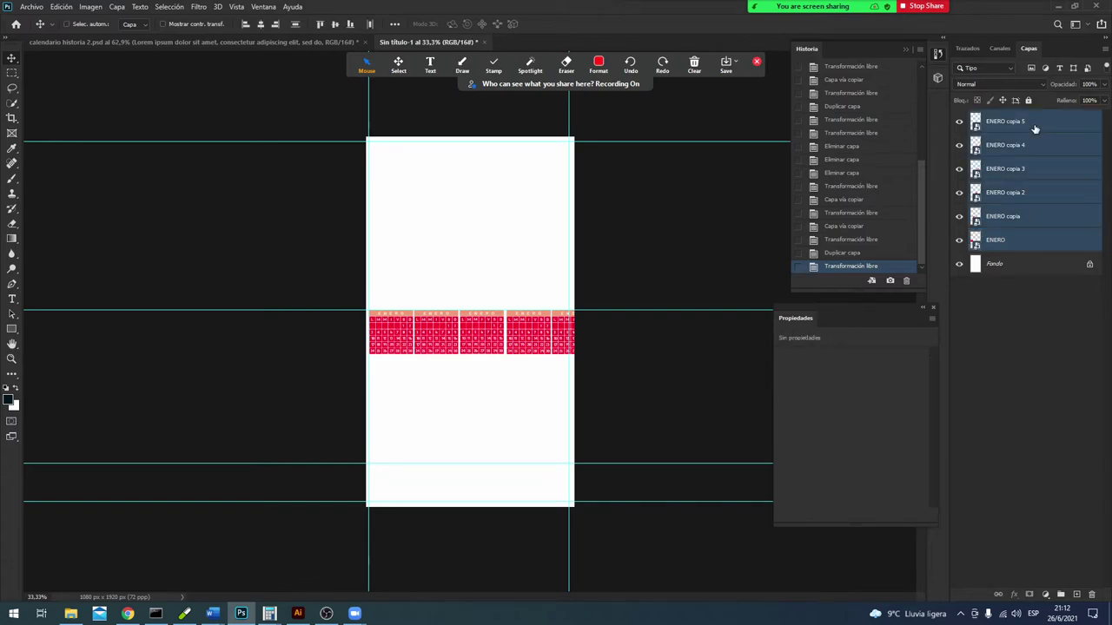
key(ctrl+t)
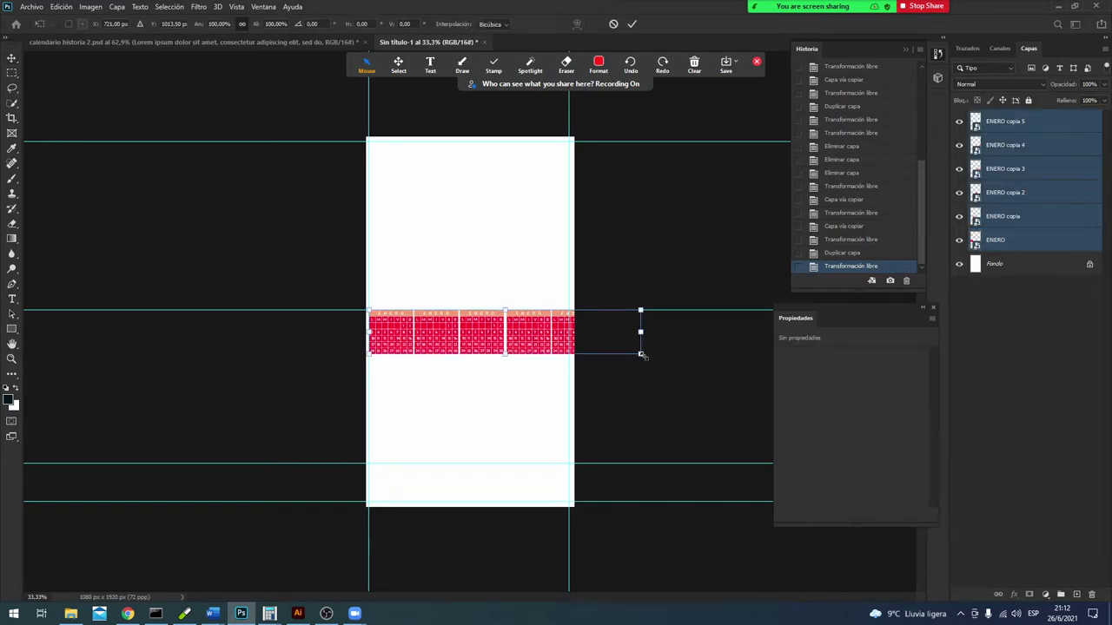
drag(640, 354, 571, 354)
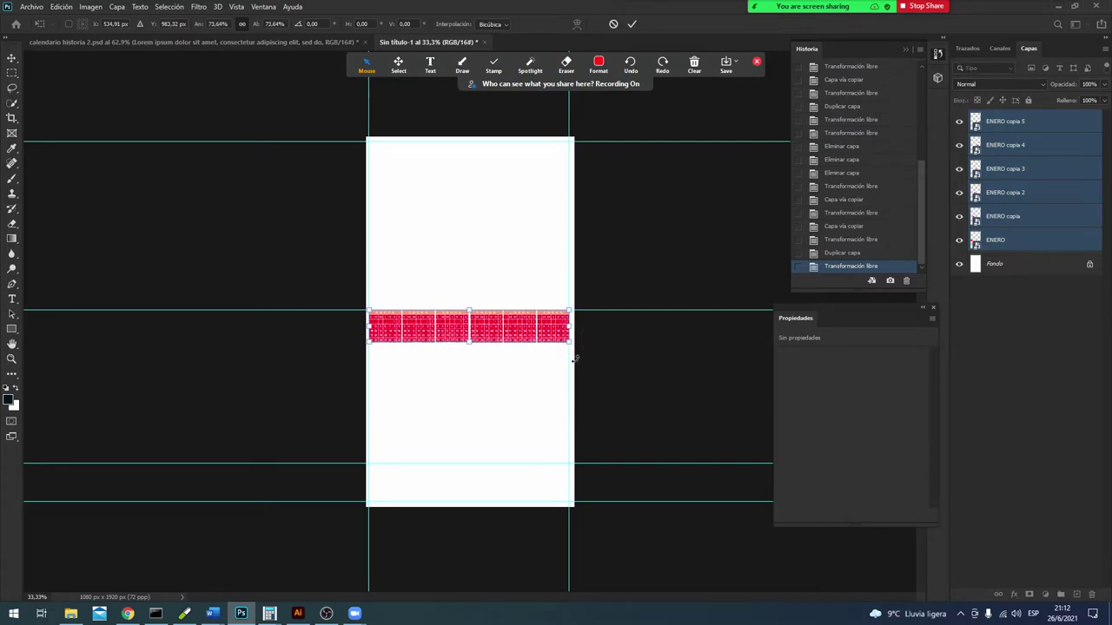
scroll(218, 420, up, 1)
scroll(218, 420, up, 1)
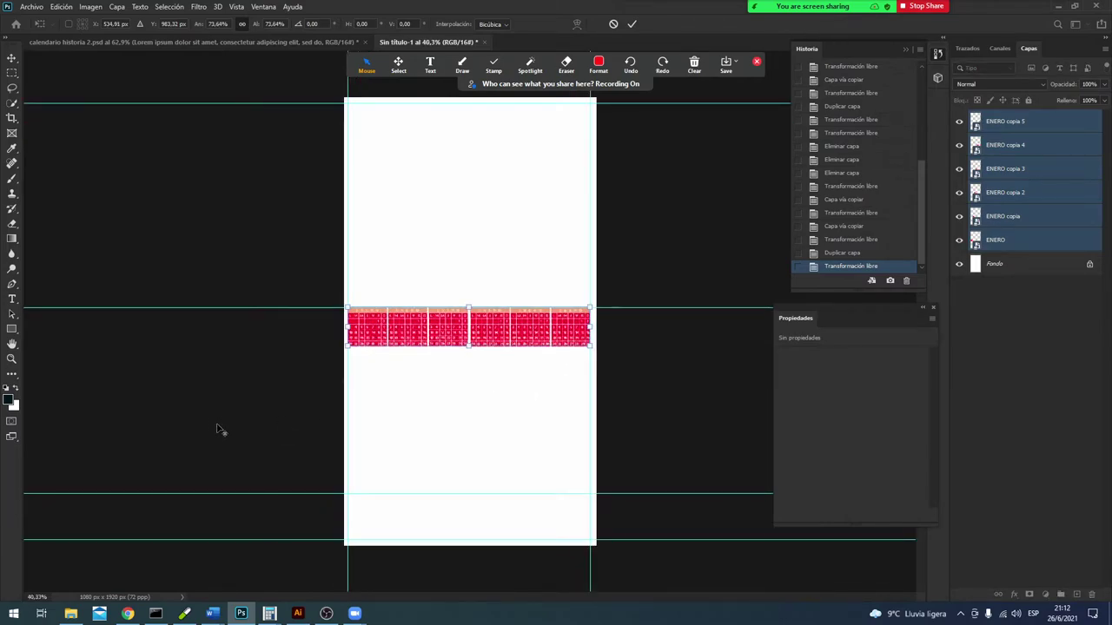
scroll(219, 426, up, 1)
scroll(221, 438, up, 1)
scroll(218, 440, down, 1)
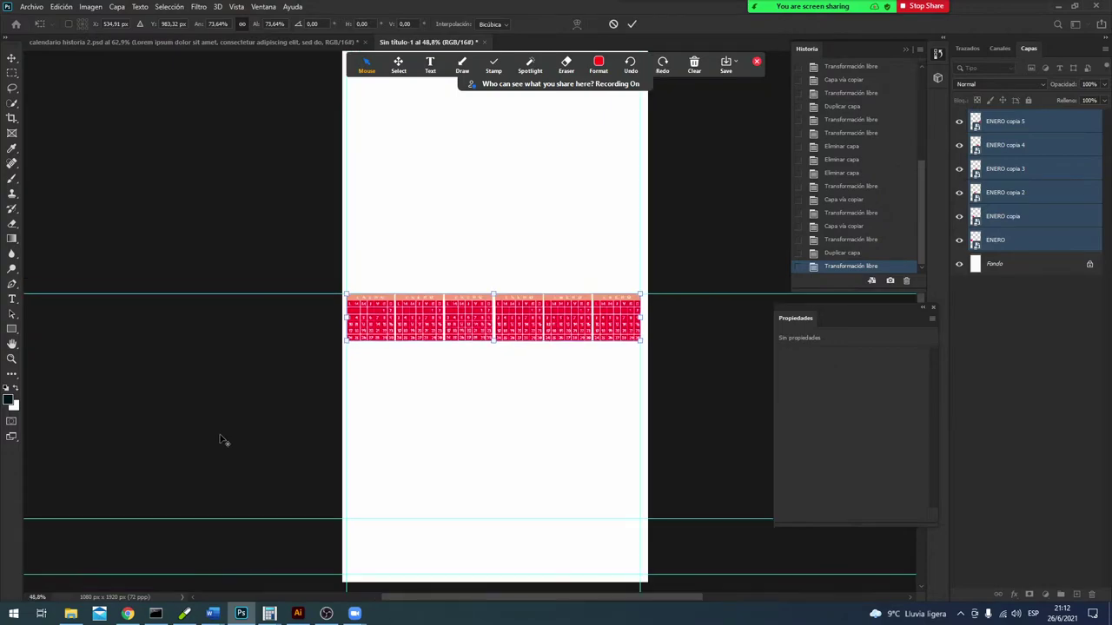
scroll(217, 434, down, 1)
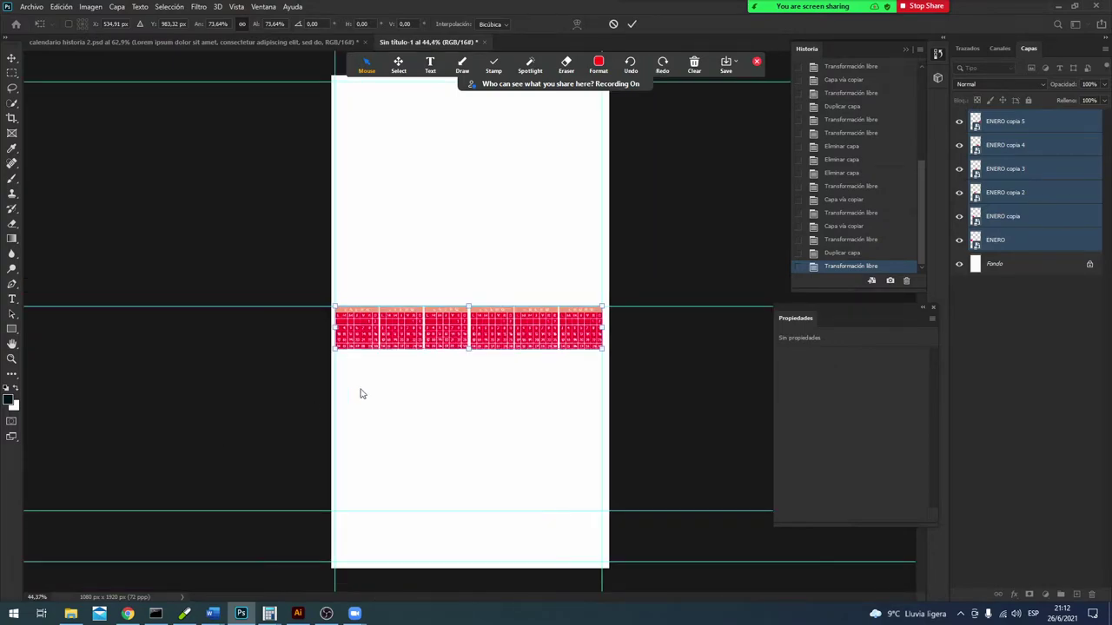
key(alt+space)
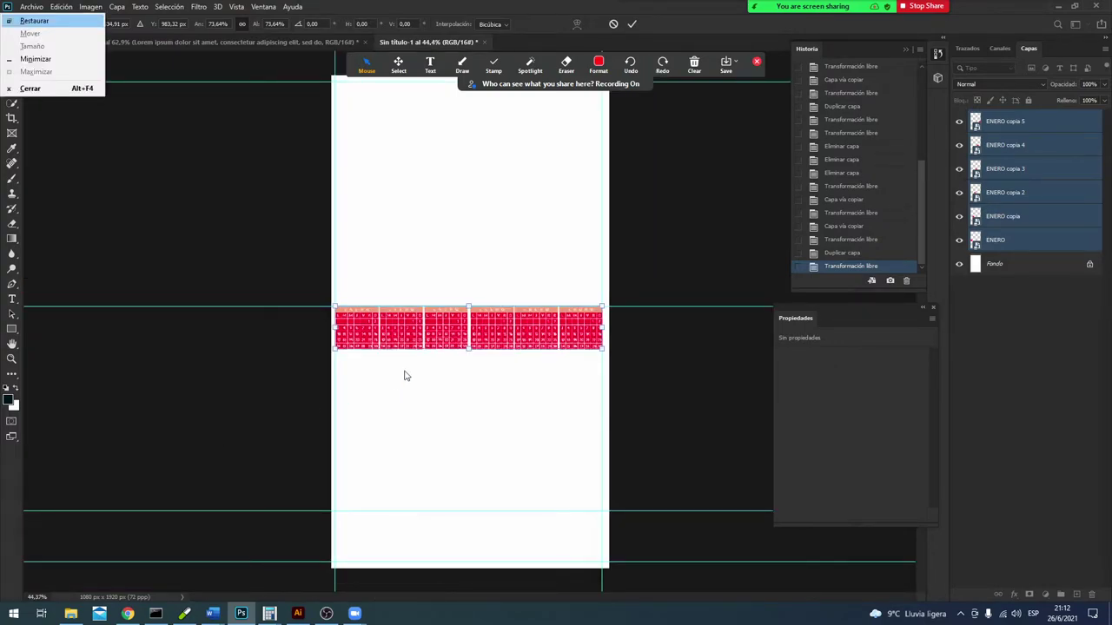
key(Return)
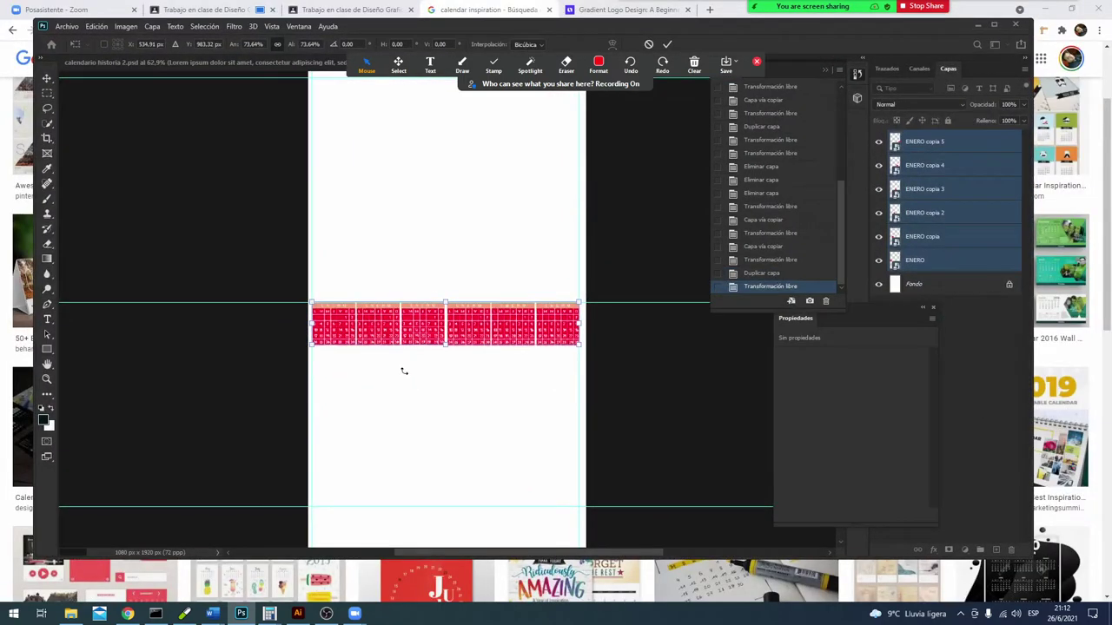
click(997, 26)
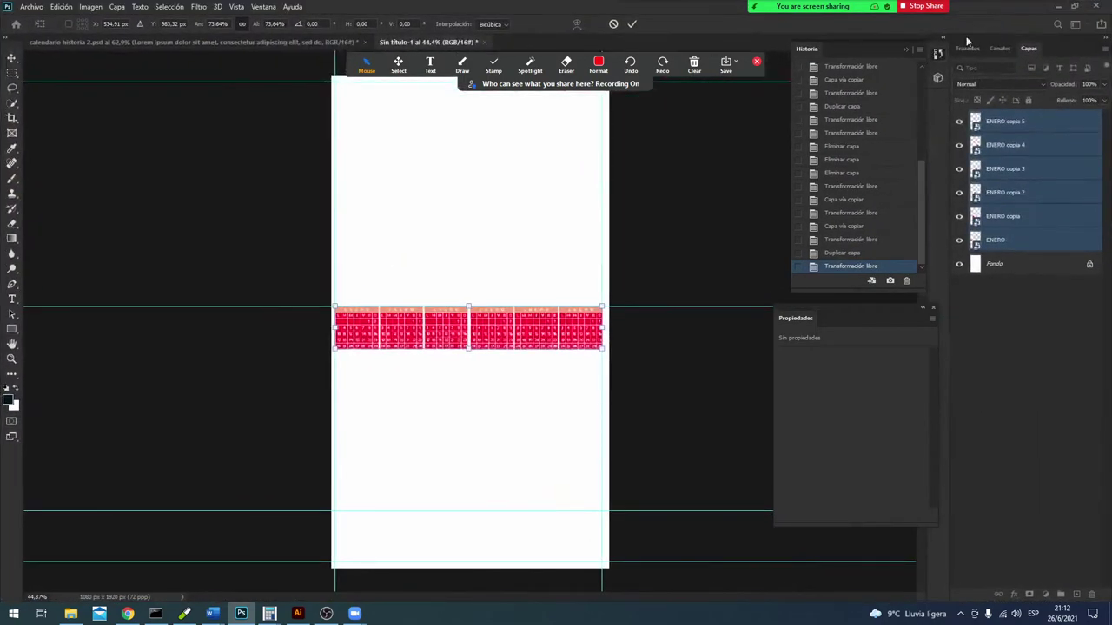
click(631, 24)
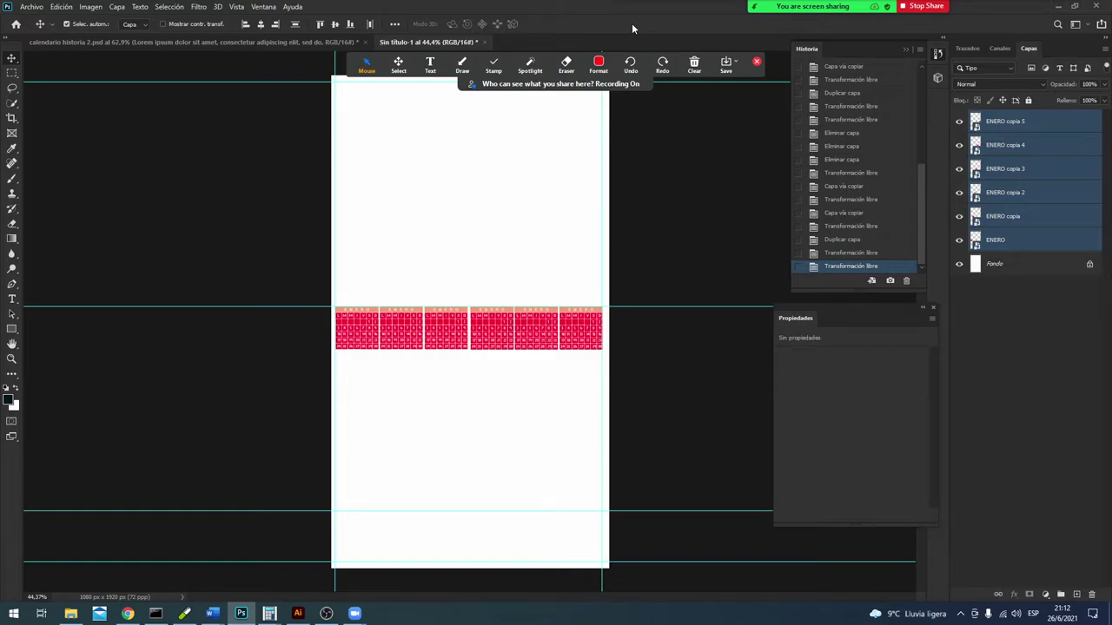
Step: Step back in History to the row of four ENERO calendars
click(1028, 145)
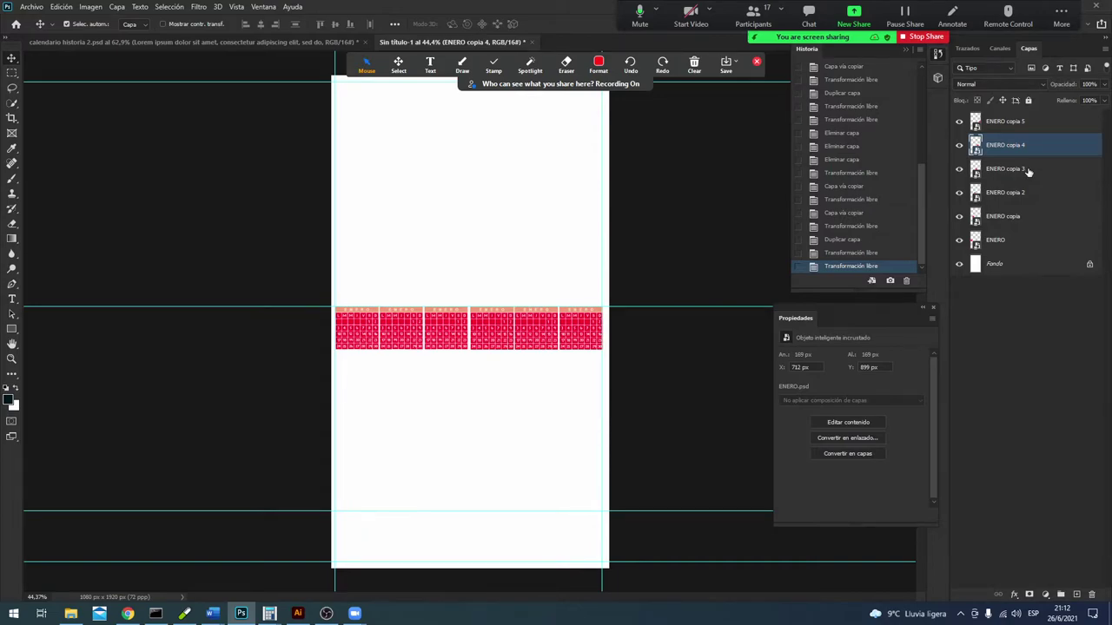
click(881, 145)
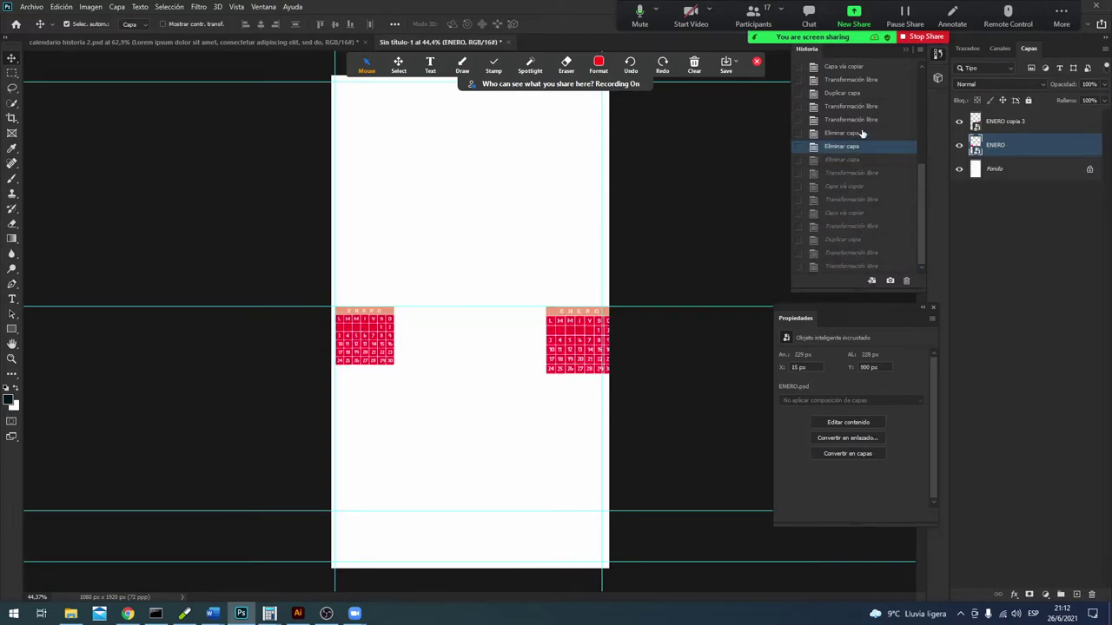
click(861, 133)
click(852, 122)
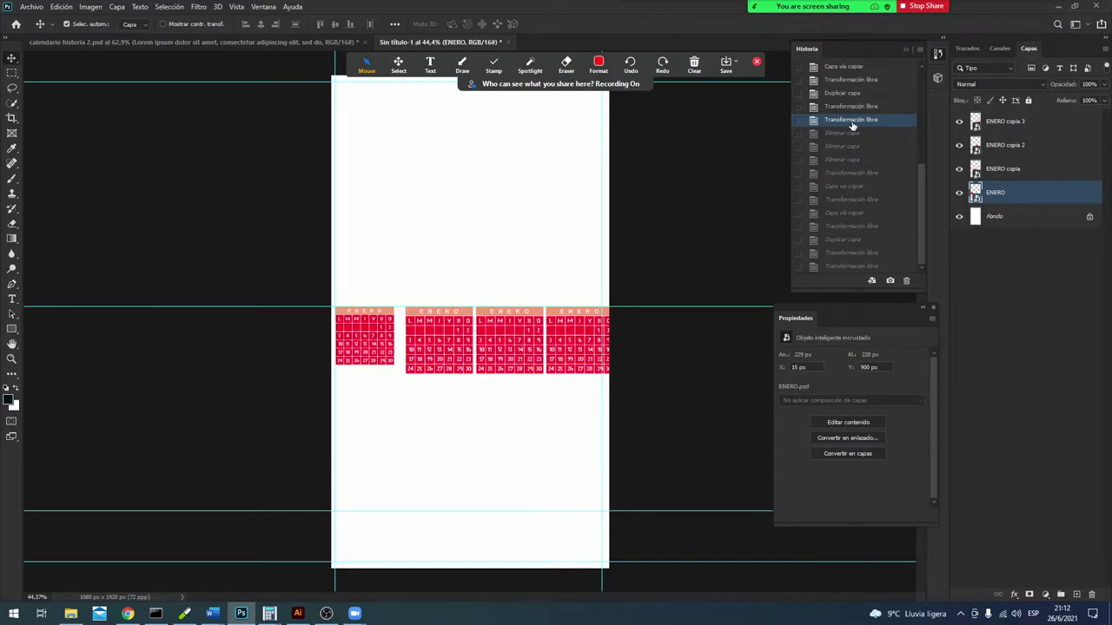
click(853, 113)
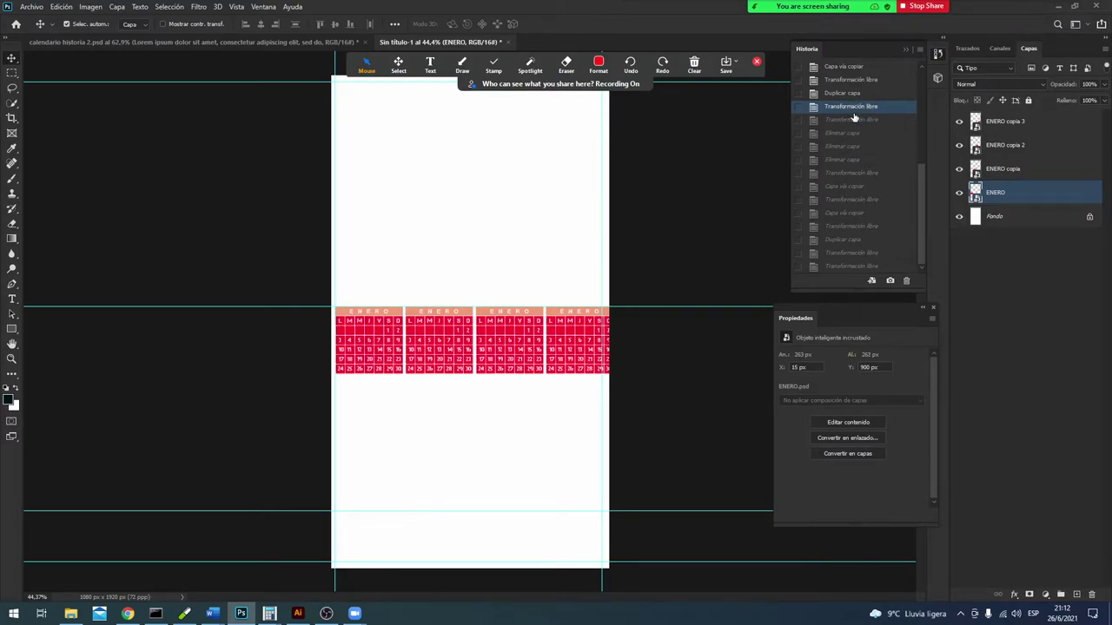
Step: Shrink the four calendars slightly to fit the page width and duplicate them as copia 4–7
shift+click(1005, 128)
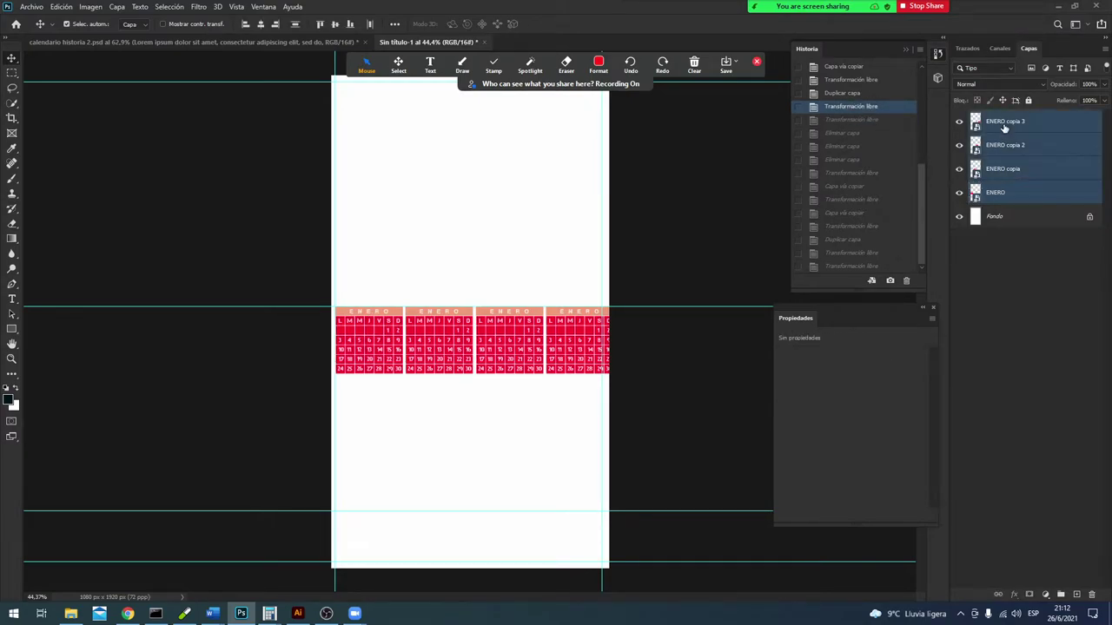
key(ctrl+t)
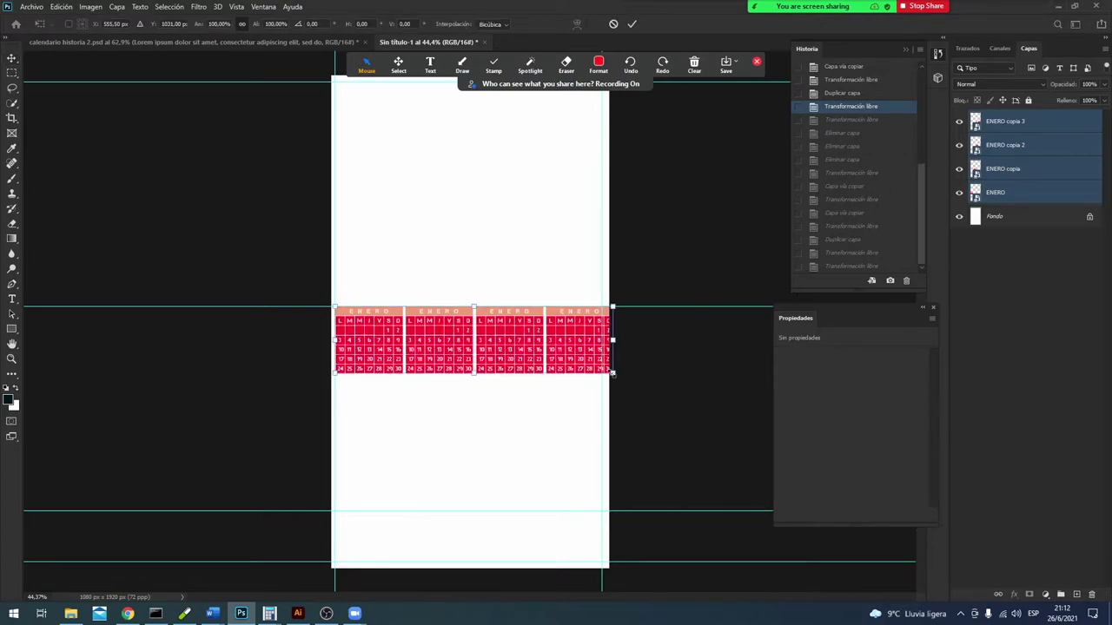
drag(612, 373, 599, 369)
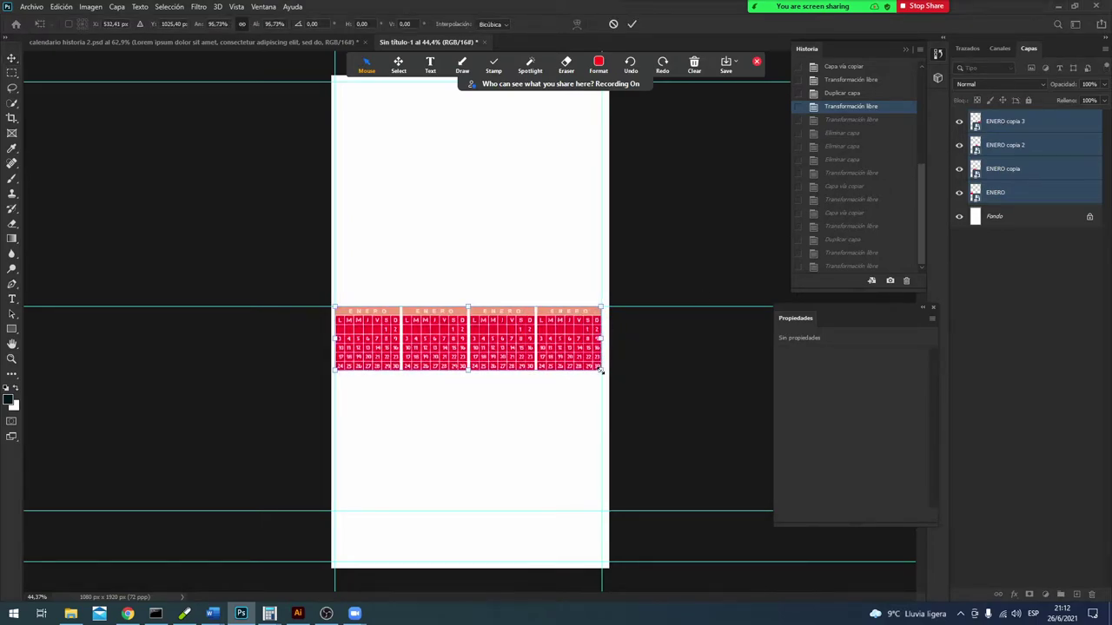
key(Return)
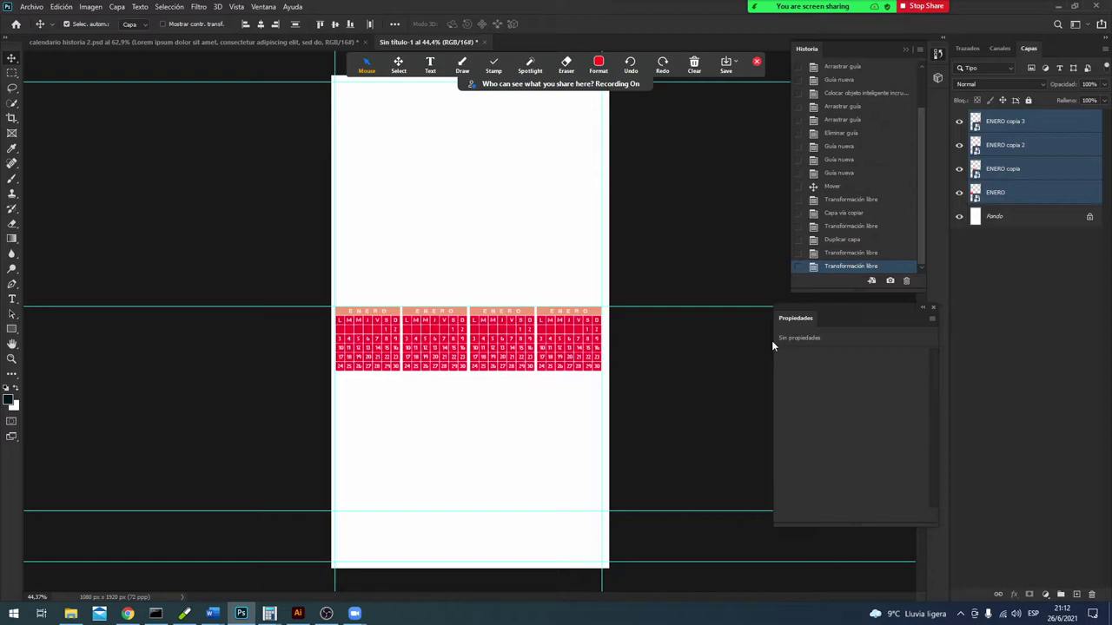
key(ctrl+j)
key(ctrl+t)
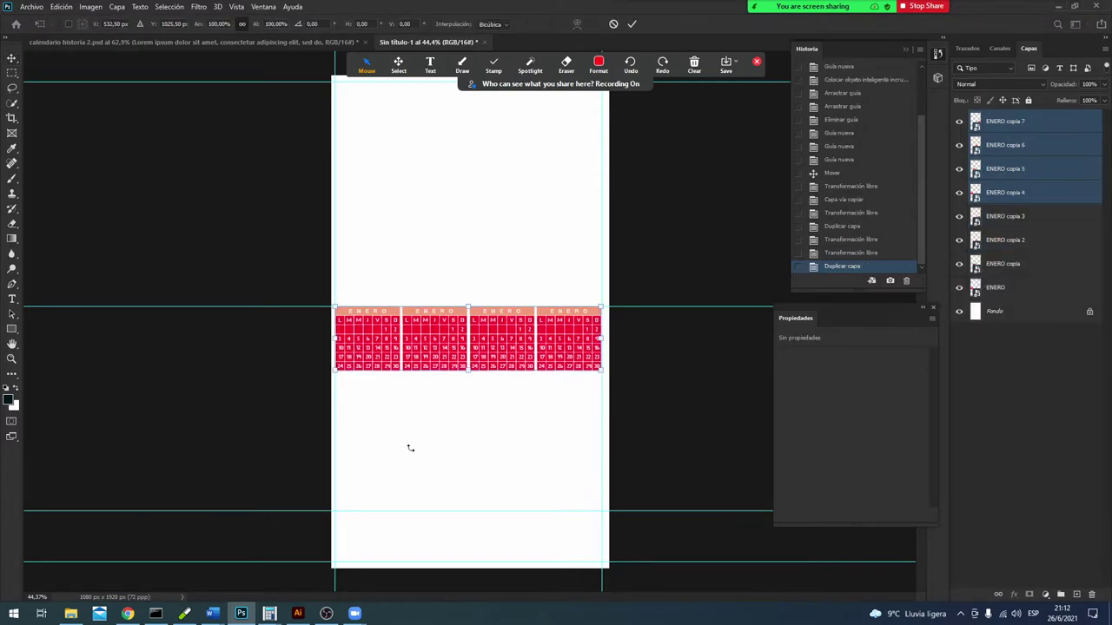
Step: Position the duplicated four calendars as a second row just under the first
drag(501, 359, 505, 417)
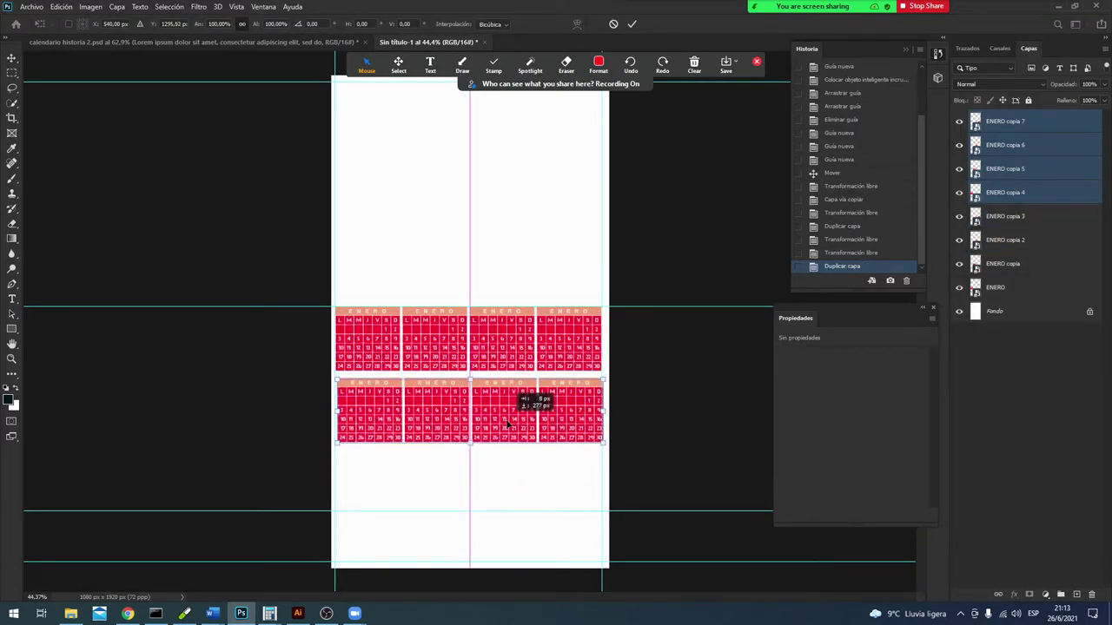
drag(506, 417, 512, 415)
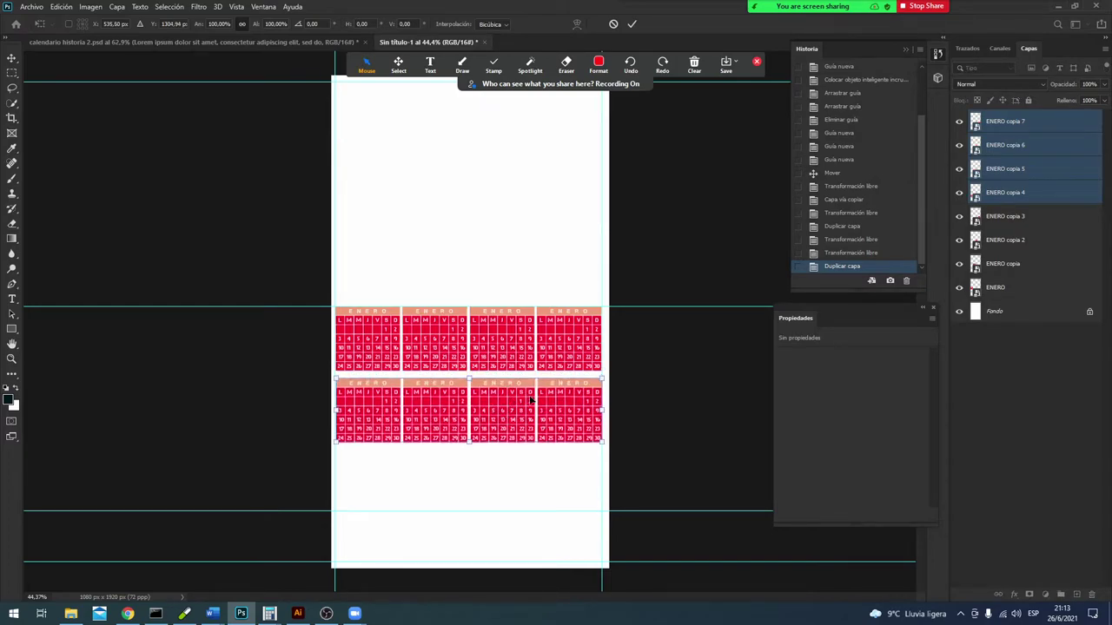
key(Left)
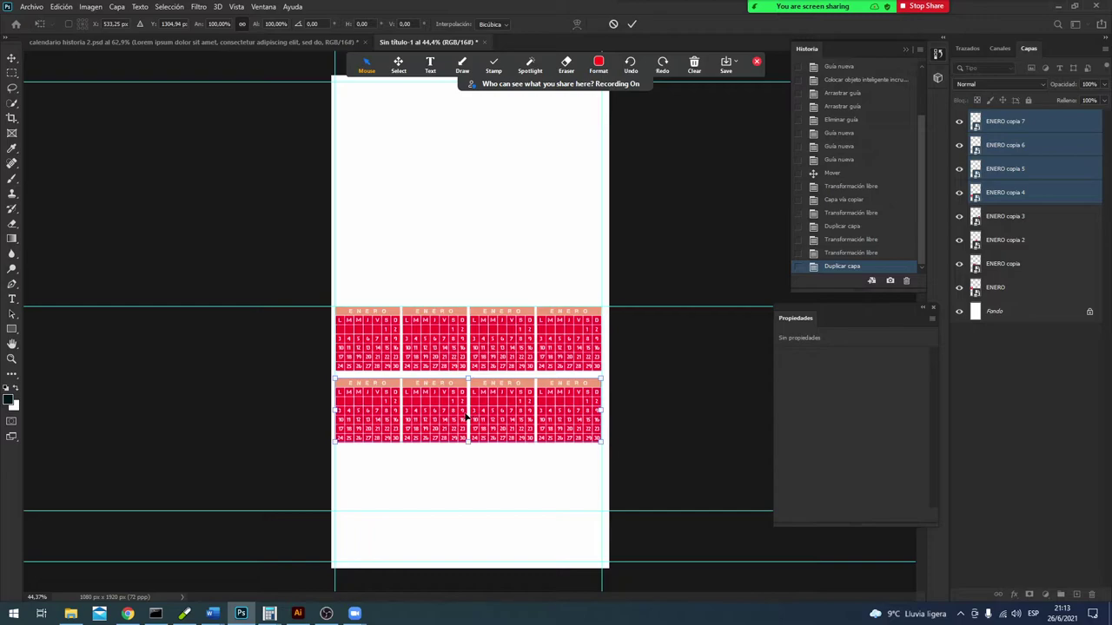
key(Up)
key(Up)
key(Up)
key(Up)
key(Up)
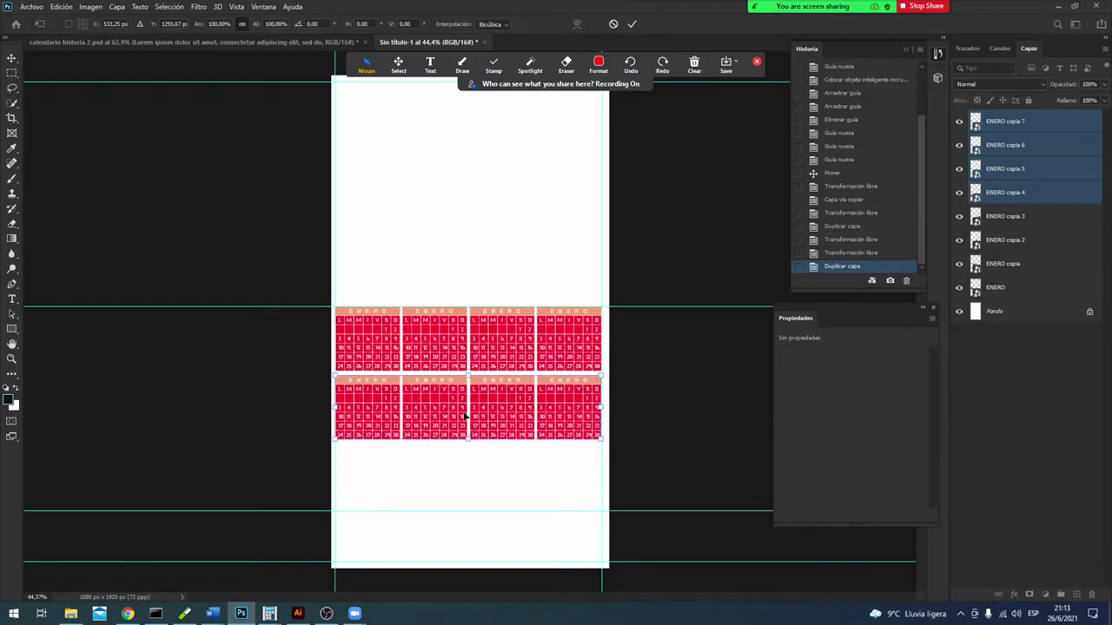
key(Up)
key(Up)
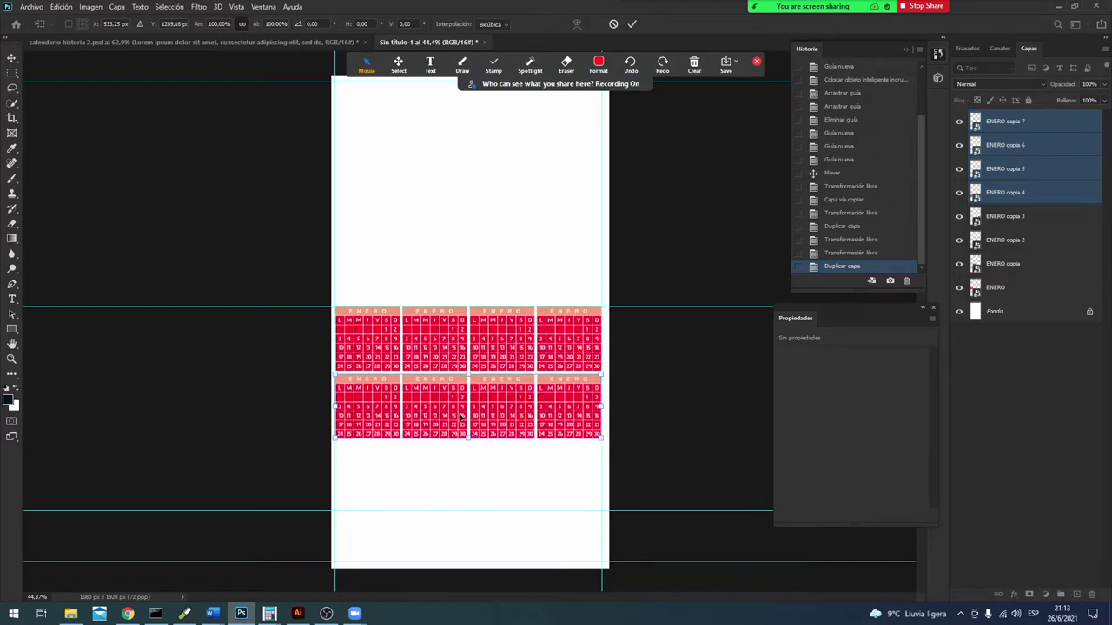
key(Return)
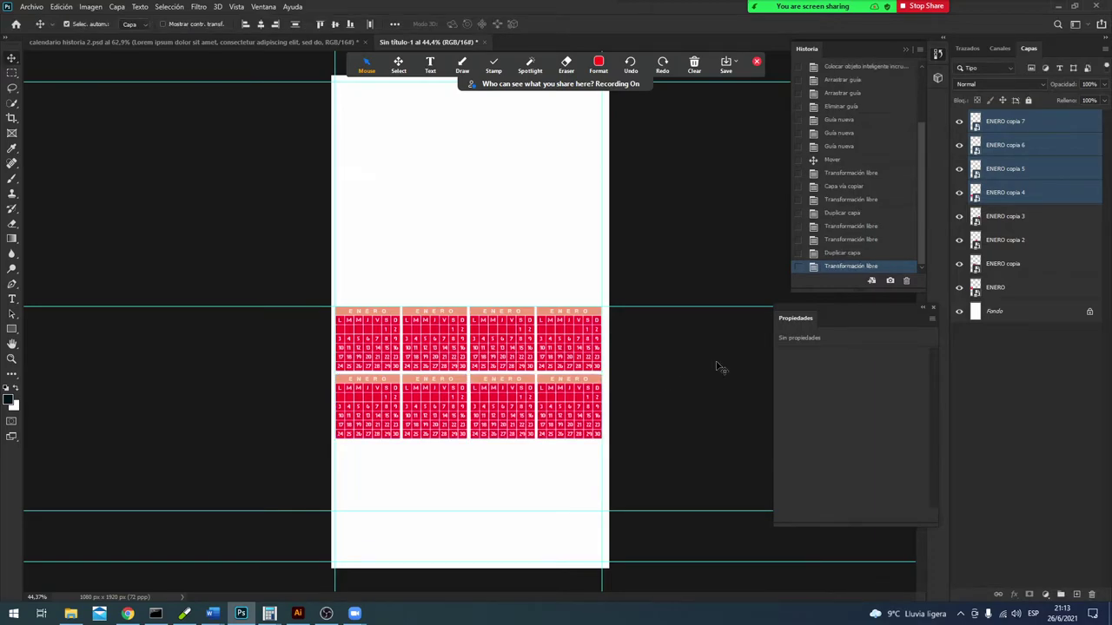
Step: Duplicate the second row and move it down as a third row, ENERO copia 8–11
key(ctrl+j)
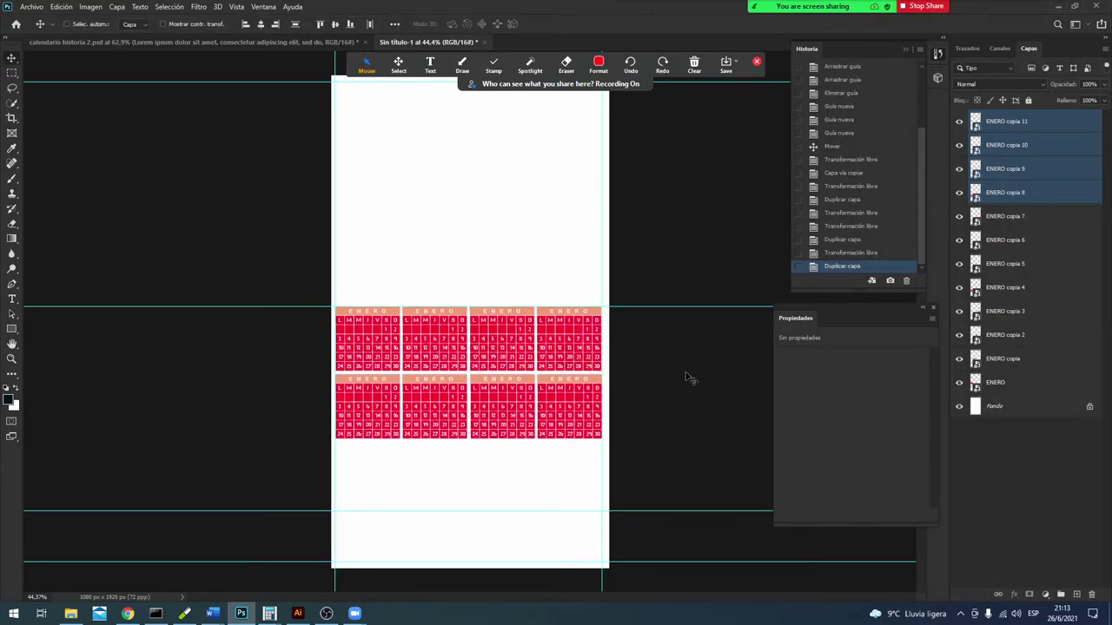
key(ctrl+t)
mouse_move(503, 424)
mouse_down()
mouse_move(506, 490)
mouse_move(519, 481)
mouse_move(509, 471)
mouse_move(500, 481)
mouse_up()
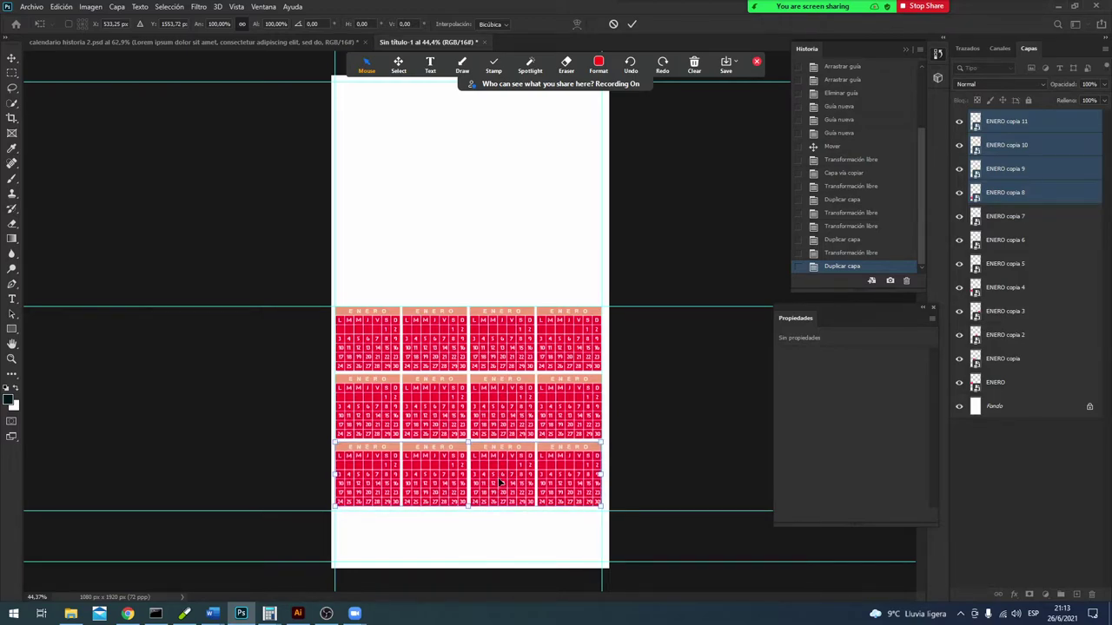
key(Down)
key(Down)
key(Down)
key(Down)
key(Down)
key(Down)
key(Down)
key(Down)
key(Down)
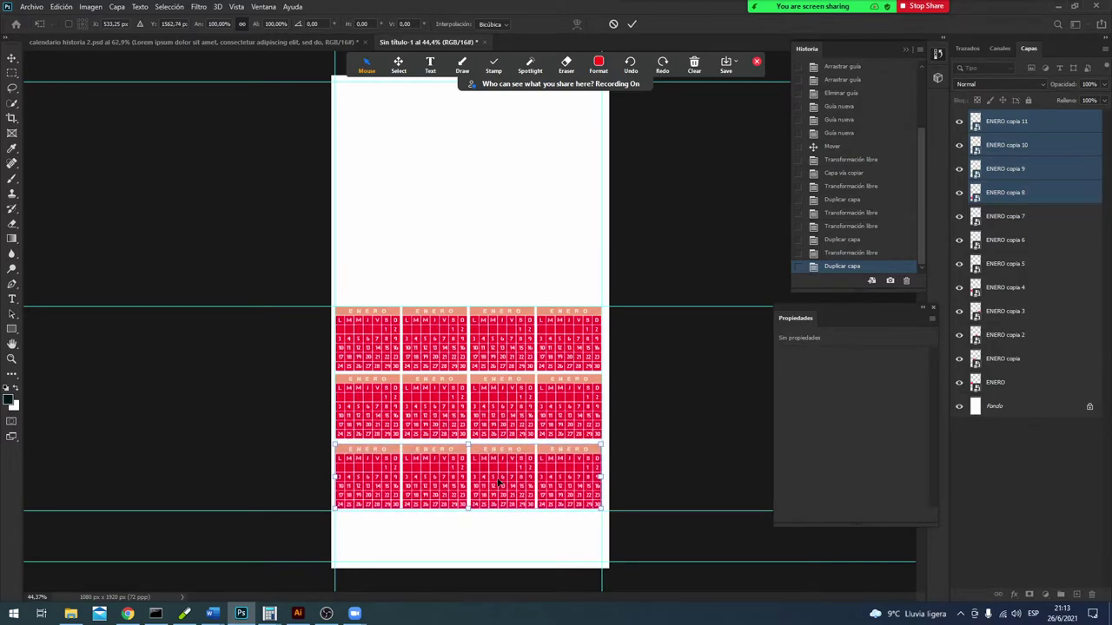
key(Up)
key(Up)
key(Up)
key(Up)
key(Up)
key(Up)
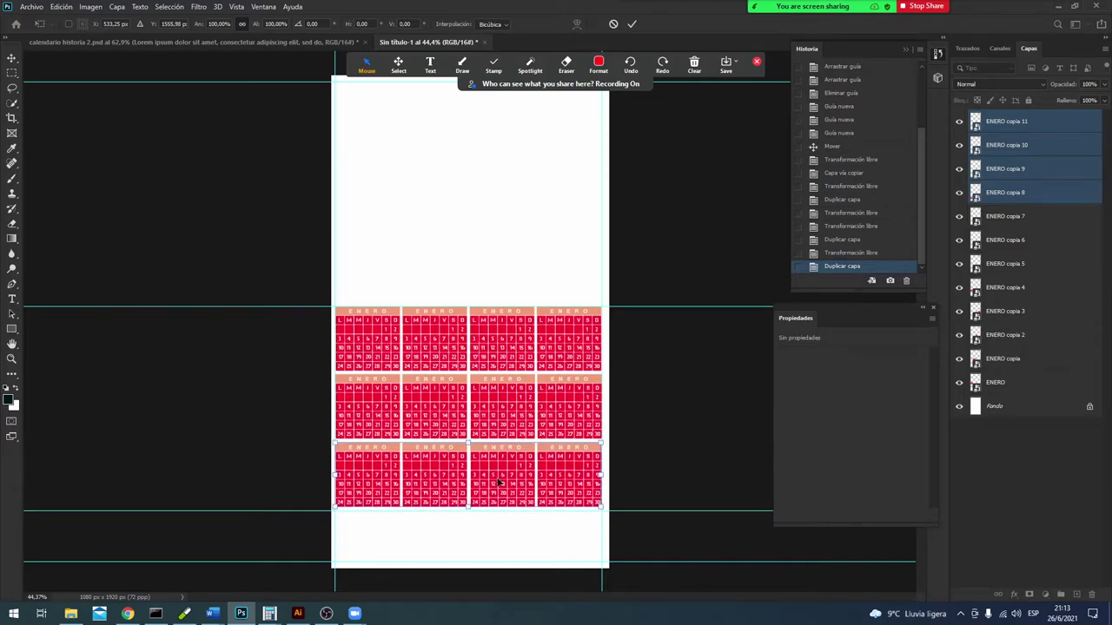
key(Up)
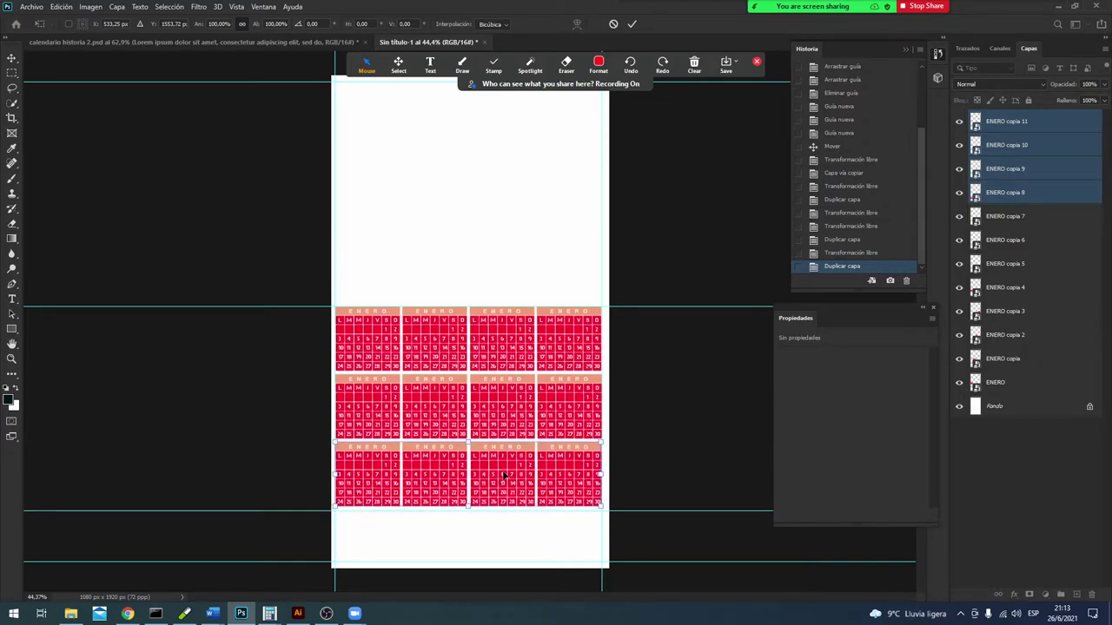
key(Return)
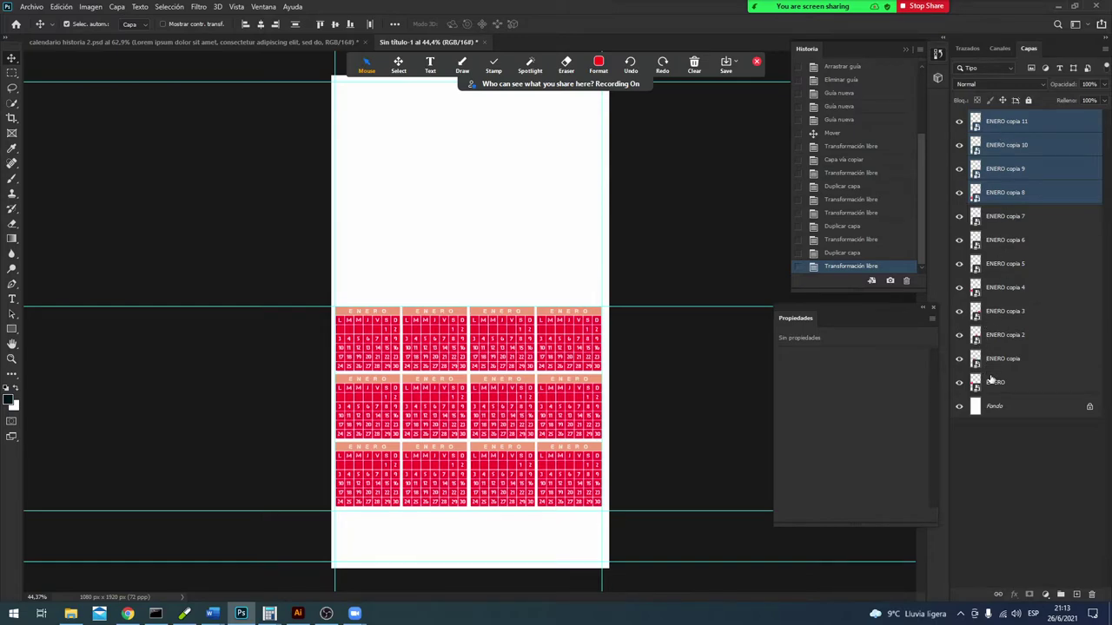
Step: Select the calendar layers from ENERO copia 11 down to ENERO copia 2
shift+click(995, 383)
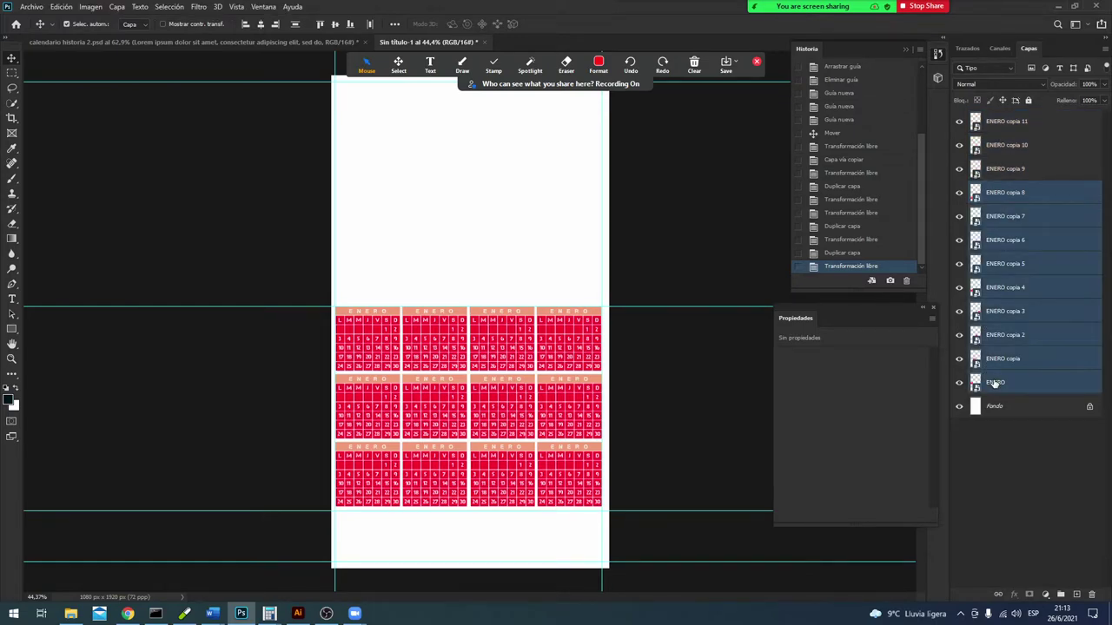
click(1068, 123)
ctrl+click(1060, 146)
ctrl+click(1056, 169)
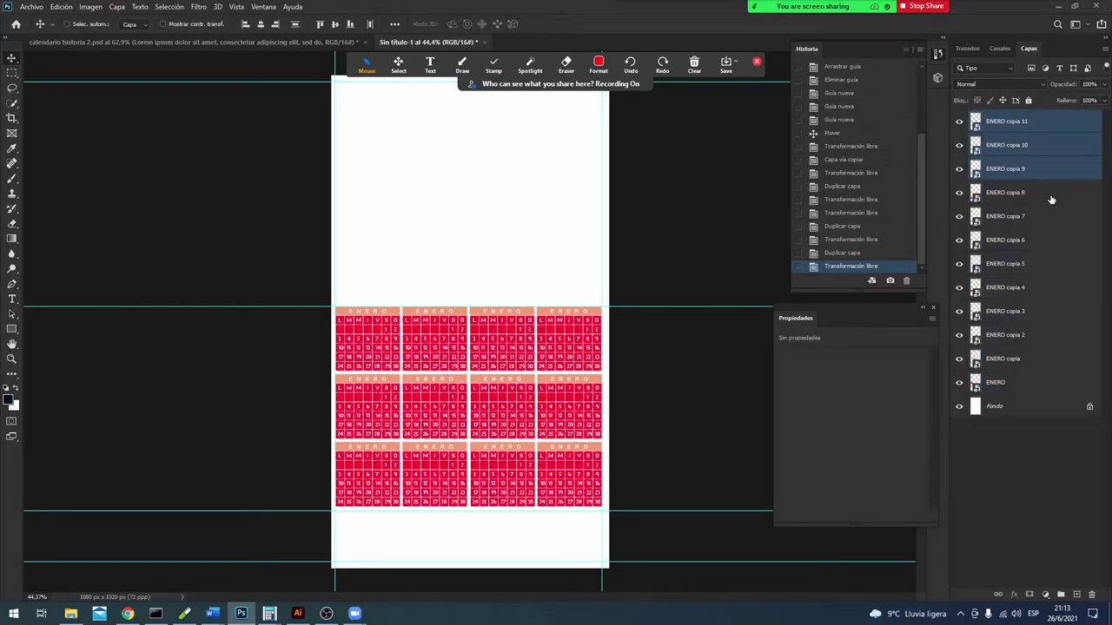
ctrl+click(1052, 193)
ctrl+click(1046, 219)
ctrl+click(1044, 241)
ctrl+click(1043, 264)
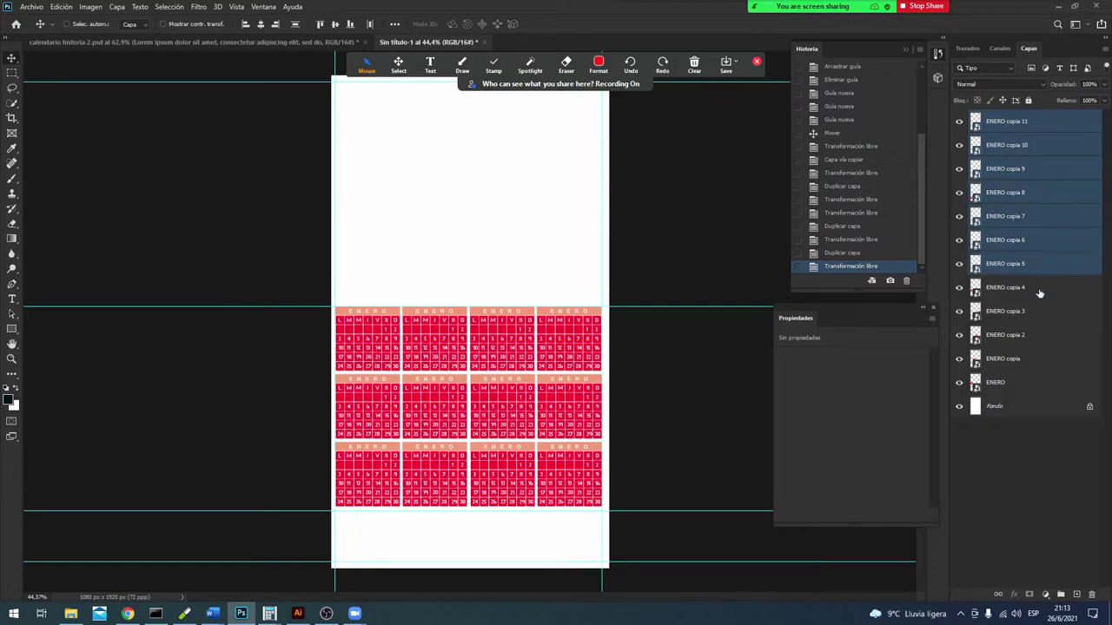
ctrl+click(1040, 288)
ctrl+click(1041, 312)
ctrl+click(1038, 337)
Step: Group all twelve ENERO layers as MESES and open the group's blending options
ctrl+click(1032, 359)
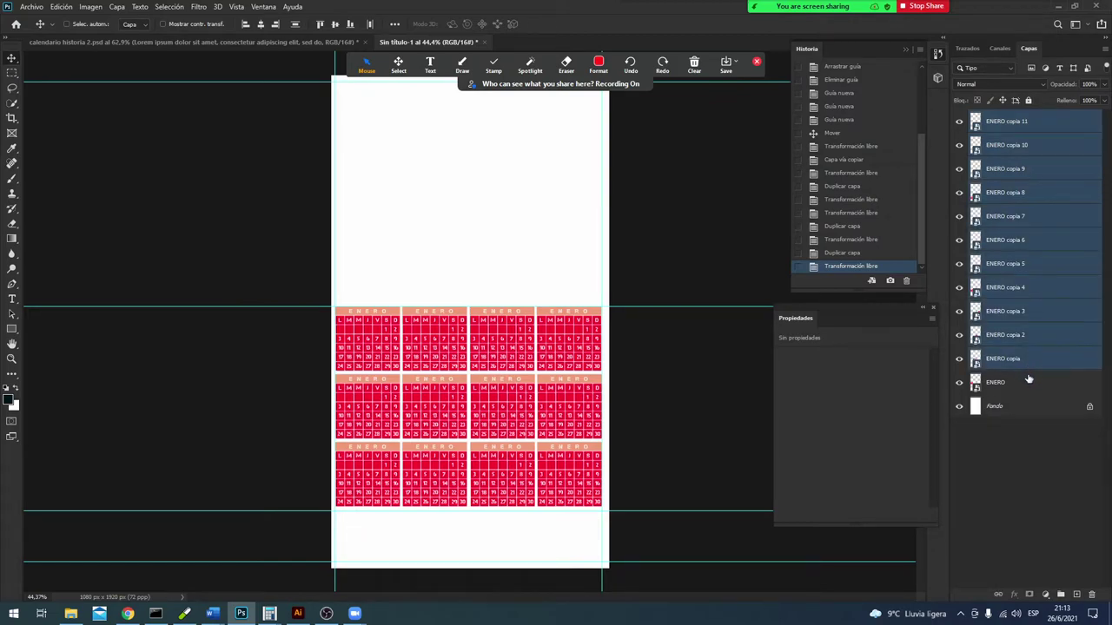
ctrl+click(1026, 386)
key(ctrl+g)
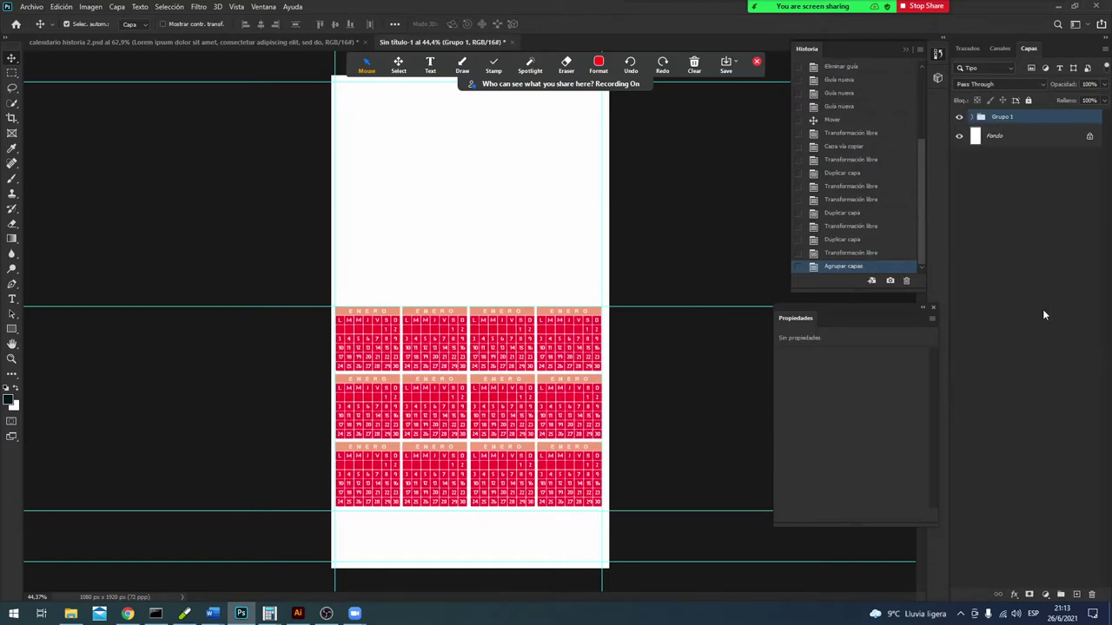
double_click(1003, 116)
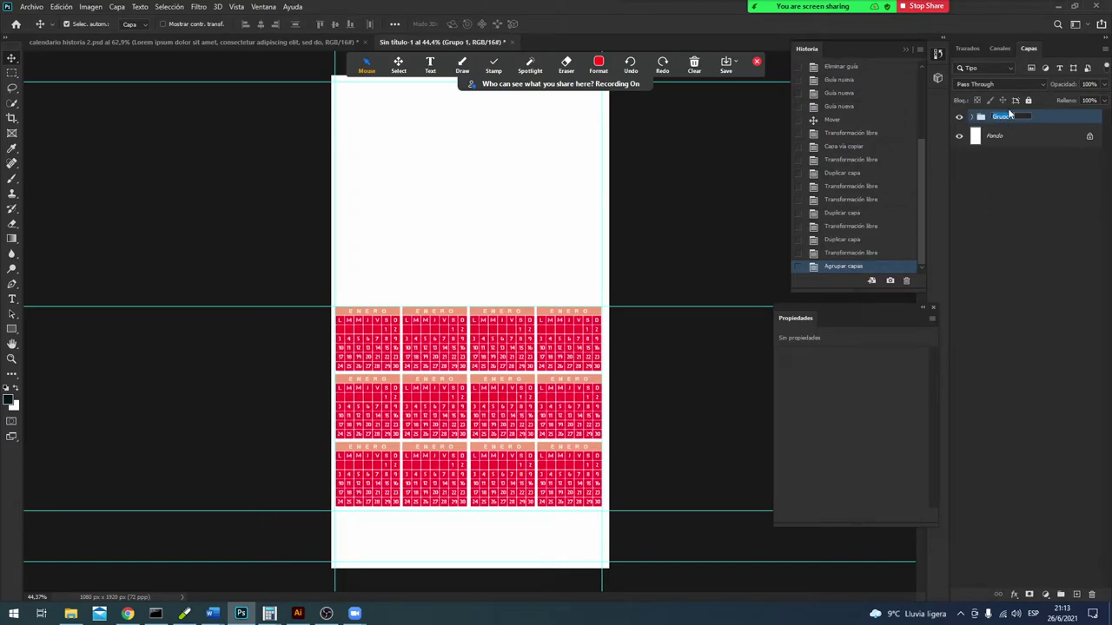
text(MESES)
click(995, 256)
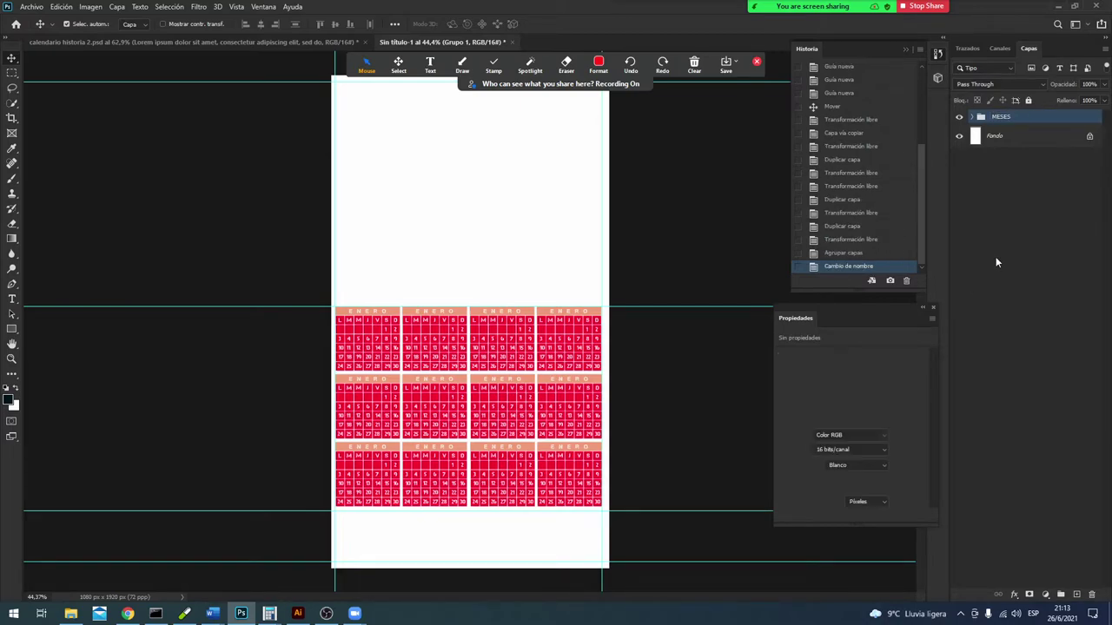
right_click(1001, 119)
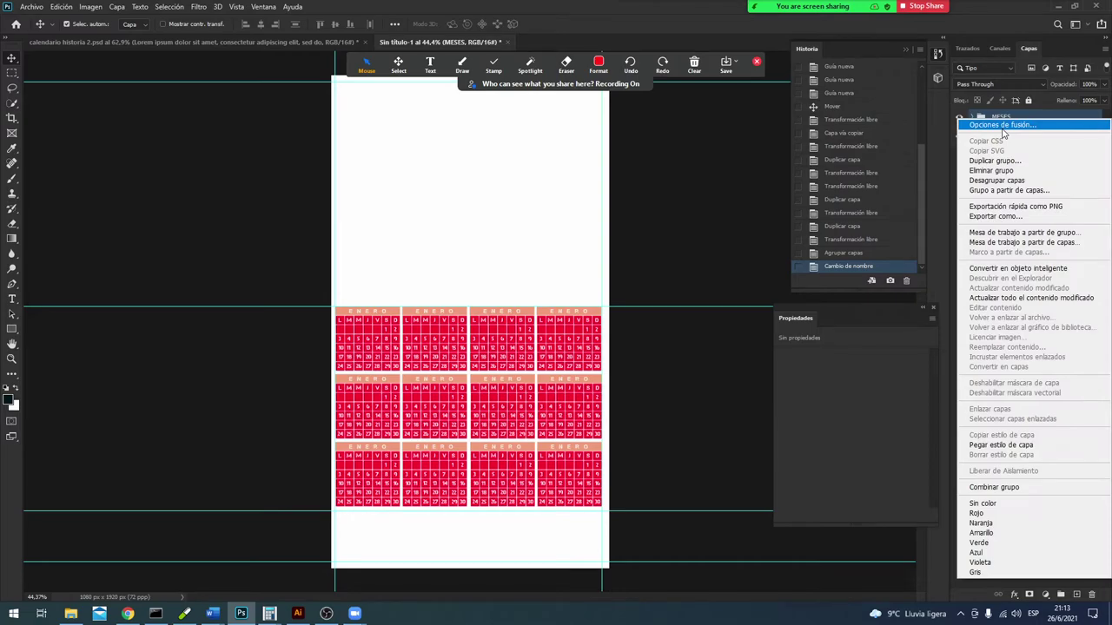
click(1003, 127)
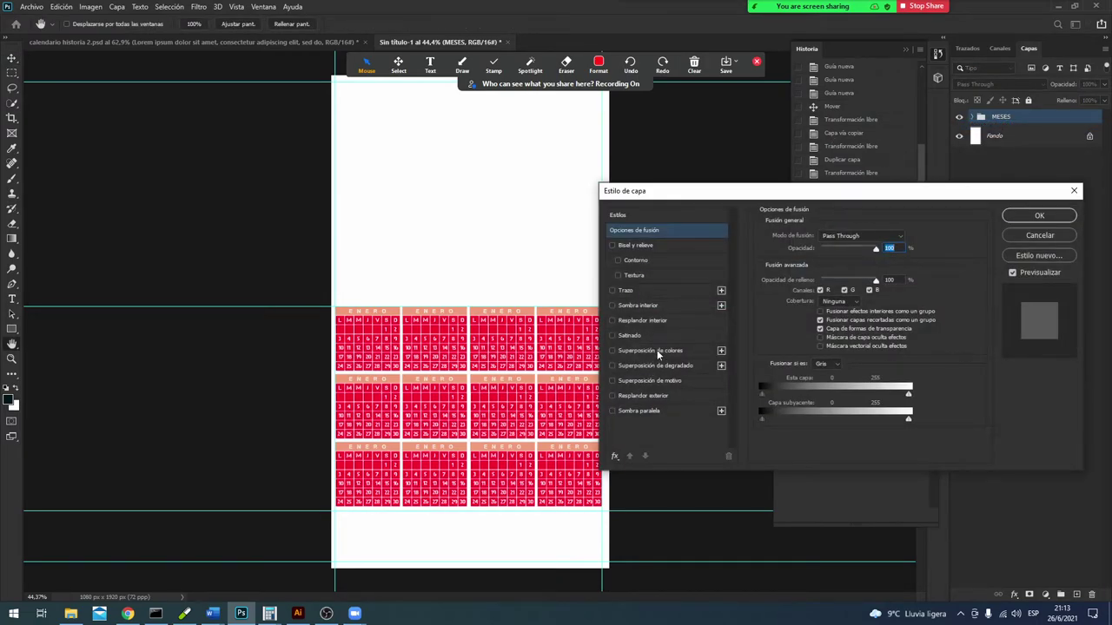
Step: Enable Color Overlay on the MESES group with the Tono blend mode
click(658, 351)
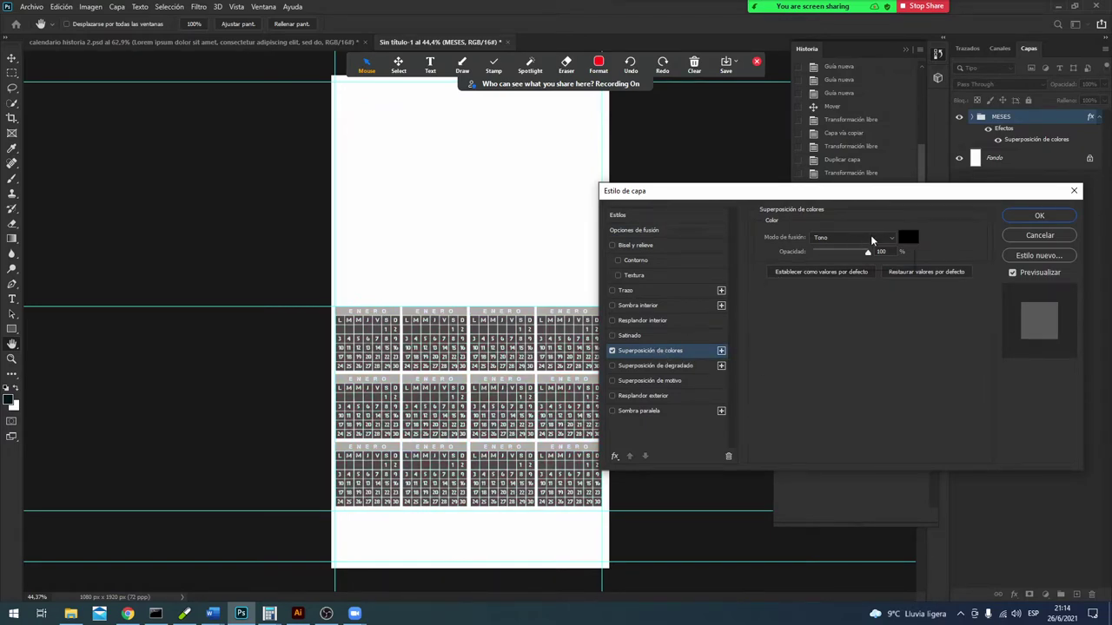
click(872, 239)
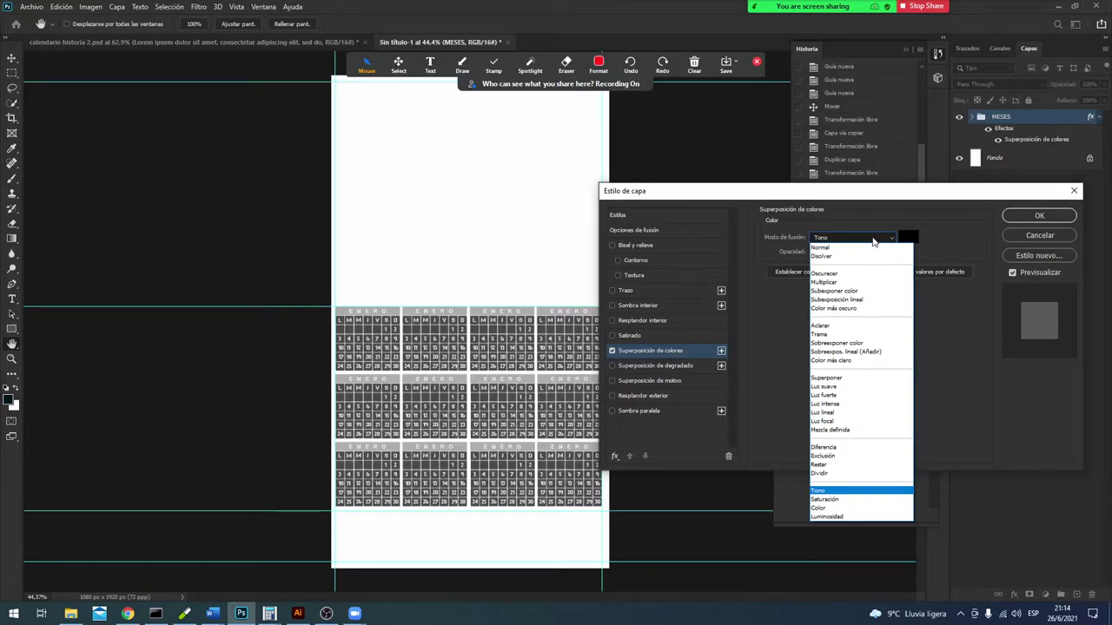
click(852, 491)
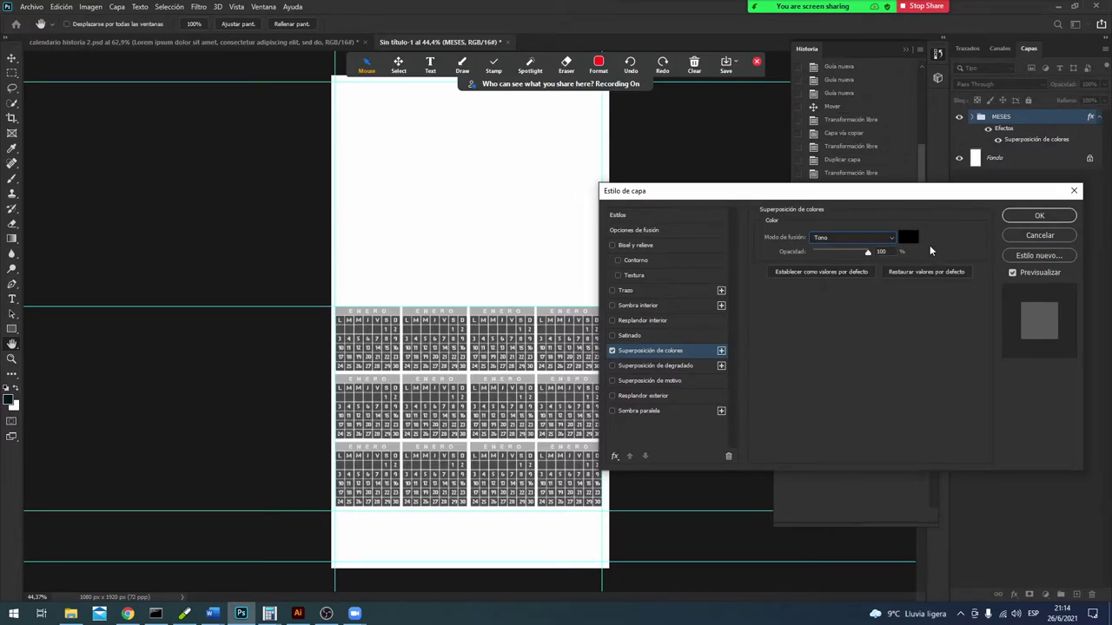
Step: Try magenta, brown and orange overlay colours, keep black, then disable Color Overlay
click(909, 236)
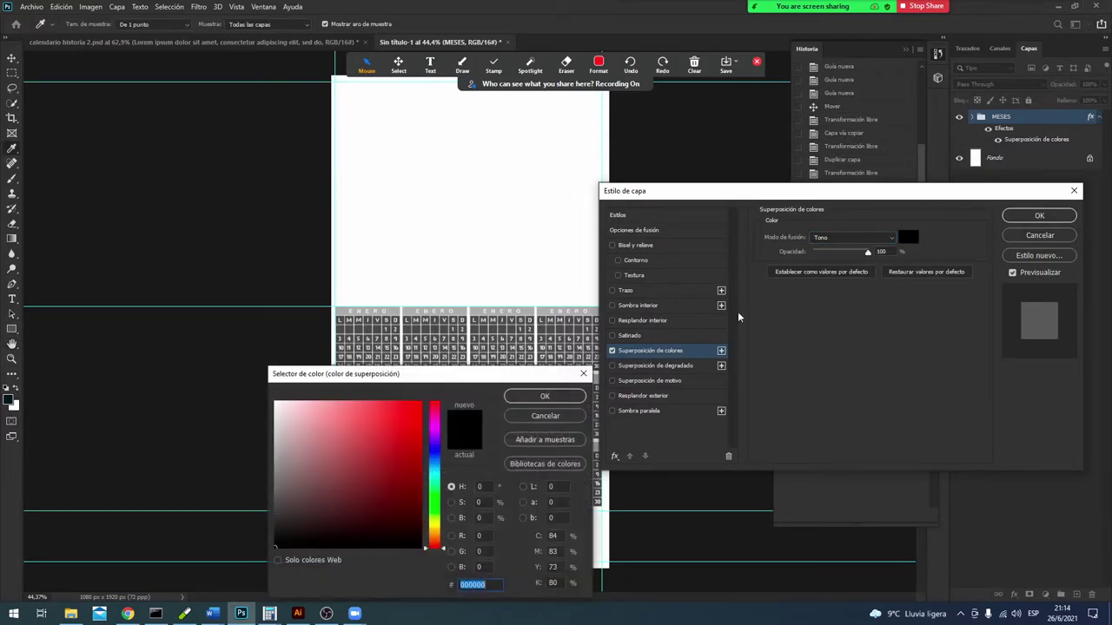
click(432, 430)
click(393, 433)
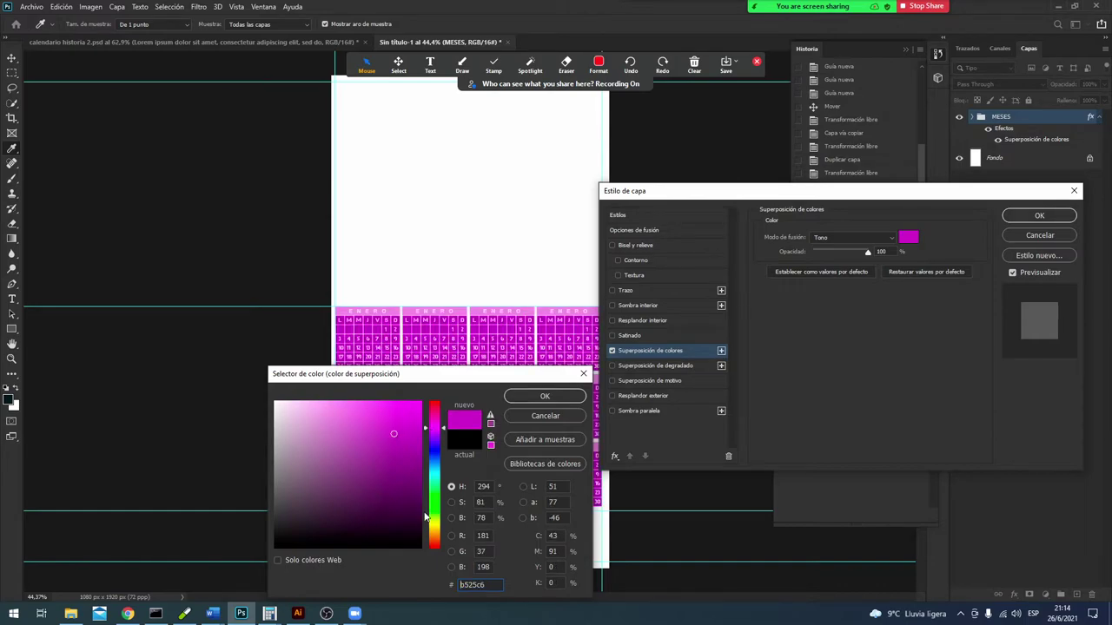
click(431, 535)
click(385, 496)
click(379, 418)
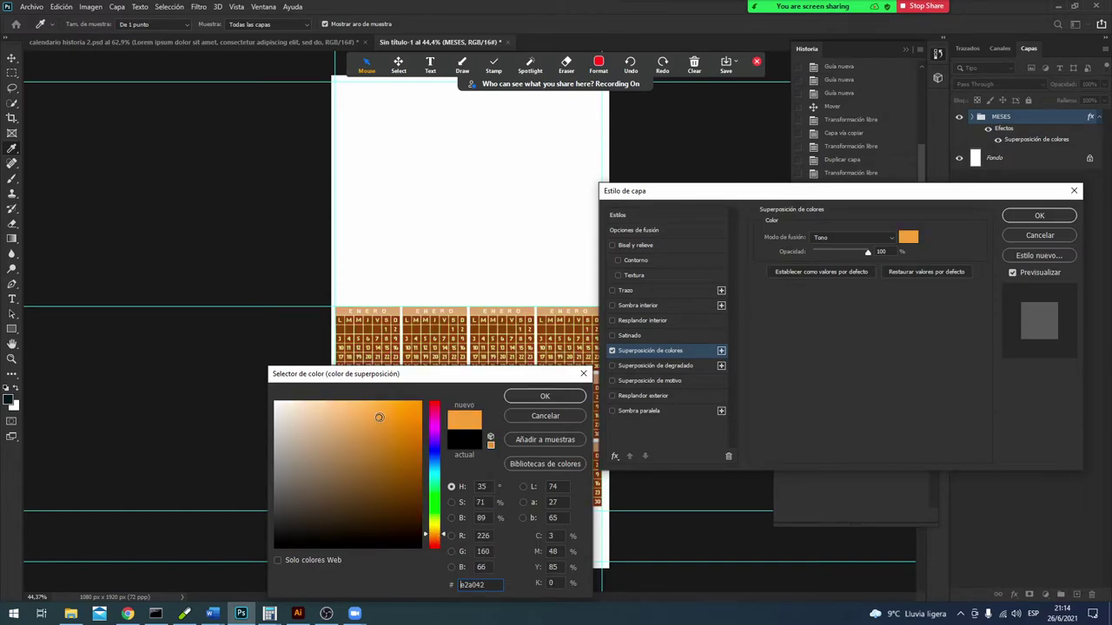
click(546, 418)
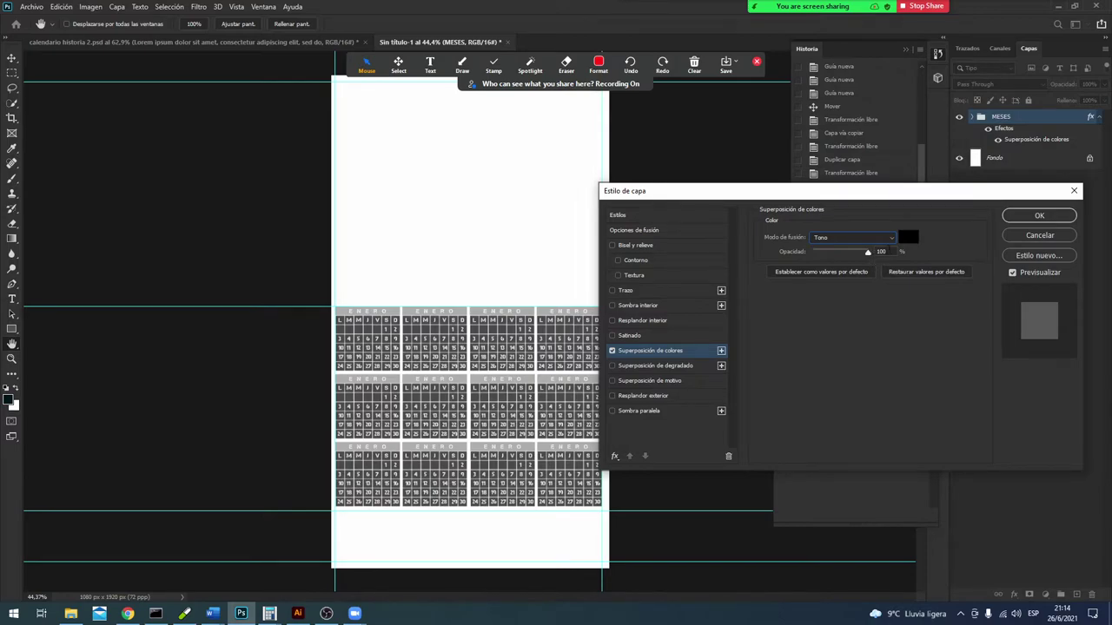
click(612, 351)
Step: Enable Gradient Overlay and trial blend modes from Subexponer color through Superponer to Color
click(630, 368)
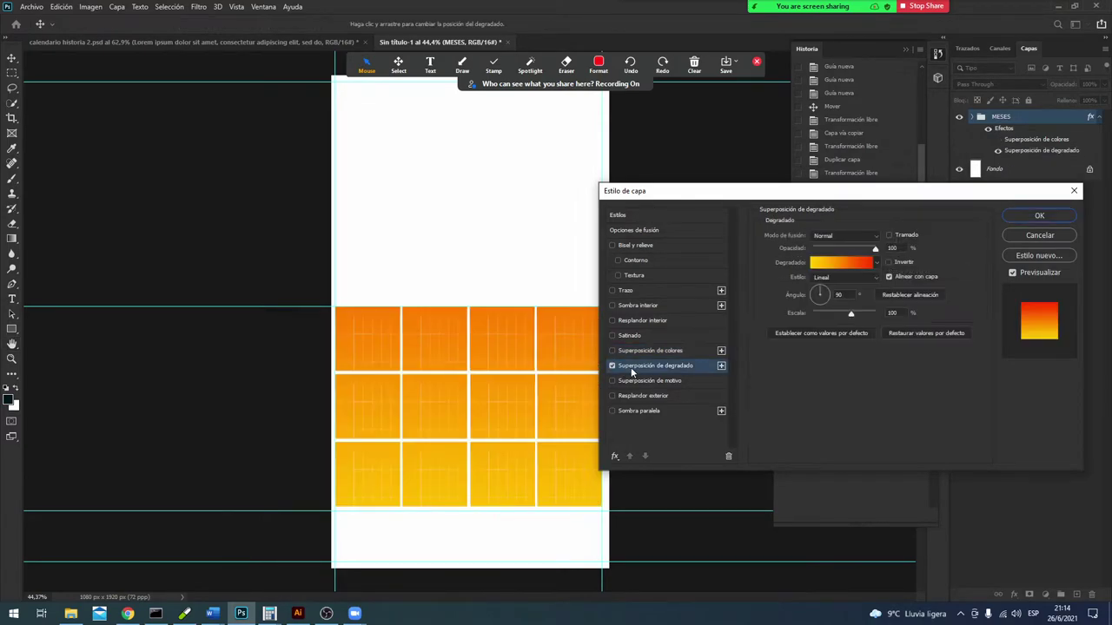
click(856, 238)
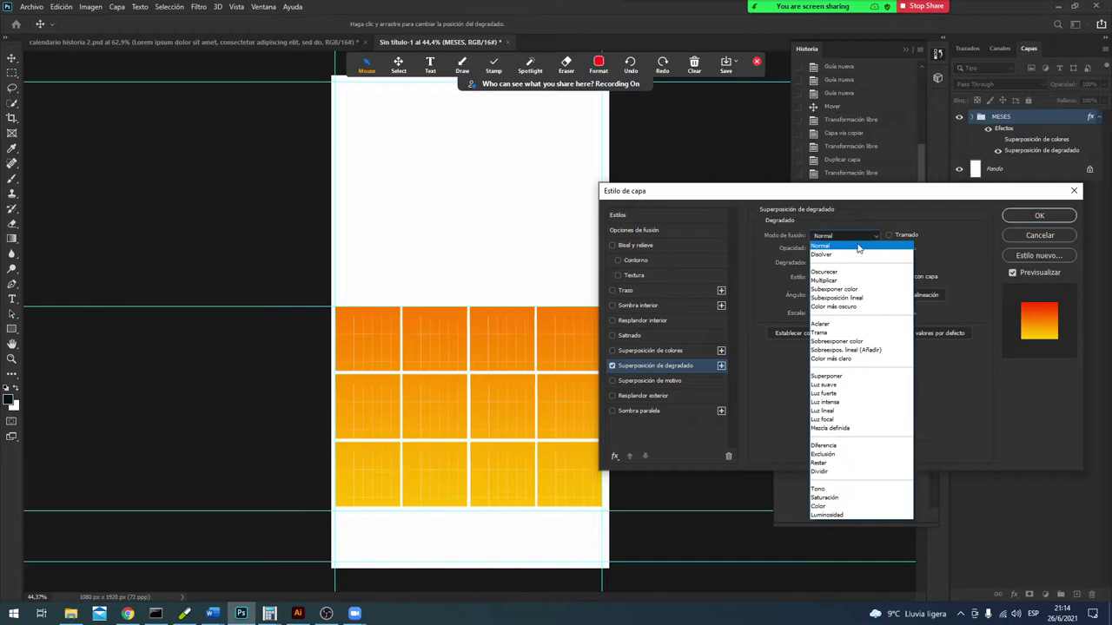
click(855, 290)
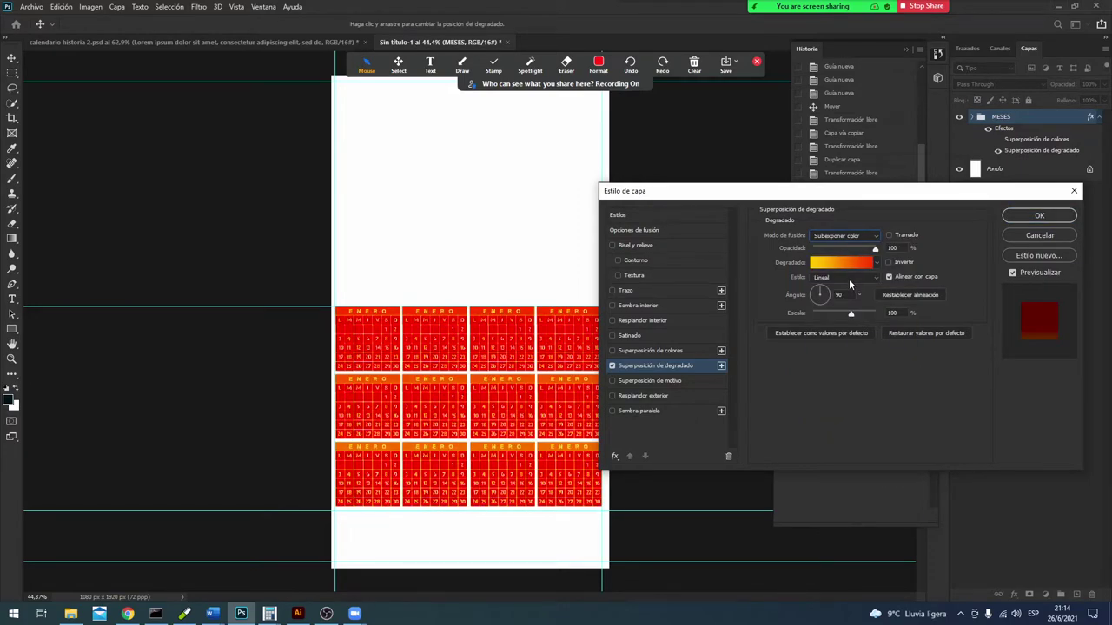
key(Down)
key(Down)
key(Down)
key(Down)
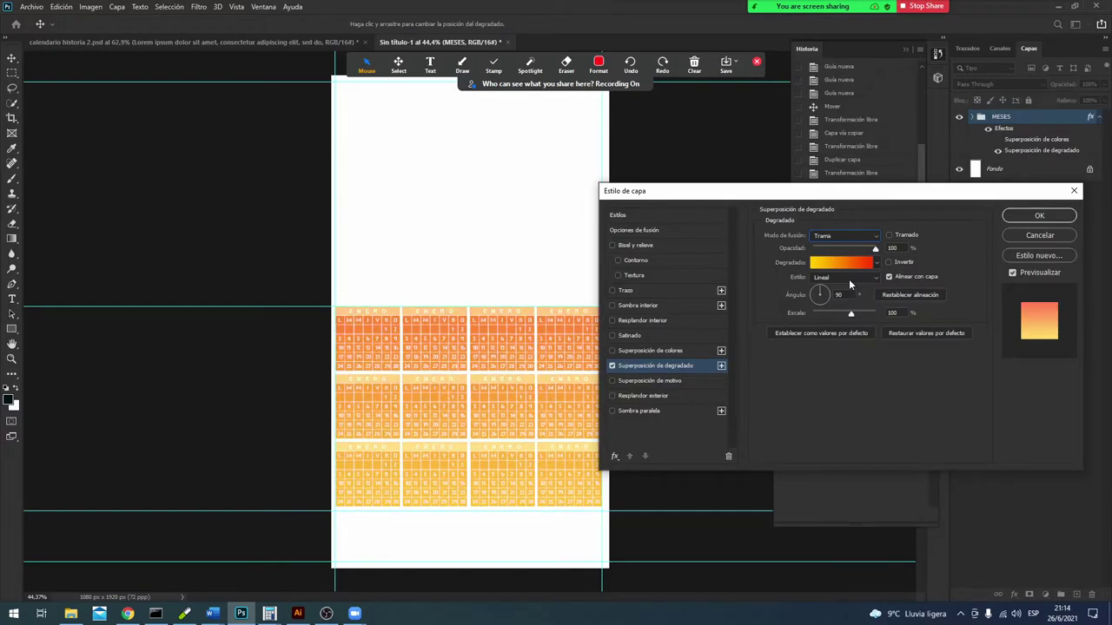
key(Down)
key(Down)
key(Down)
key(Down)
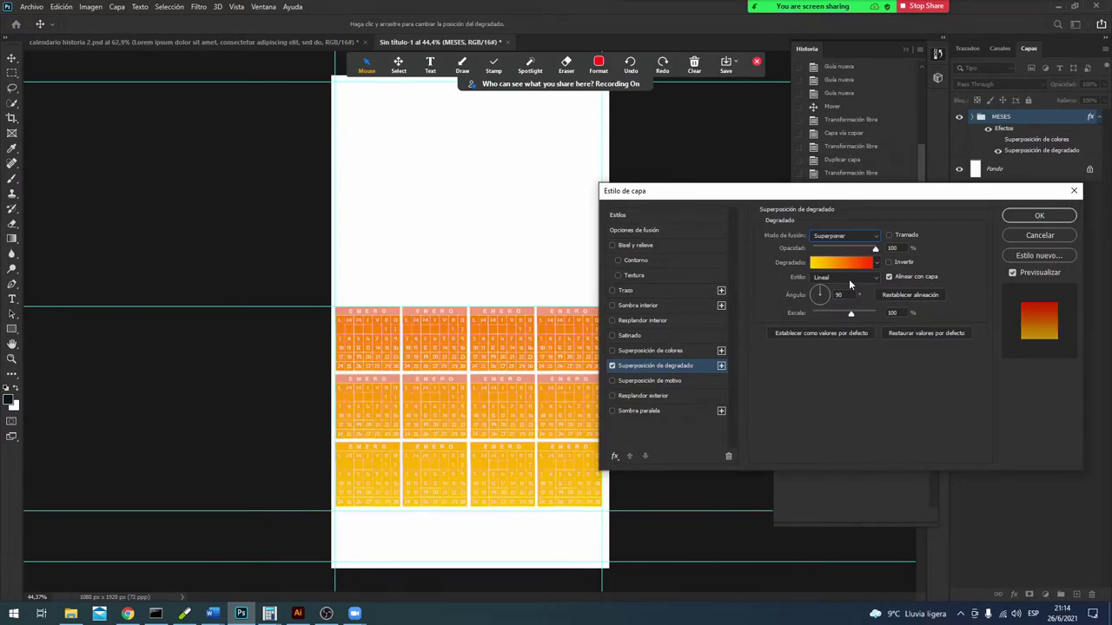
key(Down)
key(Down)
key(Down)
key(Down)
key(Down)
key(Down)
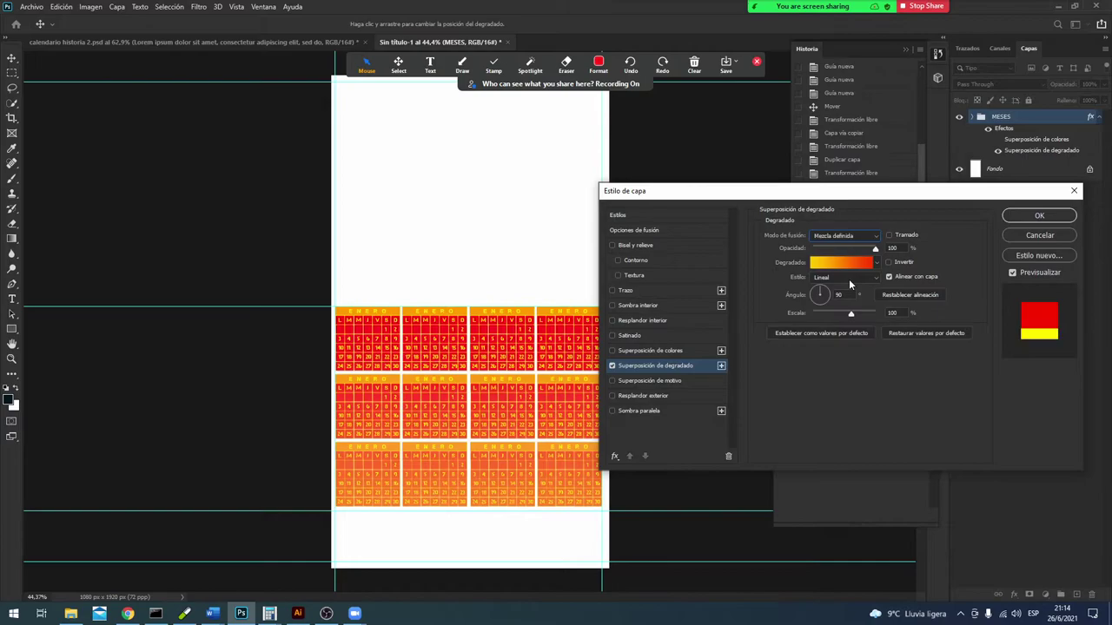
key(Down)
key(Down)
key(Down)
key(Down)
key(Down)
key(Down)
key(Down)
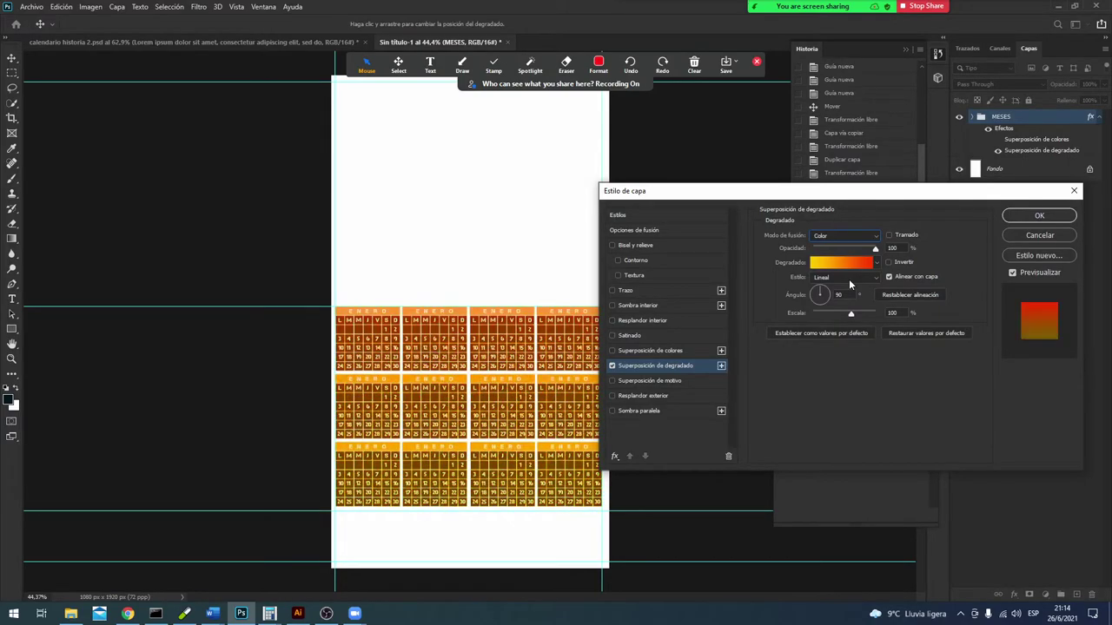
key(Down)
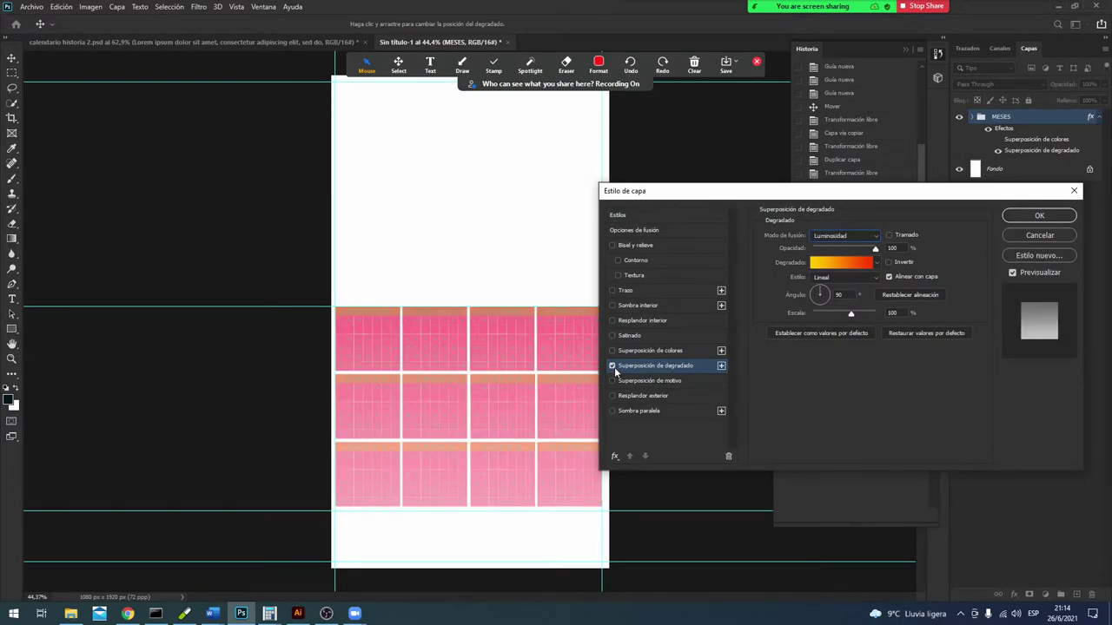
Step: Drop the gradient overlay, re-enable the black Tono Color Overlay, and apply the style
click(612, 366)
click(620, 352)
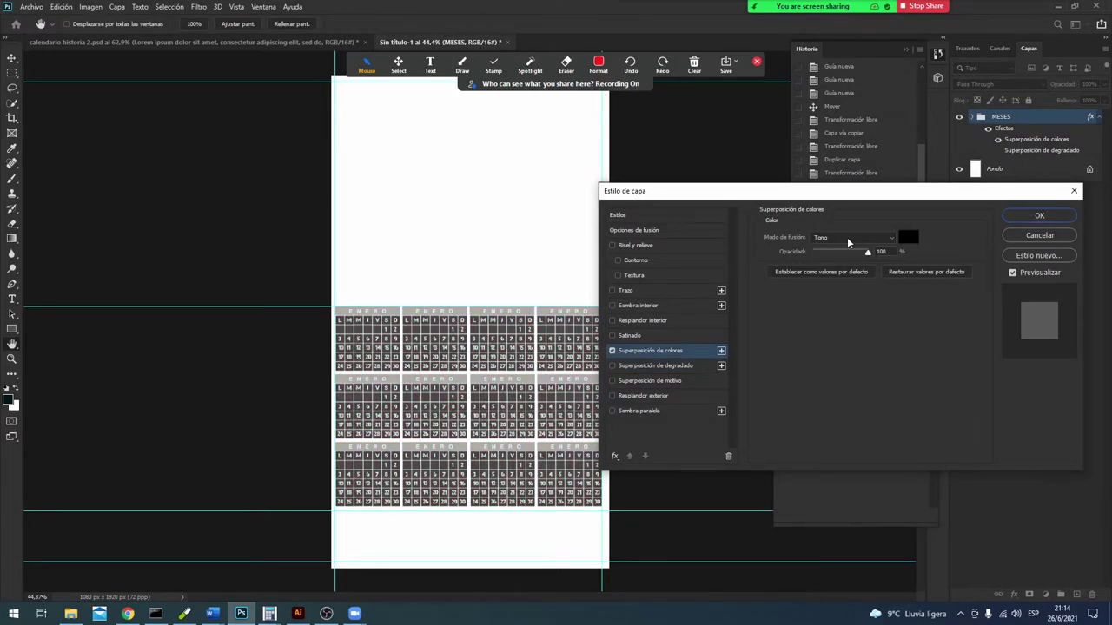
click(1067, 215)
click(973, 117)
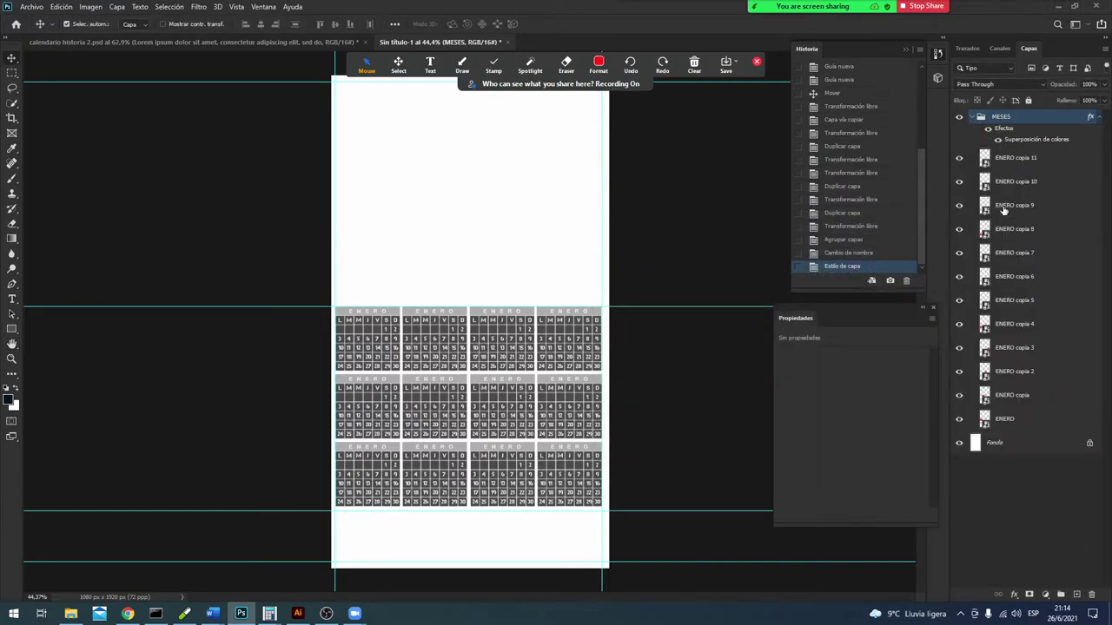
click(1015, 161)
right_click(1015, 161)
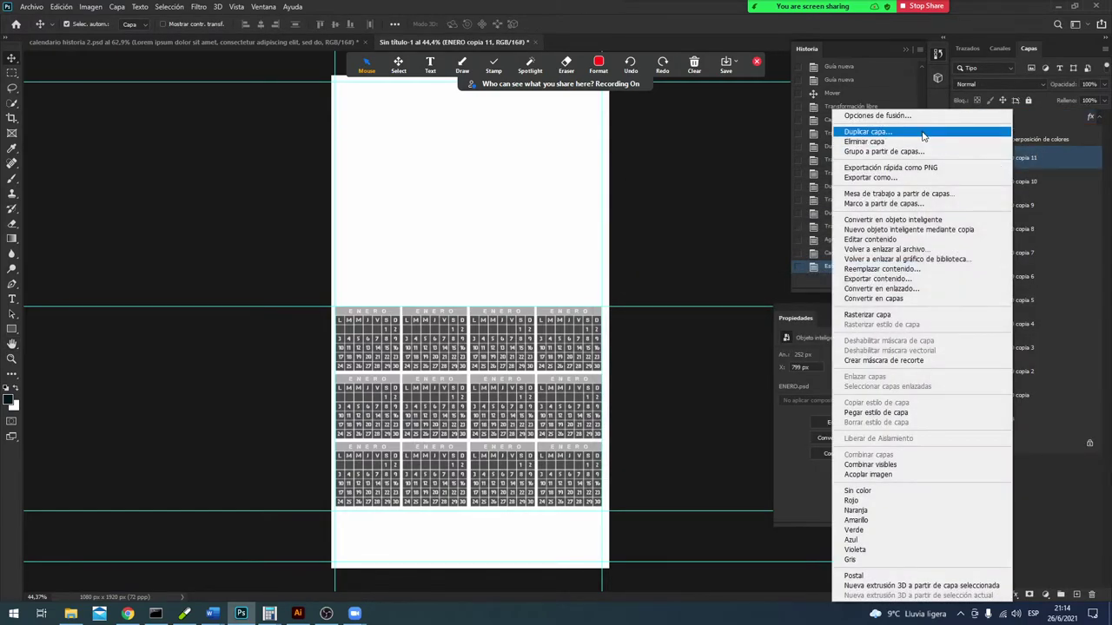
click(1032, 165)
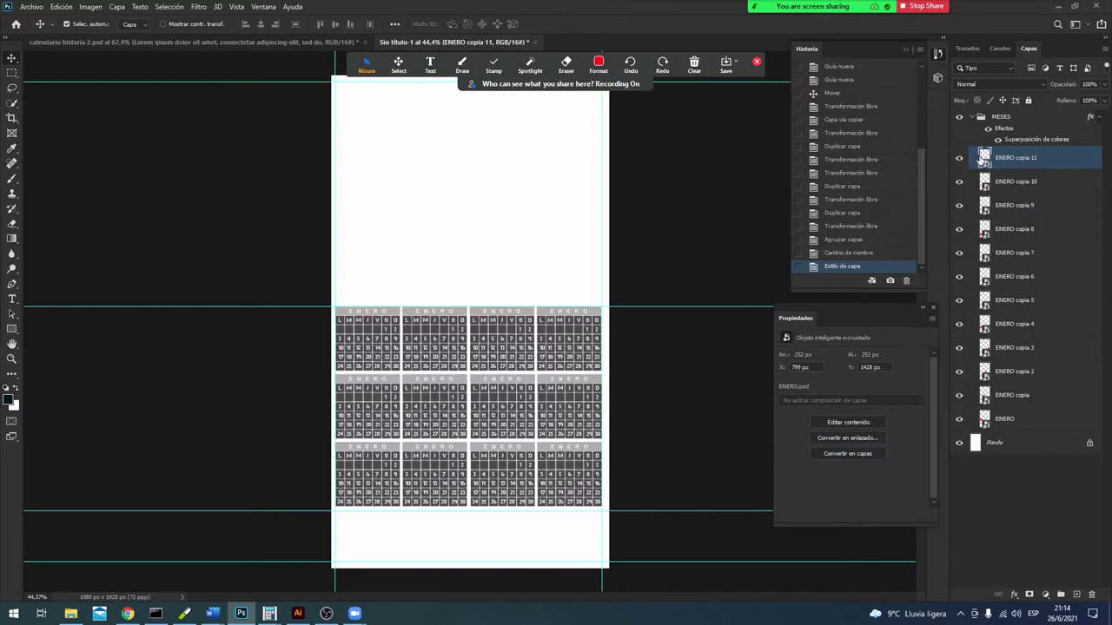
double_click(984, 157)
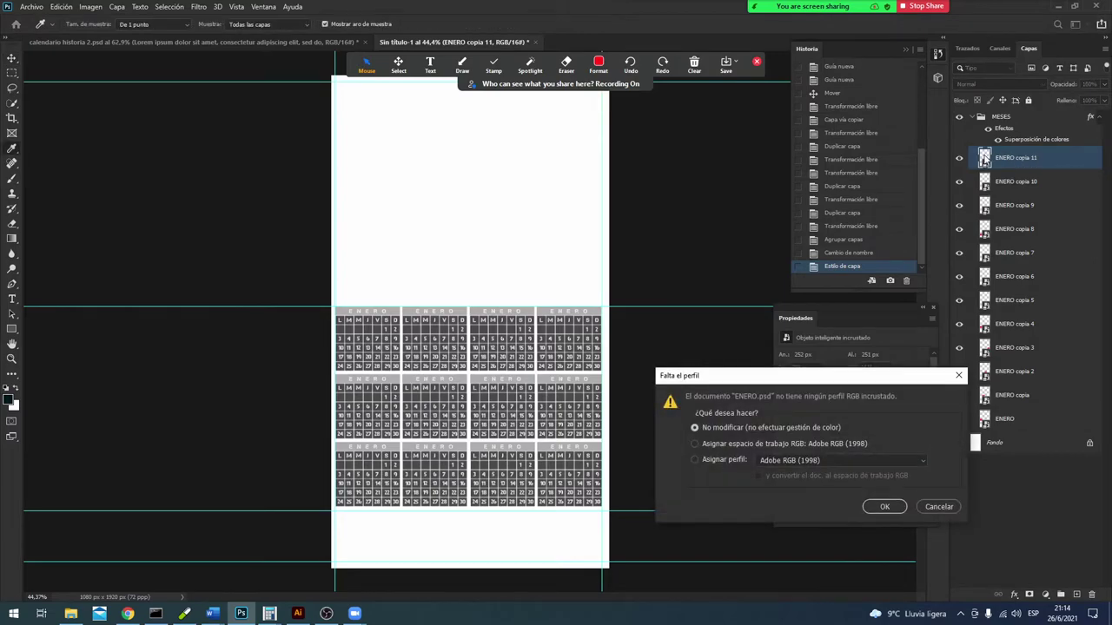
click(883, 507)
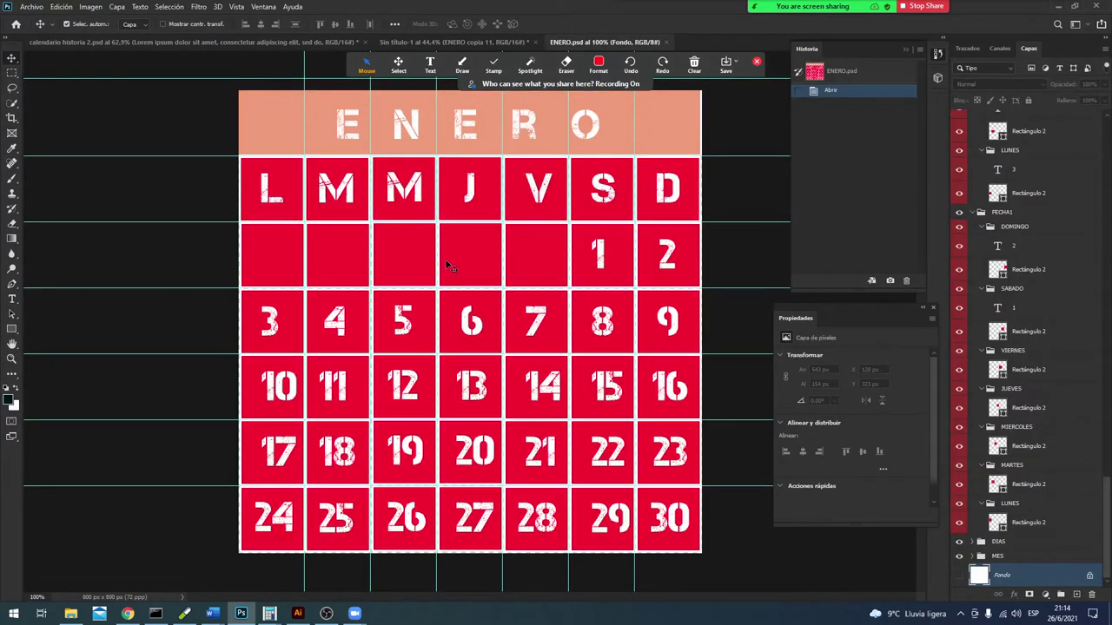
click(667, 40)
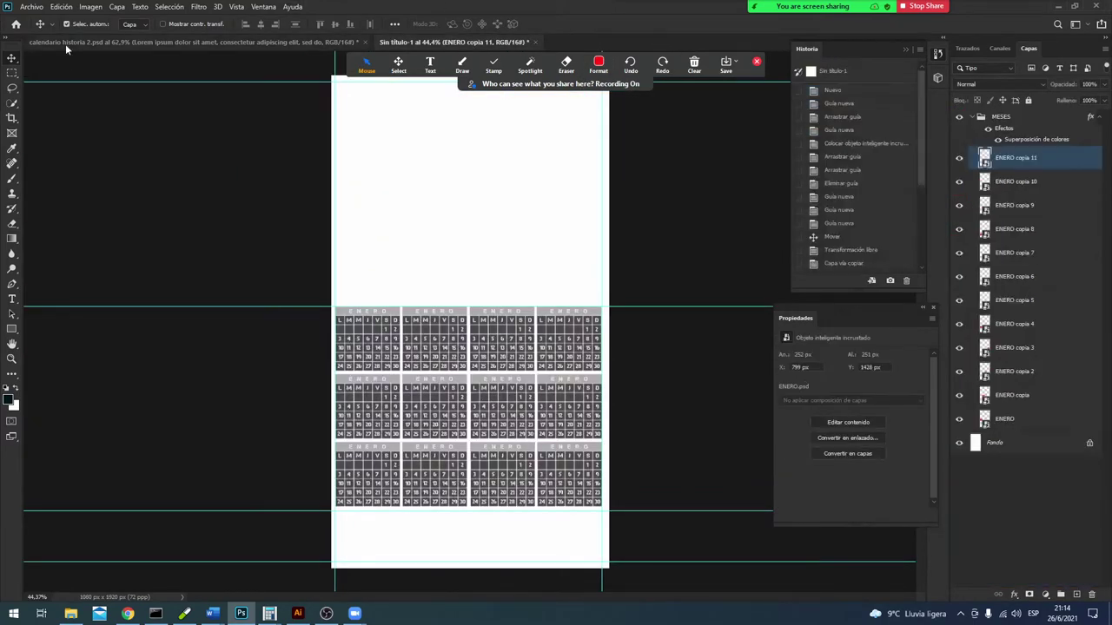
click(972, 118)
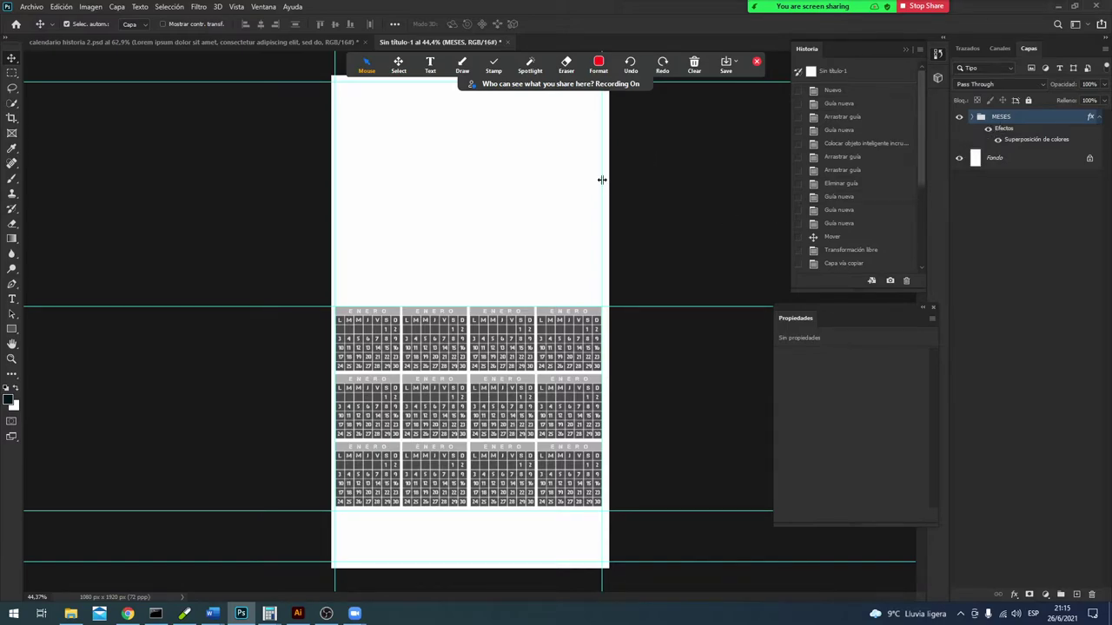
click(1010, 159)
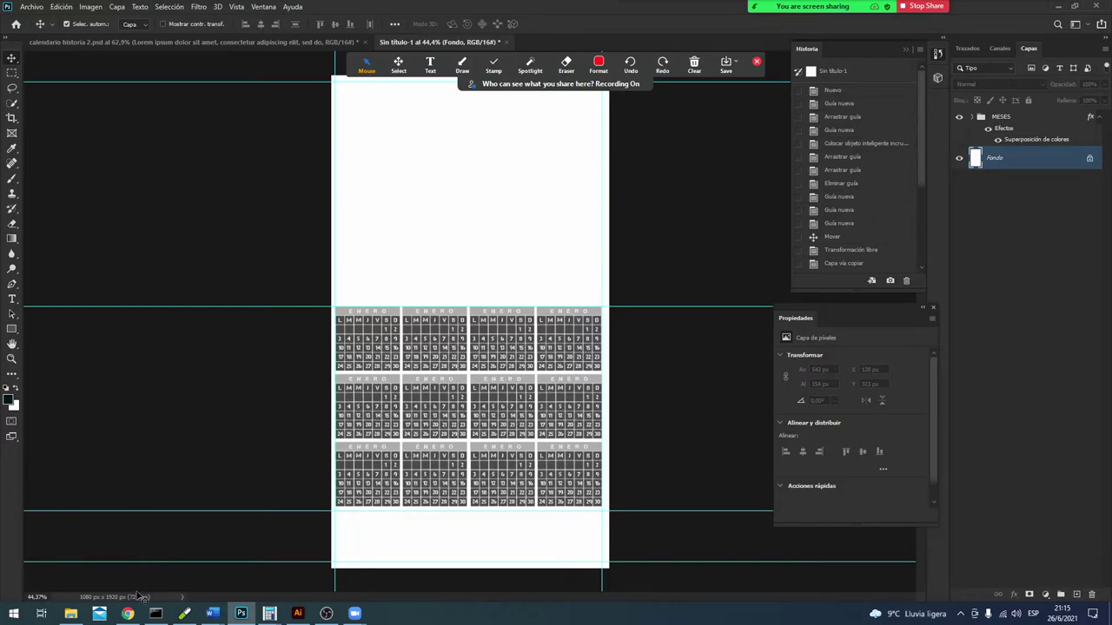
click(127, 614)
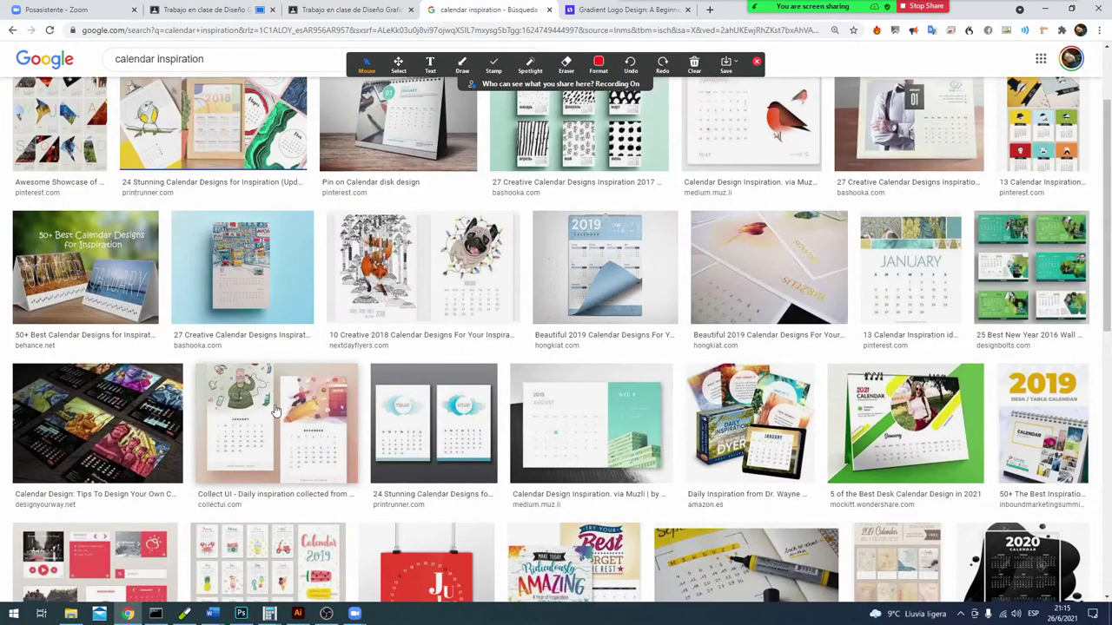
scroll(274, 410, down, 1)
scroll(275, 410, down, 1)
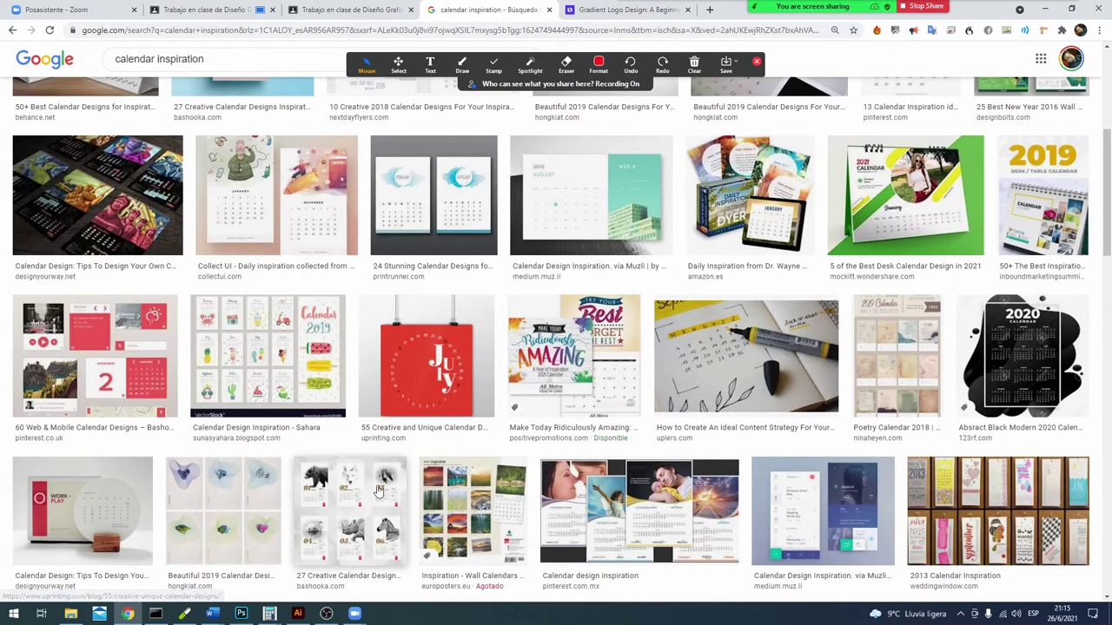
scroll(417, 469, down, 2)
scroll(423, 479, down, 1)
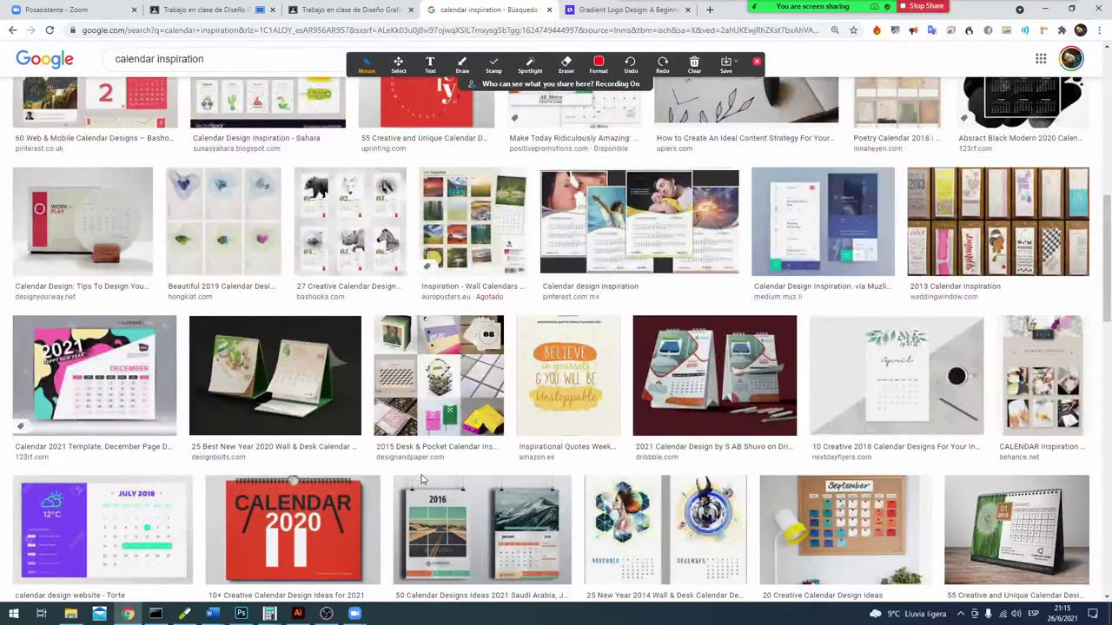
scroll(423, 480, down, 2)
scroll(430, 382, down, 1)
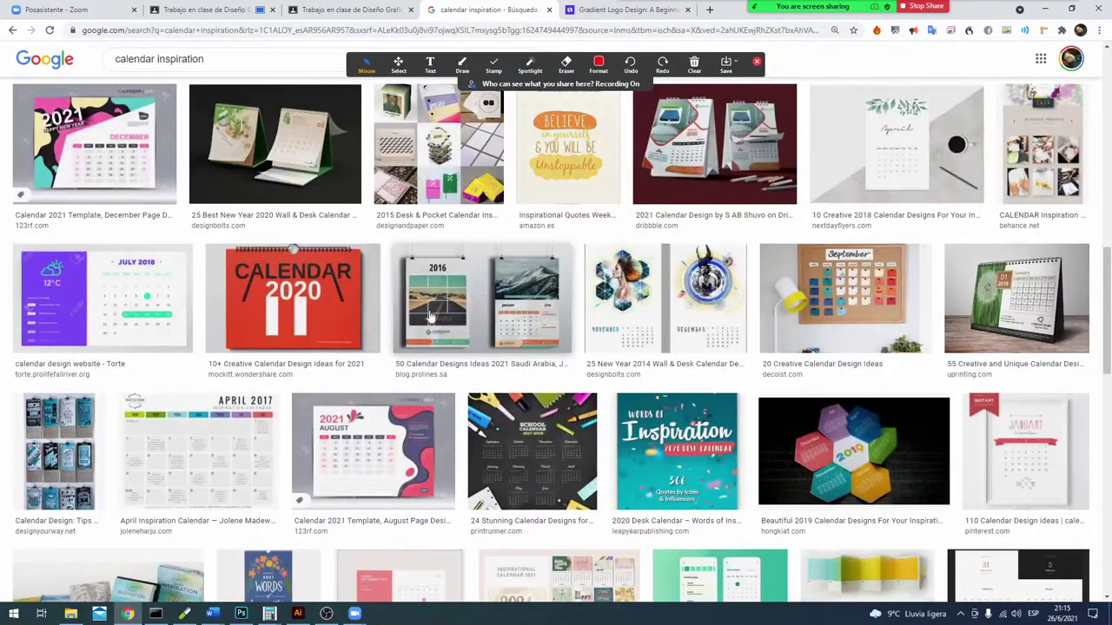
scroll(430, 317, down, 2)
scroll(429, 317, down, 1)
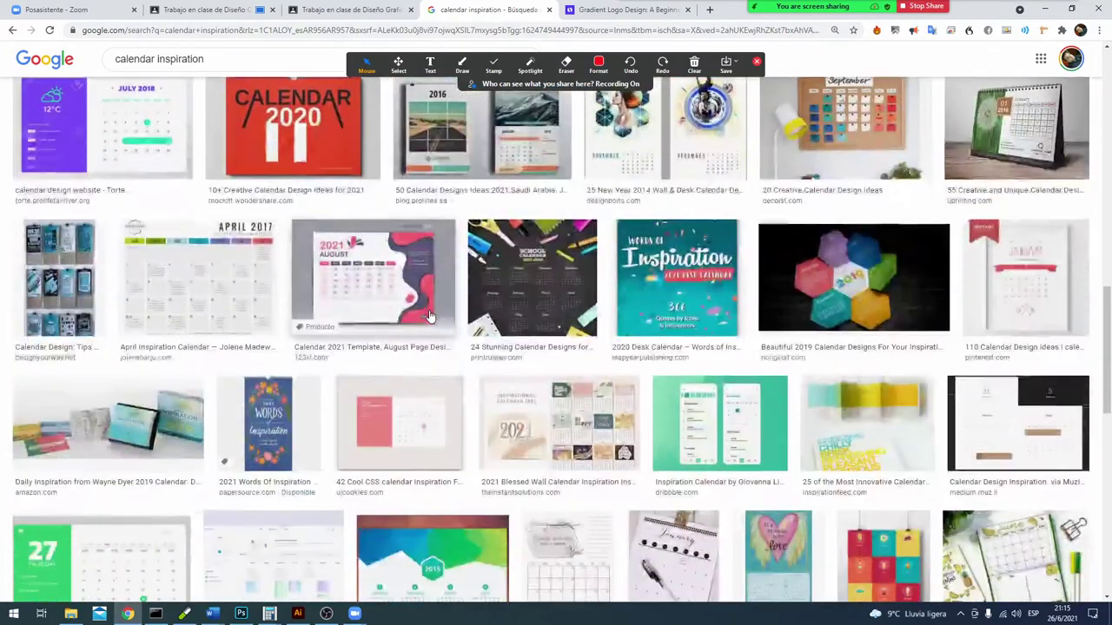
scroll(430, 317, down, 1)
scroll(430, 317, down, 1)
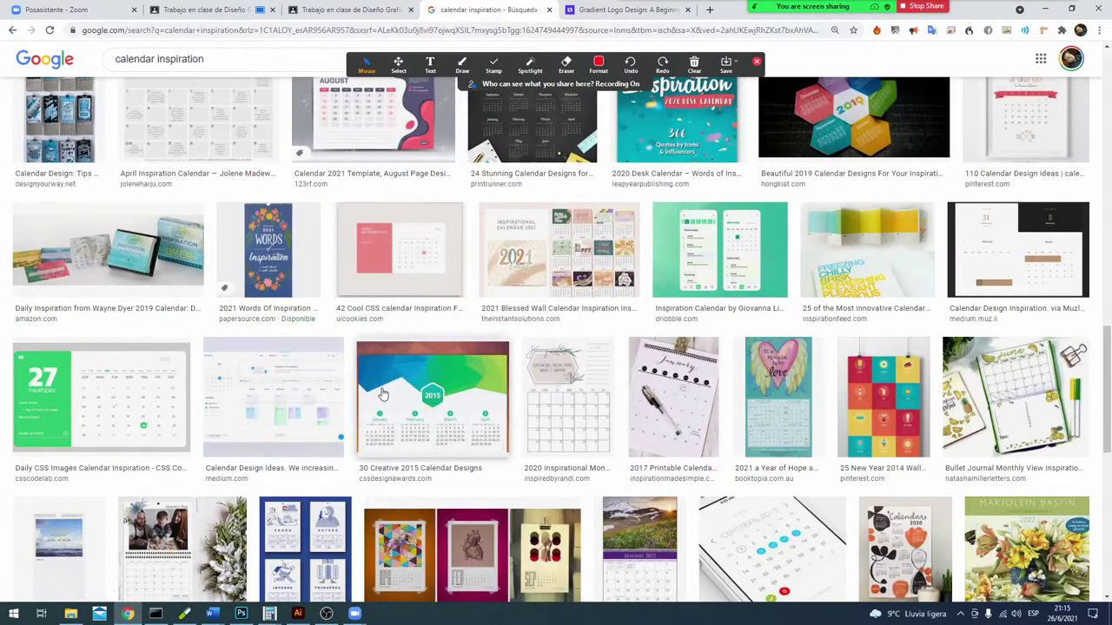
key(alt+Tab)
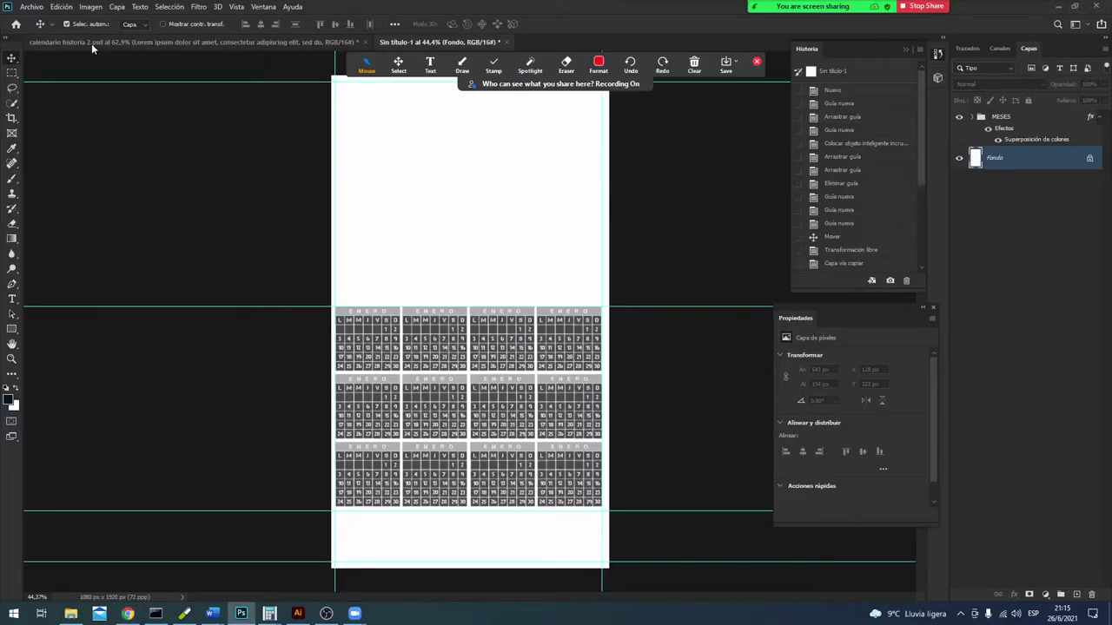
Step: Place Embedded the media_militia_aqueous_sun_rust_005 texture from the STOCK > TEXTURAS folder
click(32, 8)
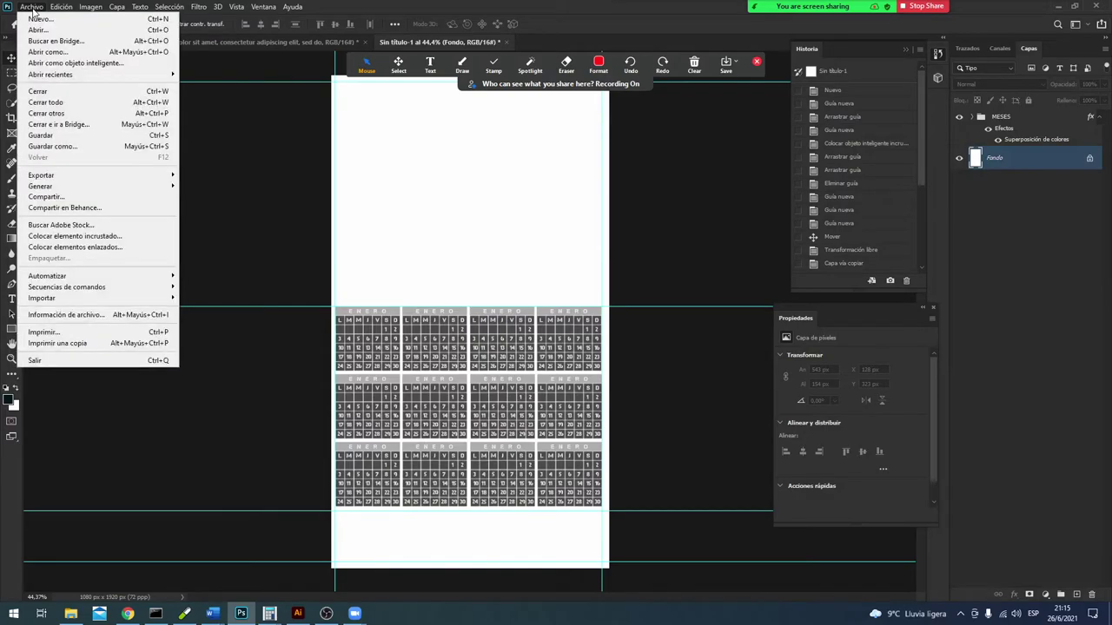
click(75, 236)
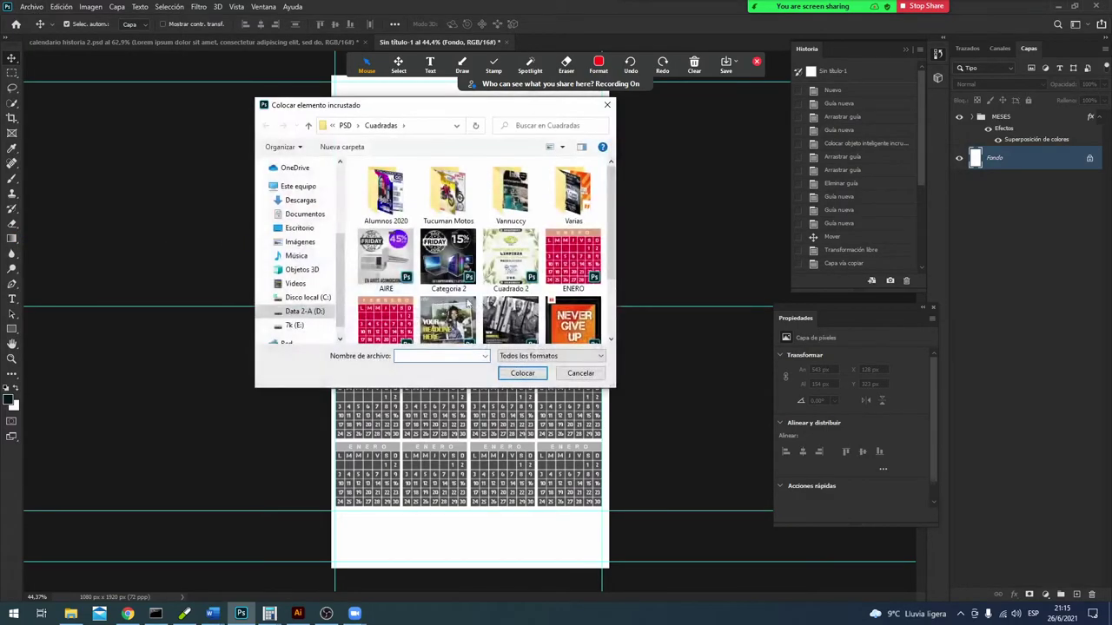
click(327, 129)
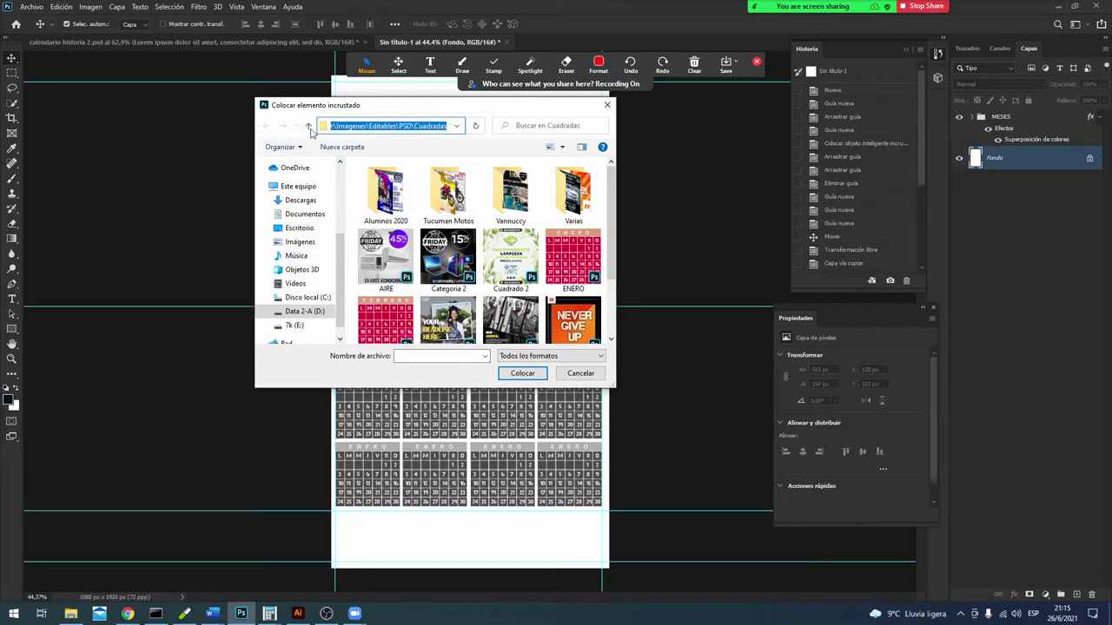
click(309, 126)
click(308, 126)
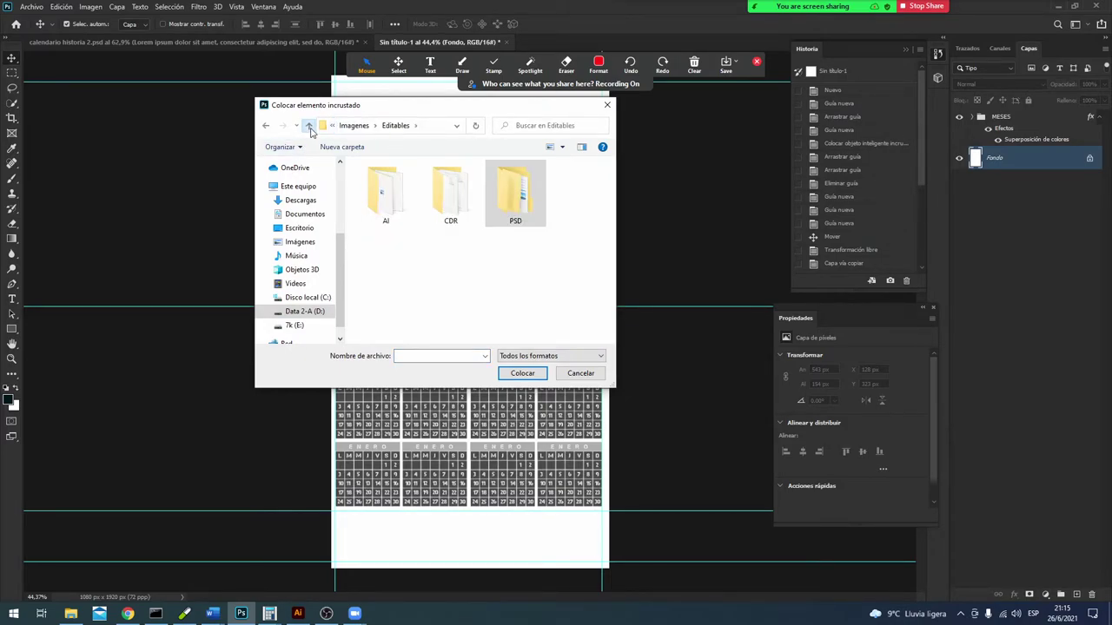
click(308, 126)
double_click(504, 193)
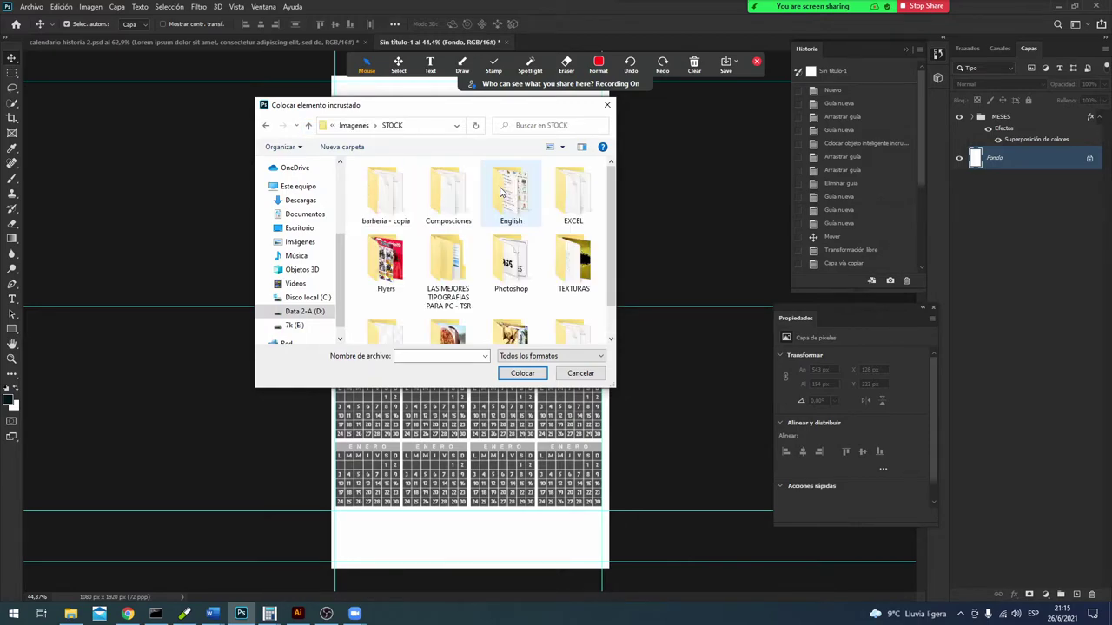
scroll(537, 315, down, 1)
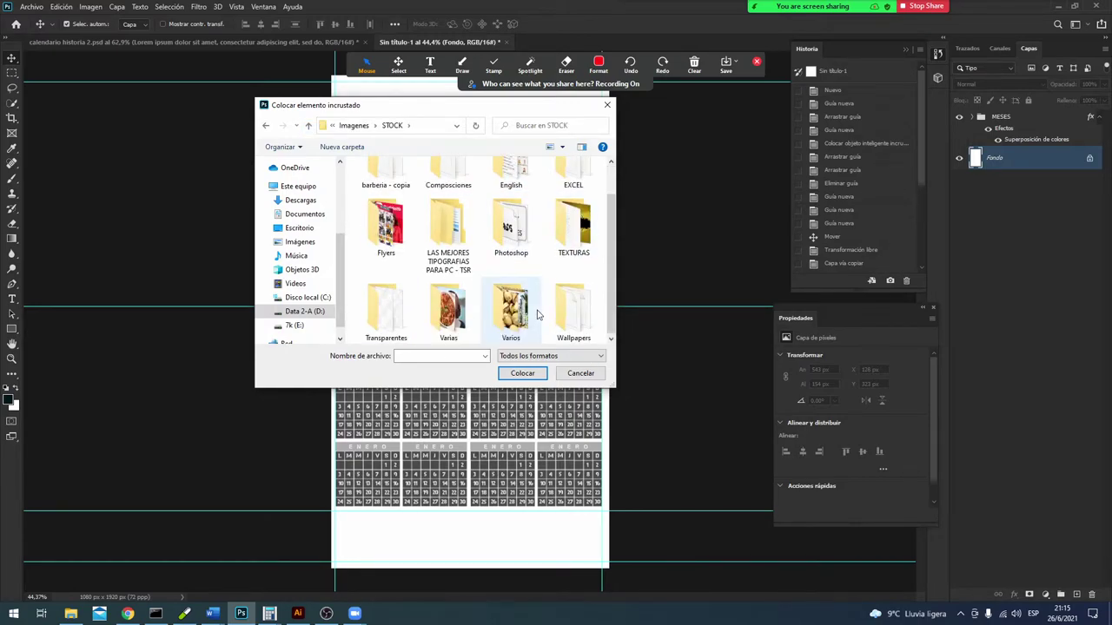
click(448, 321)
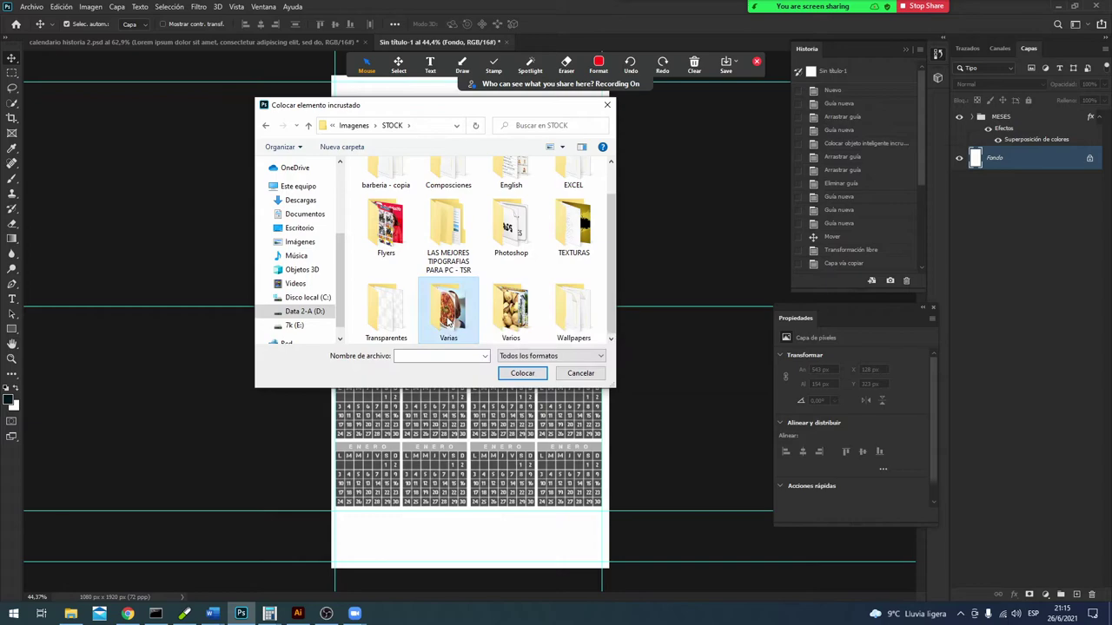
double_click(572, 248)
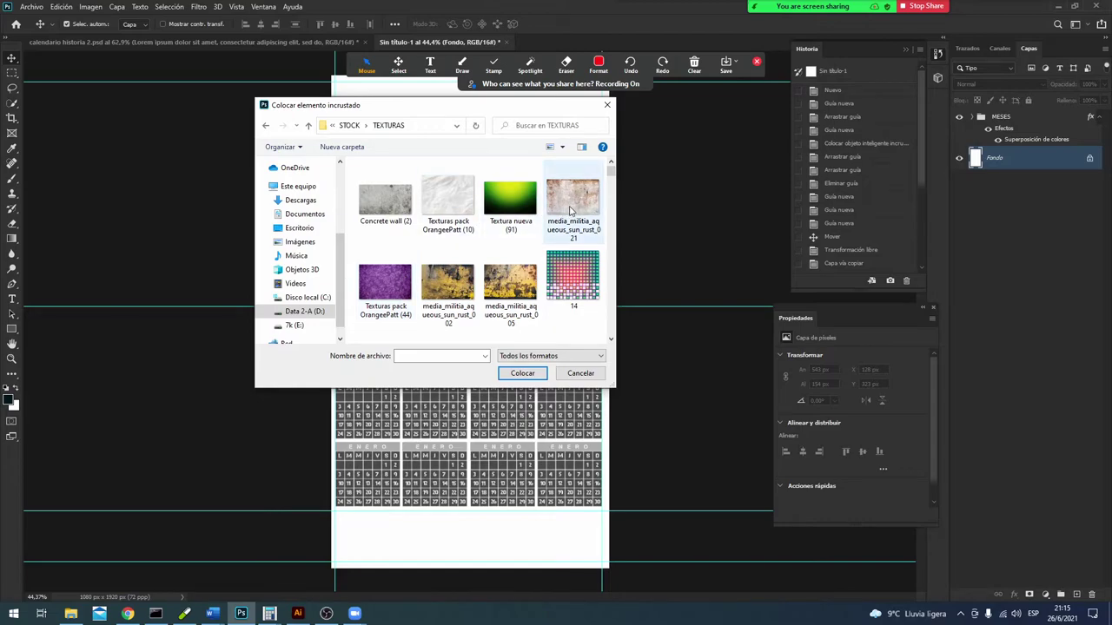
mouse_move(509, 282)
double_click(491, 276)
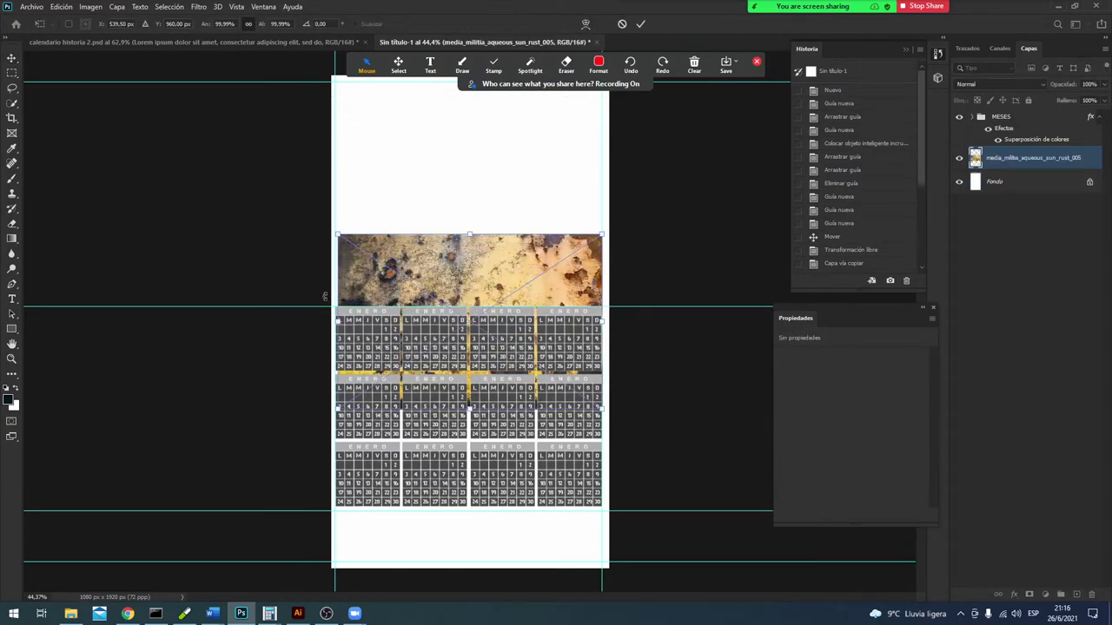
Step: Rotate the rust texture about -88°, scale it about 191% over the page, and commit
drag(324, 297, 510, 403)
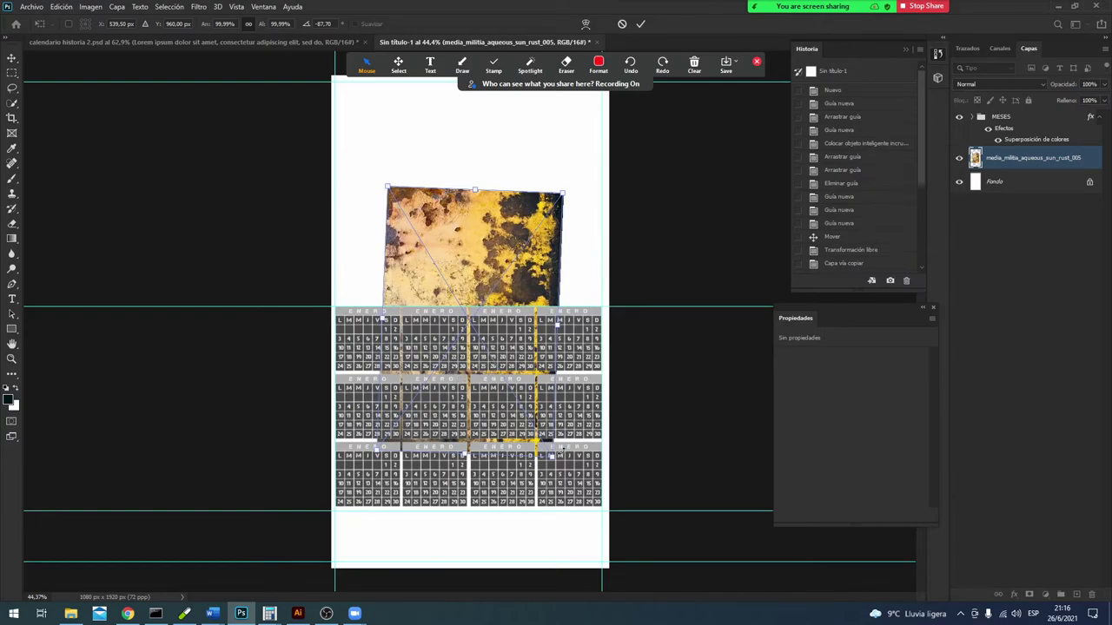
drag(552, 457, 713, 619)
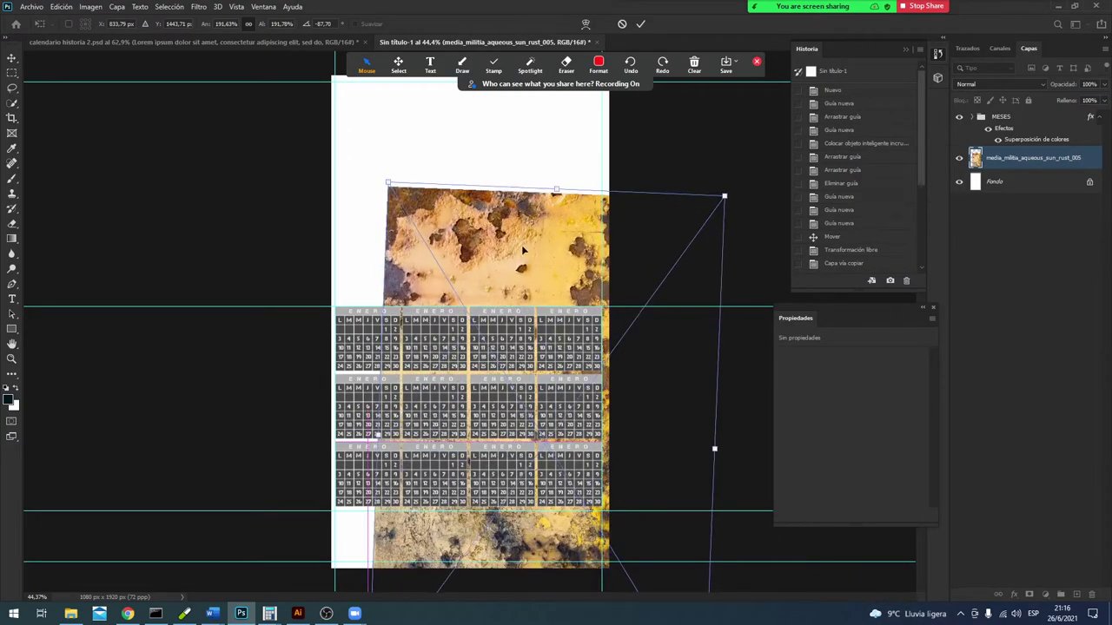
mouse_move(532, 274)
mouse_down()
mouse_move(450, 169)
mouse_move(454, 144)
mouse_up()
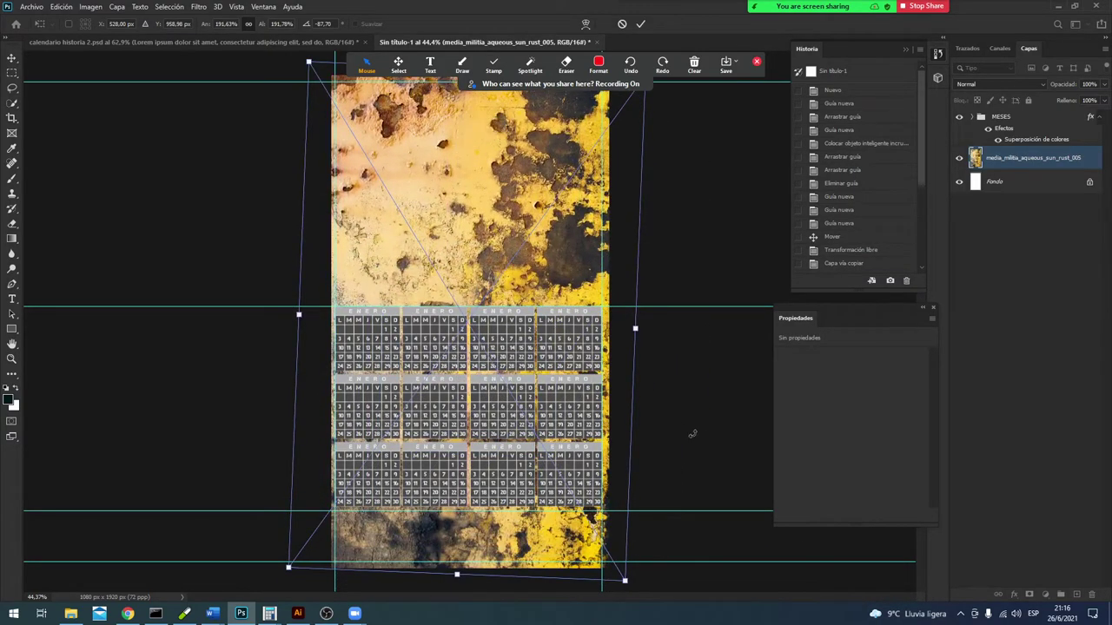
drag(693, 434, 695, 422)
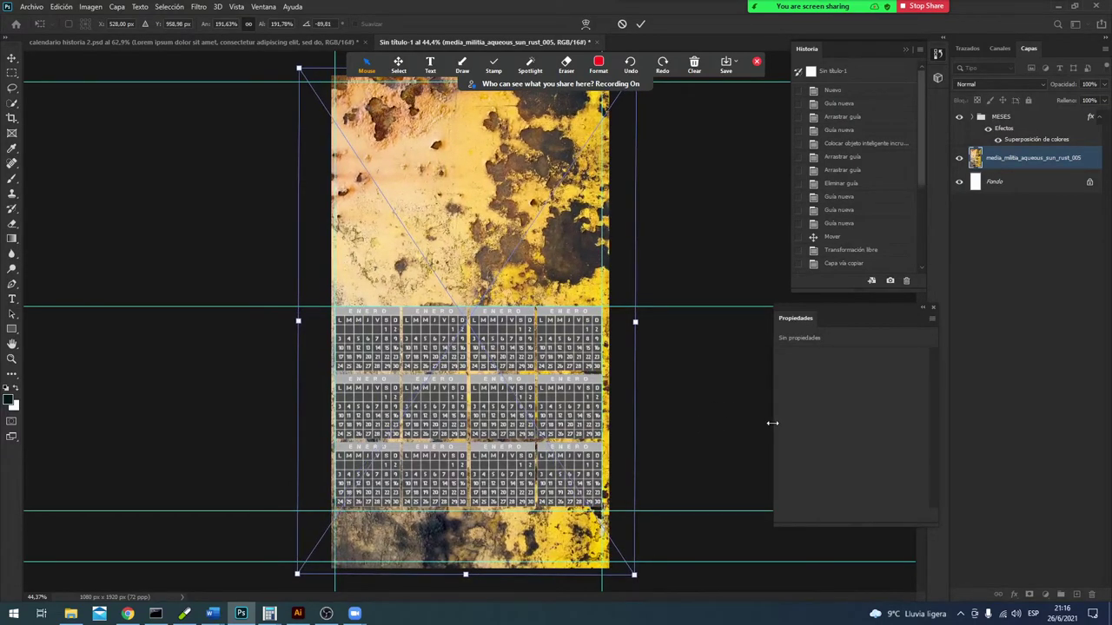
key(Return)
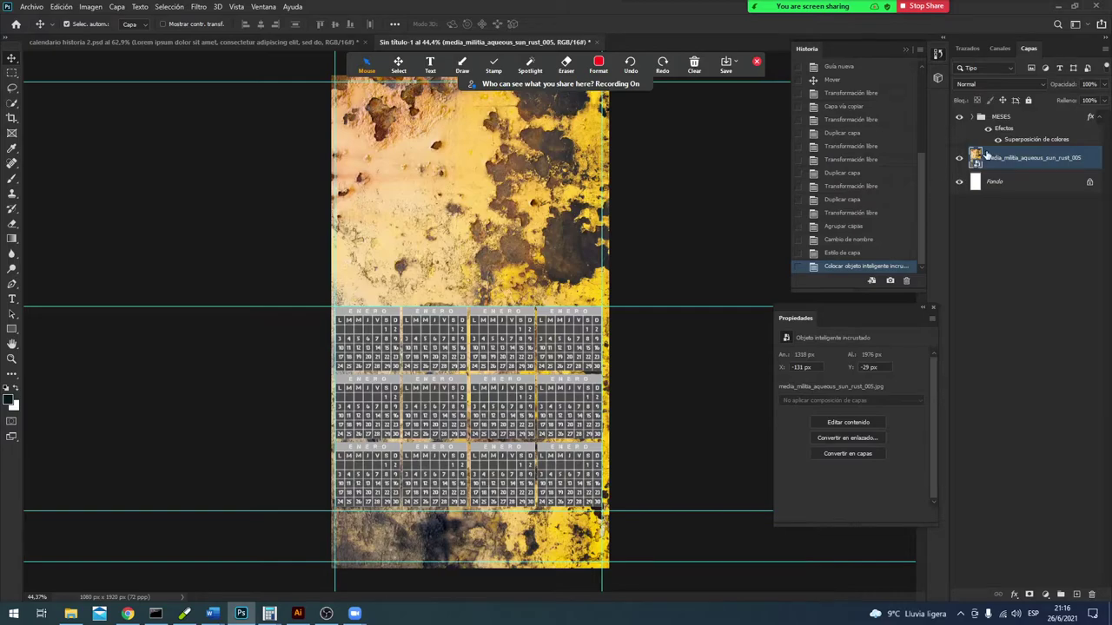
Step: Add a Relleno degradado 1 gradient fill layer using the Púrpura_19 pink-to-purple preset
click(116, 7)
mouse_move(152, 149)
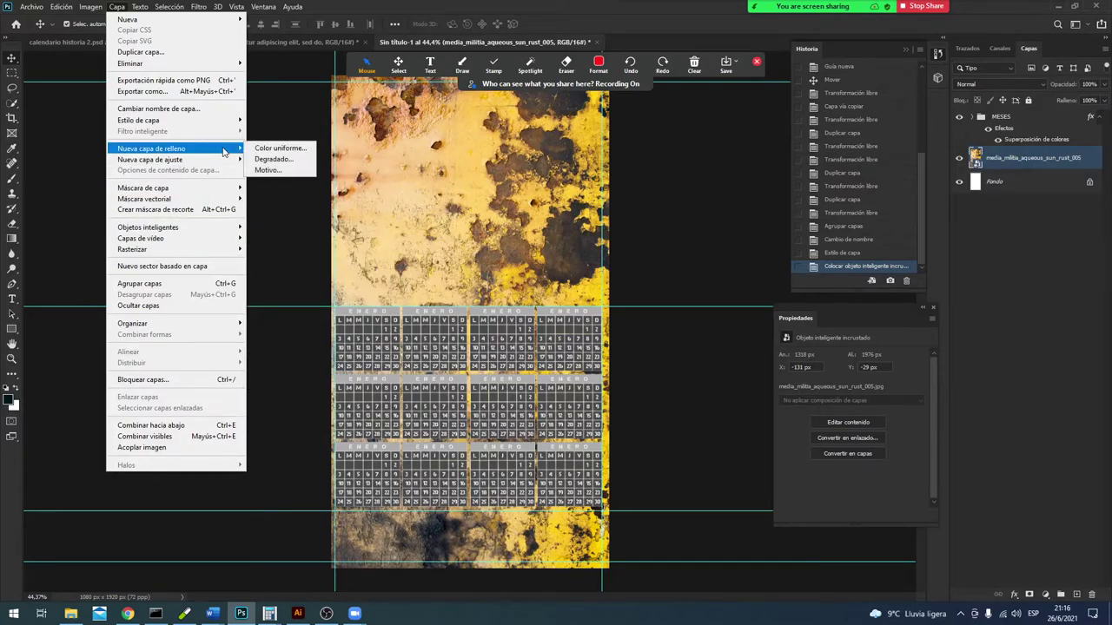
click(272, 161)
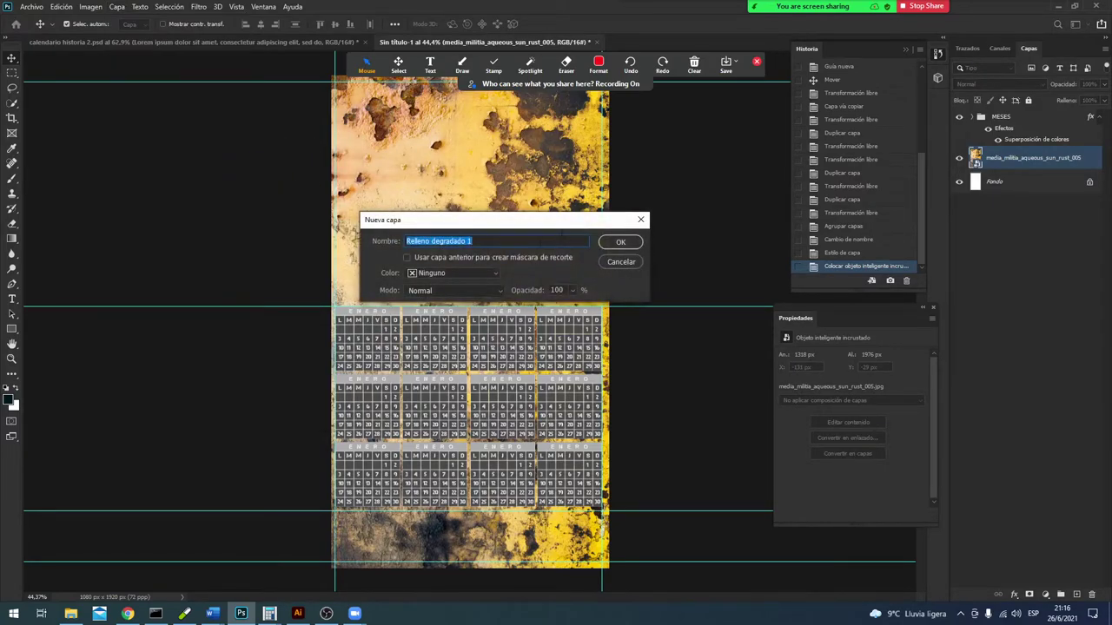
click(634, 243)
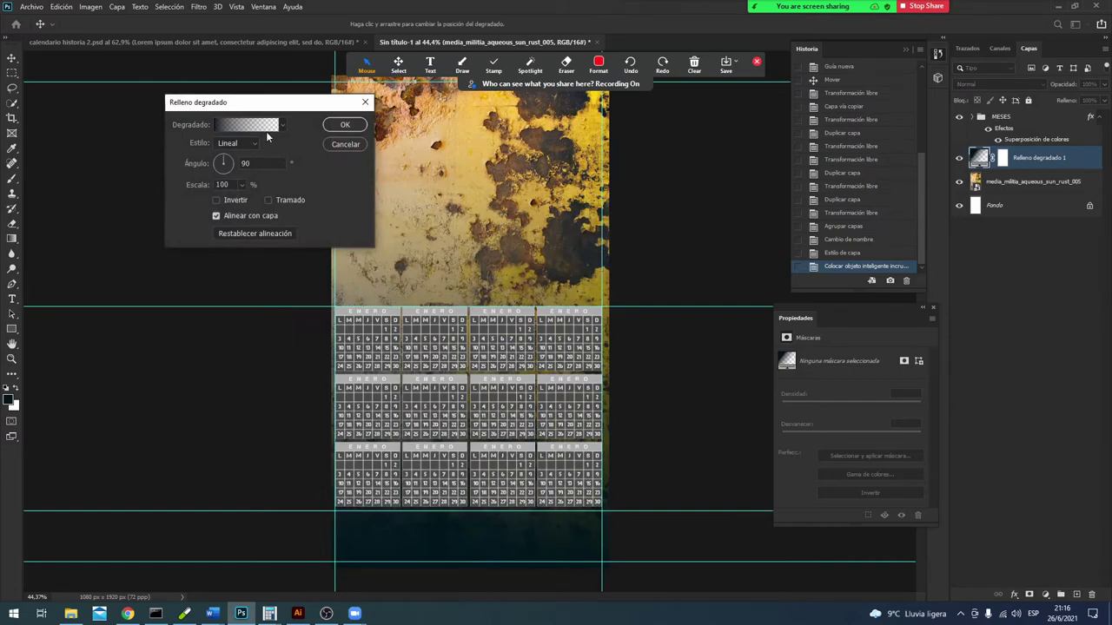
click(253, 128)
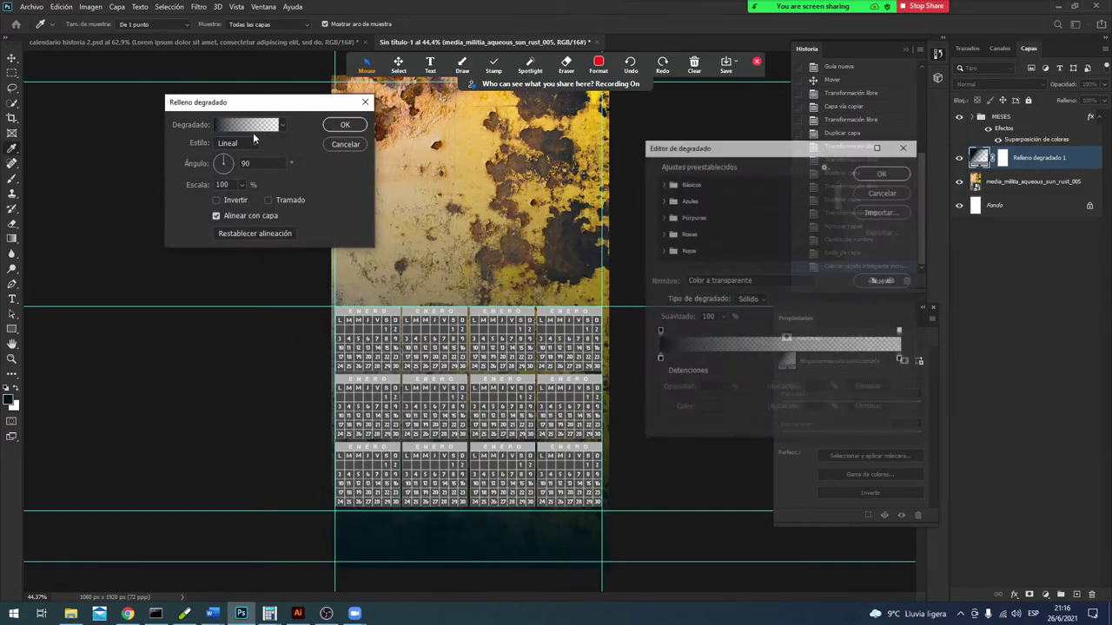
click(669, 217)
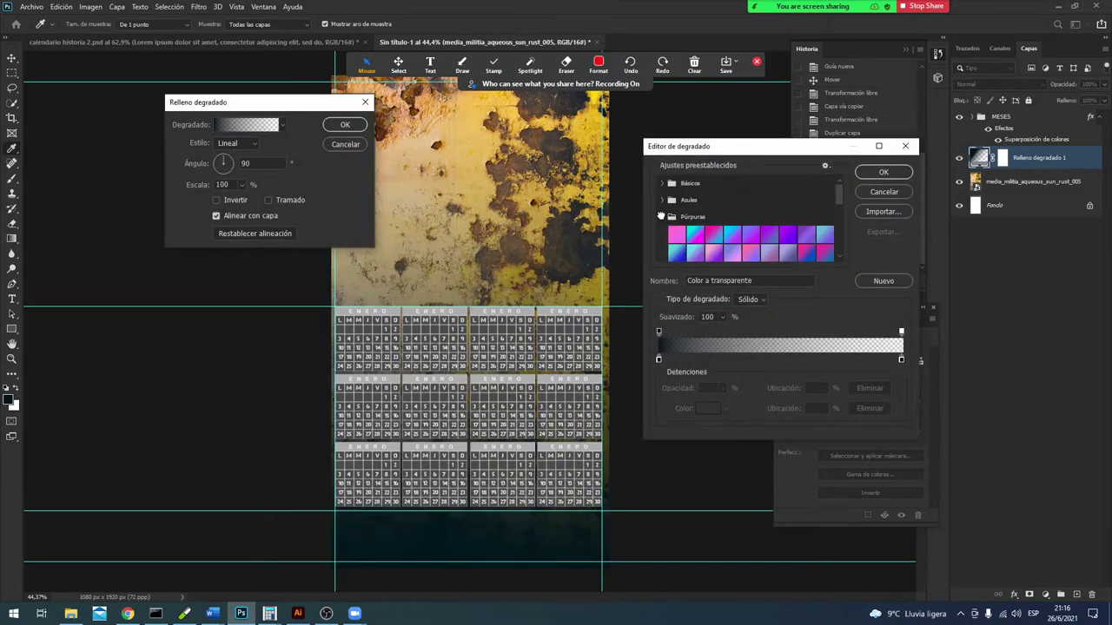
click(714, 240)
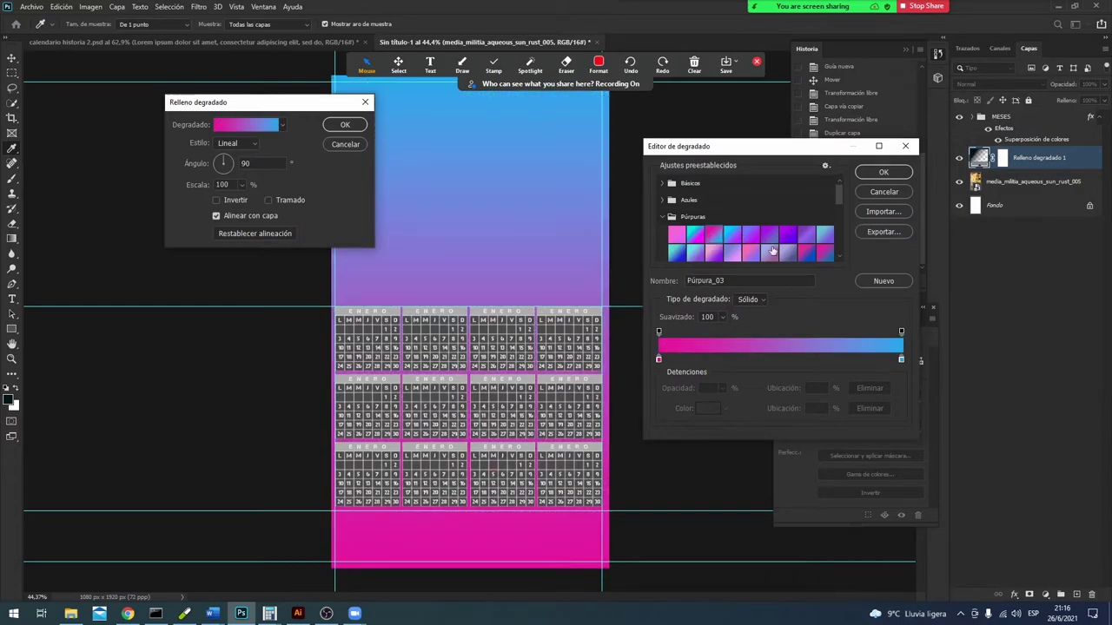
scroll(772, 247, down, 1)
scroll(742, 258, down, 1)
click(734, 226)
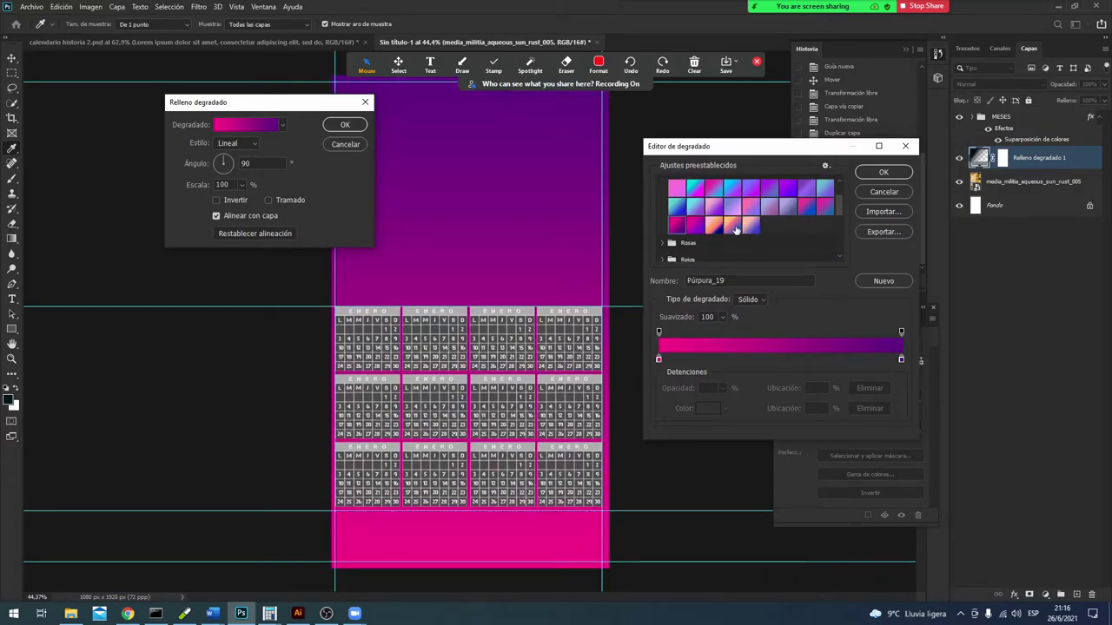
click(879, 173)
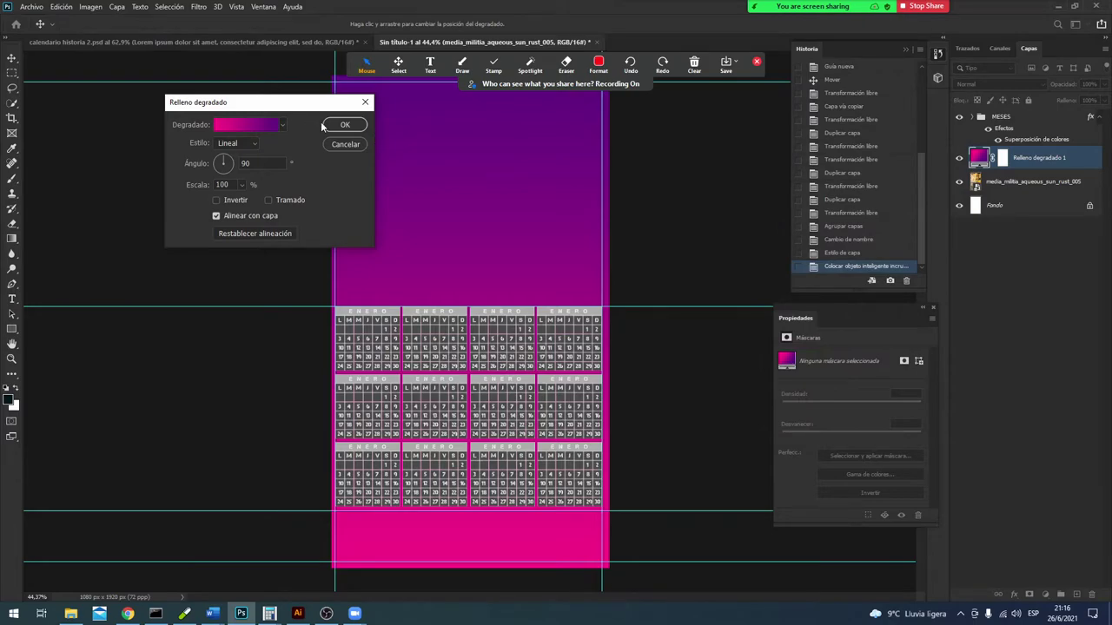
click(345, 126)
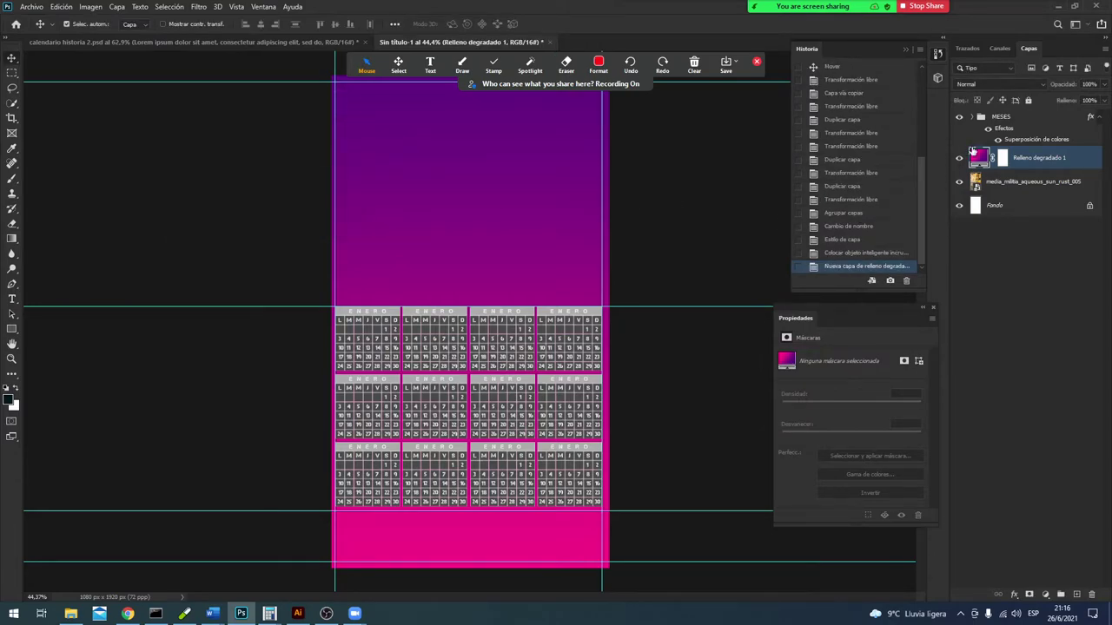
Step: Set the gradient layer to Multiply and lower the rust texture's opacity to about 51%
click(998, 84)
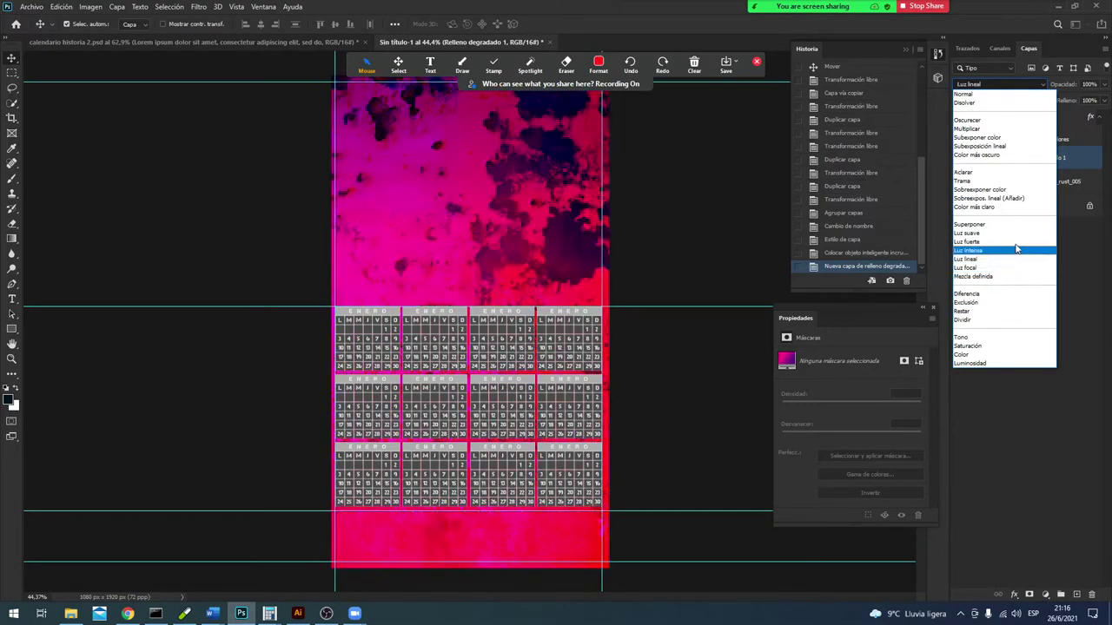
click(1010, 131)
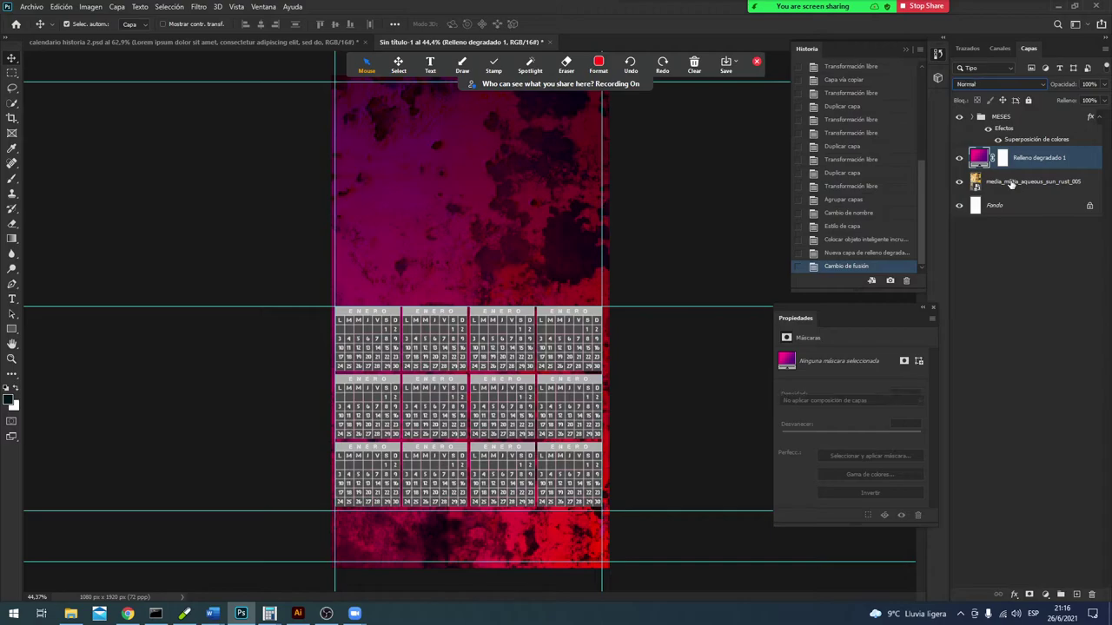
click(1006, 181)
click(1103, 85)
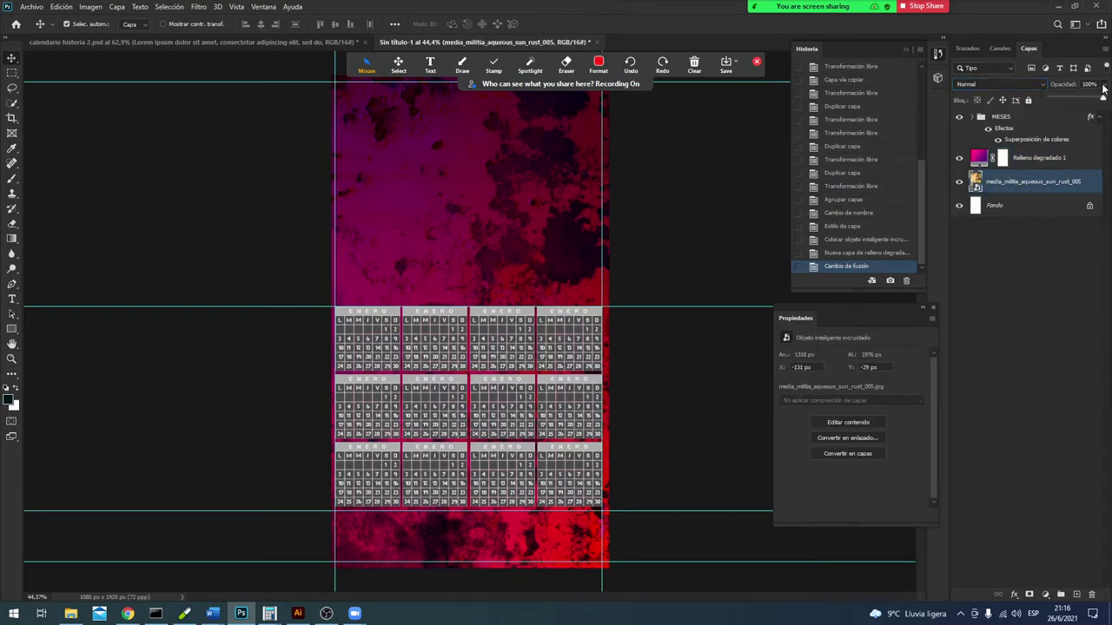
click(1081, 100)
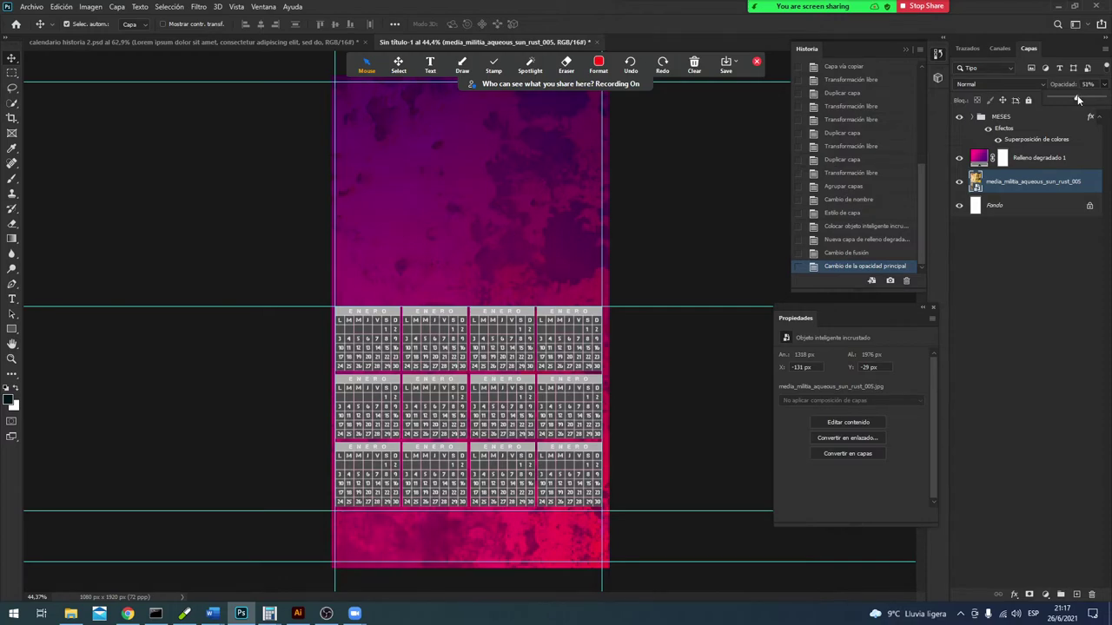
click(1043, 189)
Step: Select the MESES calendar group and bring up its blend-mode list
click(1031, 324)
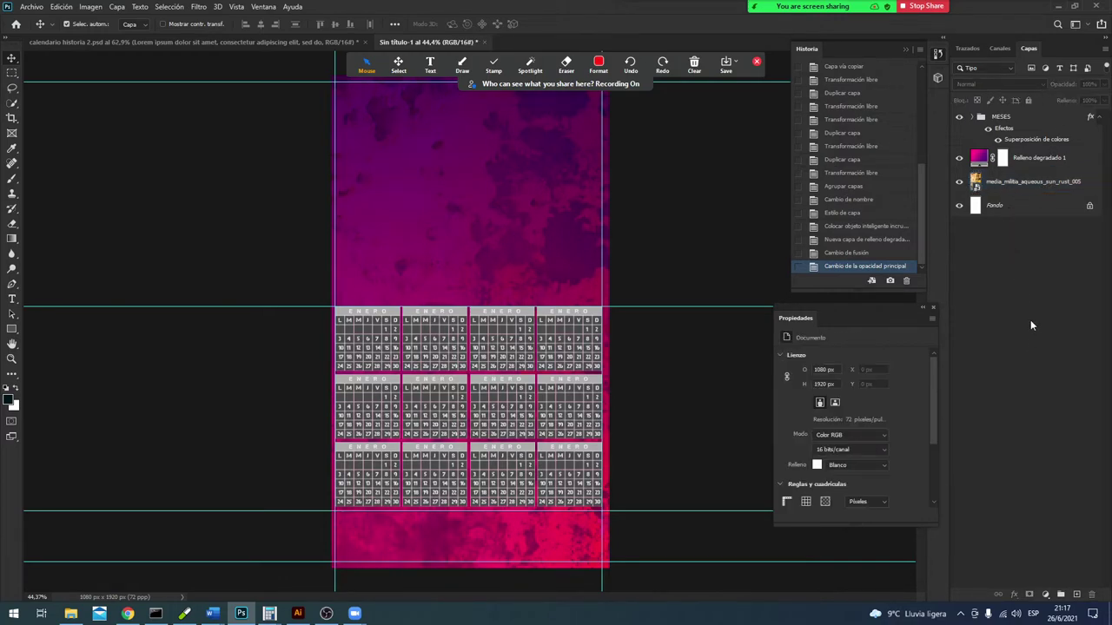
click(1008, 117)
click(1026, 85)
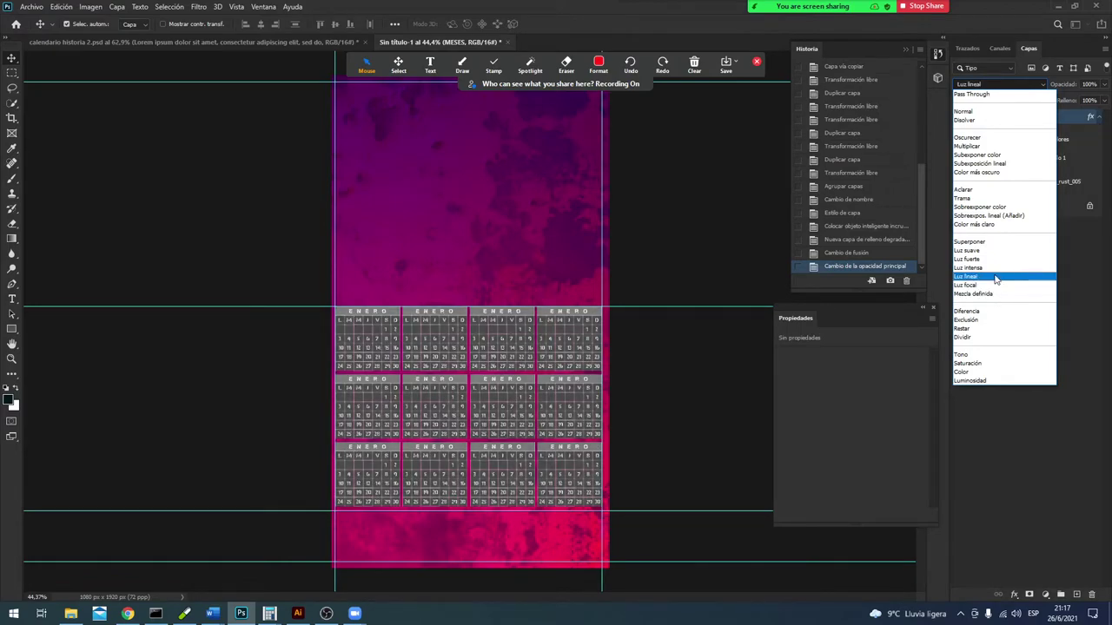
Step: Disable the MESES group's grey colour overlay and set its blend mode to Aclarar
click(1063, 215)
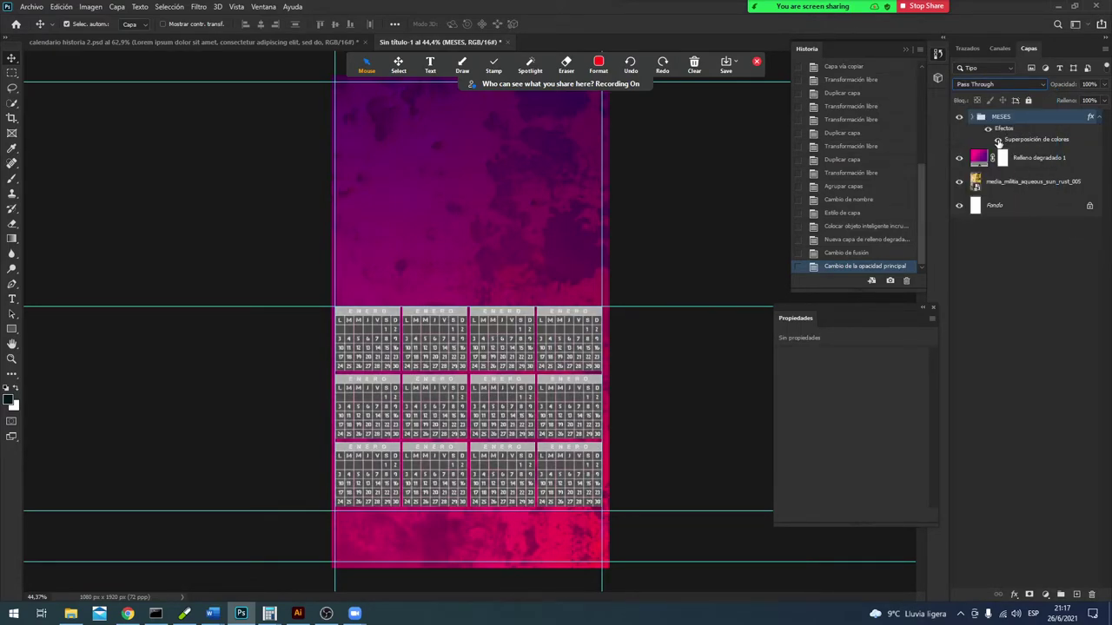
click(998, 140)
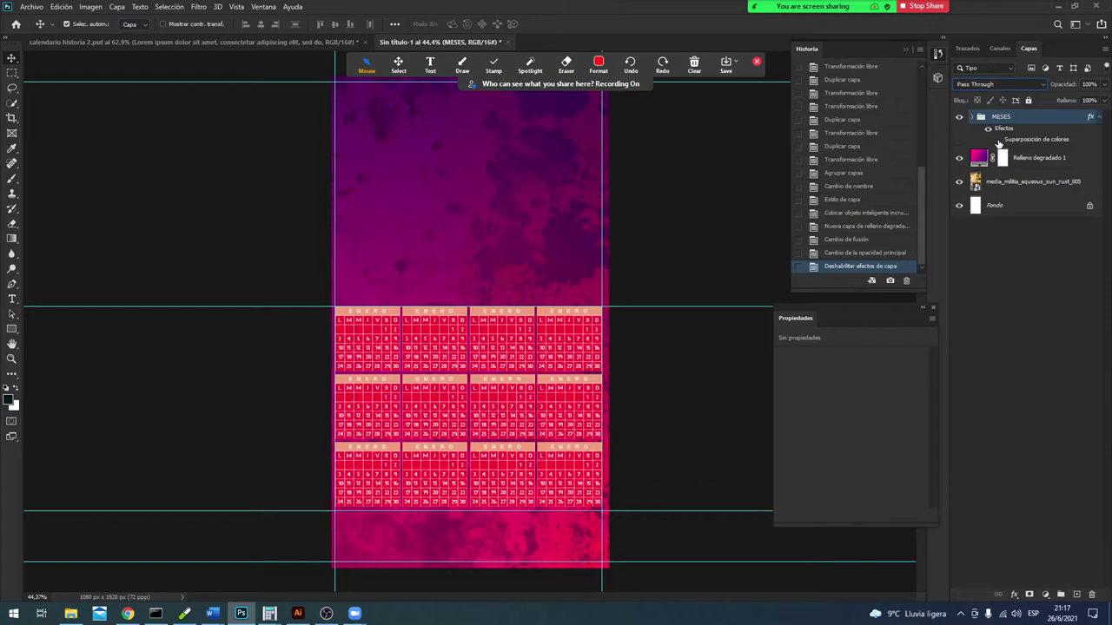
click(1033, 85)
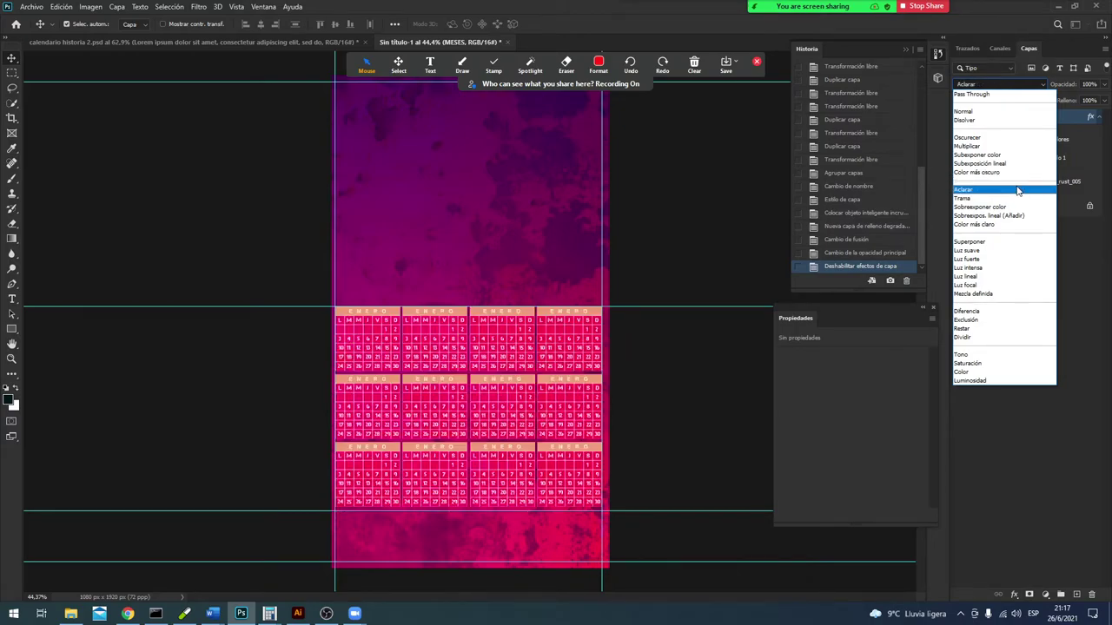
click(1018, 191)
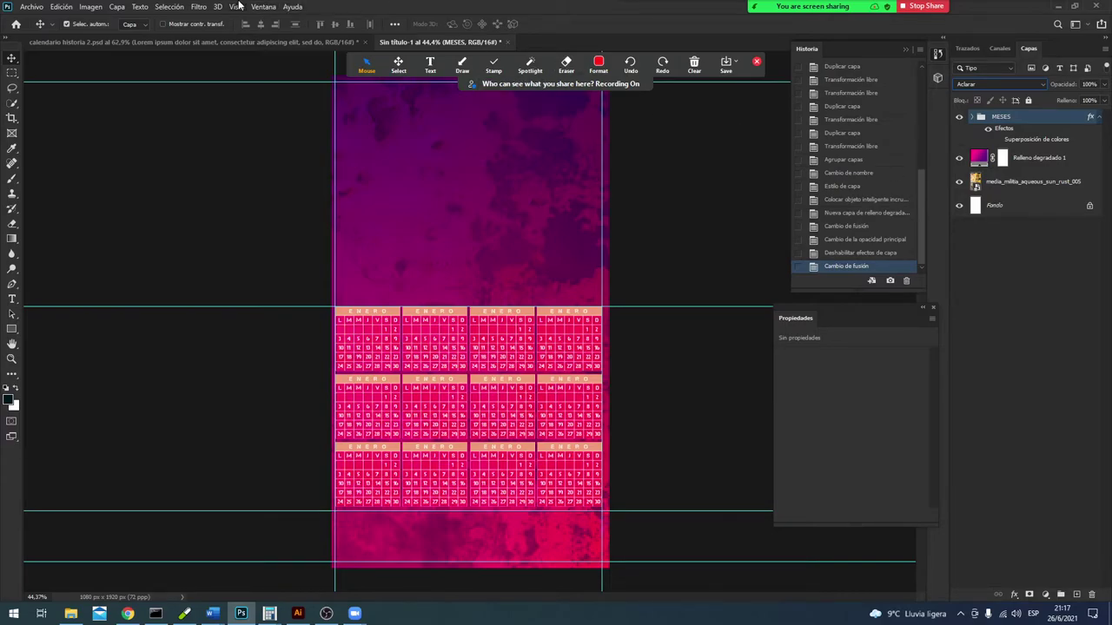
Step: Place Embedded the autumn-avenue-fall-16622 photo from the STOCK > Varias folder
click(33, 7)
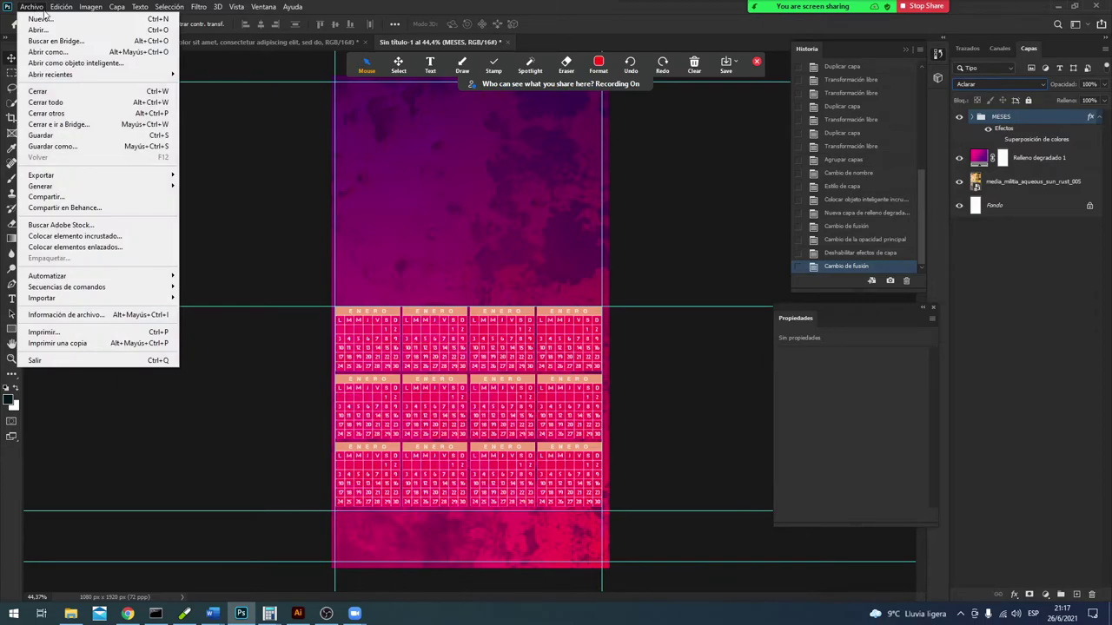
click(139, 235)
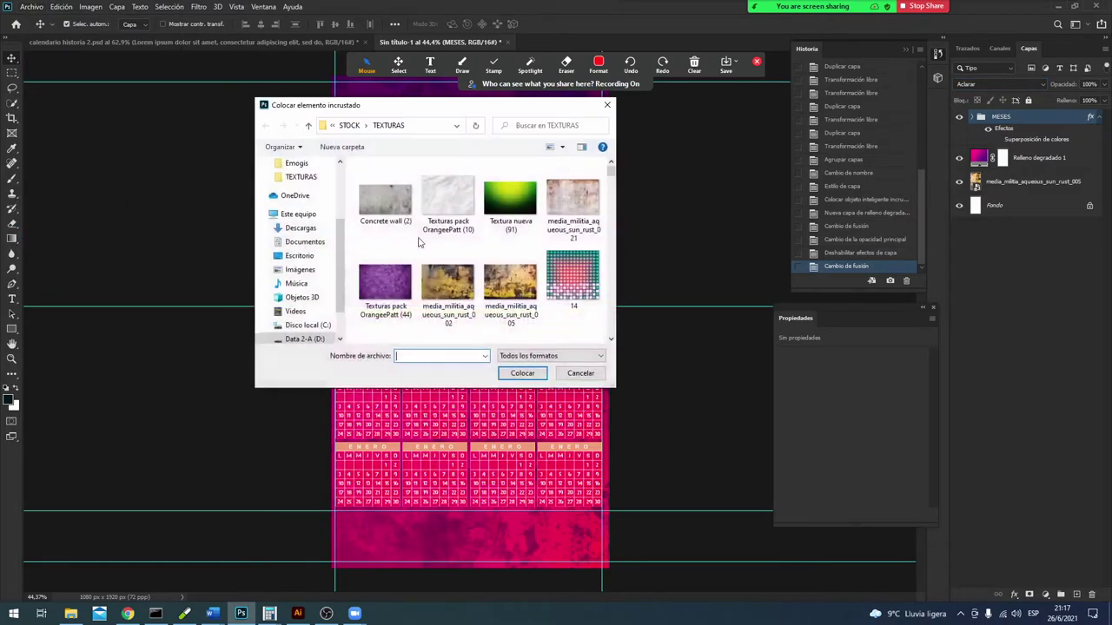
scroll(461, 227, down, 2)
scroll(462, 226, down, 3)
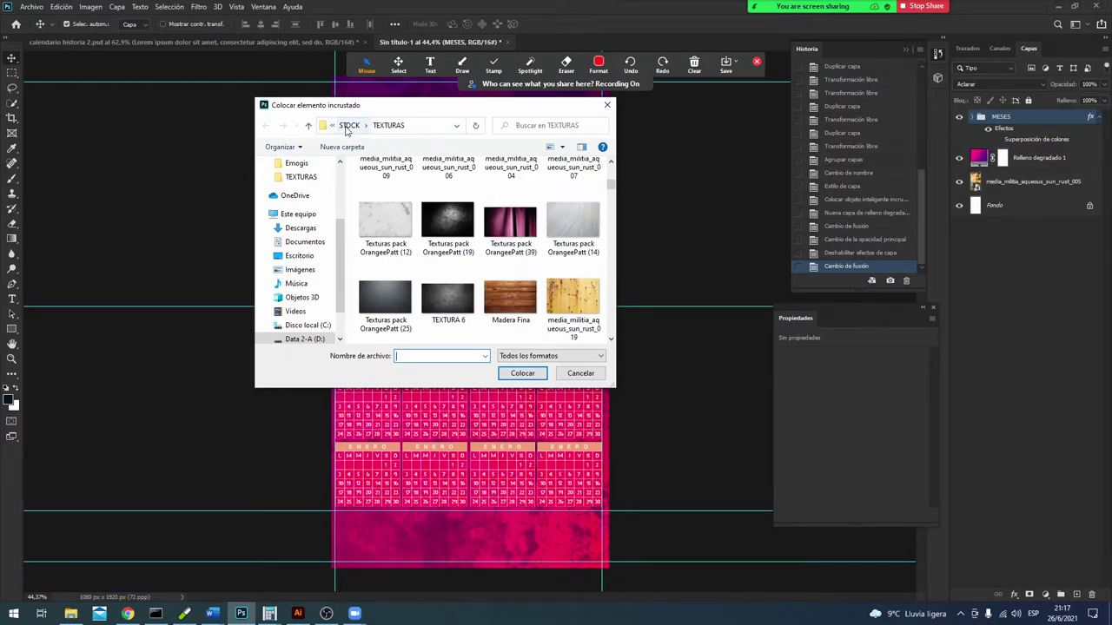
click(348, 126)
scroll(451, 277, down, 1)
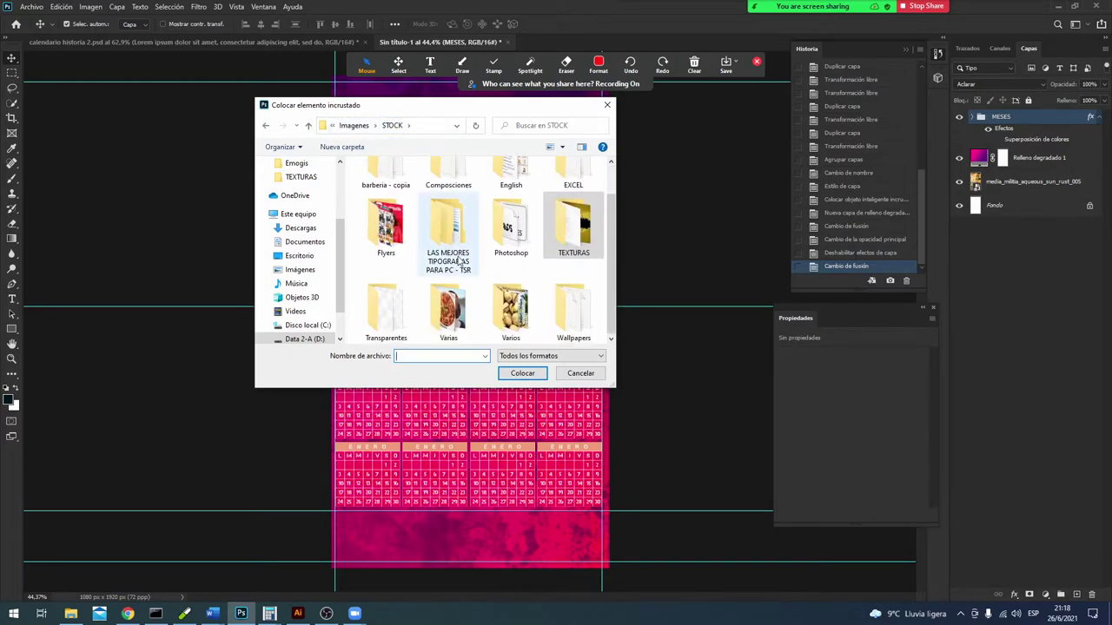
double_click(459, 318)
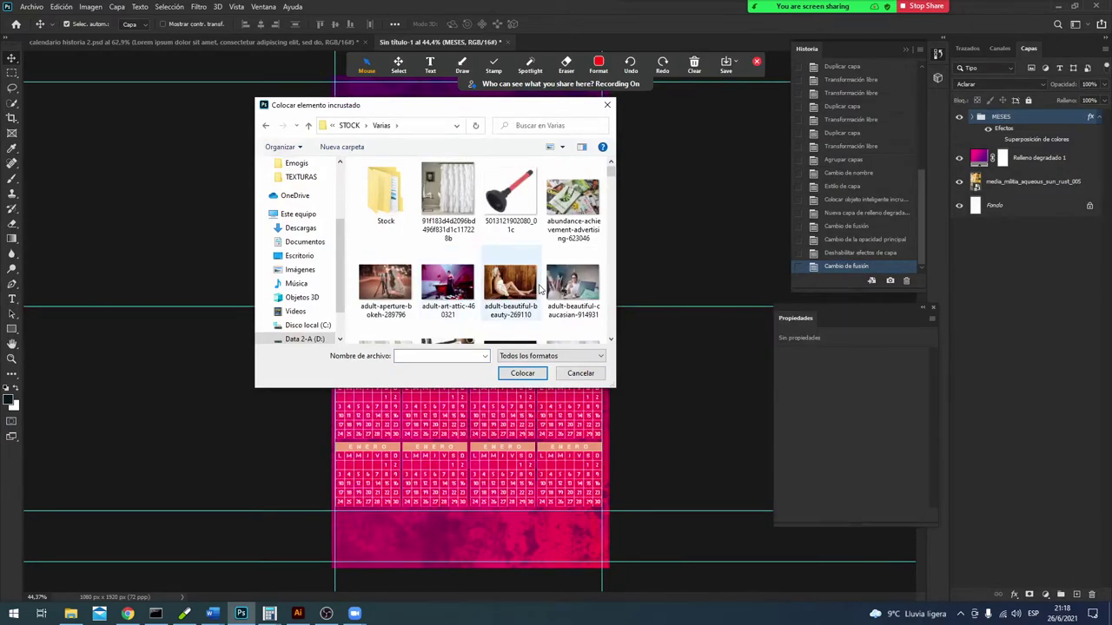
scroll(512, 298, down, 1)
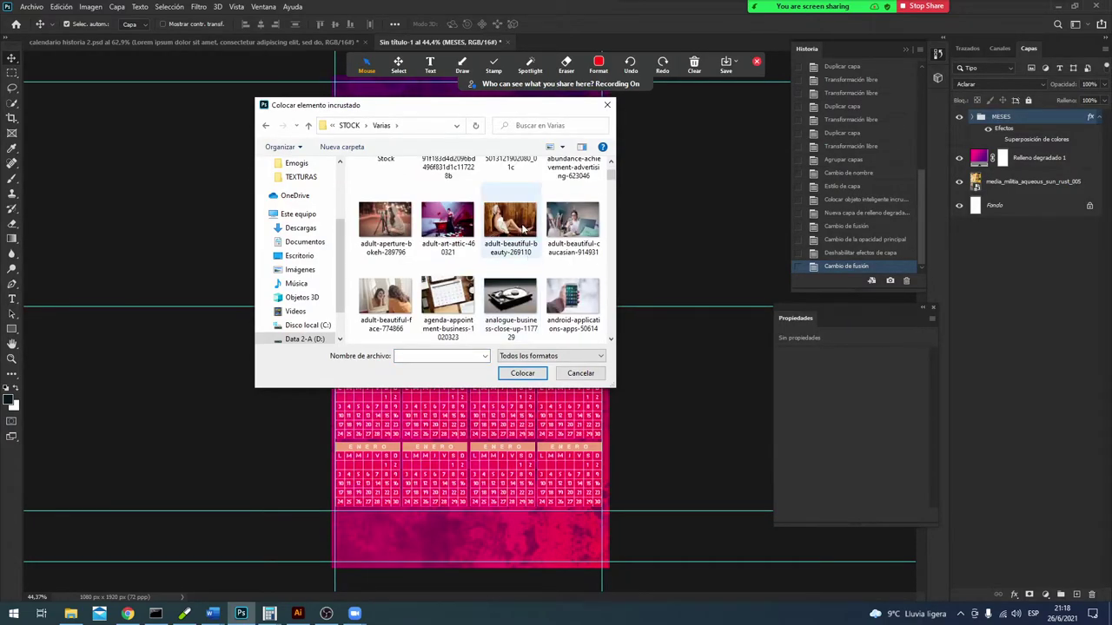
scroll(388, 227, down, 1)
scroll(388, 227, down, 2)
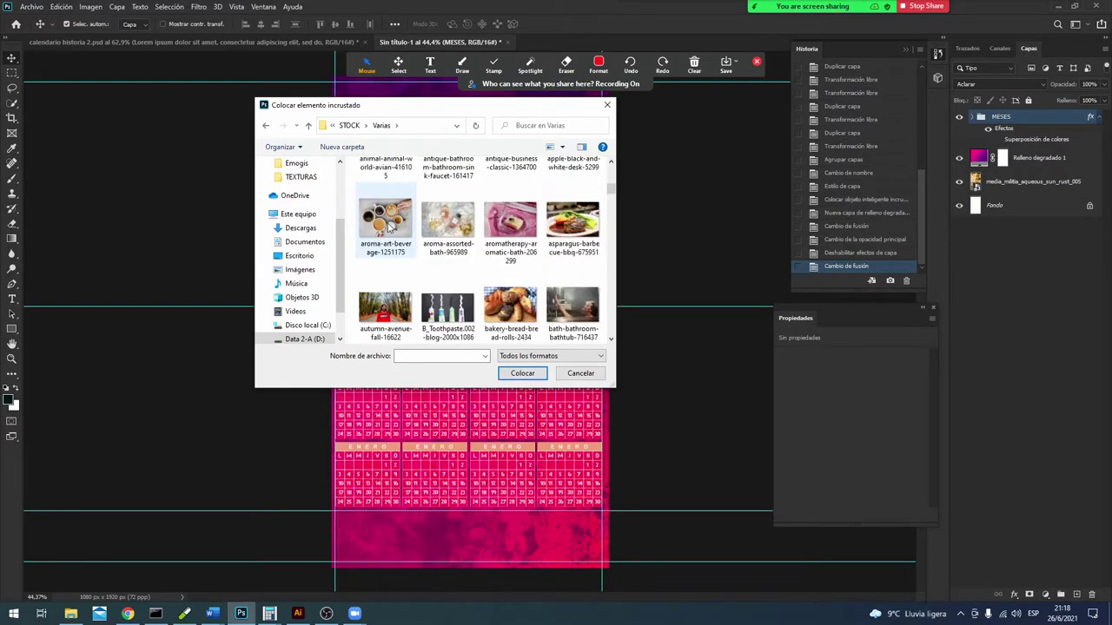
scroll(388, 227, down, 1)
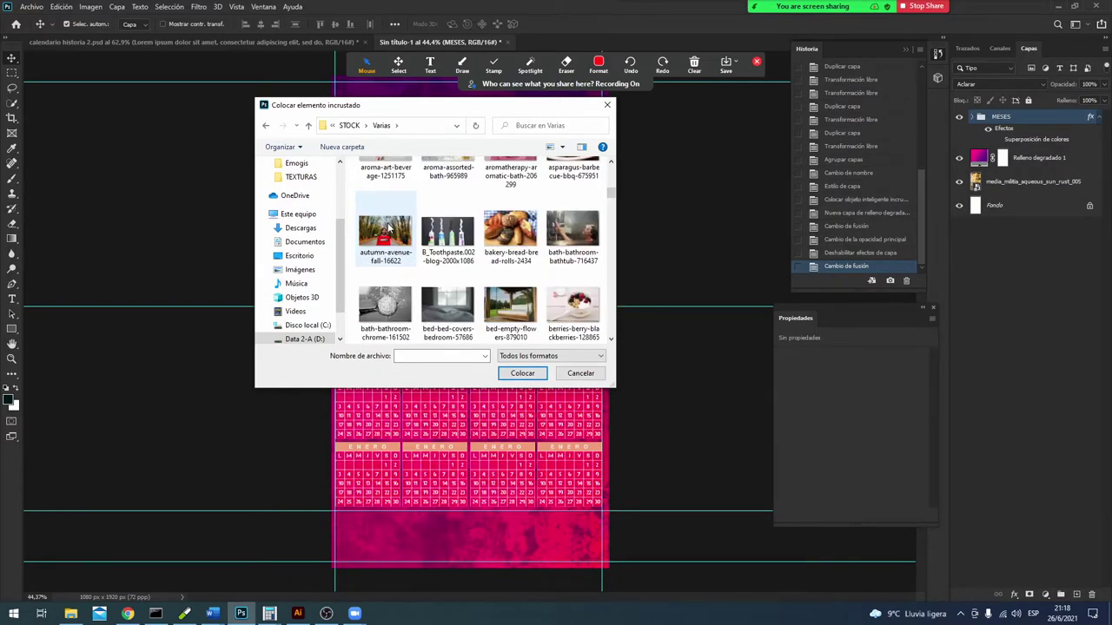
scroll(388, 226, down, 2)
scroll(395, 218, up, 1)
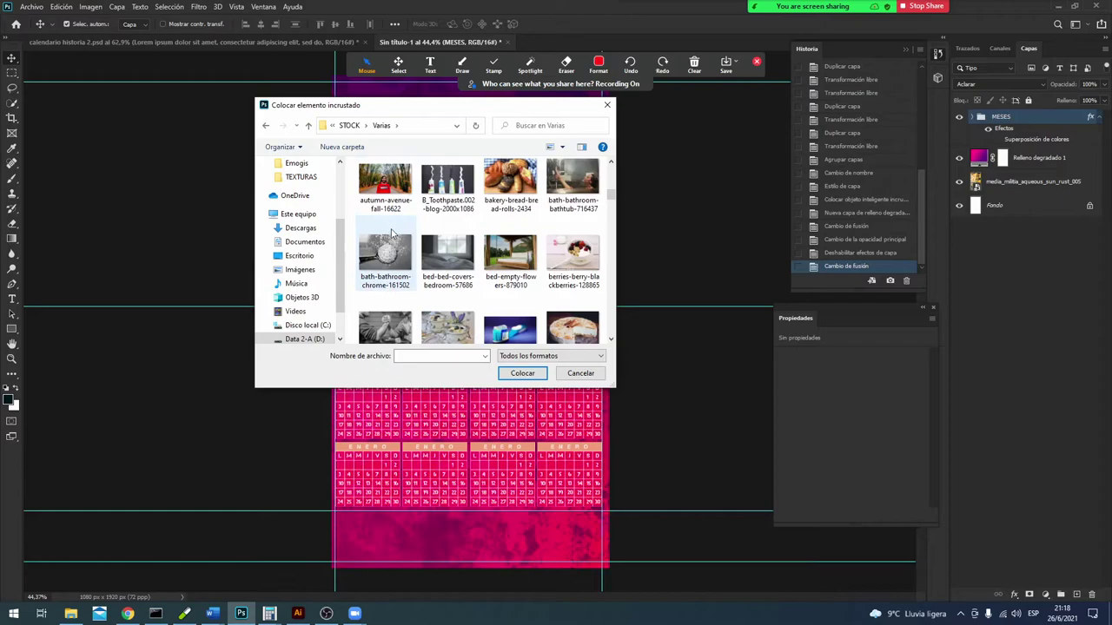
double_click(386, 184)
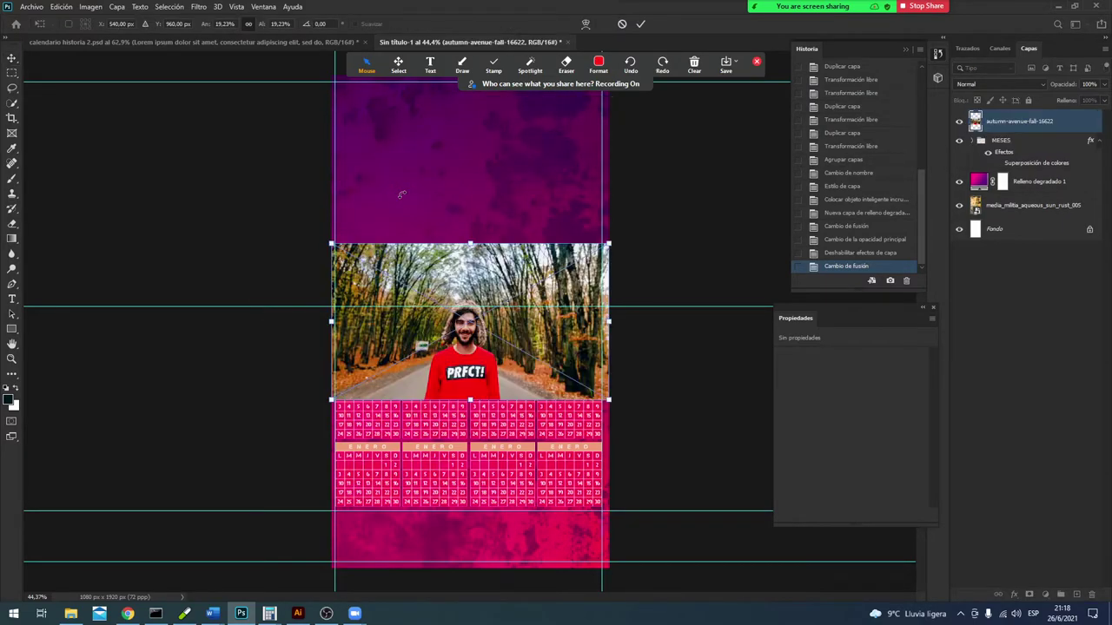
Step: Move and slightly shrink the autumn photo to sit above the ENERO grids, then commit
mouse_move(455, 347)
mouse_down()
mouse_move(469, 203)
mouse_move(460, 200)
mouse_up()
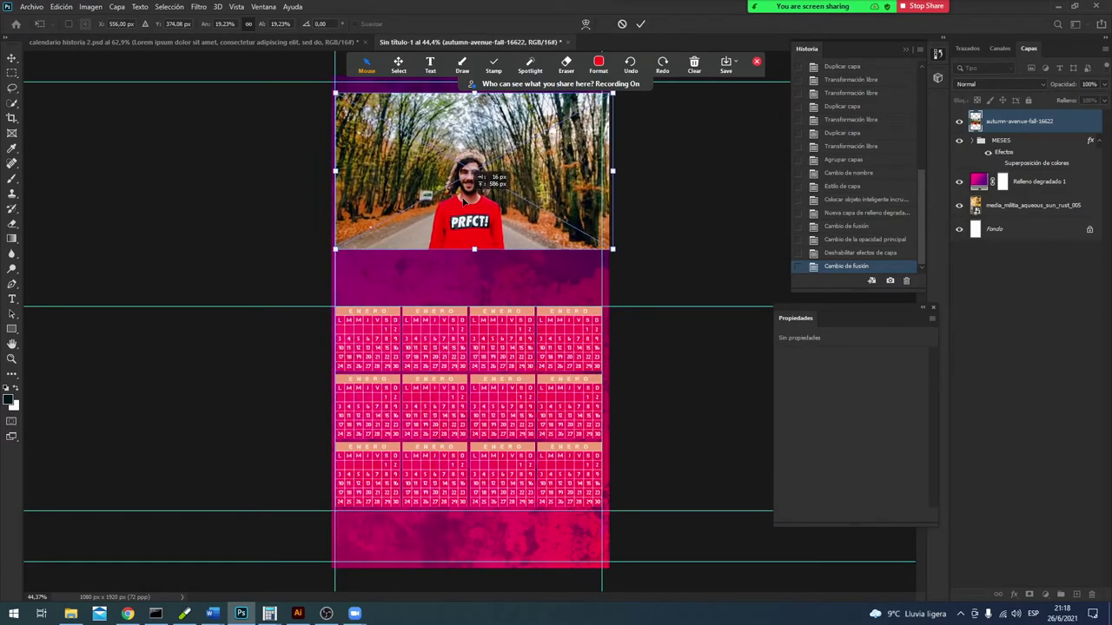
drag(611, 249, 599, 242)
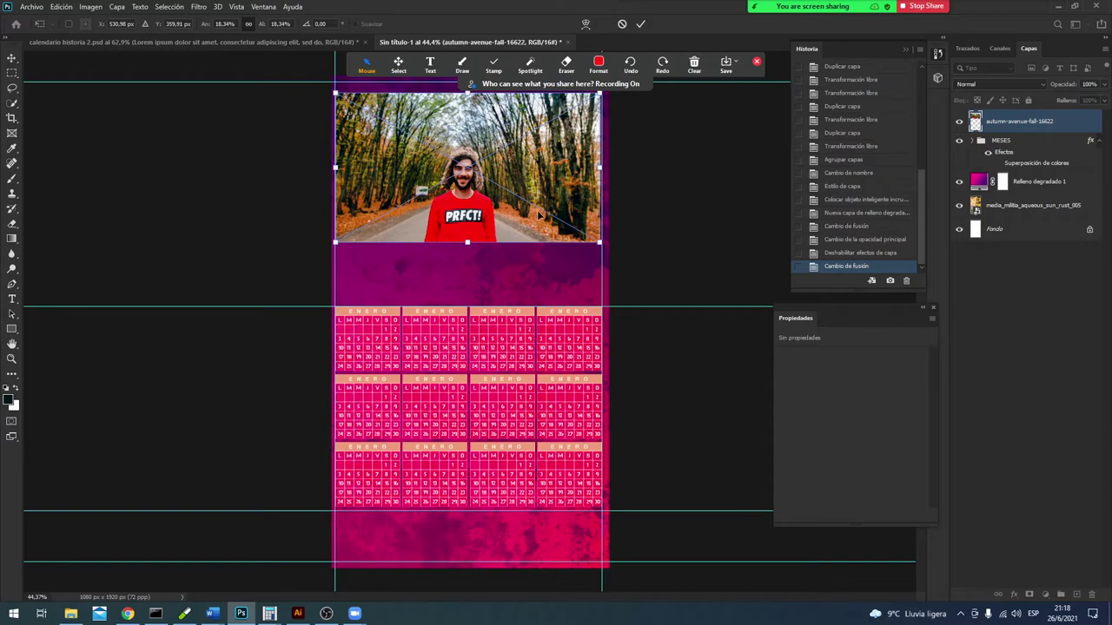
drag(539, 215, 544, 250)
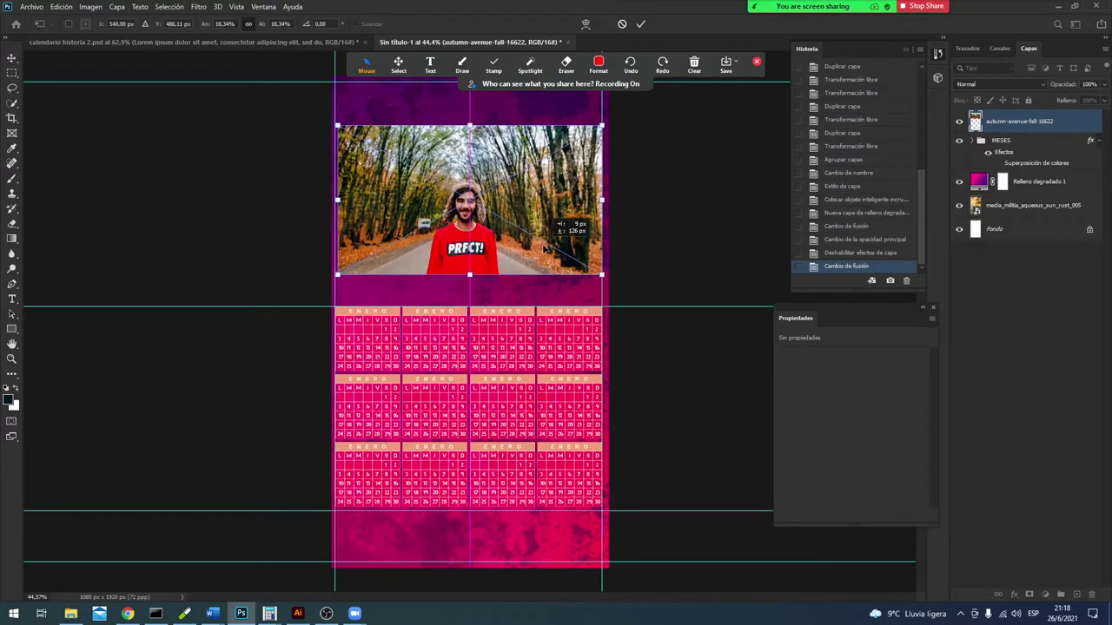
click(640, 24)
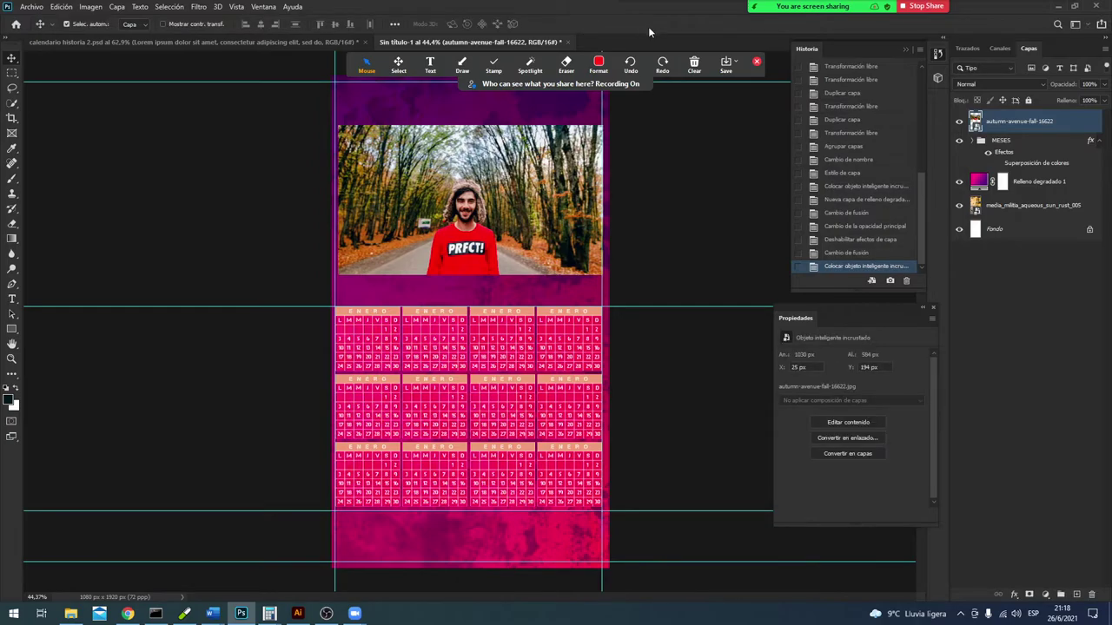
Step: Give the photo layer a white 9 px Stroke through Blending Options
right_click(998, 128)
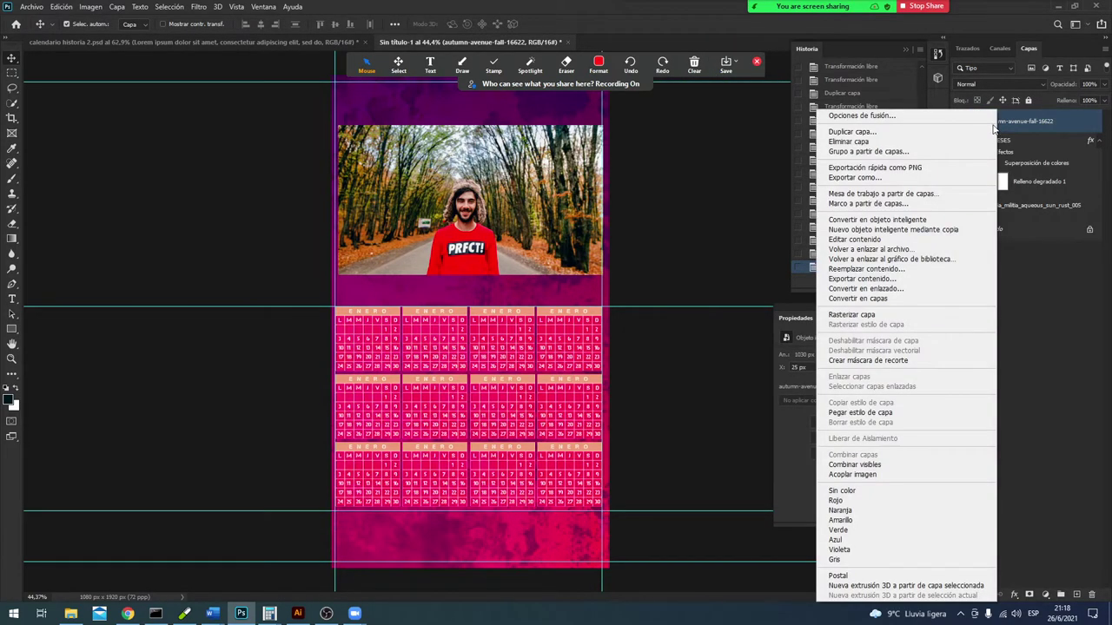
click(898, 115)
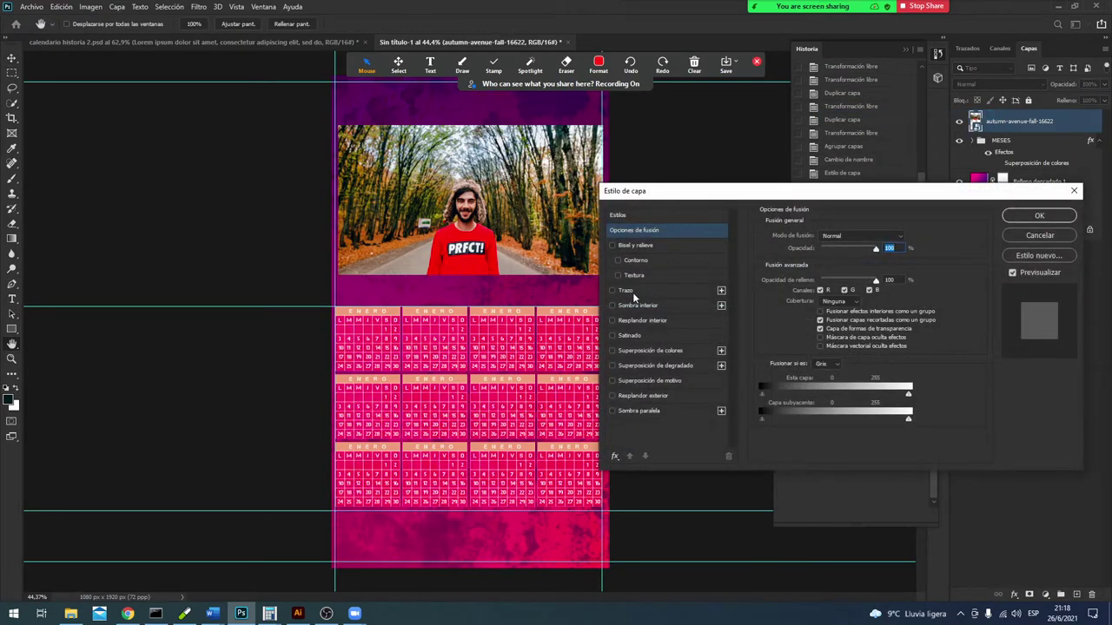
click(625, 291)
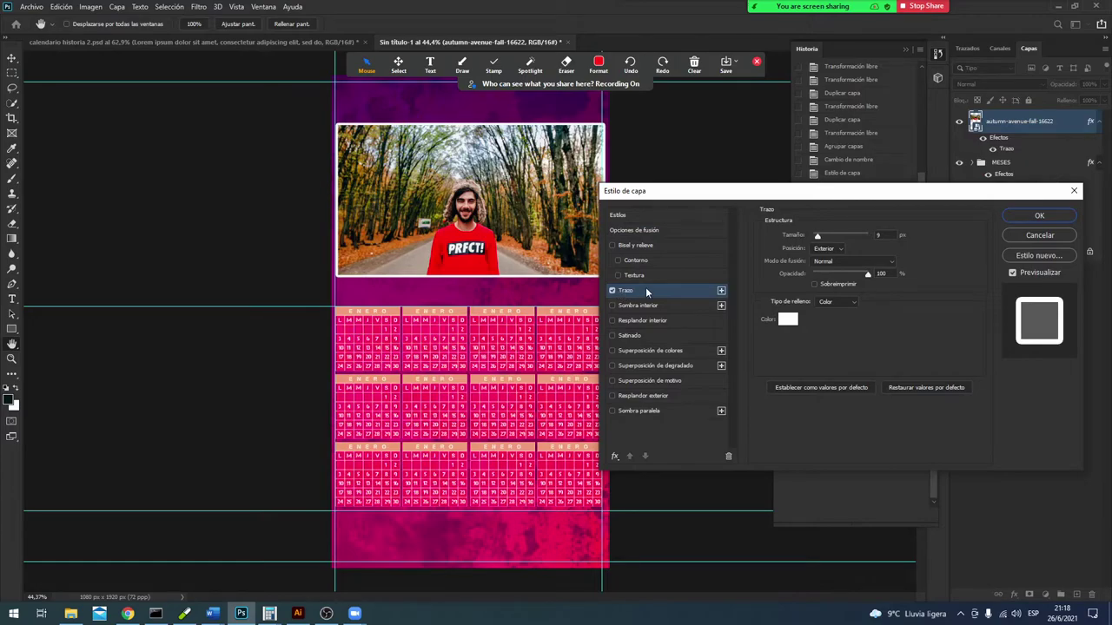
double_click(878, 234)
click(1014, 217)
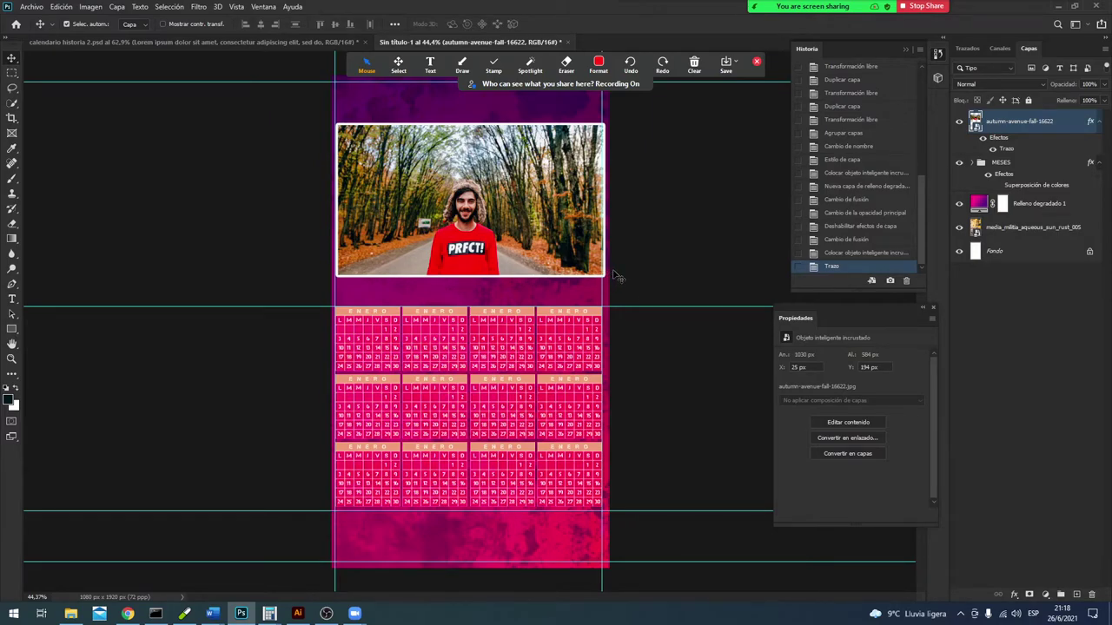
Step: Shrink the photo slightly more with Free Transform and confirm
key(ctrl+t)
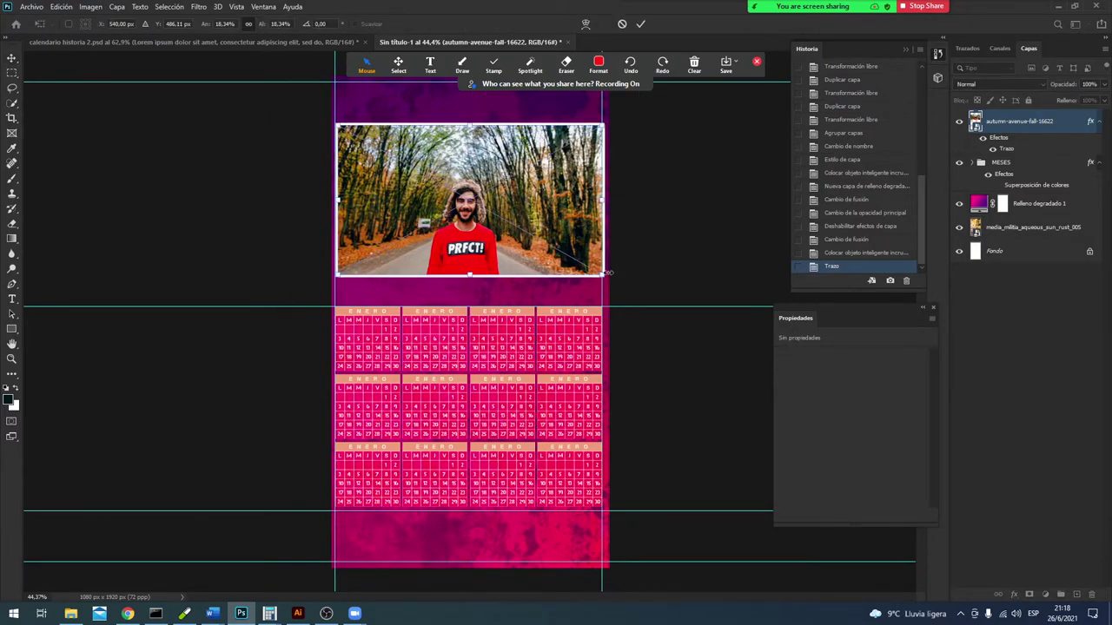
drag(602, 276, 597, 274)
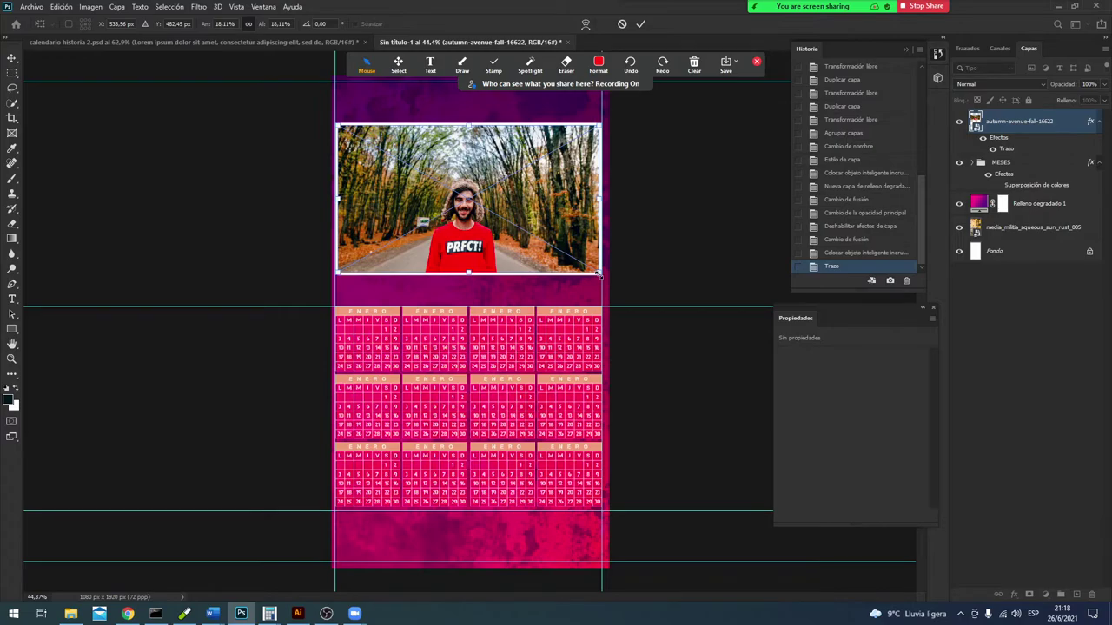
key(Return)
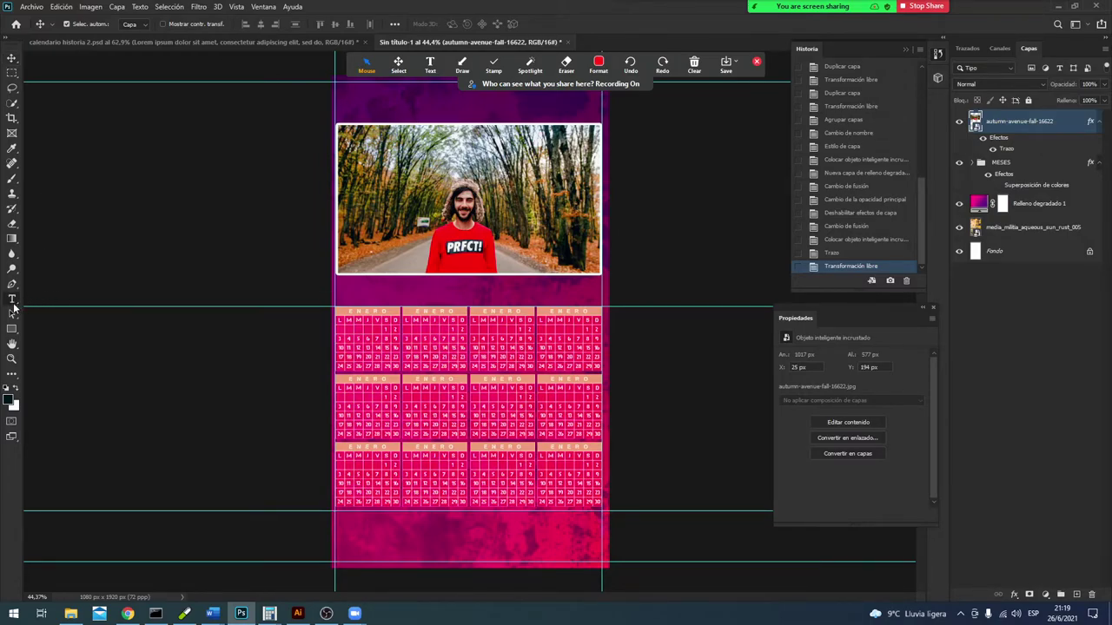
Step: Write a white CALENDARIO title at the poster top, removing the year
click(13, 302)
click(352, 102)
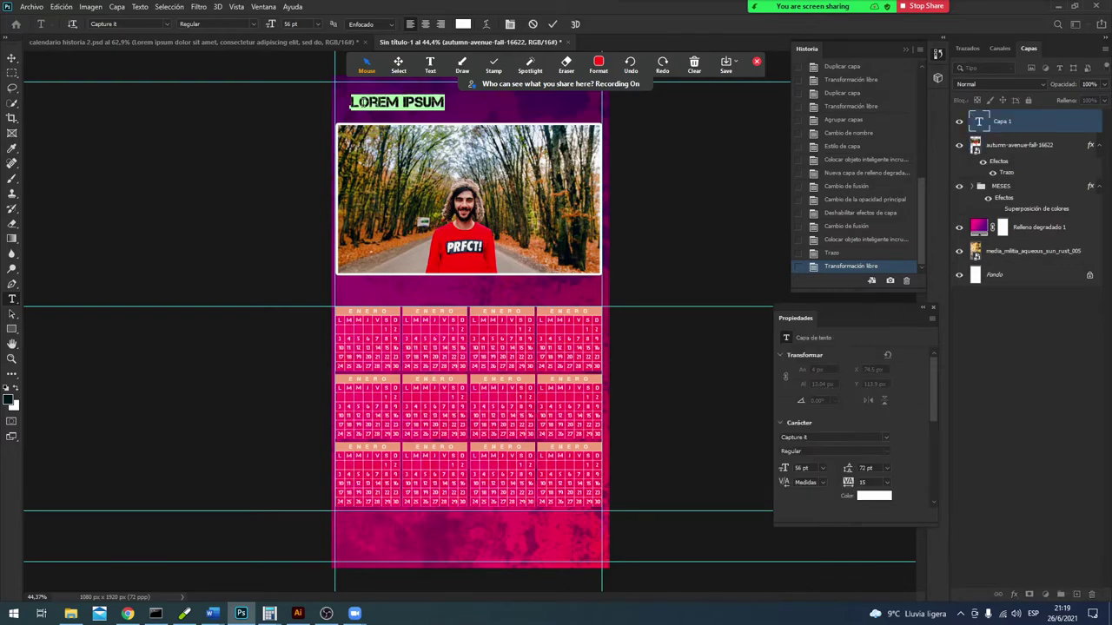
text(CAL)
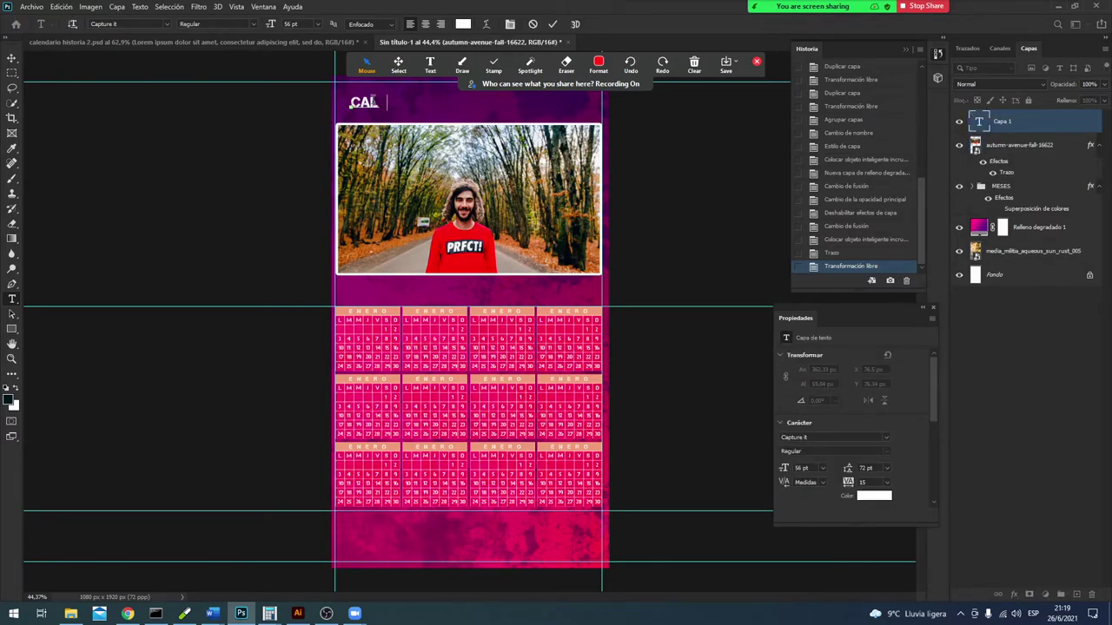
text(ENDARIO )
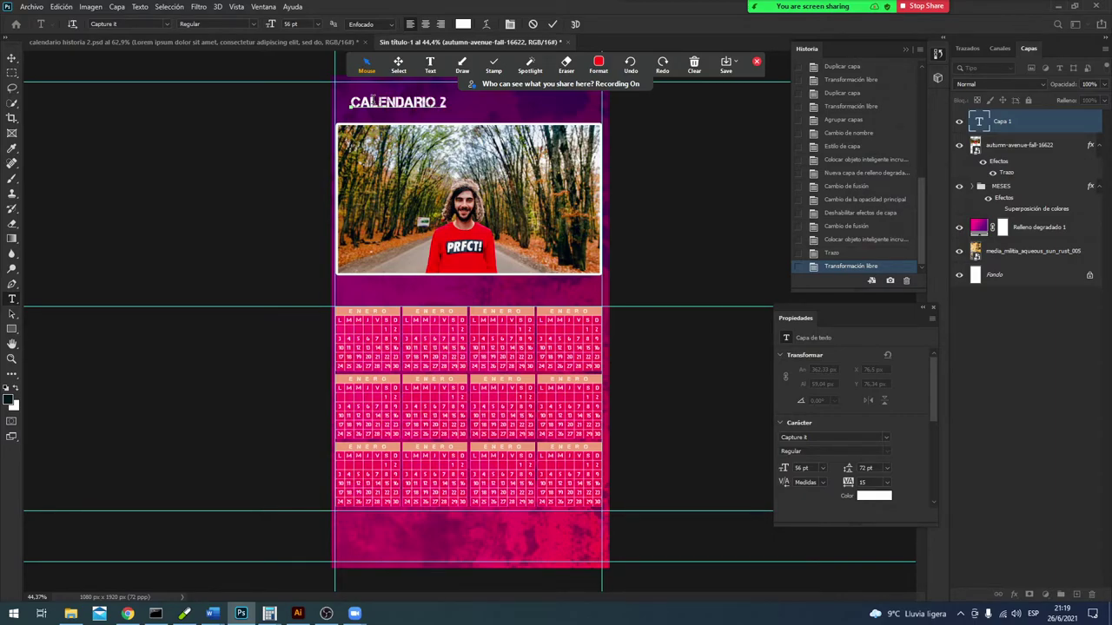
text(2022)
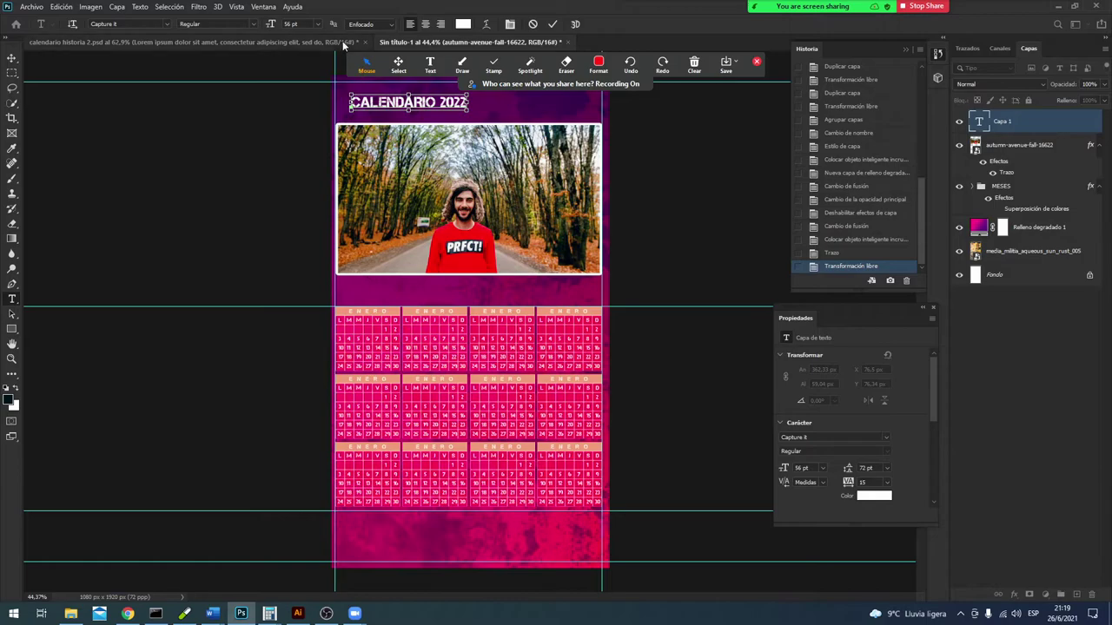
double_click(441, 102)
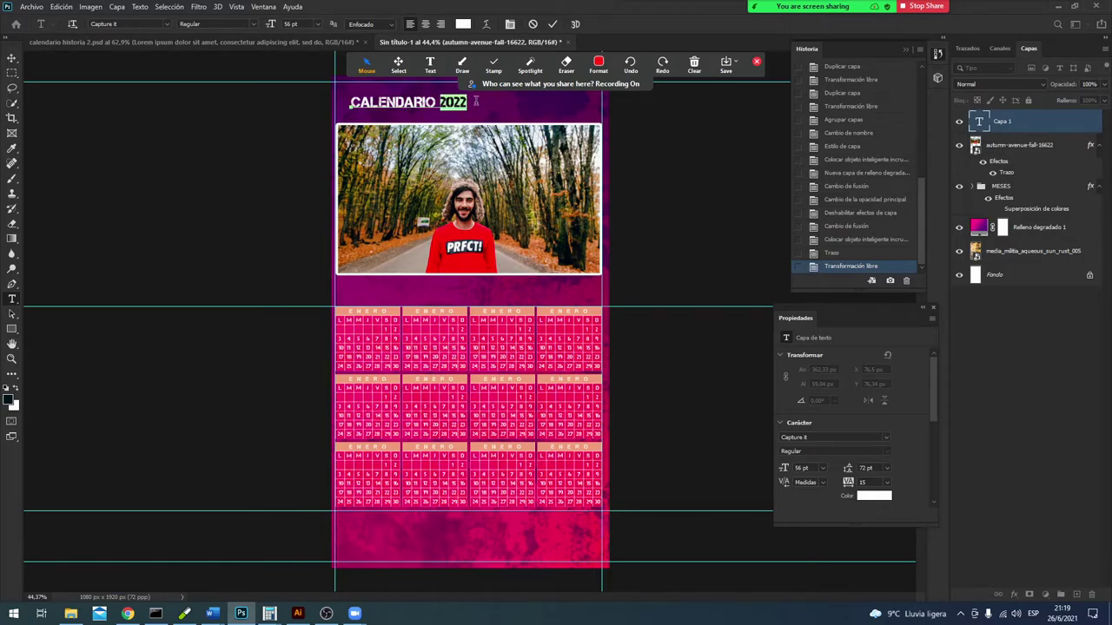
key(BackSpace)
click(12, 58)
Step: Enlarge the CALENDARIO title to about 108 pt and Alt-drag a copy below it
key(ctrl+t)
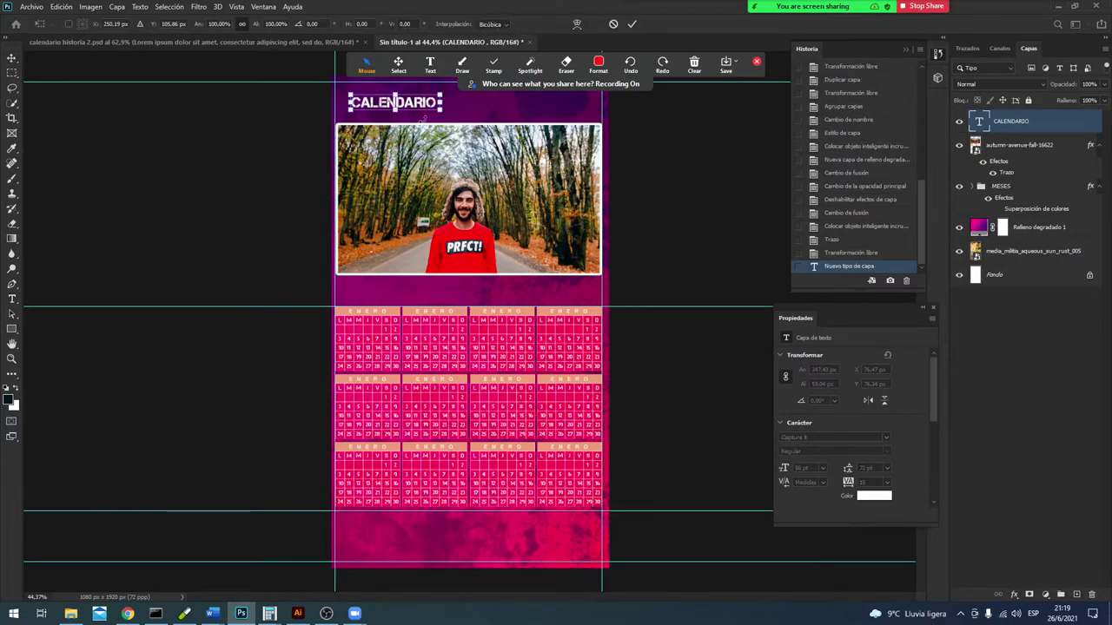
drag(442, 115, 531, 130)
drag(455, 119, 436, 106)
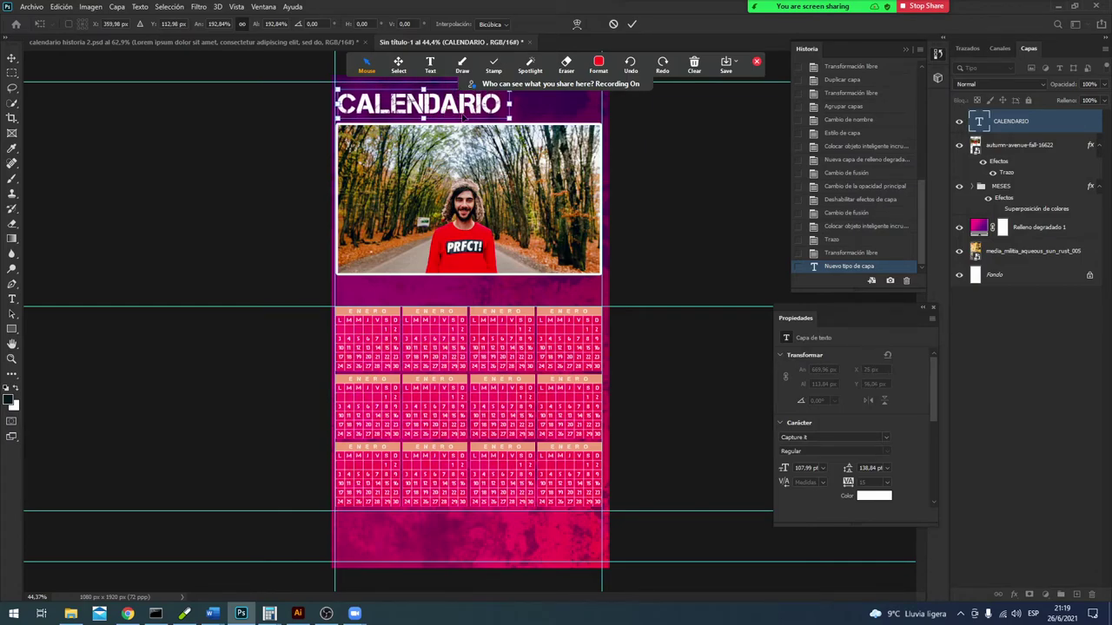
key(Return)
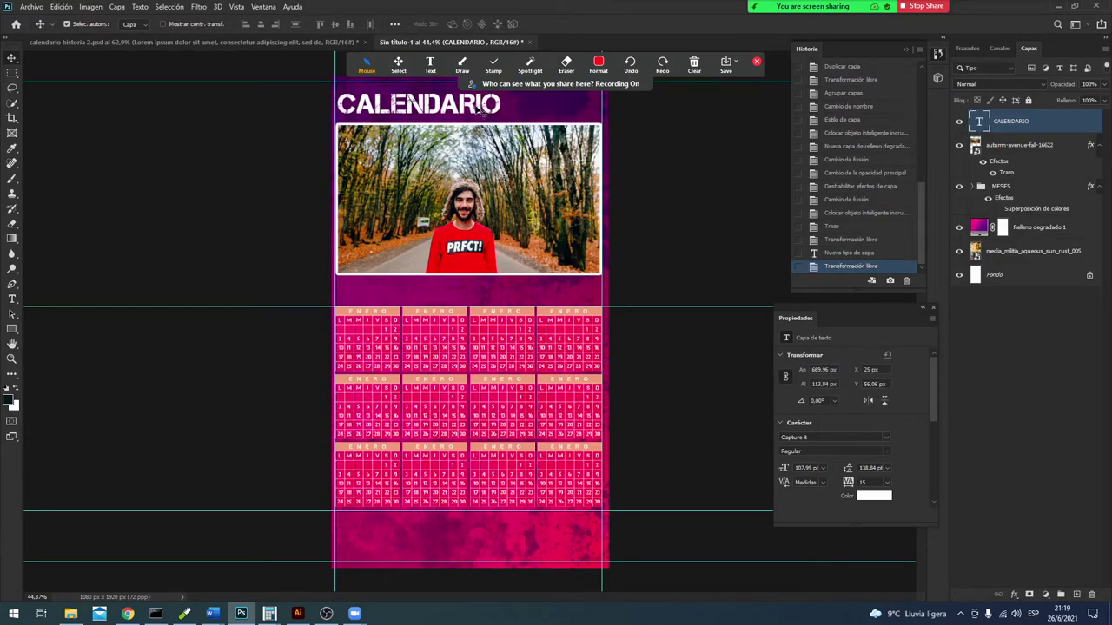
drag(480, 111, 495, 130)
Step: Retype the copied title text as 2022
key(t)
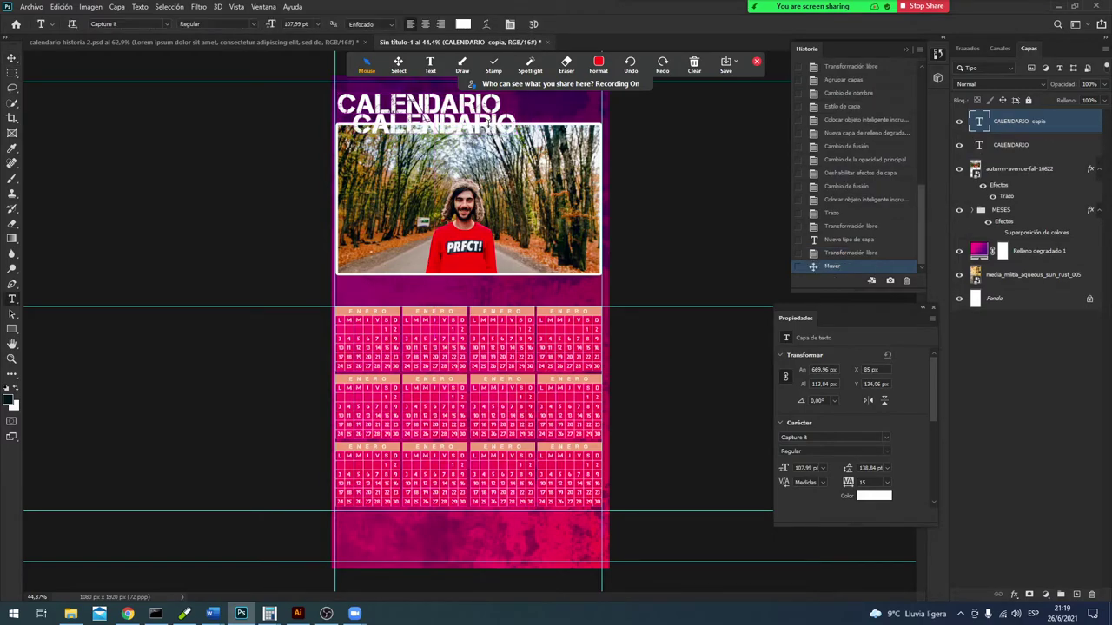
double_click(410, 109)
text(2)
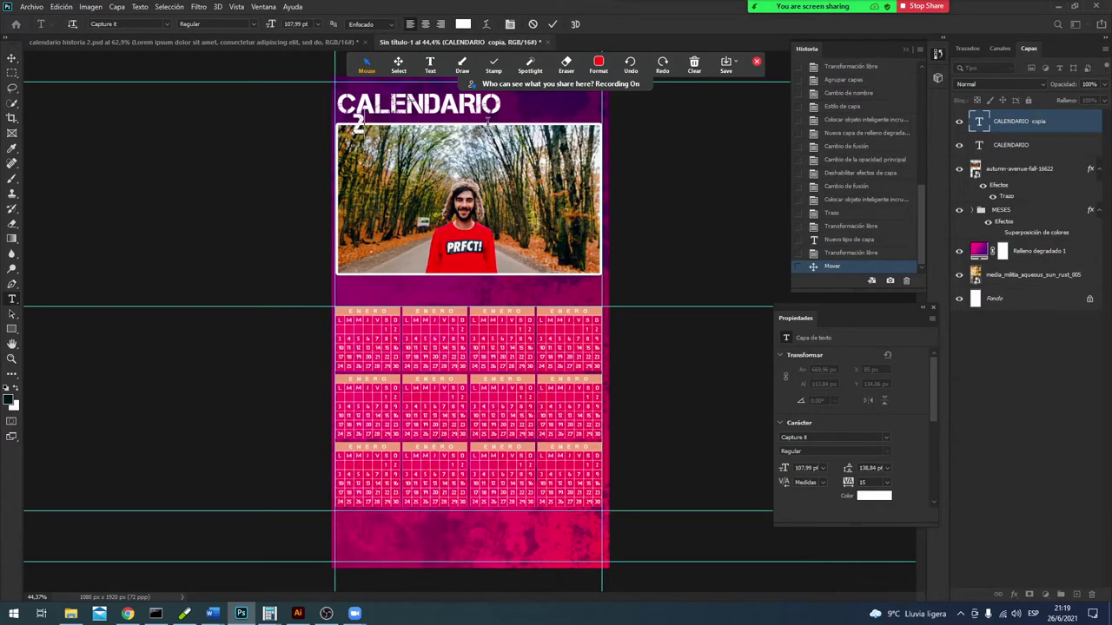
text(022)
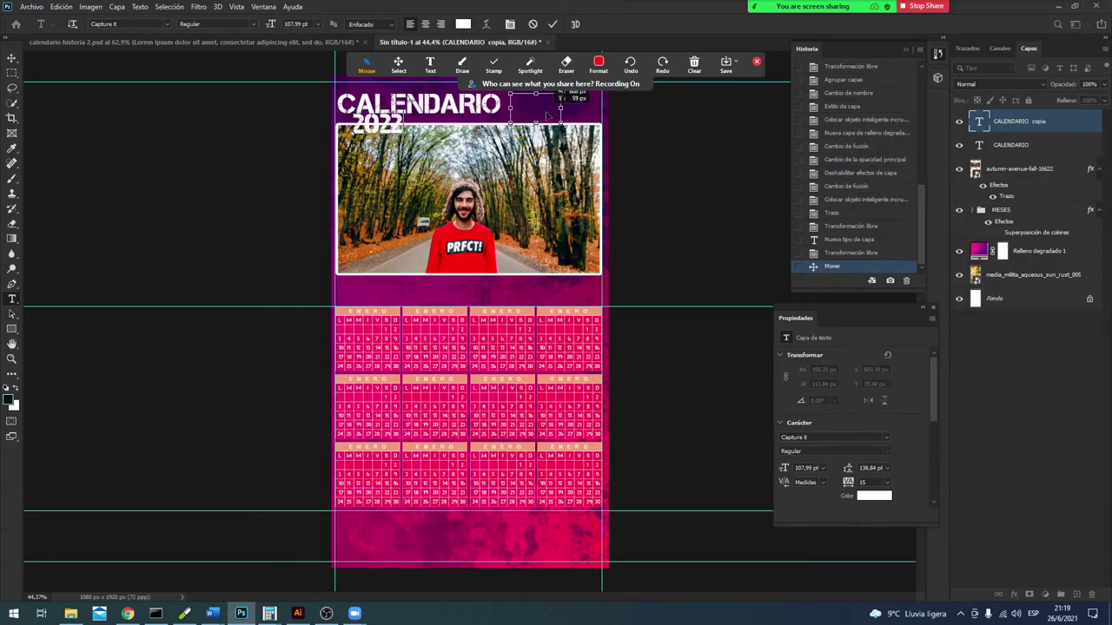
Step: Enlarge 2022 to 172.12 pt, position it beside CALENDARIO at the top, and commit it
drag(513, 119, 679, 104)
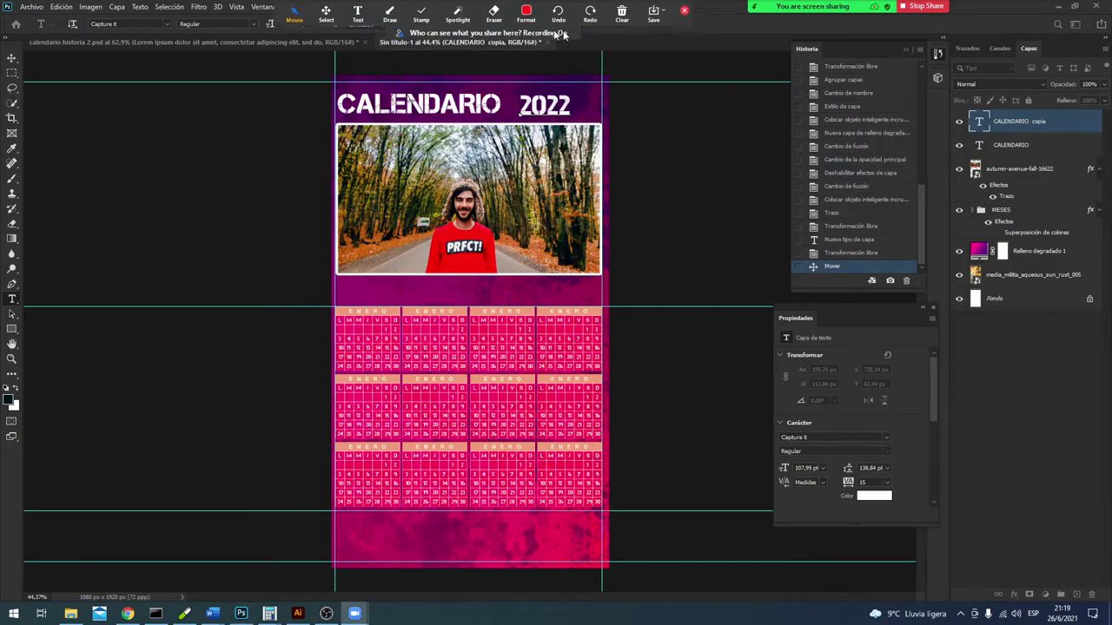
click(559, 114)
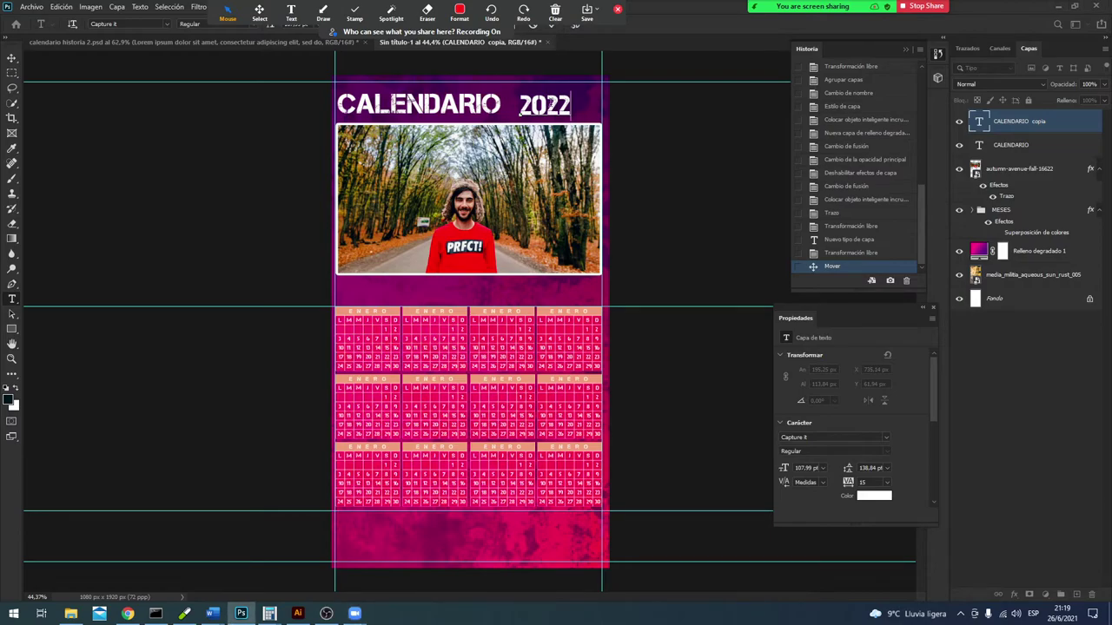
drag(570, 121, 600, 136)
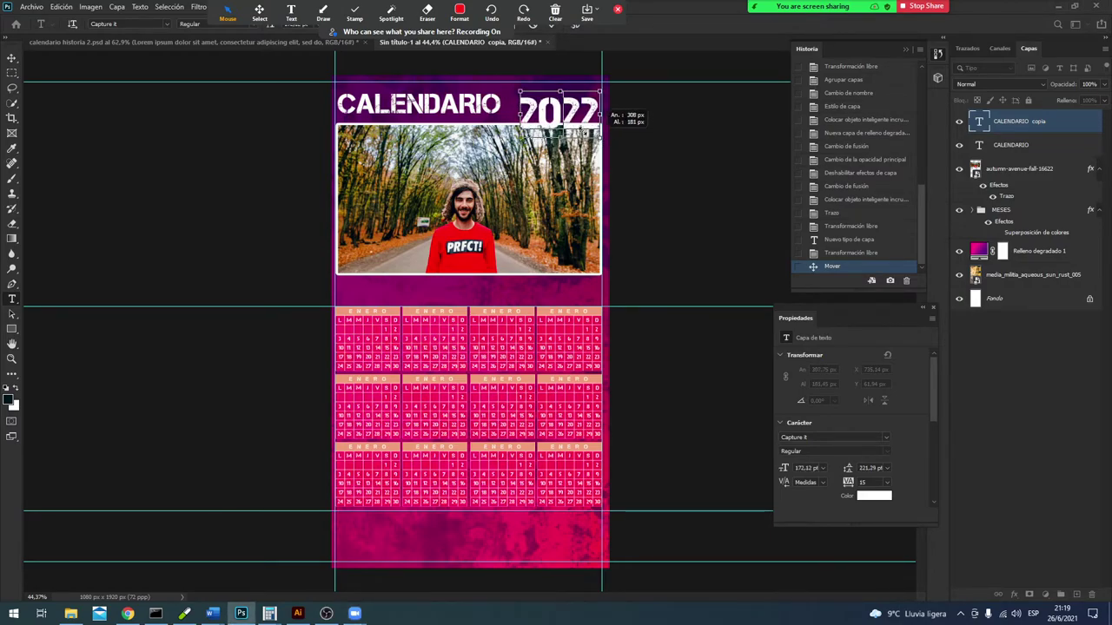
mouse_move(579, 133)
mouse_down()
mouse_move(569, 134)
mouse_move(568, 116)
mouse_up()
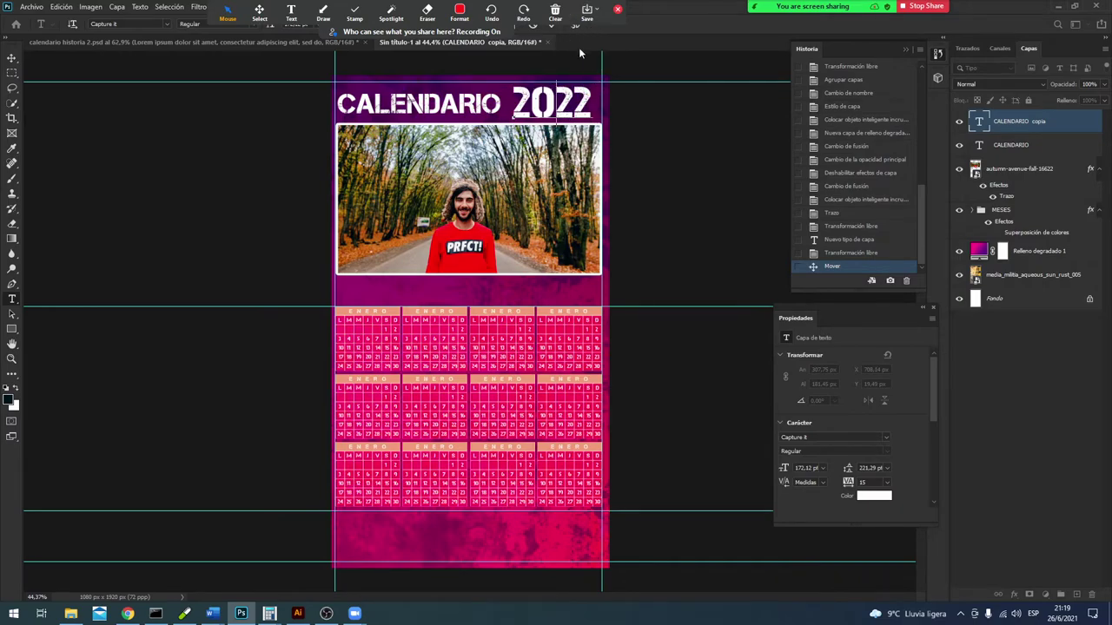
drag(477, 29, 412, 366)
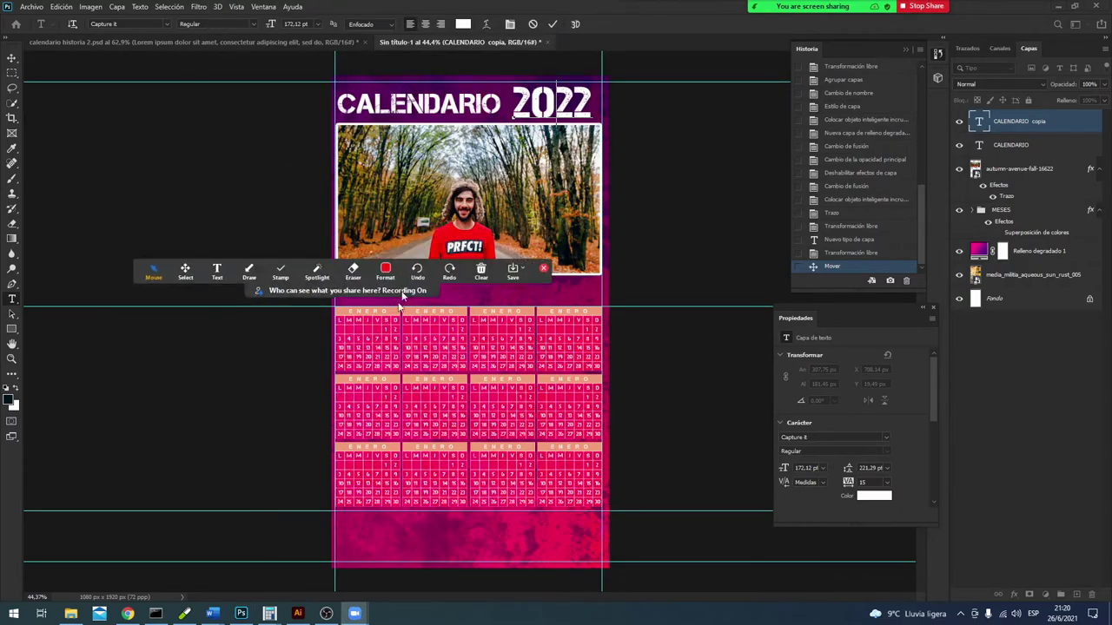
click(553, 24)
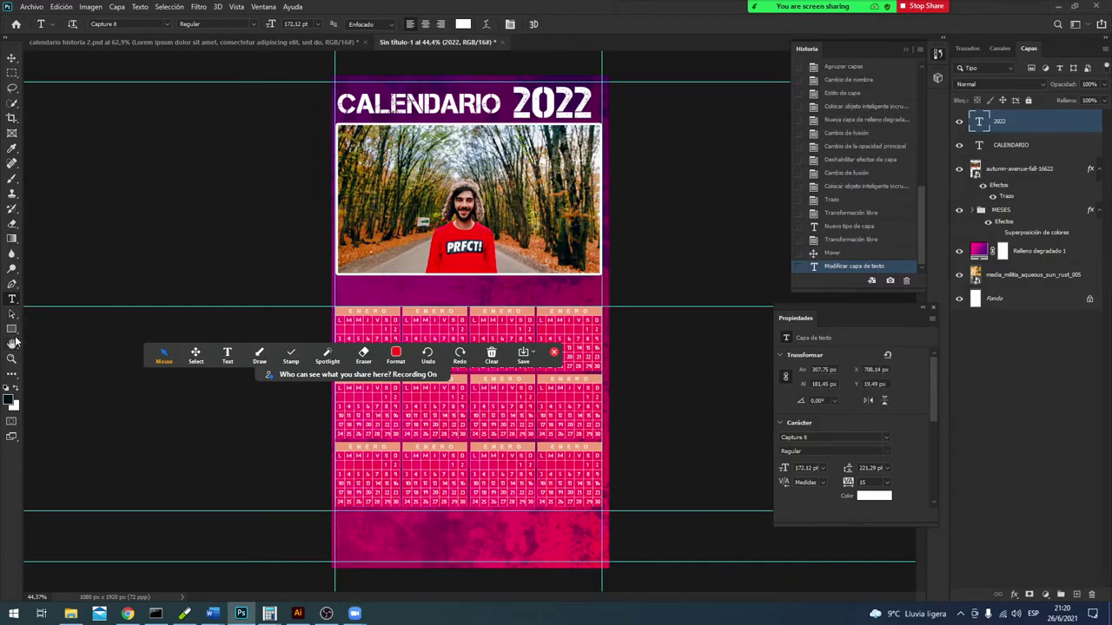
click(12, 329)
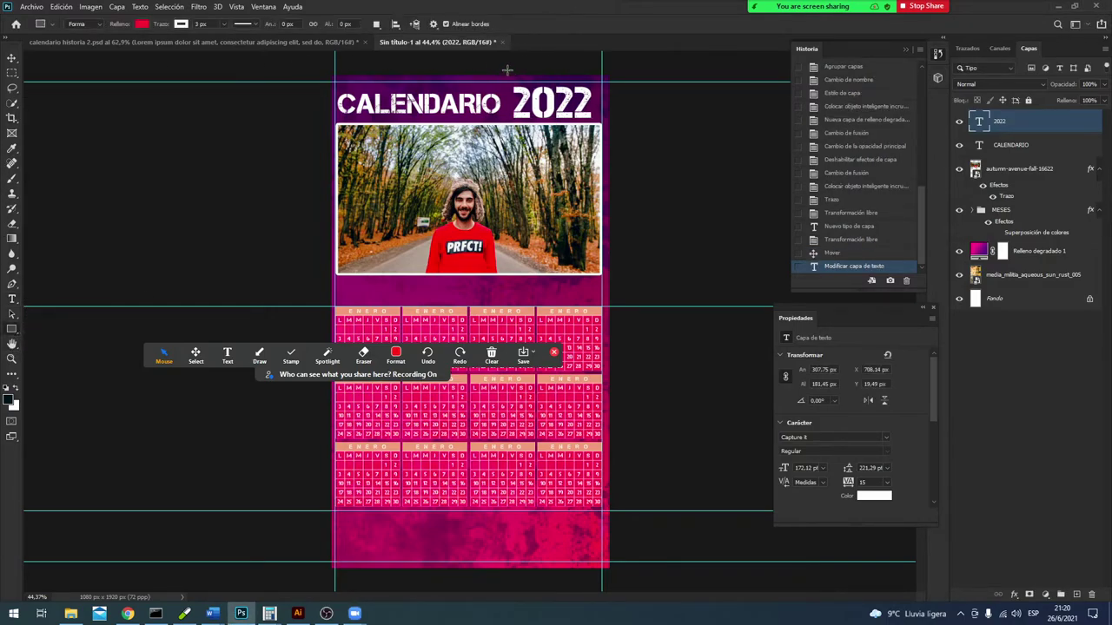
Step: Back 2022 with a red rectangle, centre it inside, and duplicate CALENDARIO below the photo
drag(507, 69, 594, 134)
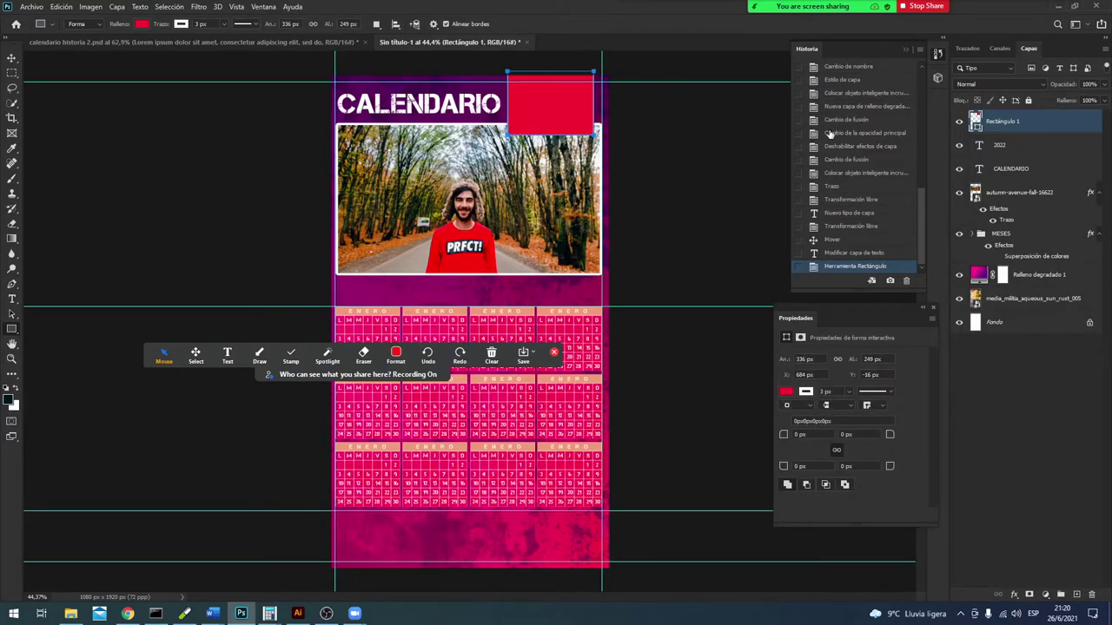
drag(1002, 132, 997, 159)
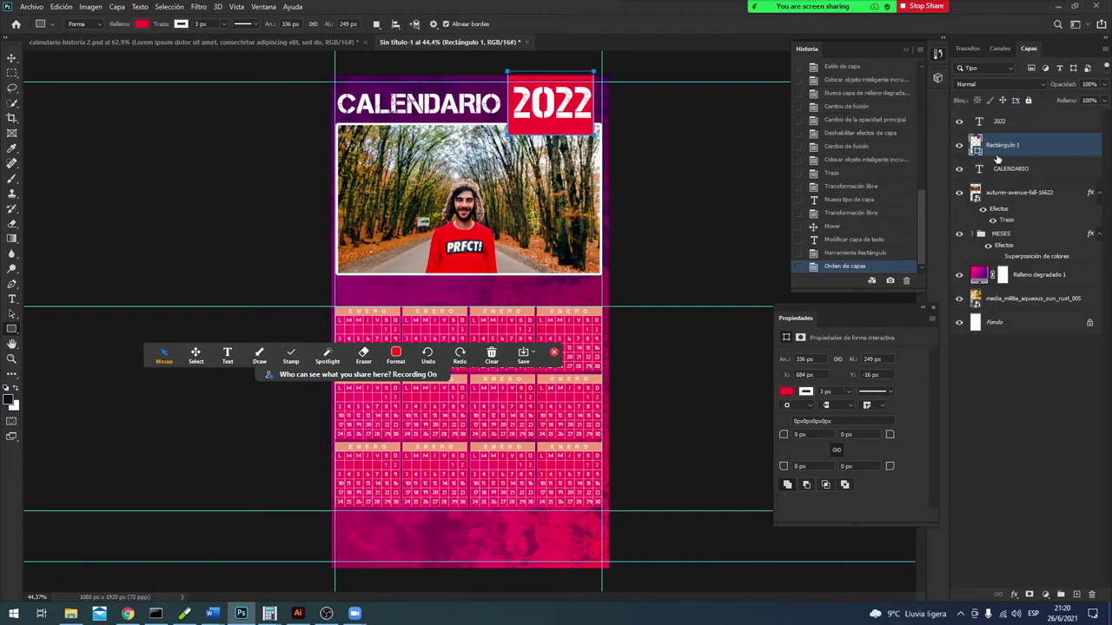
click(12, 58)
click(525, 114)
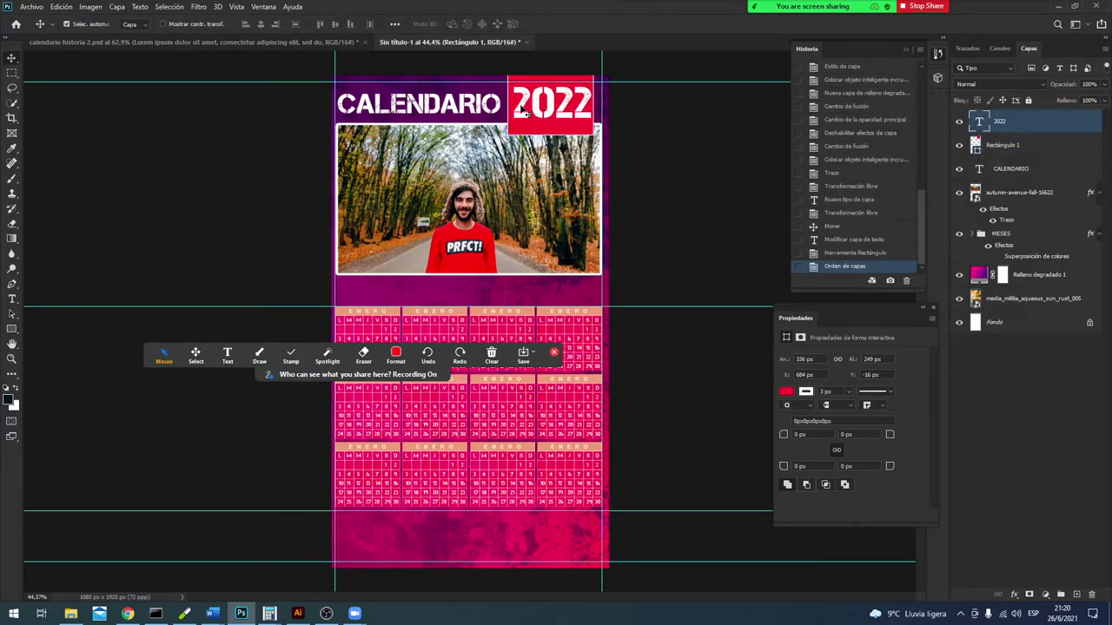
key(Down)
key(Down)
key(Down)
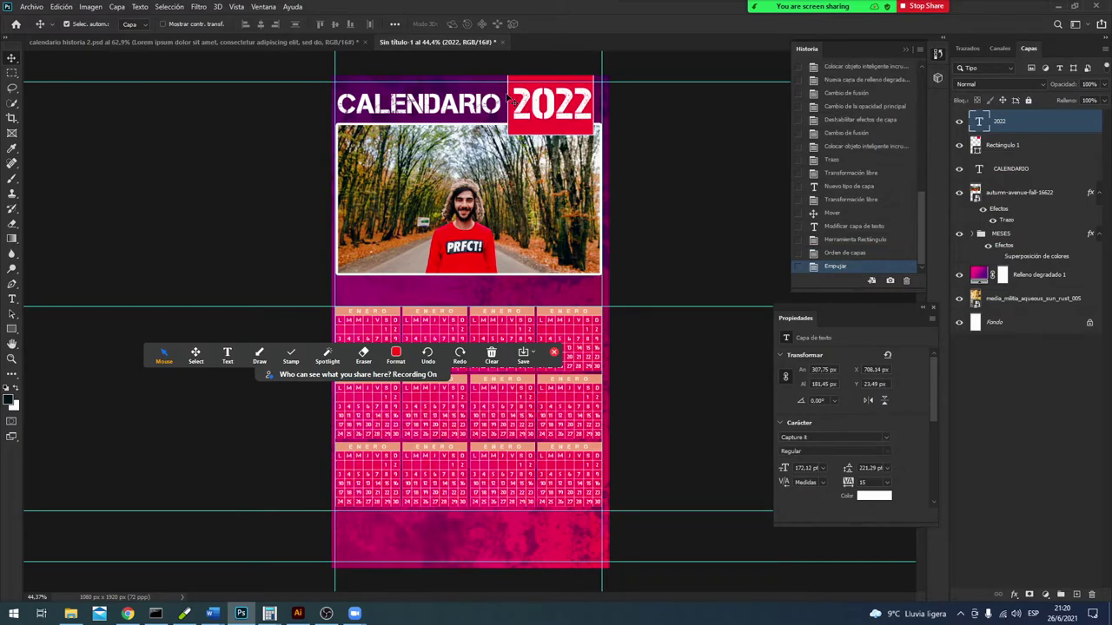
key(Left)
key(Left)
key(Left)
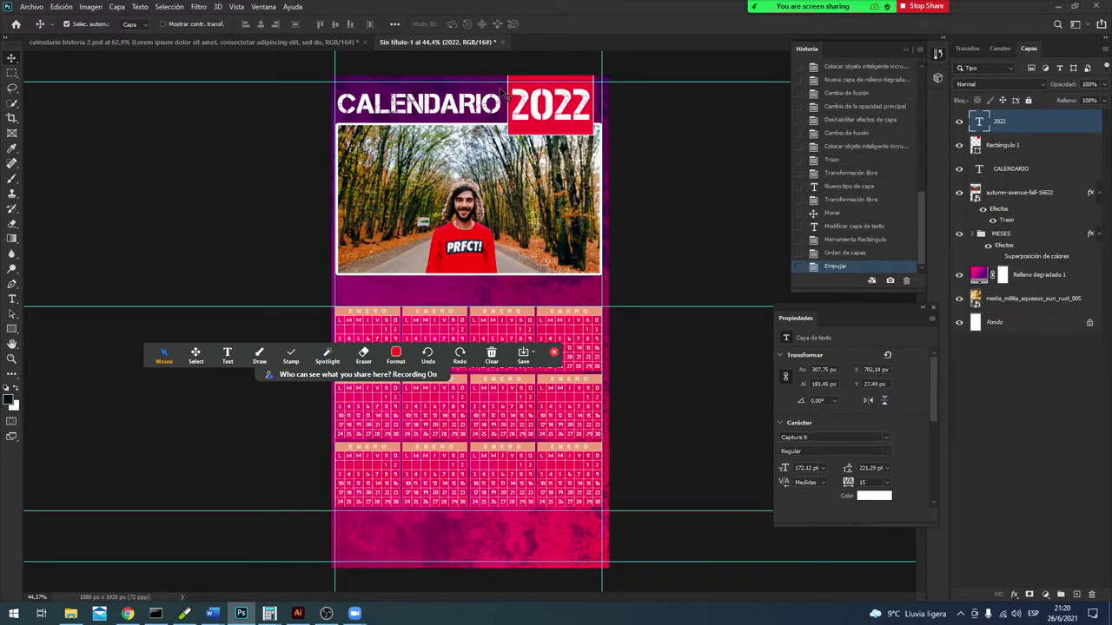
key(Down)
key(Down)
key(Down)
key(Down)
key(Down)
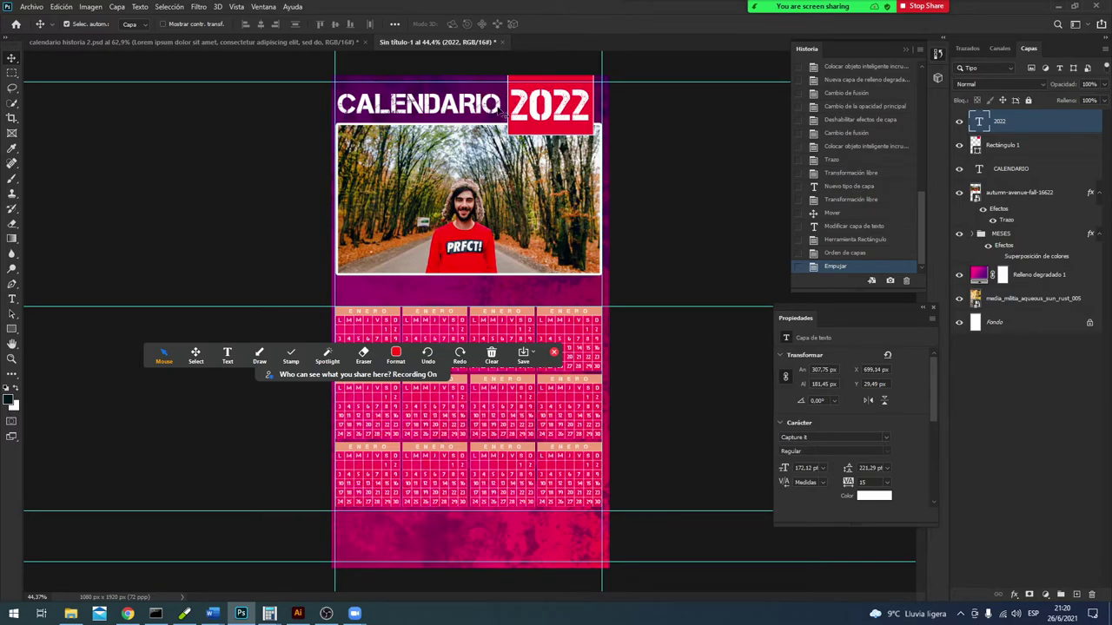
mouse_move(501, 112)
mouse_down()
mouse_move(519, 297)
mouse_move(504, 293)
mouse_up()
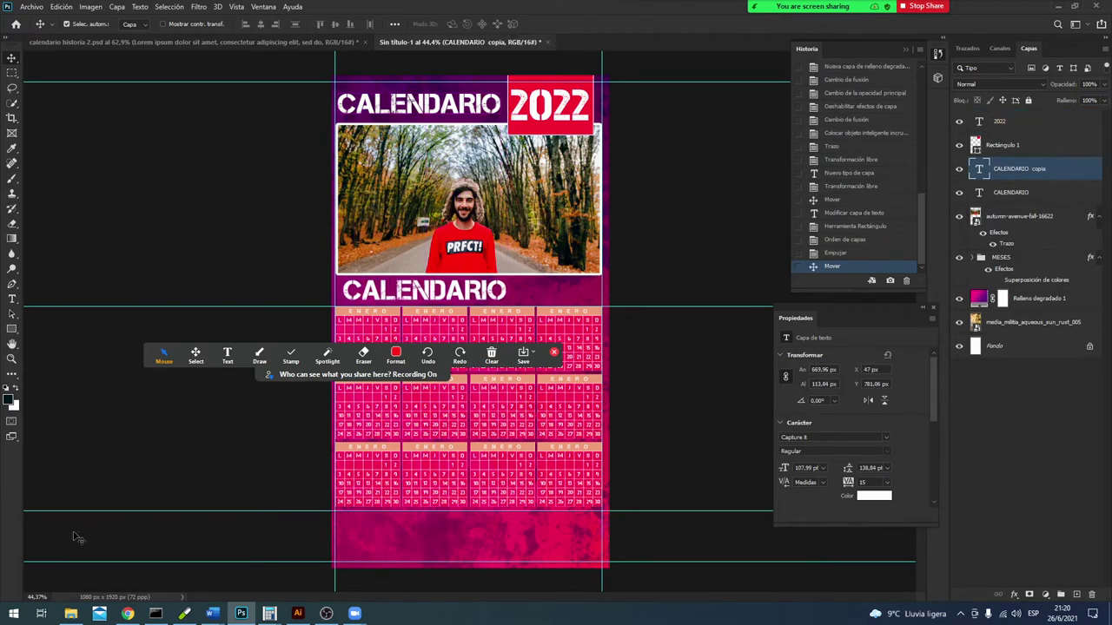
Step: Search the web for 'frases motivadoras'
click(128, 615)
scroll(422, 234, up, 2)
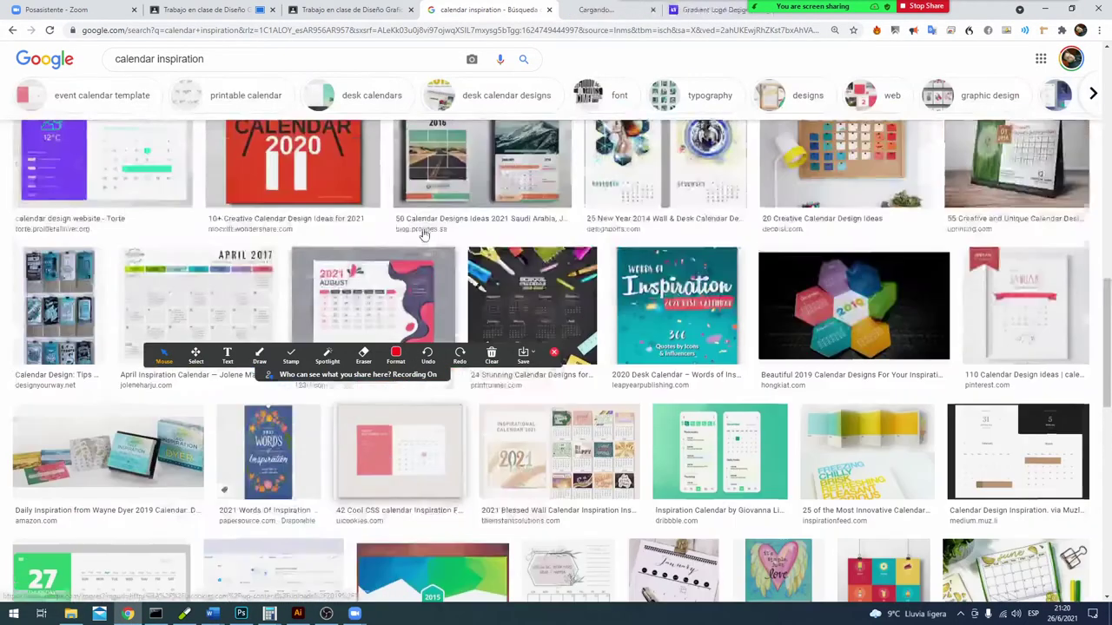
scroll(423, 235, up, 1)
scroll(423, 235, up, 2)
scroll(547, 63, up, 2)
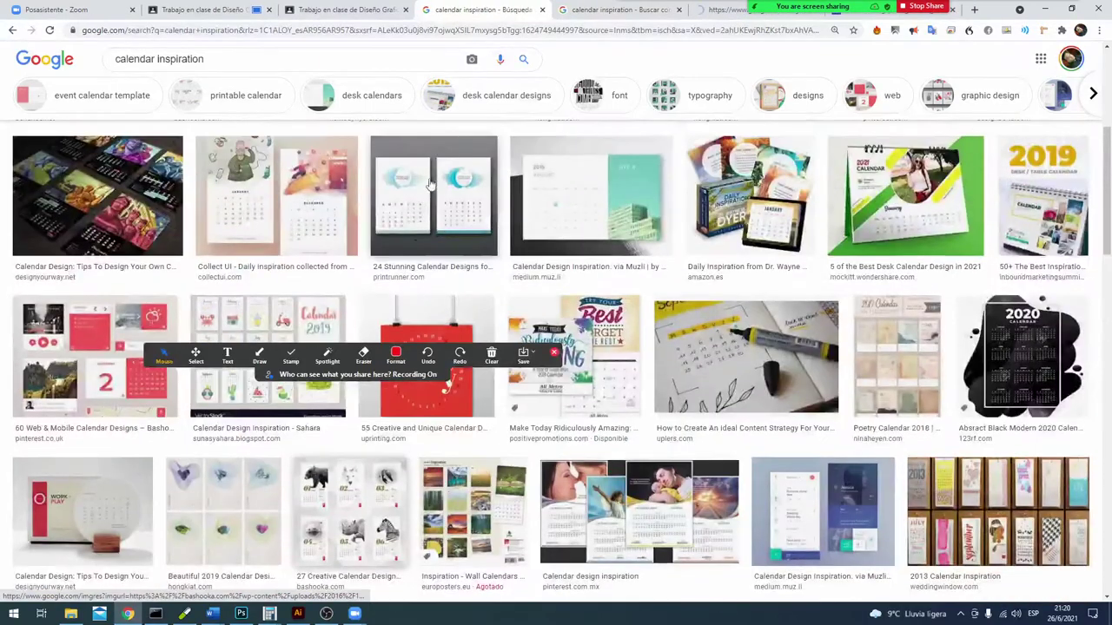
click(521, 31)
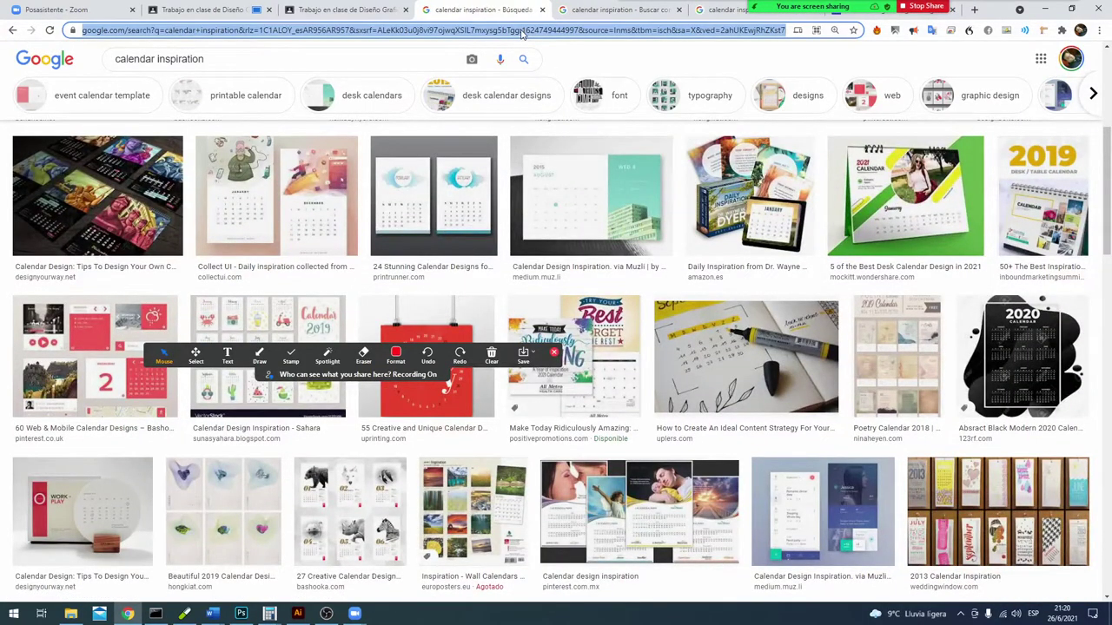
text(FRASE)
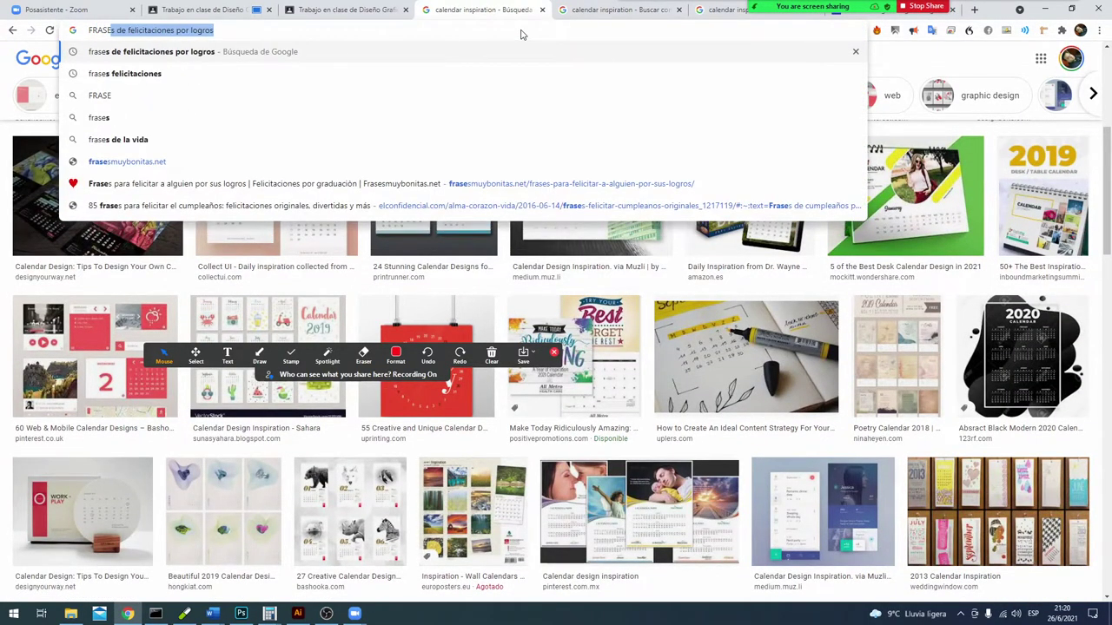
text(S MTI)
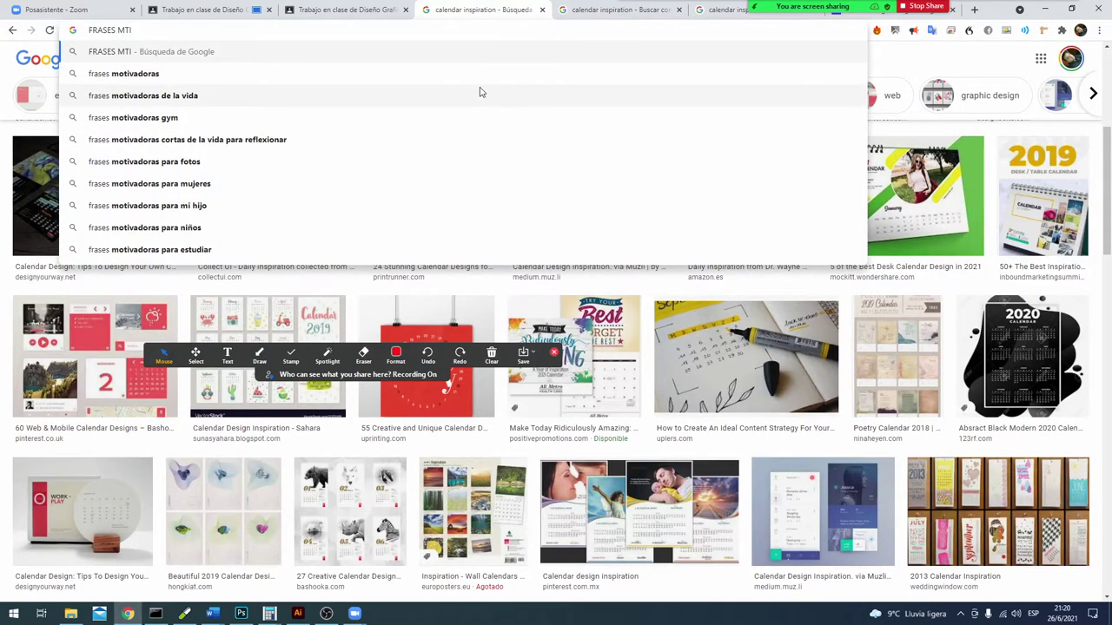
click(469, 75)
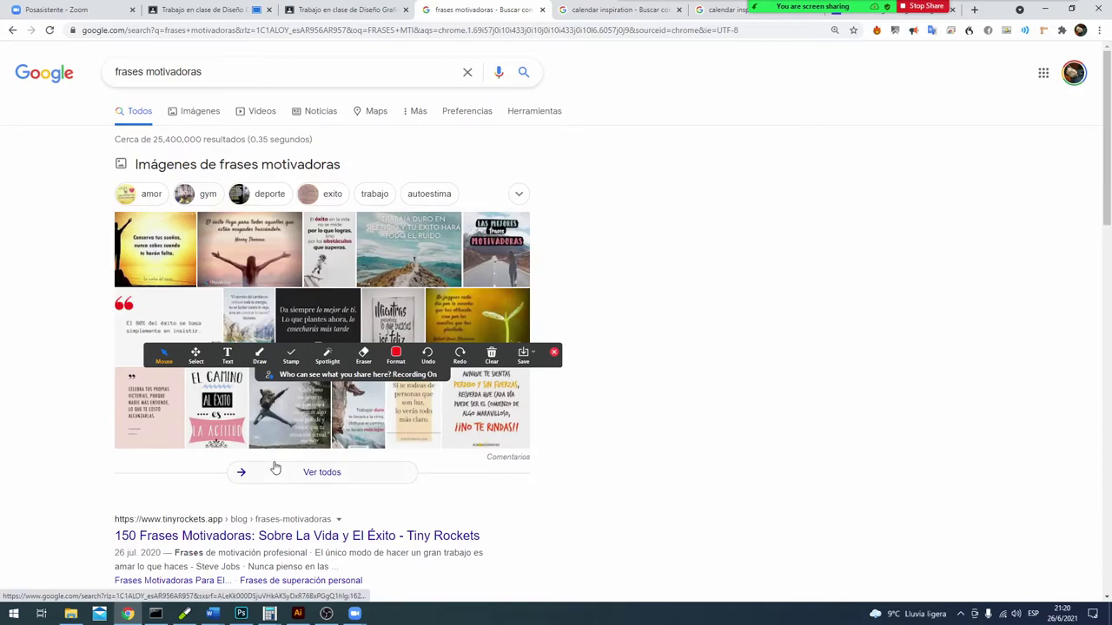
Step: Open the Tiny Rockets '150 Frases motivadoras' article
scroll(265, 469, down, 1)
click(249, 479)
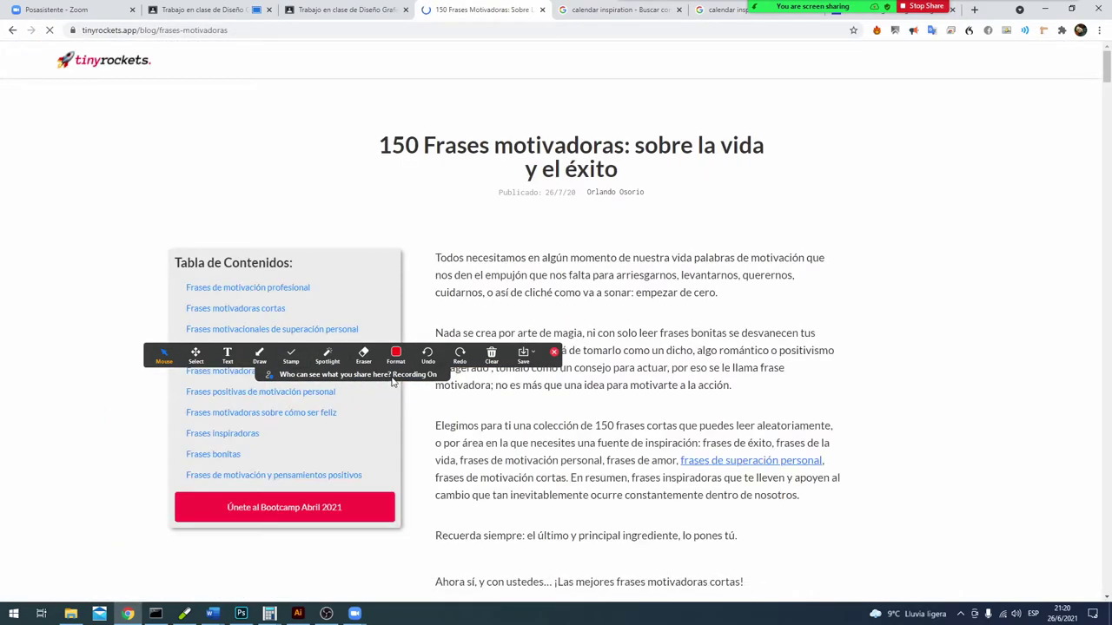
drag(387, 386, 542, 133)
scroll(590, 365, down, 2)
scroll(590, 365, down, 4)
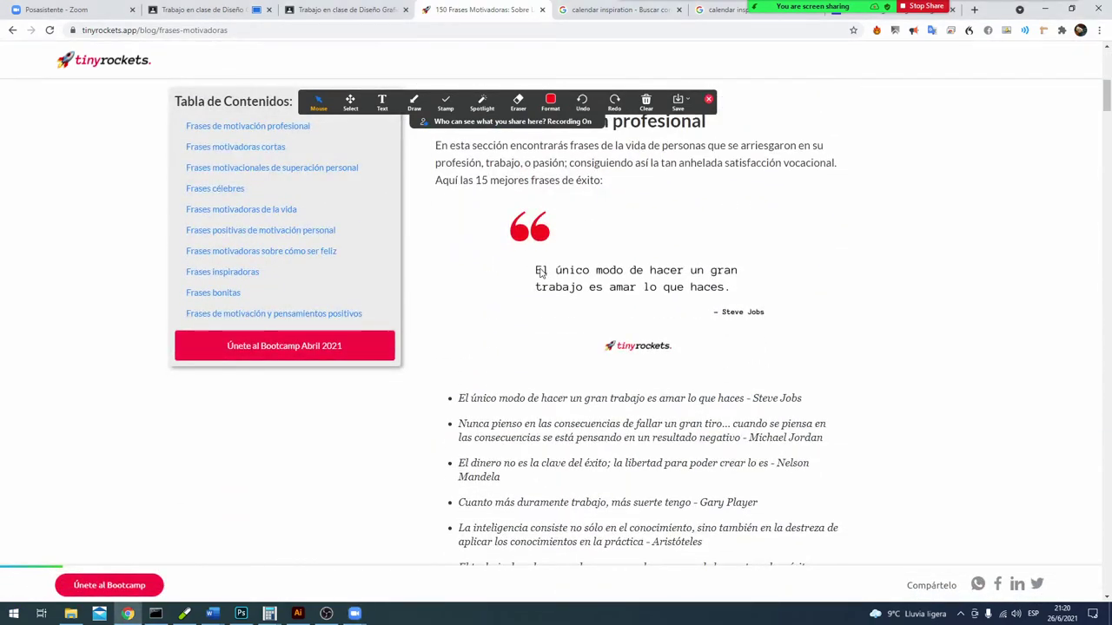
drag(546, 273, 691, 286)
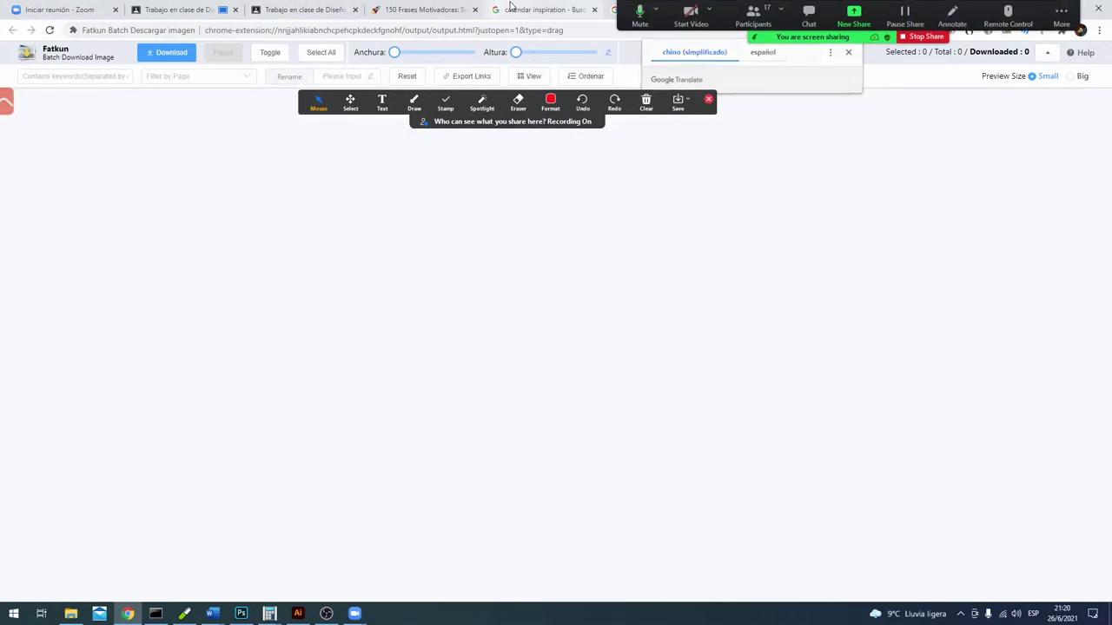
key(ctrl+w)
click(435, 9)
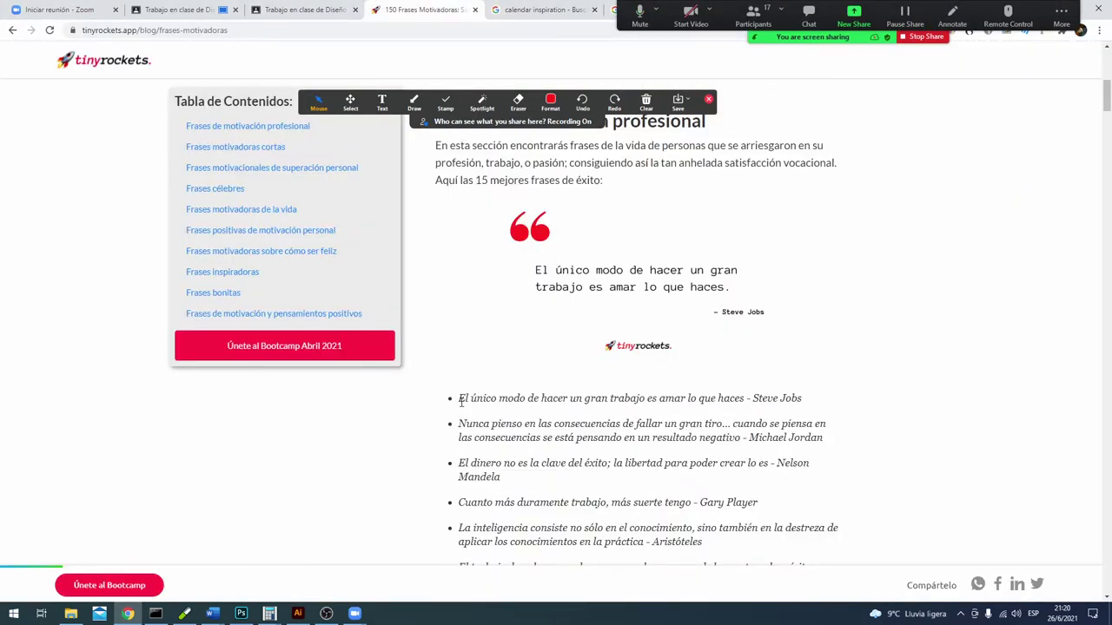
Step: Select the first quote, about loving what you do, and switch back to Photoshop
drag(473, 399, 708, 395)
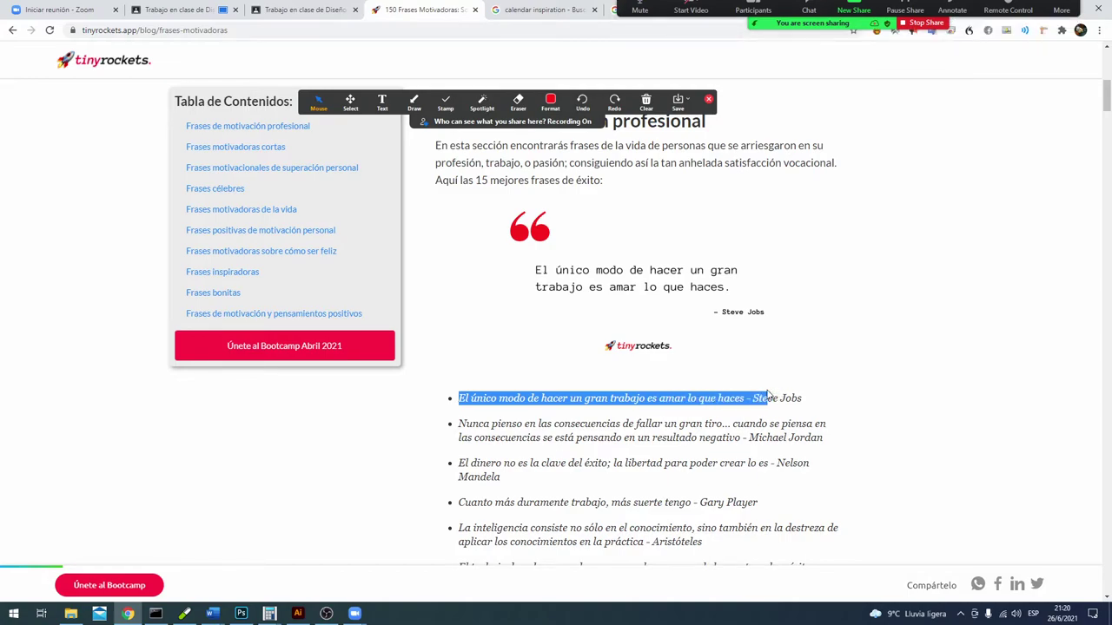
drag(708, 395, 804, 403)
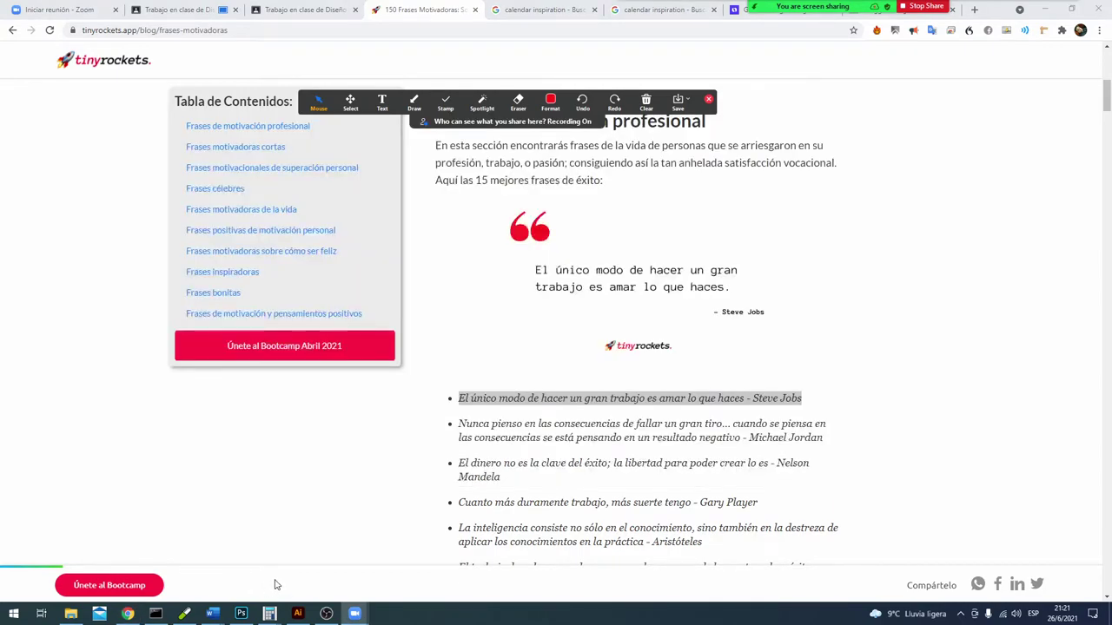
key(alt+Tab)
key(Tab)
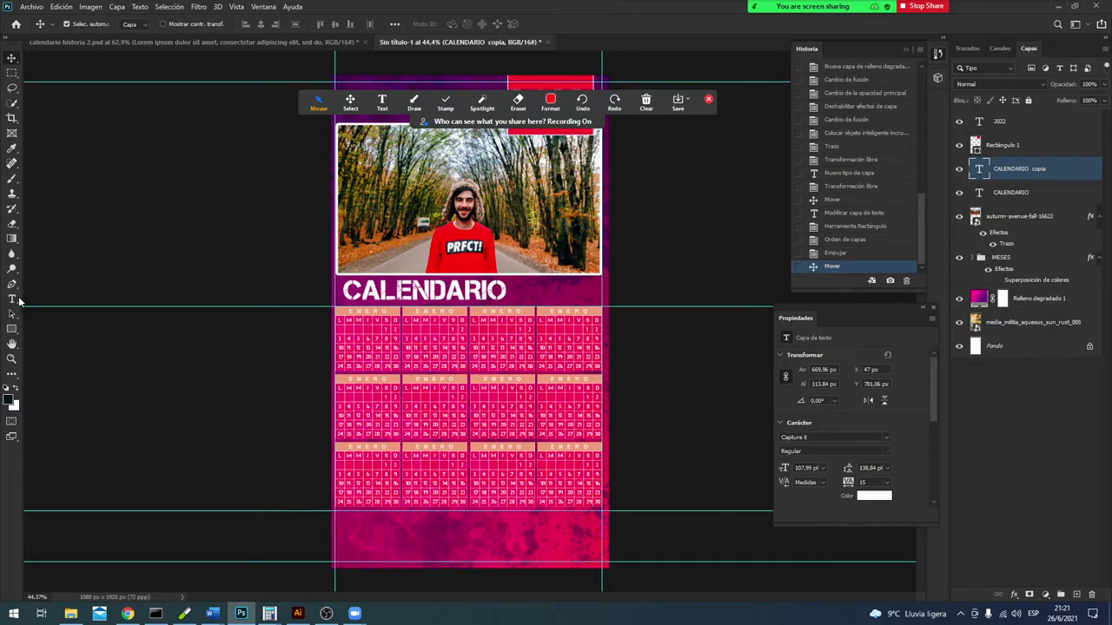
Step: Select the CALENDARIO copy text below the photo and delete its layer
click(13, 300)
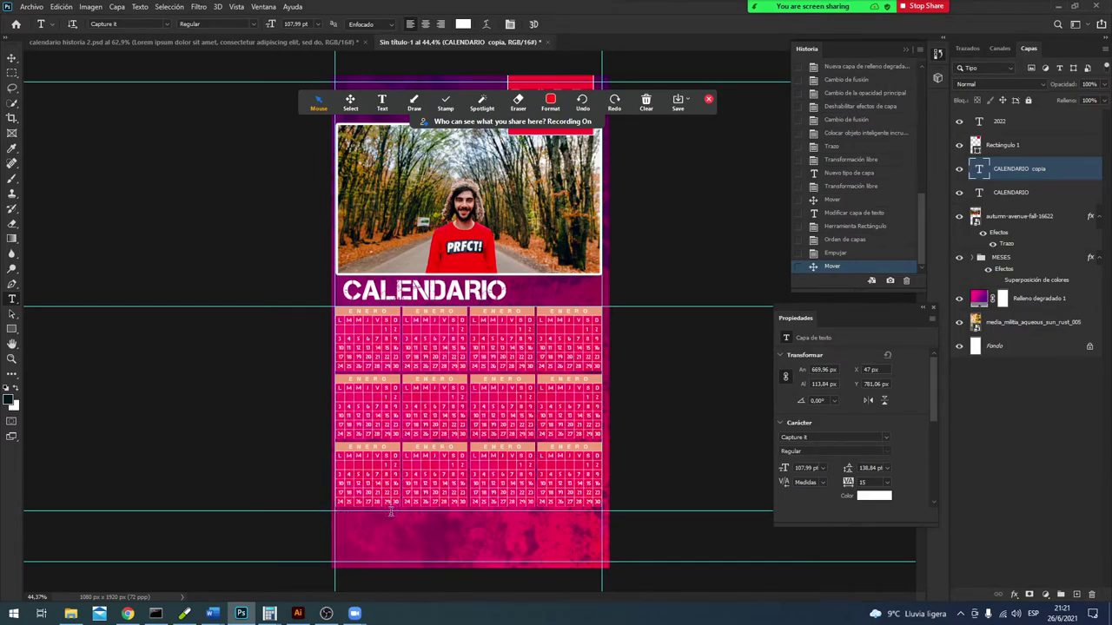
double_click(420, 290)
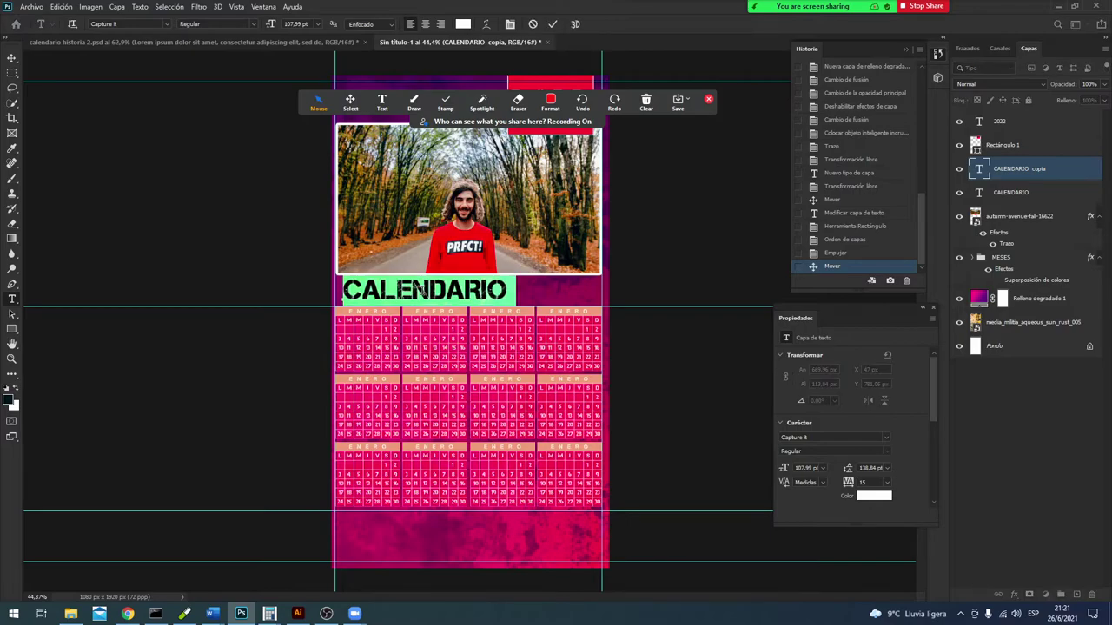
click(12, 58)
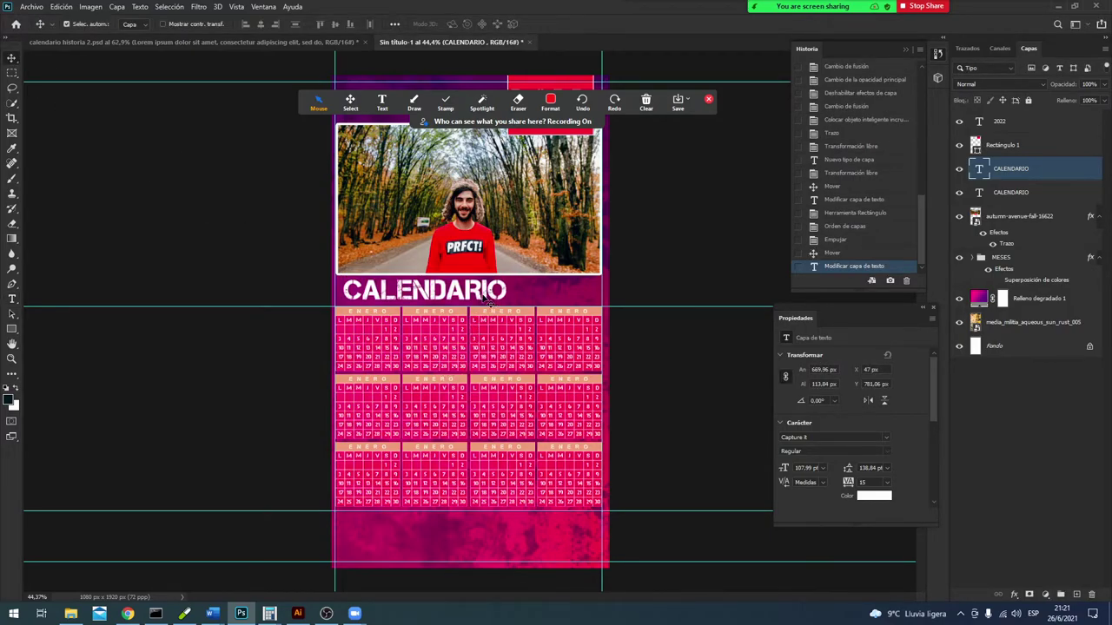
key(Delete)
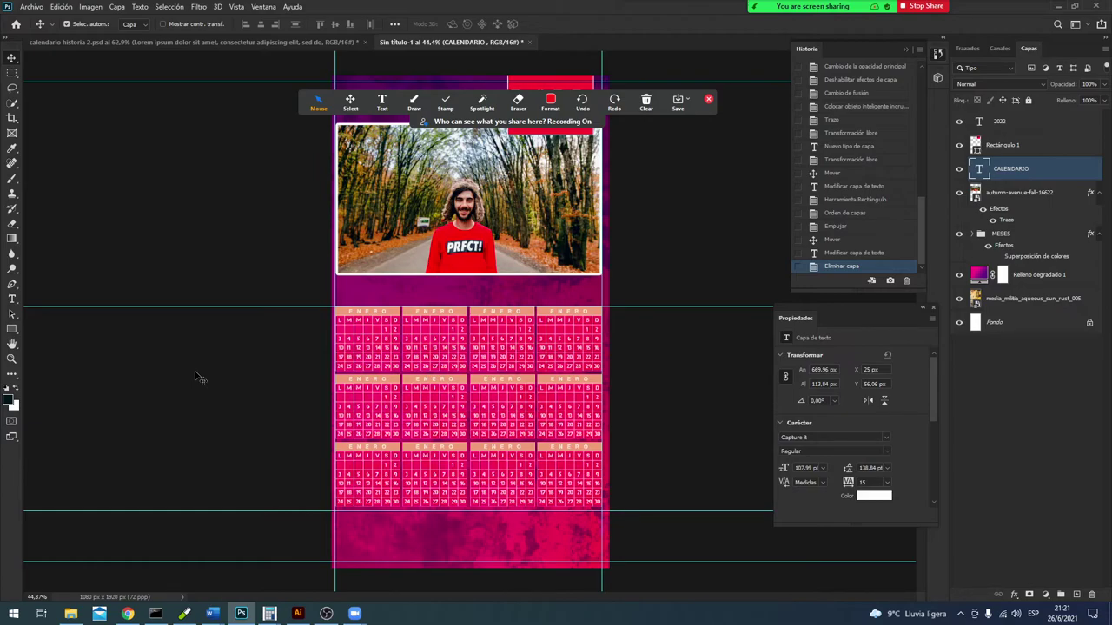
Step: Create a wide text box for the quote between the photo and the grid
click(11, 298)
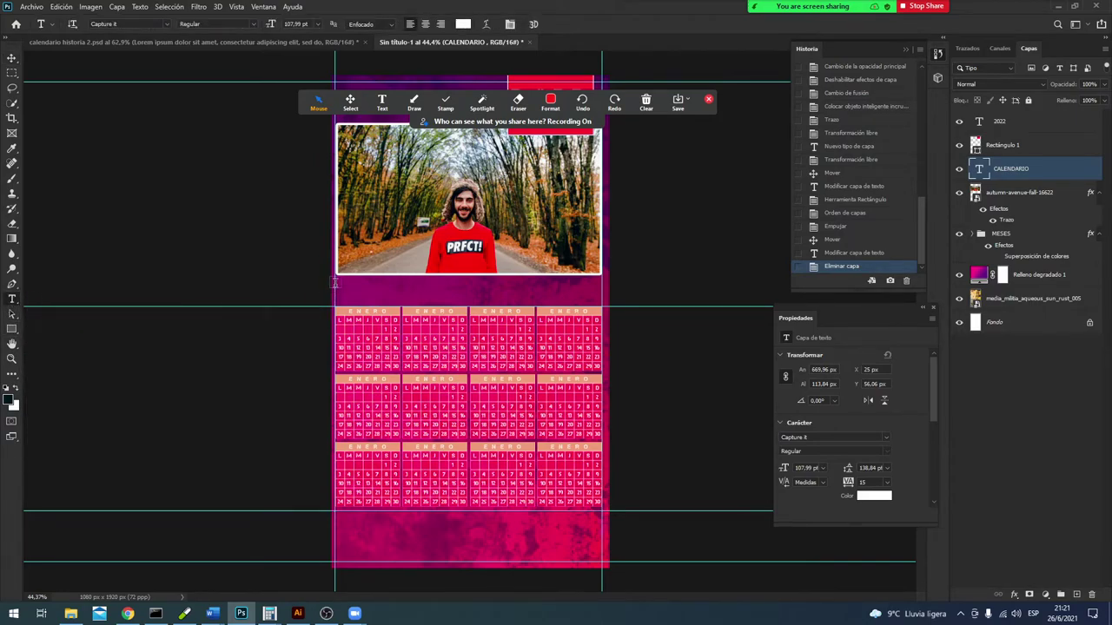
drag(338, 278, 598, 299)
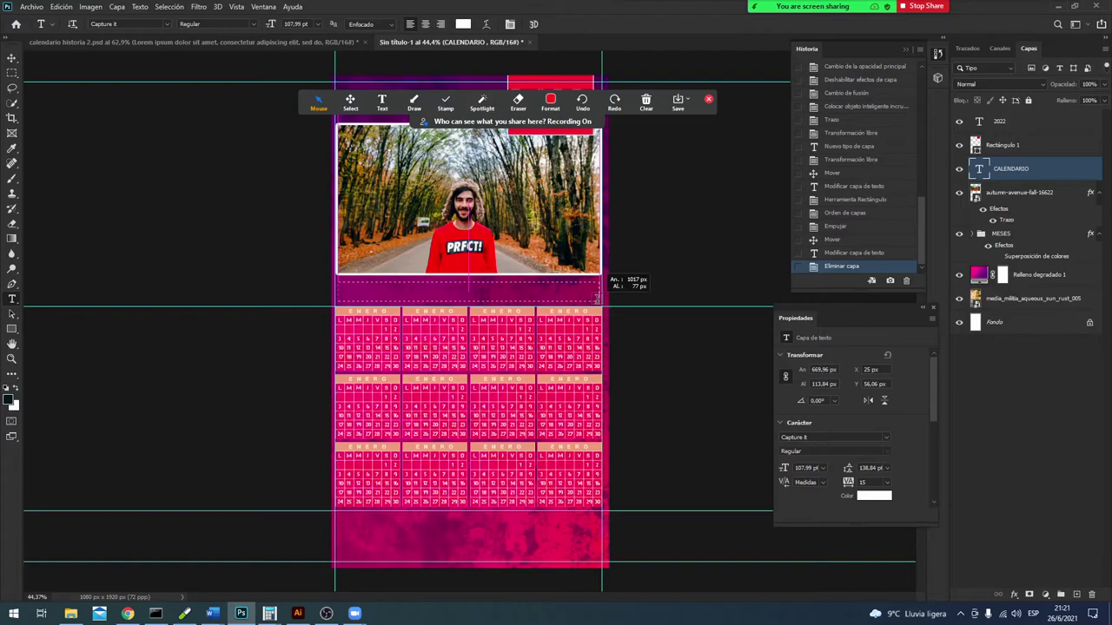
drag(598, 298, 597, 299)
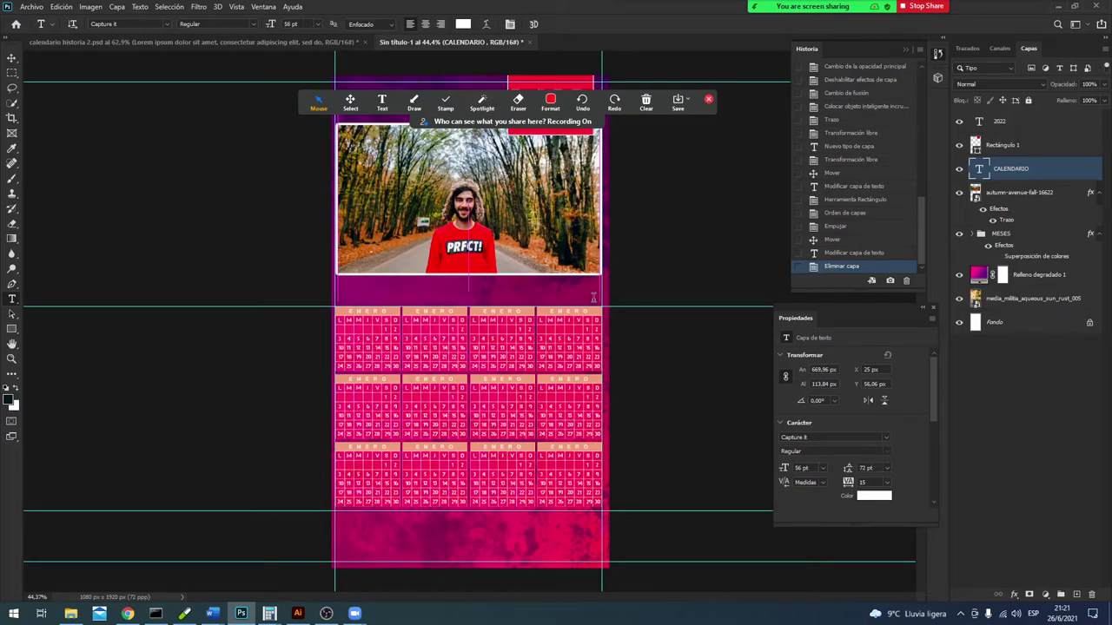
Step: Set the quote text to 30 pt and centre-align it
click(319, 25)
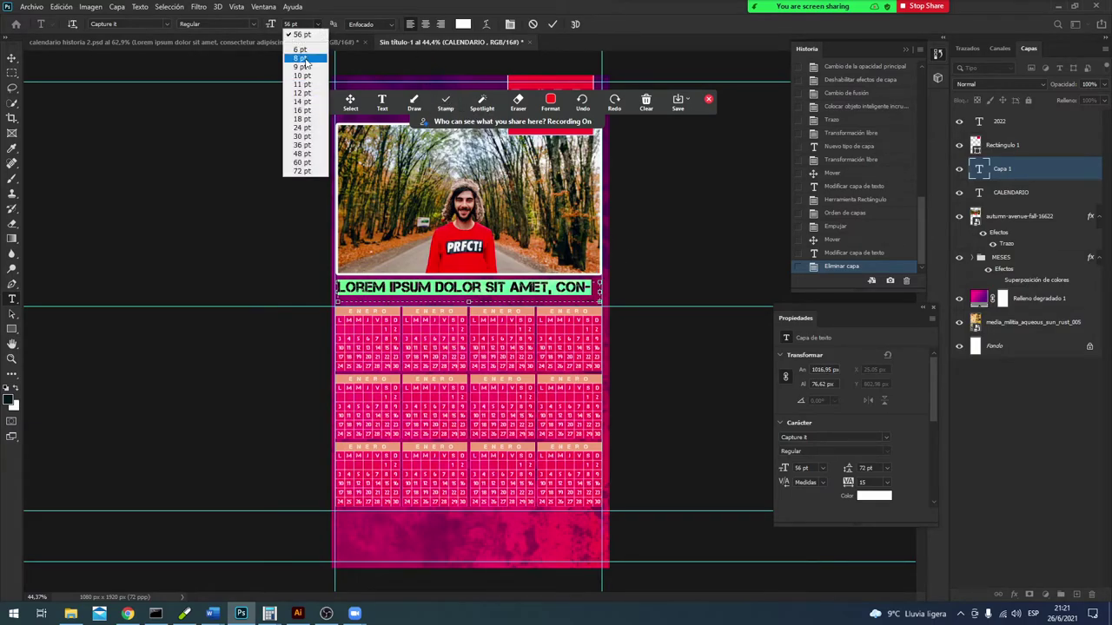
click(309, 66)
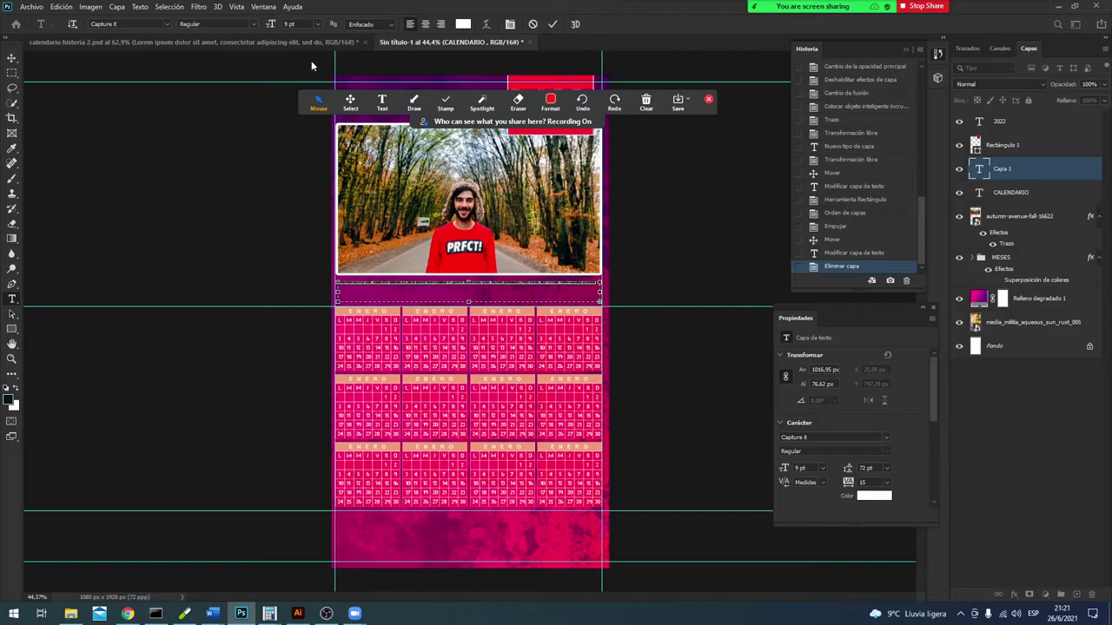
click(322, 25)
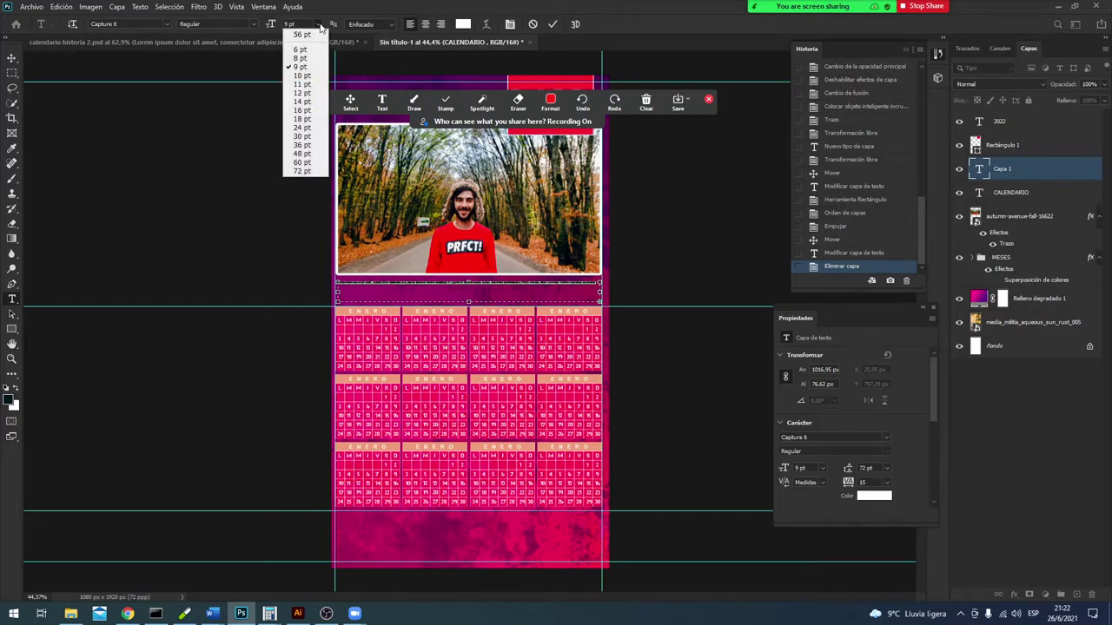
click(308, 88)
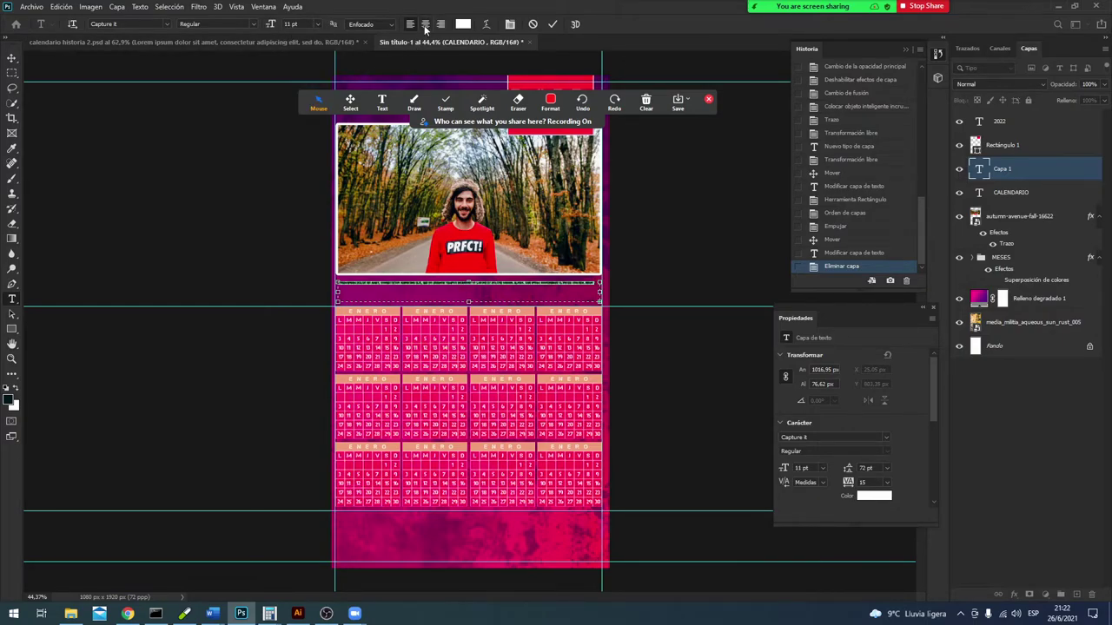
click(425, 25)
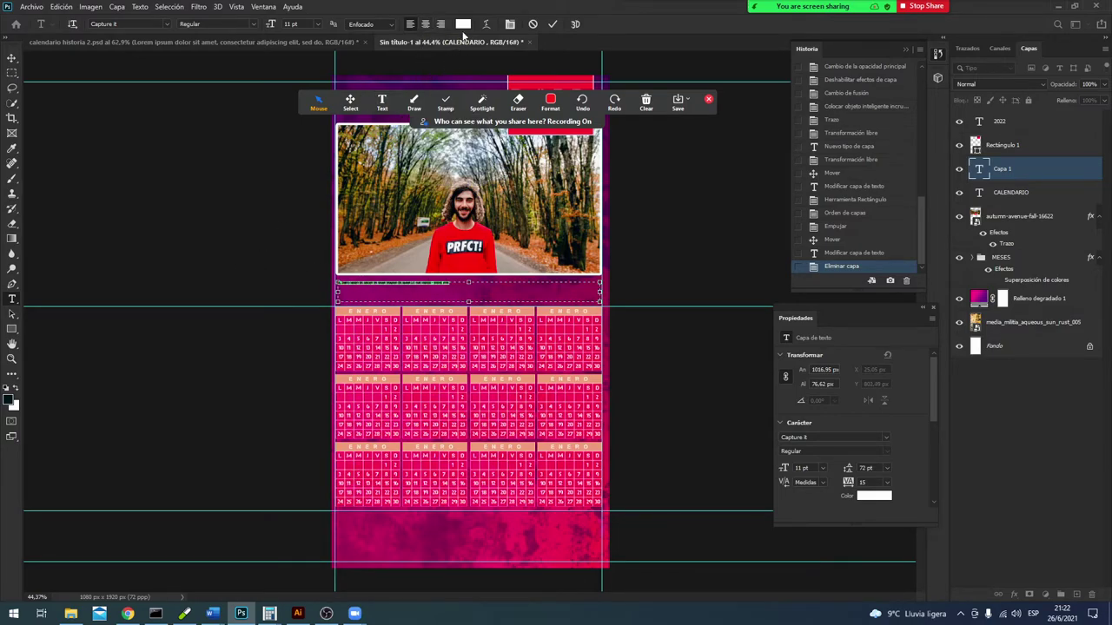
click(322, 24)
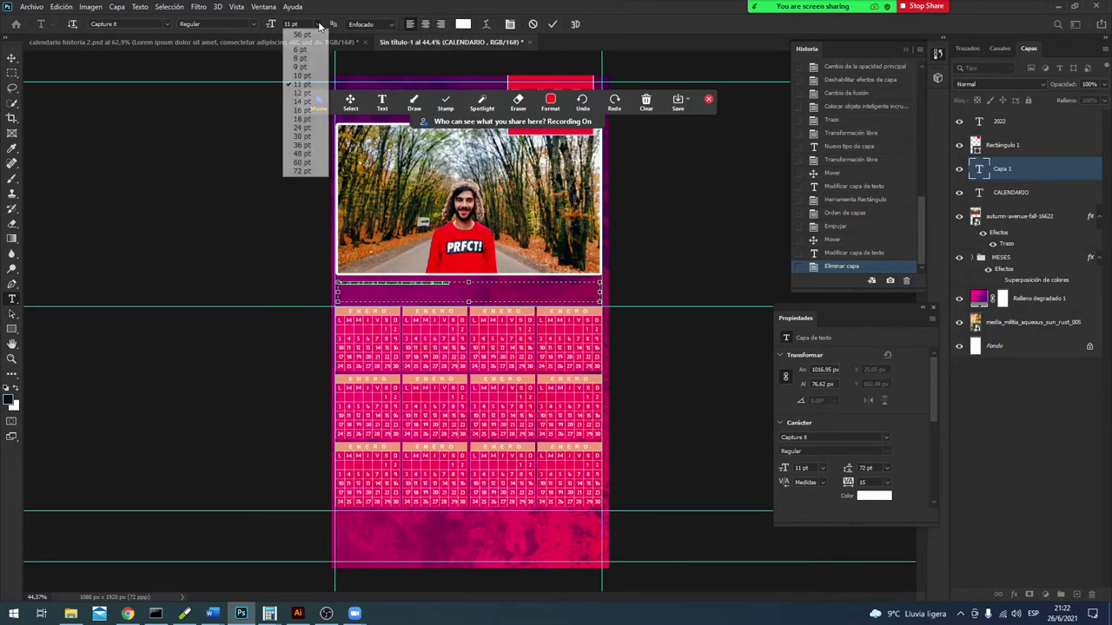
click(317, 136)
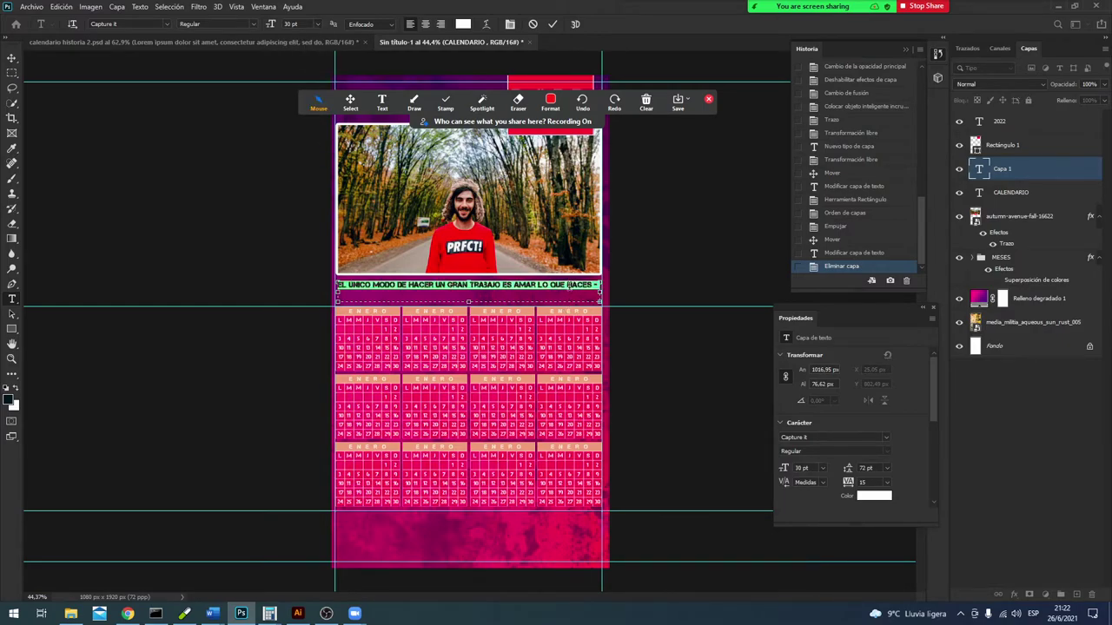
click(585, 292)
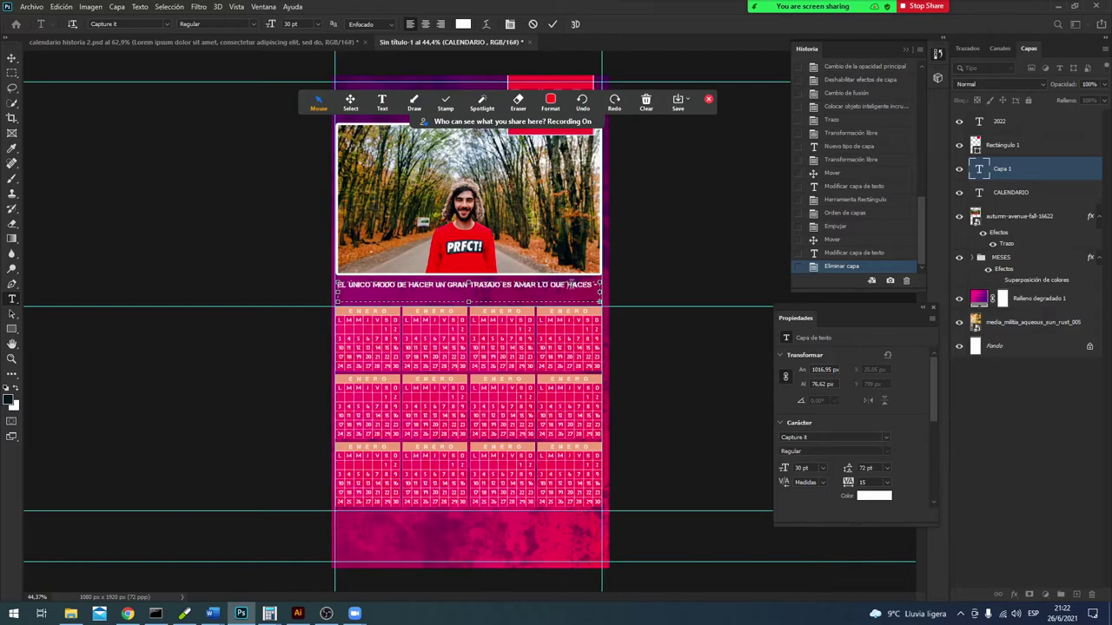
Step: Delete the last word HACES from the quote and commit the text
key(BackSpace)
key(BackSpace)
key(BackSpace)
double_click(403, 284)
key(ctrl+Return)
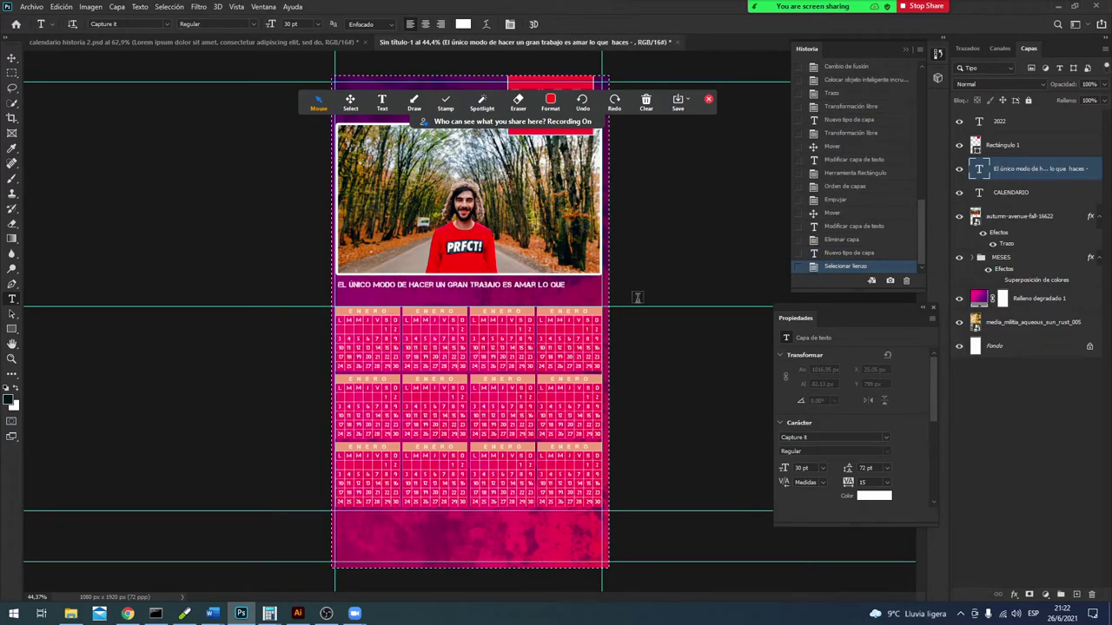
key(ctrl+a)
key(ctrl+d)
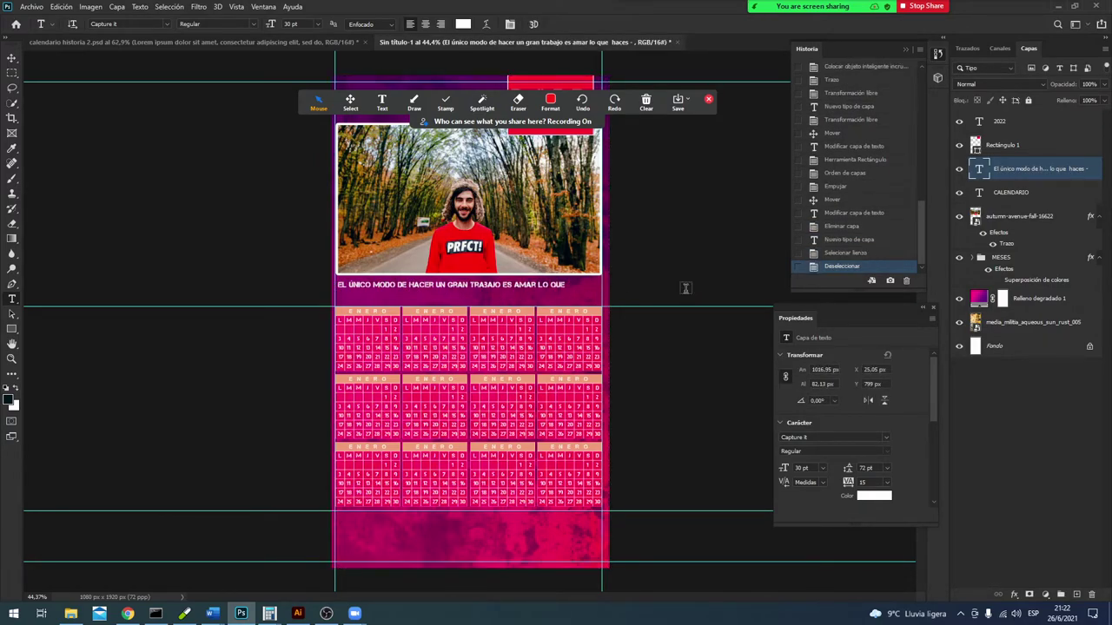
Step: Revert to the 'Eliminar capa' History state and draw a new wide text box under the photo
click(853, 240)
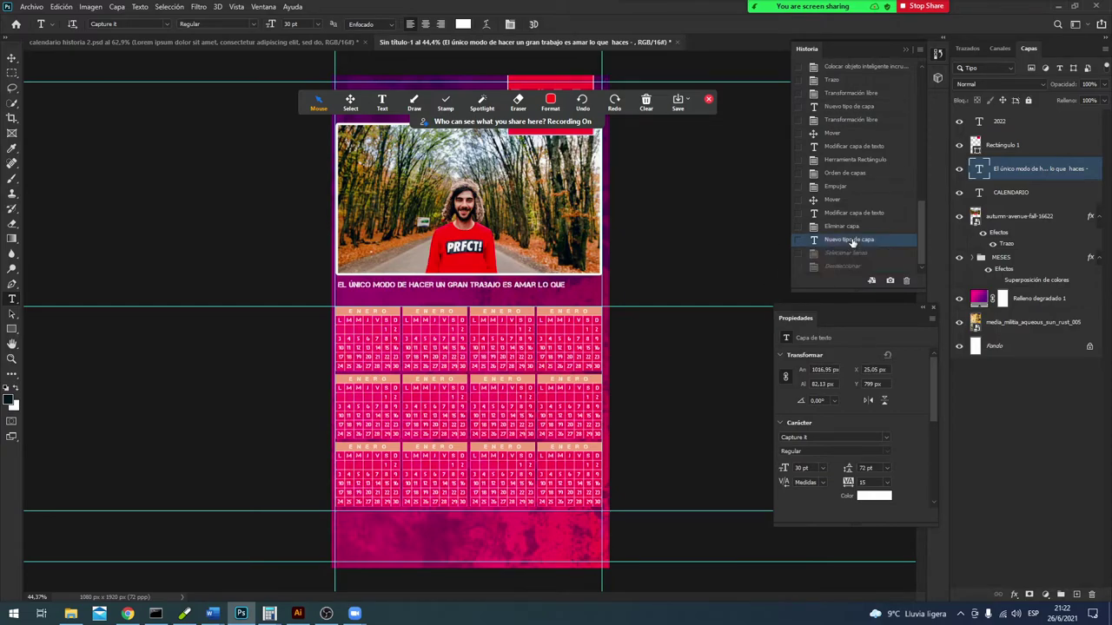
click(858, 228)
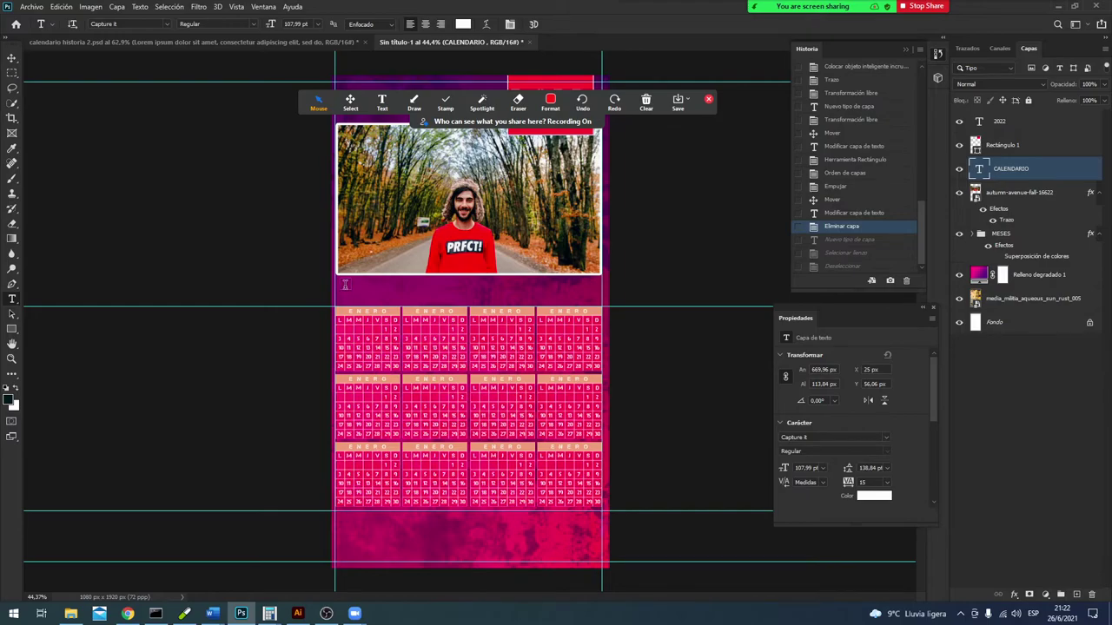
drag(340, 283, 588, 300)
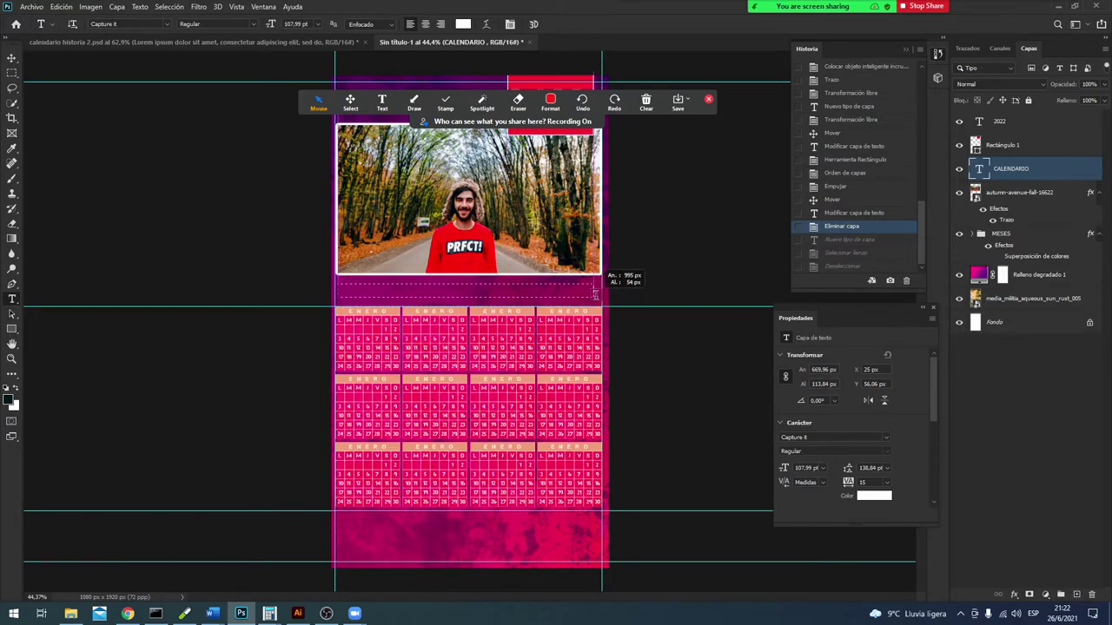
drag(589, 300, 599, 296)
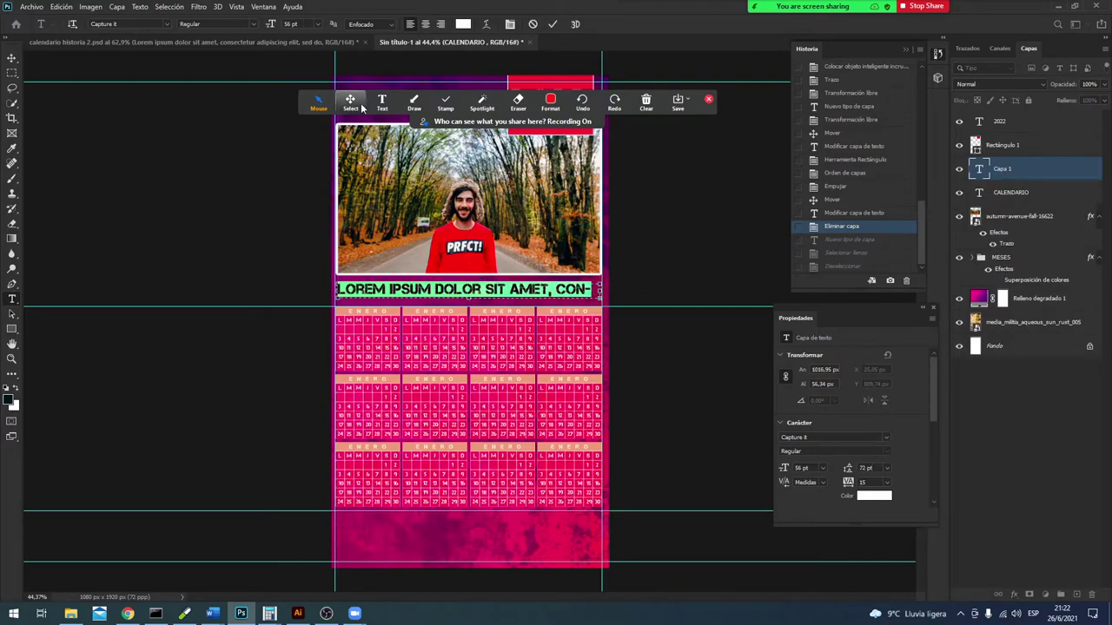
Step: Show the Character panel from Ventana > Carácter and move it off the photo
click(257, 8)
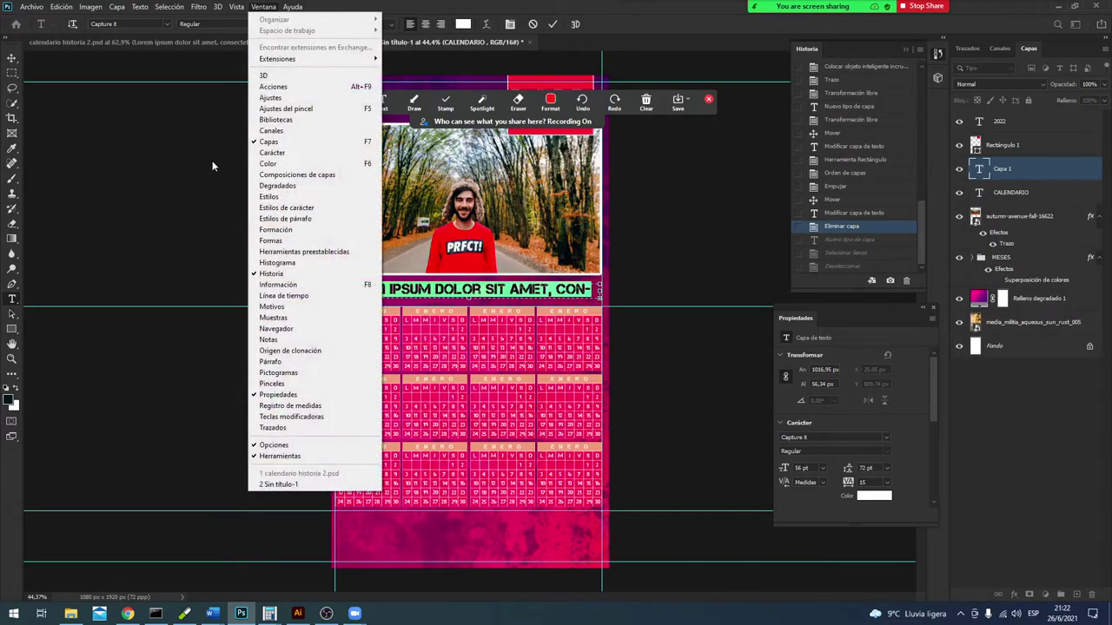
click(277, 156)
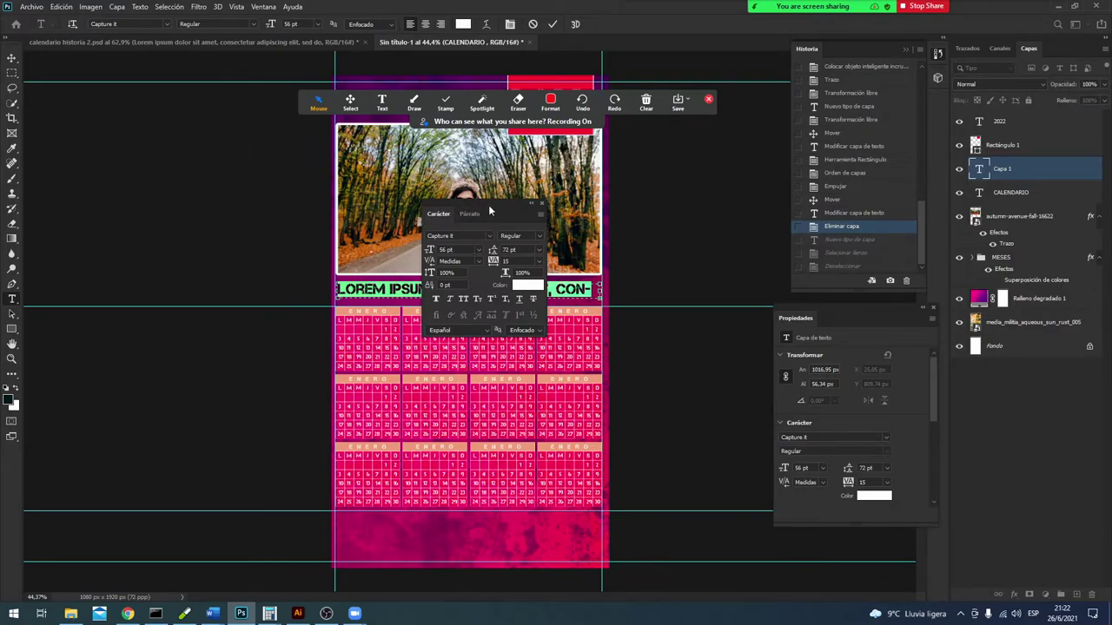
drag(489, 211, 240, 194)
click(425, 103)
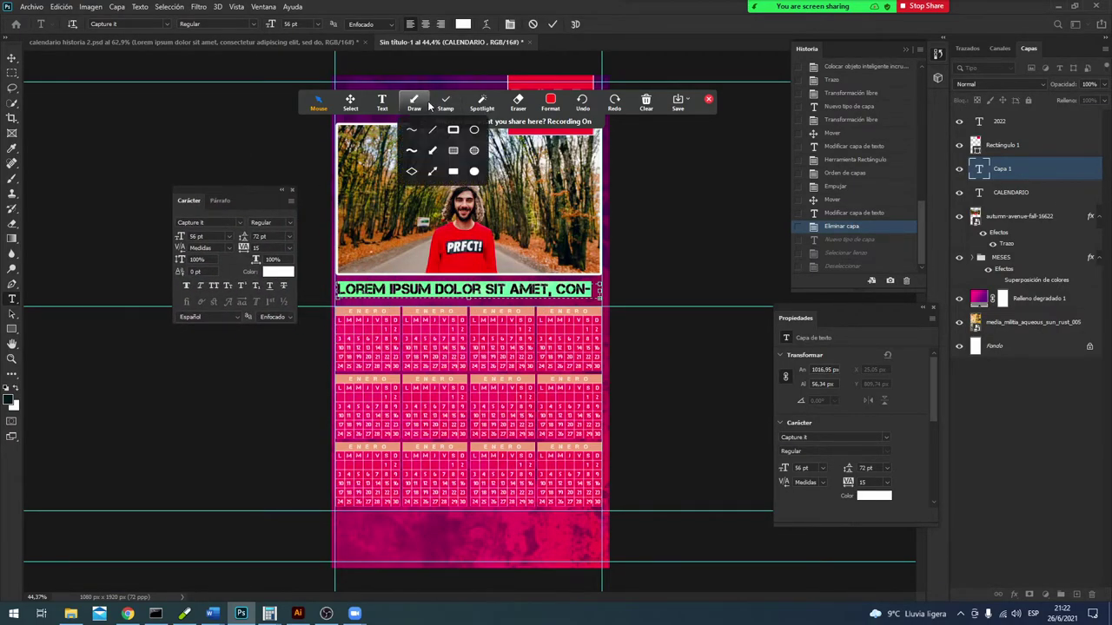
click(432, 171)
drag(246, 51, 254, 223)
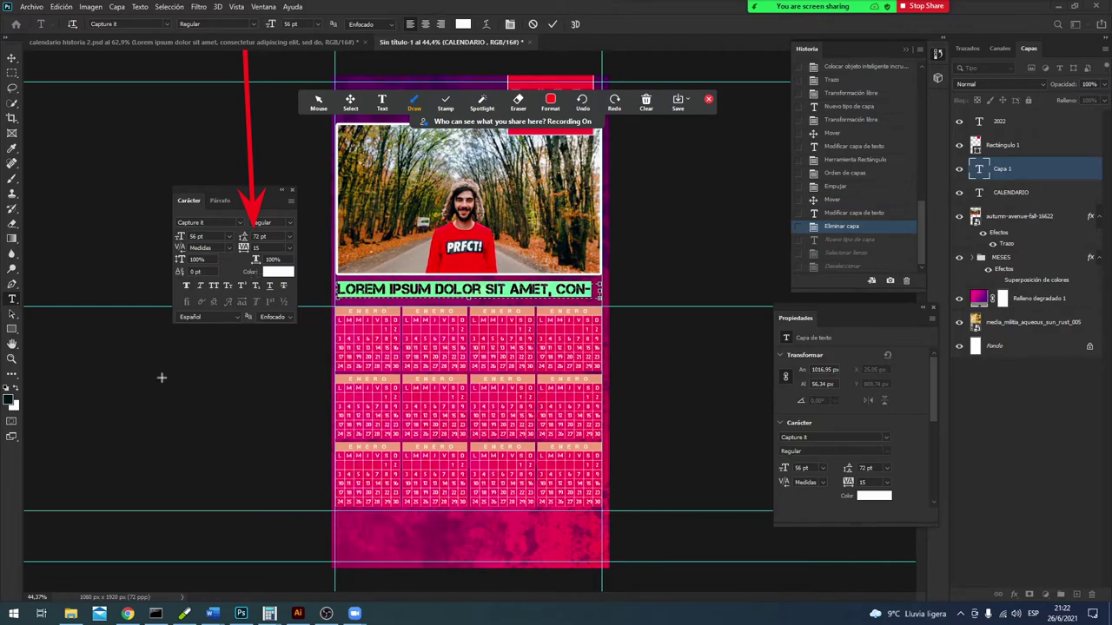
drag(123, 414, 241, 259)
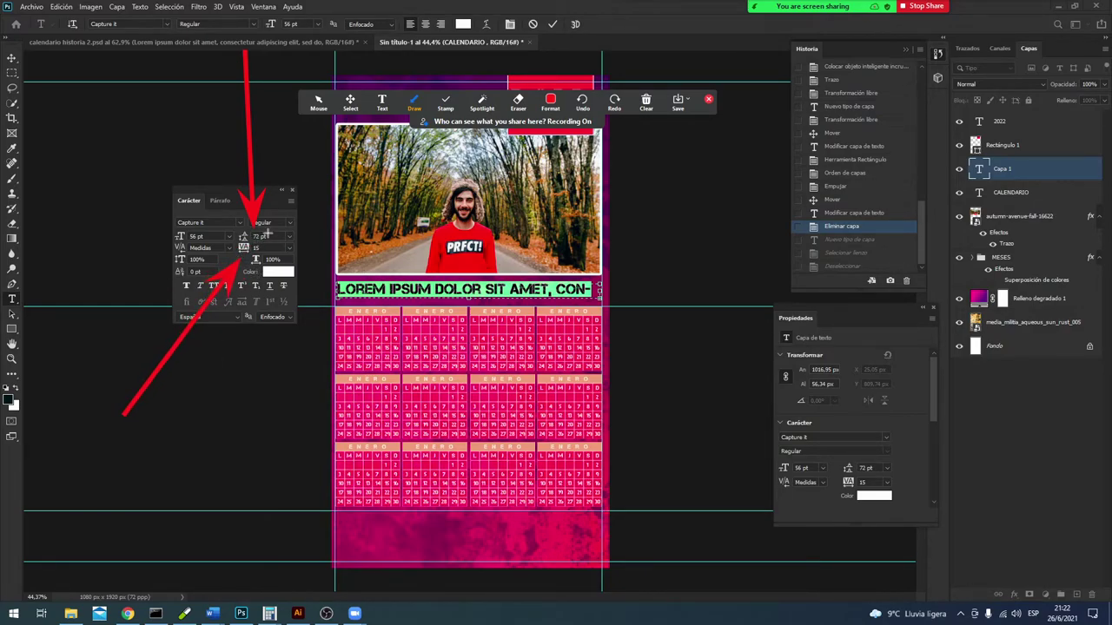
click(318, 102)
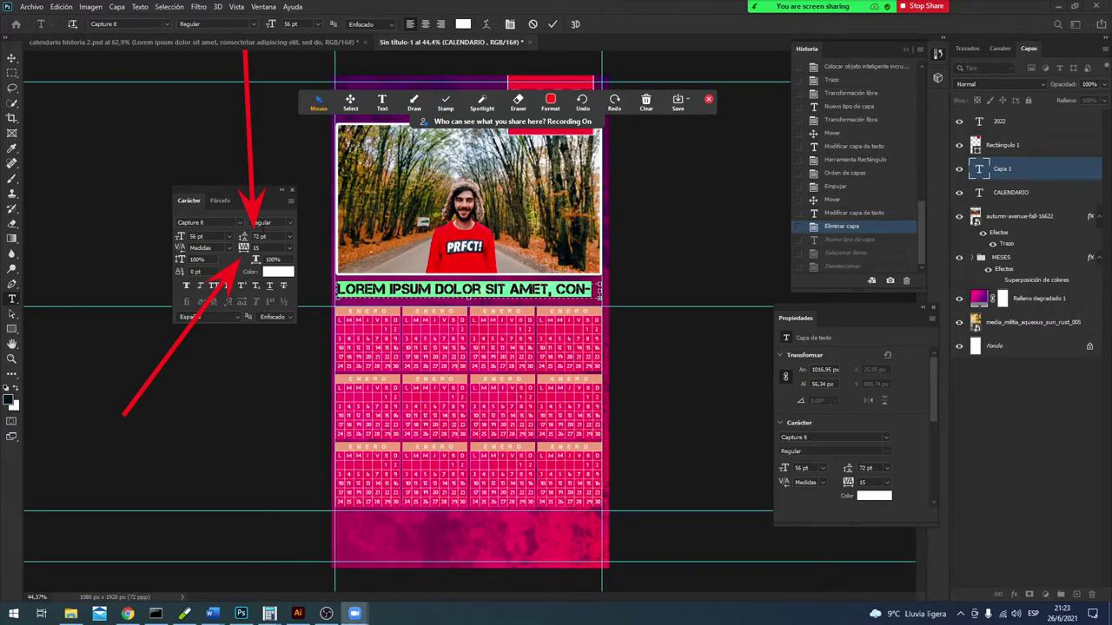
Step: Set the placeholder text to 24 pt with 24 pt leading
click(270, 237)
text(10)
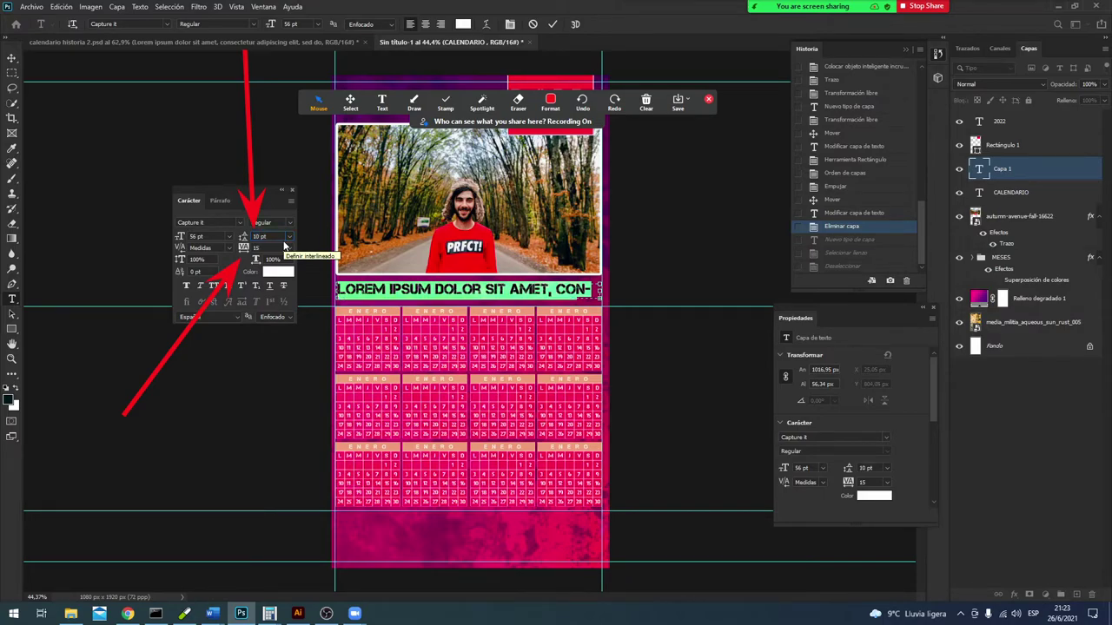
key(Return)
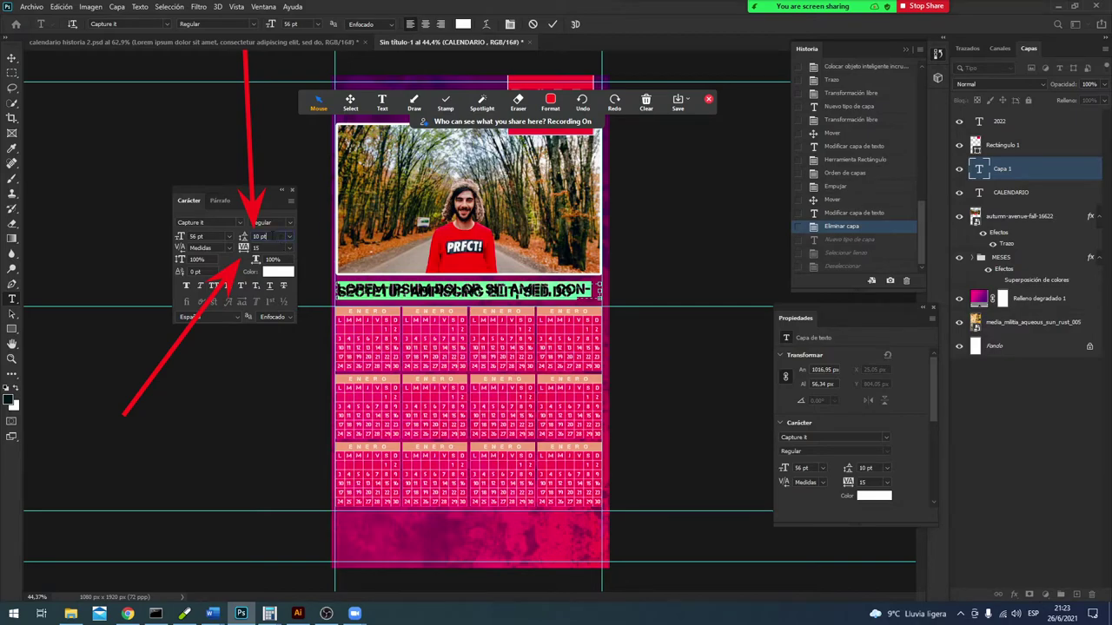
click(240, 236)
key(Tab)
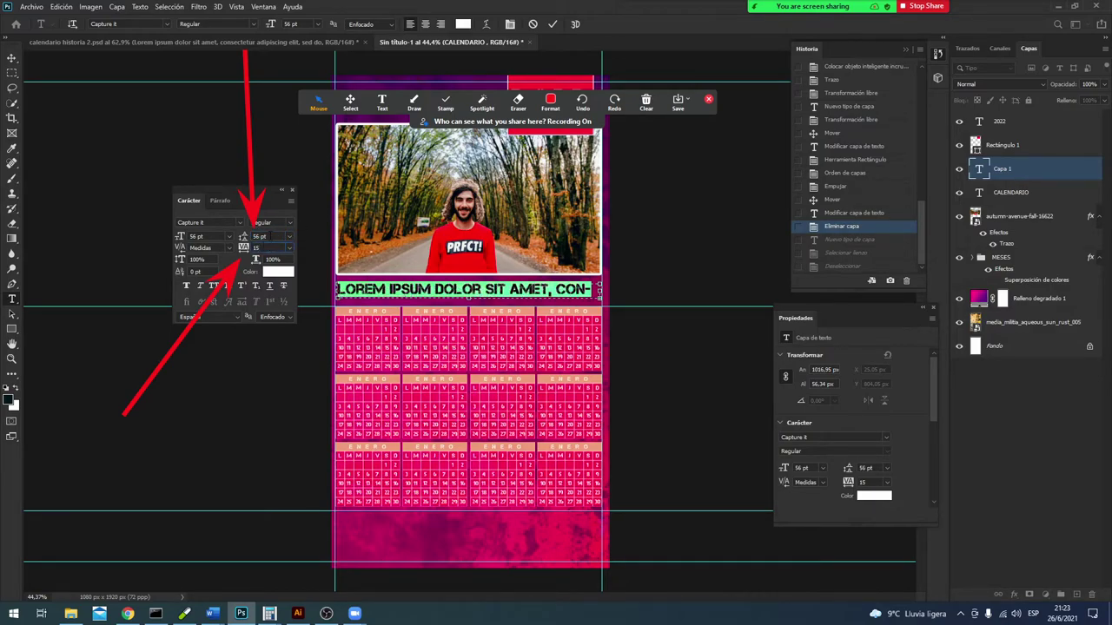
click(230, 237)
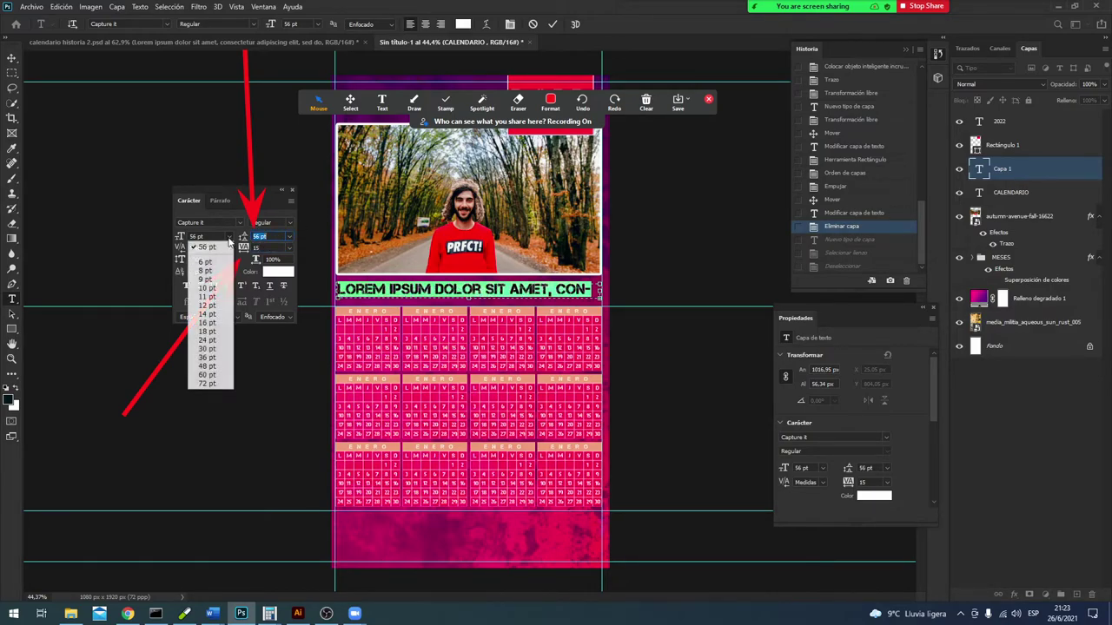
click(211, 332)
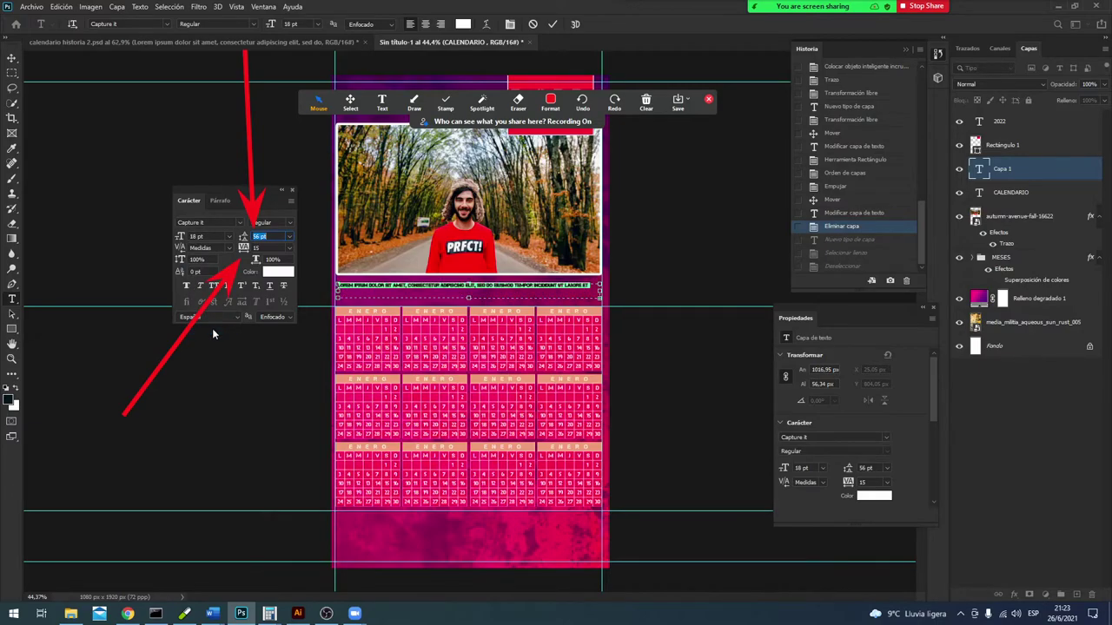
click(229, 237)
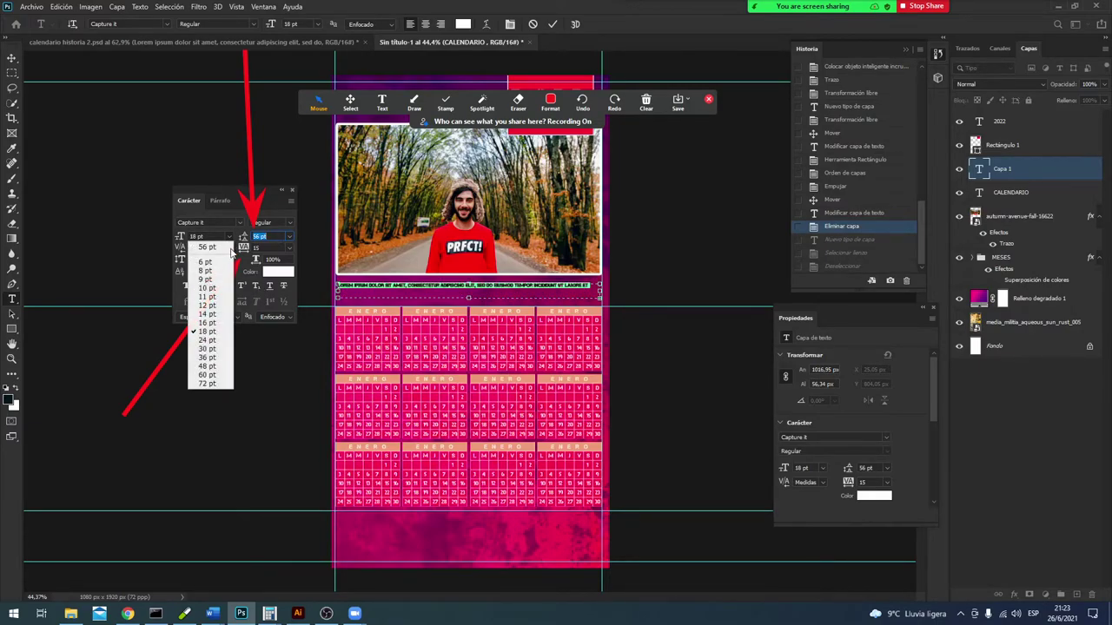
click(211, 339)
text(24)
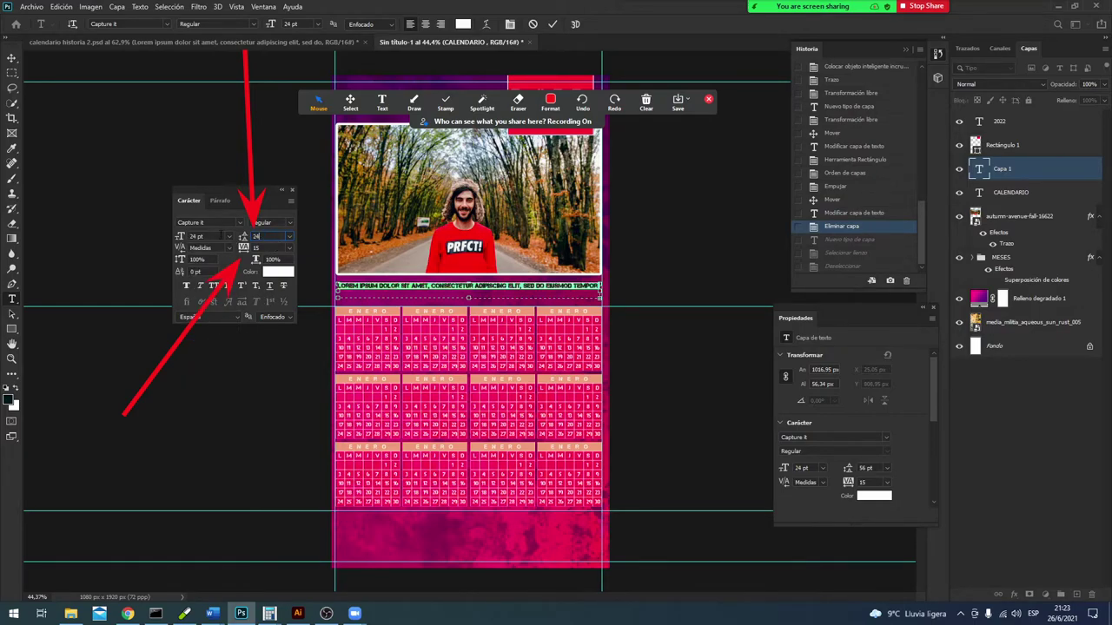
key(Return)
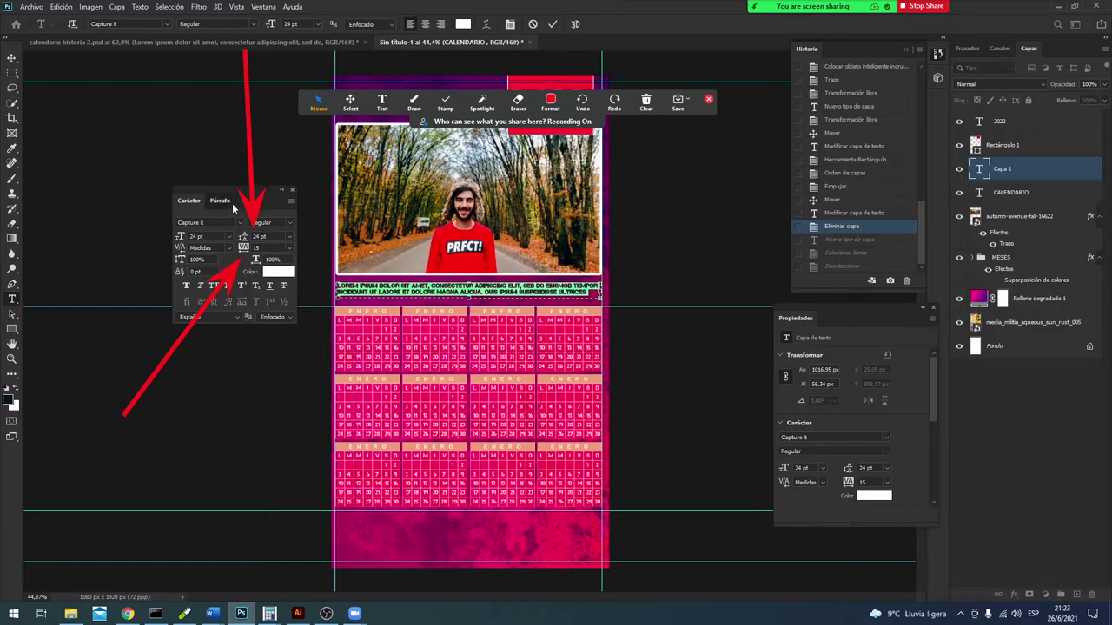
Step: Centre-align the placeholder paragraph in the Paragraph panel
click(220, 201)
click(206, 225)
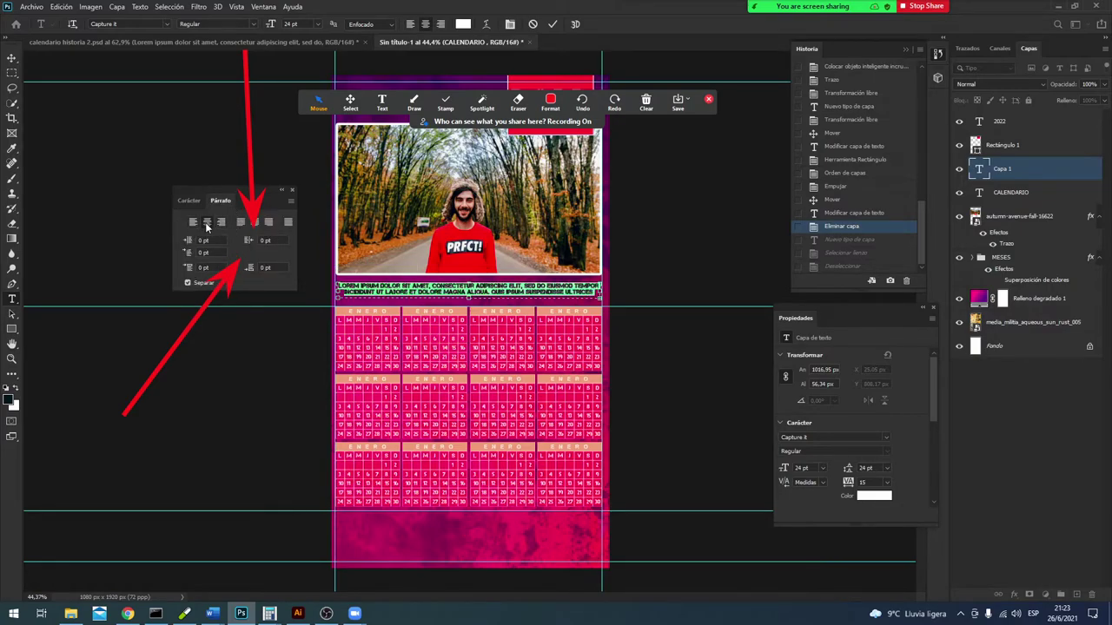
click(189, 201)
click(221, 200)
click(185, 201)
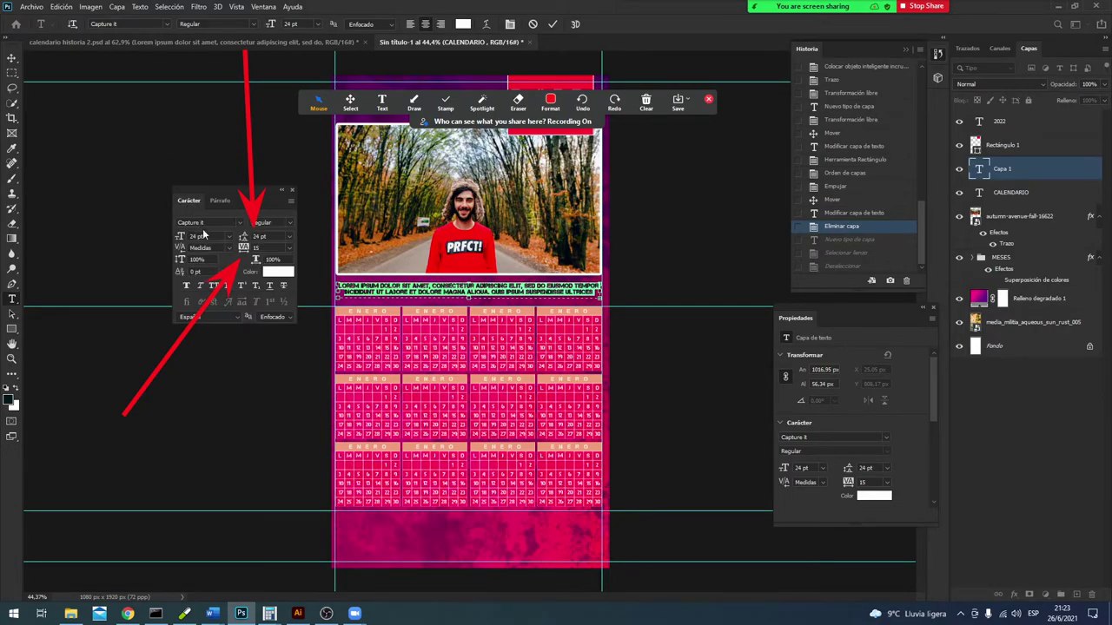
click(238, 224)
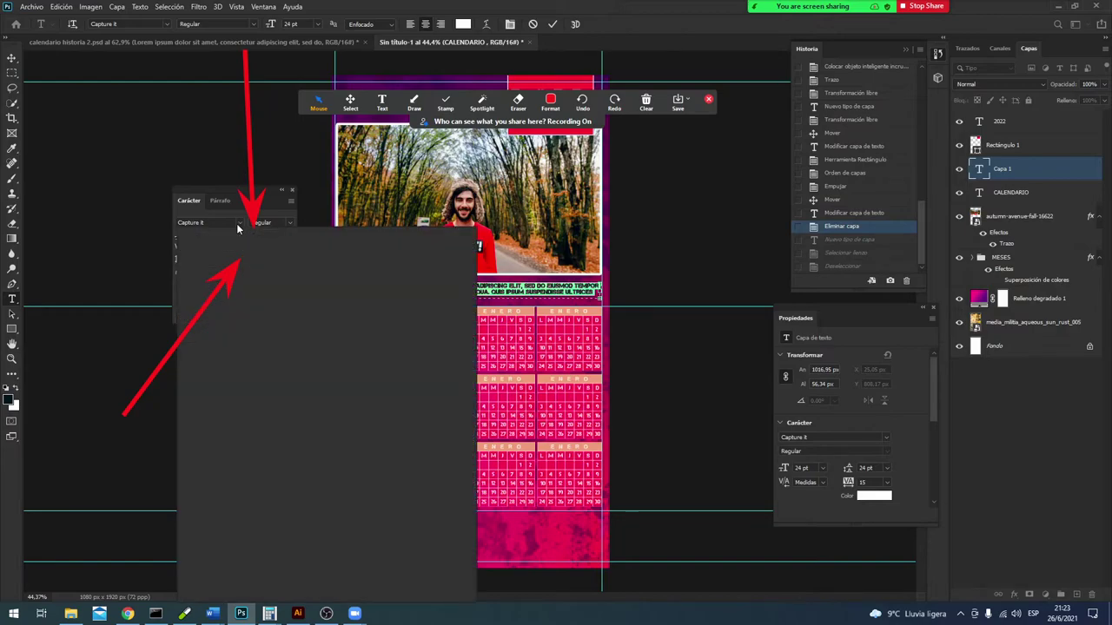
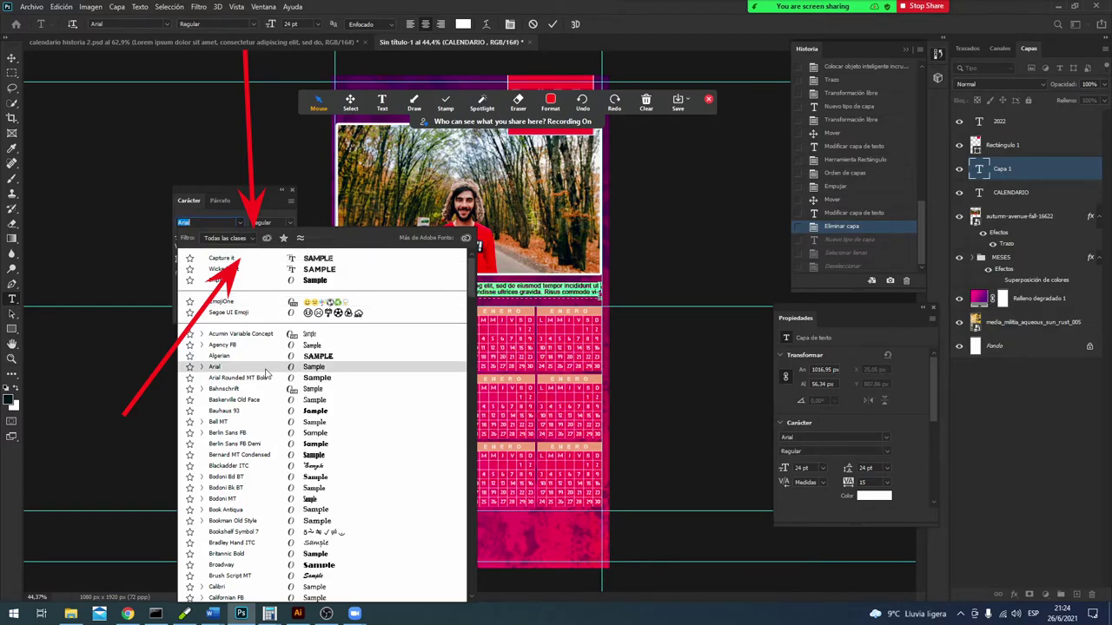
Step: Replace the Lorem ipsum placeholder with the Steve Jobs quote, keeping Arial
click(266, 369)
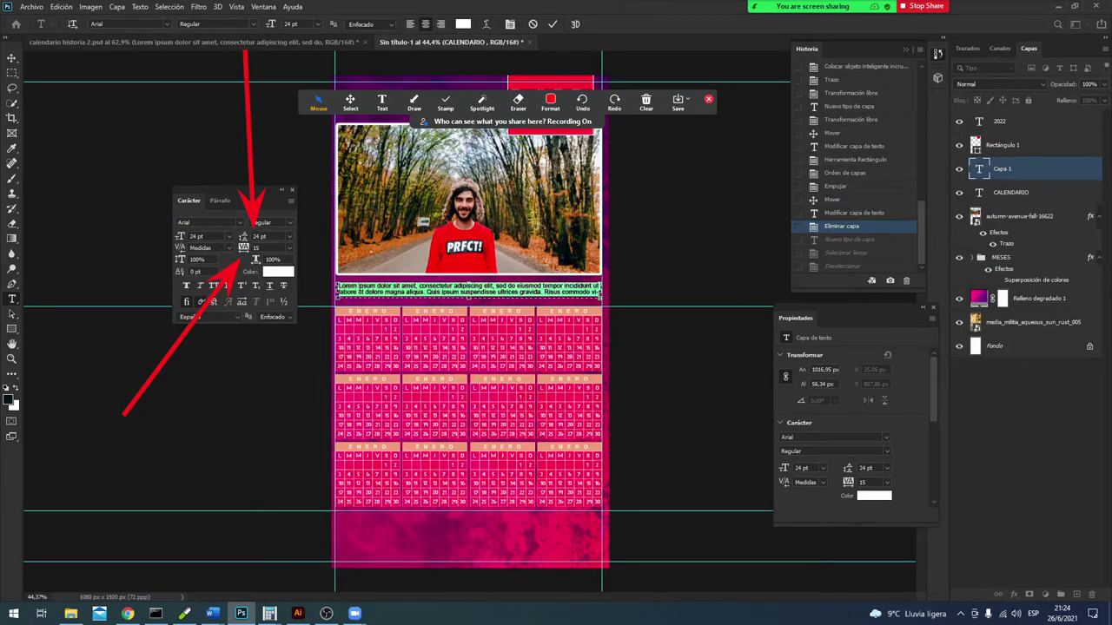
right_click(360, 292)
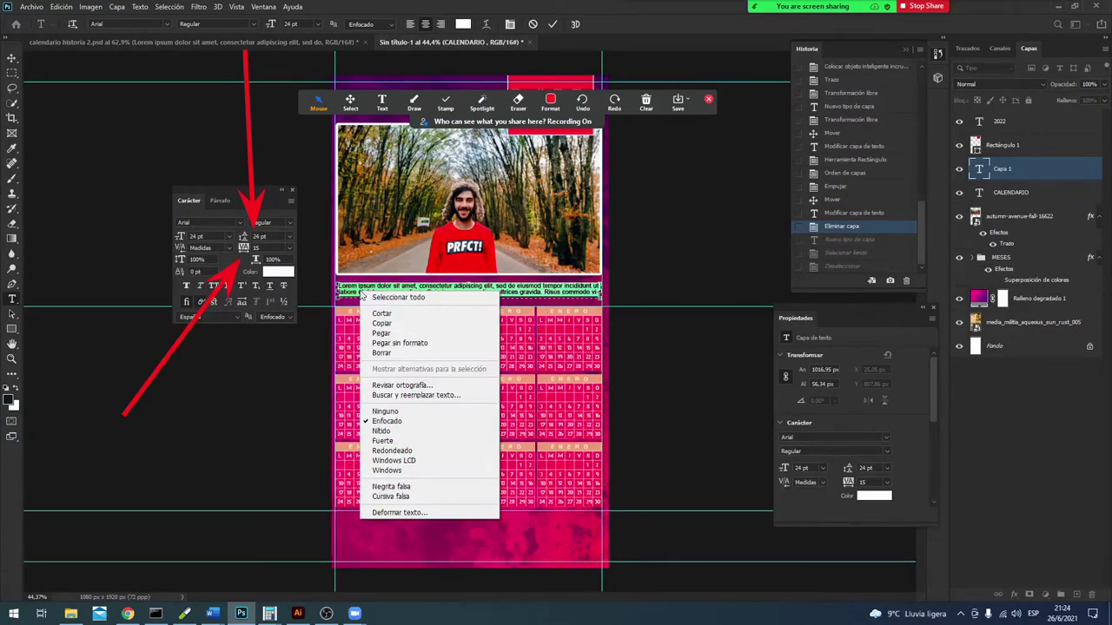
click(380, 333)
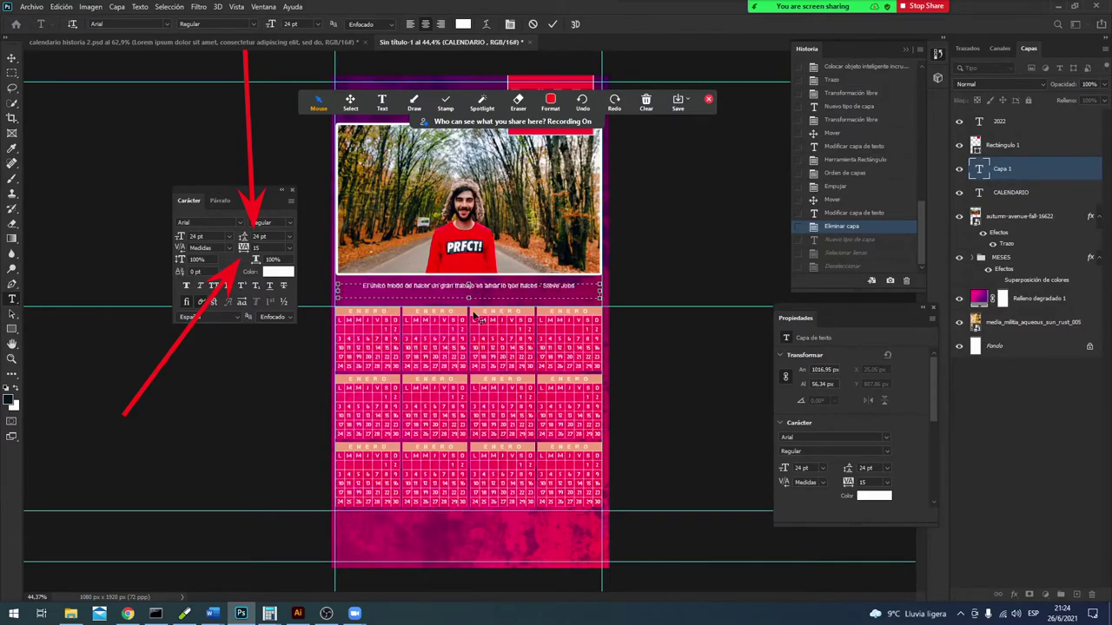
drag(579, 286, 339, 292)
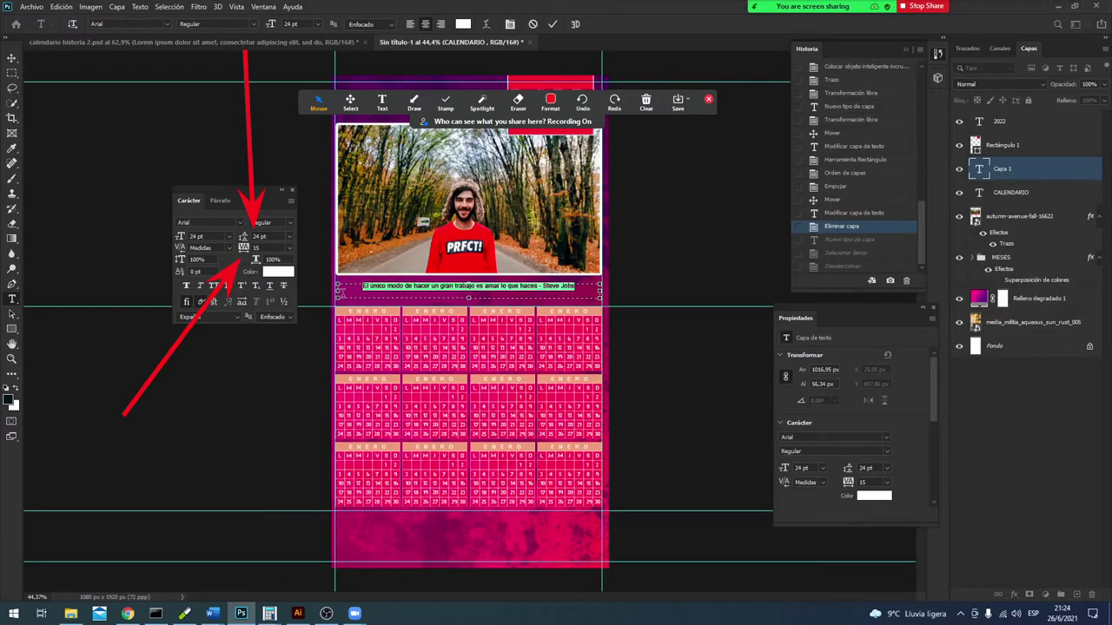
Step: Set the quote to 30 pt font size with 30 pt leading
click(230, 236)
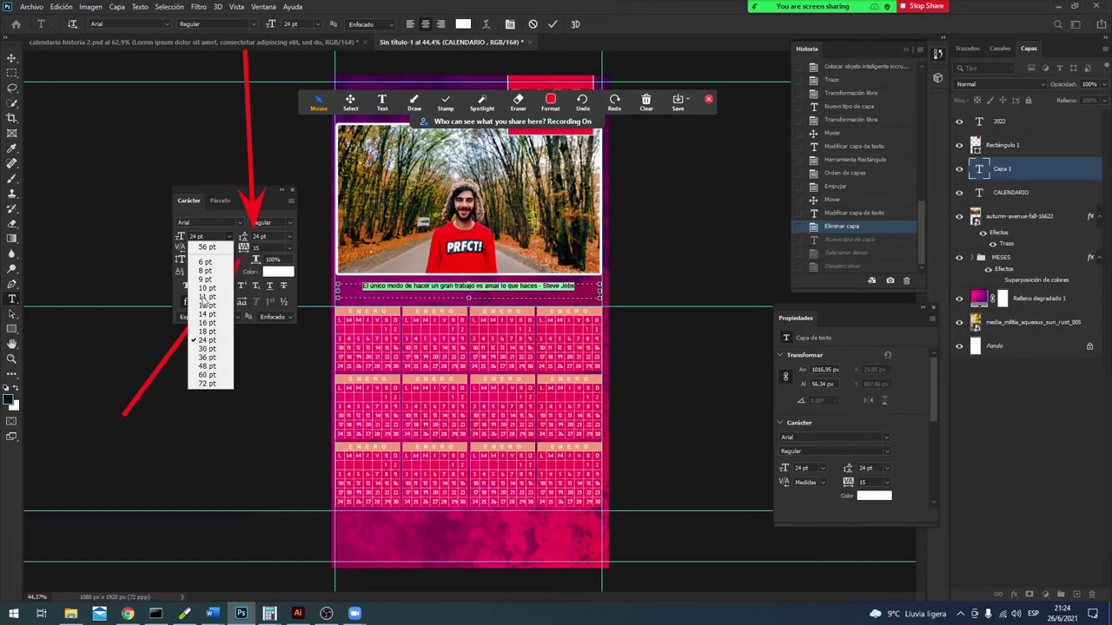
click(202, 358)
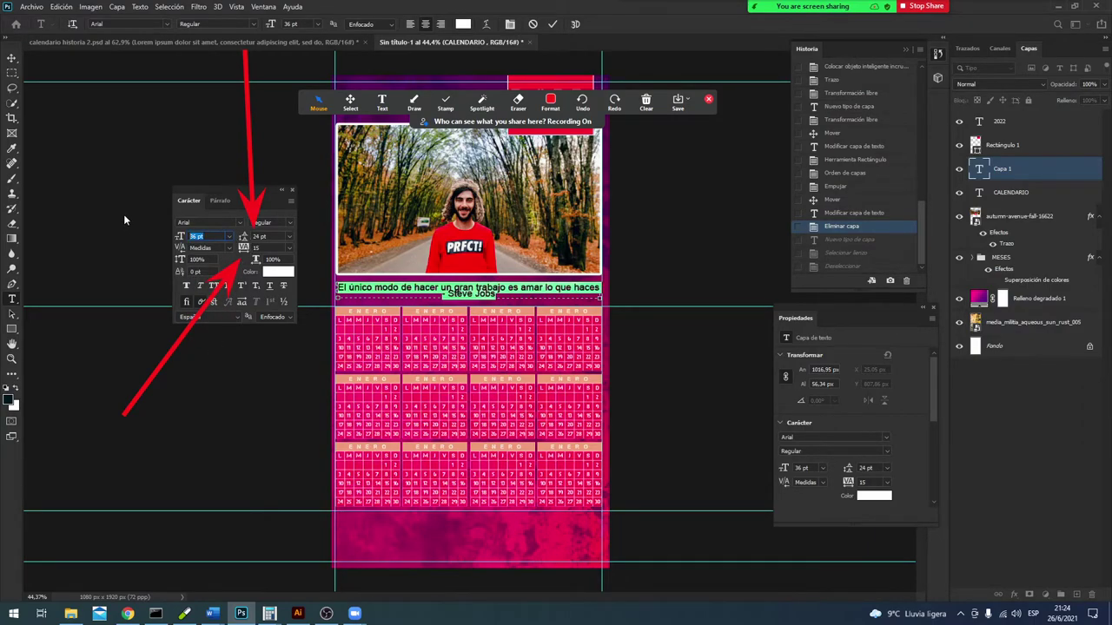
text(30)
key(Return)
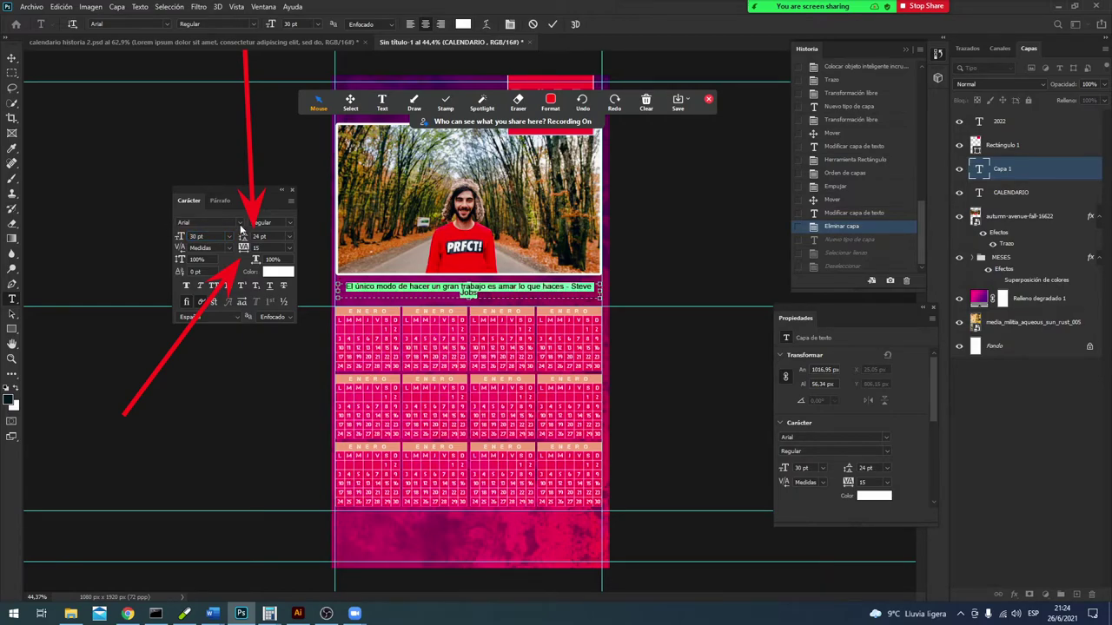
click(251, 237)
text(30)
key(Return)
click(521, 288)
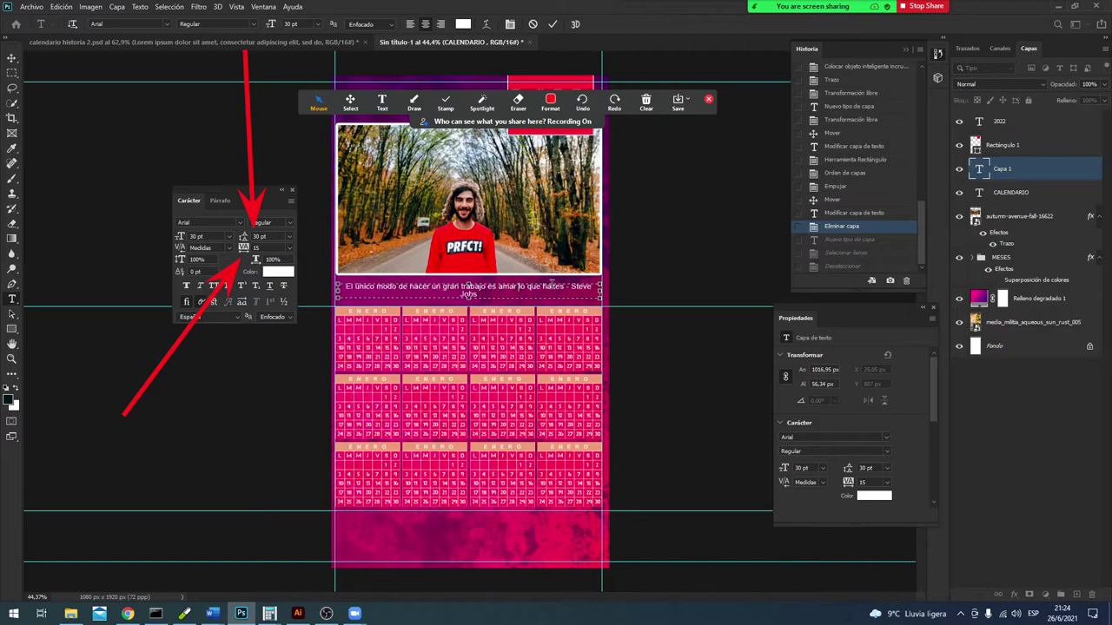
Step: Break the quote after 'amar' and make it faux italic, faux bold and all caps
key(Return)
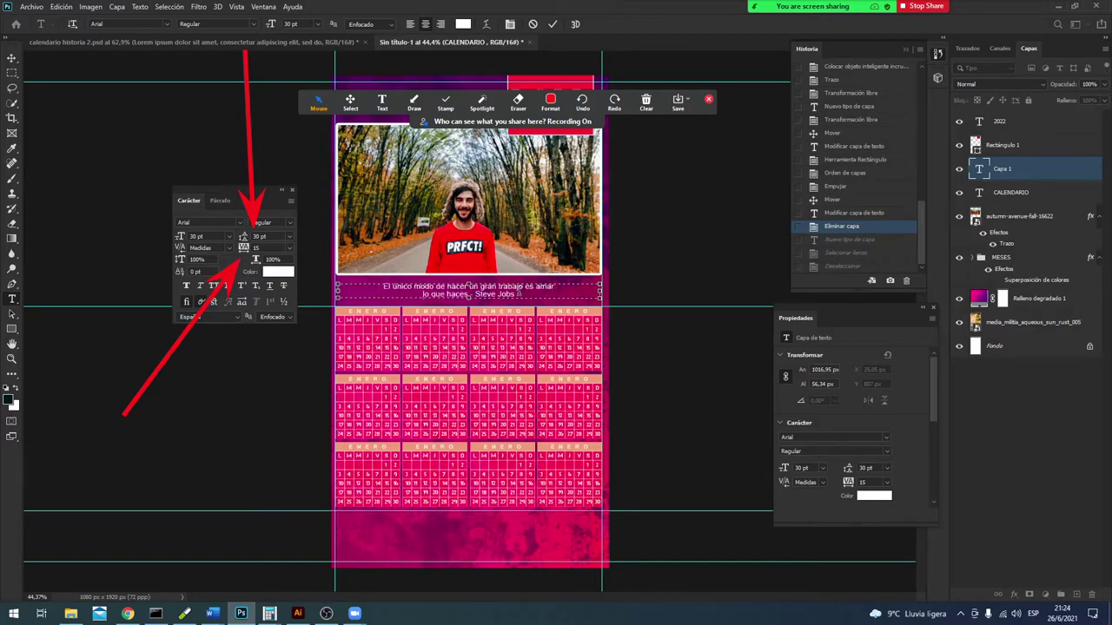
drag(520, 294, 365, 278)
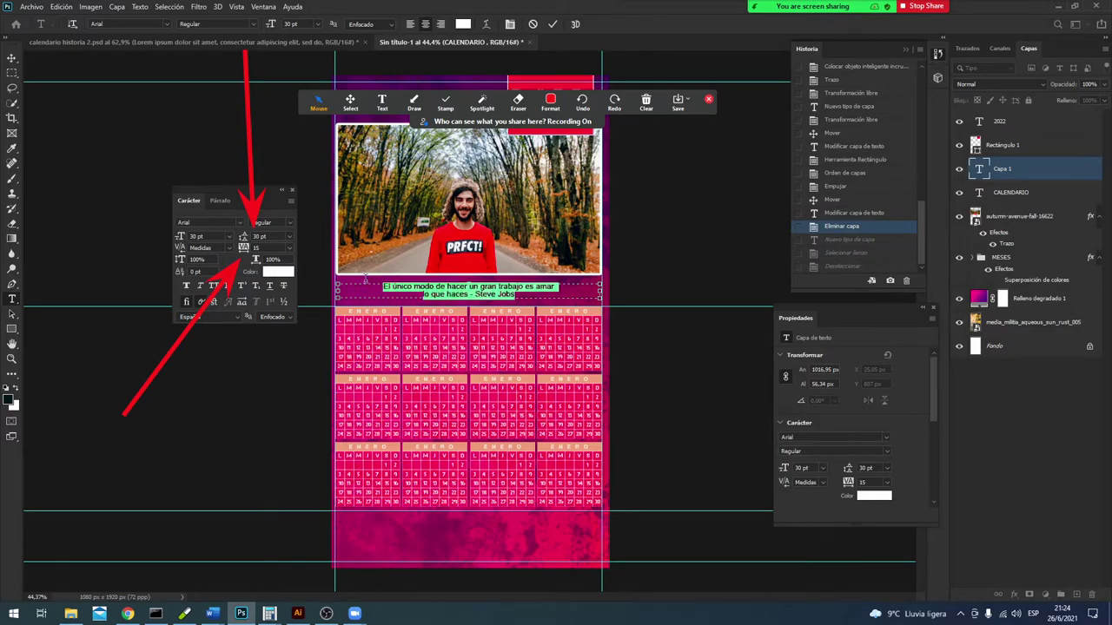
click(199, 287)
click(186, 287)
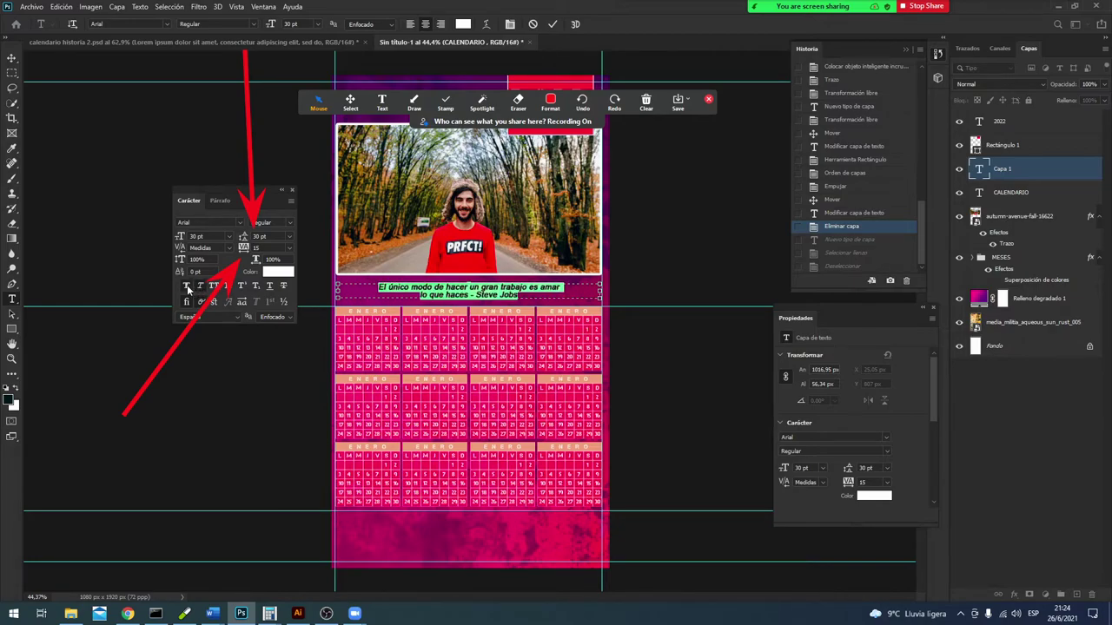
click(214, 287)
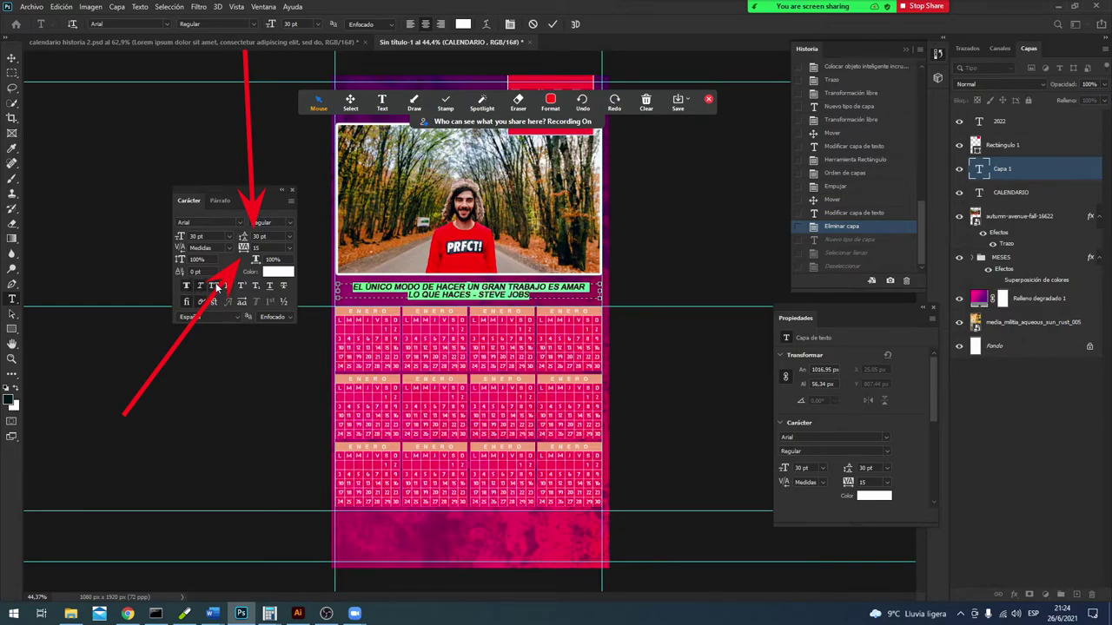
Step: Set the quote's tracking to 15 in the Character panel
click(414, 103)
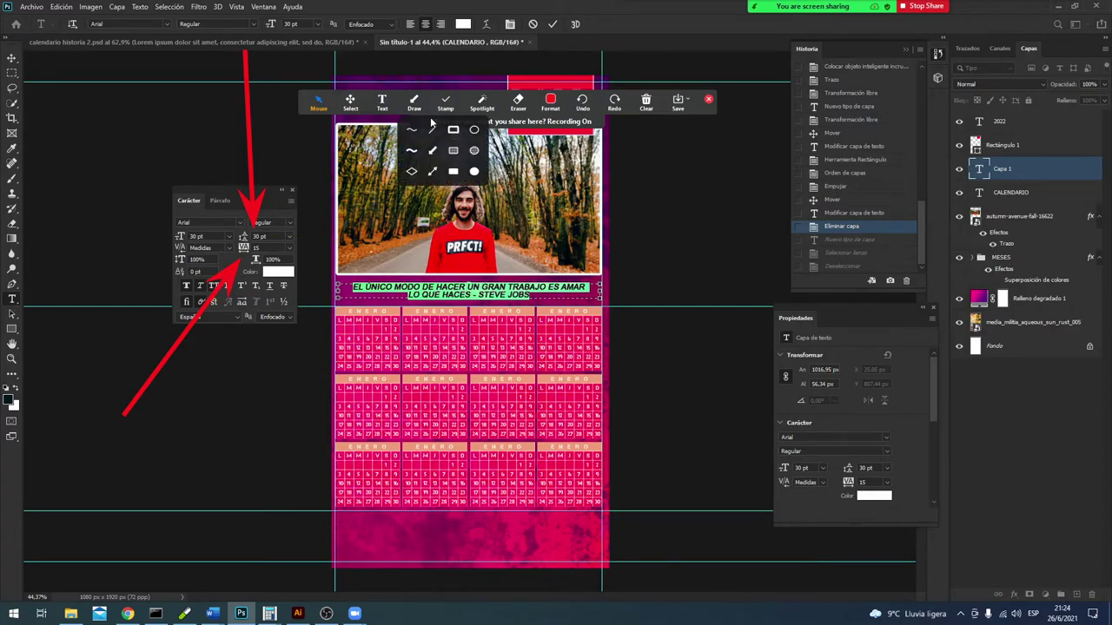
click(417, 137)
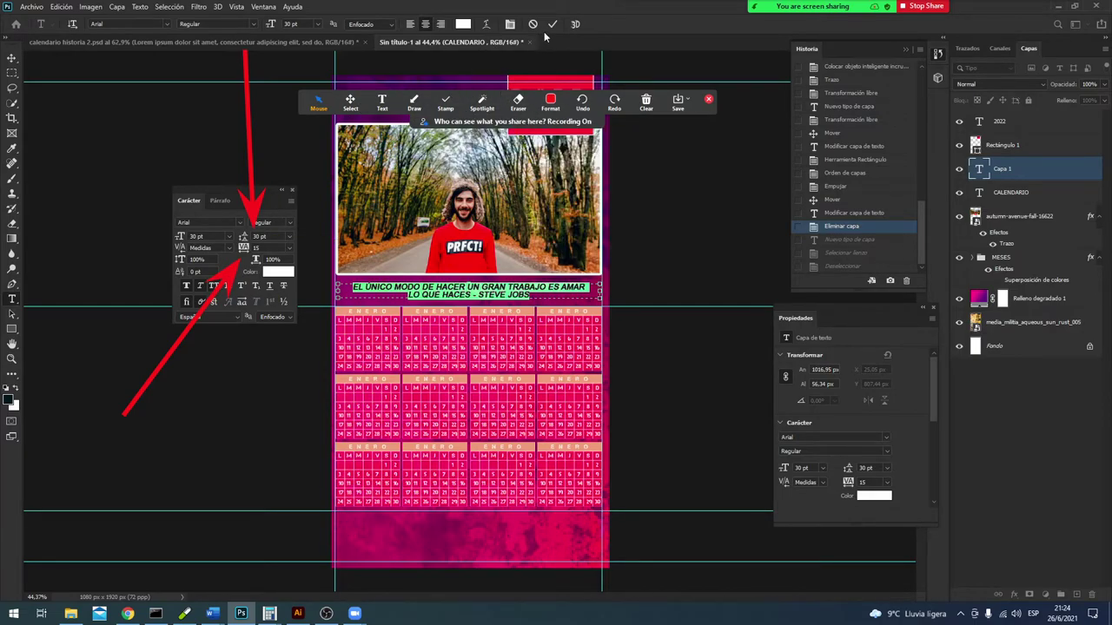
click(413, 102)
click(411, 131)
drag(66, 136, 182, 195)
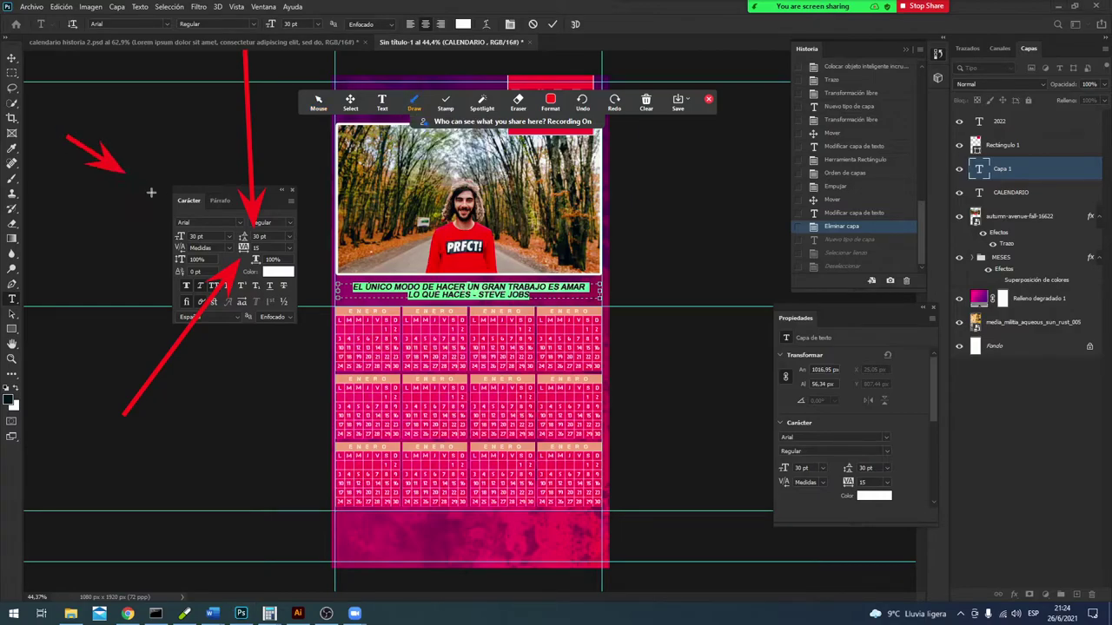
drag(123, 283, 179, 285)
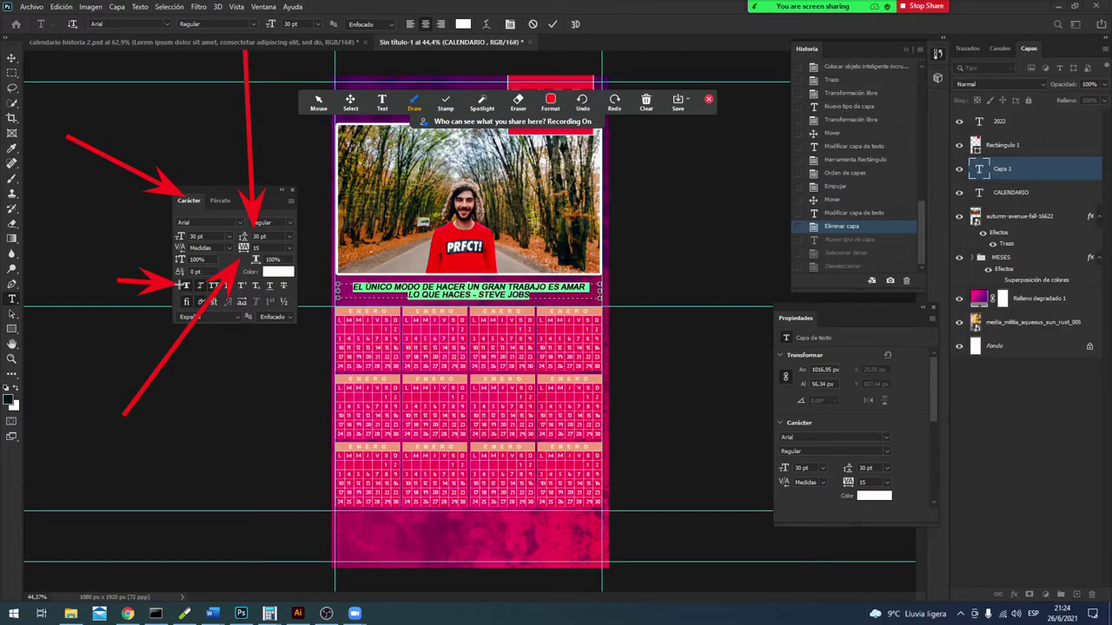
drag(242, 410, 219, 308)
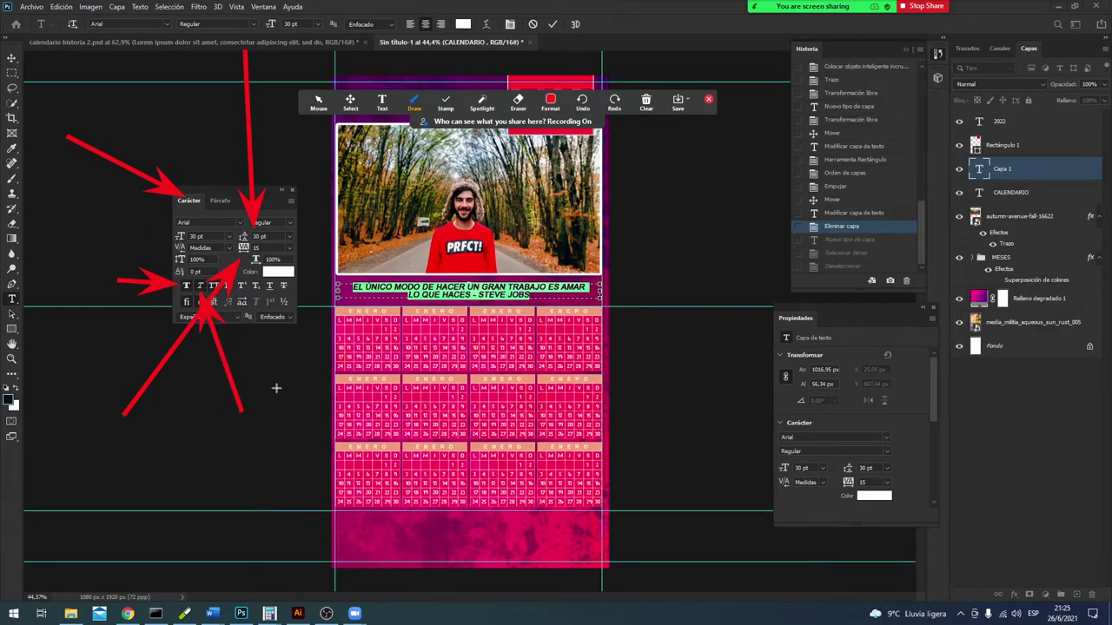
drag(276, 388, 216, 297)
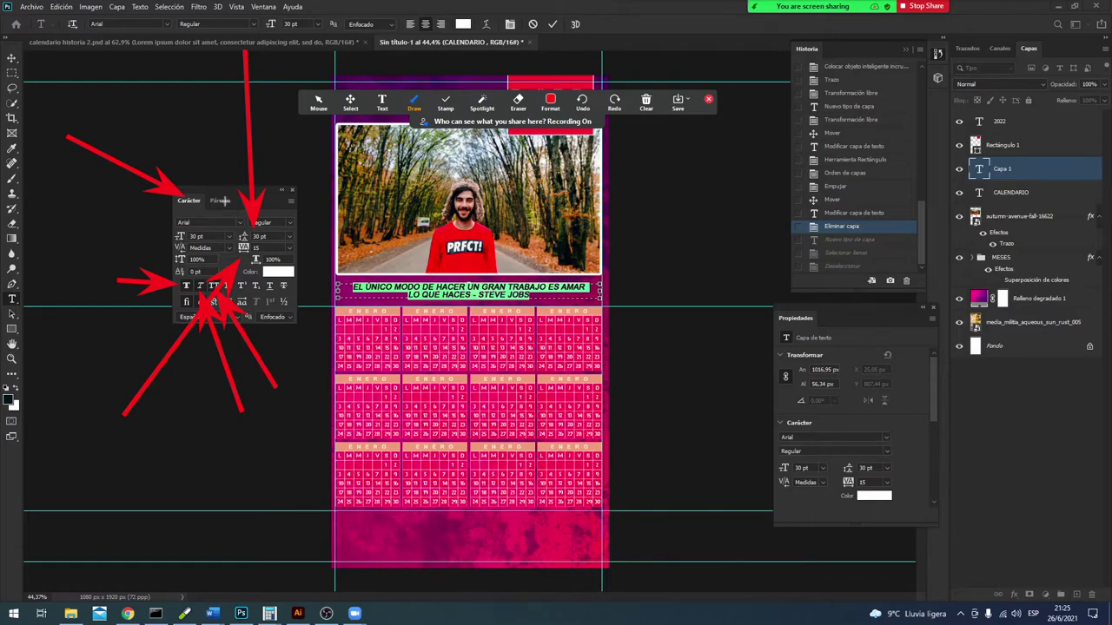
Step: Center the quote text, commit the edits and switch to the Move tool
click(645, 102)
click(644, 127)
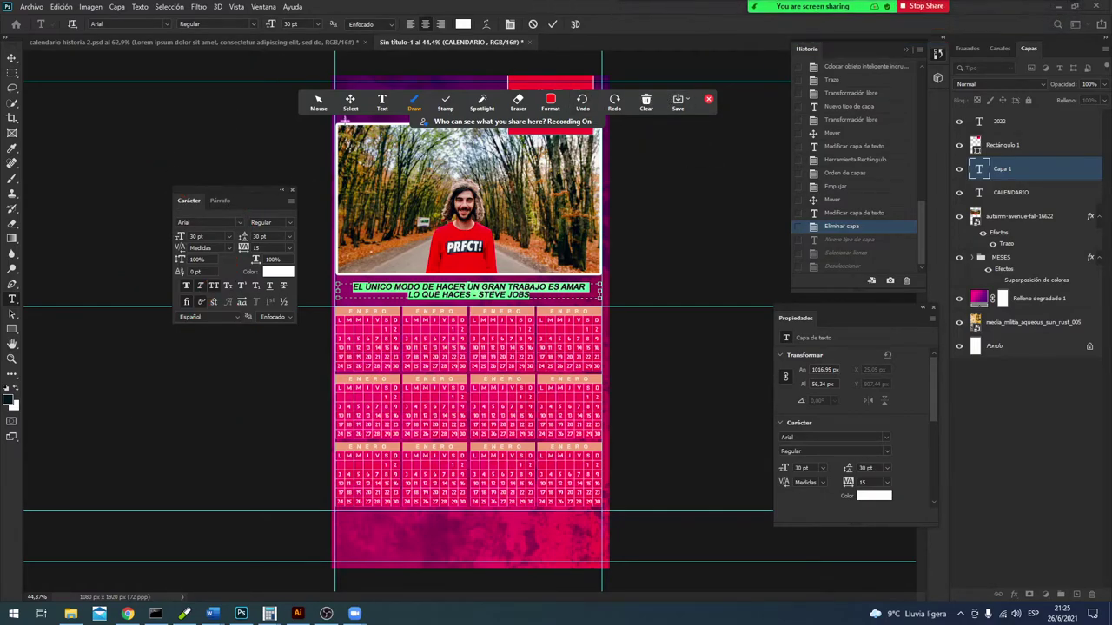
click(318, 102)
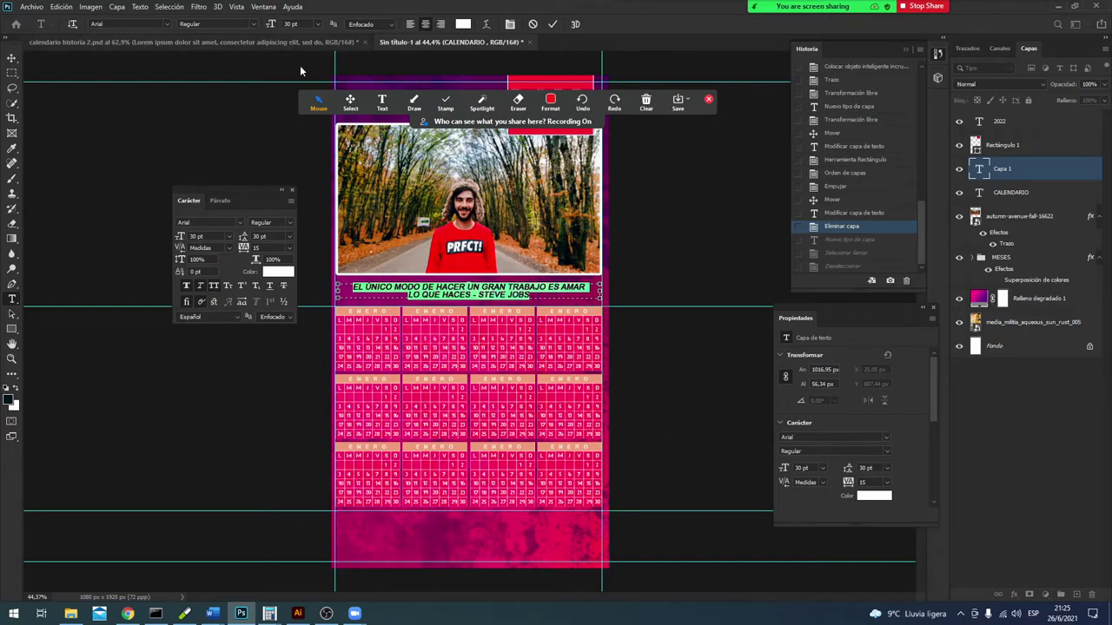
click(552, 24)
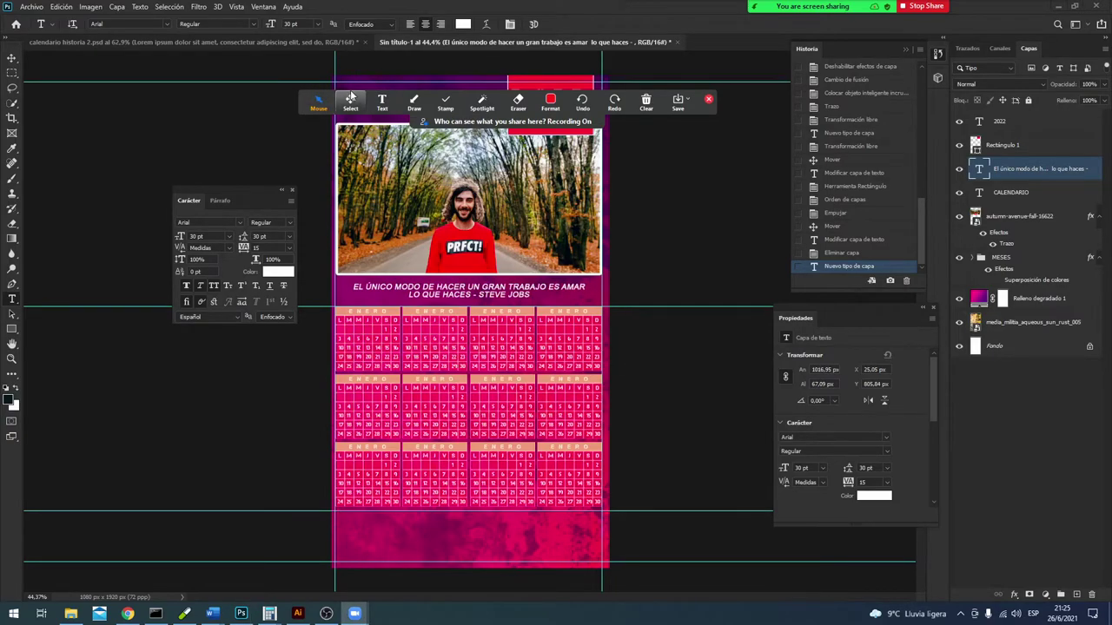
click(12, 59)
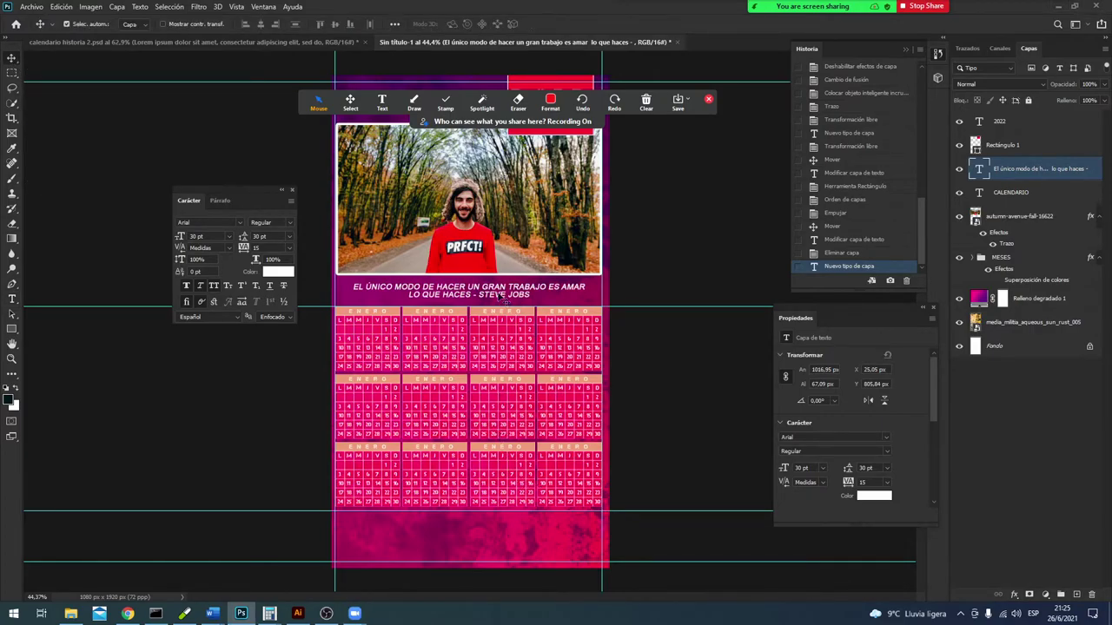
click(550, 101)
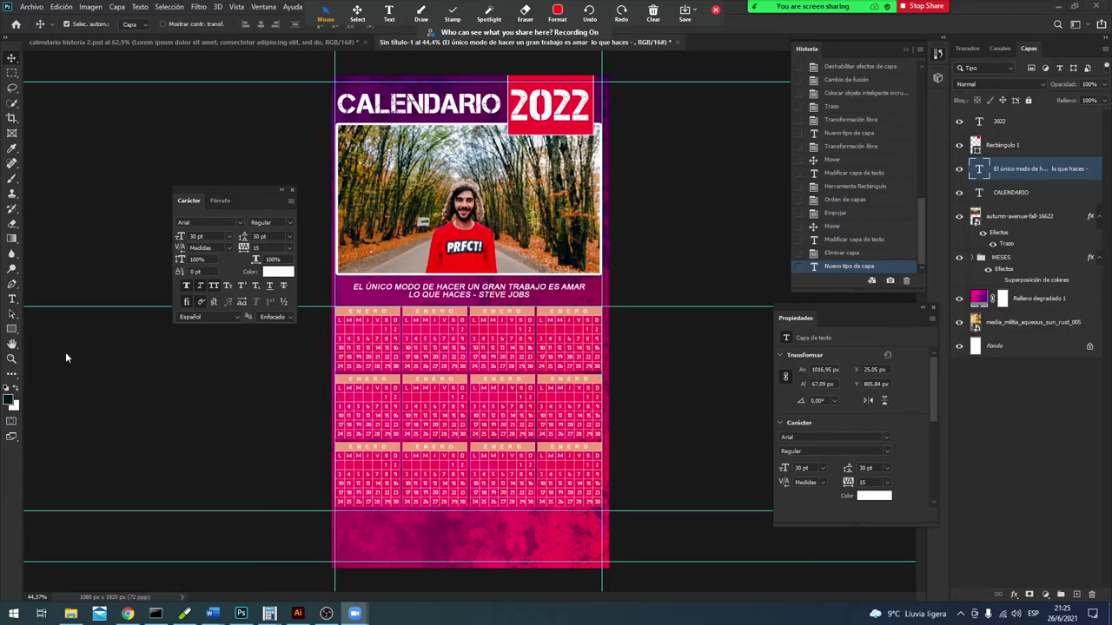
Step: Draw a red rectangle at the poster's bottom-left and move it right along the bottom strip
click(11, 328)
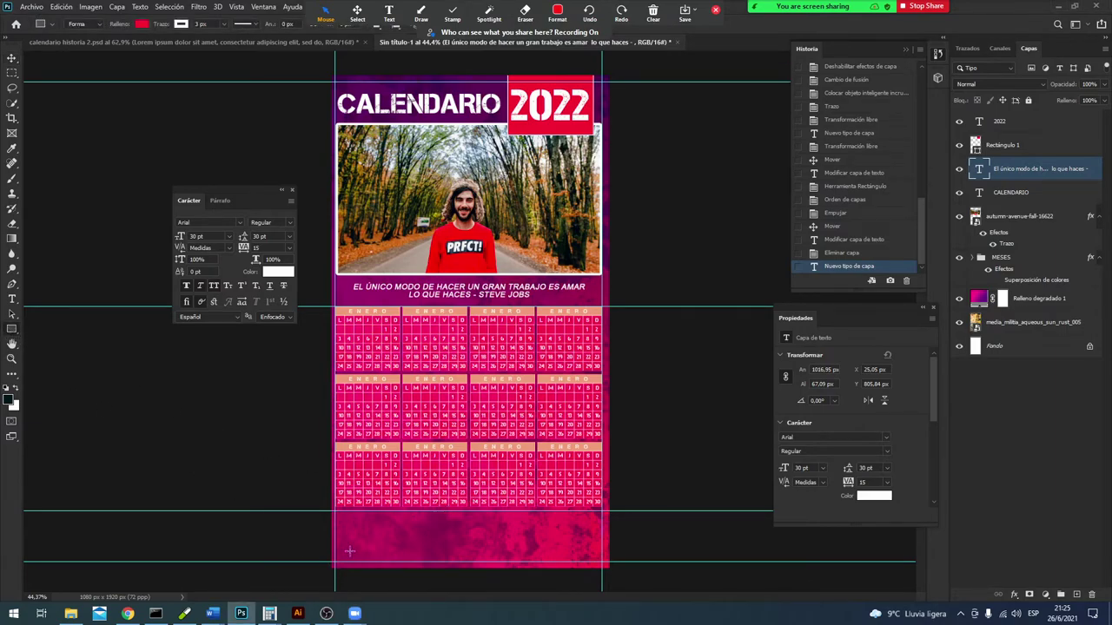
click(1010, 126)
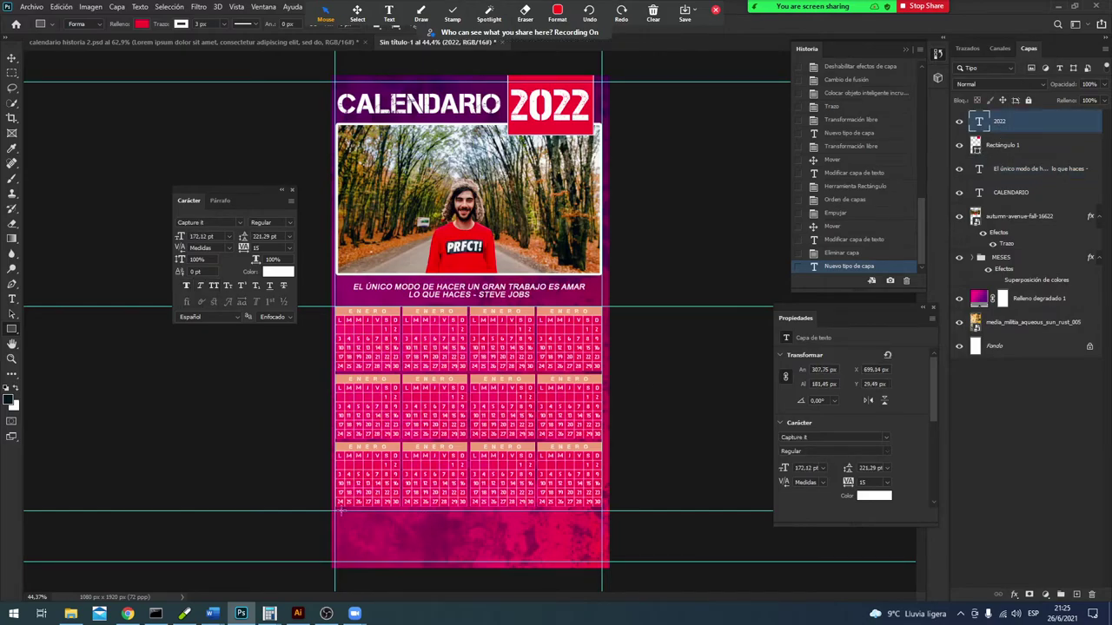
drag(335, 512, 397, 557)
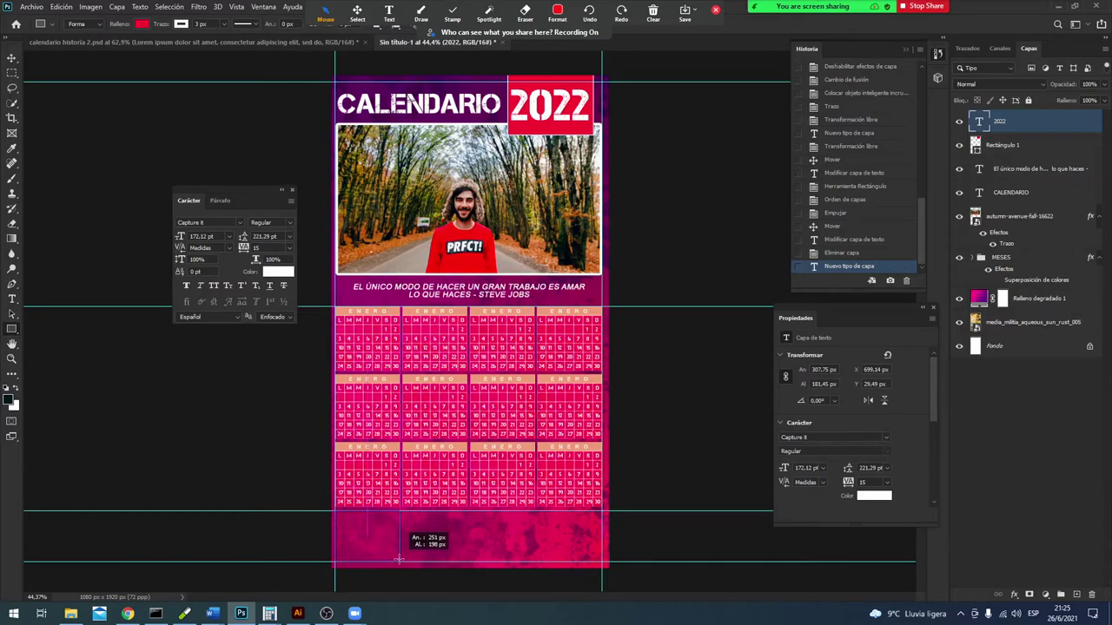
drag(397, 556, 399, 559)
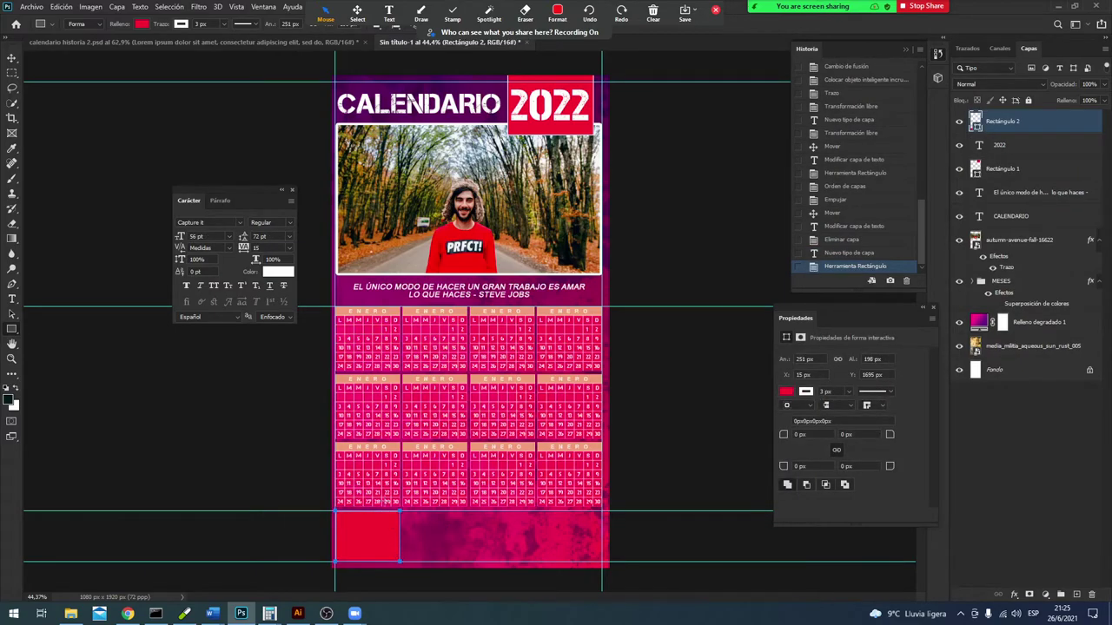
click(13, 57)
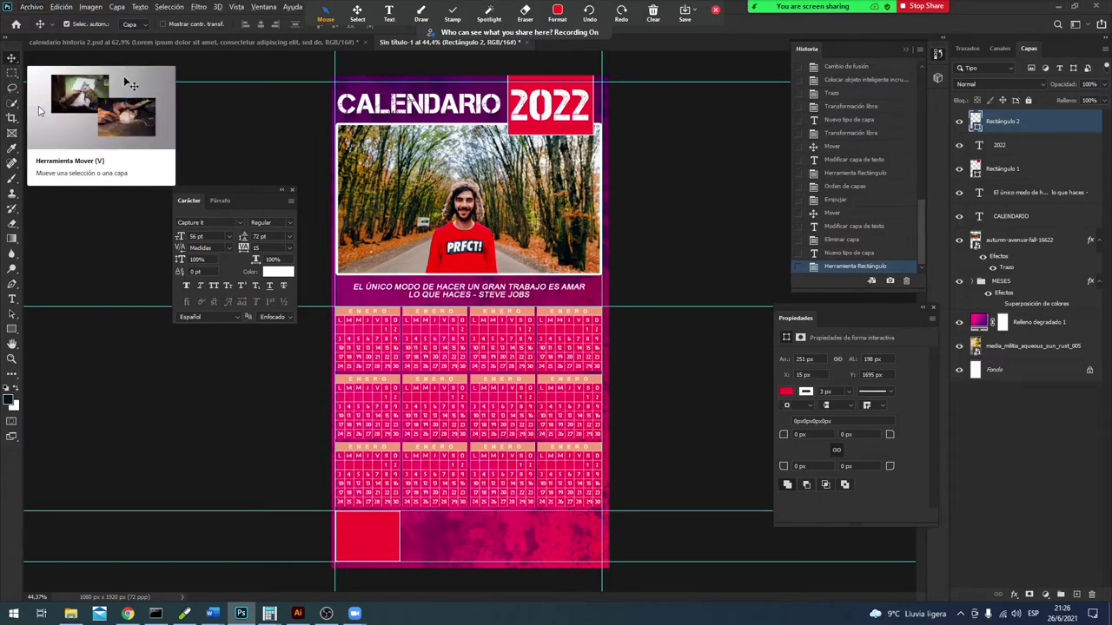
drag(375, 540, 580, 544)
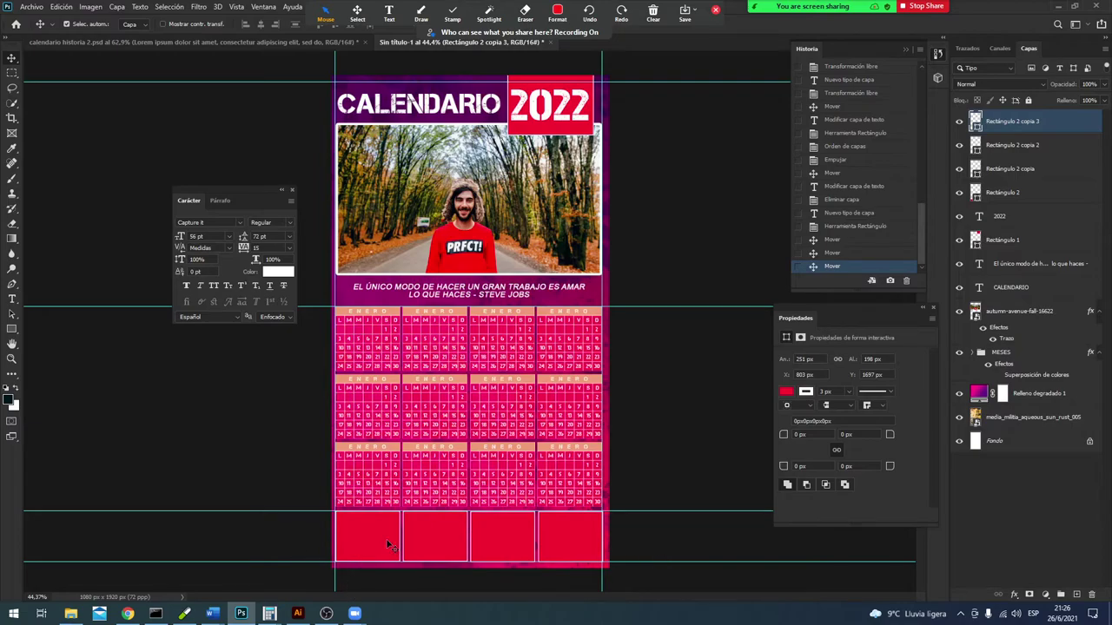
Step: Place the bokeh photographer image over the first bottom box and stack it above Rectángulo 2
click(32, 7)
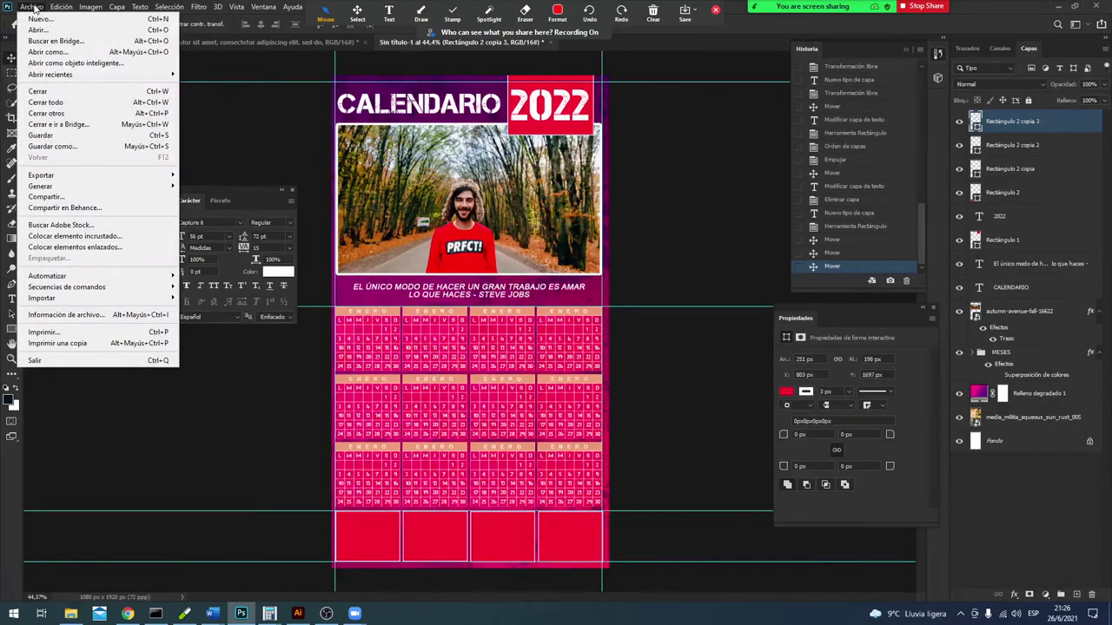
click(74, 236)
click(393, 285)
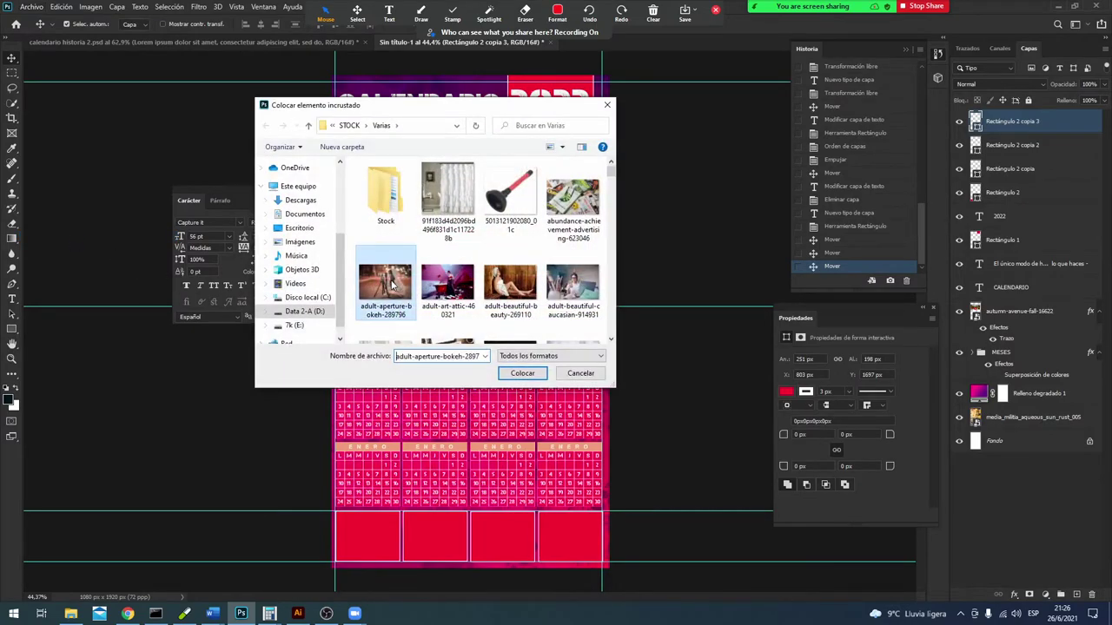
double_click(393, 285)
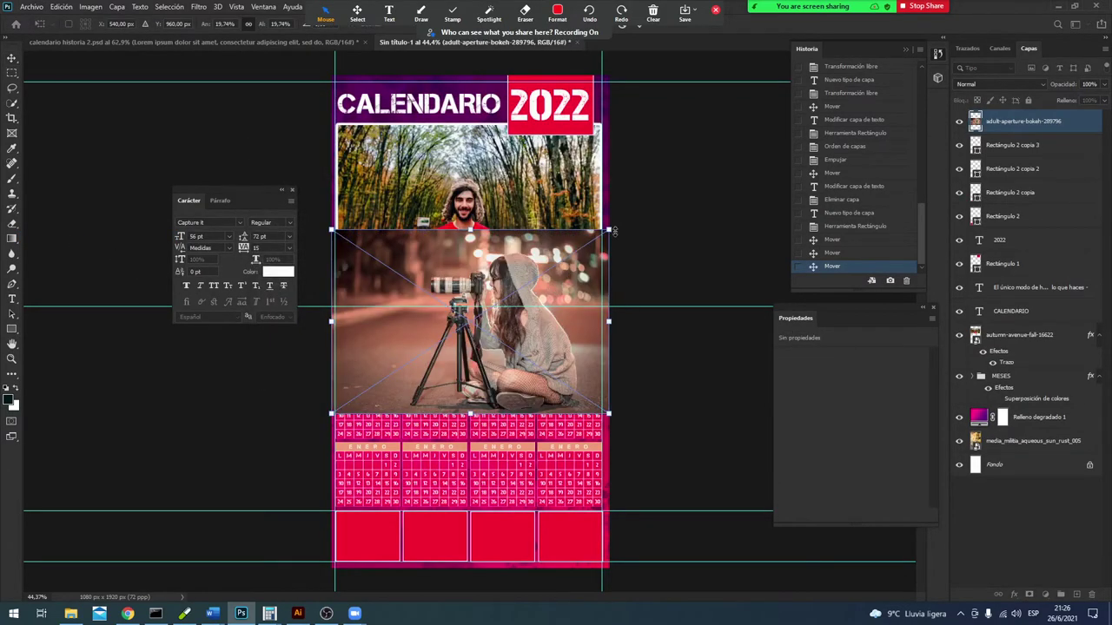
drag(611, 231, 441, 342)
drag(397, 391, 377, 550)
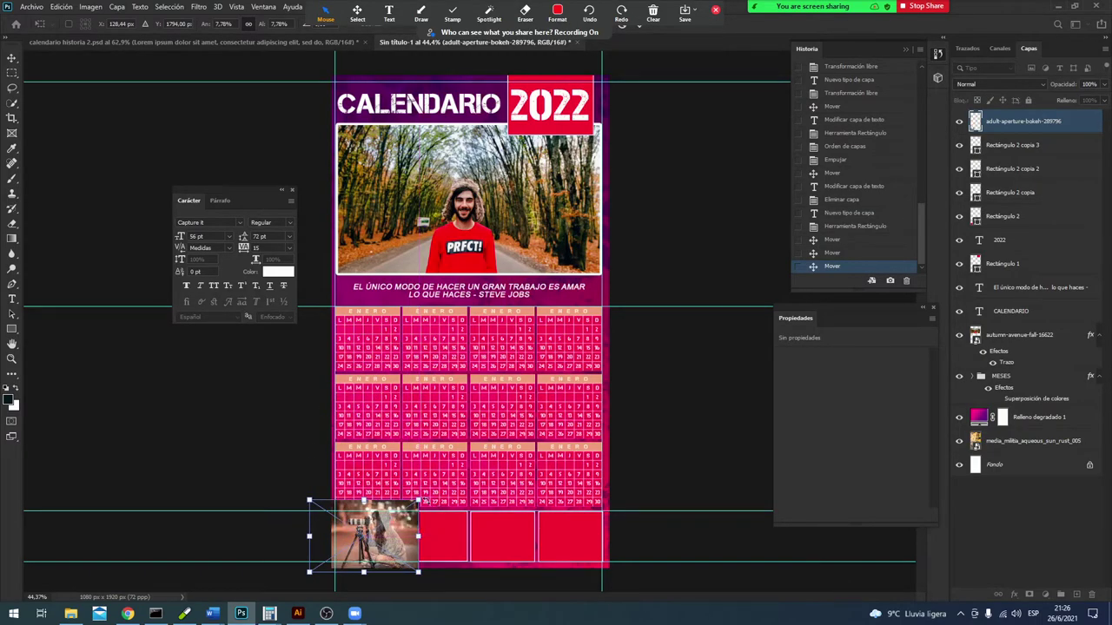
drag(417, 502, 412, 507)
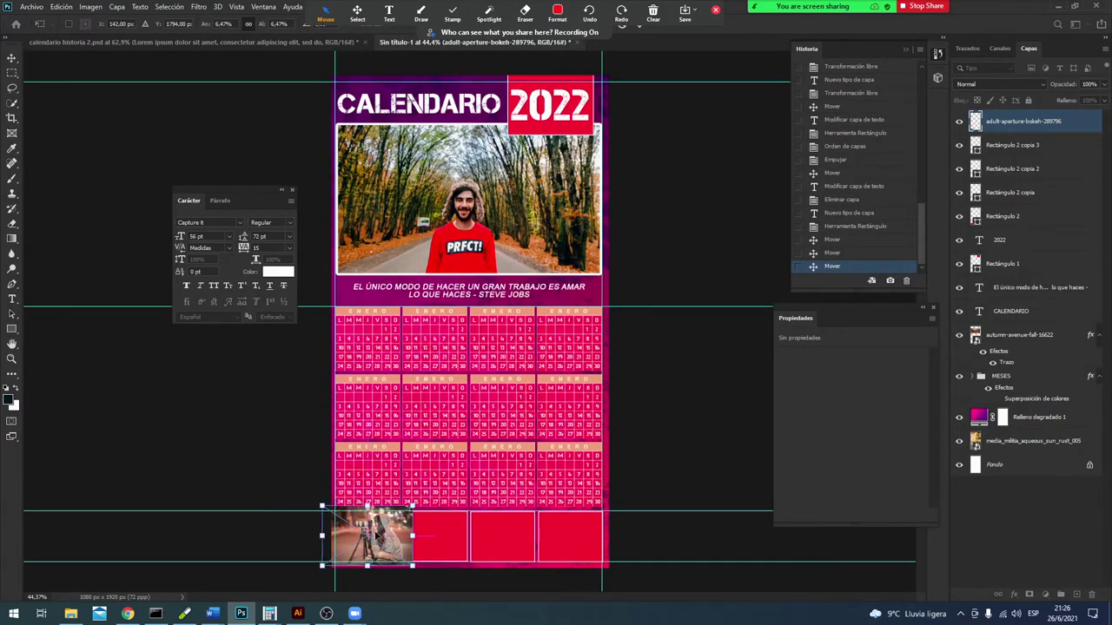
key(Return)
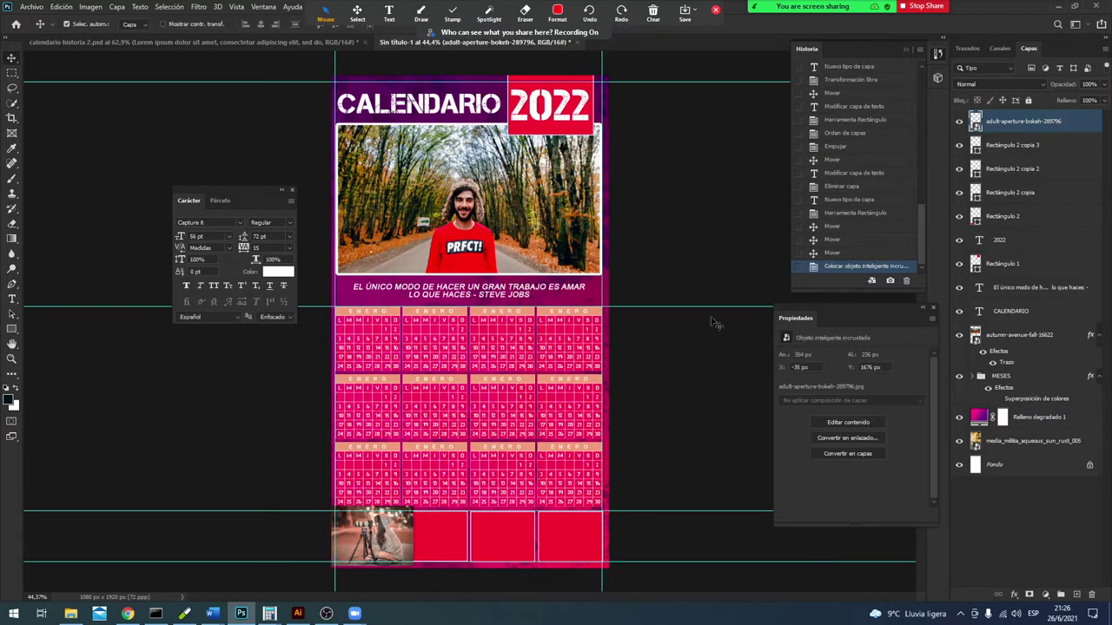
mouse_move(1015, 129)
mouse_down()
mouse_move(1006, 149)
mouse_move(1030, 209)
mouse_up()
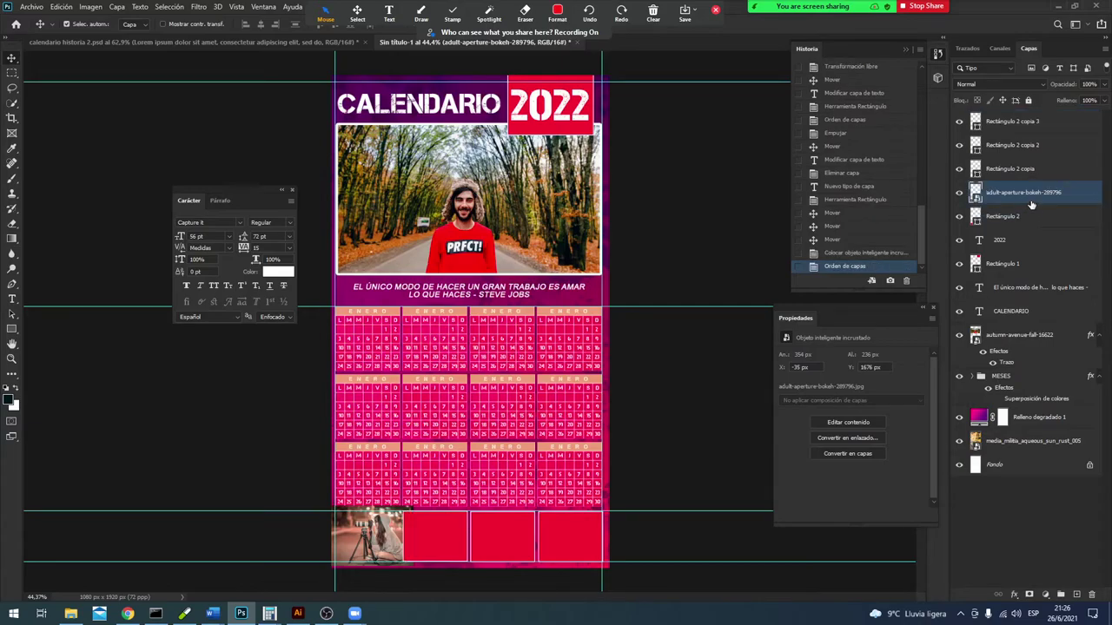
Step: Check the bokeh layer's options, select Rectángulo 2 and use the top menu bar
right_click(1032, 197)
key(Escape)
click(1034, 217)
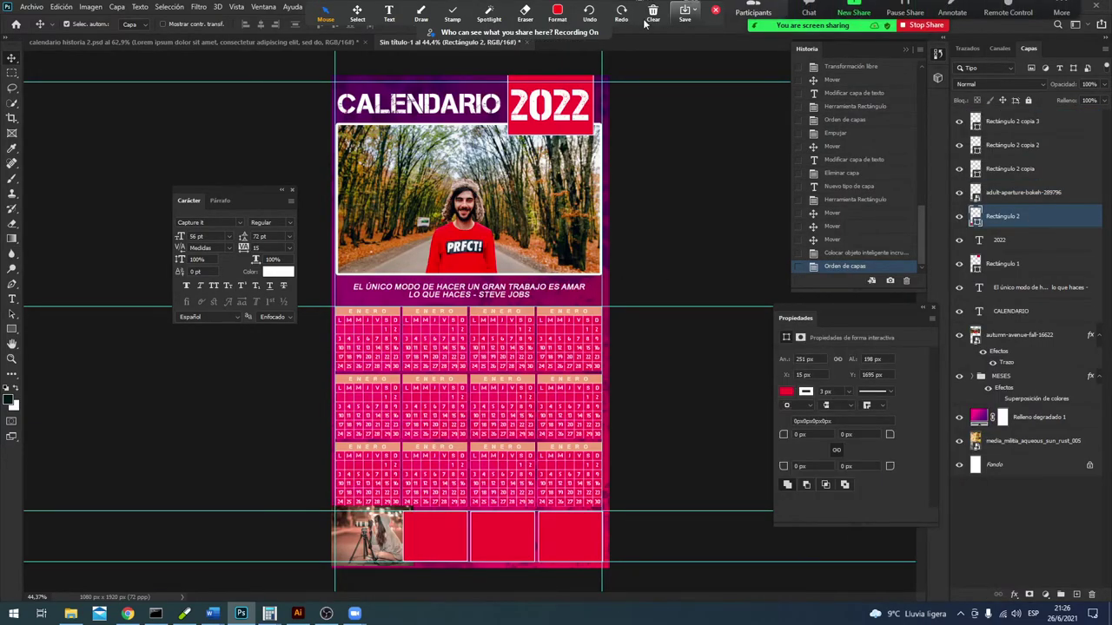
click(420, 12)
click(440, 81)
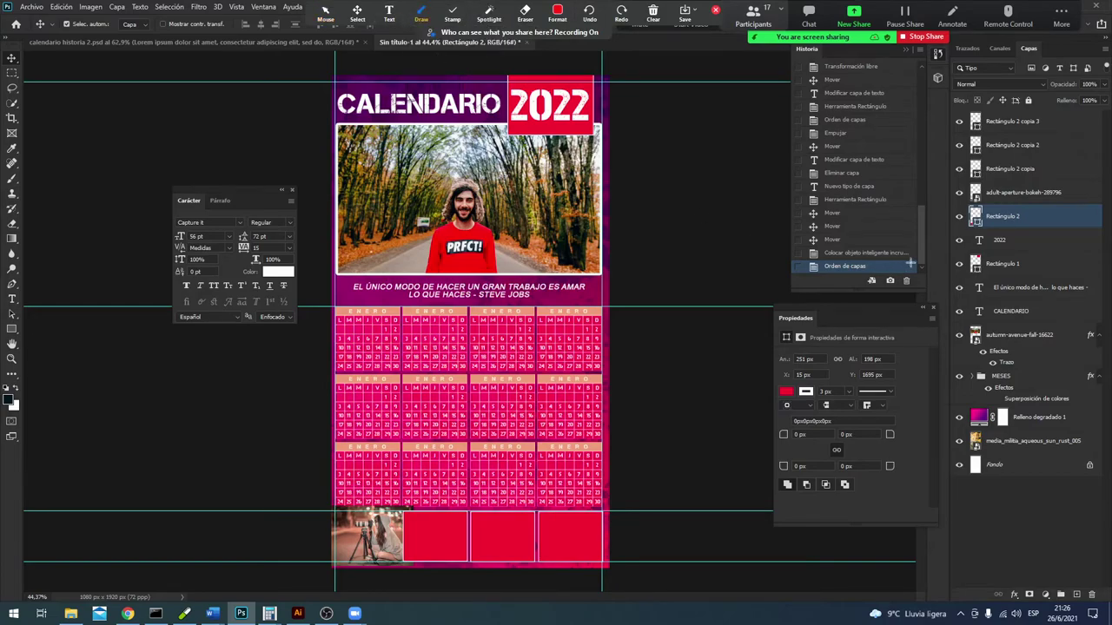
drag(676, 193, 773, 200)
drag(858, 211, 948, 217)
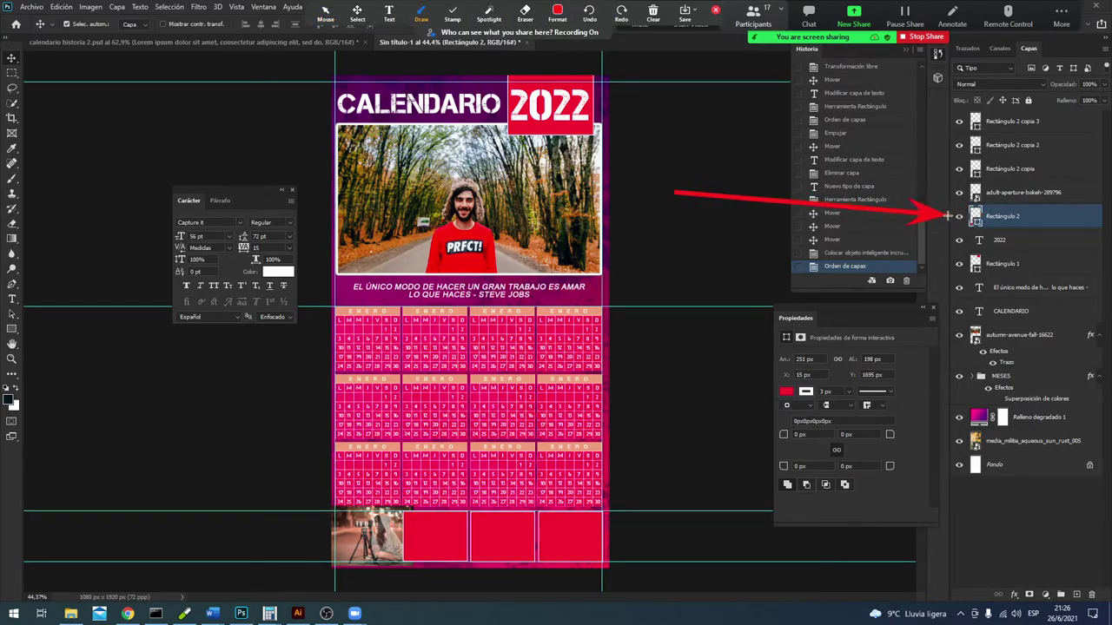
mouse_move(712, 126)
mouse_down()
mouse_move(801, 162)
mouse_move(947, 191)
mouse_up()
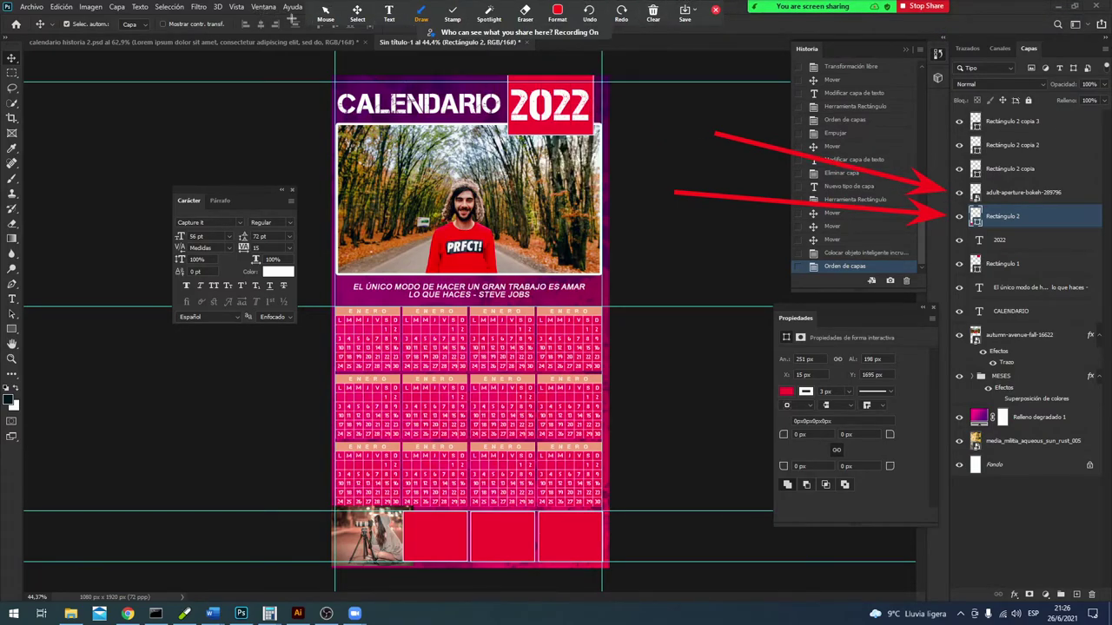
click(324, 19)
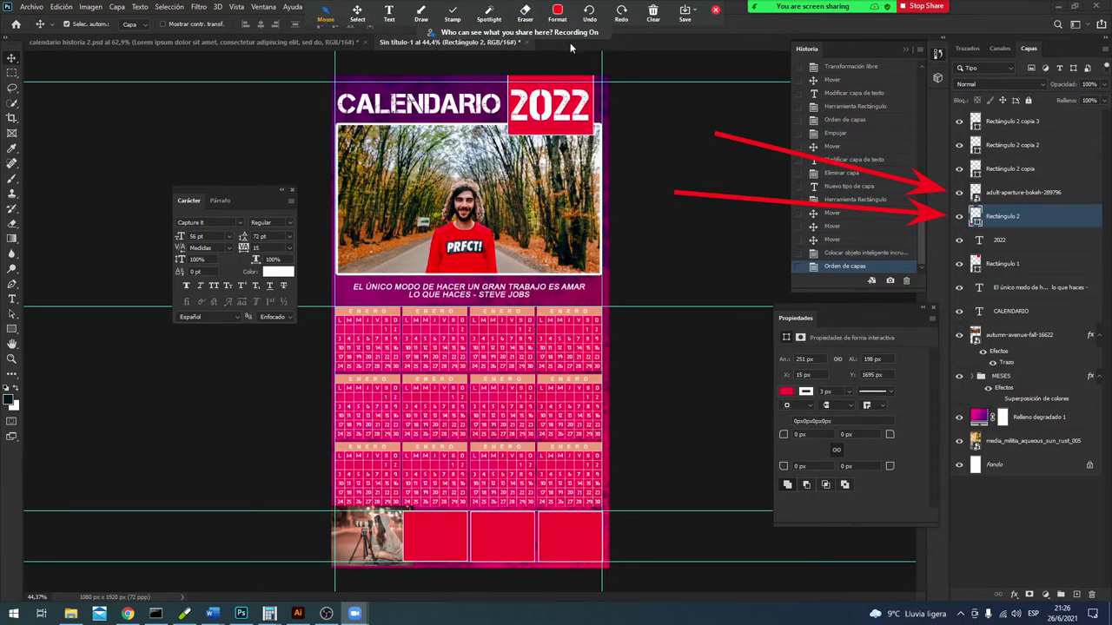
Step: Reselect the bokeh and Rectángulo 2 layers and use the top menu bar again
click(1003, 195)
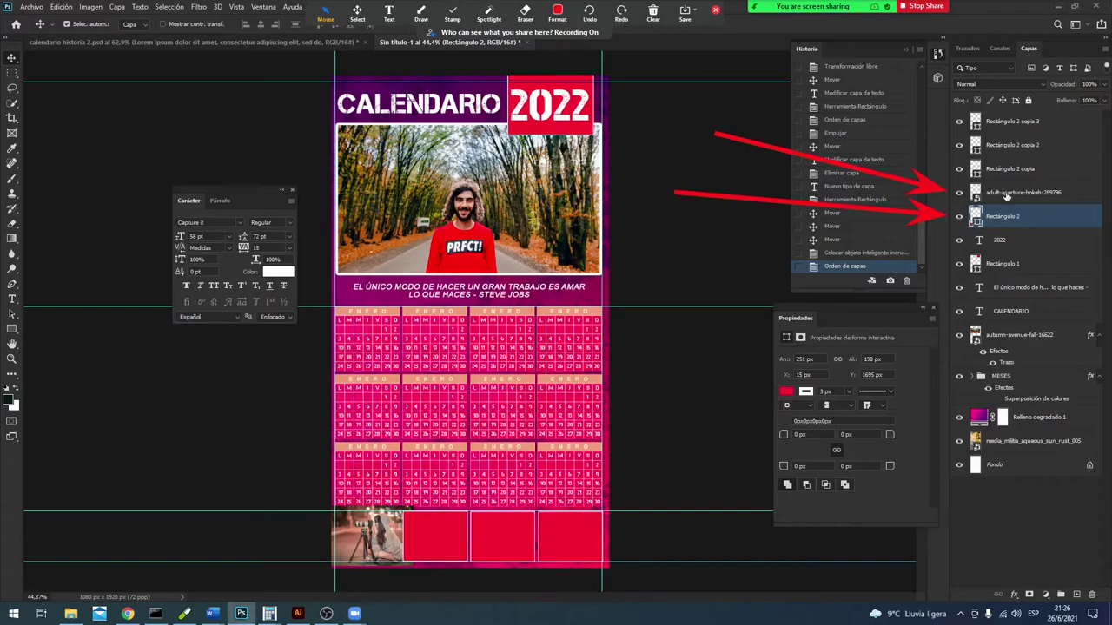
click(1009, 197)
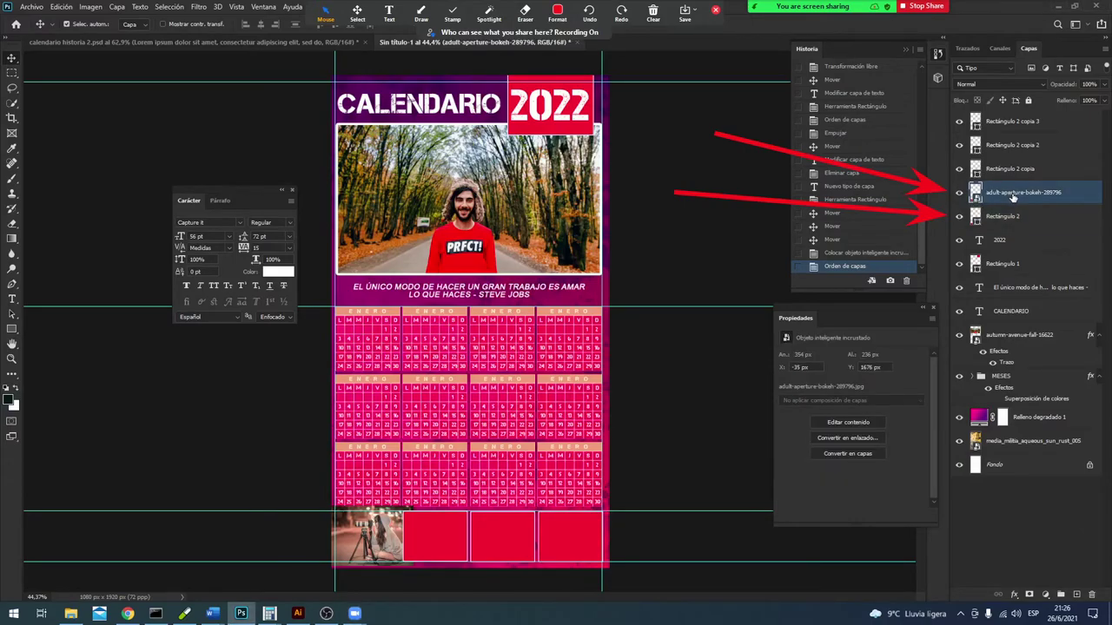
click(1008, 215)
click(420, 16)
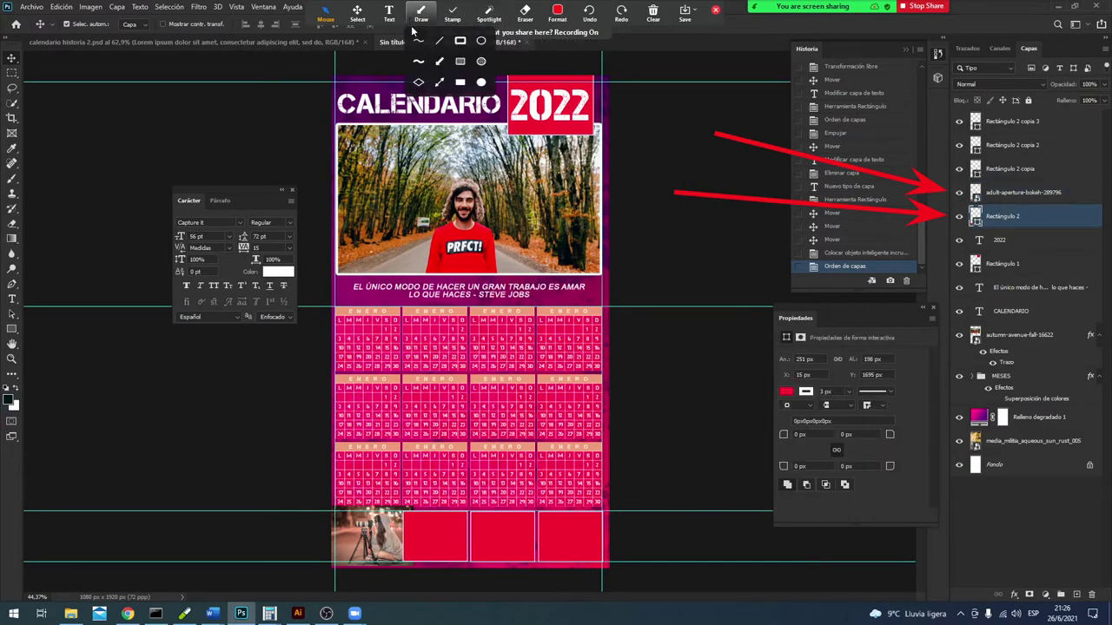
click(439, 81)
drag(19, 102, 335, 520)
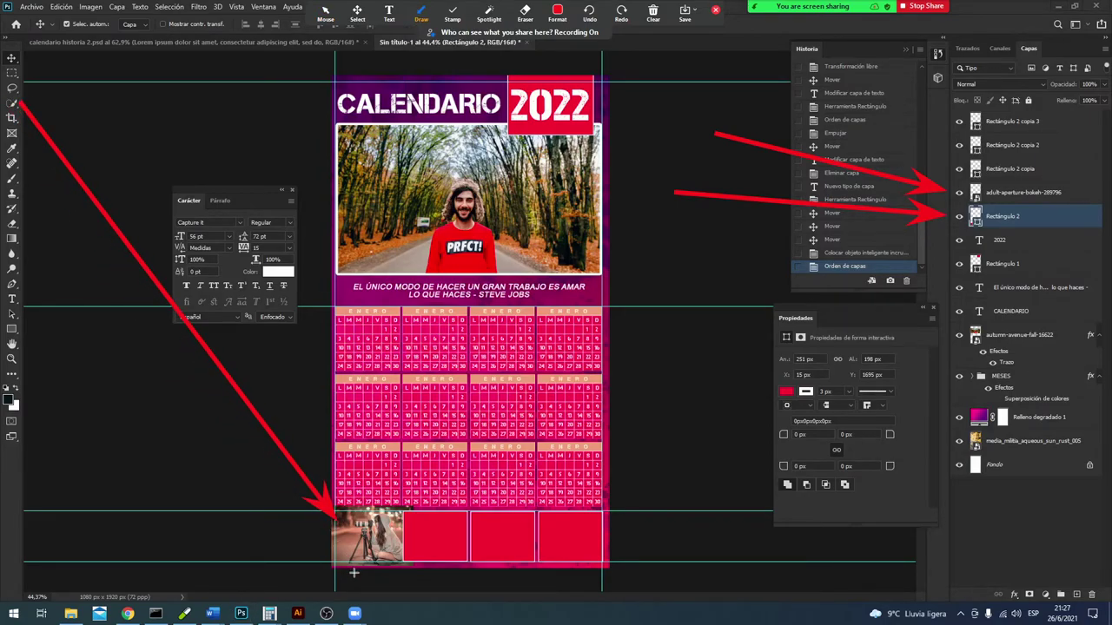
drag(227, 84, 317, 125)
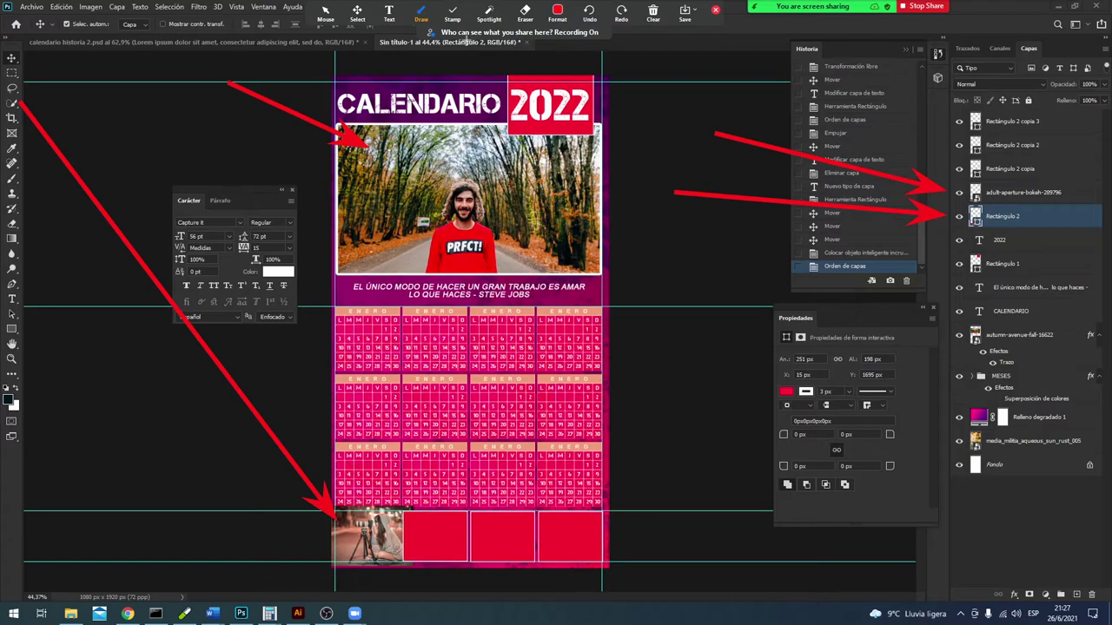
click(588, 13)
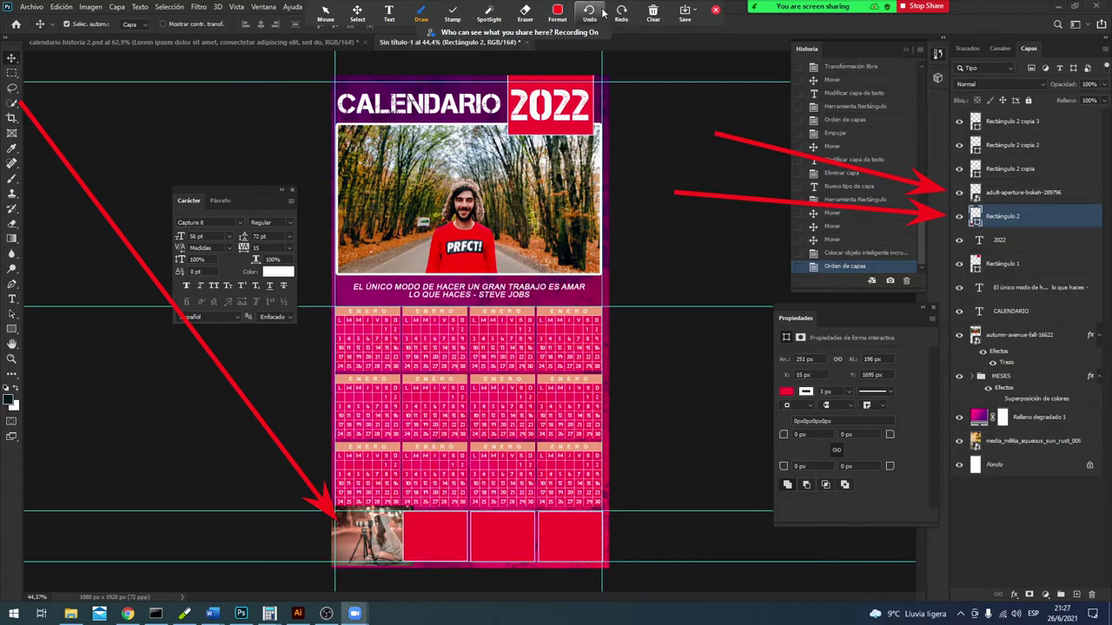
Step: Clip the bokeh photo into Rectángulo 2 with Crear máscara de recorte
right_click(1014, 222)
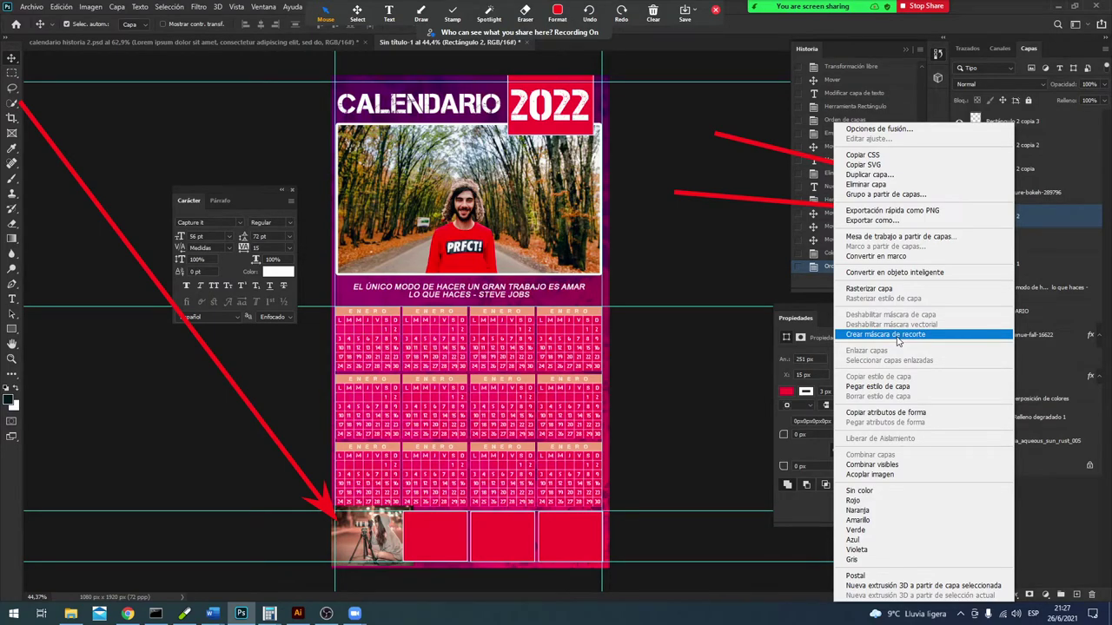
click(898, 335)
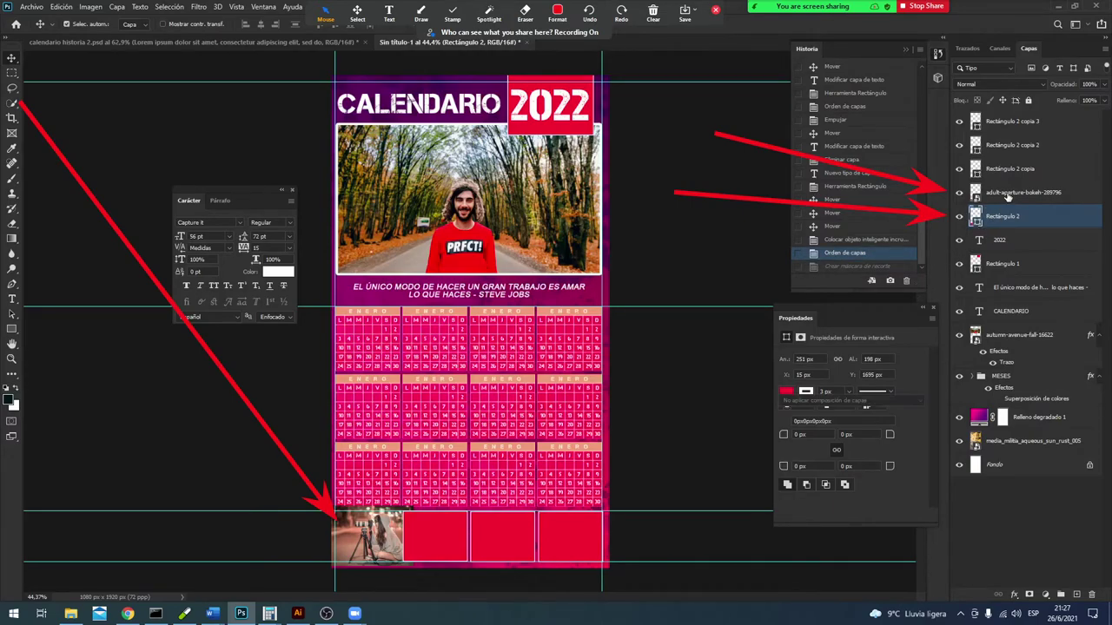
right_click(1006, 193)
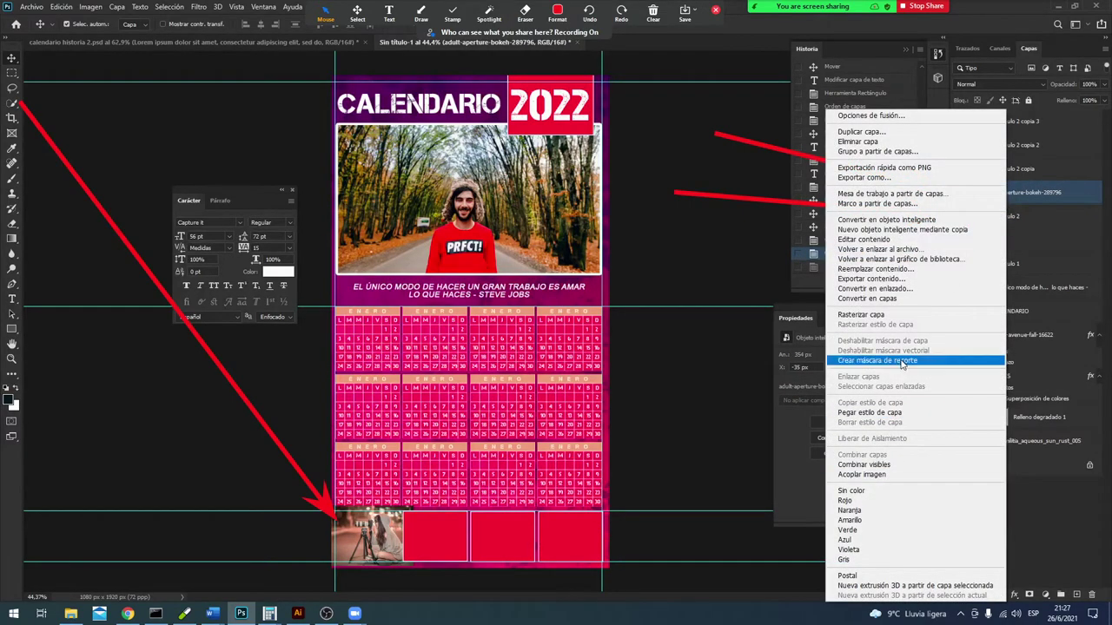
click(902, 362)
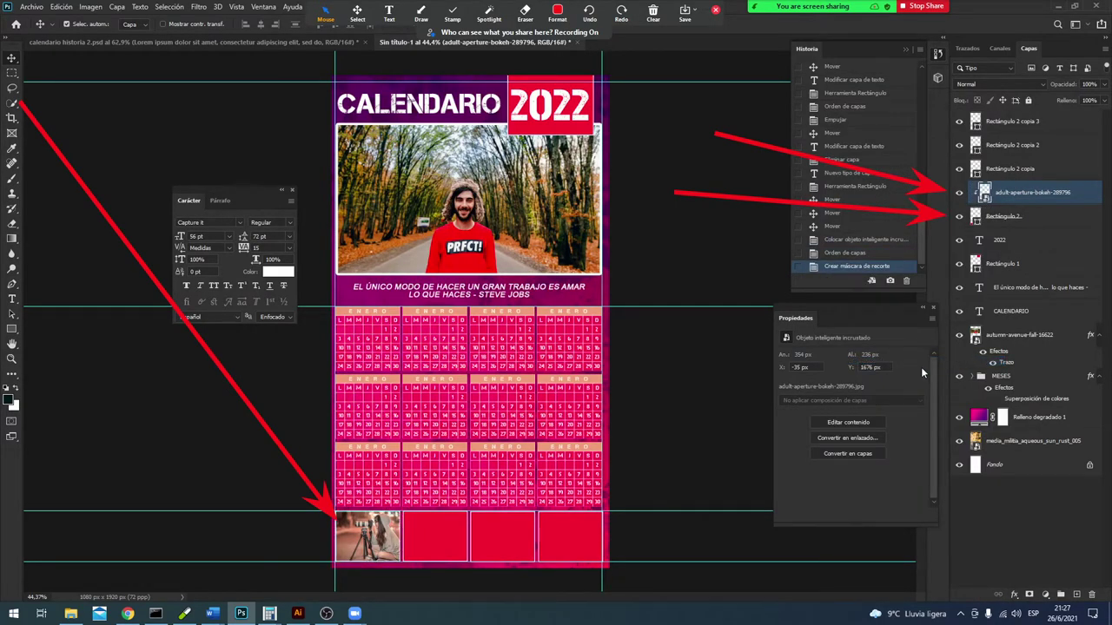
Step: Select the Rectángulo 2 copia layer and toggle its visibility off and on
click(1002, 171)
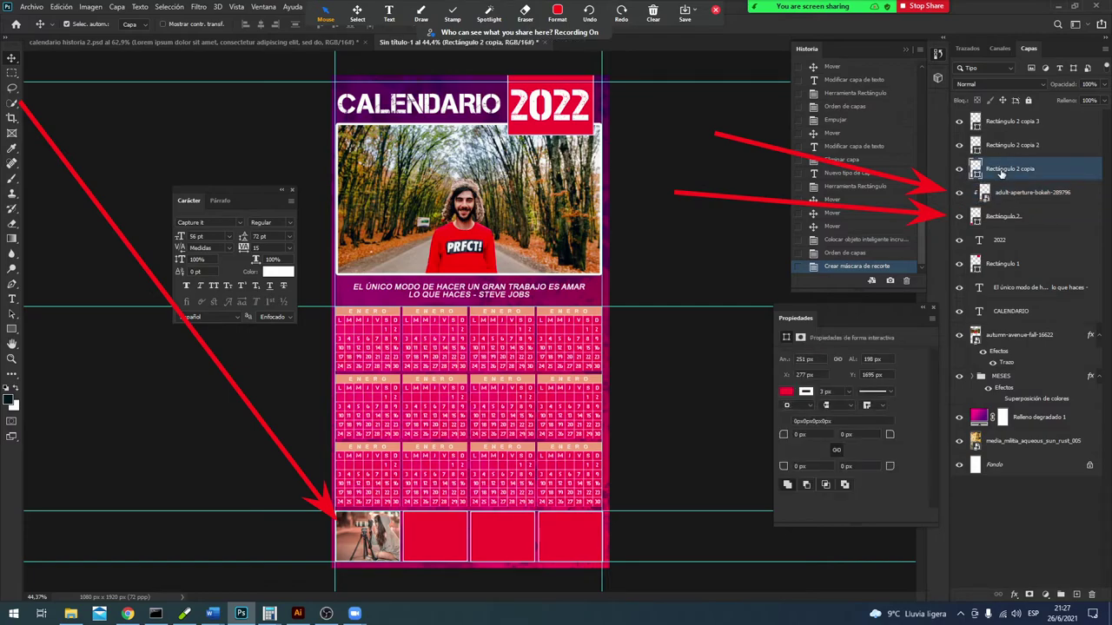
click(653, 13)
click(655, 39)
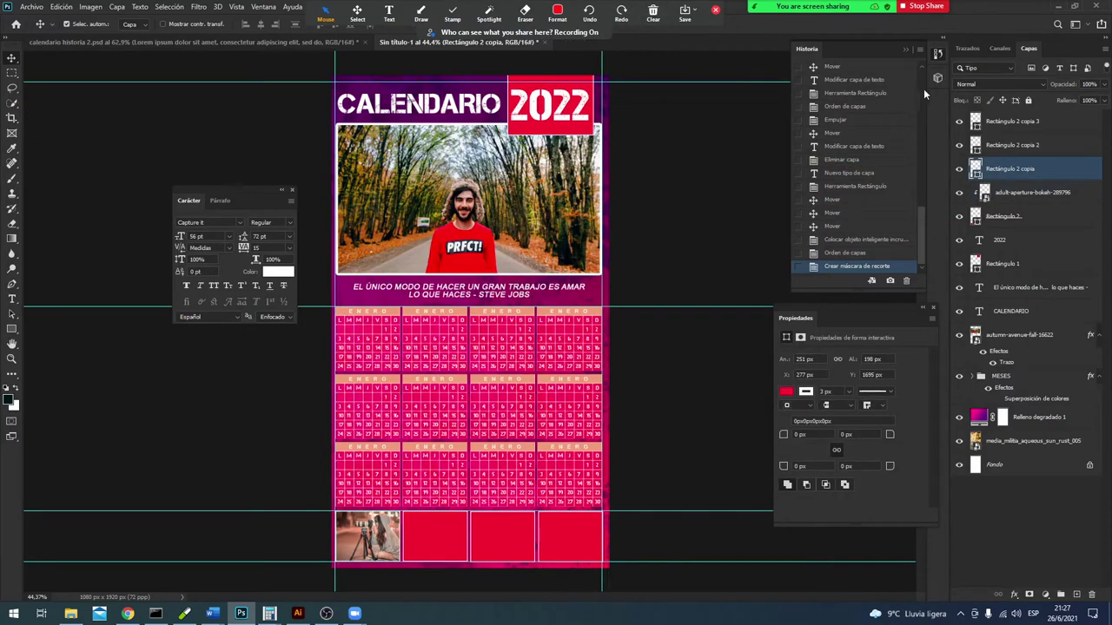
click(1030, 195)
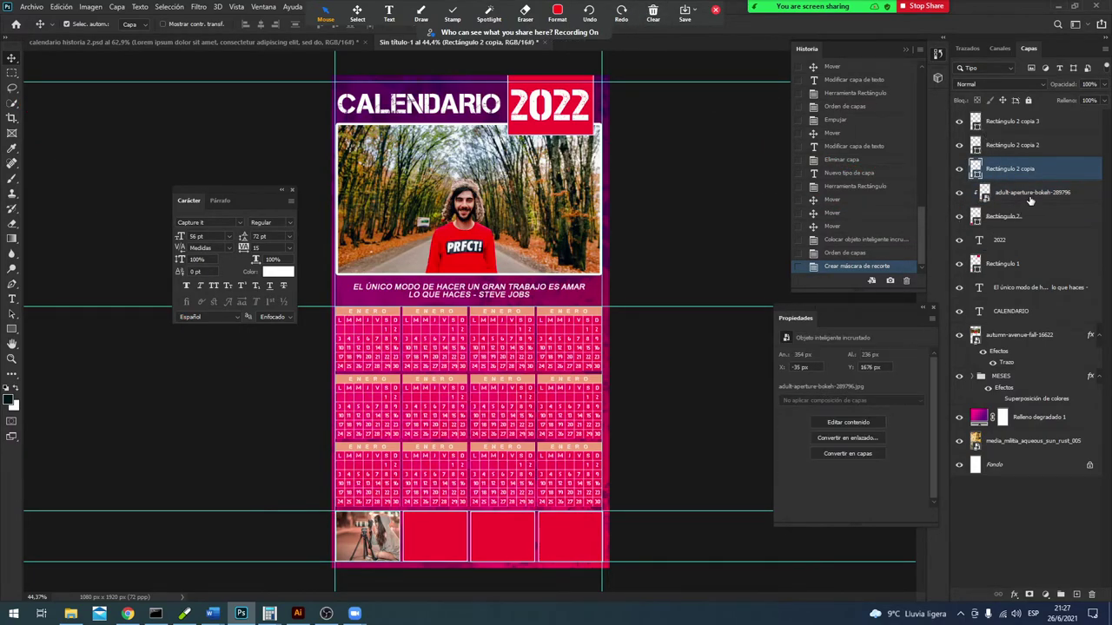
click(1036, 172)
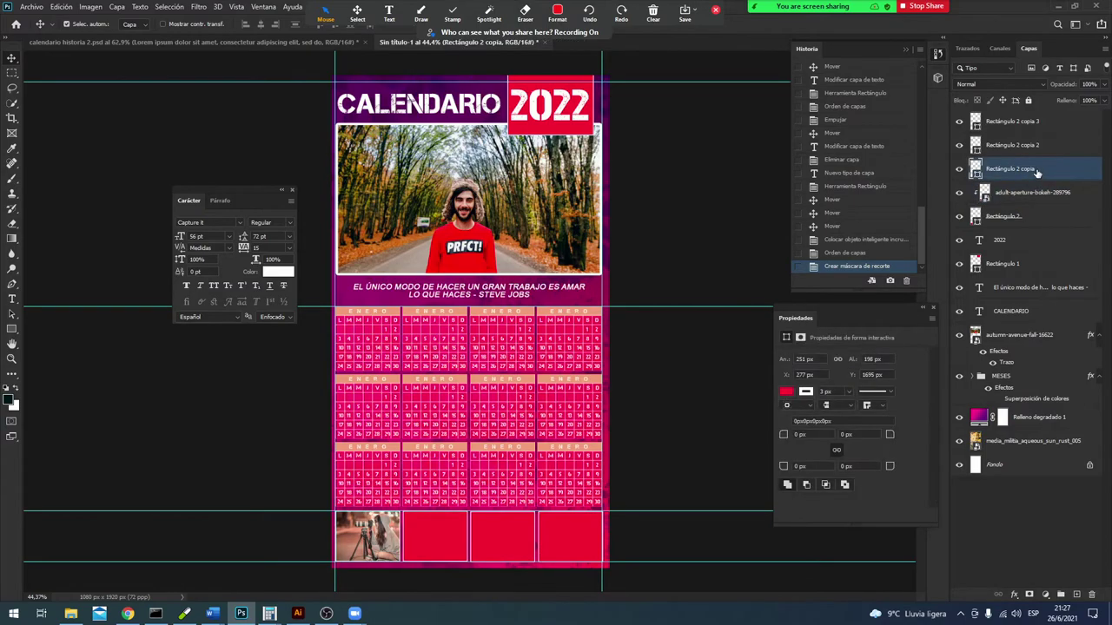
click(959, 168)
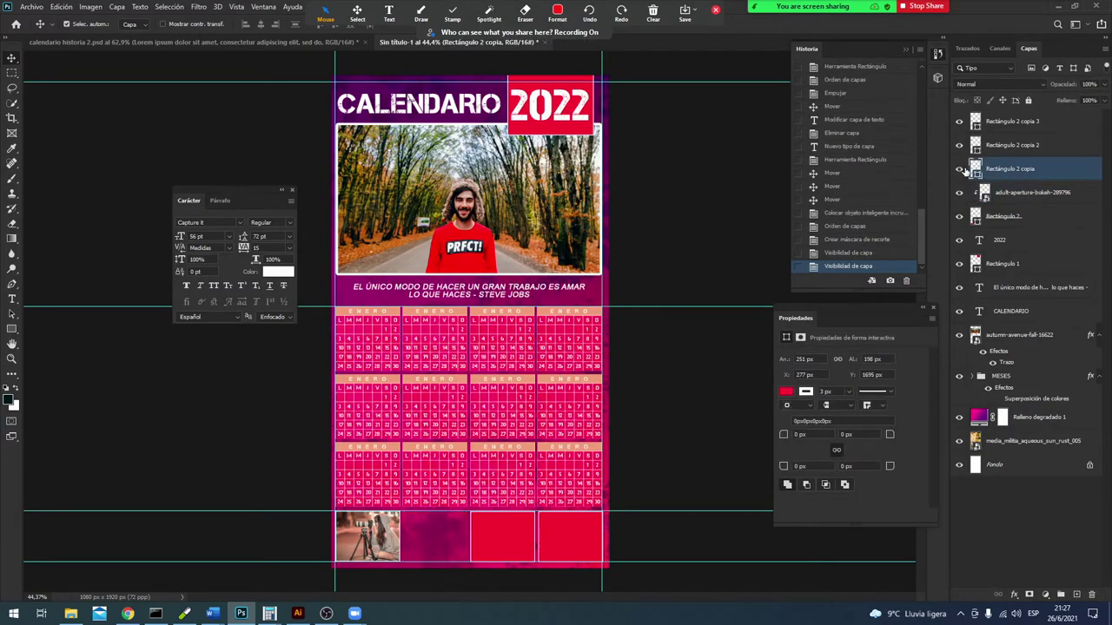
Step: Place the sauna photo embedded and scale it into the second bottom box
click(31, 7)
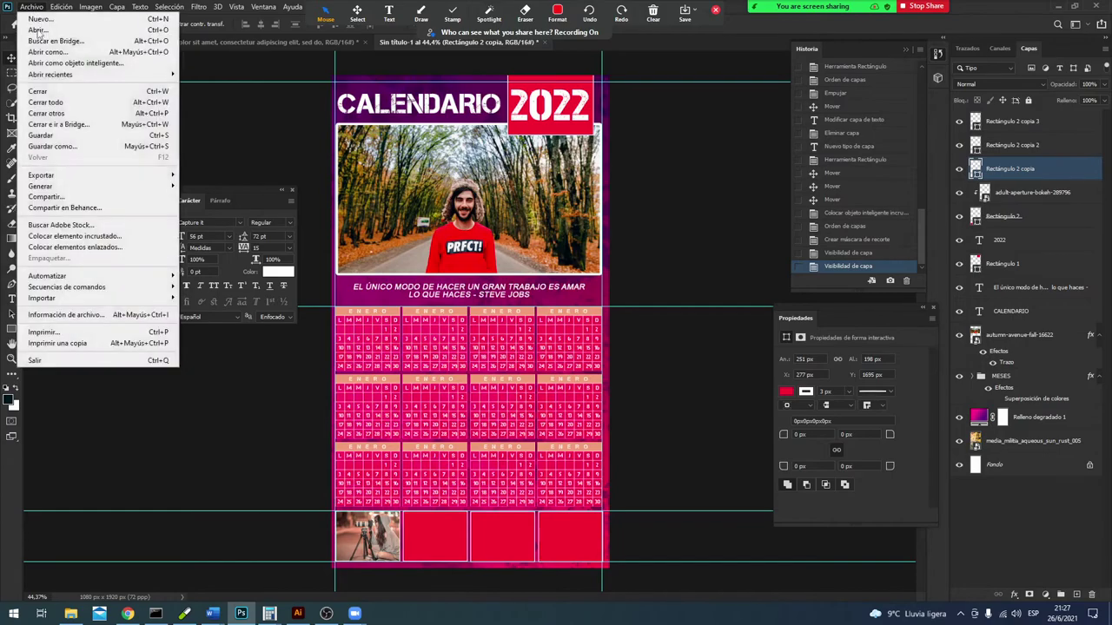
click(73, 236)
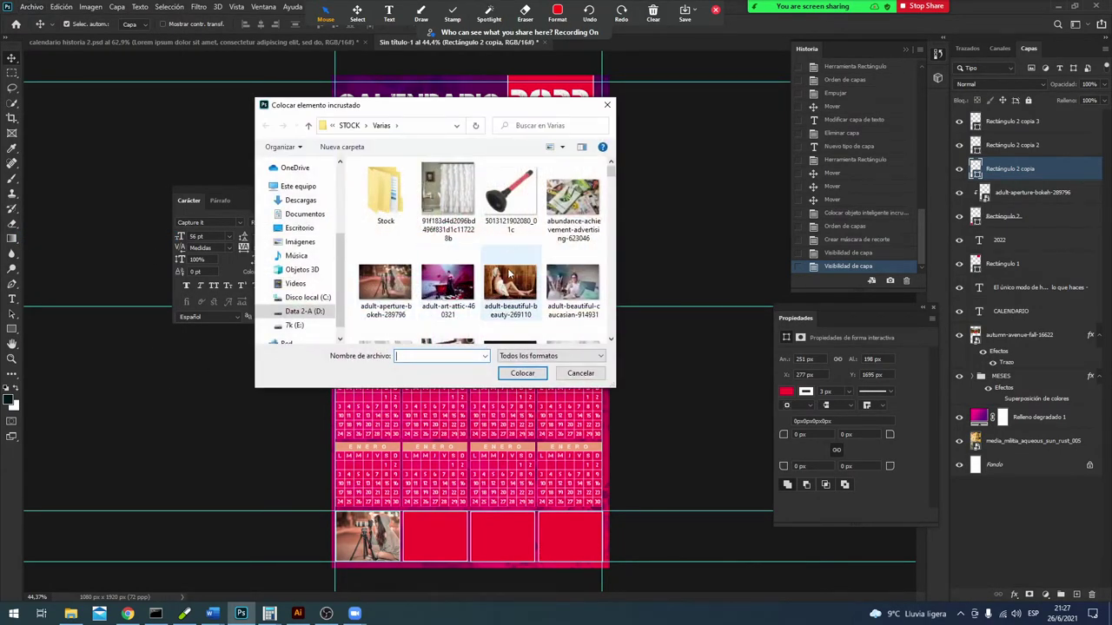
double_click(510, 280)
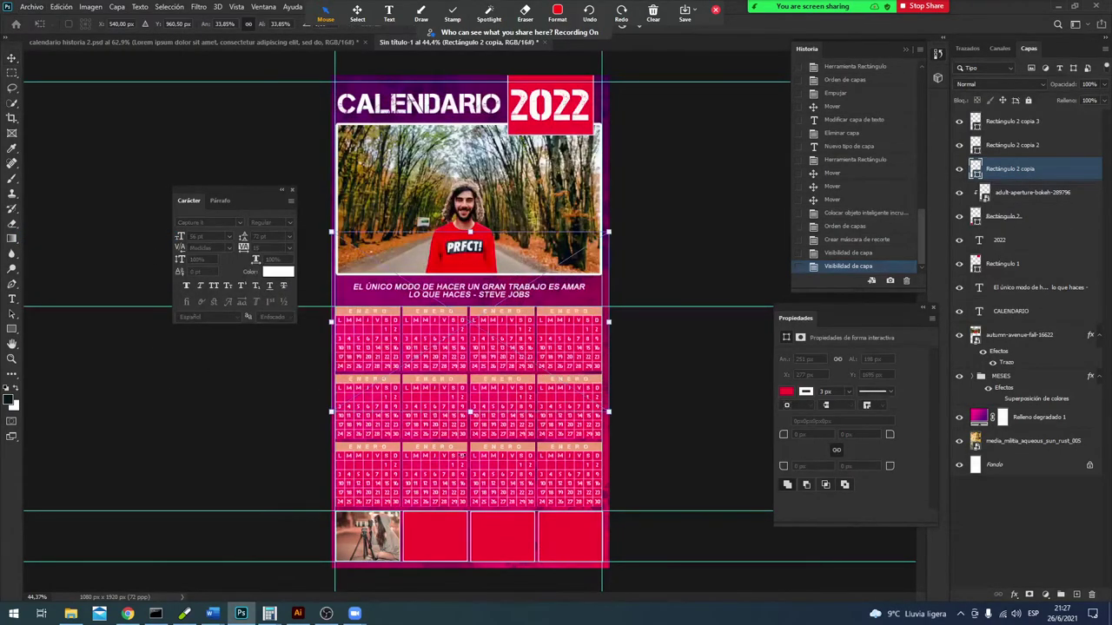
drag(611, 230, 448, 325)
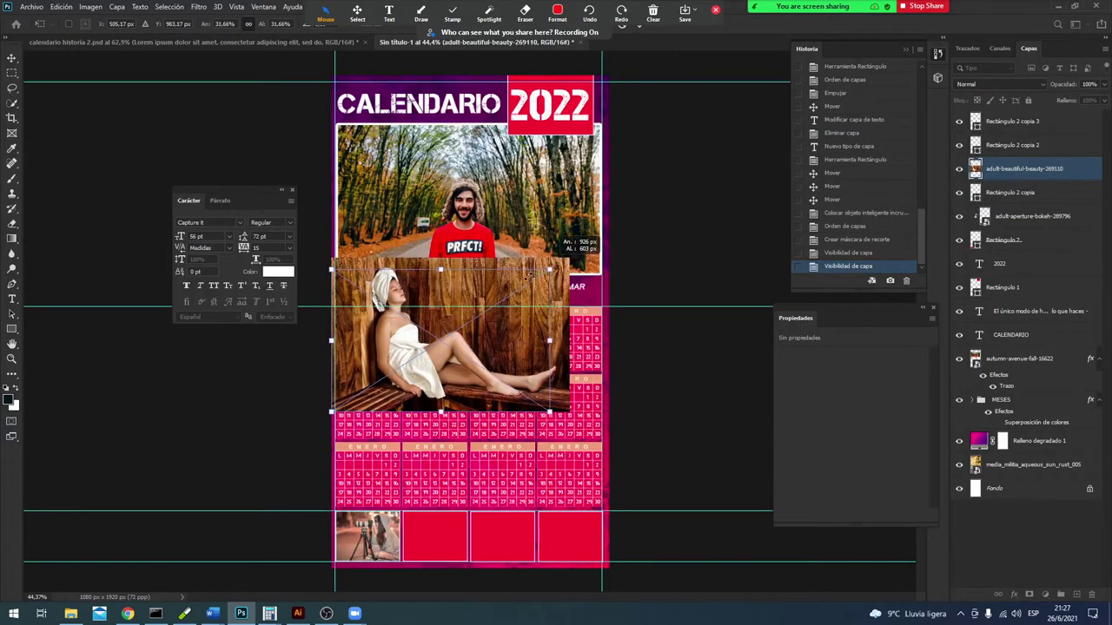
drag(369, 385, 435, 541)
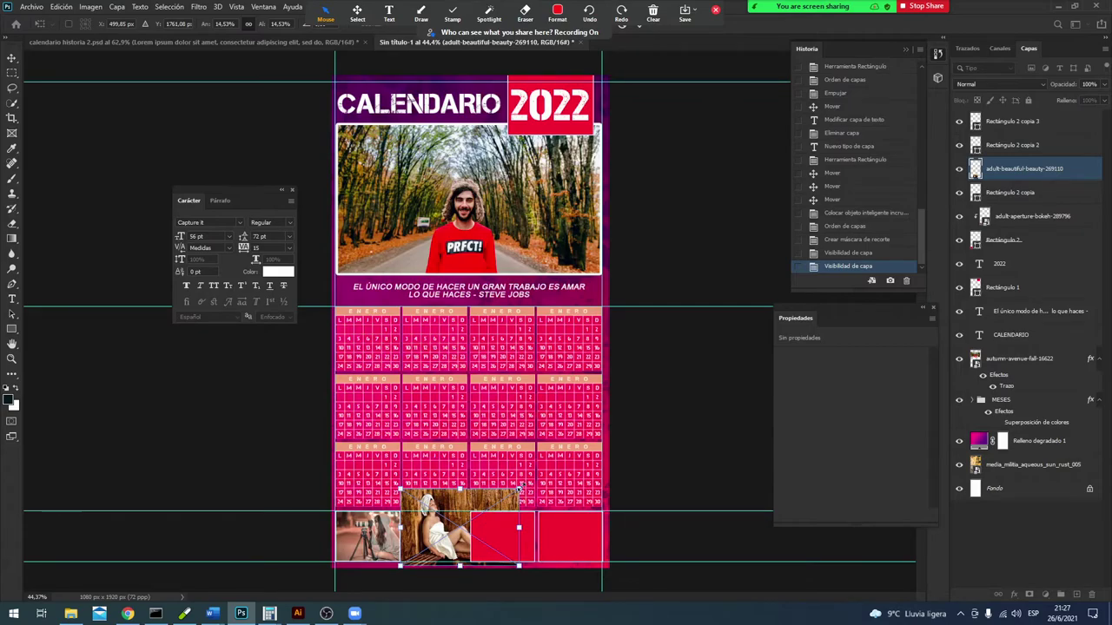
drag(518, 490, 490, 519)
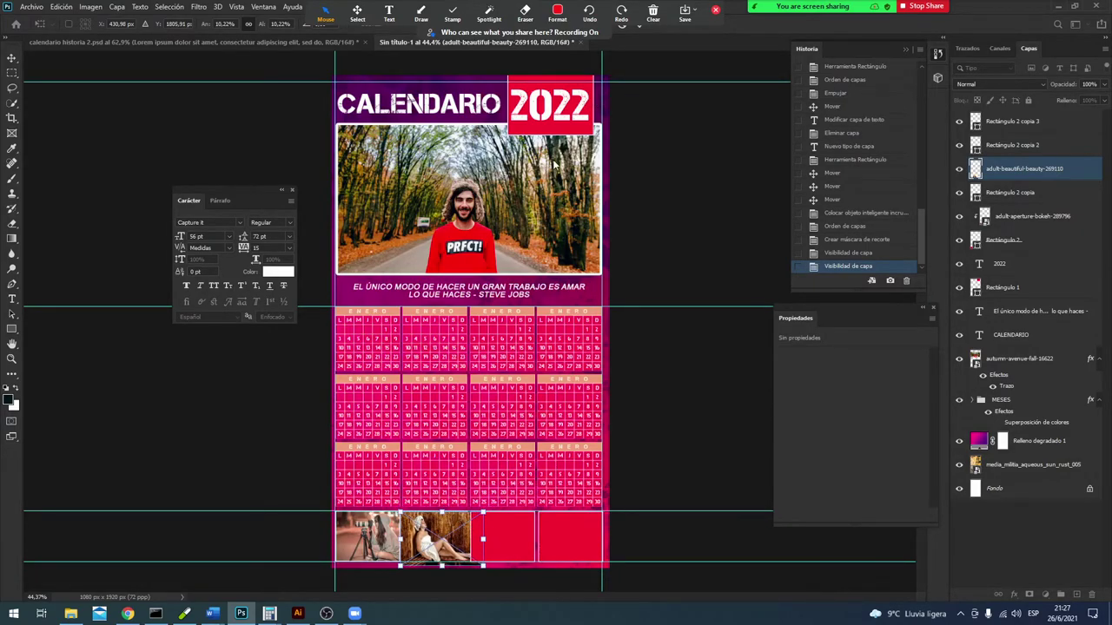
key(Return)
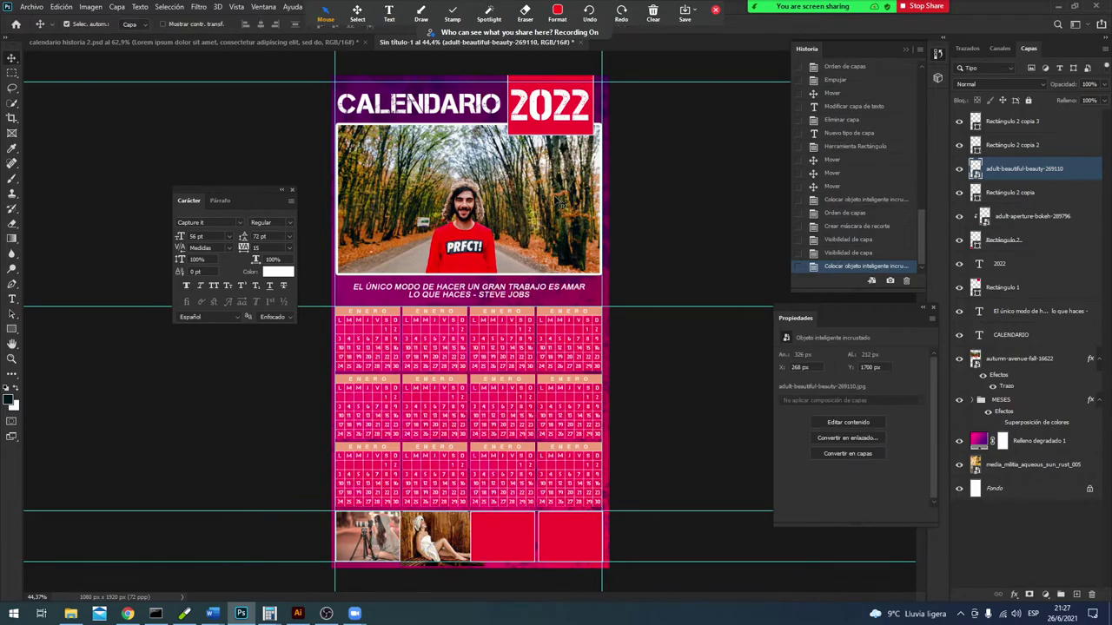
Step: Clip the sauna photo to the box beneath it
right_click(1021, 179)
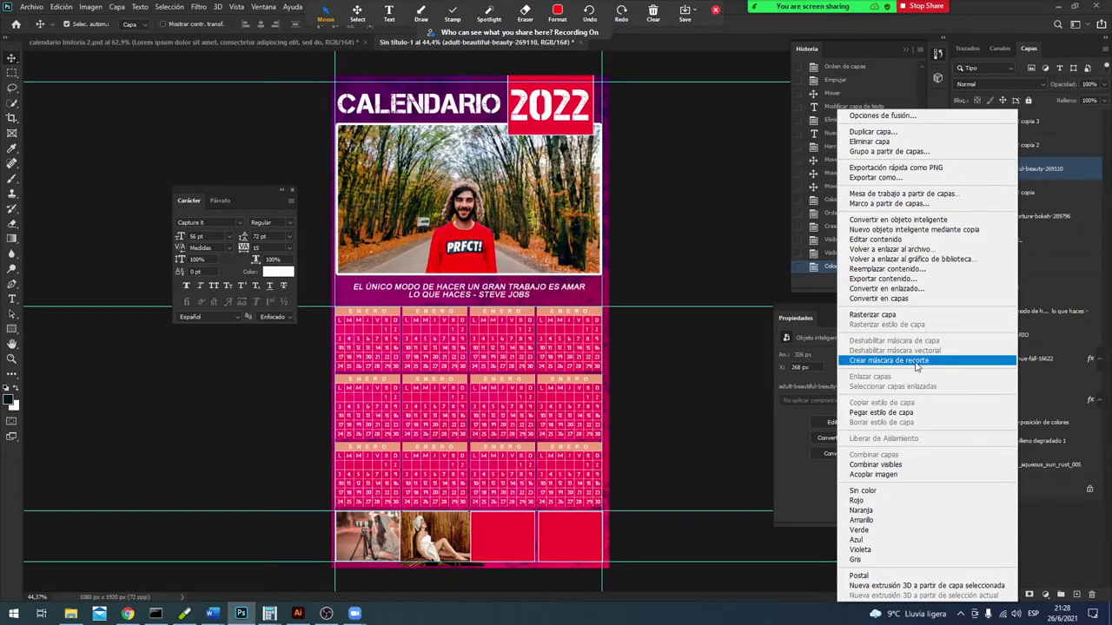
click(917, 363)
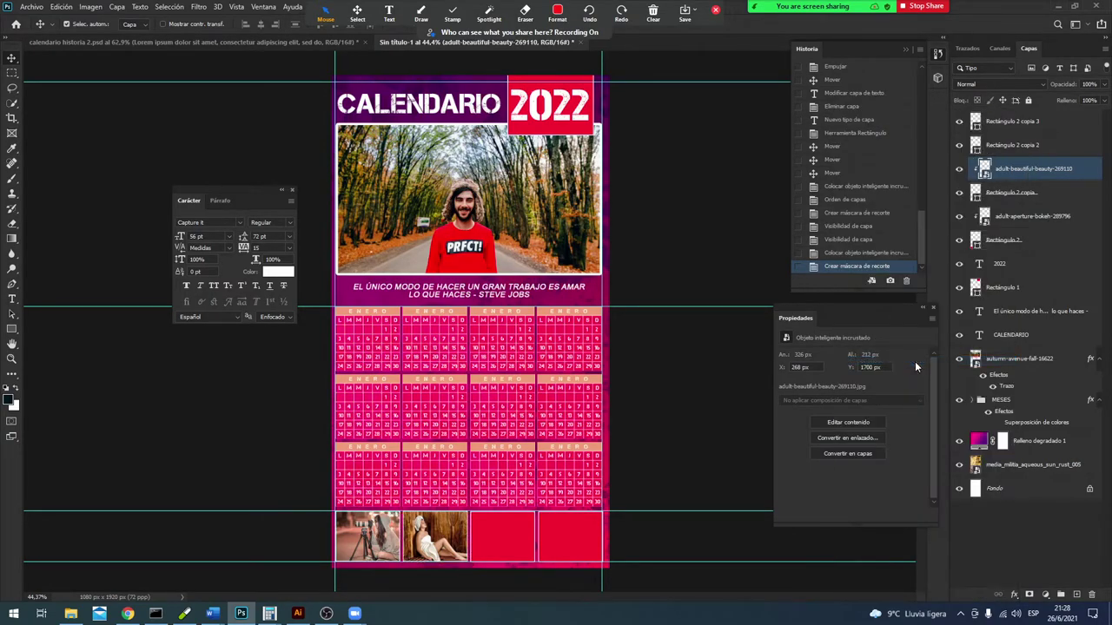
click(33, 8)
Step: Place the eagle picture embedded and scale it into the third bottom slot
click(74, 236)
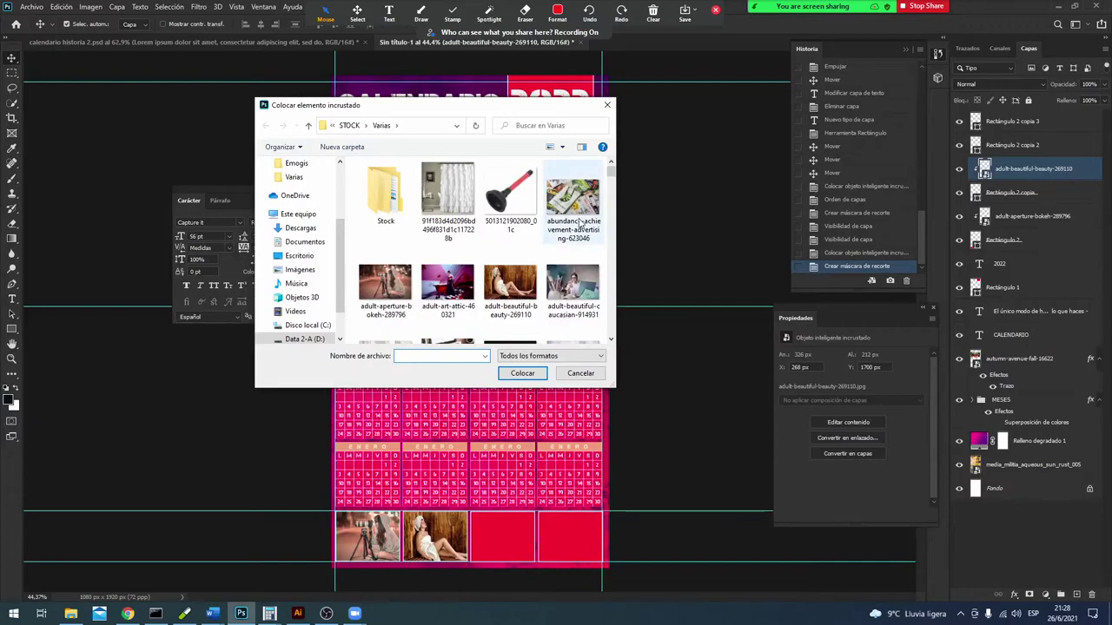
scroll(573, 238, down, 2)
scroll(578, 251, down, 2)
scroll(482, 285, down, 2)
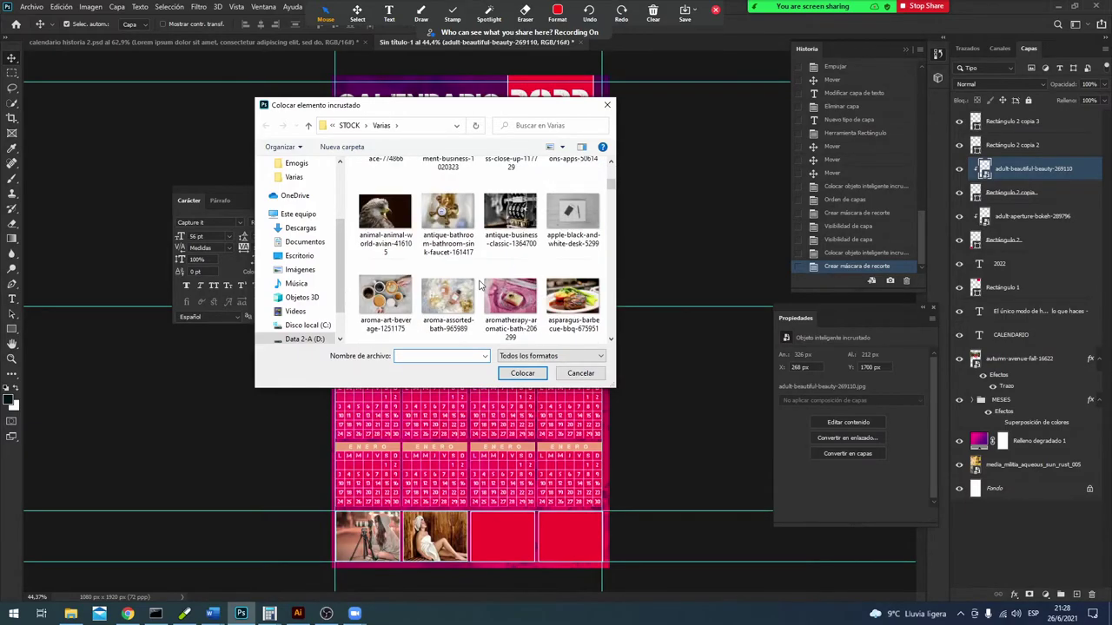
double_click(374, 221)
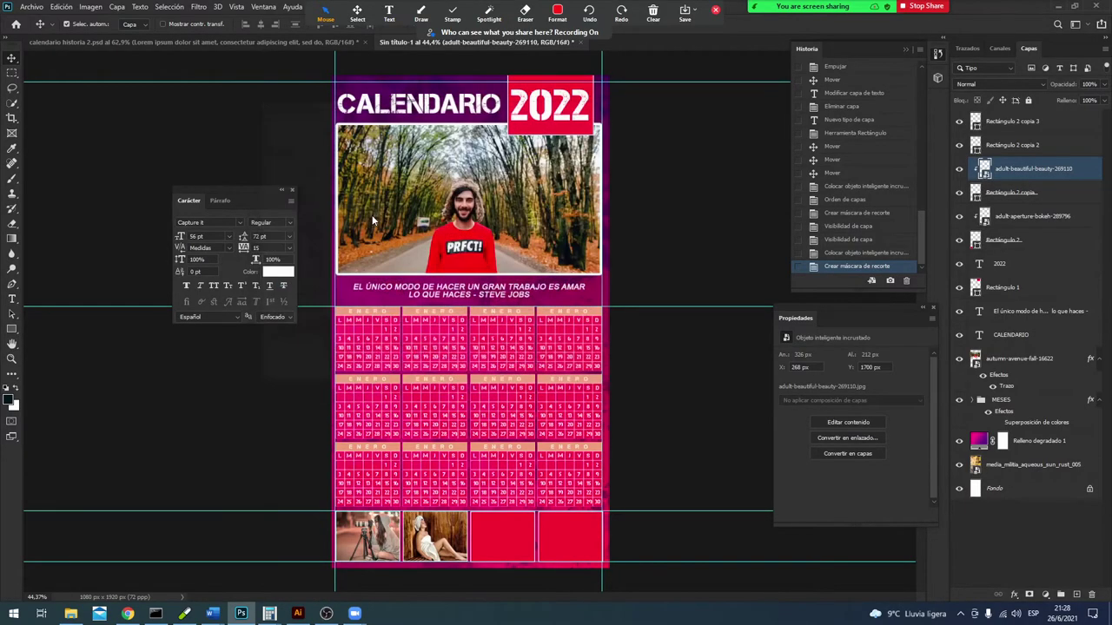
drag(328, 231, 503, 345)
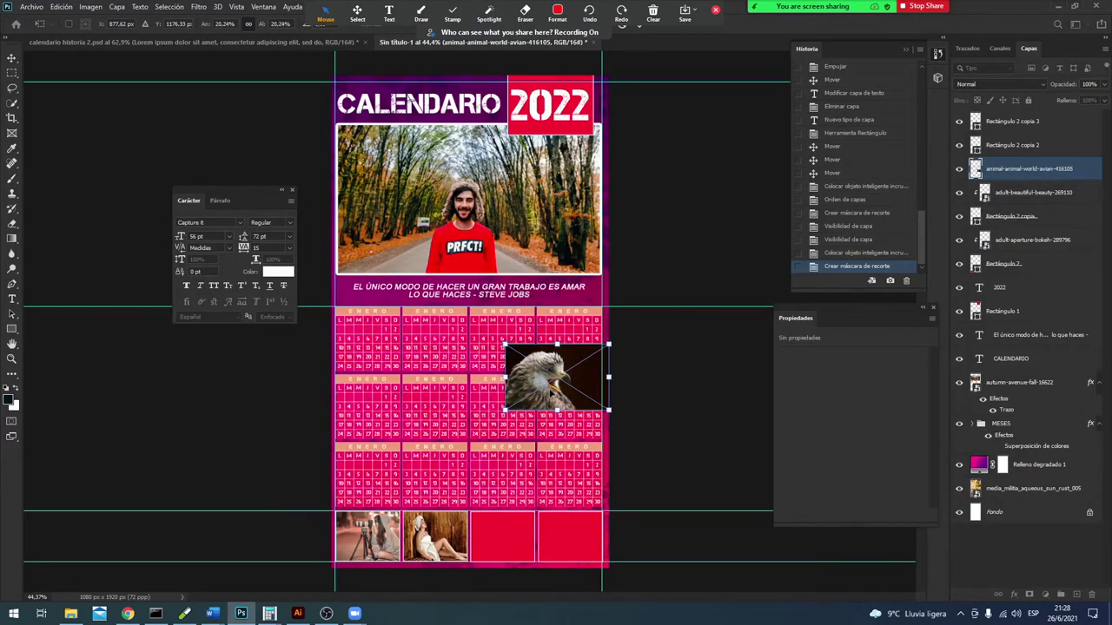
drag(554, 390, 521, 544)
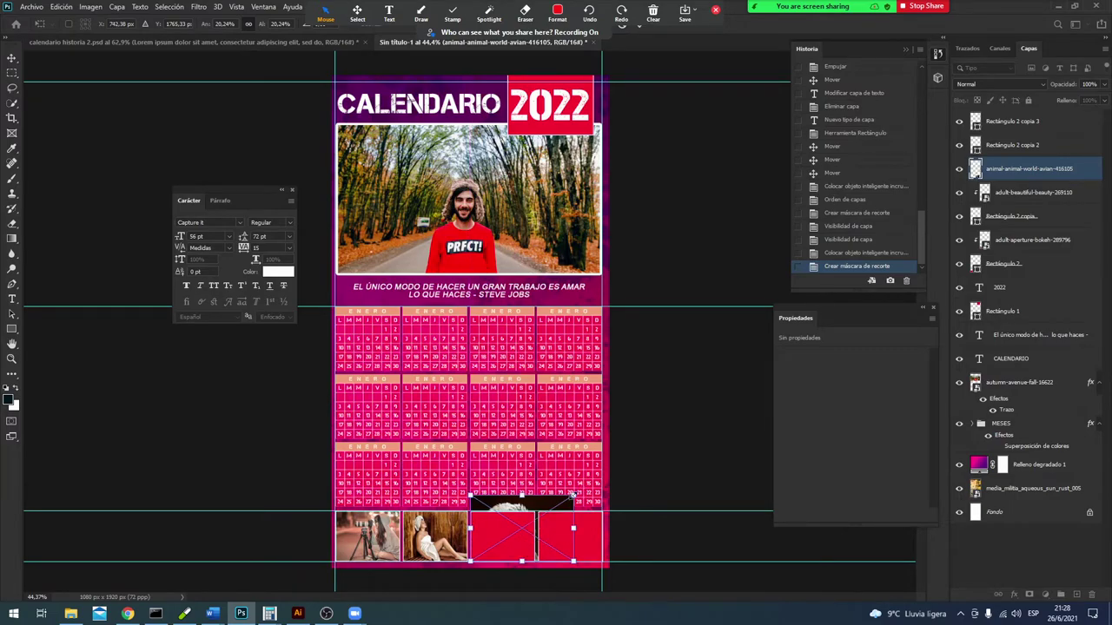
drag(573, 493, 549, 517)
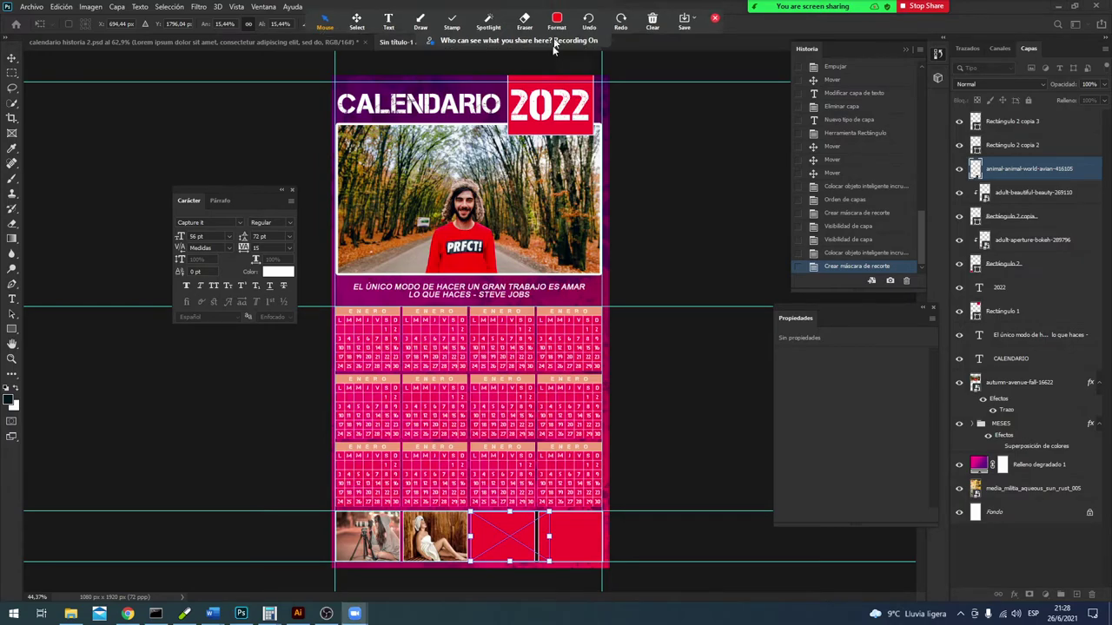
drag(552, 46, 578, 79)
click(642, 26)
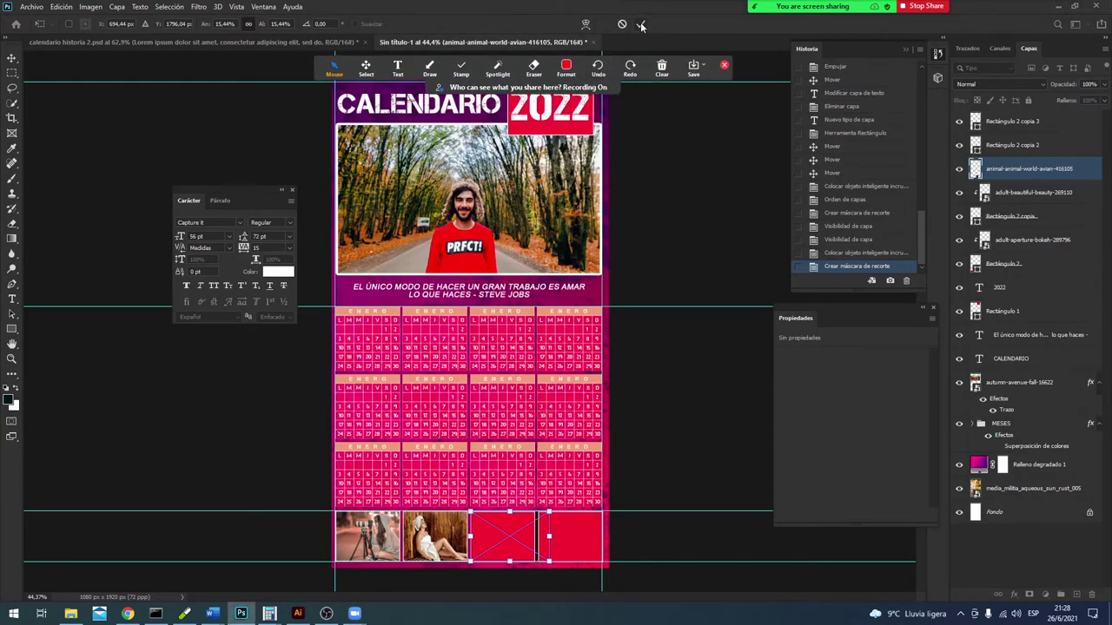
click(641, 25)
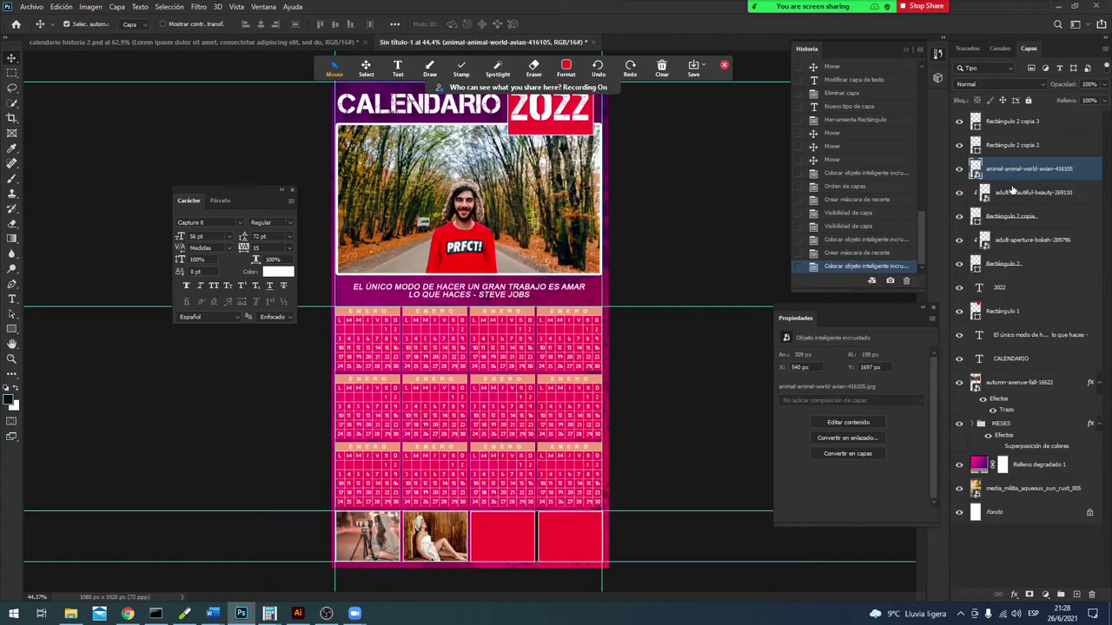
Step: Stack the eagle layer above the third box and clip it to that box
drag(1017, 167, 1026, 137)
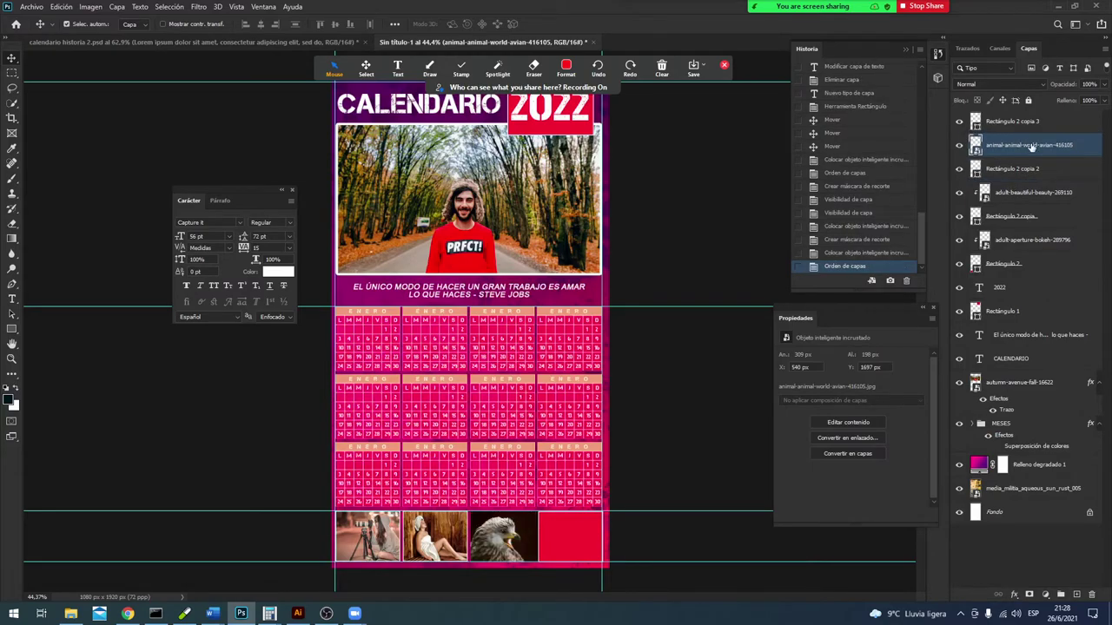
right_click(1031, 148)
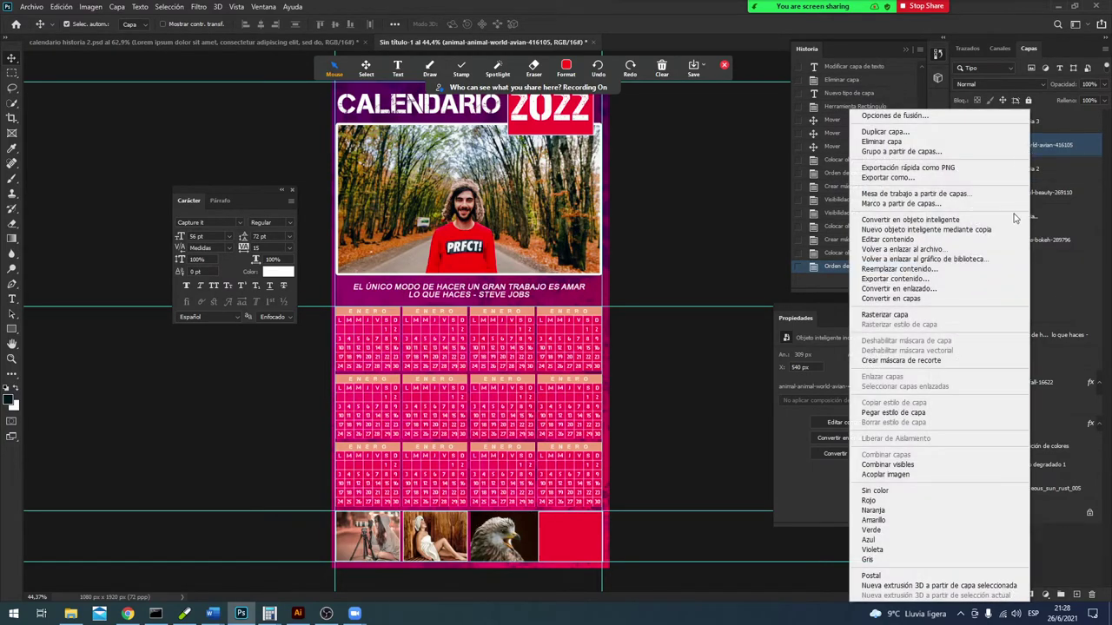
click(911, 360)
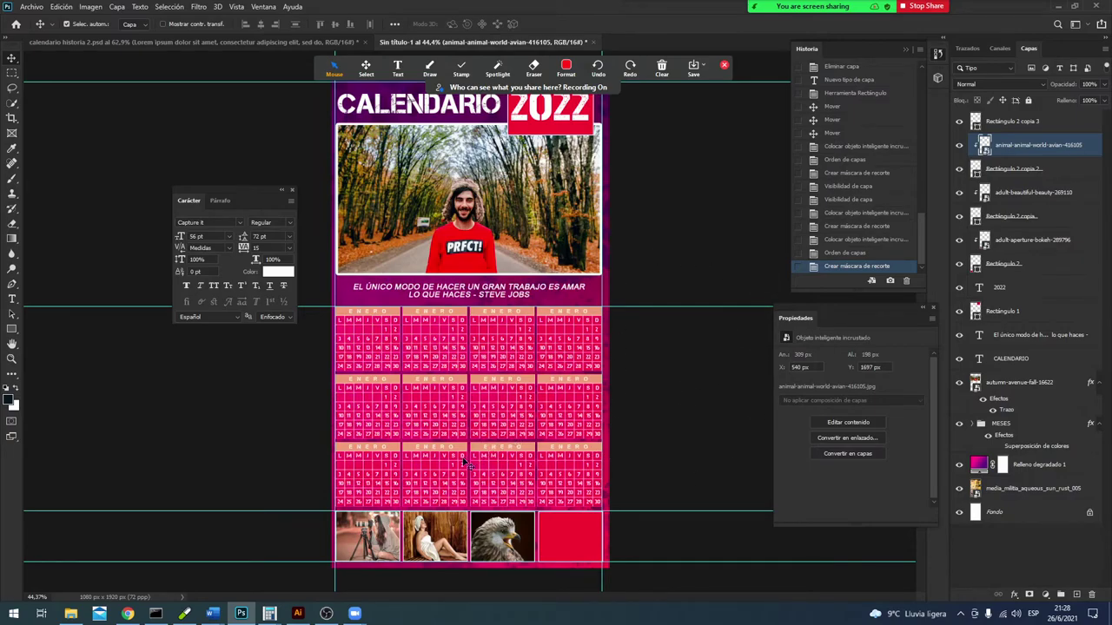
Step: Nudge the Rectángulo 2 copia 2 box up slightly with Free Transform
click(1053, 184)
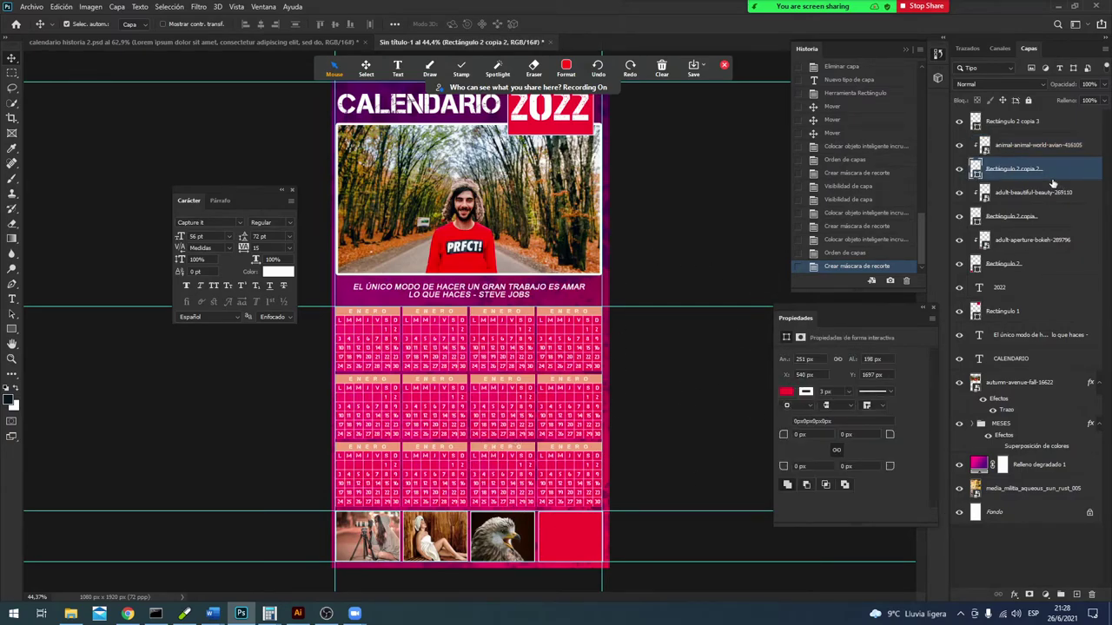
key(ctrl+t)
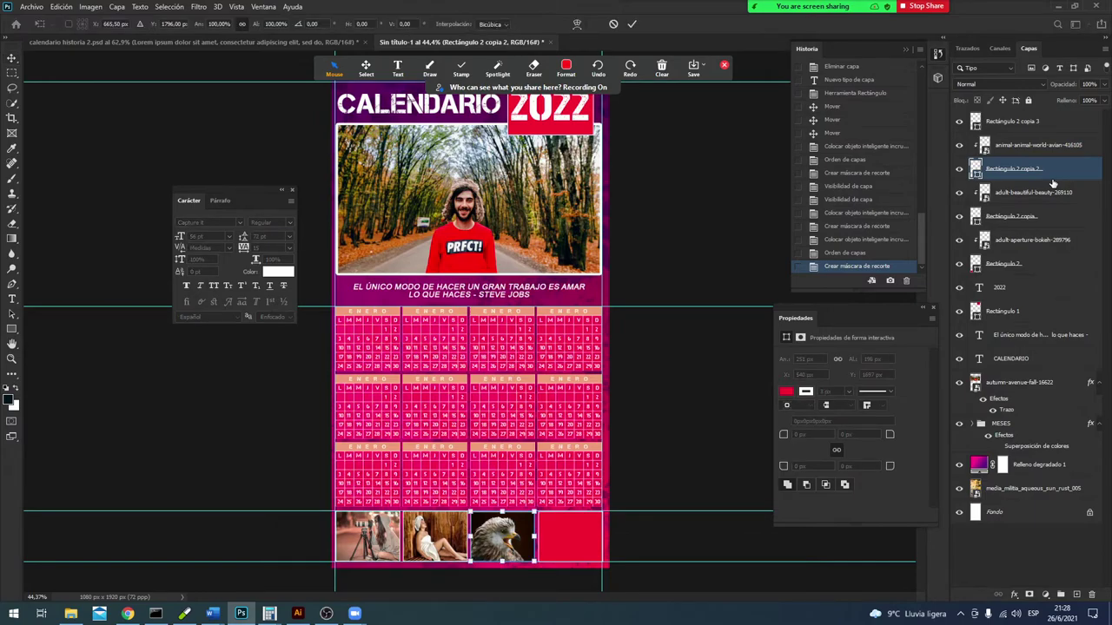
key(Up)
key(Return)
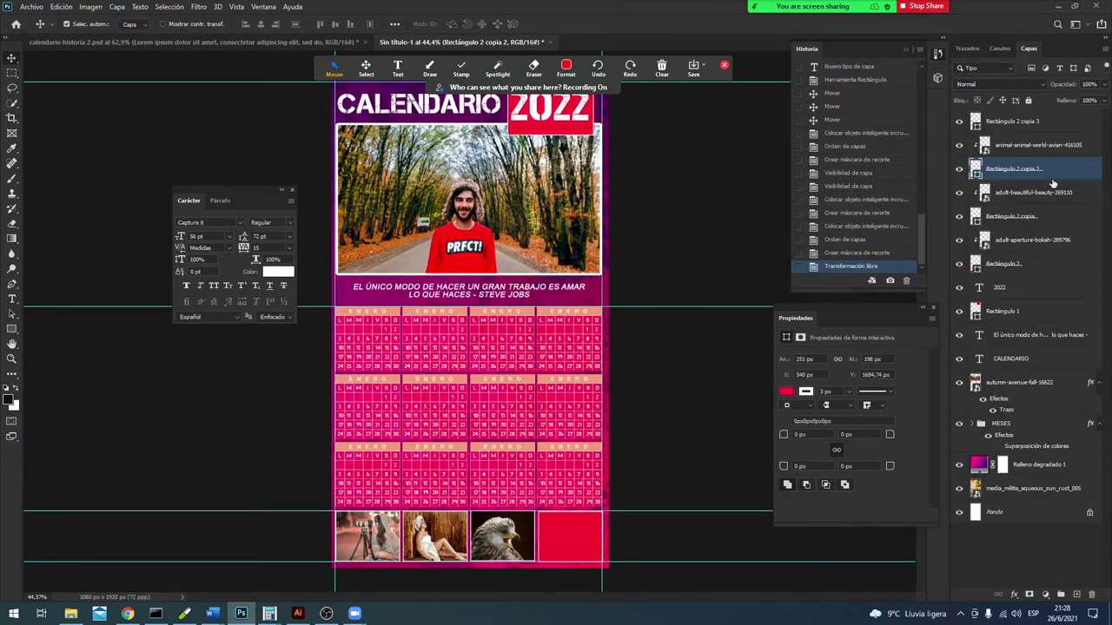
click(1018, 127)
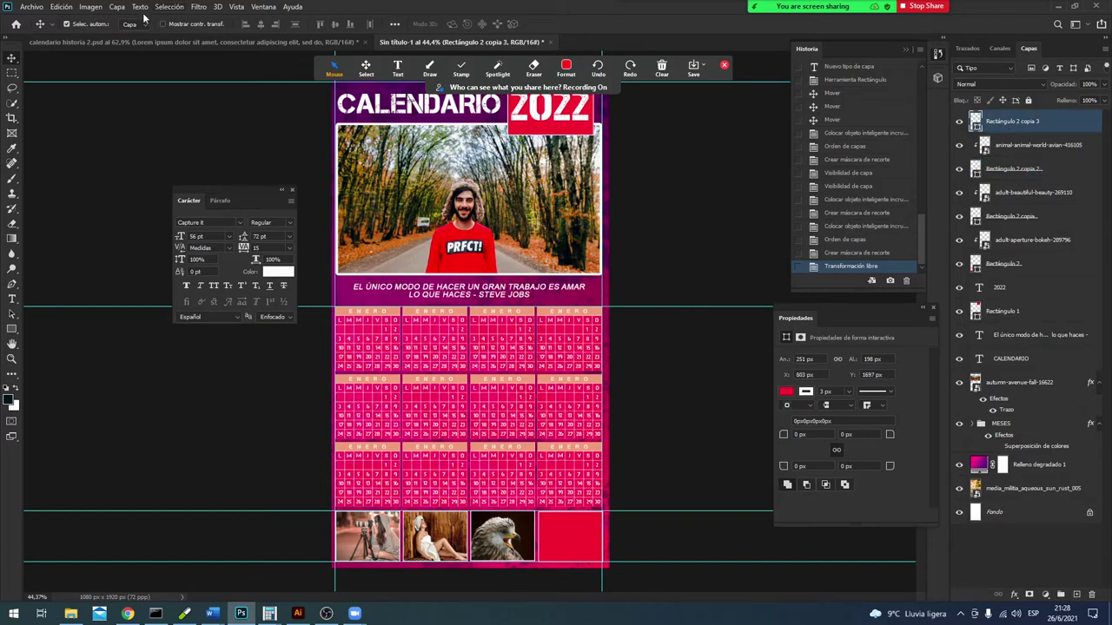
Step: Place the burrito photo embedded and scale it into the bottom-right slot
click(33, 9)
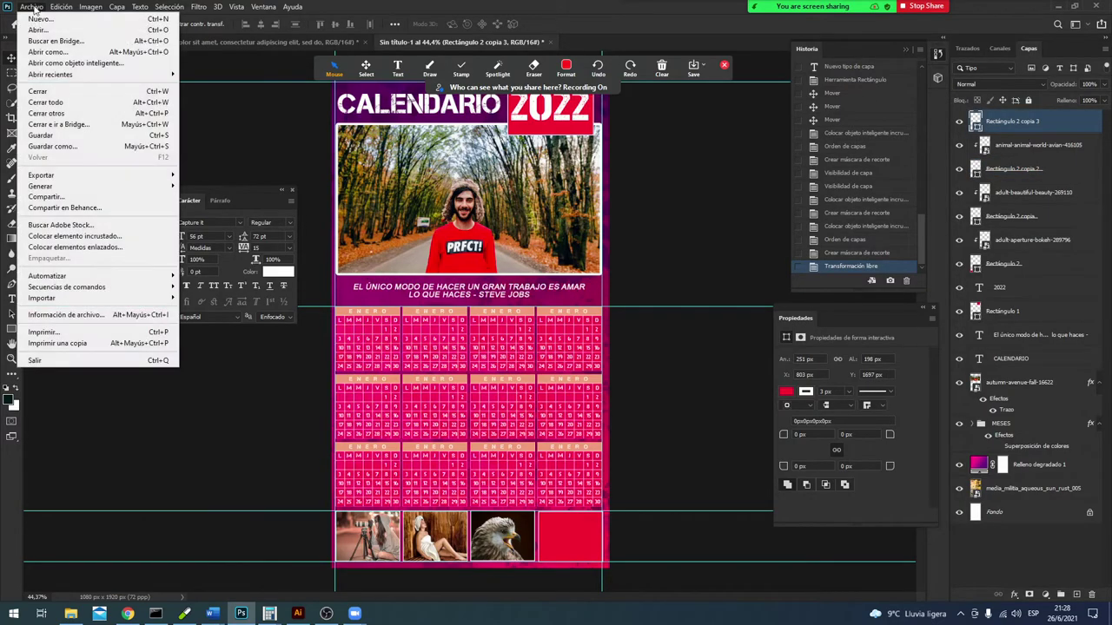
click(77, 235)
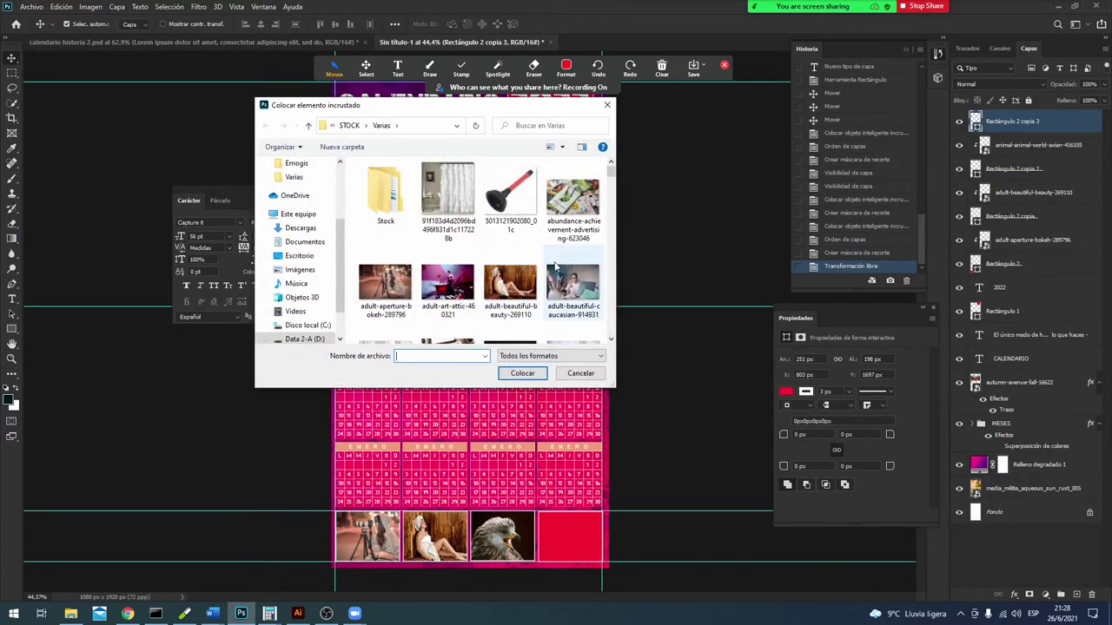
scroll(560, 269, down, 1)
scroll(565, 272, down, 2)
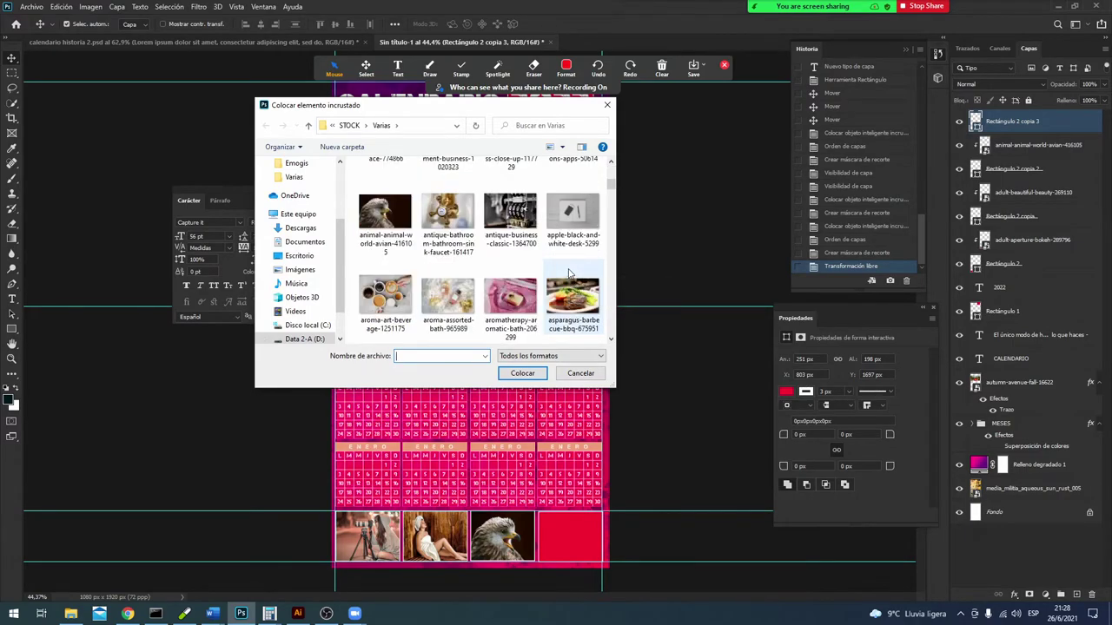
scroll(569, 275, down, 2)
scroll(568, 274, down, 2)
scroll(569, 274, down, 2)
scroll(569, 275, down, 1)
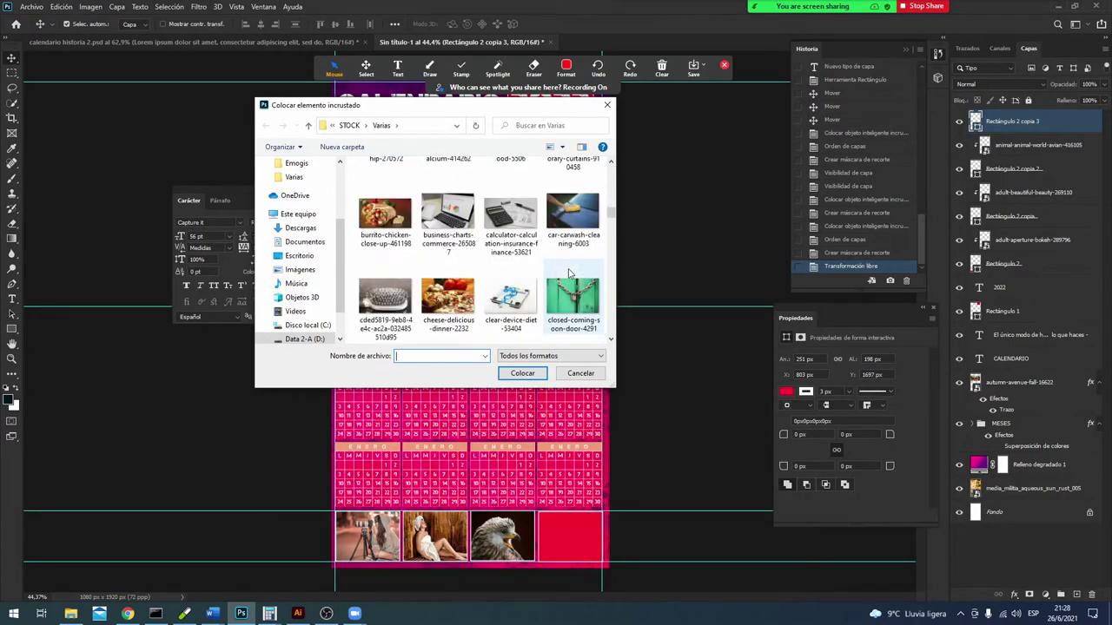
double_click(386, 217)
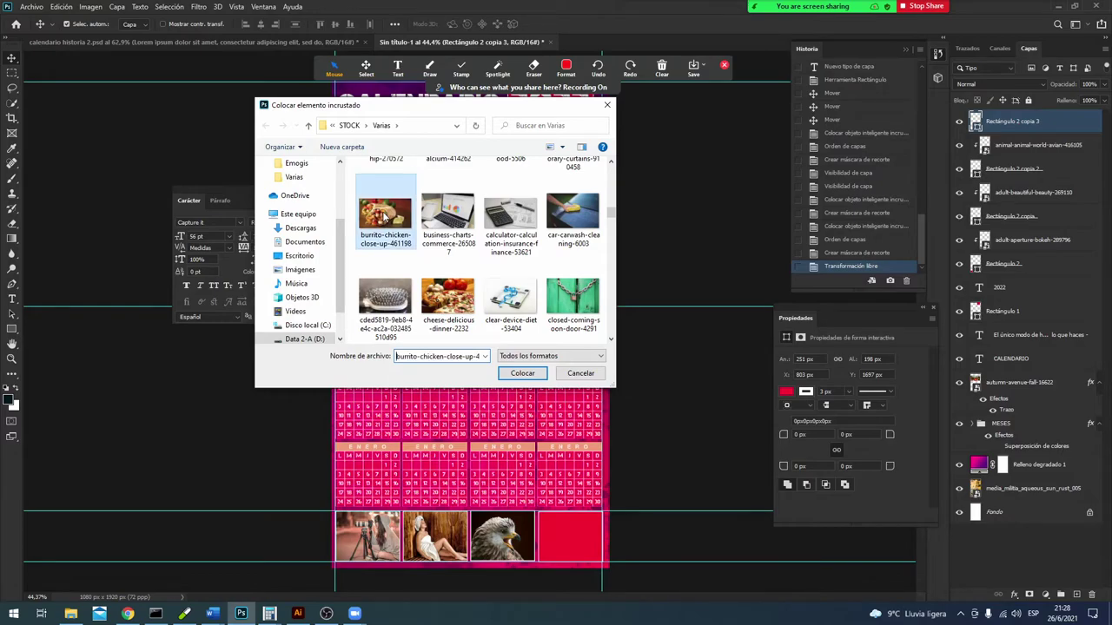
mouse_move(484, 372)
mouse_down()
mouse_move(484, 395)
mouse_move(610, 540)
mouse_up()
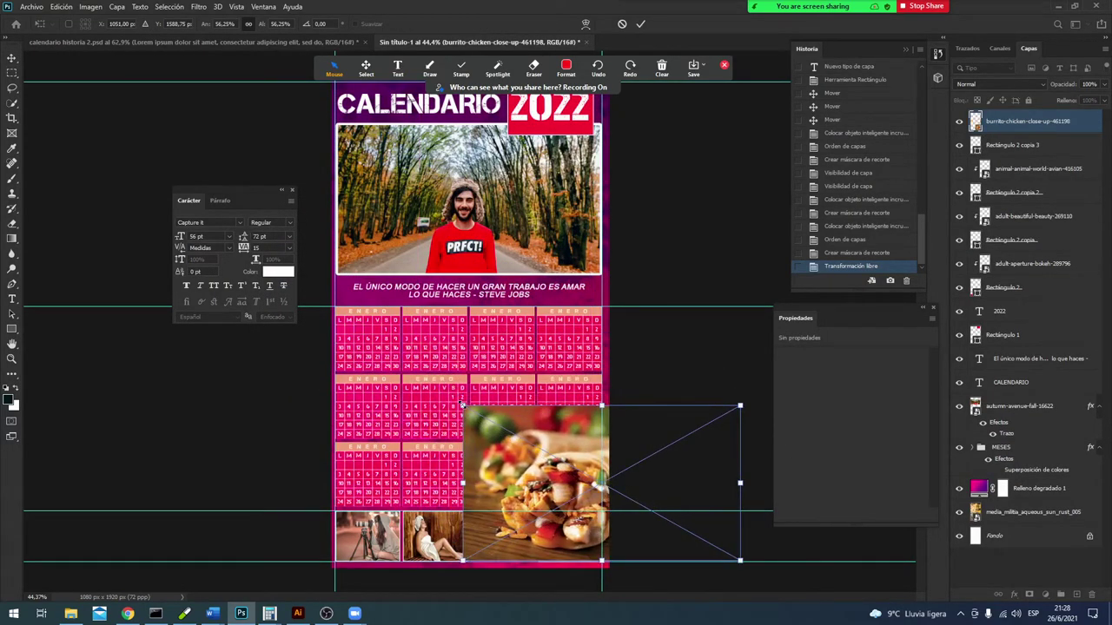
drag(462, 405, 615, 492)
drag(640, 535, 553, 543)
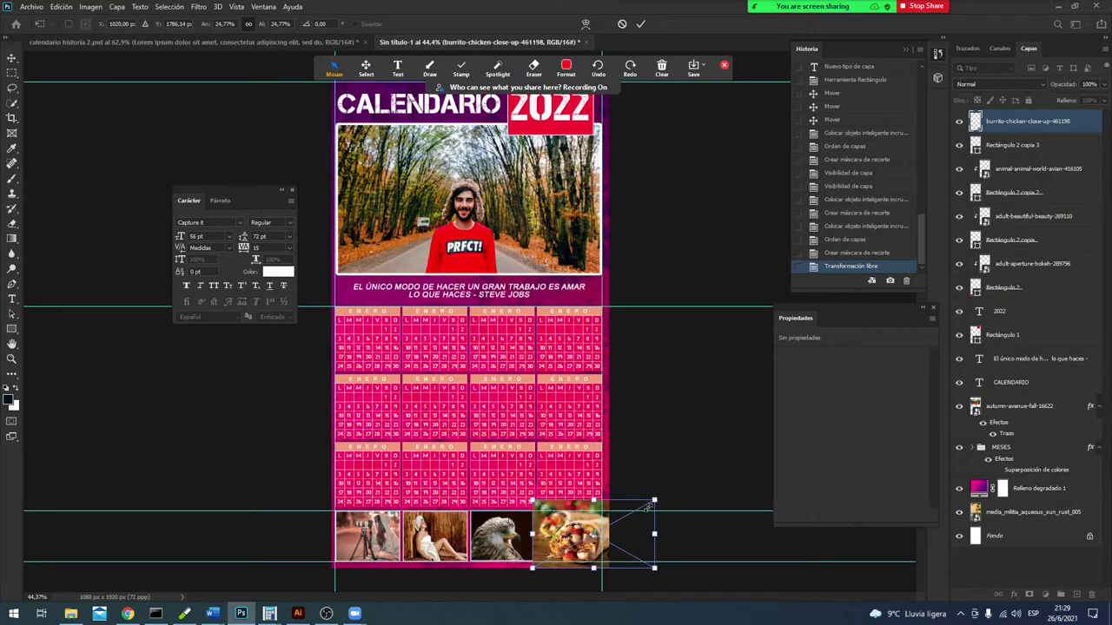
drag(647, 508, 629, 516)
drag(582, 547, 577, 539)
key(Return)
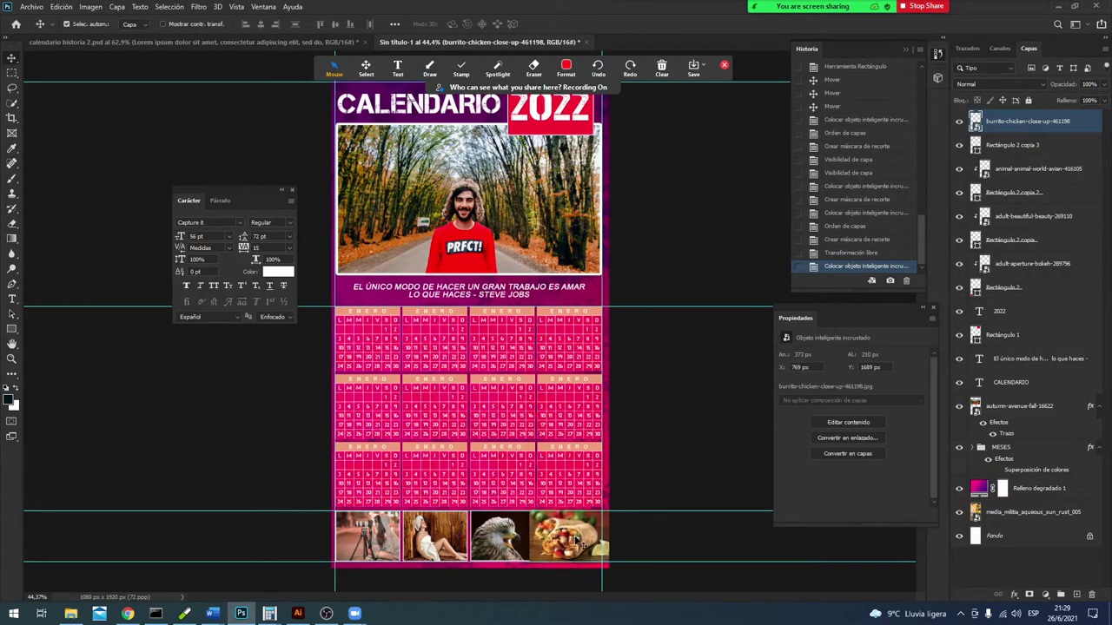
Step: Clip the burrito photo to the fourth rectangle with Crear máscara de recorte
right_click(1041, 121)
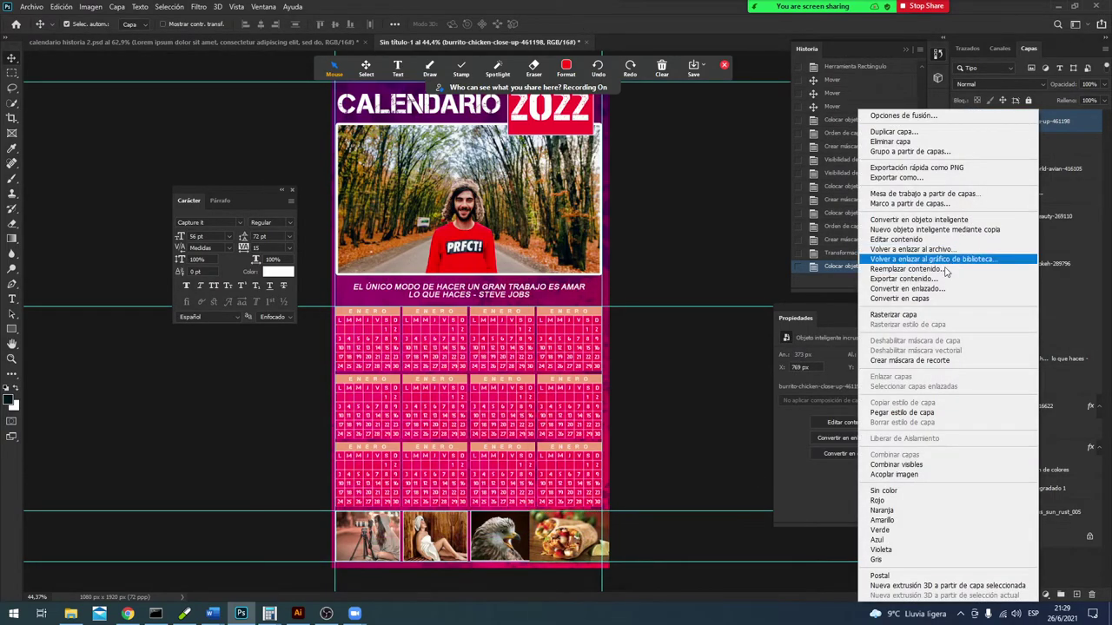
click(909, 361)
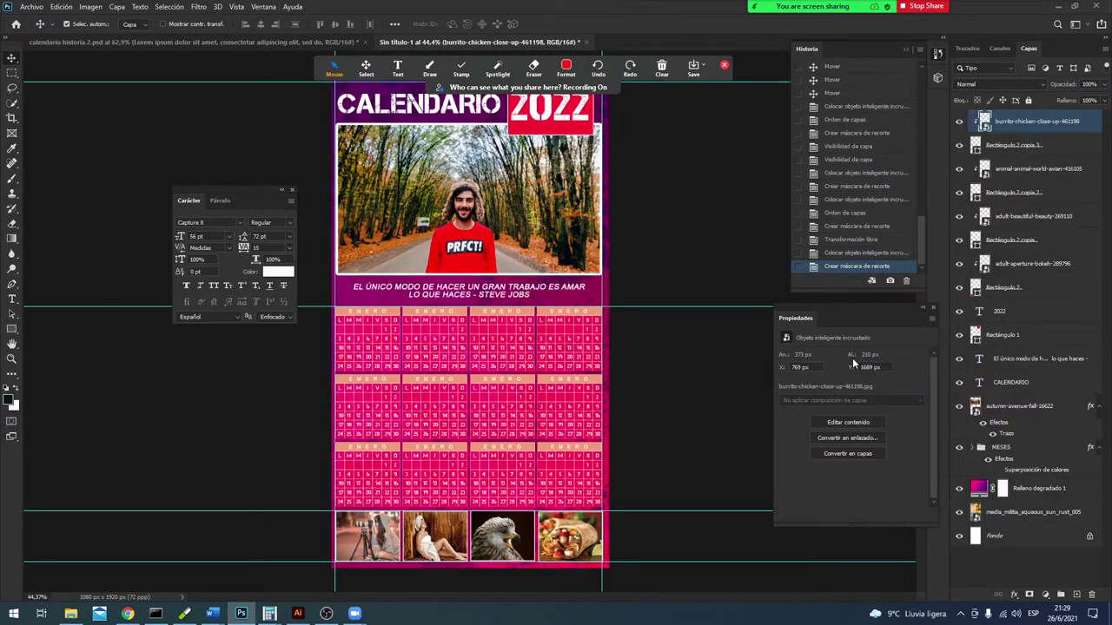
click(565, 68)
click(549, 109)
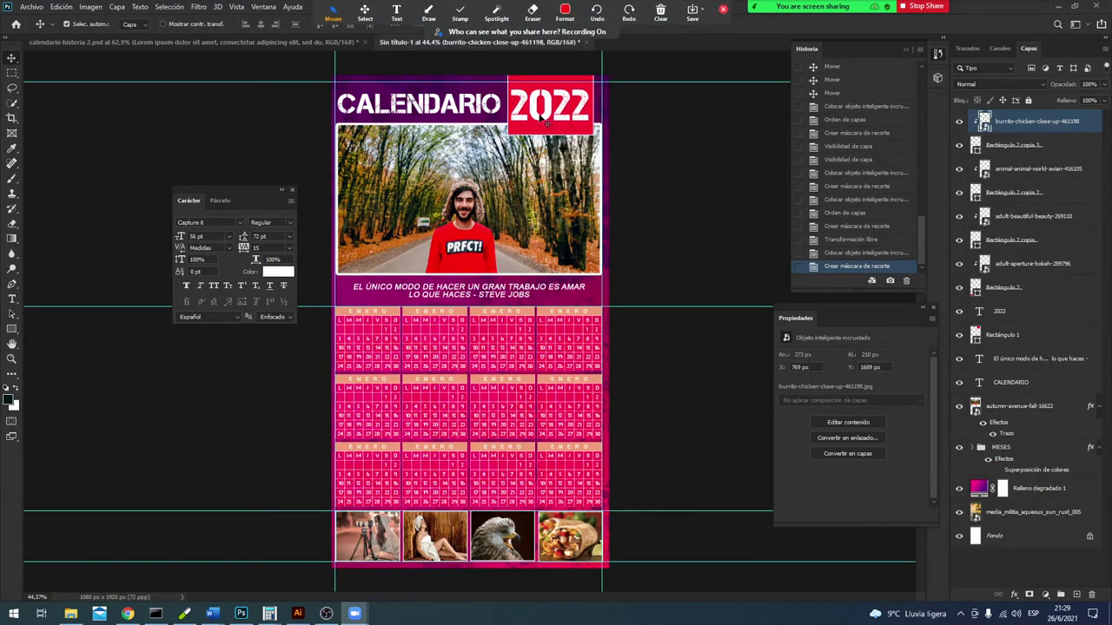
click(548, 108)
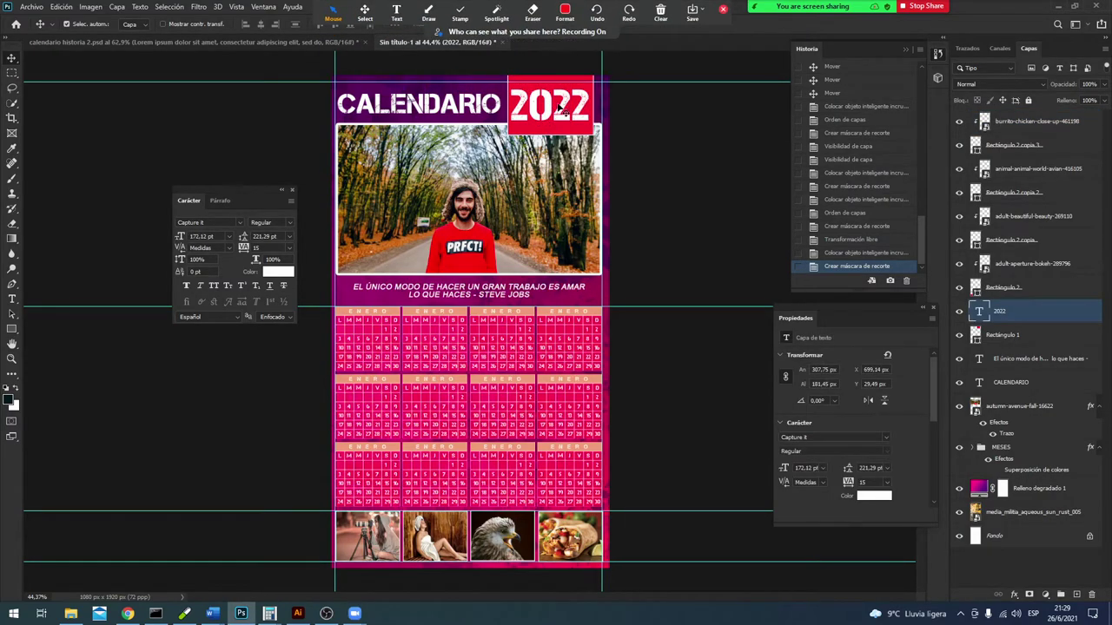
Step: Nudge the 2022 title and move the CALENDARIO and quote layers below autumn-avenue
key(Down)
key(Down)
key(Down)
key(Down)
key(Down)
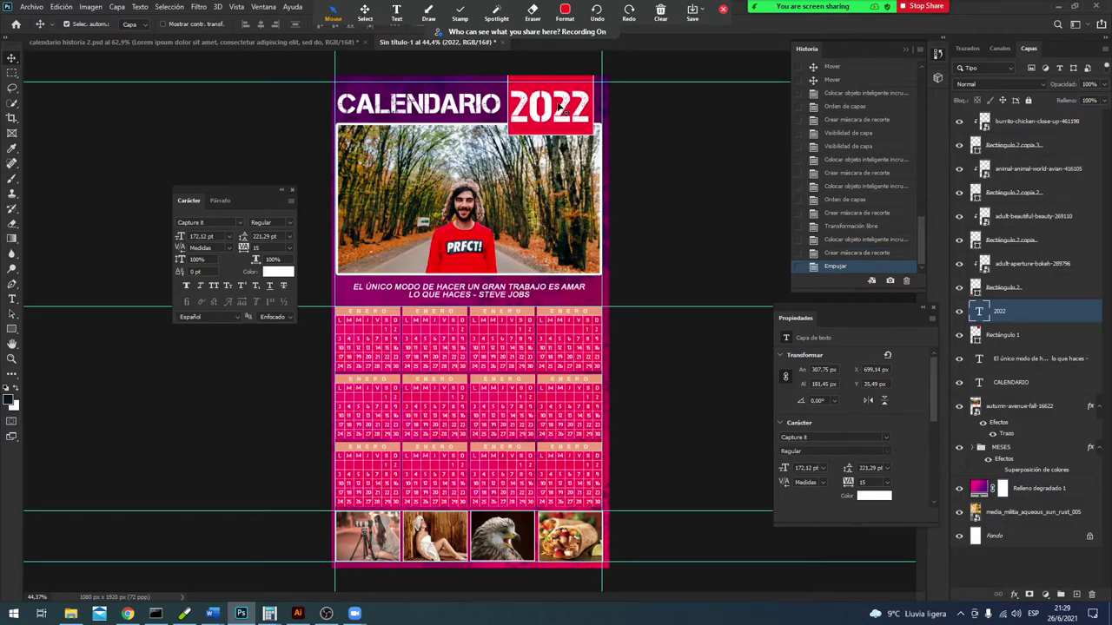
key(Up)
key(Up)
key(Up)
key(Right)
key(Right)
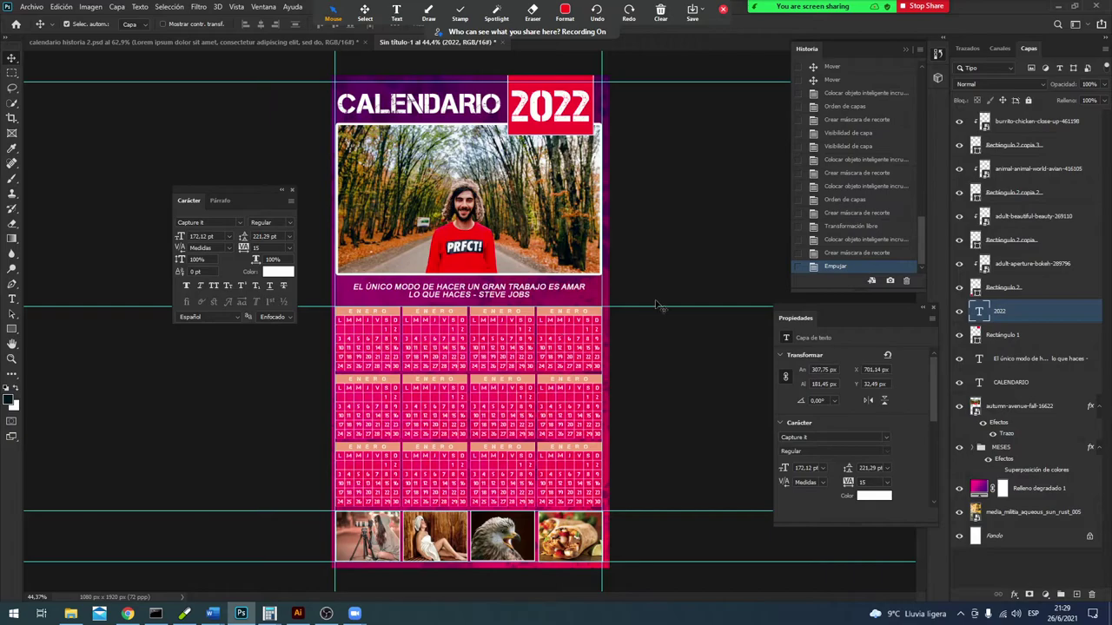
click(1005, 121)
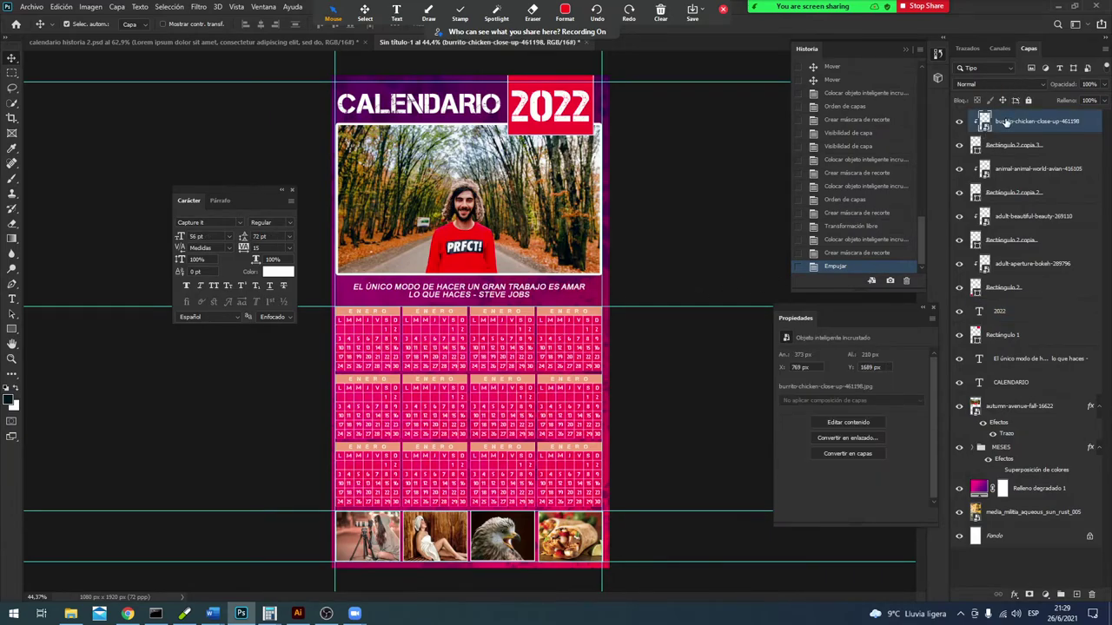
click(1017, 387)
drag(1011, 386, 1016, 440)
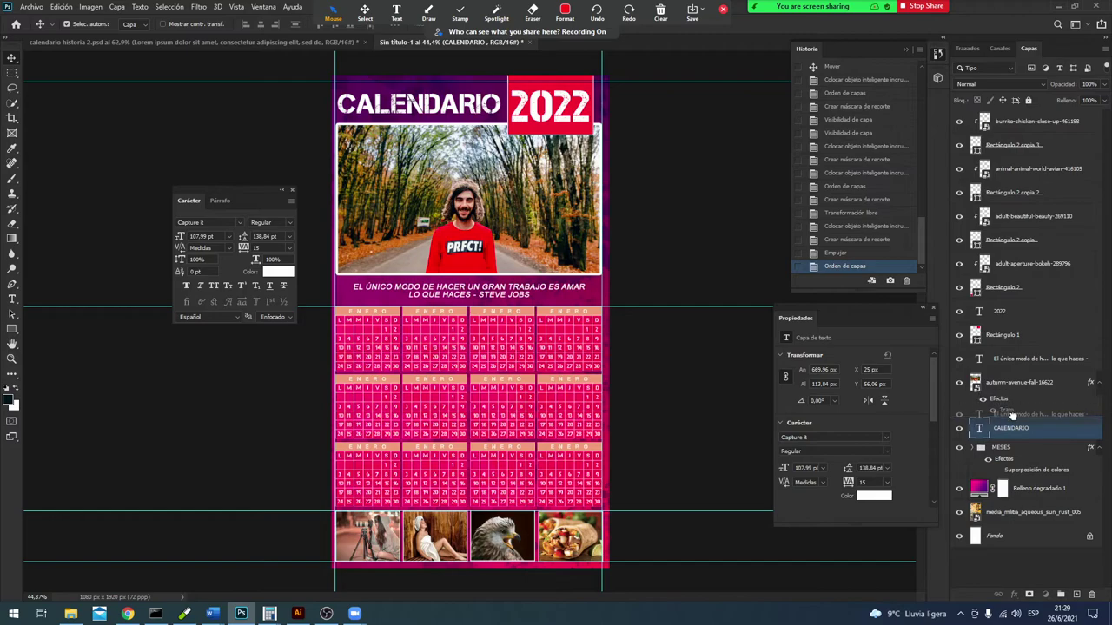
drag(1021, 364, 1018, 417)
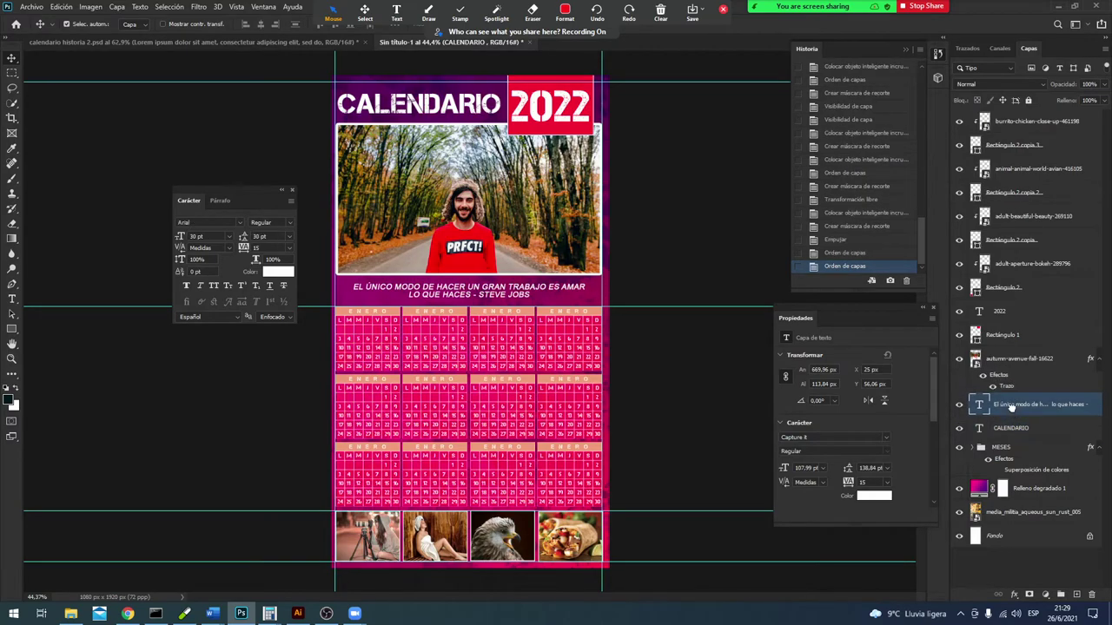
Step: Group the photo and frame layers down to Rectángulo 1 and name the group PICS
click(1025, 122)
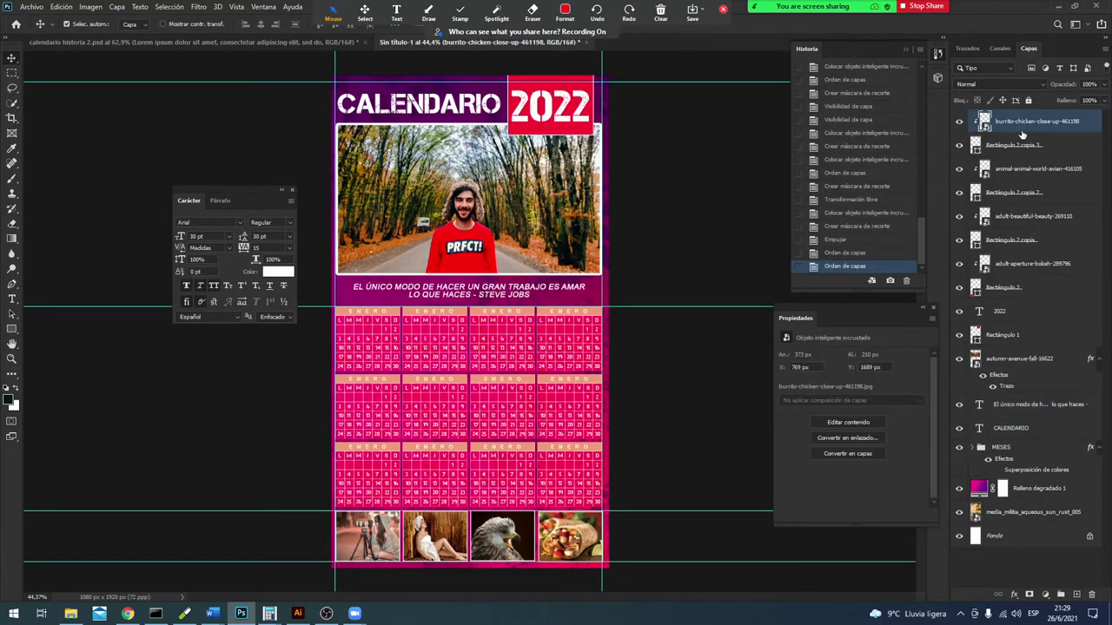
shift+click(1020, 337)
key(ctrl+g)
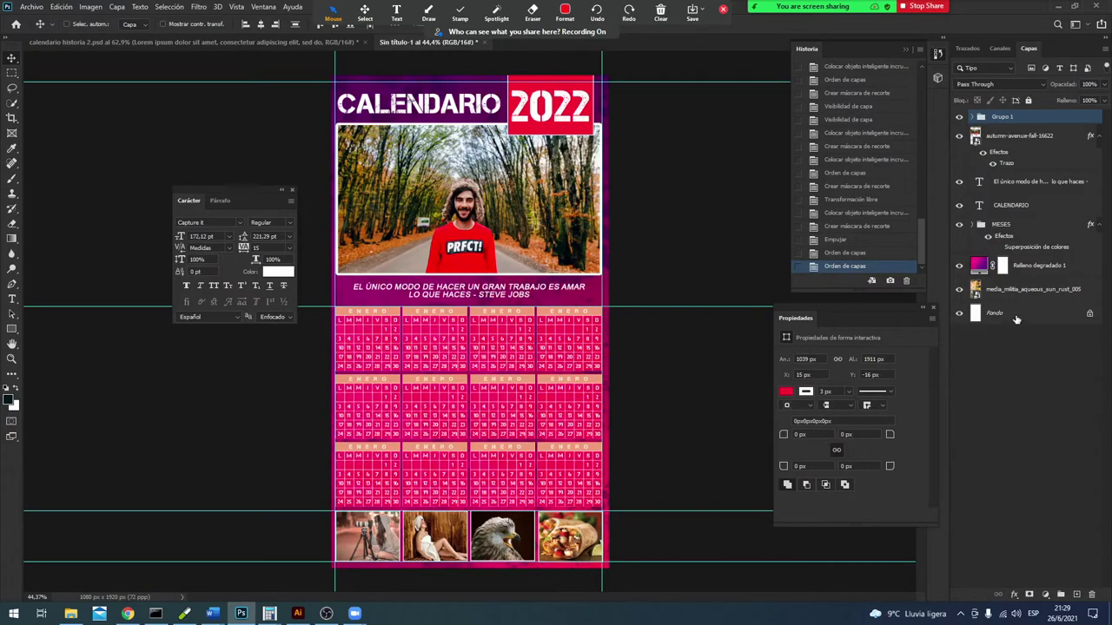
double_click(999, 117)
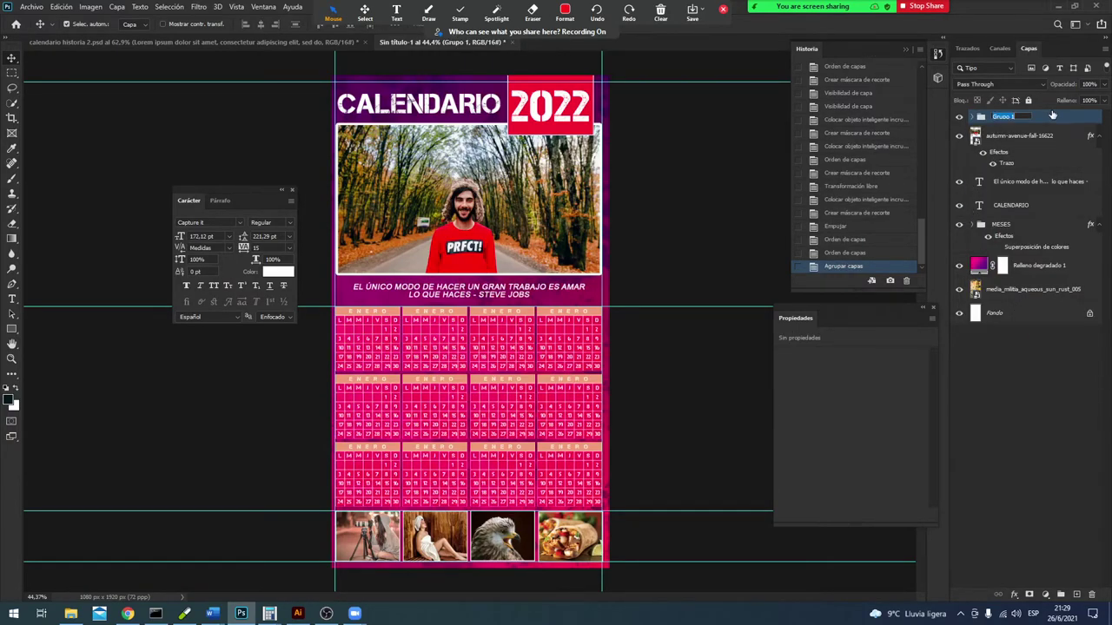
key(BackSpace)
text(PICS)
Step: Confirm the group name PICS, then hide and show the rust texture layer to compare
click(1017, 292)
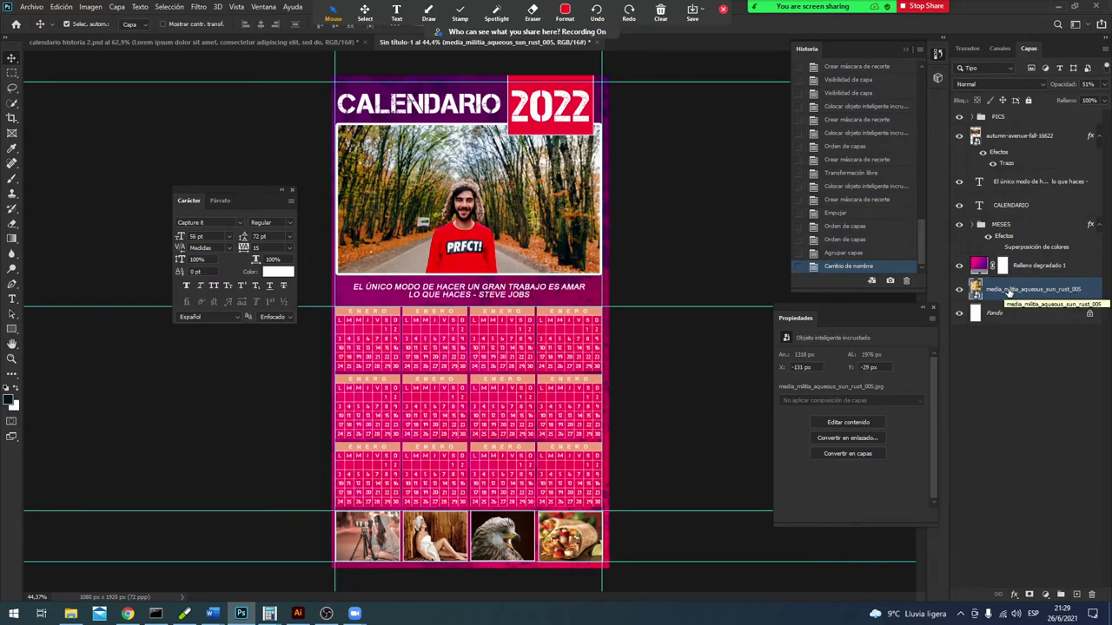
click(959, 290)
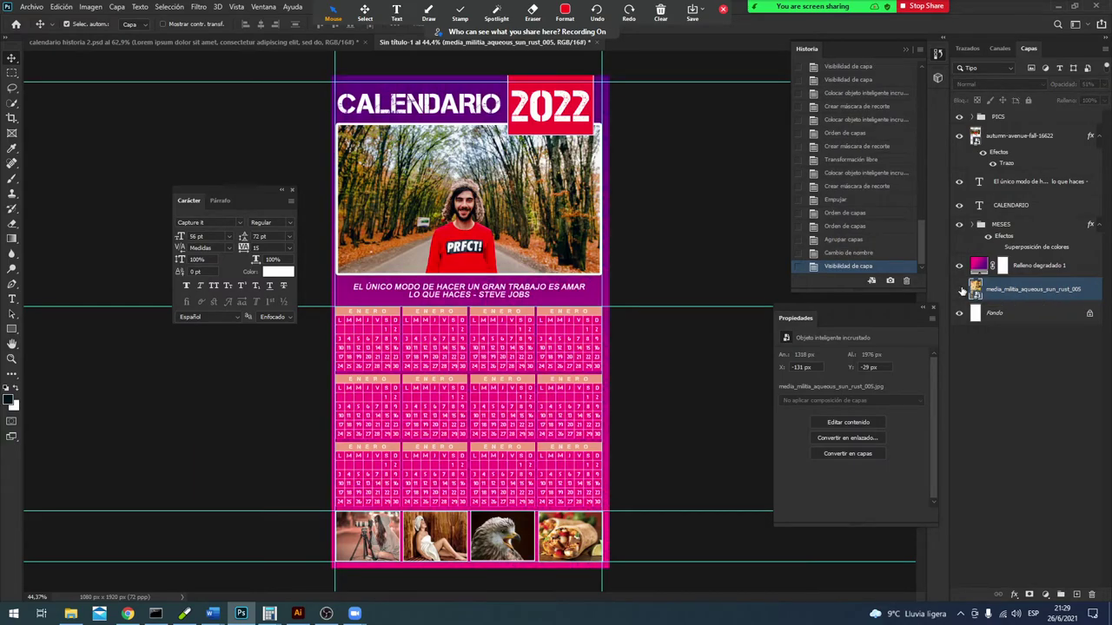
click(960, 290)
click(960, 290)
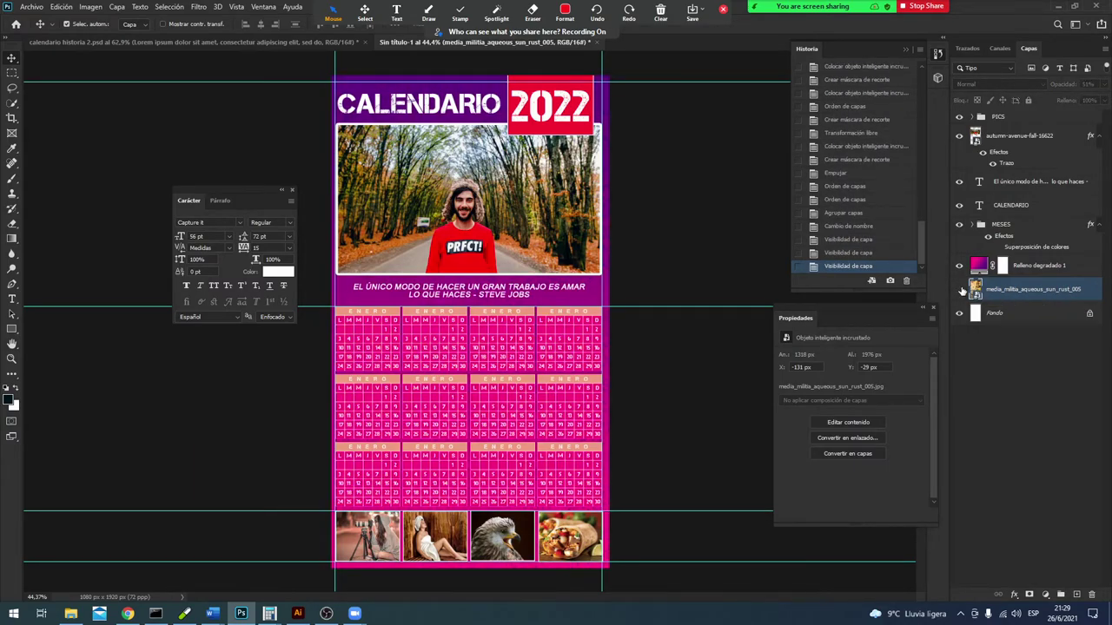
click(959, 290)
click(960, 291)
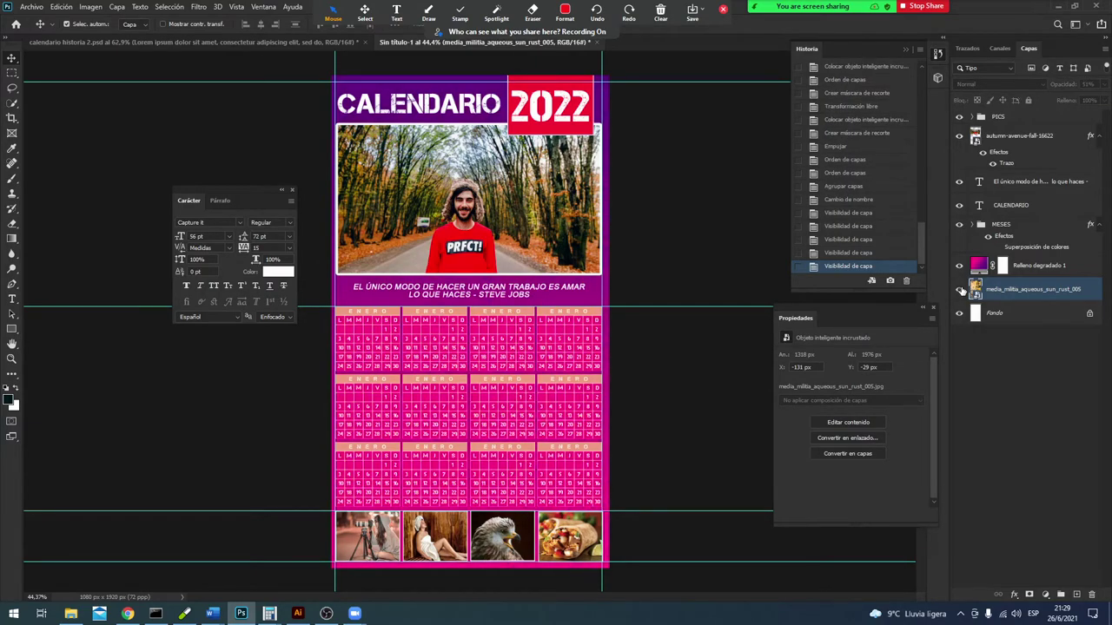
click(960, 290)
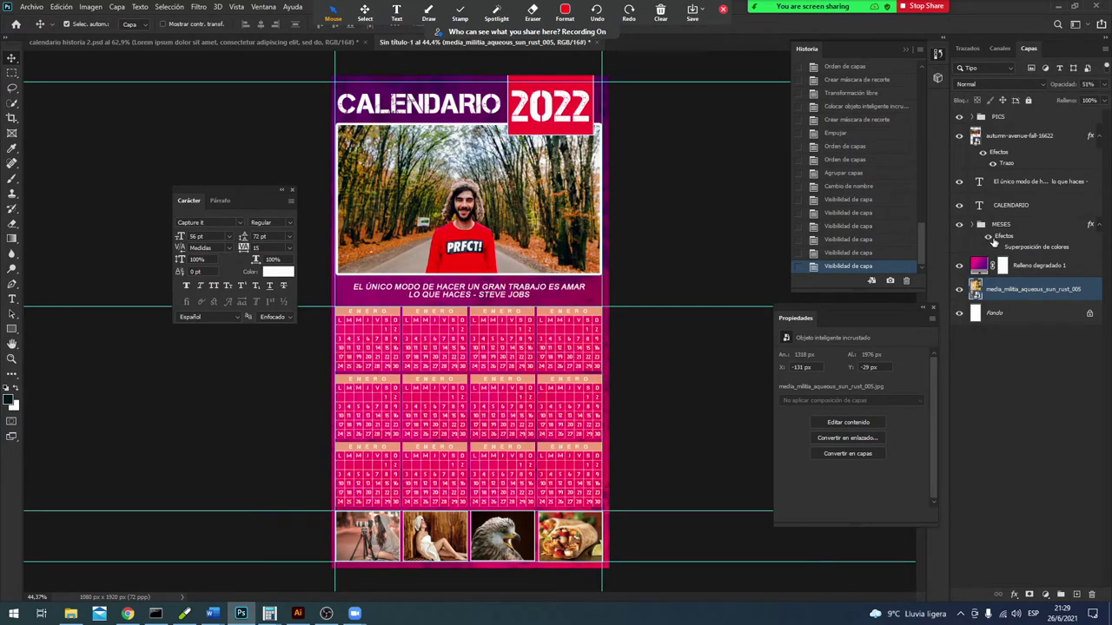
Step: Select the MESES group and switch its Superposición de colores effect back on
click(984, 227)
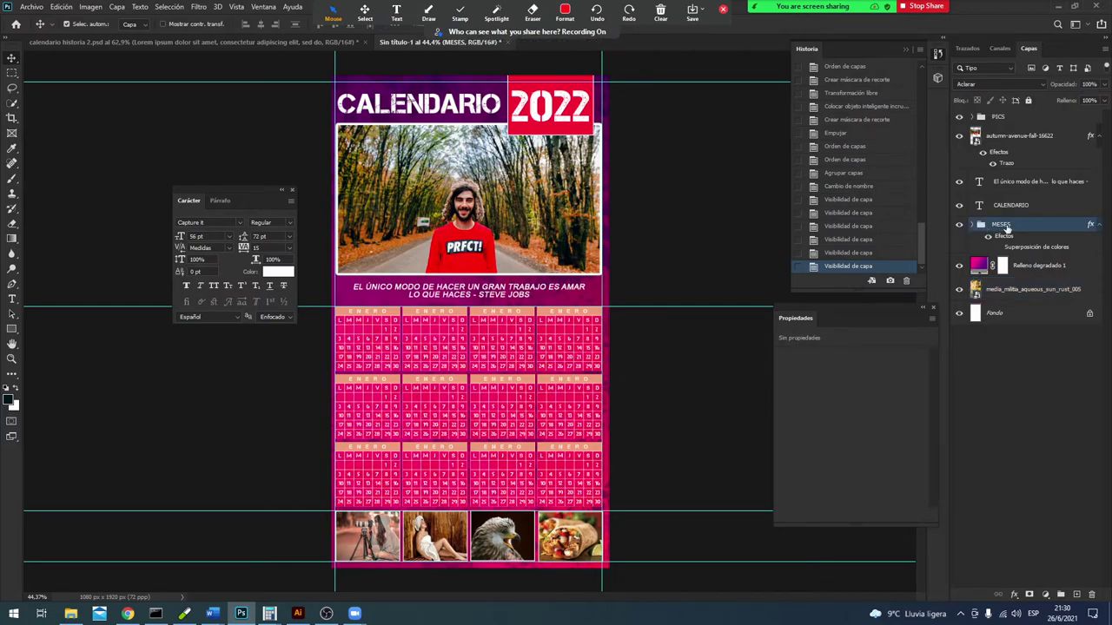
click(997, 249)
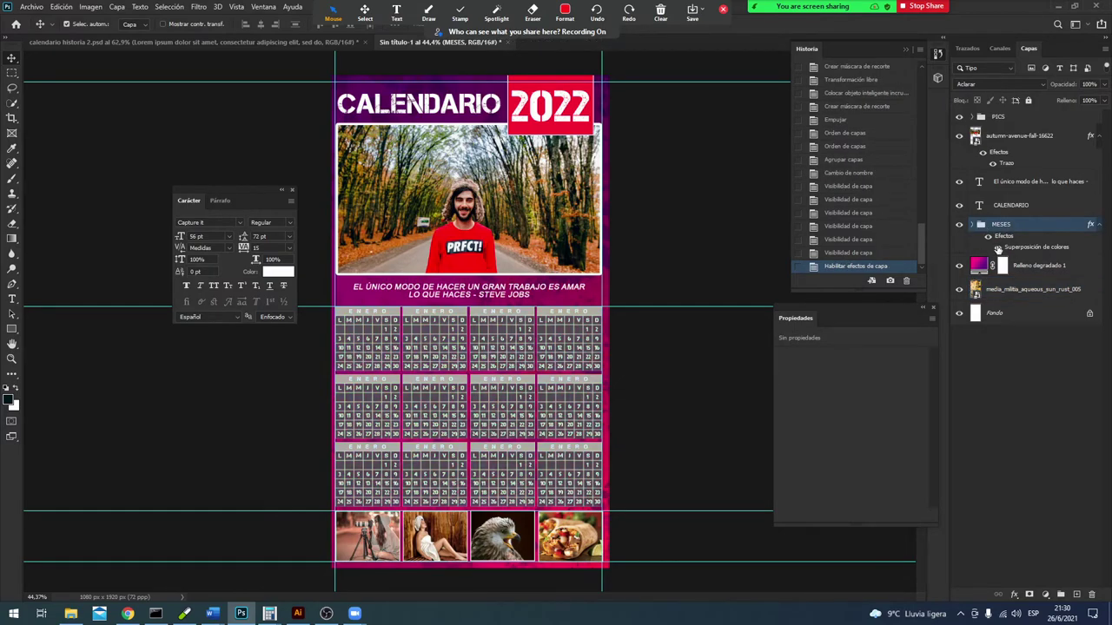
click(997, 248)
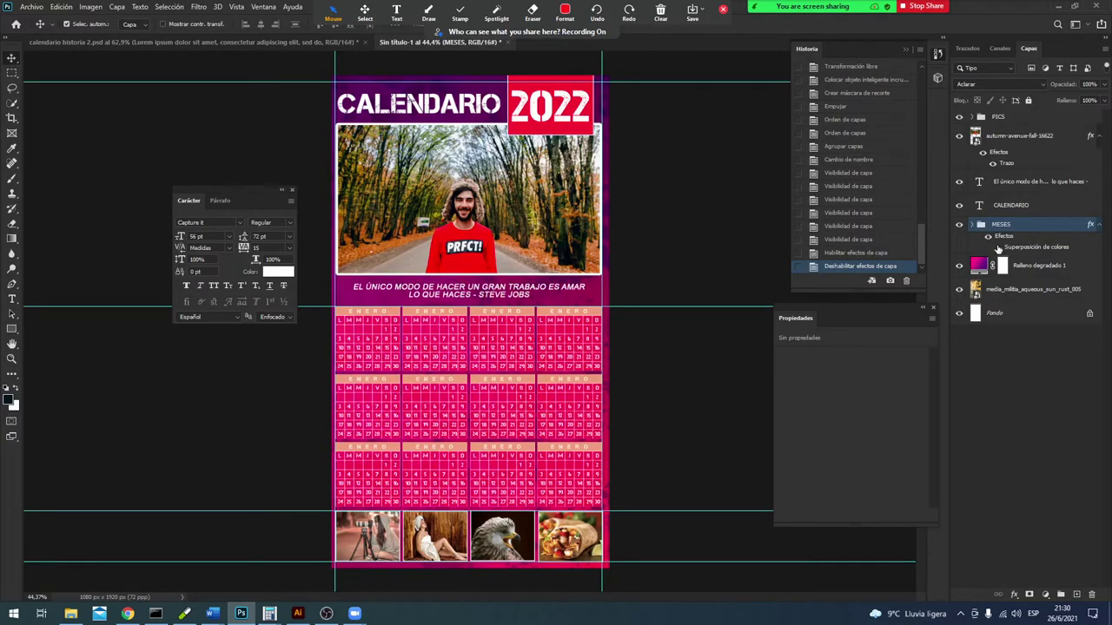
click(997, 249)
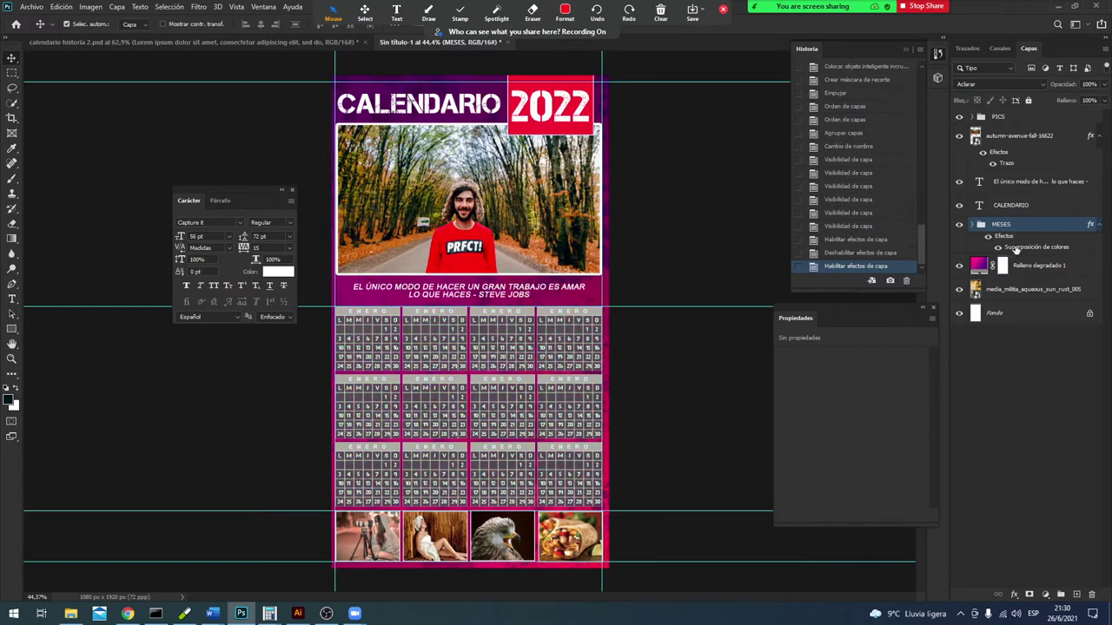
Step: In the MESES colour overlay settings, preview purple, then a greyish-lavender 9f9eb1 overlay colour
double_click(1015, 248)
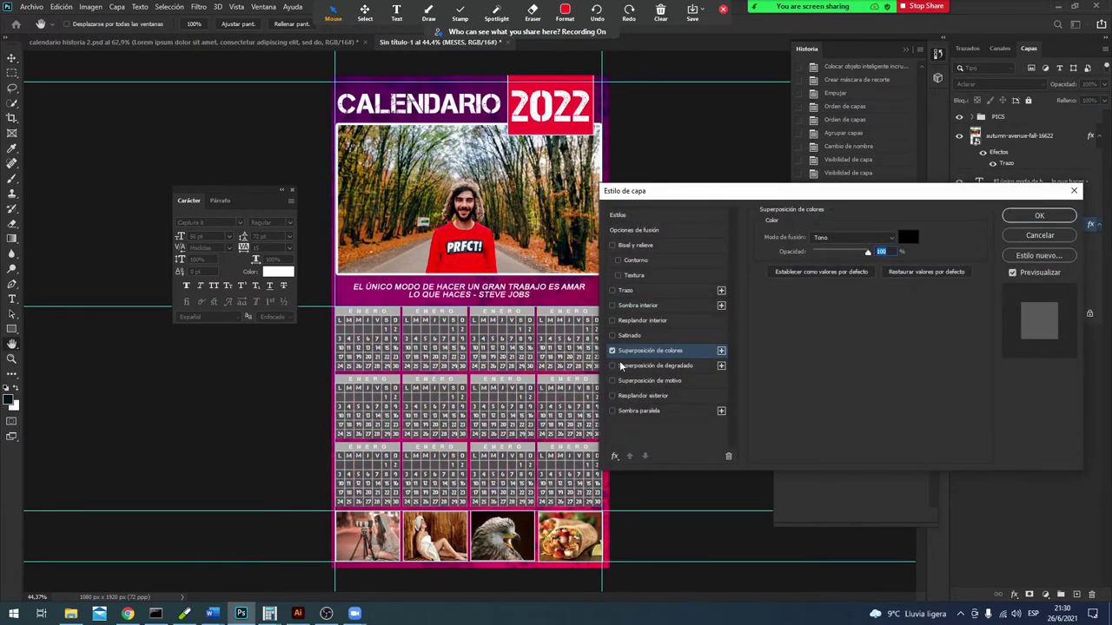
click(907, 237)
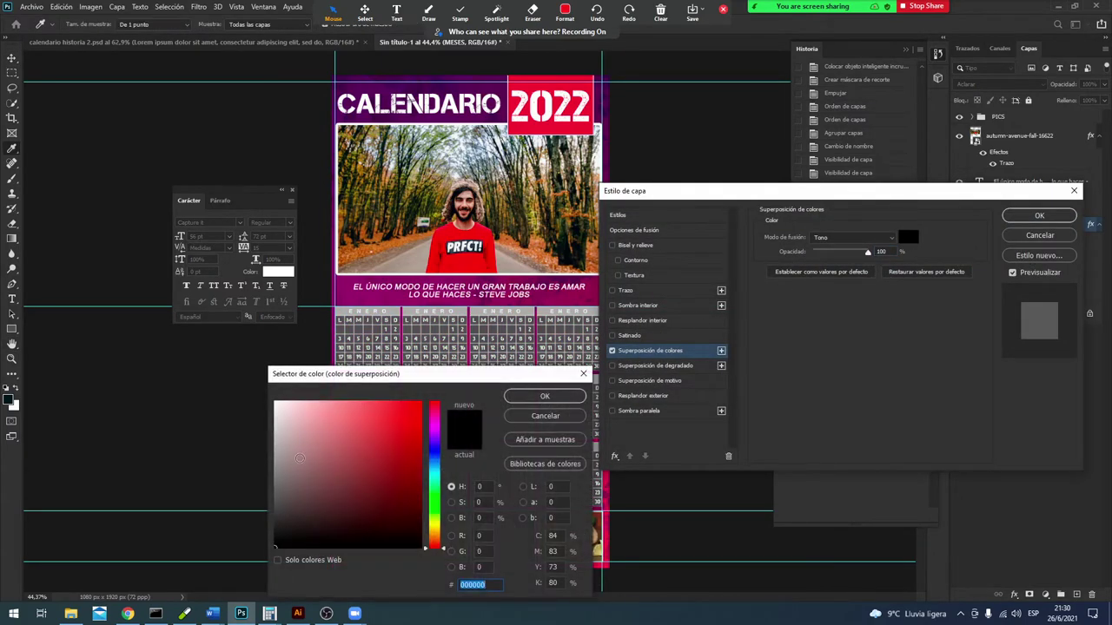
click(434, 444)
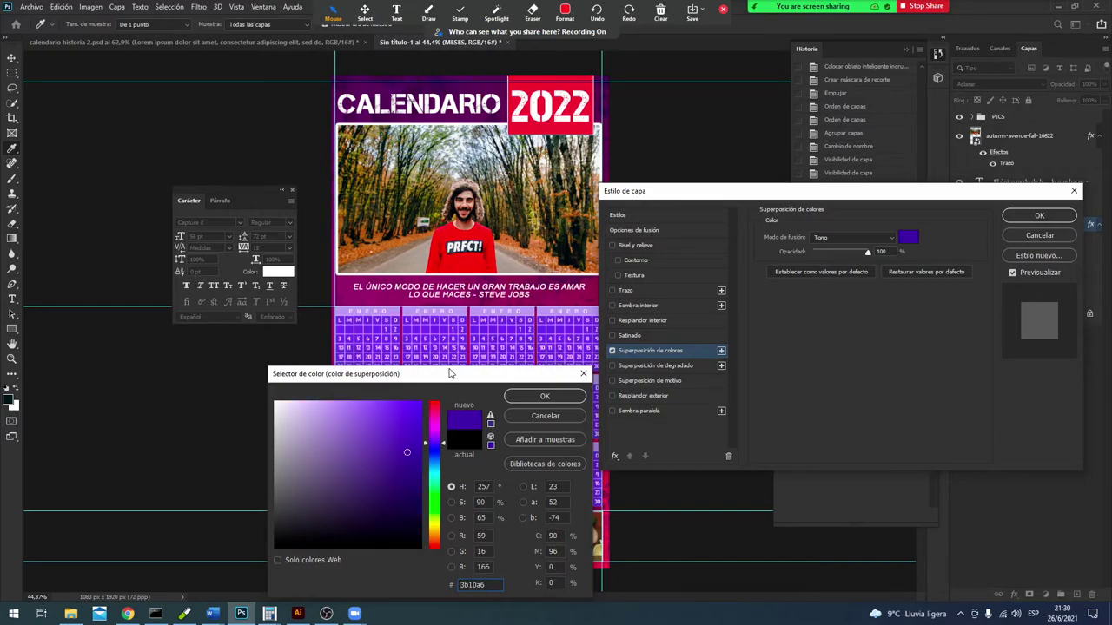
drag(449, 374, 897, 317)
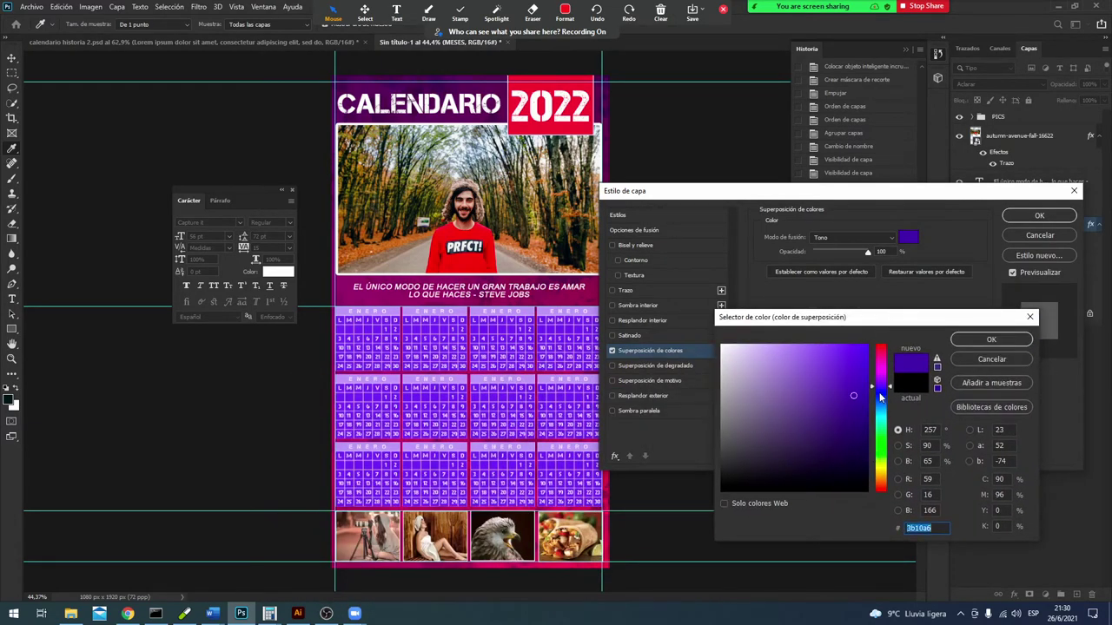
mouse_move(881, 397)
mouse_down()
mouse_move(861, 409)
mouse_move(852, 436)
mouse_move(861, 367)
mouse_up()
drag(864, 345, 735, 389)
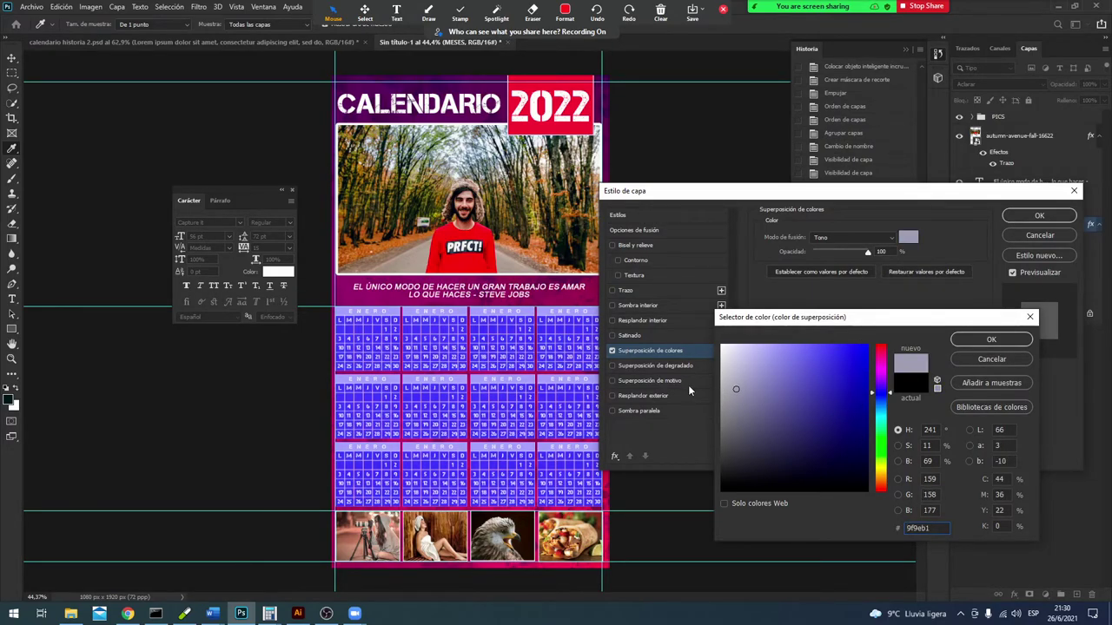
Step: Discard the colour change, keeping black, and set the overlay blend mode to Multiplicar
click(974, 357)
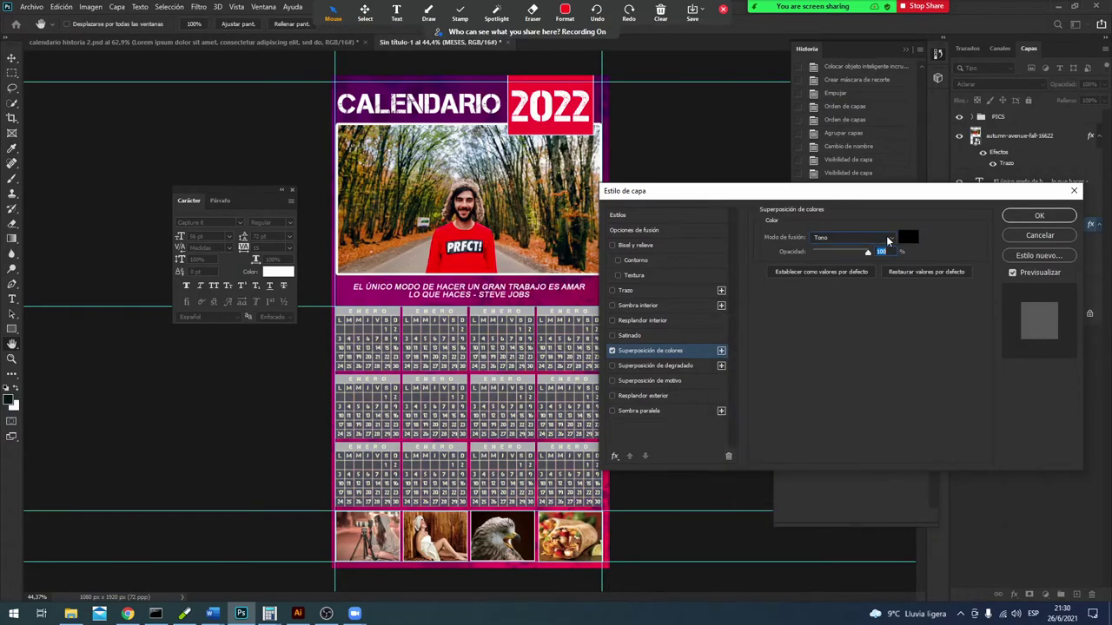
click(886, 235)
click(886, 237)
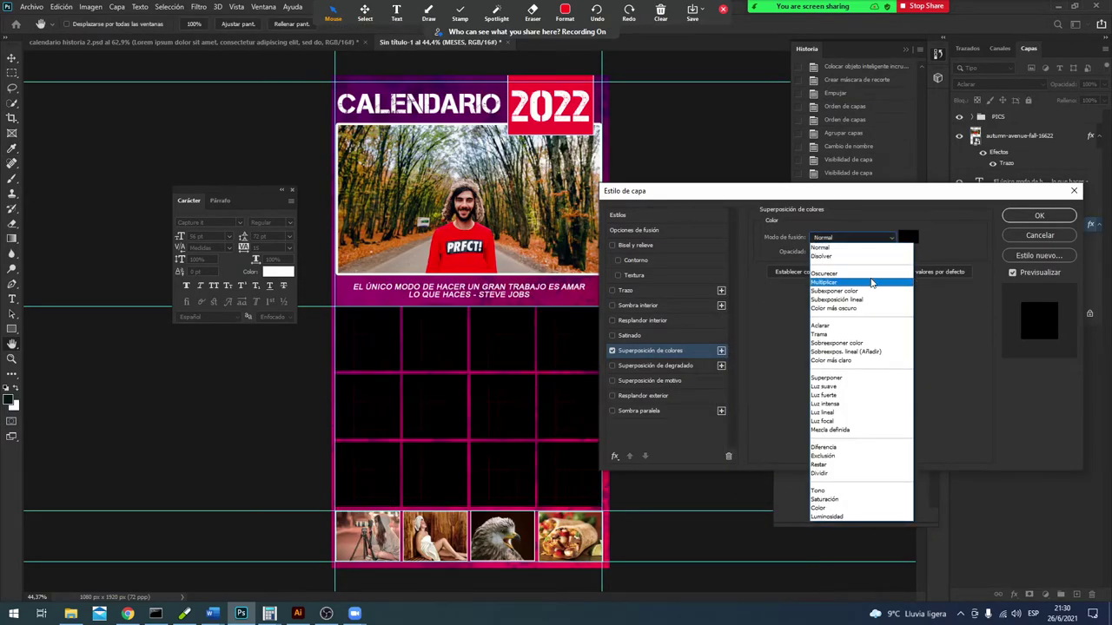
click(864, 271)
Step: Try dark red, magenta and deep purple overlay colours, settling on dark blue
click(908, 237)
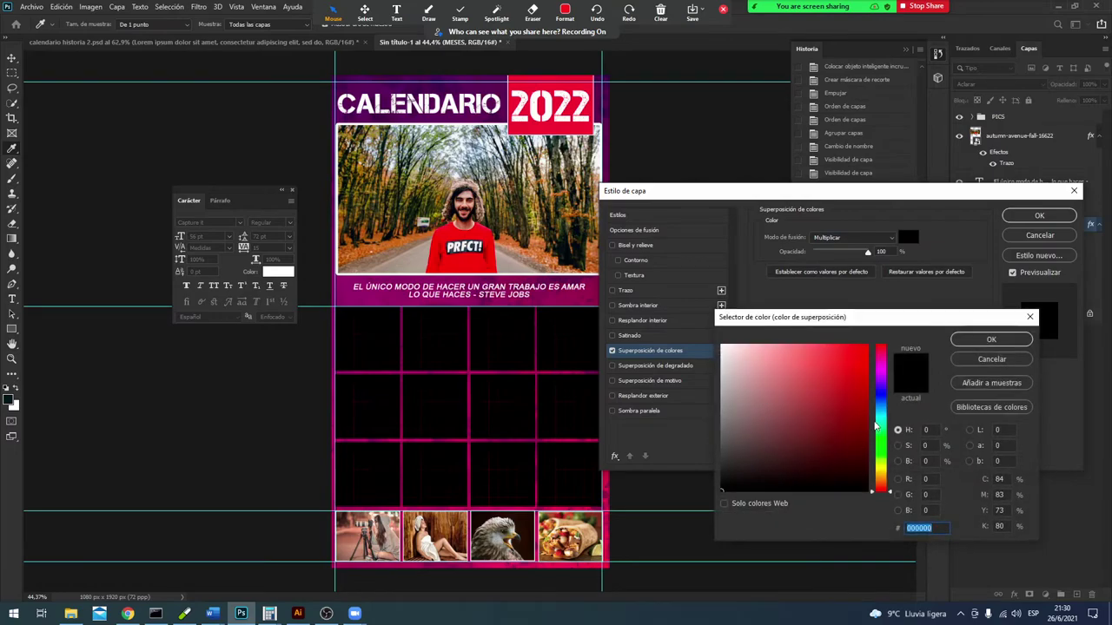
click(853, 423)
click(888, 368)
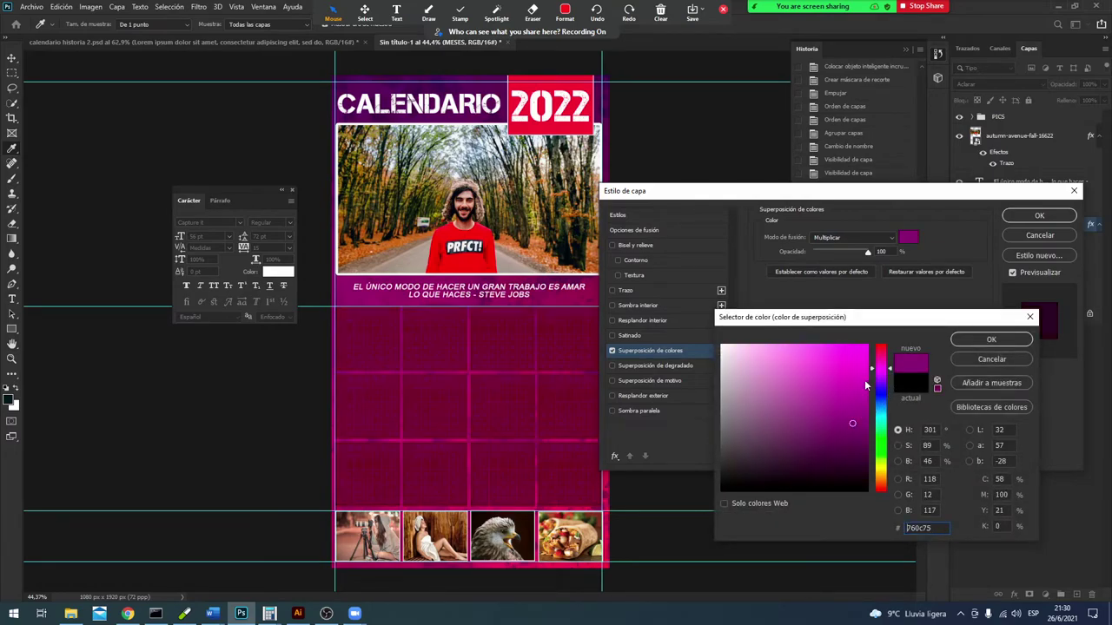
click(856, 392)
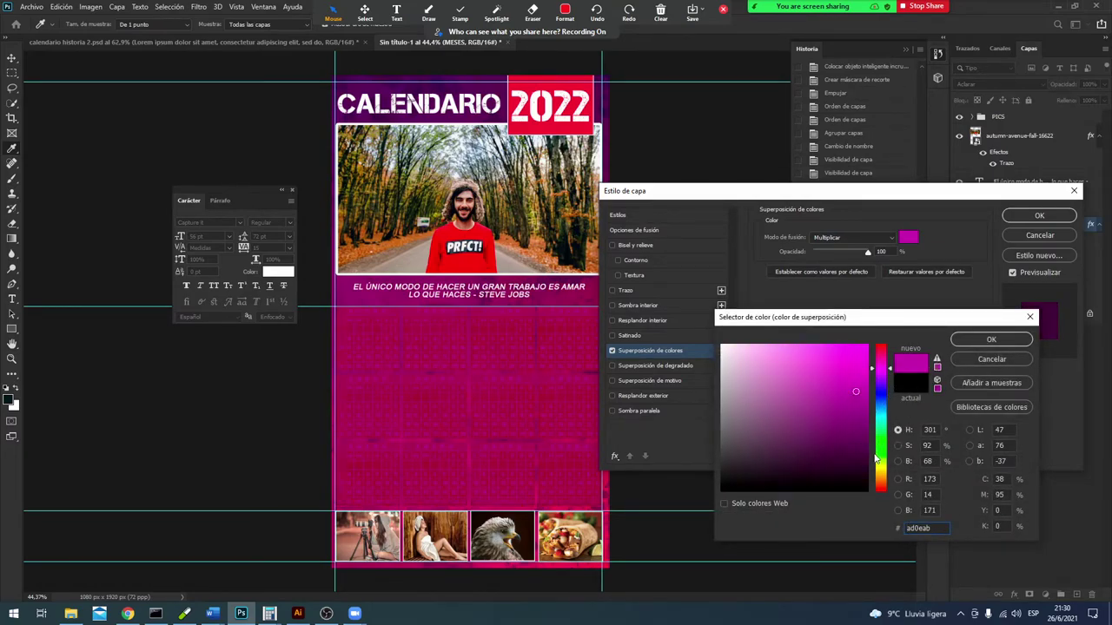
click(861, 445)
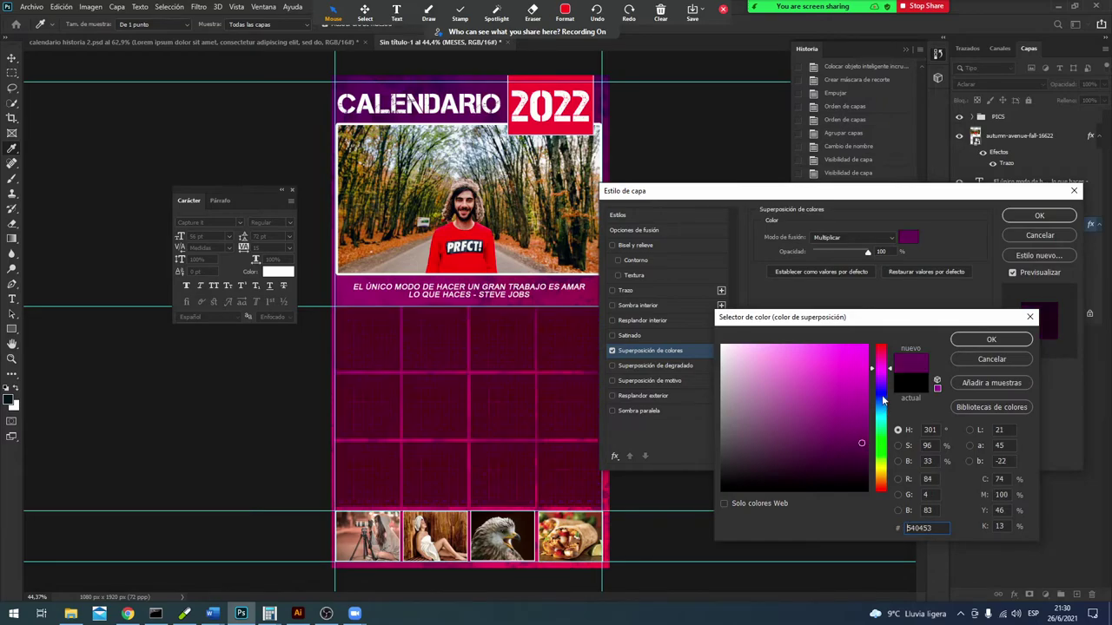
click(883, 395)
click(862, 410)
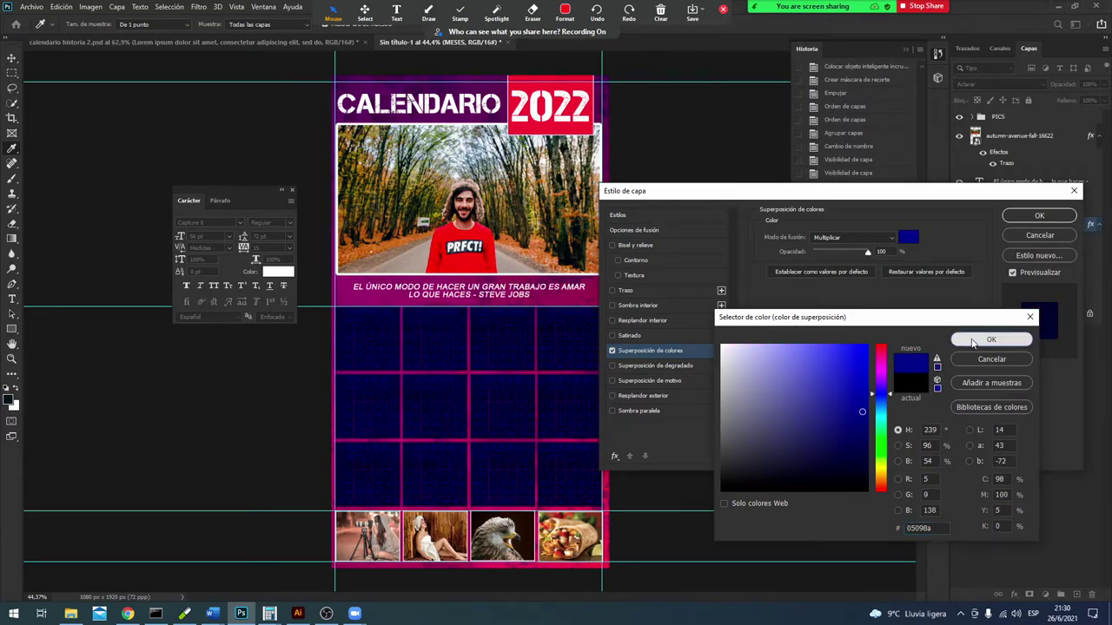
click(972, 340)
Step: Browse the overlay blend modes, then uncheck Color Overlay and close Layer Style
click(858, 237)
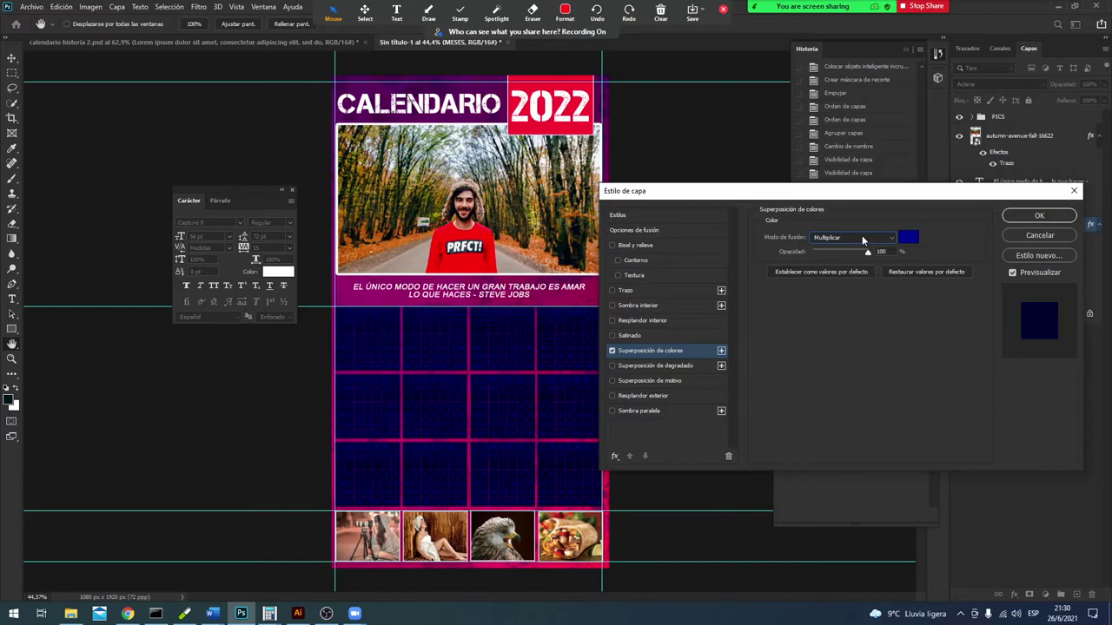
scroll(862, 239, down, 2)
scroll(863, 239, down, 2)
scroll(863, 239, down, 1)
scroll(862, 239, down, 2)
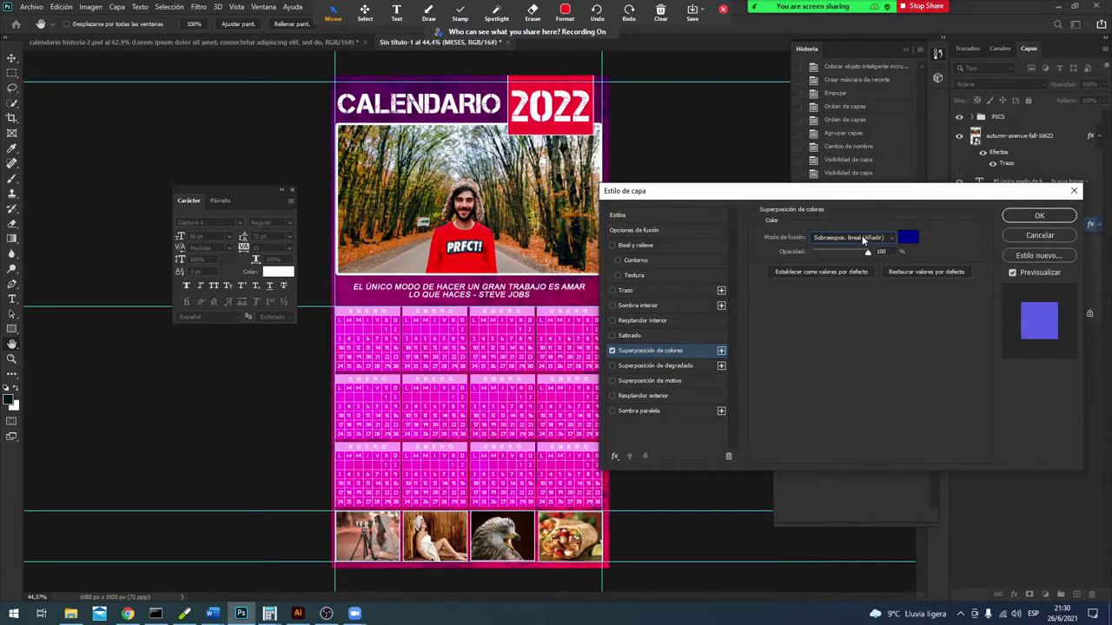
scroll(862, 239, down, 3)
scroll(862, 239, down, 3)
scroll(863, 239, down, 2)
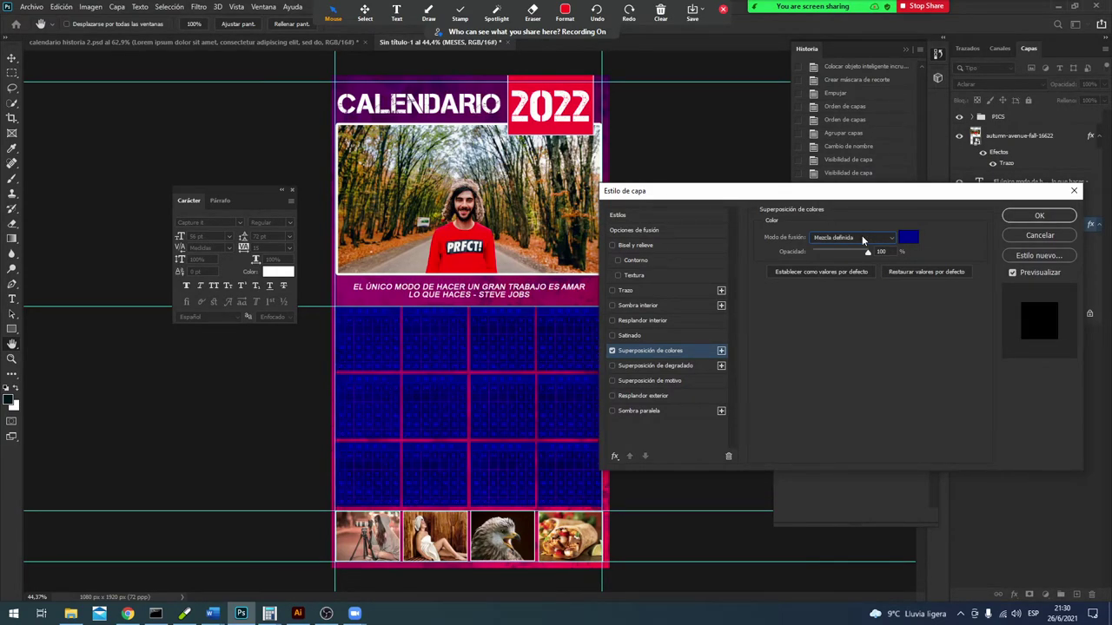
scroll(862, 236, up, 3)
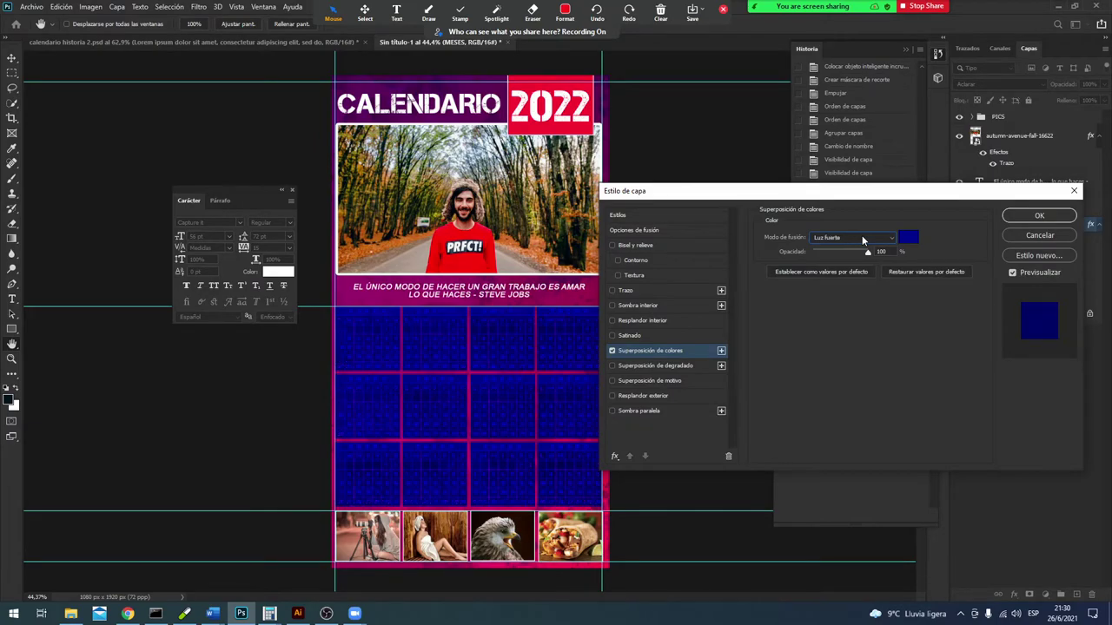
scroll(862, 236, up, 2)
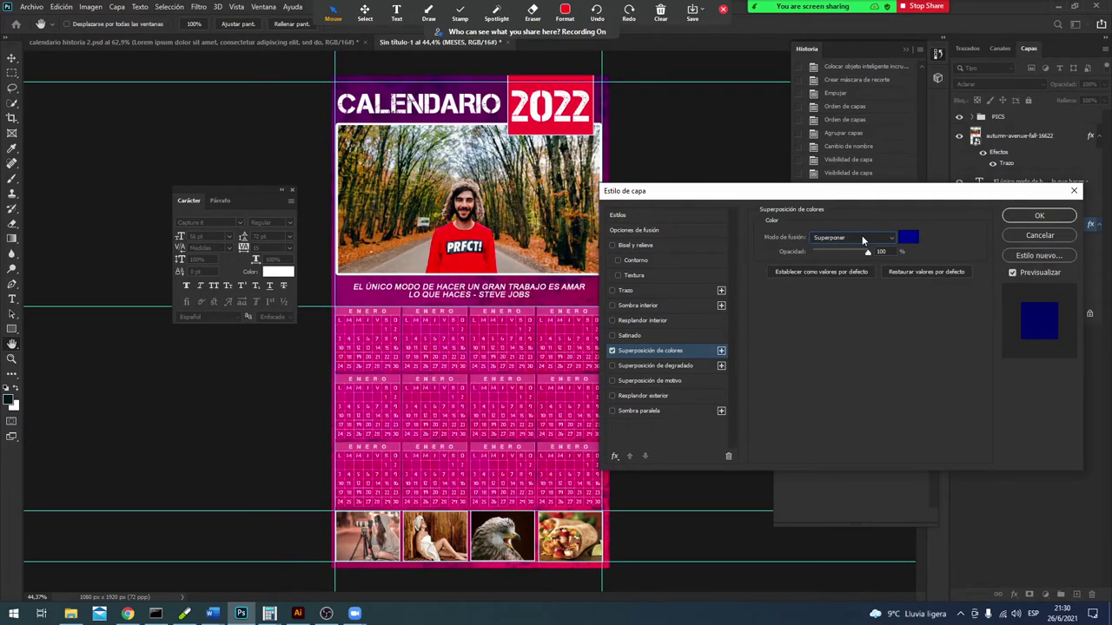
scroll(860, 236, down, 2)
scroll(855, 235, down, 2)
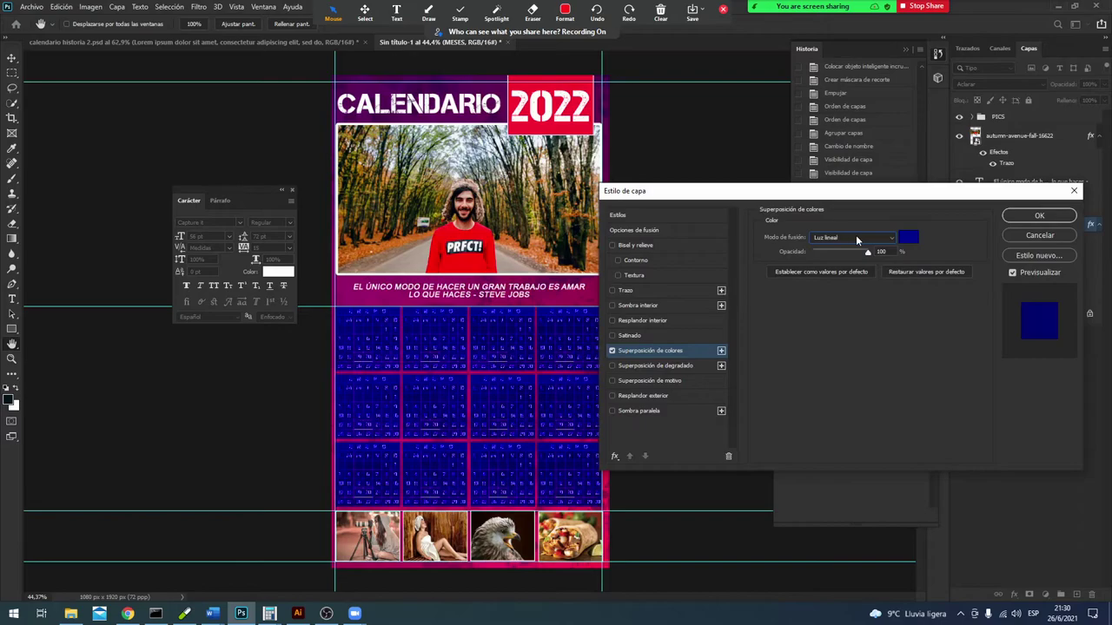
scroll(856, 235, down, 2)
scroll(855, 234, down, 3)
scroll(856, 235, down, 2)
scroll(856, 235, down, 3)
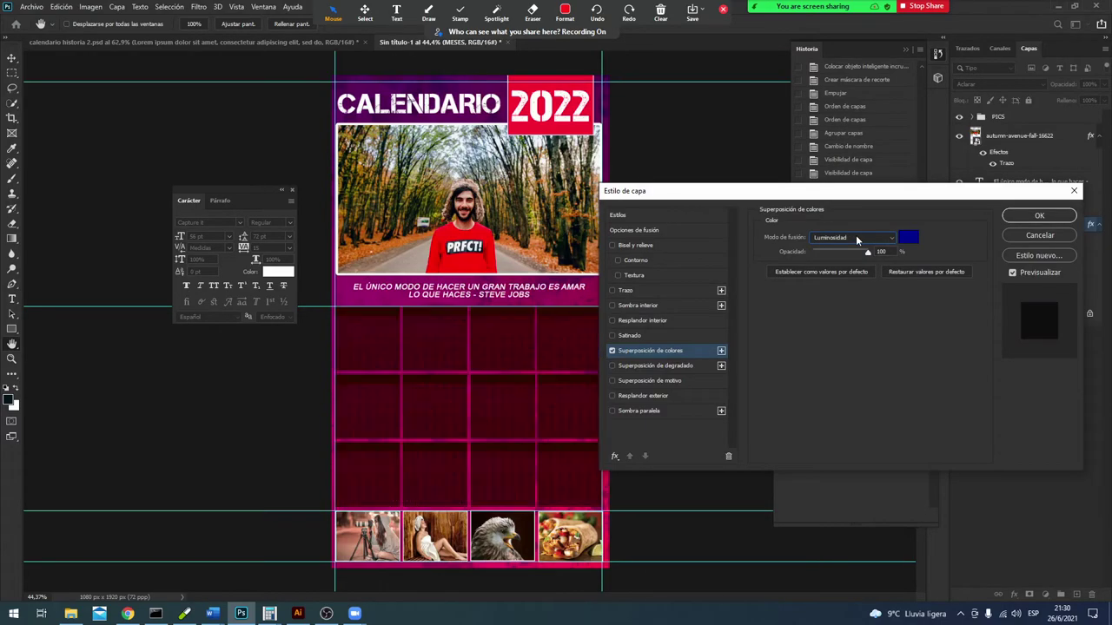
click(613, 351)
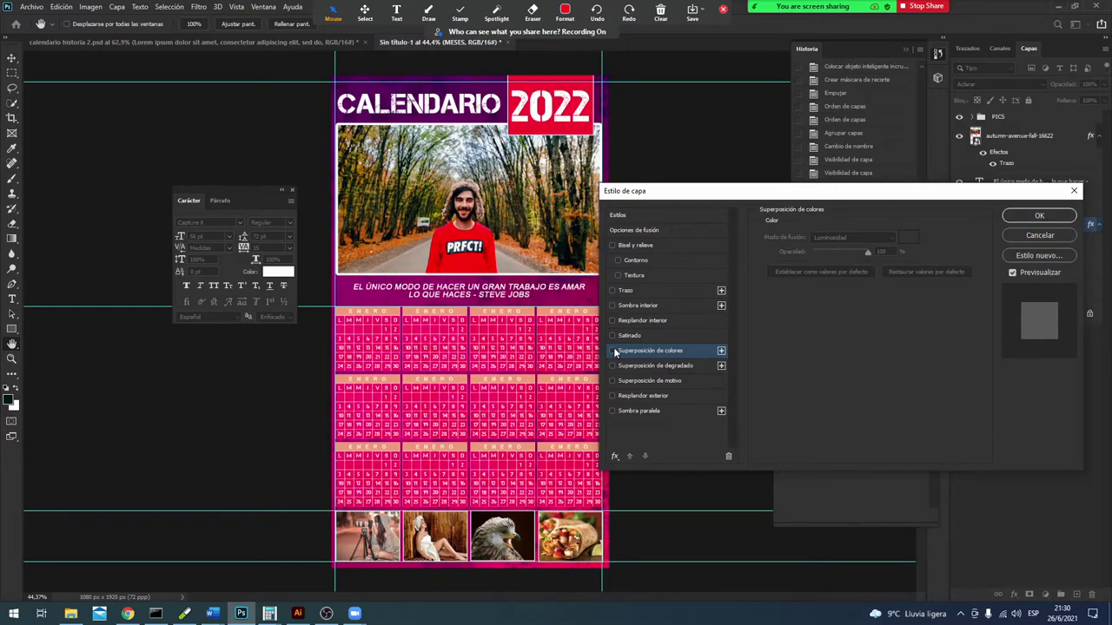
click(1035, 237)
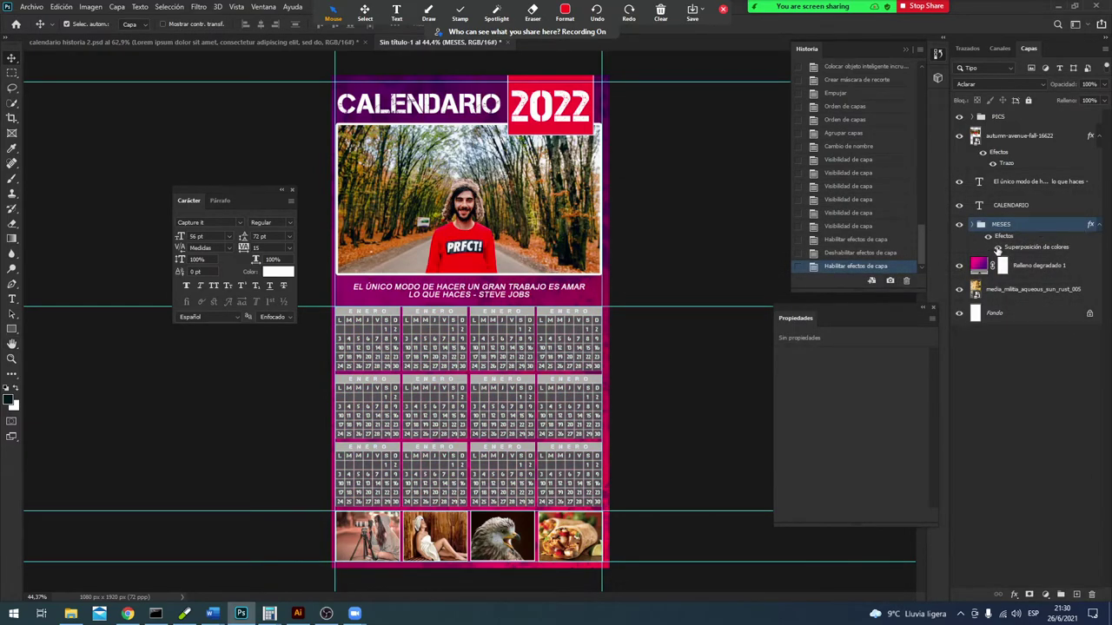
Step: Keep MESES on Pass Through, hide its colour overlay, expand it and select ENERO copia 11
click(998, 248)
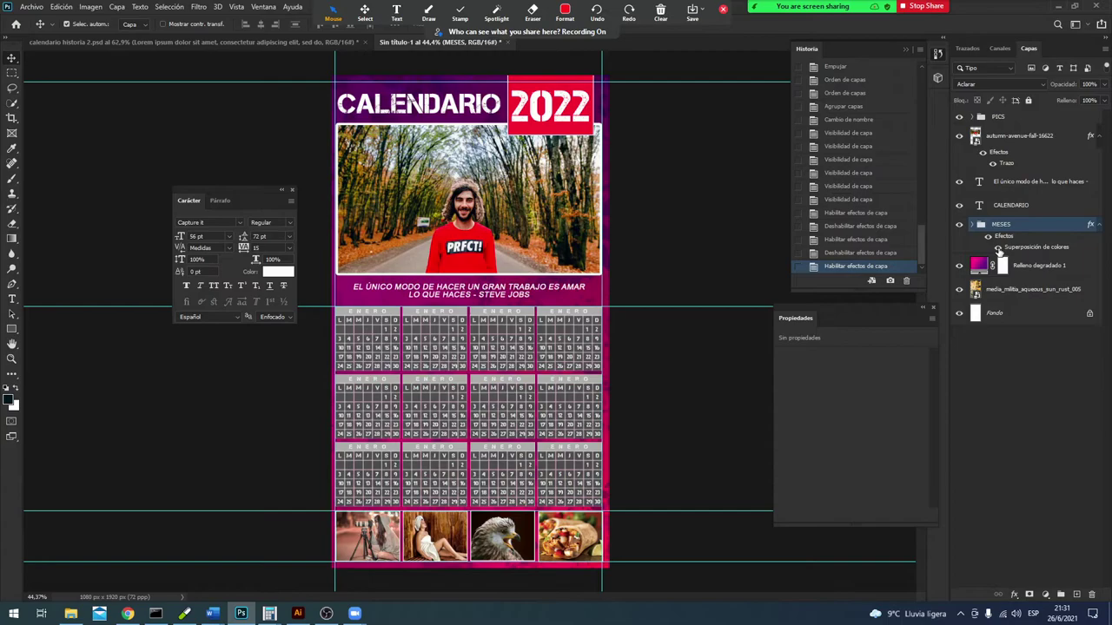
click(1033, 84)
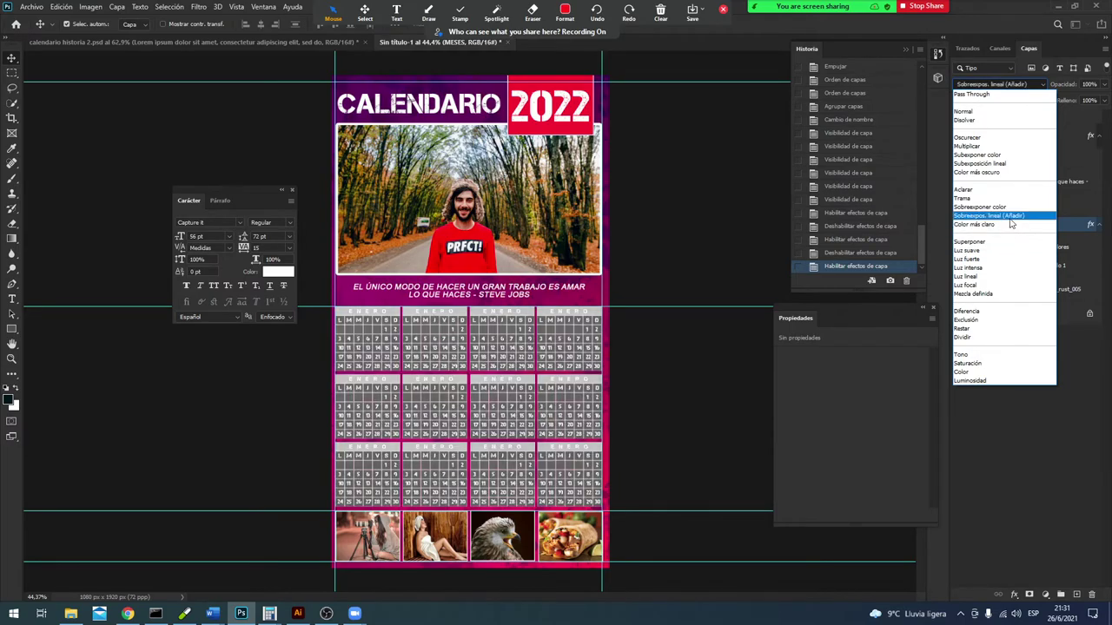
click(988, 96)
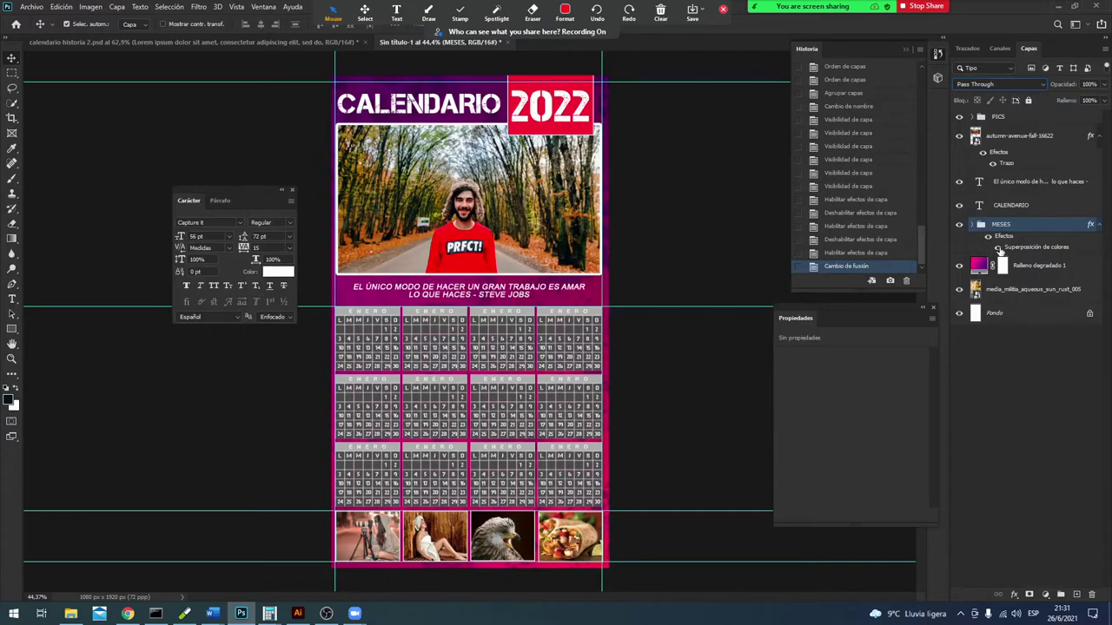
click(990, 249)
click(972, 225)
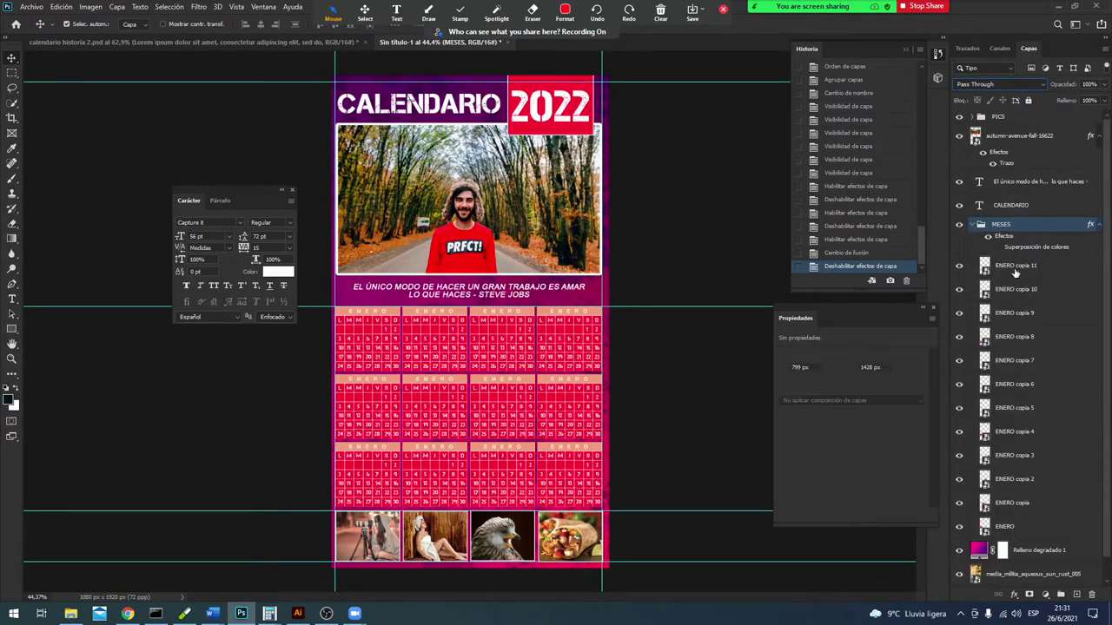
click(985, 266)
Step: Open the ENERO copia 11 smart object and give its header rectangle a left-to-right purple-magenta gradient
double_click(986, 265)
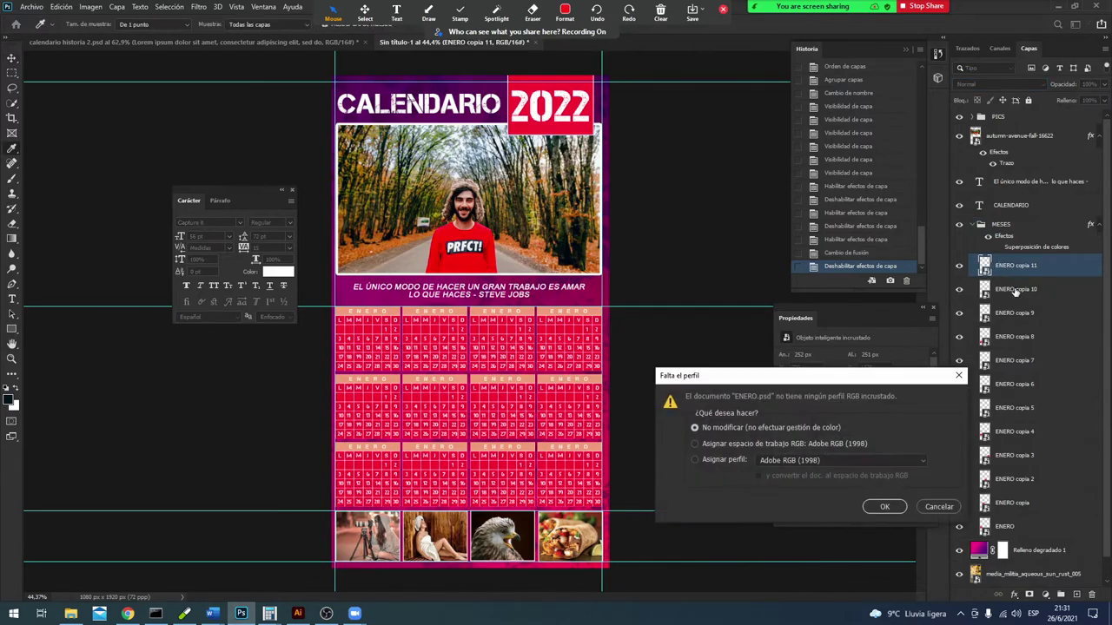
click(897, 512)
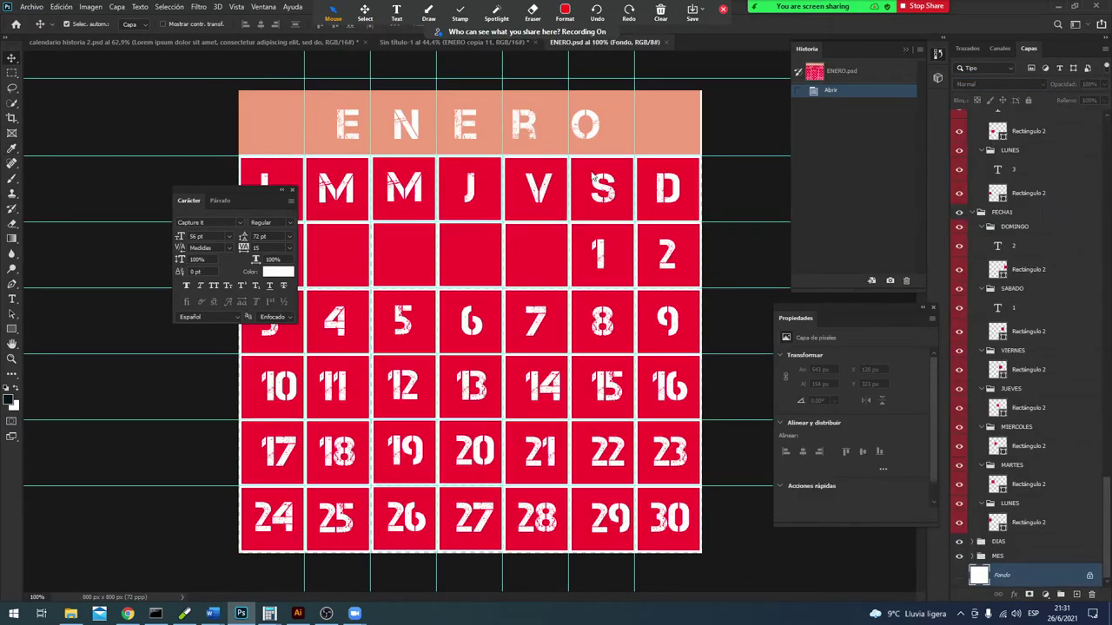
click(667, 144)
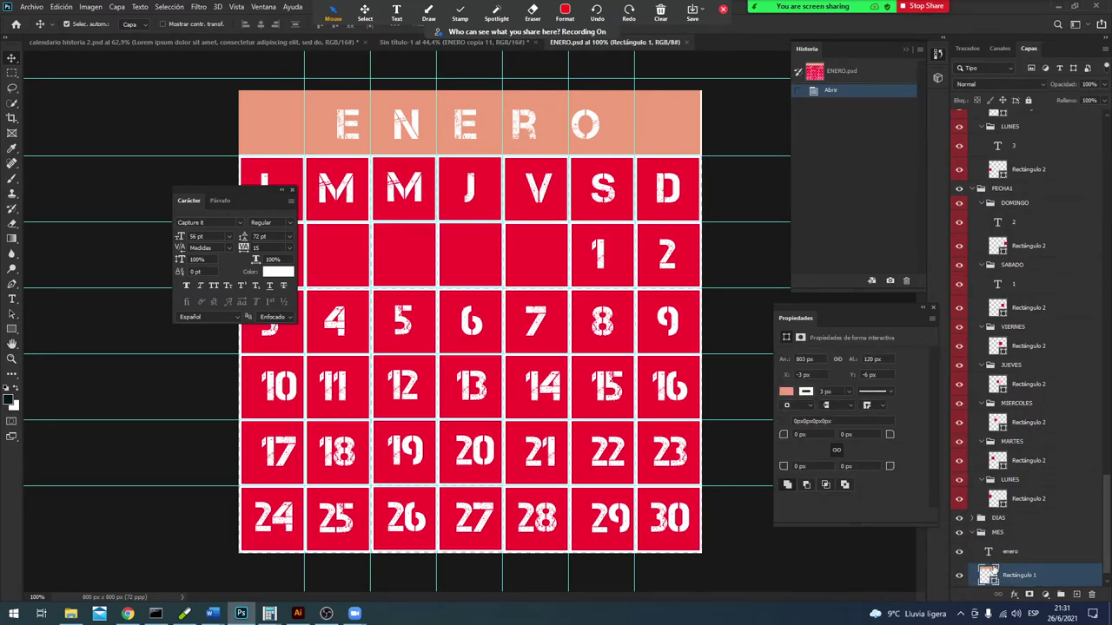
key(u)
click(140, 24)
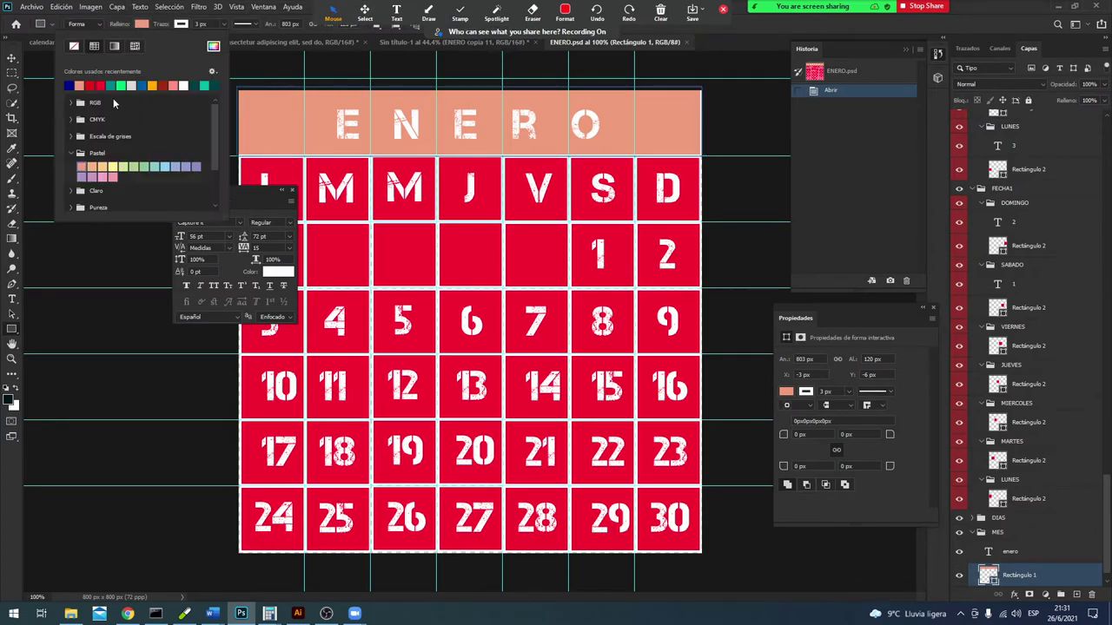
click(115, 46)
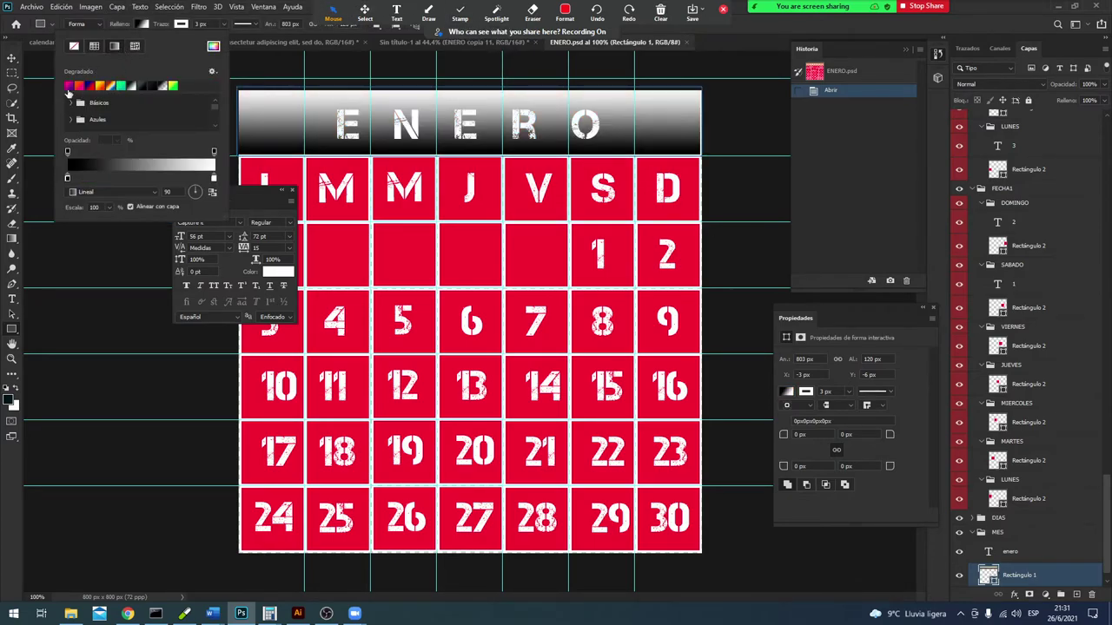
click(69, 86)
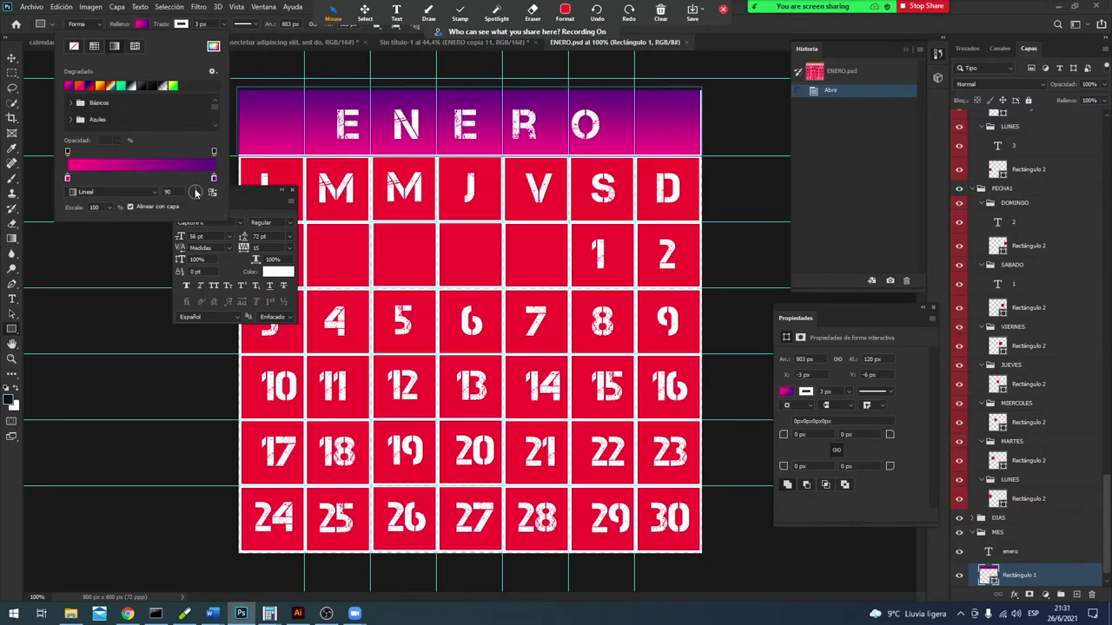
drag(190, 193, 191, 186)
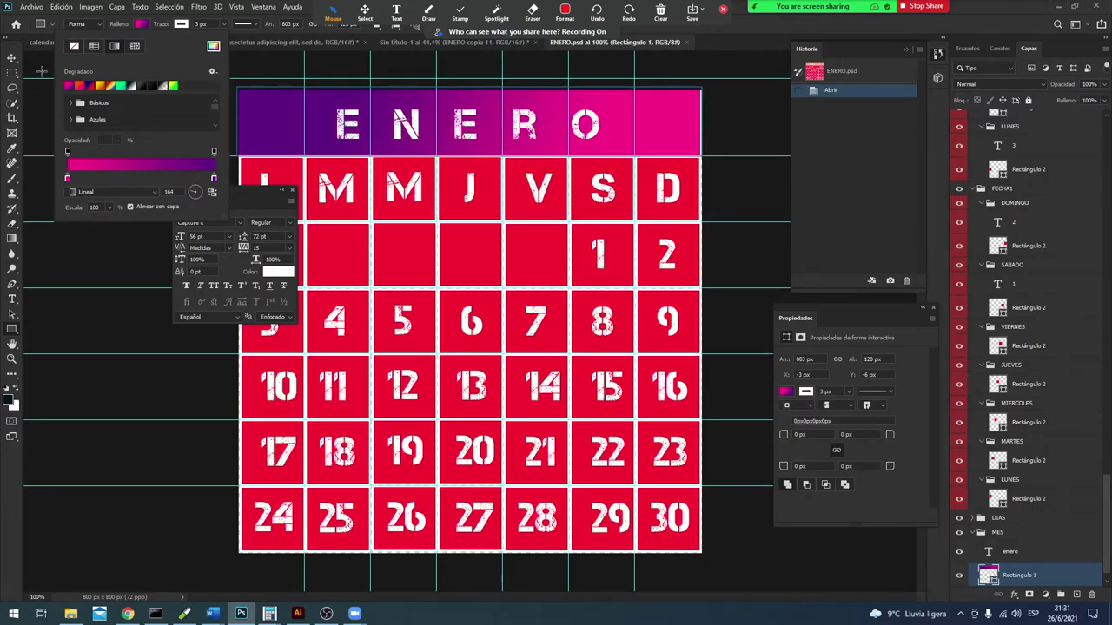
click(42, 72)
Step: Filter the Layers panel to shape layers and draw a red annotation arrow pointing at it
key(v)
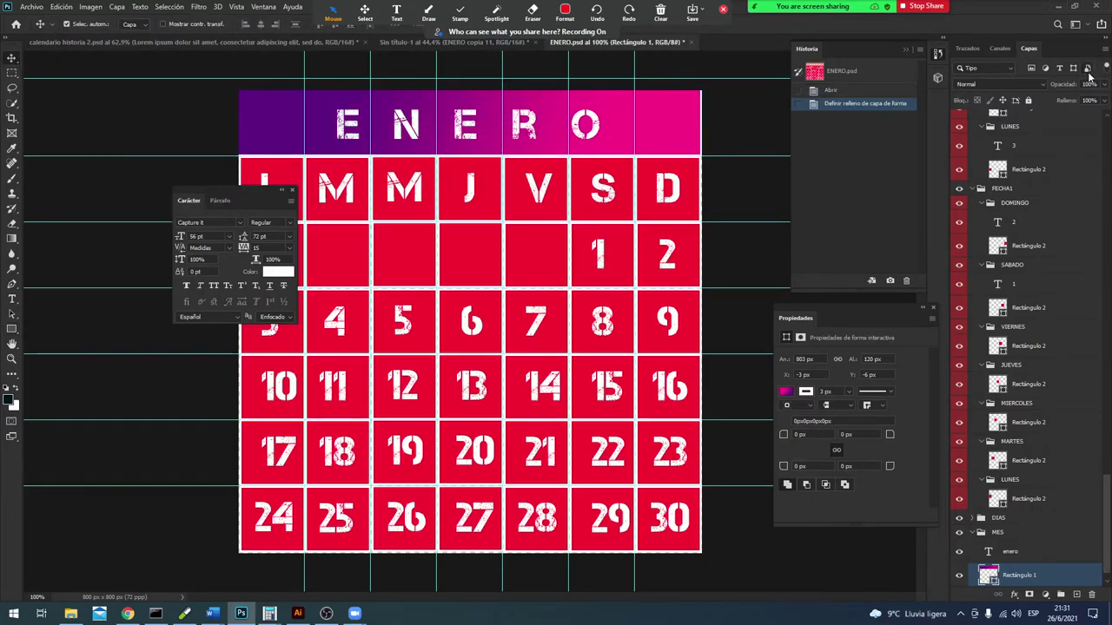
click(1088, 69)
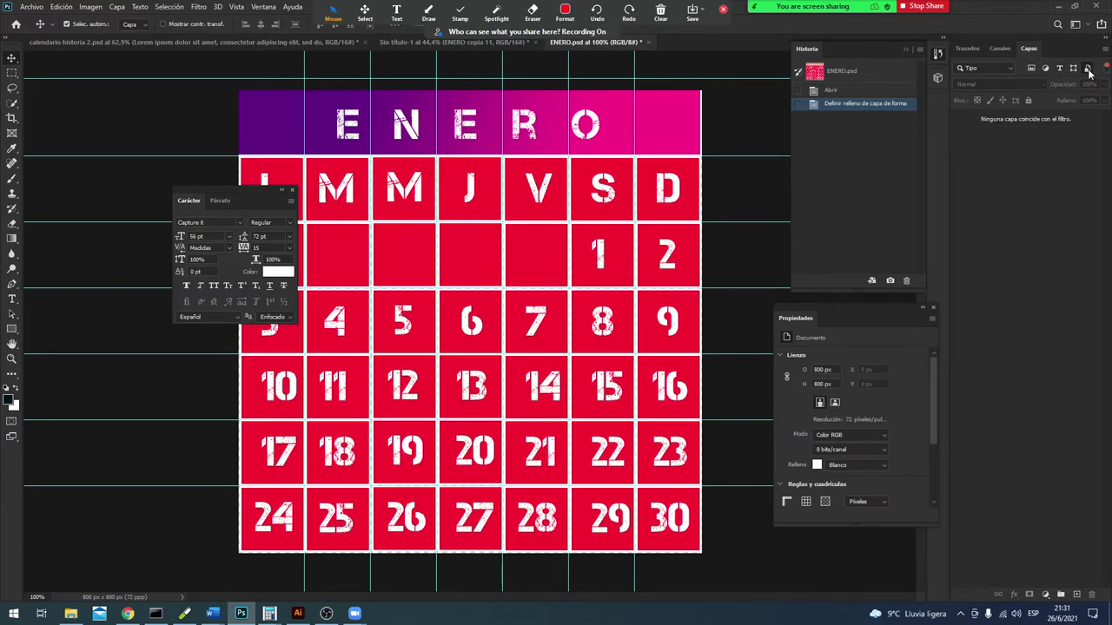
click(1088, 70)
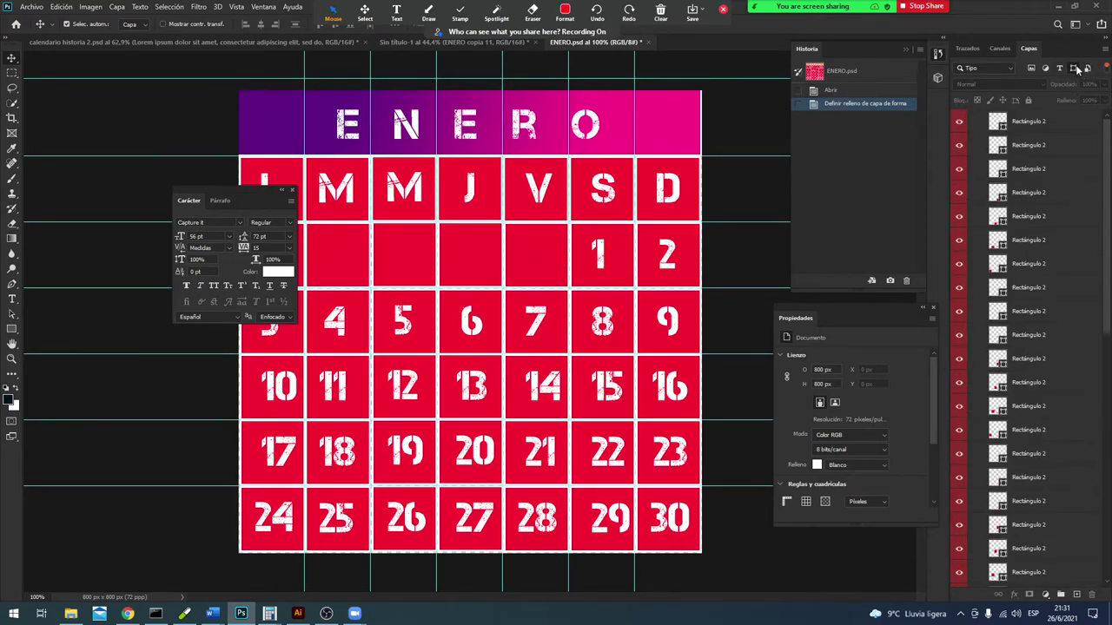
mouse_move(555, 7)
click(428, 12)
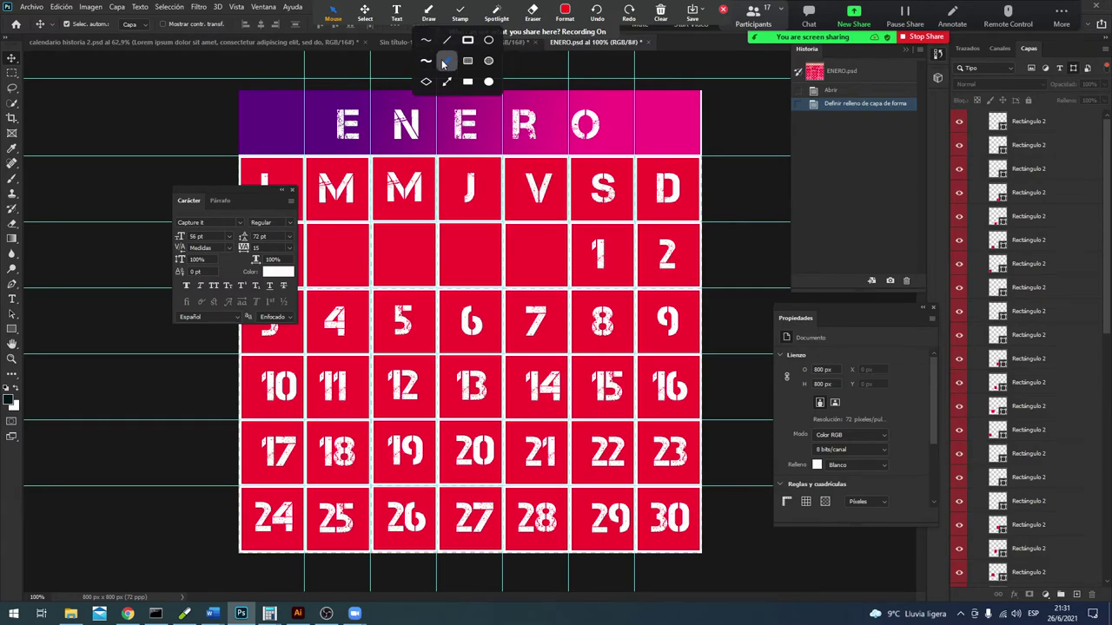
click(443, 62)
drag(749, 373, 1070, 73)
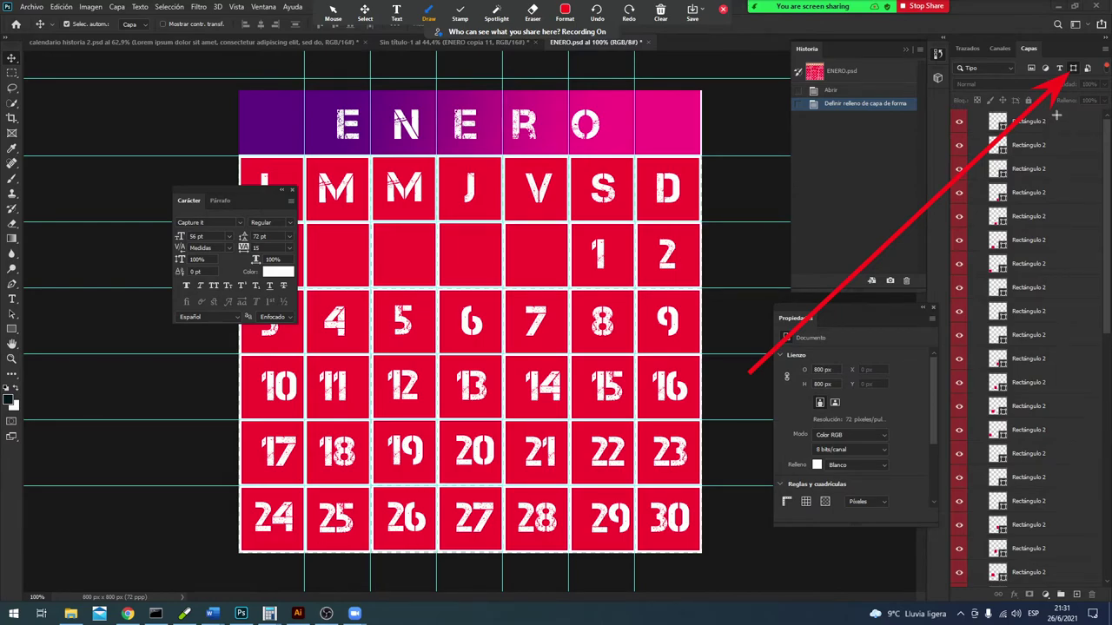
click(332, 12)
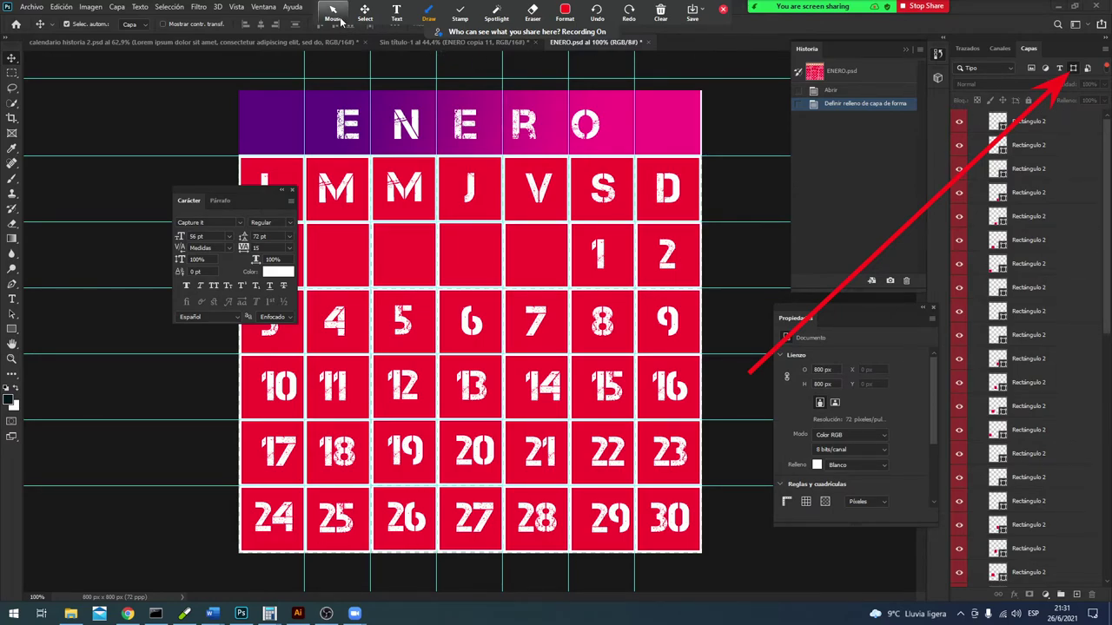
click(1060, 146)
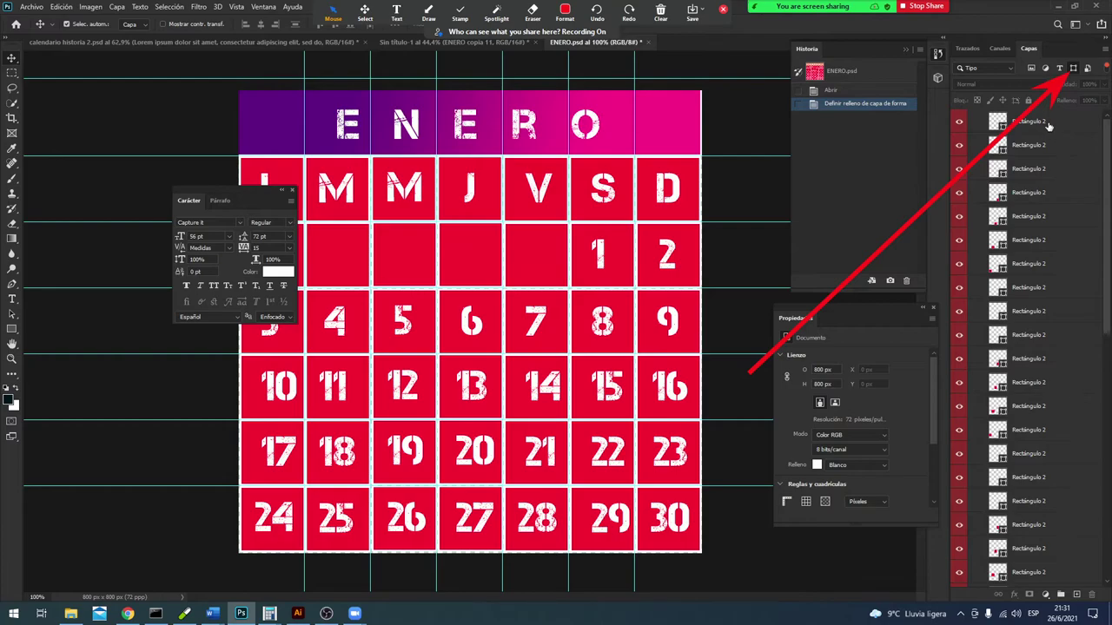
Step: Select all Rectángulo 2 layers, top to bottom, with the Rectangle tool active
click(1048, 127)
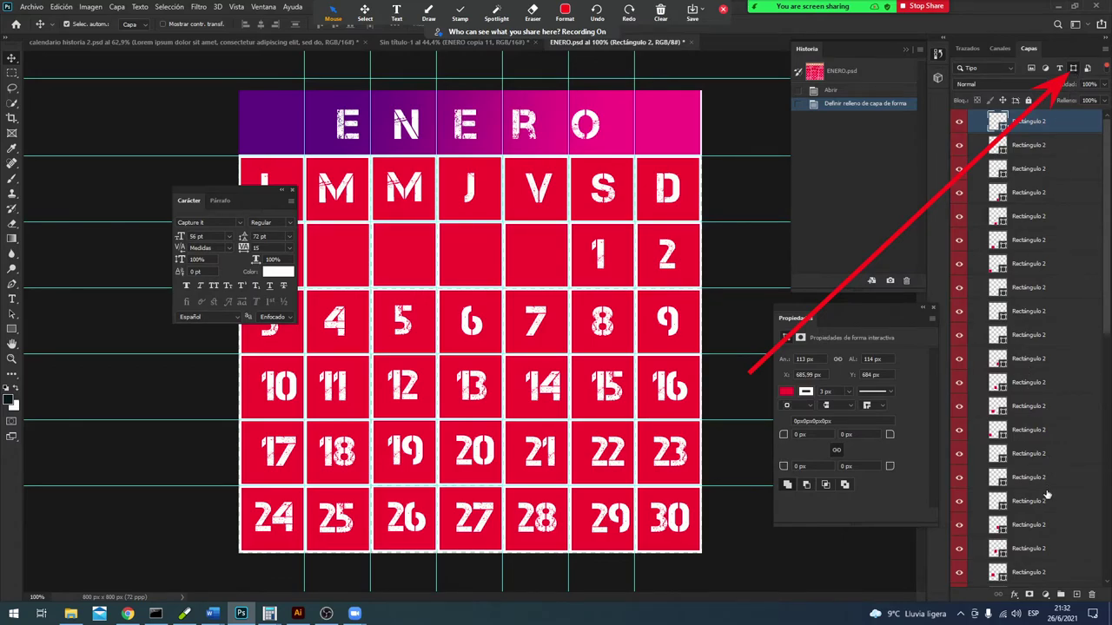
scroll(1048, 494, down, 10)
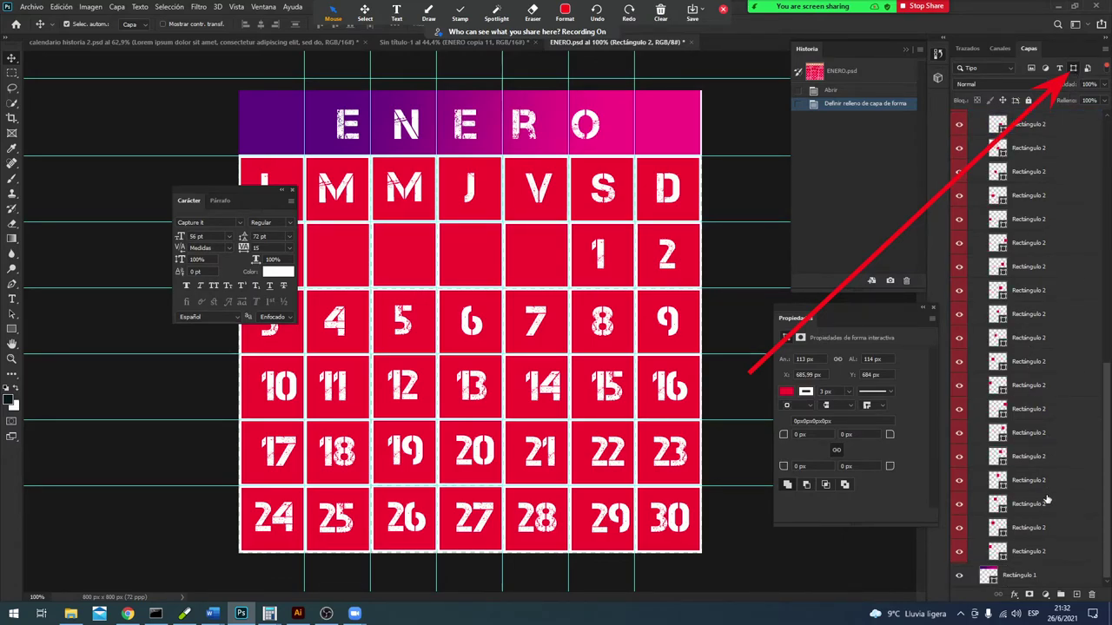
shift+click(1039, 556)
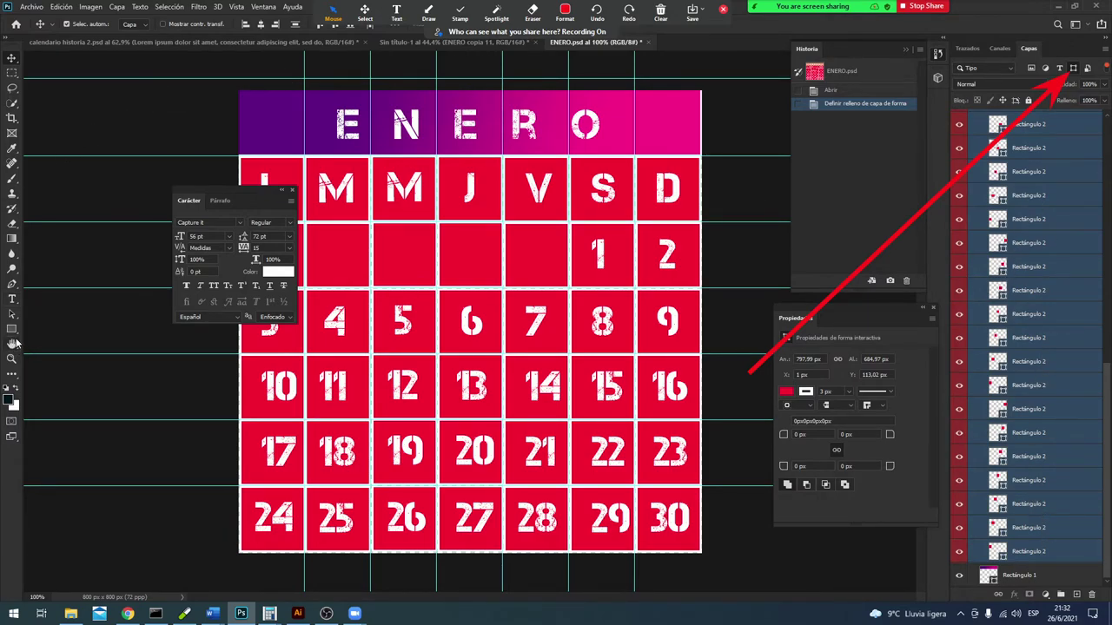
click(12, 330)
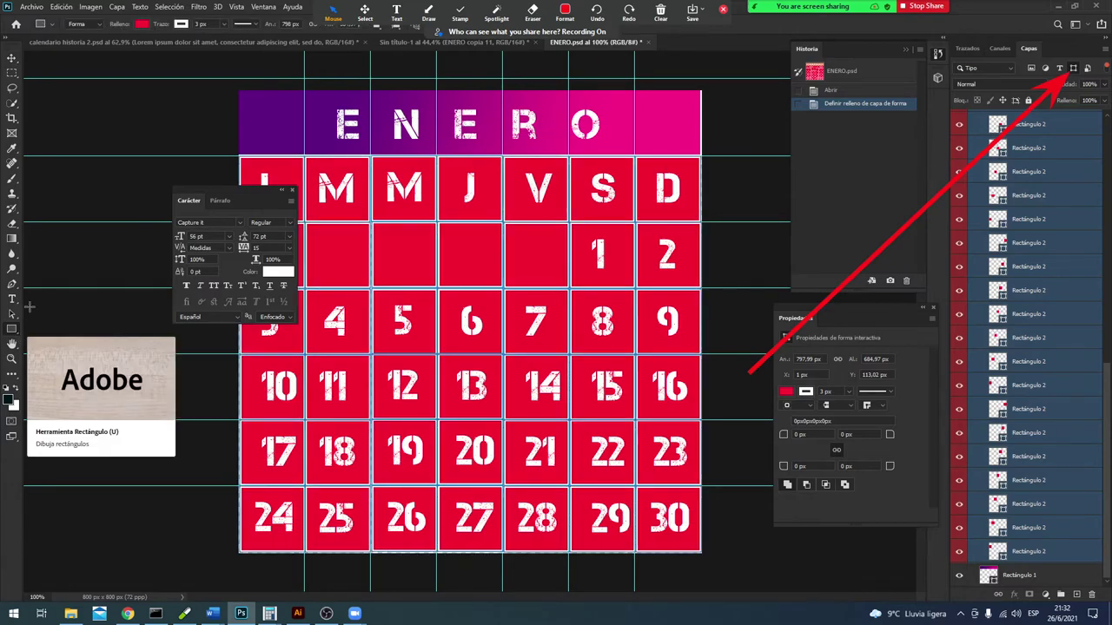
Step: Fill the selected day cells with the purple-to-pink gradient preset, Radial type, scale 120
click(142, 24)
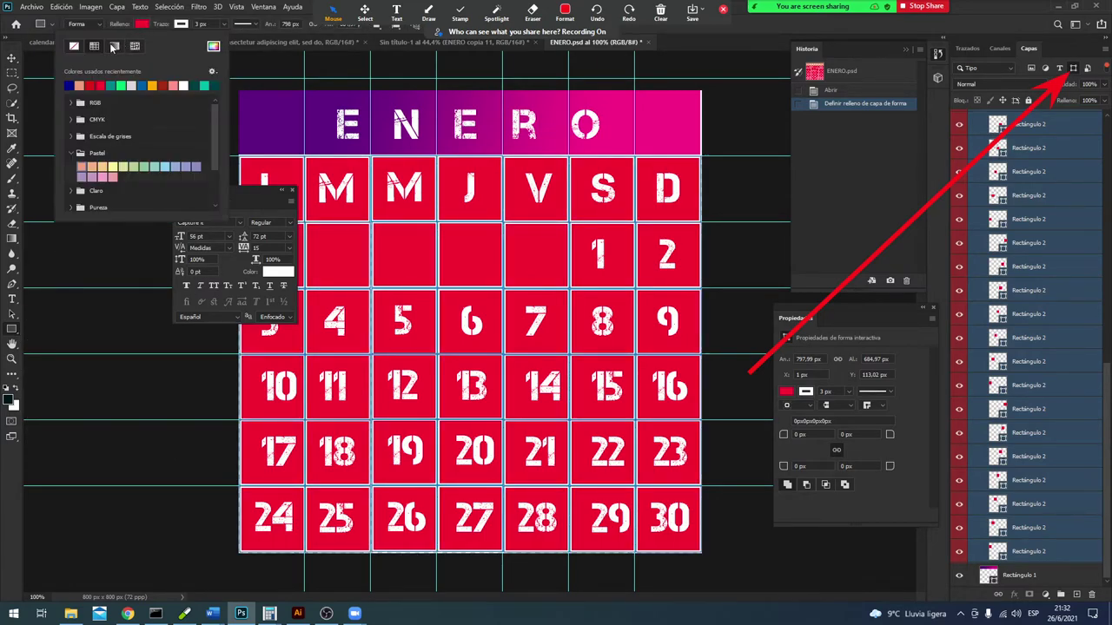
click(113, 46)
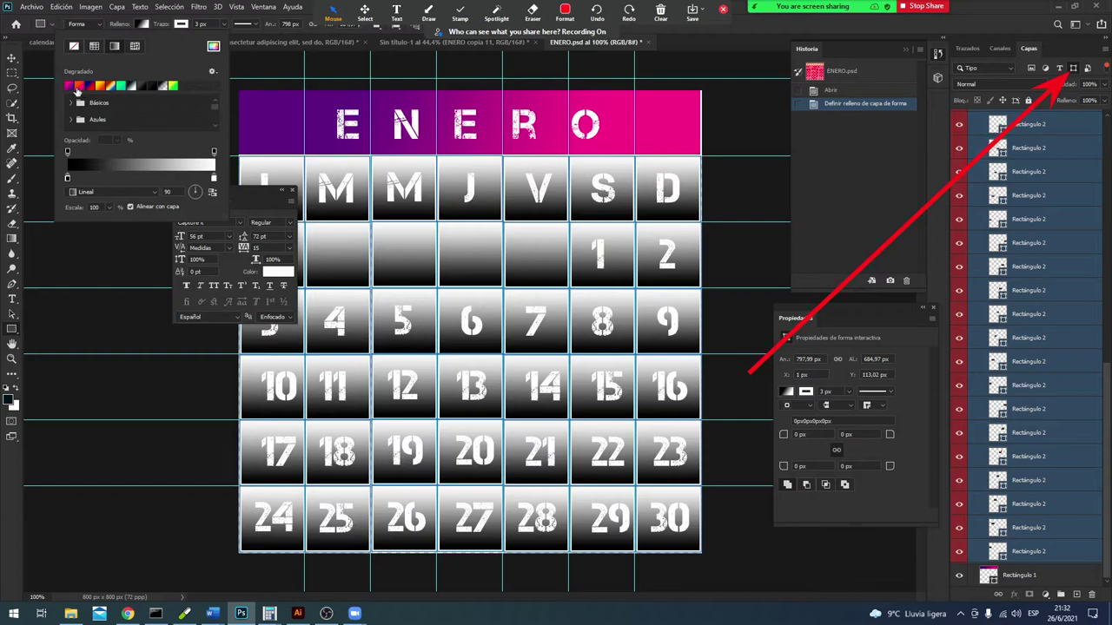
click(69, 86)
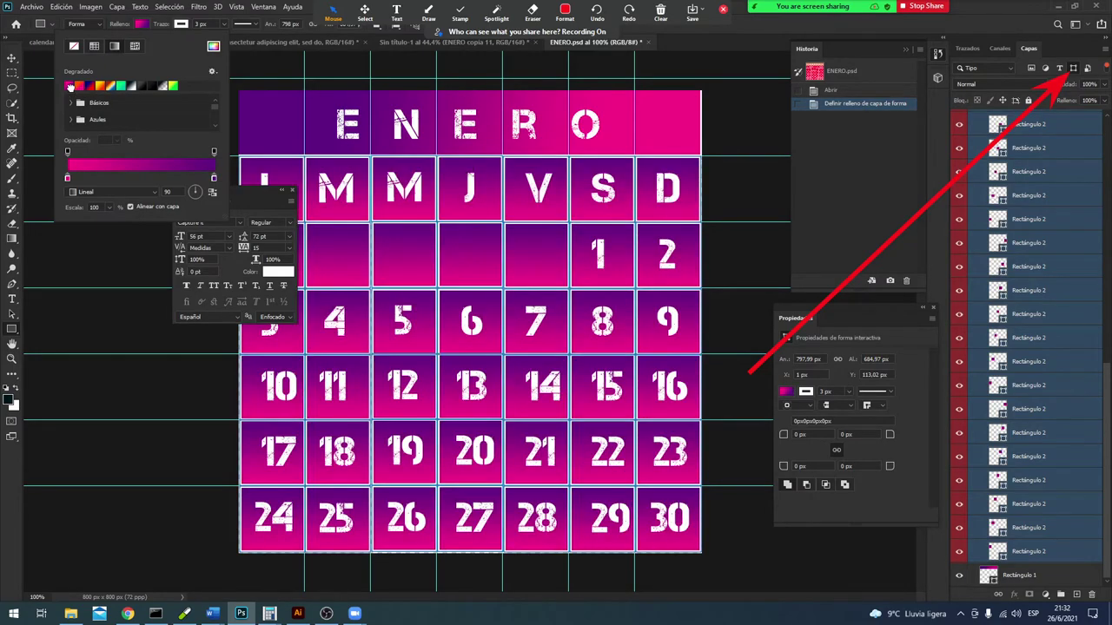
click(148, 192)
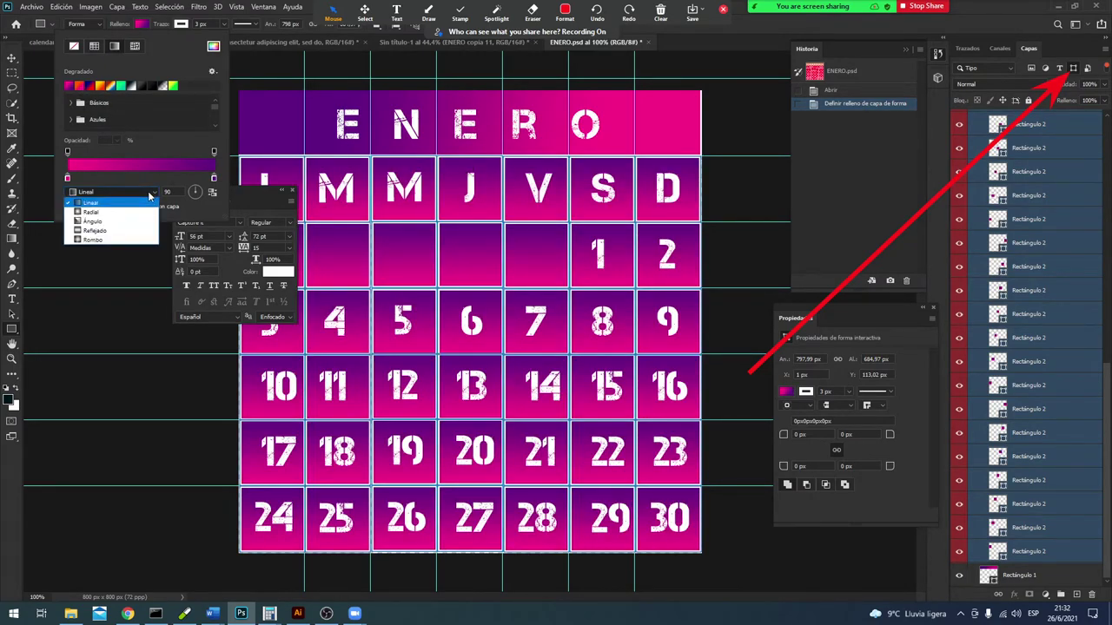
click(148, 212)
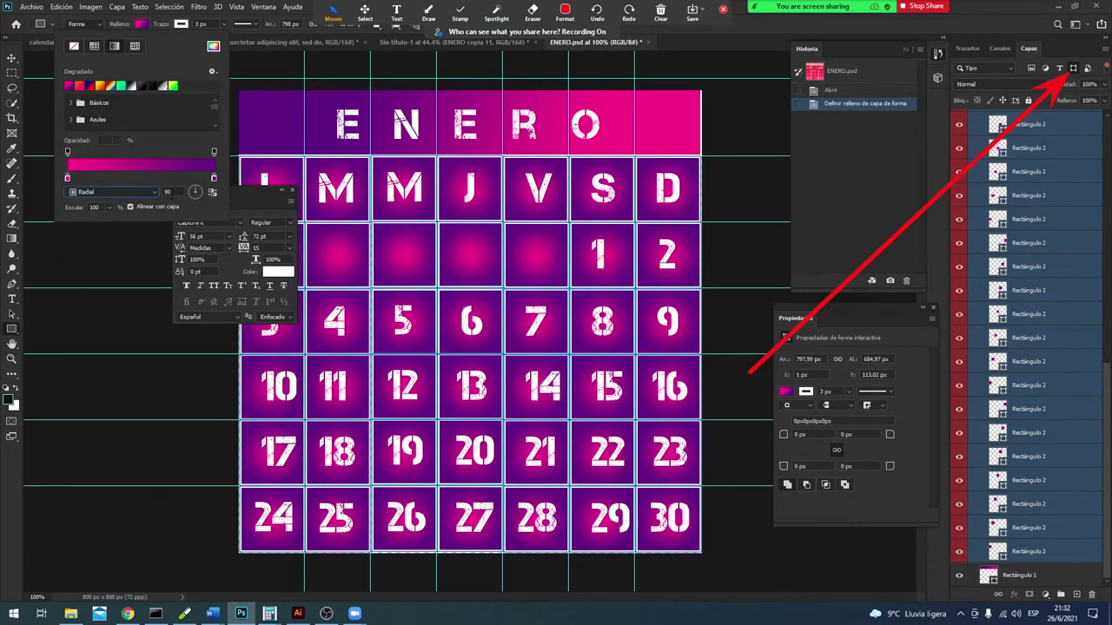
click(94, 208)
text(12)
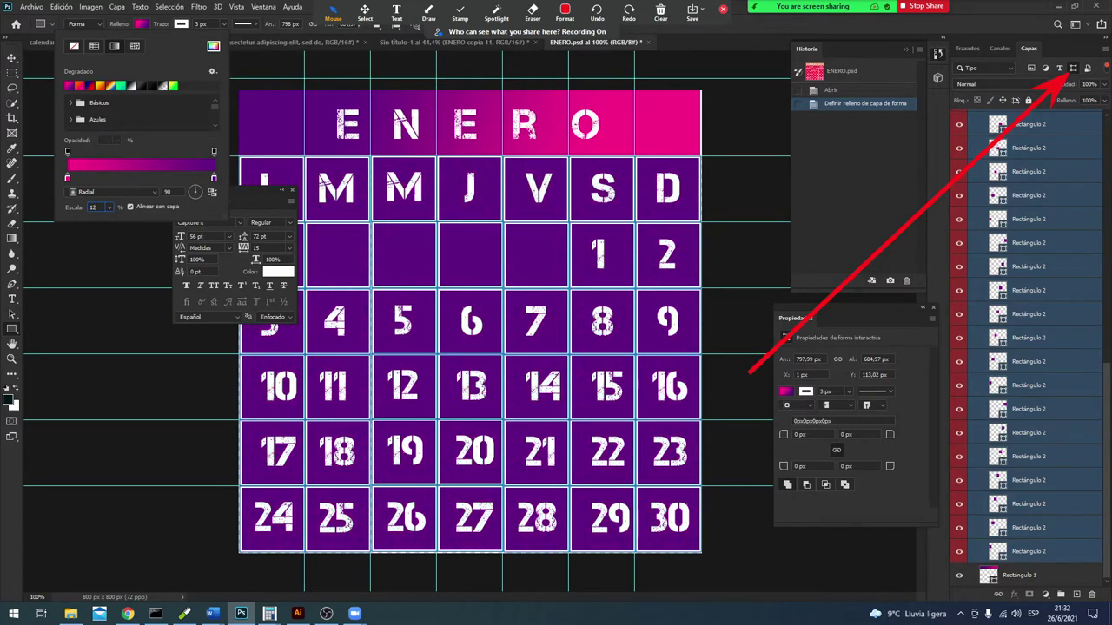
text(0)
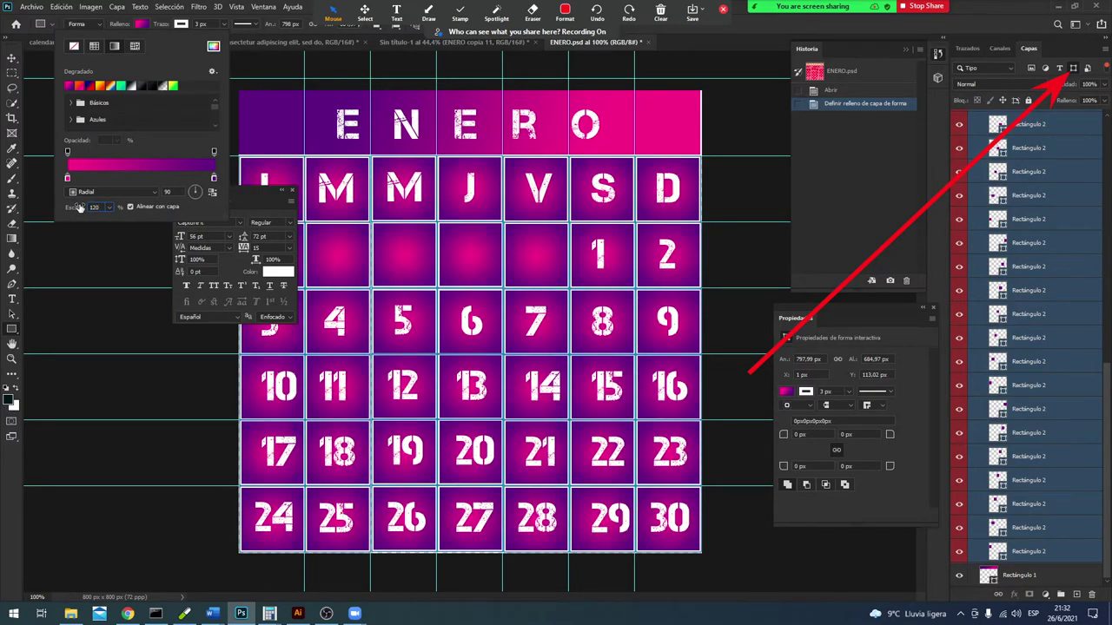
click(133, 26)
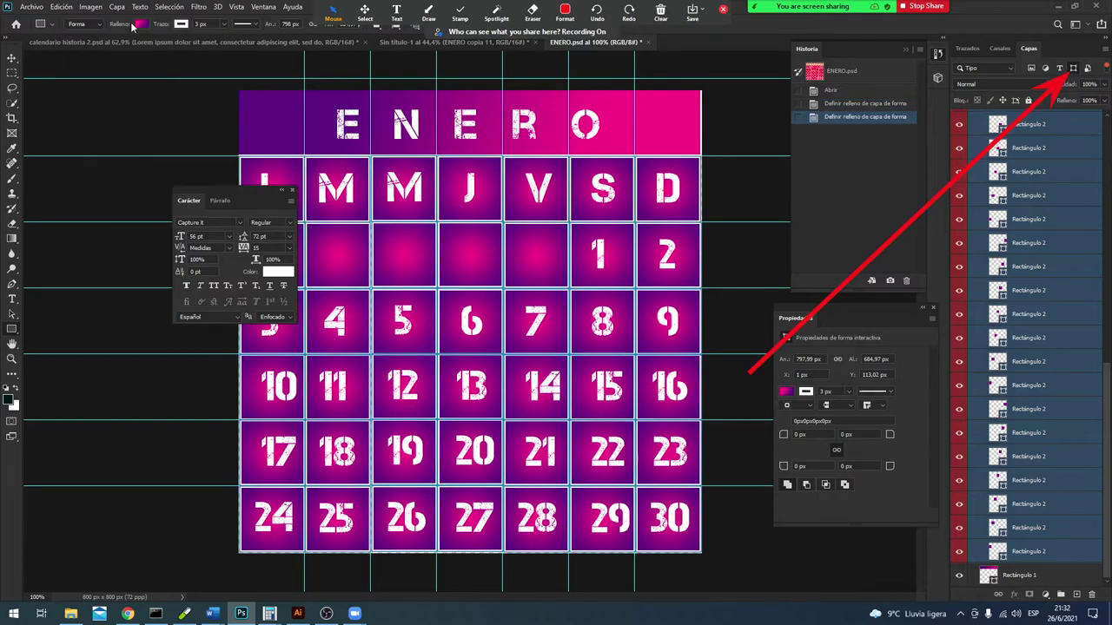
click(40, 10)
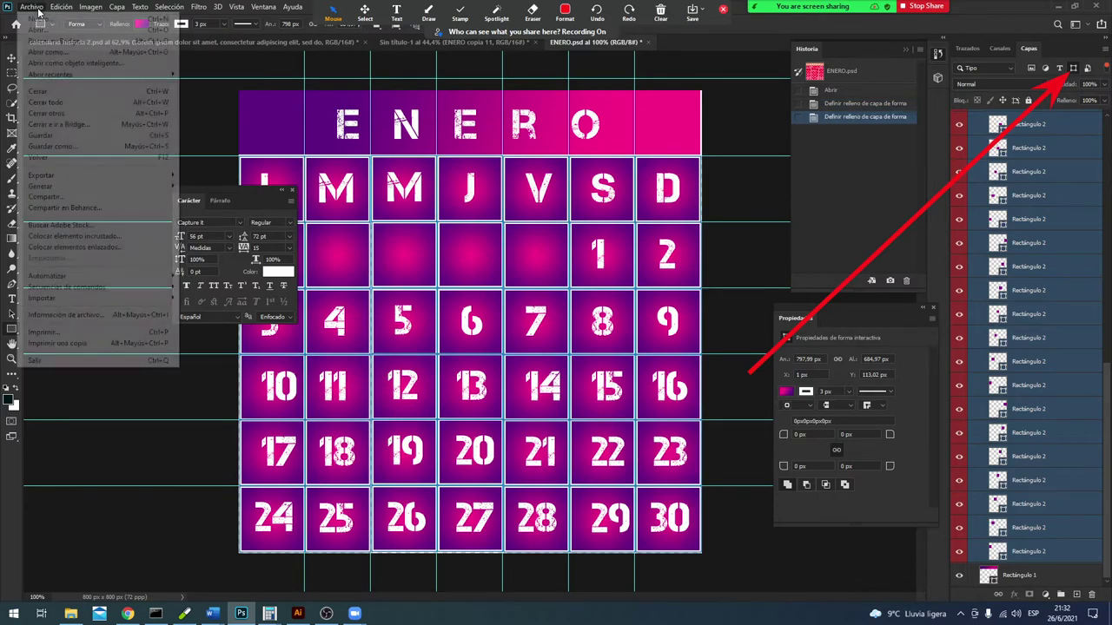
click(62, 134)
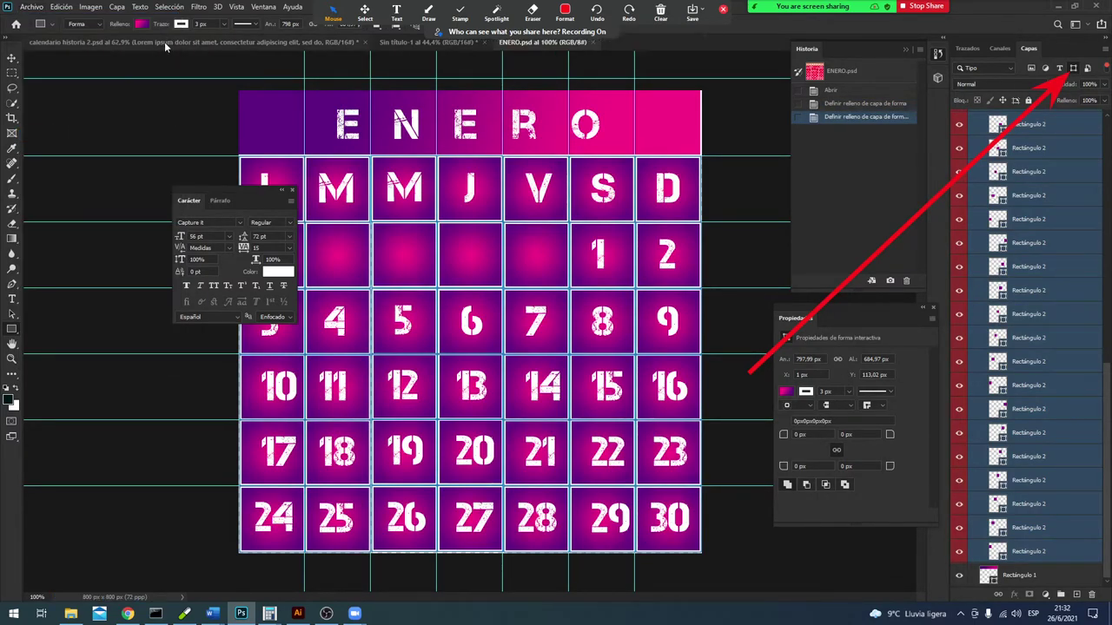
click(379, 43)
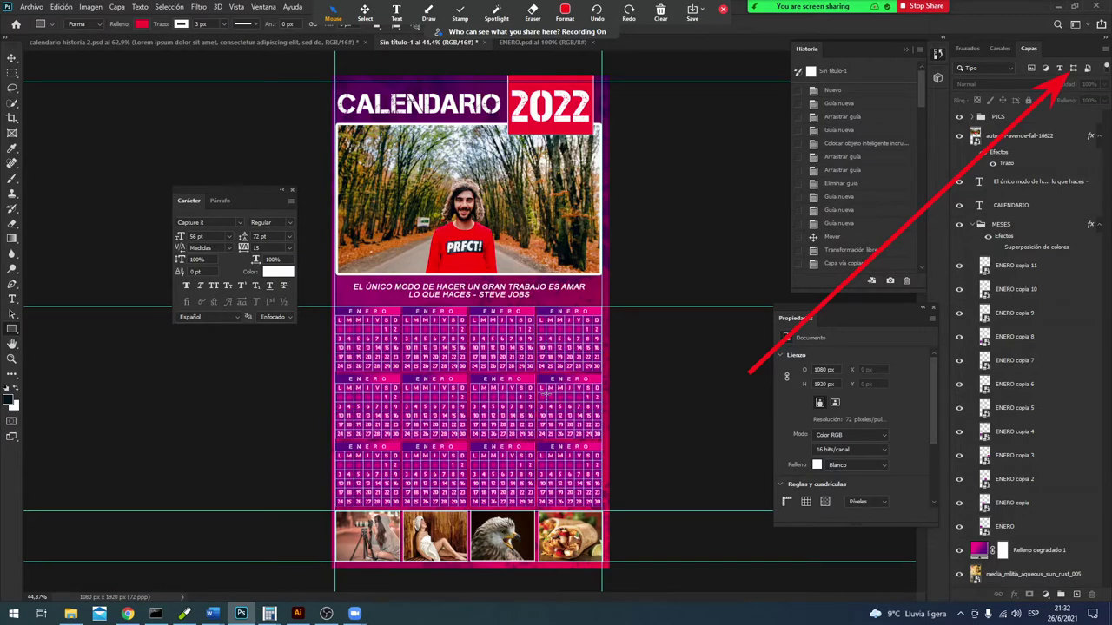
click(546, 42)
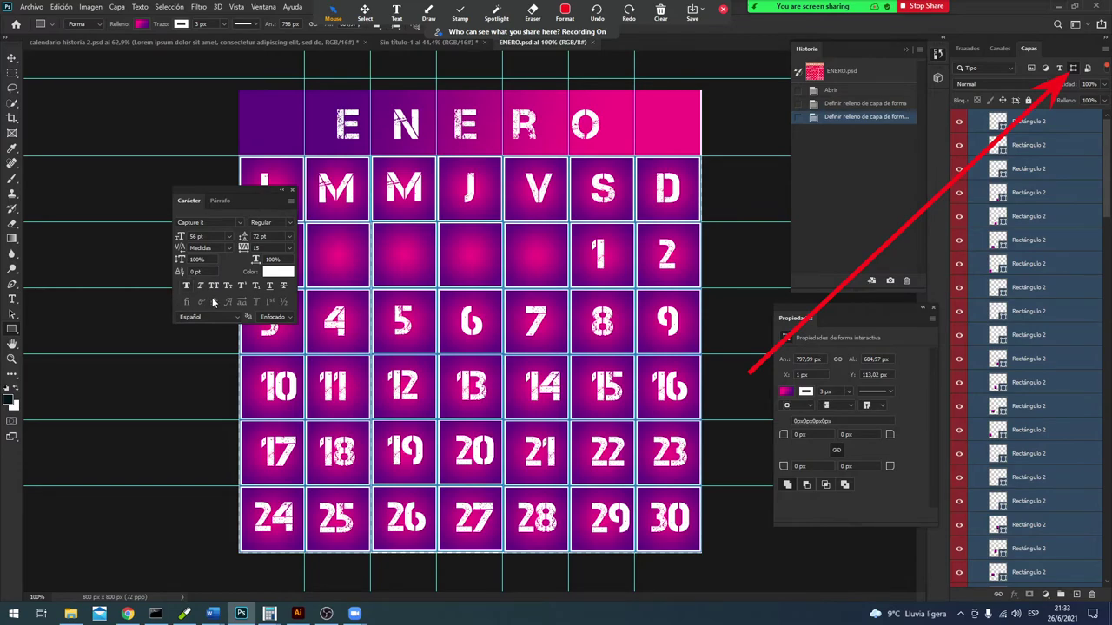
Step: Enlarge the gradient preset list and try Púrpuras and lavender Pasteles gradients on the day cells
click(142, 24)
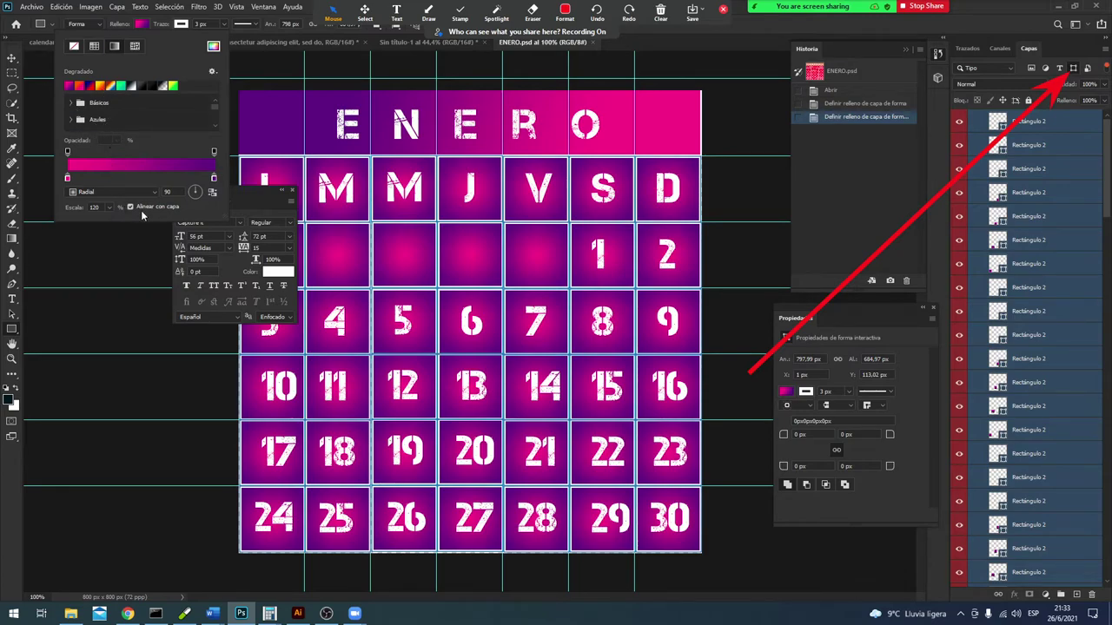
drag(224, 218, 228, 422)
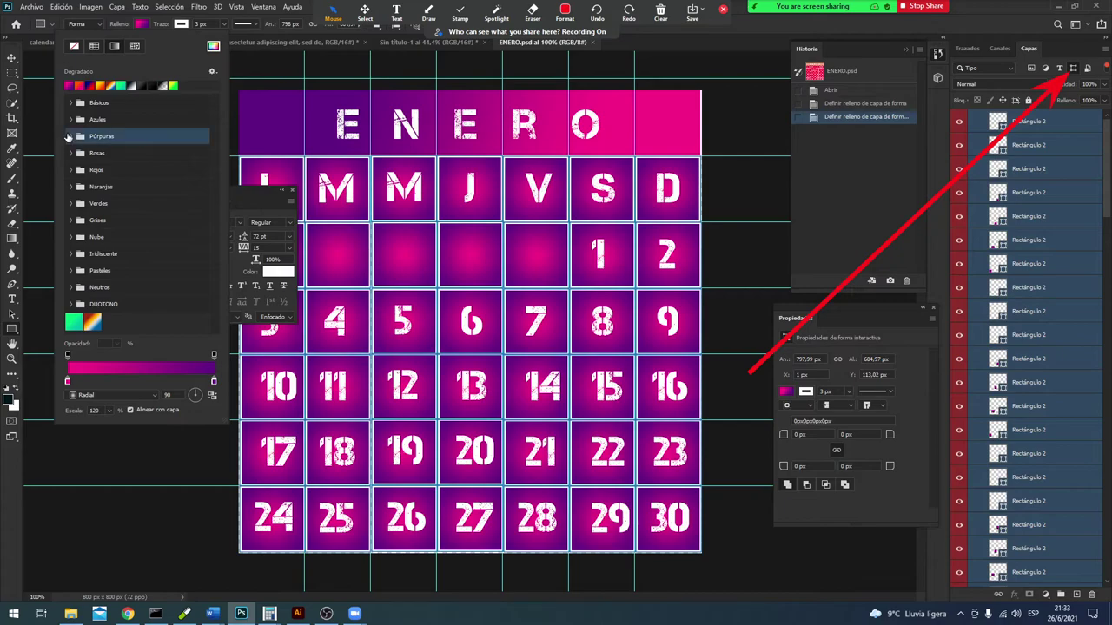
click(71, 136)
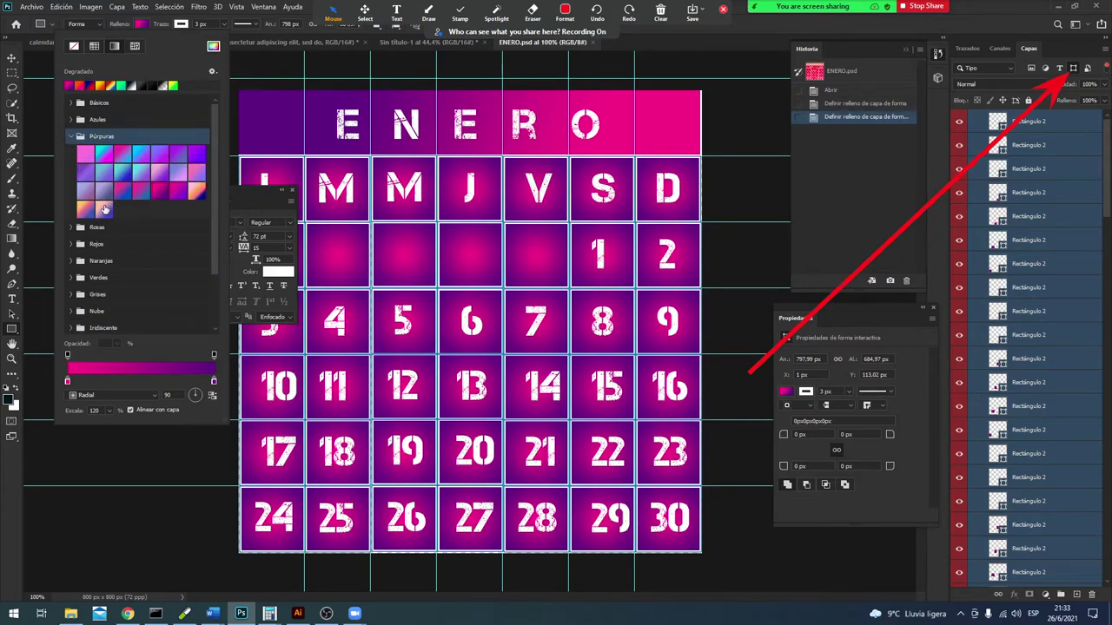
scroll(86, 287, down, 1)
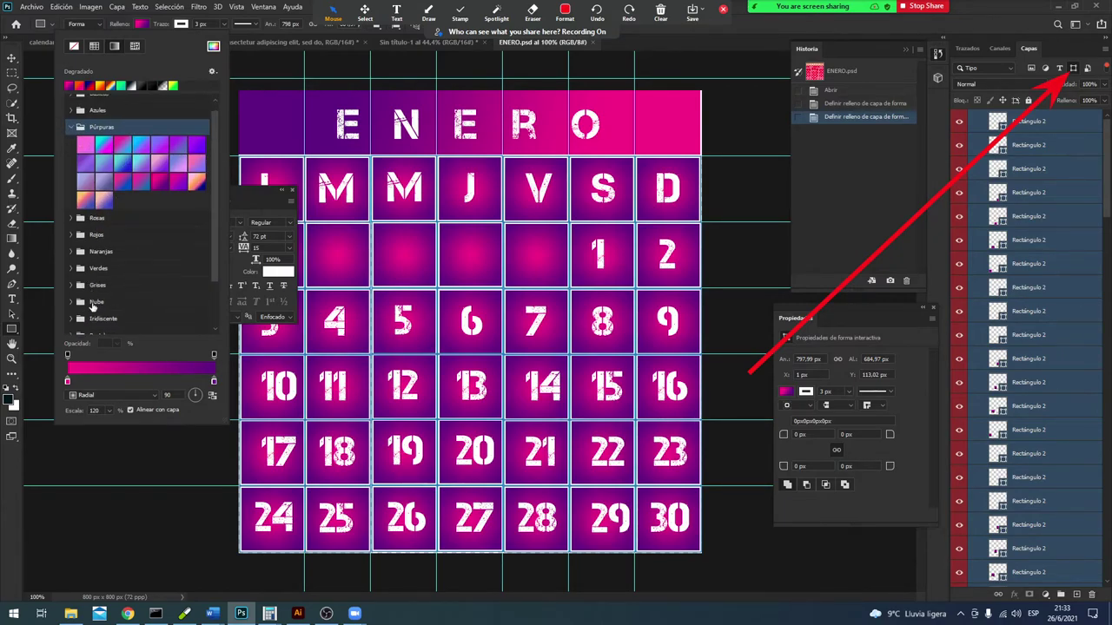
scroll(91, 308, down, 2)
click(72, 316)
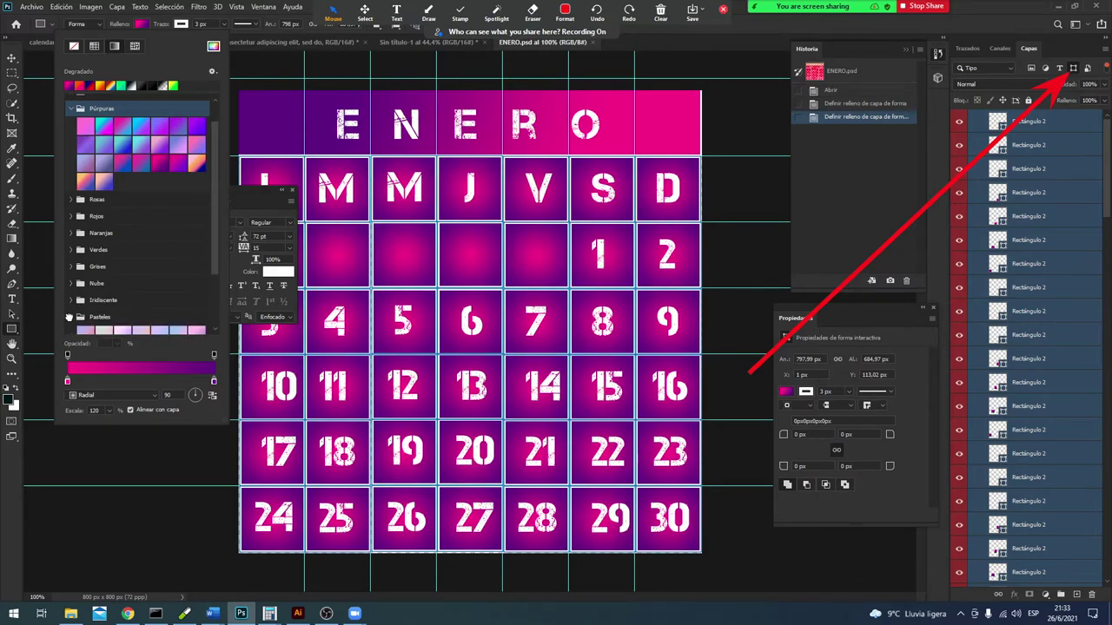
click(102, 300)
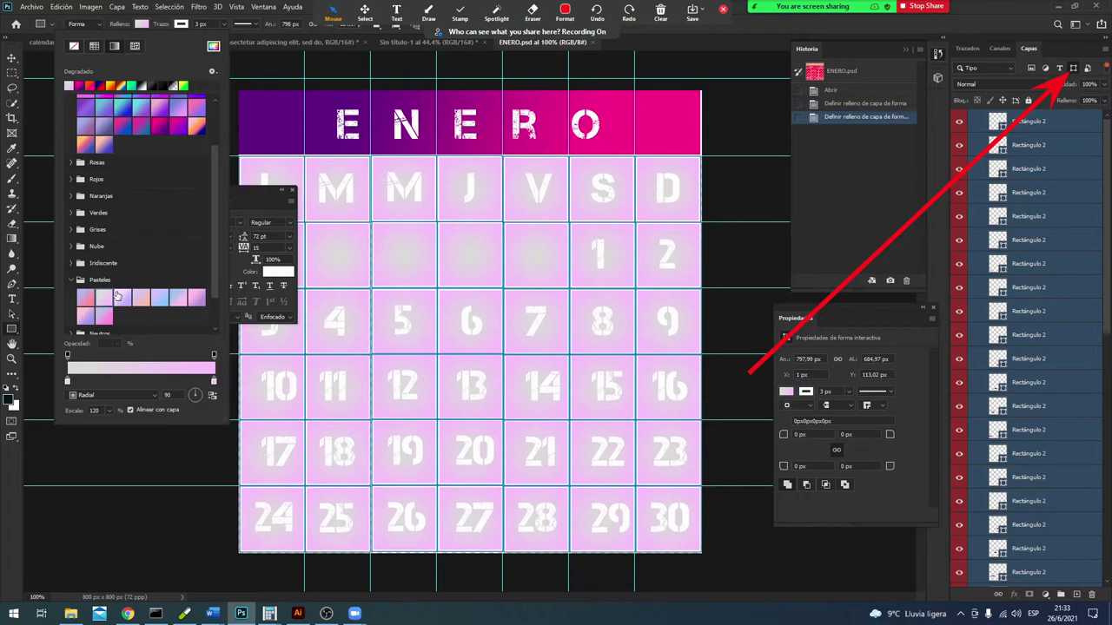
click(121, 297)
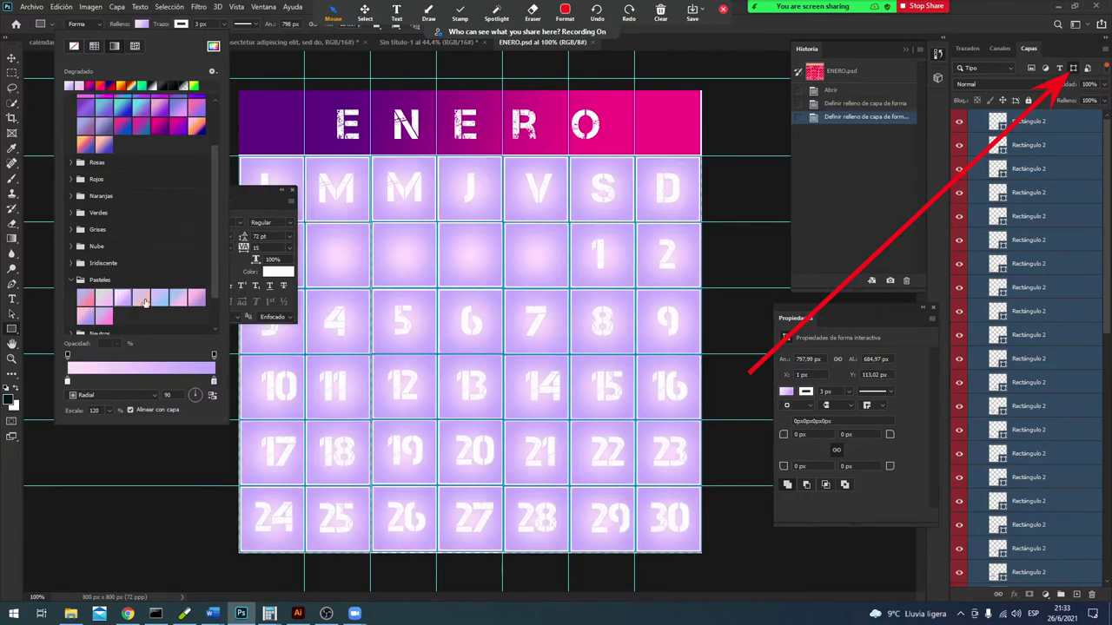
click(142, 299)
scroll(121, 311, down, 1)
scroll(120, 310, down, 1)
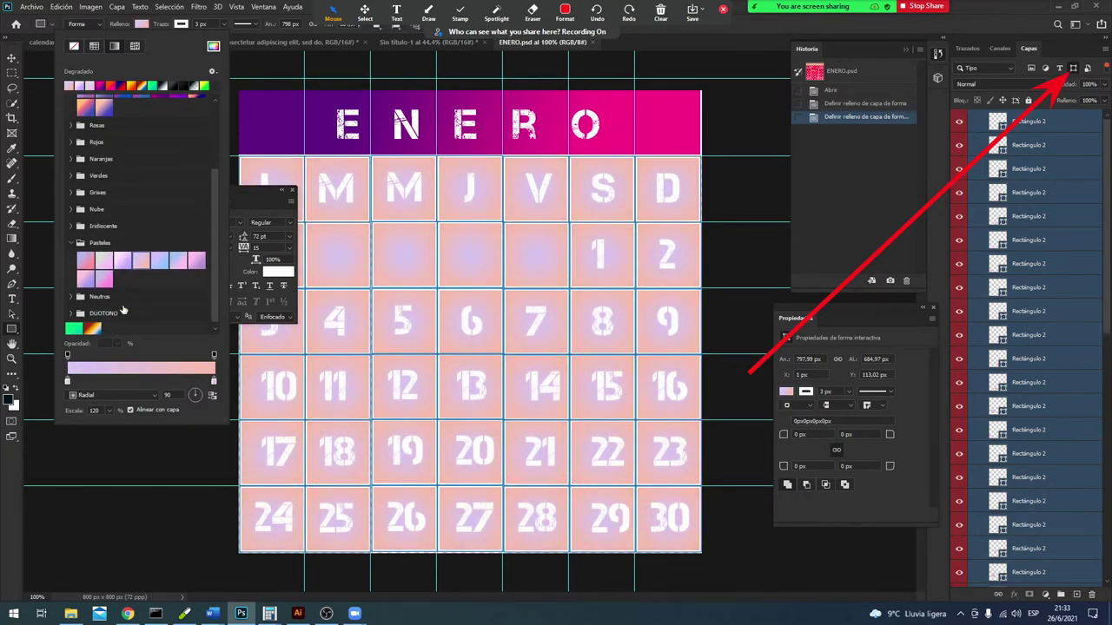
scroll(121, 310, down, 1)
Step: Try blue-green DUOTONO gradients on the cells, switching the style to linear, then reflected
click(72, 307)
scroll(78, 311, down, 1)
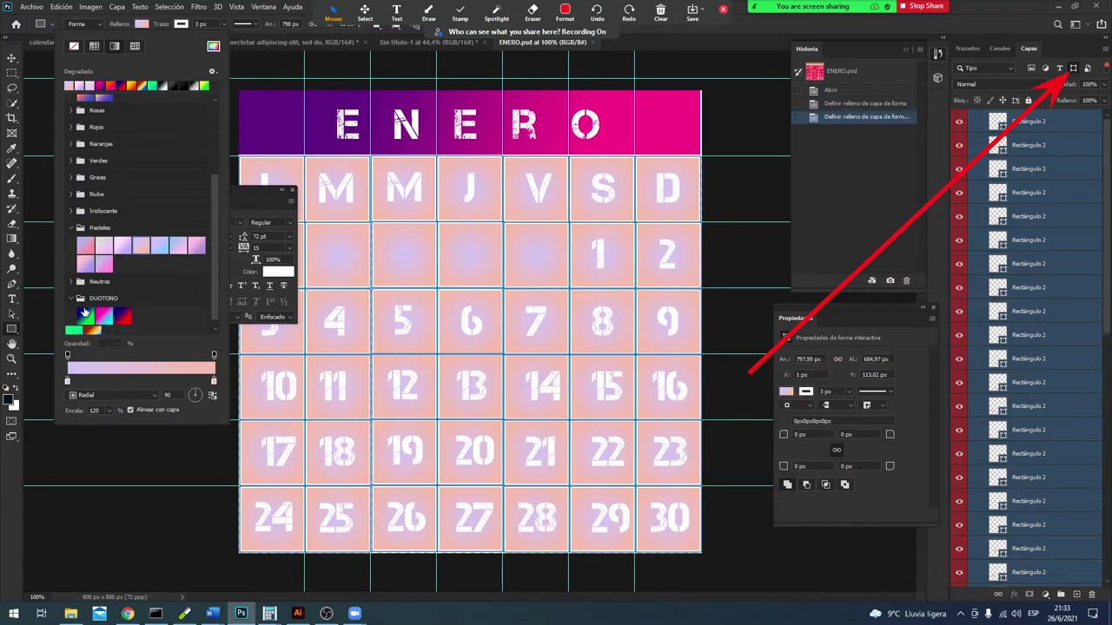
click(85, 313)
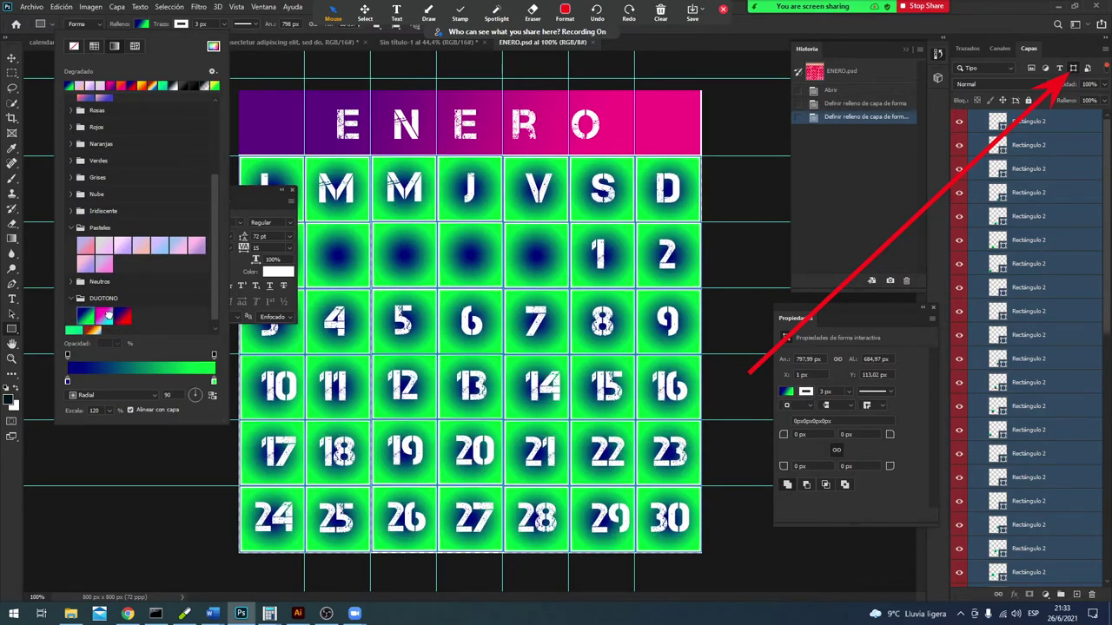
click(106, 316)
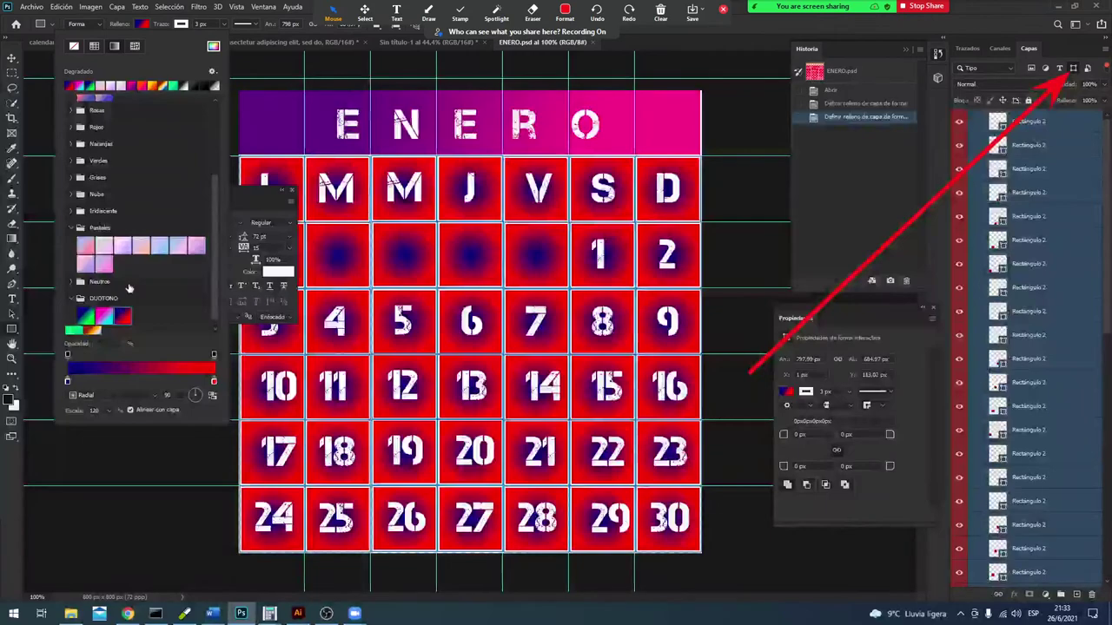
click(135, 395)
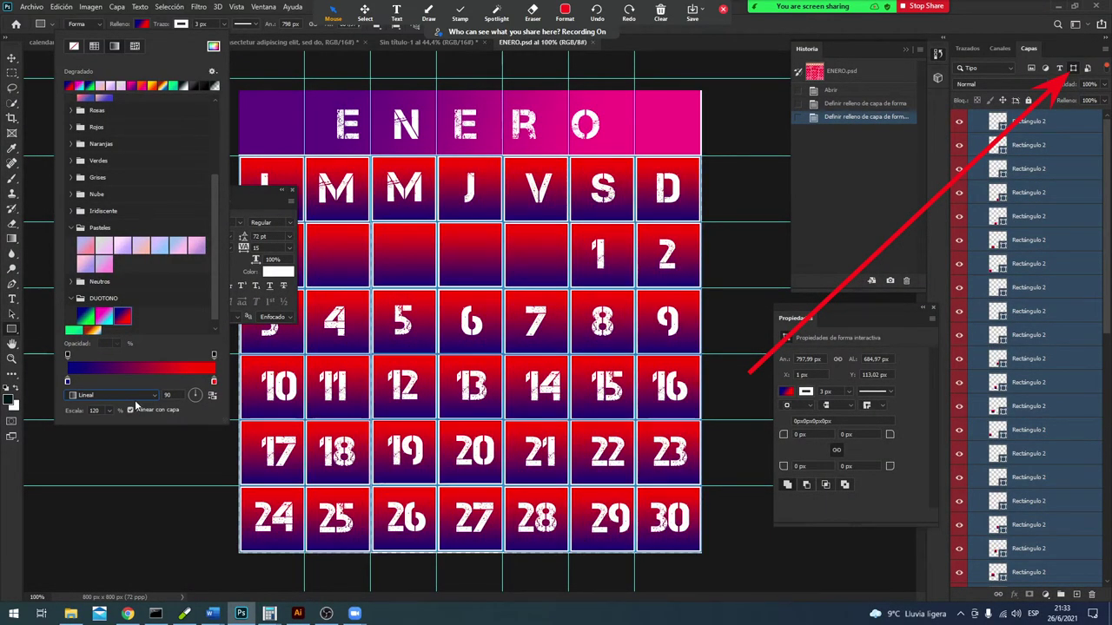
click(126, 395)
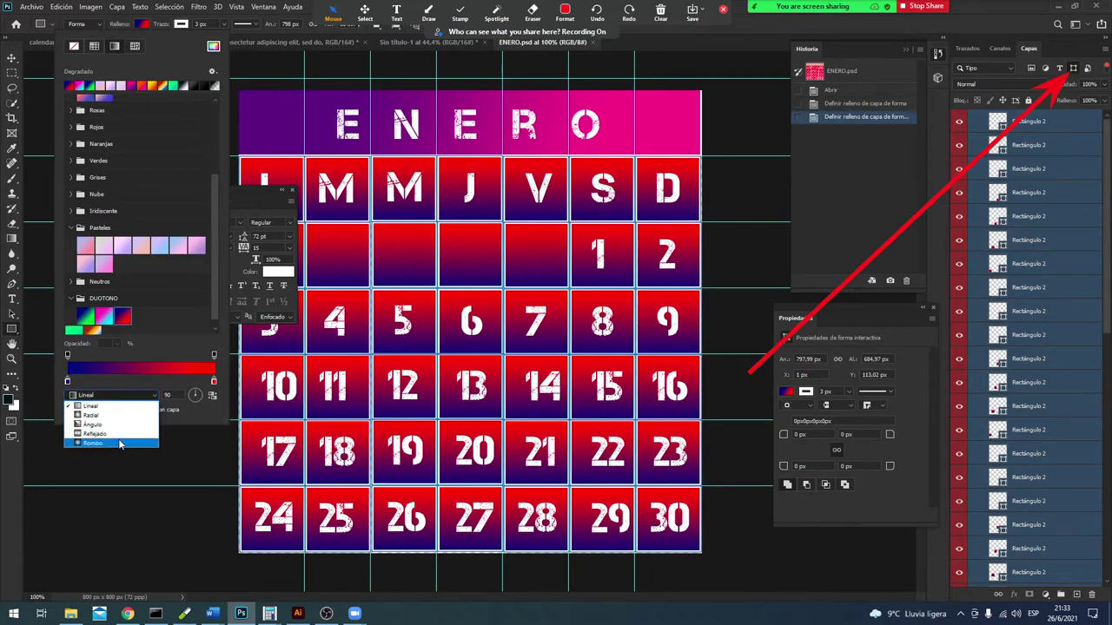
click(122, 433)
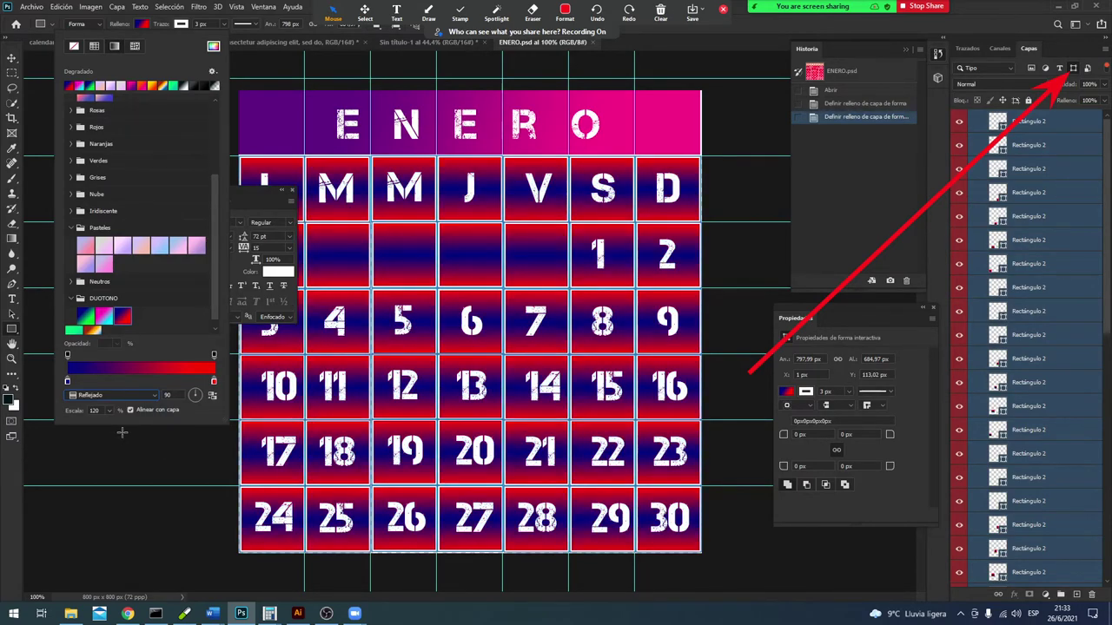
Step: Try cyan and green Verdes gradients, then a pink-red Naranjas gradient on the cells
click(75, 161)
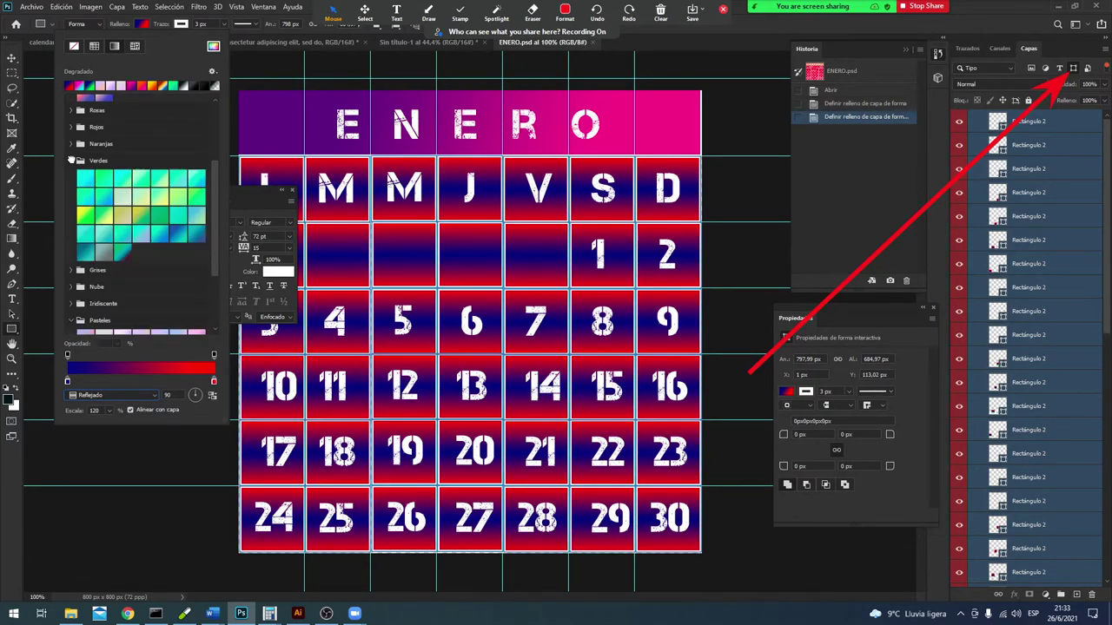
click(90, 184)
click(102, 183)
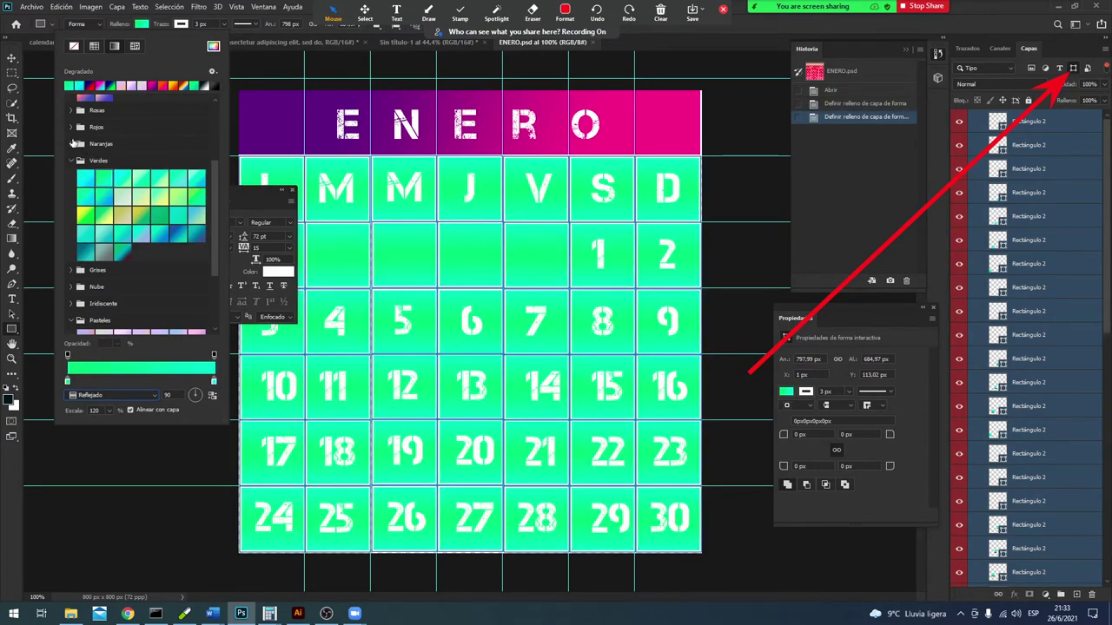
click(79, 143)
click(71, 148)
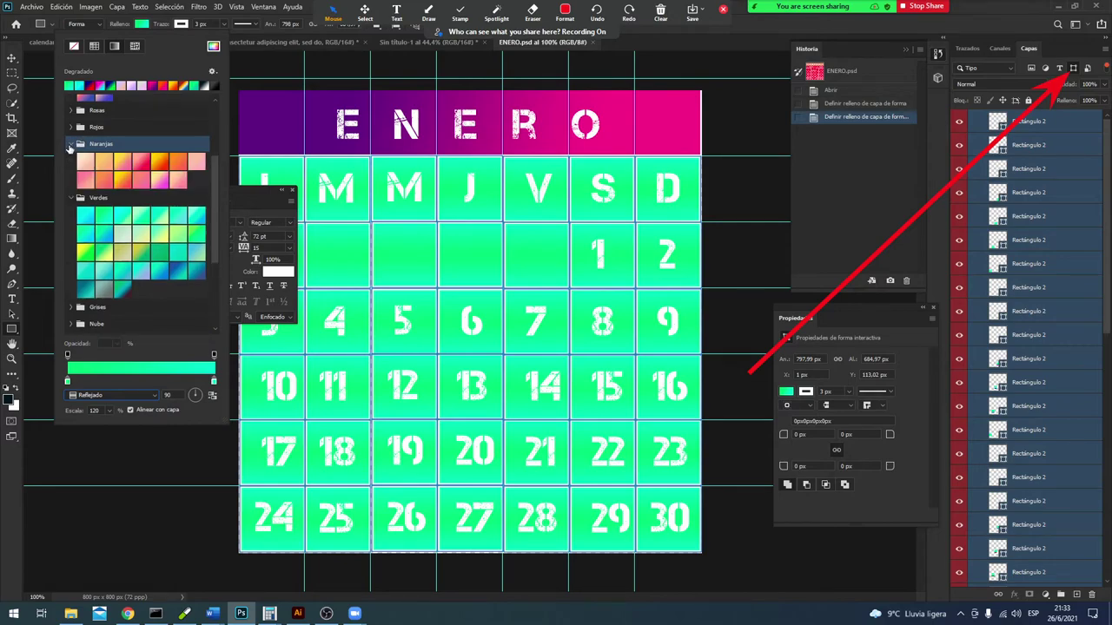
click(130, 176)
scroll(103, 148, up, 1)
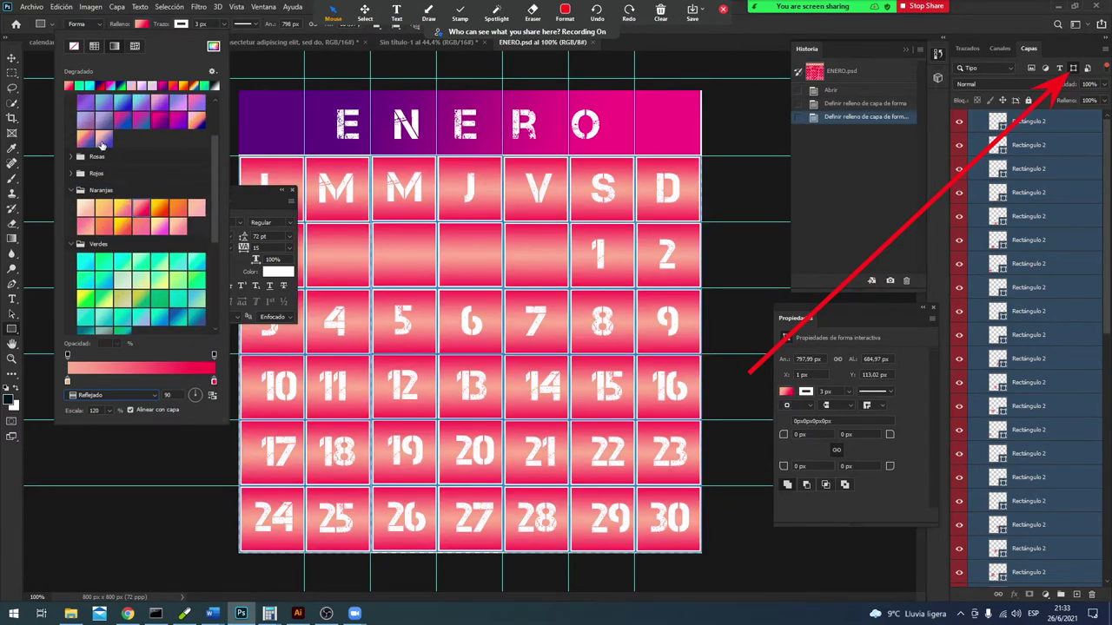
scroll(103, 148, up, 1)
scroll(103, 148, up, 1)
scroll(96, 165, down, 1)
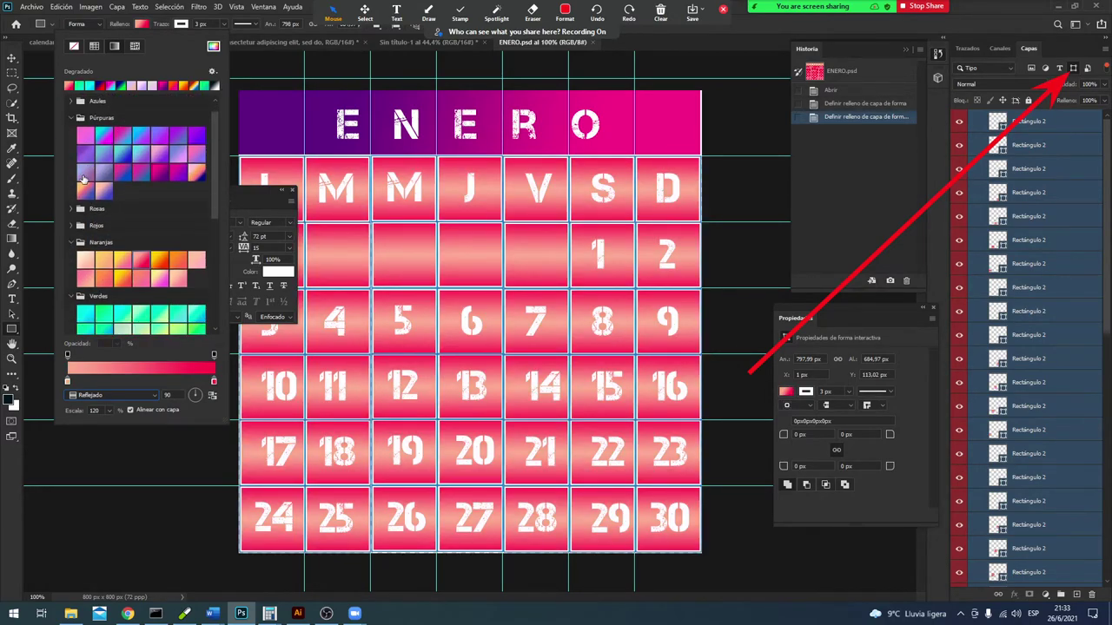
scroll(91, 195, down, 2)
scroll(85, 225, down, 2)
scroll(79, 255, down, 1)
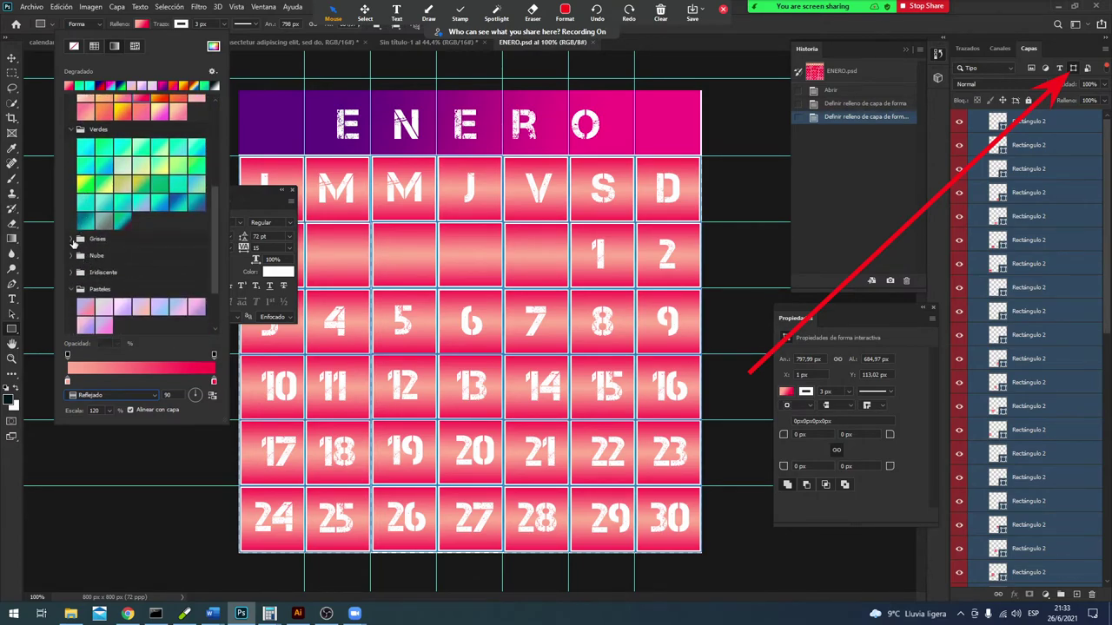
Step: Fill the day cells with a dark Grises gradient in Radial style
click(72, 239)
click(195, 275)
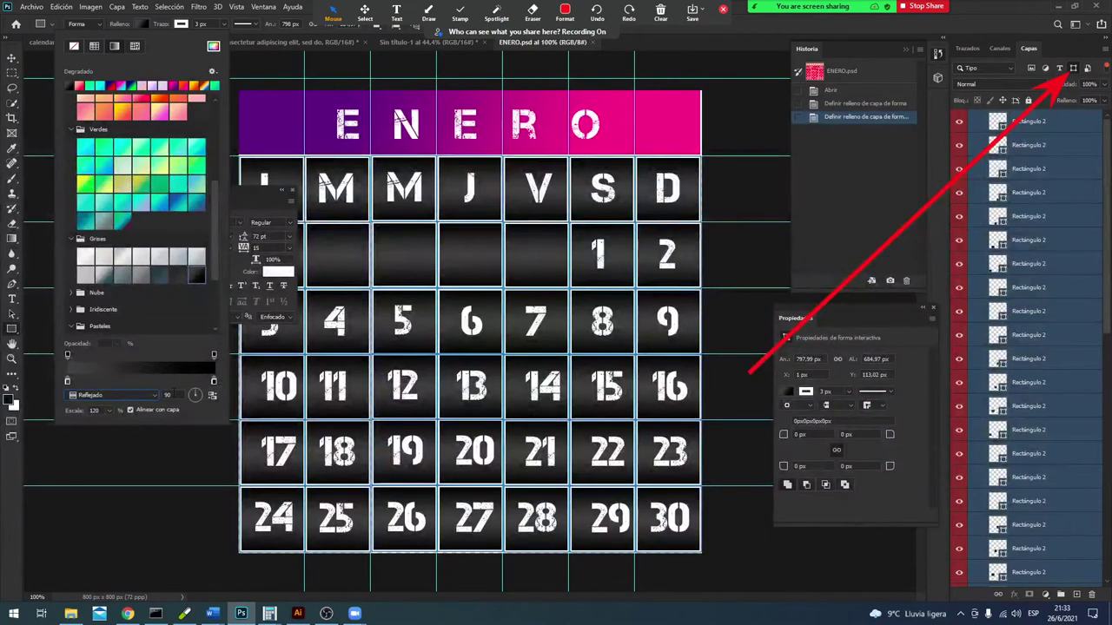
click(137, 396)
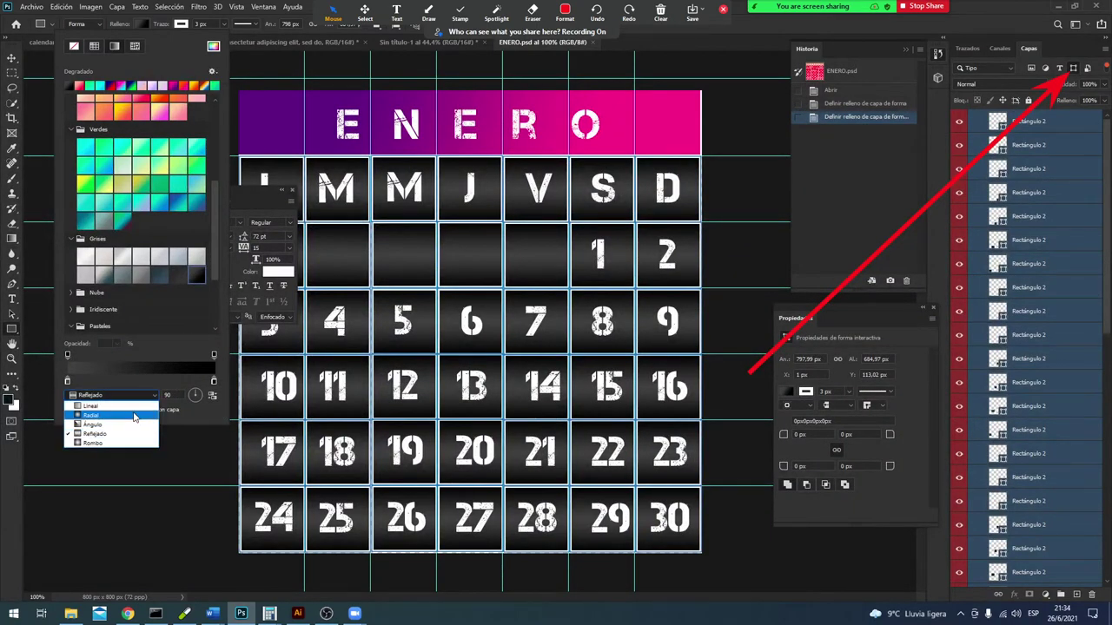
click(134, 415)
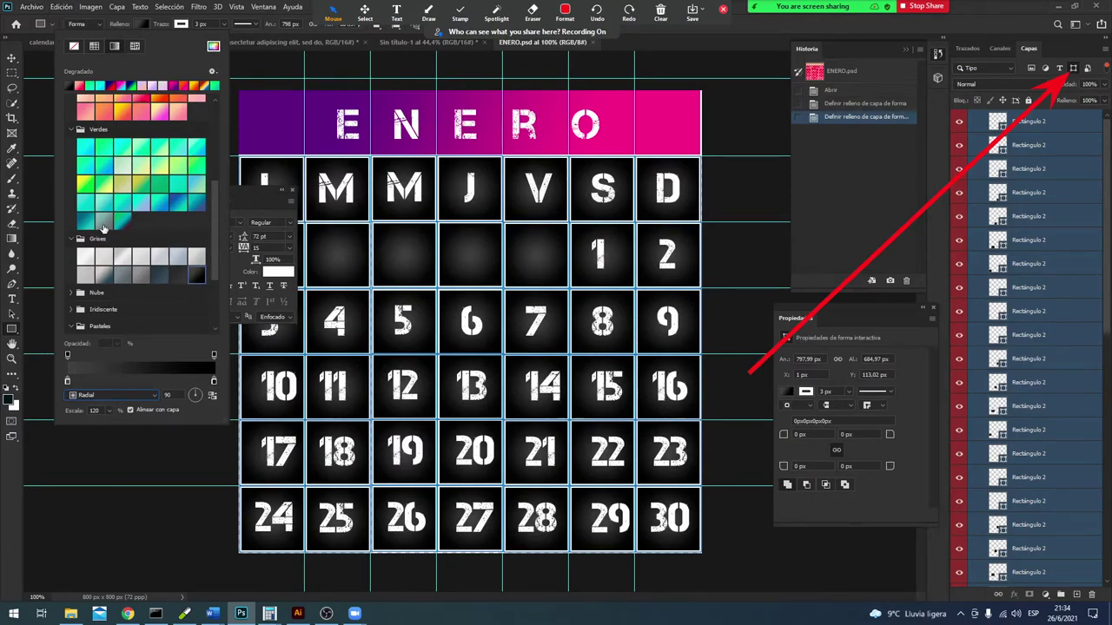
click(31, 7)
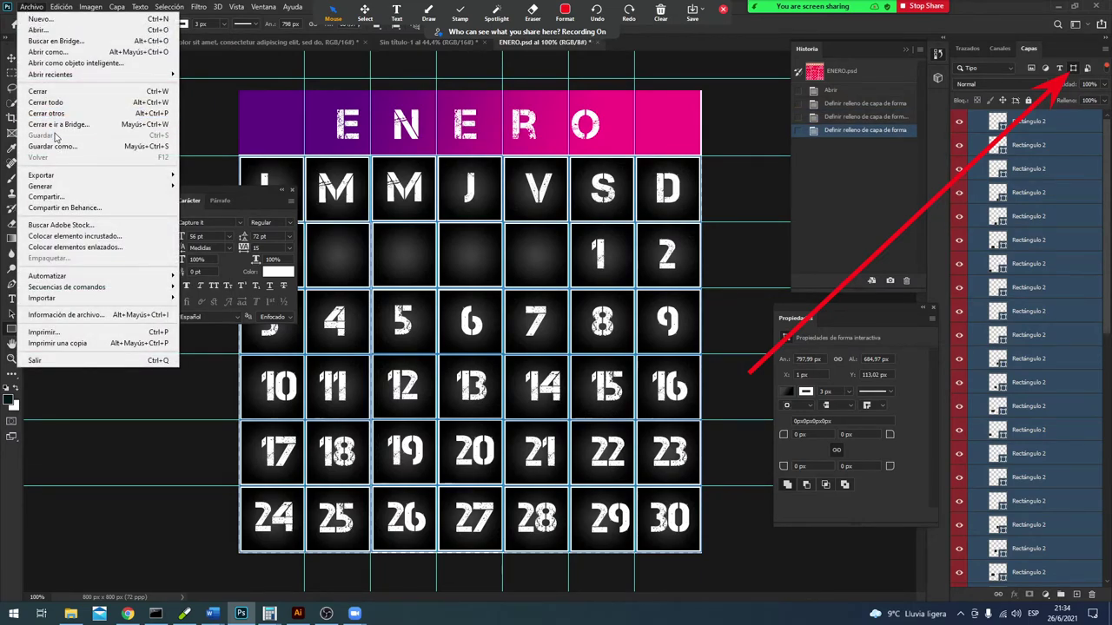
Step: Save the ENERO smart object with Archivo > Guardar
click(666, 44)
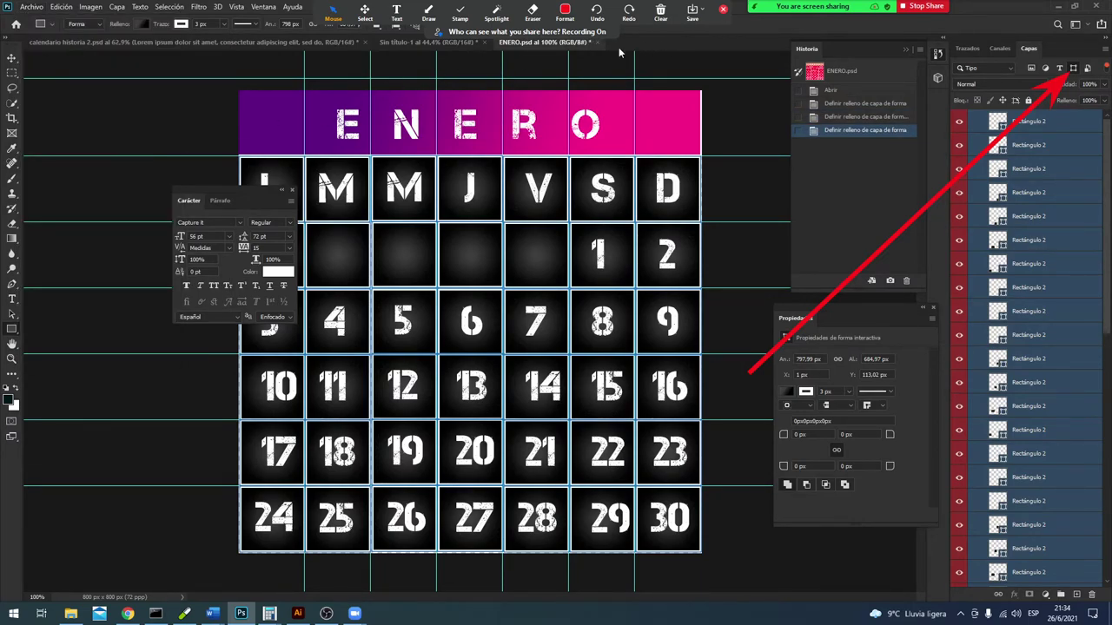
click(31, 7)
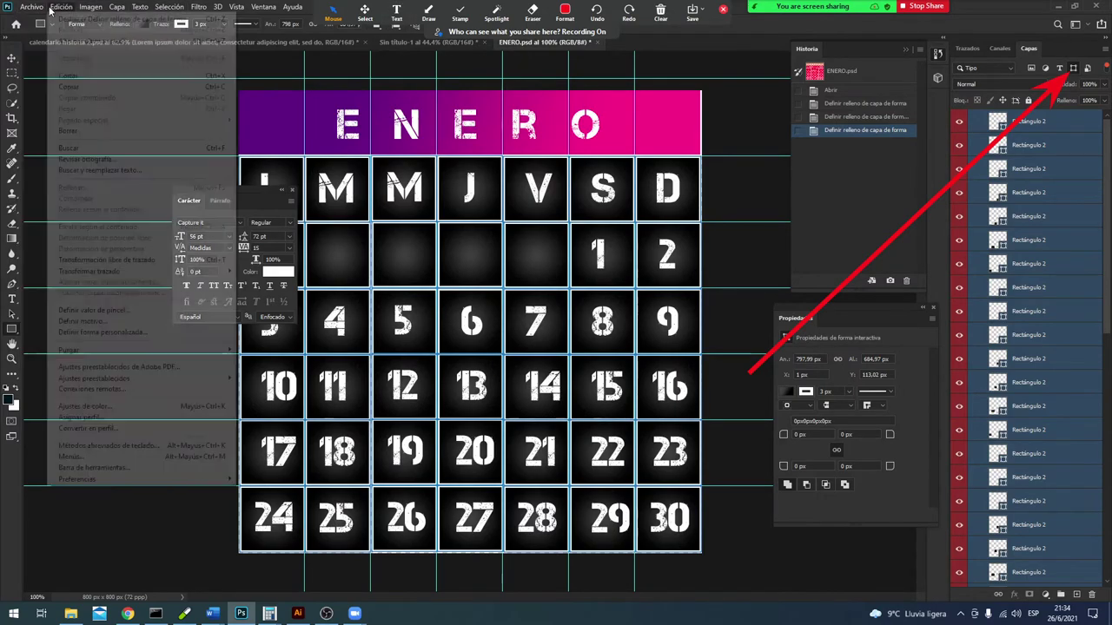
click(40, 136)
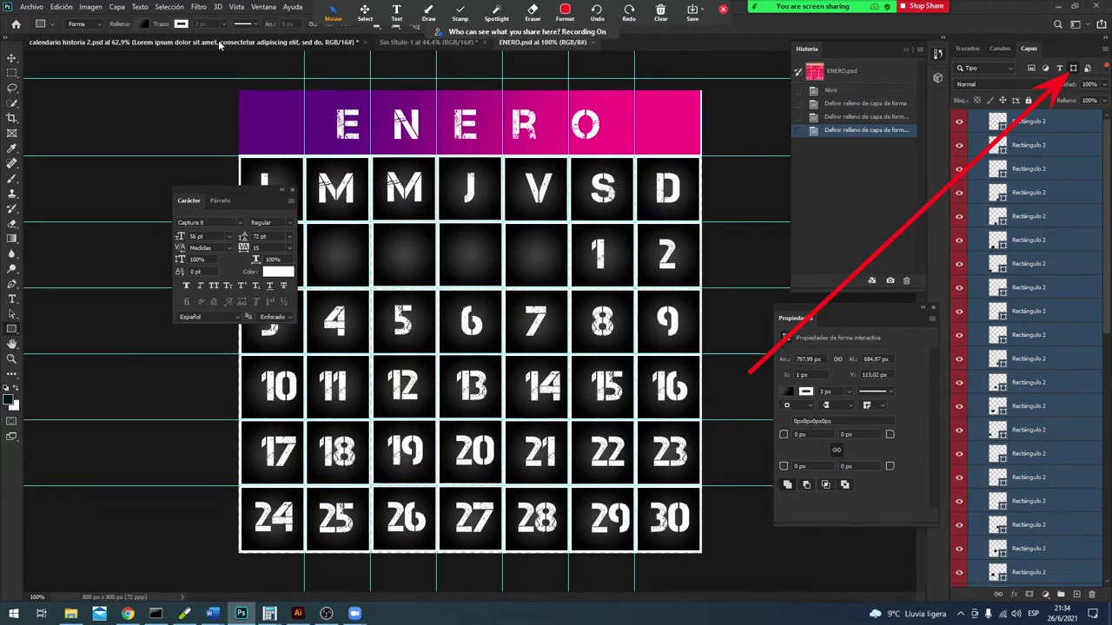
Step: Return to the Sin título-1 poster and collapse its MESES group
click(218, 40)
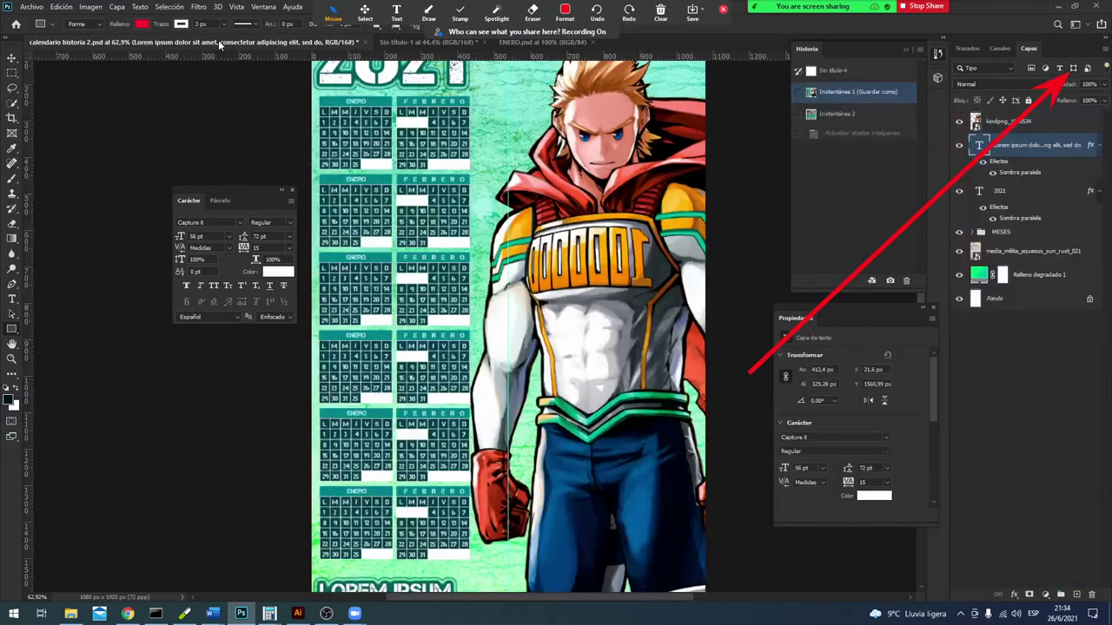
click(387, 41)
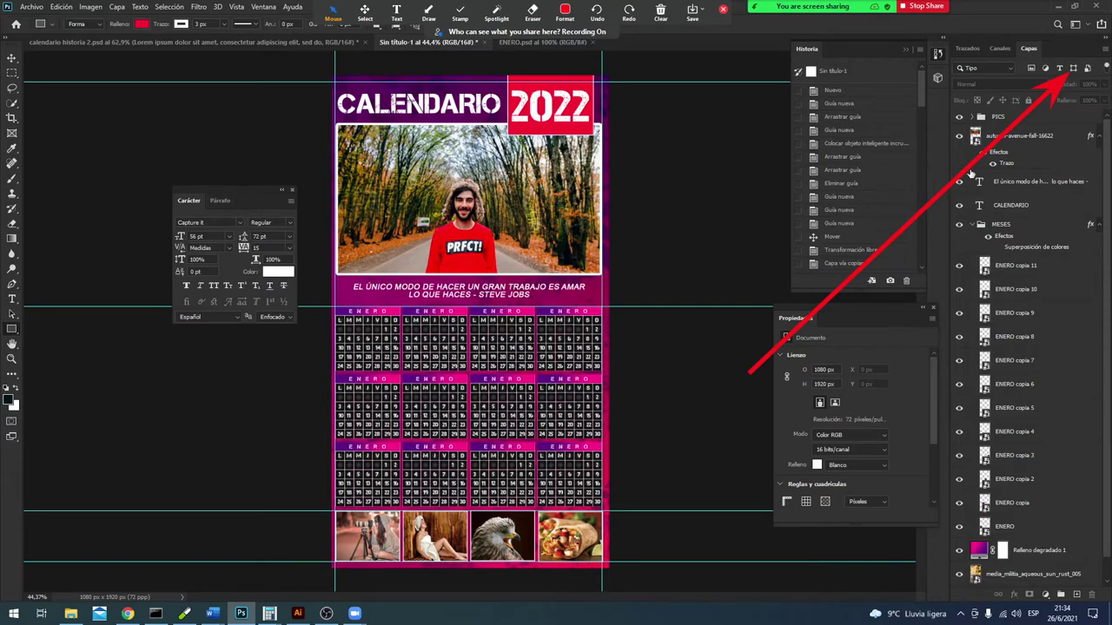
click(978, 226)
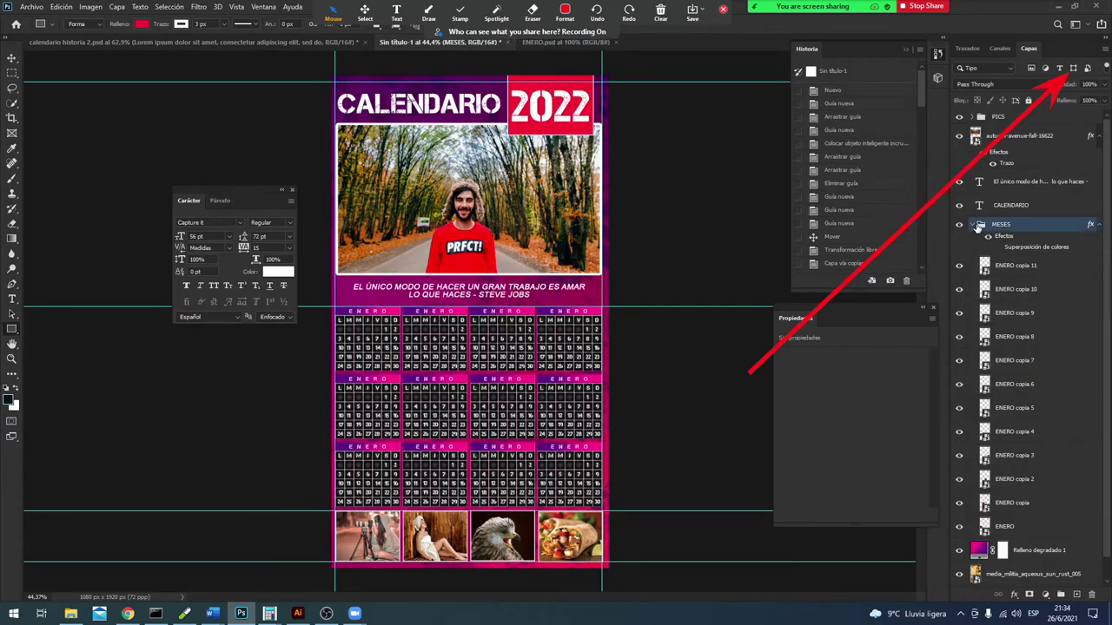
click(972, 226)
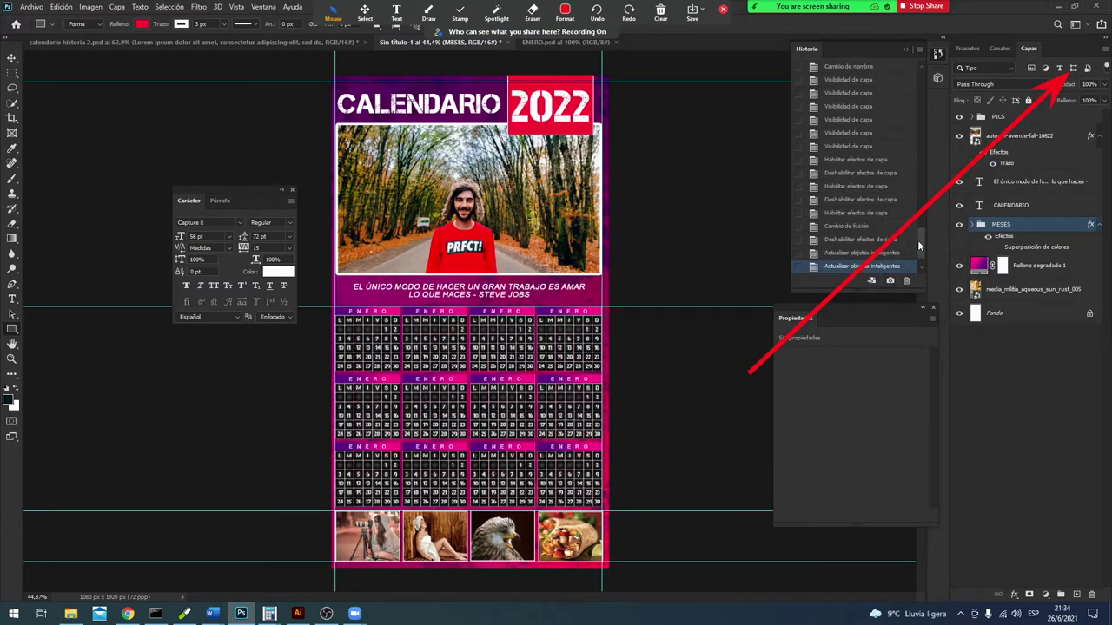
drag(919, 241, 903, 91)
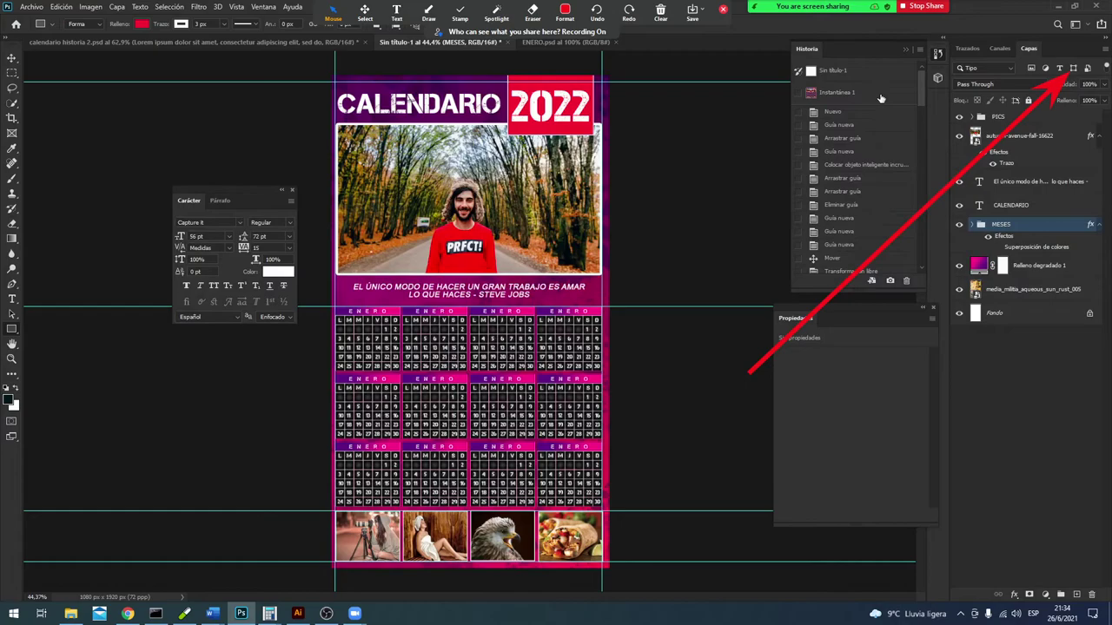
Step: In Save As, navigate from Imágenes through Editables and PSD into the HISTORIAS folder
click(31, 7)
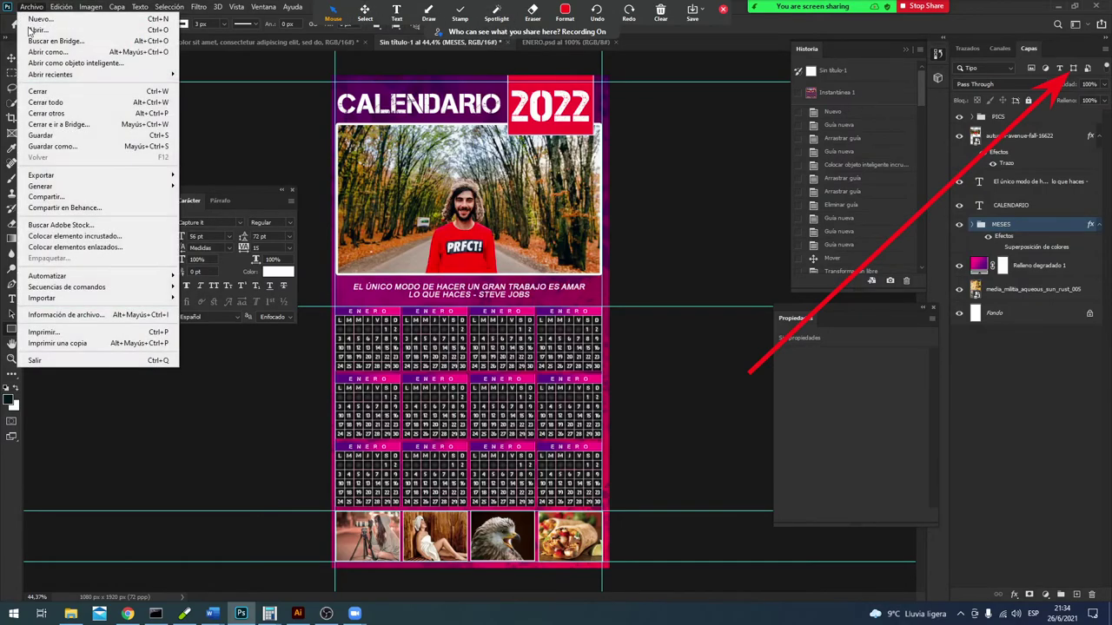
click(106, 148)
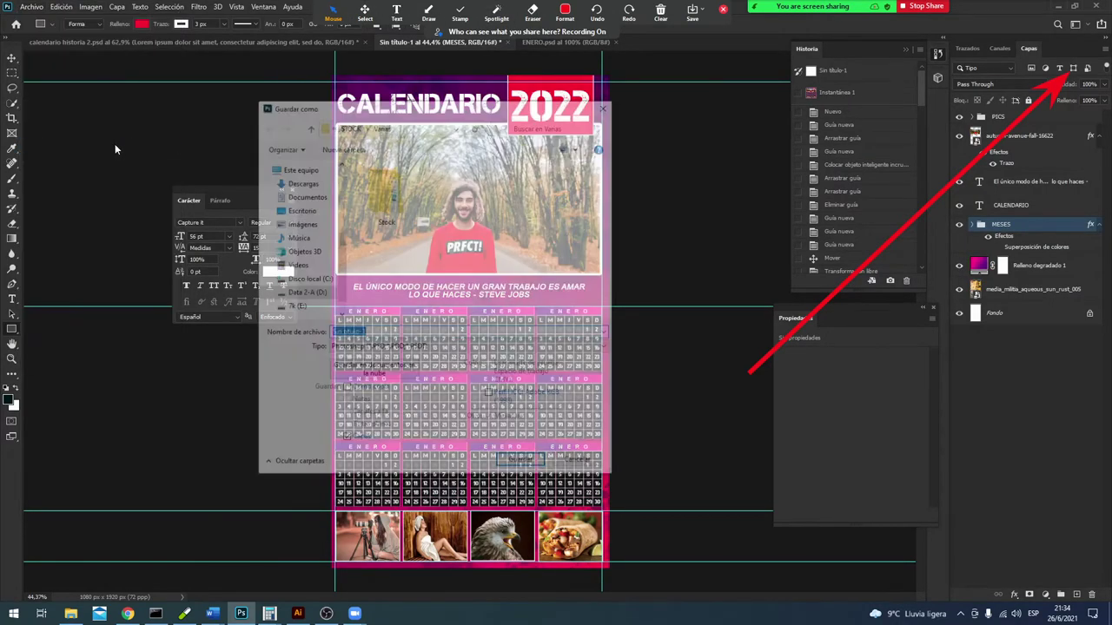
click(333, 127)
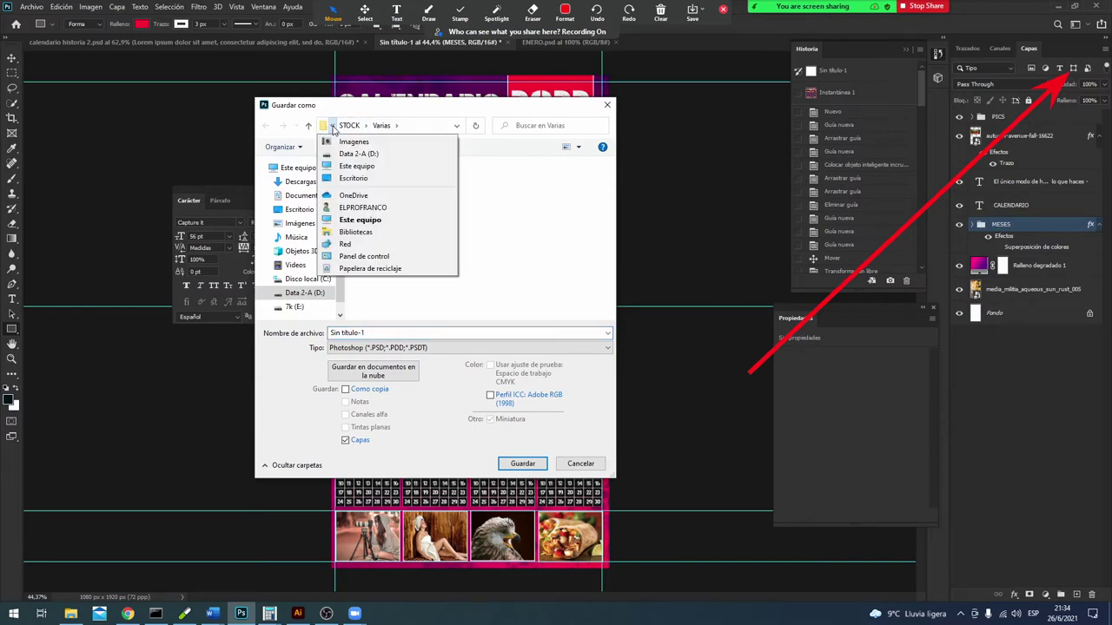
click(348, 126)
click(351, 126)
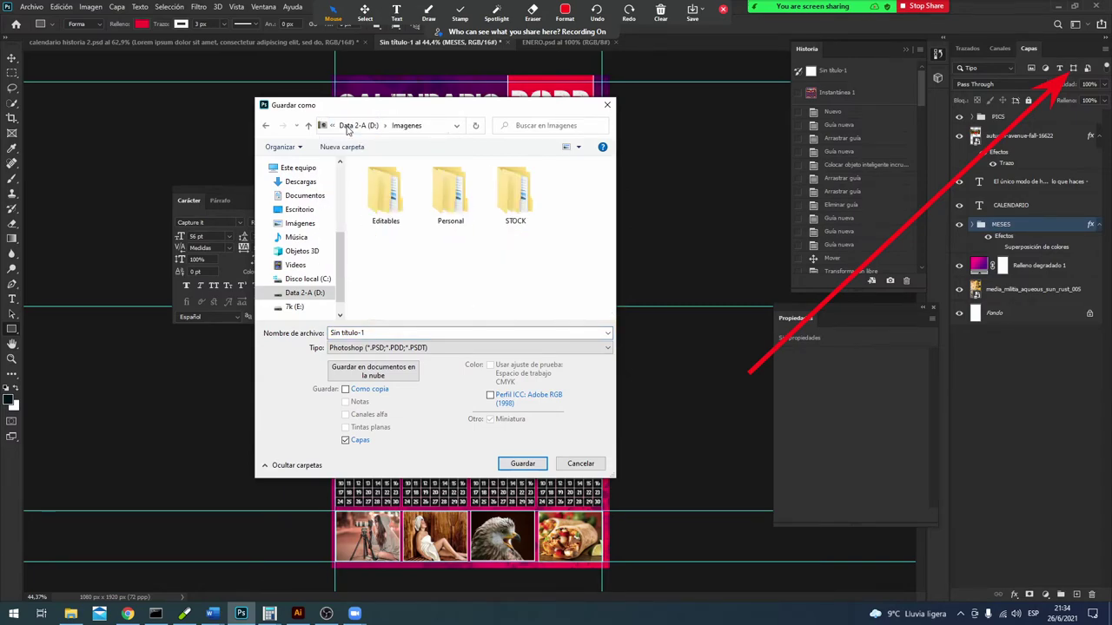
double_click(384, 191)
double_click(512, 196)
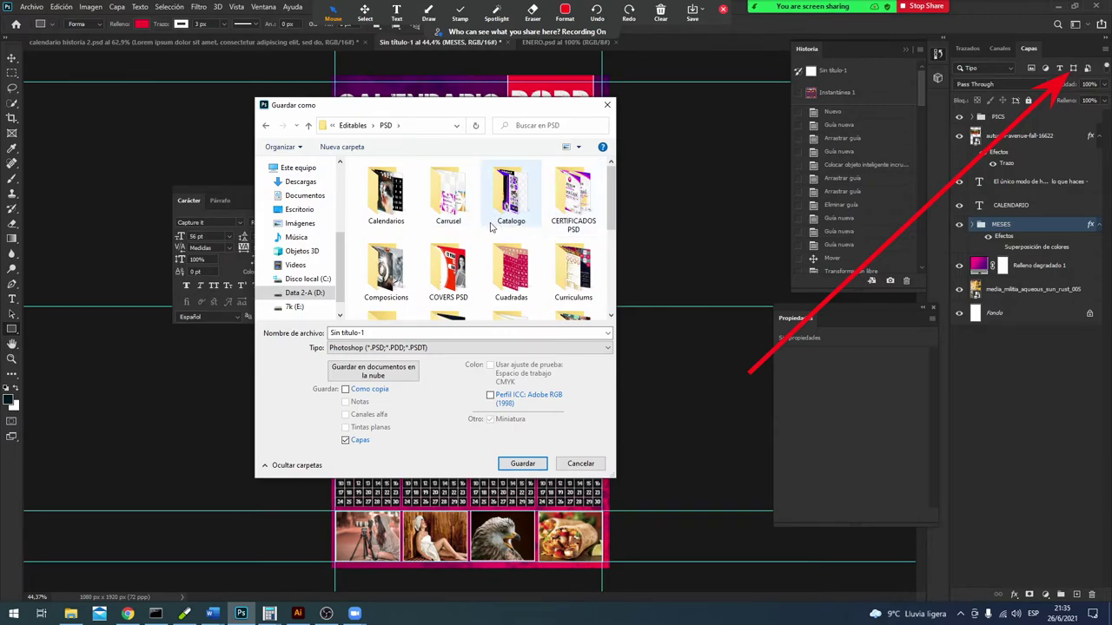
click(434, 253)
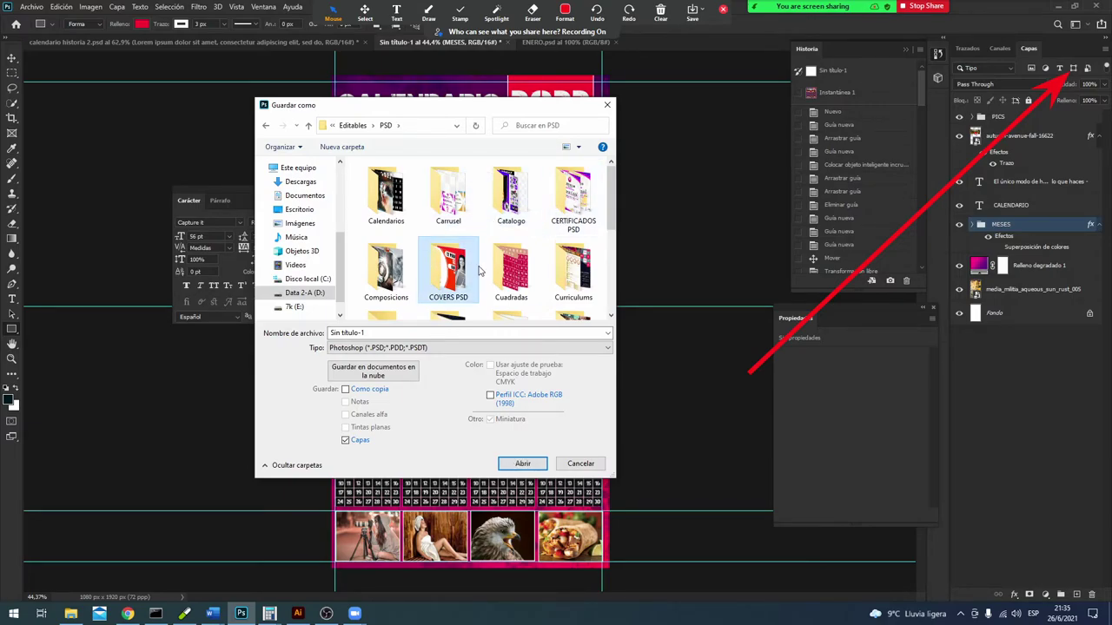
key(h)
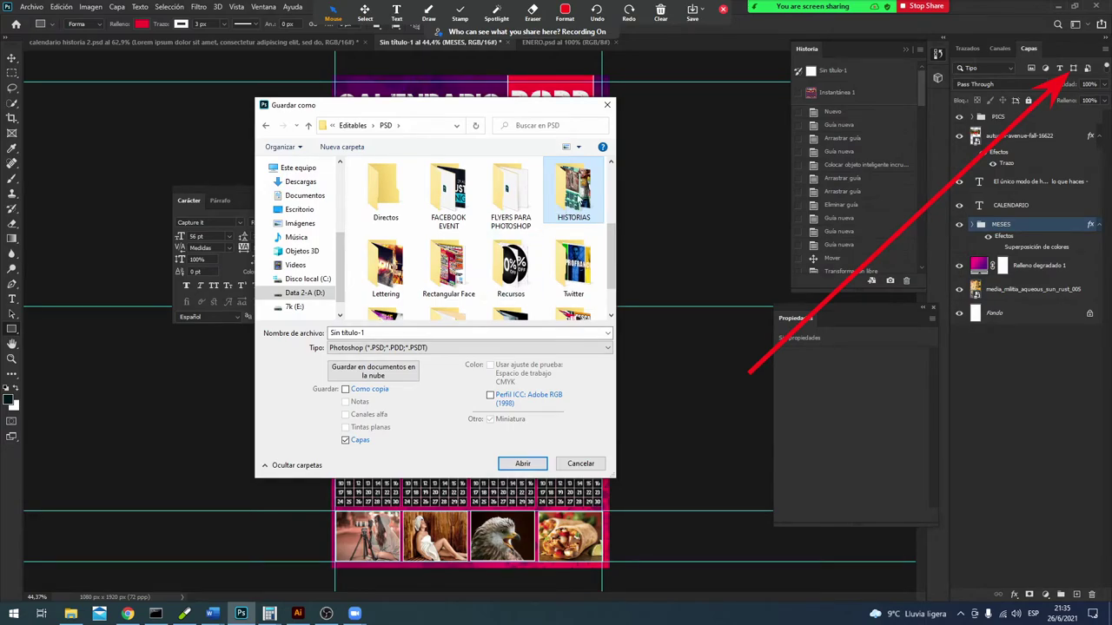
key(Return)
Step: Save the file as calendario historia 3.psd, accepting Maximize Compatibility
click(379, 333)
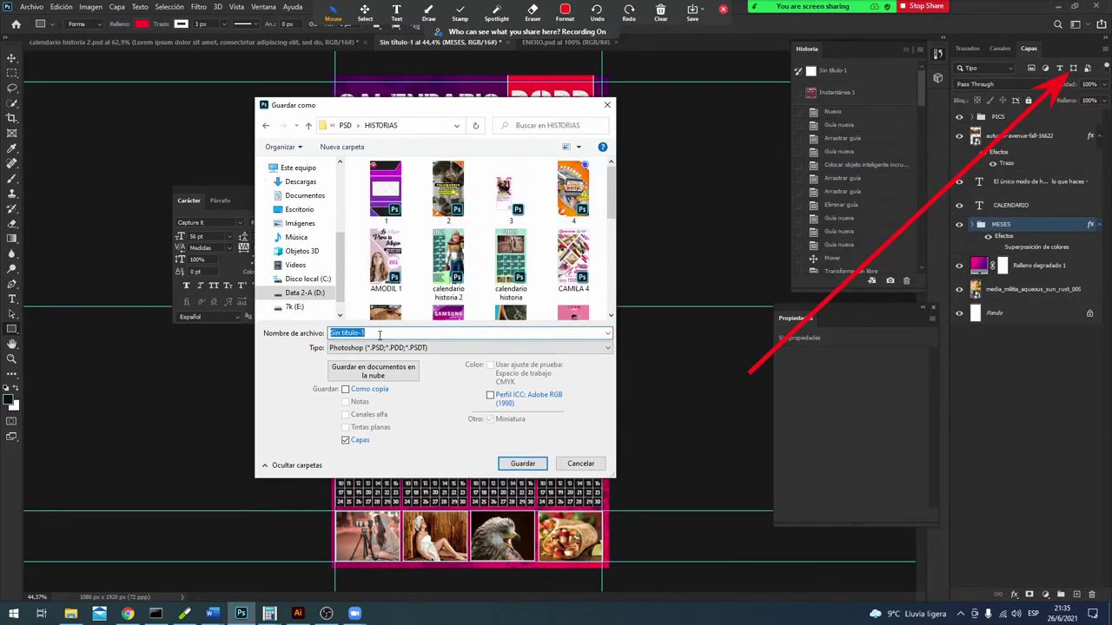
text(C)
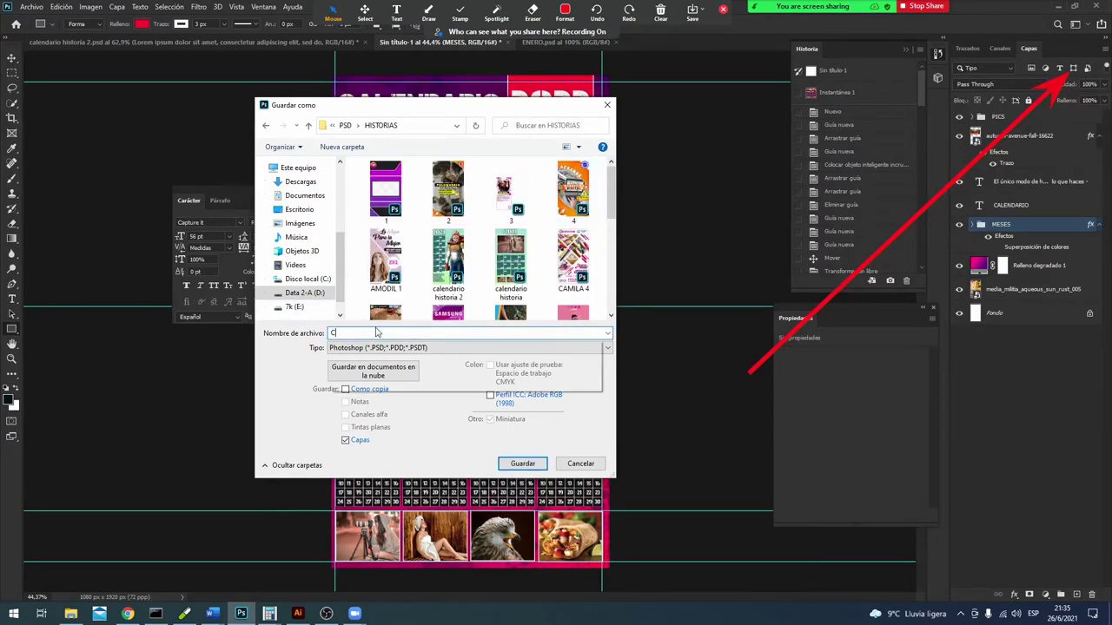
text(ALENDARIO)
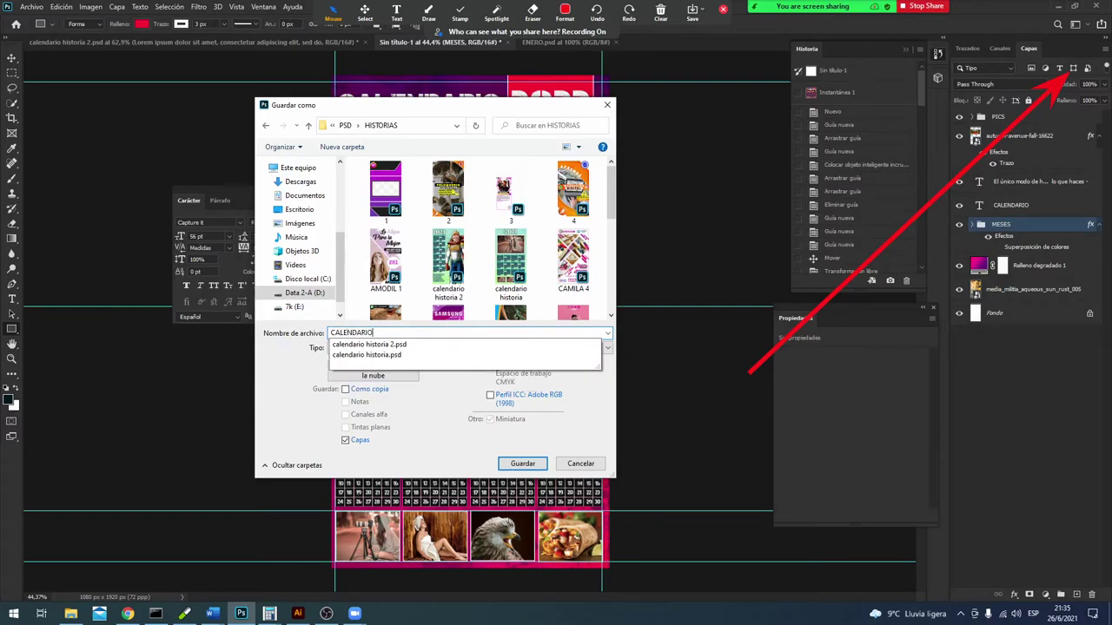
key(Down)
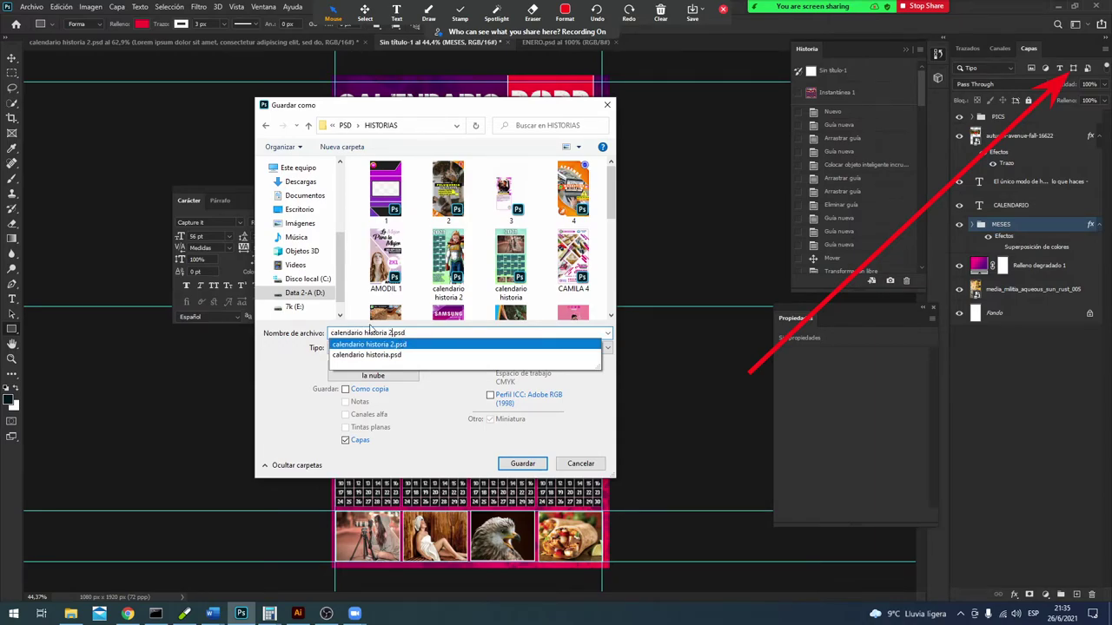
key(BackSpace)
text(3)
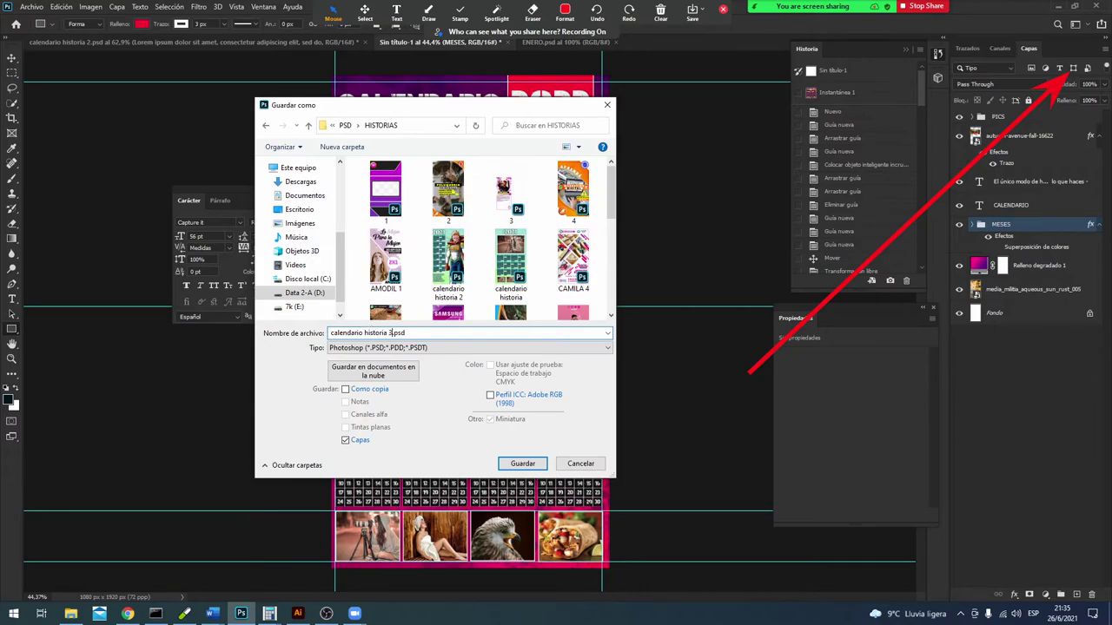
key(Return)
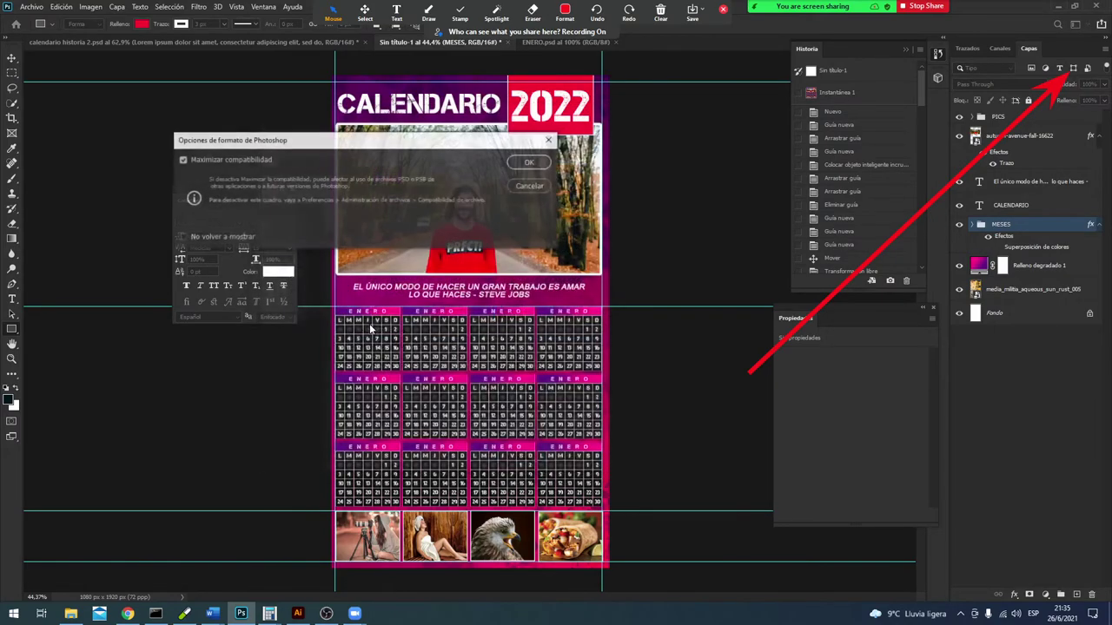
click(529, 164)
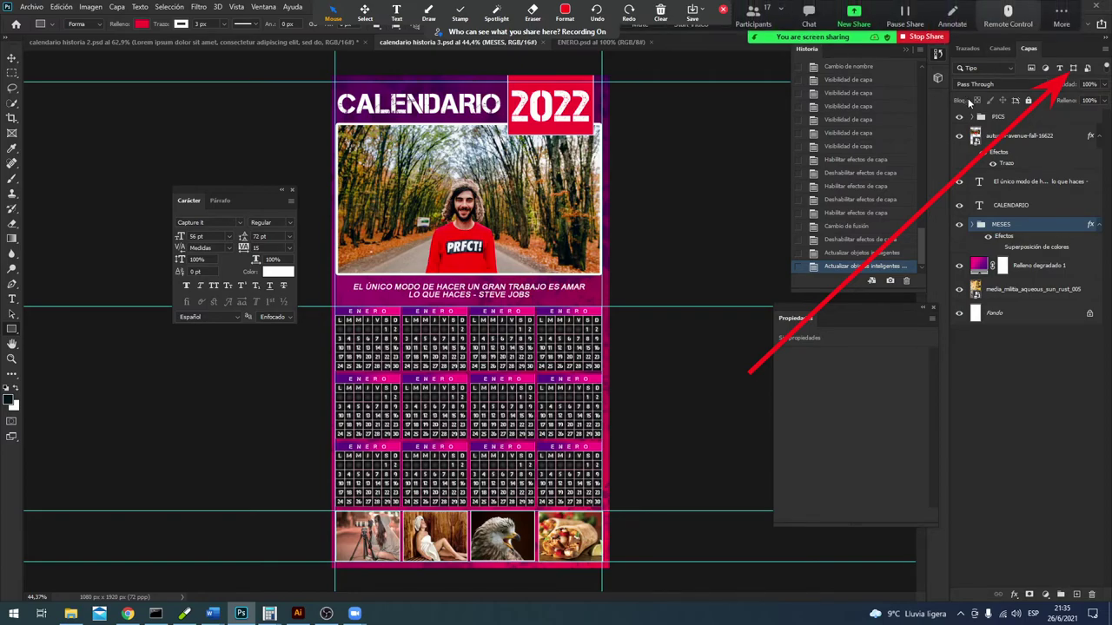
Step: Hide the forest photo, PICS group, quote text, CALENDARIO title and MESES layers
click(959, 135)
click(959, 116)
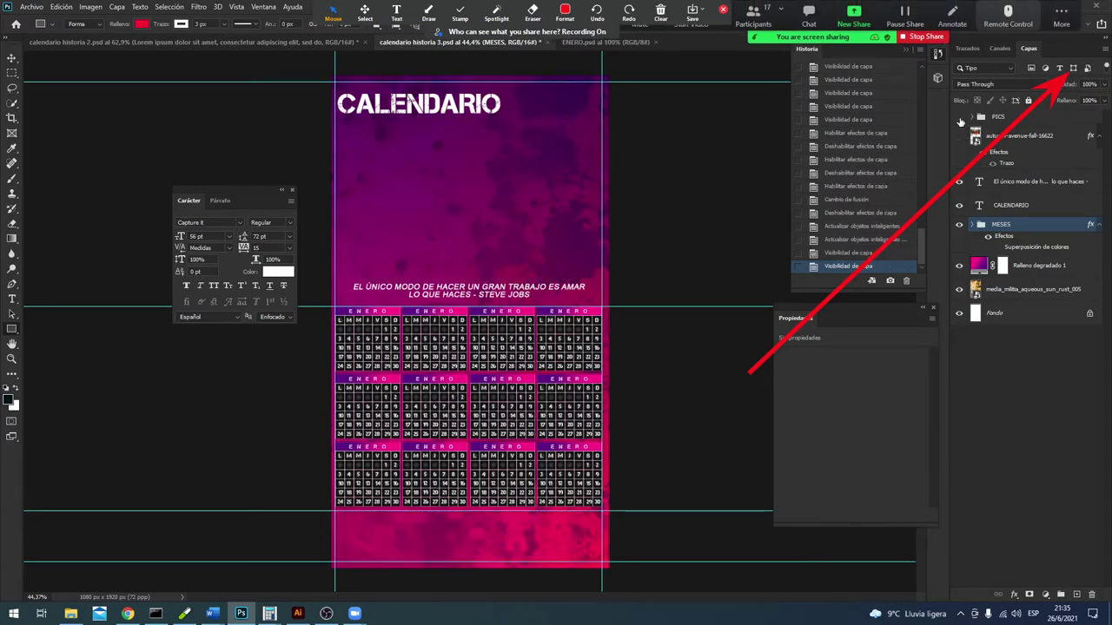
click(959, 205)
click(958, 182)
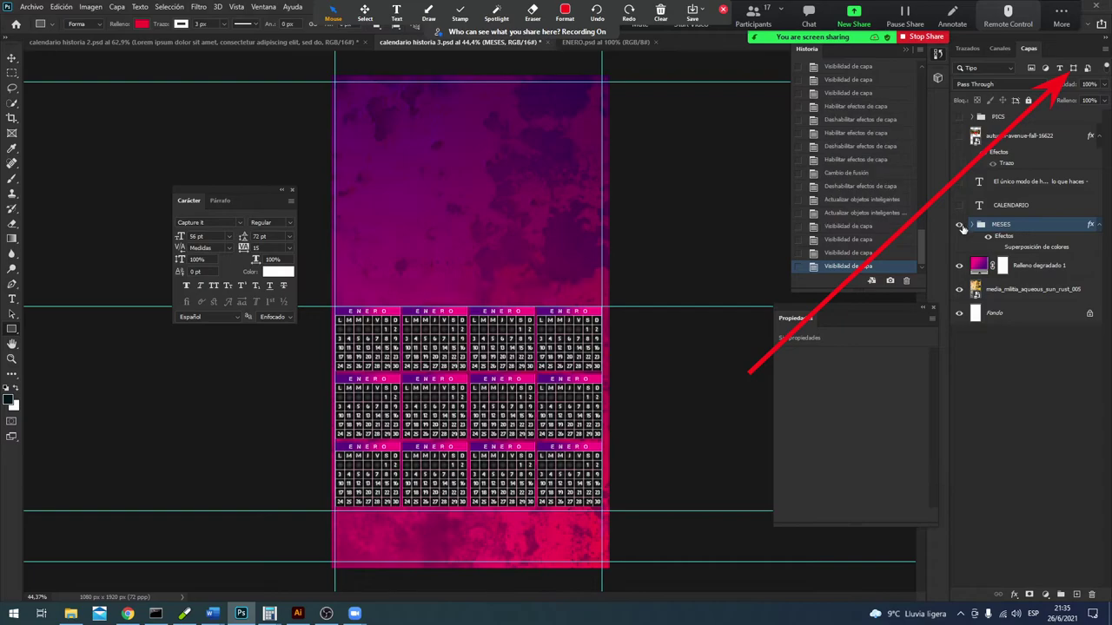
click(958, 225)
Step: Keep the magenta gradient and rust texture visible, then switch to the Chrome quotes page
click(959, 265)
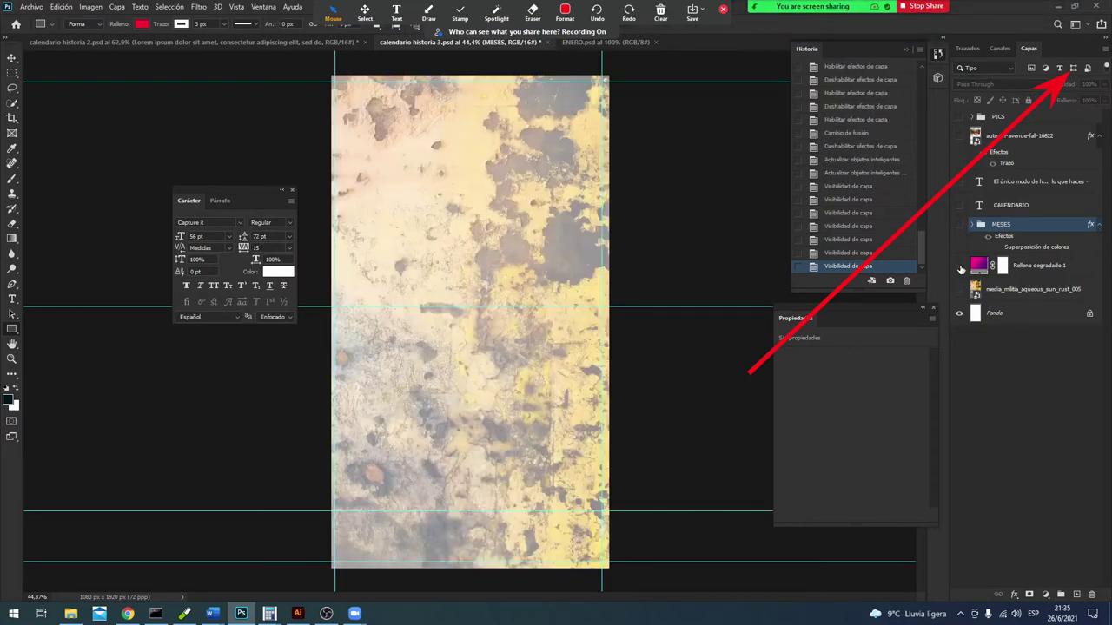
click(959, 289)
click(959, 265)
click(959, 289)
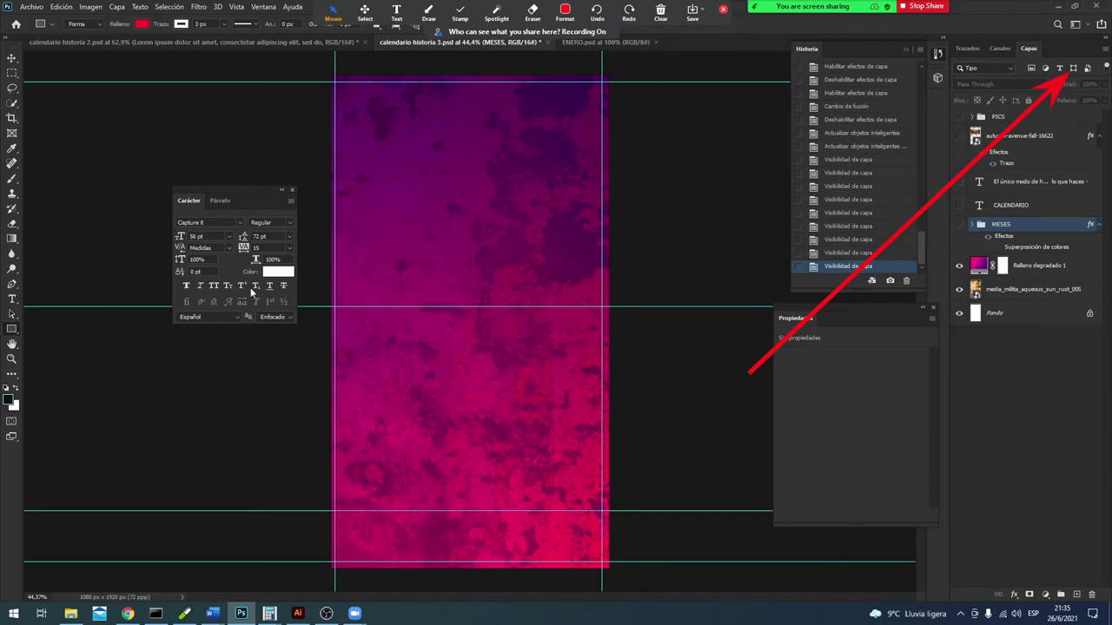
click(127, 613)
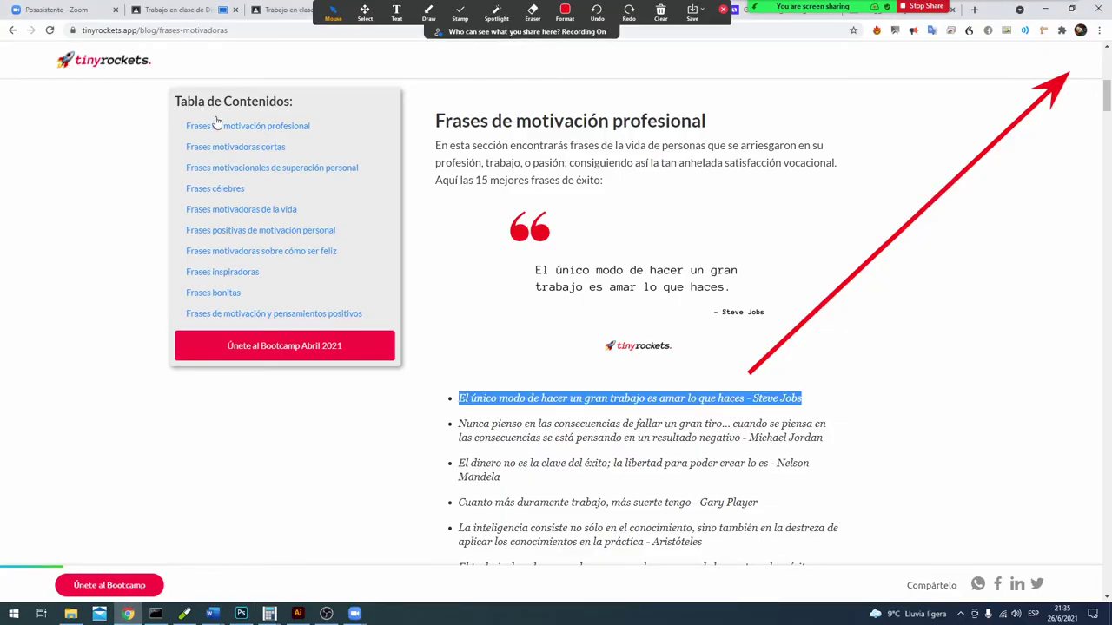
Step: Search Google for MARIO BROS from the address bar
click(220, 31)
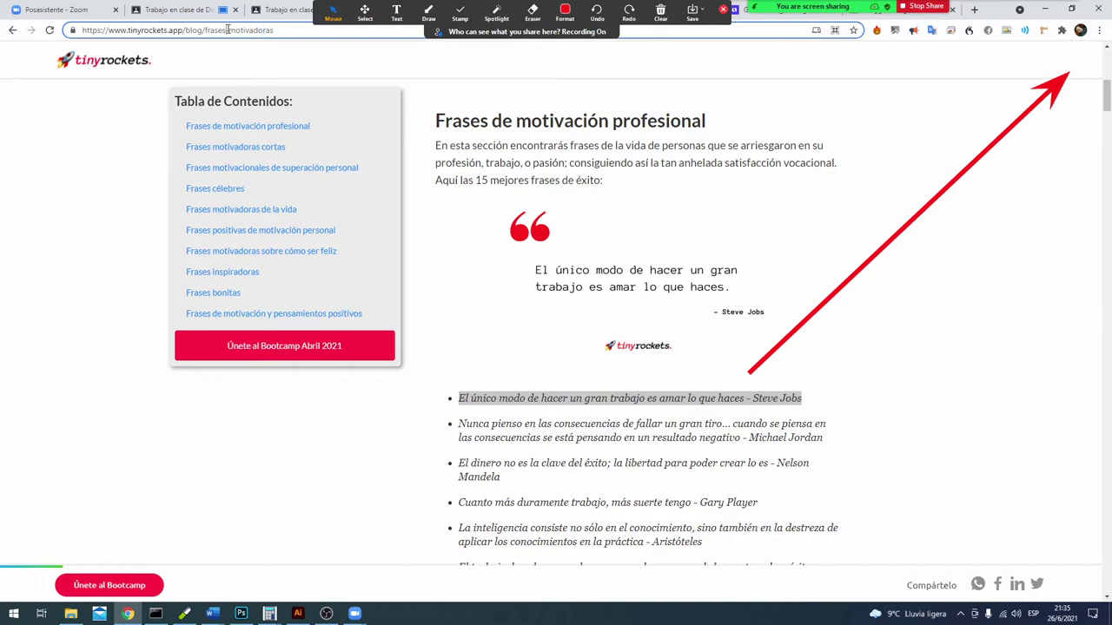
click(228, 30)
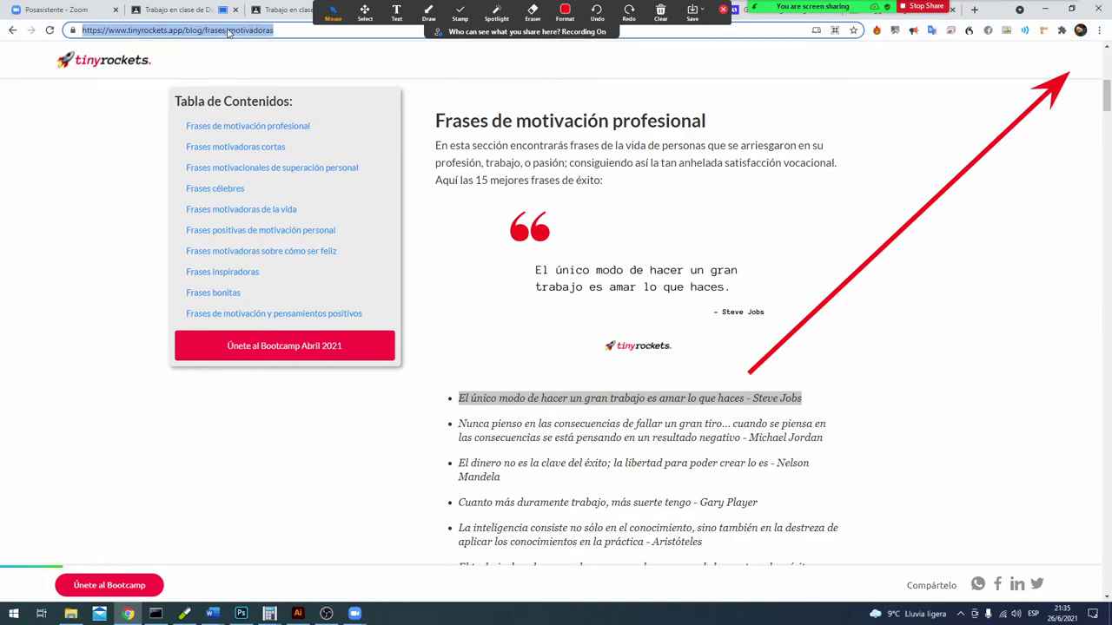
text(MAR)
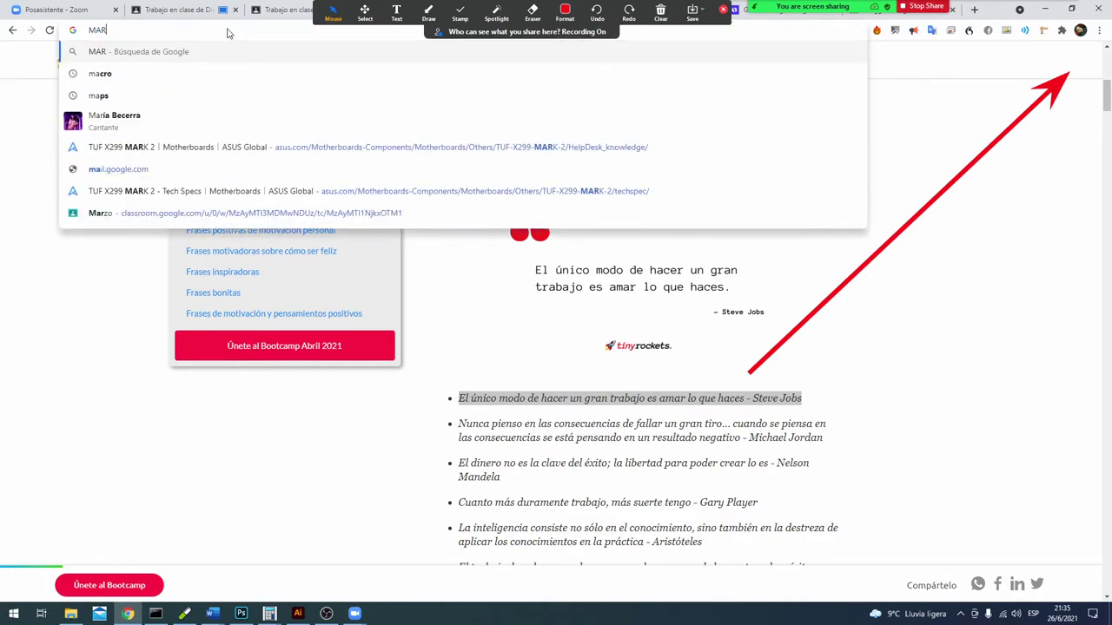
text(IO BROS)
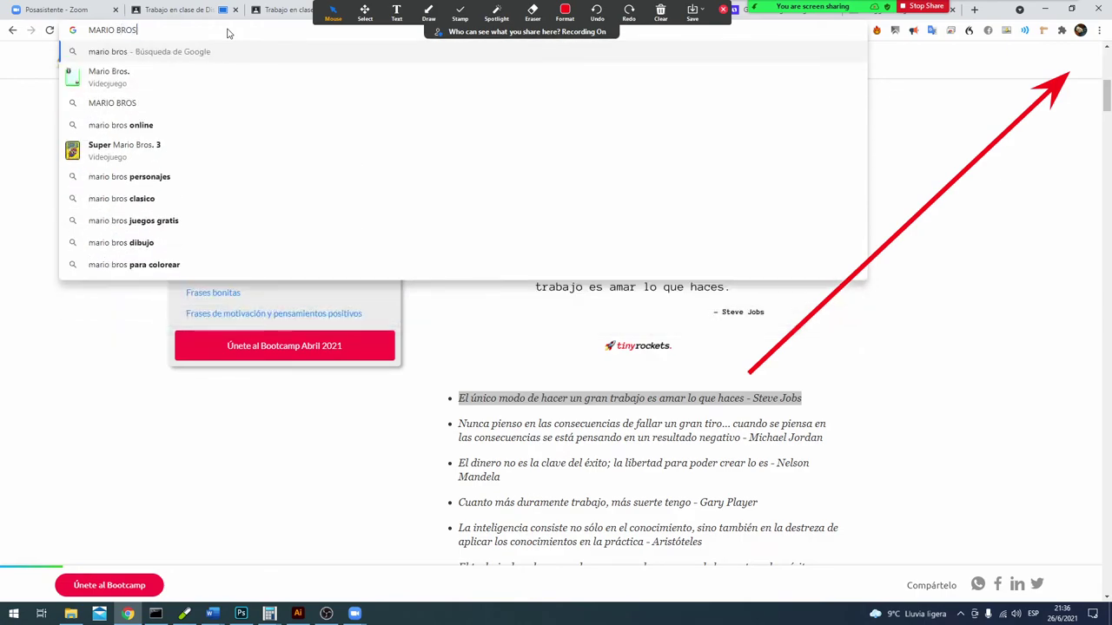
key(Return)
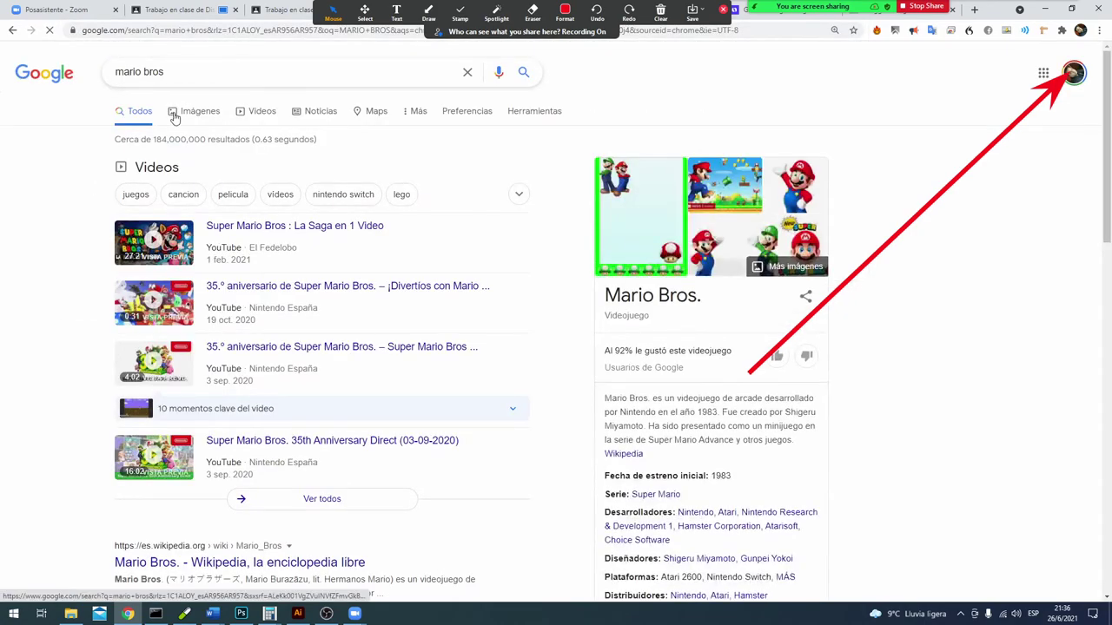
Step: Switch to the Imágenes results and scroll through the Mario pictures
click(201, 121)
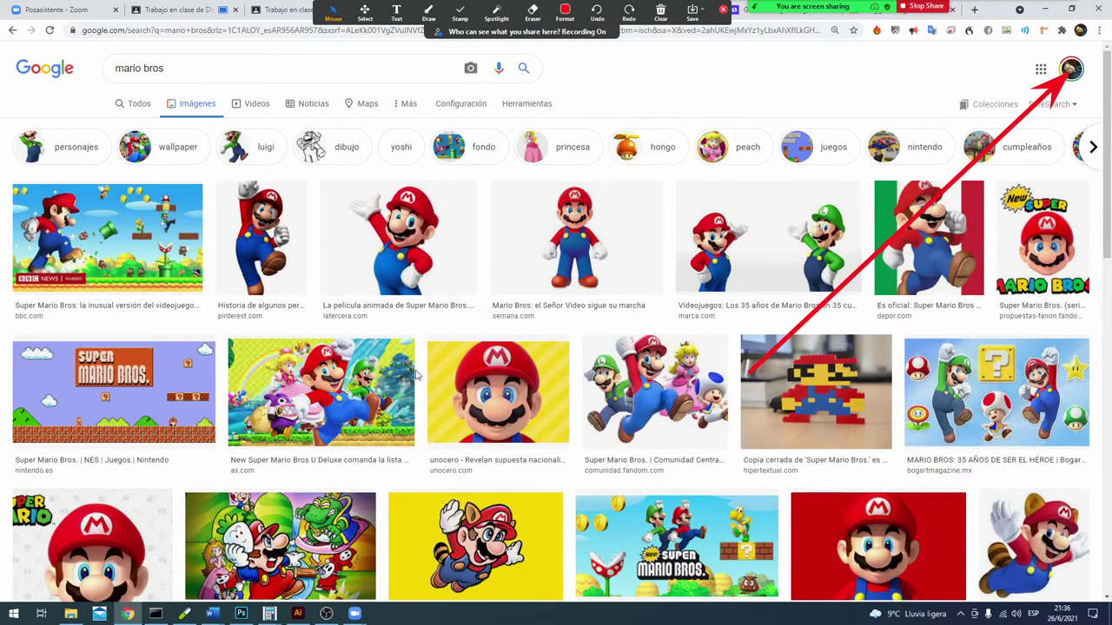
scroll(415, 376, down, 1)
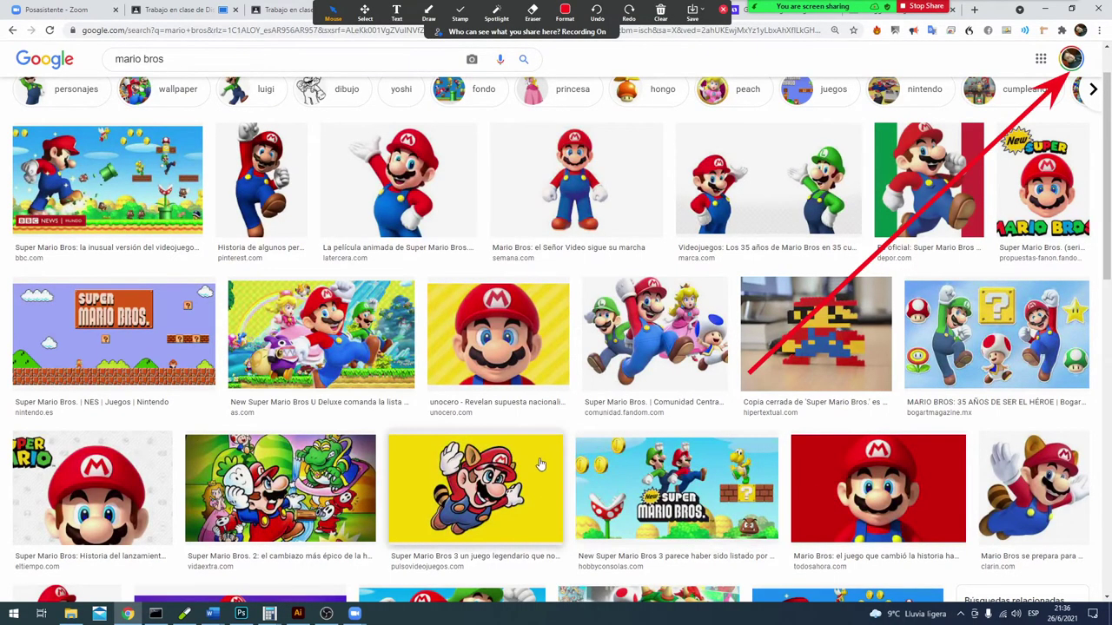
scroll(382, 460, down, 1)
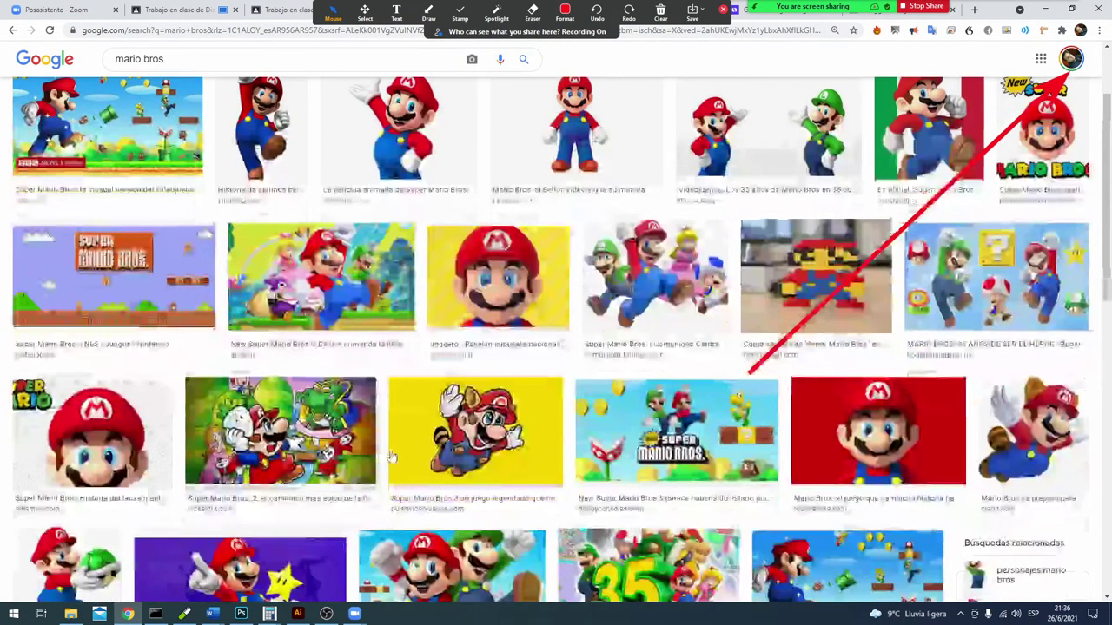
scroll(402, 456, down, 2)
scroll(402, 459, down, 1)
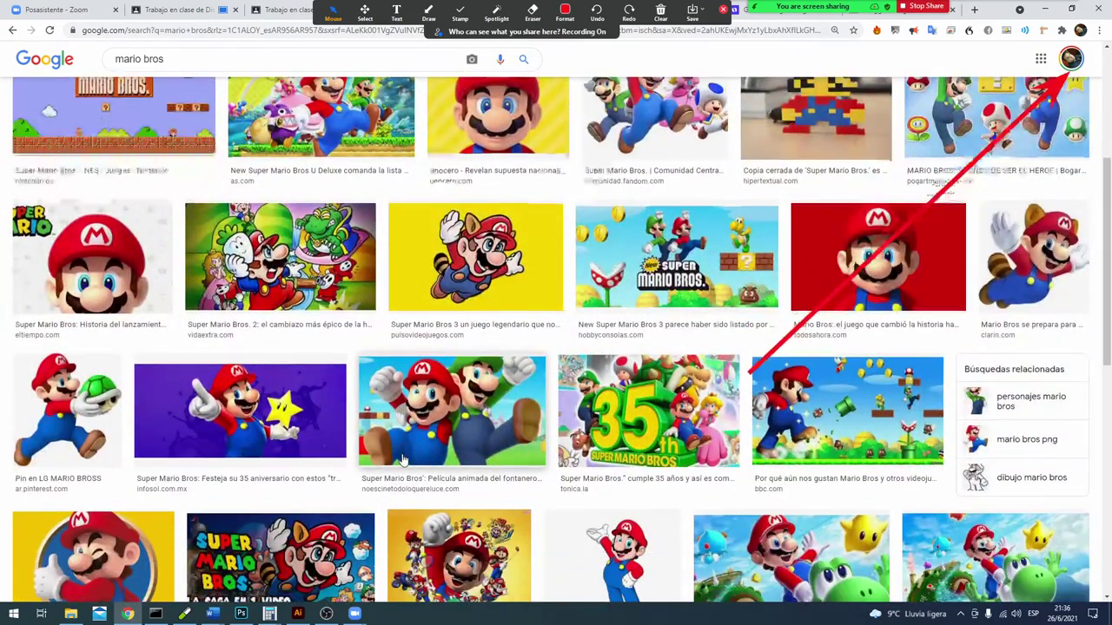
scroll(402, 459, up, 1)
scroll(402, 458, up, 3)
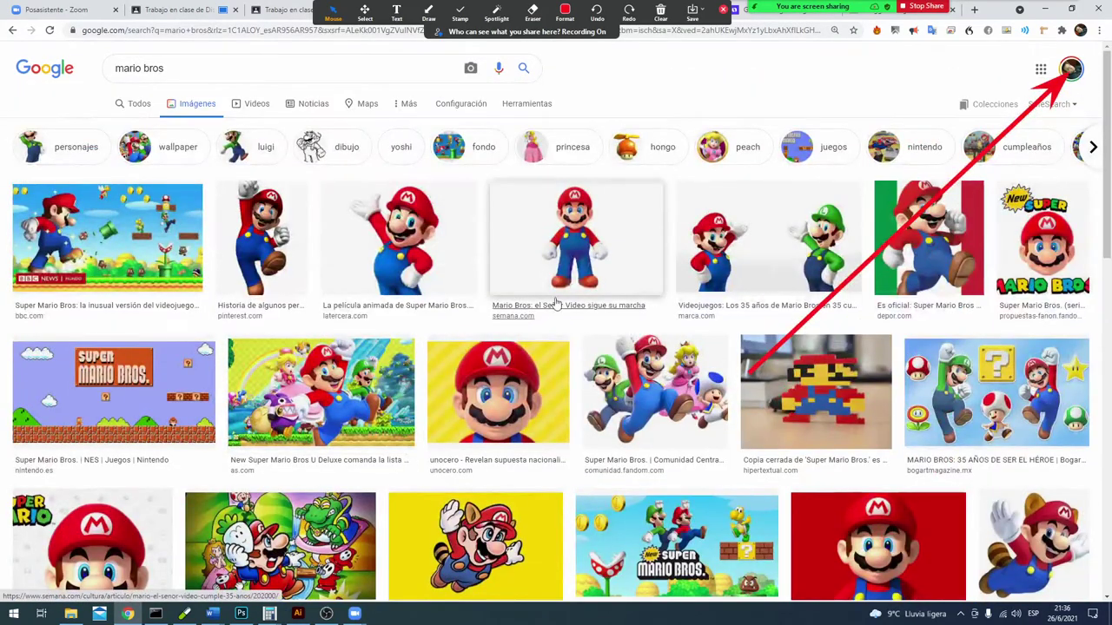
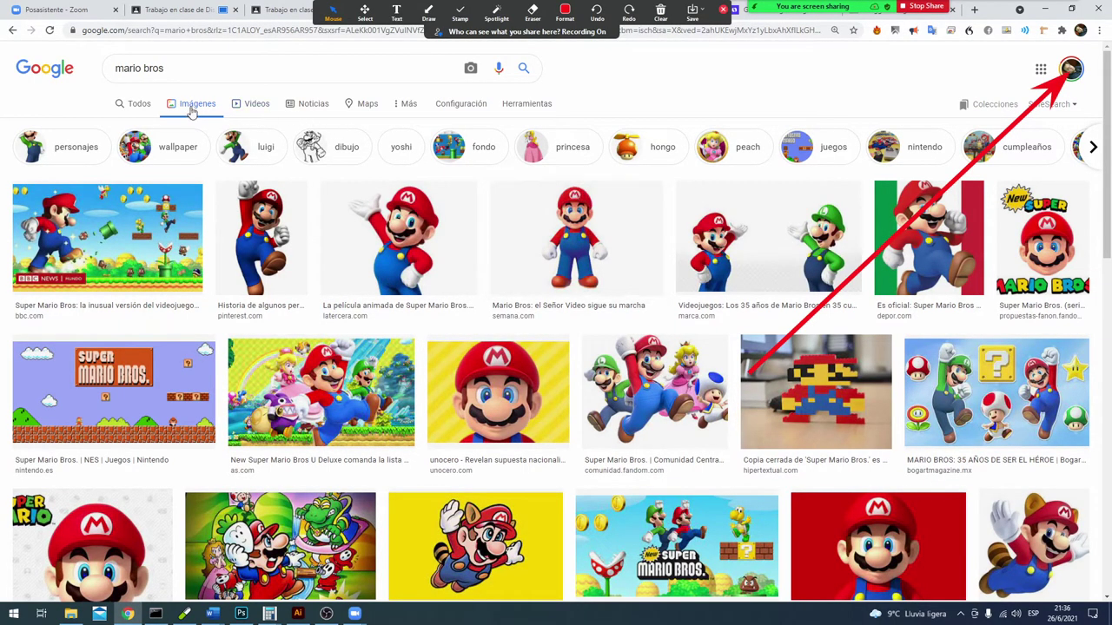
Step: Replace the mario bros search with PLAN and RES queries, clear them, and return to Photoshop
triple_click(90, 62)
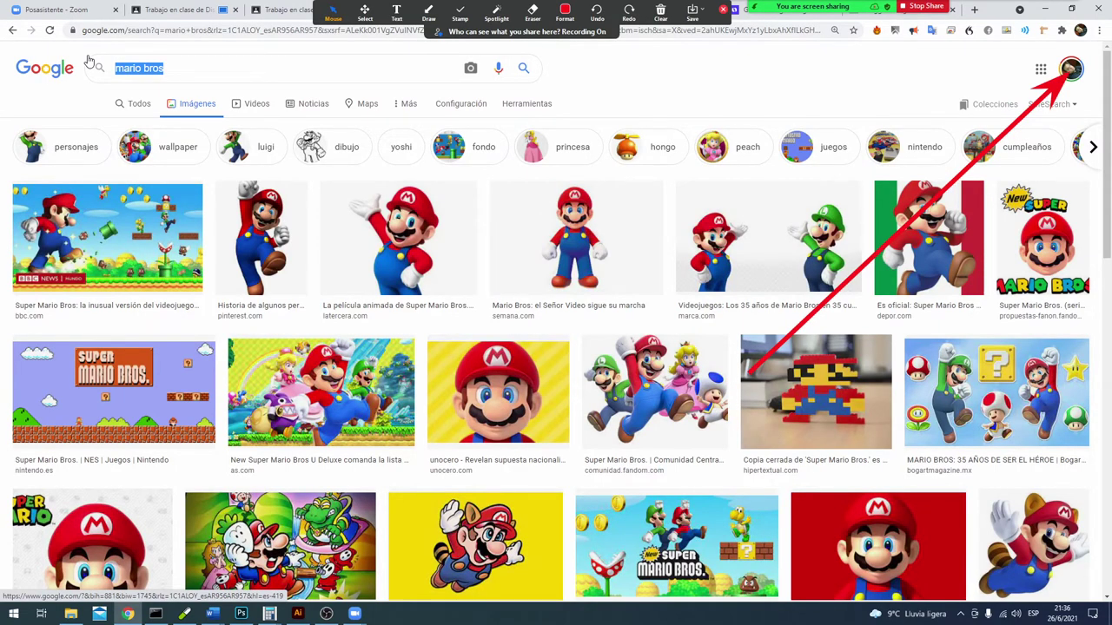
text(PLAN)
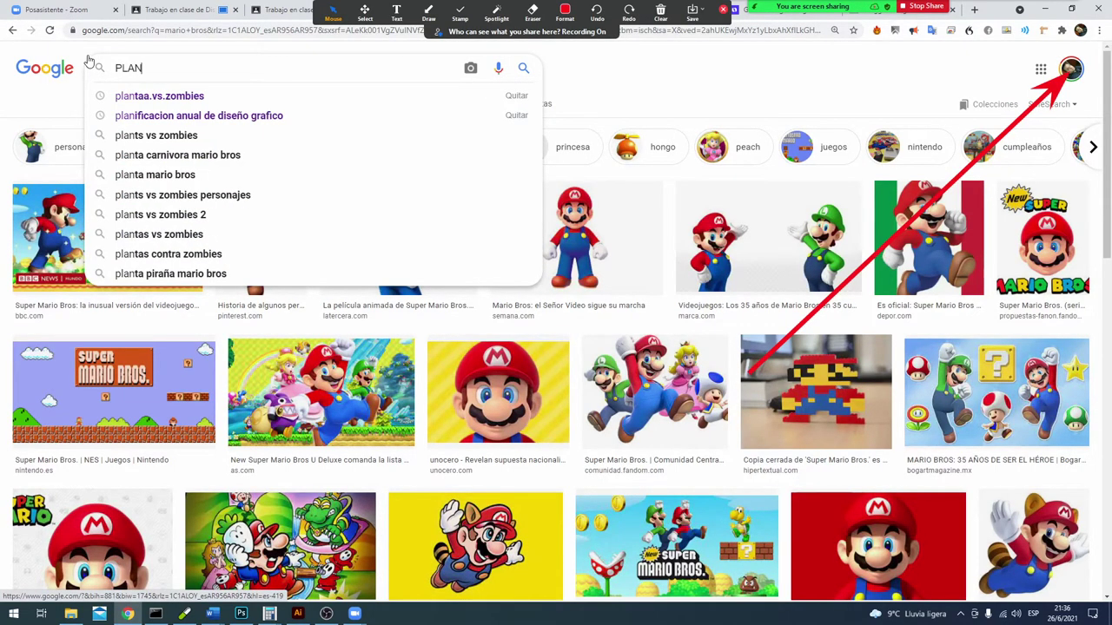
double_click(142, 66)
text(RES)
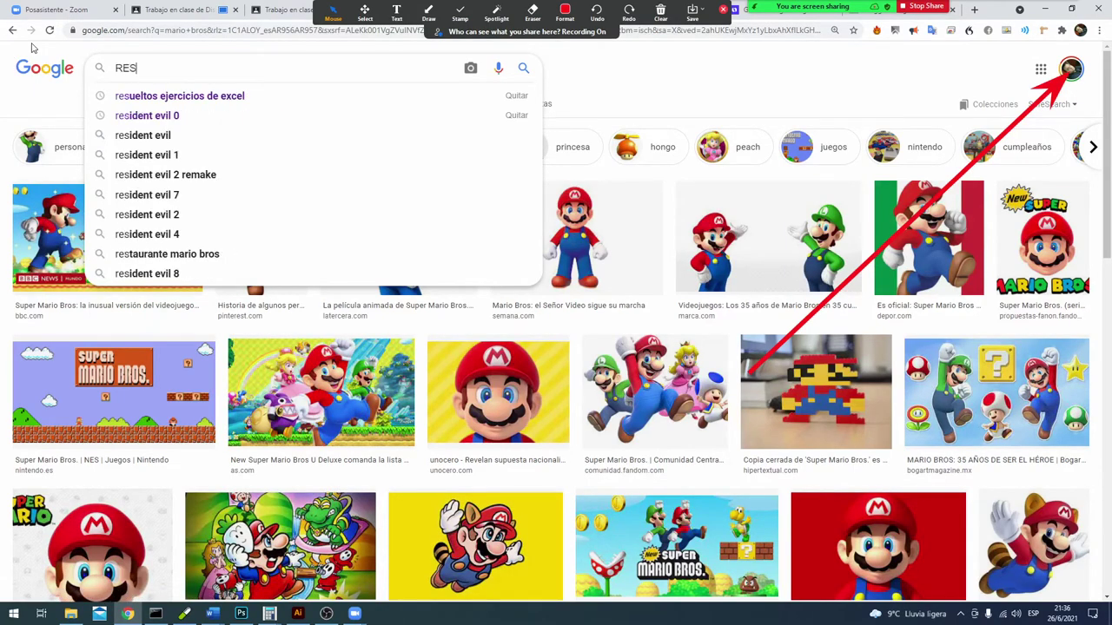
key(BackSpace)
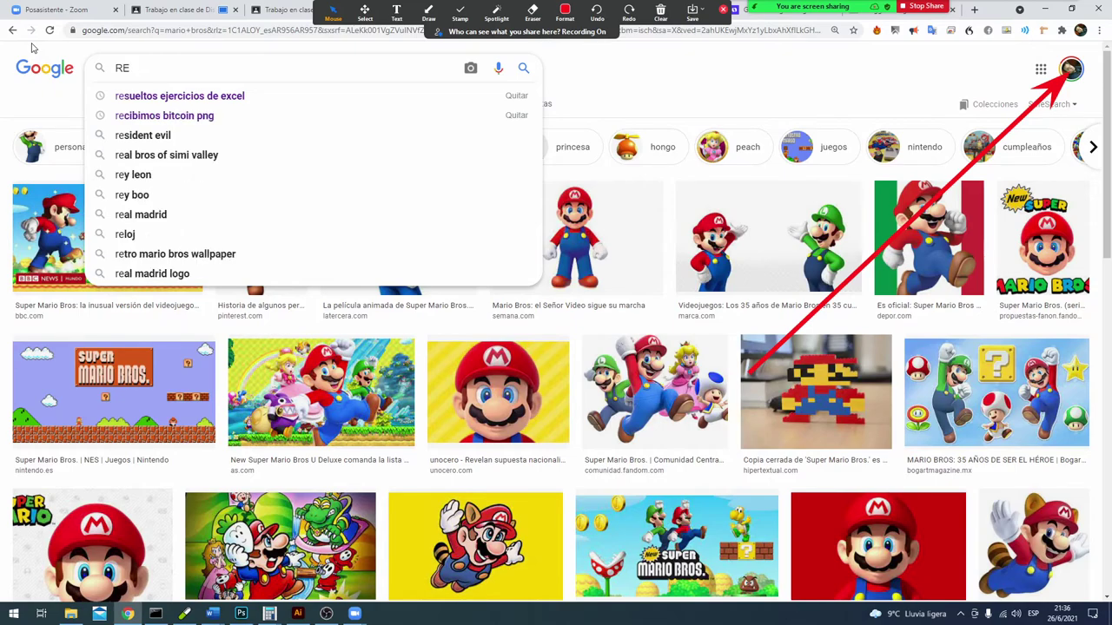
key(BackSpace)
key(BackSpace)
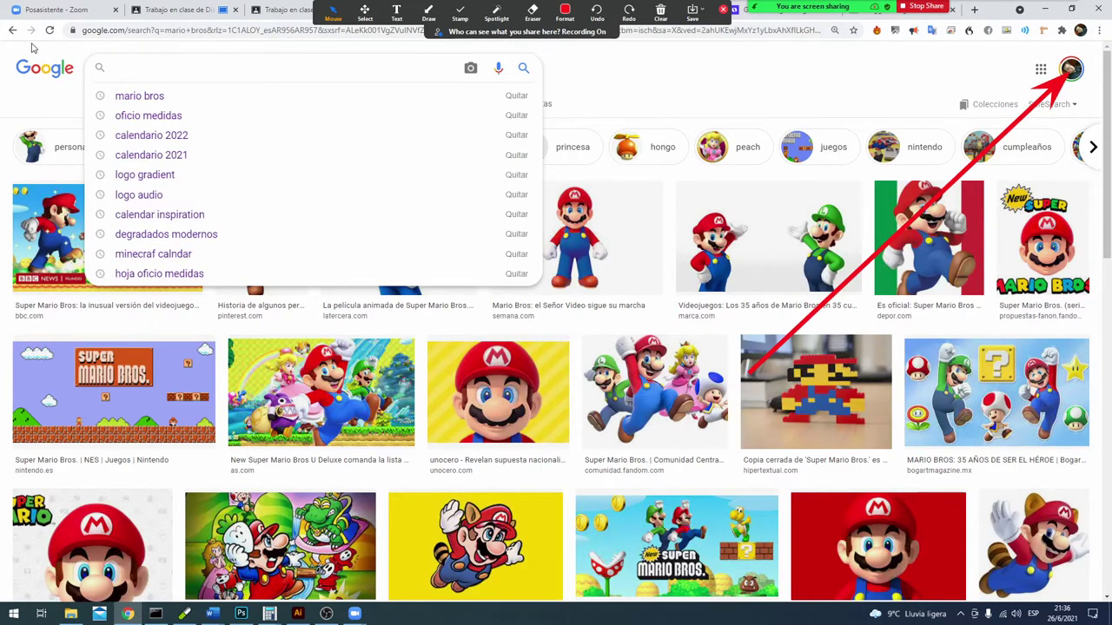
key(alt+Tab)
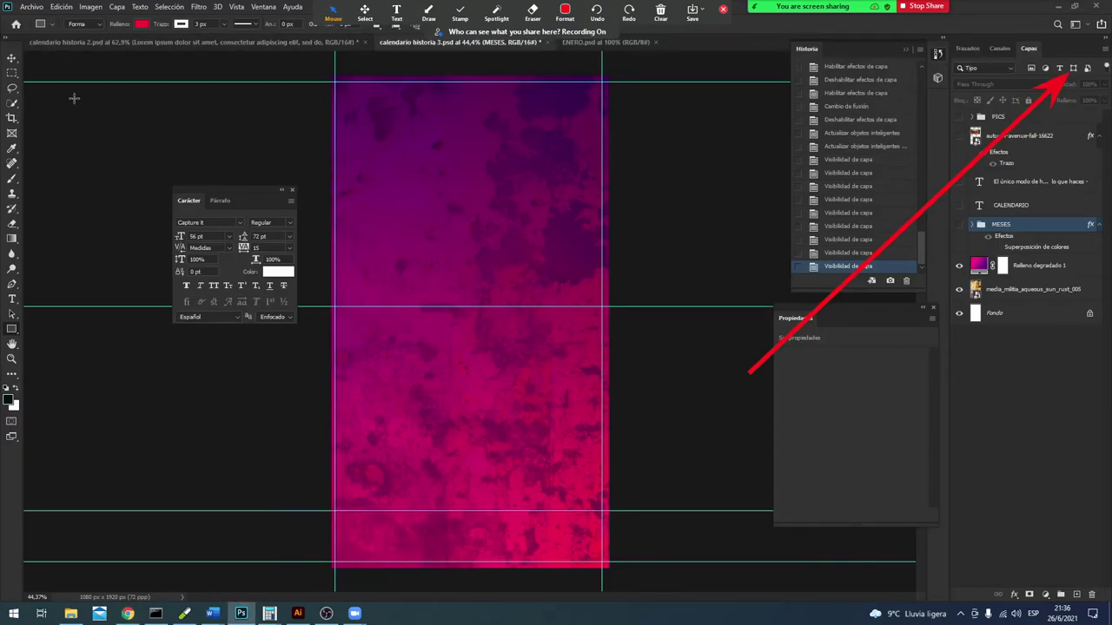
Step: Start placing an embedded image and navigate up to the Imagenes folder
click(13, 60)
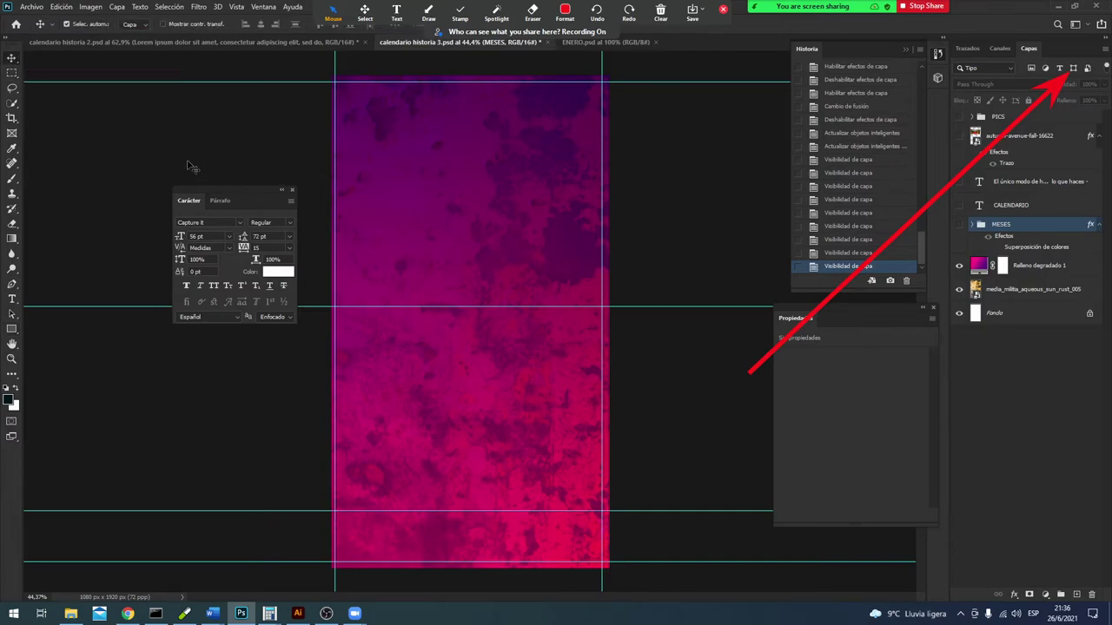
click(31, 7)
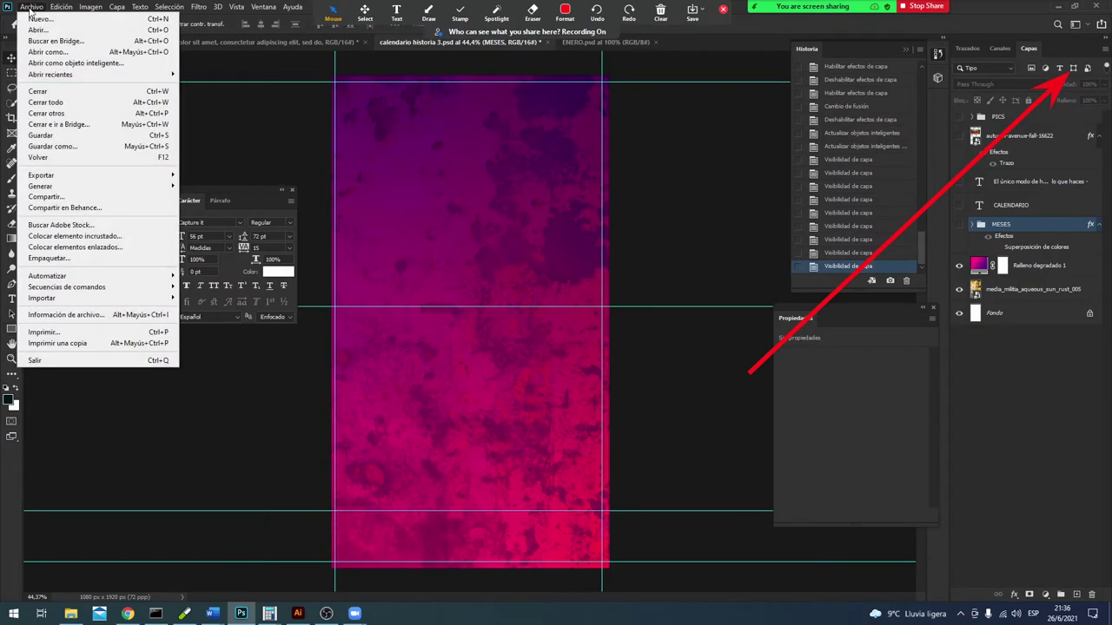
click(161, 236)
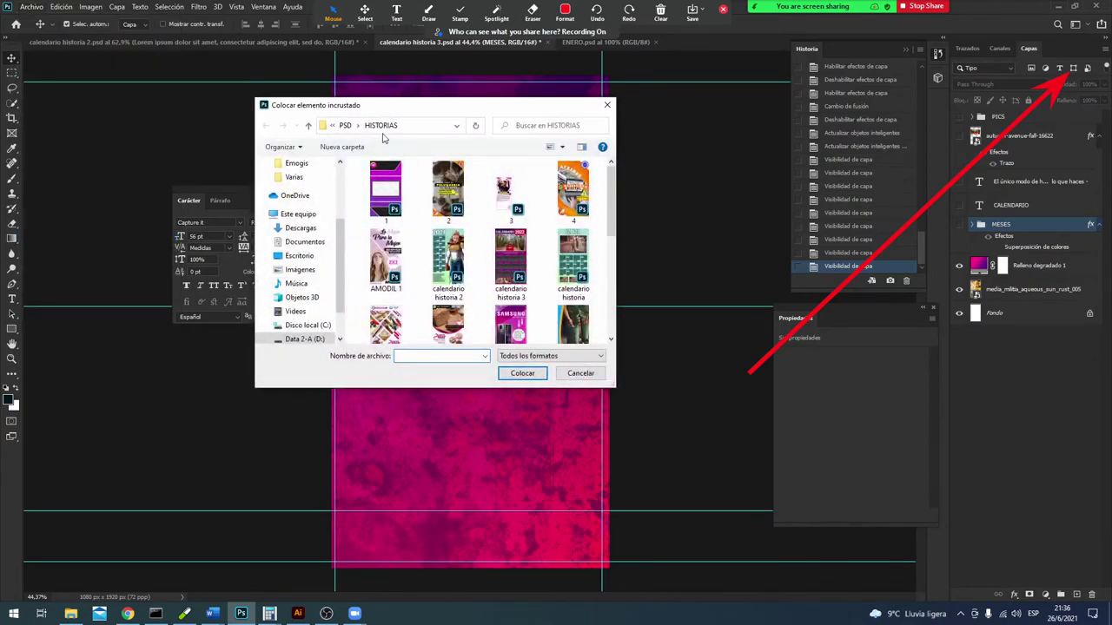
click(332, 127)
click(332, 126)
click(344, 129)
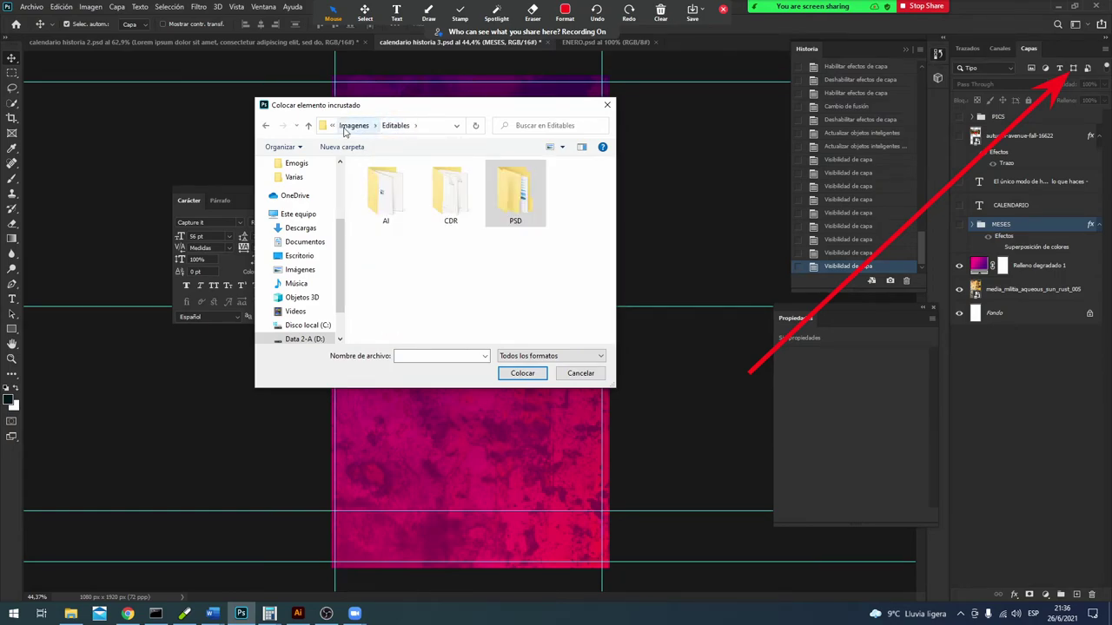
click(345, 128)
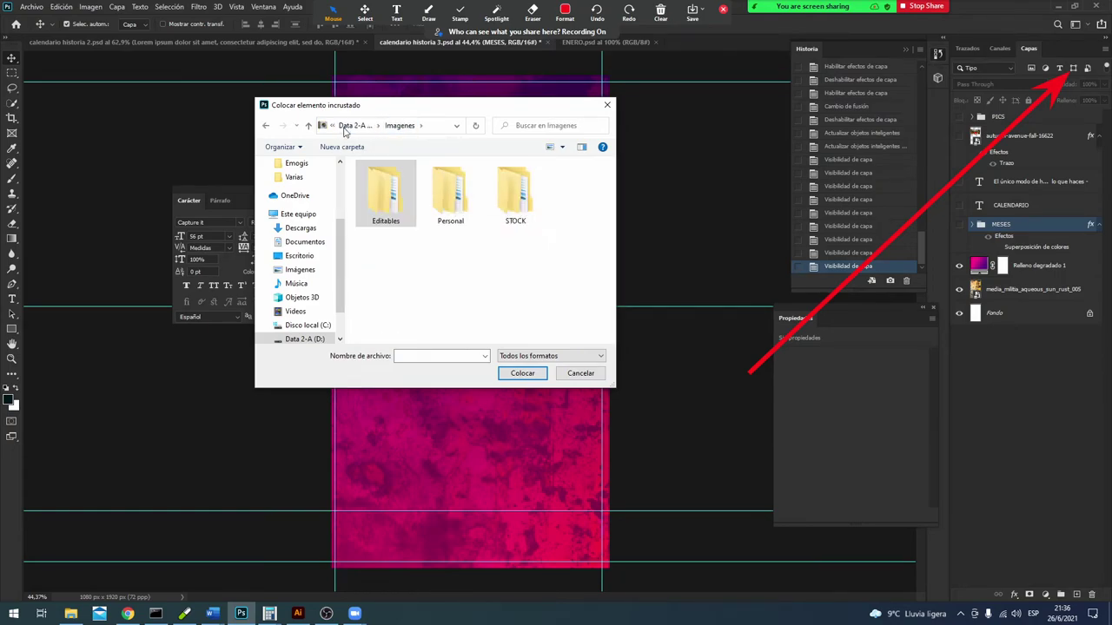
Step: Browse STOCK > Transparentes > ANIME and place the Farmer-randy image
double_click(510, 191)
scroll(521, 261, down, 1)
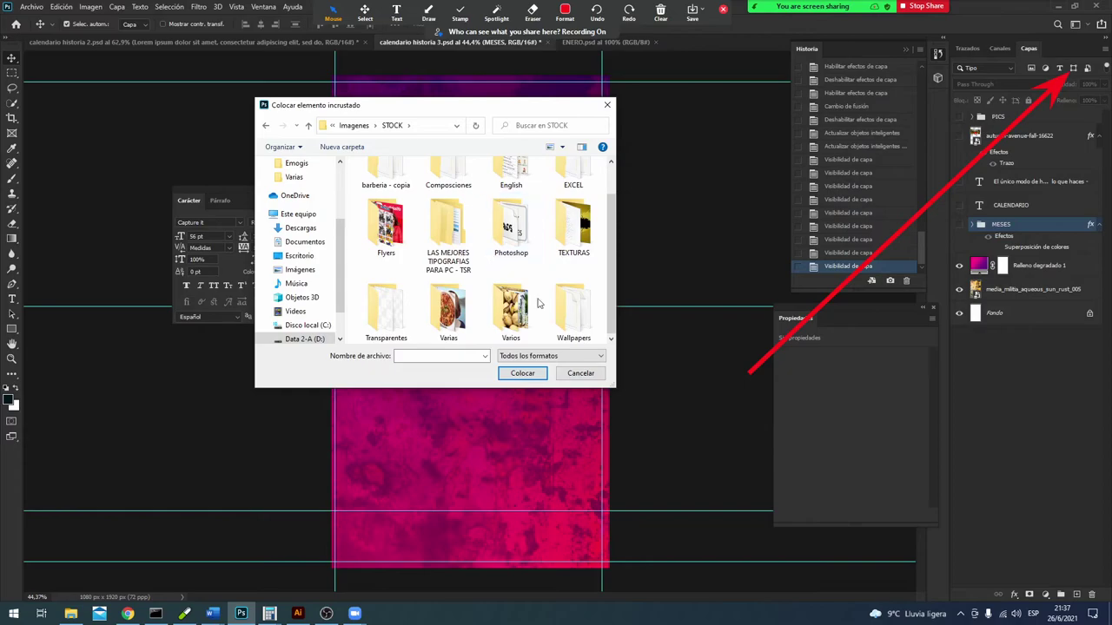
double_click(570, 328)
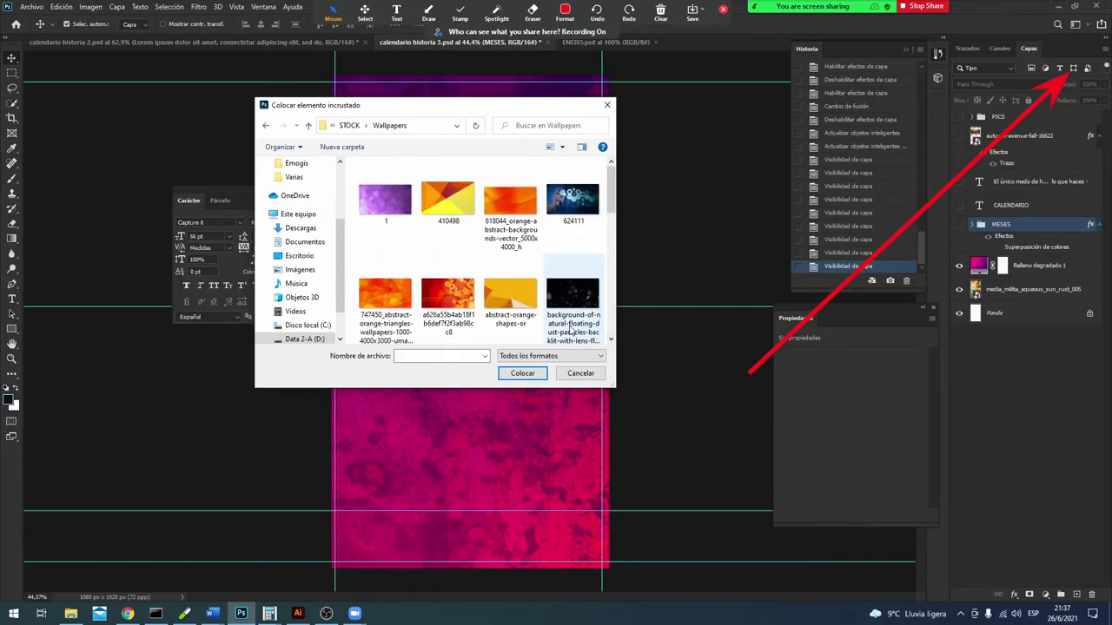
click(266, 125)
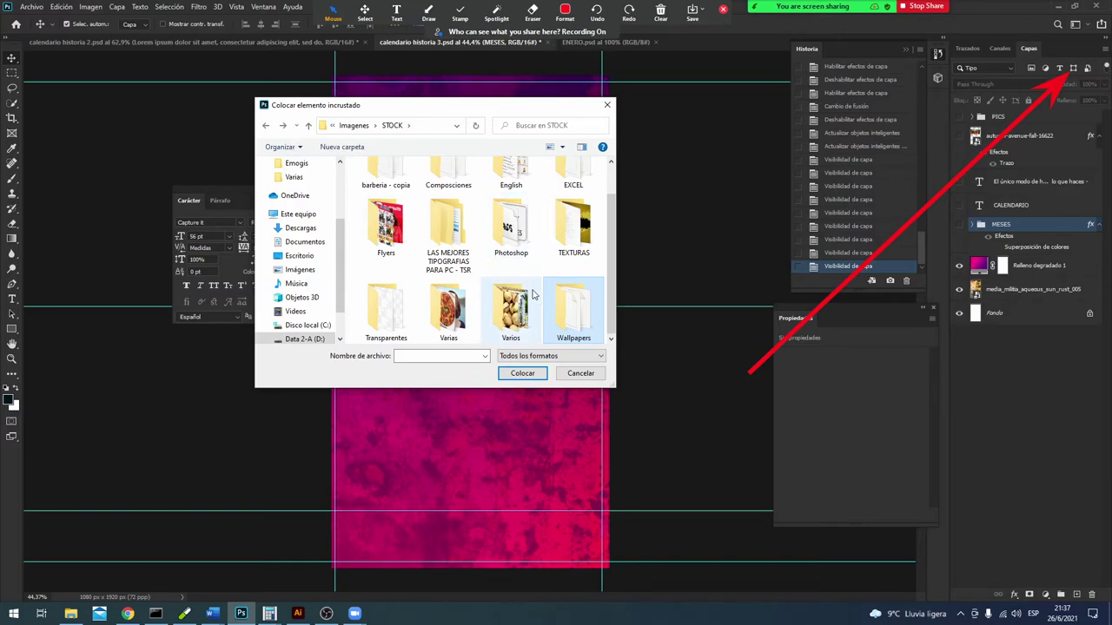
double_click(387, 311)
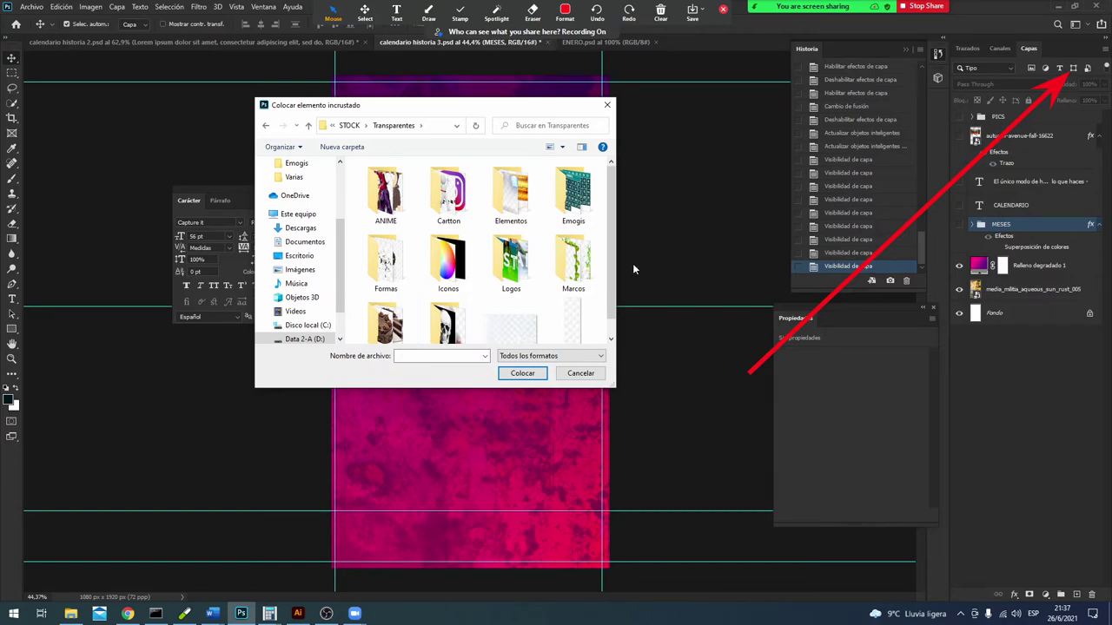
double_click(574, 200)
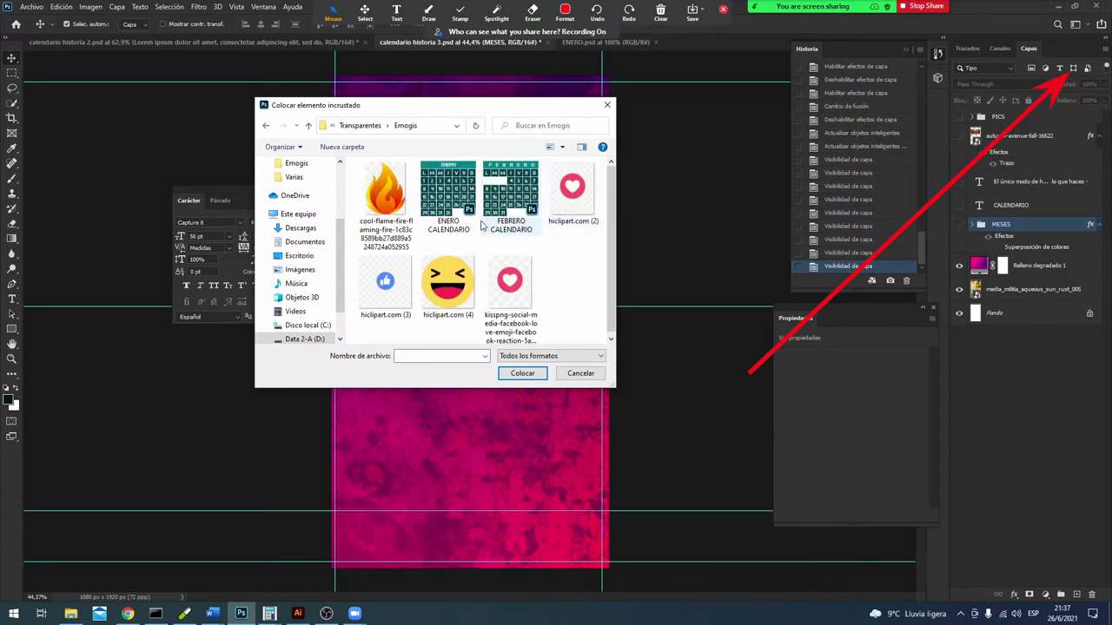
click(266, 125)
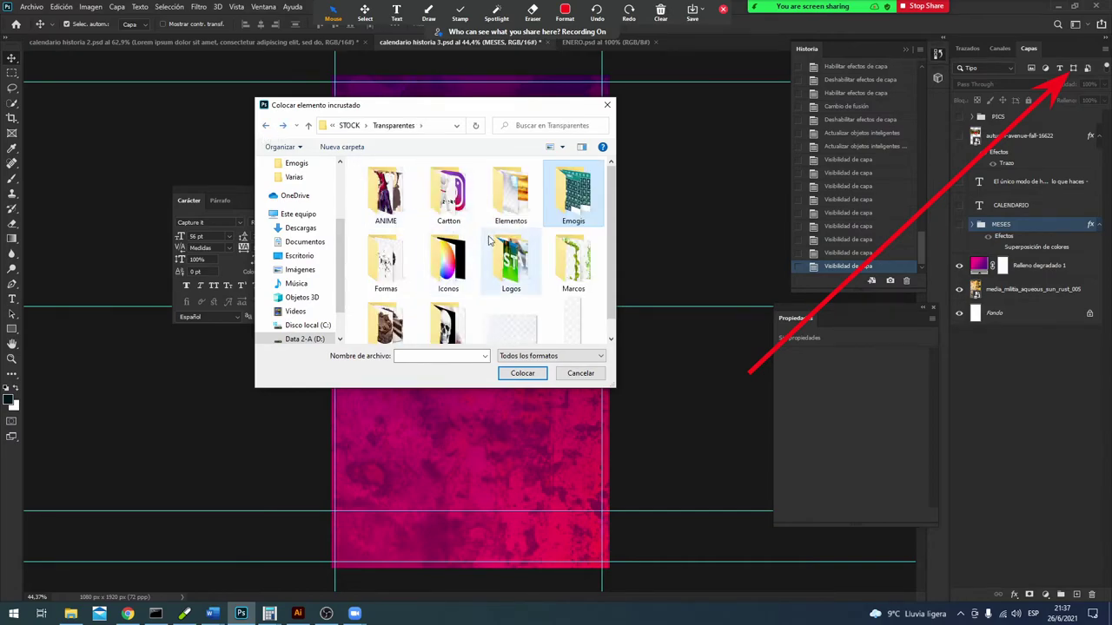
double_click(377, 207)
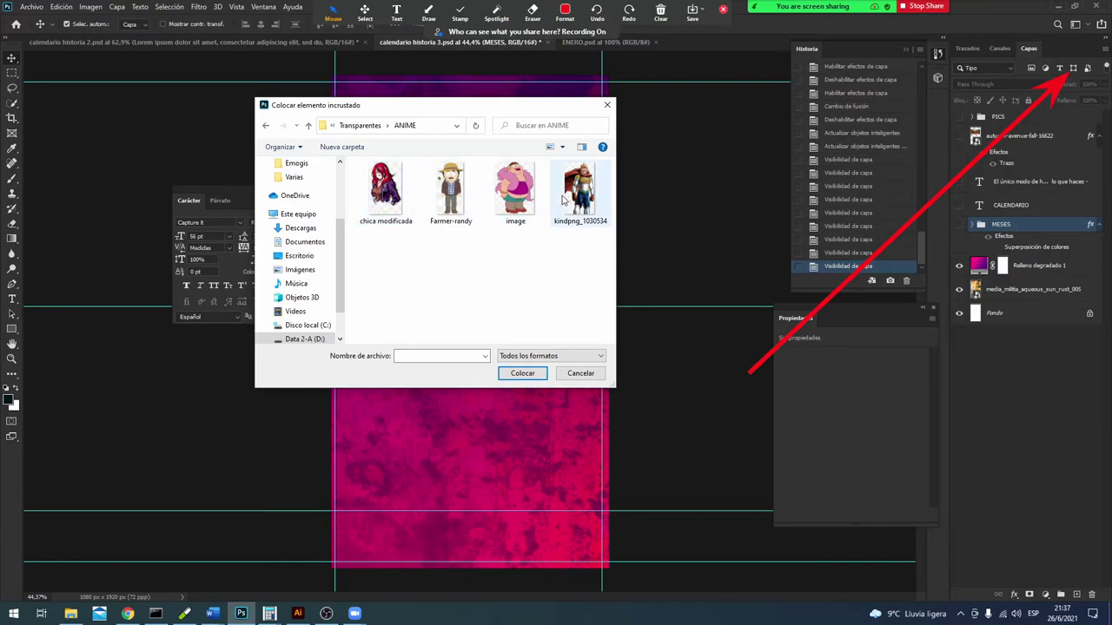
click(454, 205)
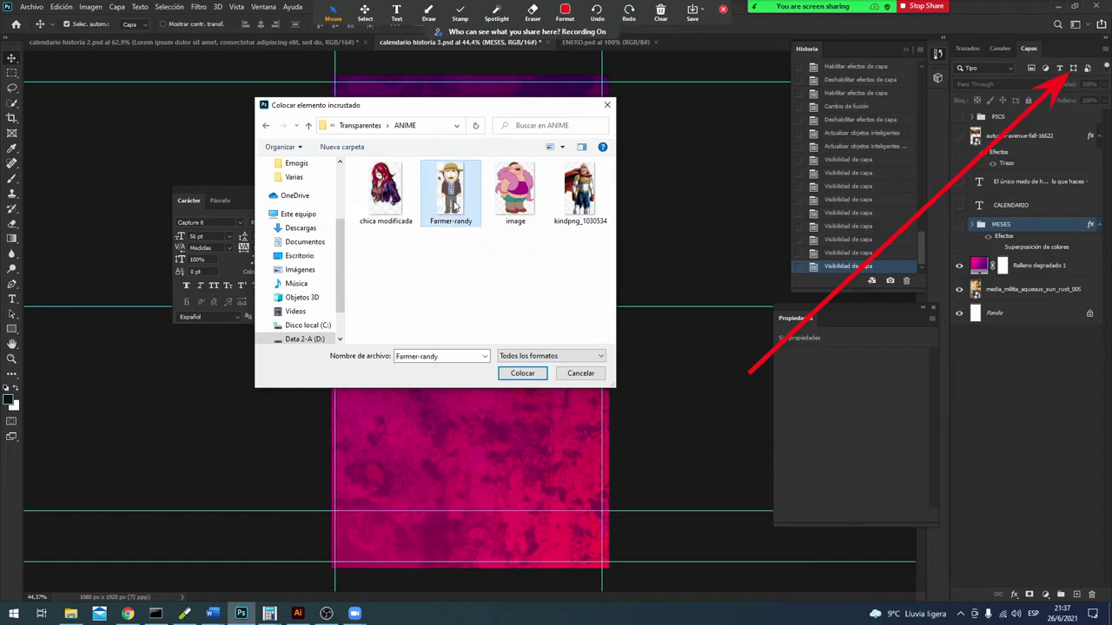
double_click(453, 205)
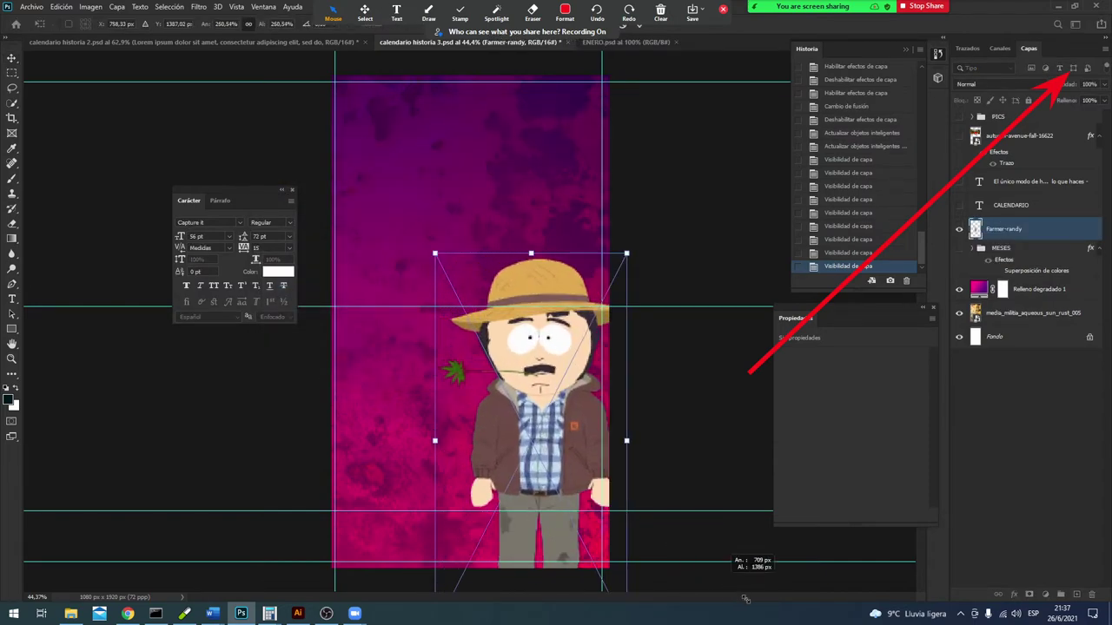
Step: Enlarge and commit the Farmer-randy character, then delete its layer
mouse_move(504, 390)
mouse_down()
mouse_move(549, 494)
mouse_move(545, 470)
mouse_up()
drag(660, 231, 731, 90)
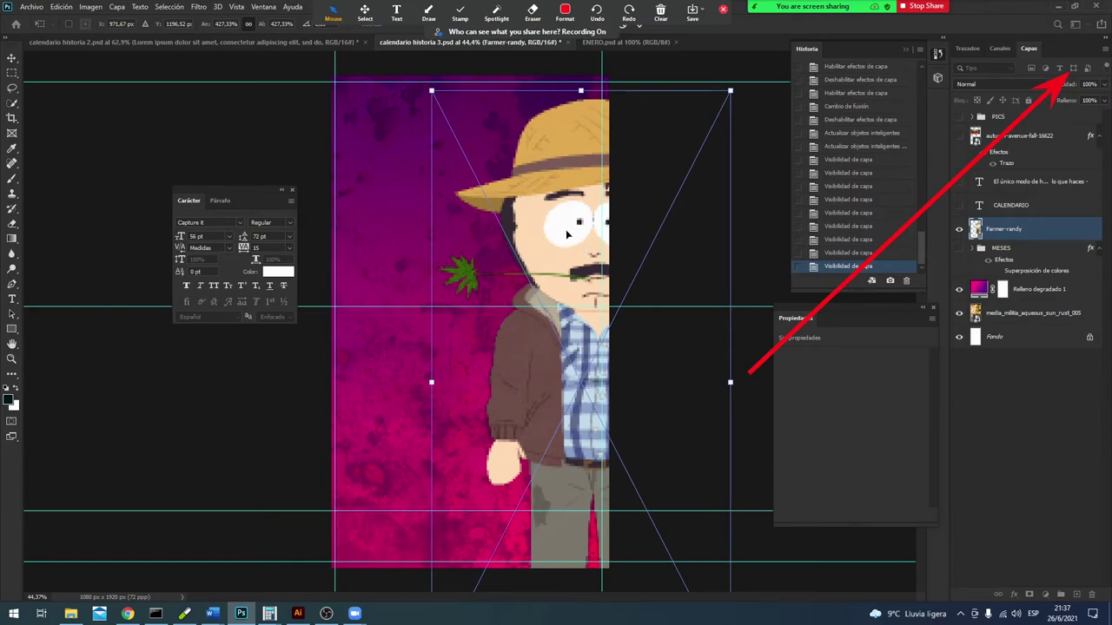
drag(586, 239, 575, 216)
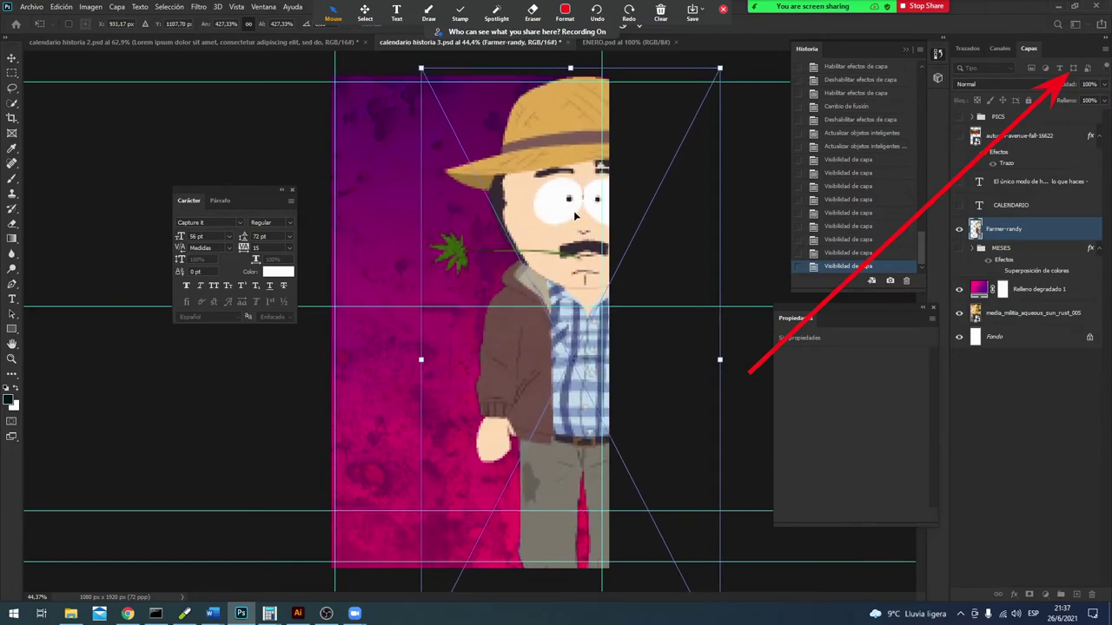
key(Return)
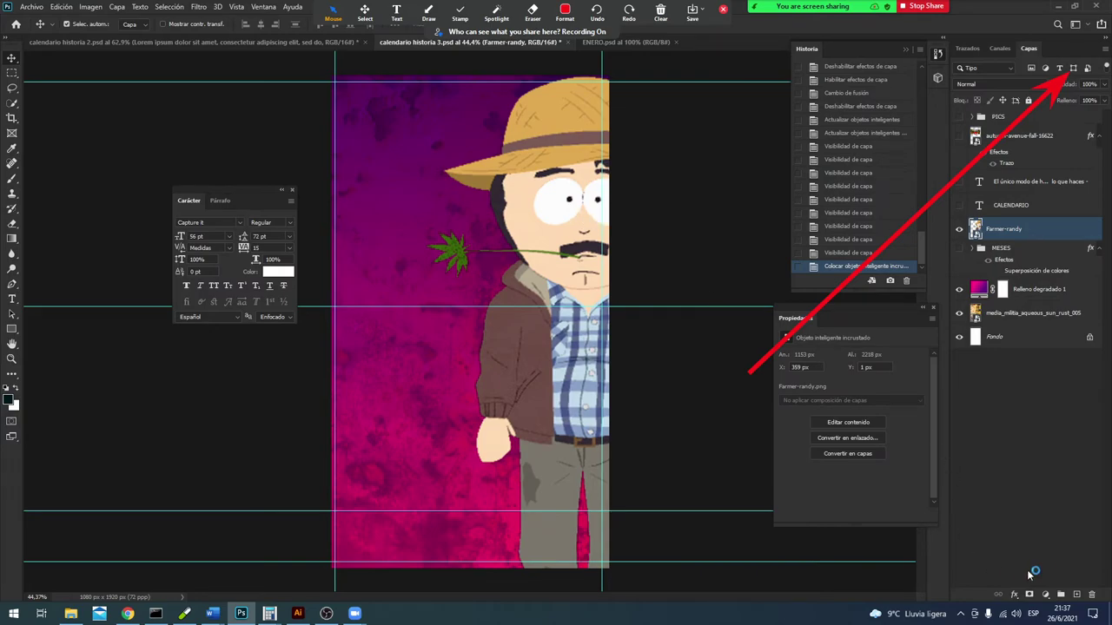
click(1092, 596)
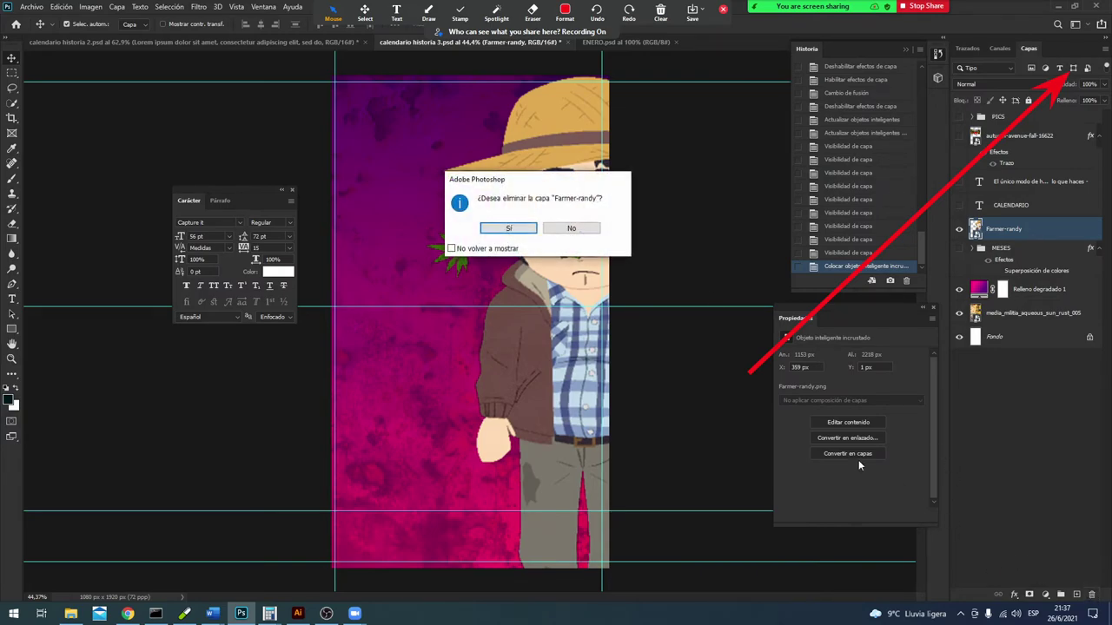
click(526, 231)
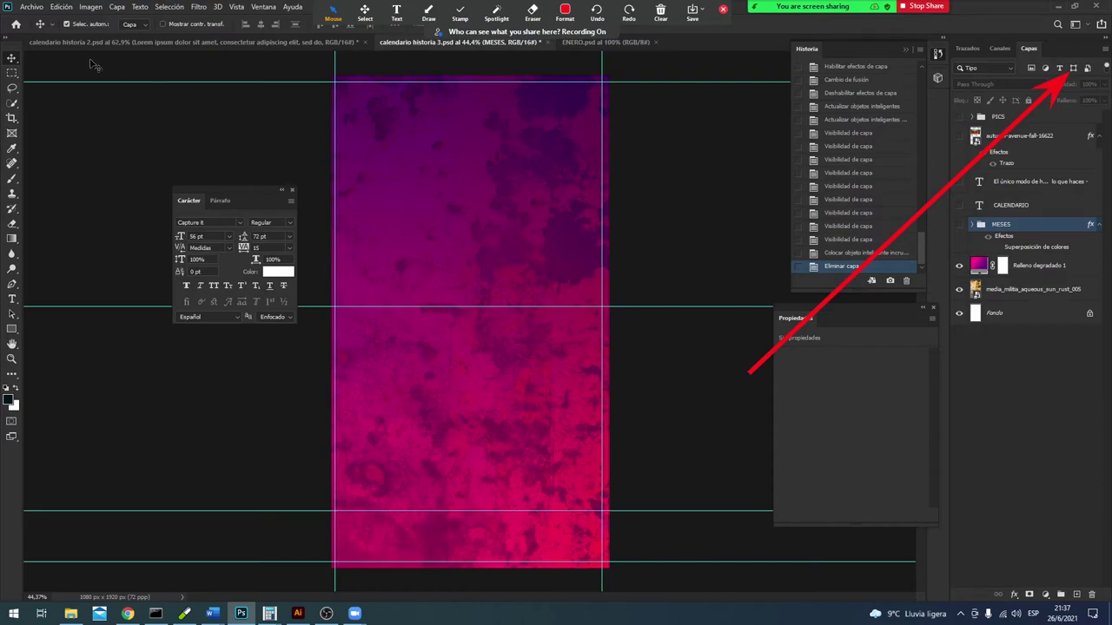
Step: Place the kindpng_1030534 anime character image on the canvas
click(31, 7)
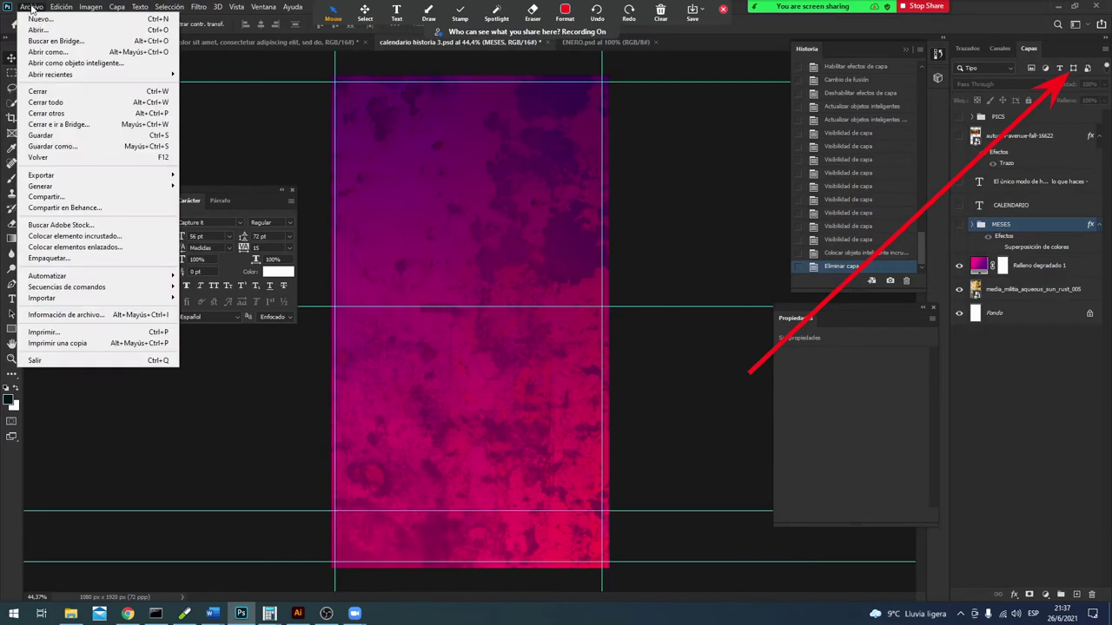
click(134, 232)
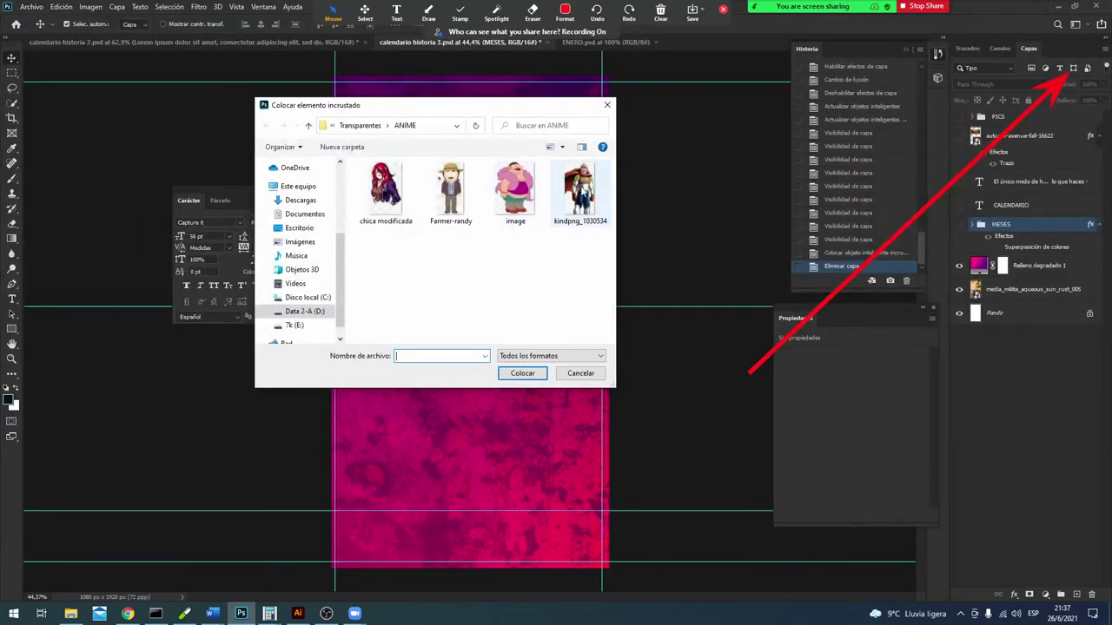
double_click(576, 198)
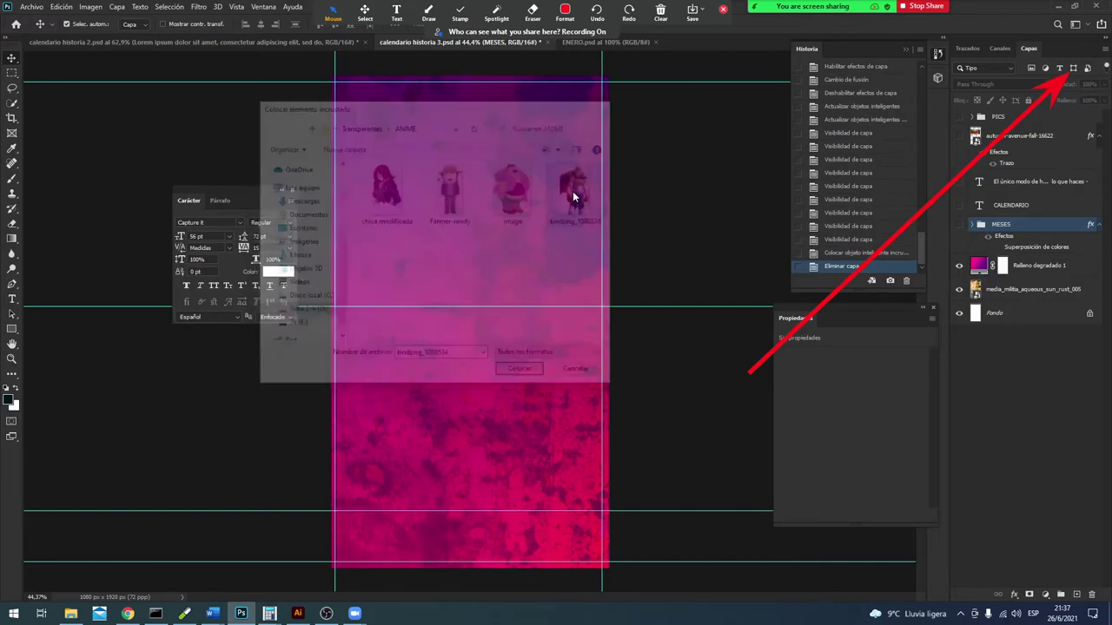
drag(523, 325, 541, 324)
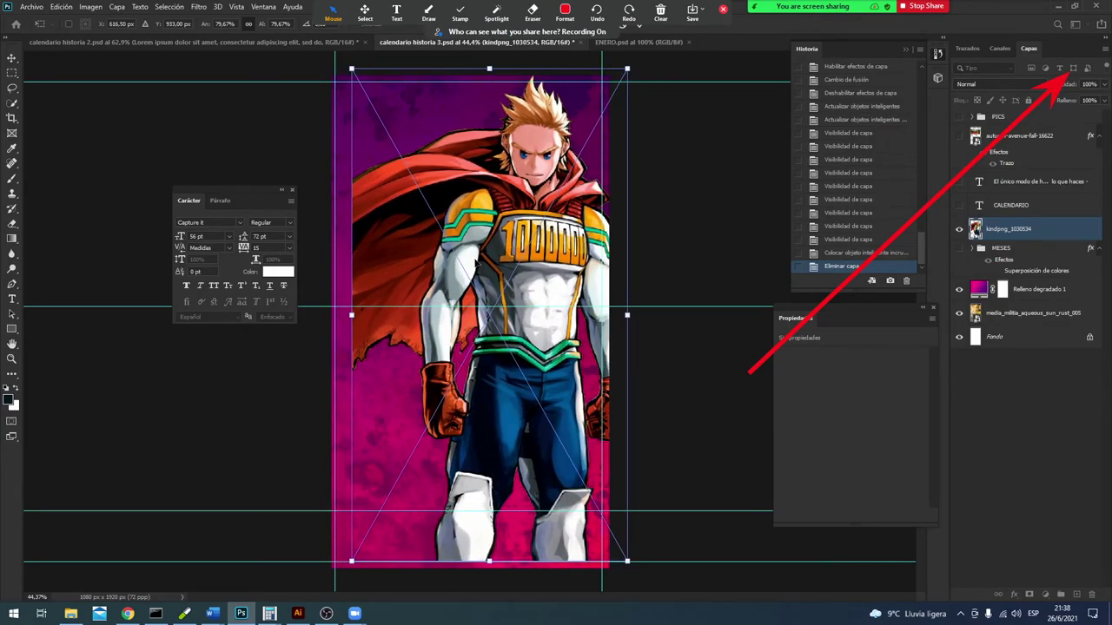
Step: Flip the character horizontally, move it down and right, and commit it
right_click(475, 261)
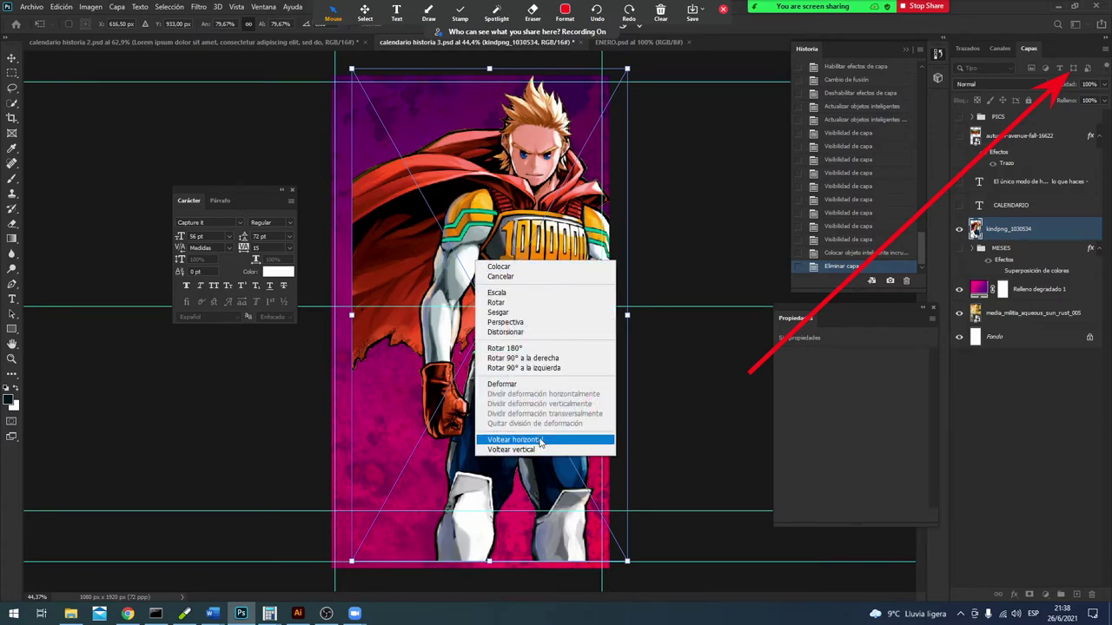
click(540, 440)
drag(501, 415, 559, 422)
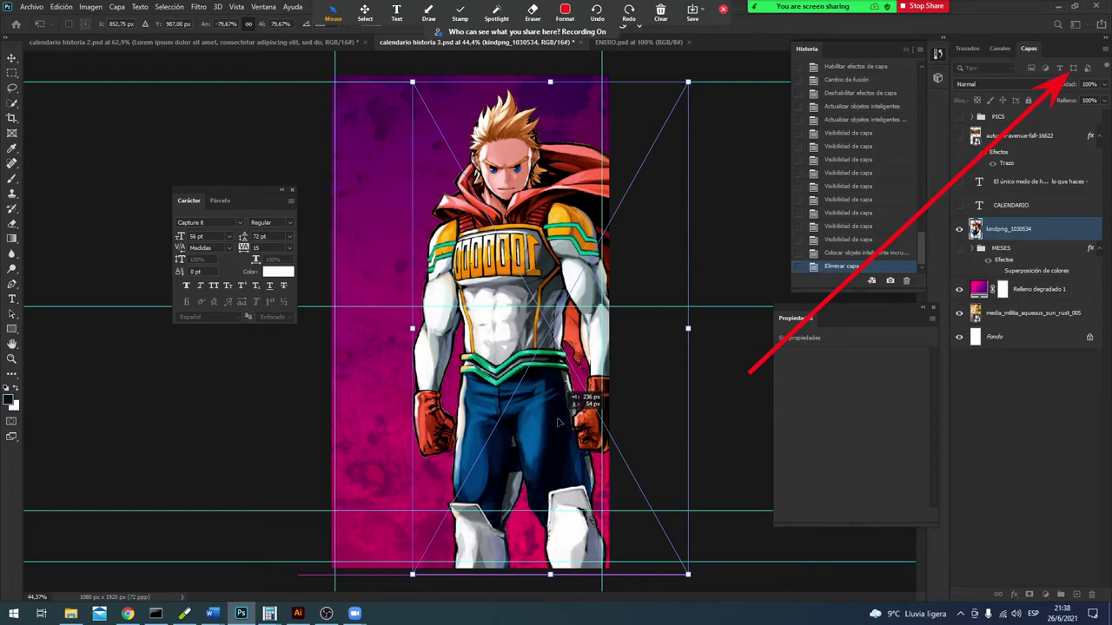
drag(559, 422, 575, 542)
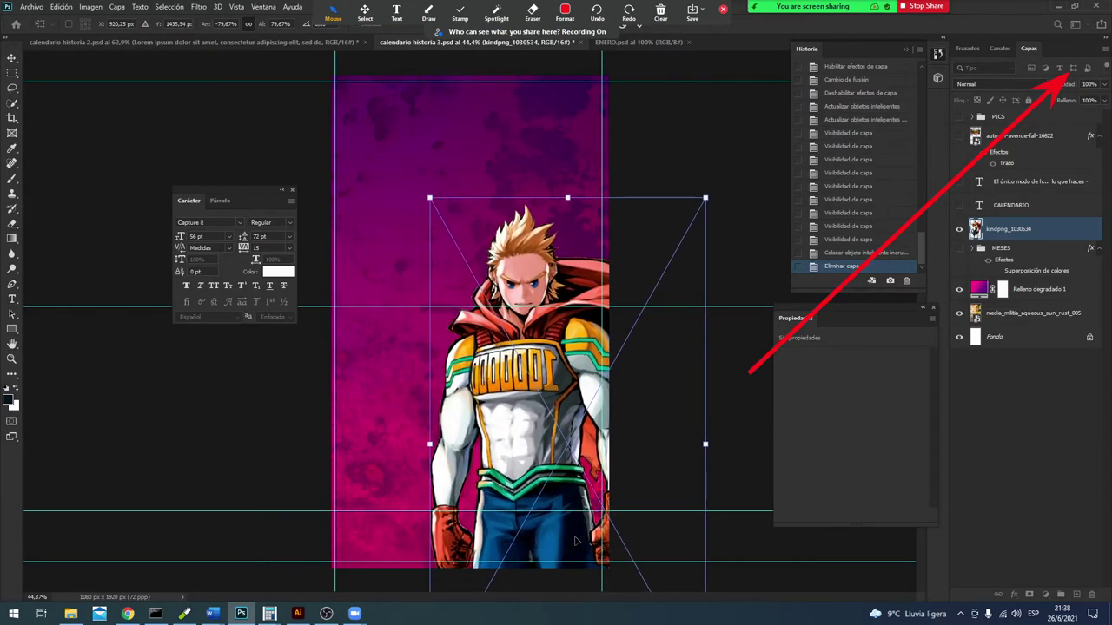
key(Return)
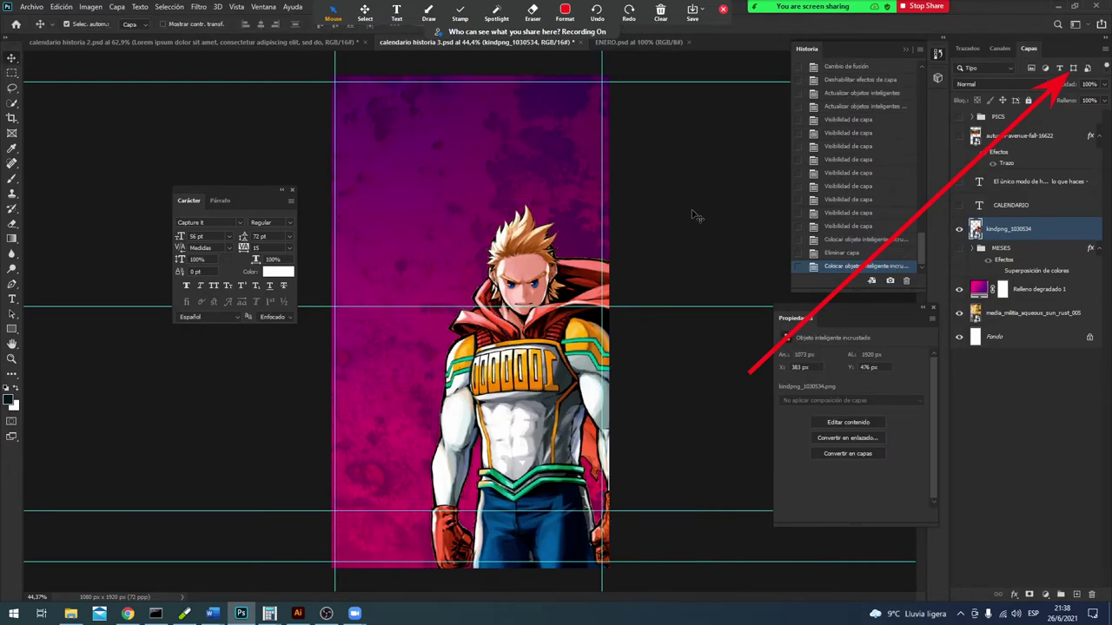
Step: Hide the Relleno degradado 1 gradient and start placing an embedded image from Imágenes
click(977, 294)
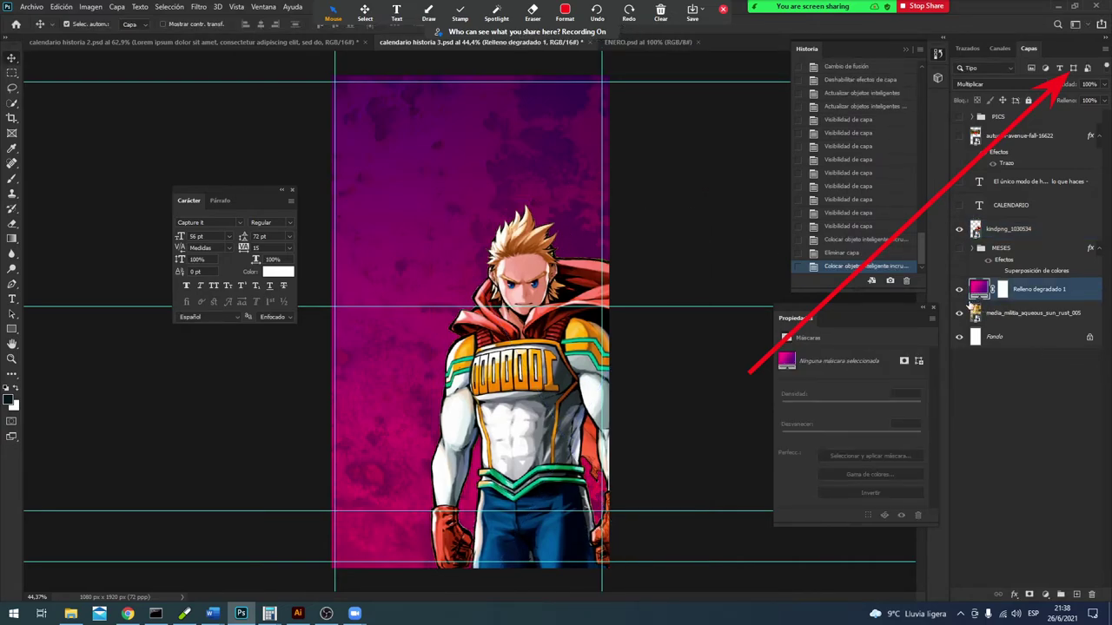
click(959, 289)
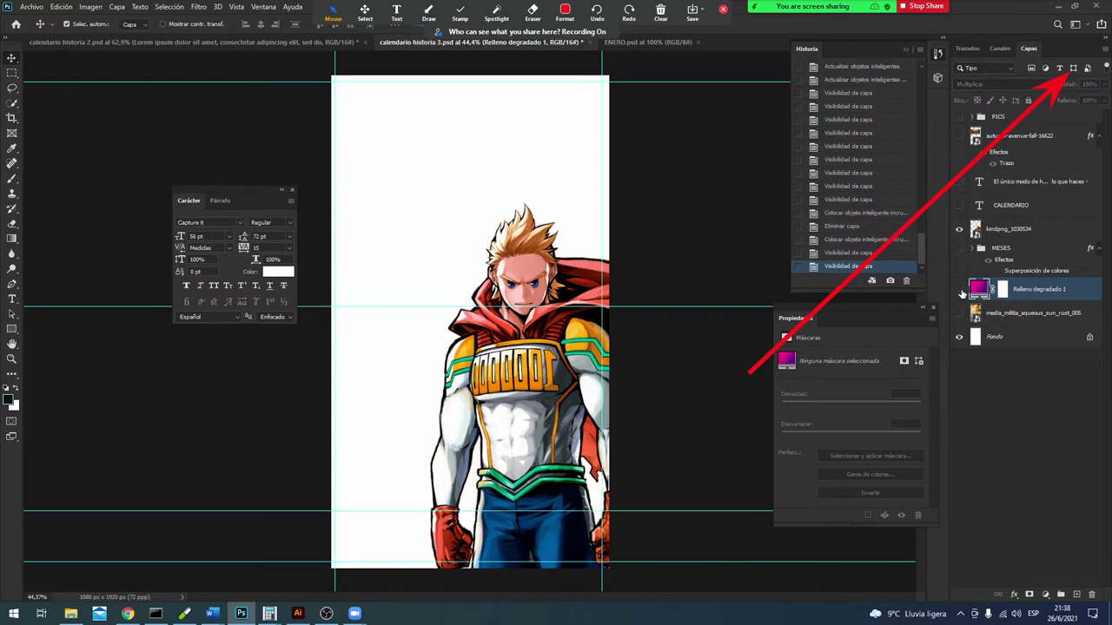
click(31, 6)
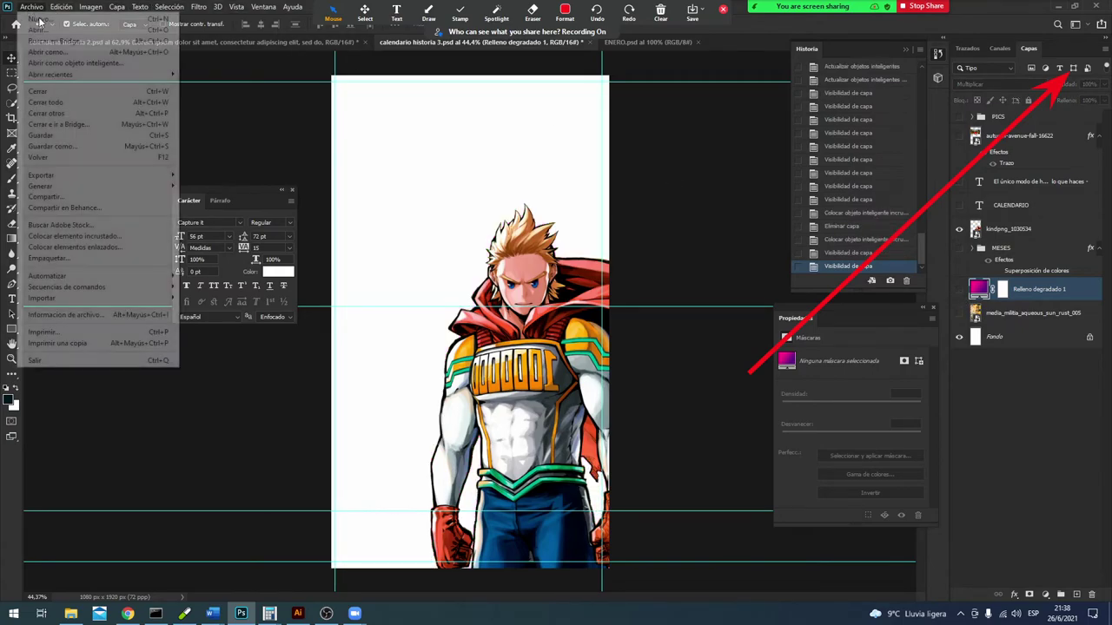
click(103, 235)
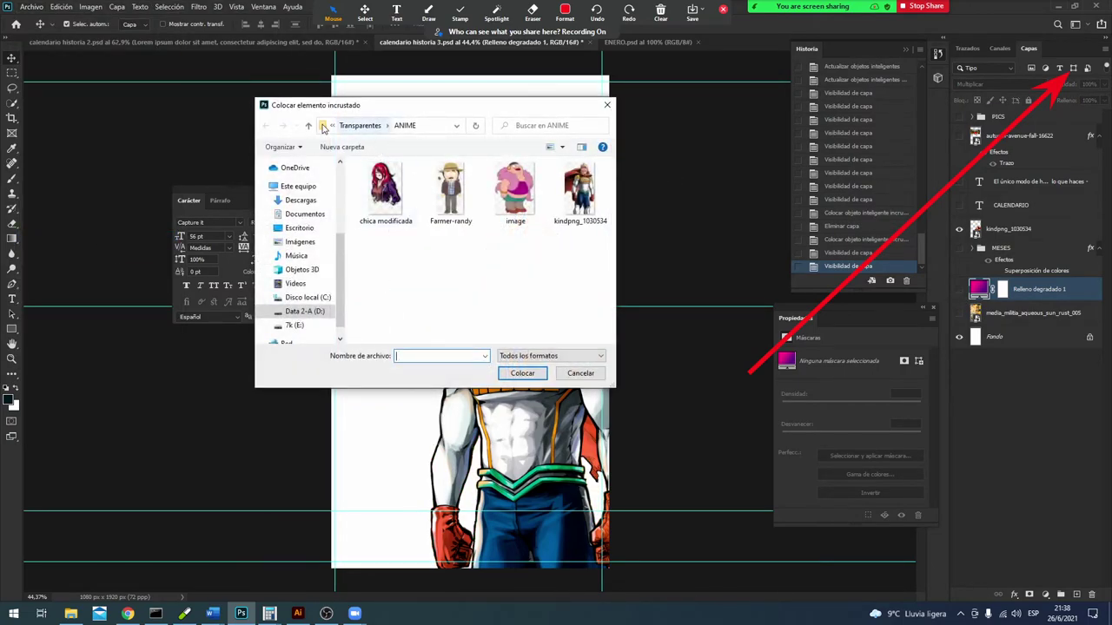
click(332, 130)
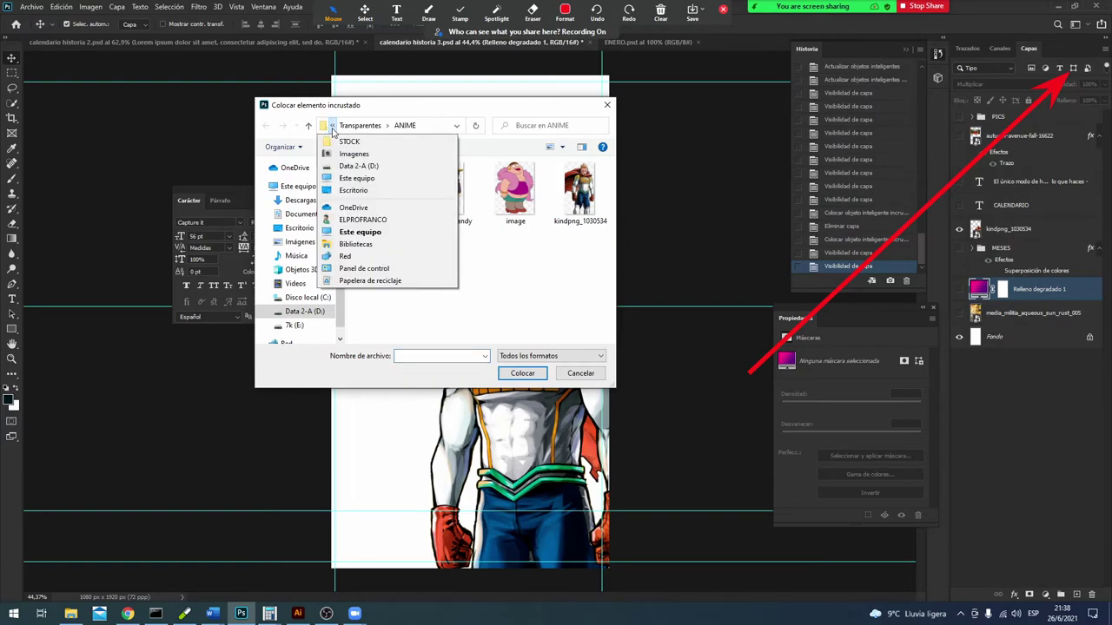
click(356, 153)
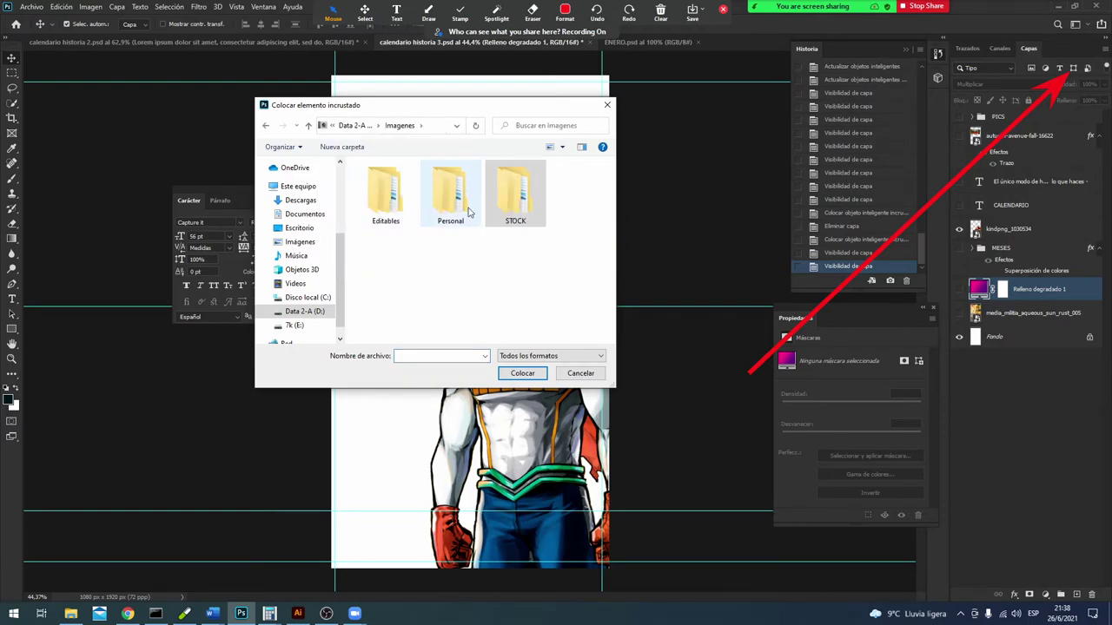
Step: Open STOCK > Varias and scroll through the stock photos
double_click(497, 207)
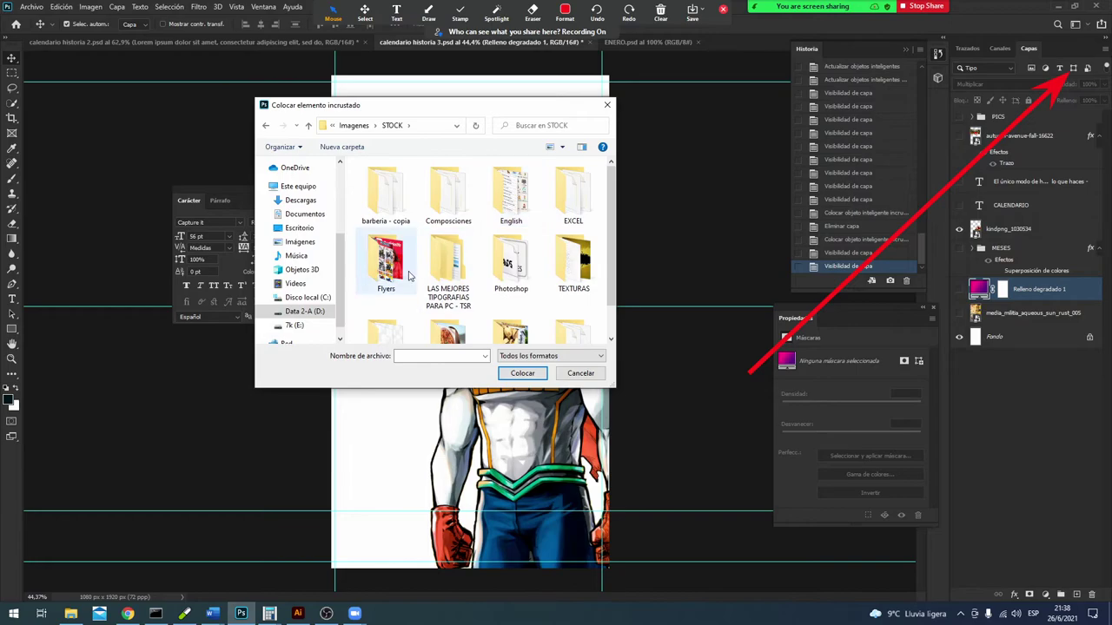
scroll(410, 276, down, 1)
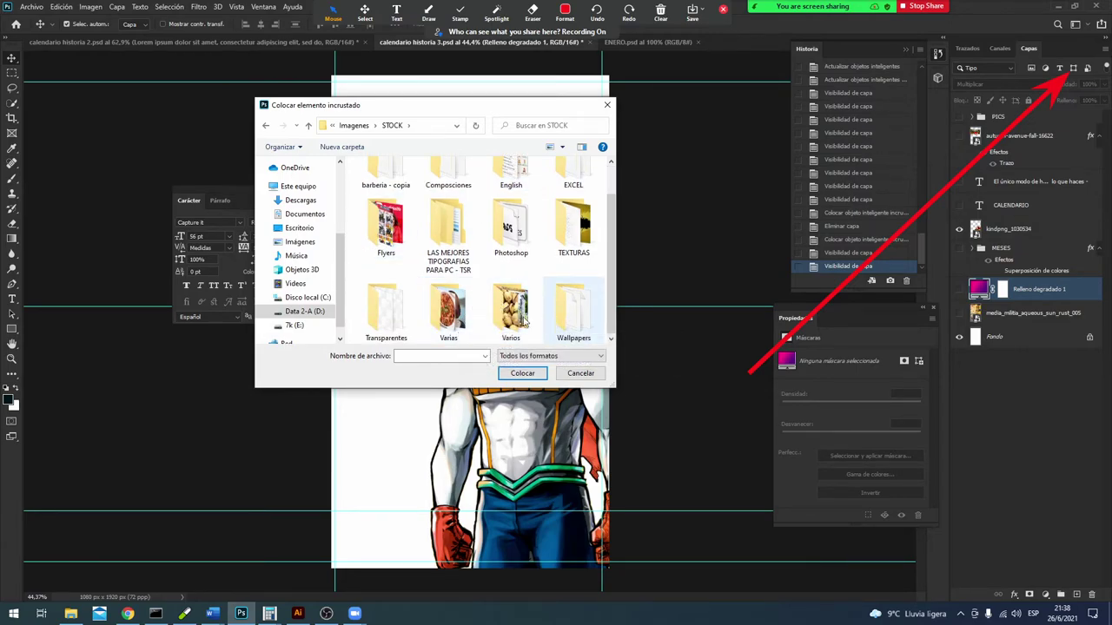
double_click(473, 319)
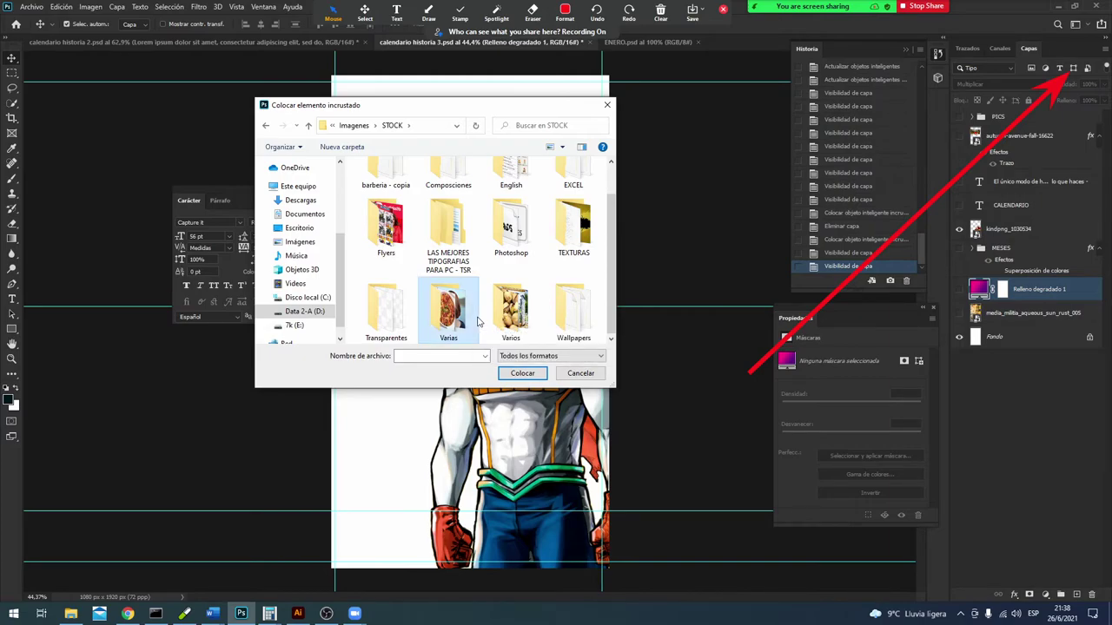
scroll(374, 236, down, 2)
scroll(374, 236, down, 2)
scroll(382, 243, down, 2)
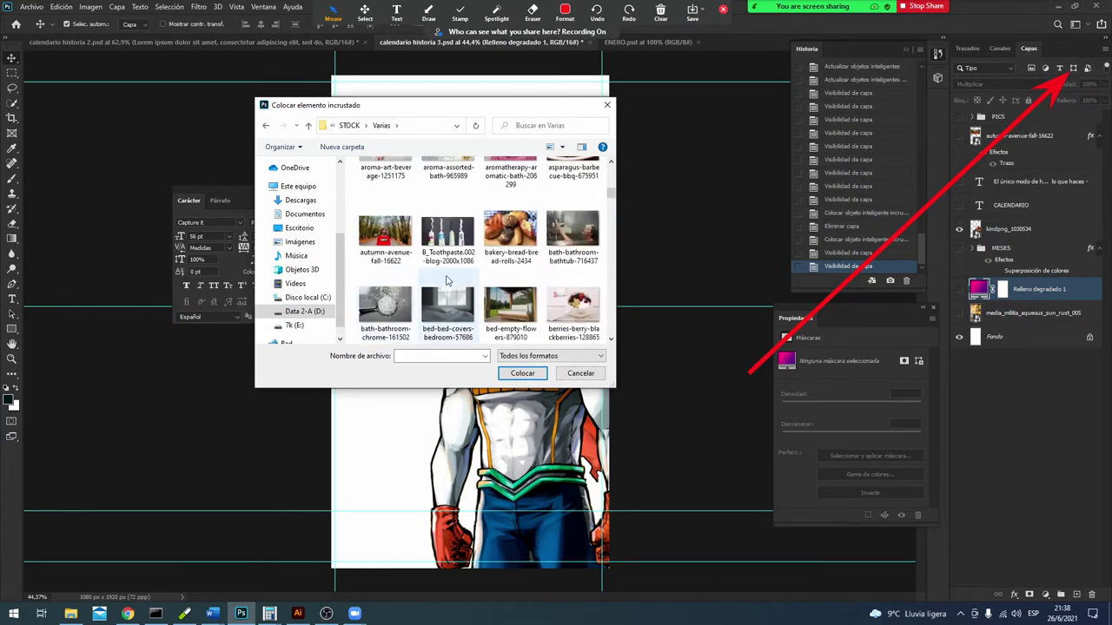
scroll(417, 261, down, 2)
scroll(460, 283, down, 2)
scroll(462, 283, down, 2)
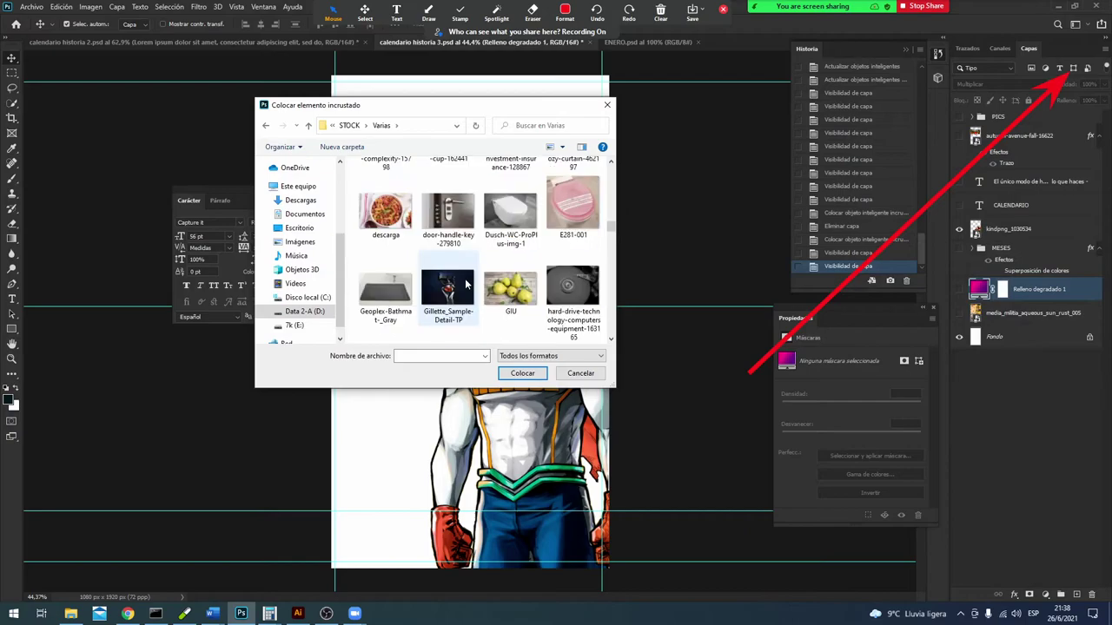
scroll(465, 283, down, 2)
scroll(468, 284, down, 2)
scroll(470, 283, down, 2)
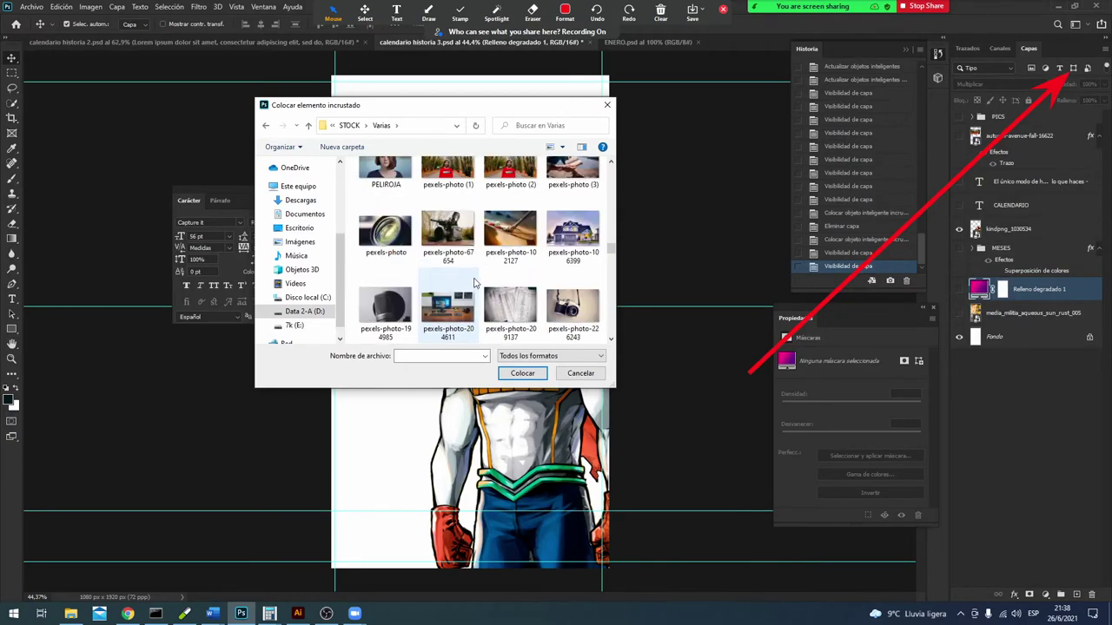
scroll(472, 283, down, 2)
scroll(474, 283, down, 2)
scroll(474, 283, up, 1)
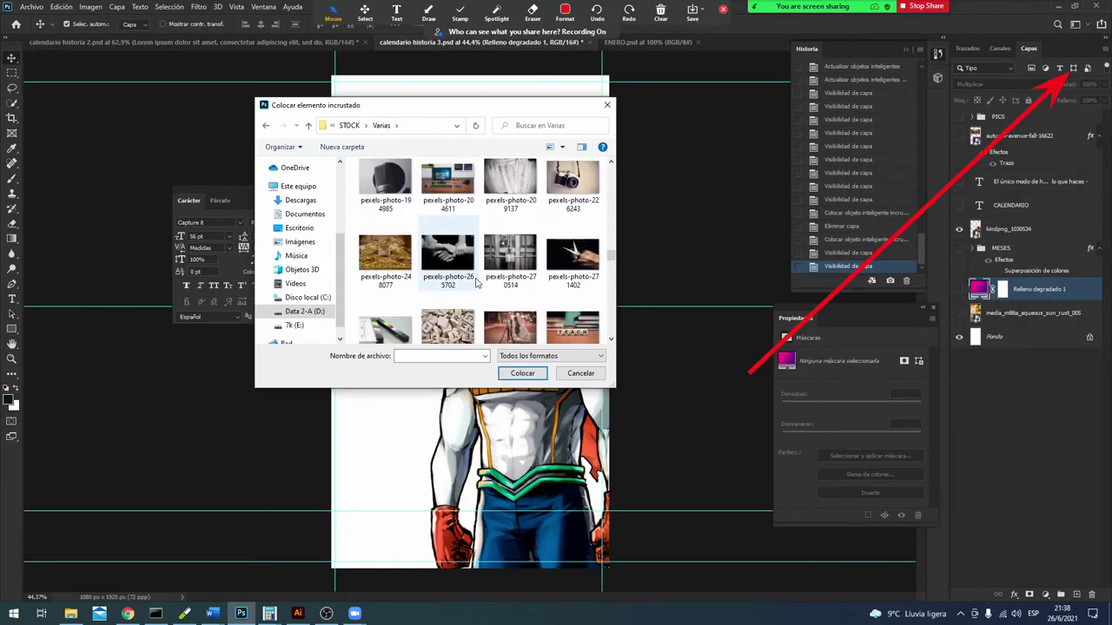
mouse_move(385, 253)
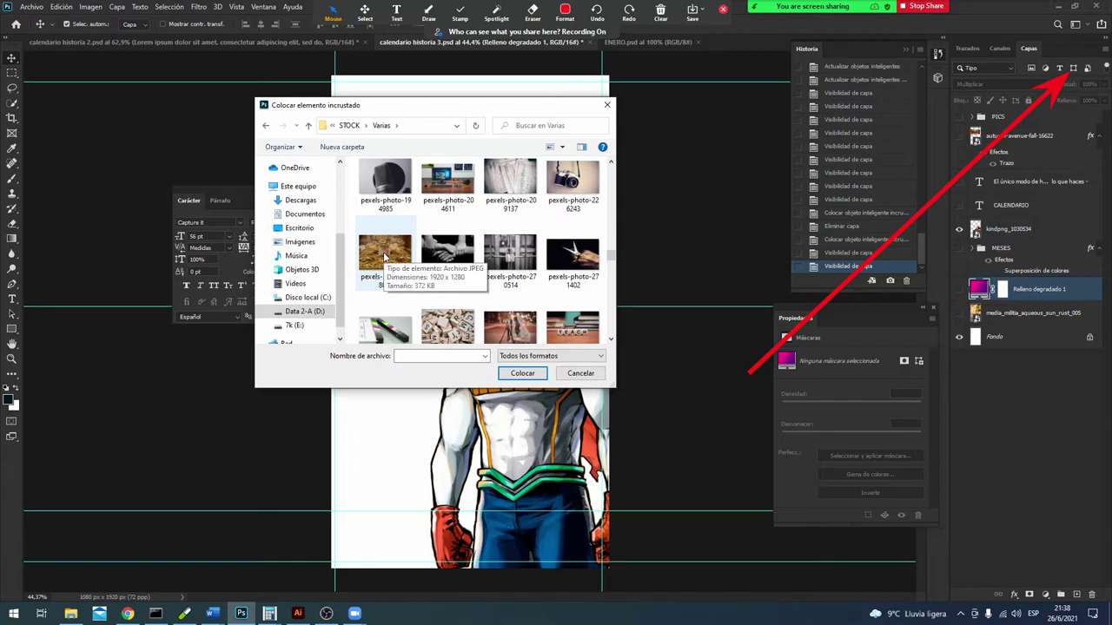
Step: Place pexels-photo-248077, rotate it about 90° to portrait, and scale it to fill the canvas
double_click(385, 255)
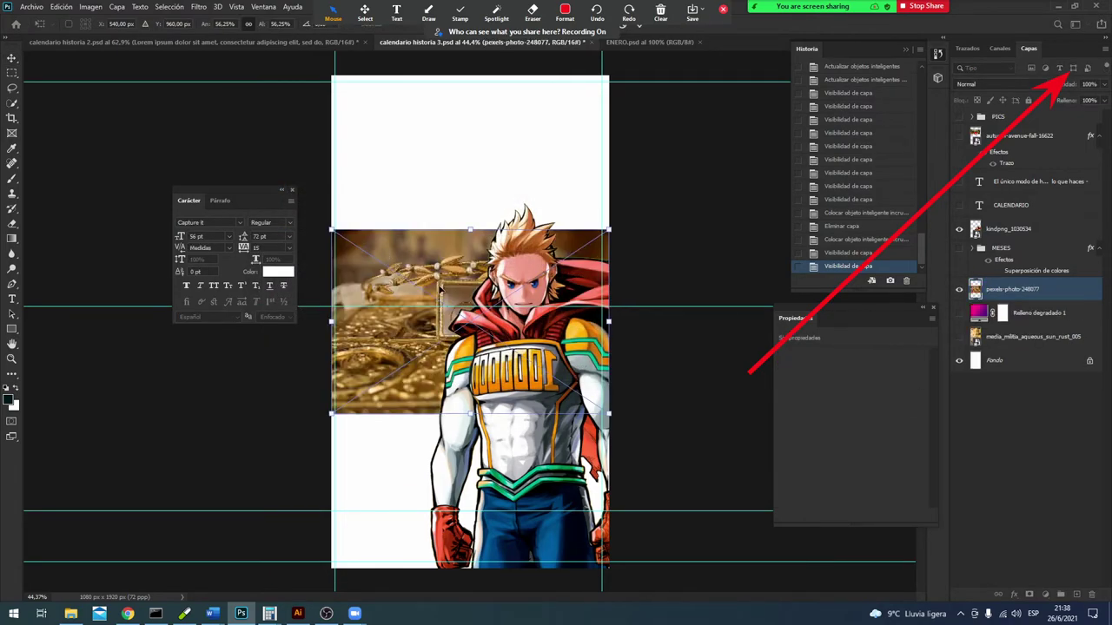
right_click(437, 287)
right_click(433, 309)
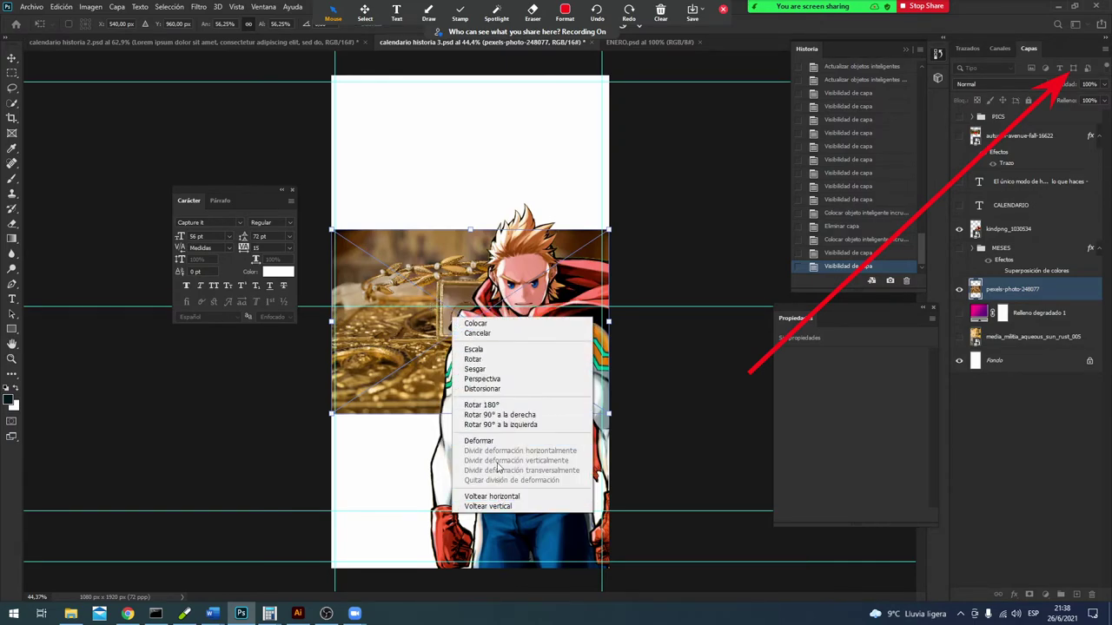
click(422, 351)
drag(619, 427, 367, 461)
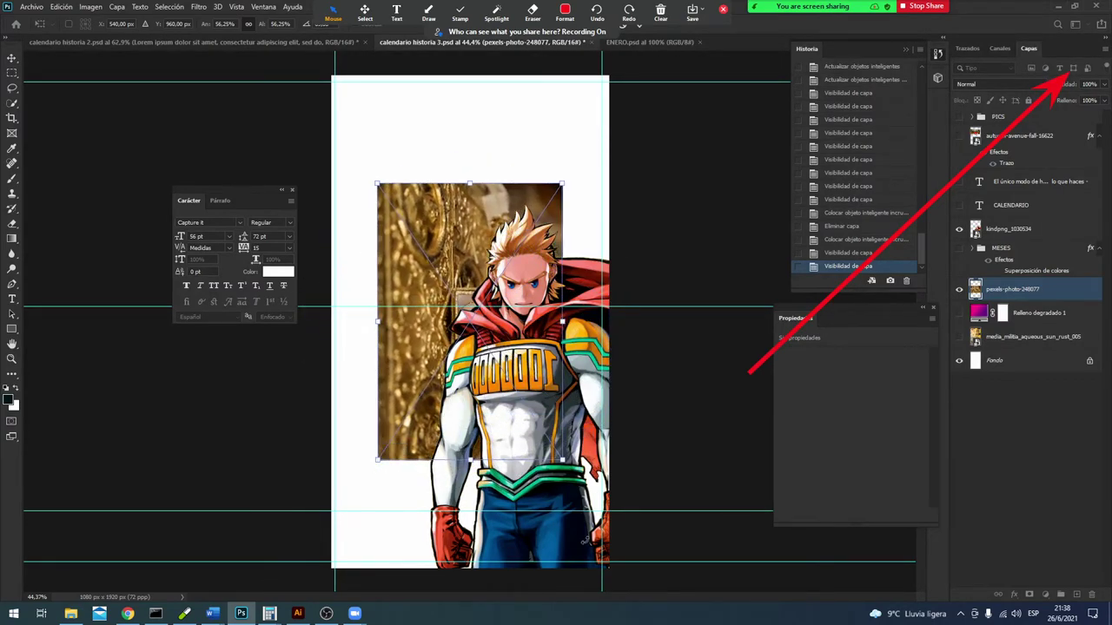
drag(564, 460, 507, 173)
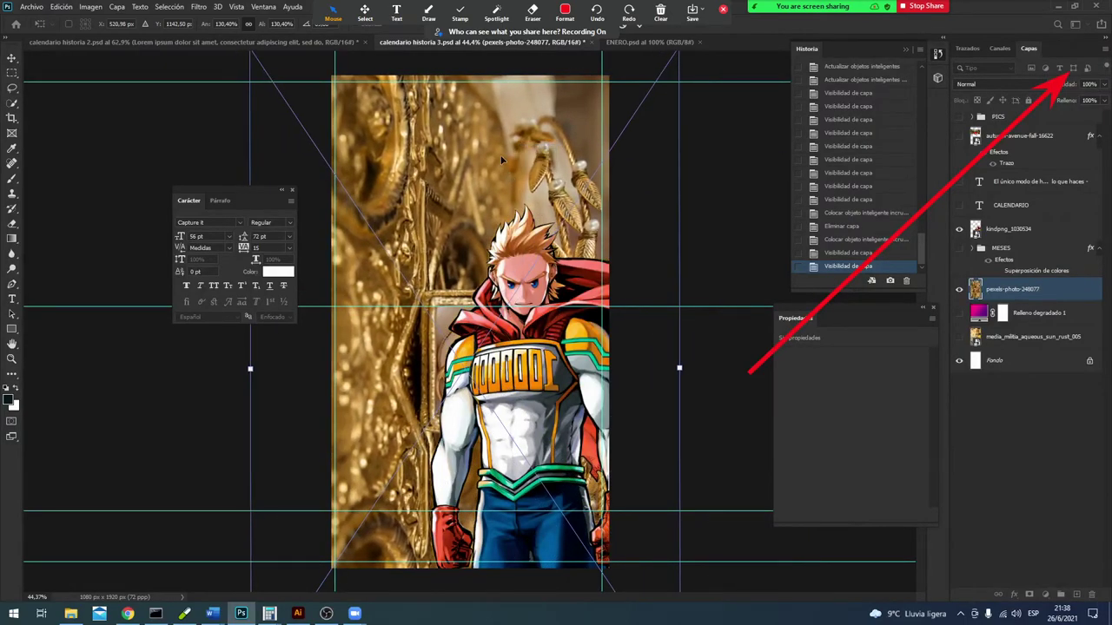
key(Return)
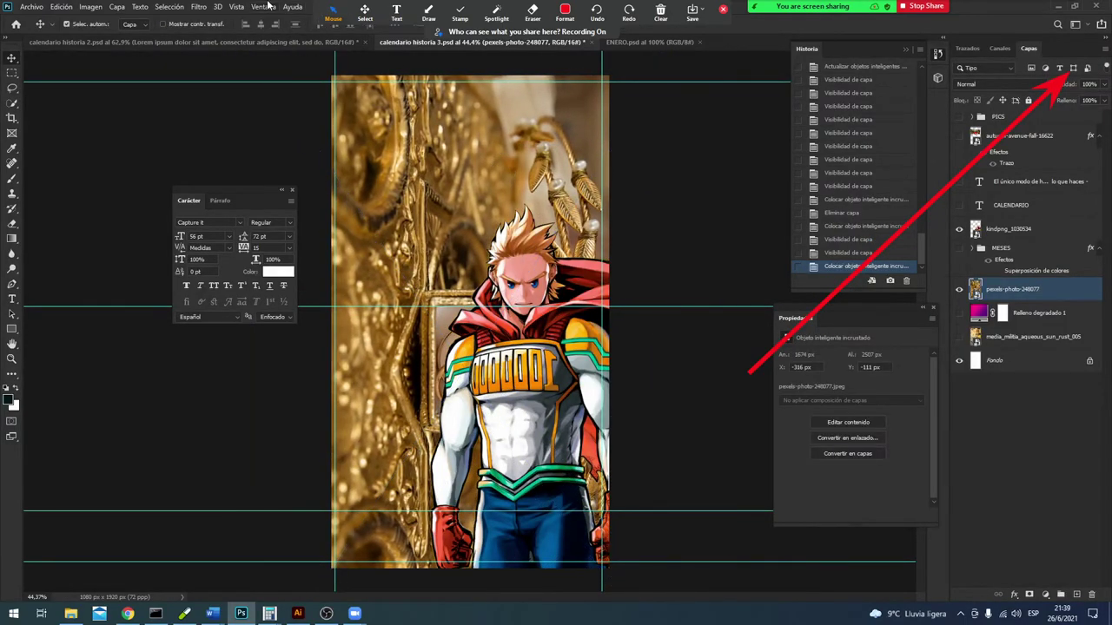
Step: Apply a 9,2-pixel Gaussian blur to the photo
click(205, 7)
mouse_move(216, 138)
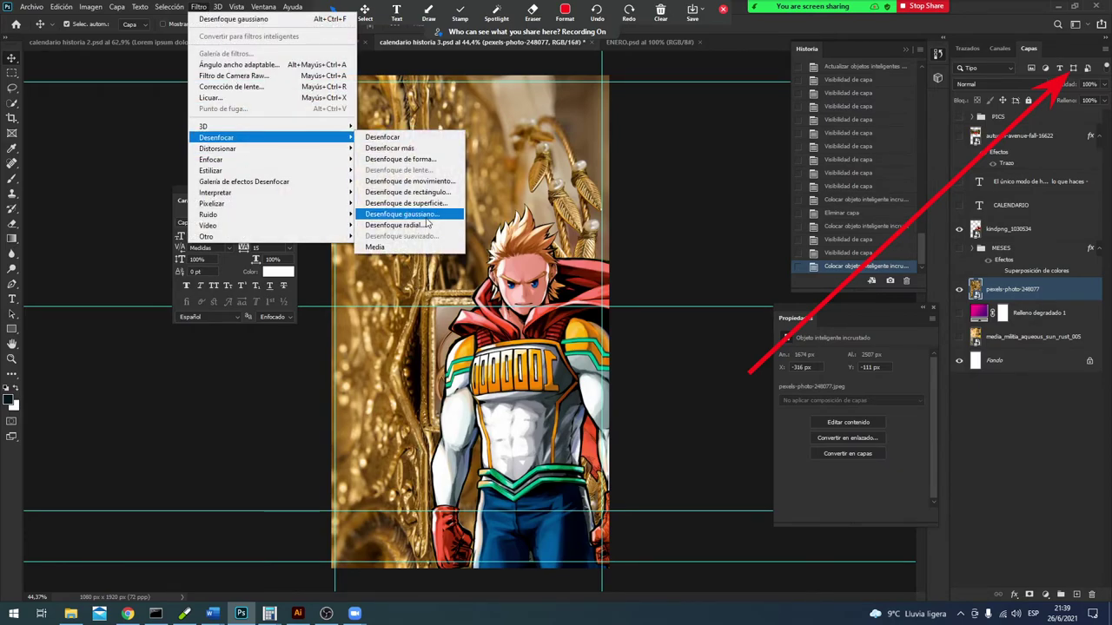
click(415, 216)
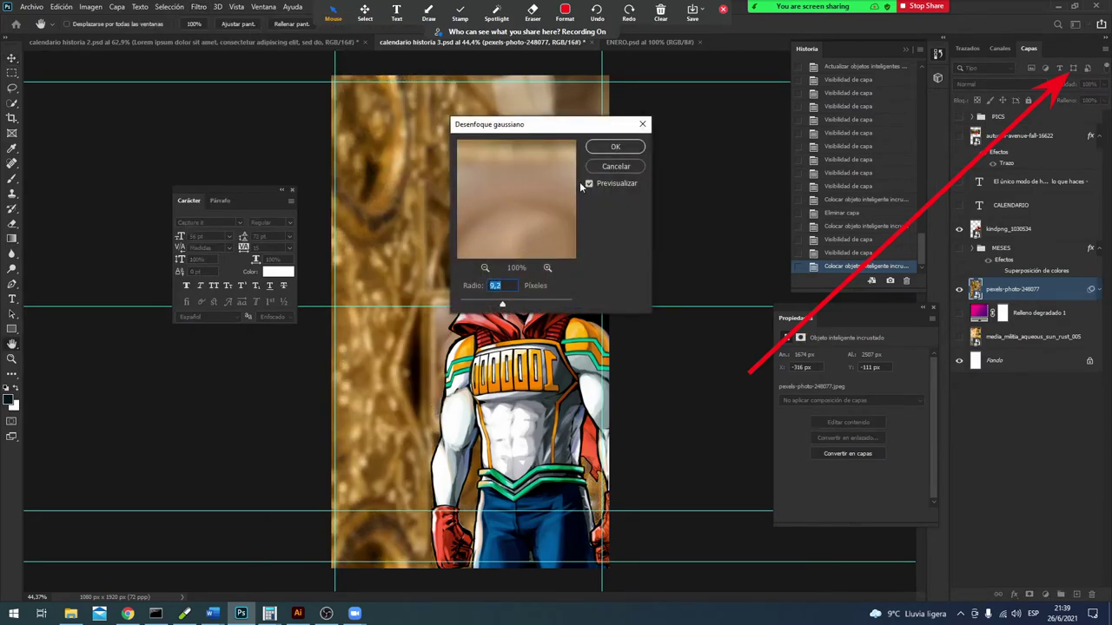
drag(571, 130, 615, 105)
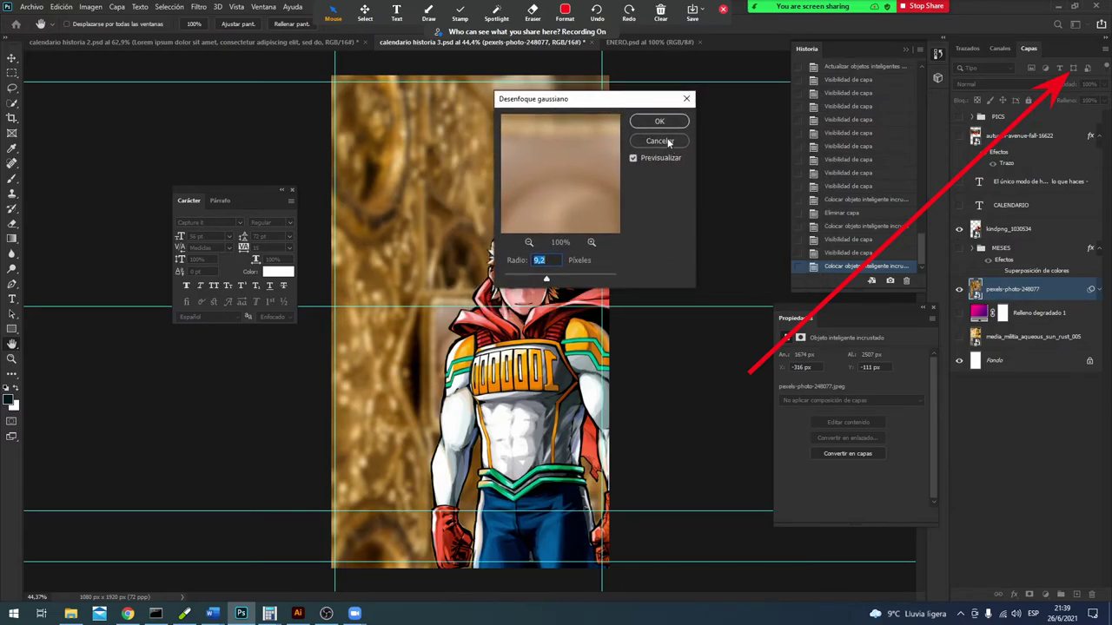
click(659, 121)
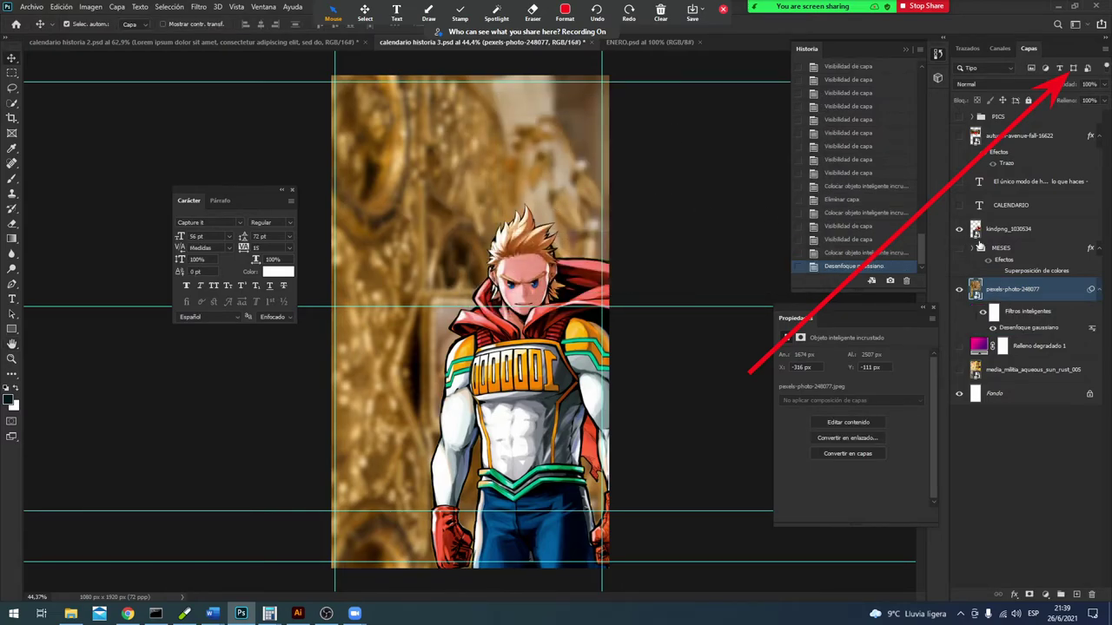
Step: Lower the character, show MESES, and arrange ENERO, copia, copia 4 and copia 5 in two columns
drag(555, 447, 572, 317)
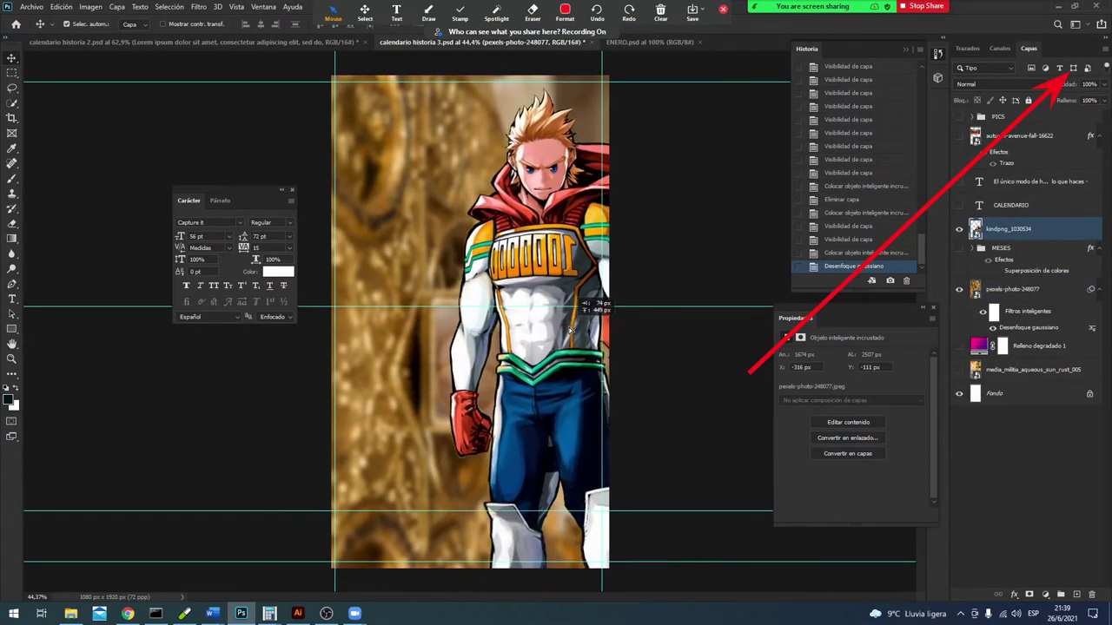
drag(570, 318, 595, 354)
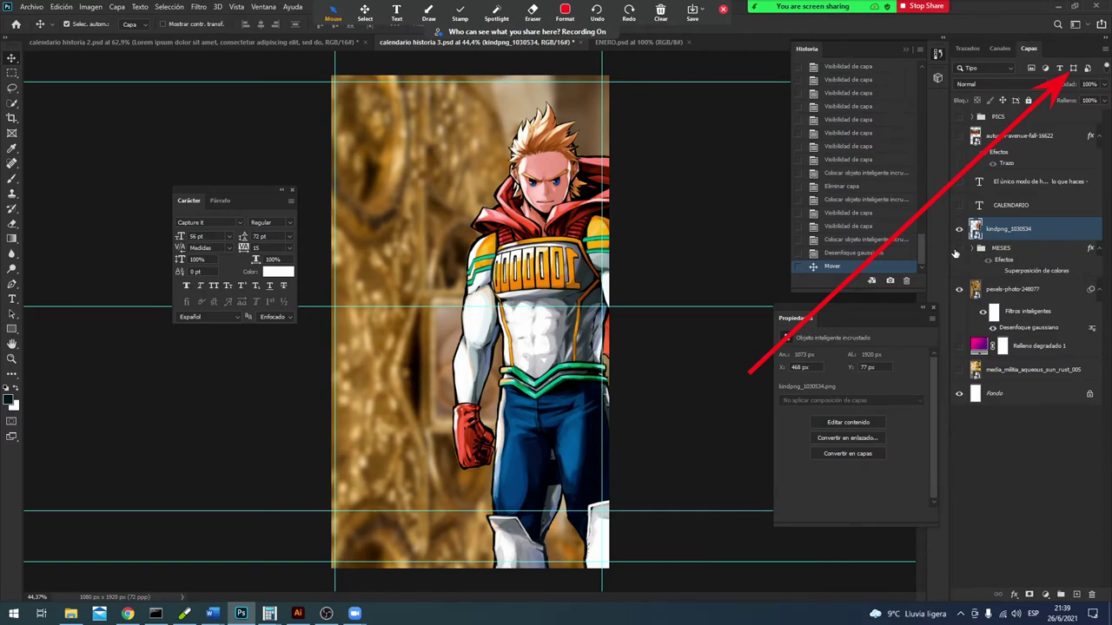
click(960, 250)
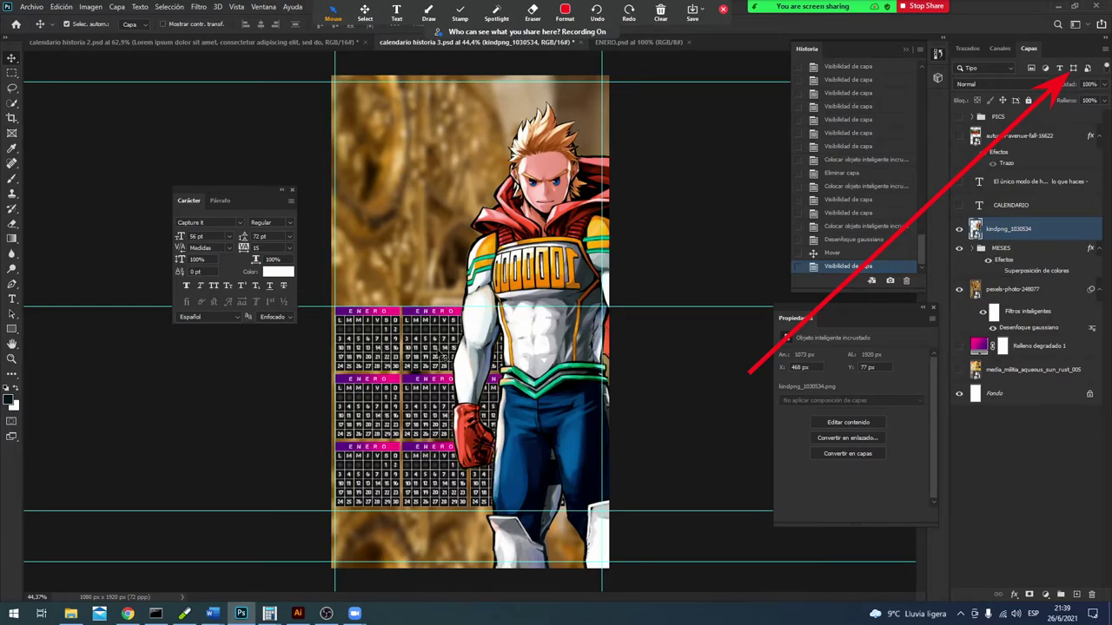
drag(358, 341, 380, 177)
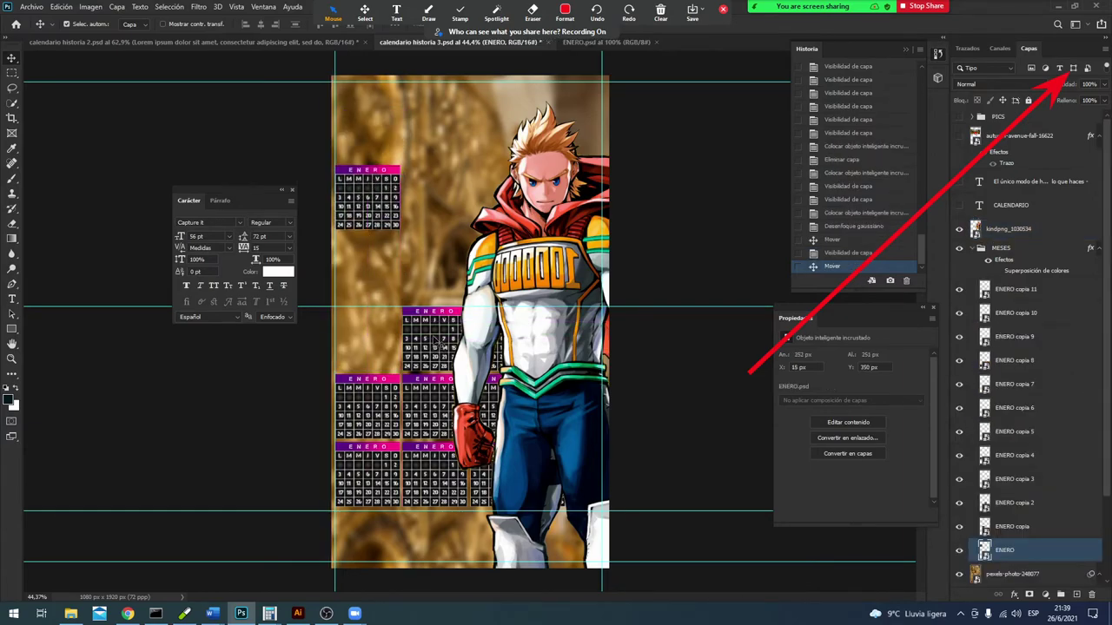
drag(436, 339, 456, 191)
drag(379, 415, 380, 273)
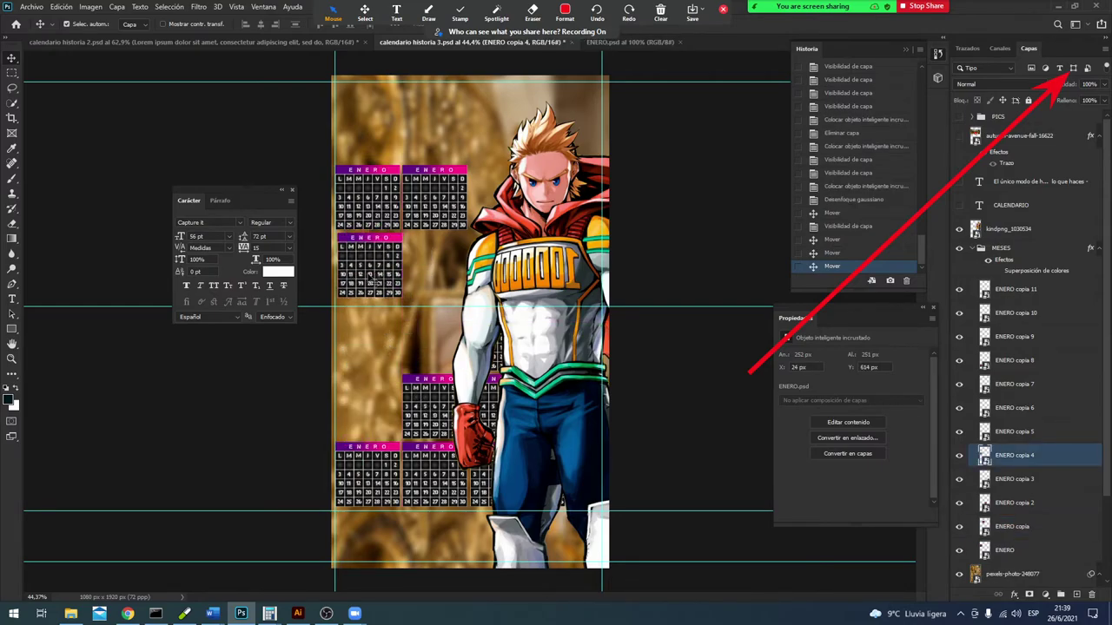
mouse_move(431, 417)
mouse_down()
mouse_move(433, 283)
mouse_move(449, 253)
mouse_up()
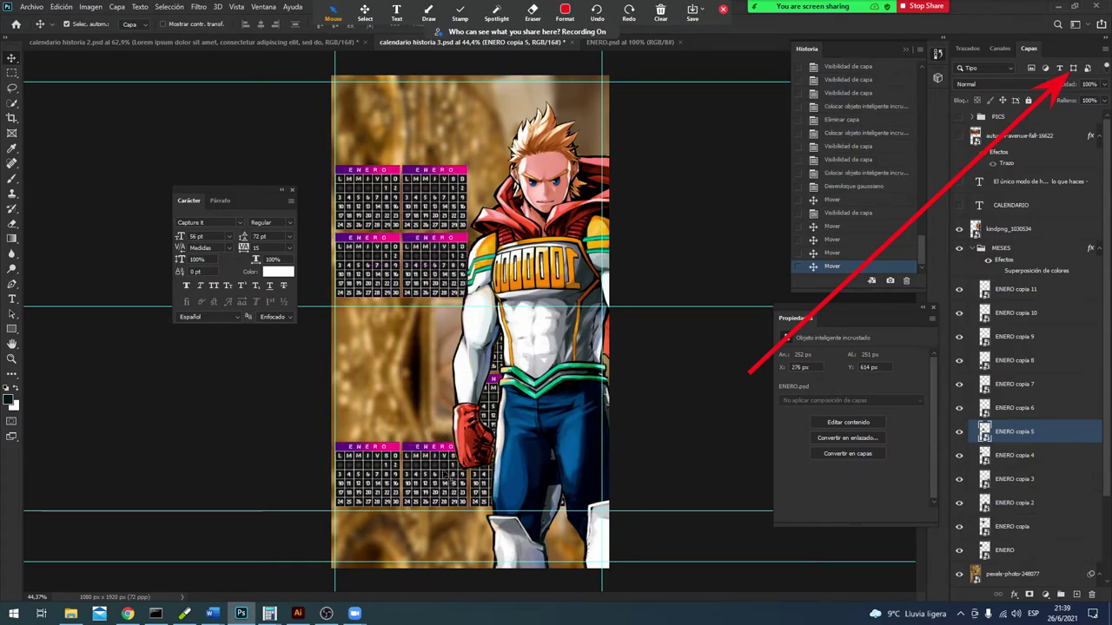
Step: Move the remaining ENERO copies into the two left columns and the character to the right edge
drag(447, 475, 382, 334)
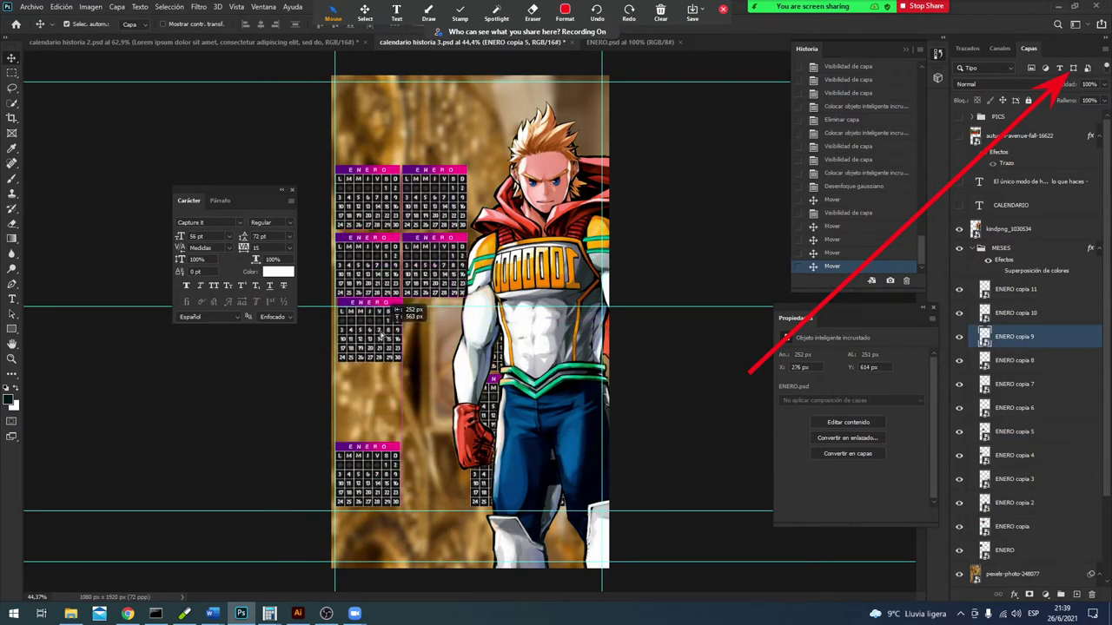
drag(382, 334, 382, 336)
drag(370, 475, 435, 334)
drag(484, 491, 348, 417)
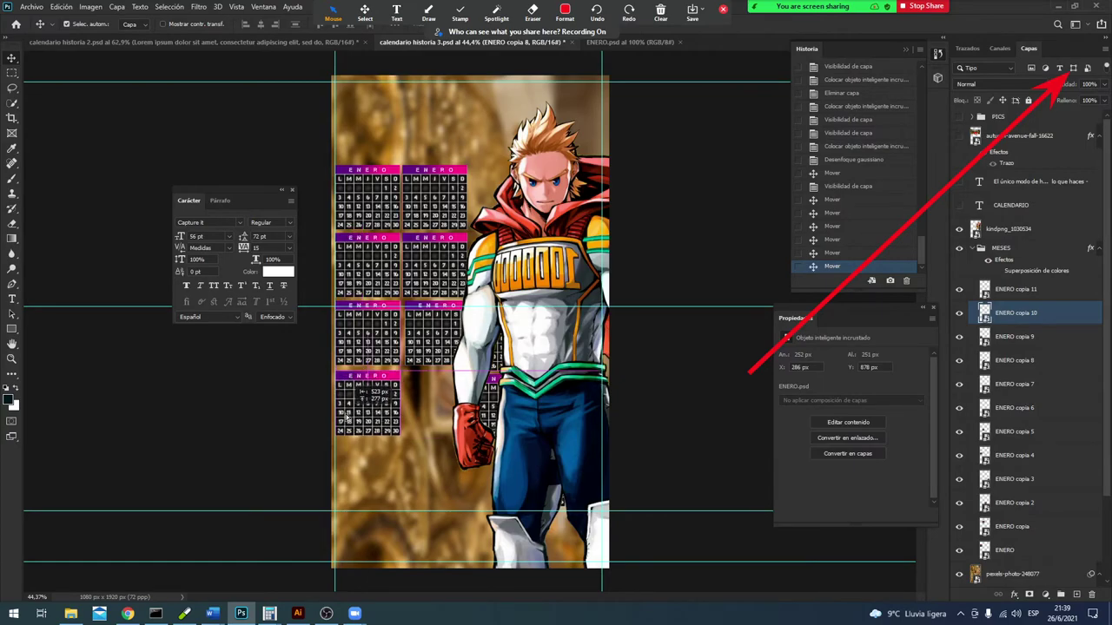
mouse_move(504, 410)
mouse_down()
mouse_move(440, 423)
mouse_move(621, 369)
mouse_up()
drag(604, 435, 415, 416)
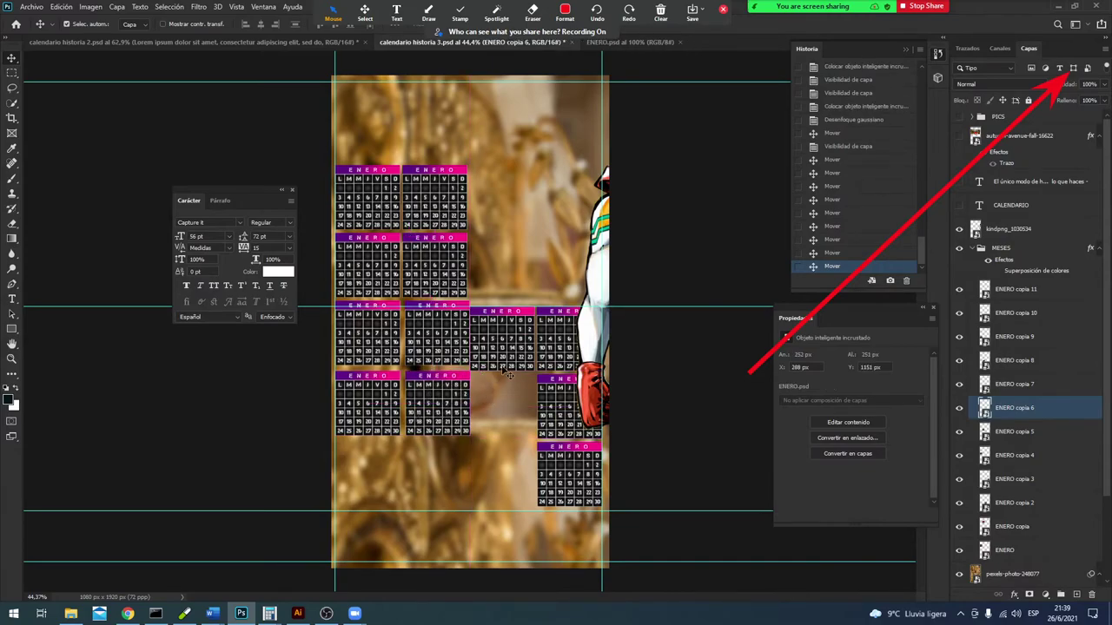
drag(507, 355, 374, 488)
drag(569, 414, 437, 475)
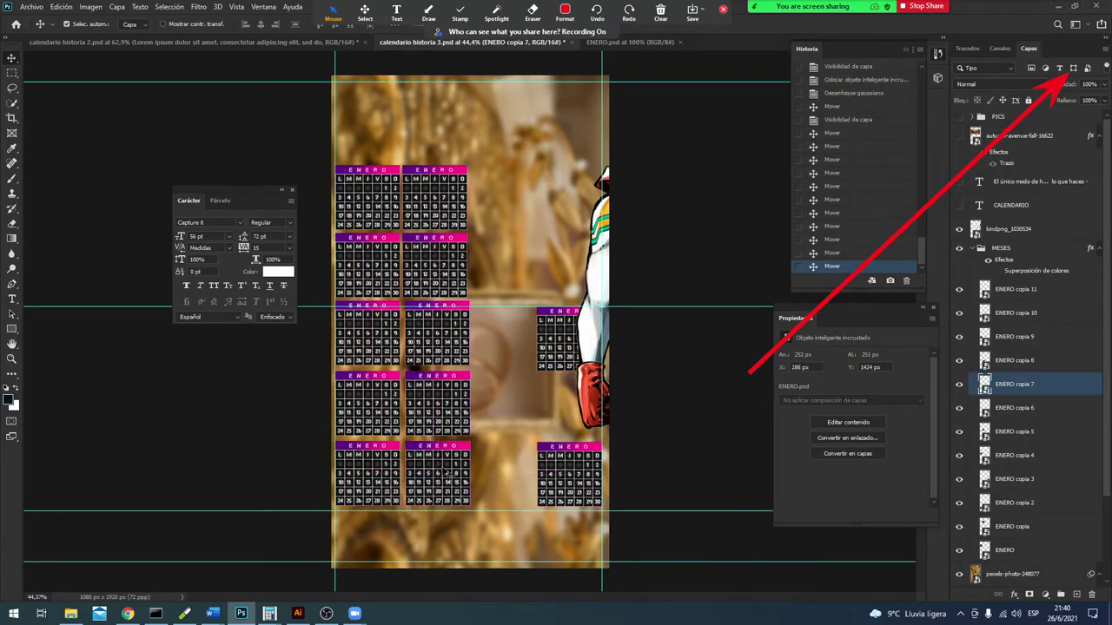
drag(570, 483, 378, 536)
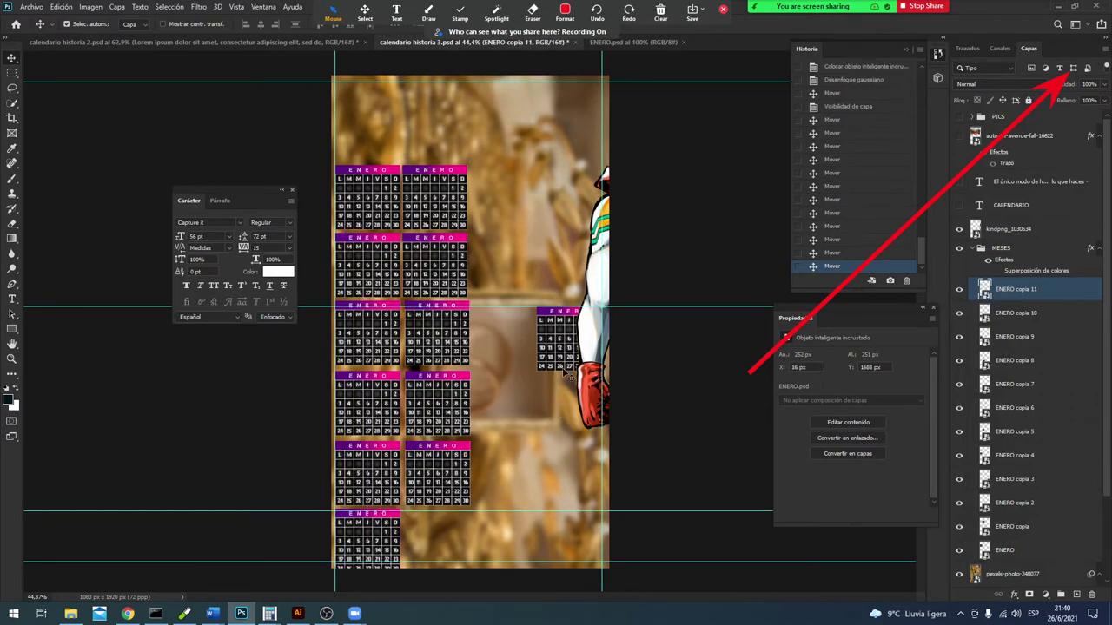
drag(564, 372, 447, 552)
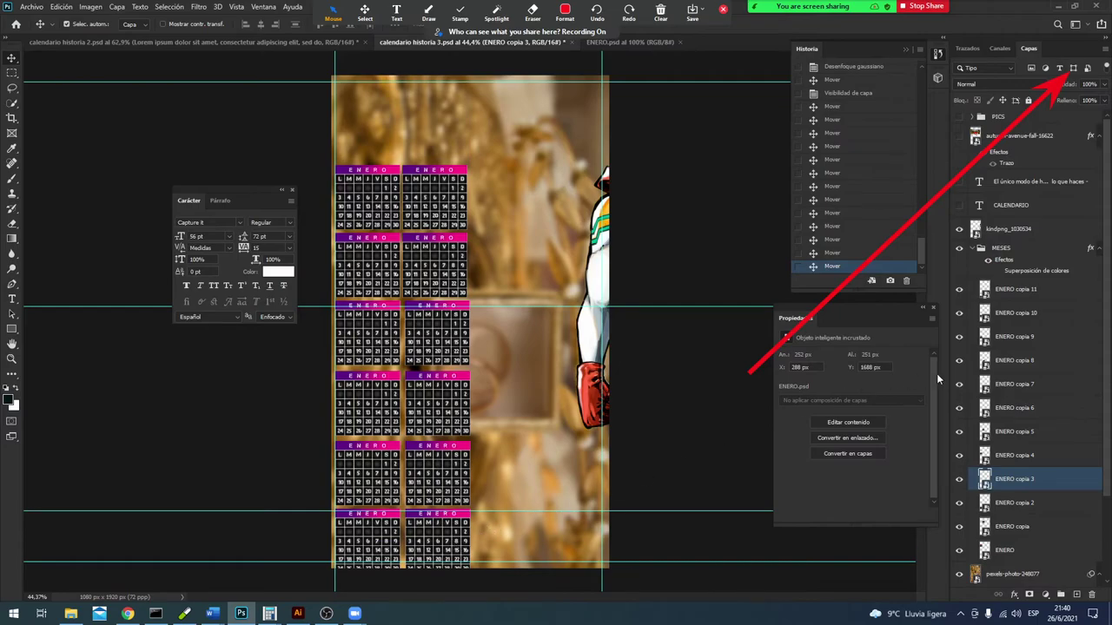
Step: Scale the MESES month group down to 97.45%
click(999, 252)
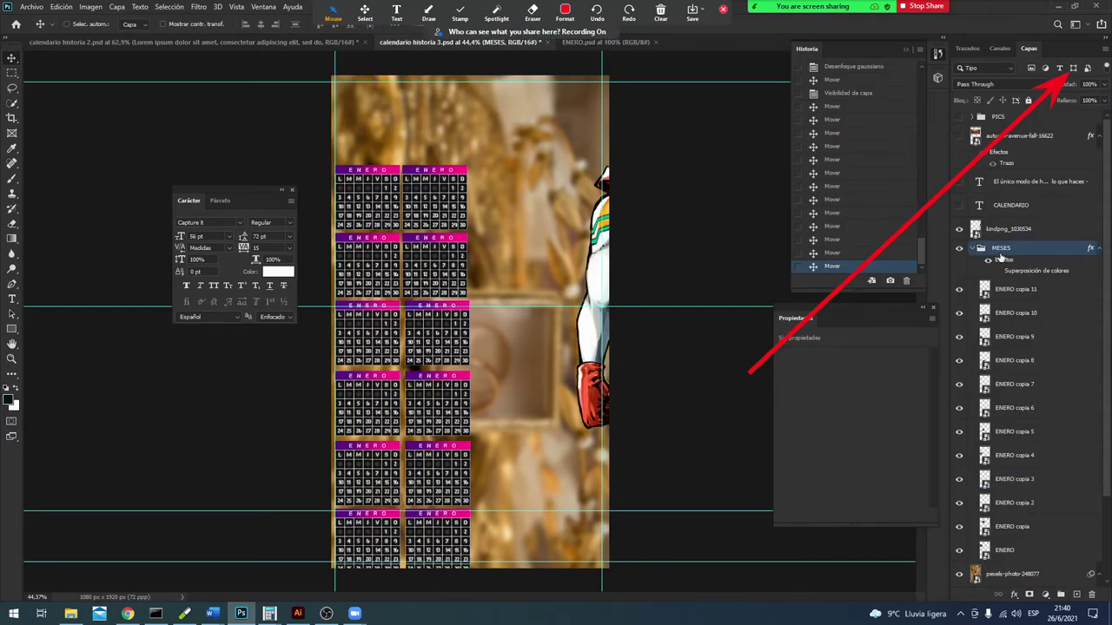
key(ctrl+t)
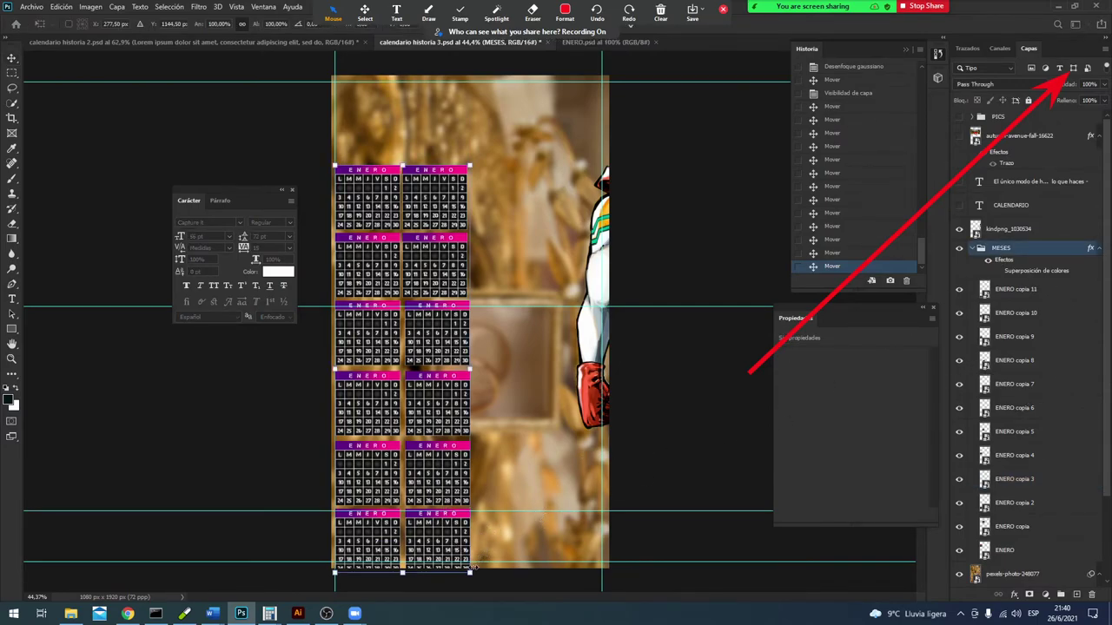
drag(469, 574, 466, 564)
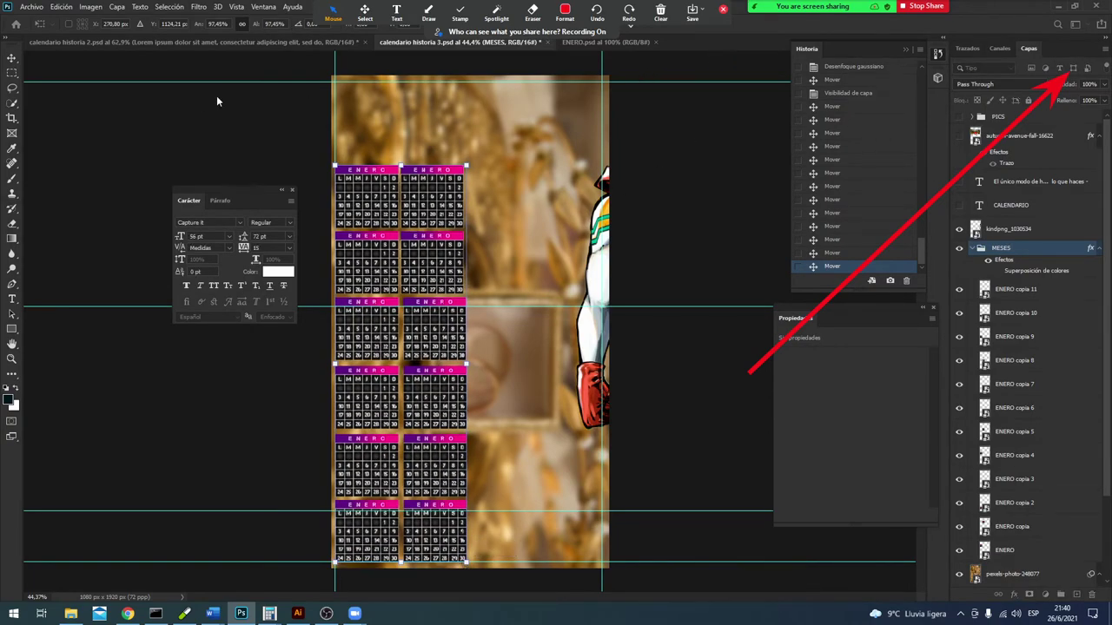
key(Return)
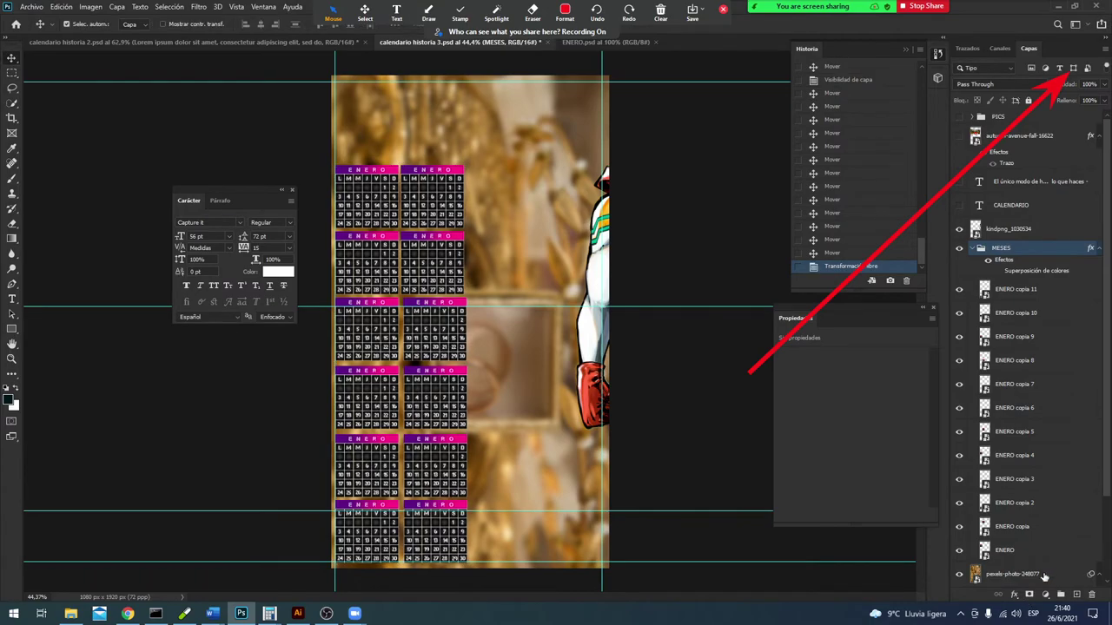
Step: Show the magenta gradient above the pexels photo, reposition the character, and show CALENDARIO
scroll(990, 569, down, 3)
click(958, 527)
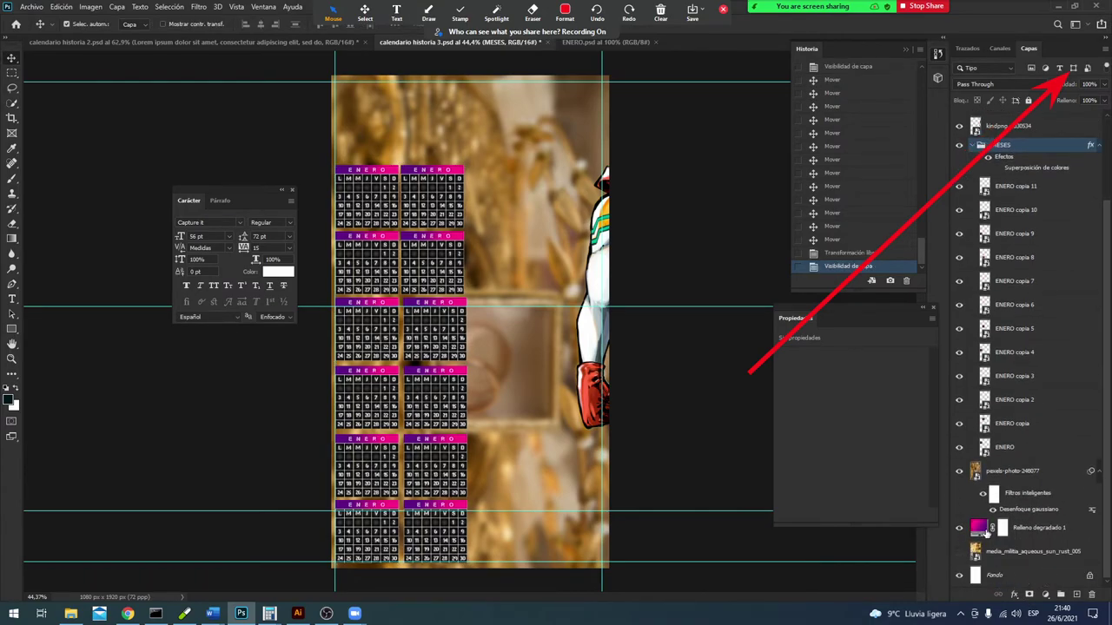
drag(980, 527, 987, 462)
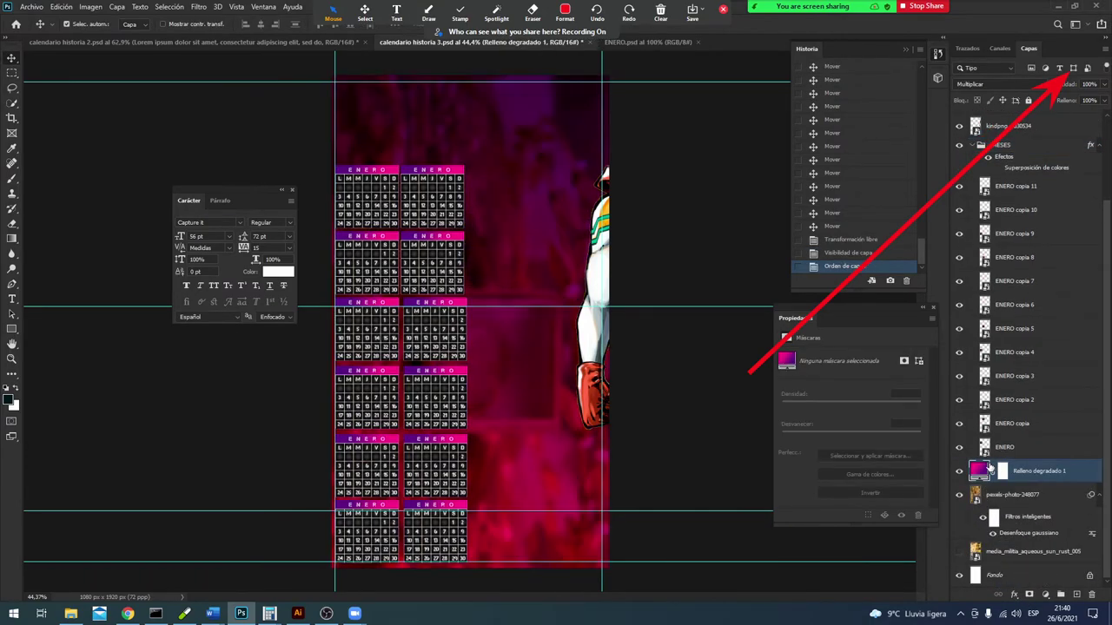
mouse_move(597, 266)
mouse_down()
mouse_move(477, 265)
mouse_move(475, 291)
mouse_up()
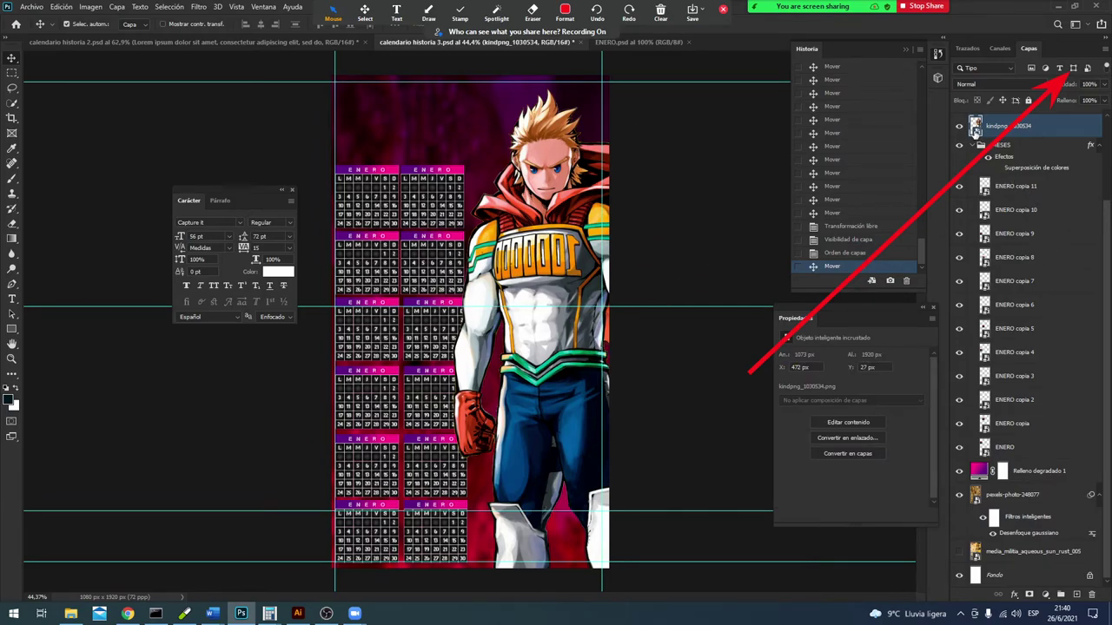
click(976, 146)
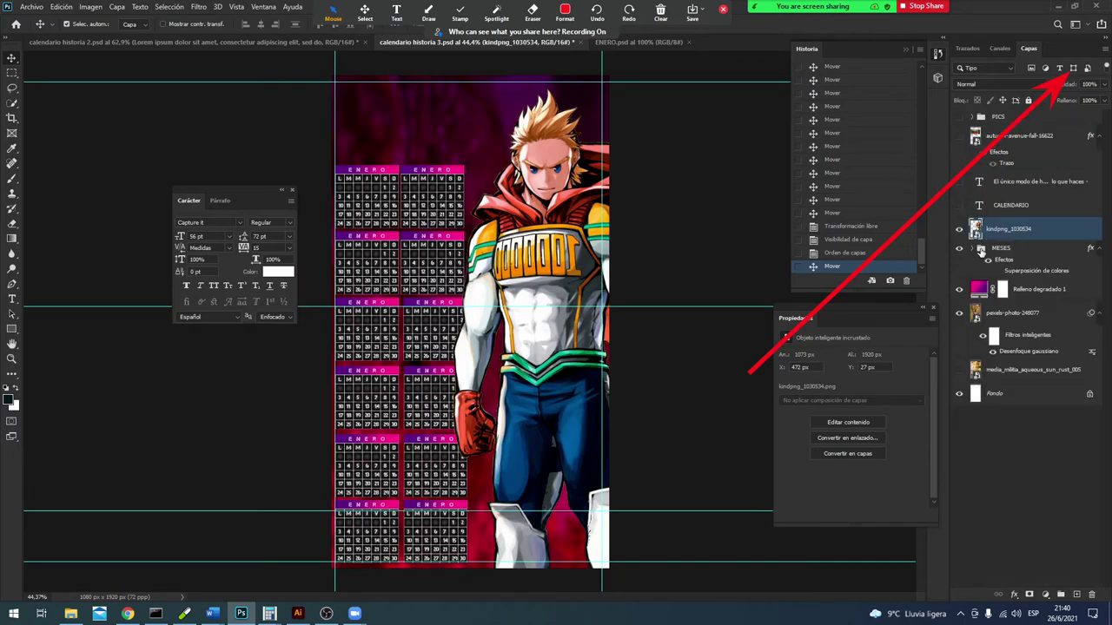
click(969, 206)
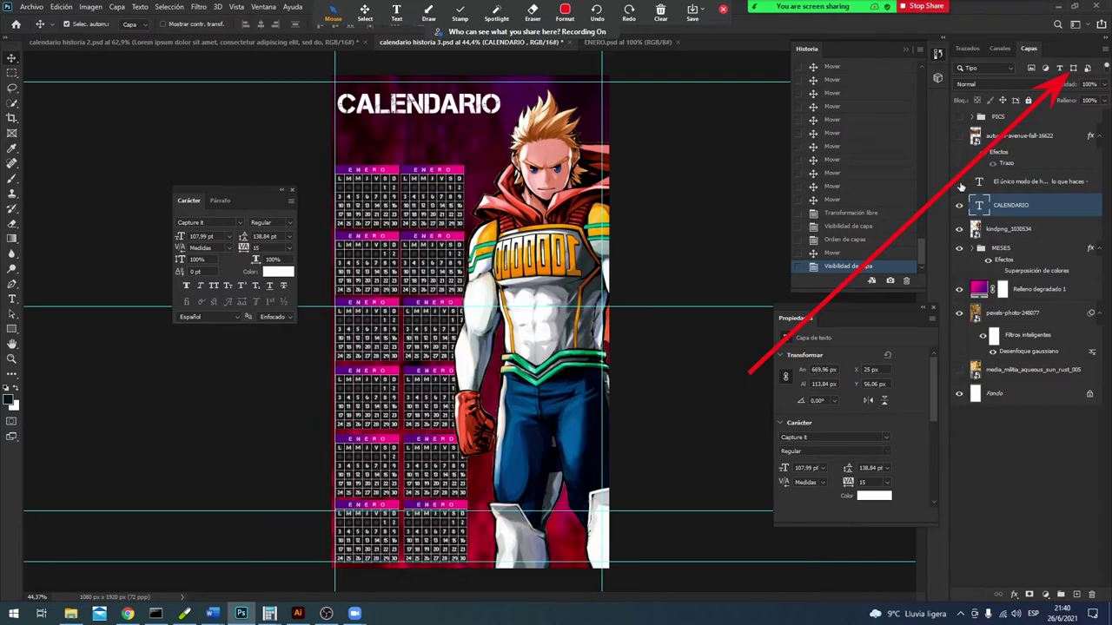
Step: Show the quote text, move it under CALENDARIO, and scale it to about 65%
click(959, 182)
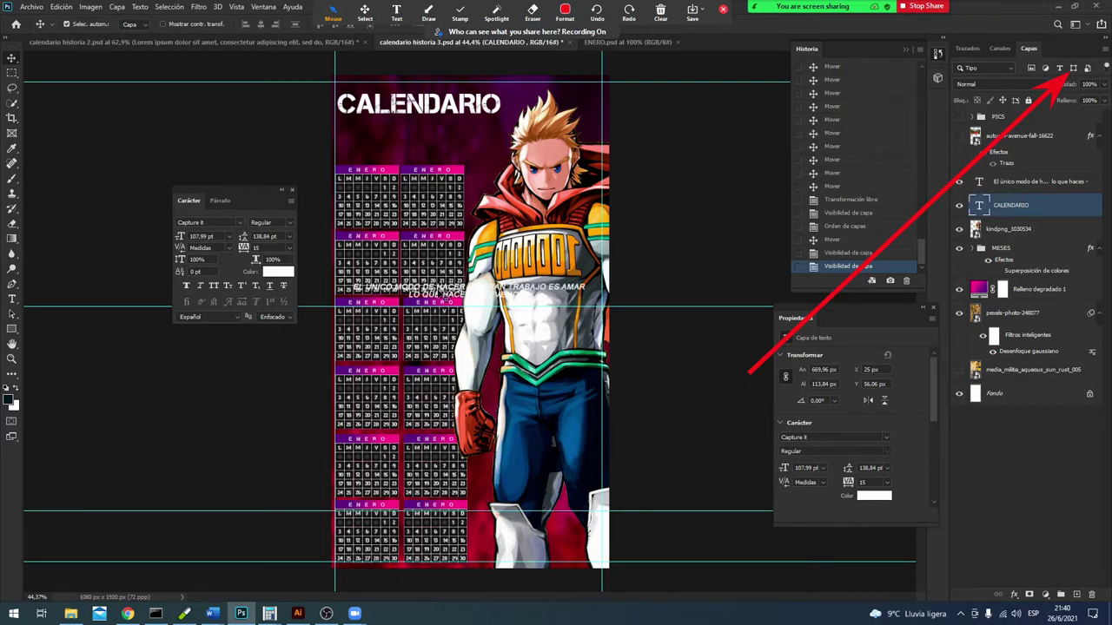
drag(443, 292, 429, 146)
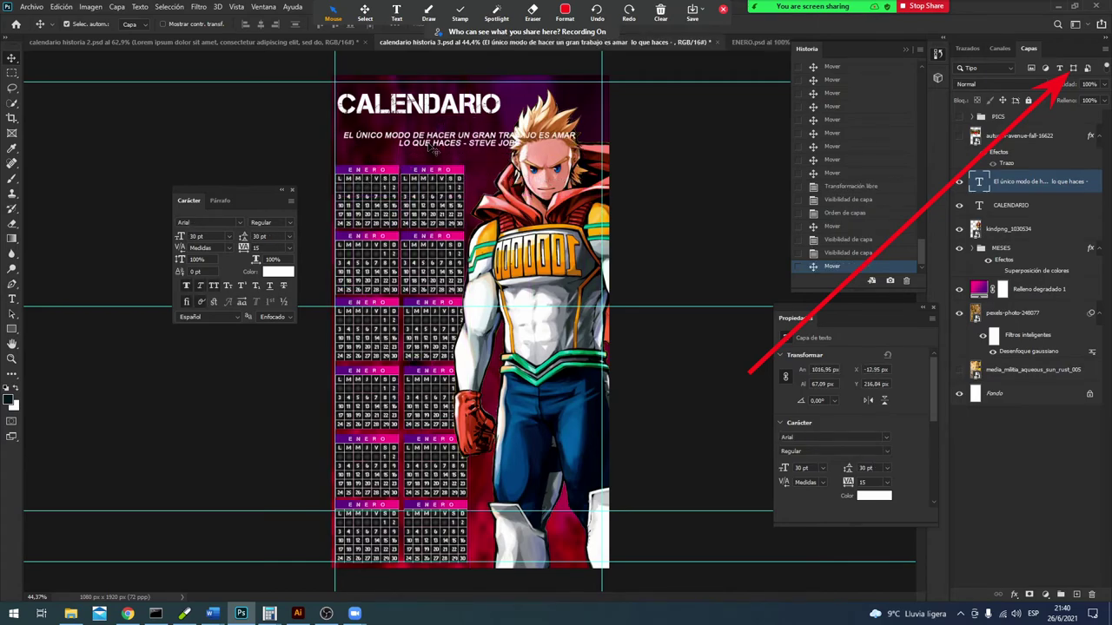
key(ctrl+t)
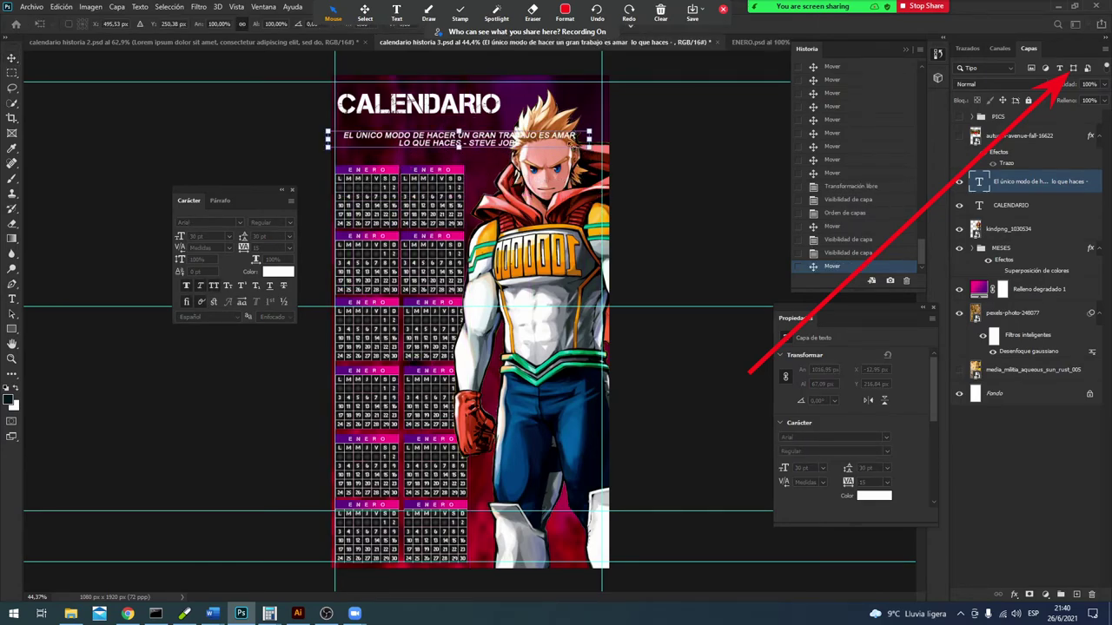
drag(589, 147, 497, 143)
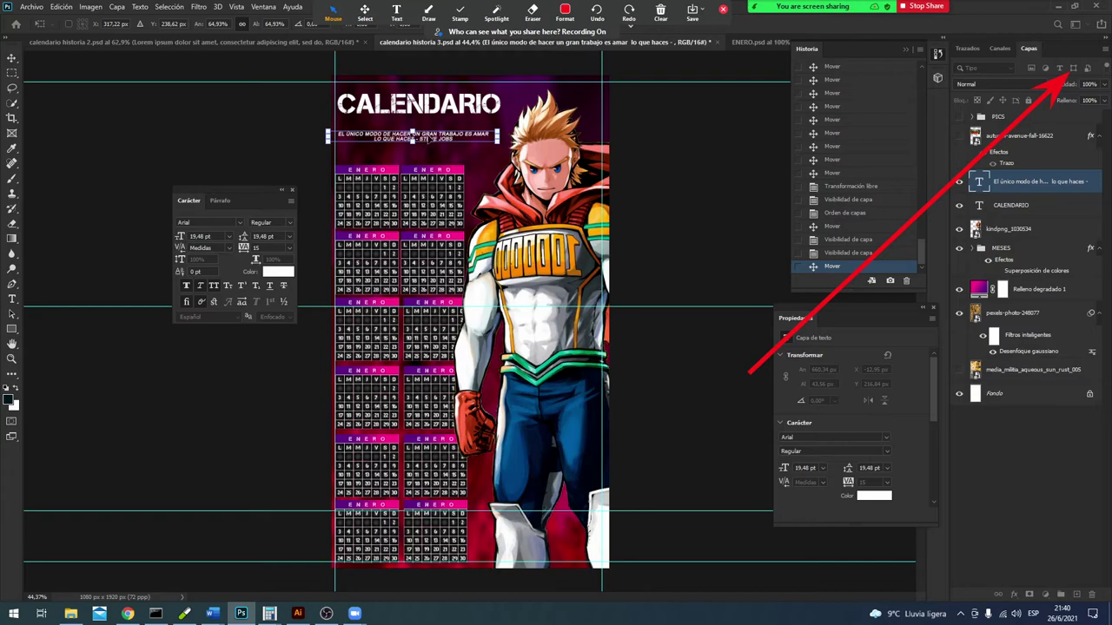
mouse_move(414, 135)
mouse_down()
mouse_move(421, 127)
mouse_move(418, 152)
mouse_up()
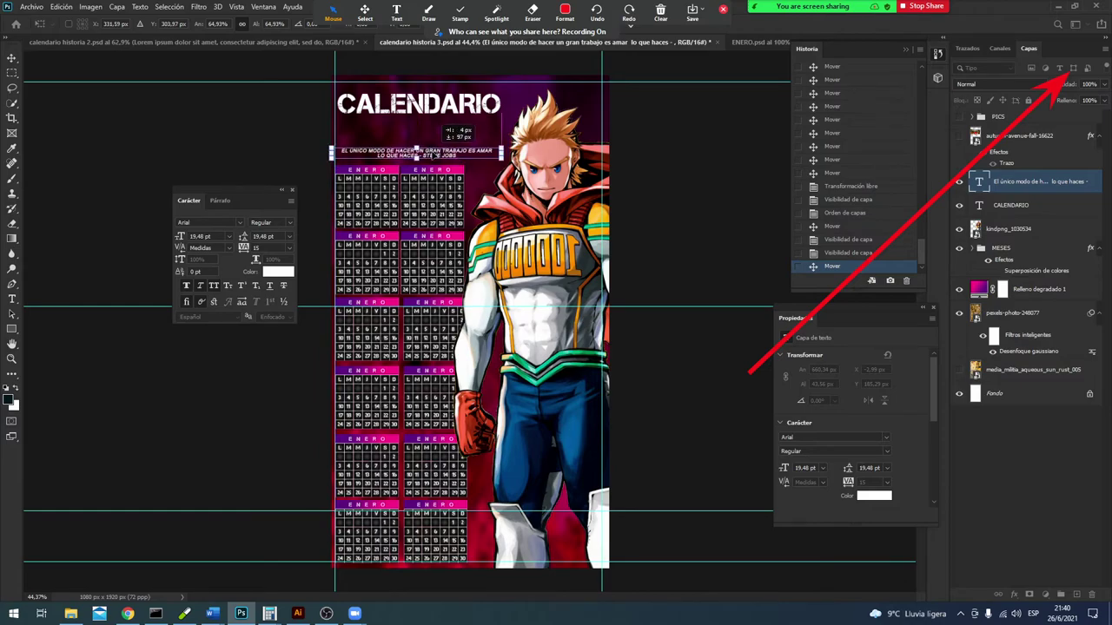
key(Return)
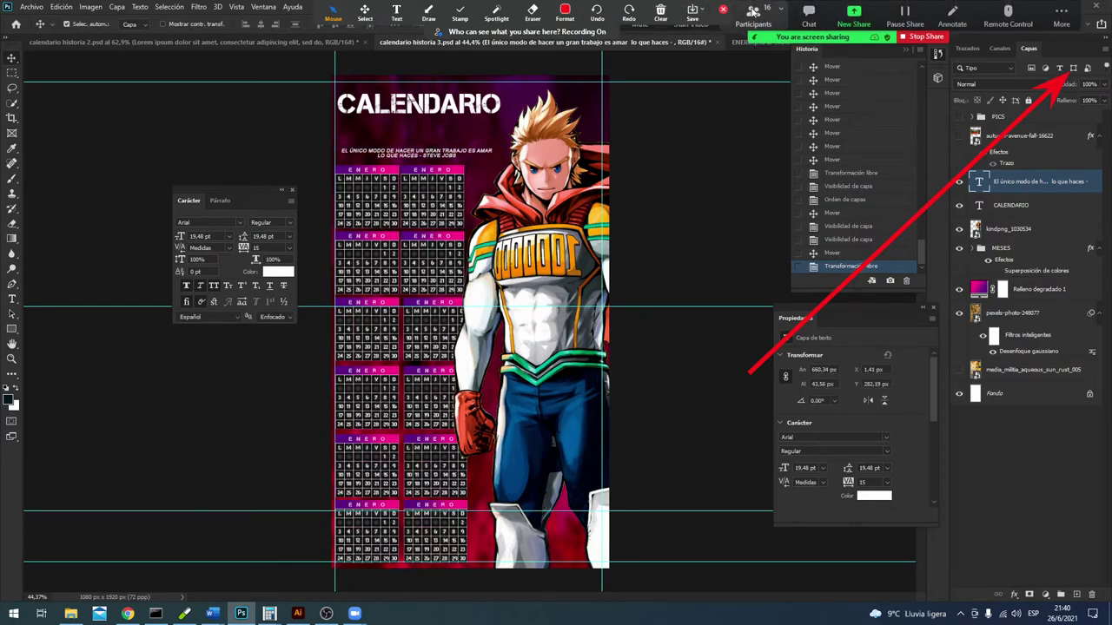
click(752, 12)
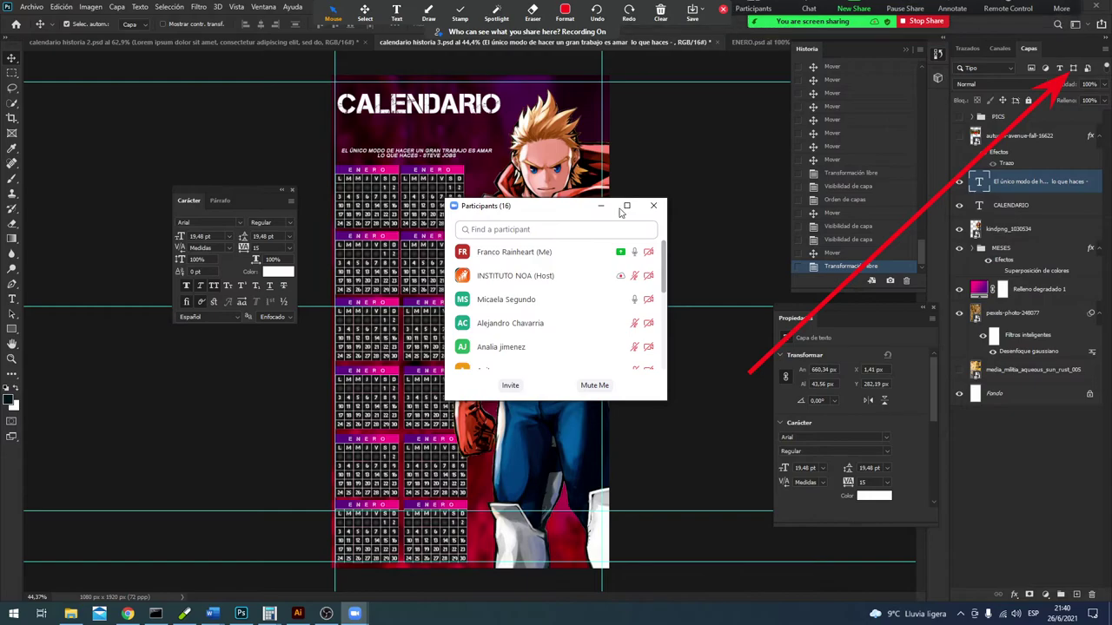
Step: Minimize the Zoom Participants window to reveal the calendar design
click(601, 208)
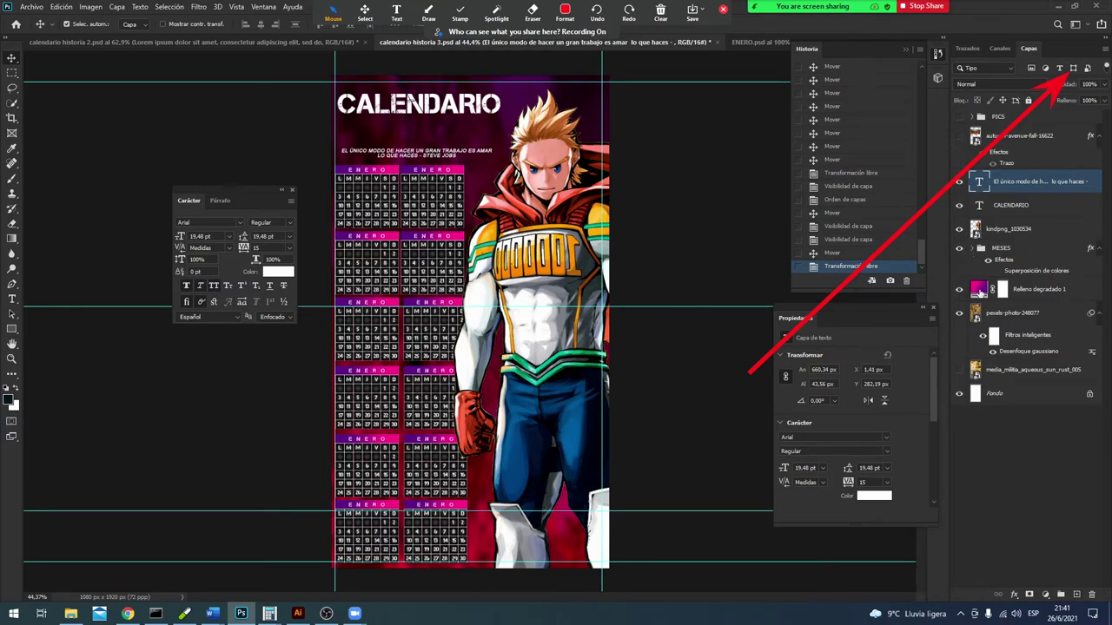
Step: Move the 2022 text layer out of the PICS group and position 2022 directly beneath CALENDARIO
click(973, 119)
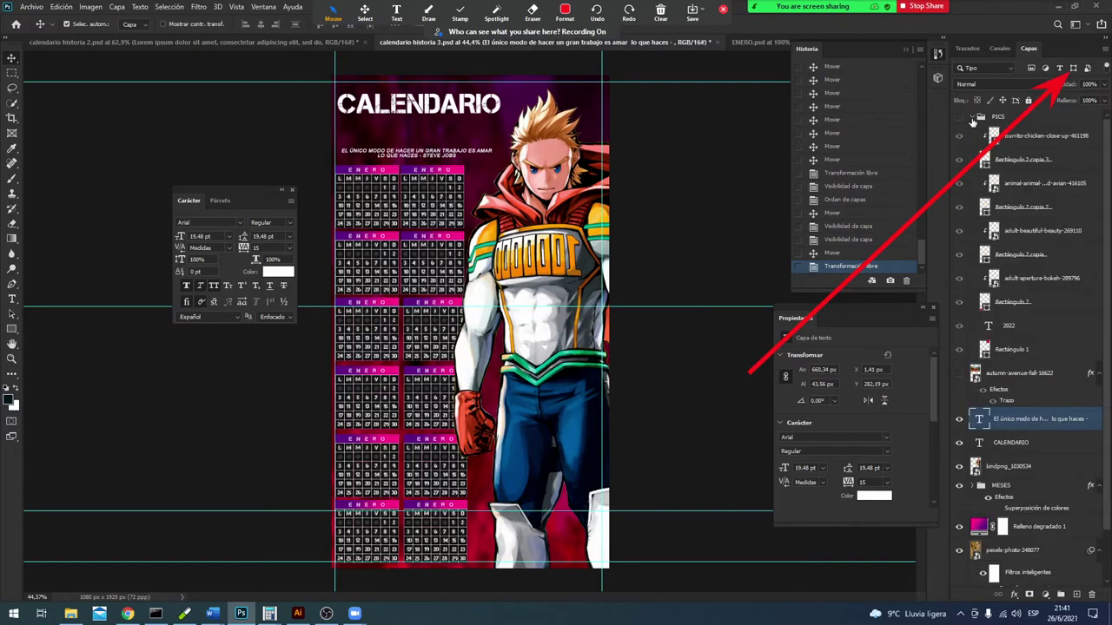
click(1012, 329)
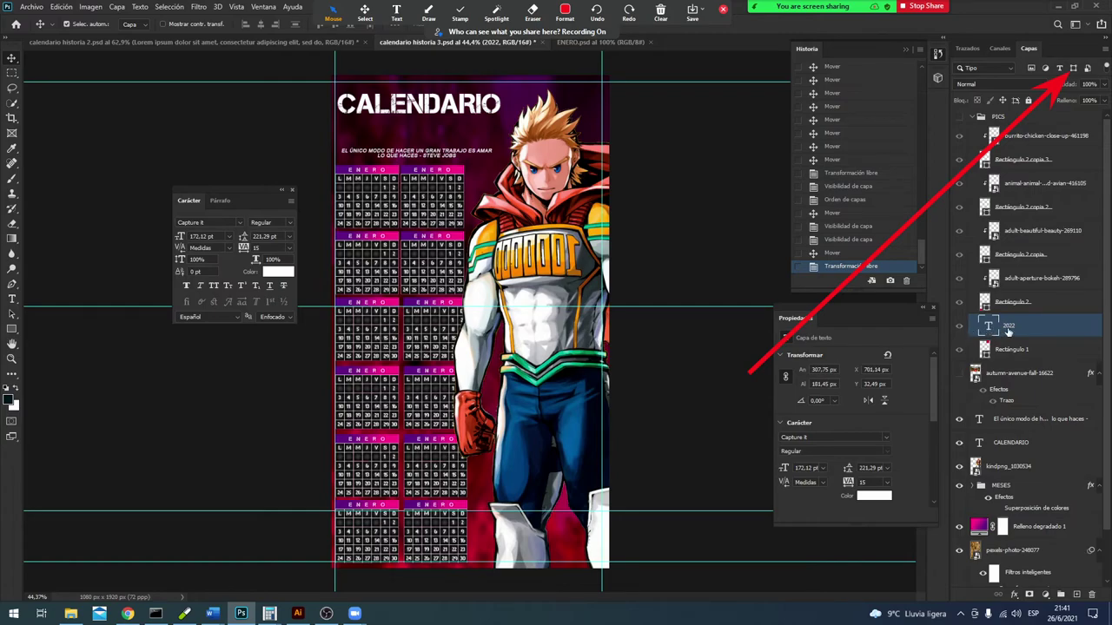
drag(1007, 333, 1010, 440)
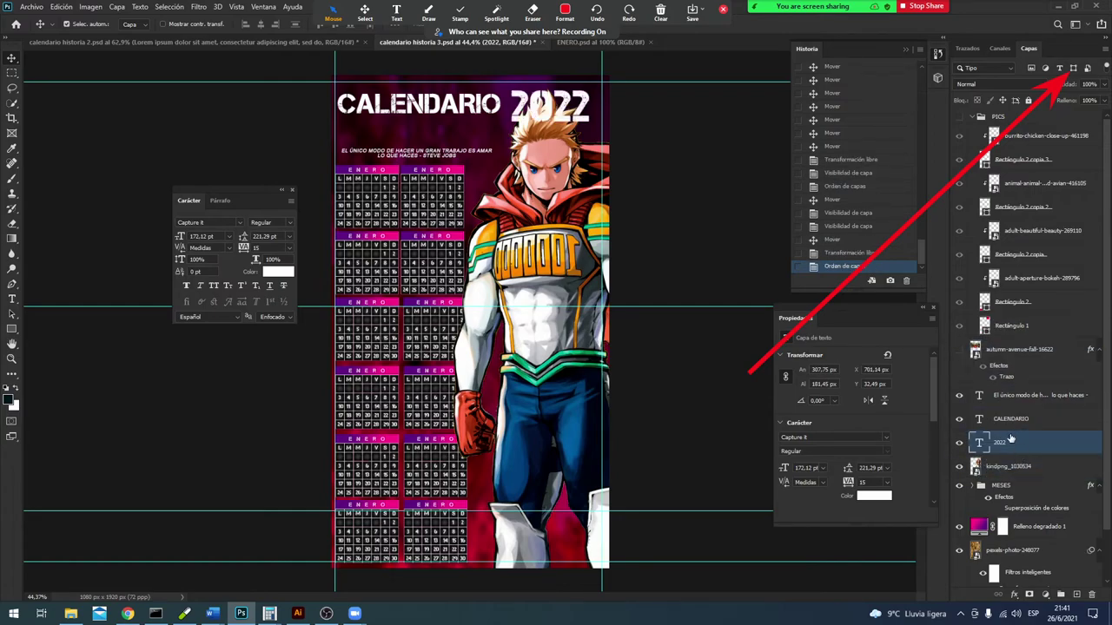
mouse_move(558, 122)
mouse_down()
mouse_move(420, 137)
mouse_move(435, 160)
mouse_up()
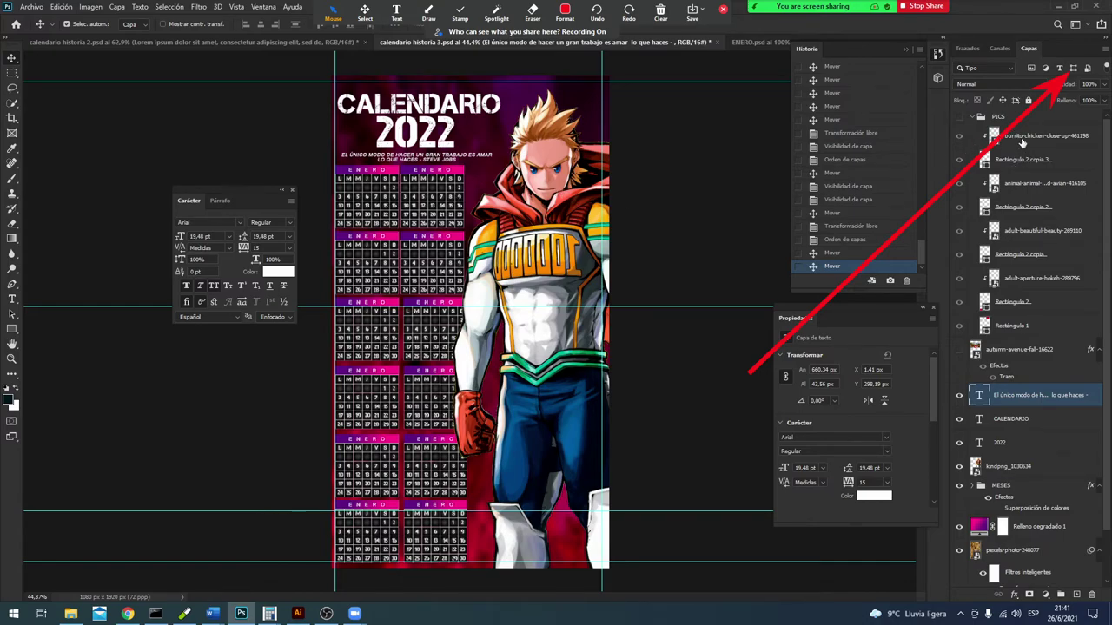
click(972, 118)
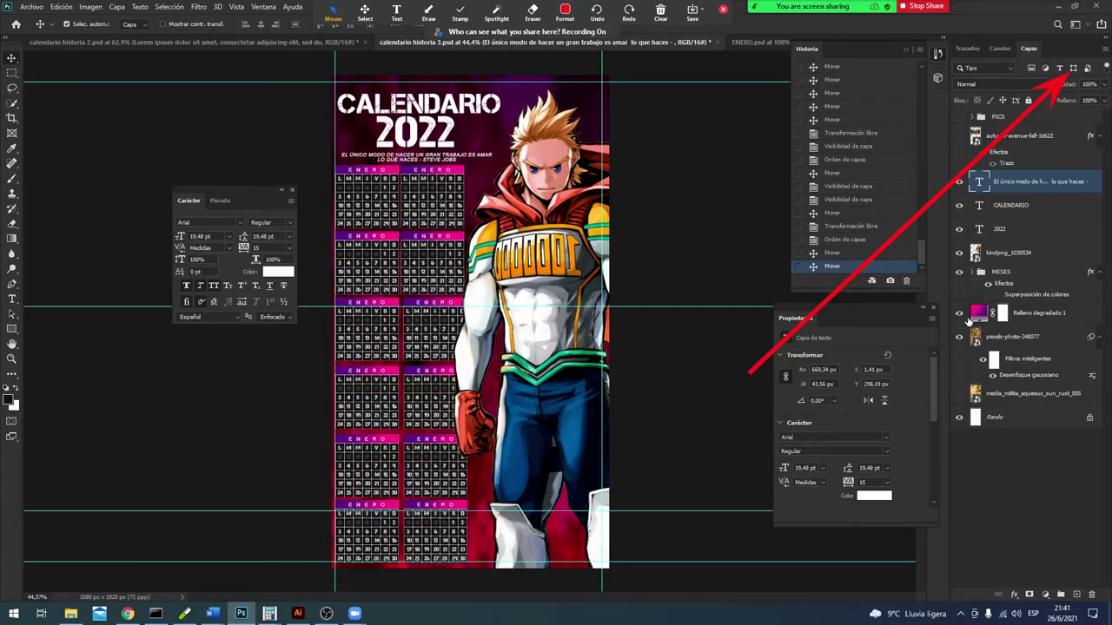
Step: Swap the pexels-photo-248077 background for media_militia, delete the pexels layer, and nudge 2022 right
click(959, 337)
click(960, 395)
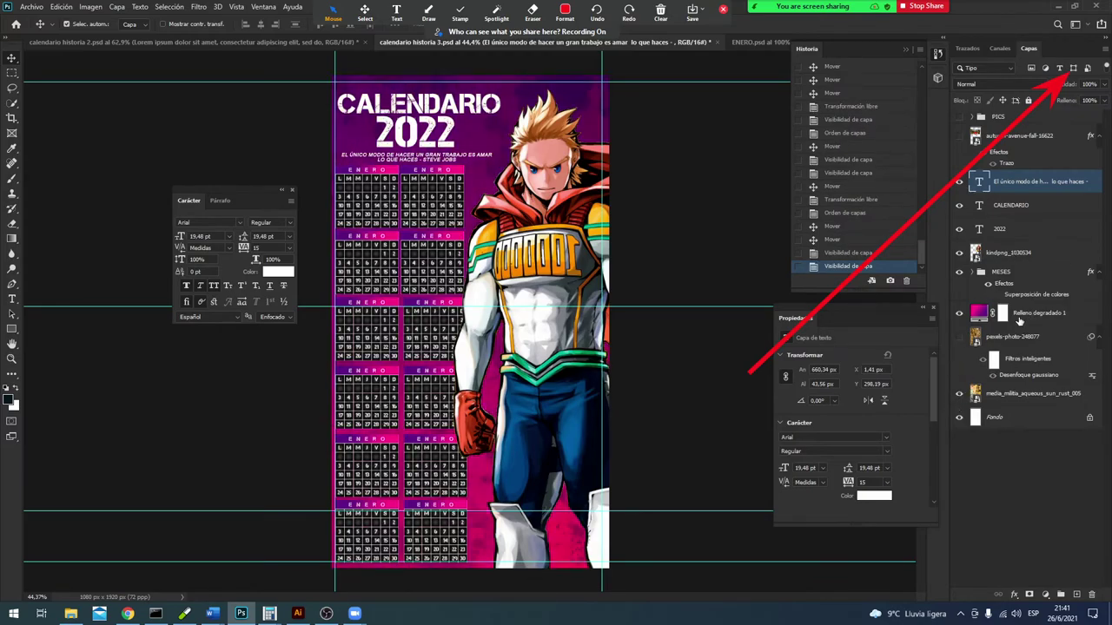
click(996, 338)
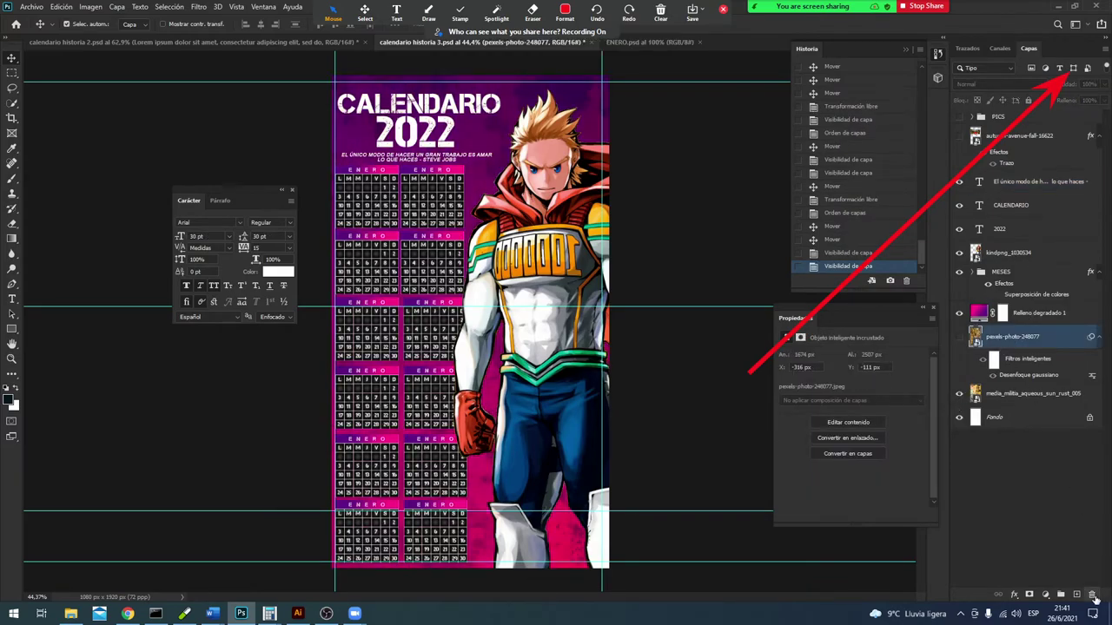
click(1092, 595)
click(509, 229)
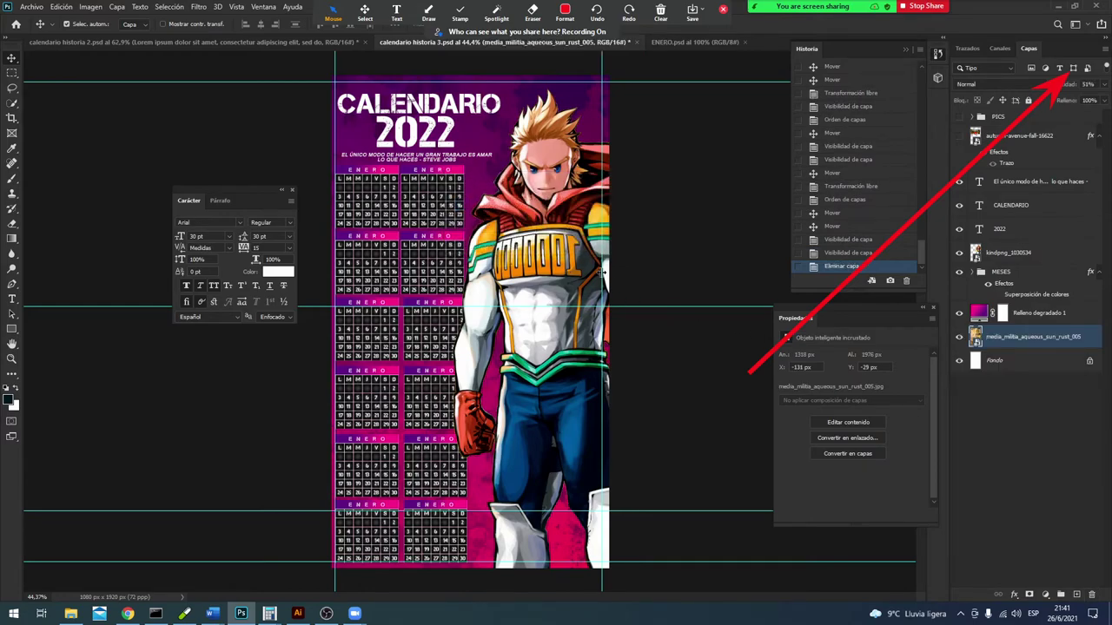
click(569, 265)
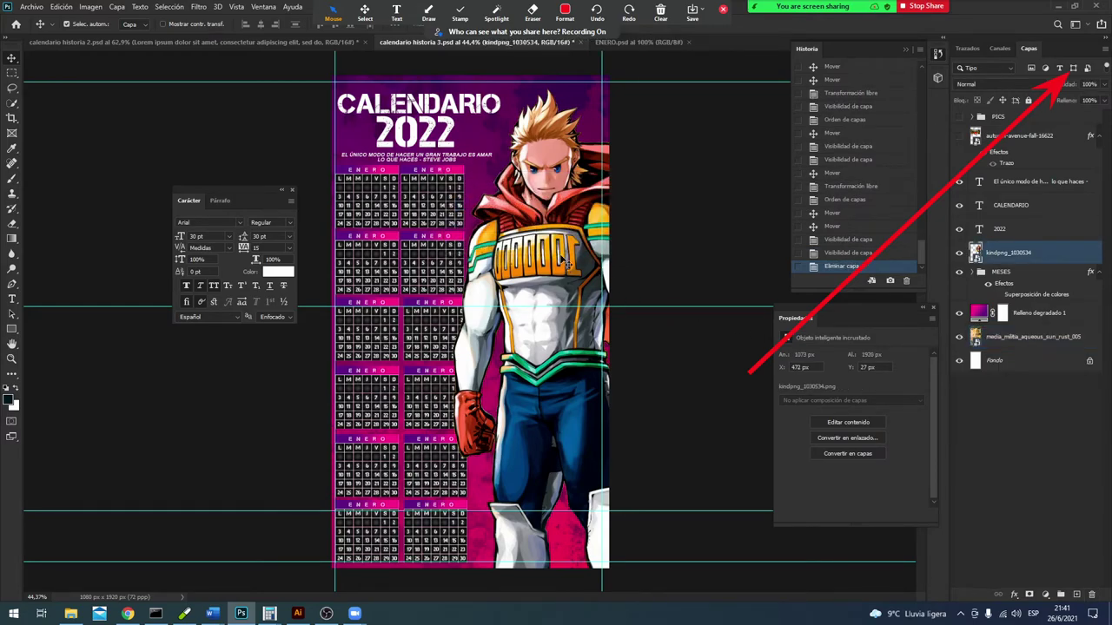
drag(451, 141, 456, 140)
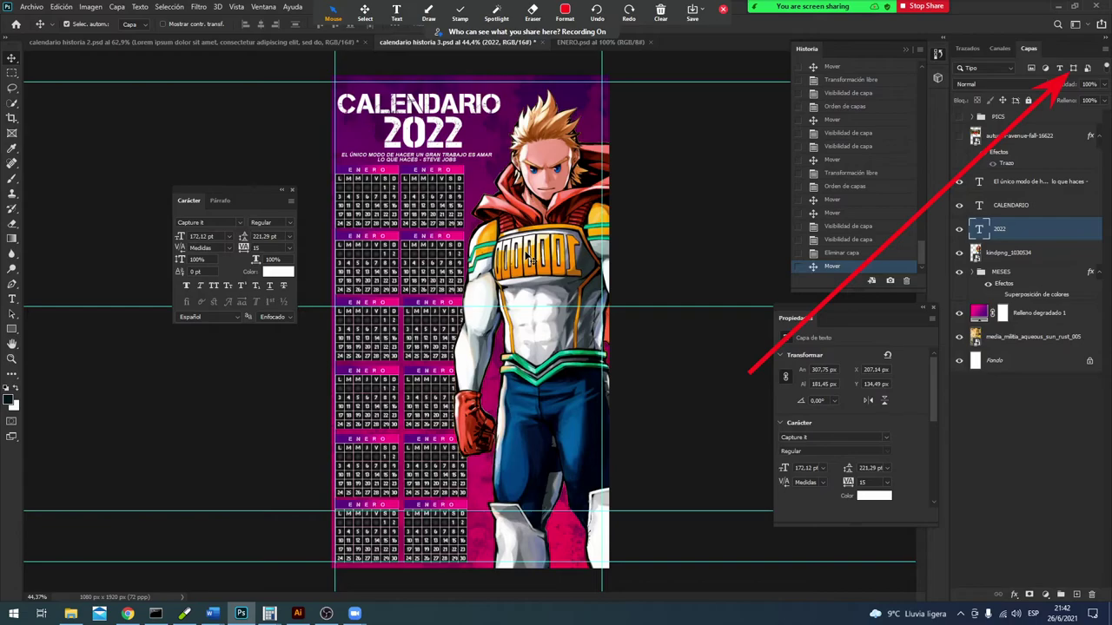
Step: Search Google Images for 'boku no hero mirio'
click(127, 613)
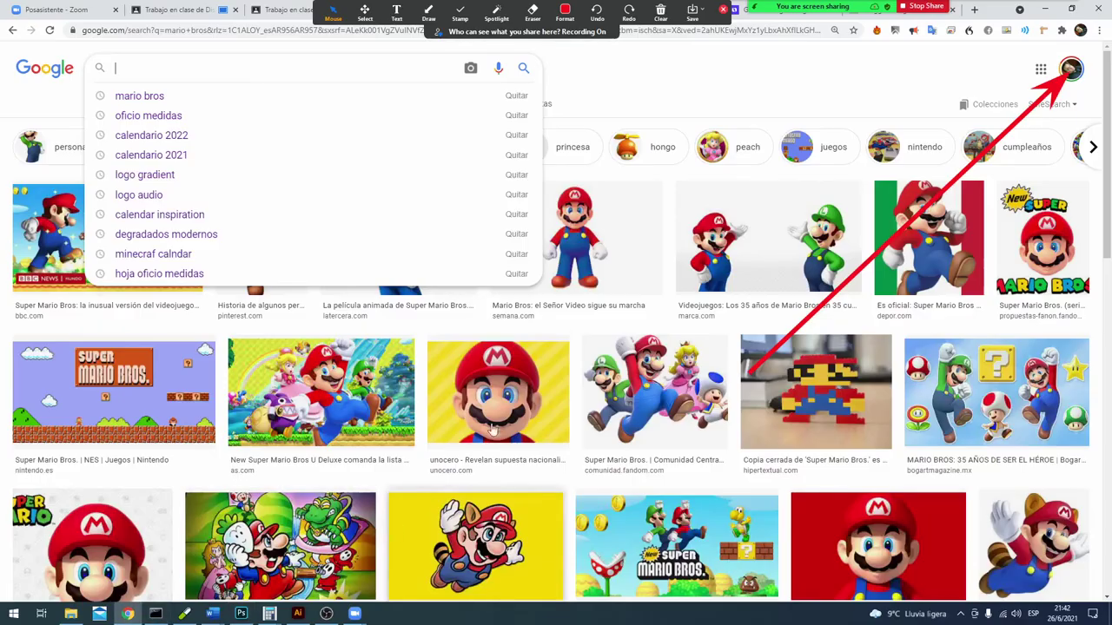
click(663, 114)
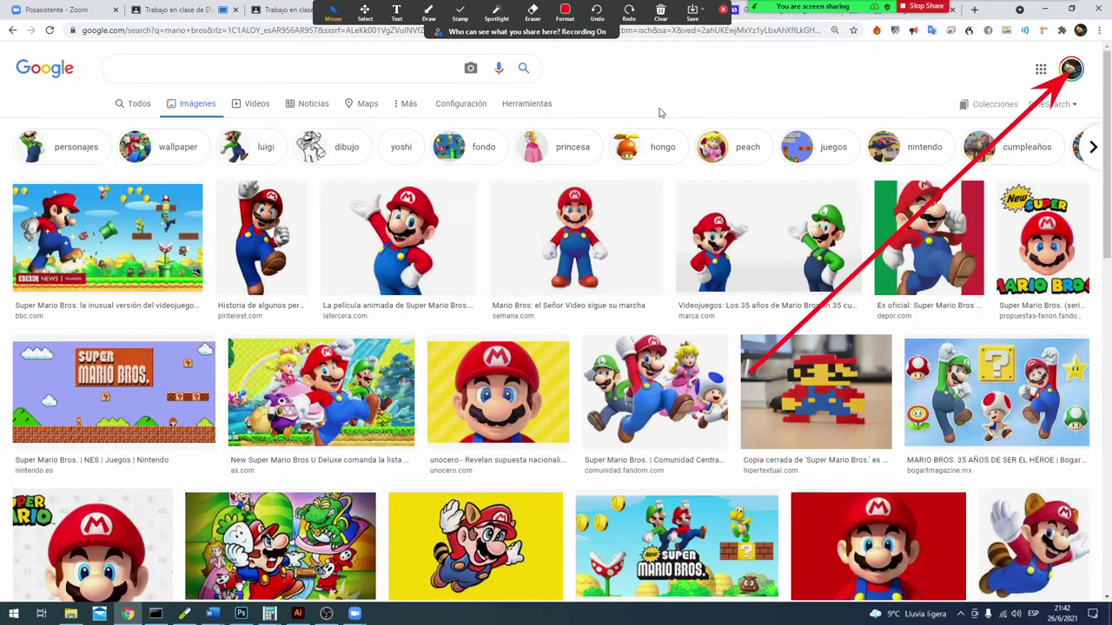
click(250, 73)
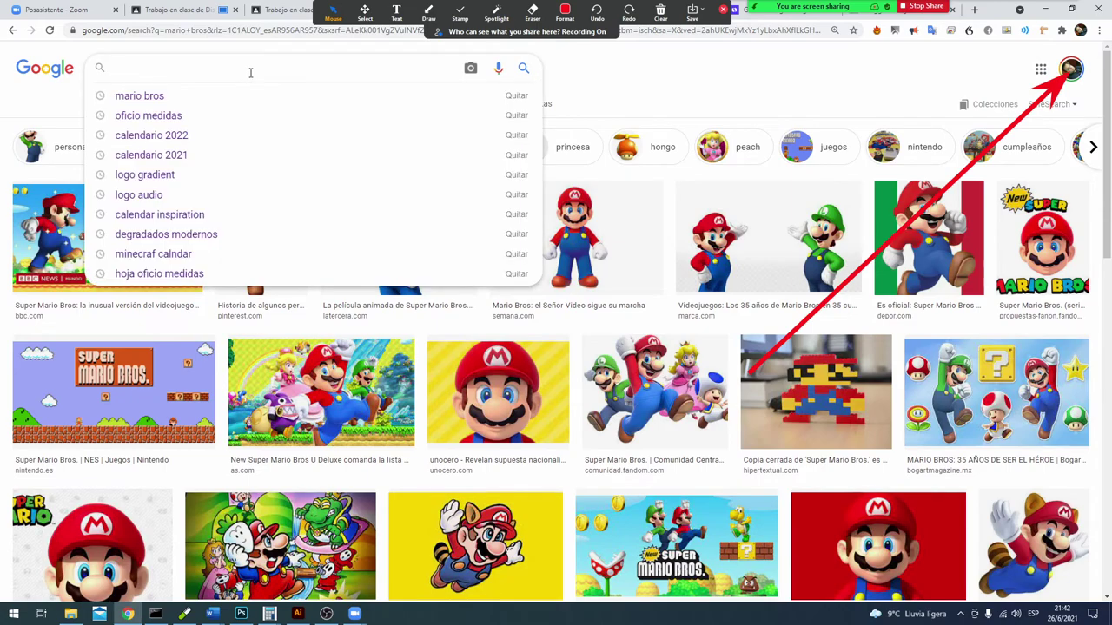
text(BOKU)
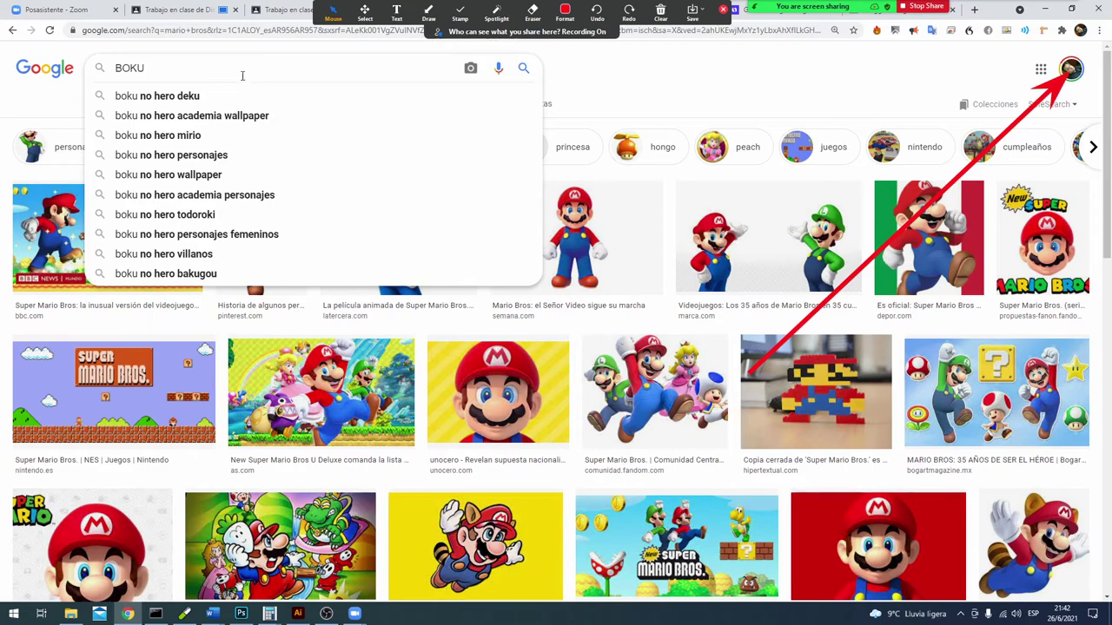
click(327, 132)
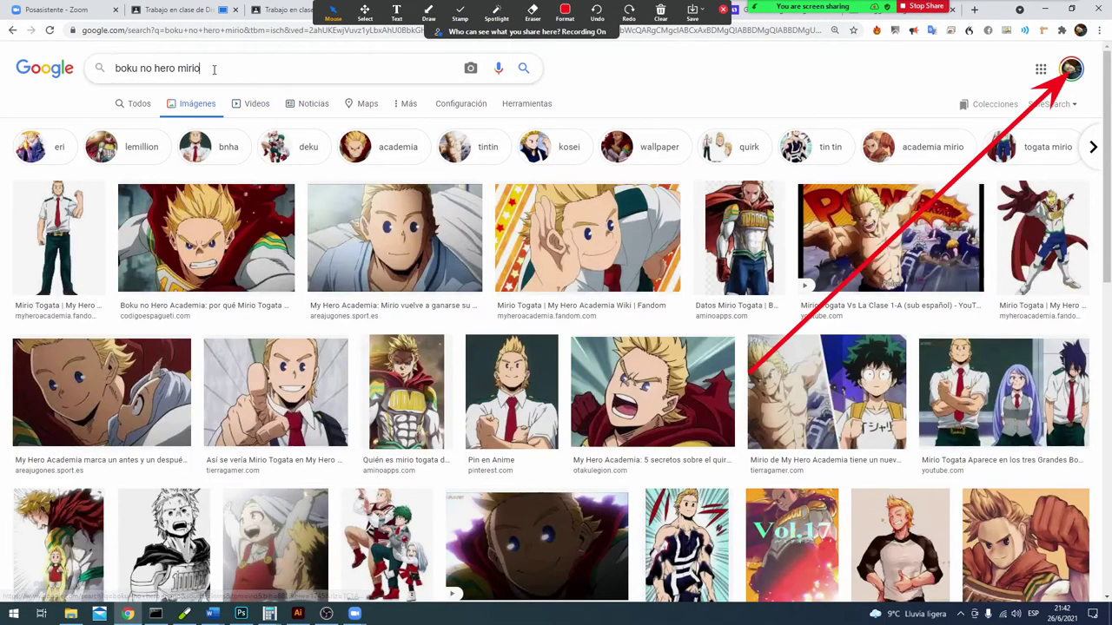
Step: Trim the search to 'boku no hero', preview the yellow group poster, then return to Photoshop
click(214, 70)
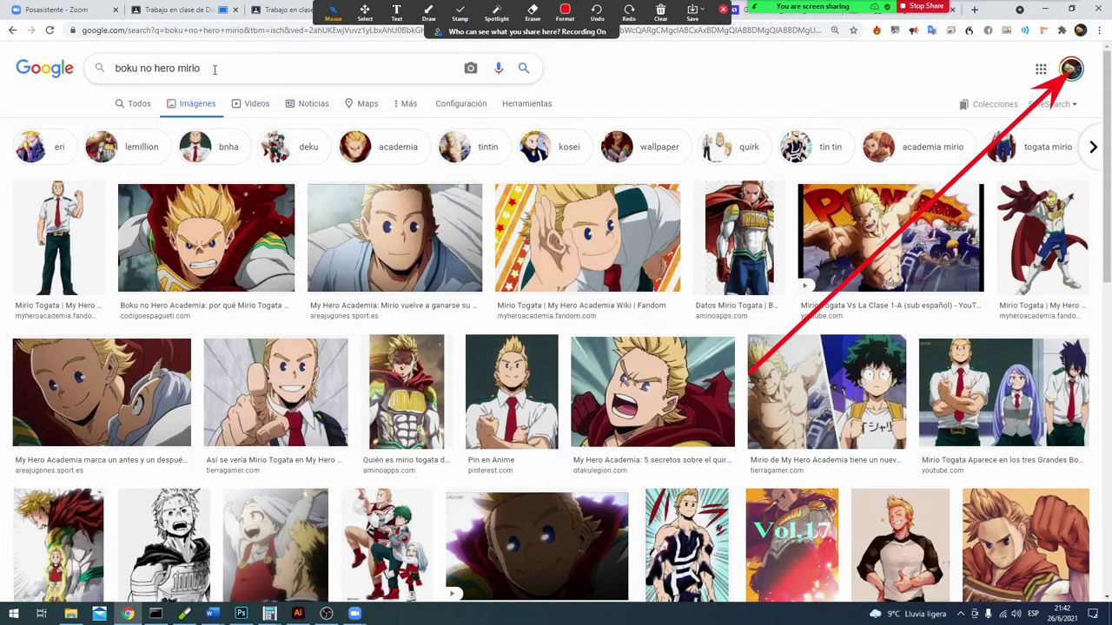
key(BackSpace)
key(BackSpace)
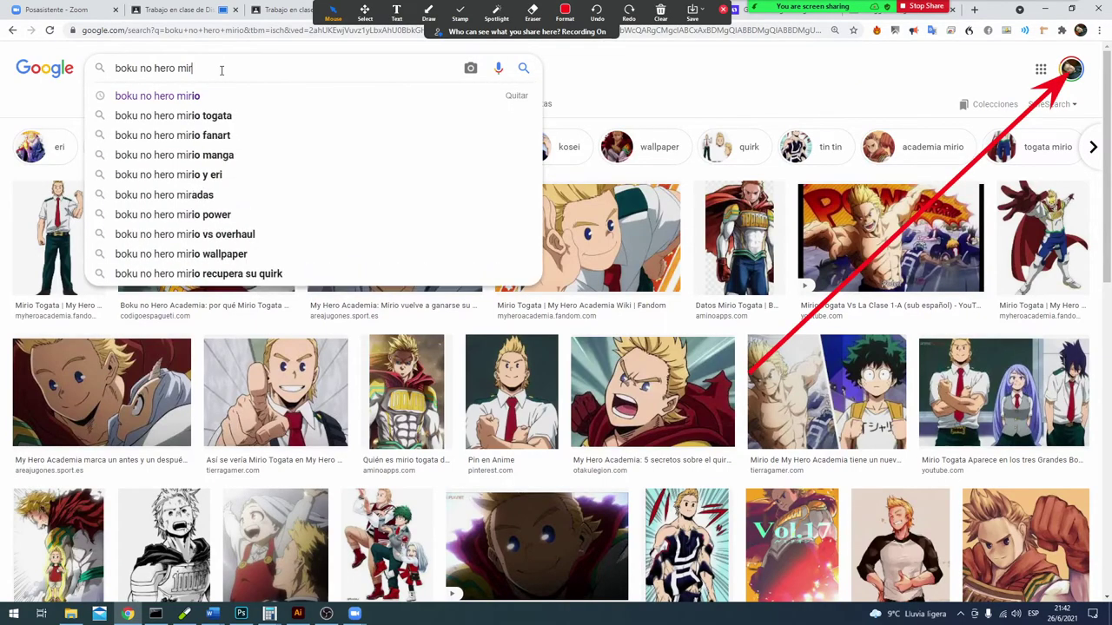
key(BackSpace)
key(BackSpace)
key(BackSpace)
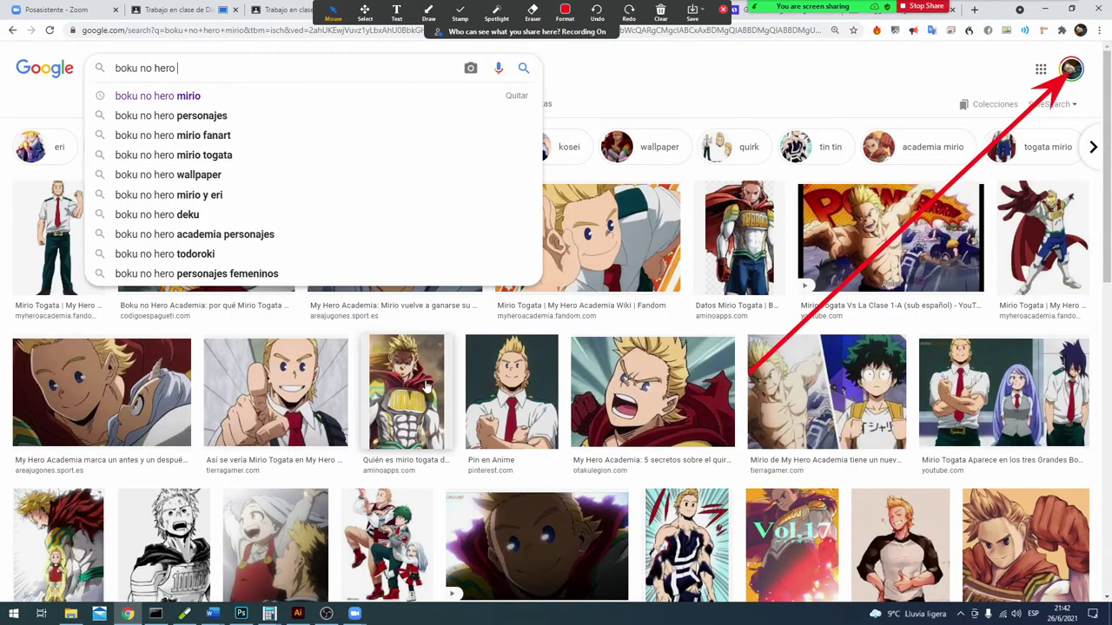
key(Return)
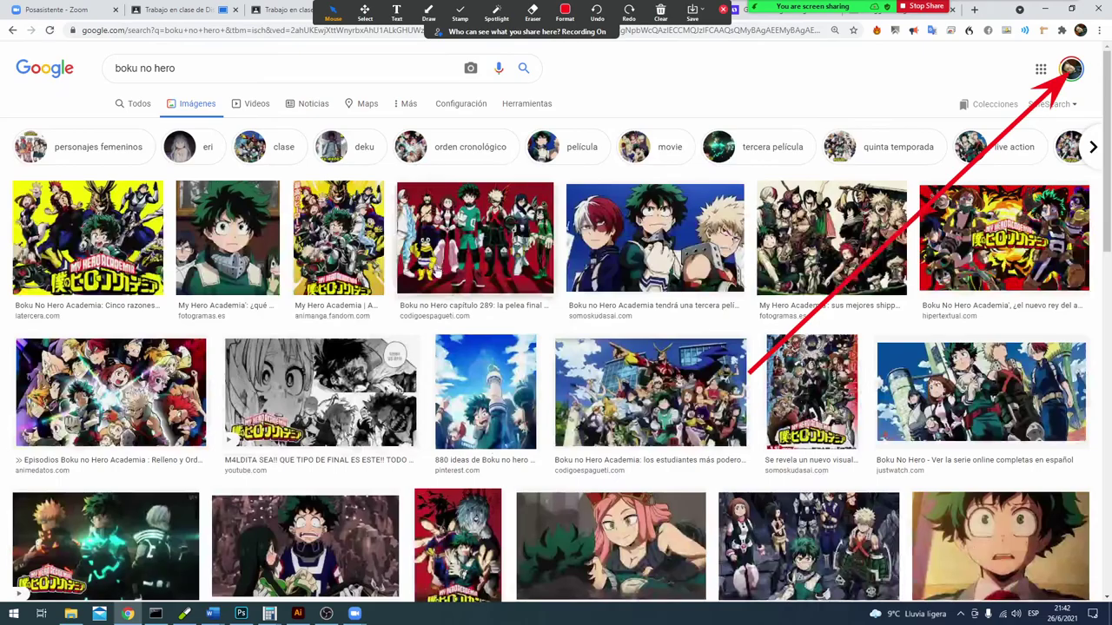
click(102, 249)
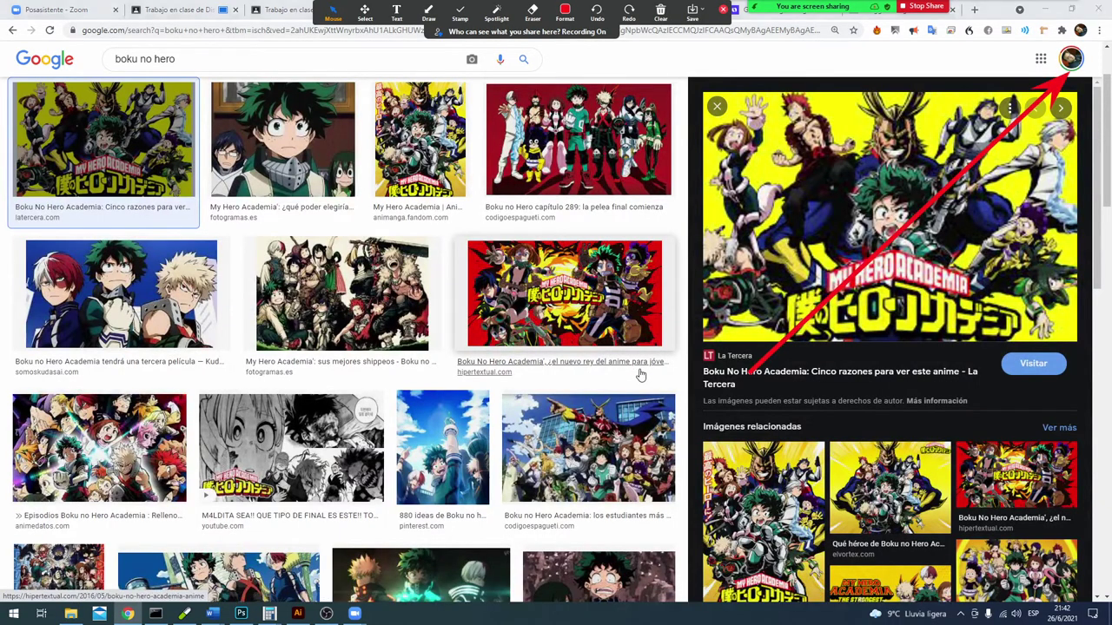
key(alt+Tab)
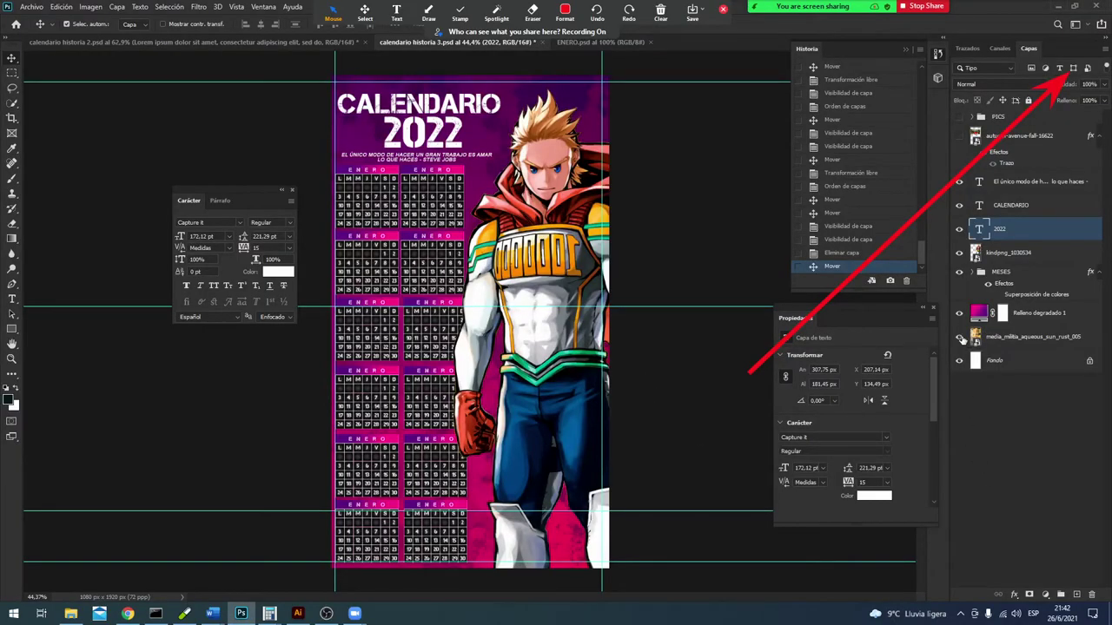
Step: Hide the purple-pink gradient and textured photo background layers
click(959, 312)
click(959, 336)
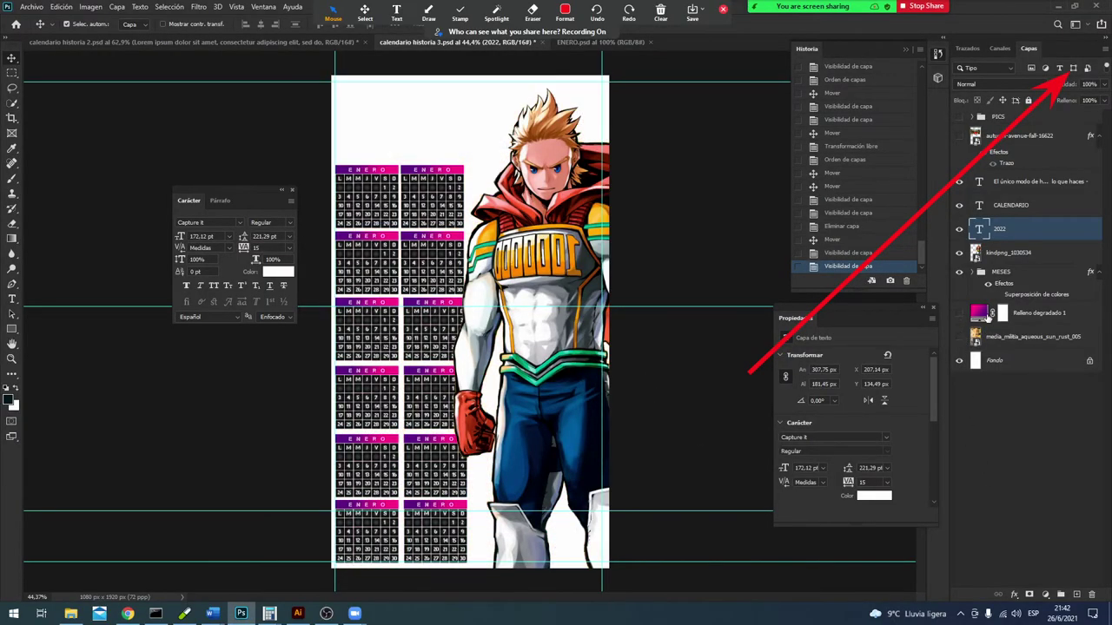
click(970, 309)
Step: Add a Color uniforme fill layer set to the sampled yellow fab62b
click(92, 8)
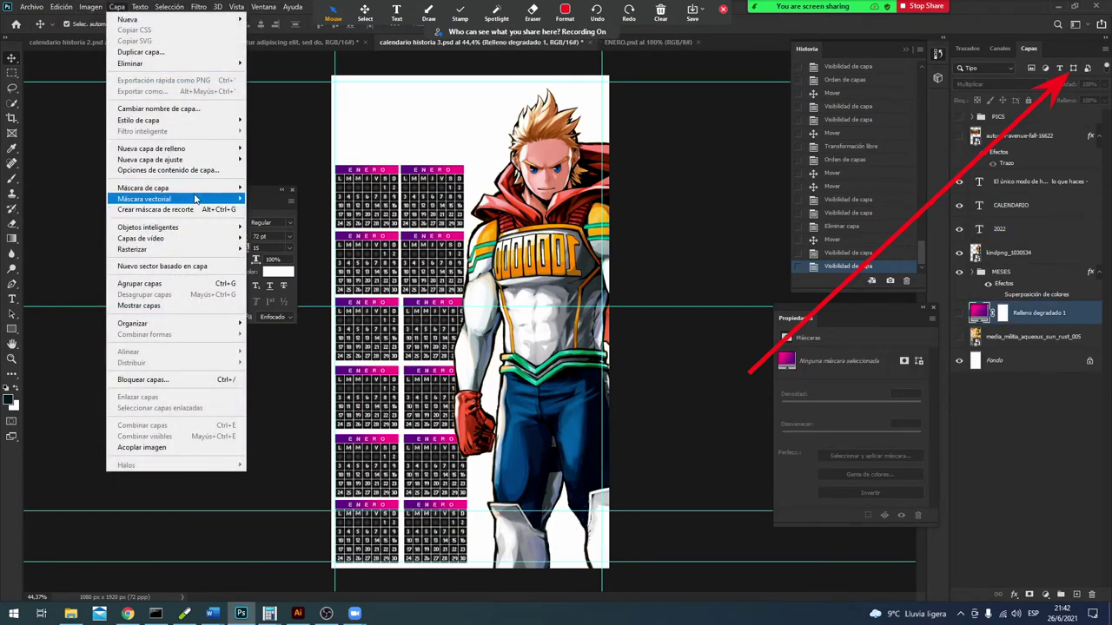
mouse_move(117, 7)
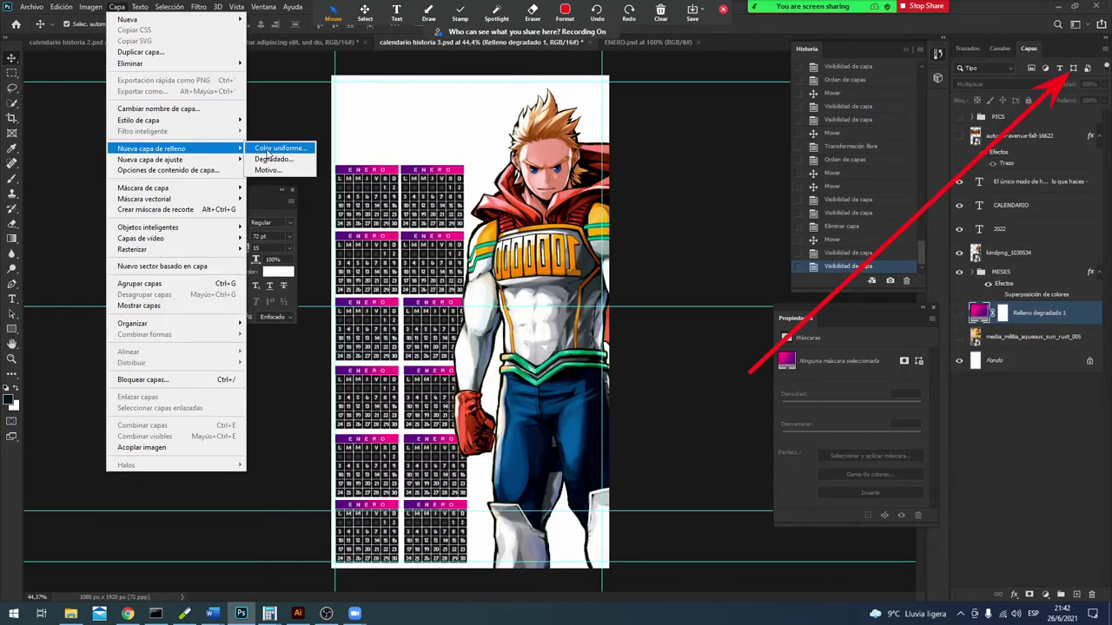
click(277, 148)
drag(498, 229, 500, 248)
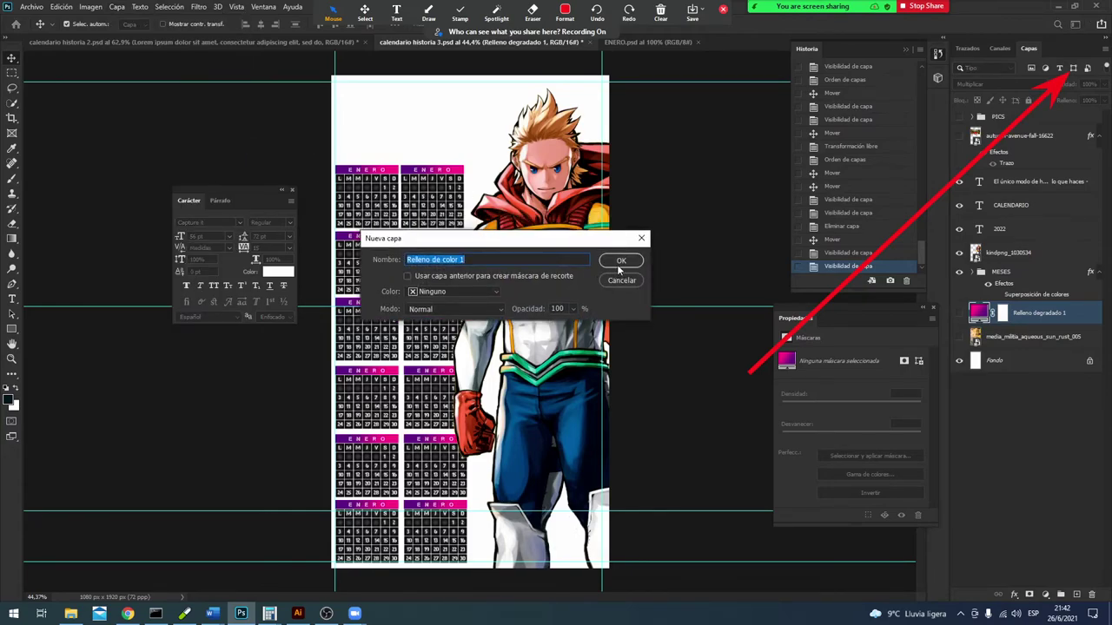
click(619, 263)
click(597, 213)
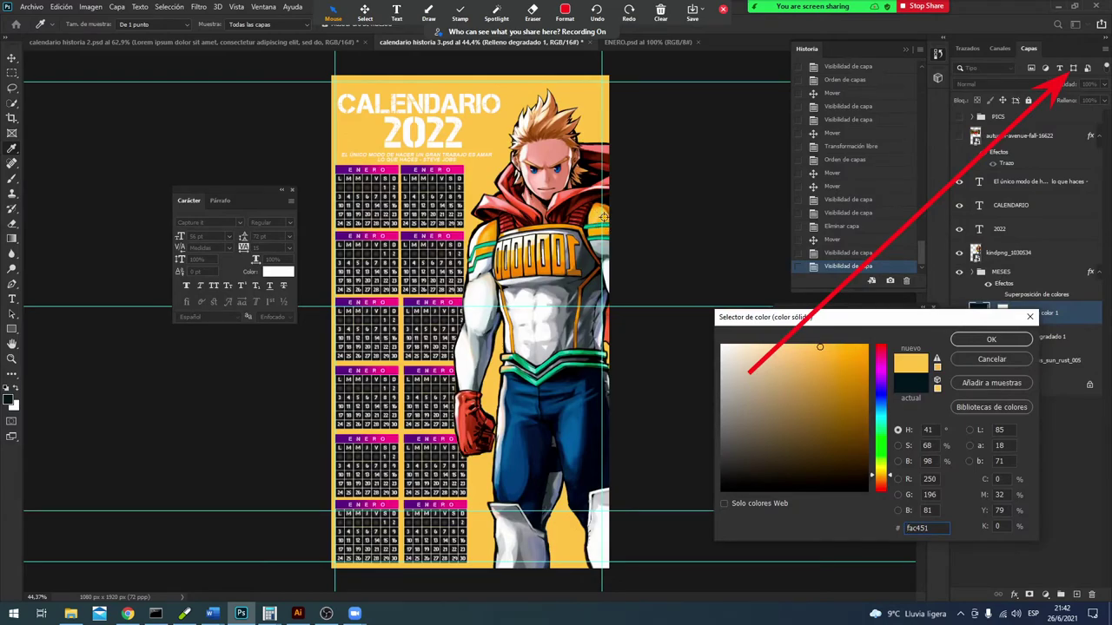
click(603, 216)
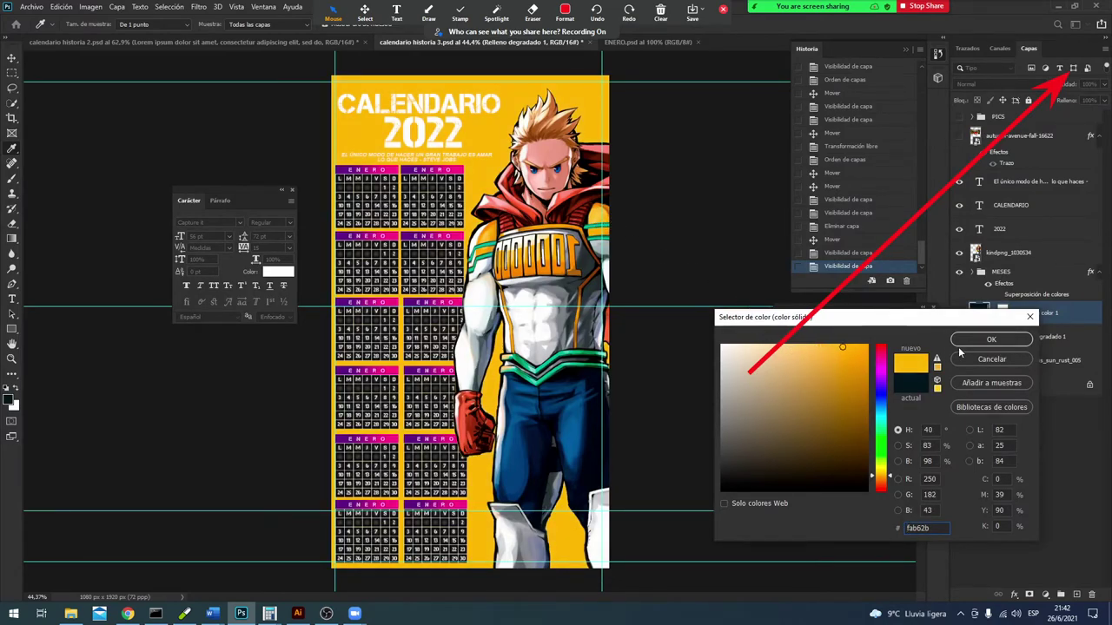
click(991, 339)
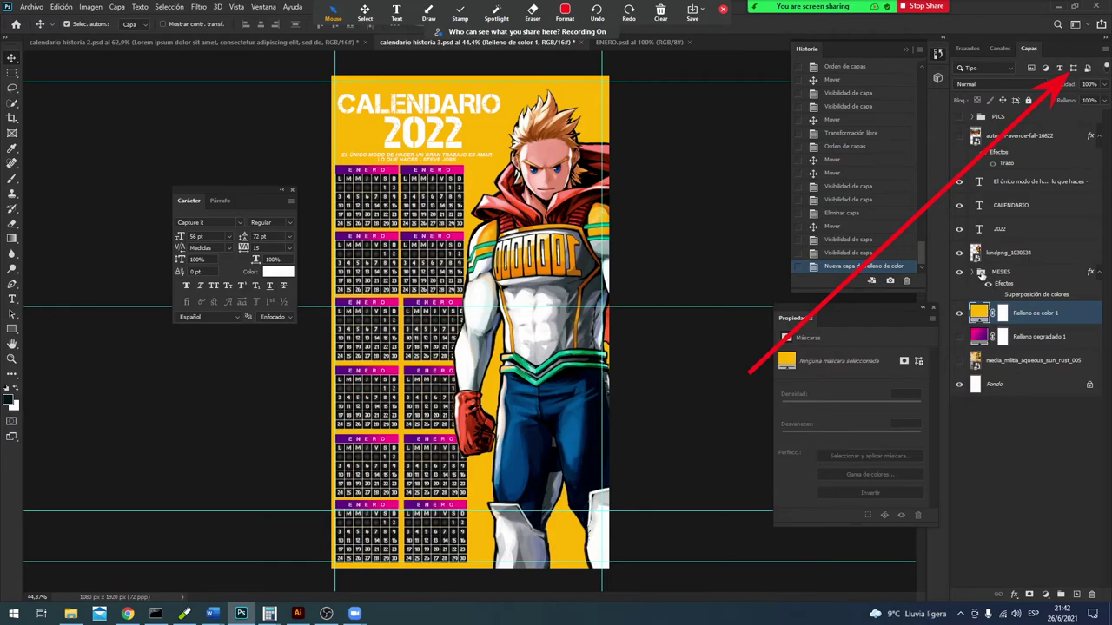
click(974, 273)
Step: Open the ENERO copia 11 smart object as ENERO.psd
click(989, 316)
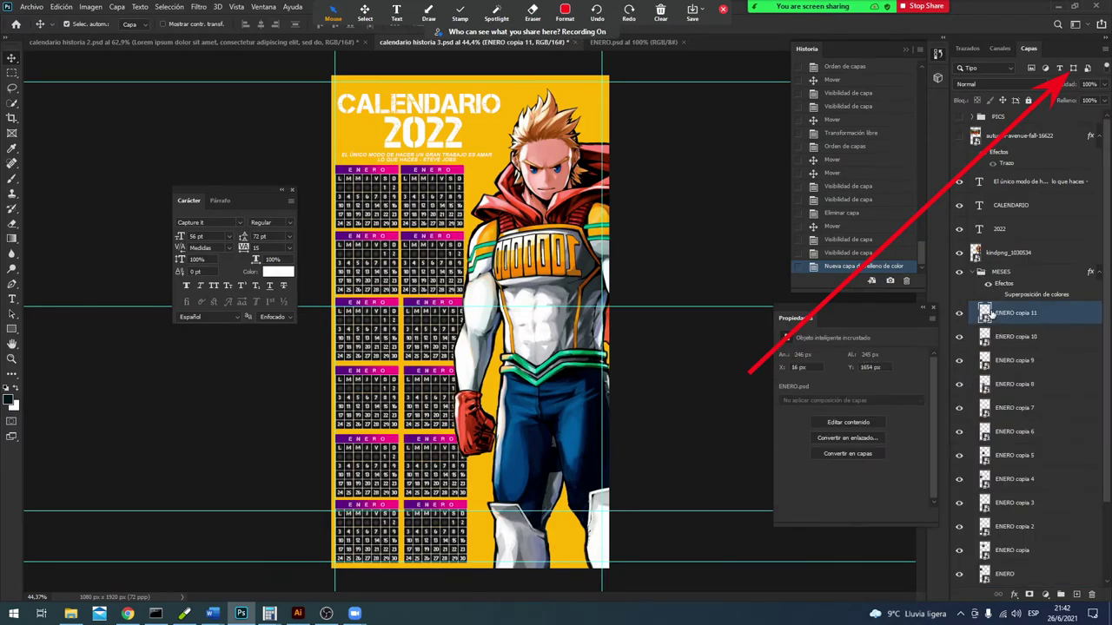
click(658, 42)
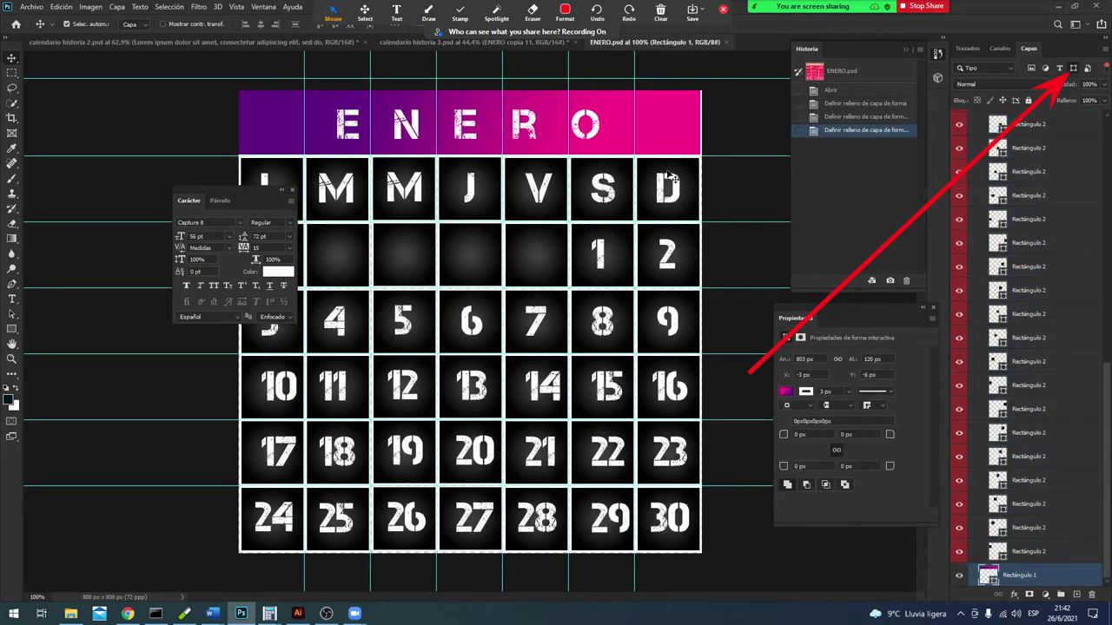
click(127, 614)
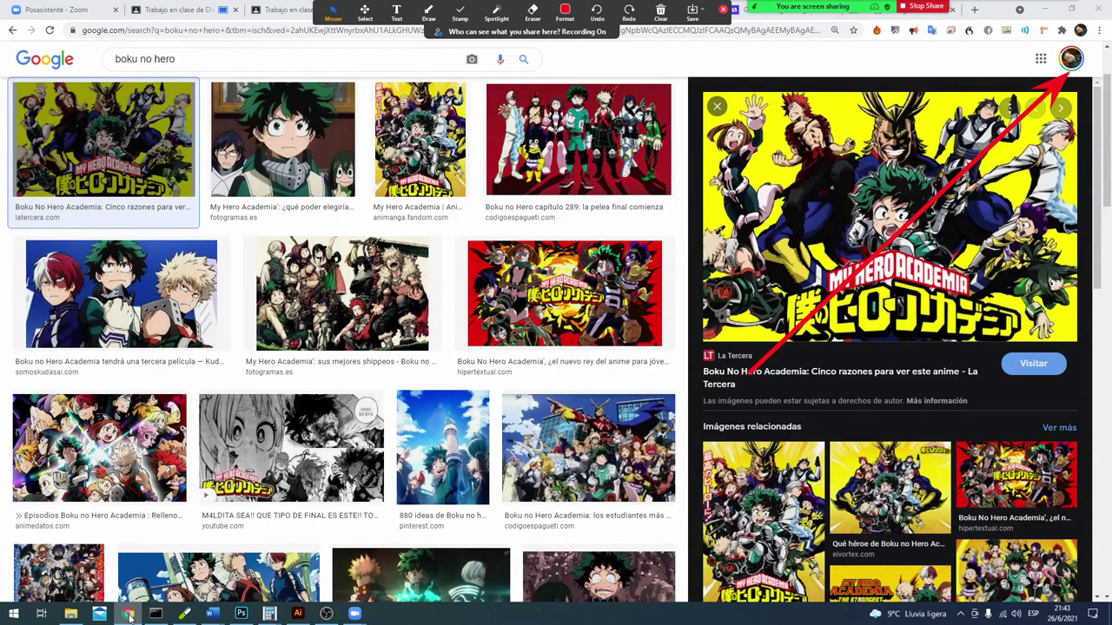
click(128, 614)
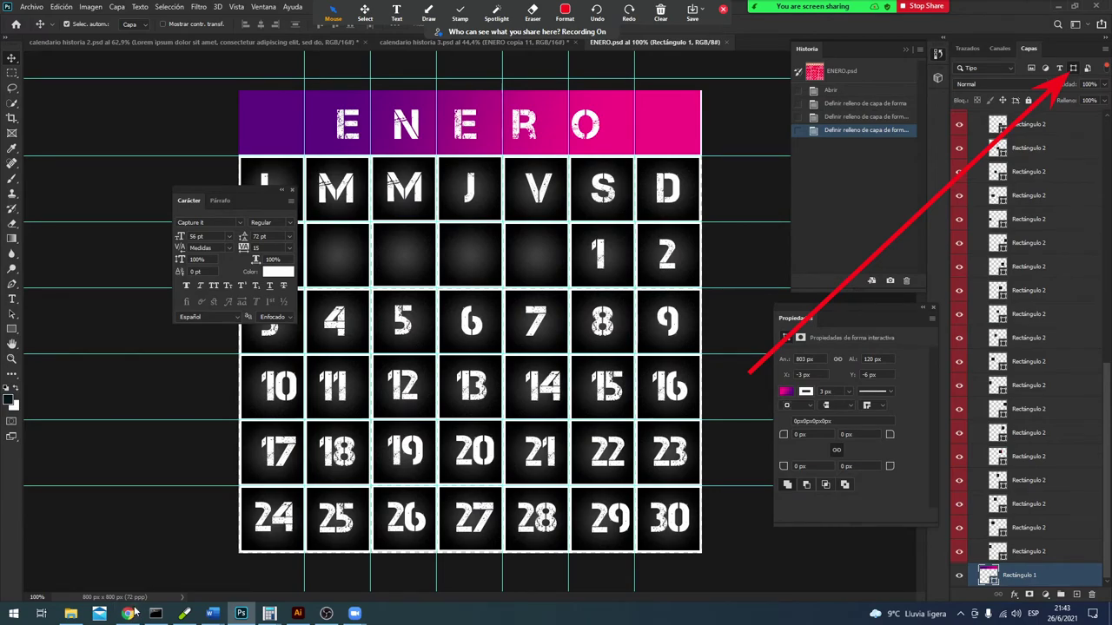
Step: Select every Rectángulo 2 day-cell layer, from the topmost to the last
scroll(958, 296, up, 3)
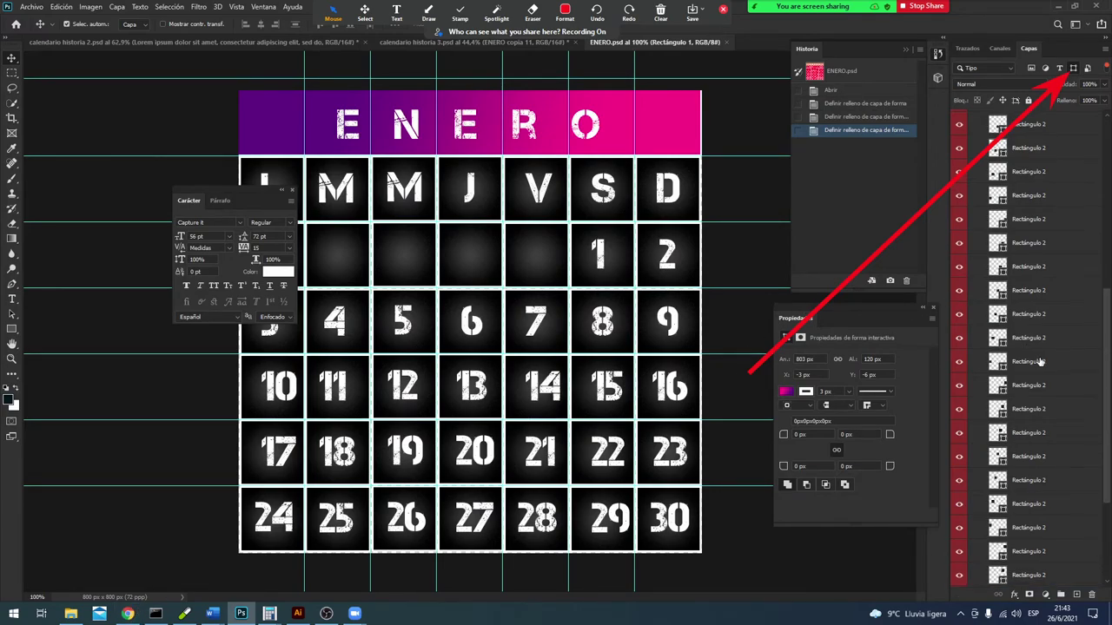
scroll(1018, 370, up, 2)
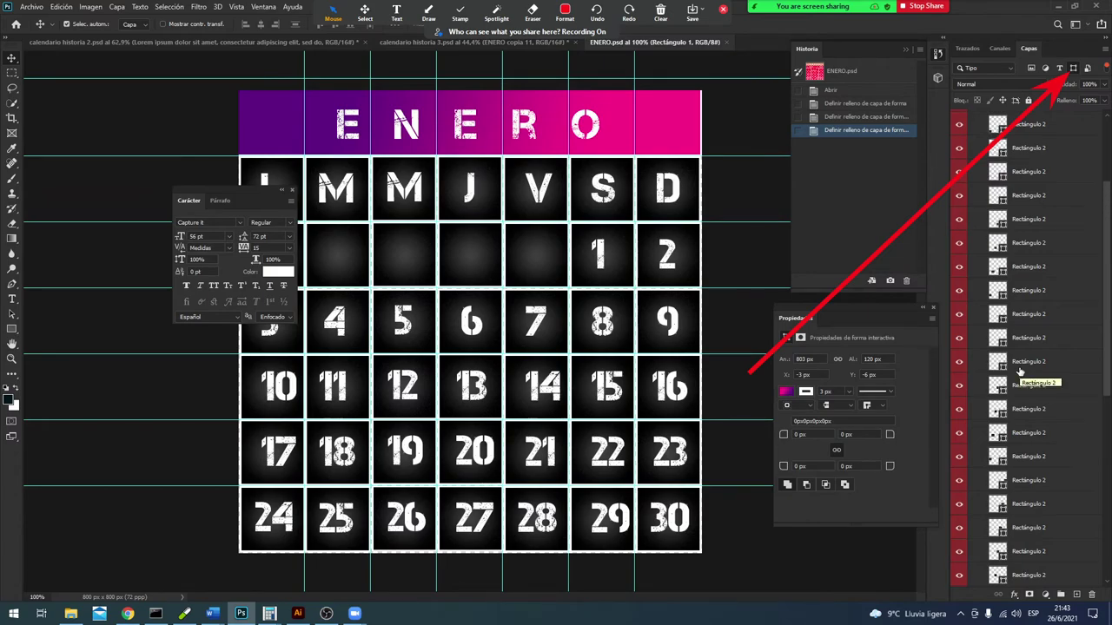
click(1080, 126)
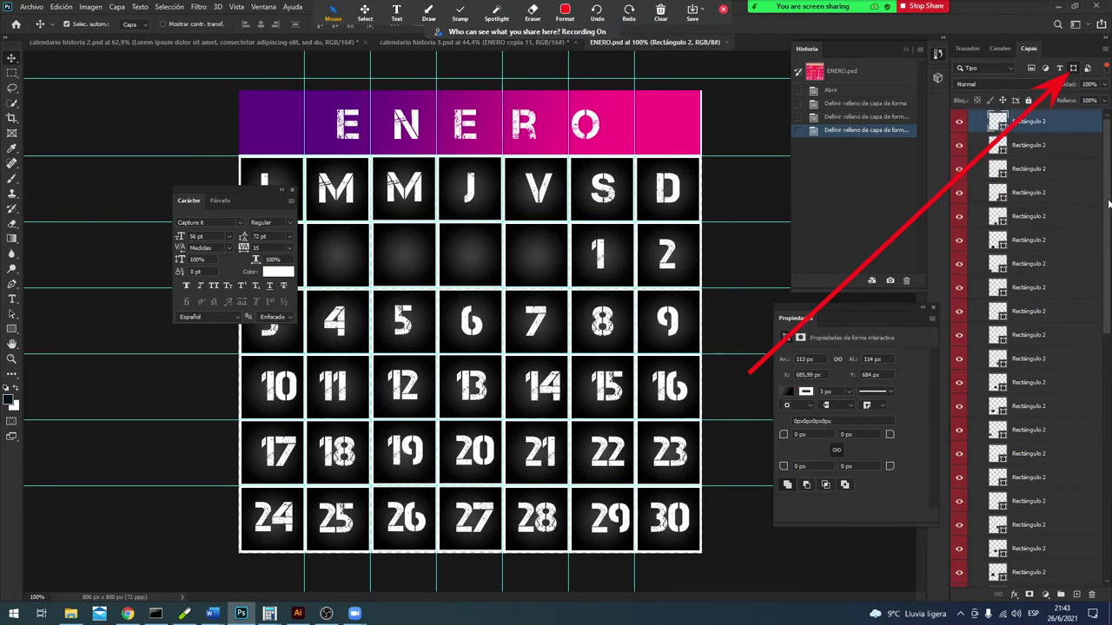
drag(1108, 203, 1098, 501)
shift+click(1057, 554)
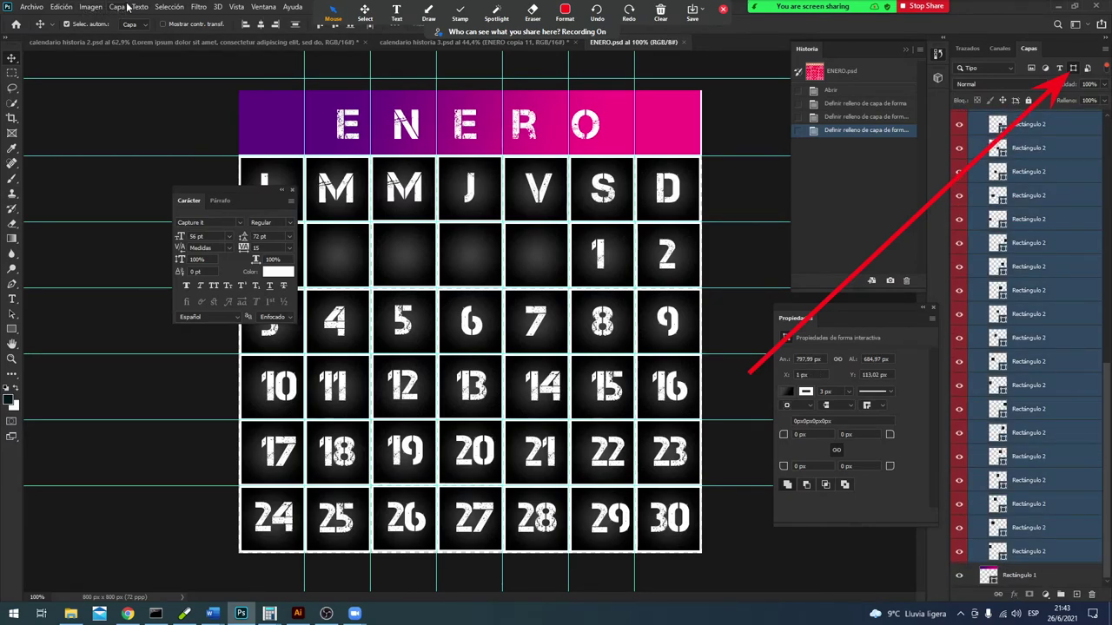
Step: Change the selected day-cell shapes' fill from radial gradient to solid black 000000
key(u)
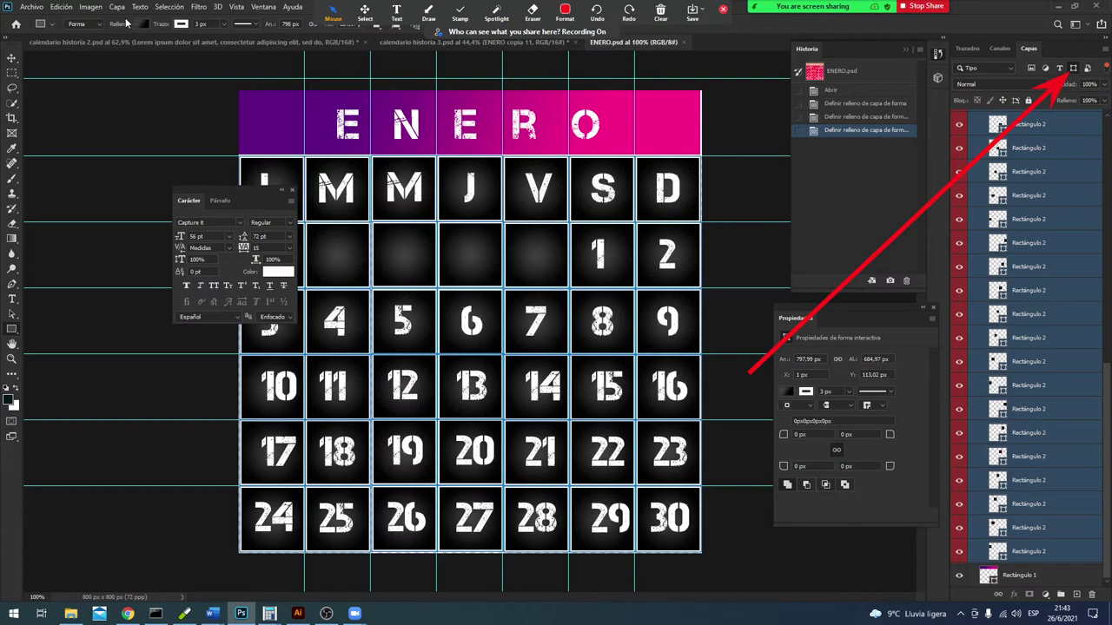
click(146, 24)
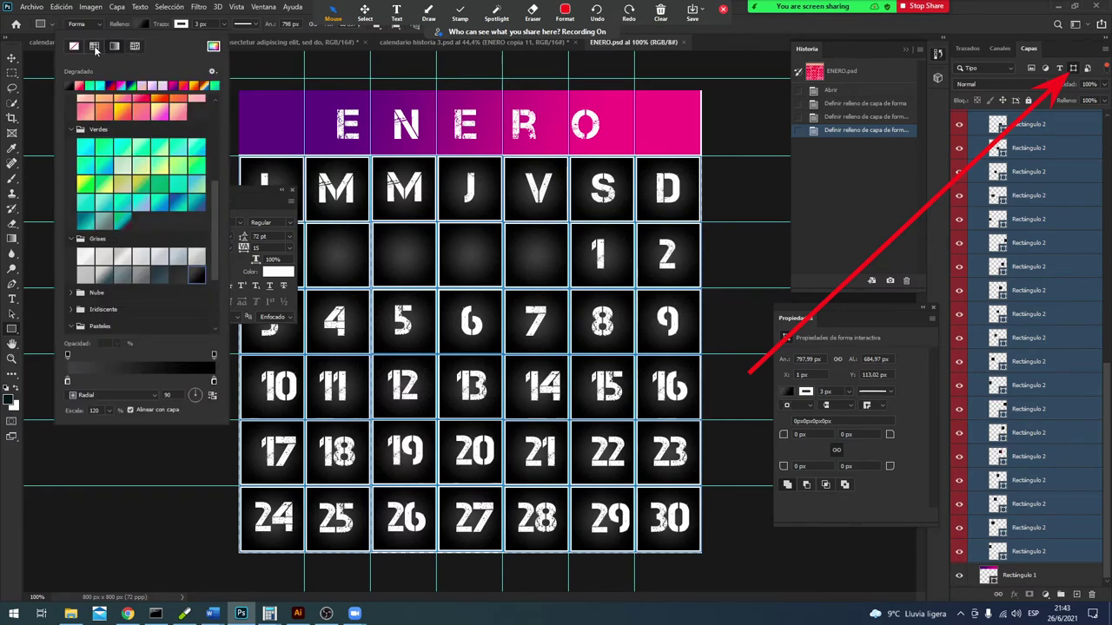
click(213, 46)
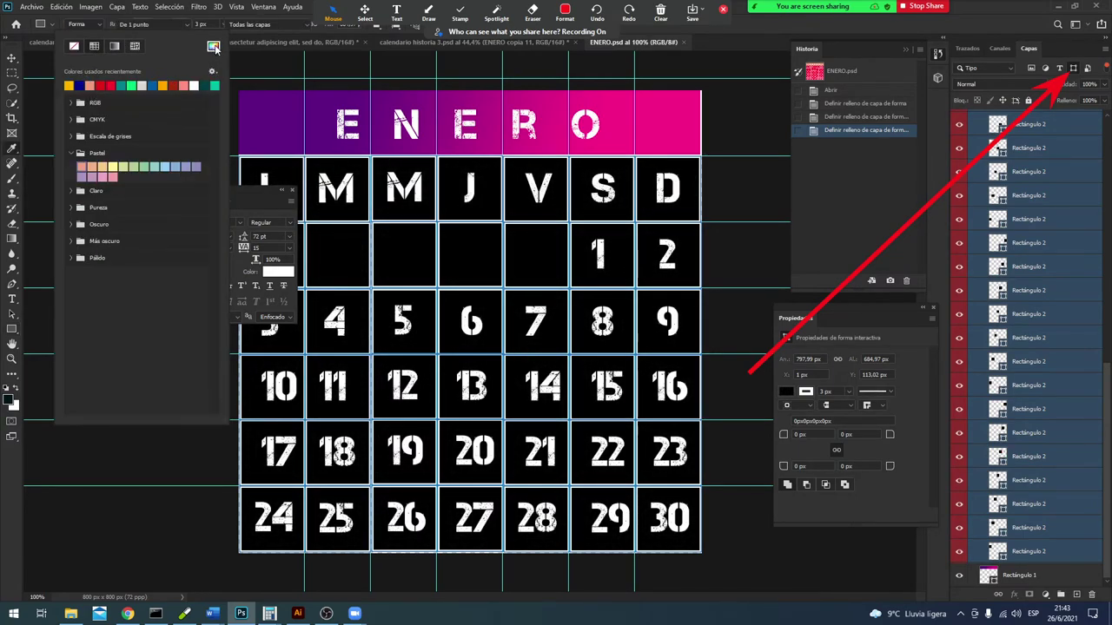
drag(802, 423, 896, 542)
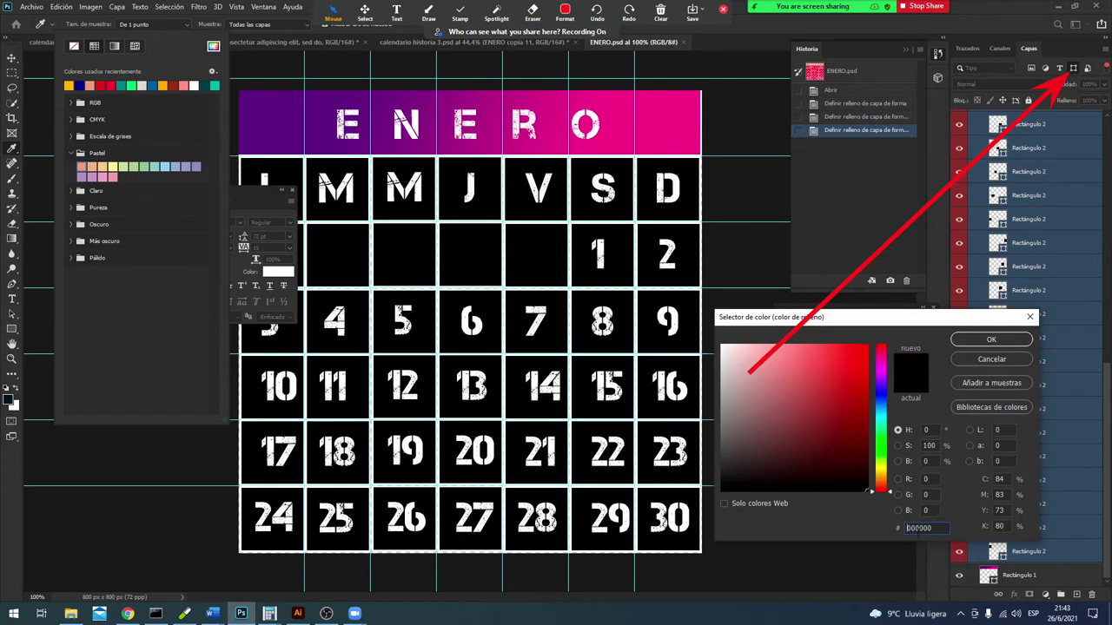
click(984, 343)
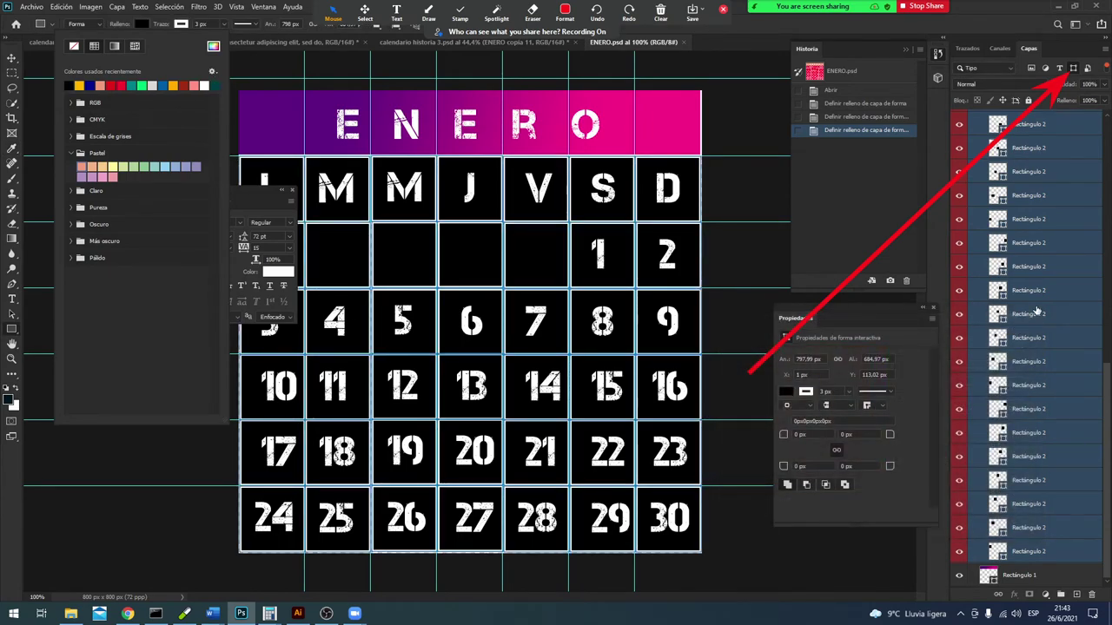
key(Return)
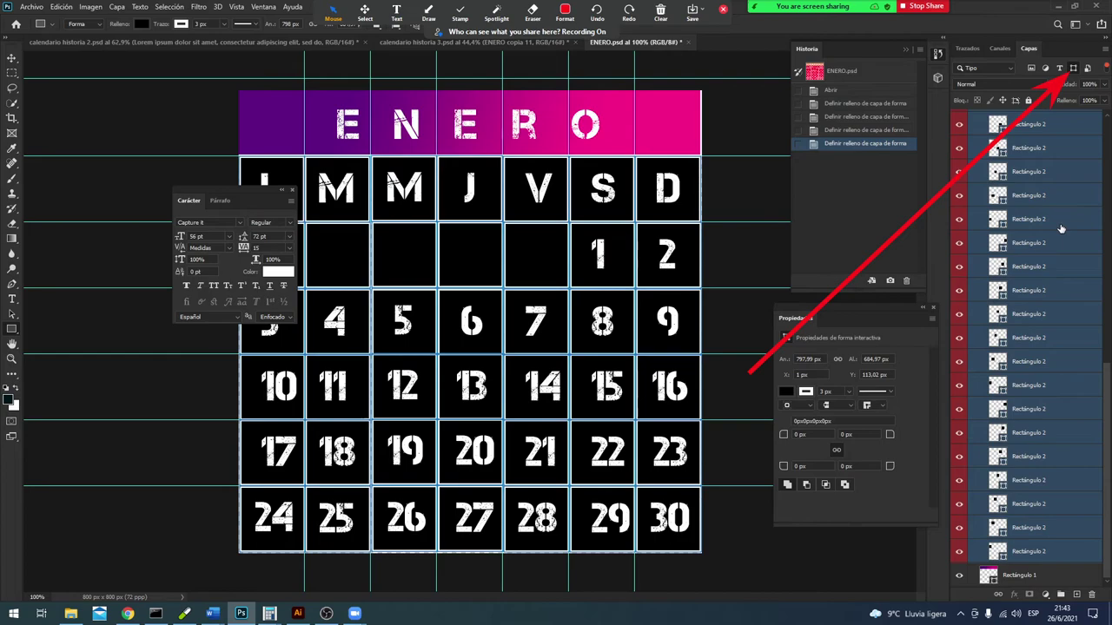
Step: Filter the layers to text and select all day-number and weekday text layers
click(1058, 69)
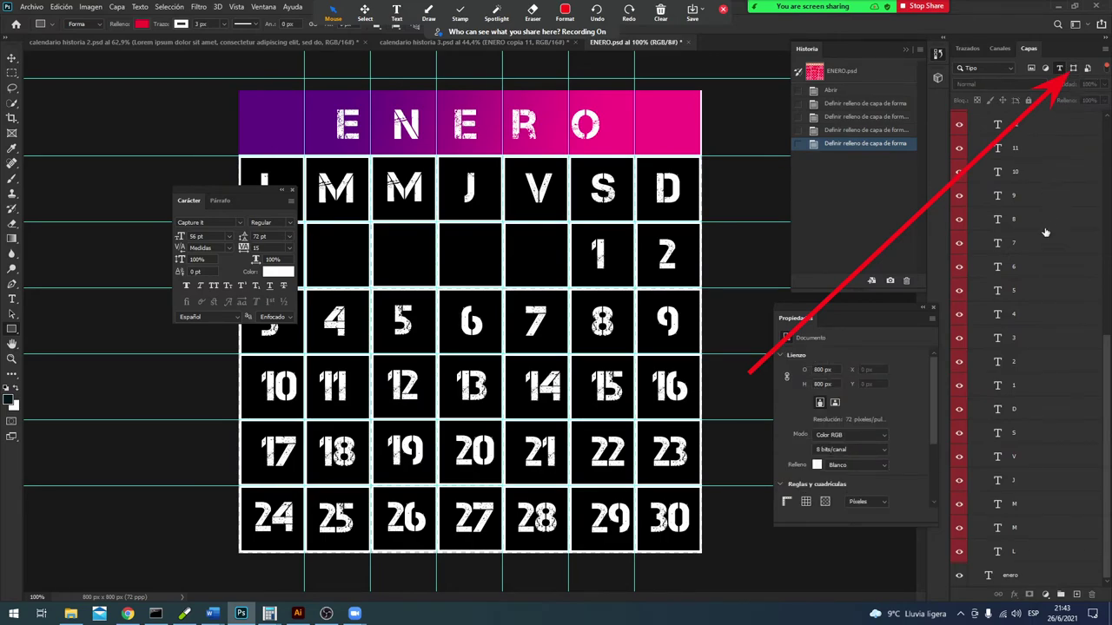
drag(1109, 398, 1108, 178)
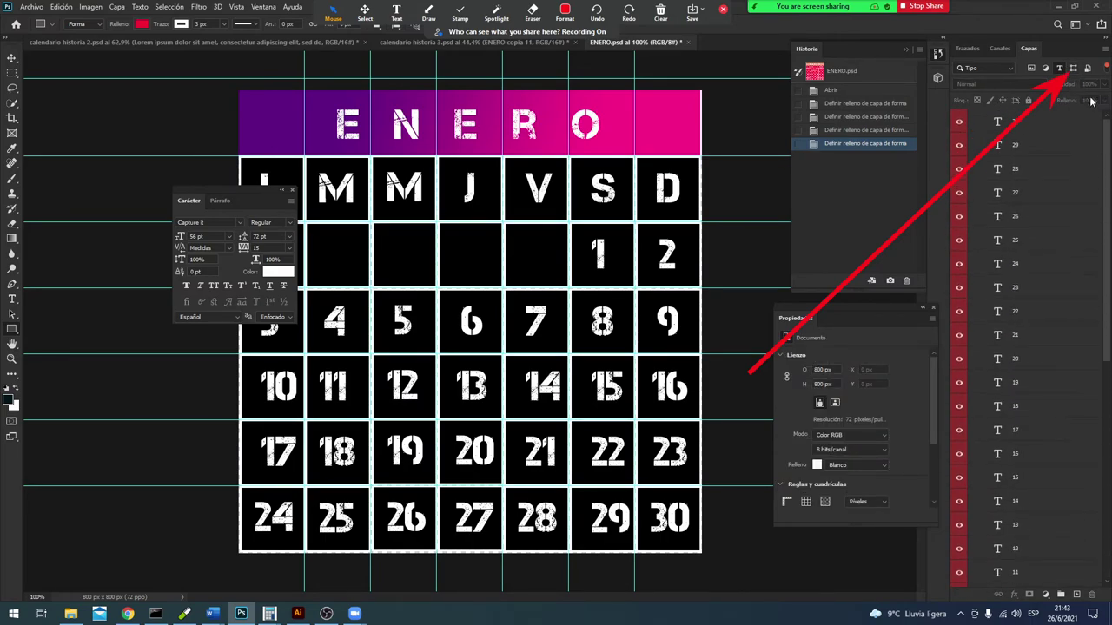
click(1069, 129)
scroll(1077, 382, down, 4)
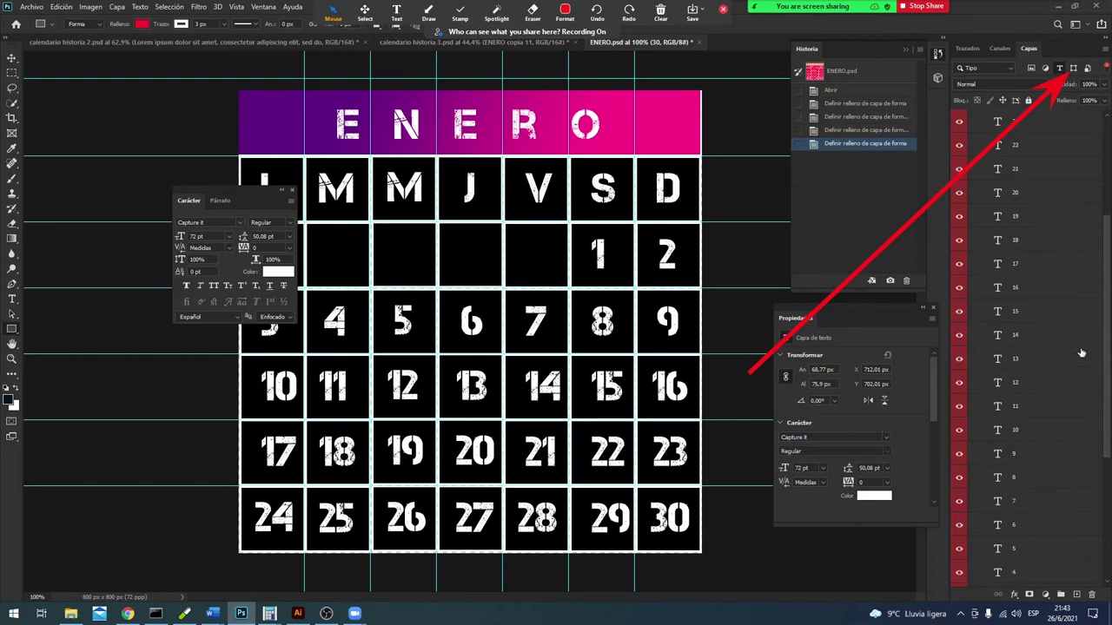
scroll(1077, 382, down, 6)
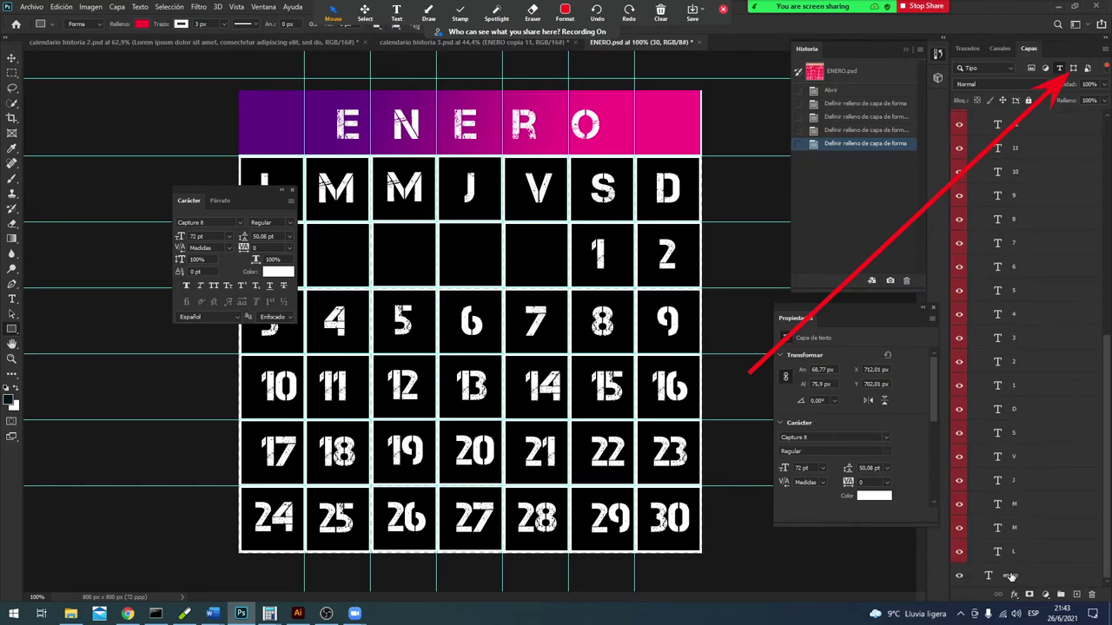
shift+click(1020, 553)
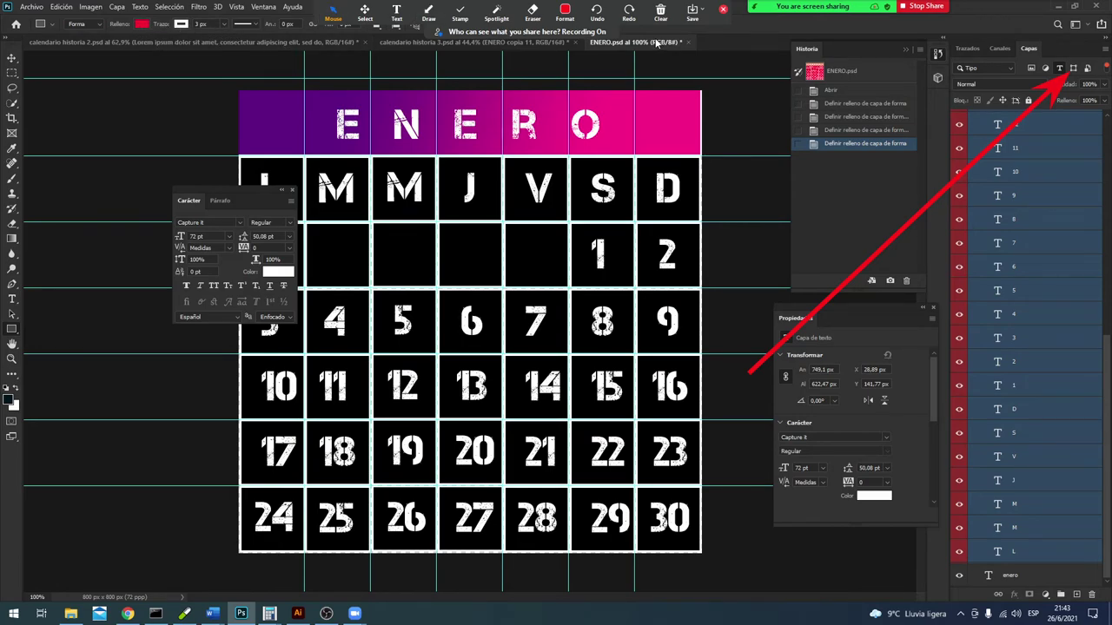
Step: Set the selected text colour to bright yellow f2db19, then show all layers again
key(t)
click(468, 18)
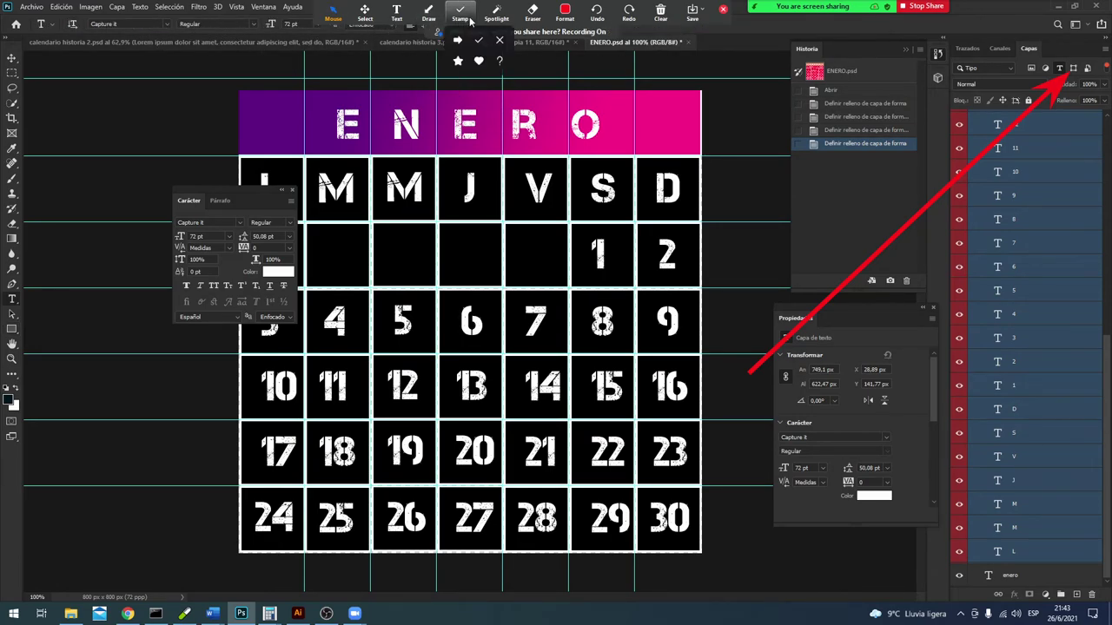
click(470, 19)
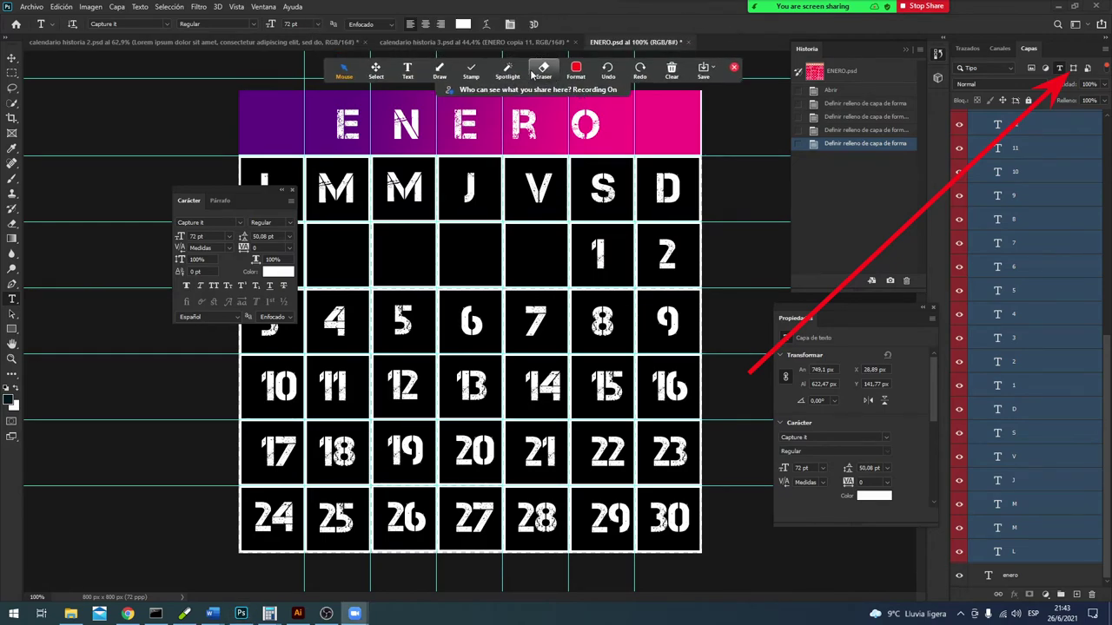
click(874, 495)
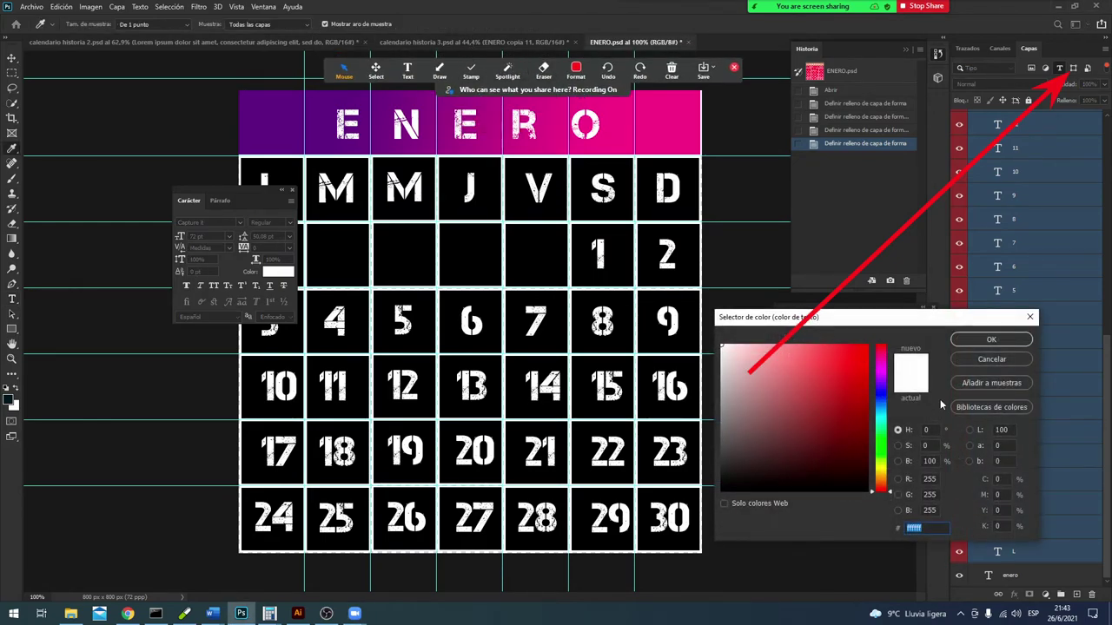
click(847, 421)
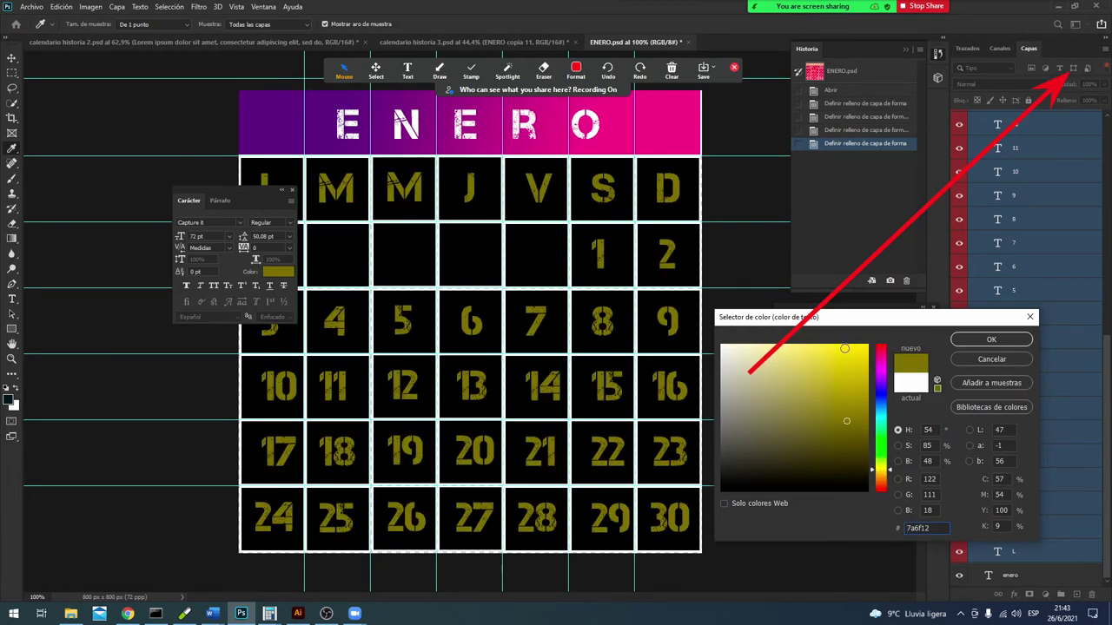
click(852, 351)
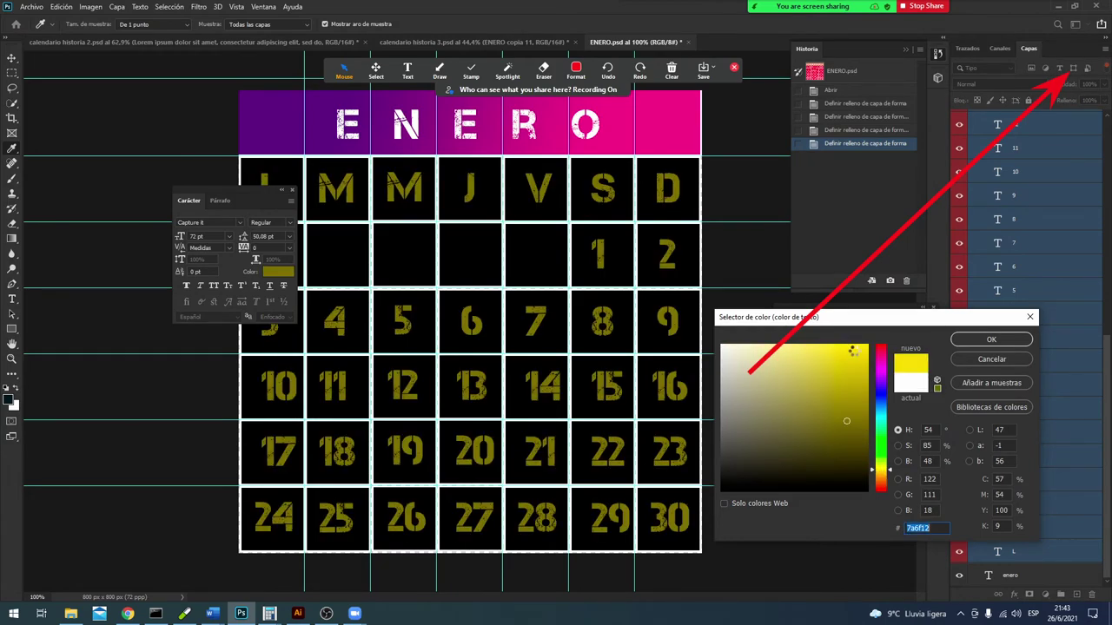
click(956, 340)
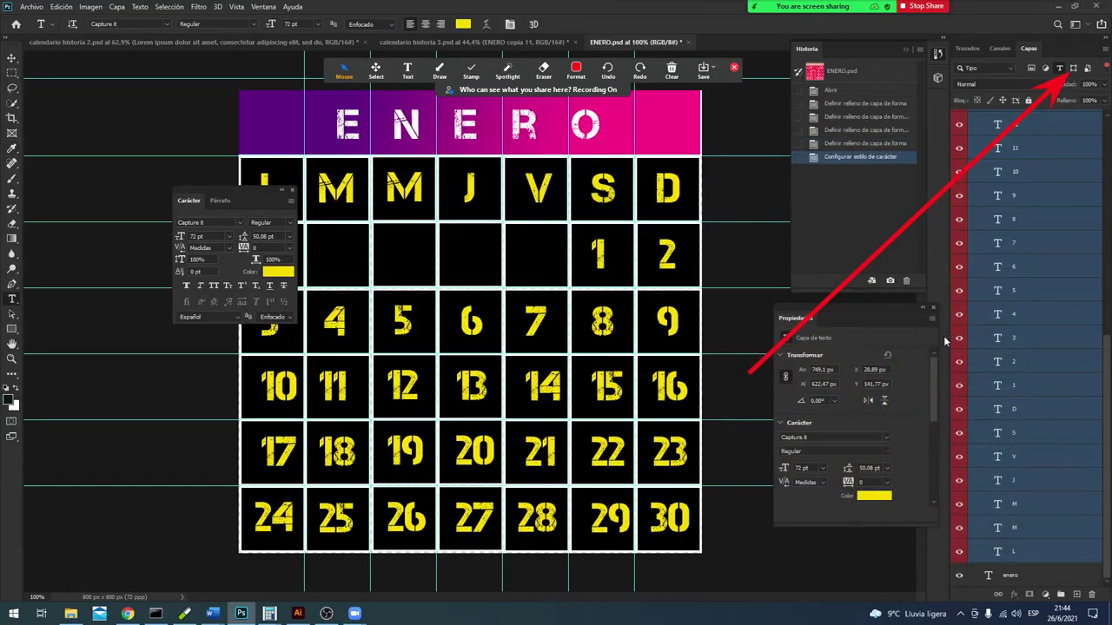
click(1060, 69)
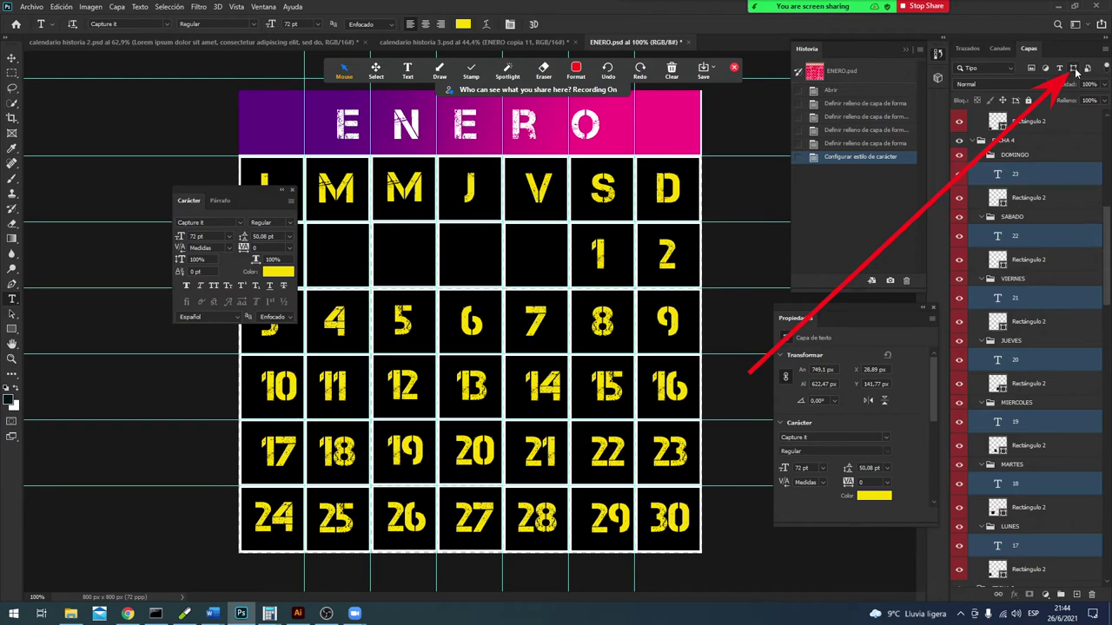
Step: Filter the layers to shapes and select the header bar's Rectángulo 1 layer
click(1074, 69)
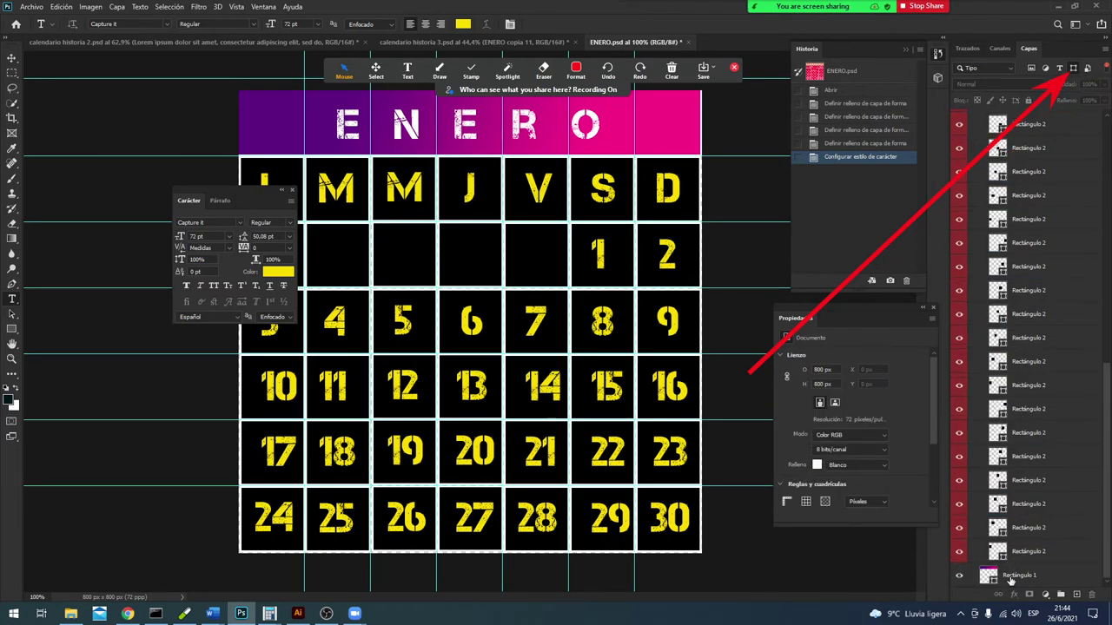
click(1011, 580)
double_click(987, 575)
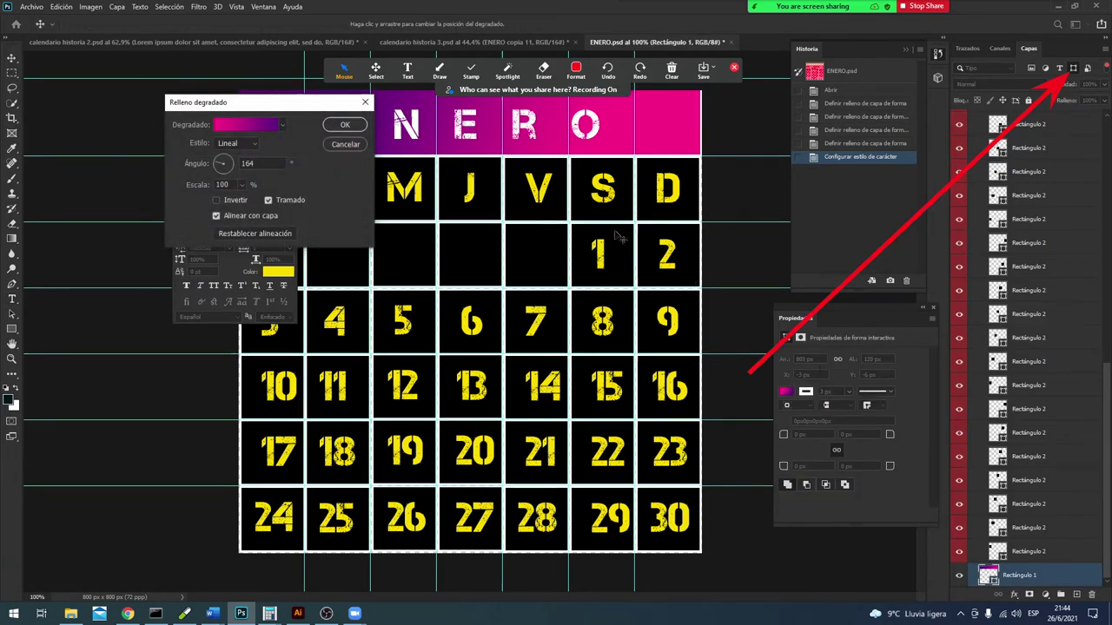
click(282, 127)
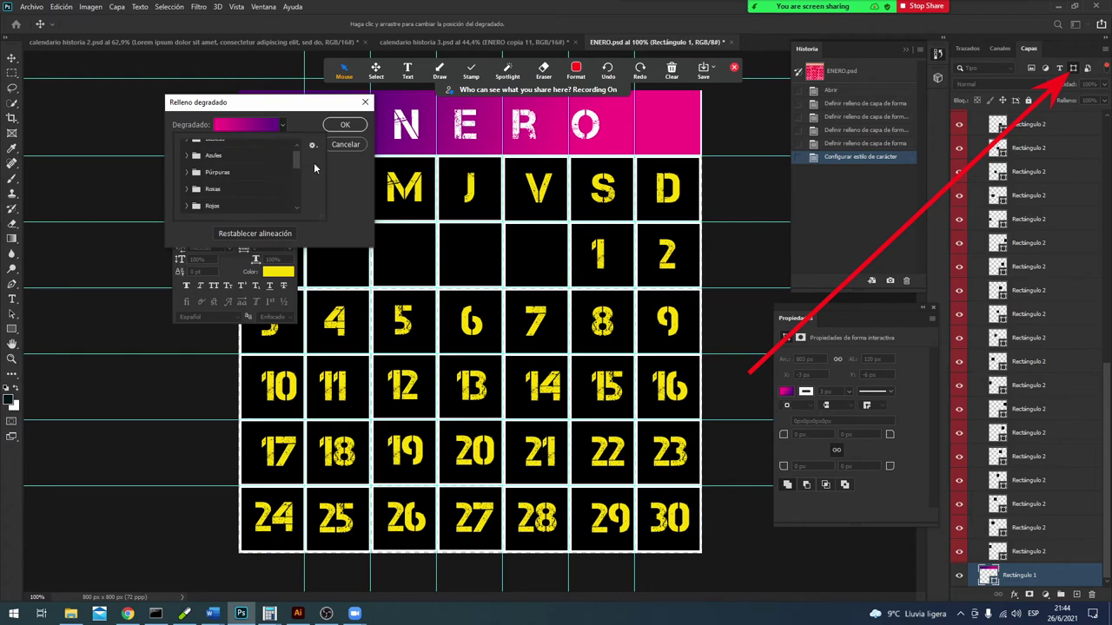
click(345, 146)
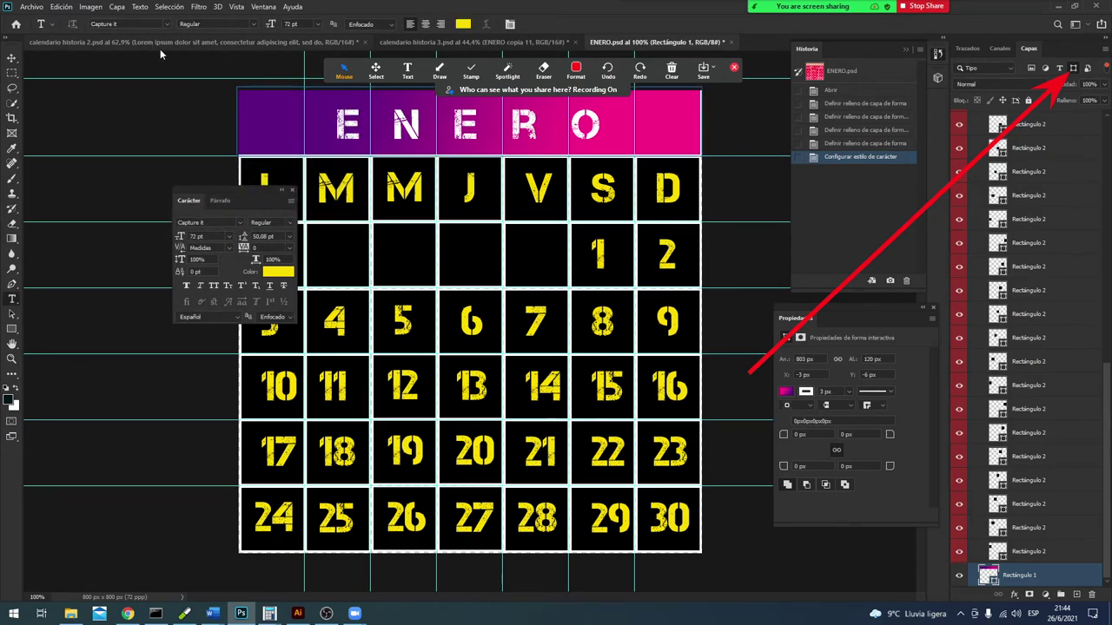
Step: Apply a red-orange-yellow gradient preset to the header bar's fill
key(u)
click(139, 25)
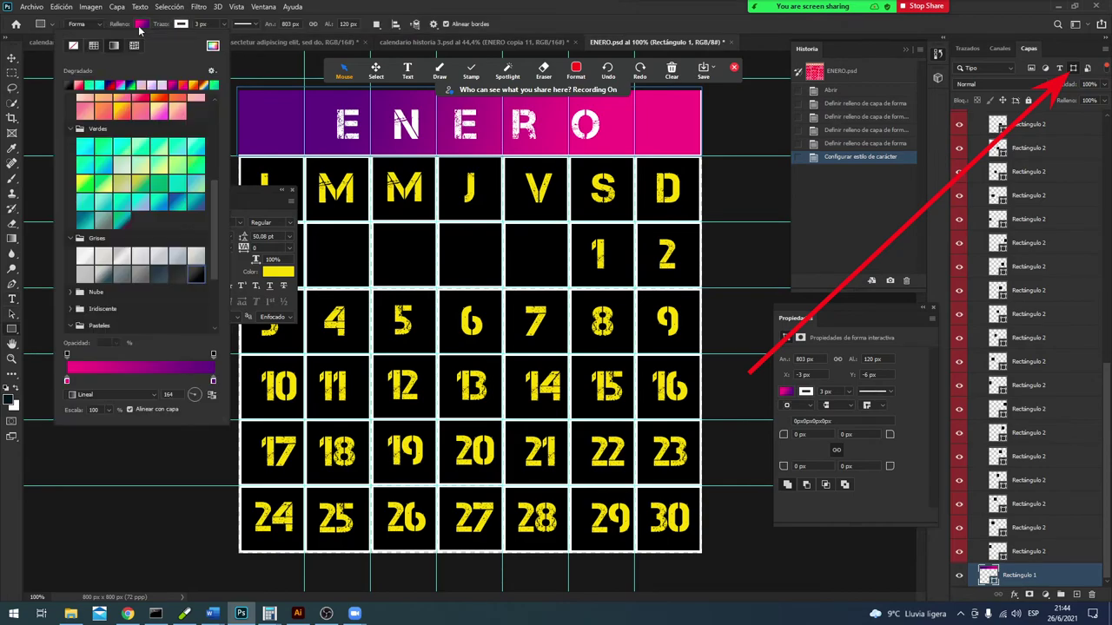
click(124, 113)
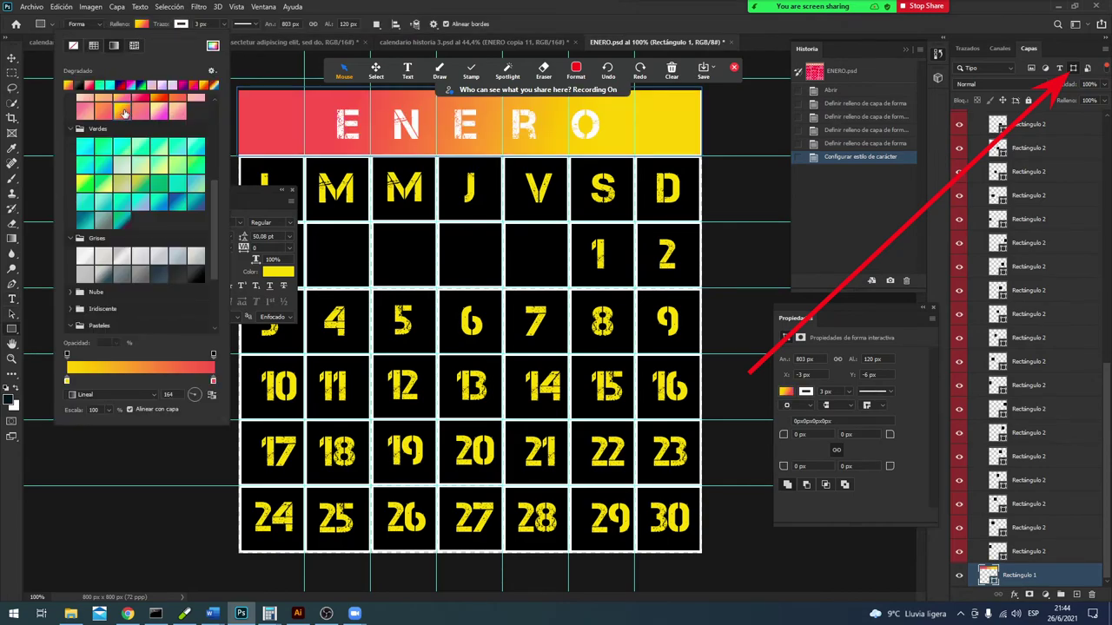
click(9, 58)
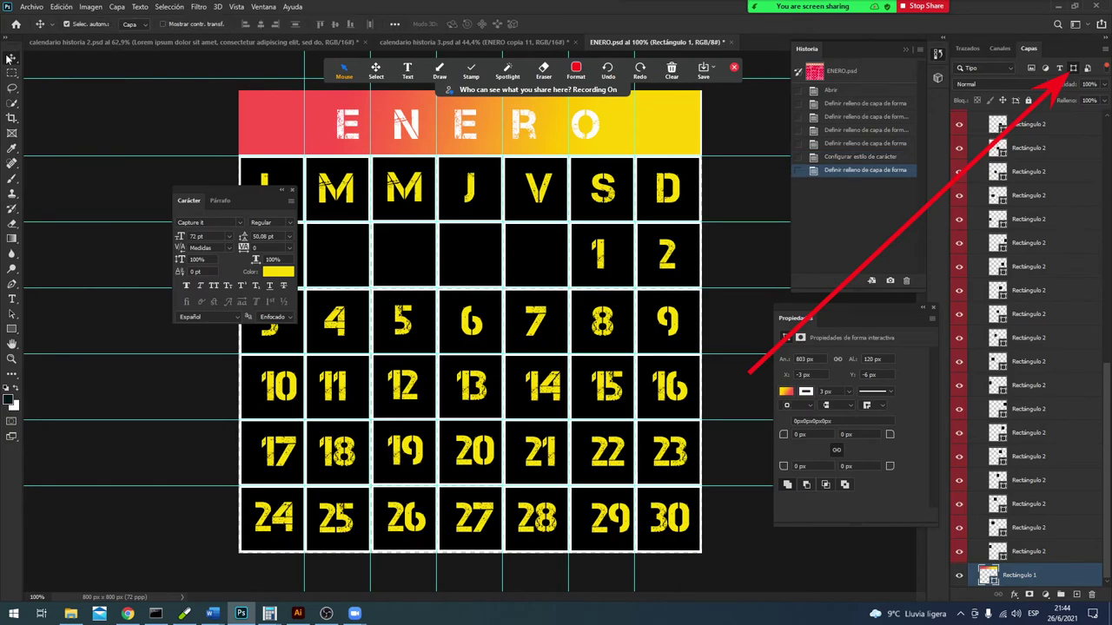
click(537, 137)
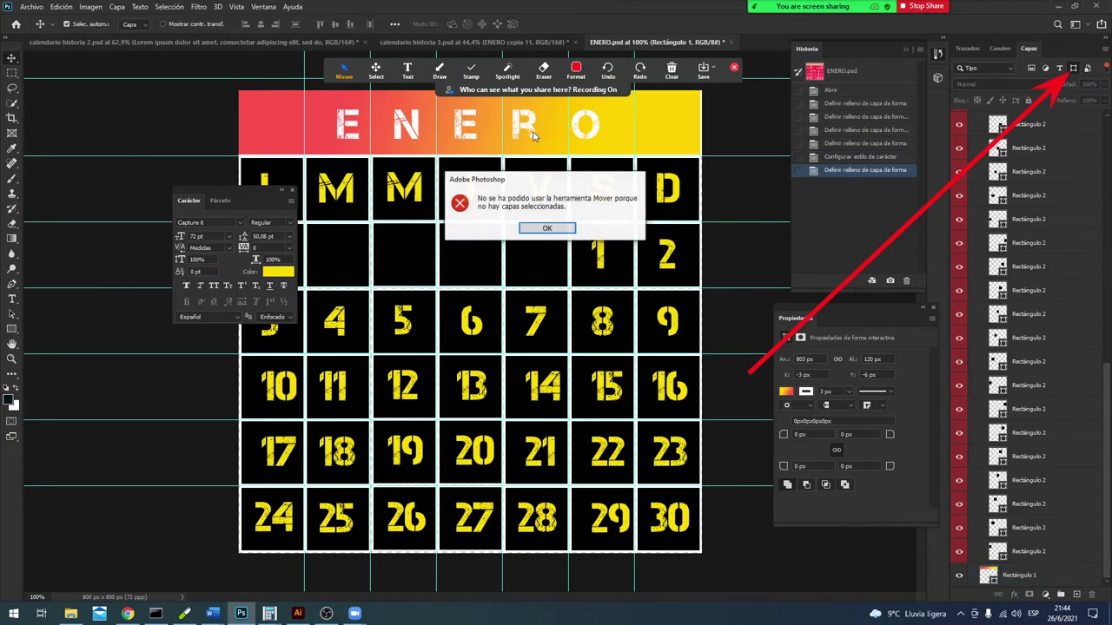
click(547, 228)
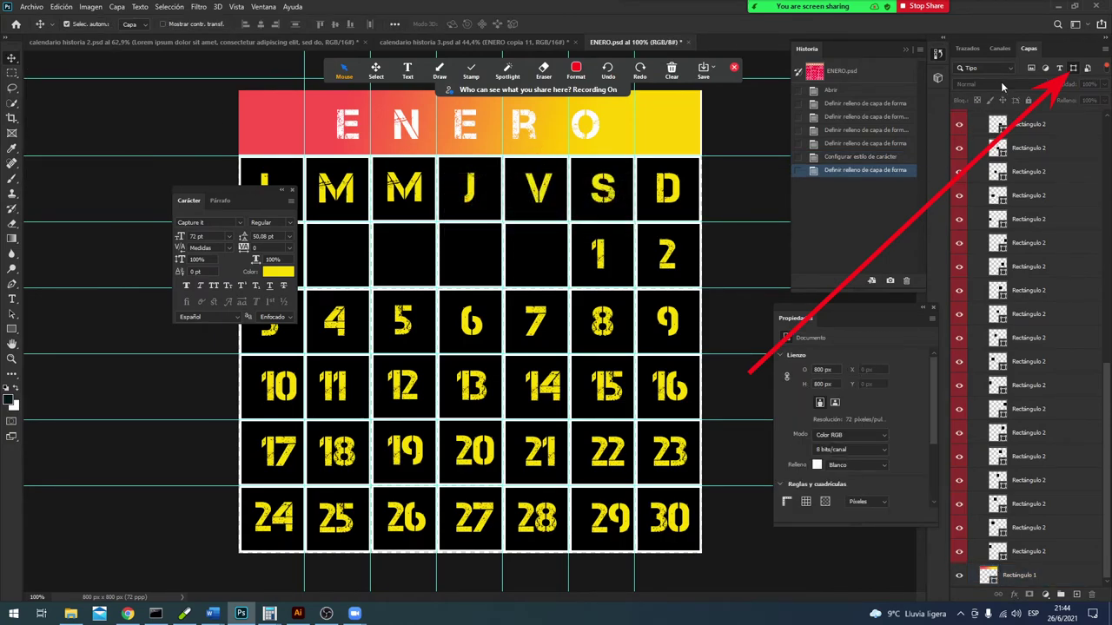
click(1060, 69)
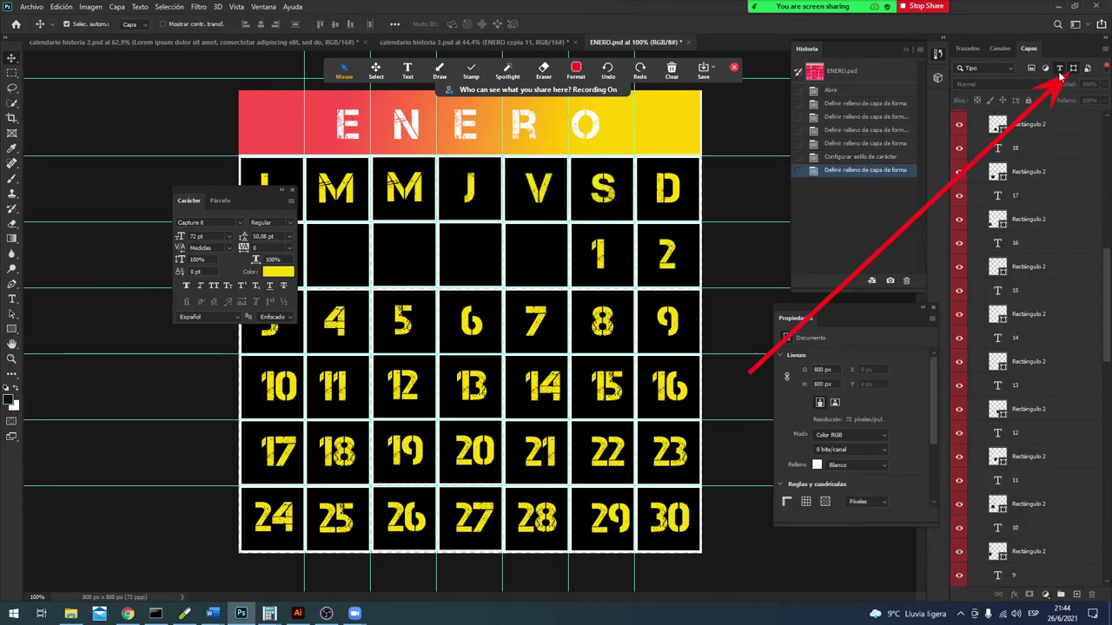
click(465, 135)
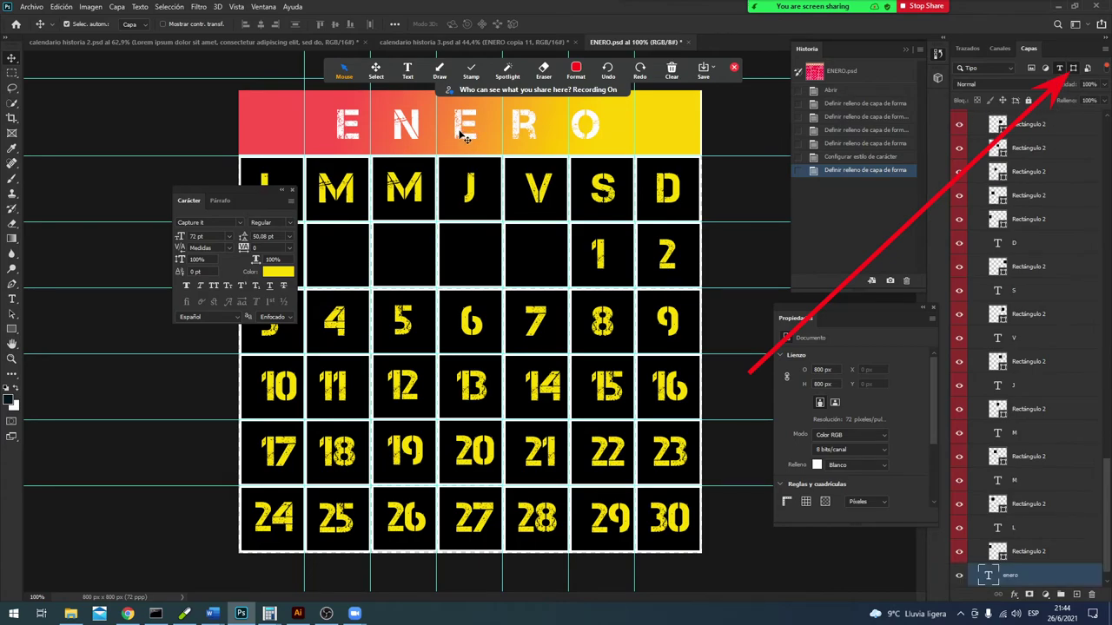
Step: Recolour the ENERO title letters black and commit the text edit
double_click(989, 579)
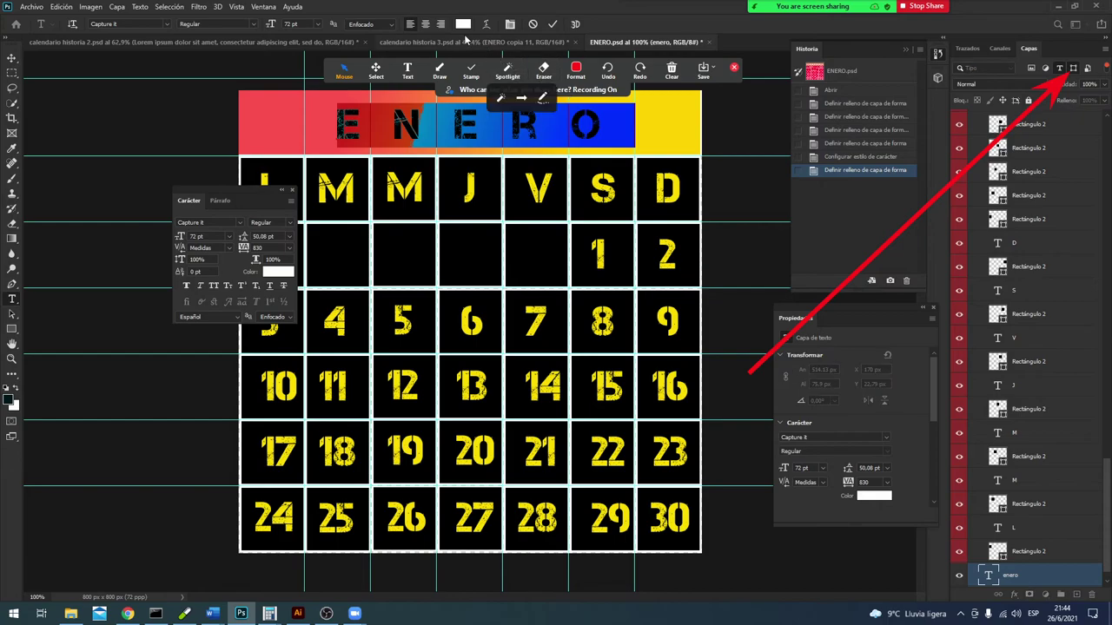
click(463, 25)
drag(798, 478, 911, 560)
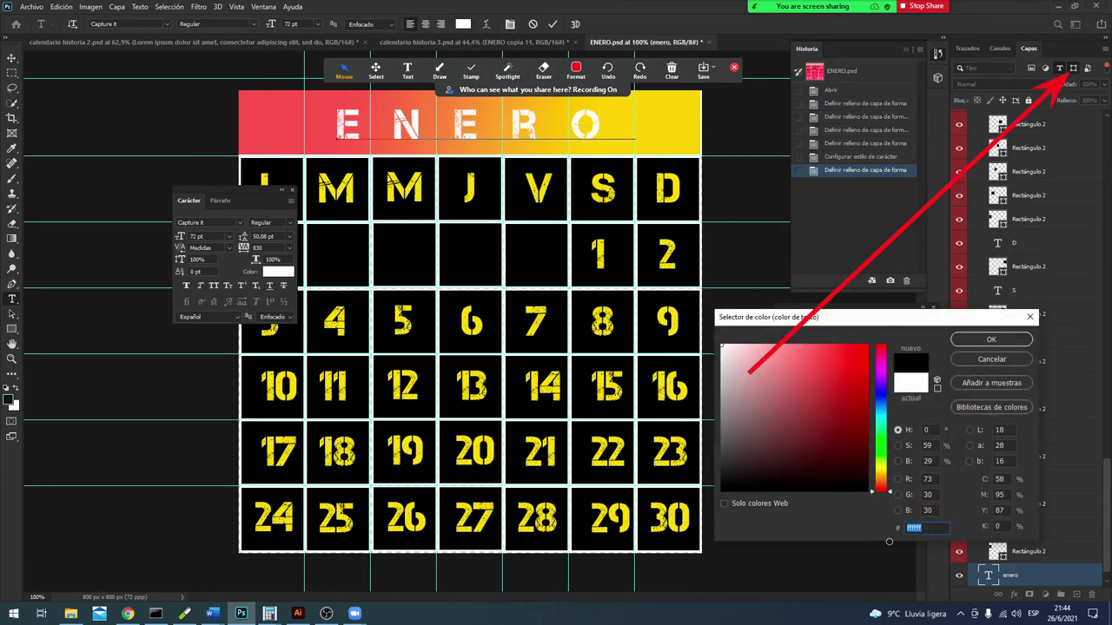
click(991, 339)
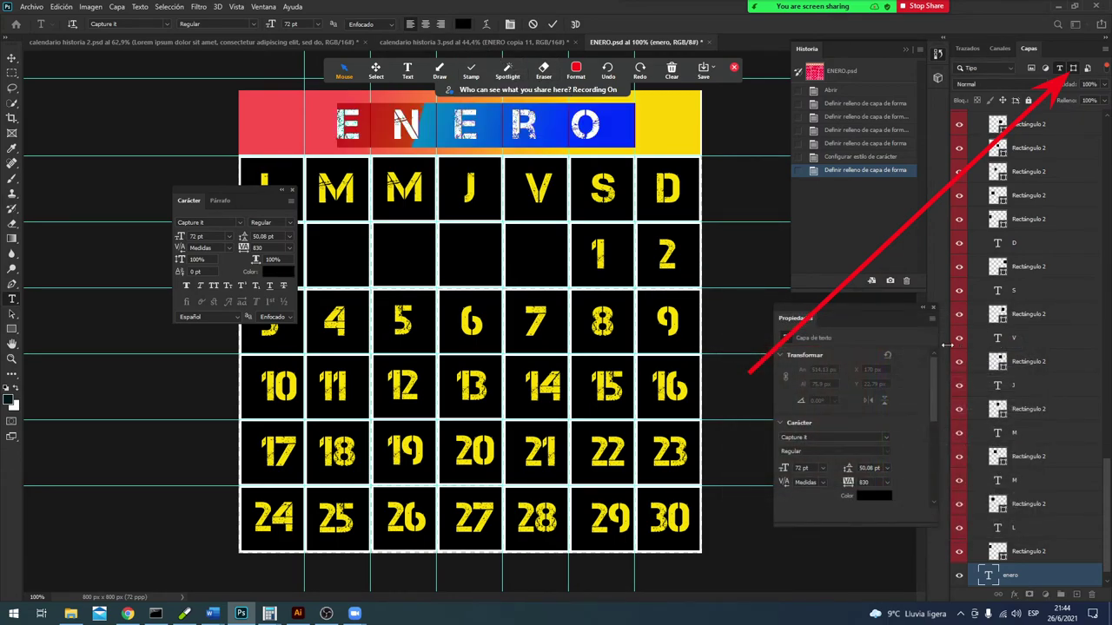
click(10, 60)
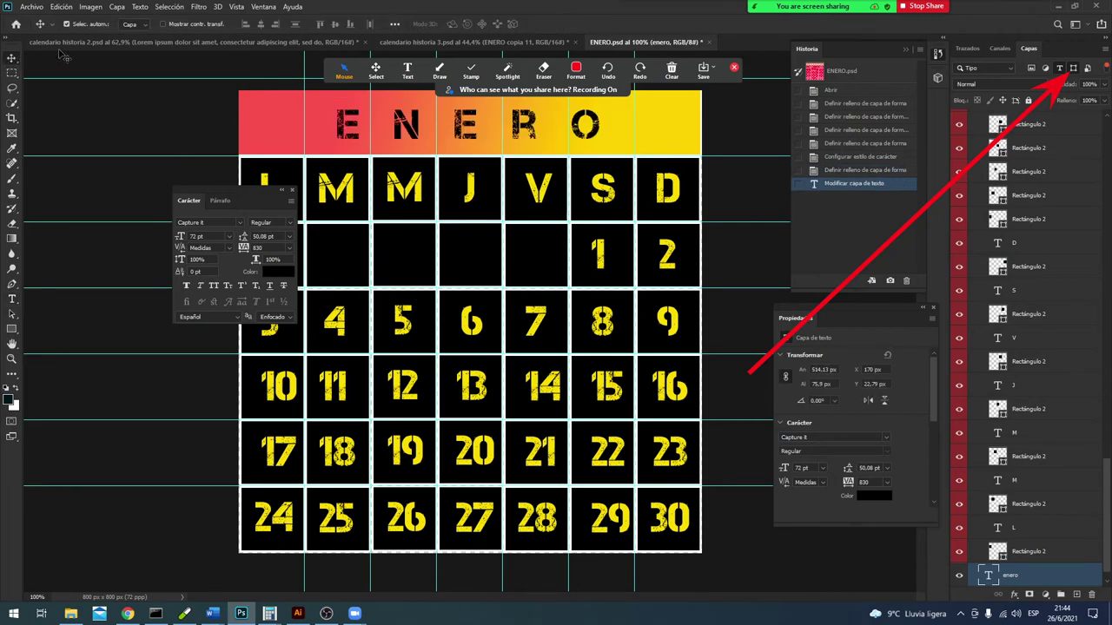
click(33, 7)
Step: Filter the layers to shapes and select the ENERO header rectangle layer
click(686, 146)
click(1061, 71)
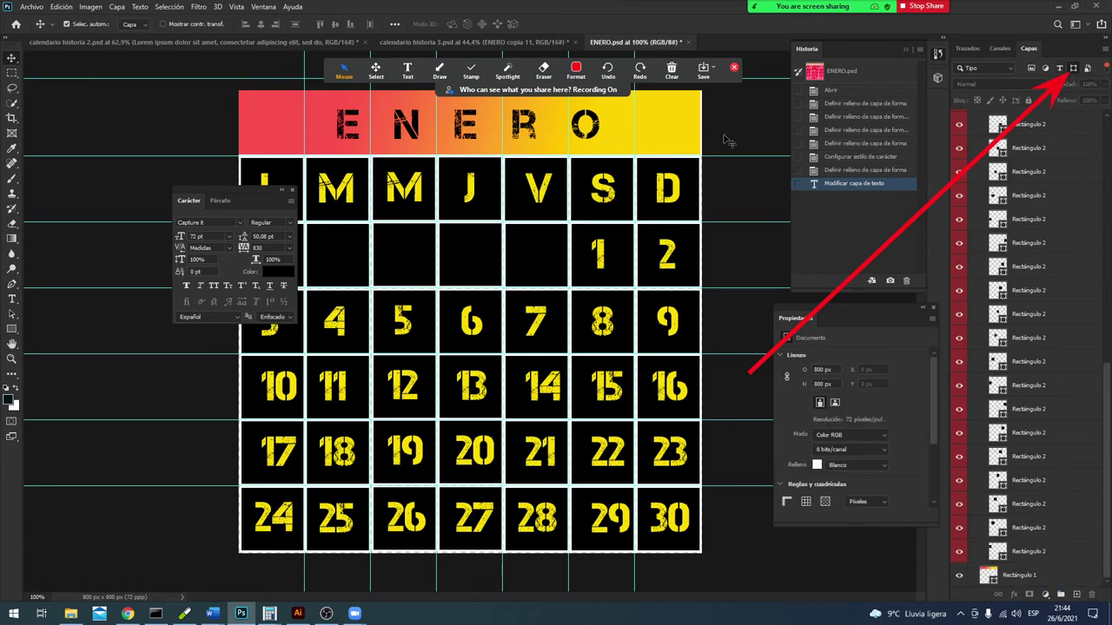
click(995, 575)
double_click(989, 576)
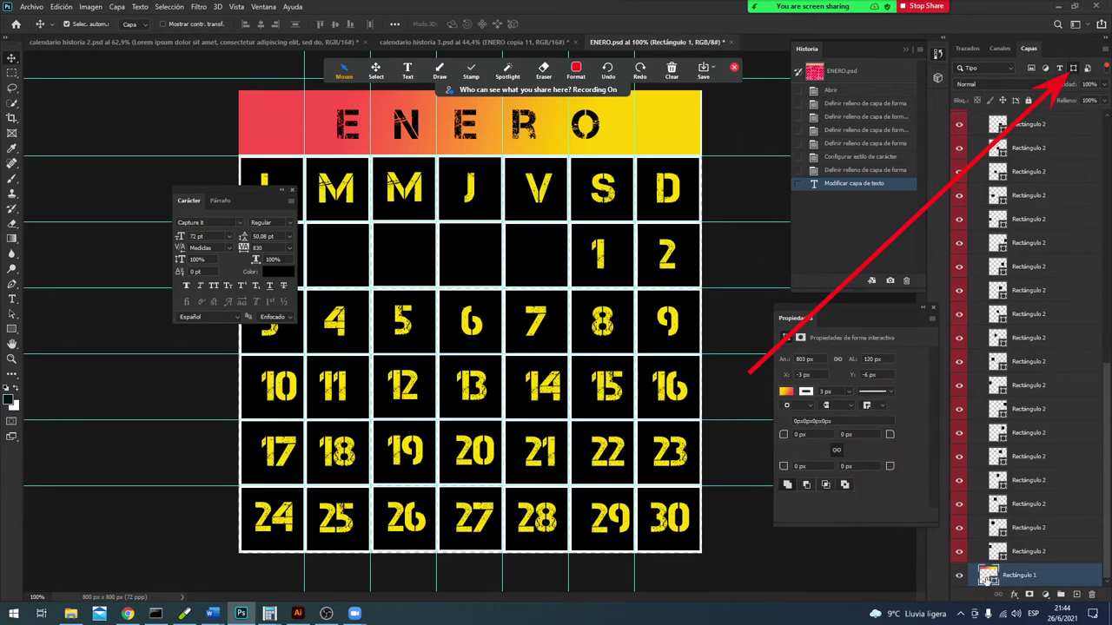
click(343, 144)
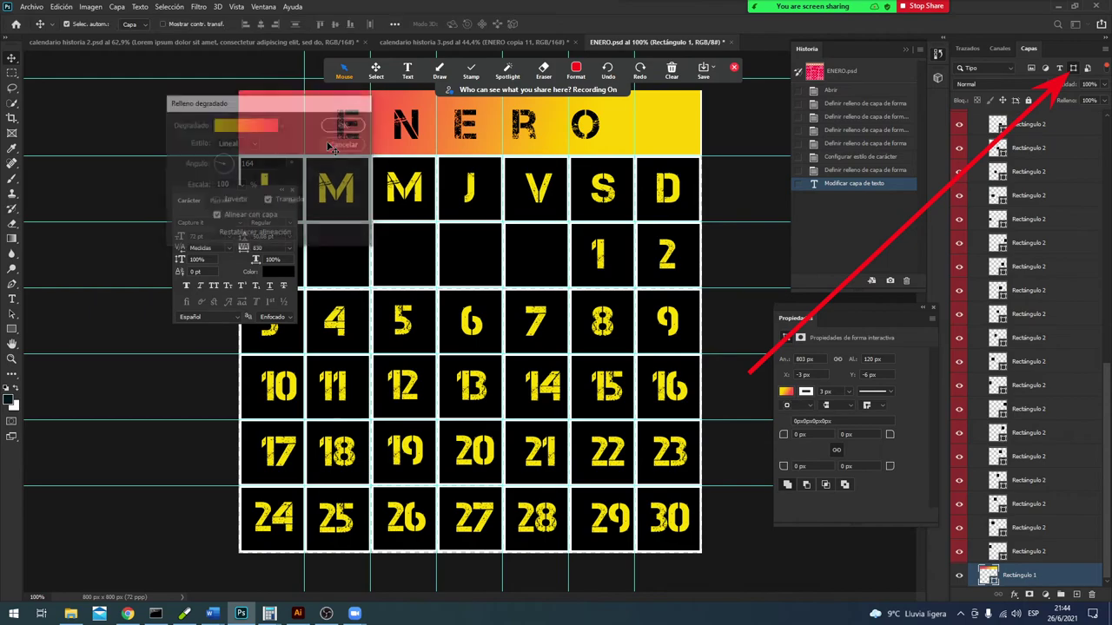
Step: Change the header band's fill to solid white and save ENERO.psd
key(u)
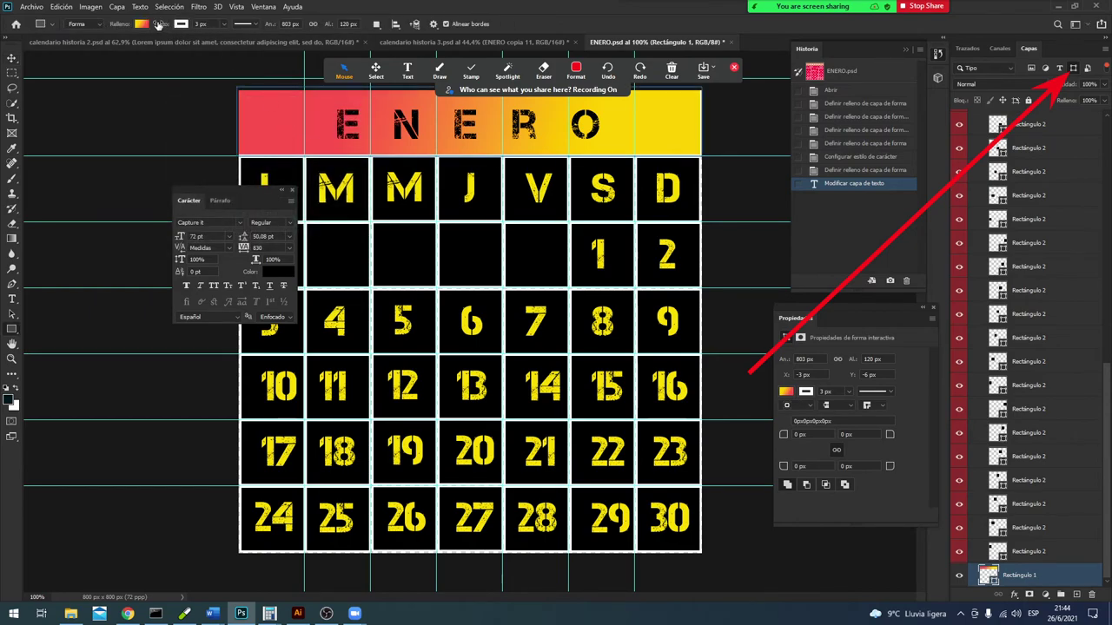
click(141, 24)
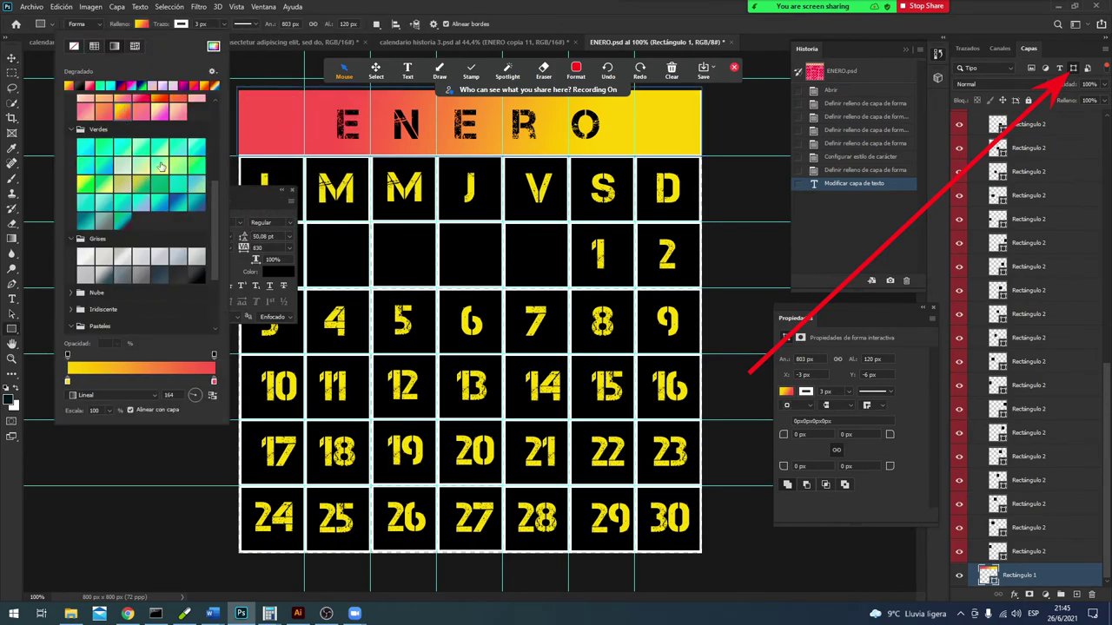
scroll(165, 224, up, 1)
scroll(165, 226, up, 1)
scroll(163, 235, up, 1)
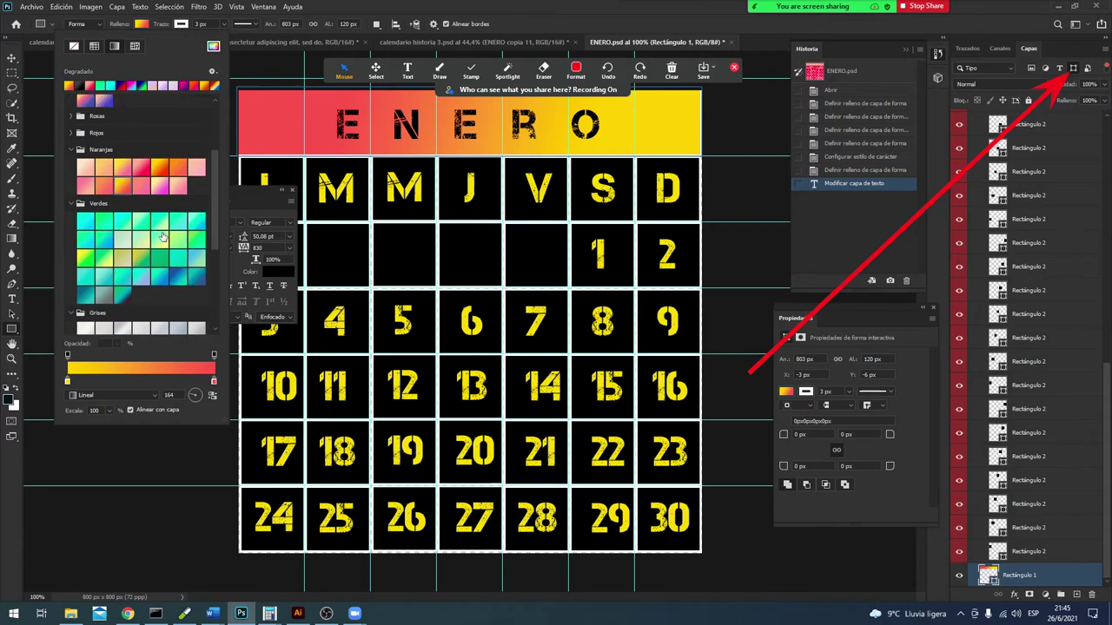
scroll(162, 236, up, 1)
scroll(162, 237, up, 1)
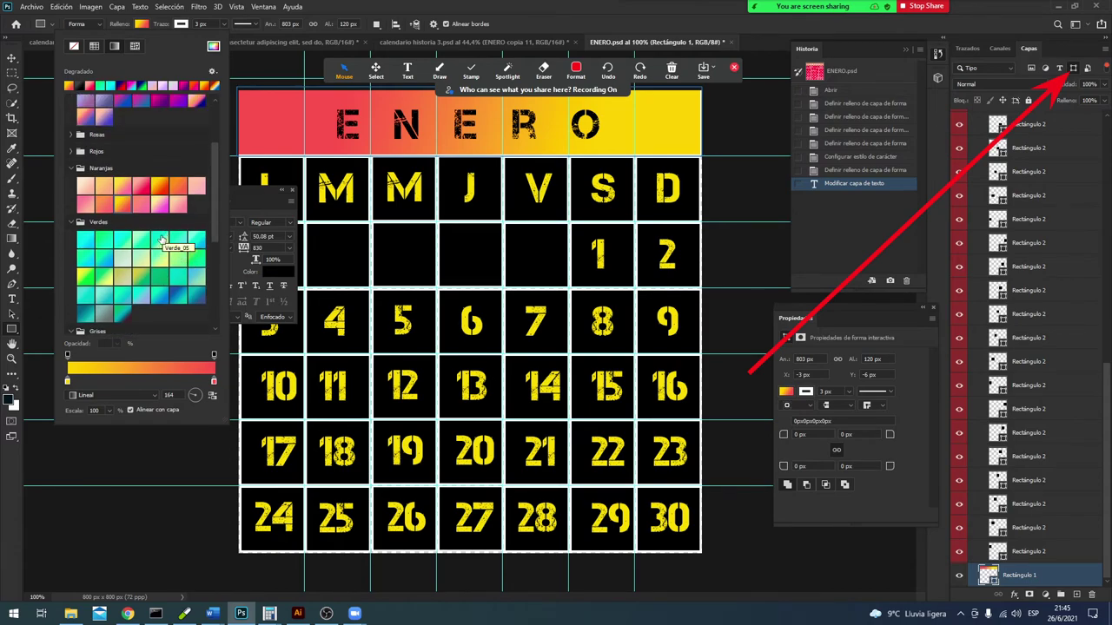
scroll(157, 261, up, 5)
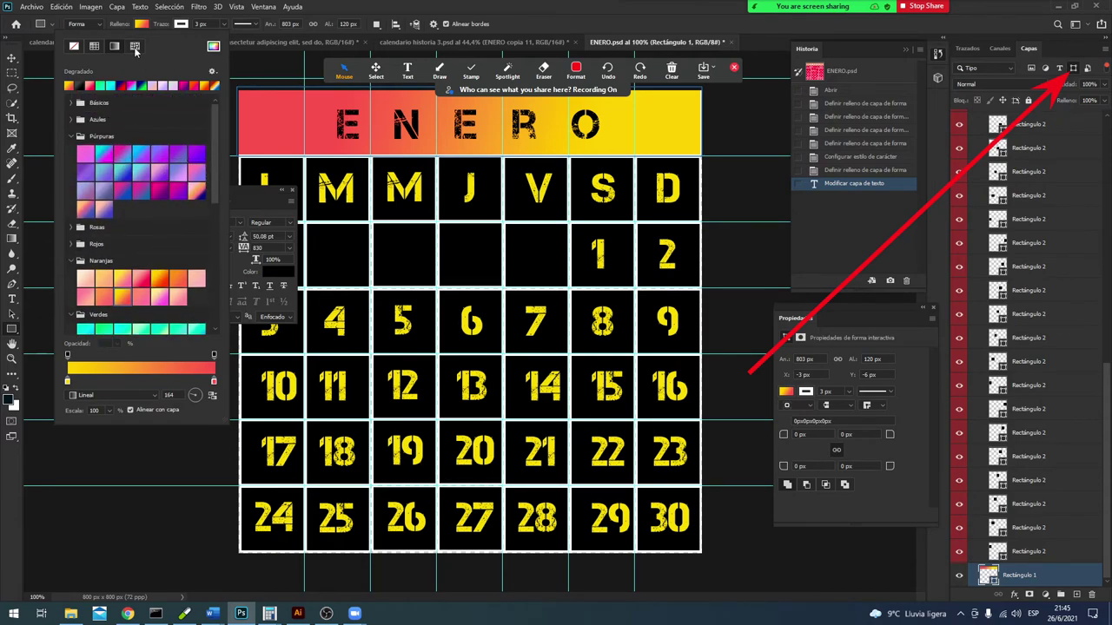
click(94, 46)
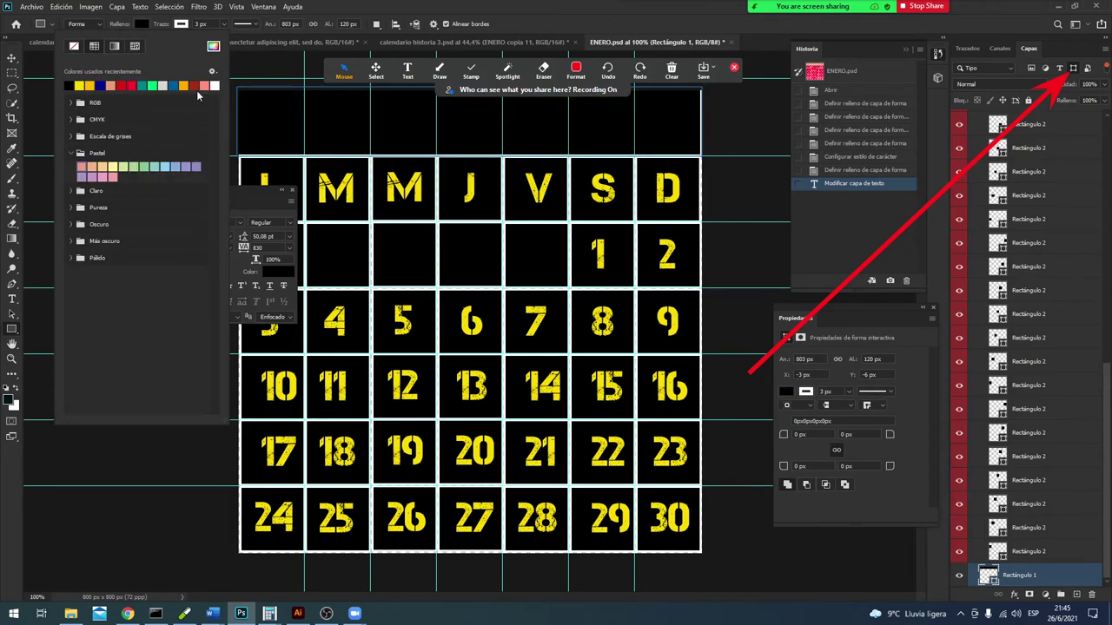
click(215, 85)
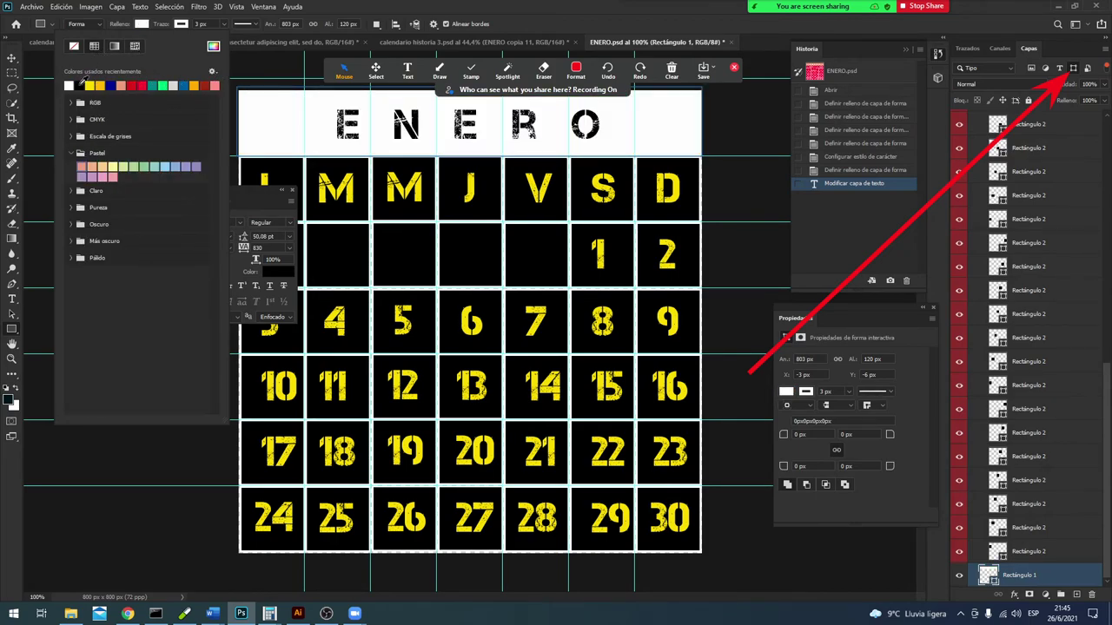
click(13, 58)
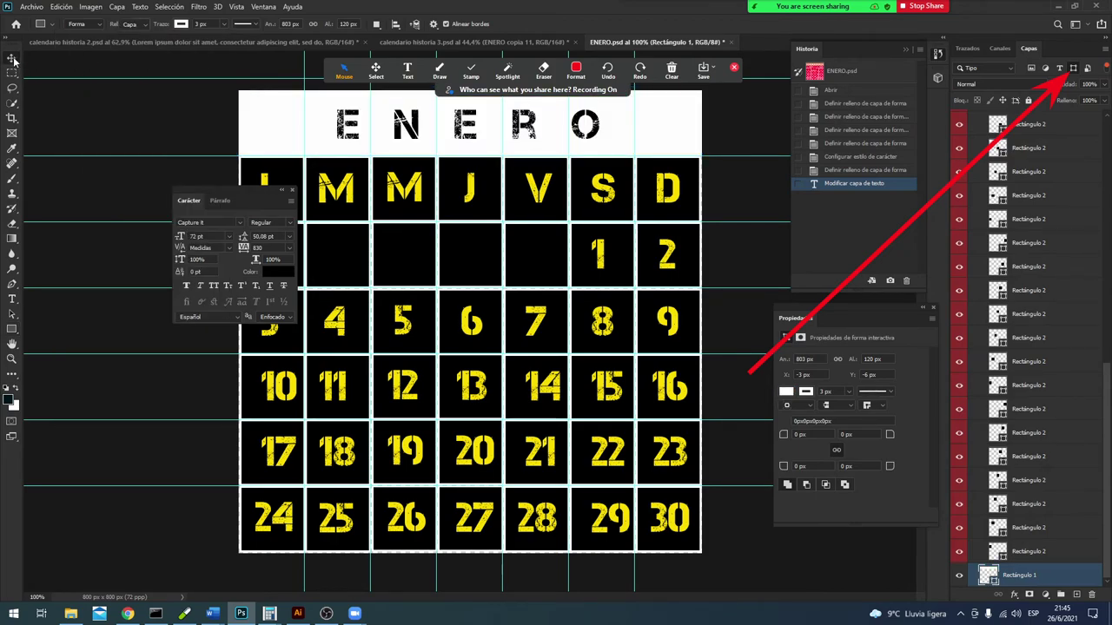
click(31, 6)
Step: Save the ENERO file and return to the calendario historia 3 poster
click(52, 137)
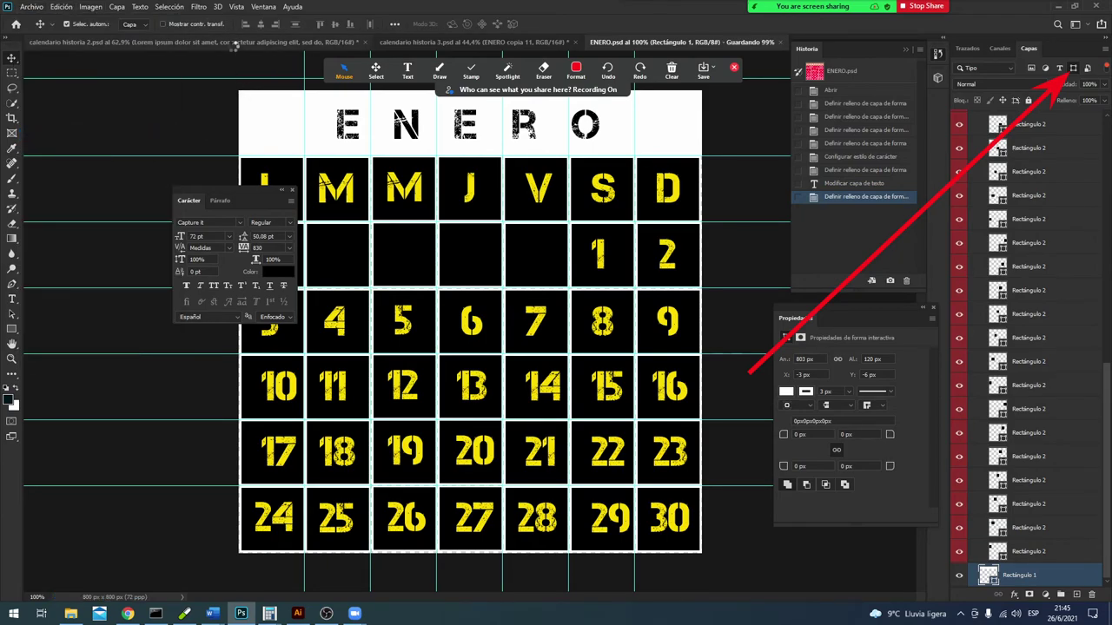
click(443, 42)
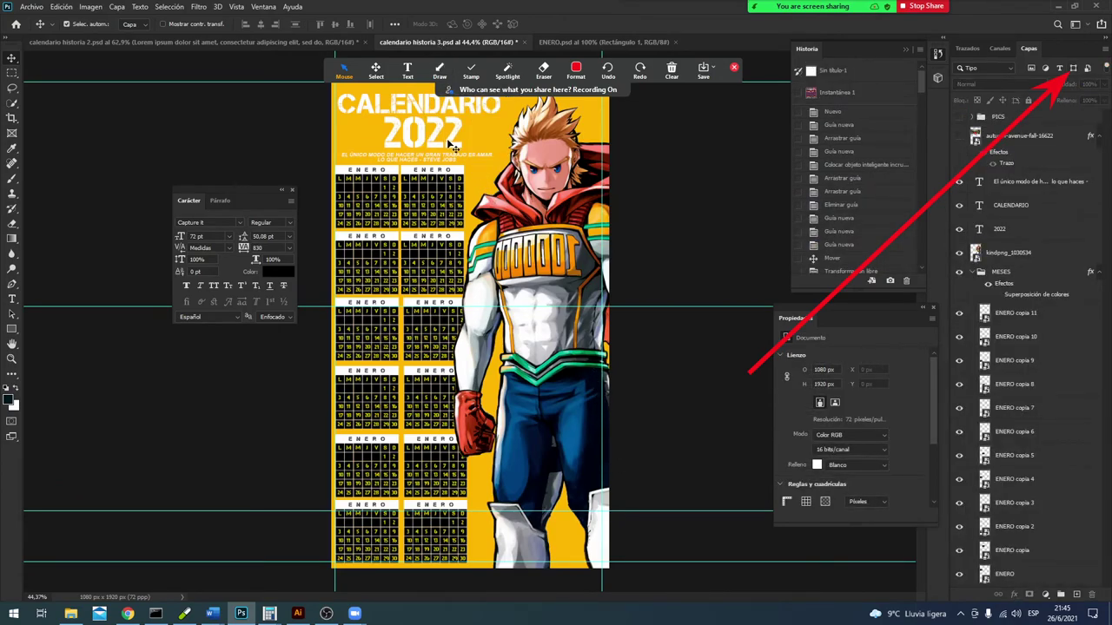
click(129, 614)
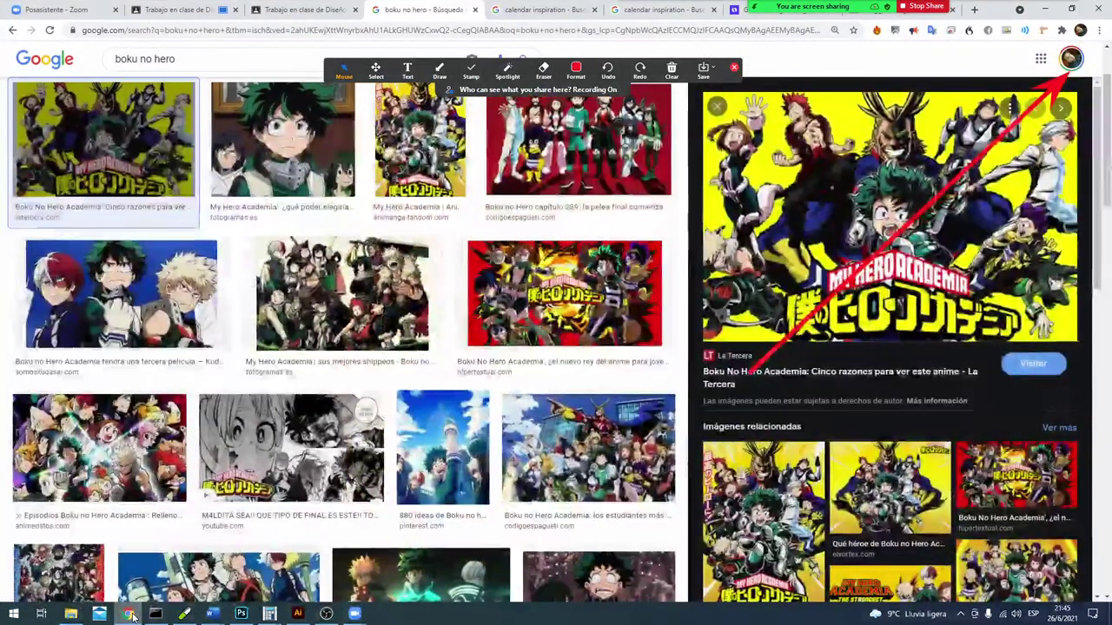
click(128, 614)
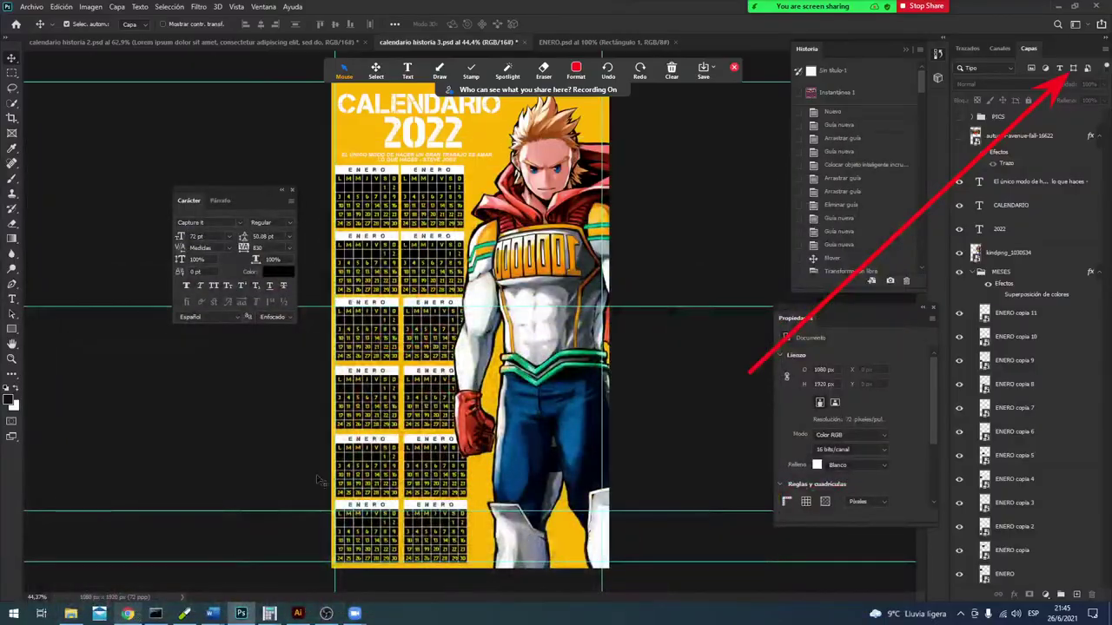
Step: Filter Layers to text layers and select the quote, CALENDARIO and 2022 layers
click(1061, 68)
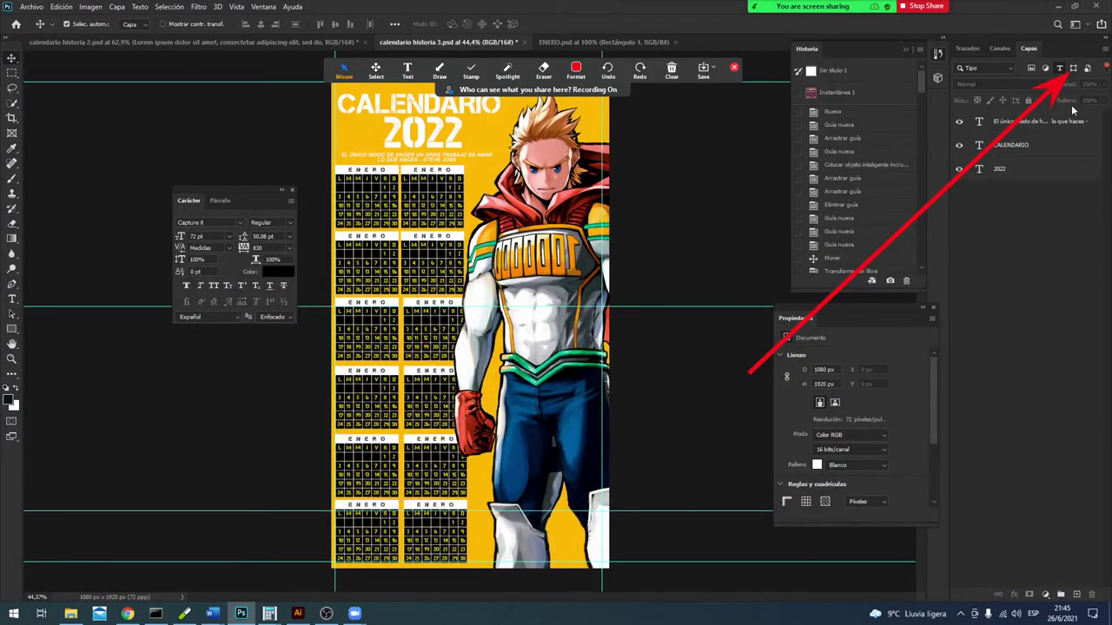
click(1042, 124)
click(1030, 148)
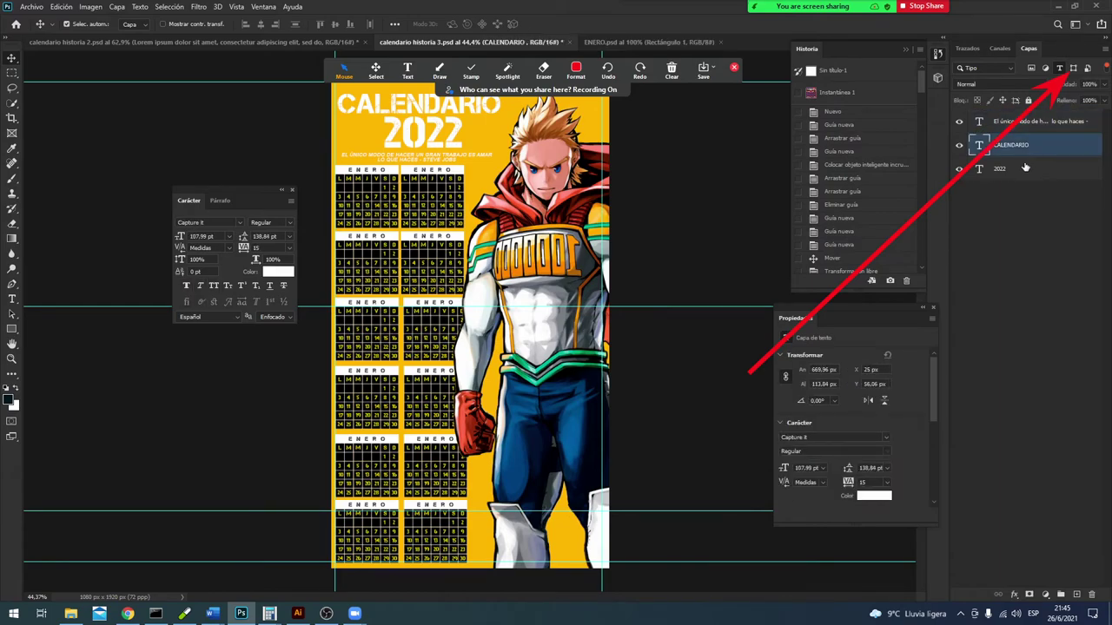
shift+click(1019, 170)
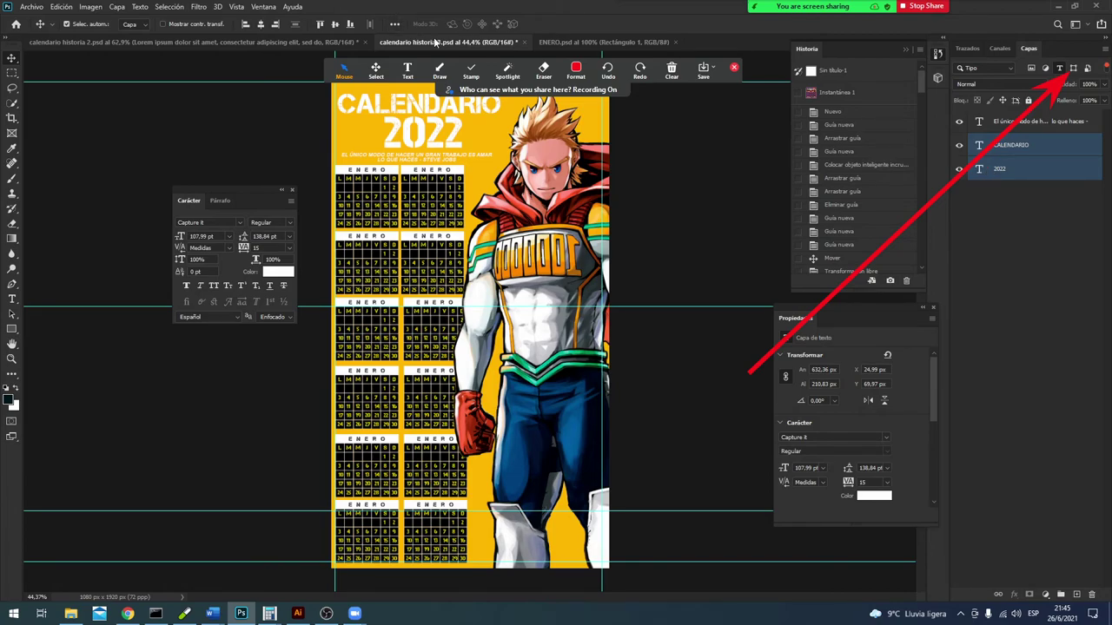
Step: Give CALENDARIO a Normal-mode colour overlay in the poster's yellow fab62b
click(1015, 149)
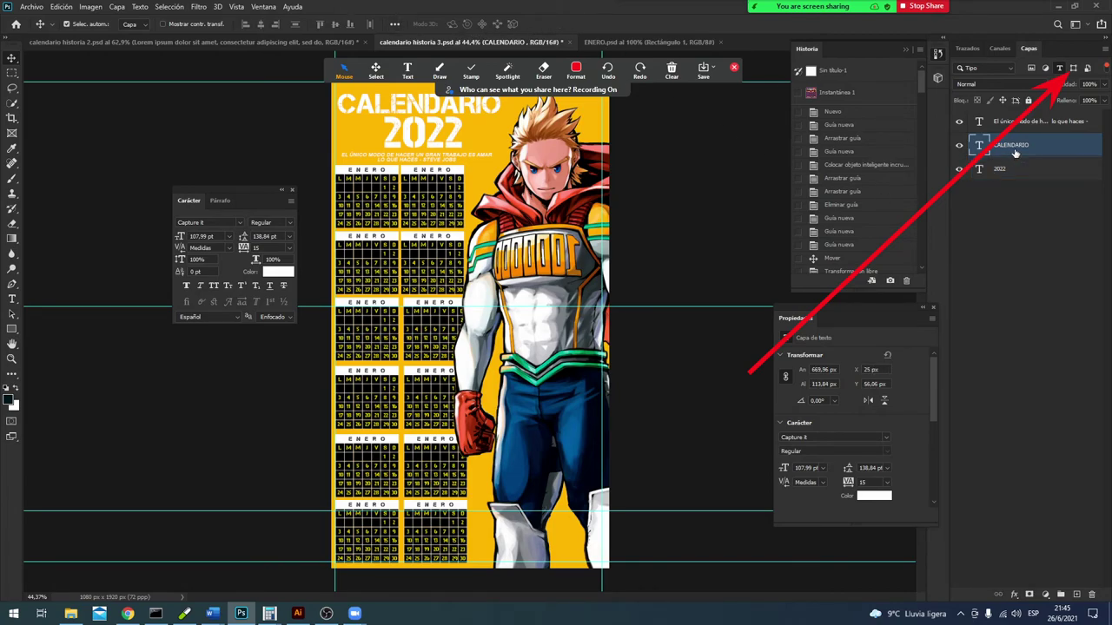
right_click(1014, 149)
click(887, 90)
click(665, 352)
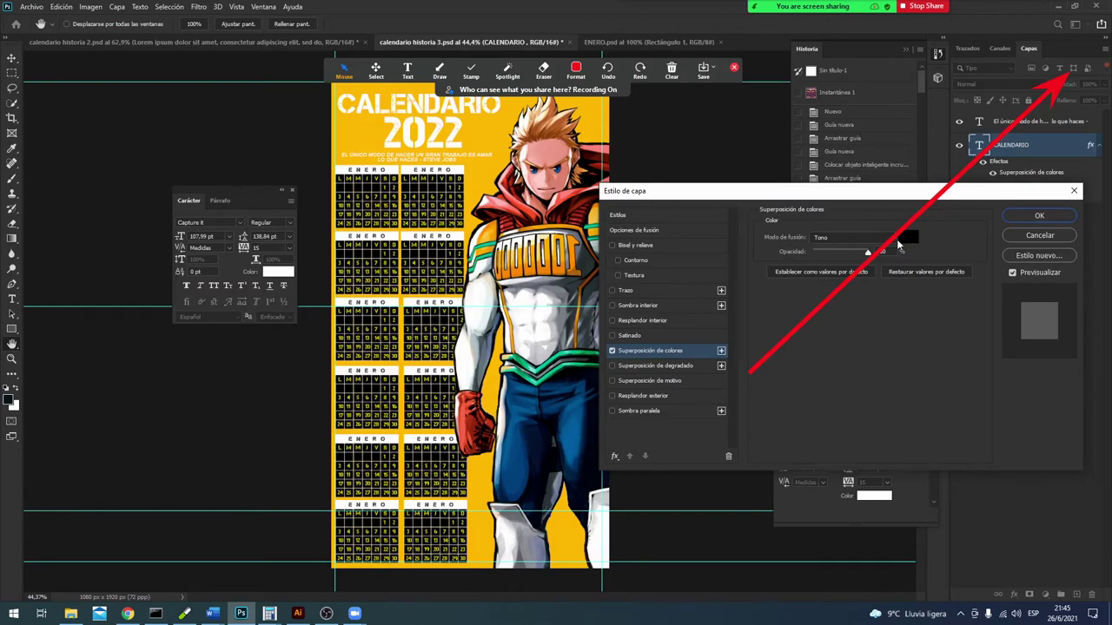
click(908, 238)
click(600, 261)
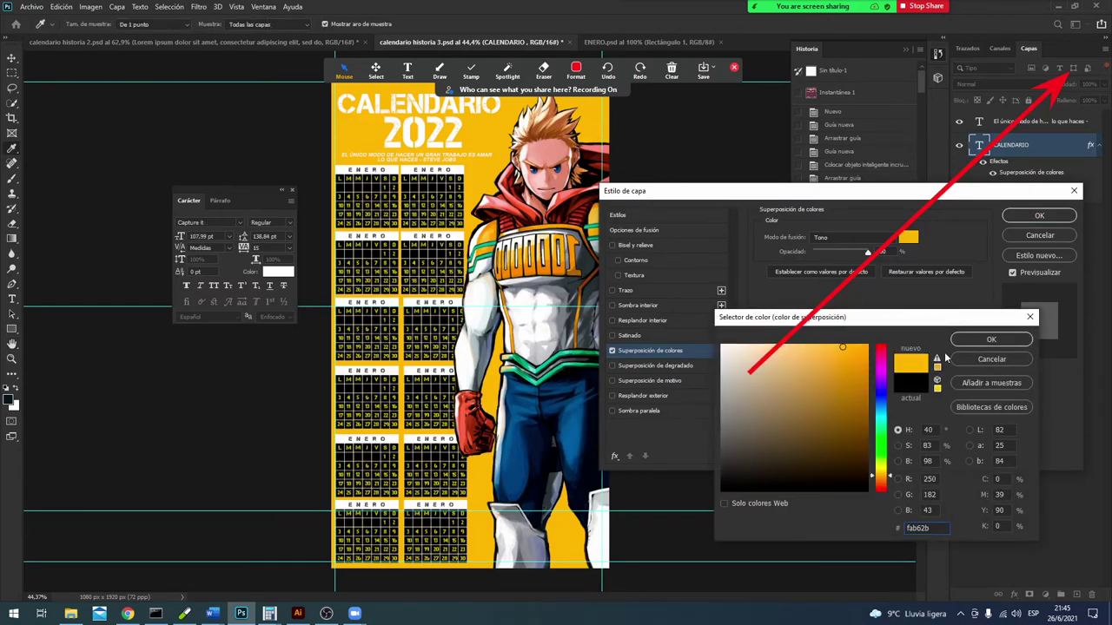
click(990, 339)
click(851, 238)
click(842, 241)
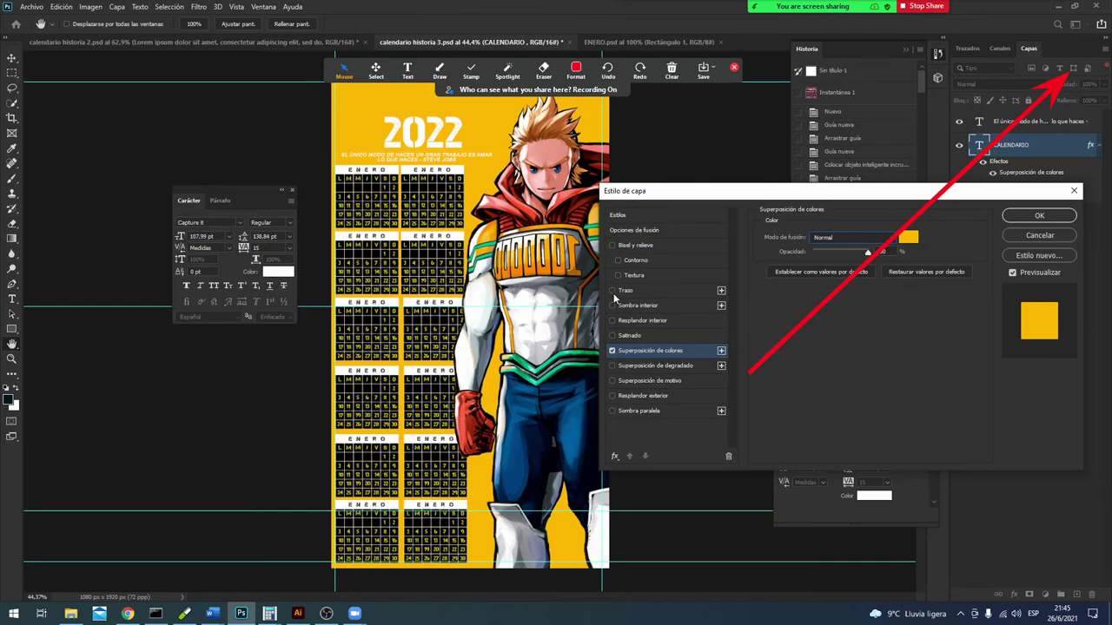
Step: Enable a stroke on CALENDARIO, keeping the overlay yellow after briefly trying black
click(612, 291)
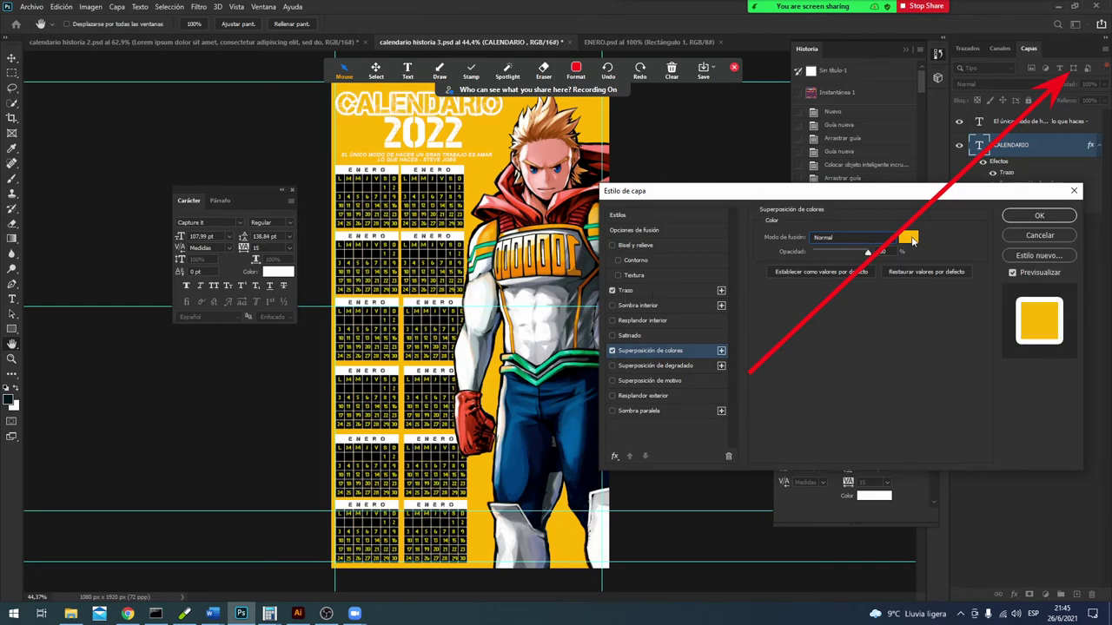
click(908, 238)
text(000000)
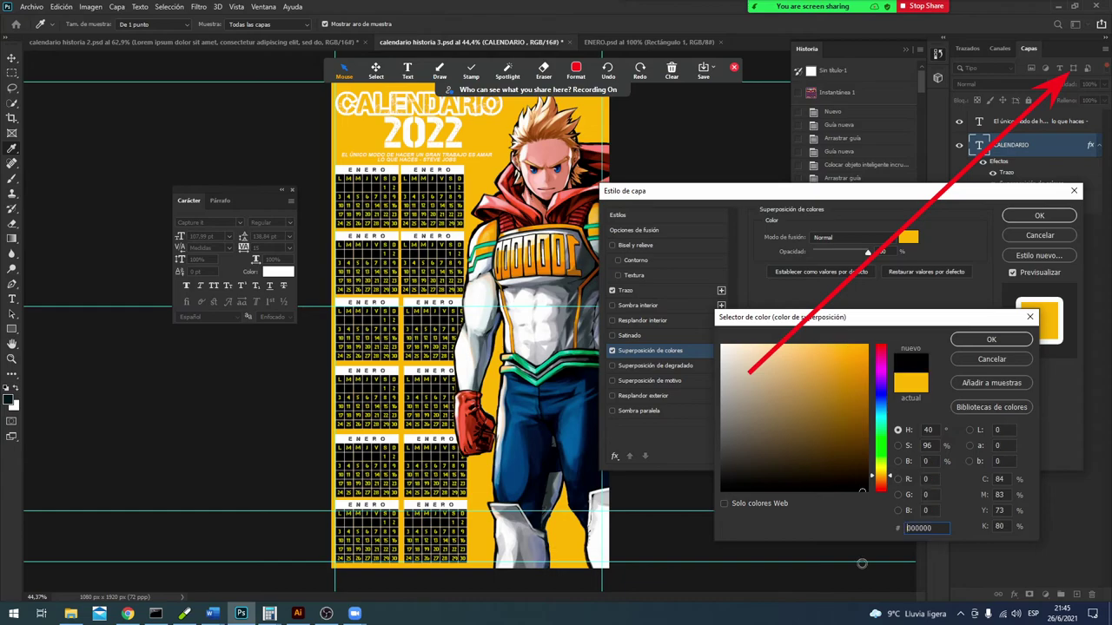
click(991, 340)
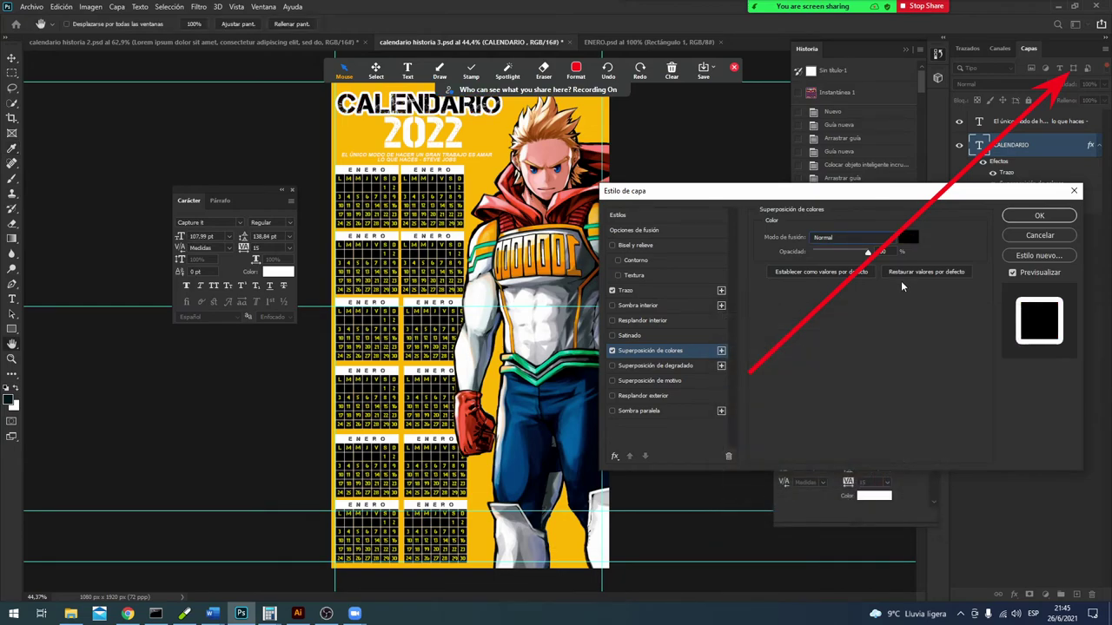
click(613, 351)
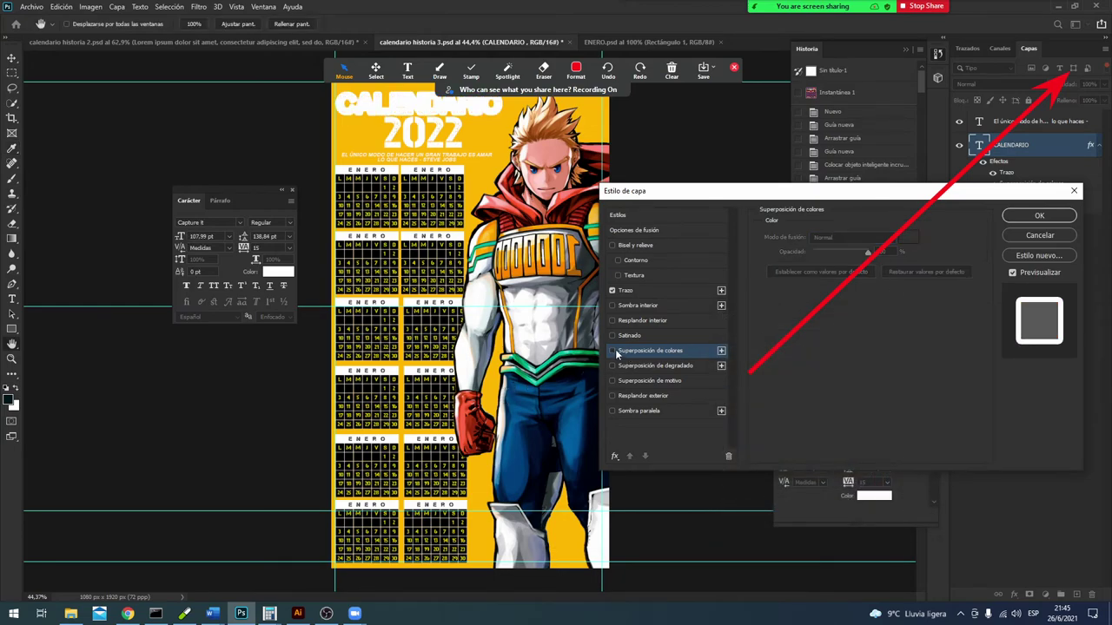
click(908, 237)
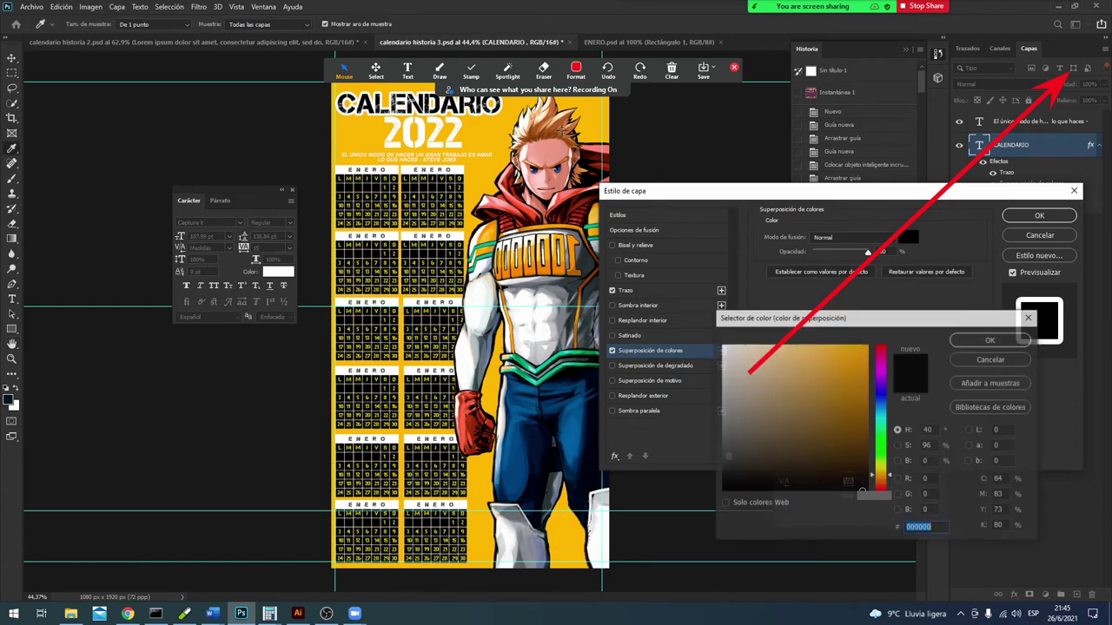
click(593, 123)
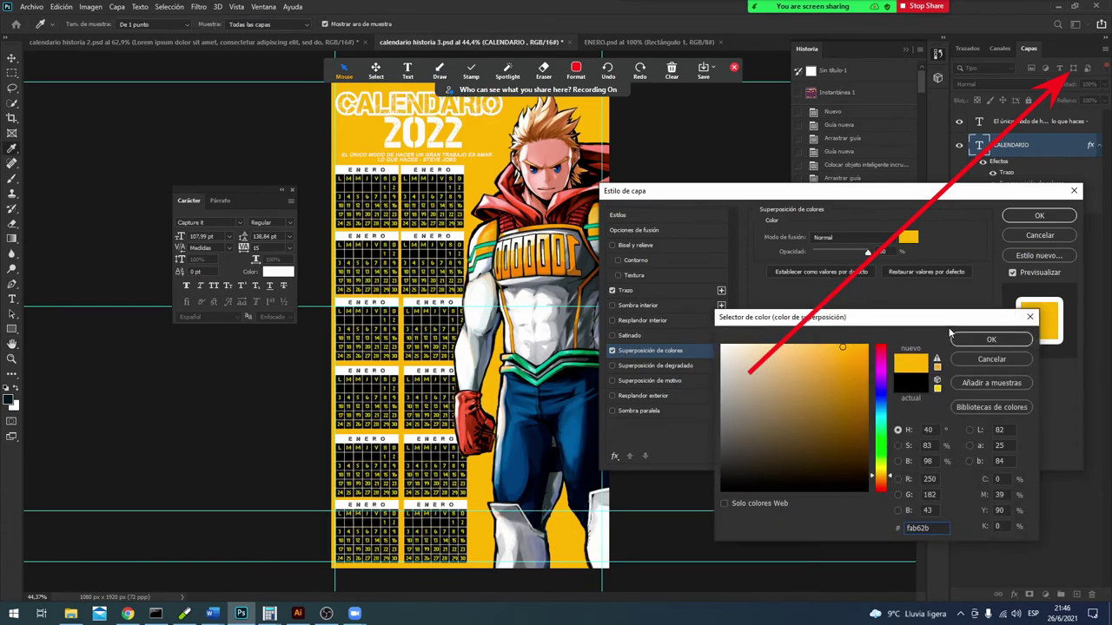
click(991, 339)
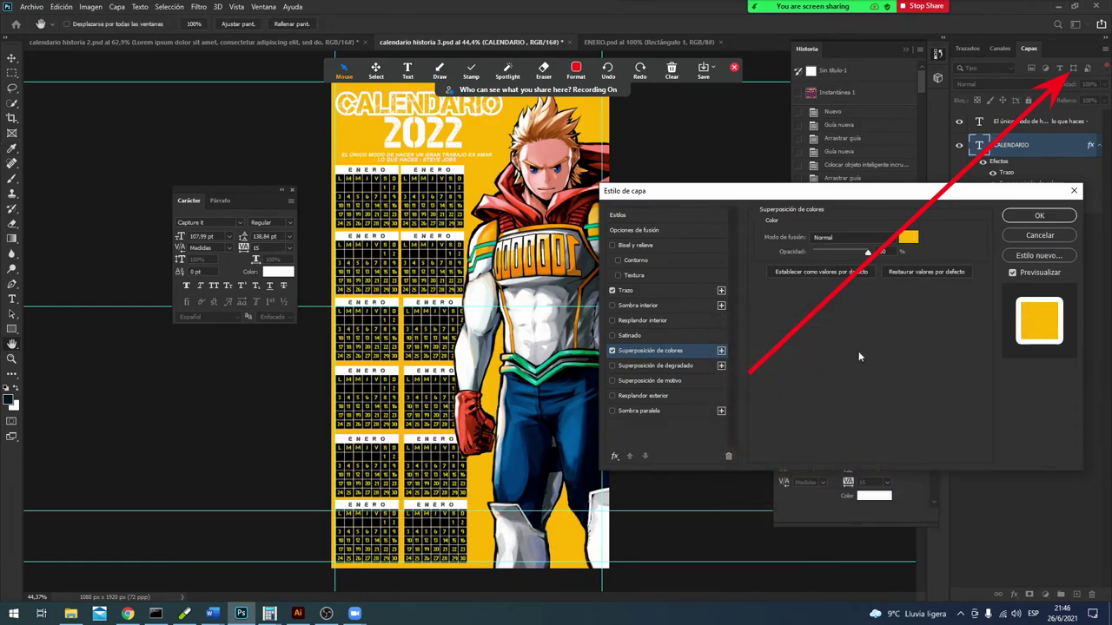
Step: Set the 9 px stroke colour to black and apply the layer style
click(626, 291)
click(789, 320)
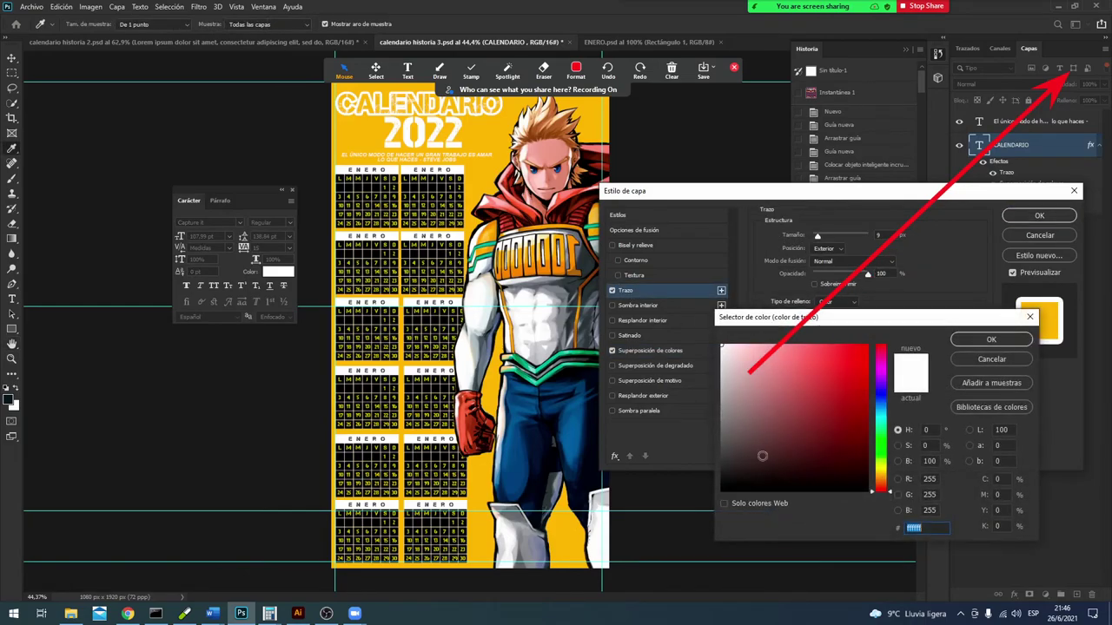
drag(798, 442, 855, 557)
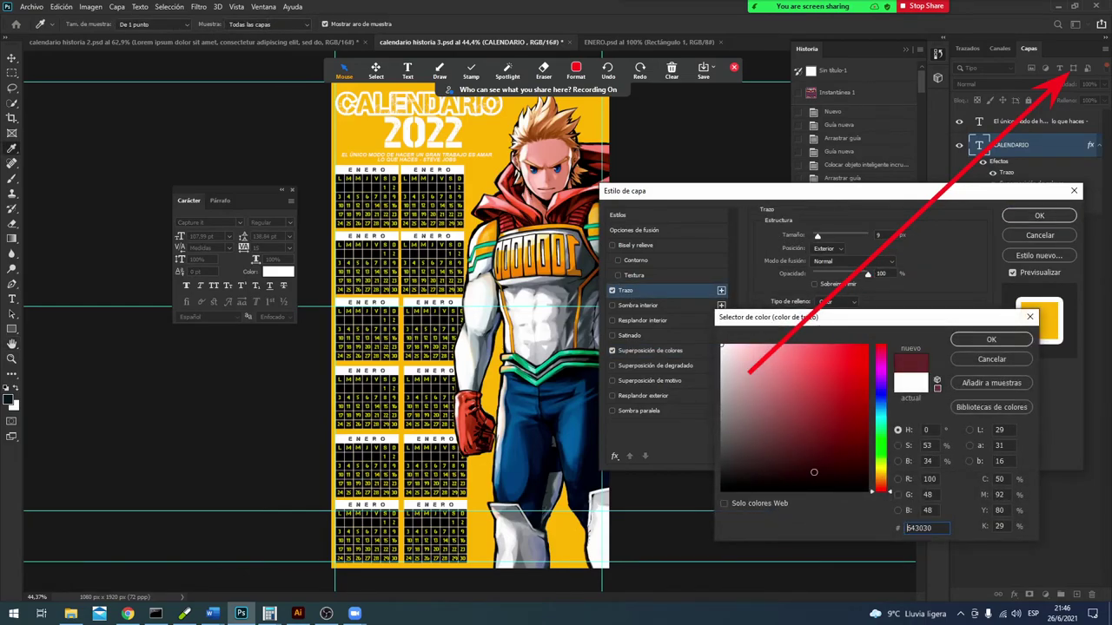
click(991, 338)
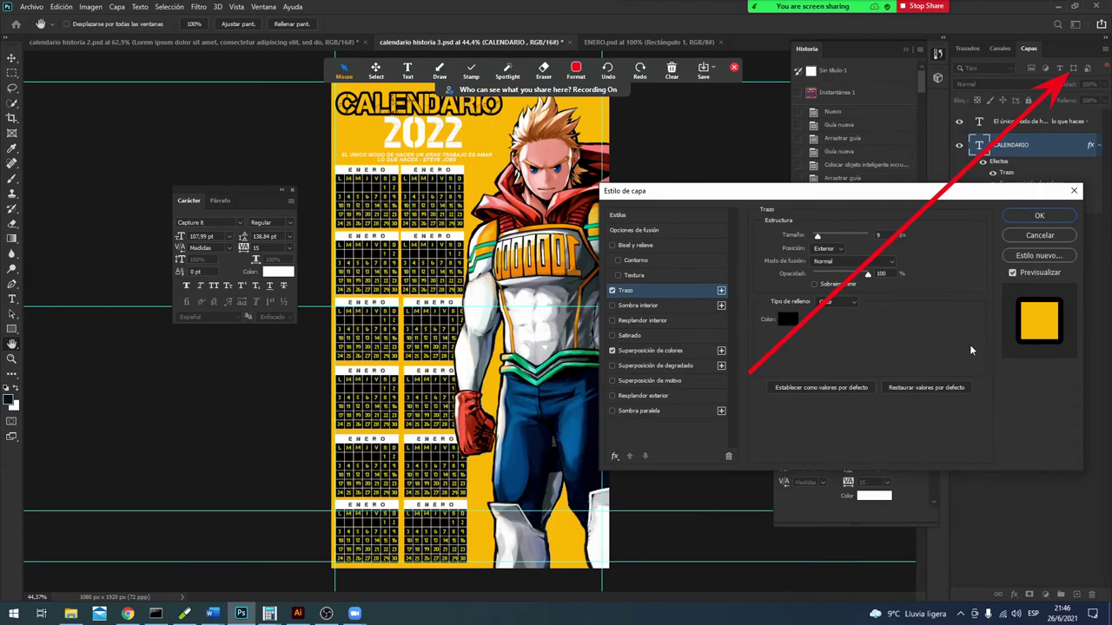
click(1063, 218)
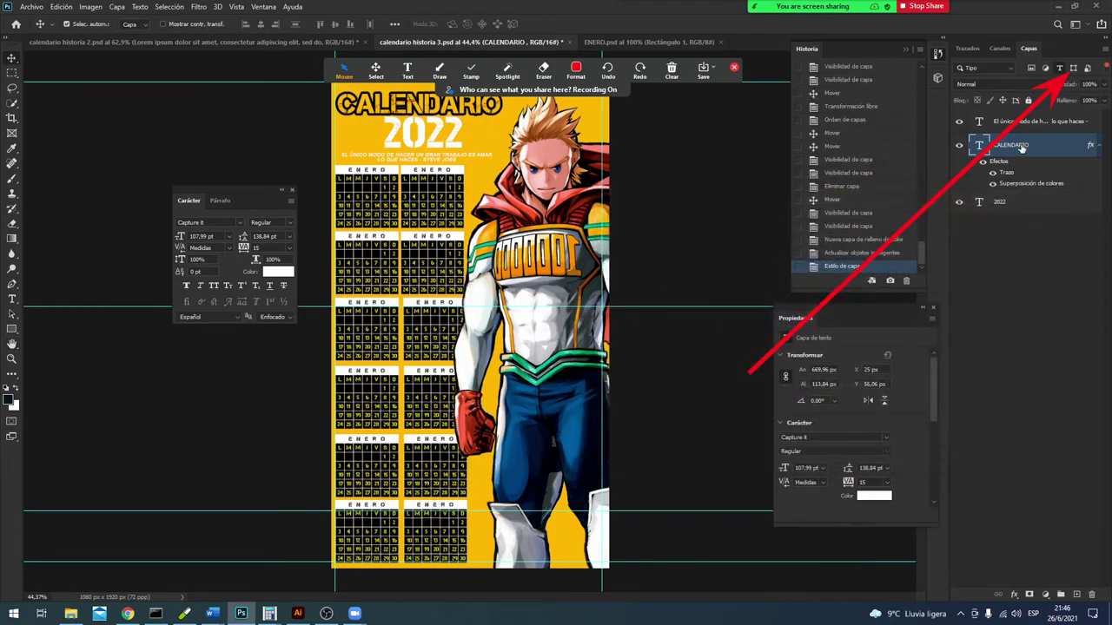
Step: Copy CALENDARIO's layer style and paste it onto the 2022 text layer
right_click(1027, 146)
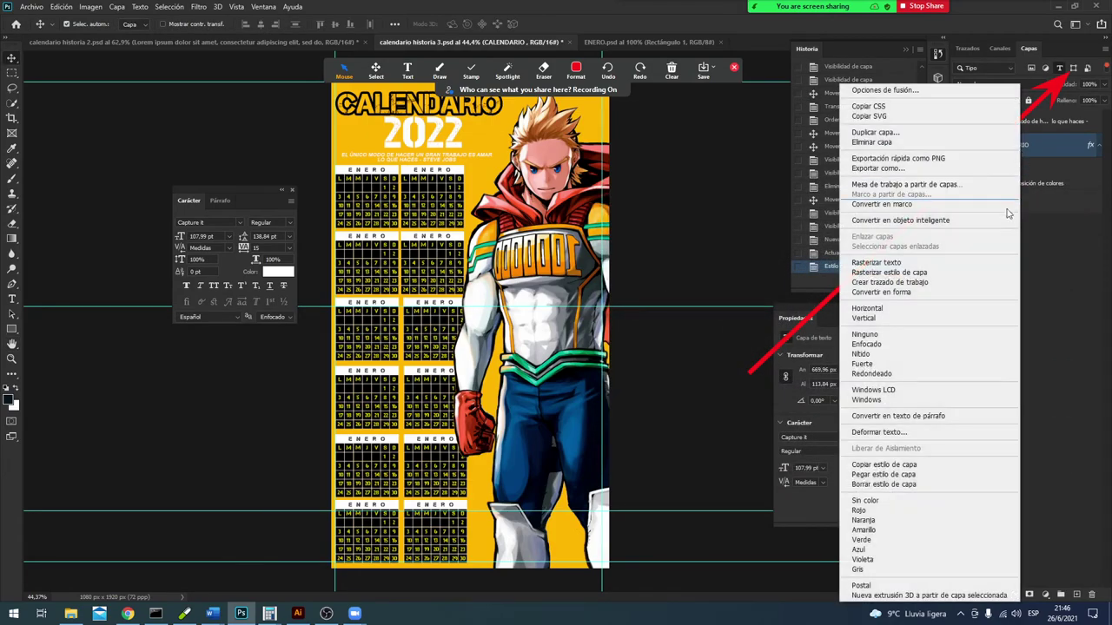
click(884, 464)
click(999, 209)
right_click(999, 208)
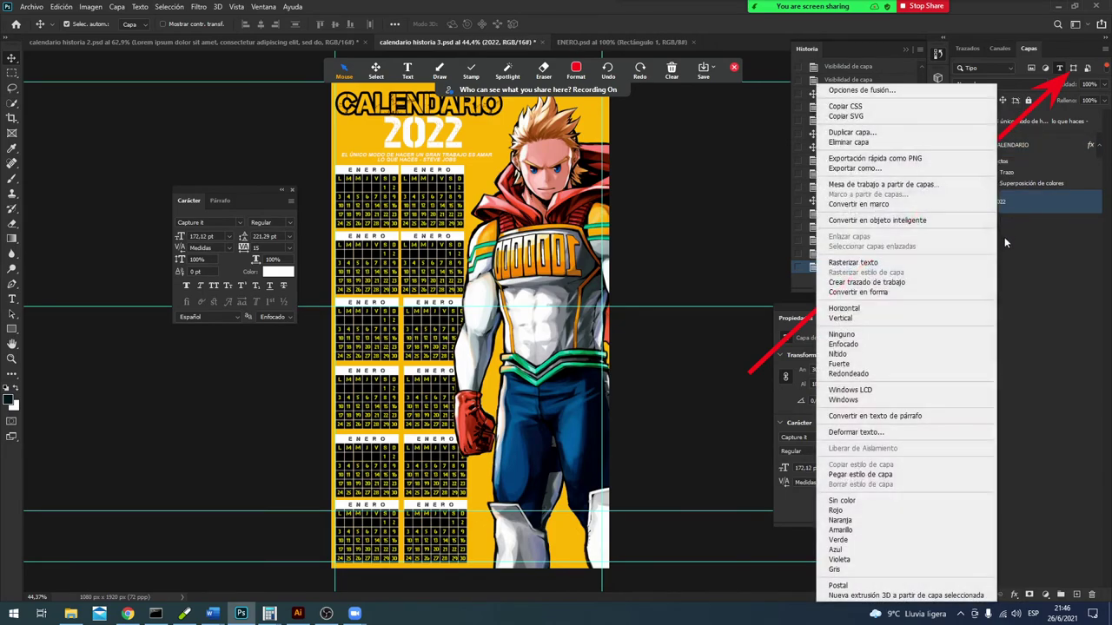
click(860, 474)
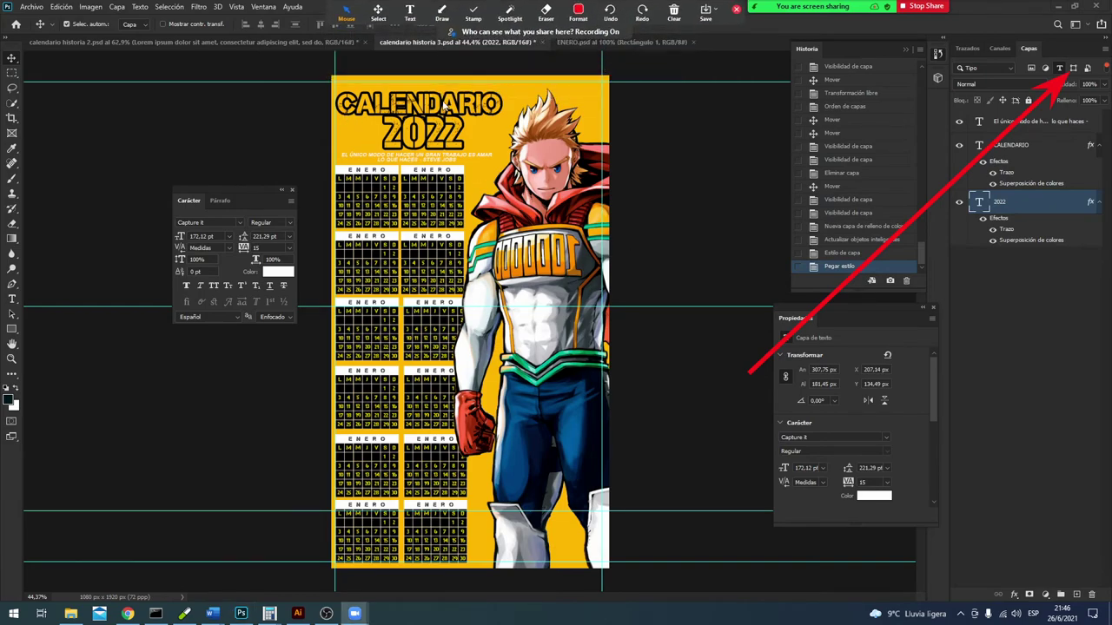
Step: Nudge the 2022 and CALENDARIO titles upward, CALENDARIO slightly right, and the quote slightly
key(Up)
key(Up)
key(Up)
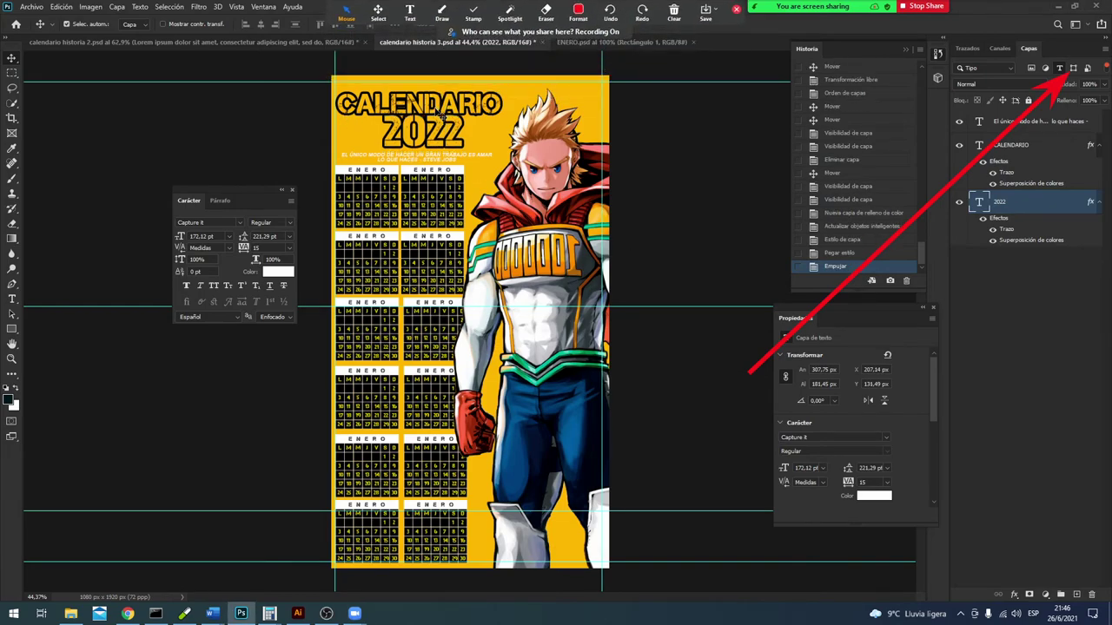
click(442, 113)
key(Up)
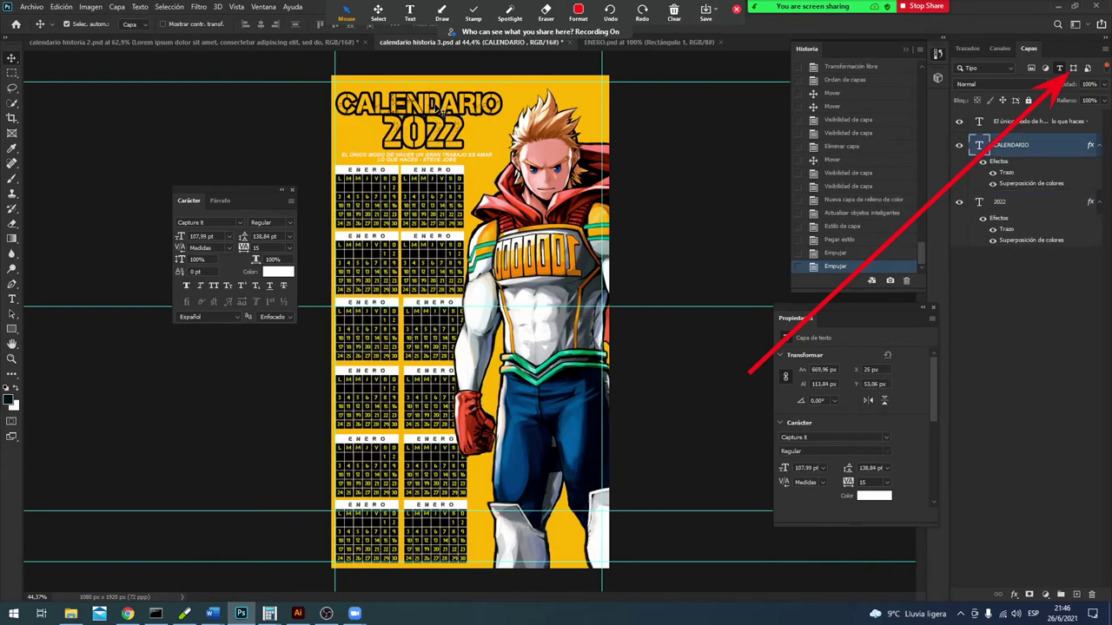
key(Up)
key(Up)
key(Up)
key(Up)
key(Up)
key(Up)
key(Up)
key(Right)
key(Right)
key(Right)
key(Right)
key(Right)
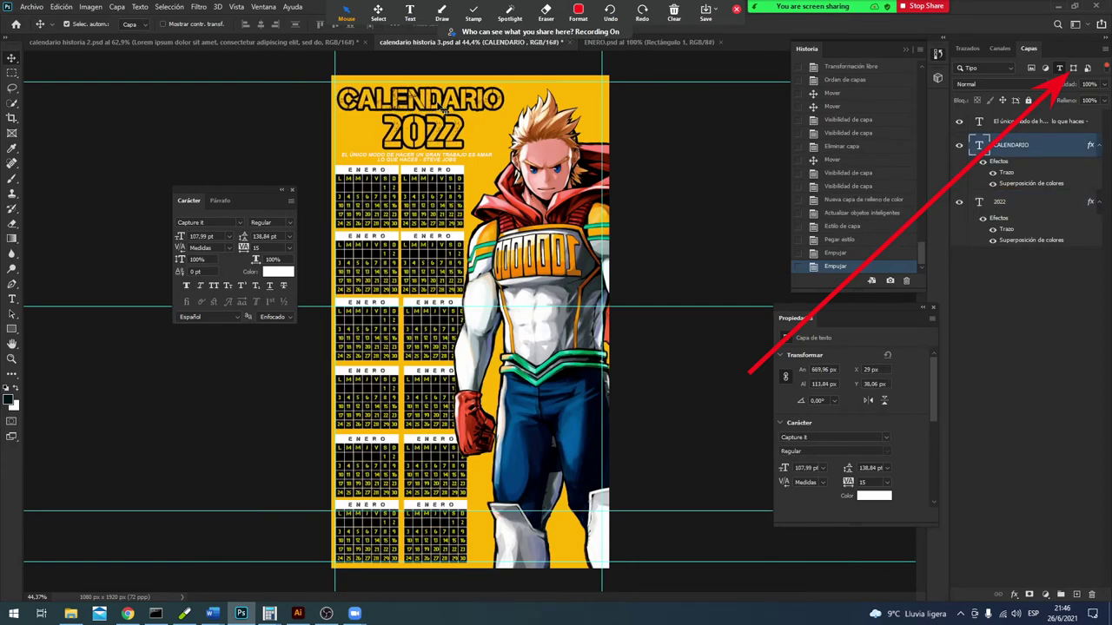
key(Up)
key(Up)
key(Up)
click(461, 131)
key(Up)
key(Up)
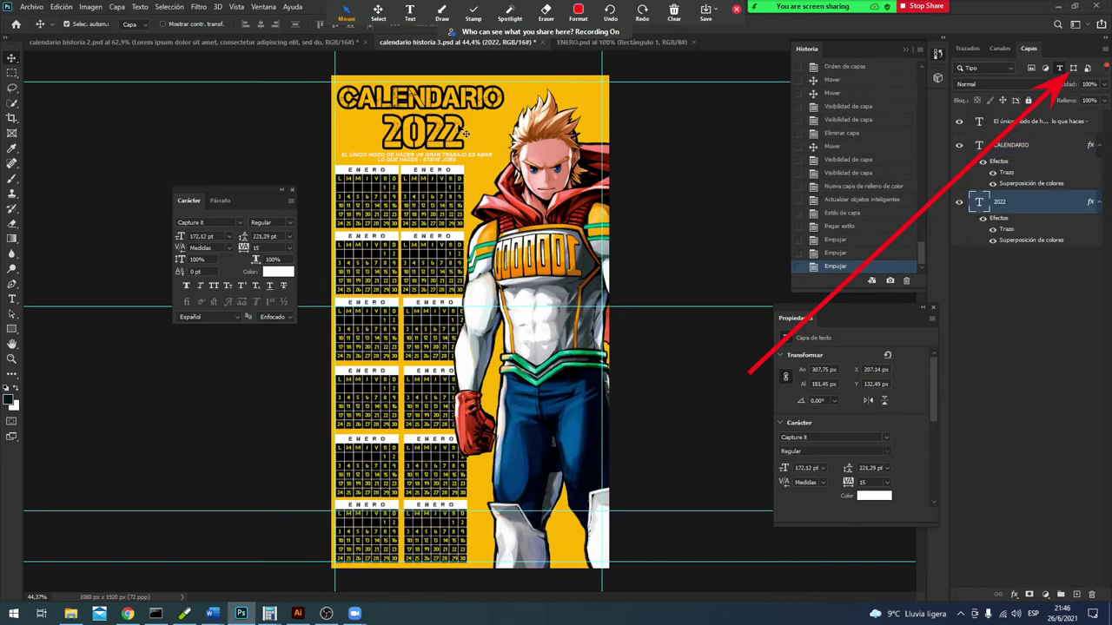
key(Up)
key(Up)
key(Up)
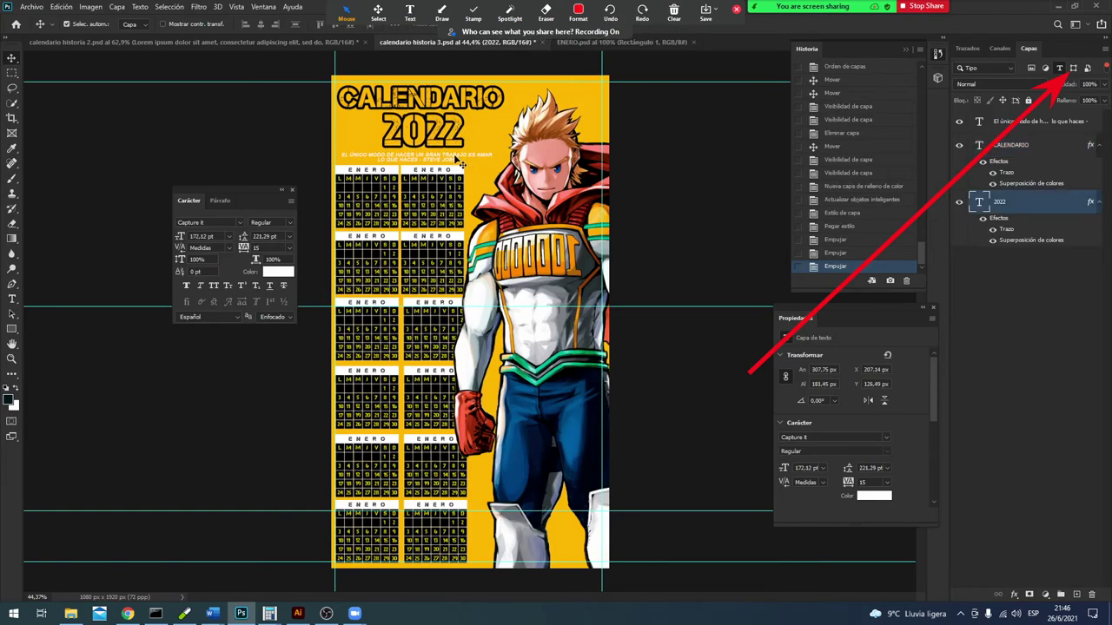
click(462, 163)
key(Up)
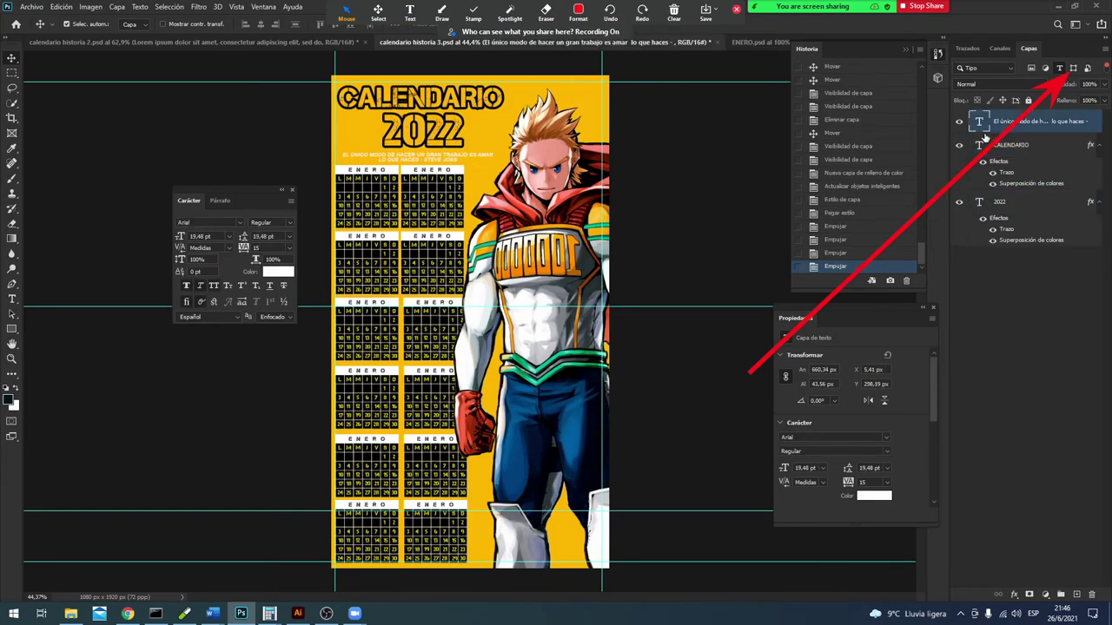
Step: Recolour the Steve Jobs quote text to black (000000) and commit the edit
double_click(980, 123)
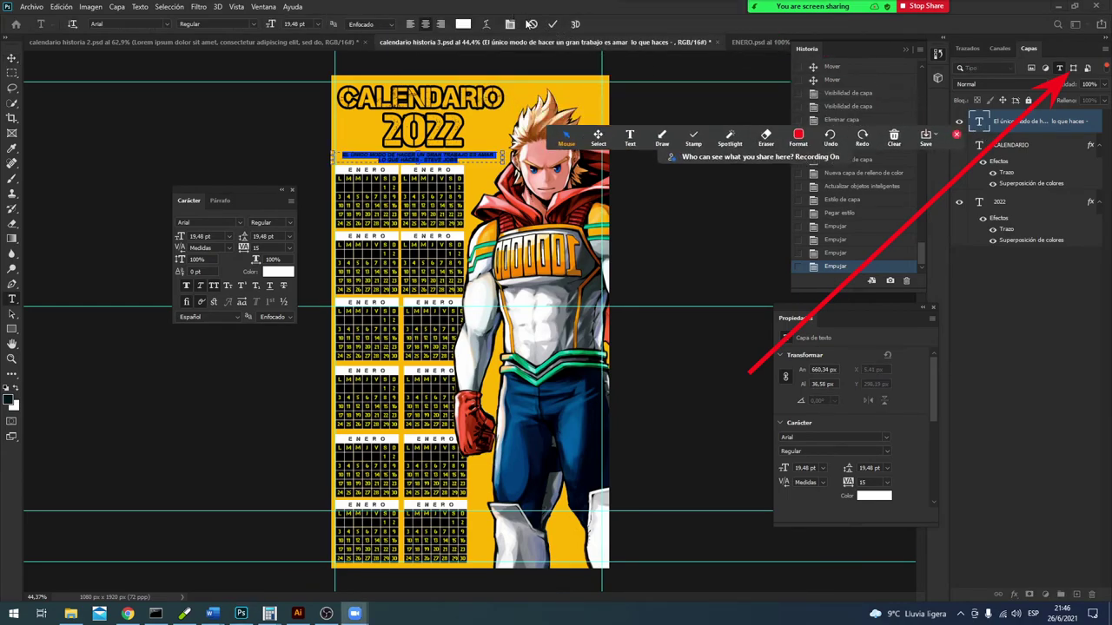
click(463, 24)
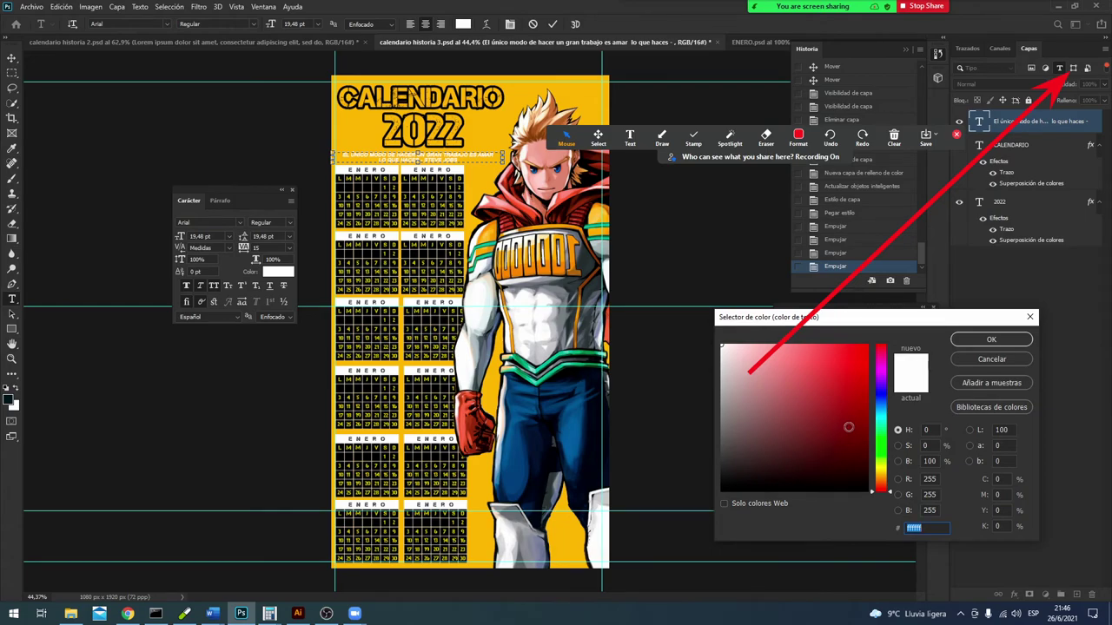
click(854, 492)
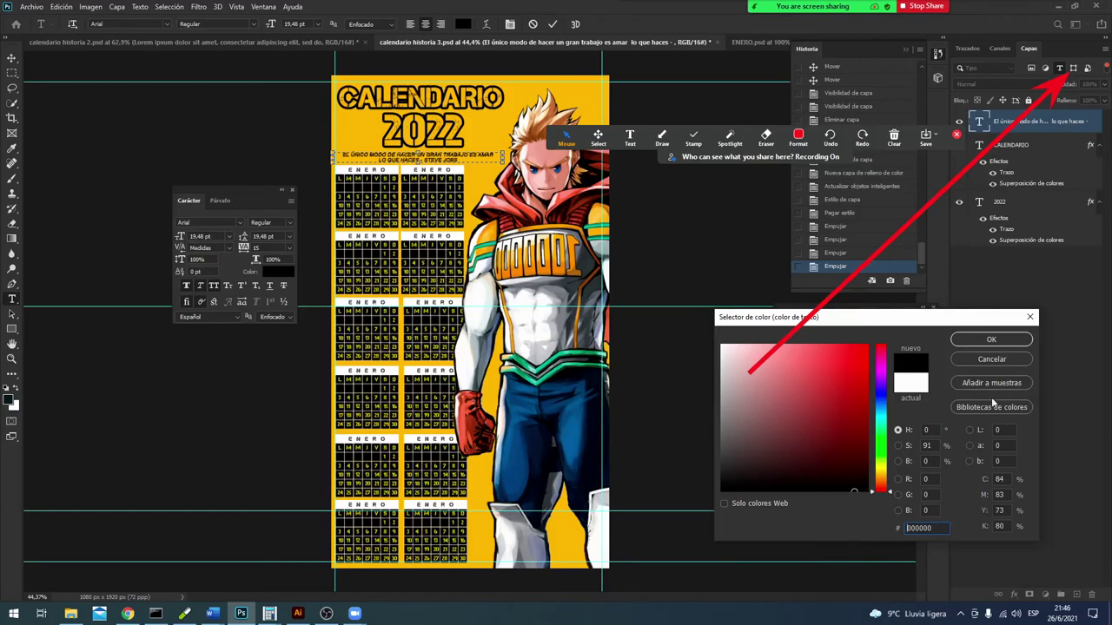
click(991, 339)
click(12, 57)
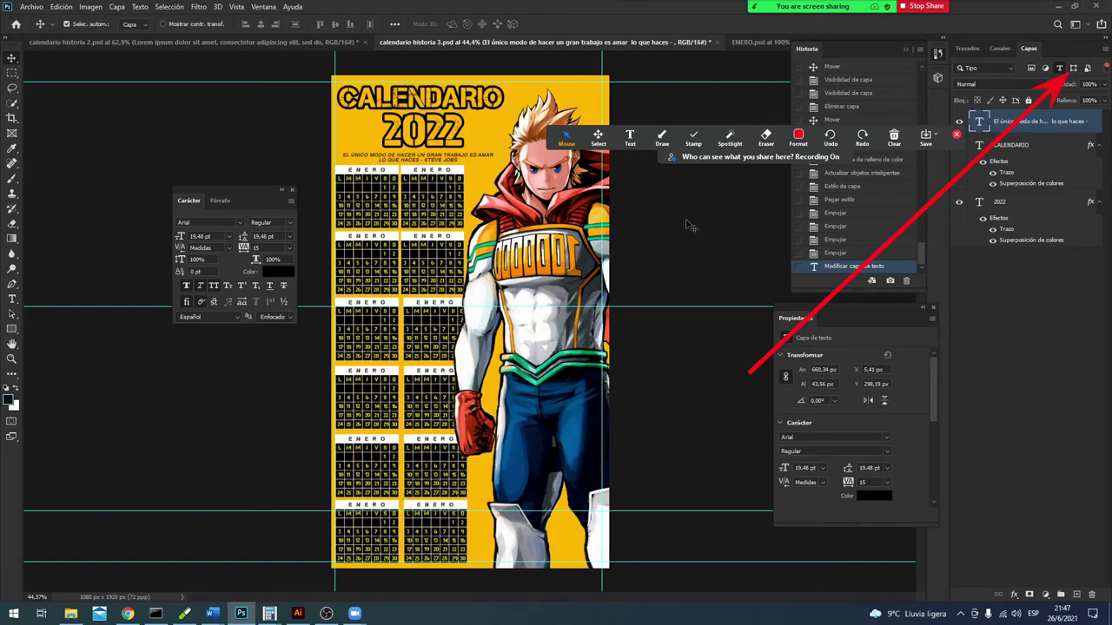
click(661, 137)
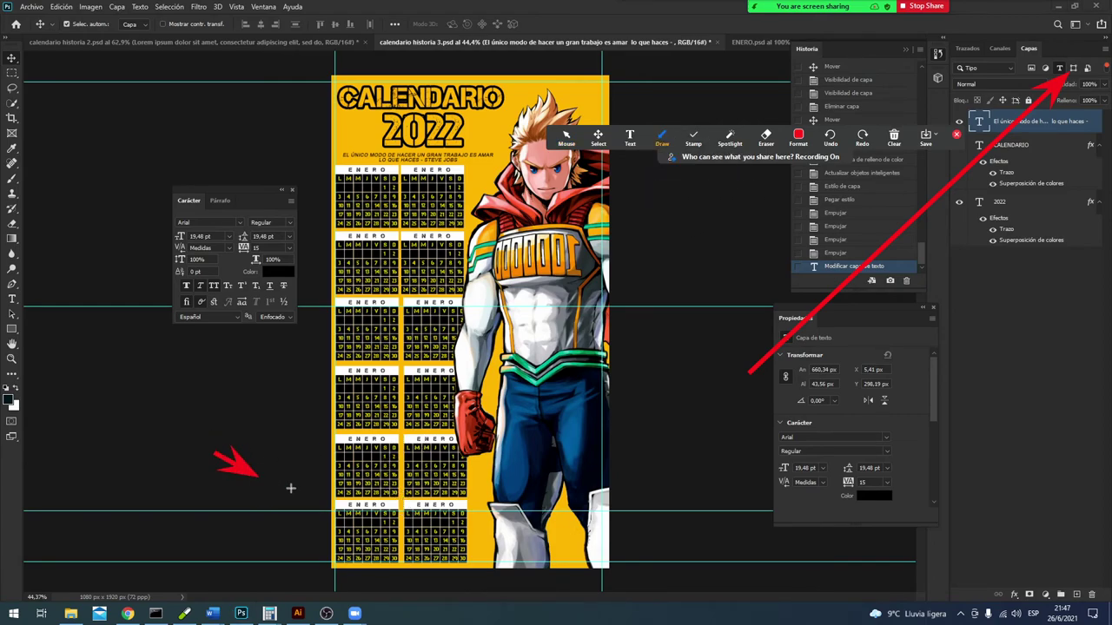
drag(216, 453, 337, 499)
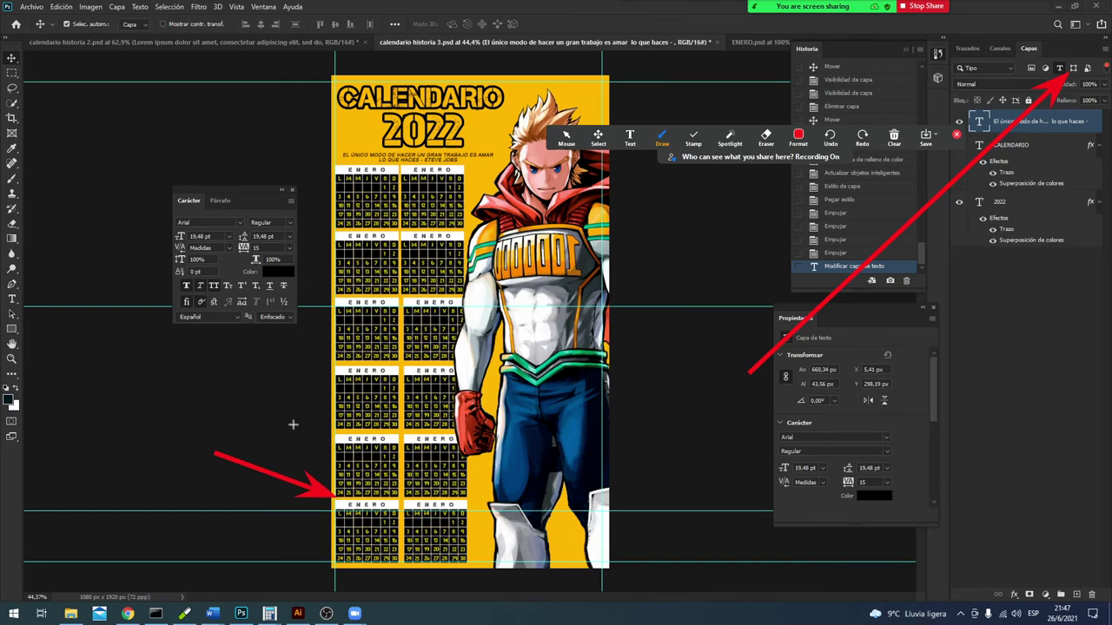
drag(287, 419, 325, 427)
drag(287, 338, 322, 352)
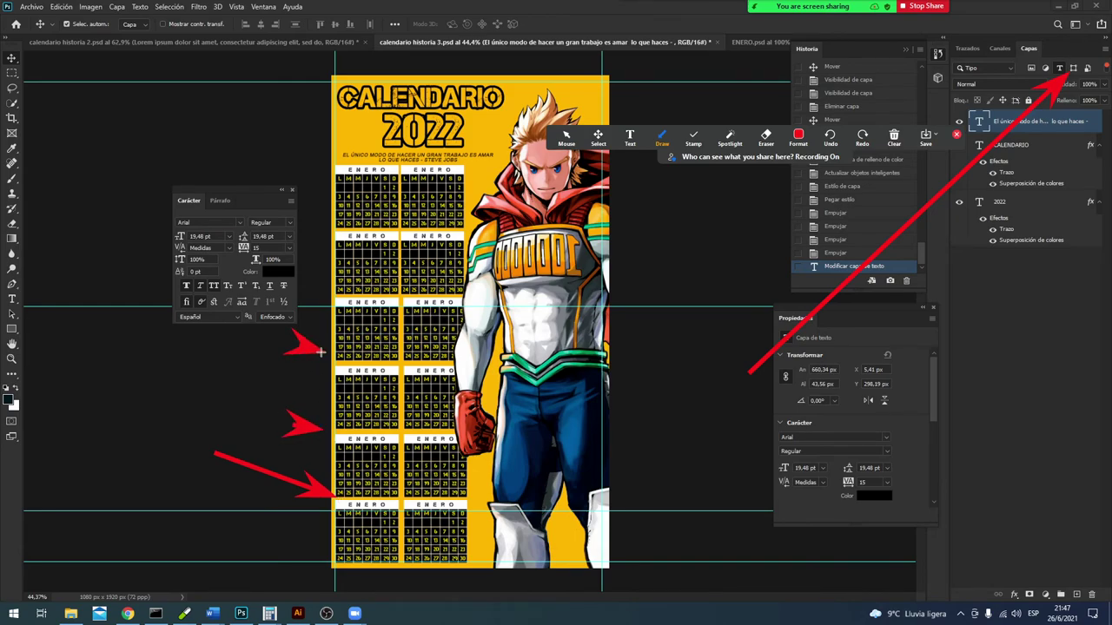
drag(299, 287, 333, 296)
drag(297, 216, 330, 227)
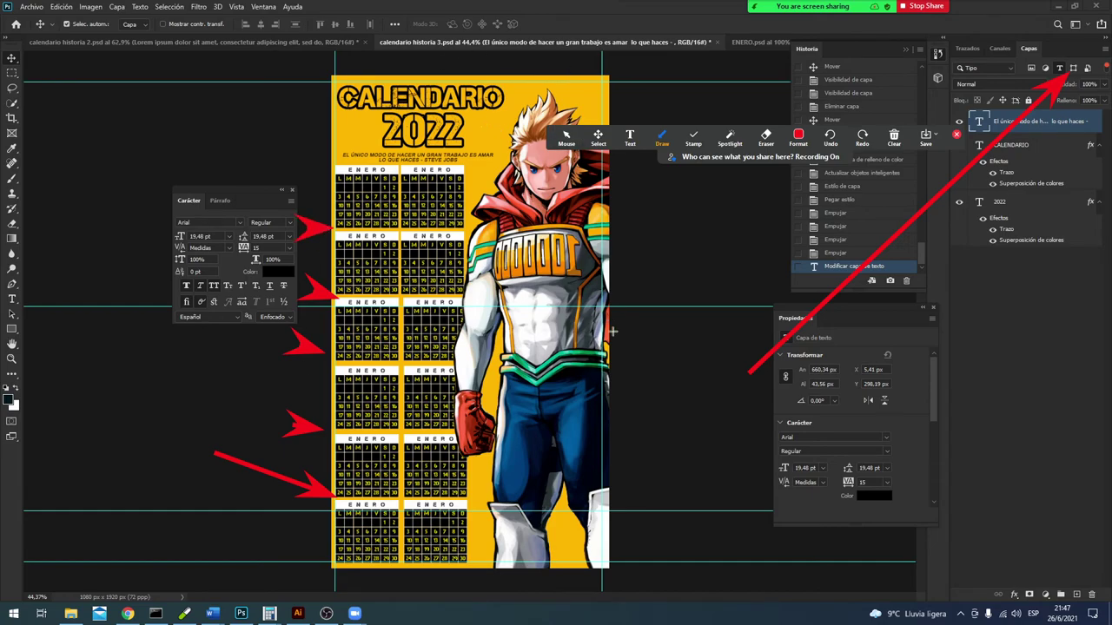
click(893, 137)
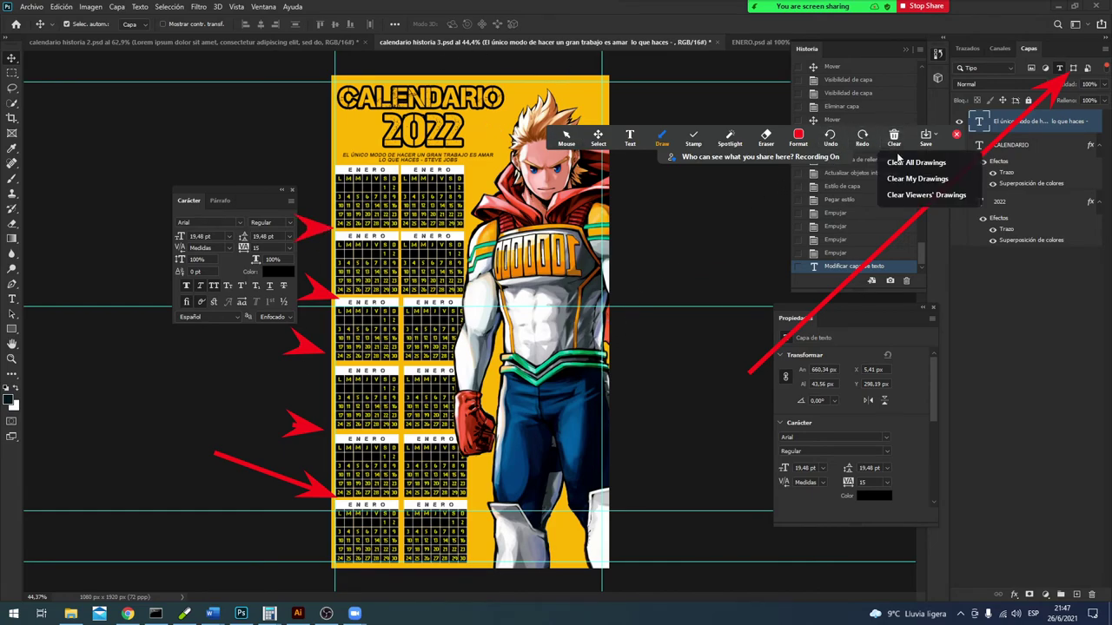
click(903, 165)
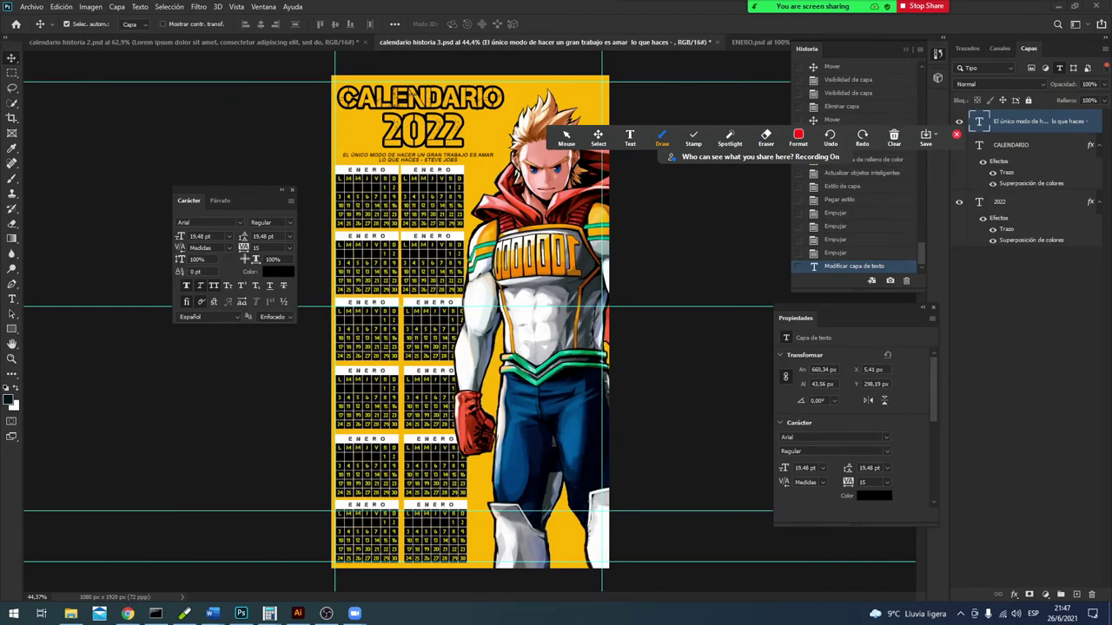
click(566, 137)
click(128, 615)
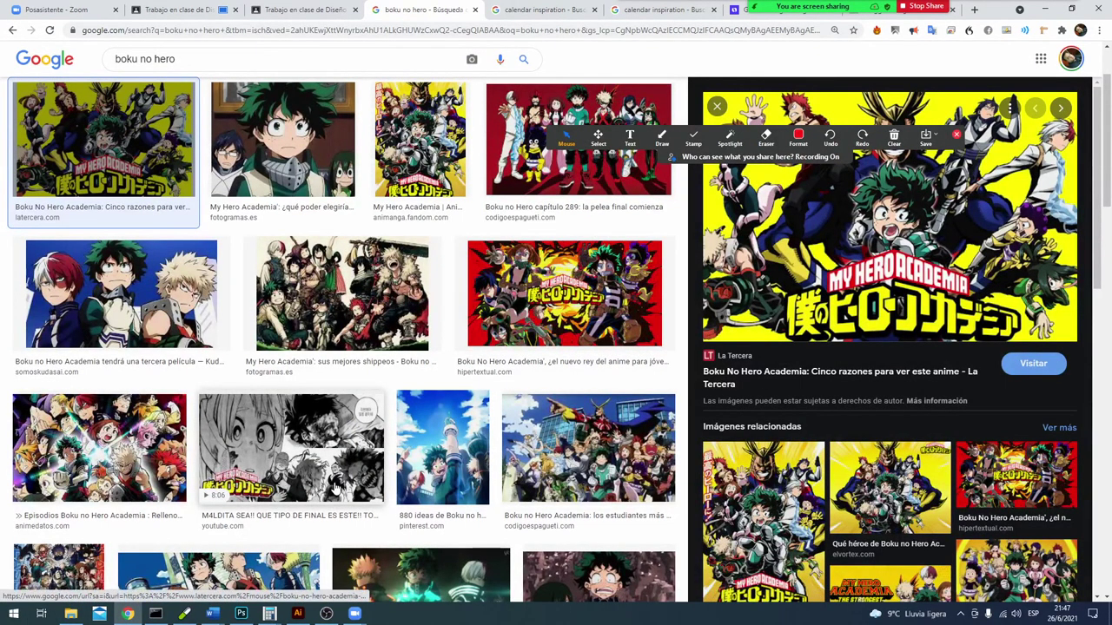
key(alt+Tab)
key(alt+Tab)
key(alt+Tab)
key(alt+Tab)
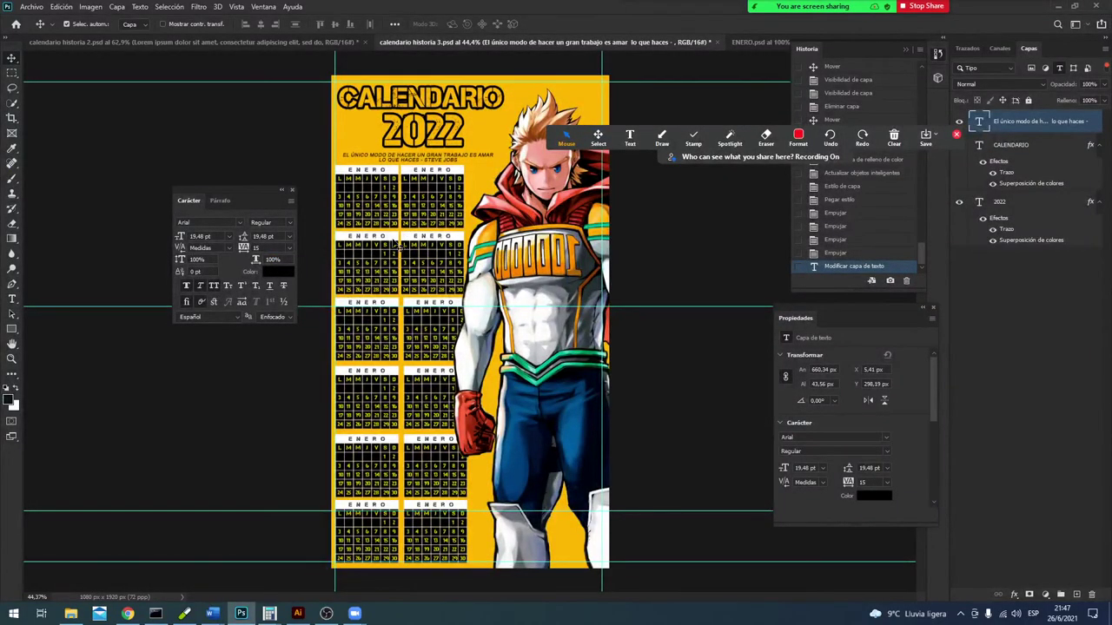
Step: Clear the layer filter and open the ENERO copia 4 smart object showing all layers
click(397, 245)
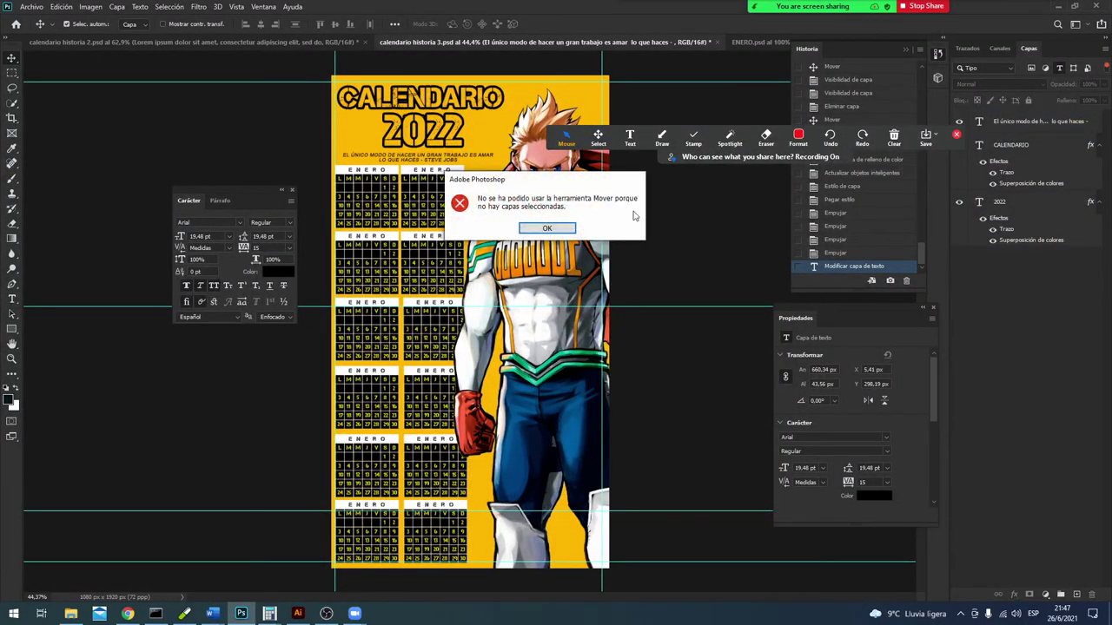
click(545, 226)
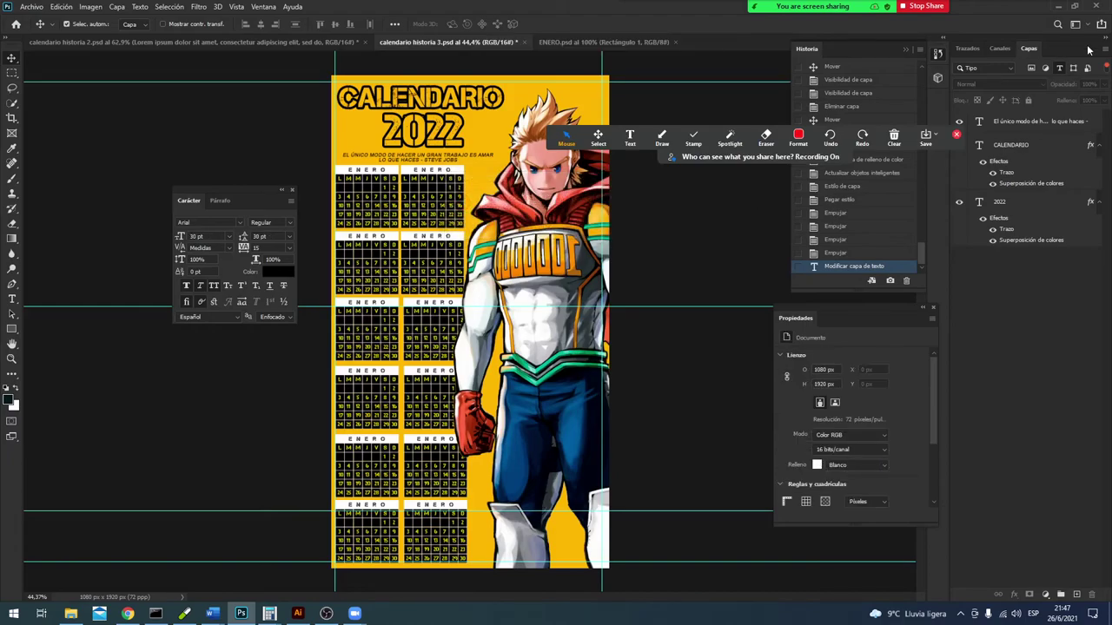
click(1059, 71)
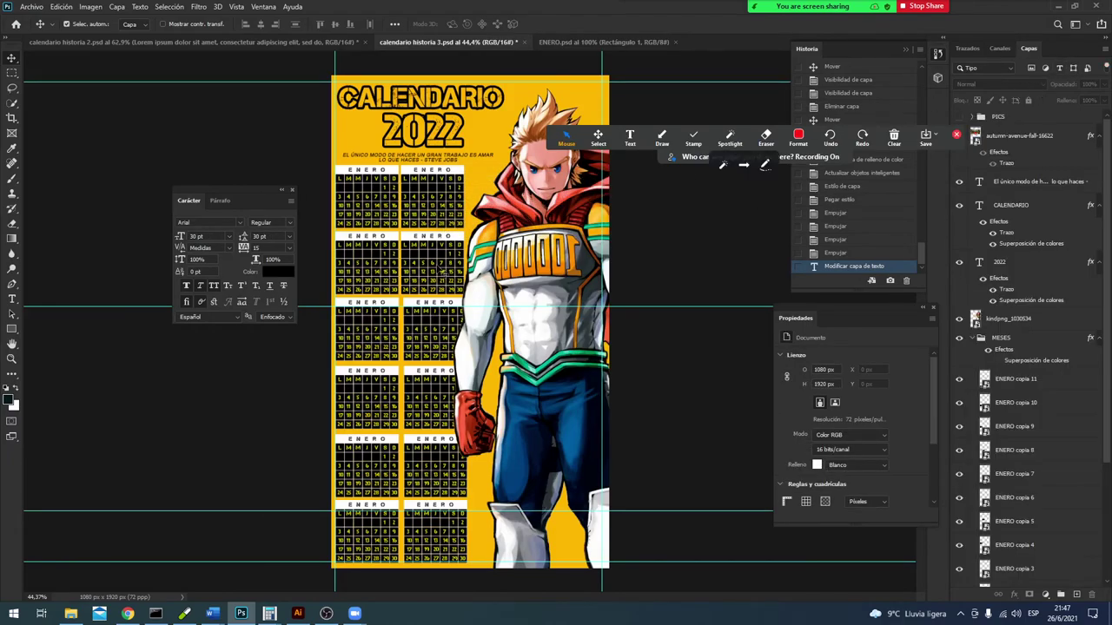
click(403, 244)
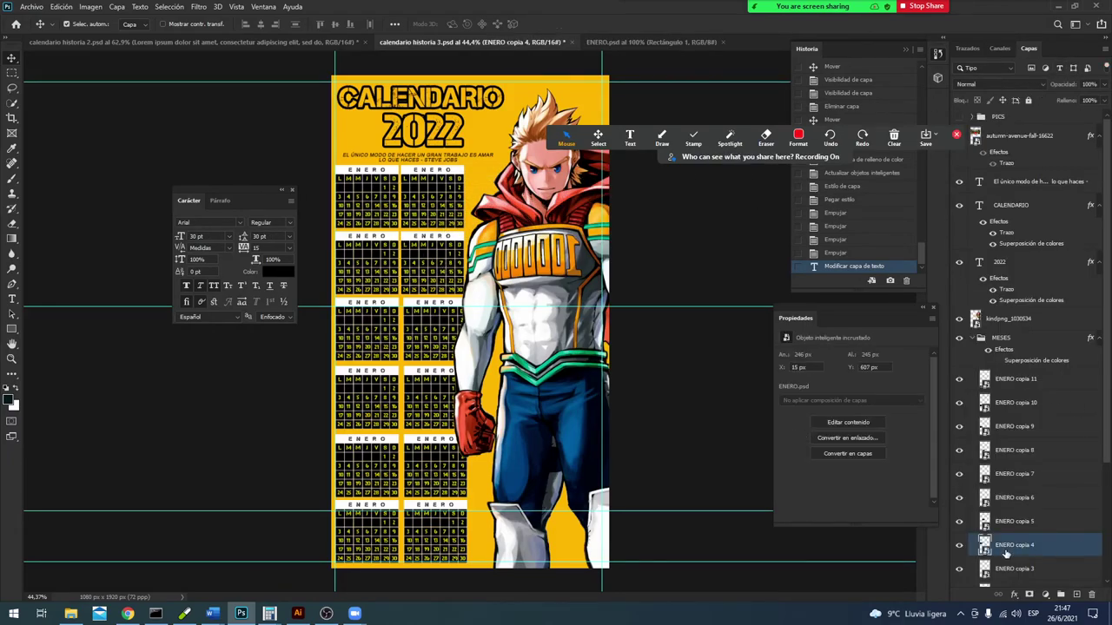
double_click(976, 549)
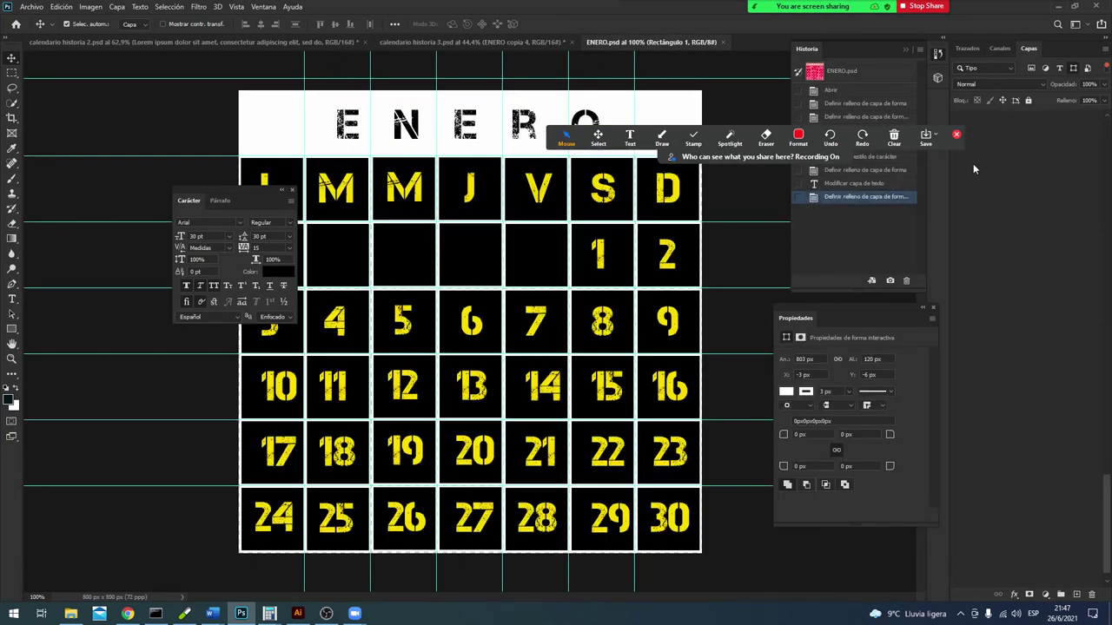
click(1082, 69)
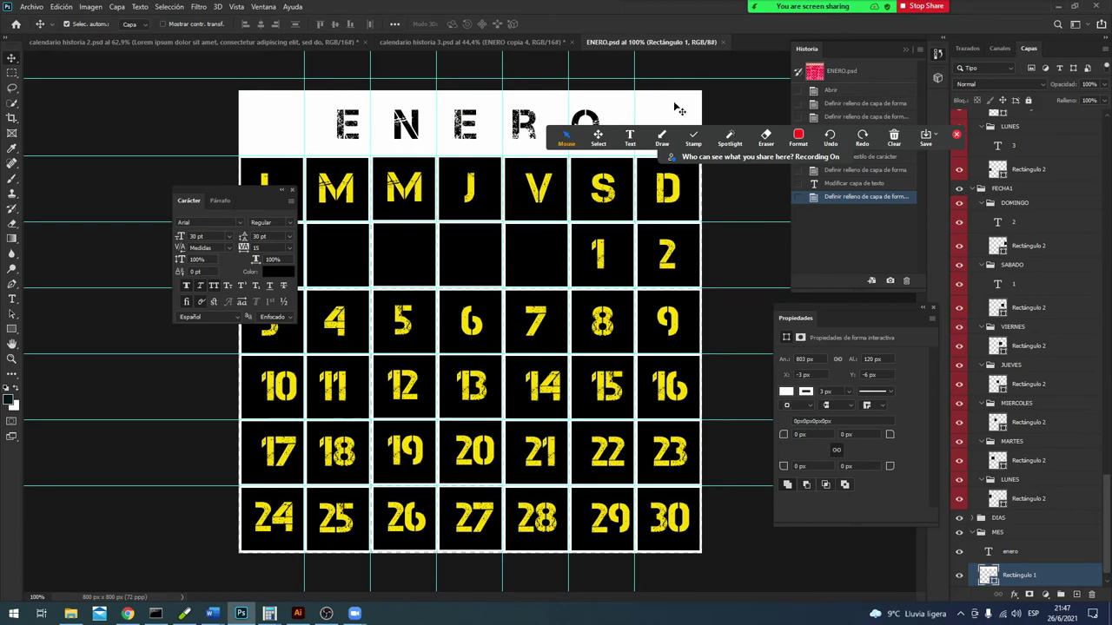
Step: Fill the header rectangle dark red and make the enero heading text white (ffffff)
double_click(988, 575)
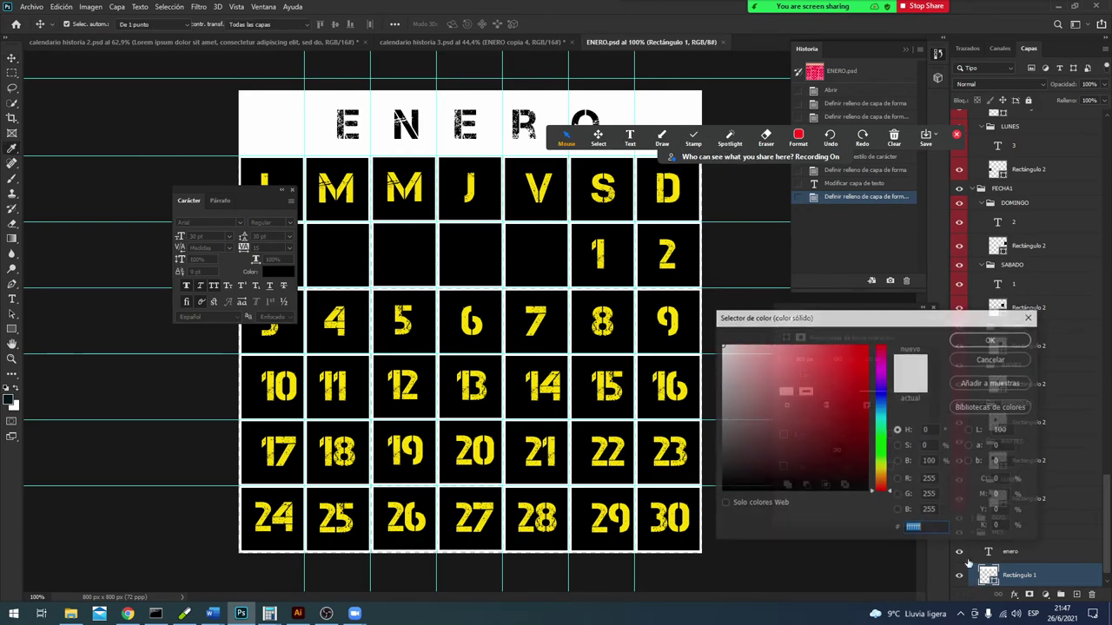
click(865, 434)
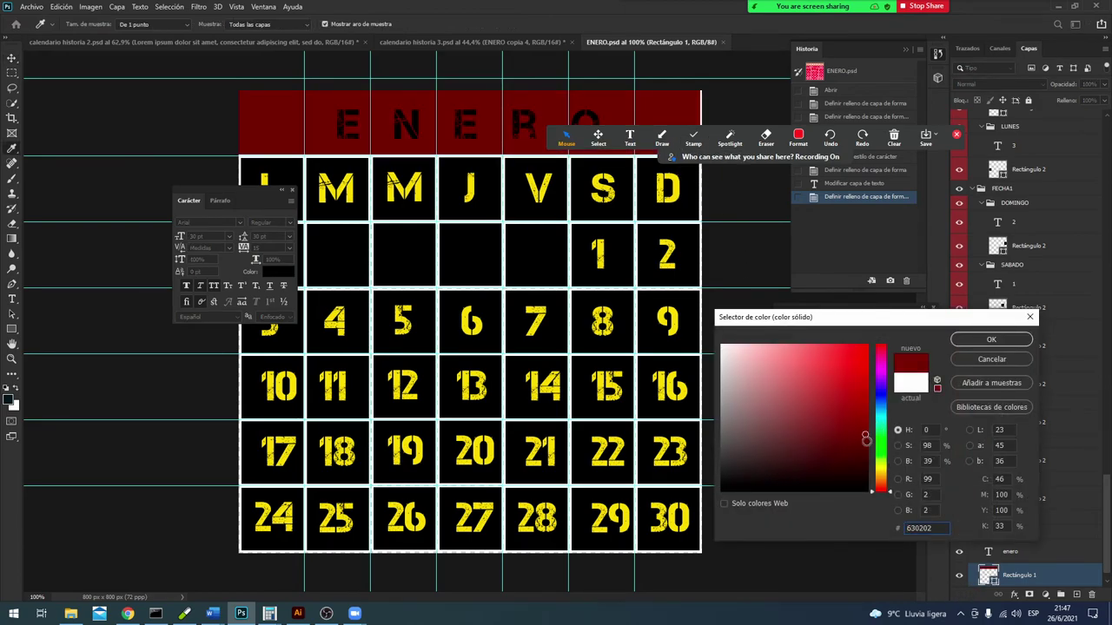
click(977, 341)
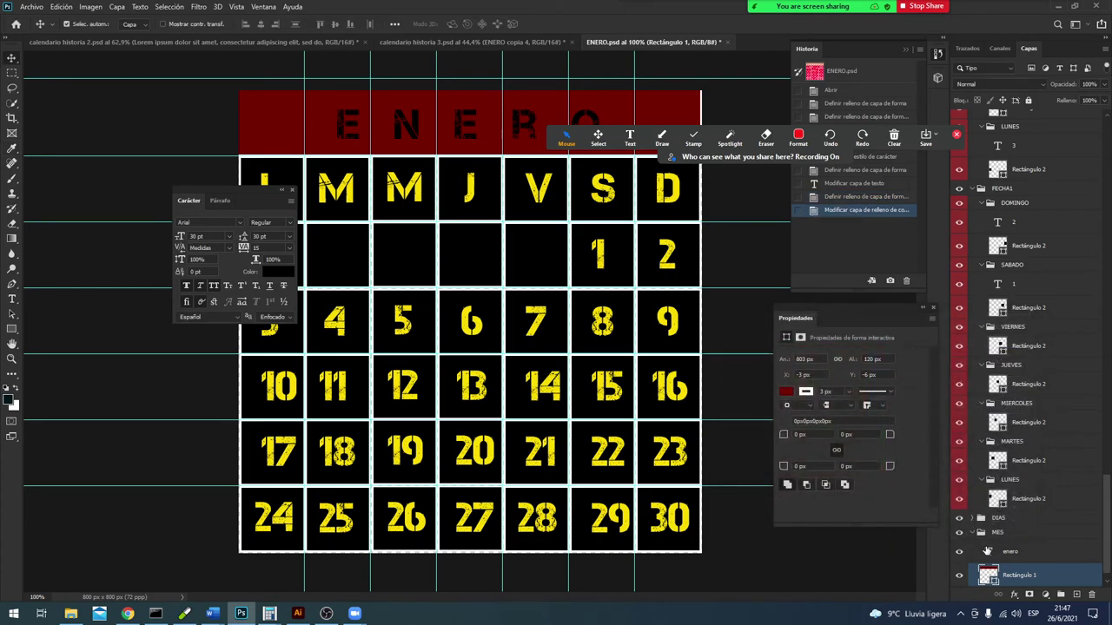
click(987, 550)
double_click(987, 553)
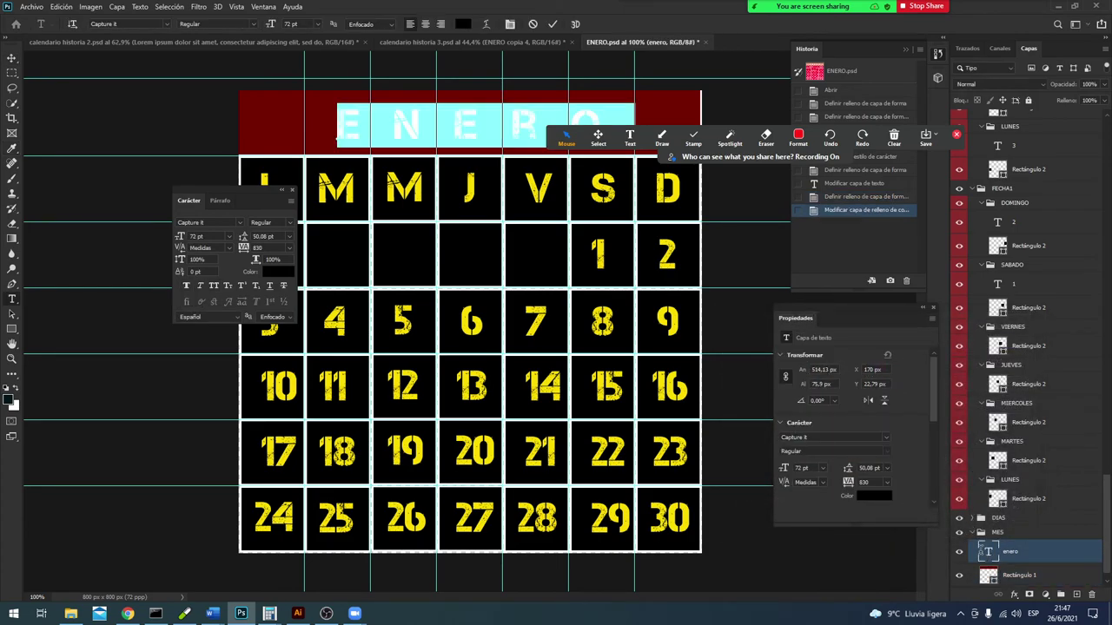
click(465, 25)
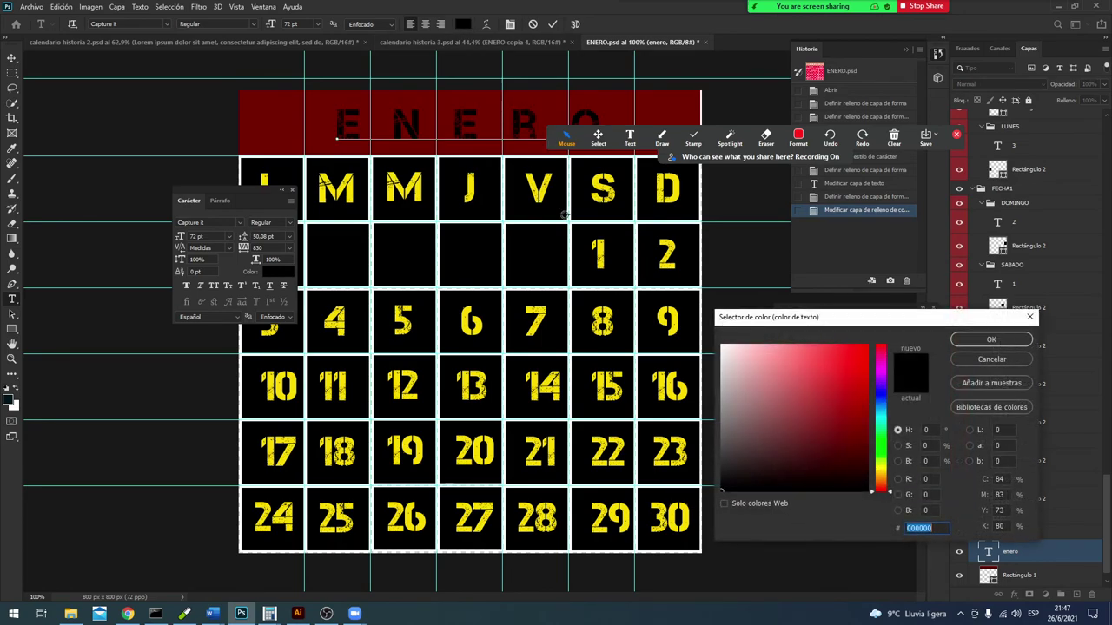
text(ffffff)
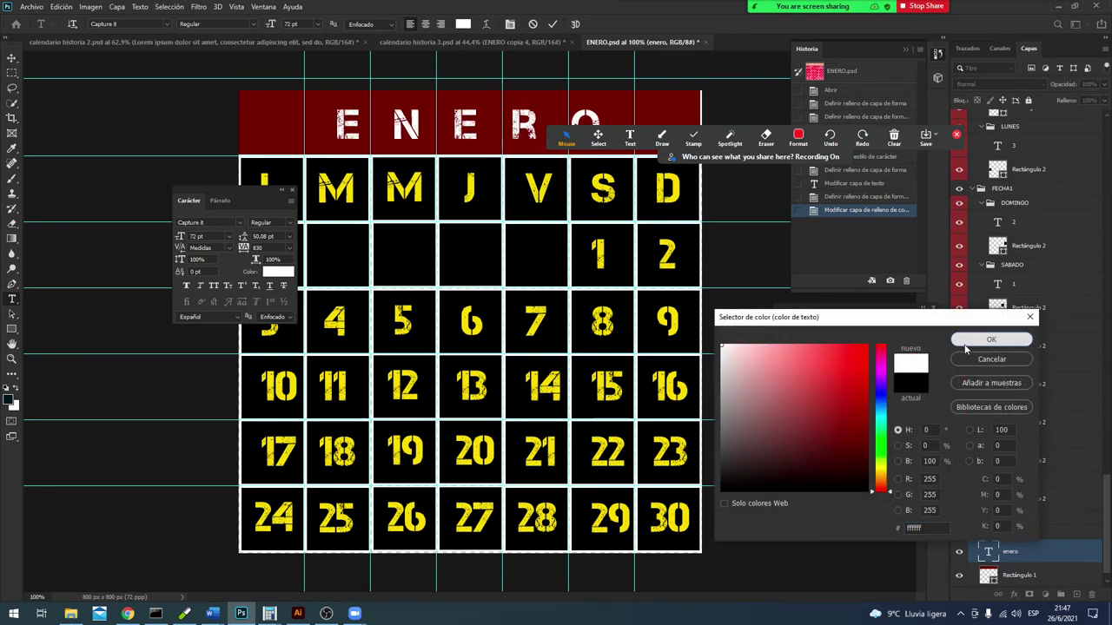
click(964, 340)
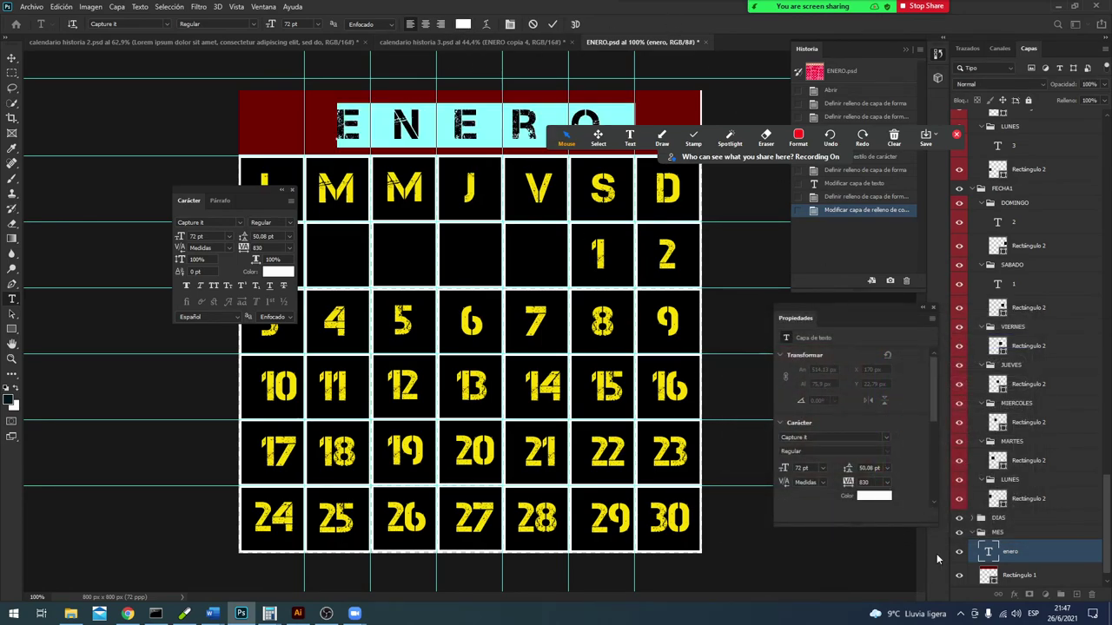
click(988, 575)
key(v)
Step: Adjust the header bar fill to red af0202 and start saving the block
double_click(988, 575)
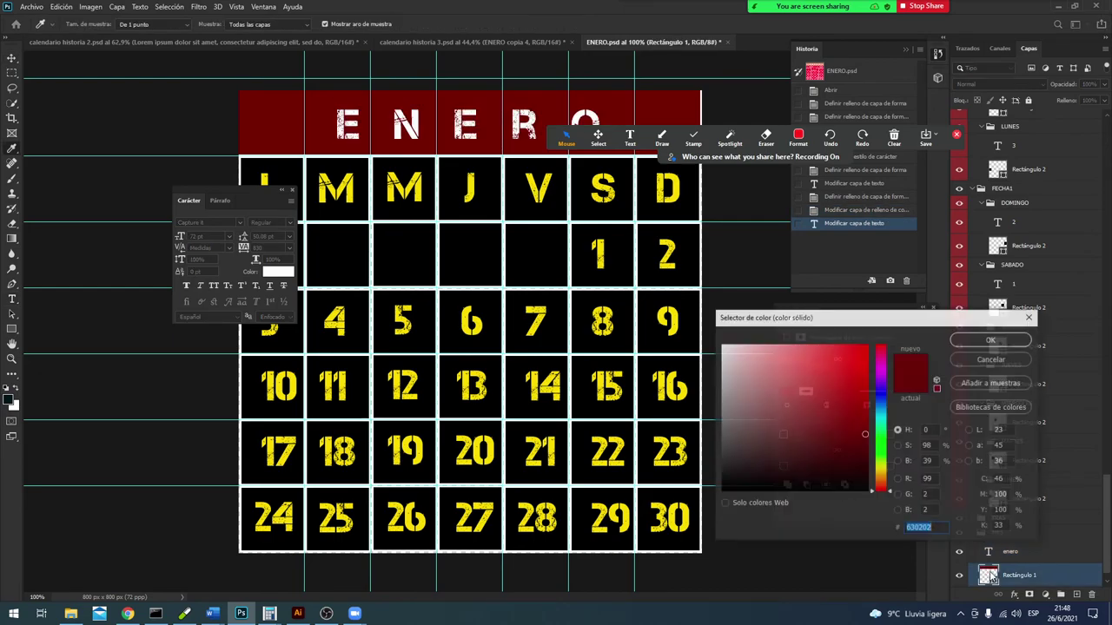
click(855, 385)
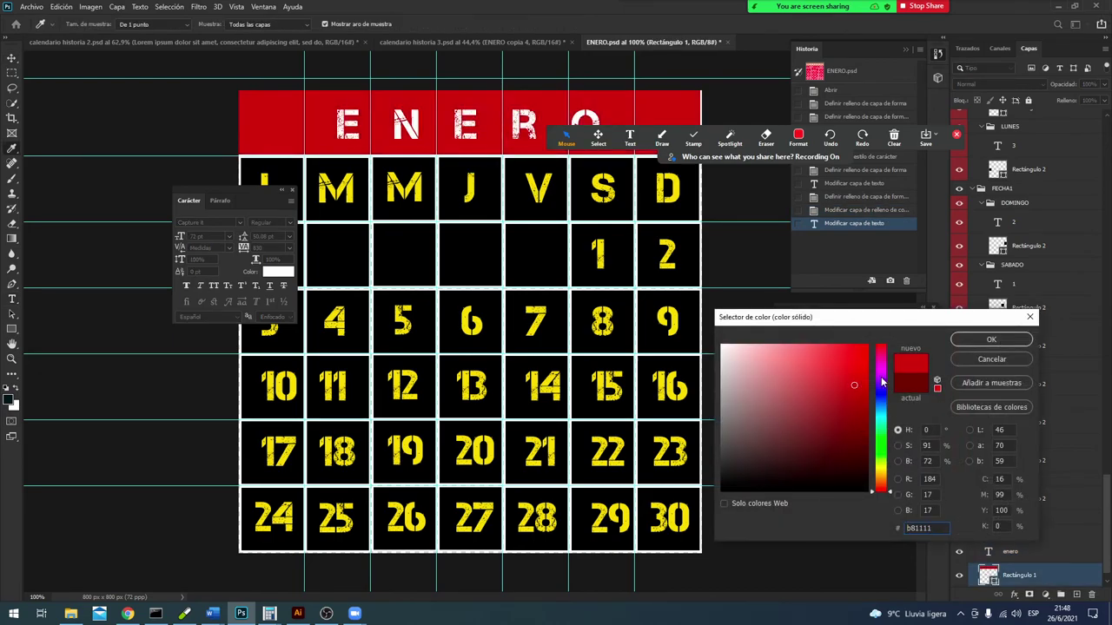
drag(855, 402, 866, 390)
click(973, 340)
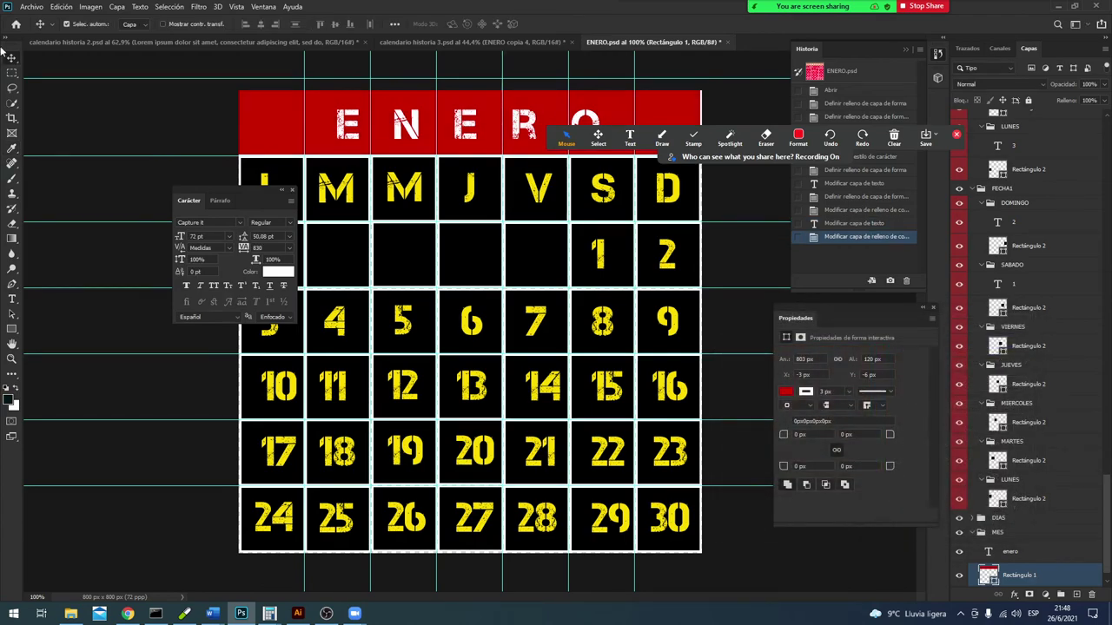
click(31, 7)
Step: Save the January block and switch to the ENERO.psd file
click(40, 136)
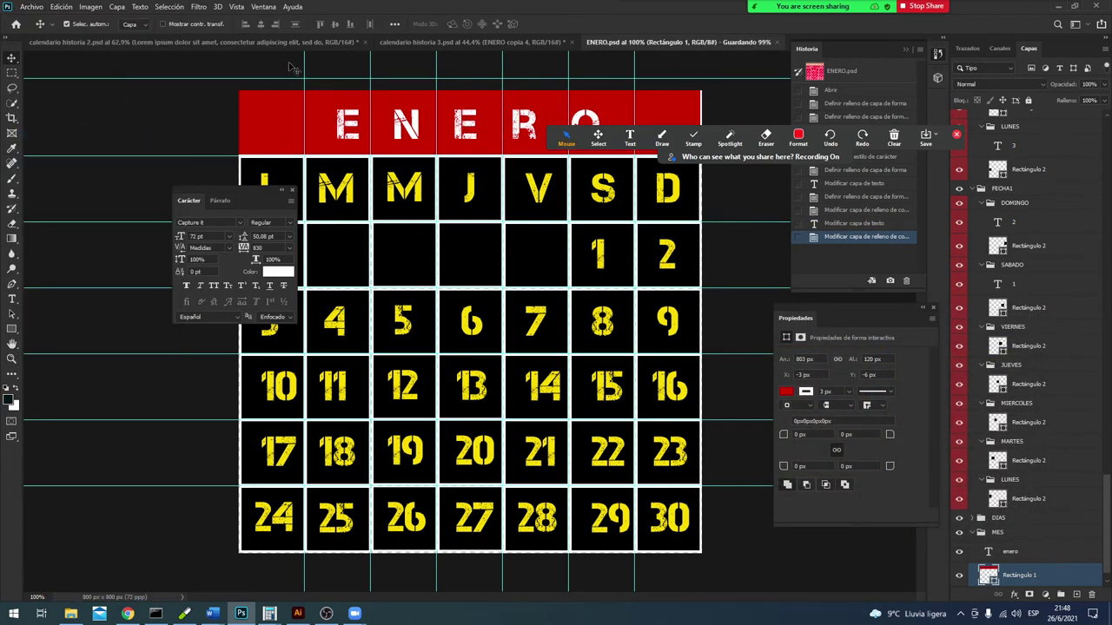
click(411, 43)
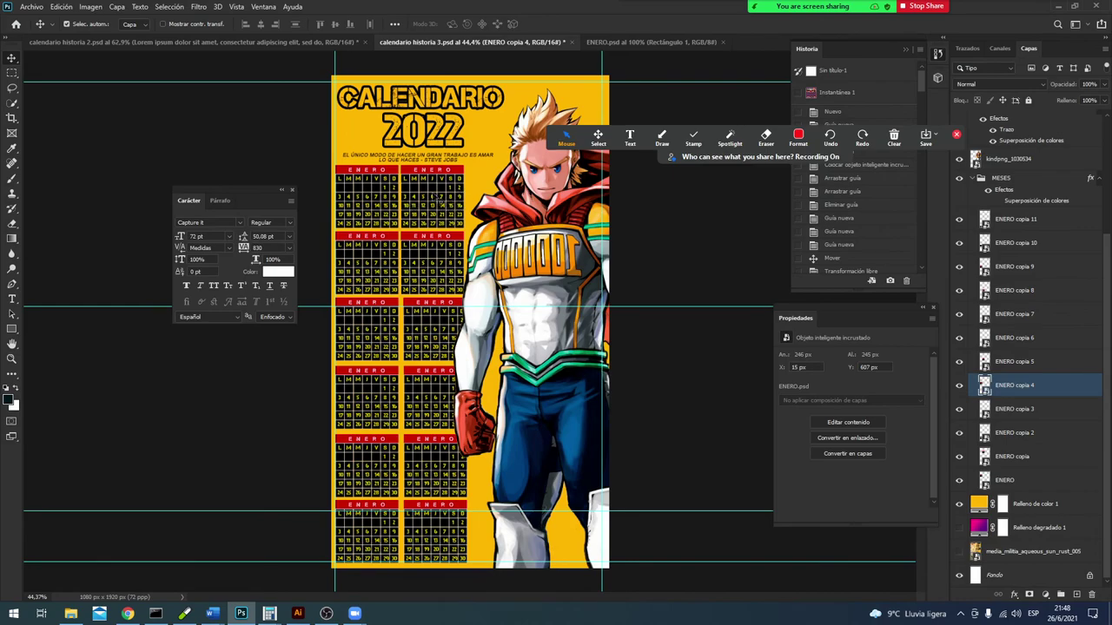
click(618, 42)
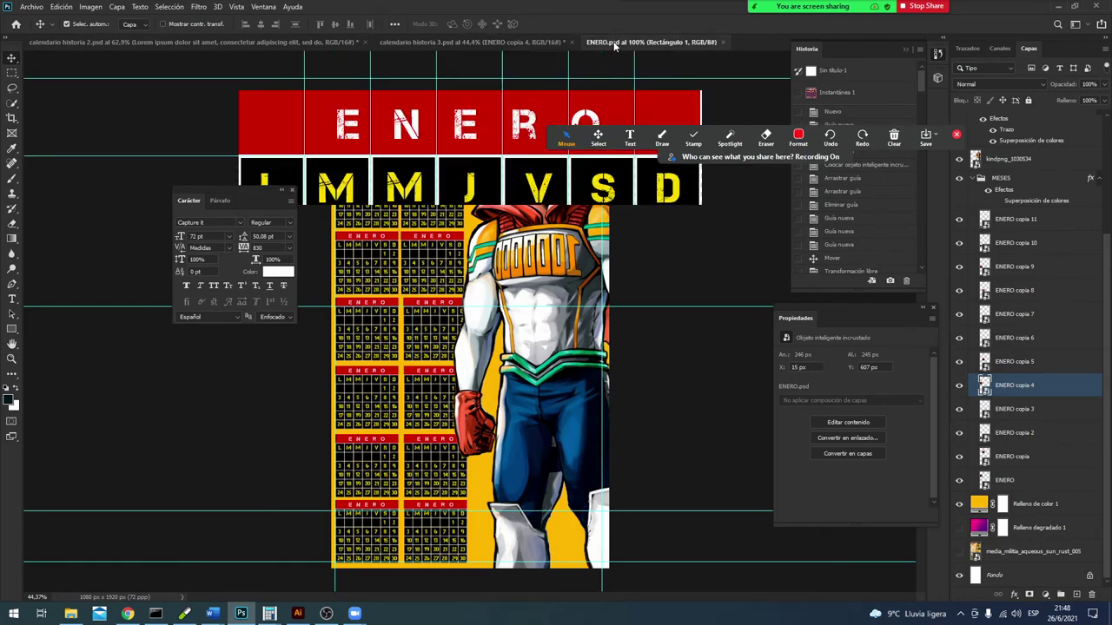
Step: Filter Layers to shapes and select all the Rectángulo 2 day cell layers
click(1073, 70)
click(1028, 243)
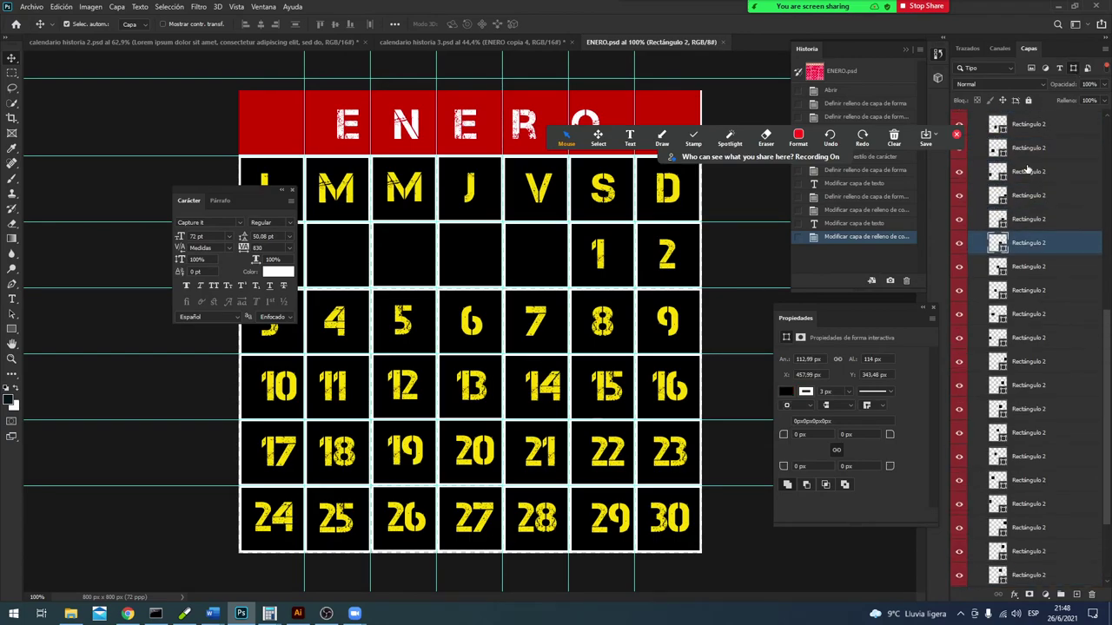
click(1029, 337)
click(1028, 432)
click(1029, 479)
scroll(1109, 245, up, 1)
scroll(1108, 245, up, 5)
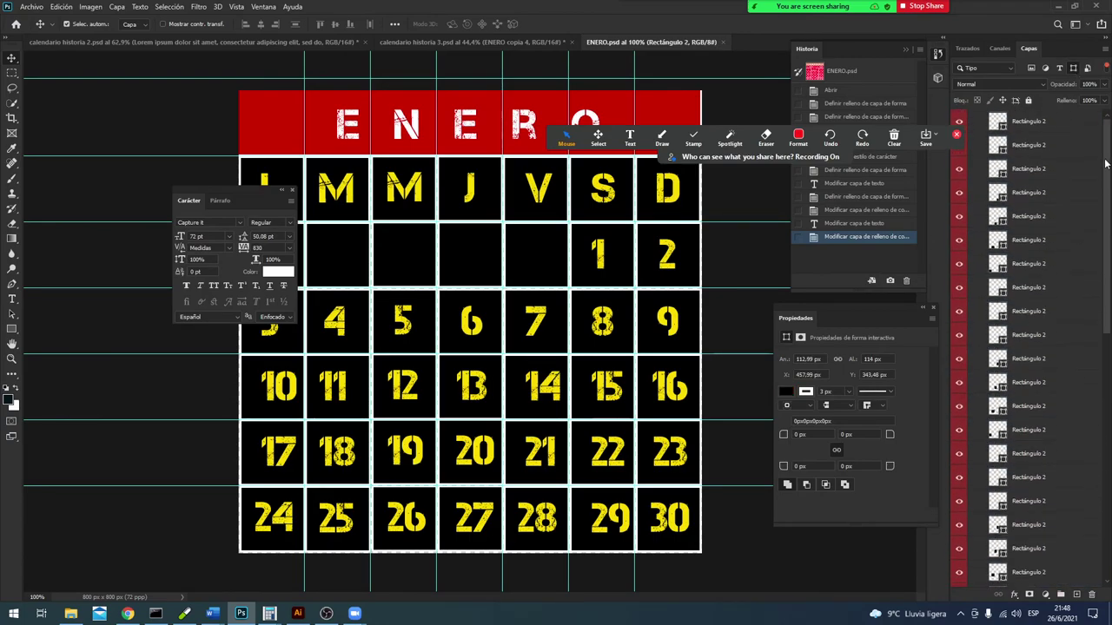
click(1086, 126)
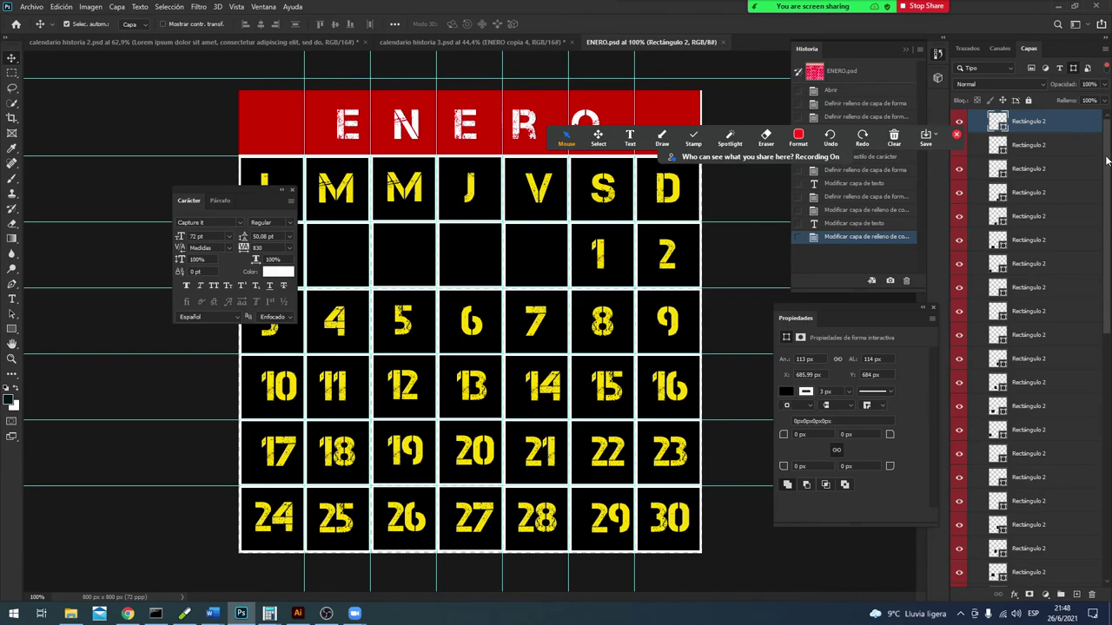
drag(1108, 161, 1108, 430)
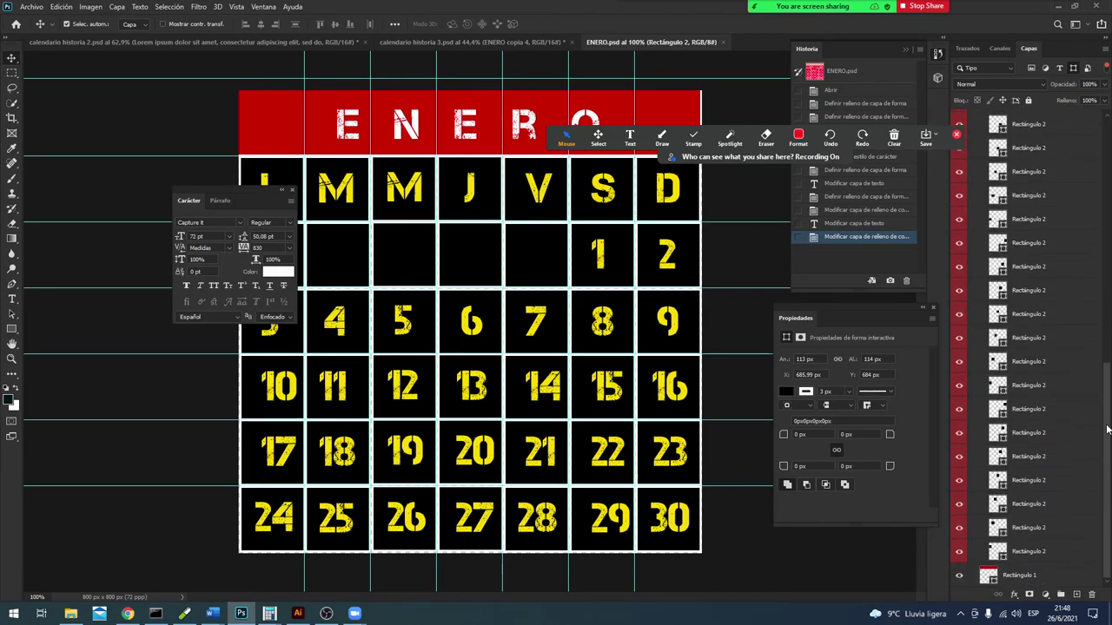
shift+click(1056, 552)
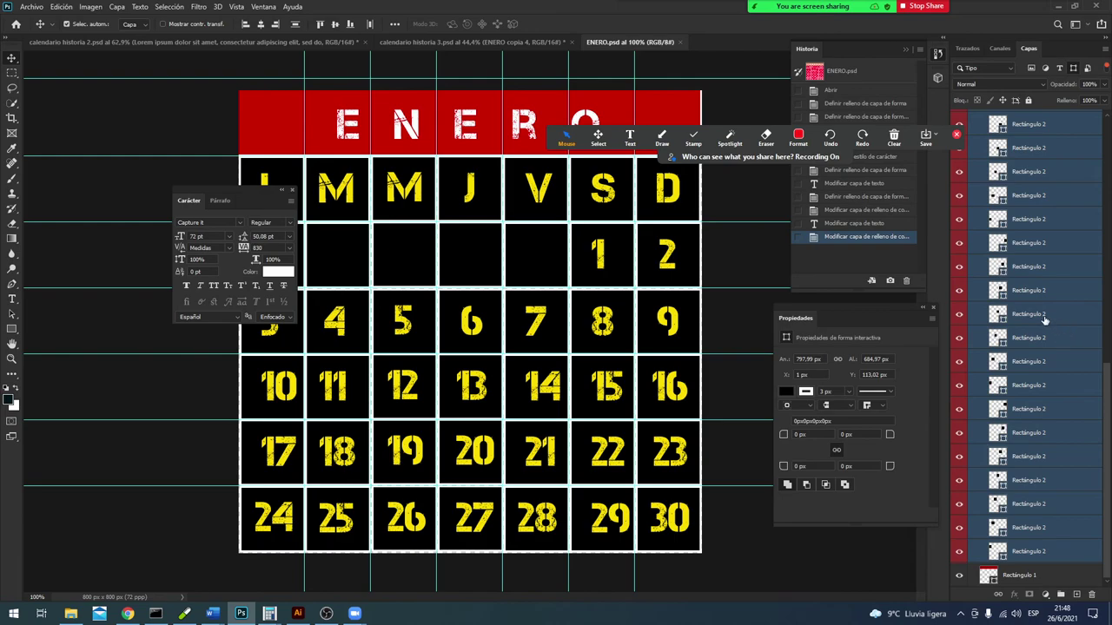
Step: Fill the selected day cells orange-yellow using the Rectangle tool's Fill setting
key(v)
key(u)
click(143, 24)
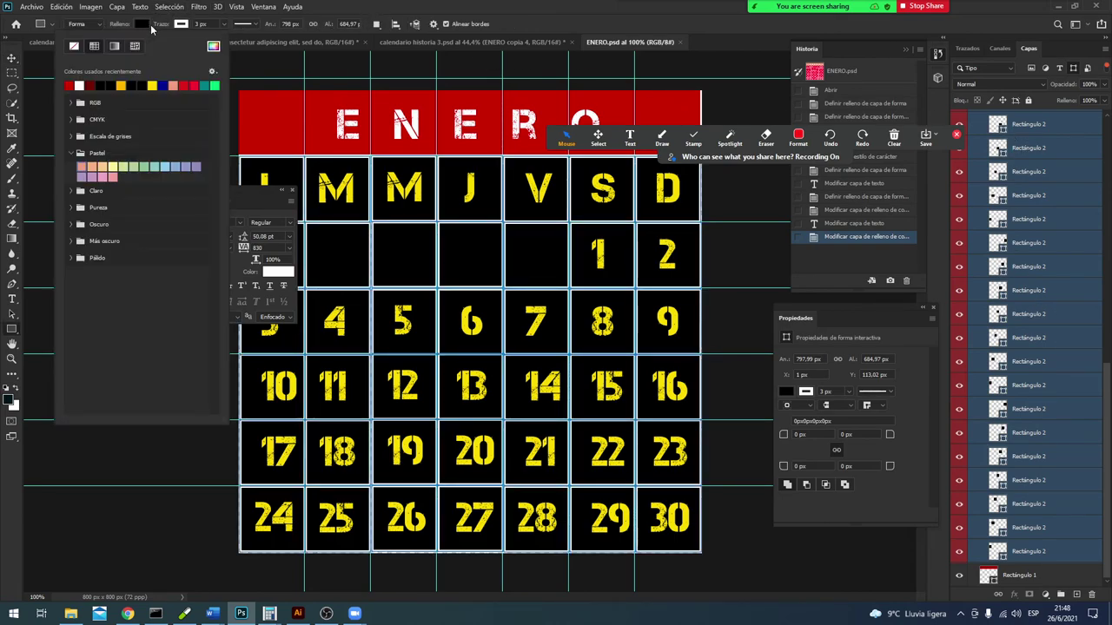
click(121, 85)
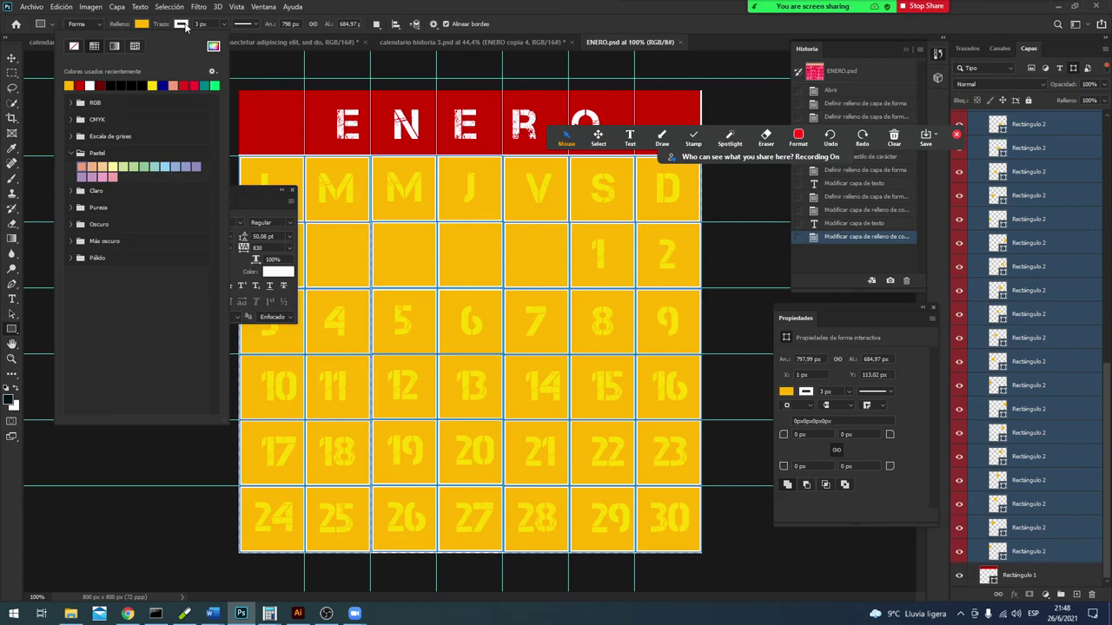
click(1059, 69)
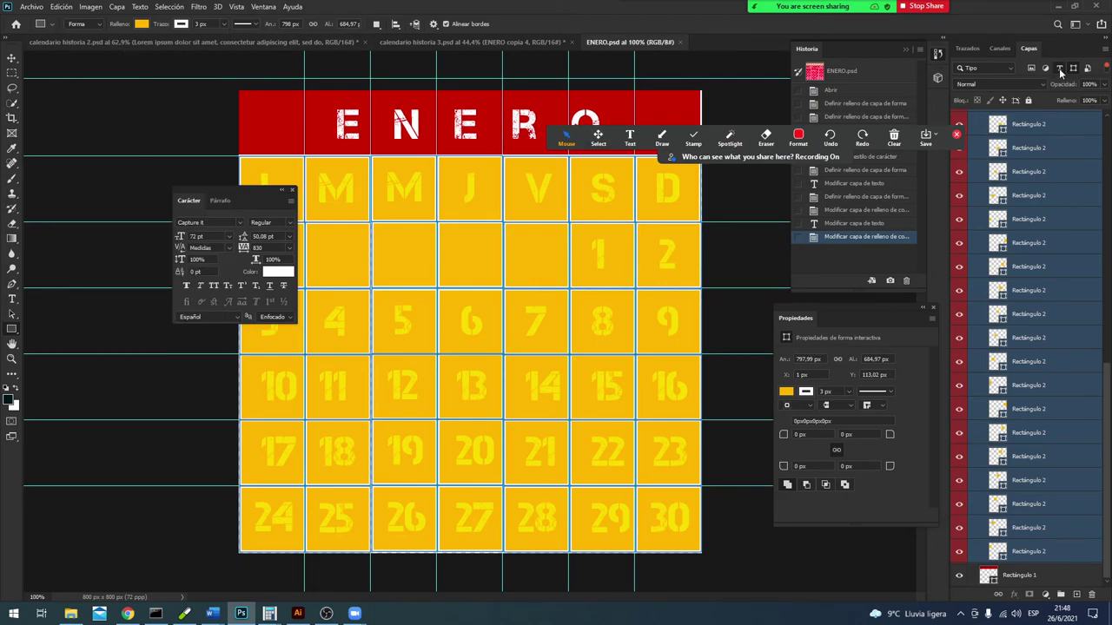
click(1073, 69)
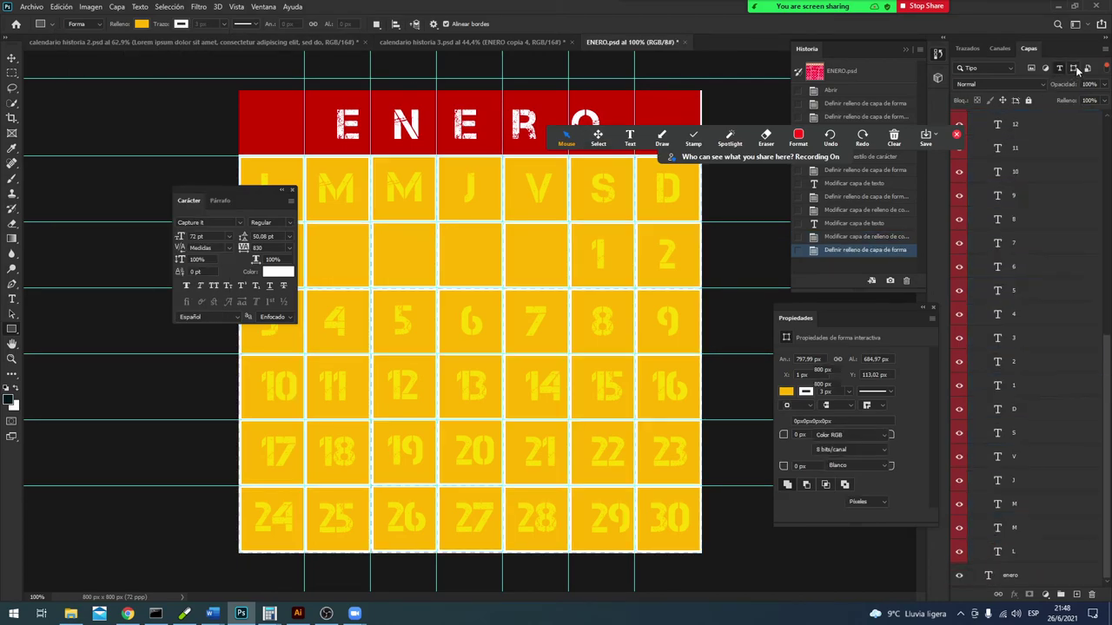
click(1071, 561)
Step: Select all grid text layers and set their colour to dark brown-black 322d05
drag(1106, 564, 1099, 224)
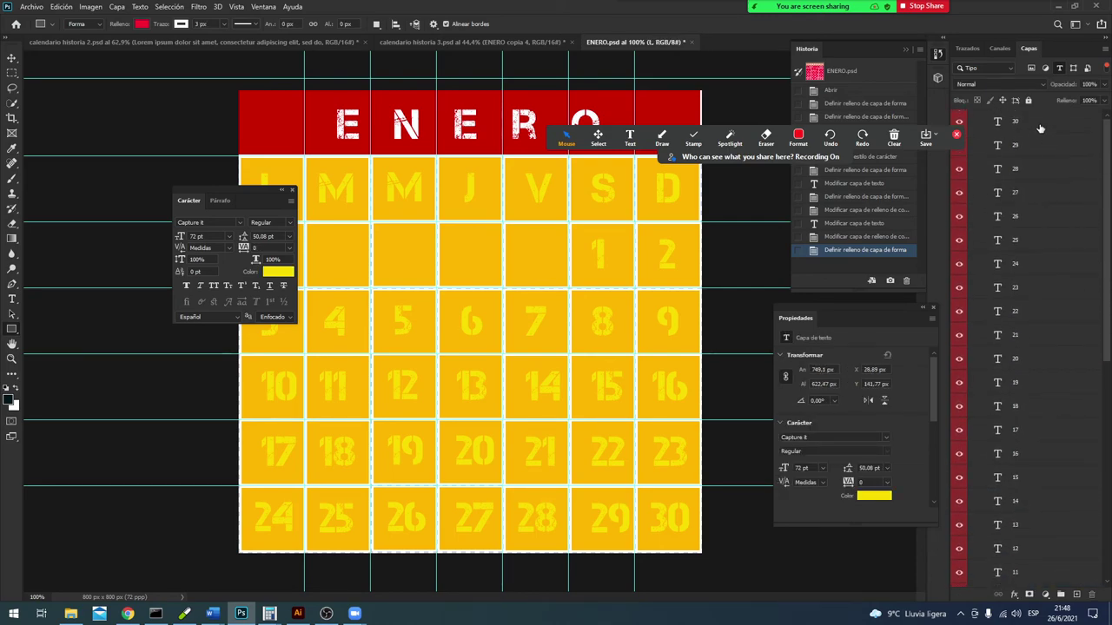
shift+click(1040, 128)
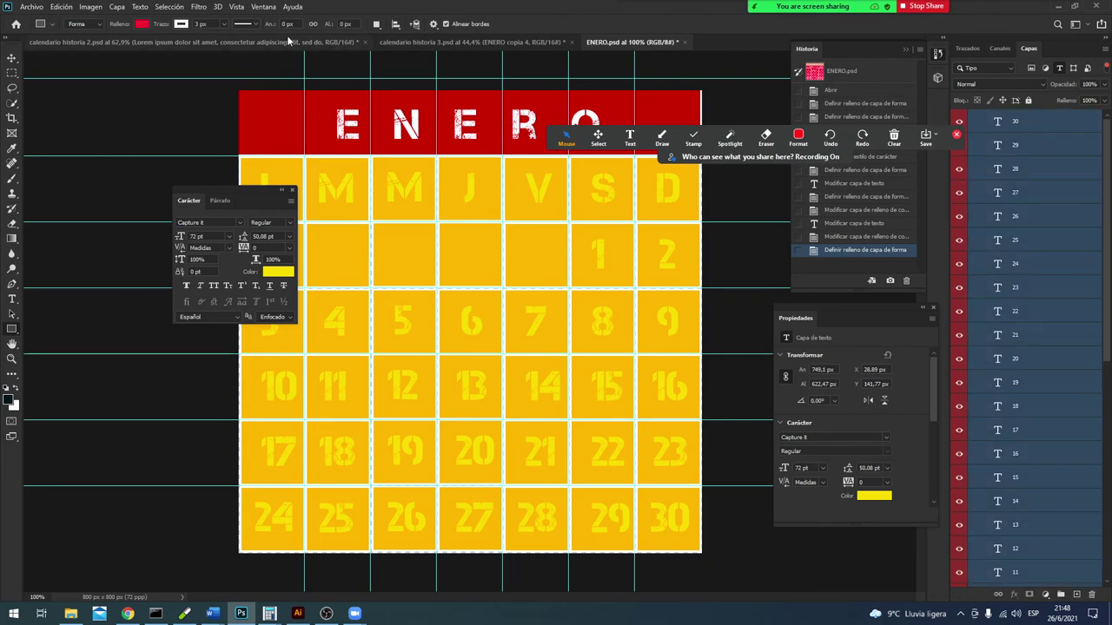
key(t)
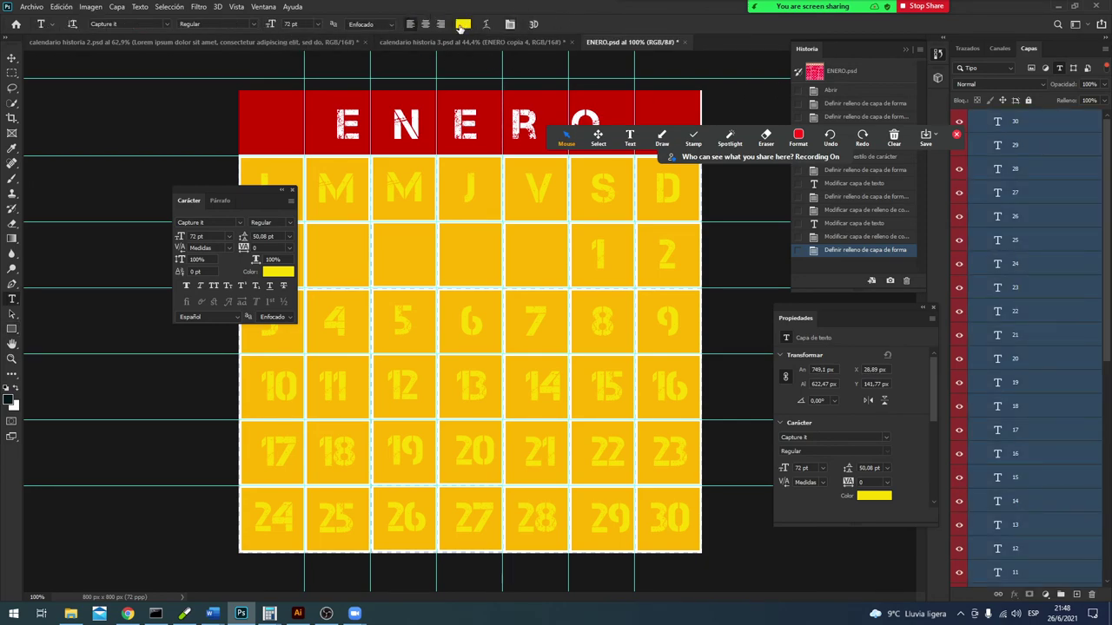
click(460, 24)
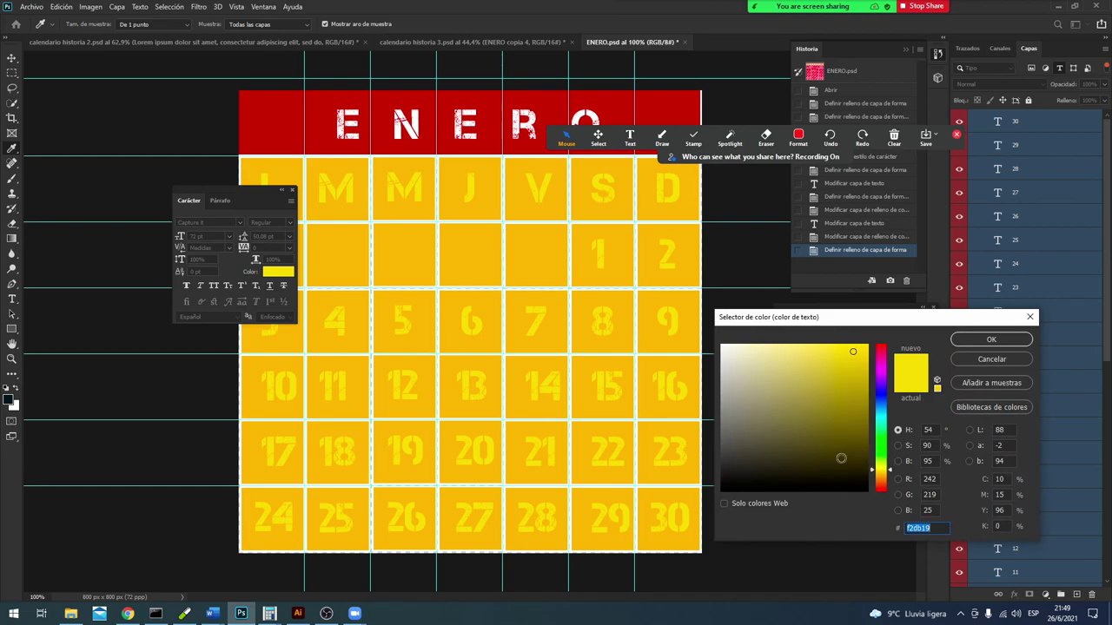
click(851, 462)
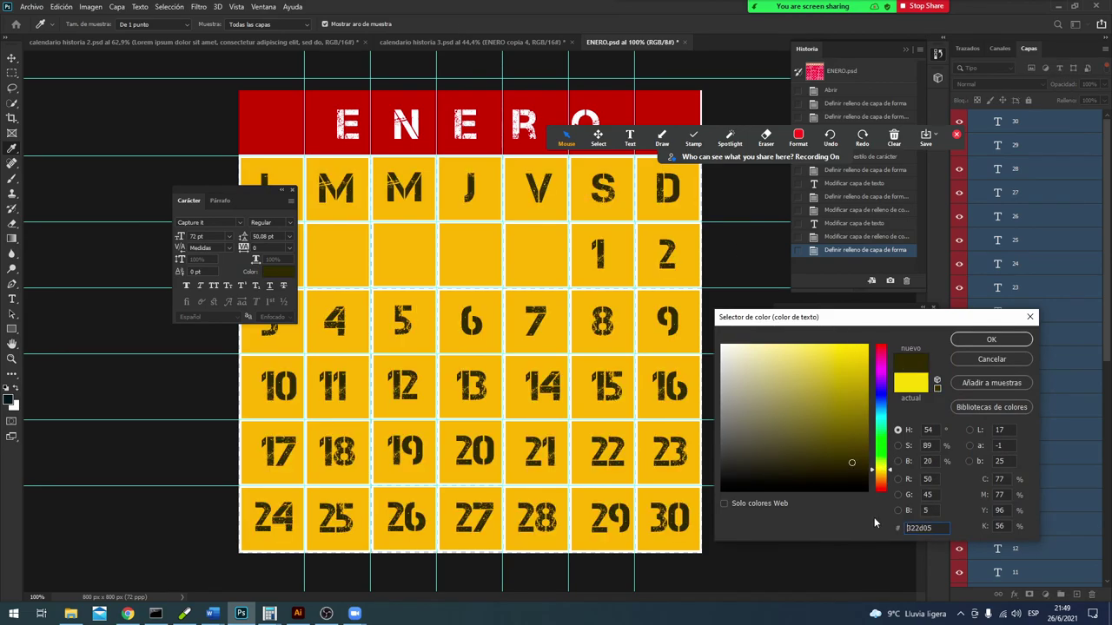
click(991, 339)
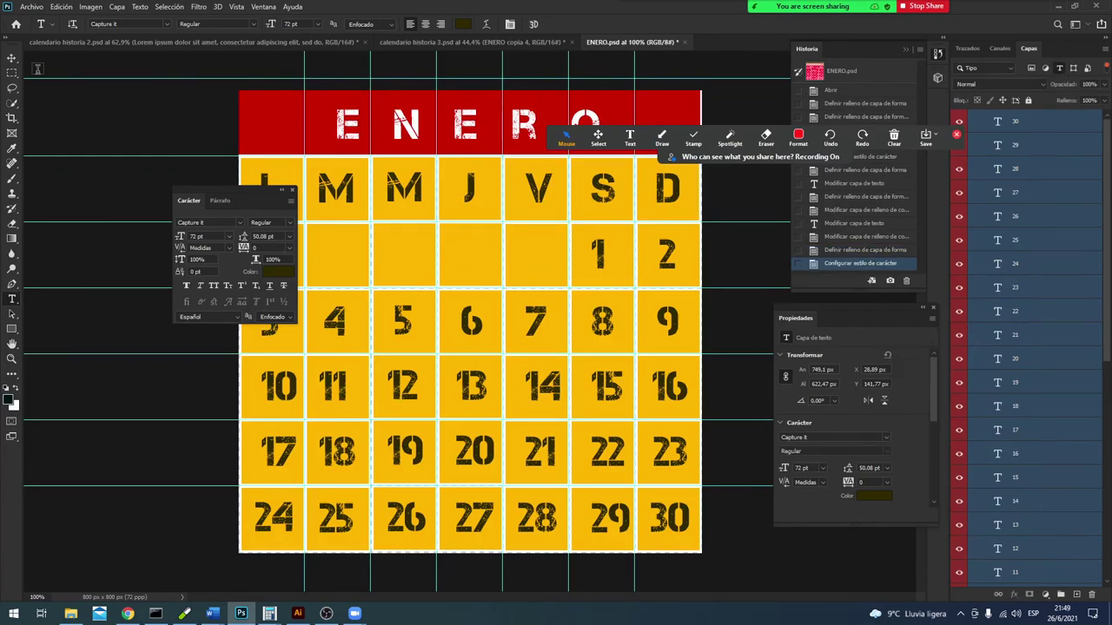
click(32, 7)
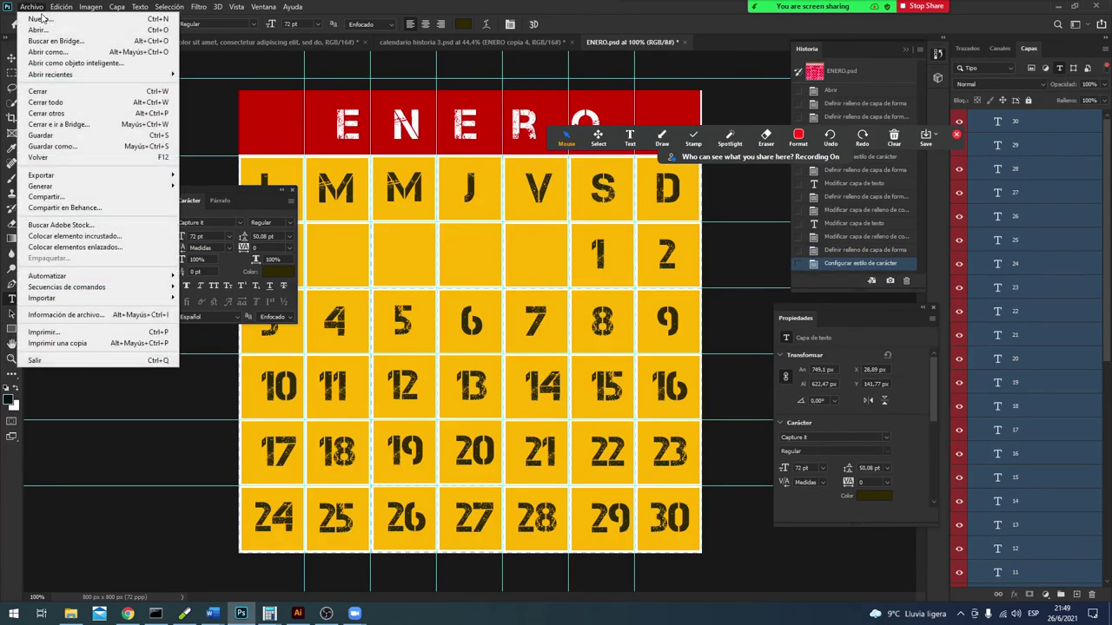
Step: Save ENERO.psd and return to the calendario historia 3 poster
click(76, 135)
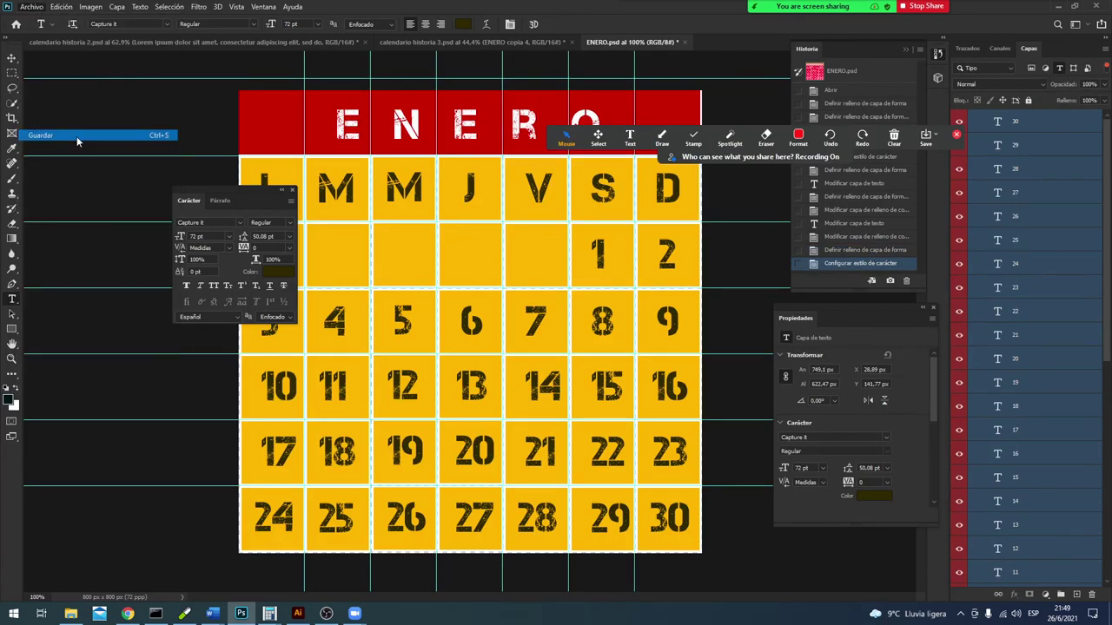
click(401, 42)
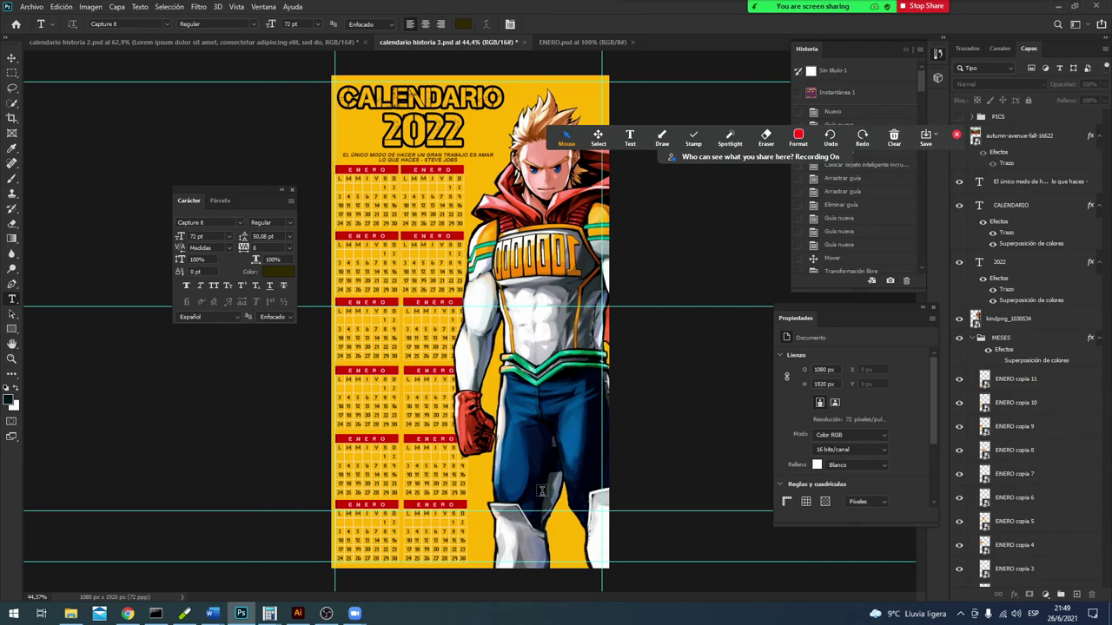
click(13, 58)
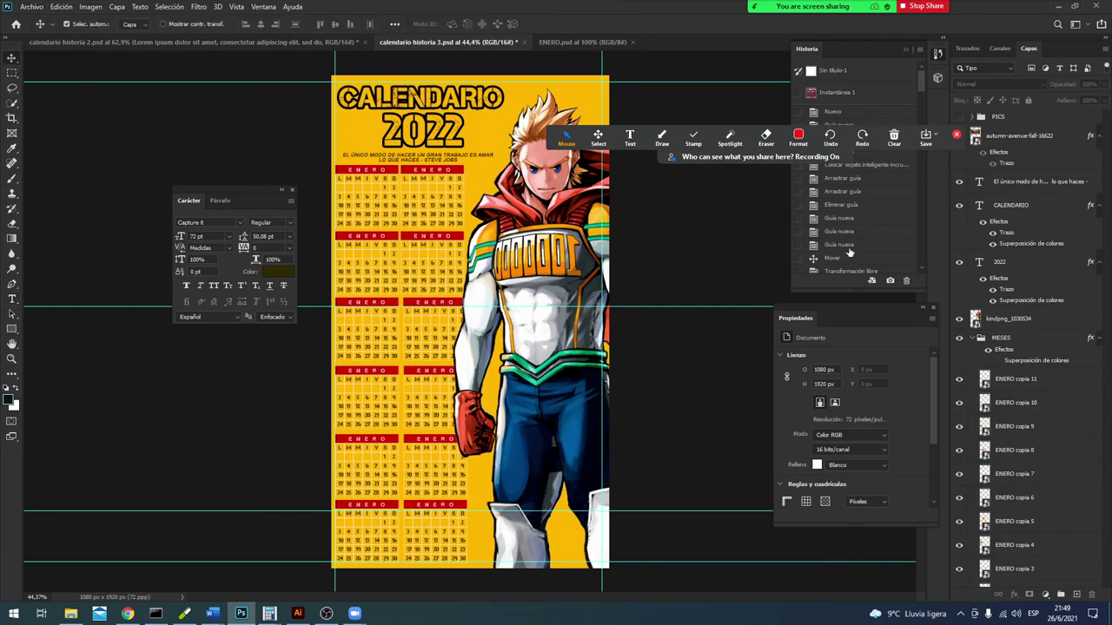
Step: Create a second History snapshot and compare Instantánea 1 with Instantánea 2
click(890, 282)
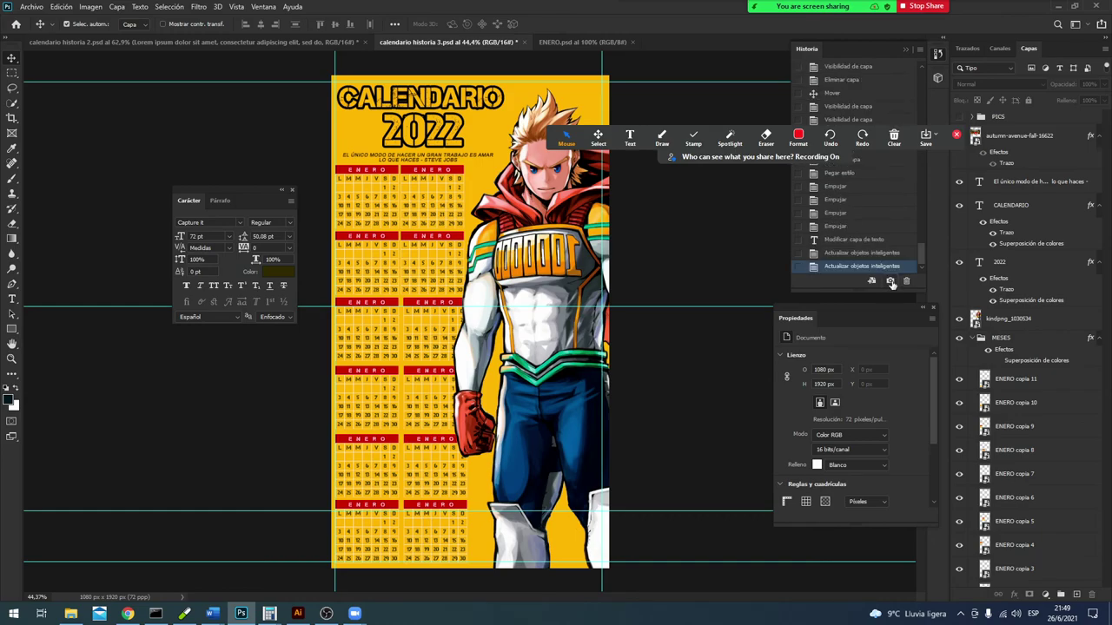
drag(919, 258, 926, 78)
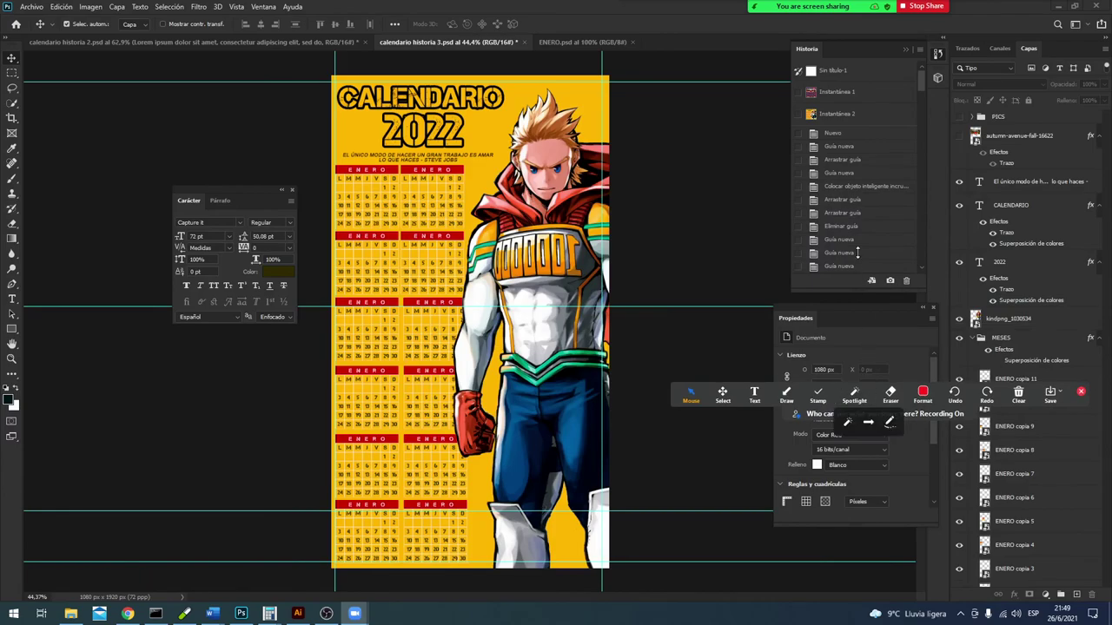
click(845, 103)
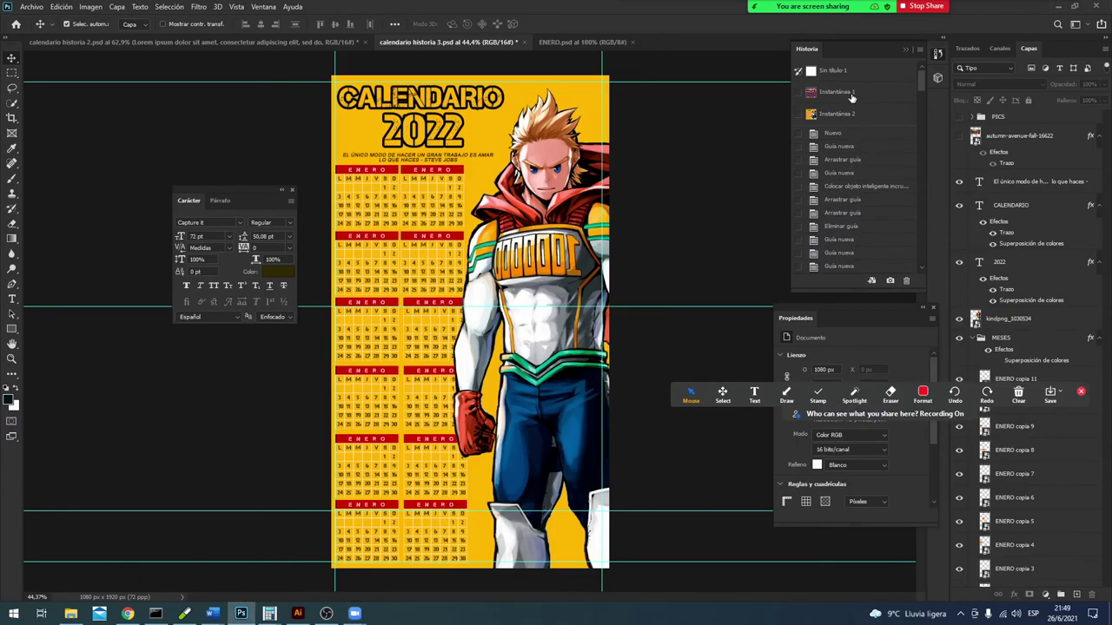
click(851, 93)
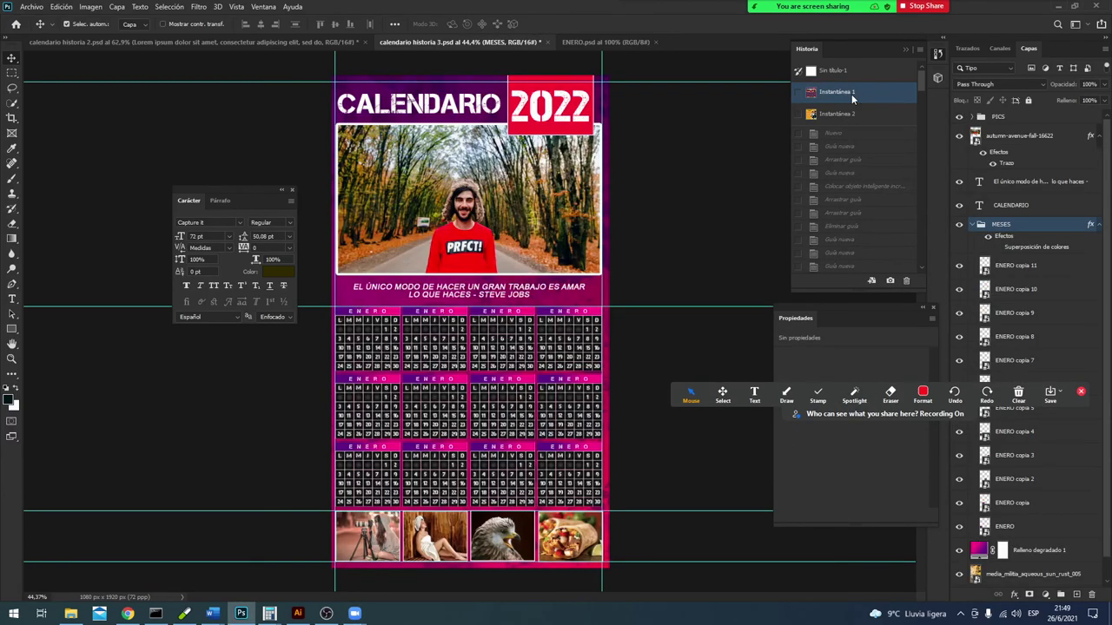
click(839, 115)
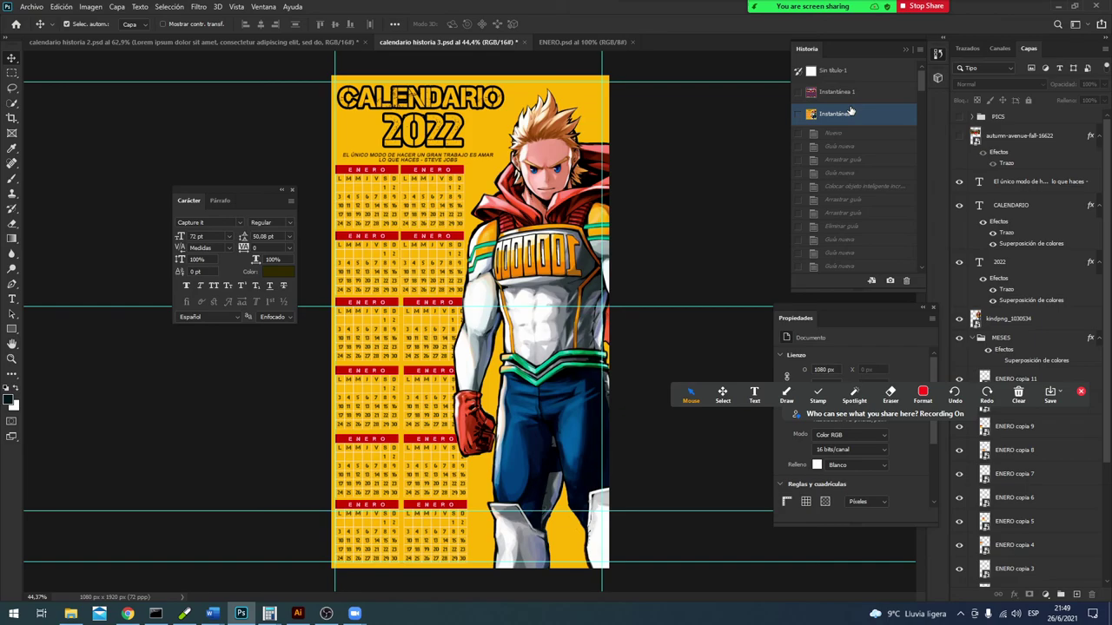
click(128, 614)
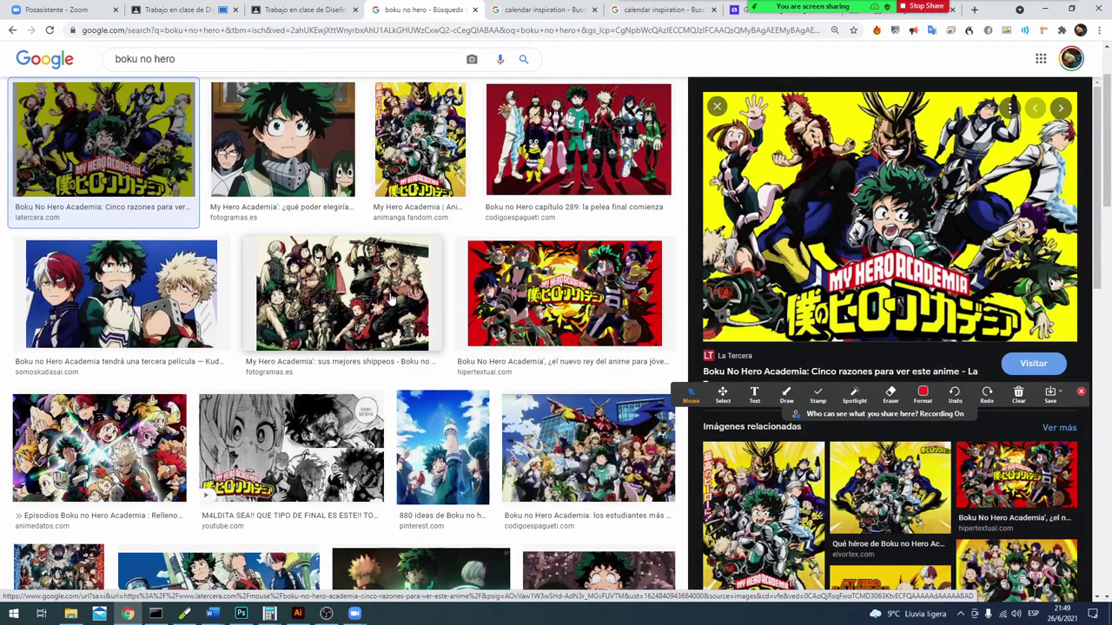
scroll(395, 299, up, 2)
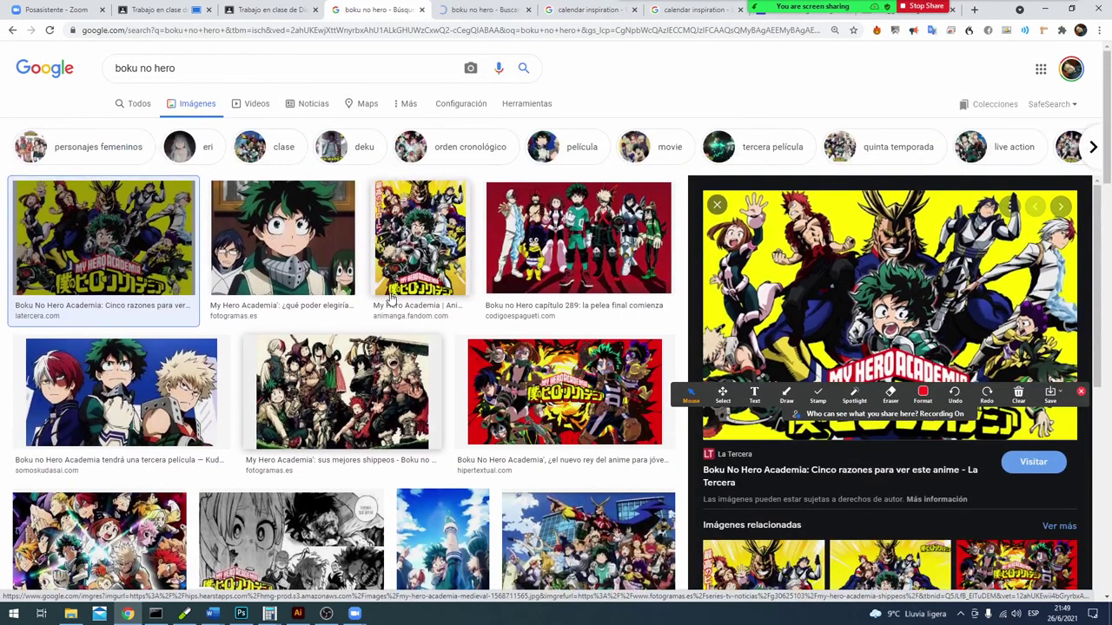
click(456, 270)
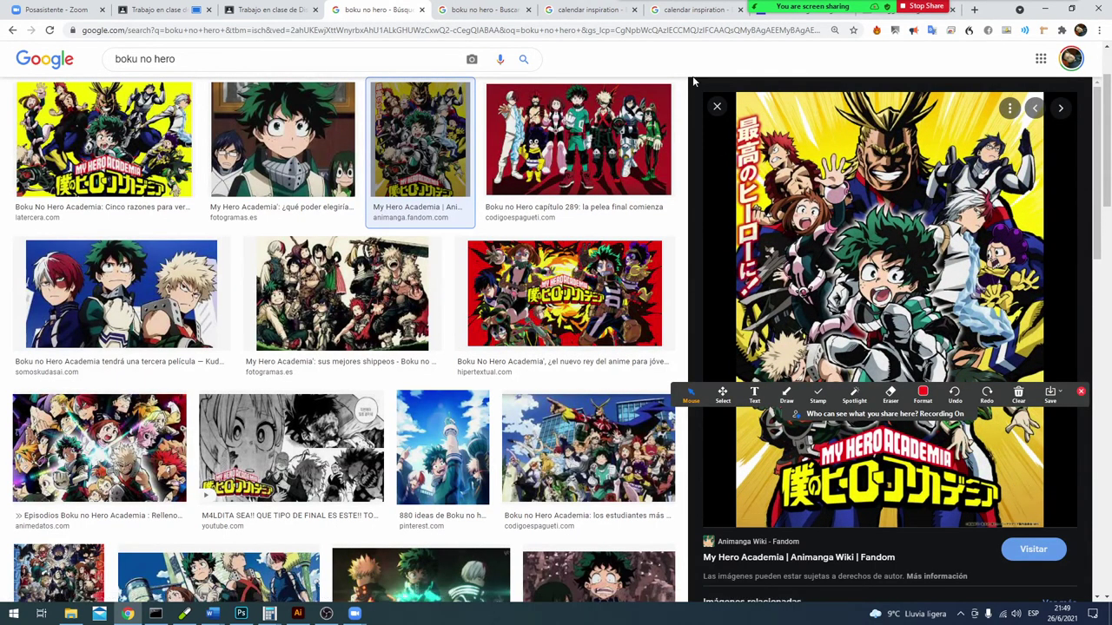
click(717, 105)
scroll(686, 159, down, 2)
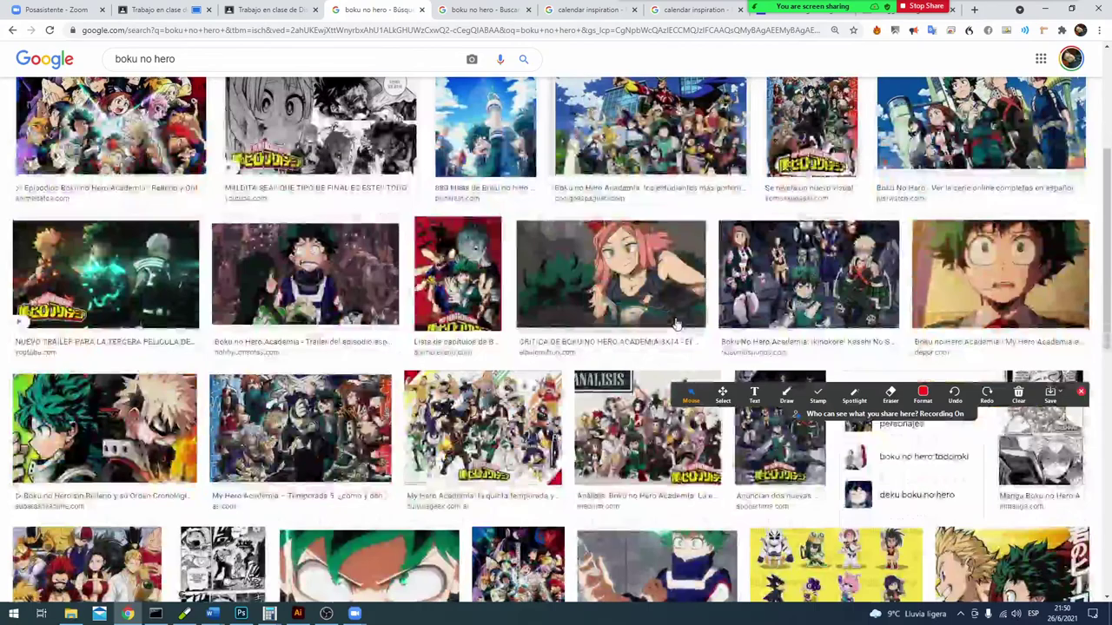
scroll(479, 484, up, 3)
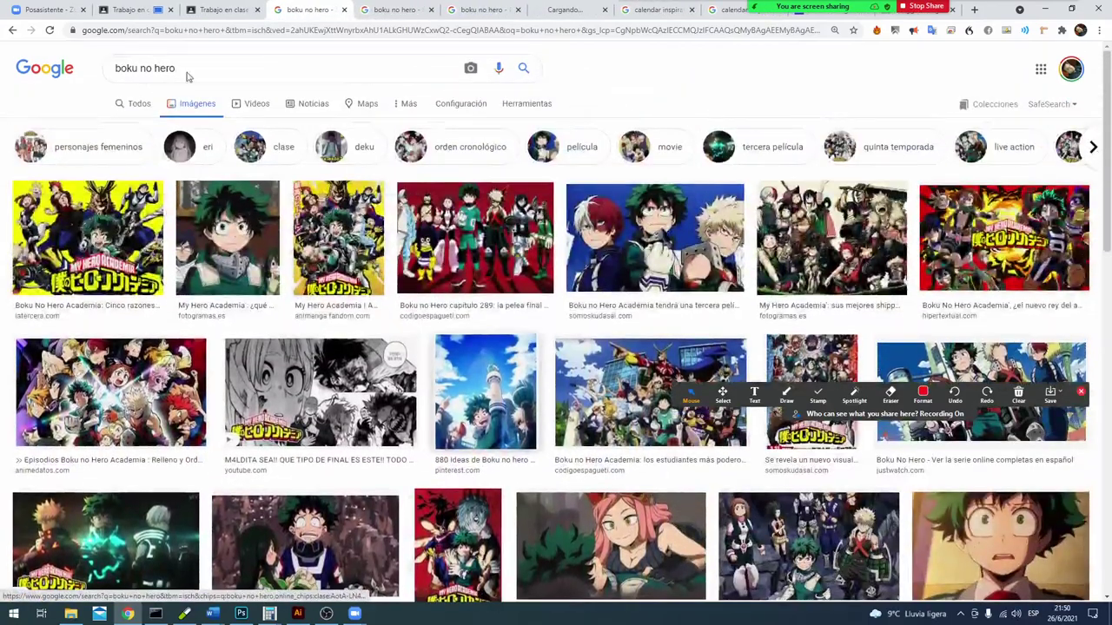
drag(208, 67, 113, 84)
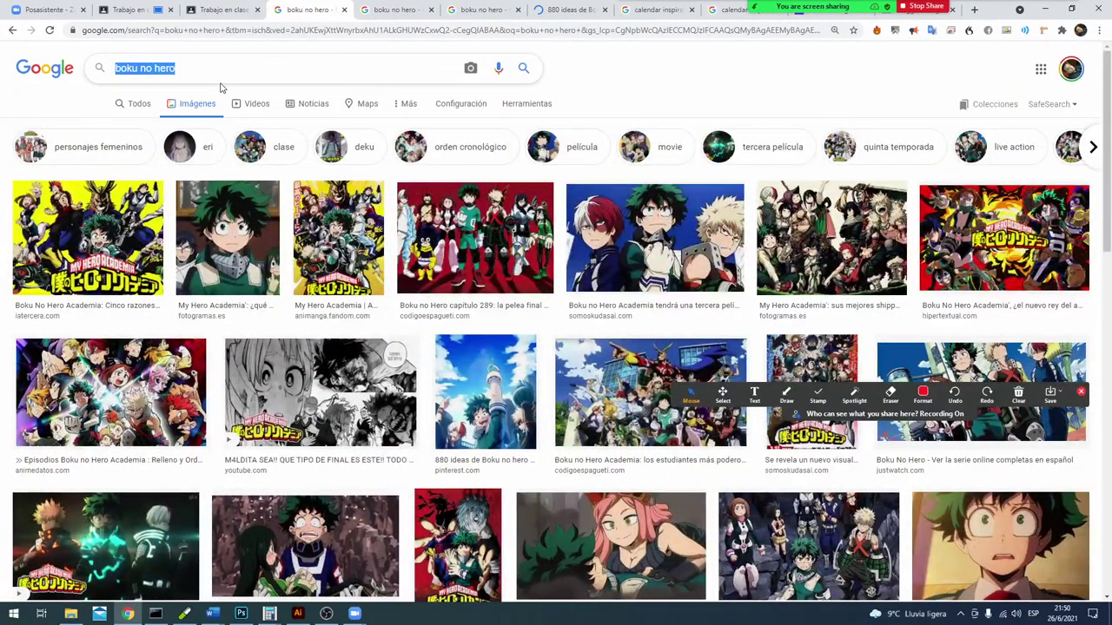
click(1046, 10)
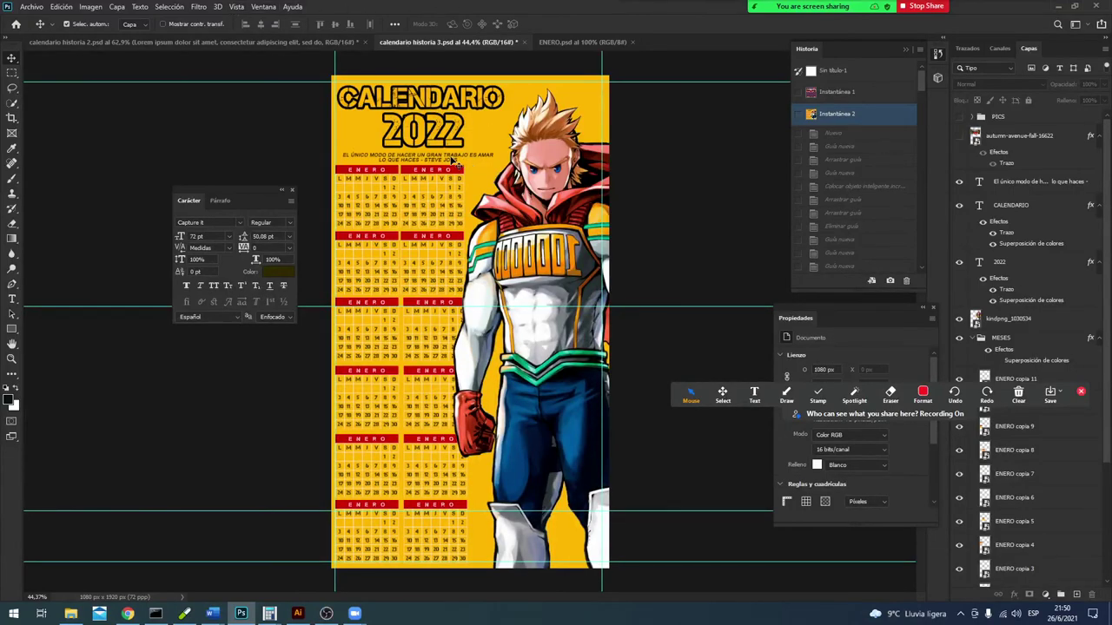
Step: Save the yellow calendar document, then cancel a first Save As attempt
click(32, 8)
click(81, 137)
click(33, 8)
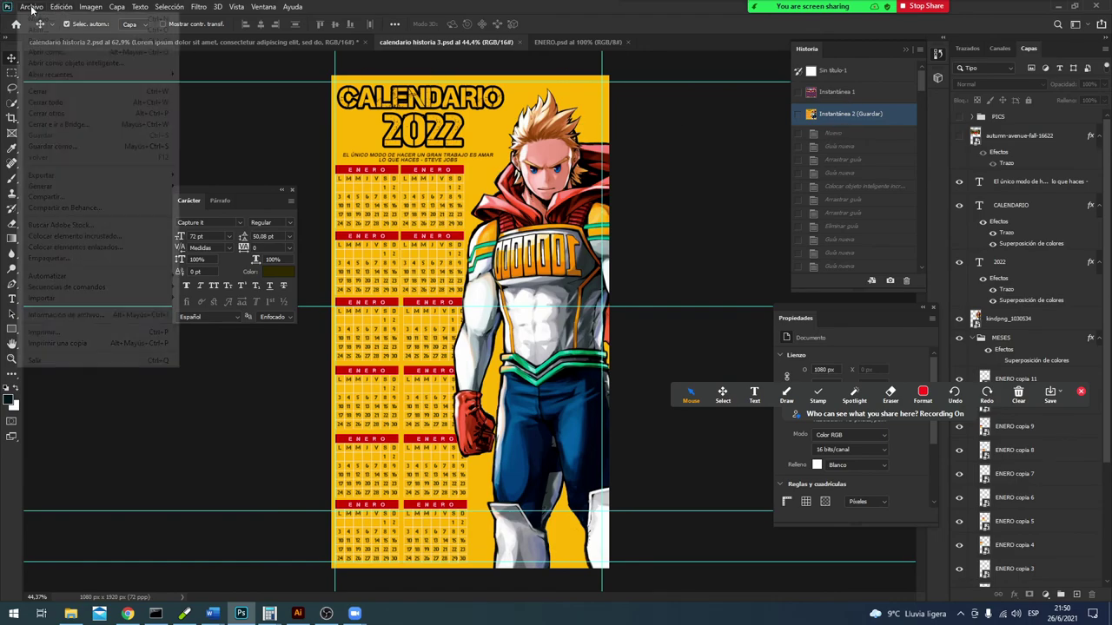
click(93, 147)
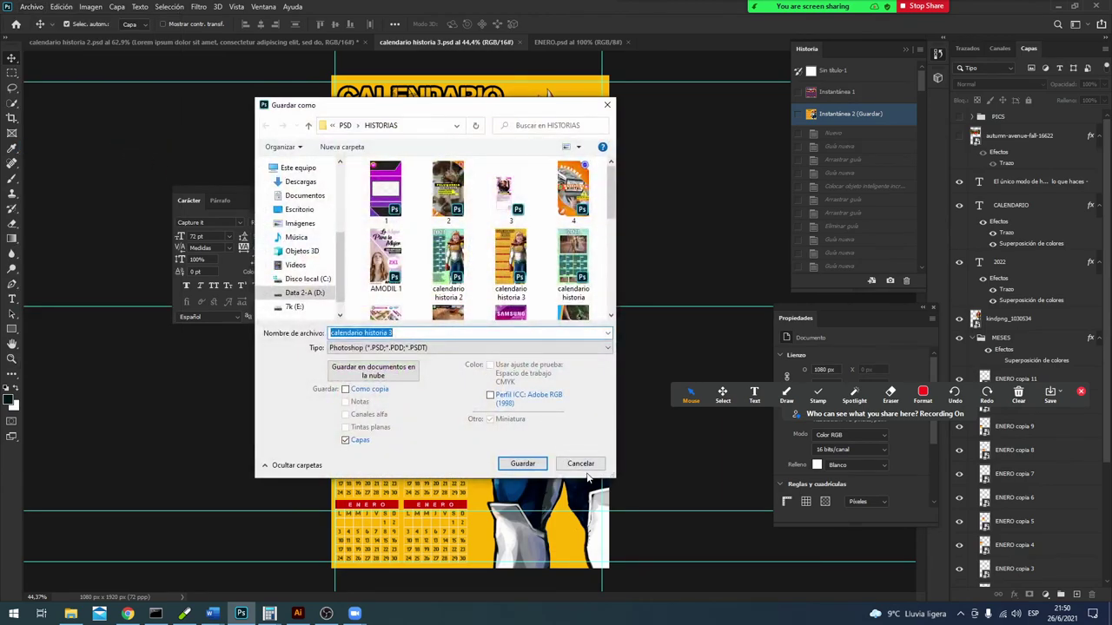
click(588, 464)
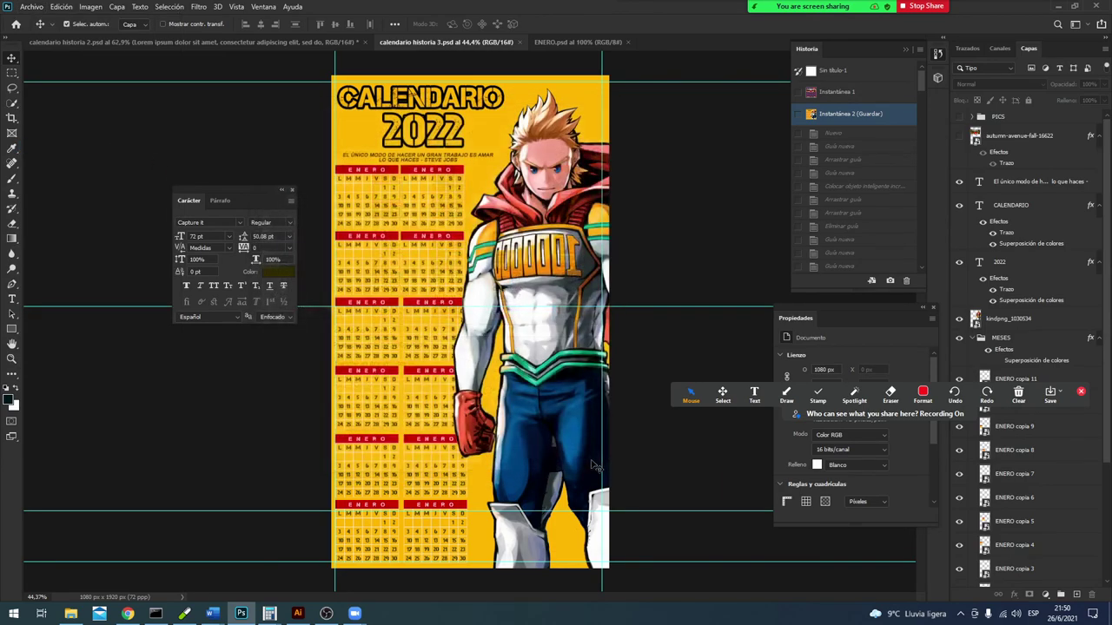
Step: Revert to the pink Instantánea 1 snapshot and save it as calendario historia 4
click(859, 101)
click(33, 8)
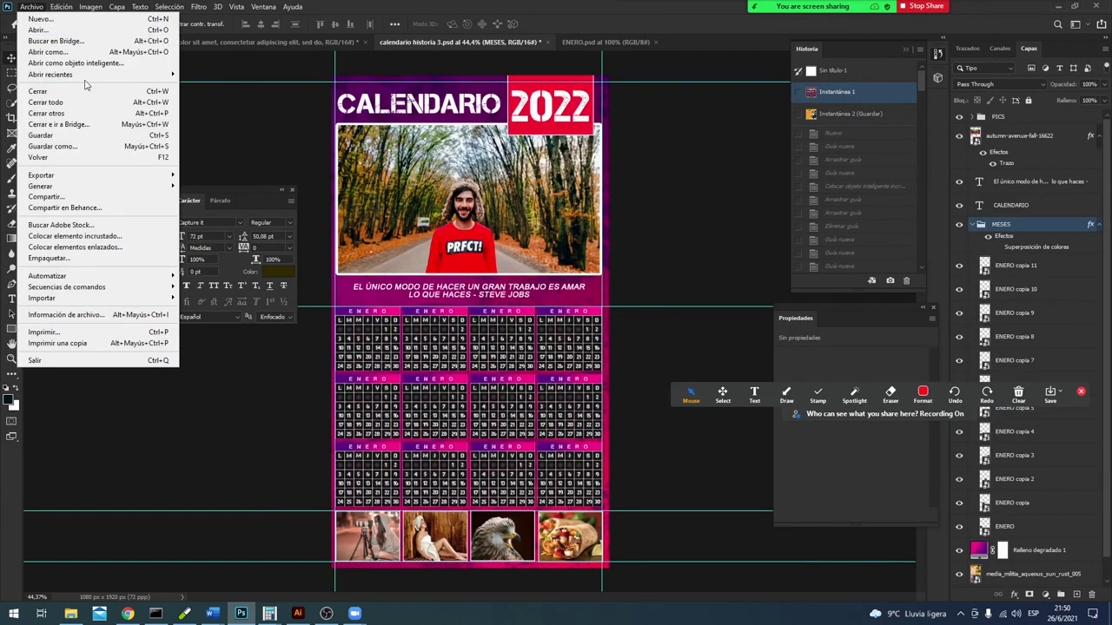
click(87, 150)
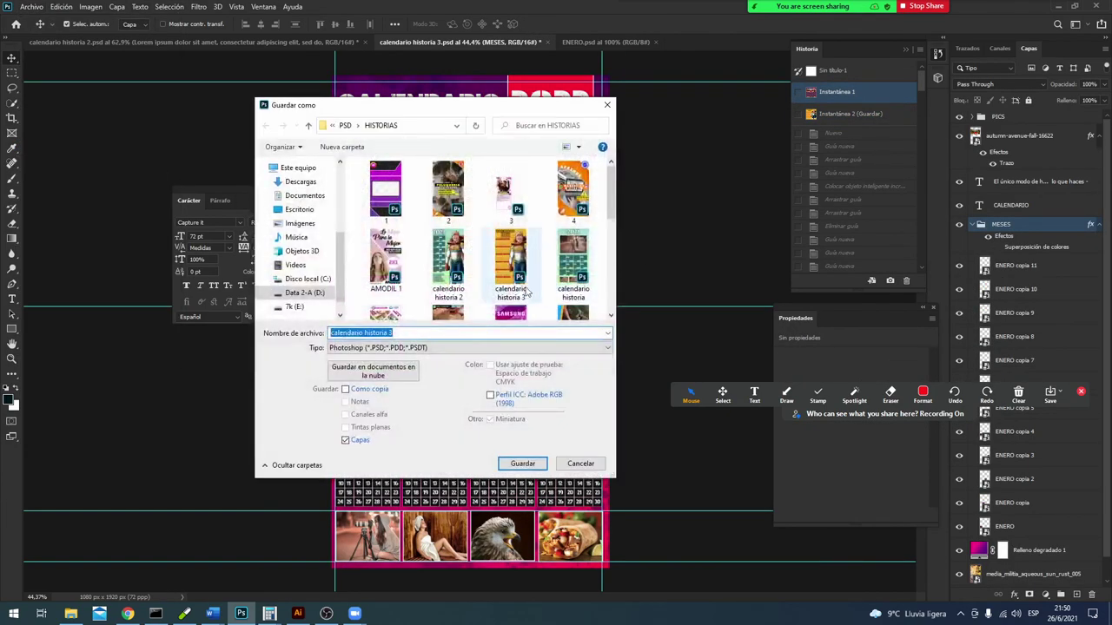
click(399, 333)
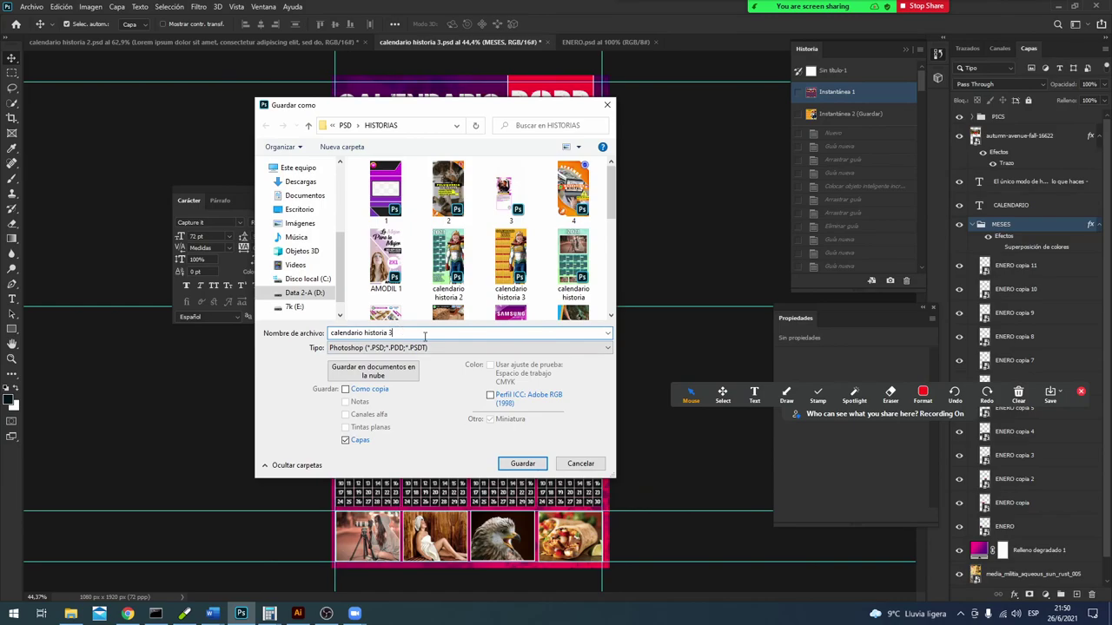
key(BackSpace)
text(4)
key(Return)
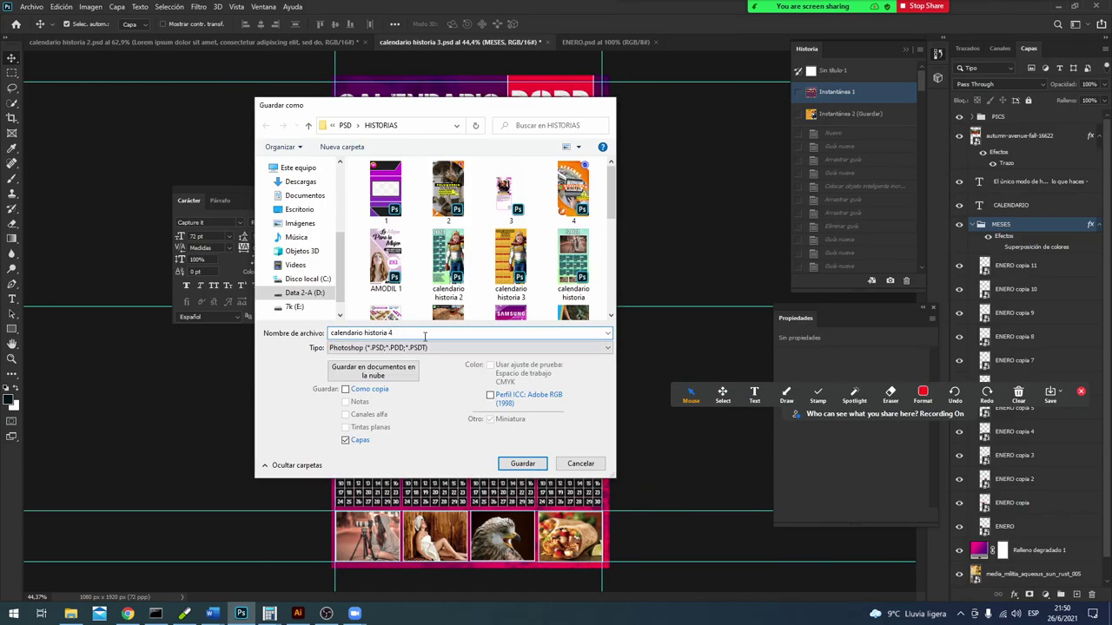
click(531, 163)
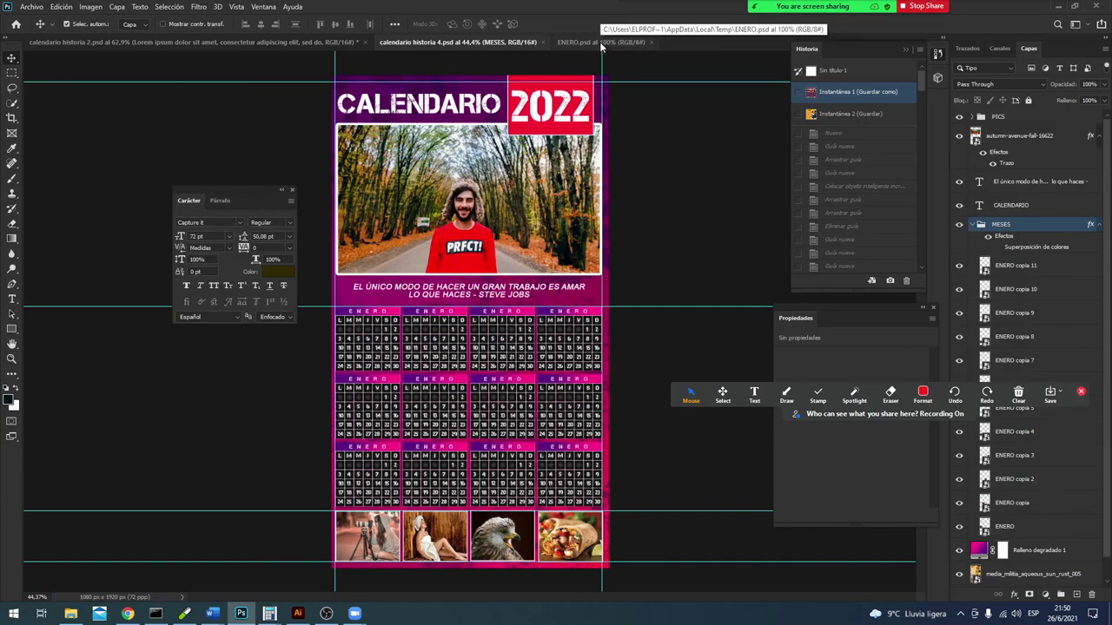
Step: Close calendario historia 4, ENERO.psd and calendario historia 2
click(543, 42)
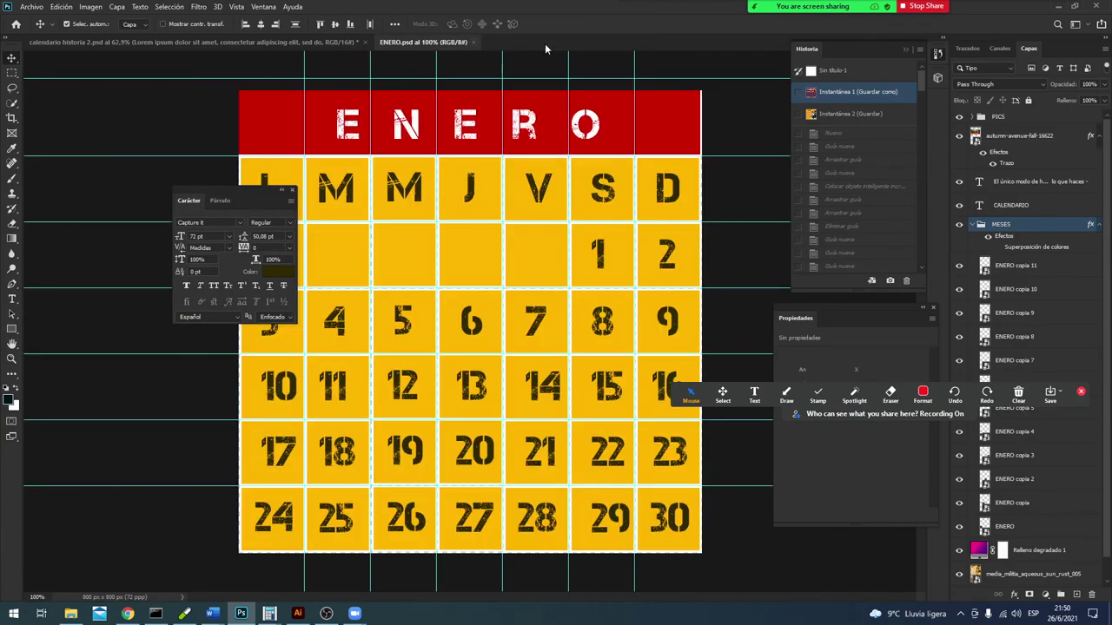
click(480, 42)
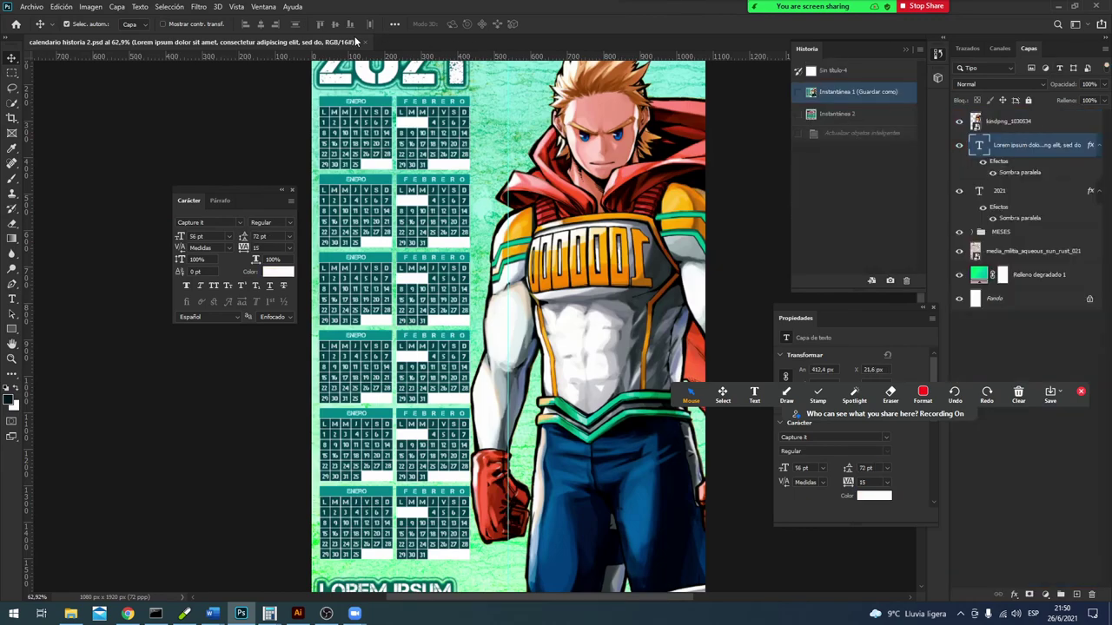
click(365, 42)
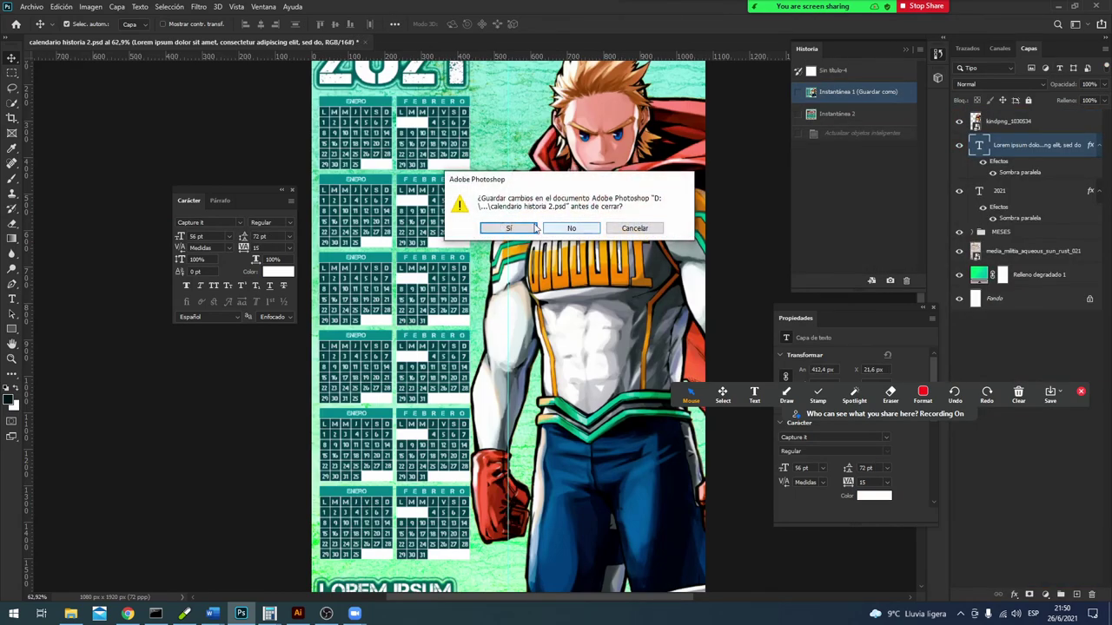
Step: Close calendario historia 2 unsaved, reopen calendario historia 4.psd, then stop screen sharing
click(572, 229)
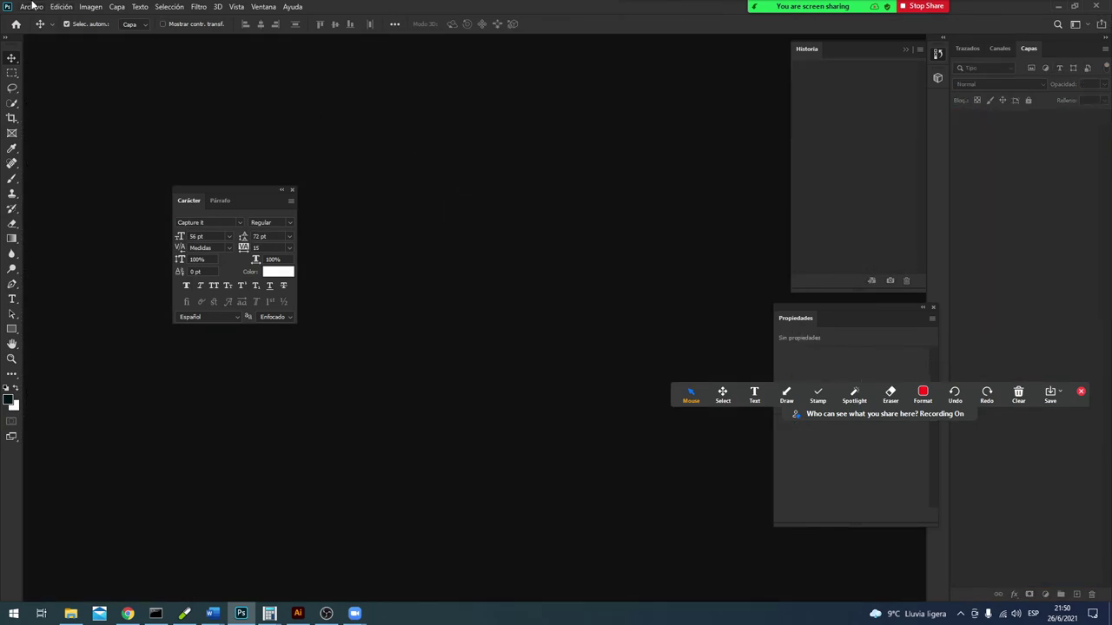
click(31, 7)
mouse_move(52, 74)
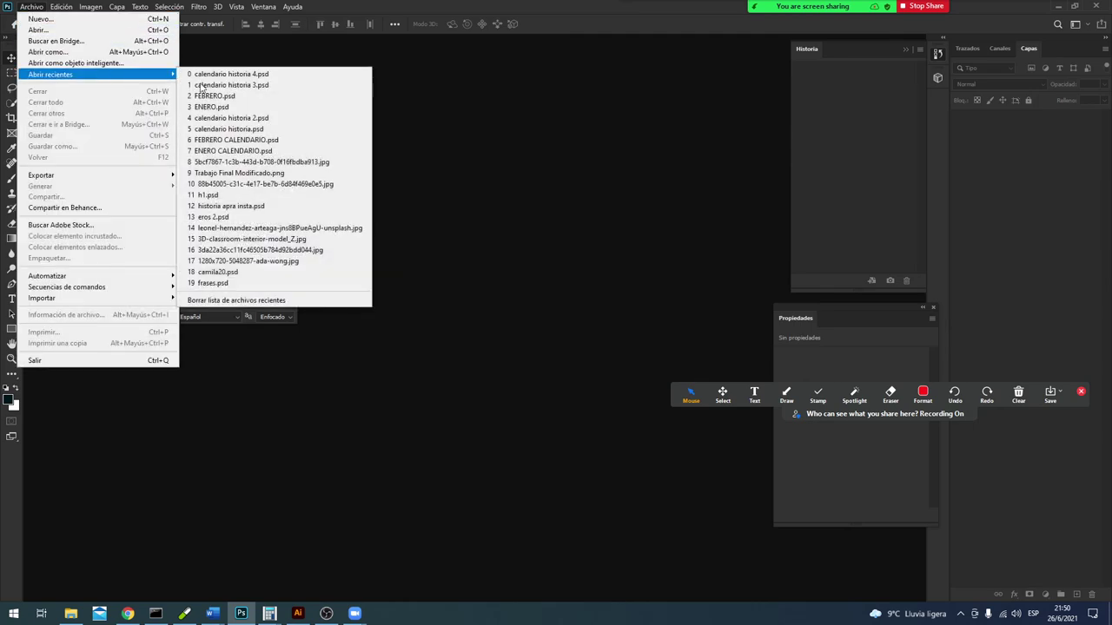
click(240, 76)
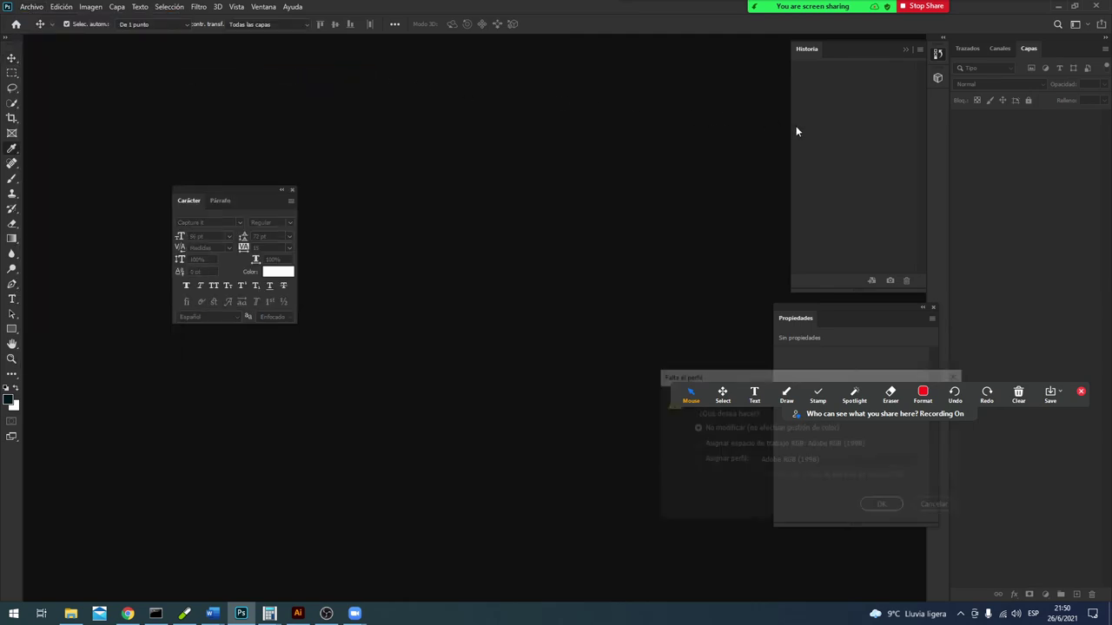
click(886, 506)
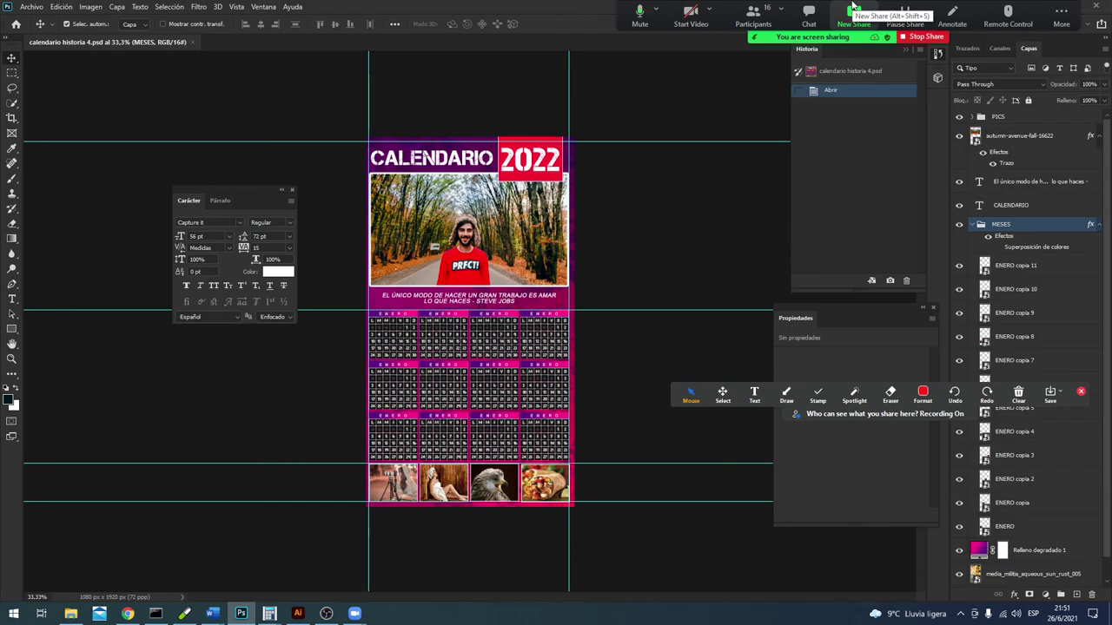
click(927, 37)
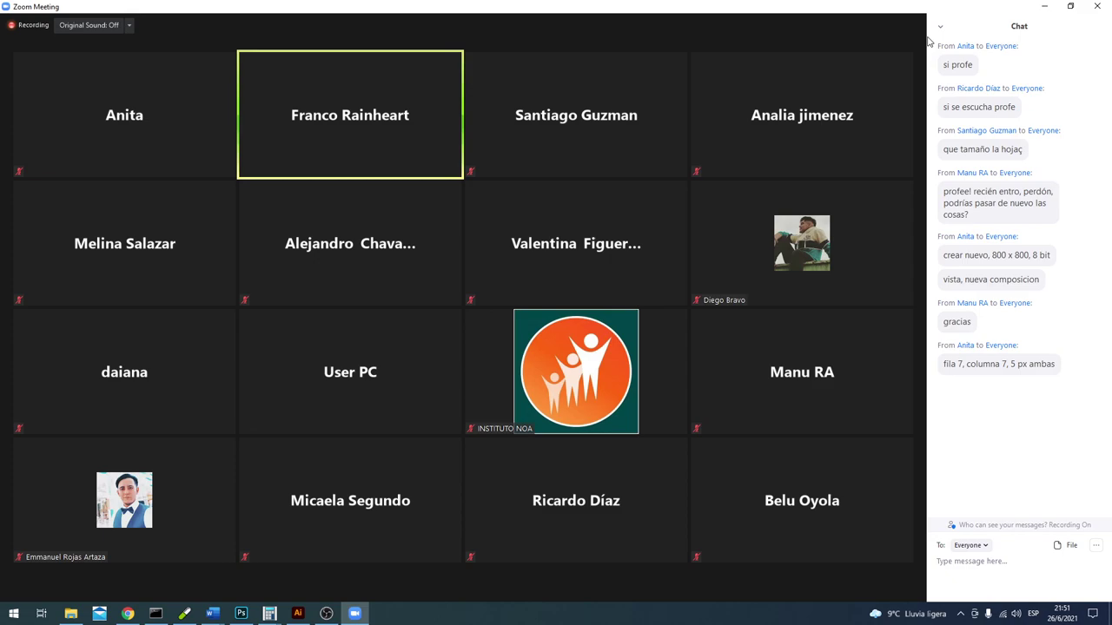
mouse_move(350, 243)
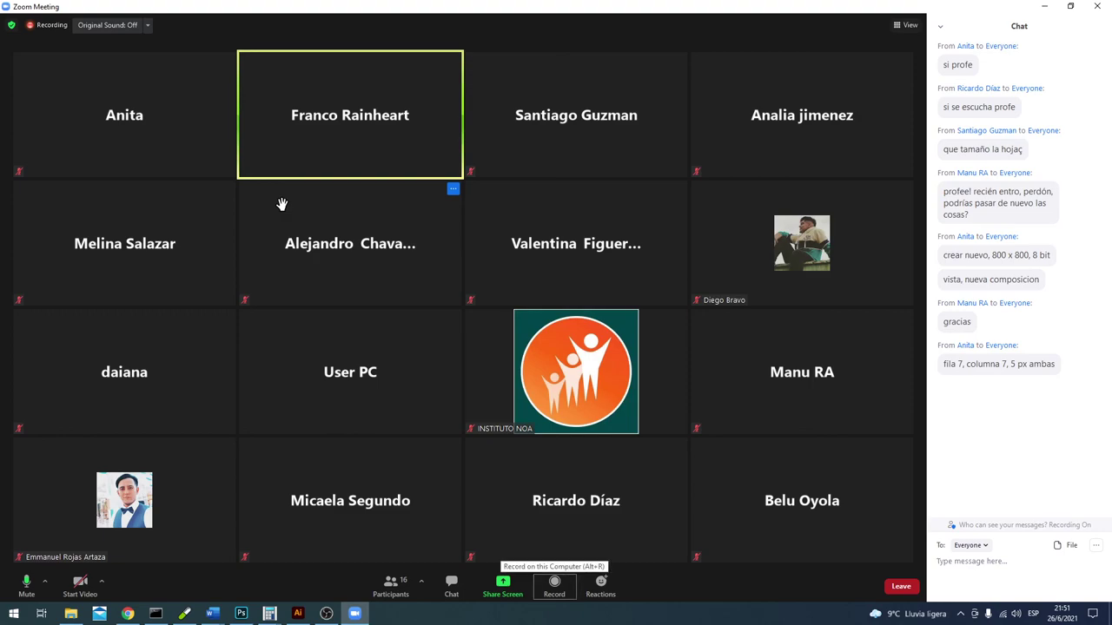
Step: Quit Photoshop and show the Zoom meeting's participant list
key(alt+Tab)
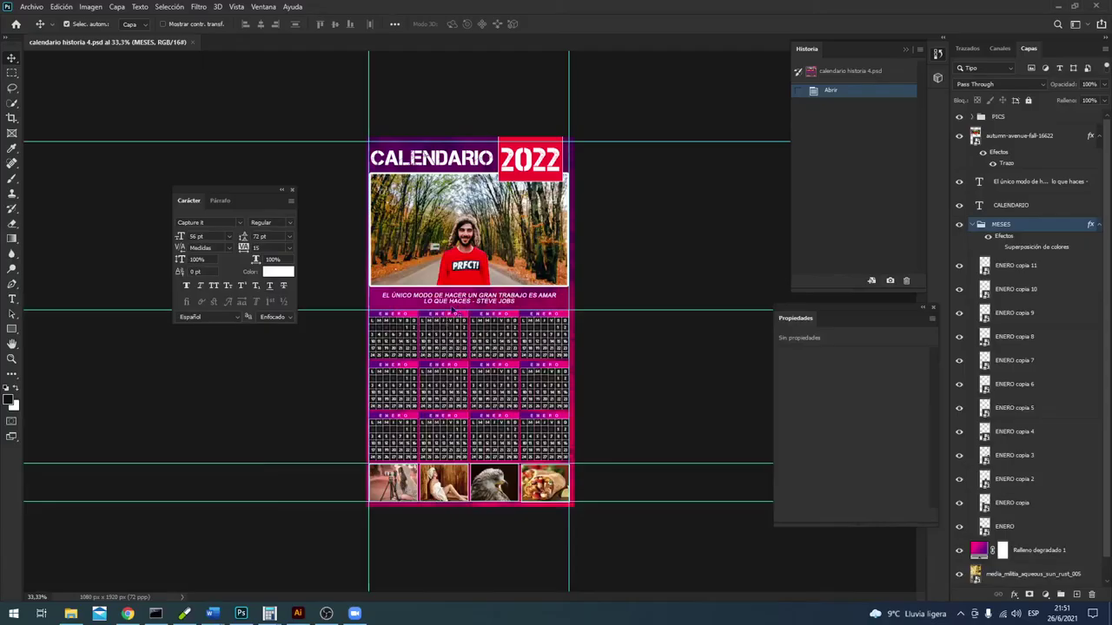
key(ctrl+q)
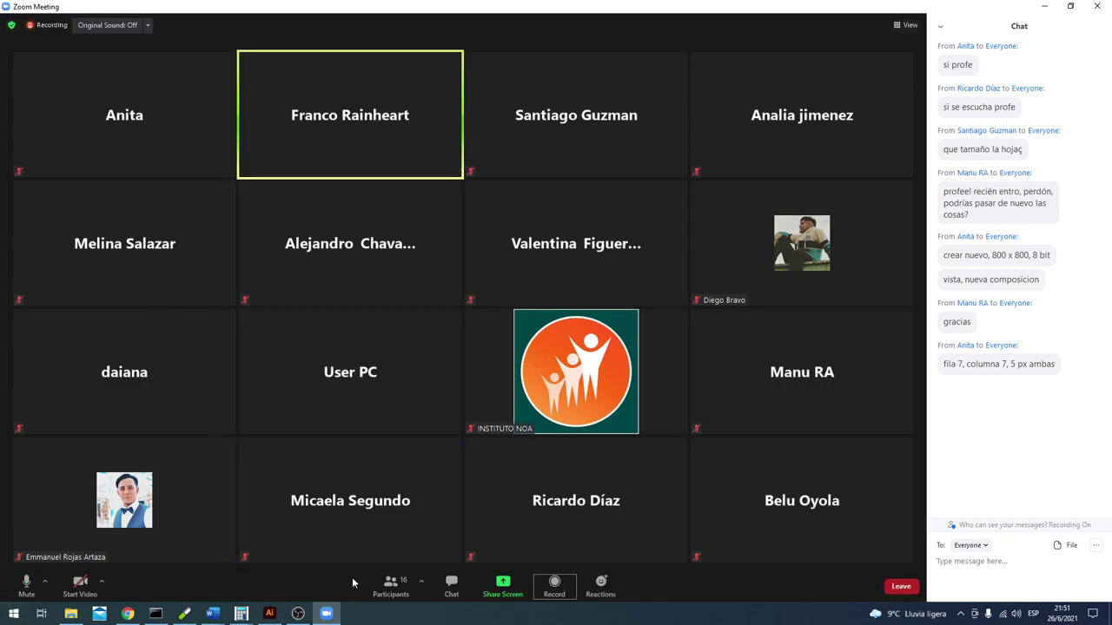
mouse_move(474, 574)
click(391, 588)
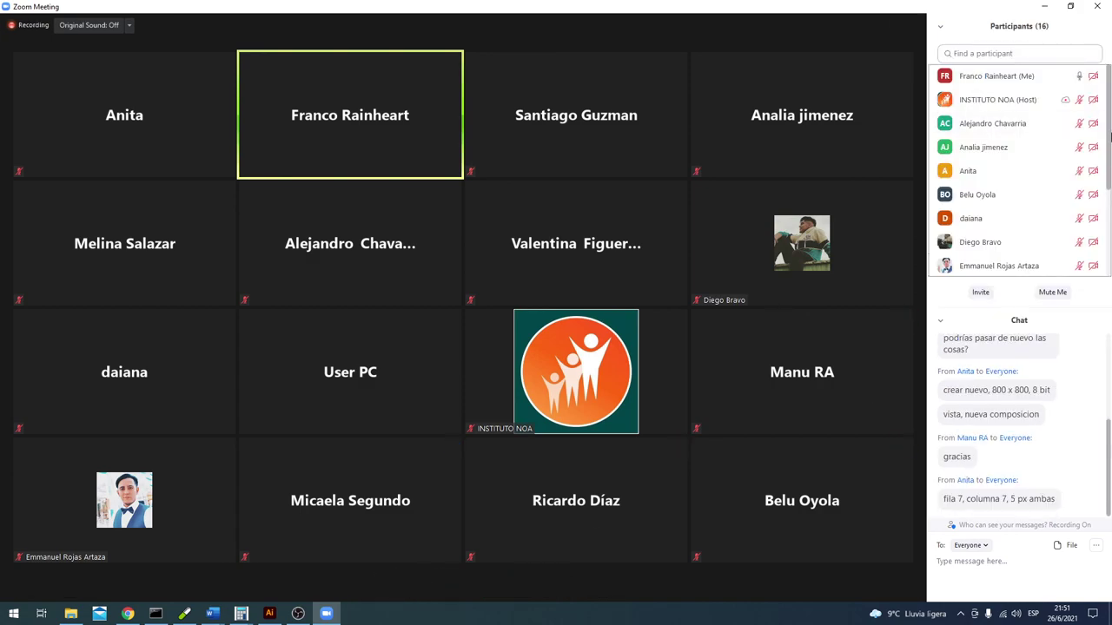
Step: Scroll through the participants, then switch to the boku no hero image results in Chrome
scroll(987, 144, down, 1)
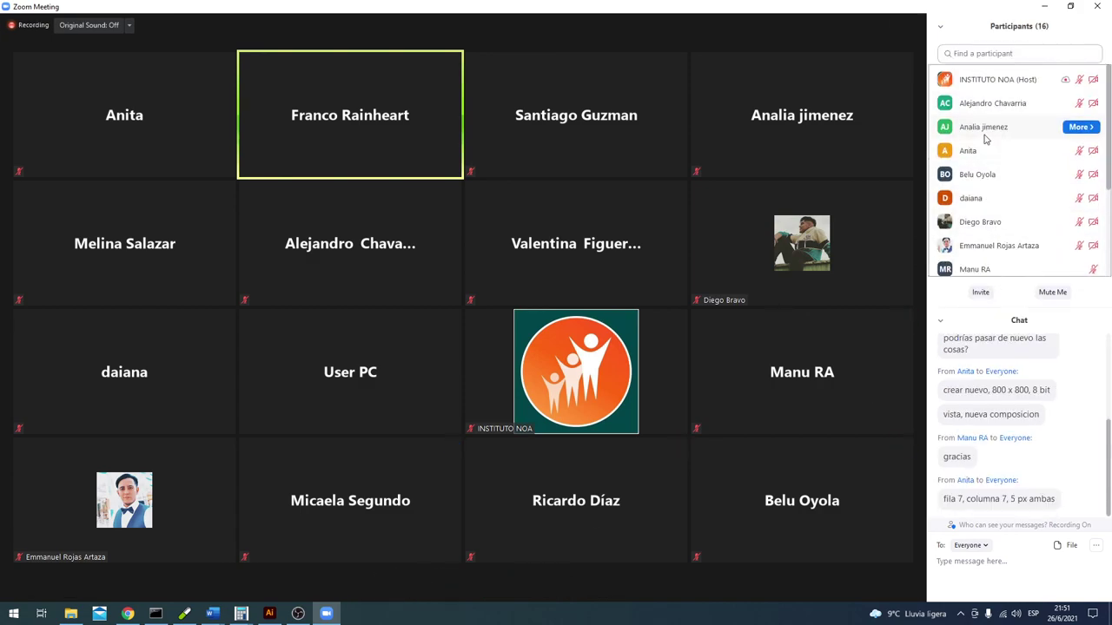
scroll(989, 139, down, 1)
scroll(993, 142, down, 1)
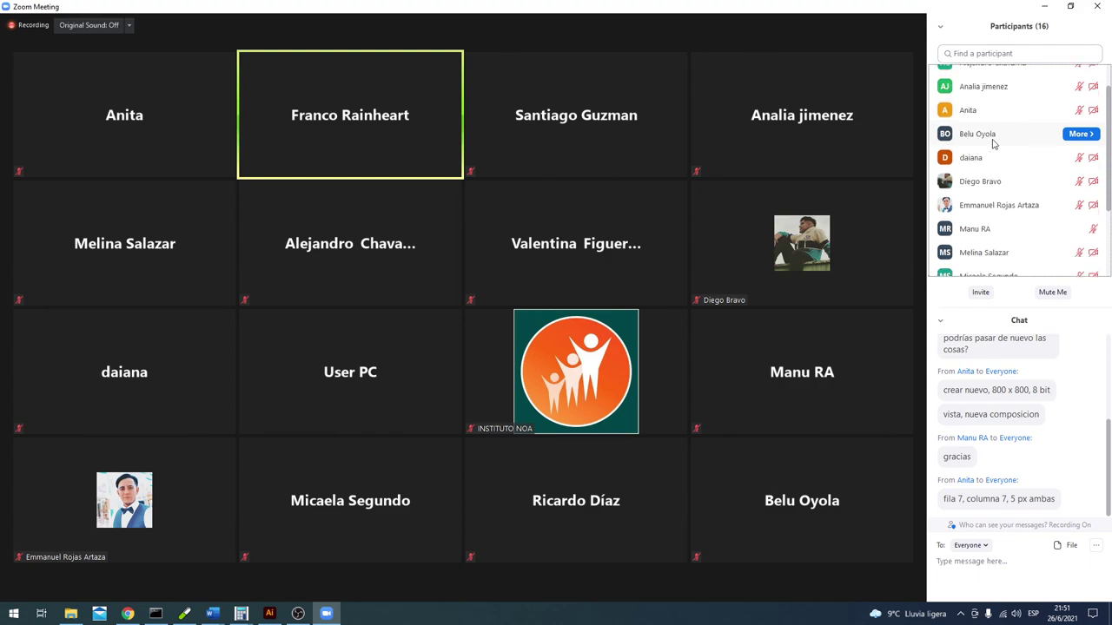
scroll(994, 143, down, 1)
scroll(994, 143, down, 1)
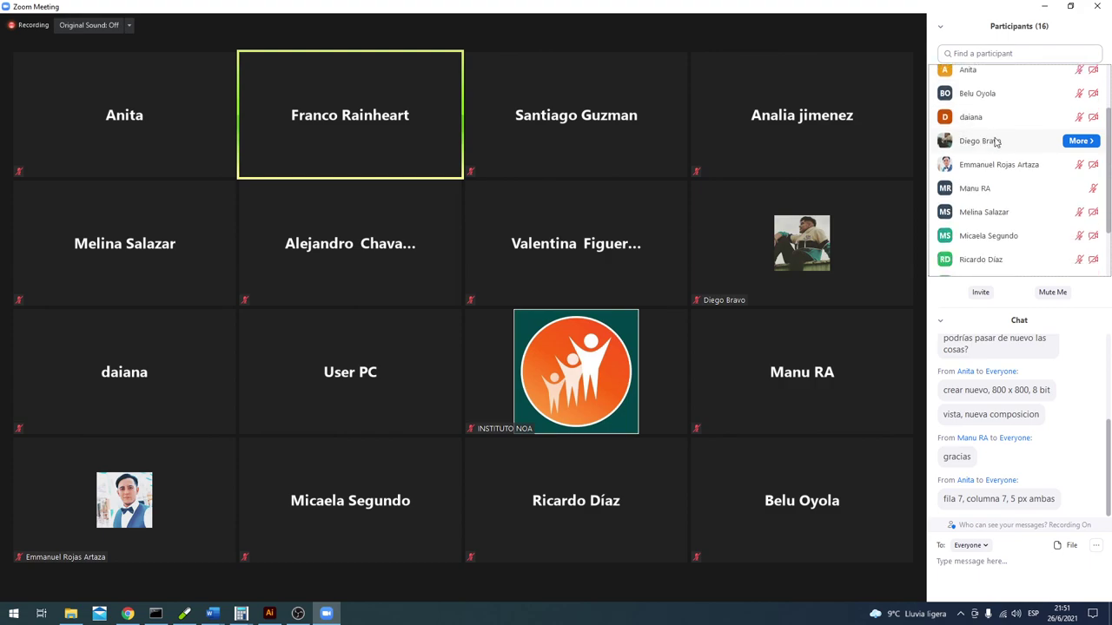
scroll(996, 143, down, 1)
scroll(997, 143, down, 1)
scroll(996, 142, down, 1)
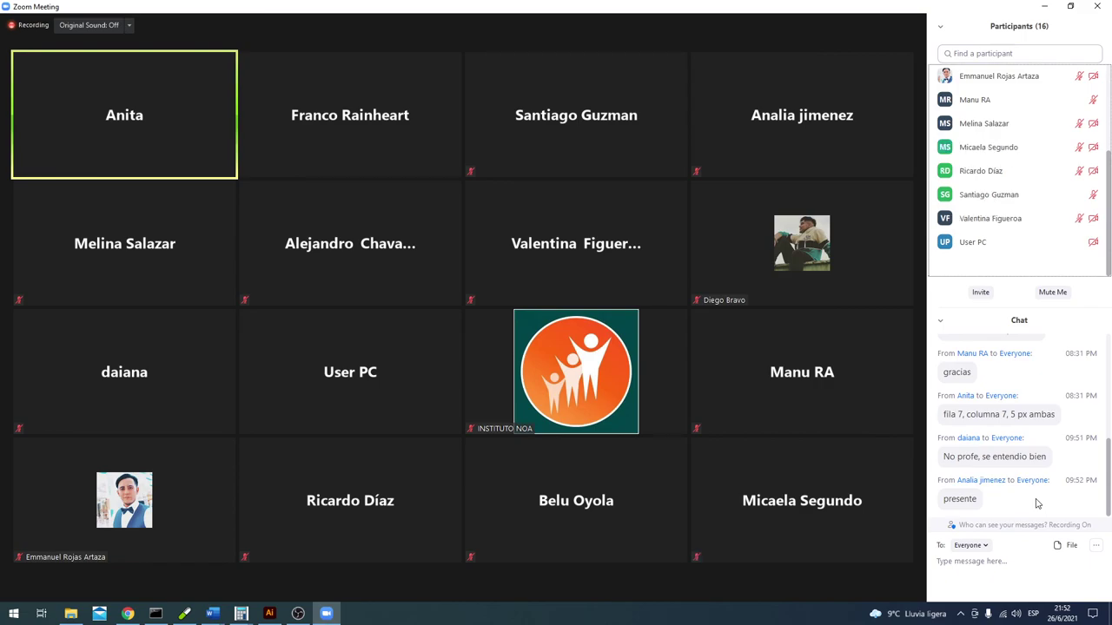
key(alt+Tab)
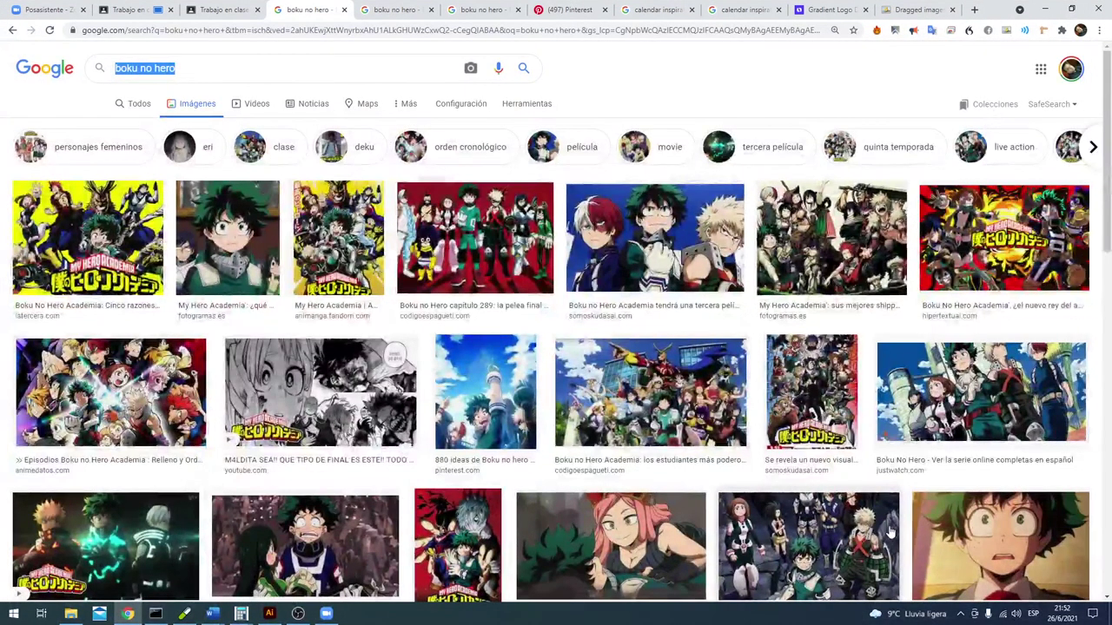
key(alt+Tab)
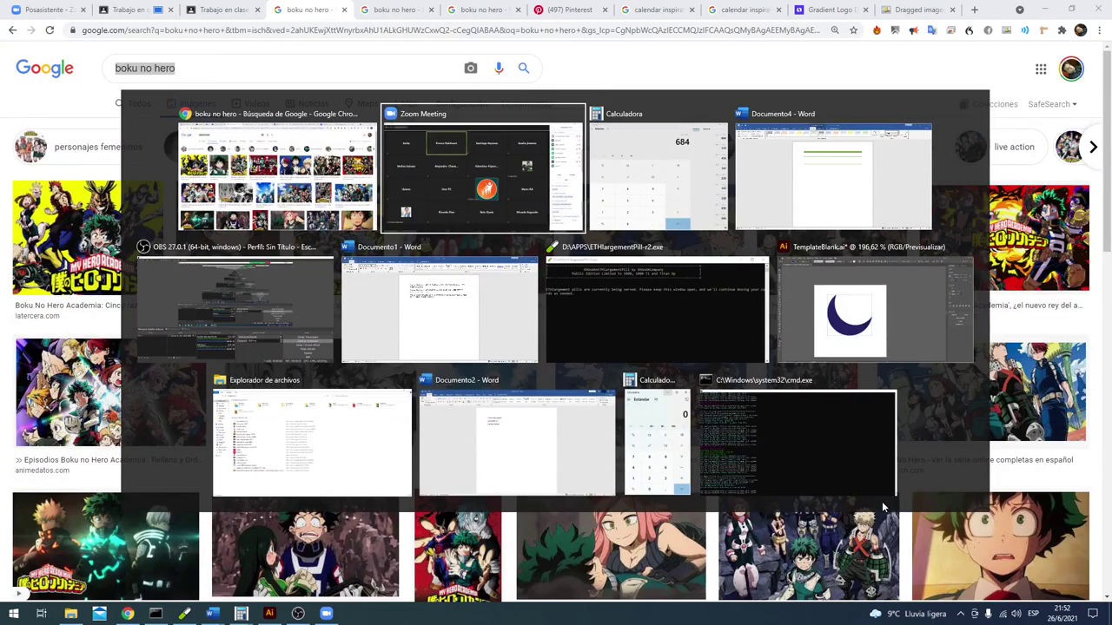